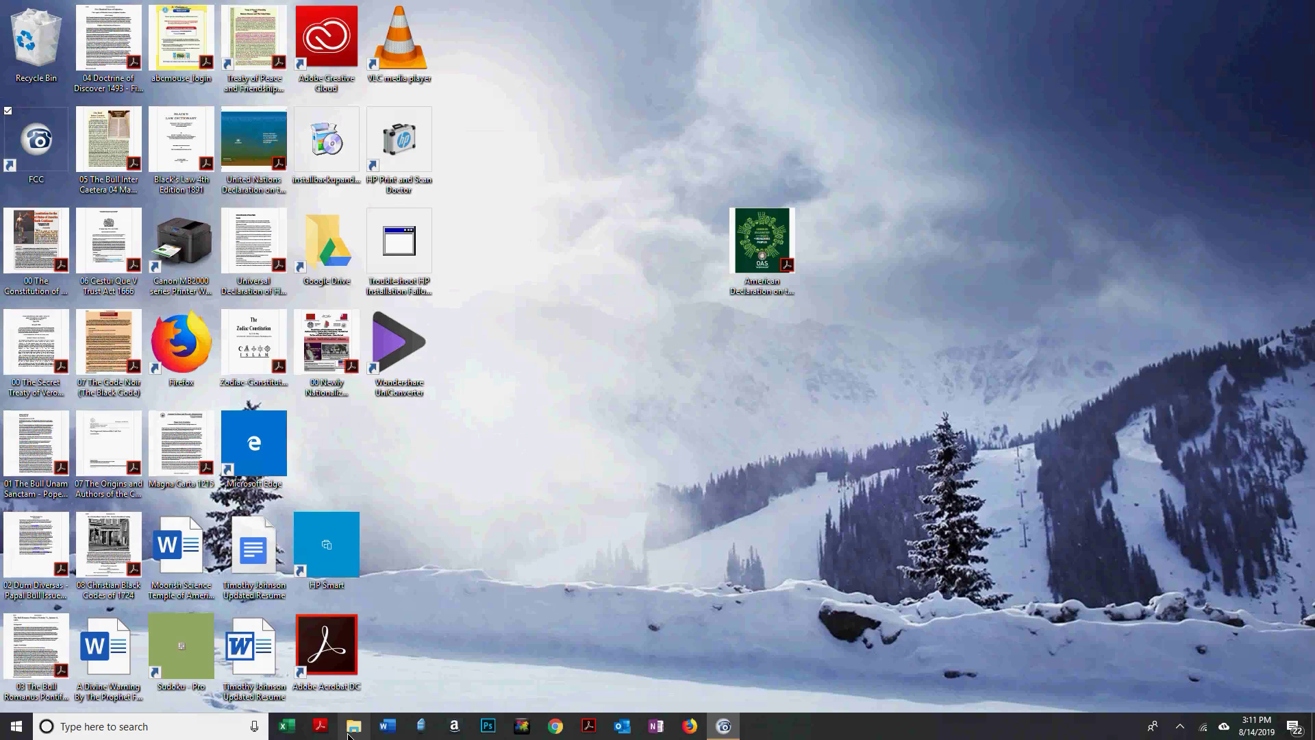
Open File Explorer from the taskbar to show Quick access.
left_click(353, 728)
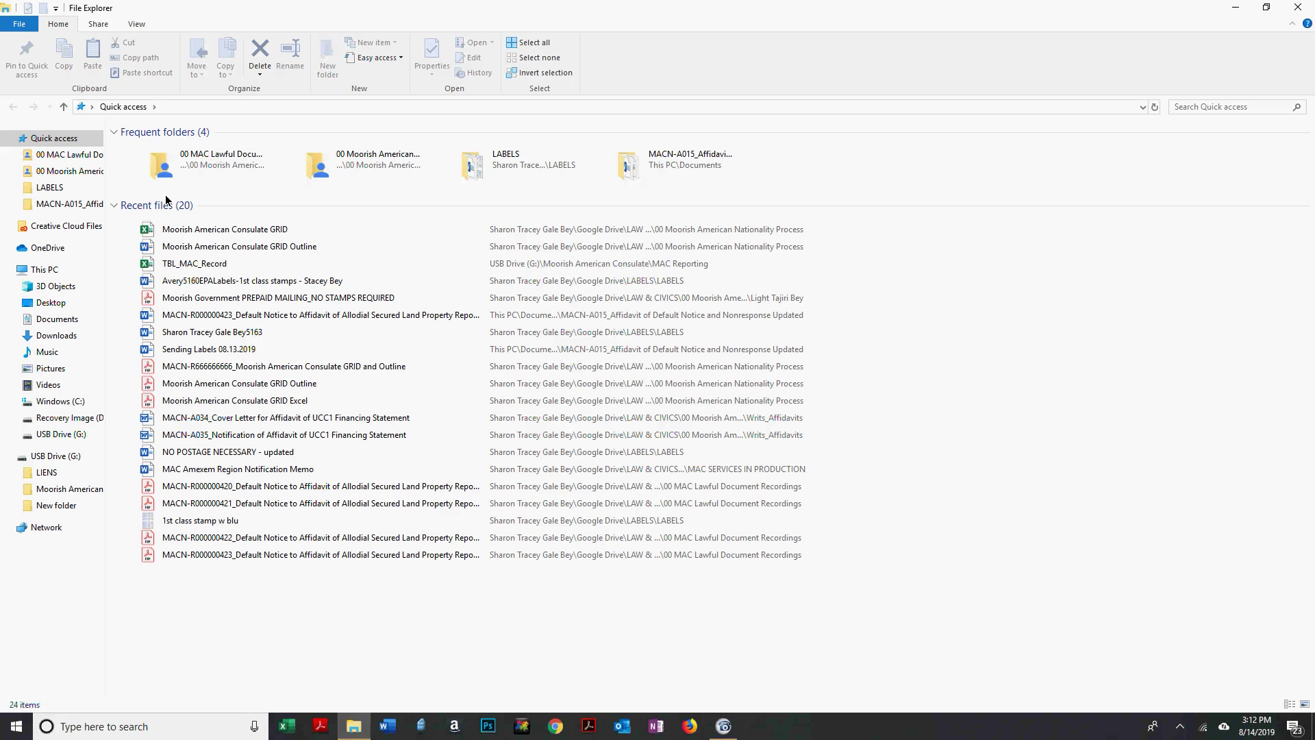
Browse to 00 Moorish American Consulate > MAC SERVICES IN PRODUCTION > Writs_Affidavits.
left_click(58, 157)
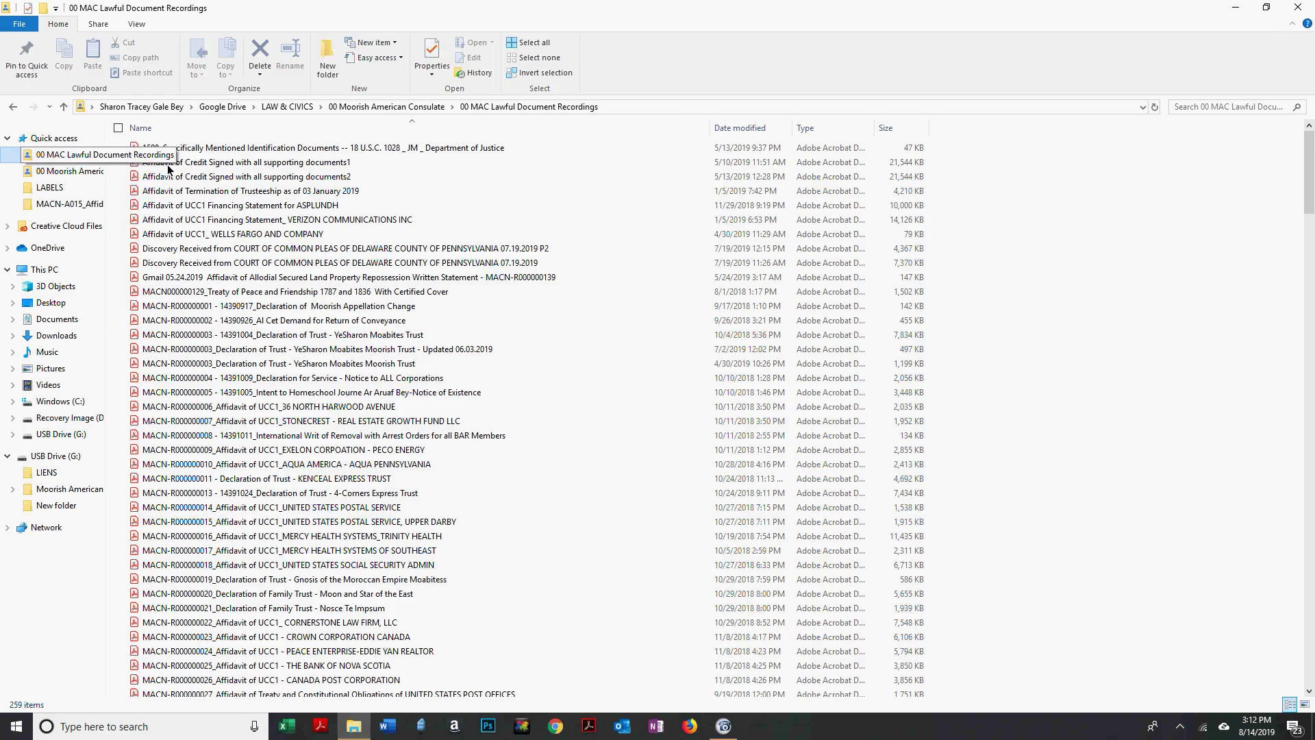
left_click(387, 108)
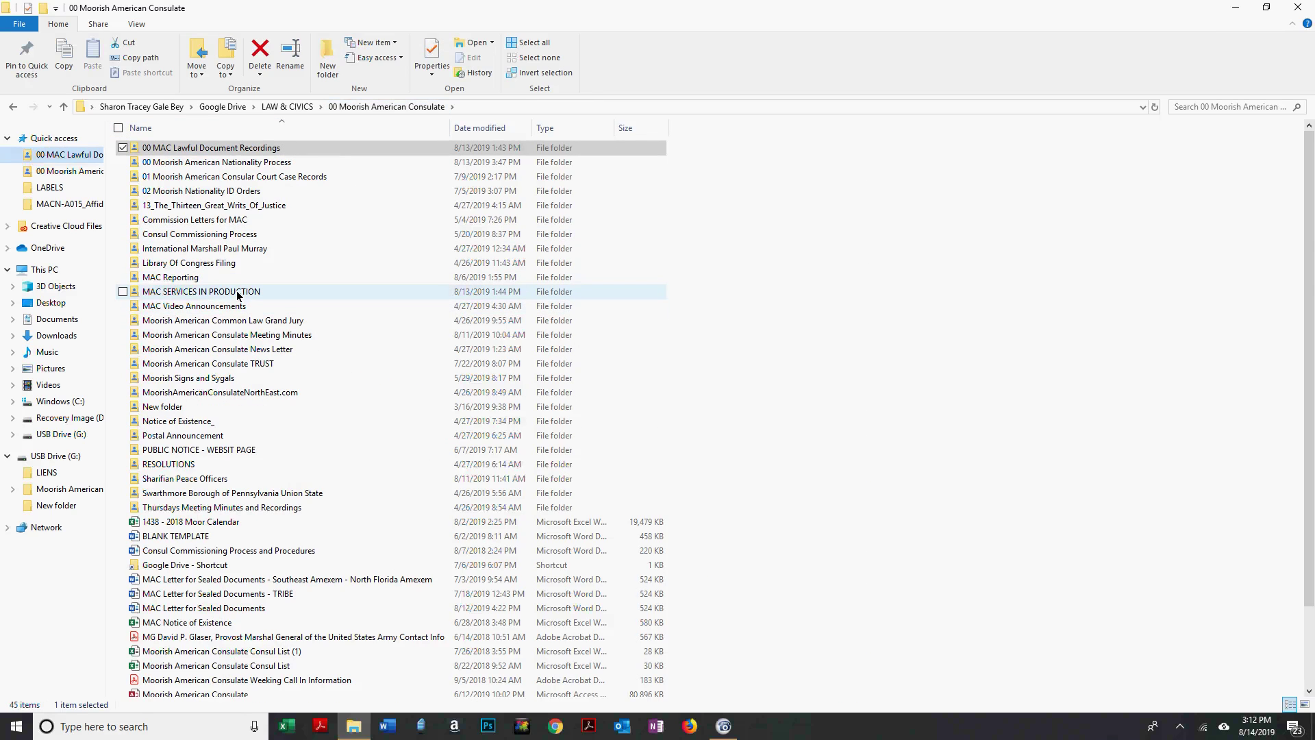
left_click(237, 293)
double_click(238, 293)
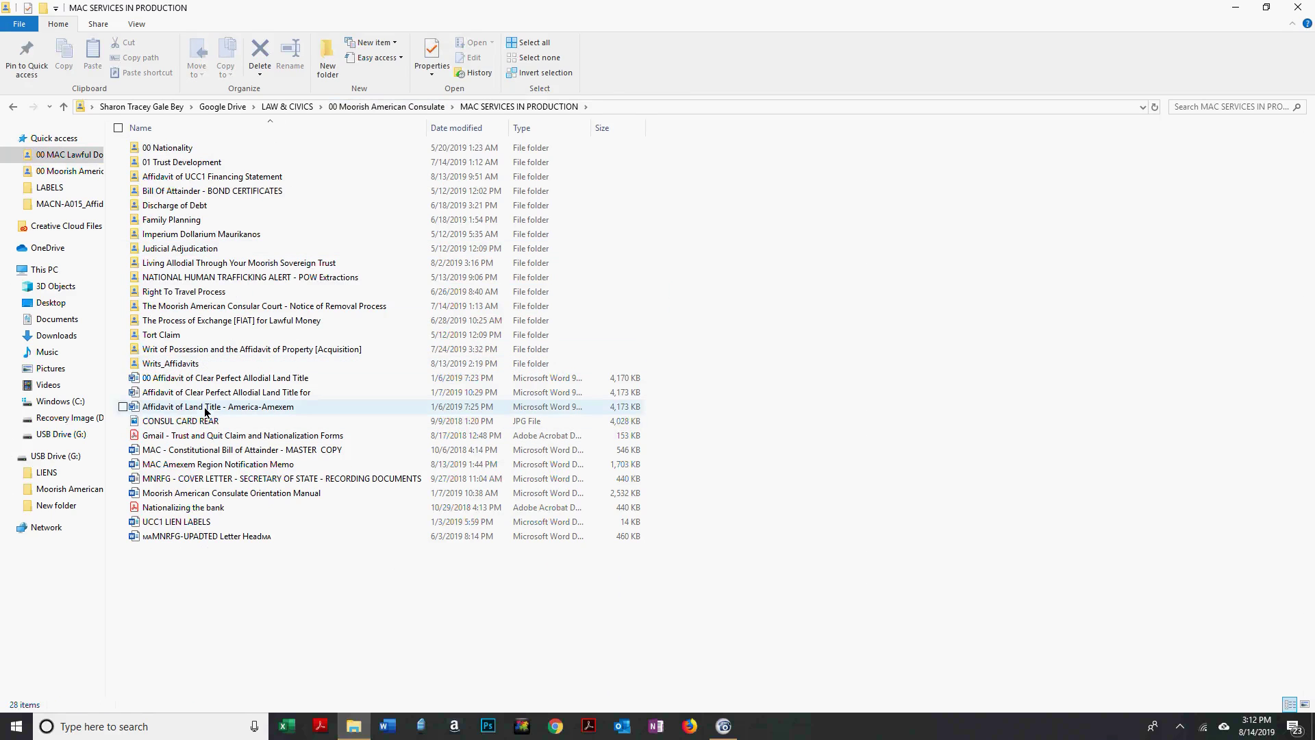
left_click(197, 366)
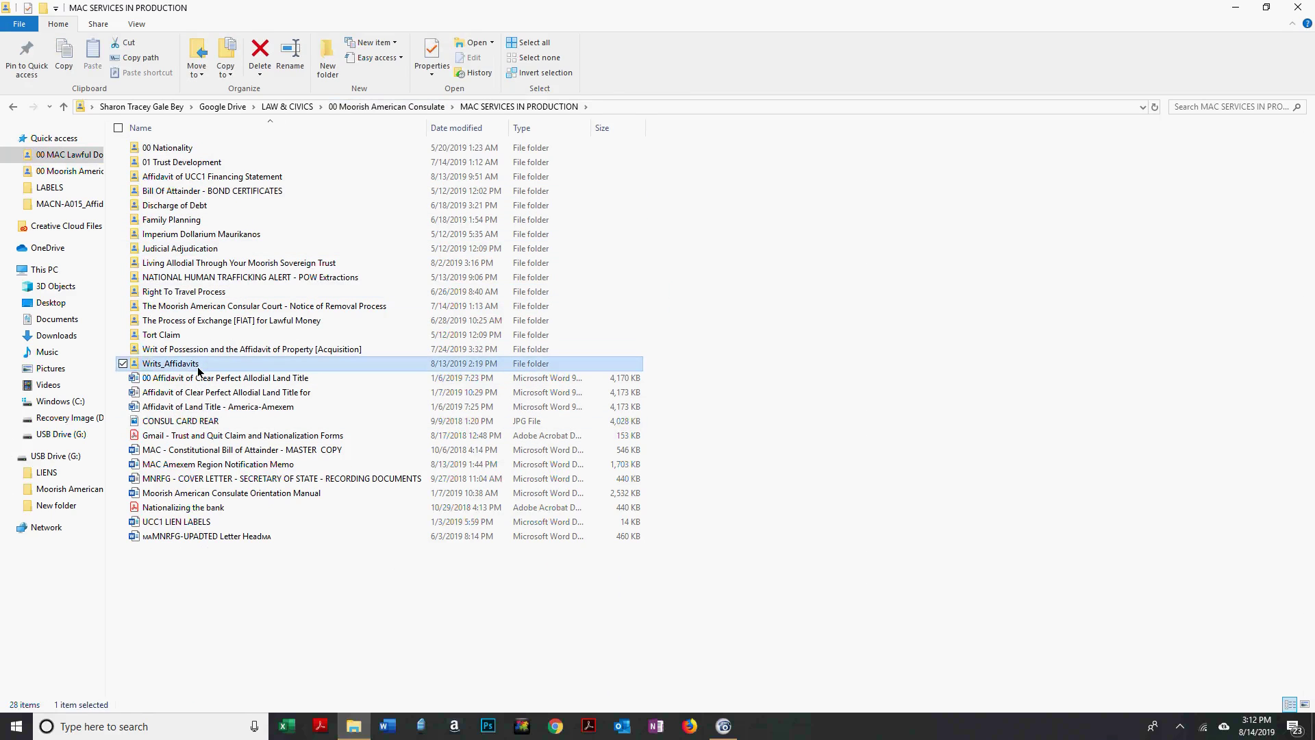
double_click(198, 366)
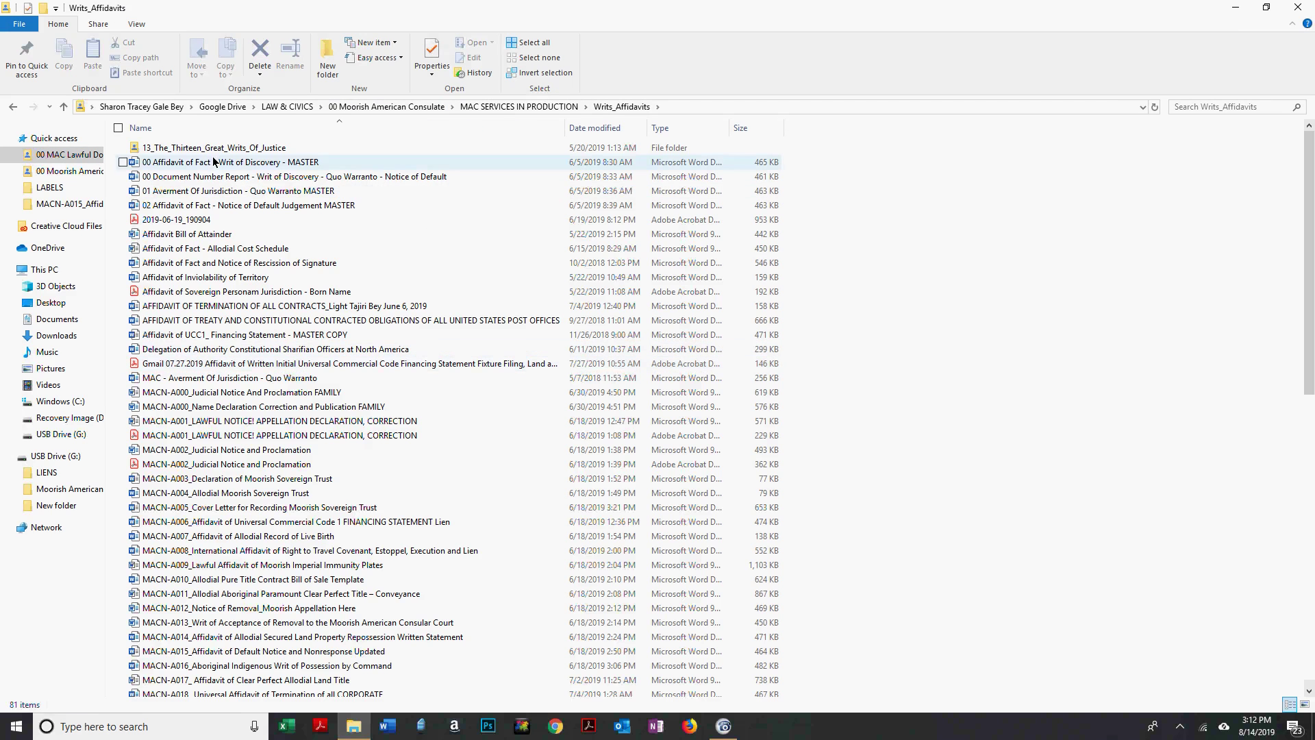
Open the MACN-A006 financing statement lien affidavit in Word.
scroll(267, 243, "down", 1)
scroll(267, 257, "down", 9)
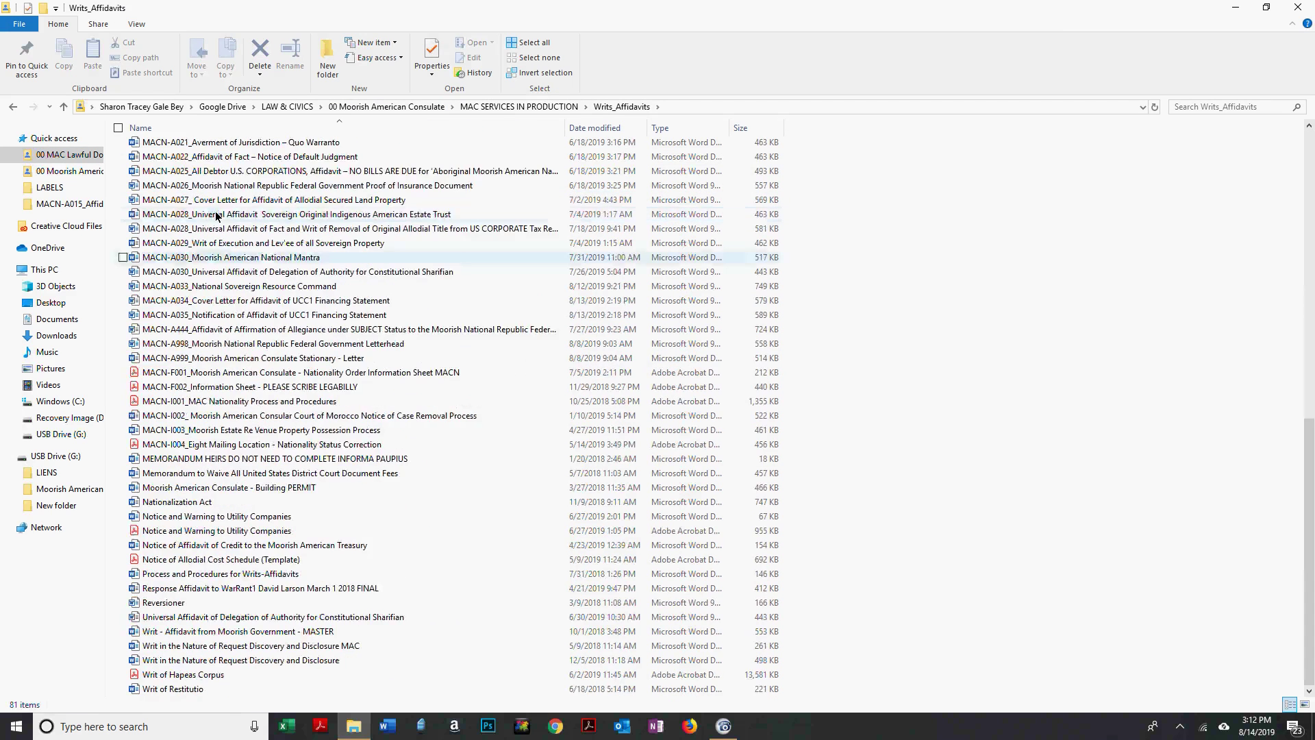
scroll(212, 205, "up", 3)
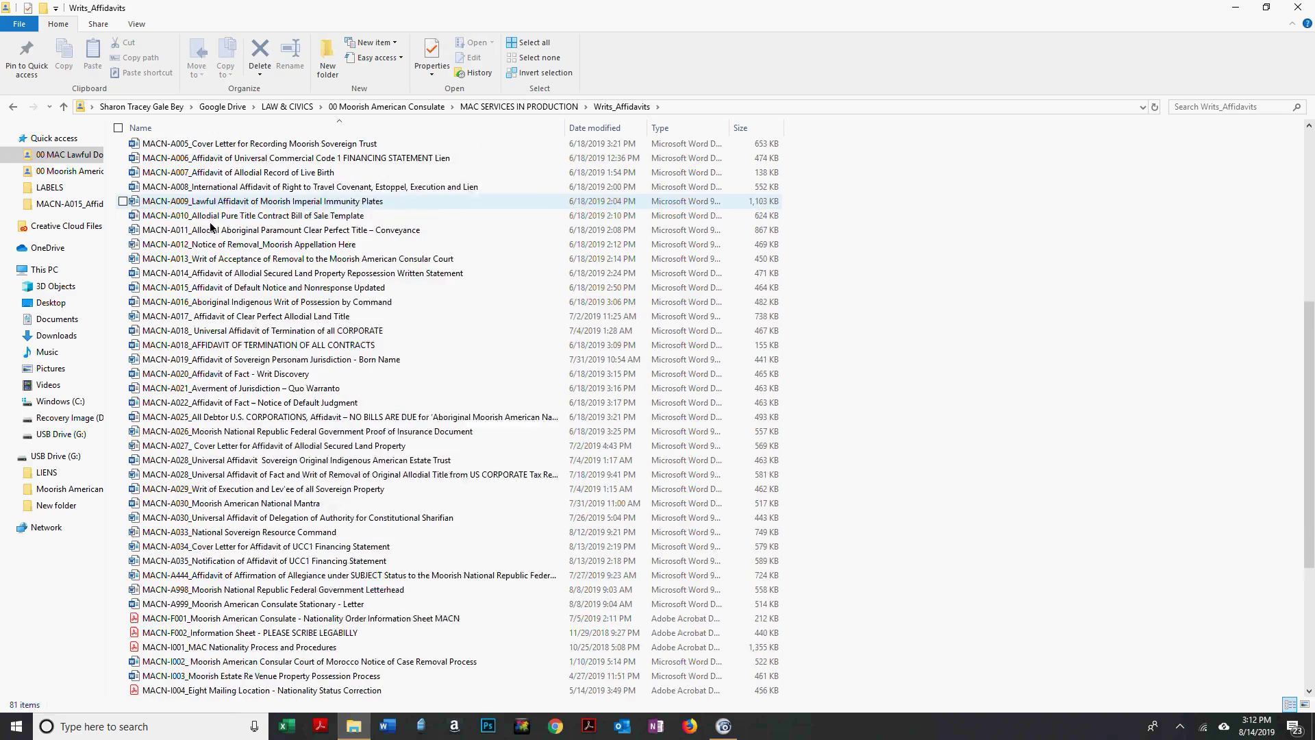
left_click(212, 245)
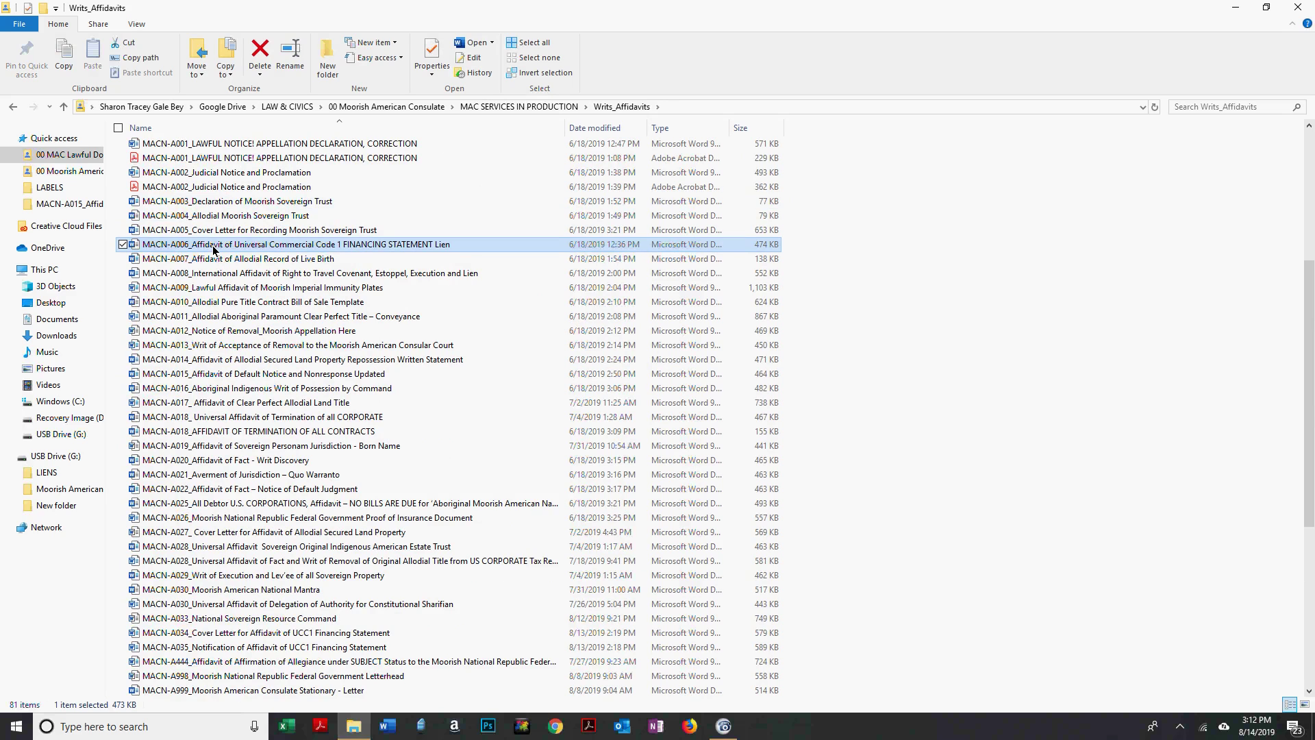
double_click(212, 246)
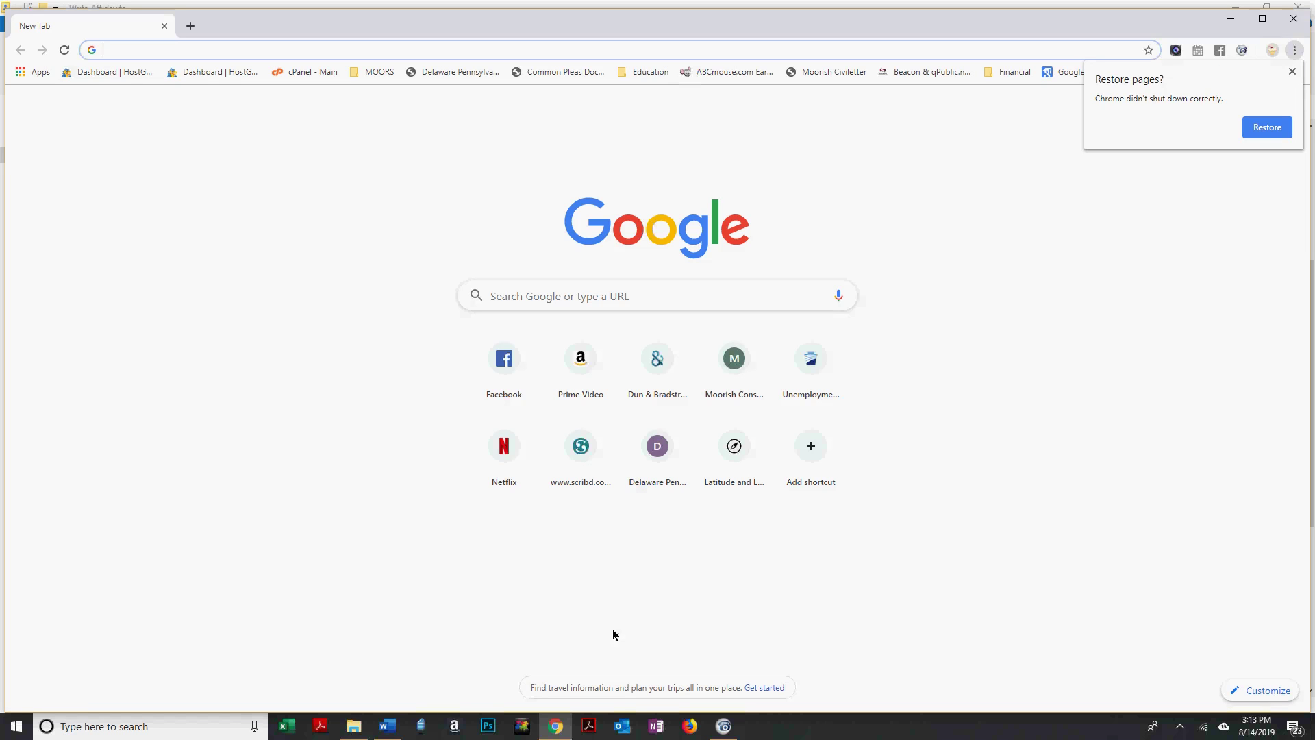
Load the Facebook news feed from Chrome's new-tab shortcut tile.
left_click(497, 372)
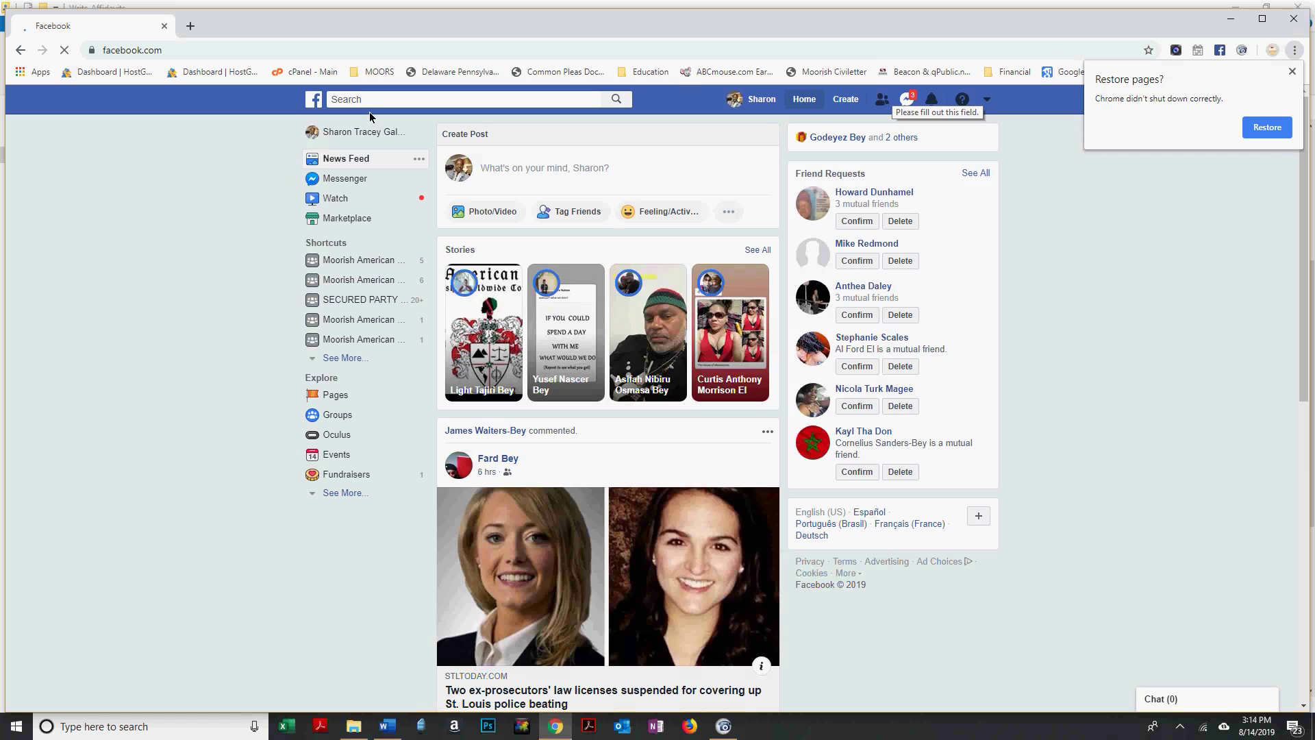
Search Facebook for a contact and open their profile timeline.
type("L")
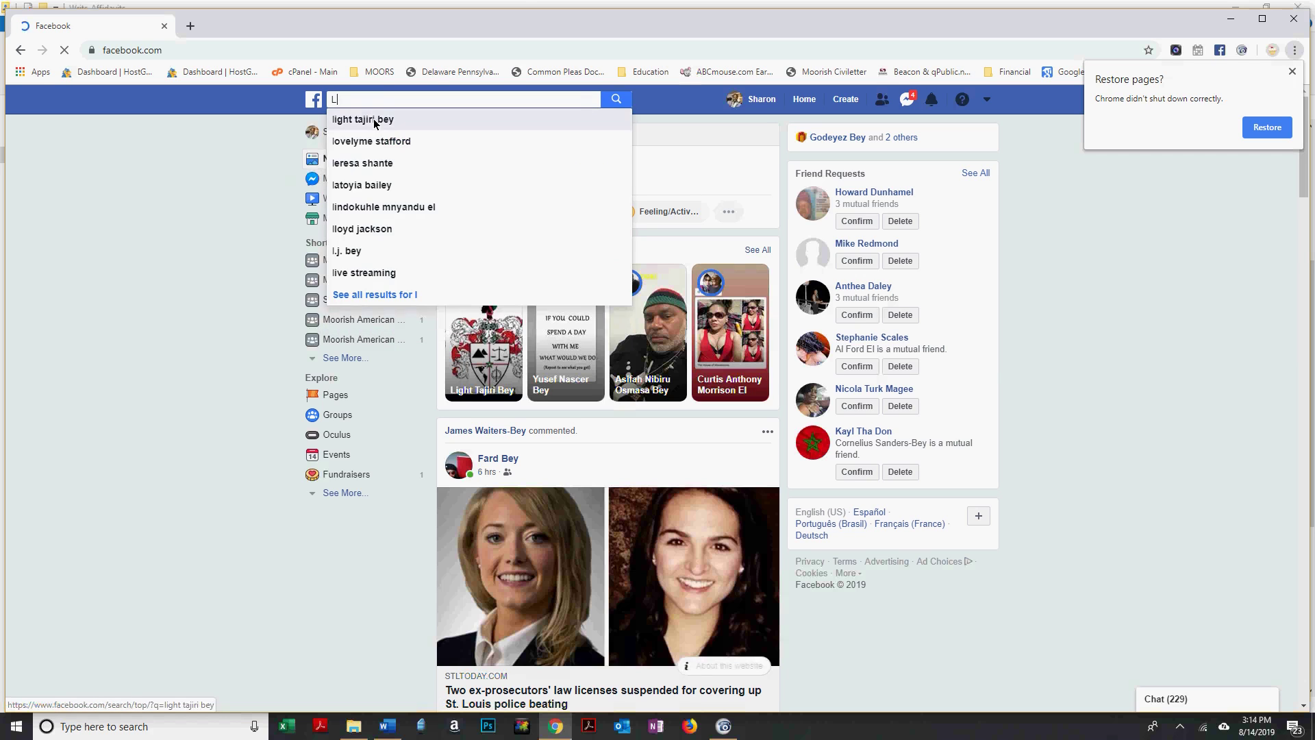
left_click(375, 123)
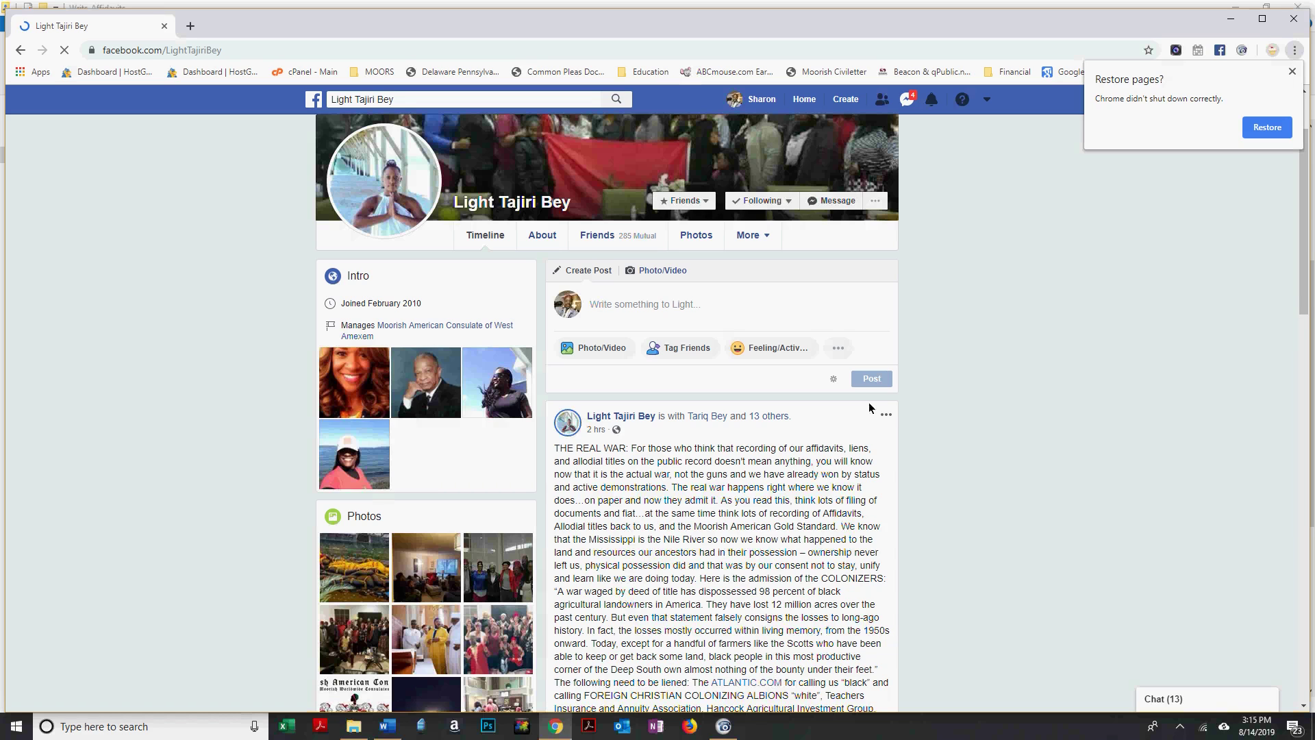
Copy 'Farm Security Administration' from the post and open a new blank browser tab.
scroll(769, 340, "down", 4)
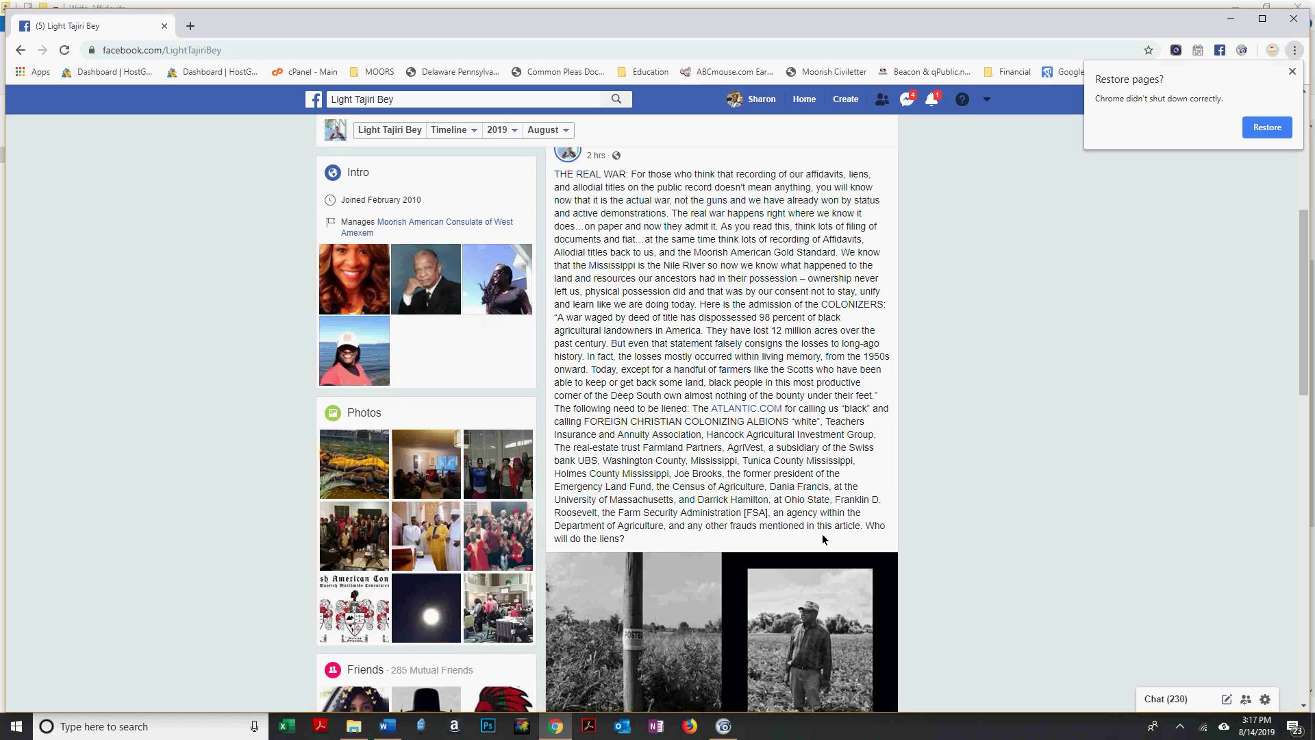
left_click_drag(619, 513, 740, 519)
key("ctrl+c")
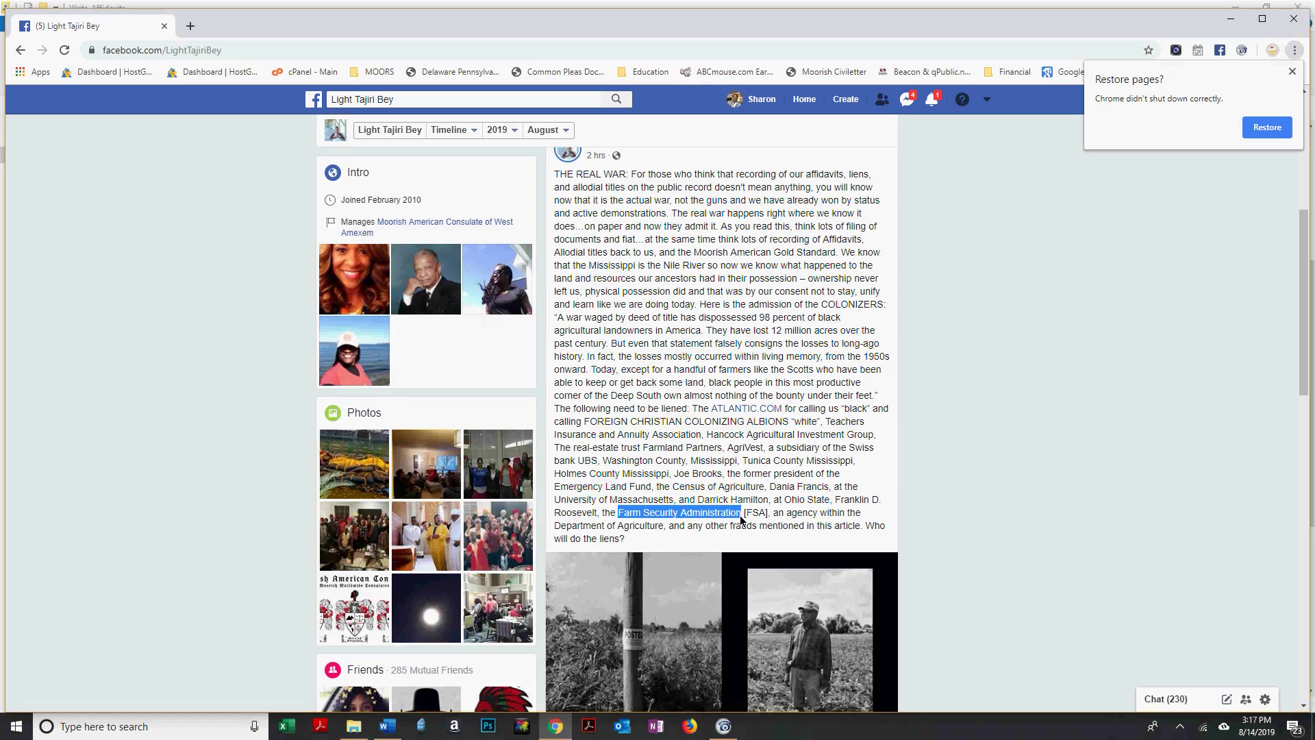
left_click(192, 26)
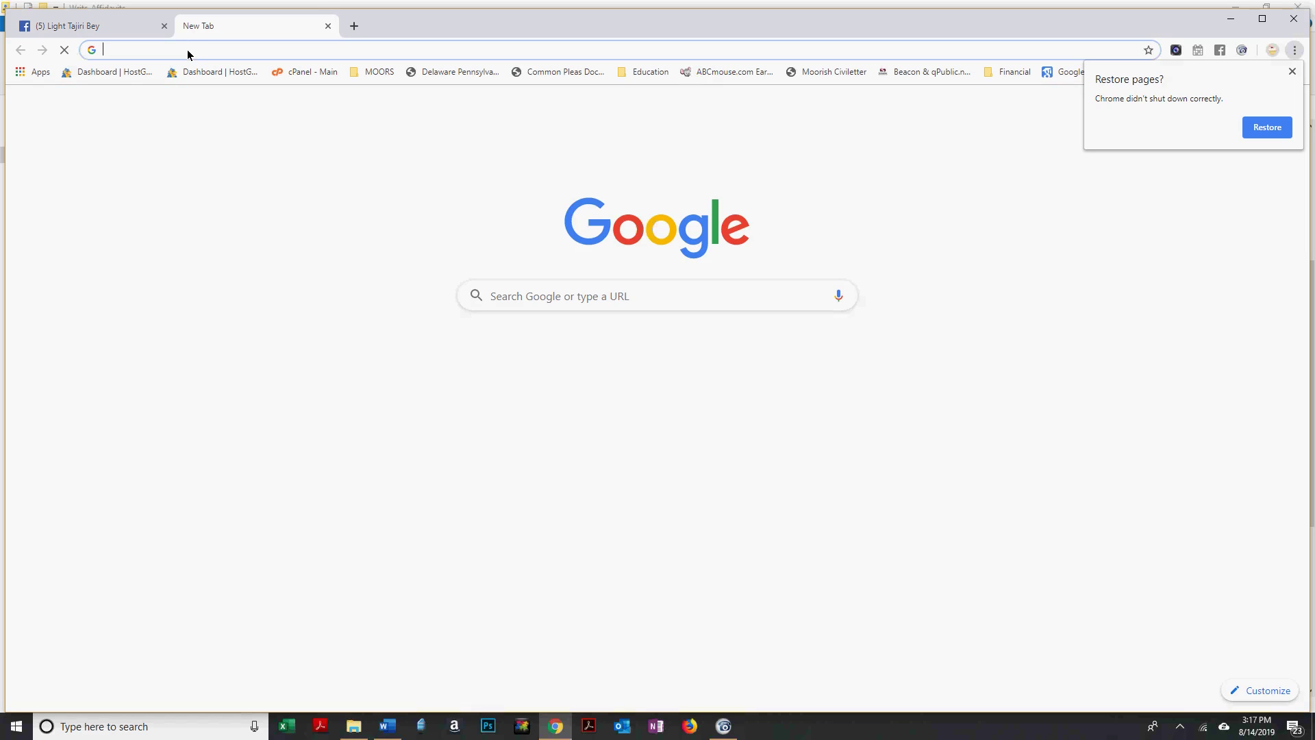
Google 'Farm Security Administration', then return to the Word affidavit.
key("ctrl+v")
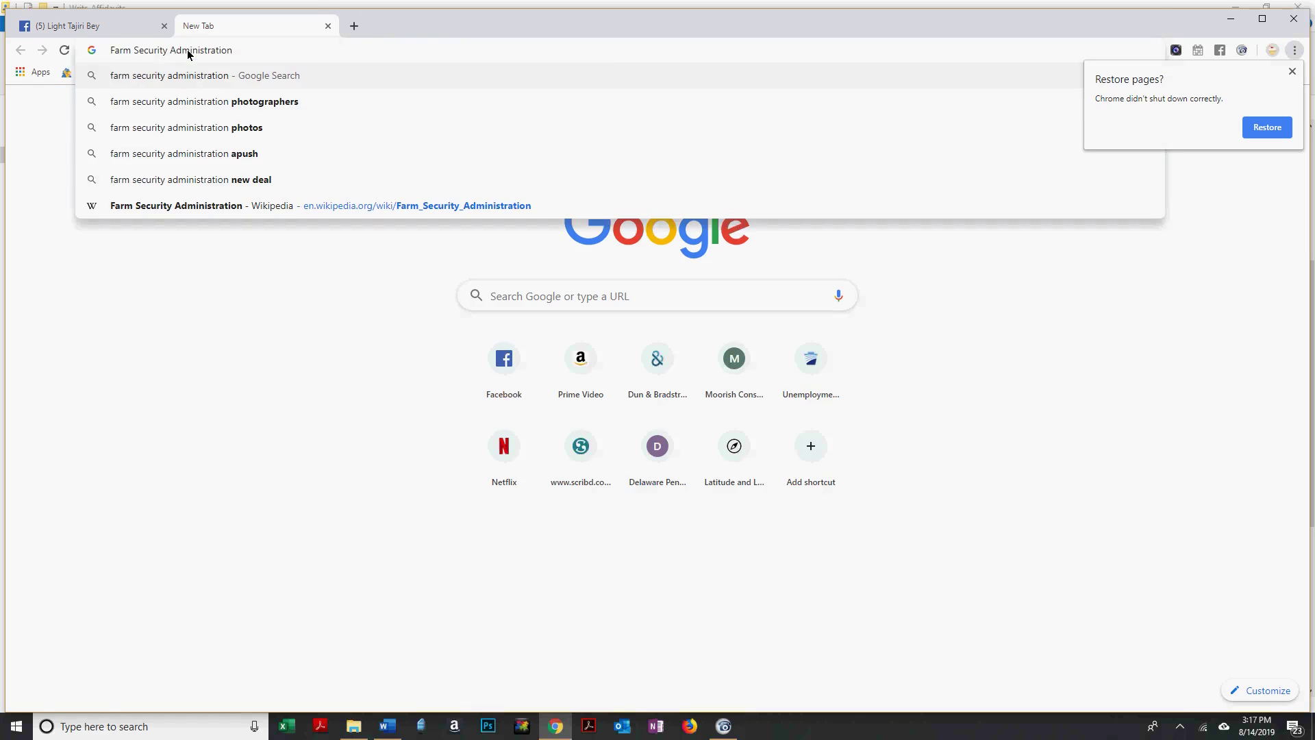
key("Return")
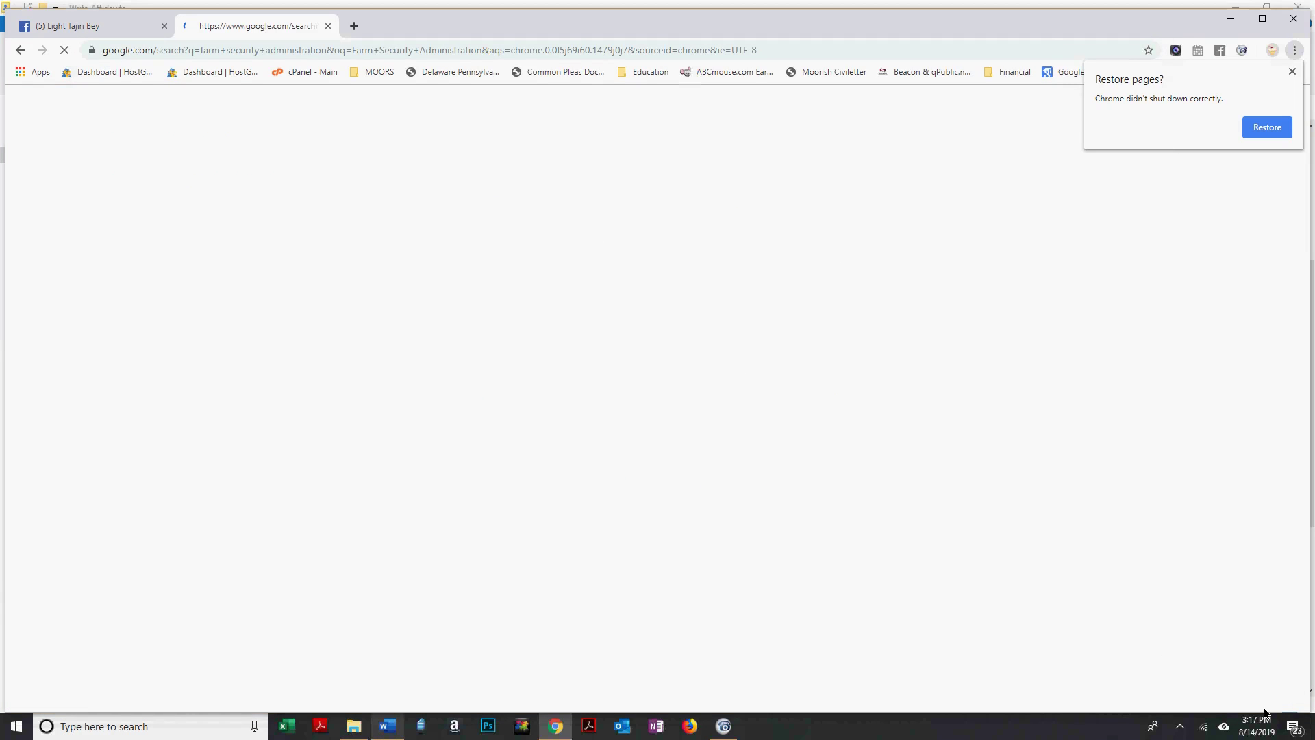
key("alt+Tab")
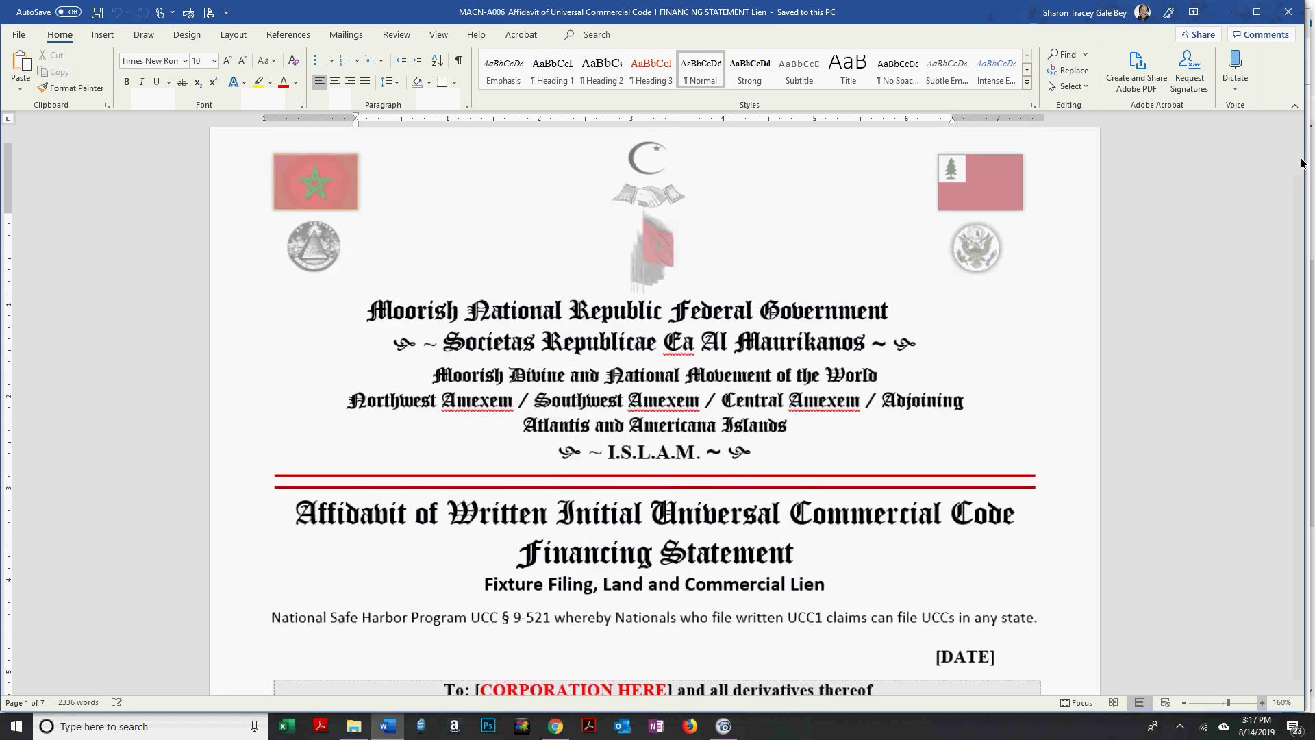
Zoom the affidavit to 180% and scroll to section C, Send Acknowledgement To, on page 2.
scroll(1301, 160, "up", 2, "ctrl")
scroll(1301, 157, "down", 1)
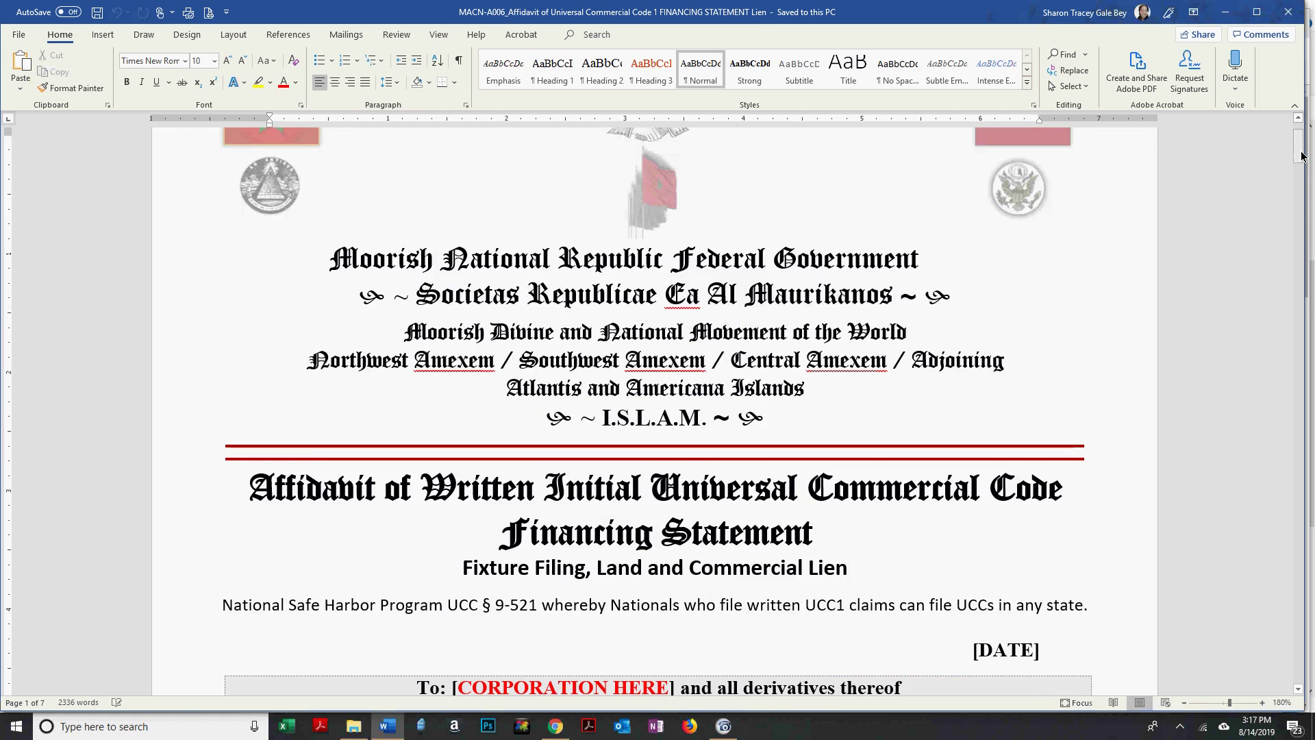
left_click(1301, 199)
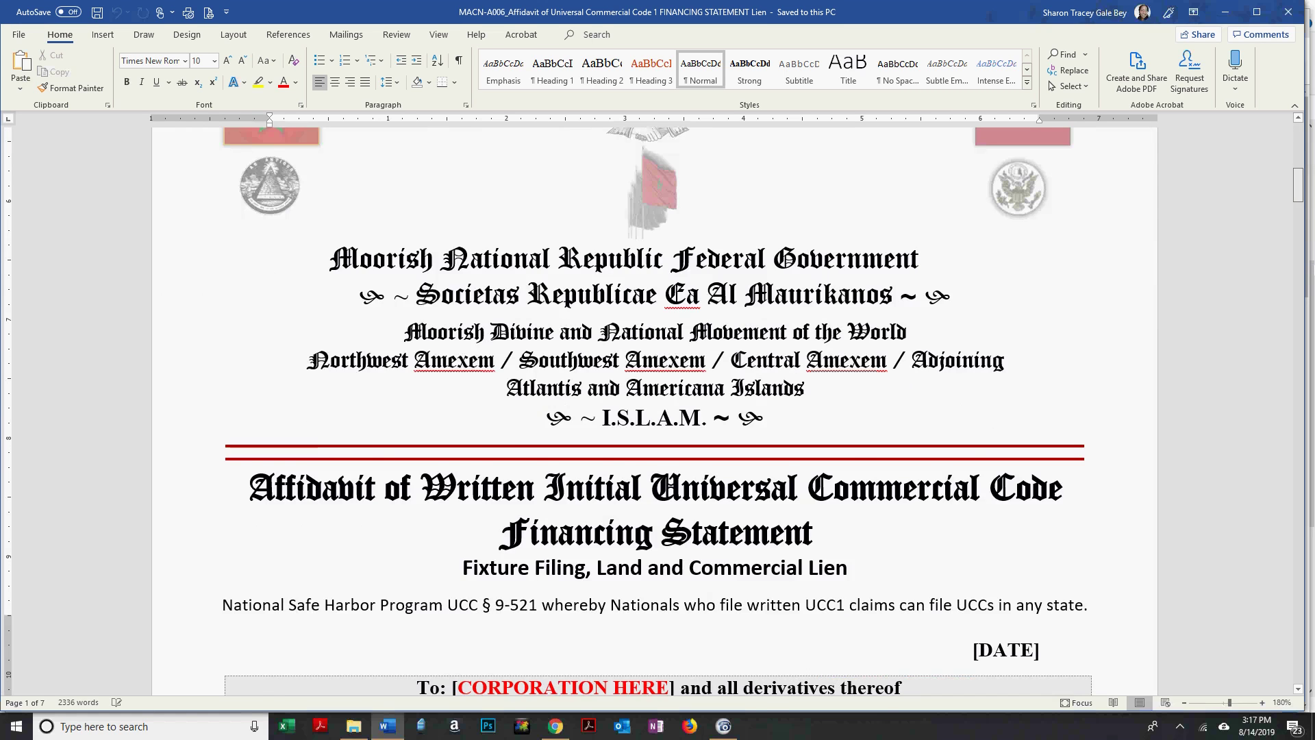
left_click_drag(1297, 185, 1298, 226)
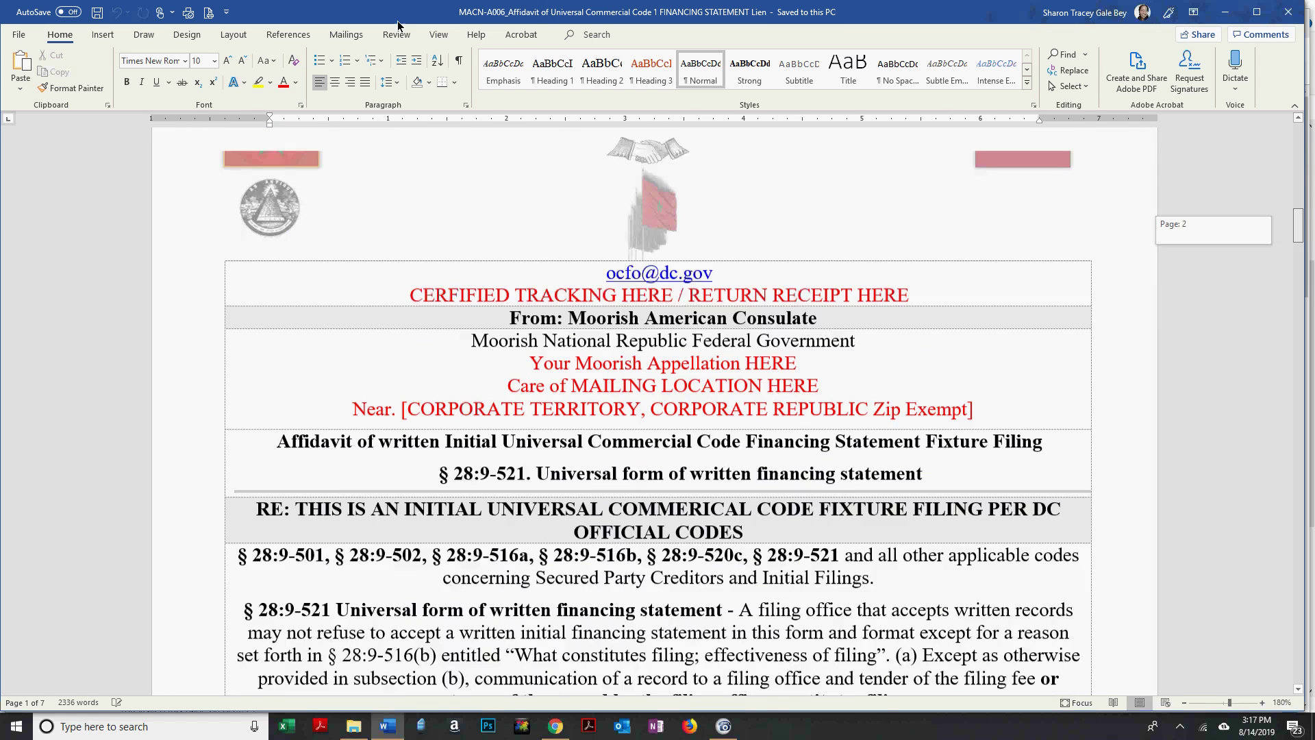
scroll(590, 221, "down", 8)
scroll(591, 221, "down", 7)
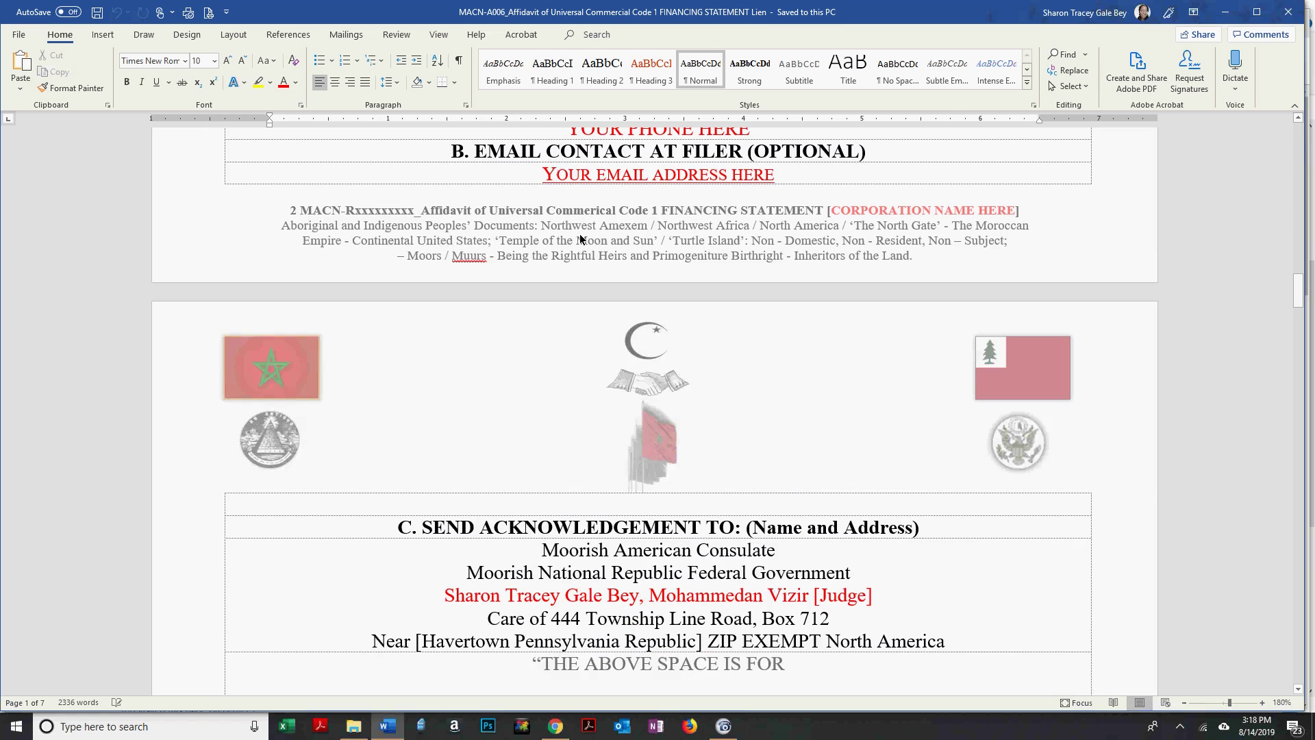
Replace the footer's Rxxxxxxxxxx placeholder with A006, so it reads MACN-A006 with a capital A.
double_click(582, 210)
left_click(347, 210)
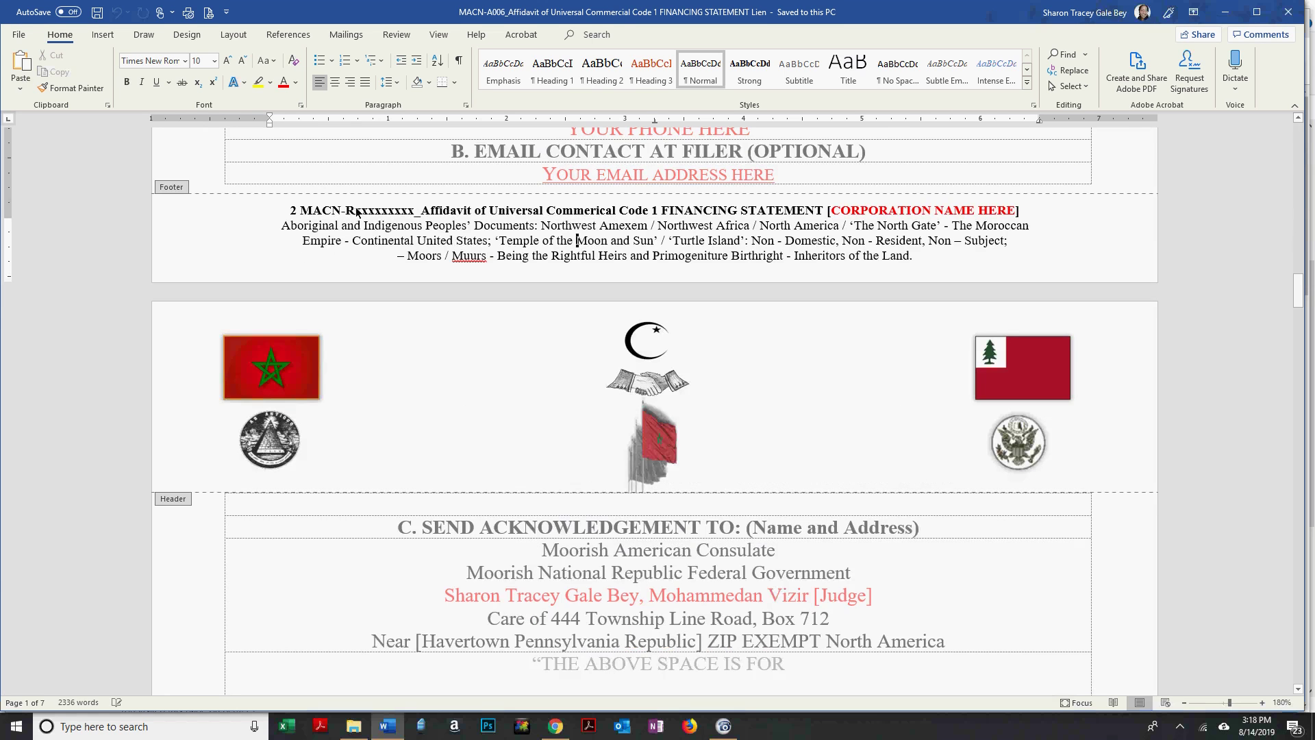
left_click_drag(354, 212, 414, 205)
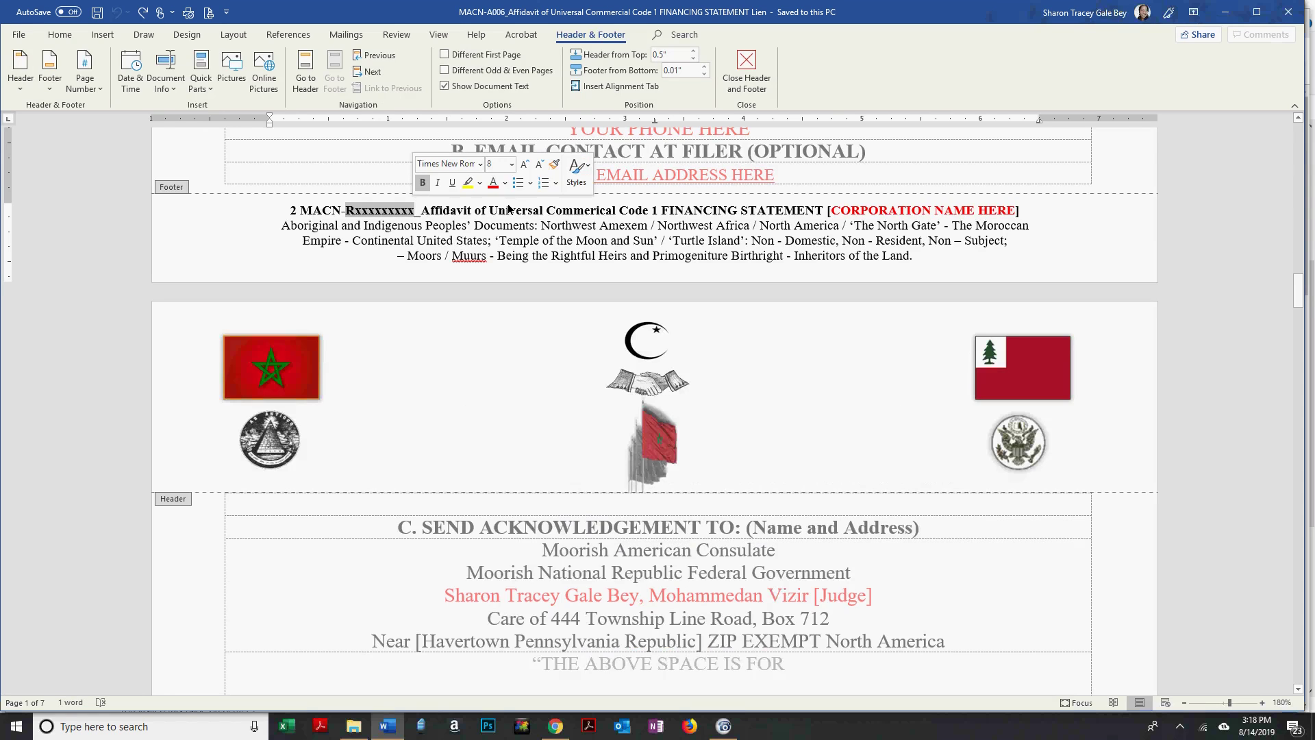
left_click(508, 209)
key("BackSpace")
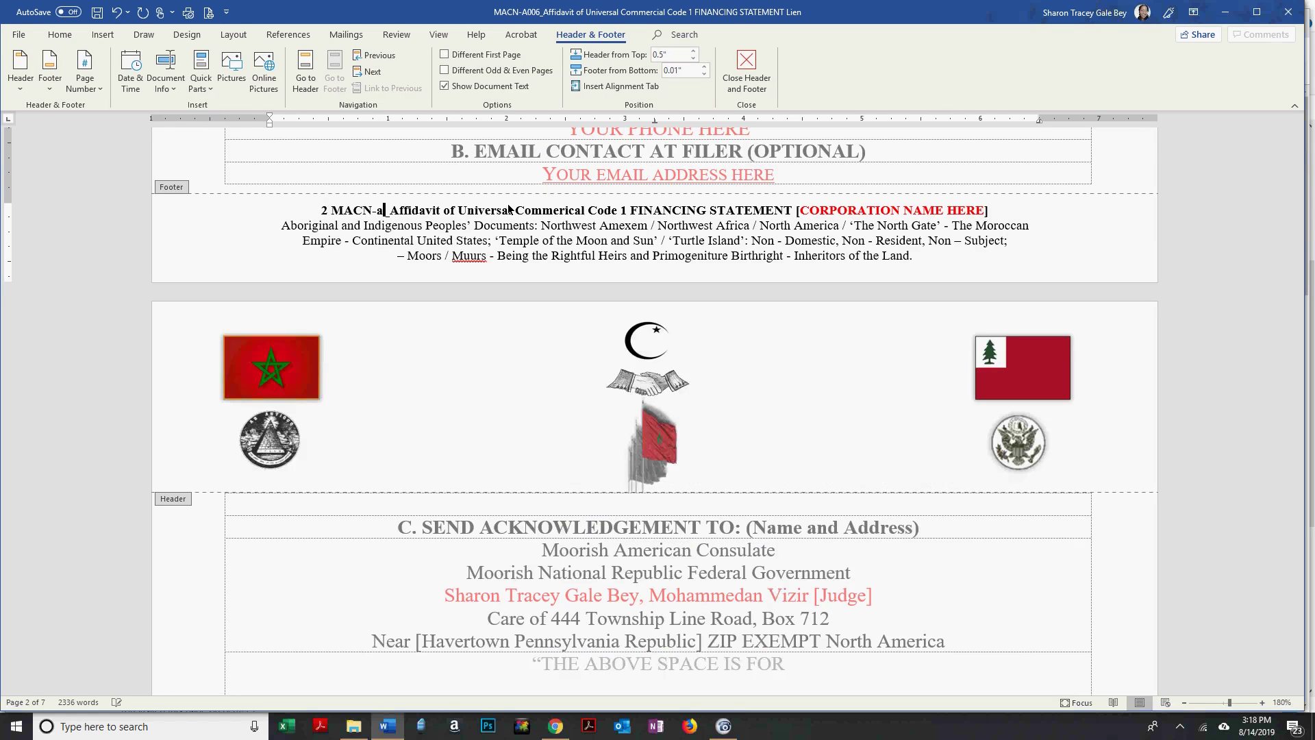
type("a006")
key("Left")
key("Left")
key("Left")
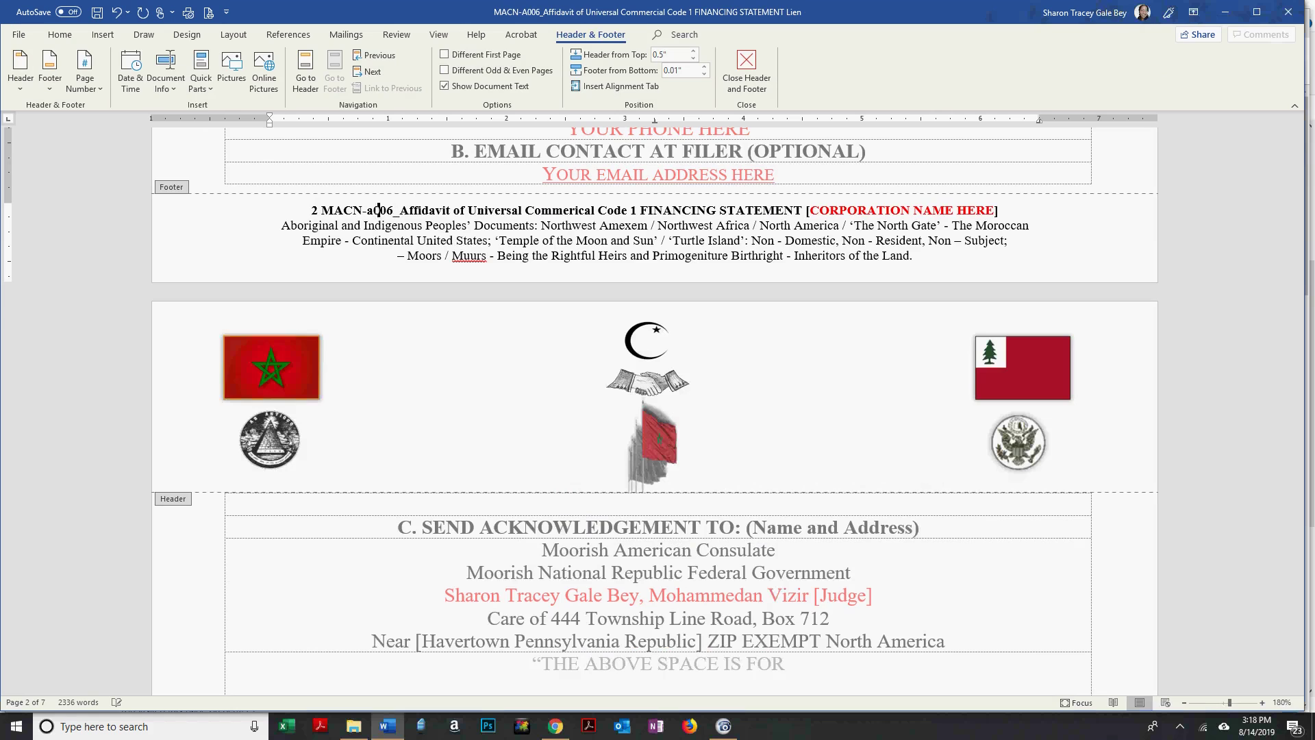
key("BackSpace")
type("a")
key("BackSpace")
type("a")
key("BackSpace")
type("A")
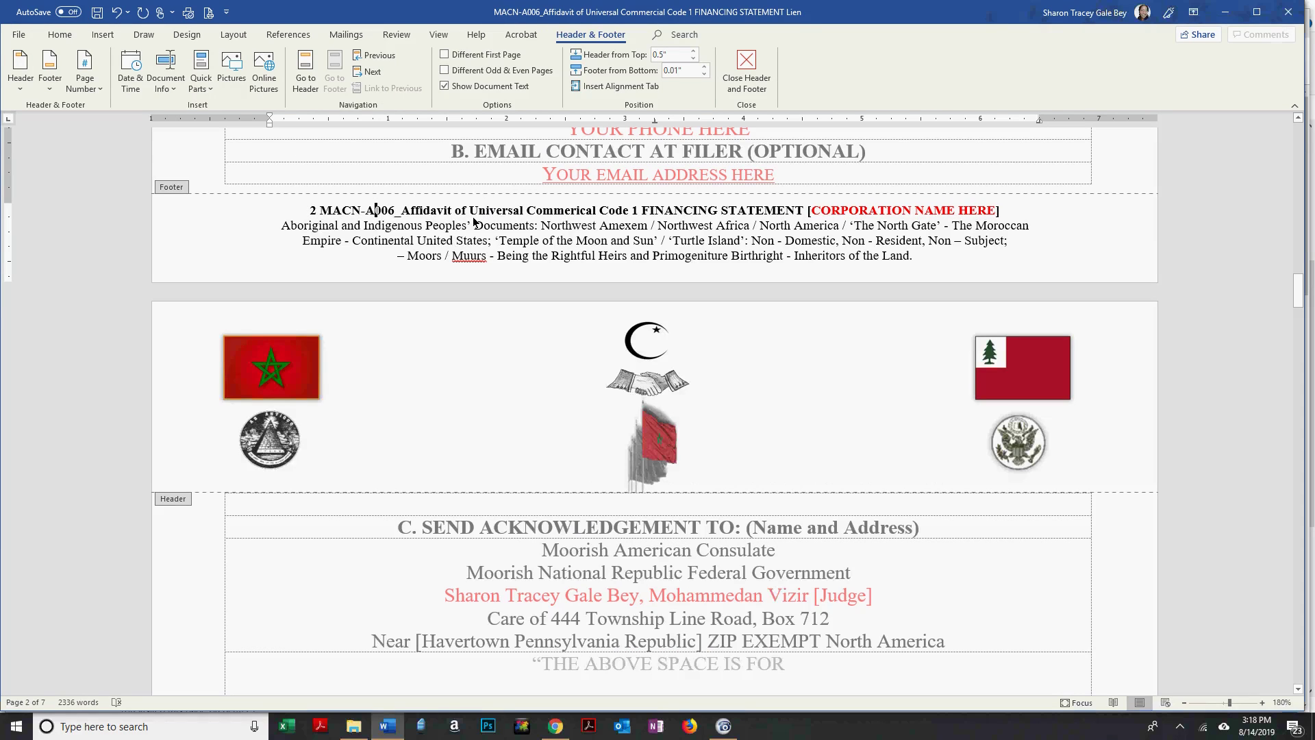
Delete 'of' before Universal in the footer title and return to the body.
key("ctrl+Right")
key("ctrl+Right")
key("BackSpace")
key("BackSpace")
key("BackSpace")
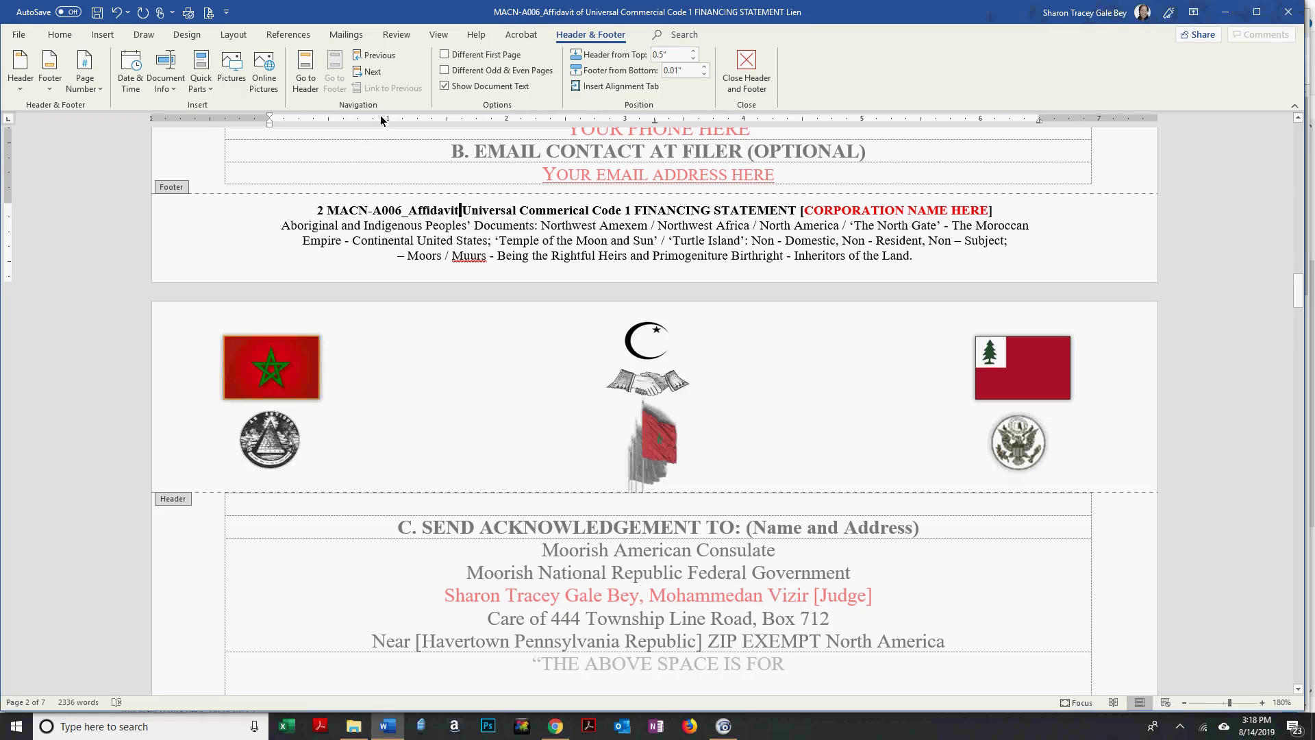
double_click(437, 155)
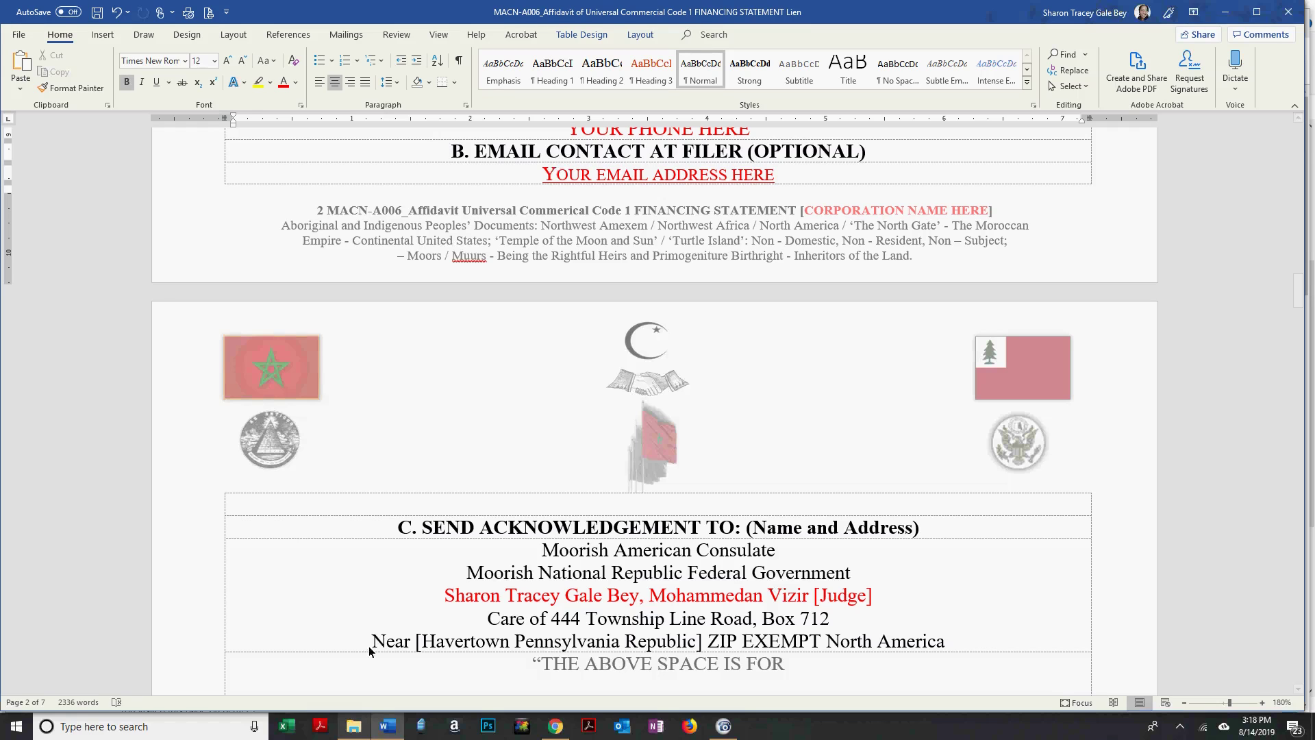
Open TBL_MAC_Document_Recording from USB Drive (G:) > Moorish American Consulate > MAC Reporting, then return to Word.
key("alt+Tab")
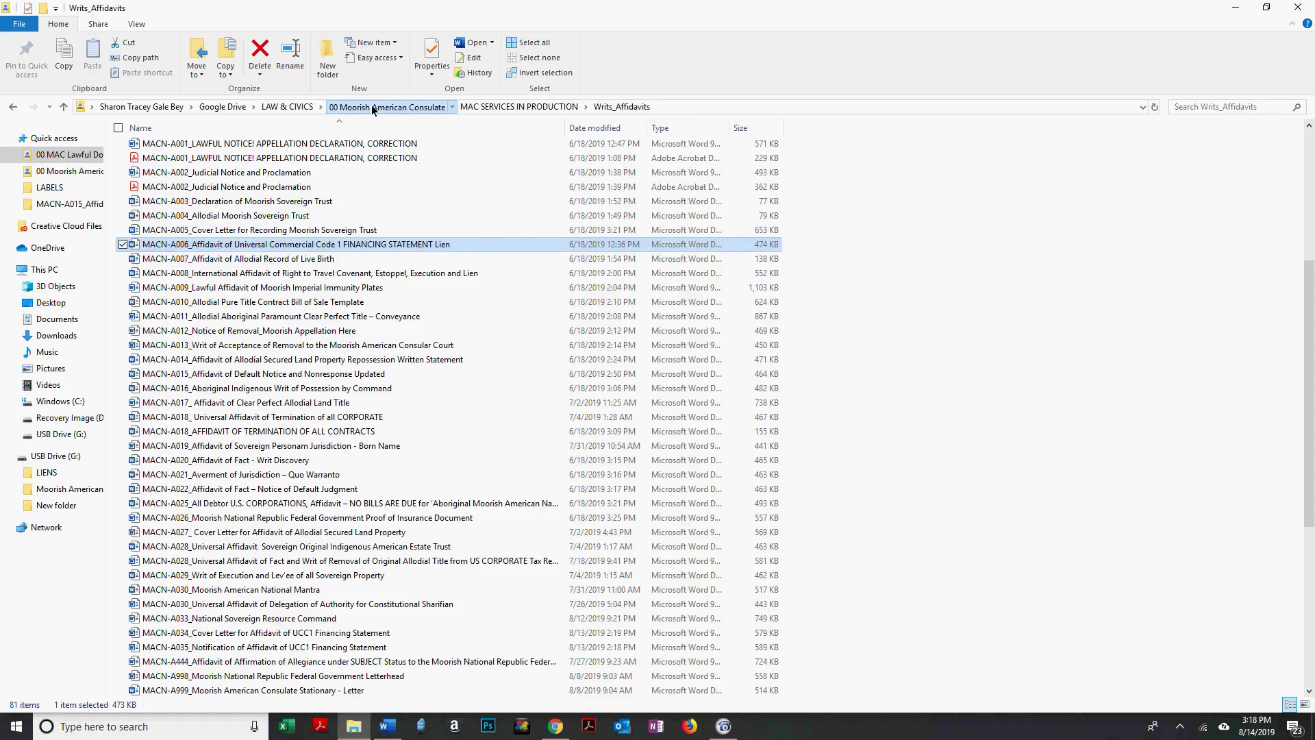
left_click(372, 108)
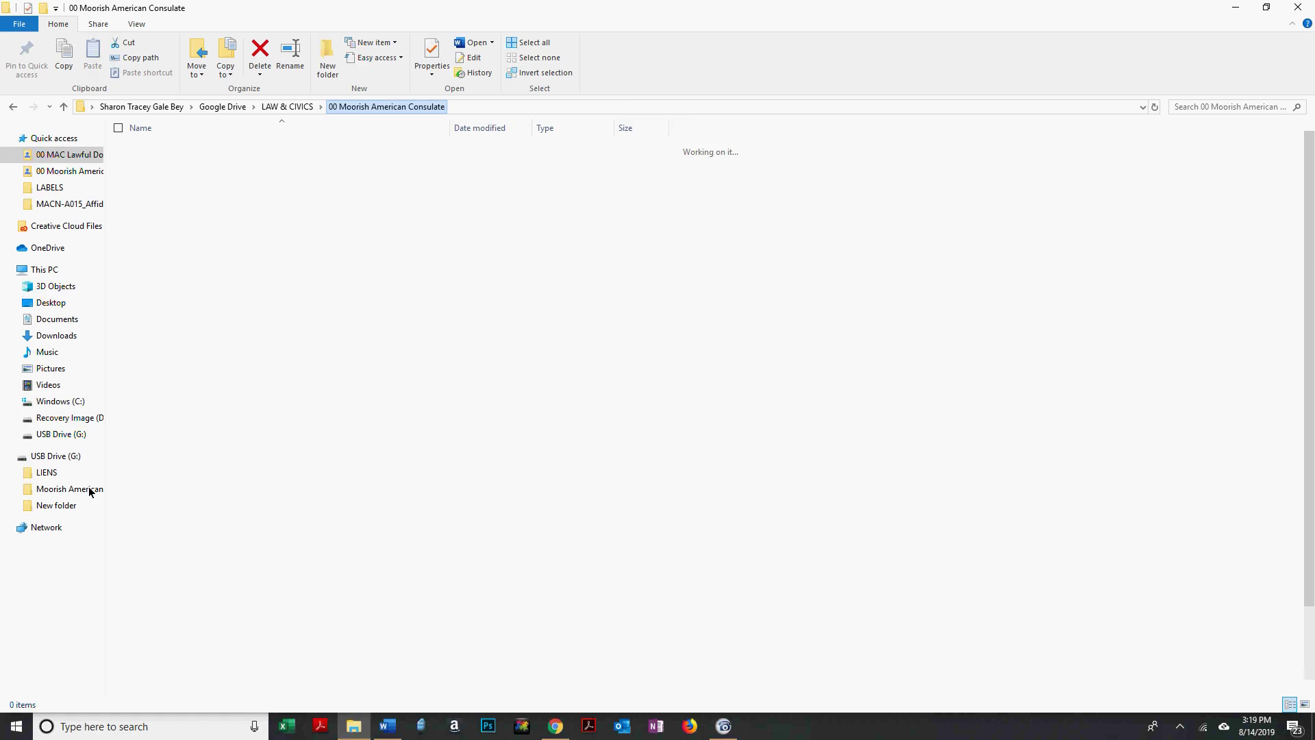
left_click(91, 491)
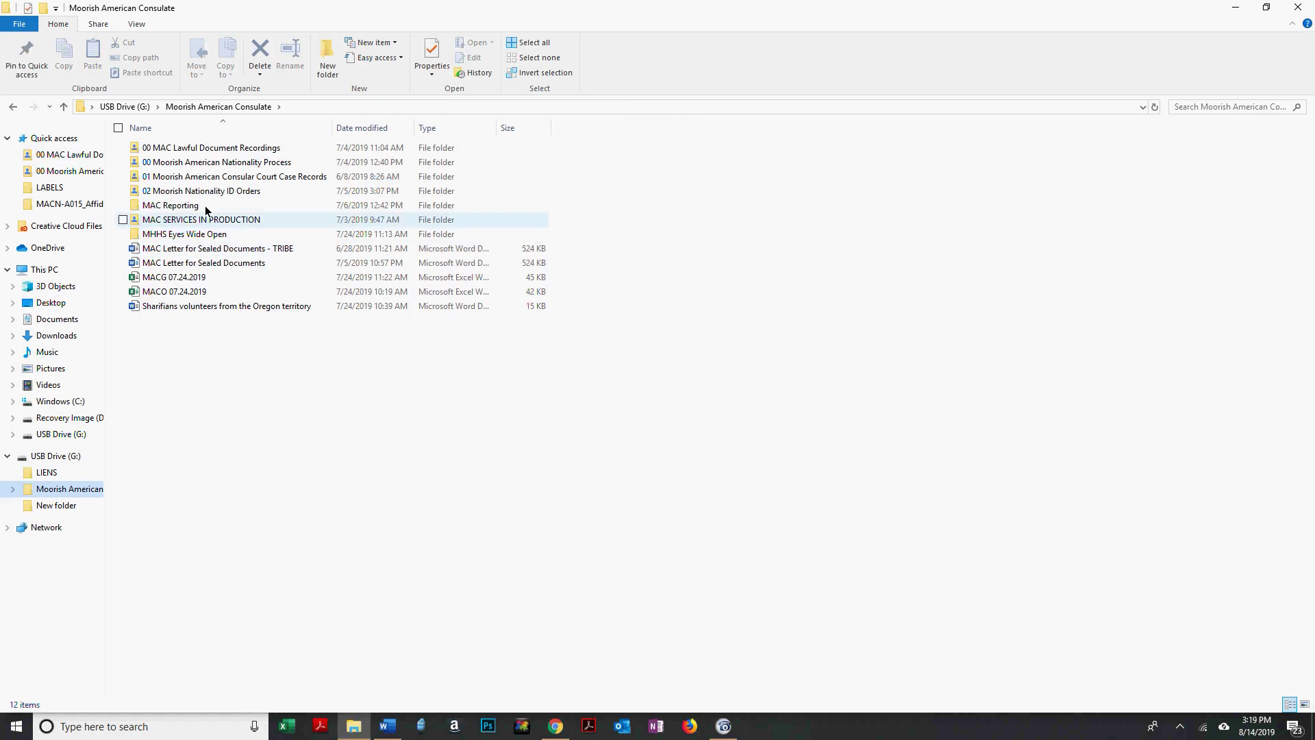
left_click(206, 207)
double_click(205, 209)
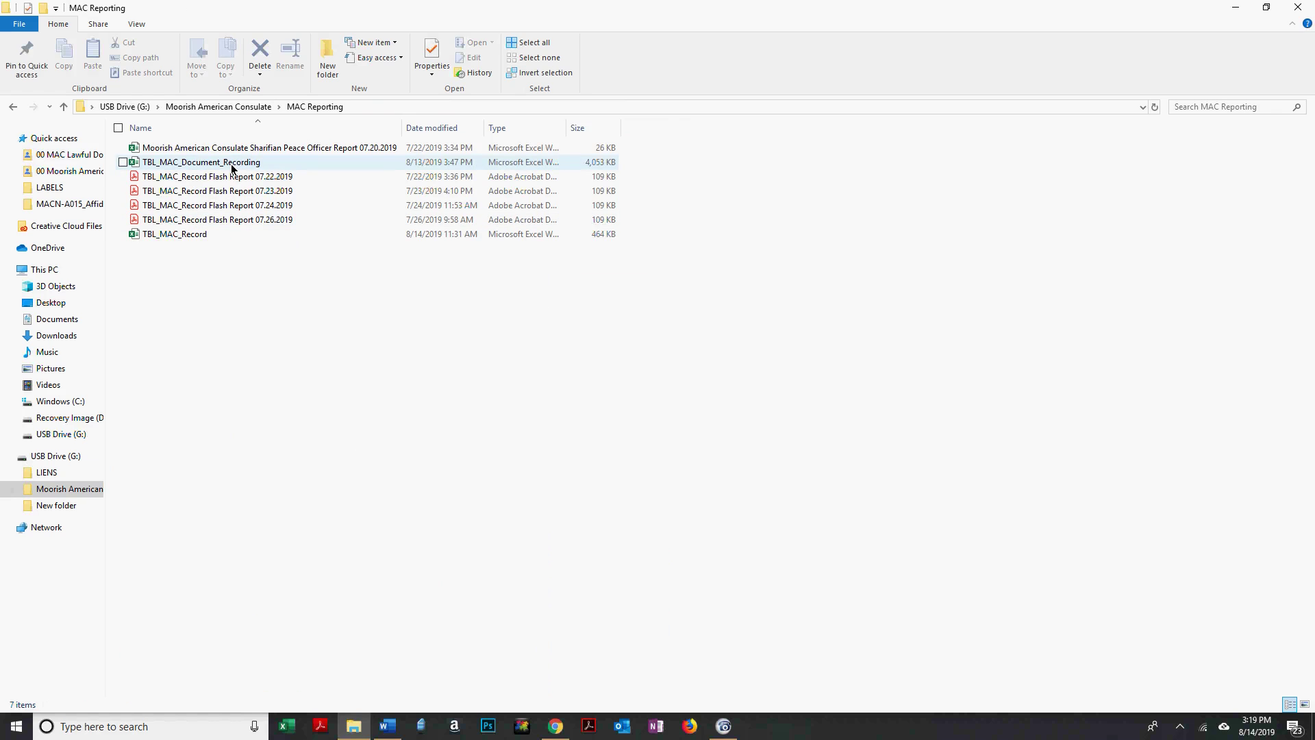
left_click(231, 164)
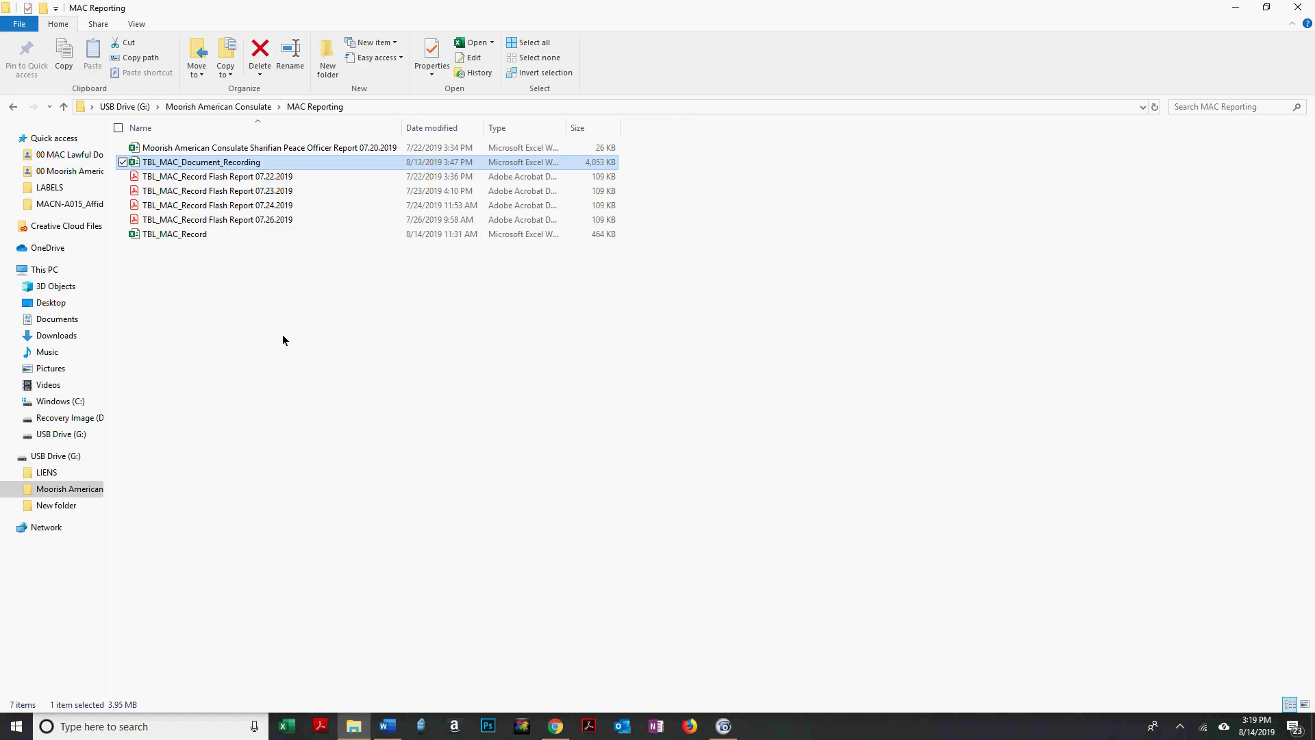
key("Return")
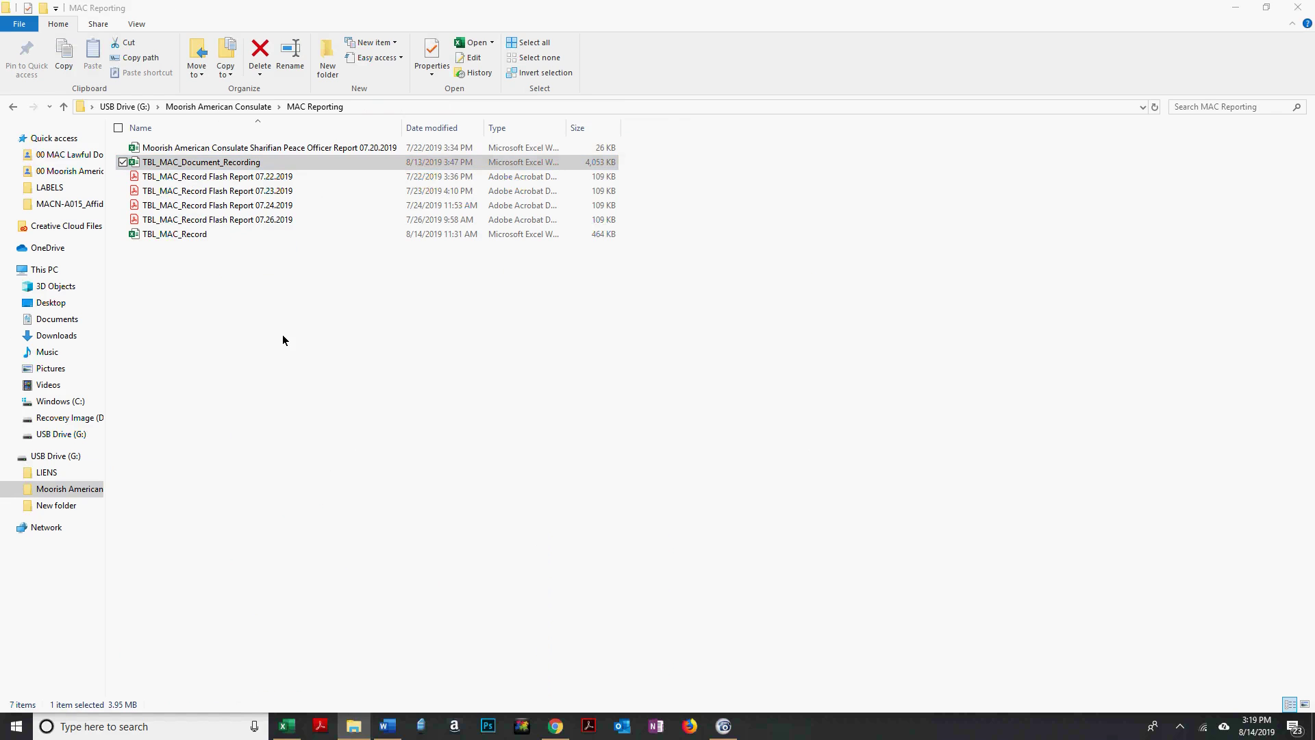
key("alt+Tab")
key("Tab")
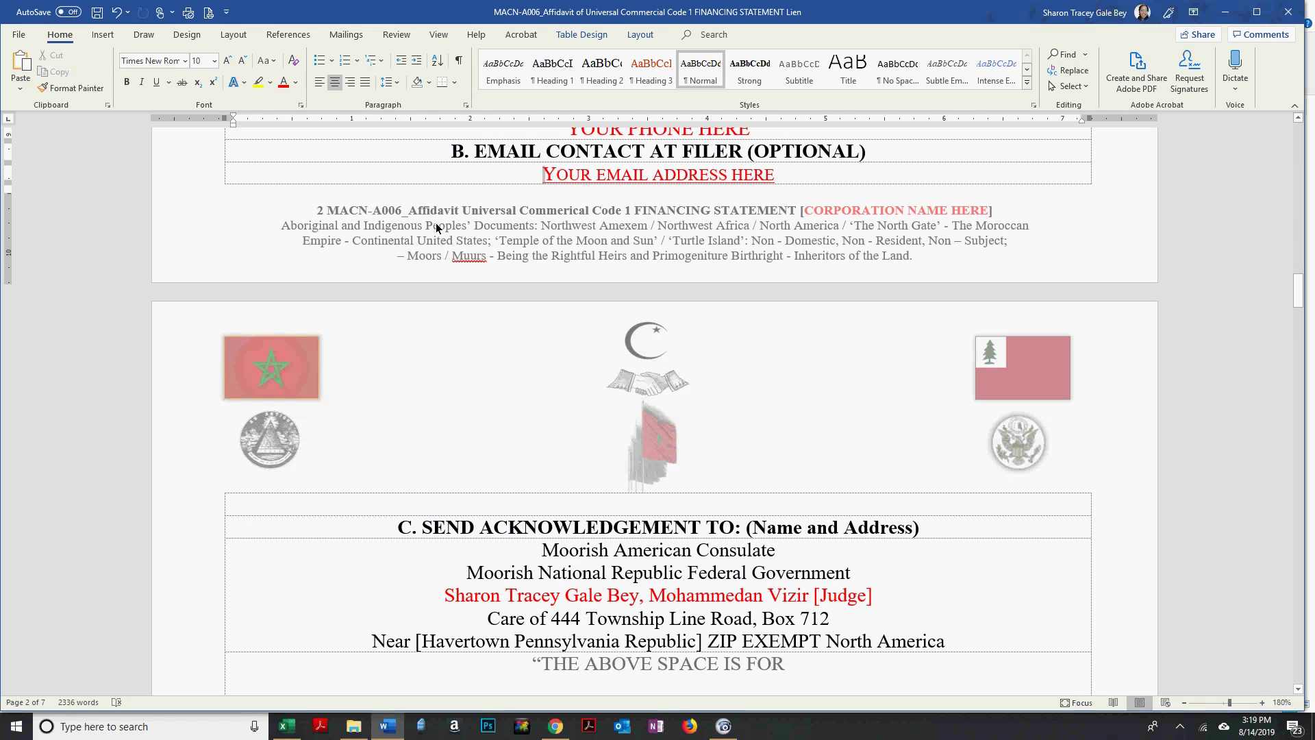
Enter and leave the footer, then minimize Word to reveal the MAC Reporting folder.
double_click(480, 229)
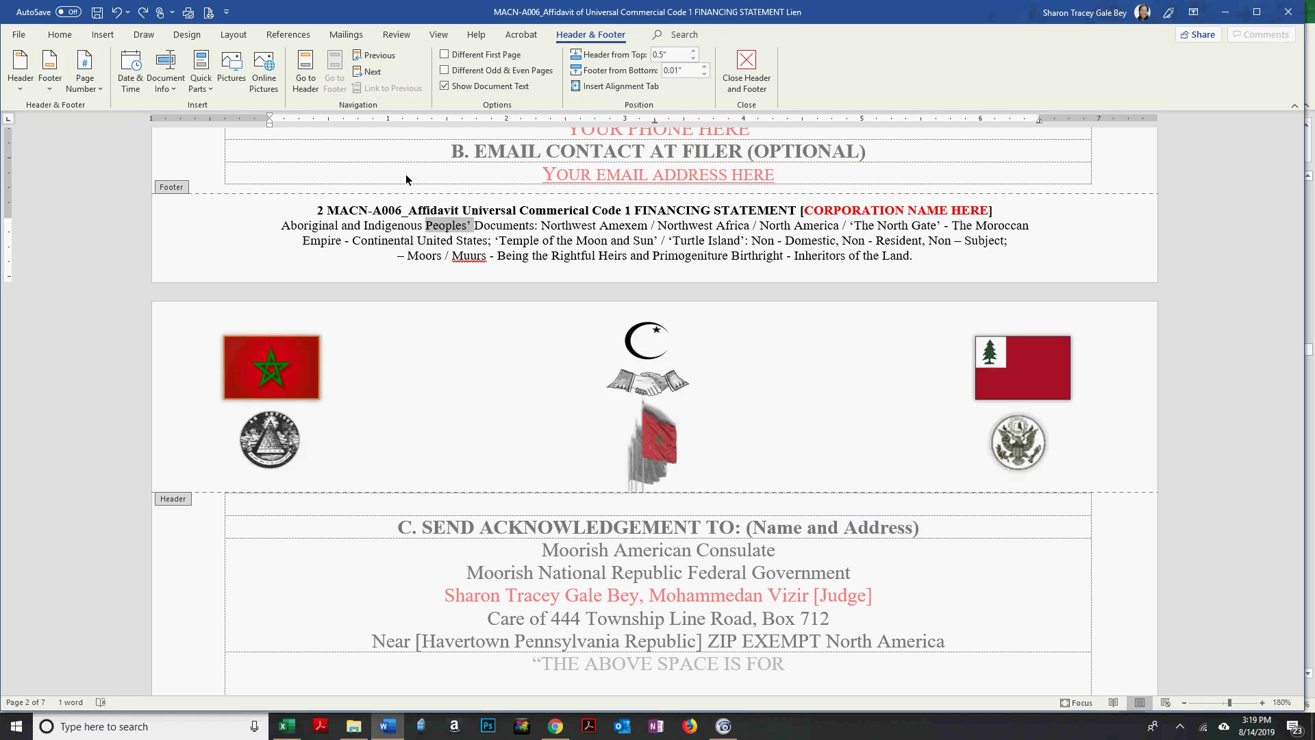
double_click(364, 160)
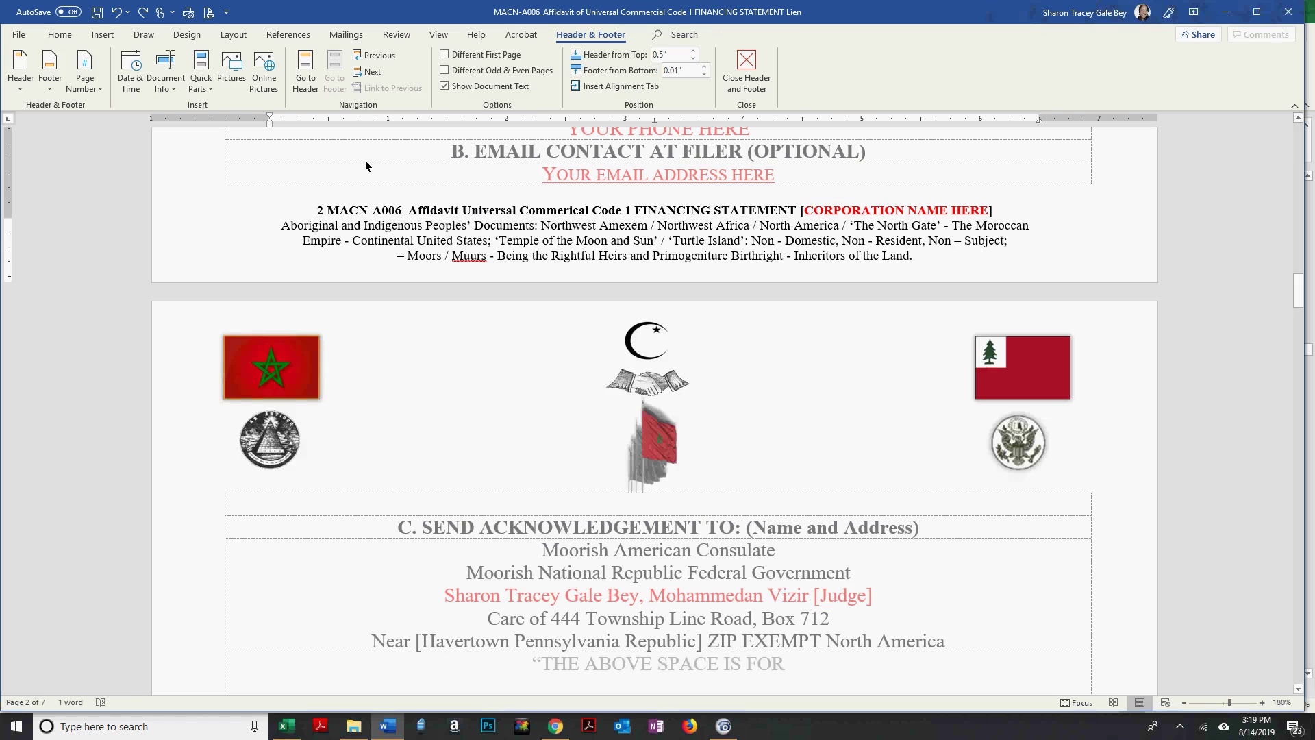
left_click(404, 736)
mouse_move(287, 725)
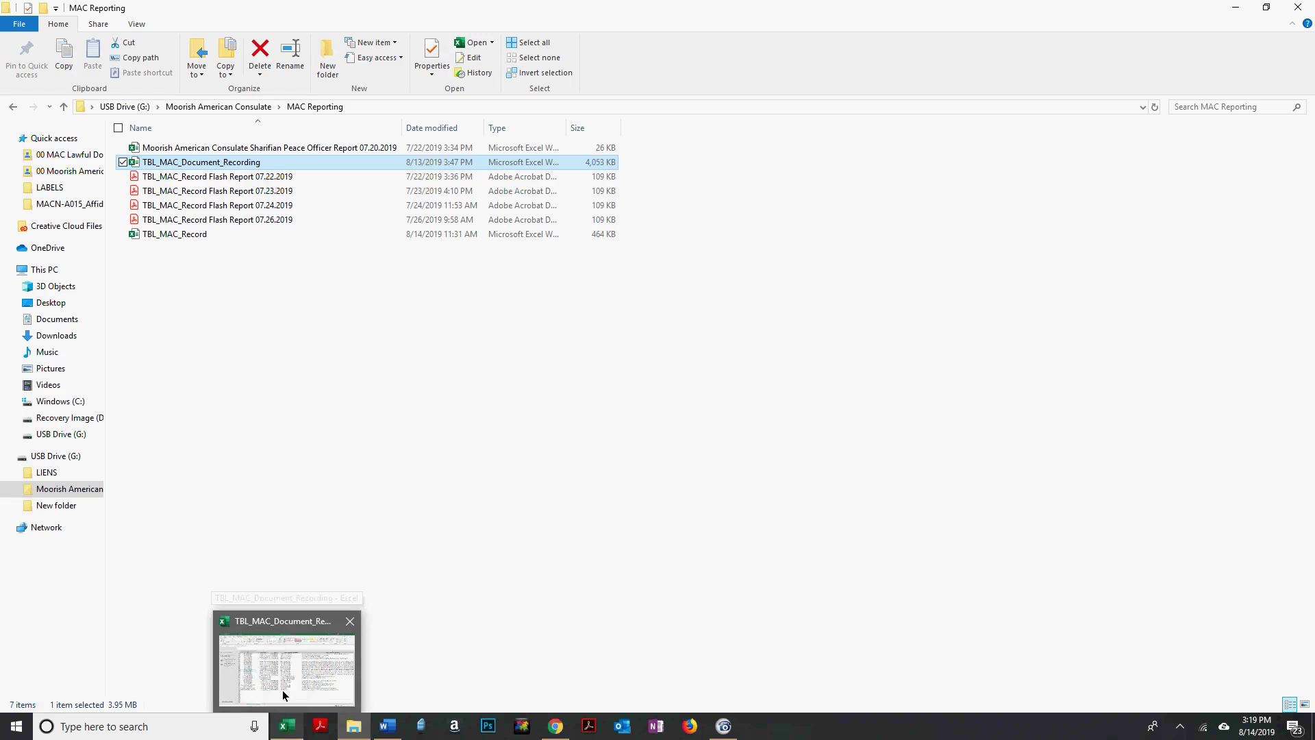
Bring up the TBL_MAC_Document_Recording workbook, close Document Recovery, and move to the last ID row.
left_click(216, 661)
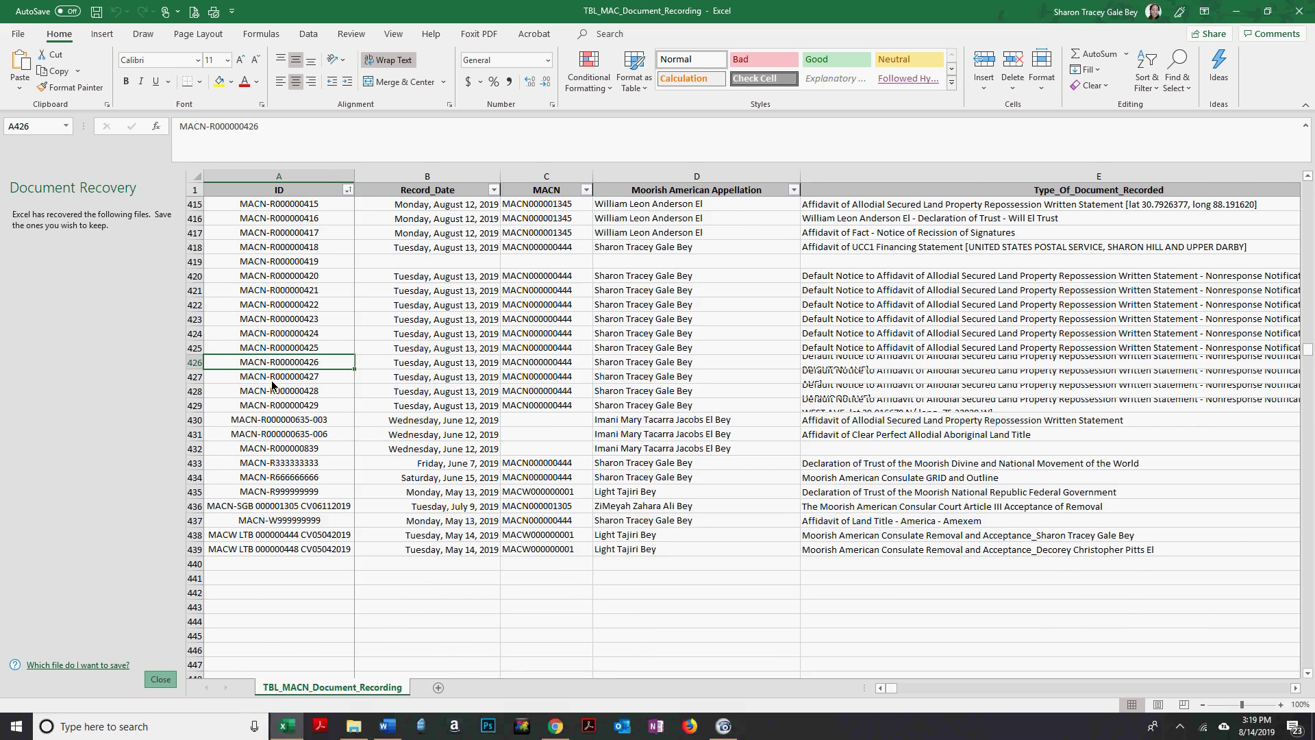
left_click(272, 380)
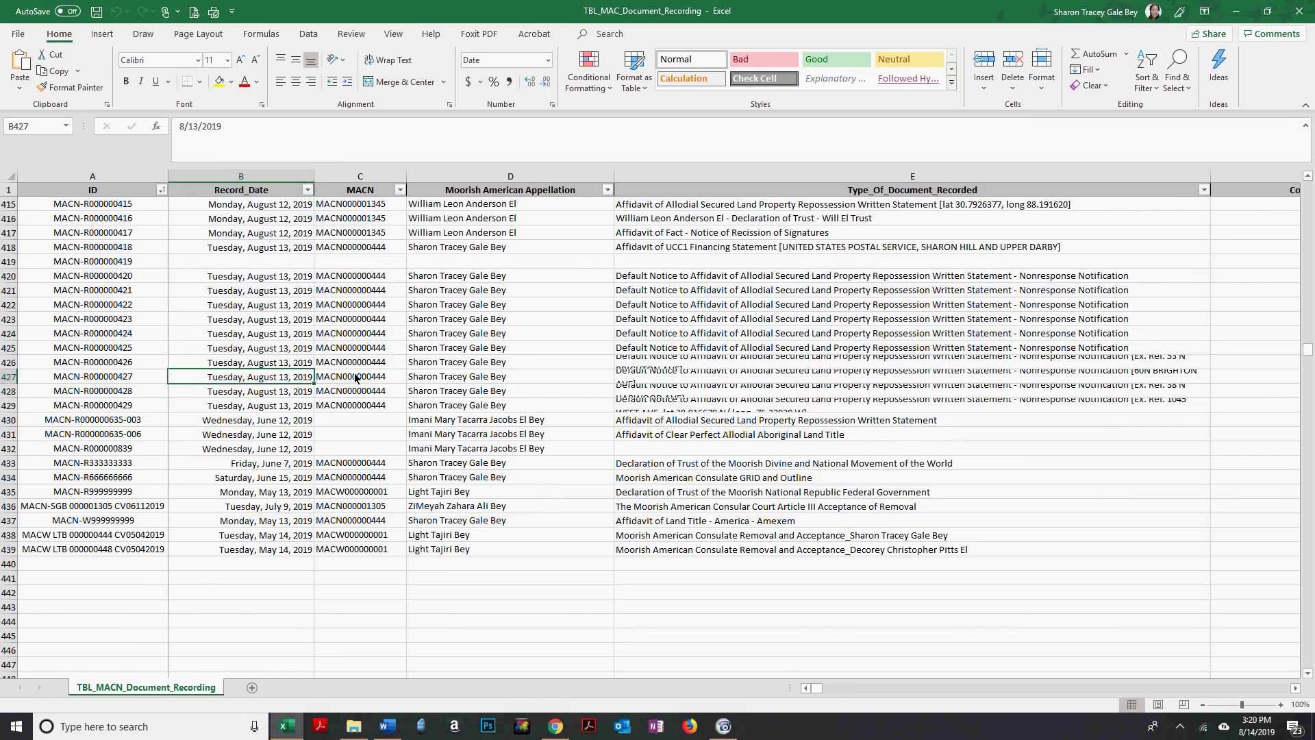
key("Left")
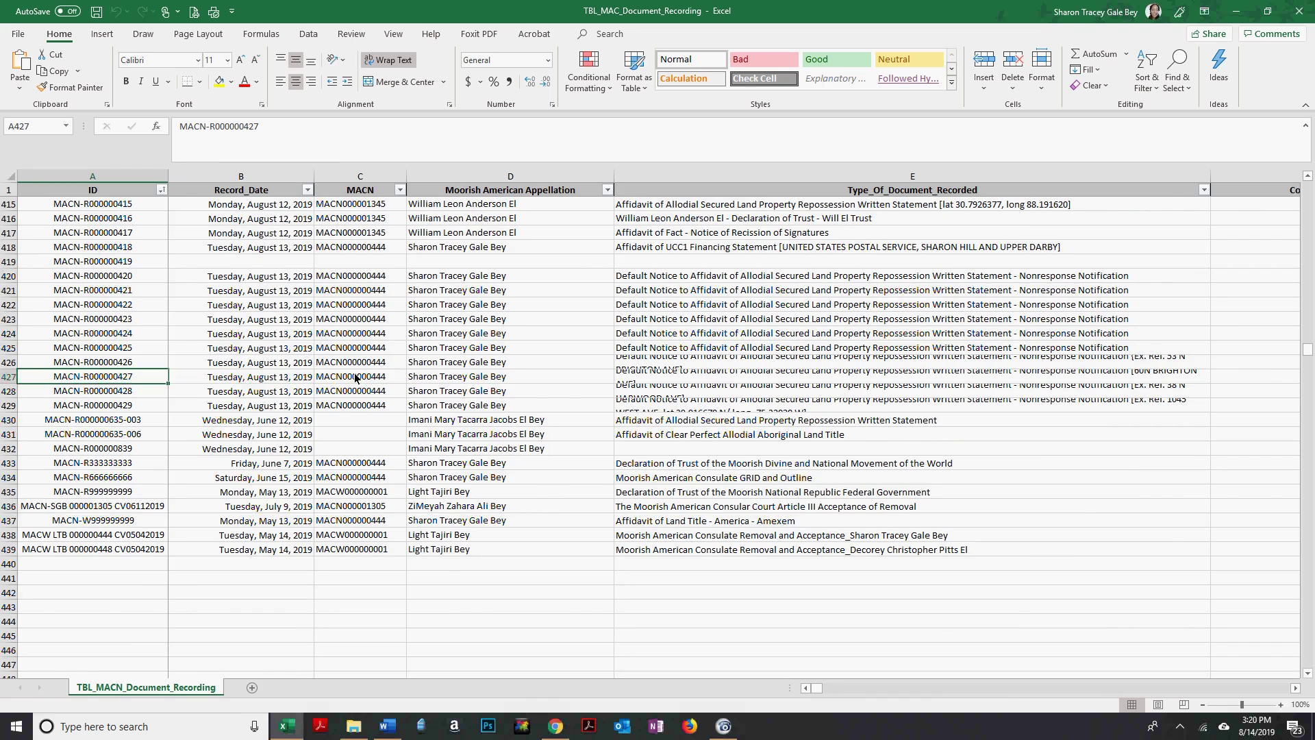
key("alt+Tab")
key("Escape")
key("Down")
key("Down")
key("Down")
key("Down")
key("Down")
key("Down")
key("Down")
key("Down")
key("Down")
key("Down")
key("Down")
key("Down")
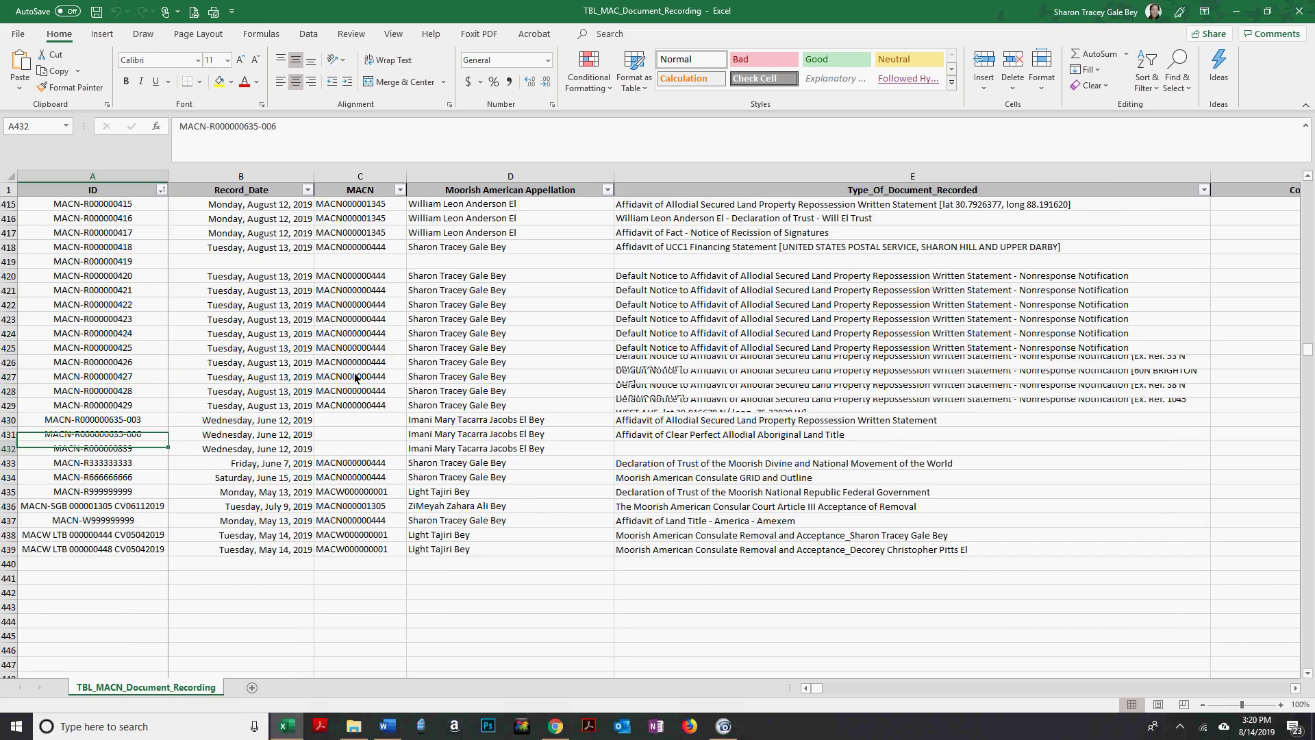
key("Down")
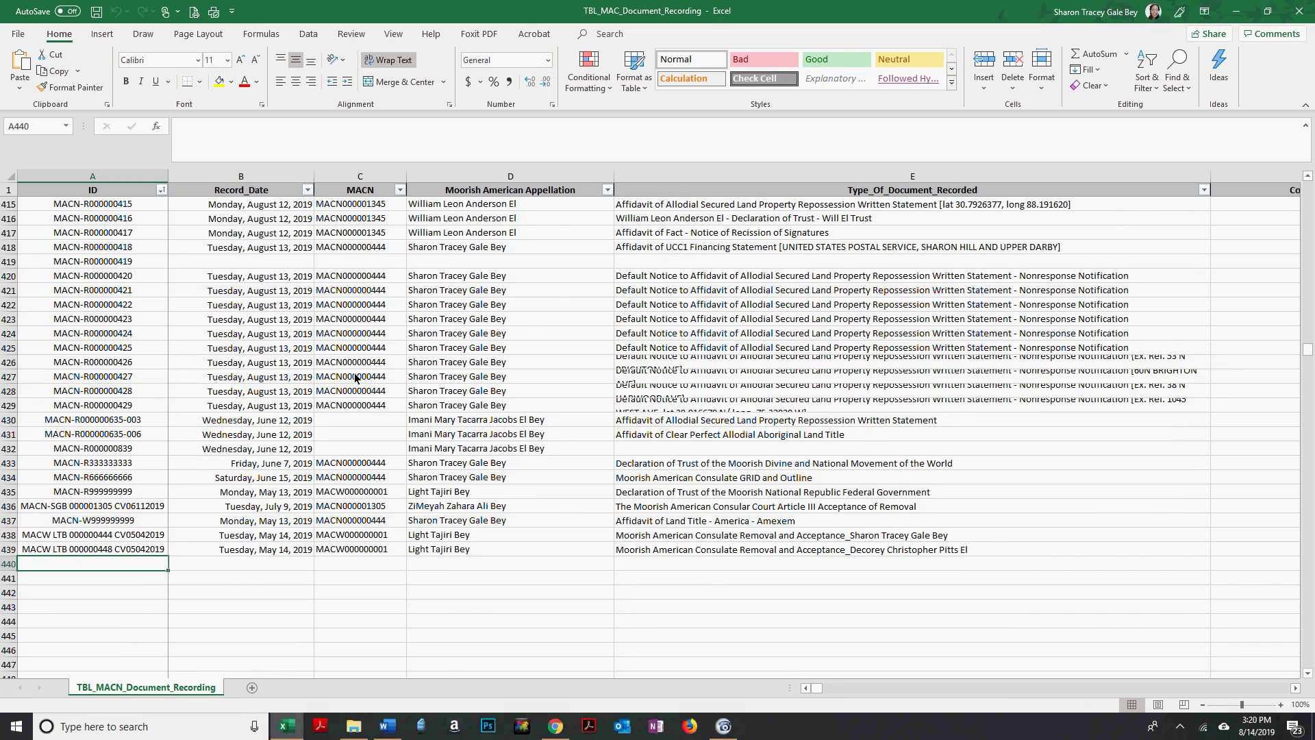
key("alt+Tab")
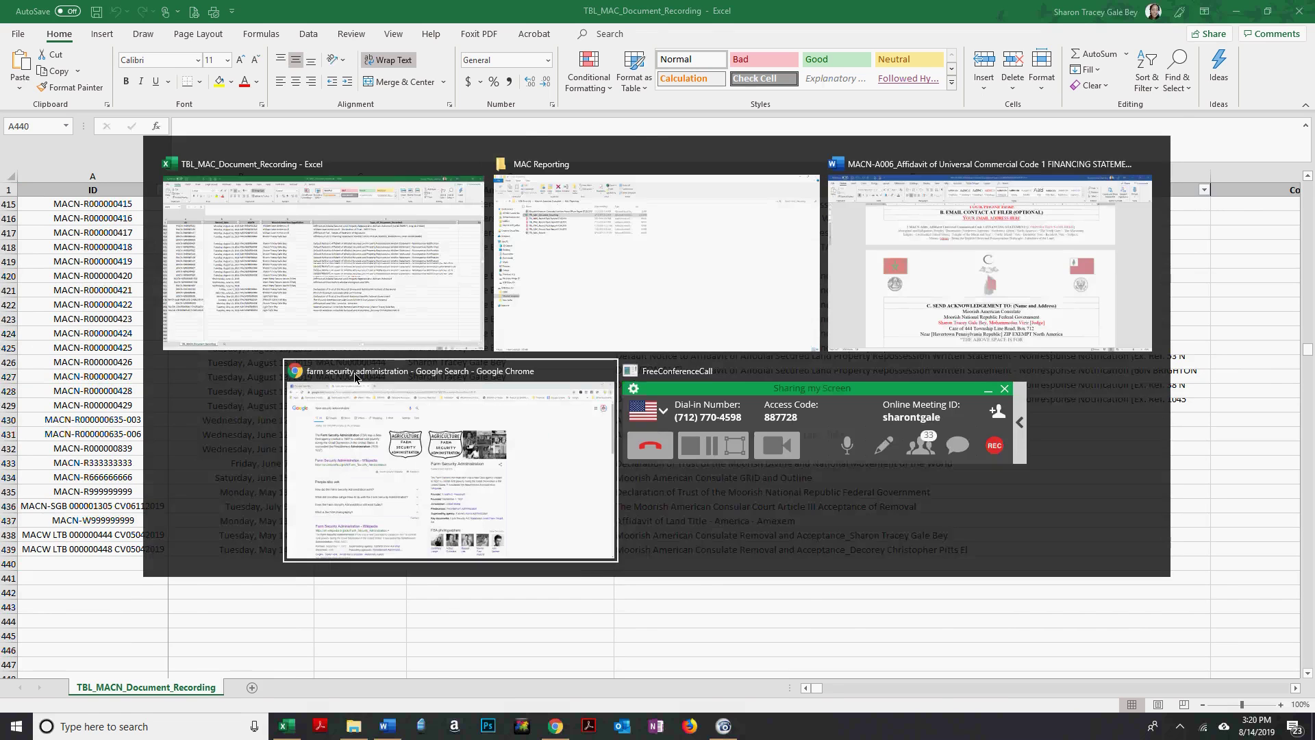
Open the 'Farm Security Administration - Wikipedia' article from the Chrome search results.
left_click(355, 376)
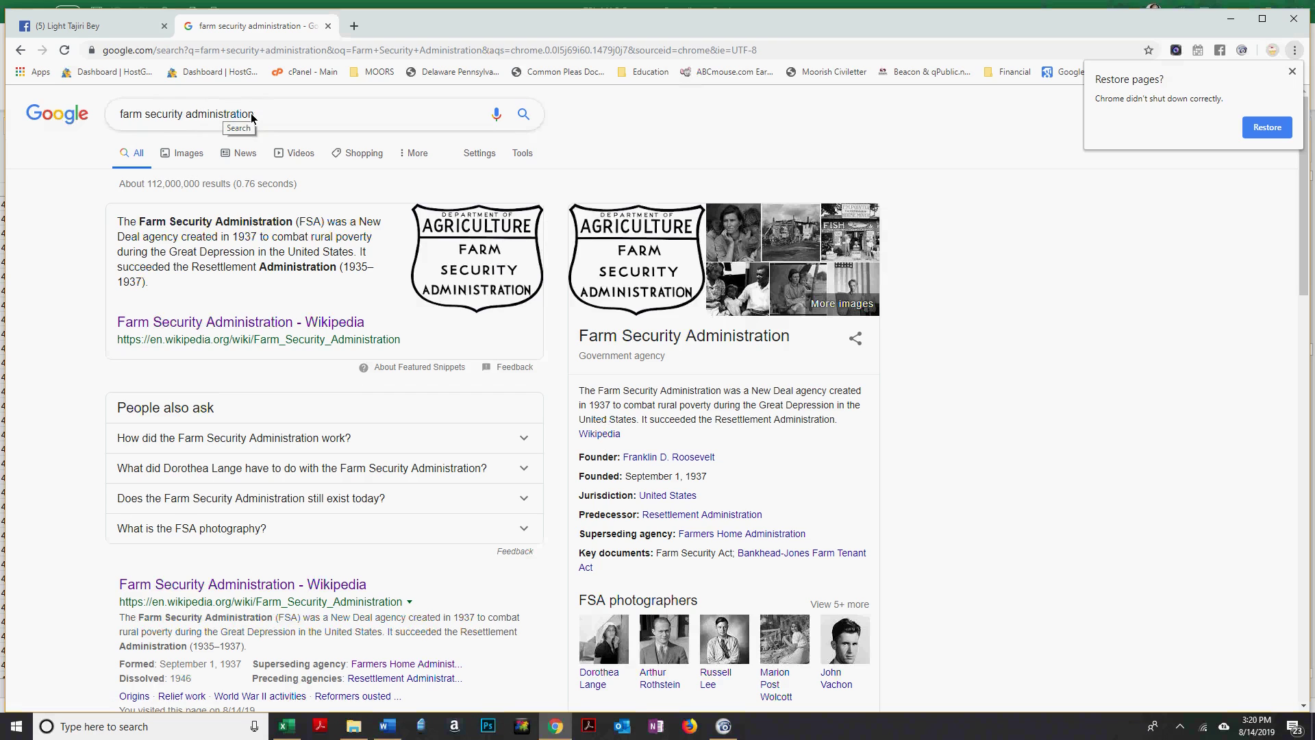
left_click(159, 584)
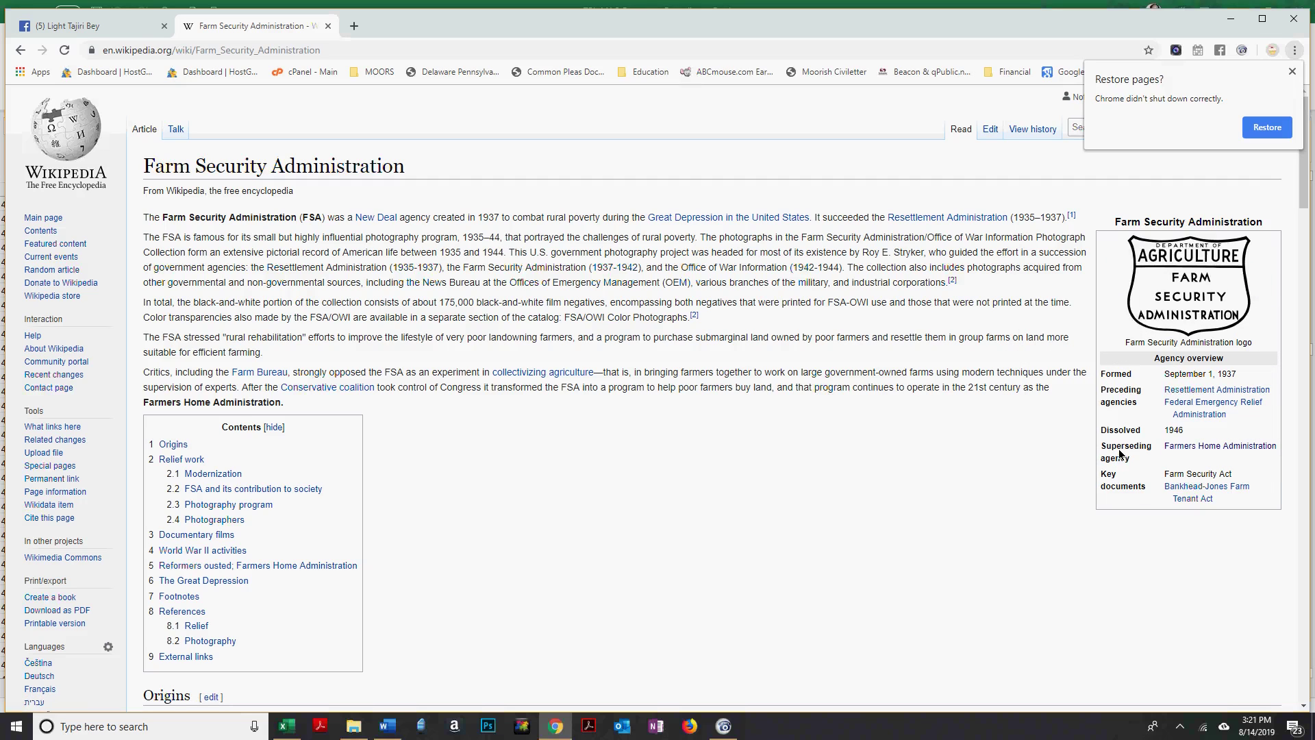
Follow the infobox's Superseding agency link to the Farmers Home Administration article.
mouse_move(1222, 446)
mouse_move(1252, 388)
mouse_move(1182, 449)
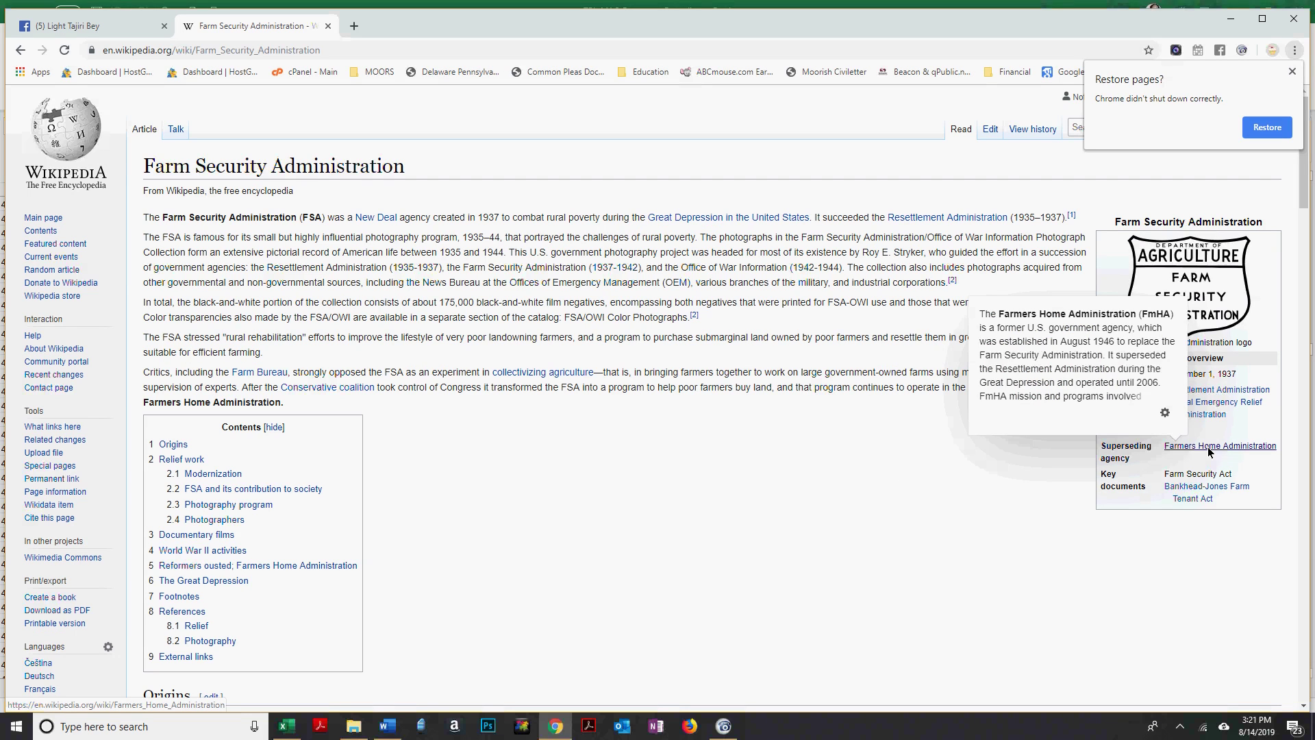
left_click(1209, 449)
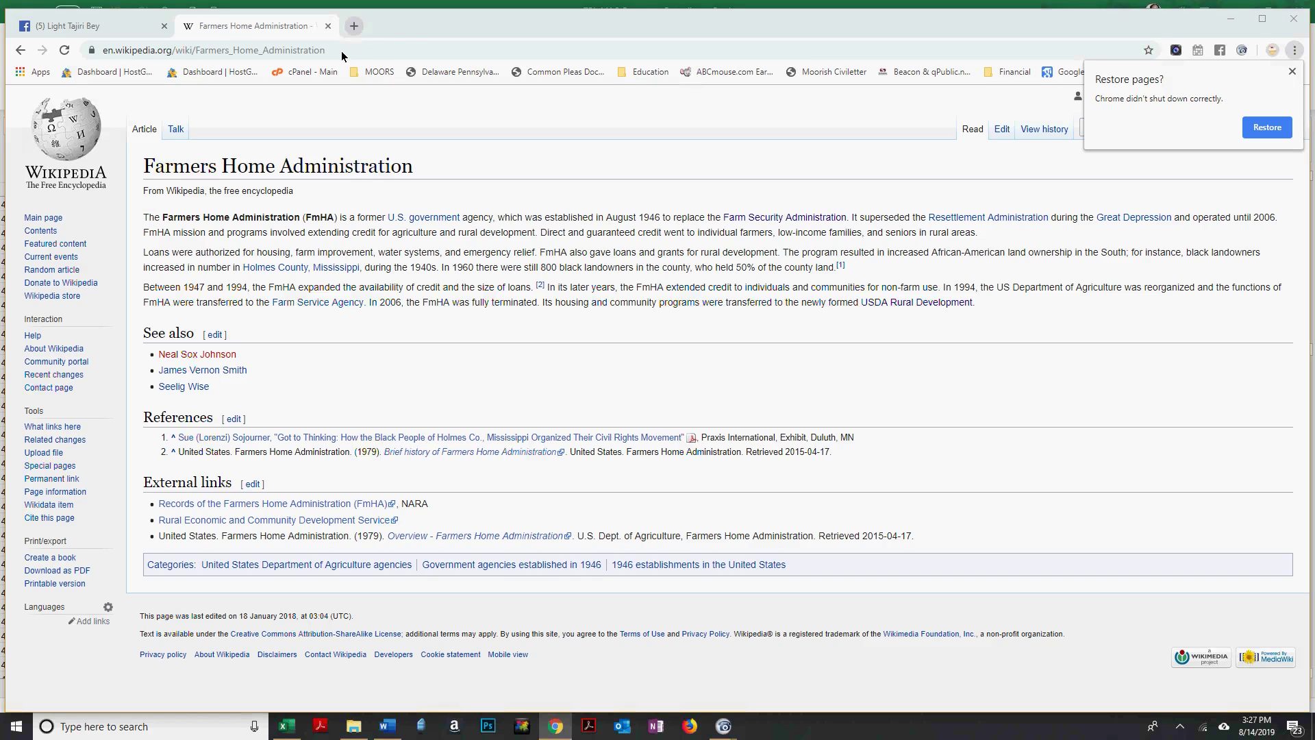
In a new tab, search Google for 'United States Department of Agriculture'.
key("ctrl+t")
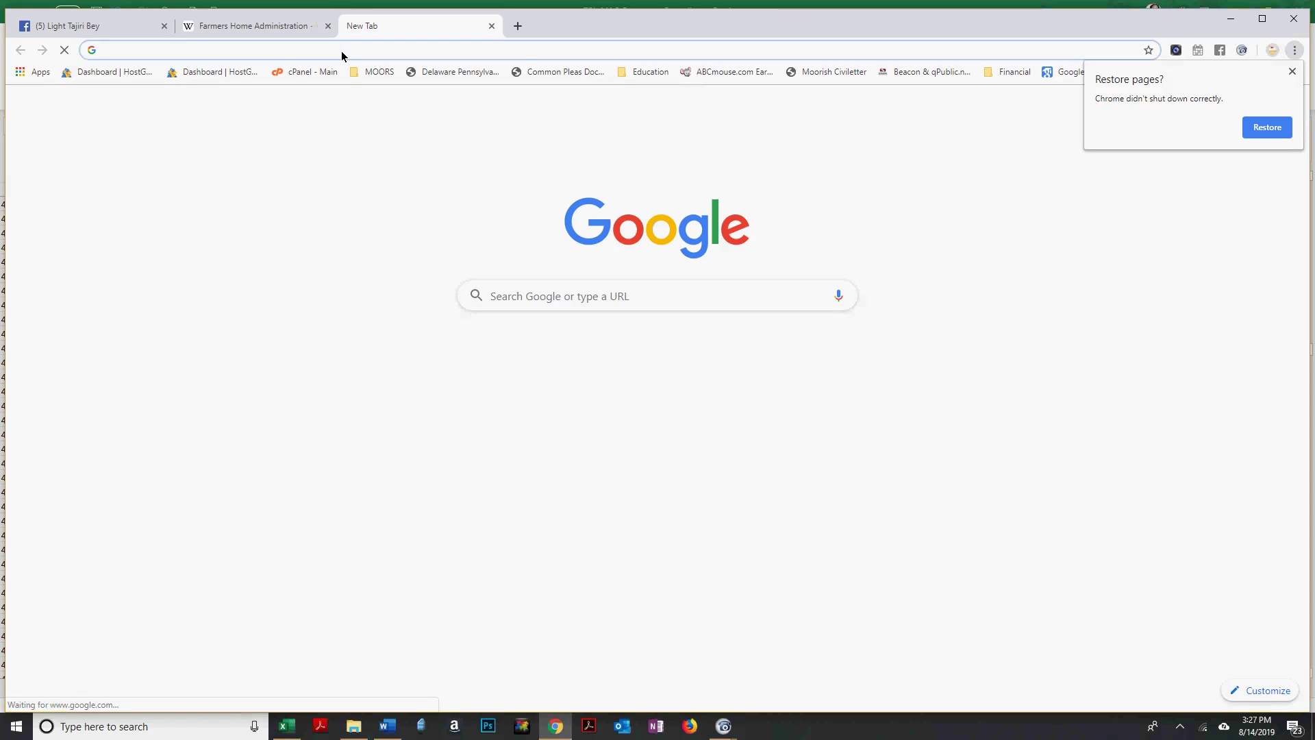
type("uni")
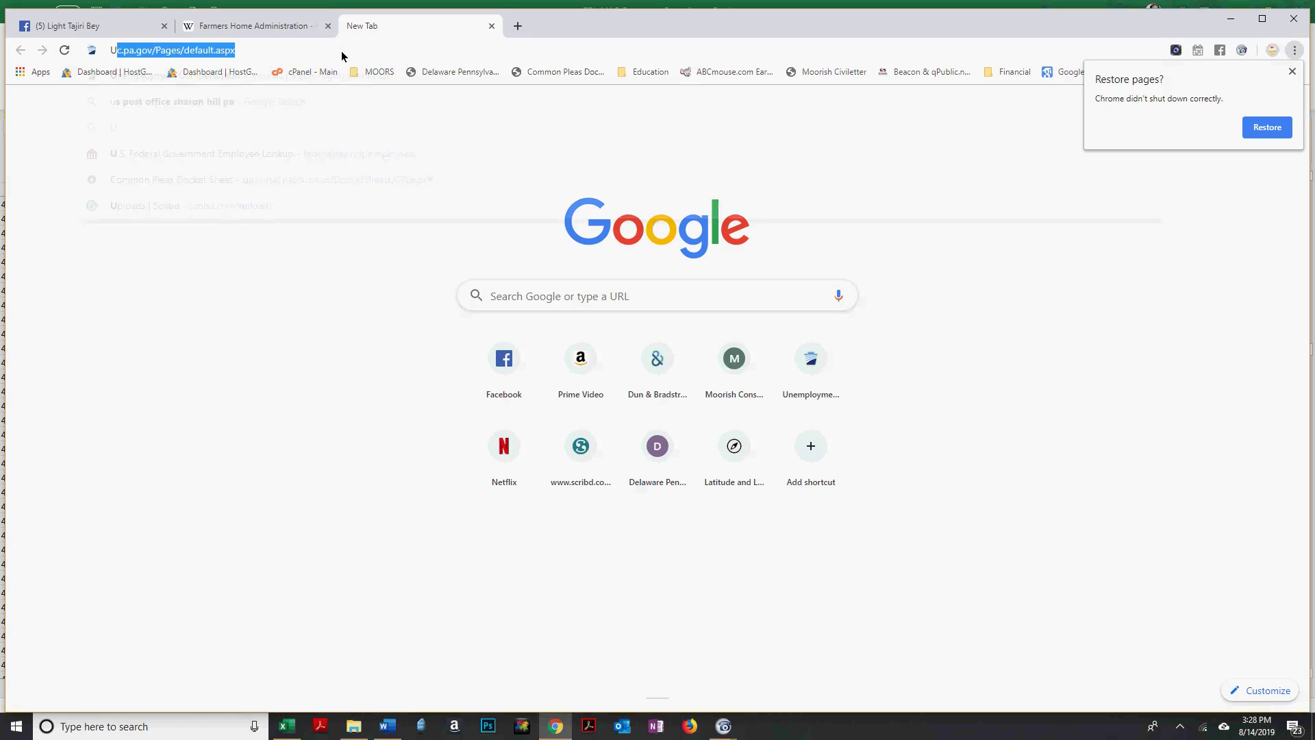
type("Uni")
key("BackSpace")
type("ited")
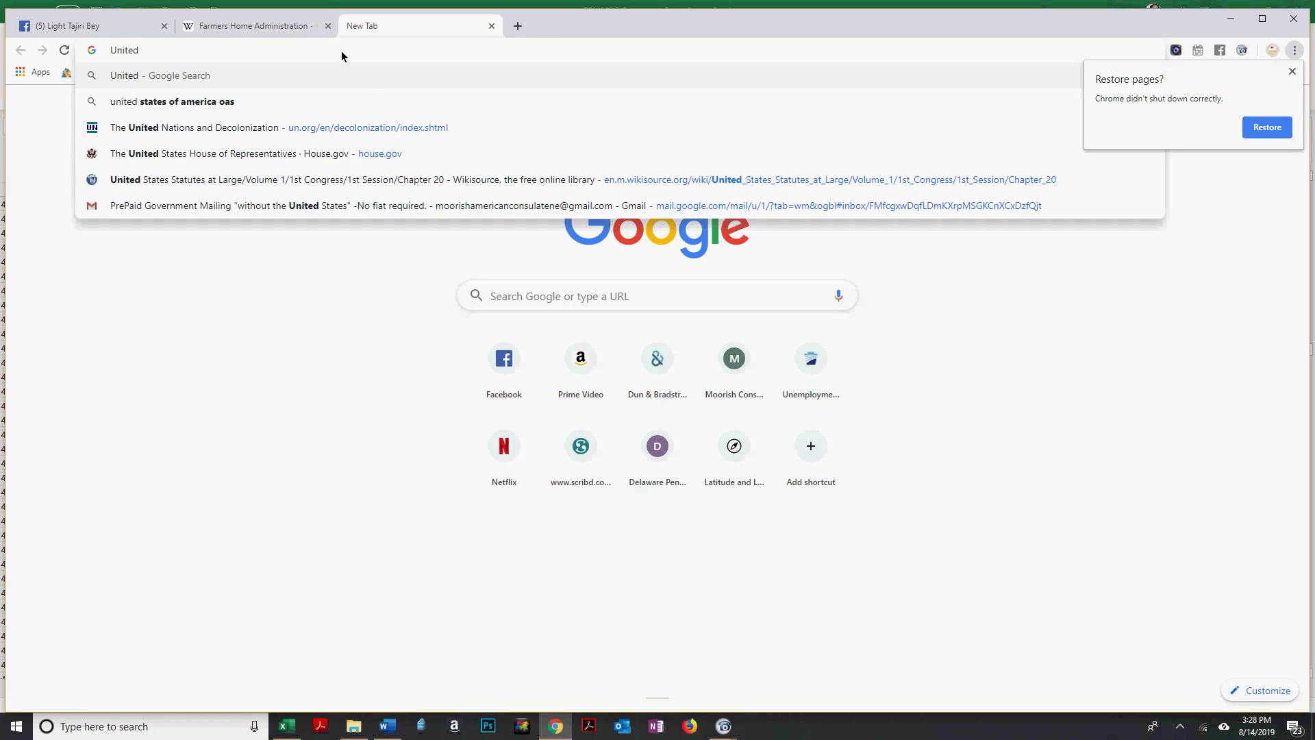
type(" States Depart")
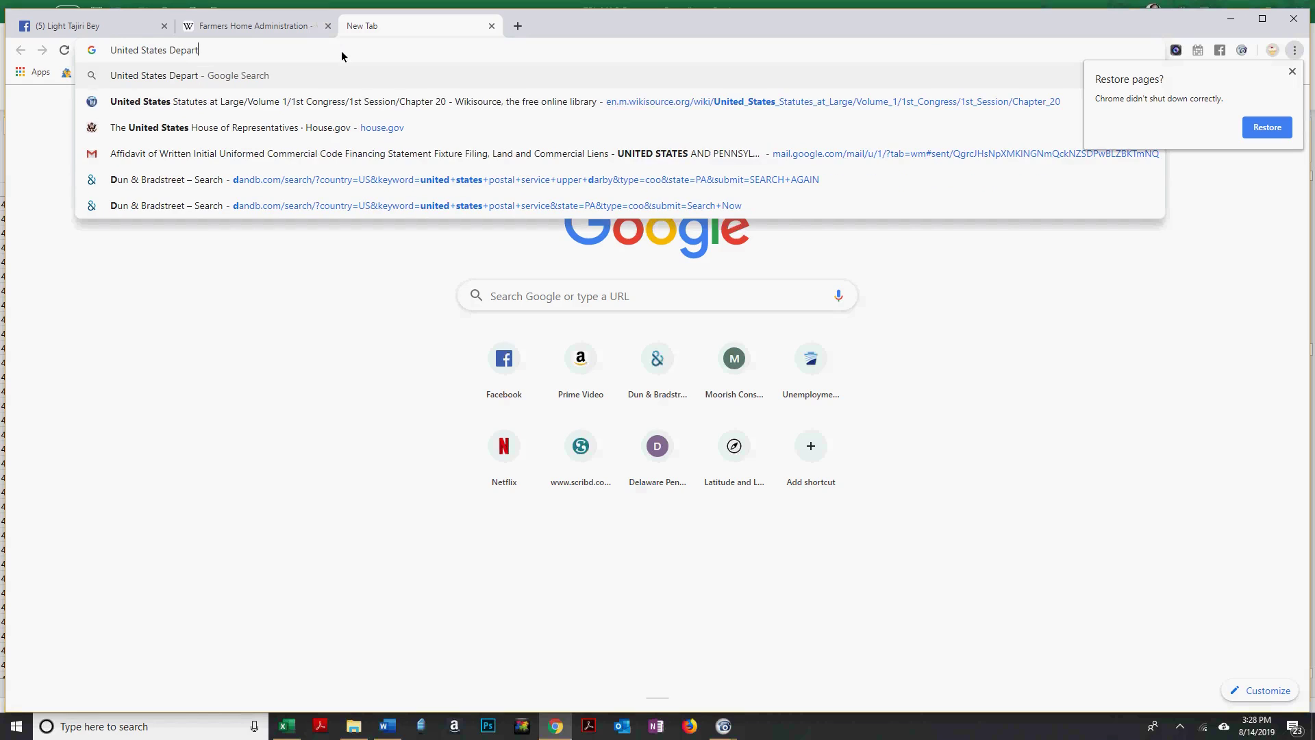
type("ment of Agri")
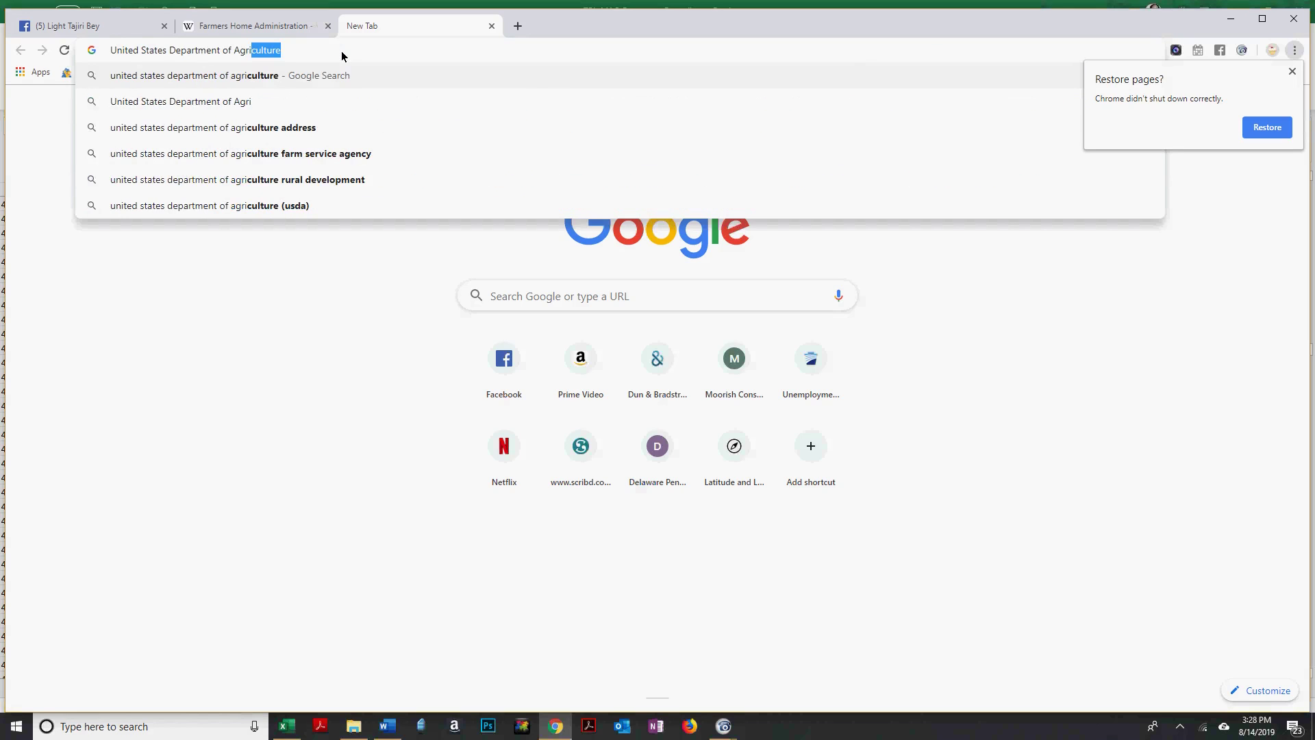
key("Return")
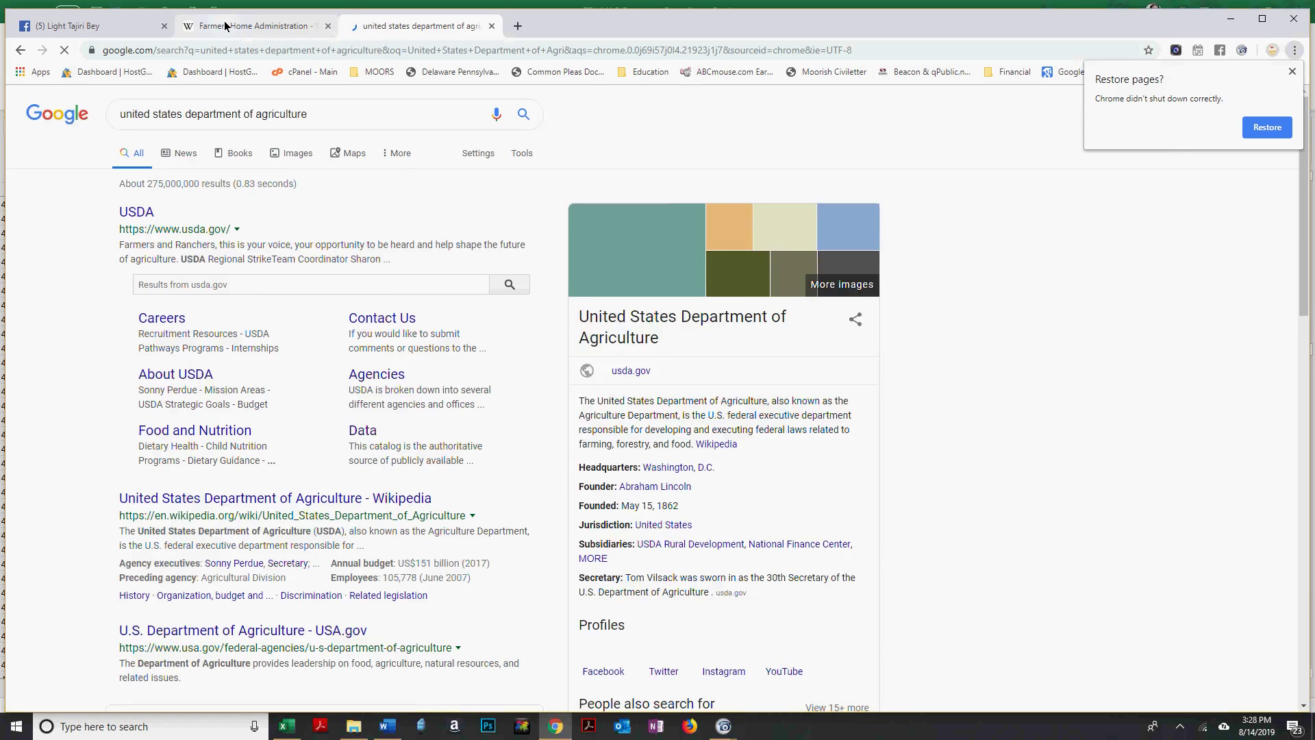
left_click(192, 26)
Load dandb.com in the Wikipedia tab and dismiss the restore pages notice.
left_click(190, 51)
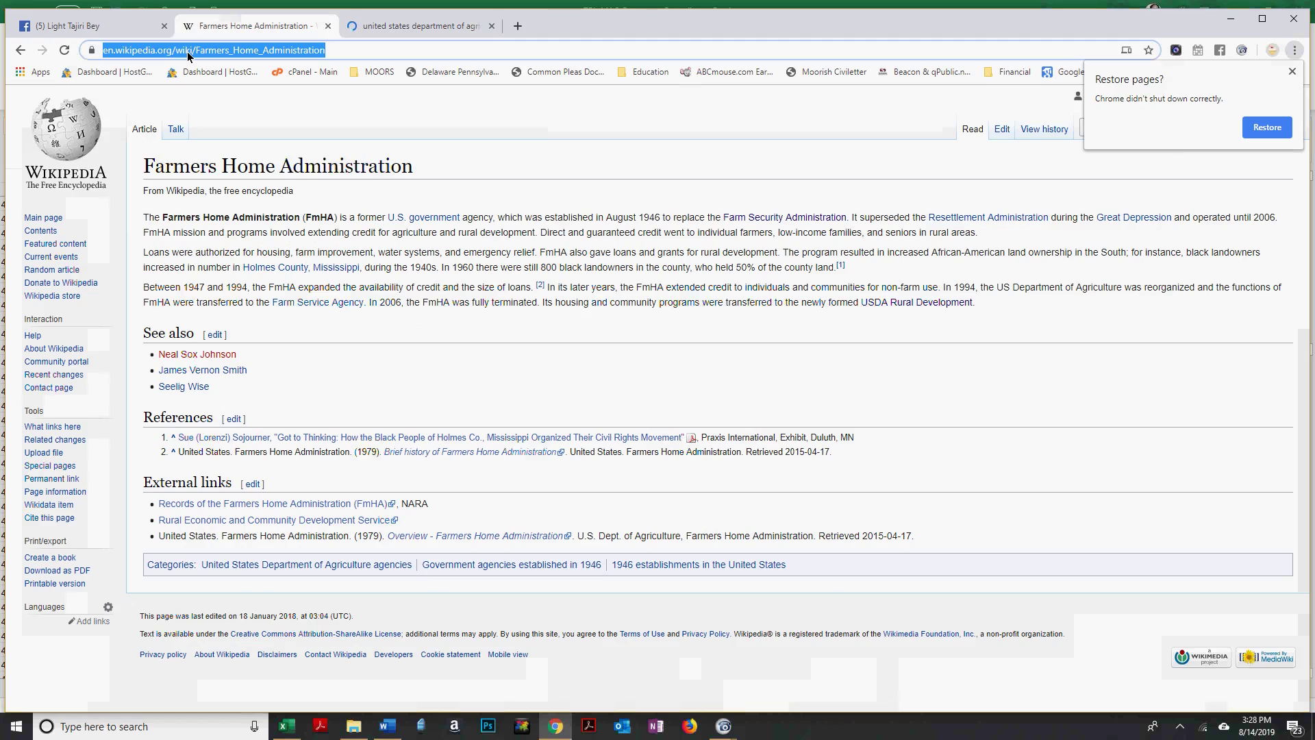
type("d")
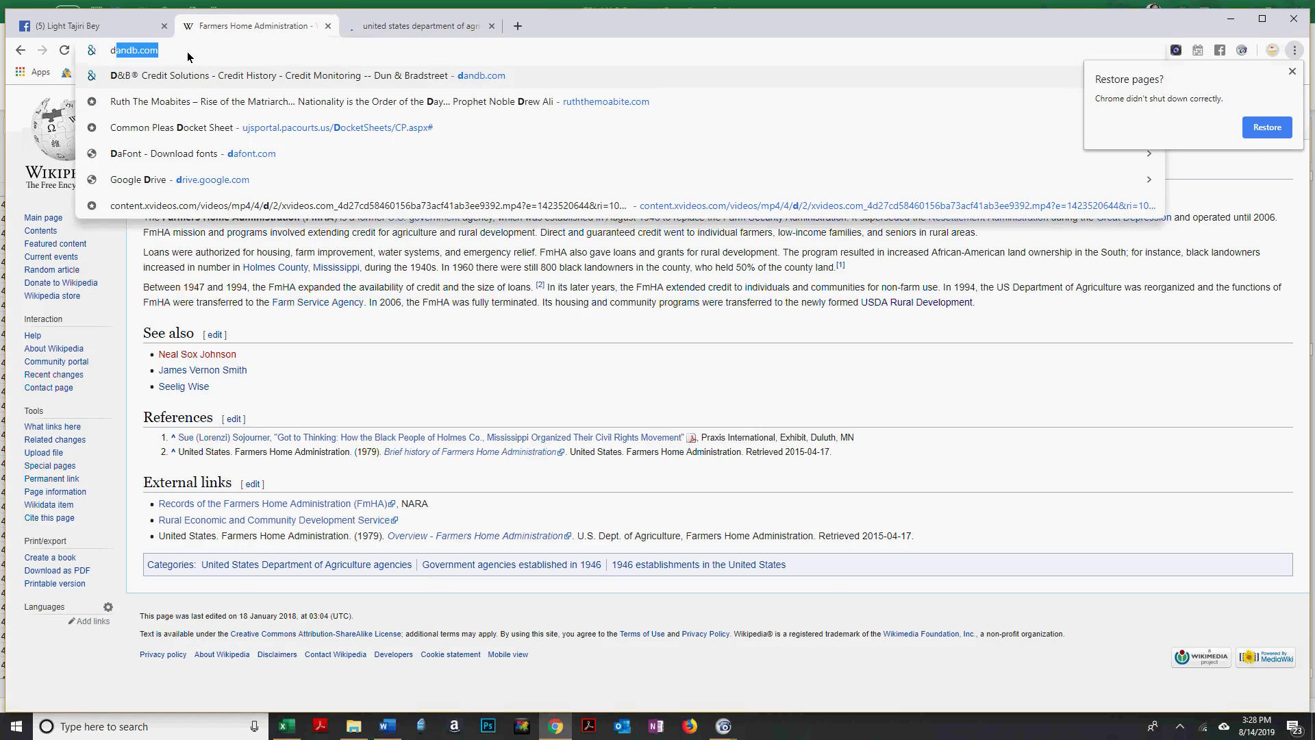
key("Return")
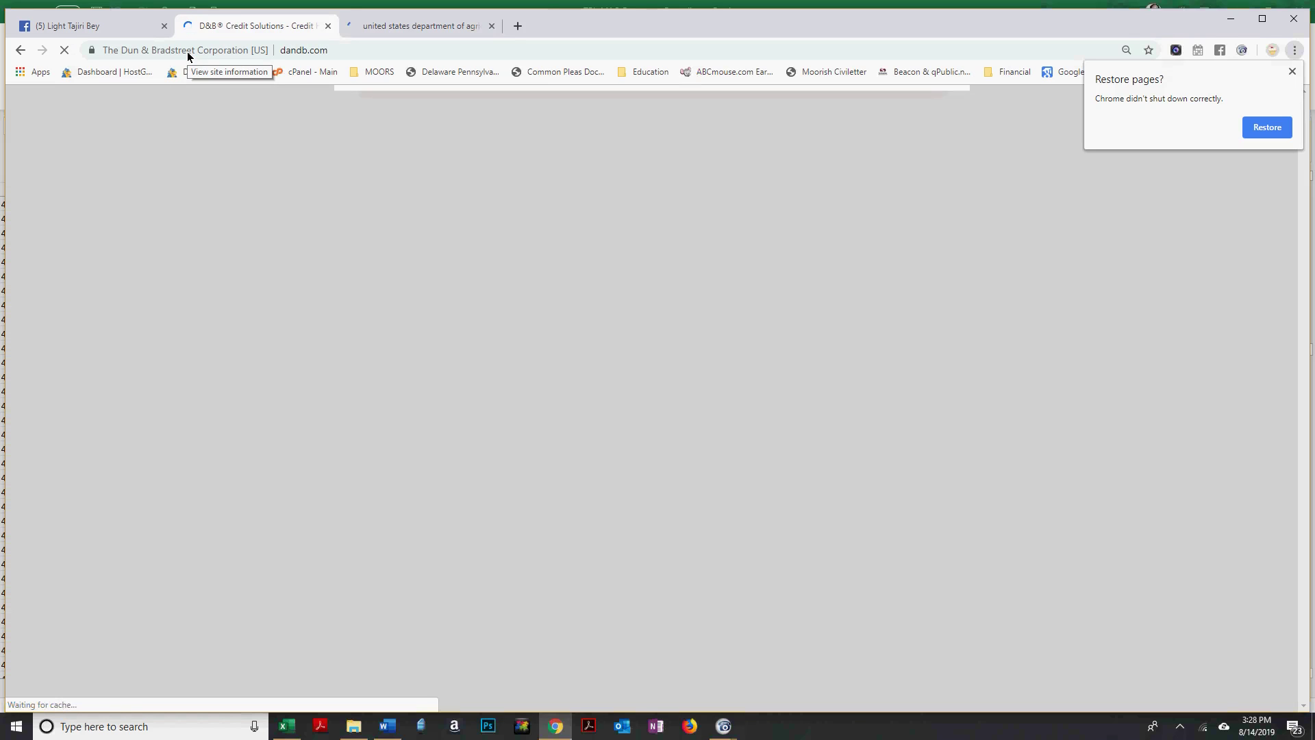
left_click(1292, 71)
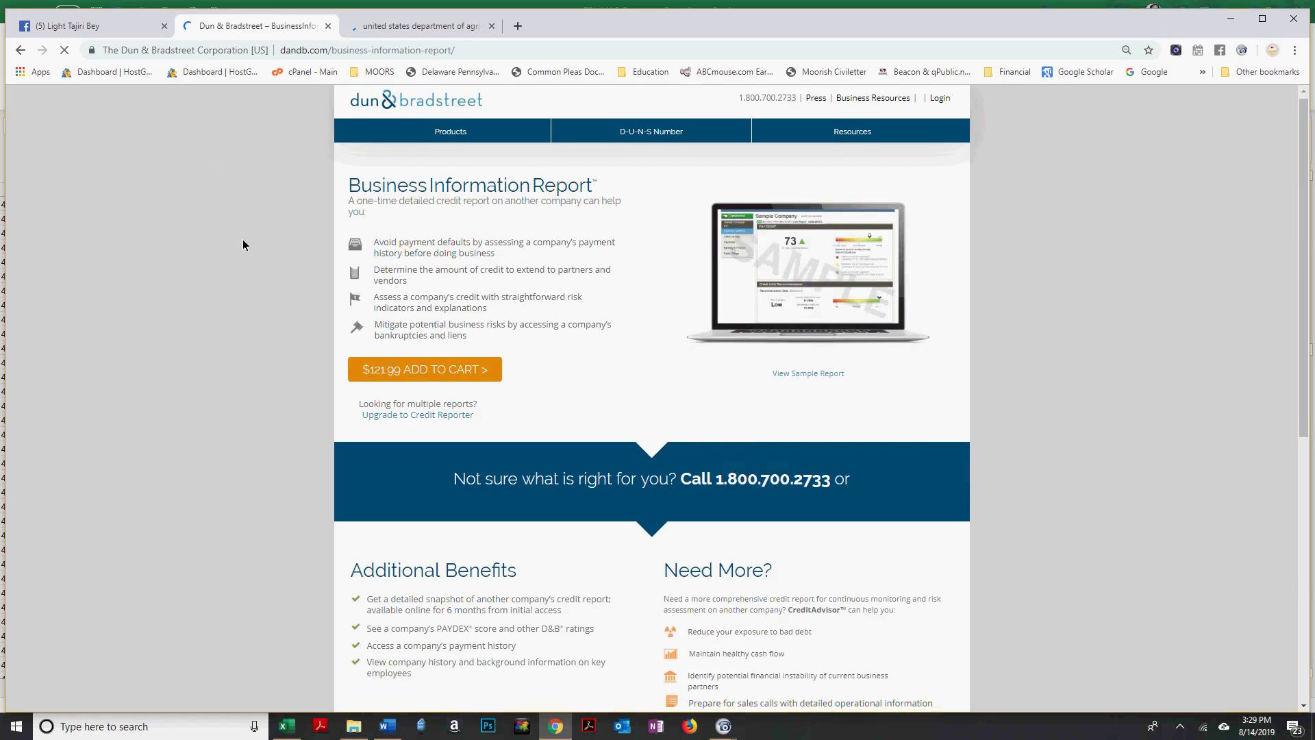
left_click(20, 52)
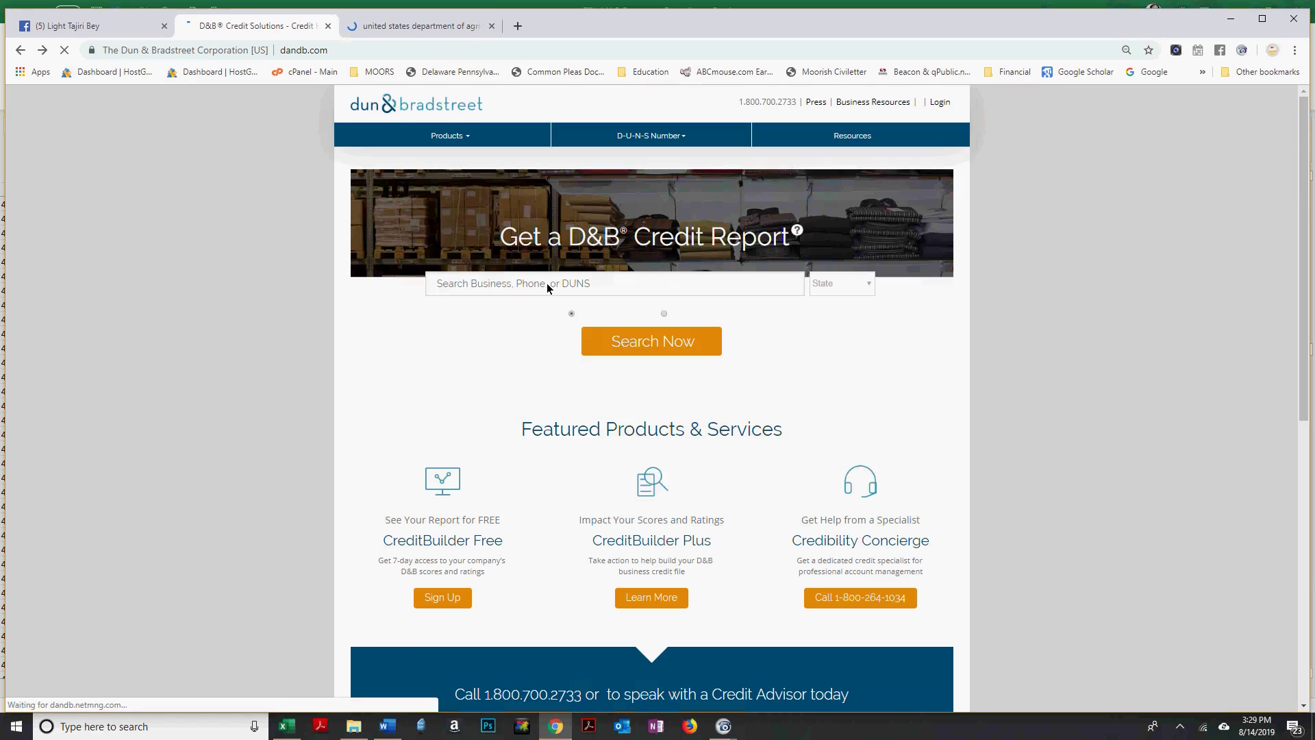
Search the business lookup for 'united states department of agriculture' in DC.
left_click(555, 290)
type("united state")
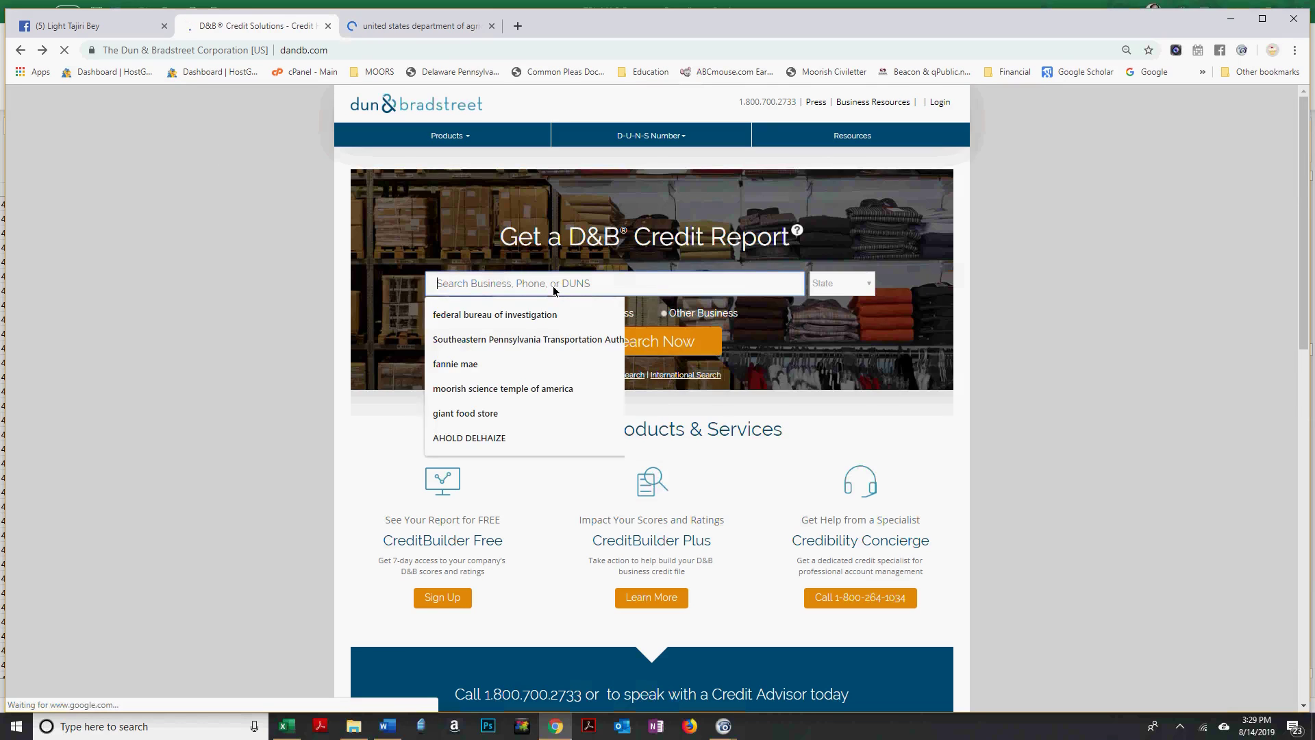
type("s")
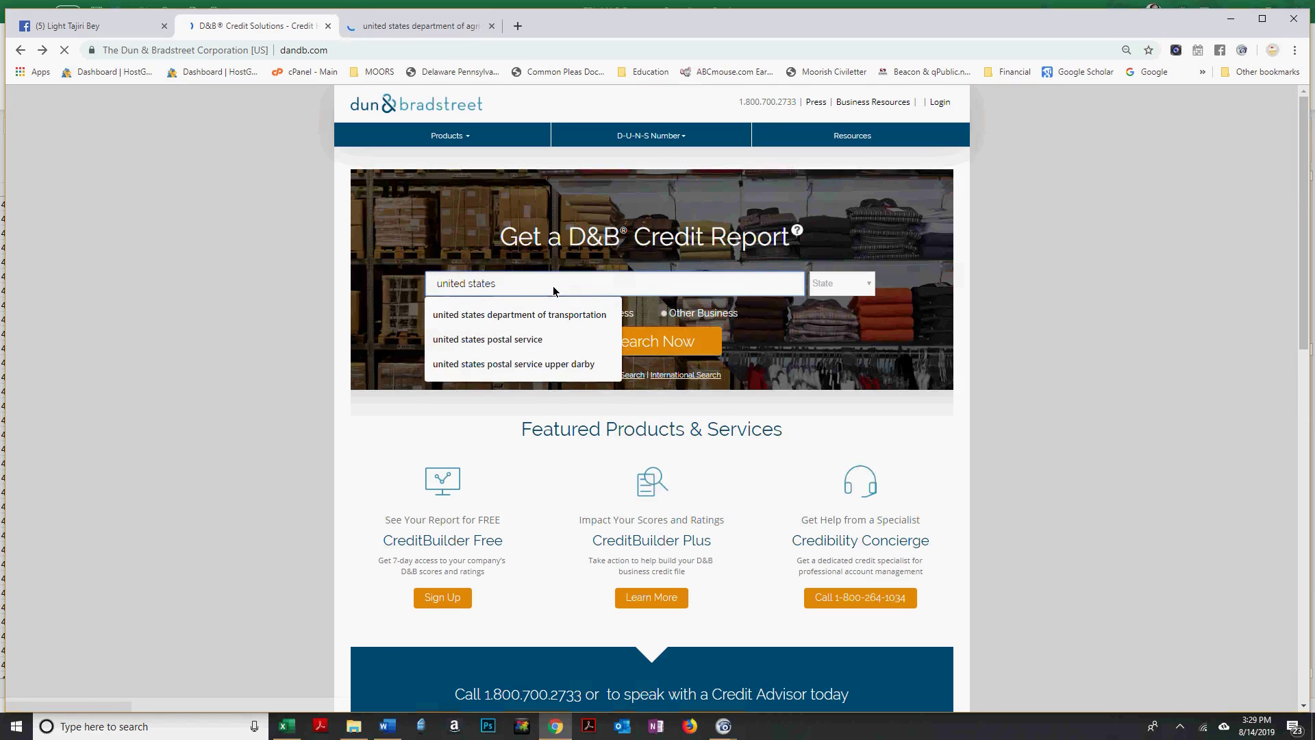
type(" departm")
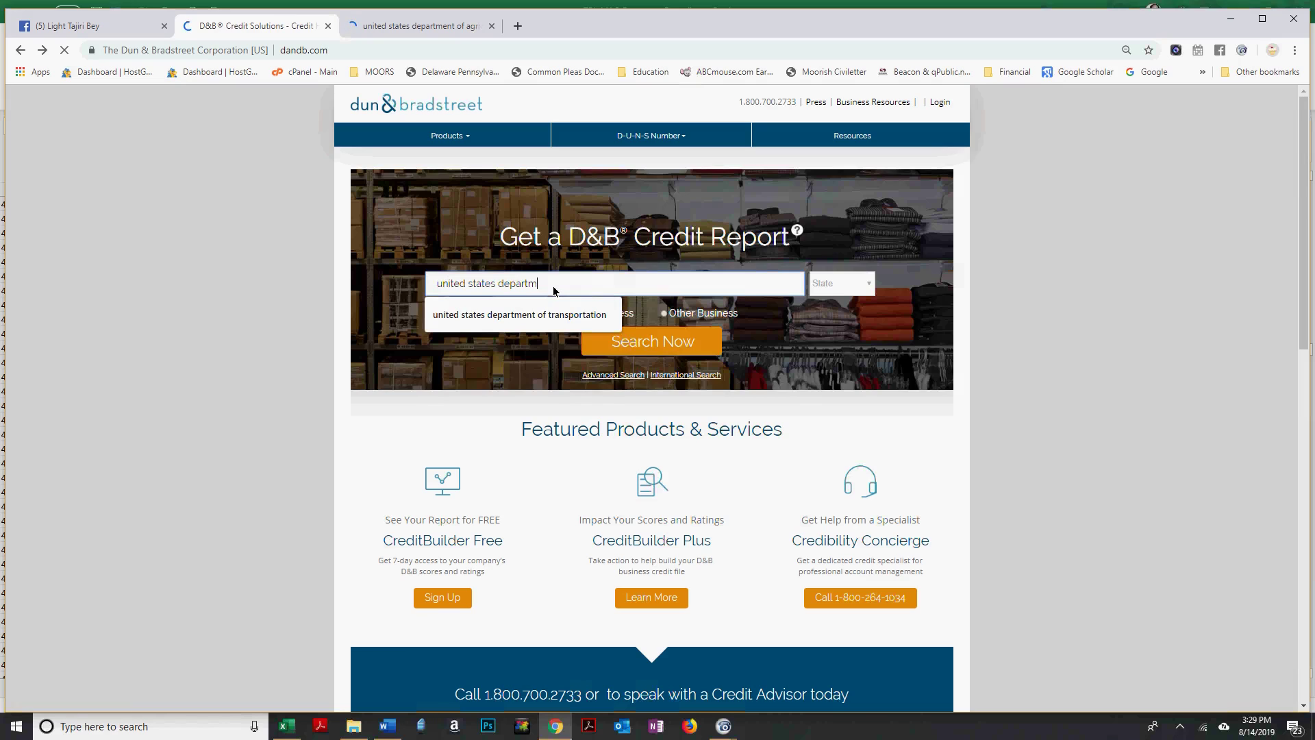
type("ent of agriculture")
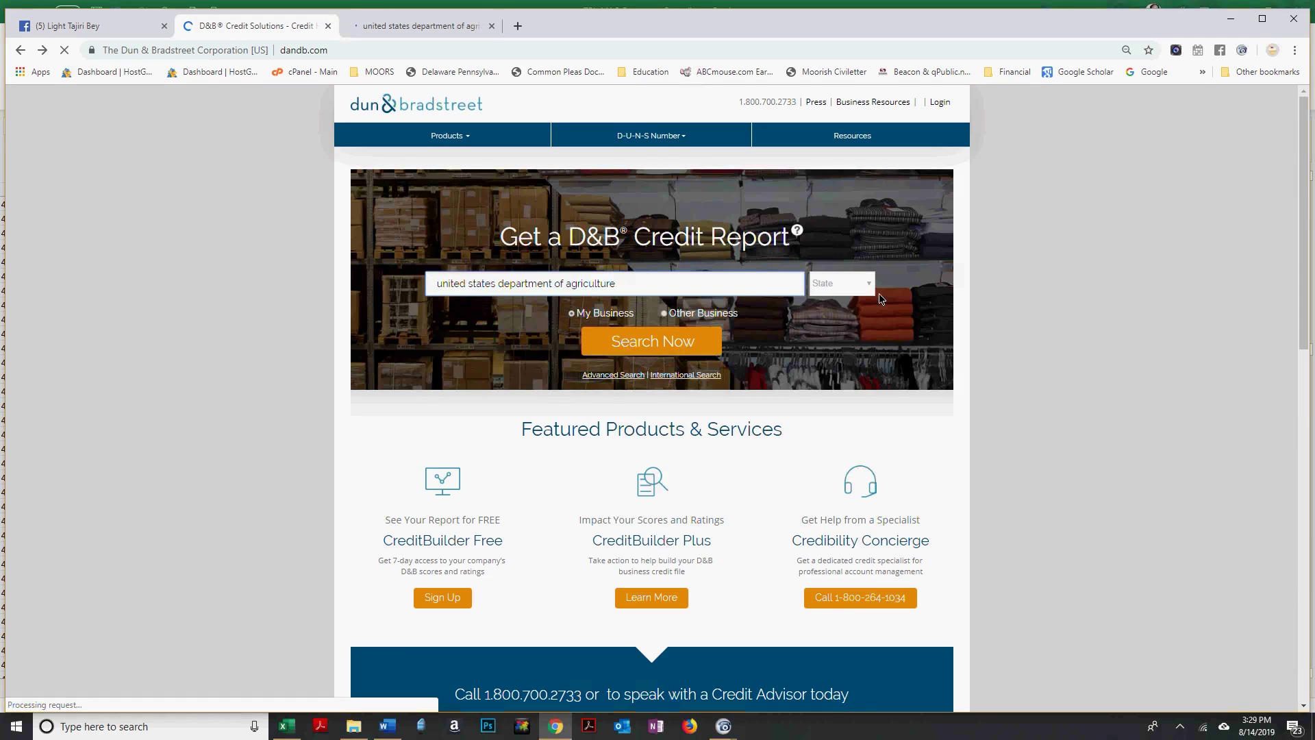
left_click(868, 283)
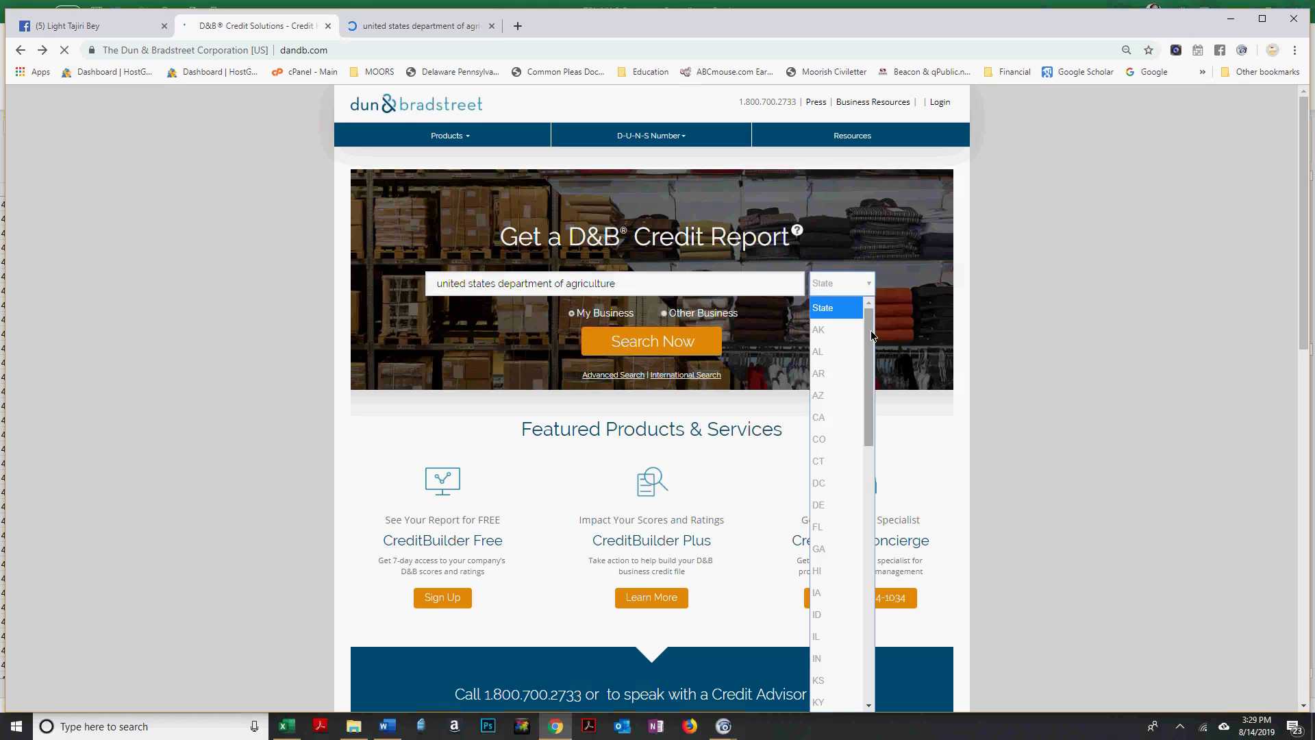
scroll(870, 330, "down", 3)
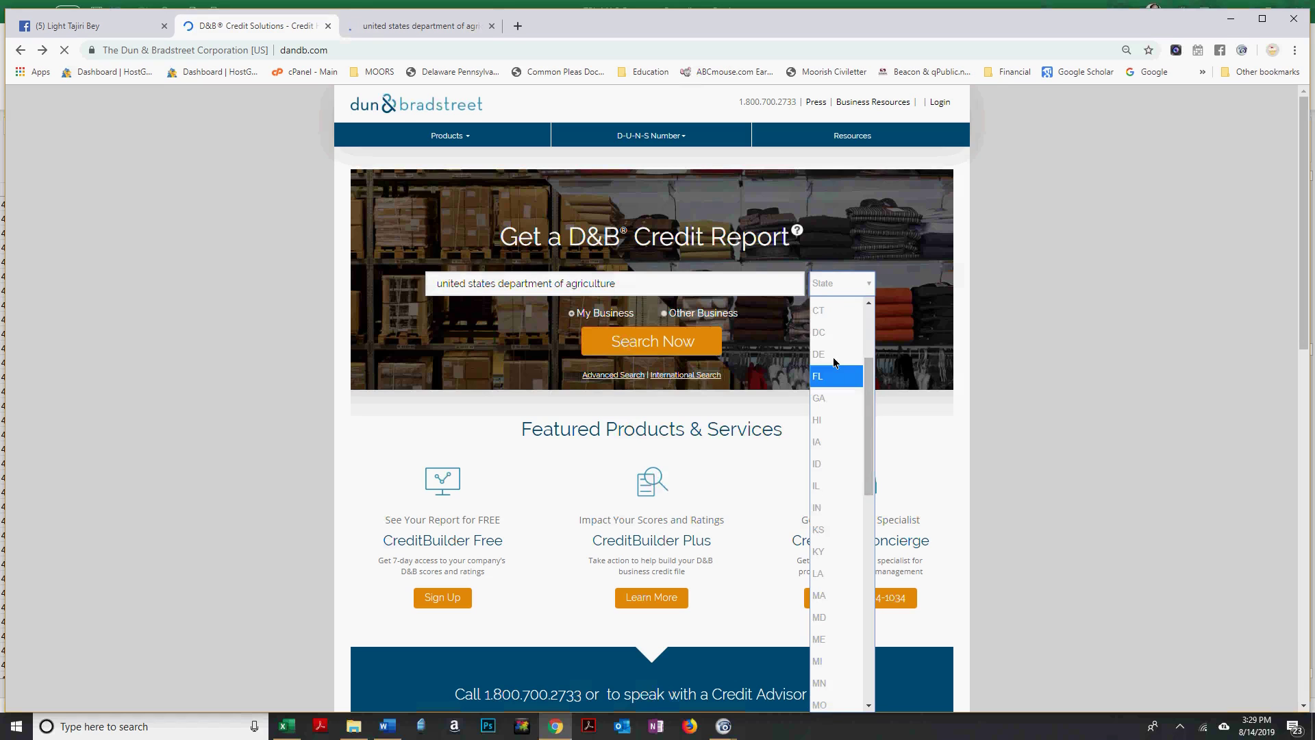
left_click(835, 331)
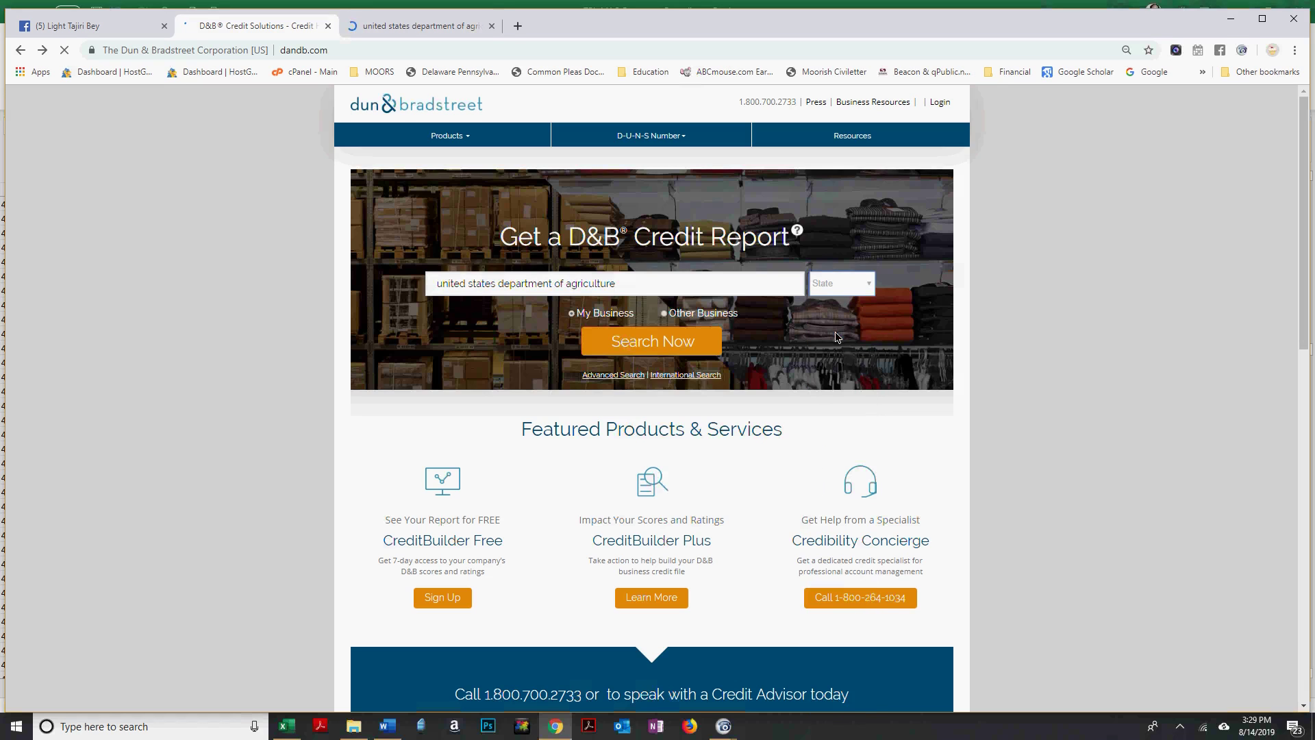
left_click(683, 343)
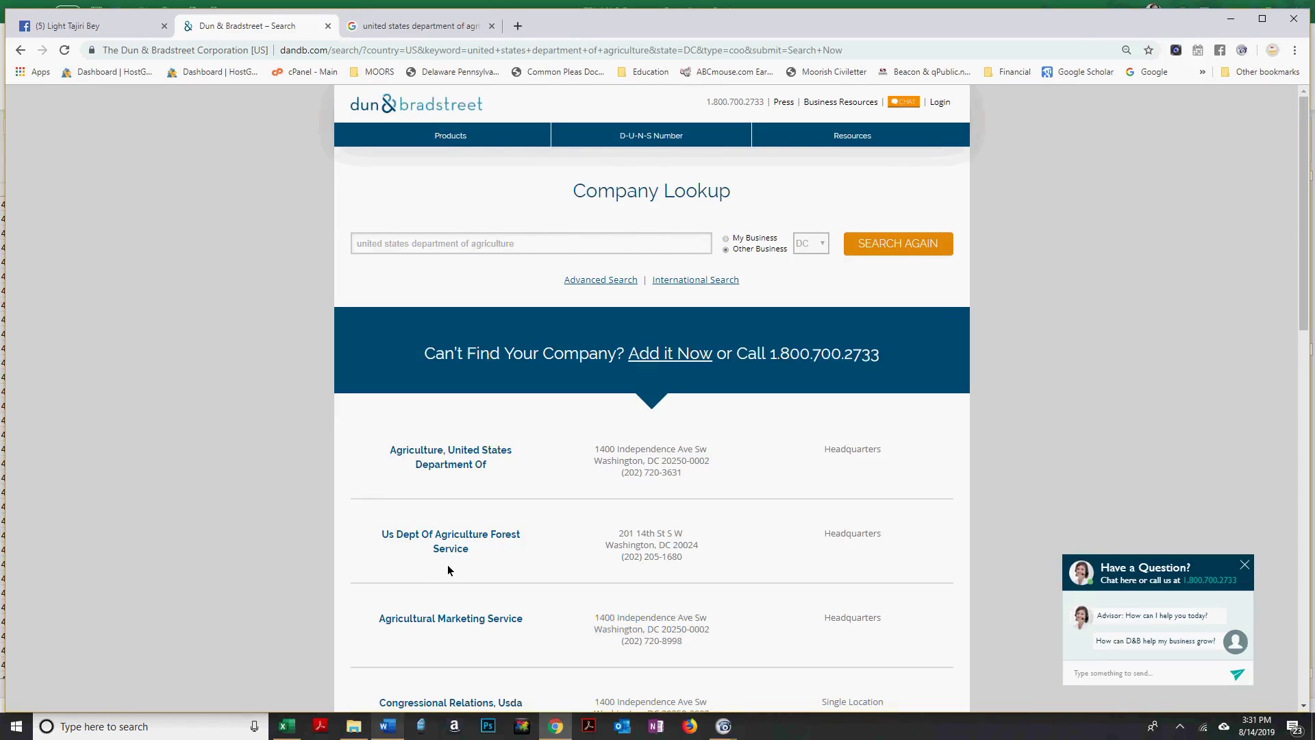
Return to the Word affidavit at the UCC1 Financing Statement section.
key("alt+Tab")
scroll(454, 560, "up", 5)
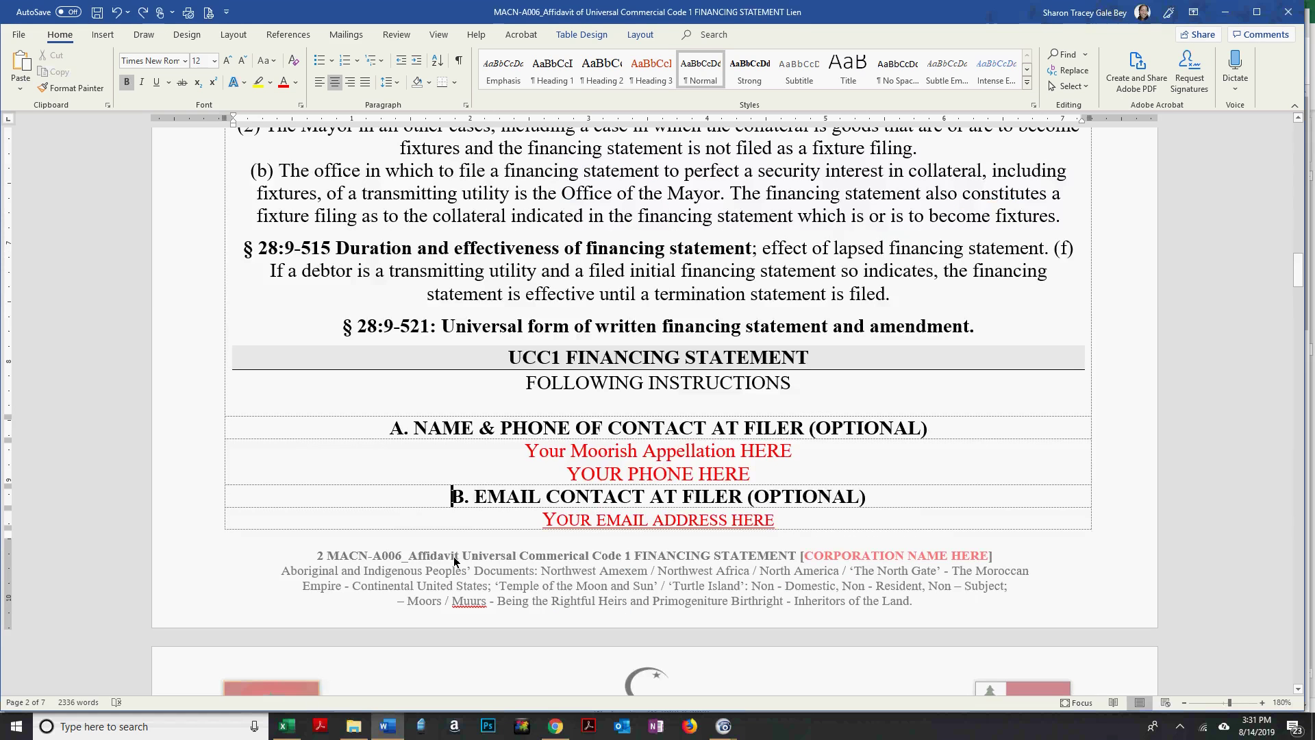
Fill row 440 with MACN-R000000430, today's date, MACN000000444 and the appellation.
key("alt+Tab")
key("alt+Tab")
key("alt+Tab")
key("alt+Tab")
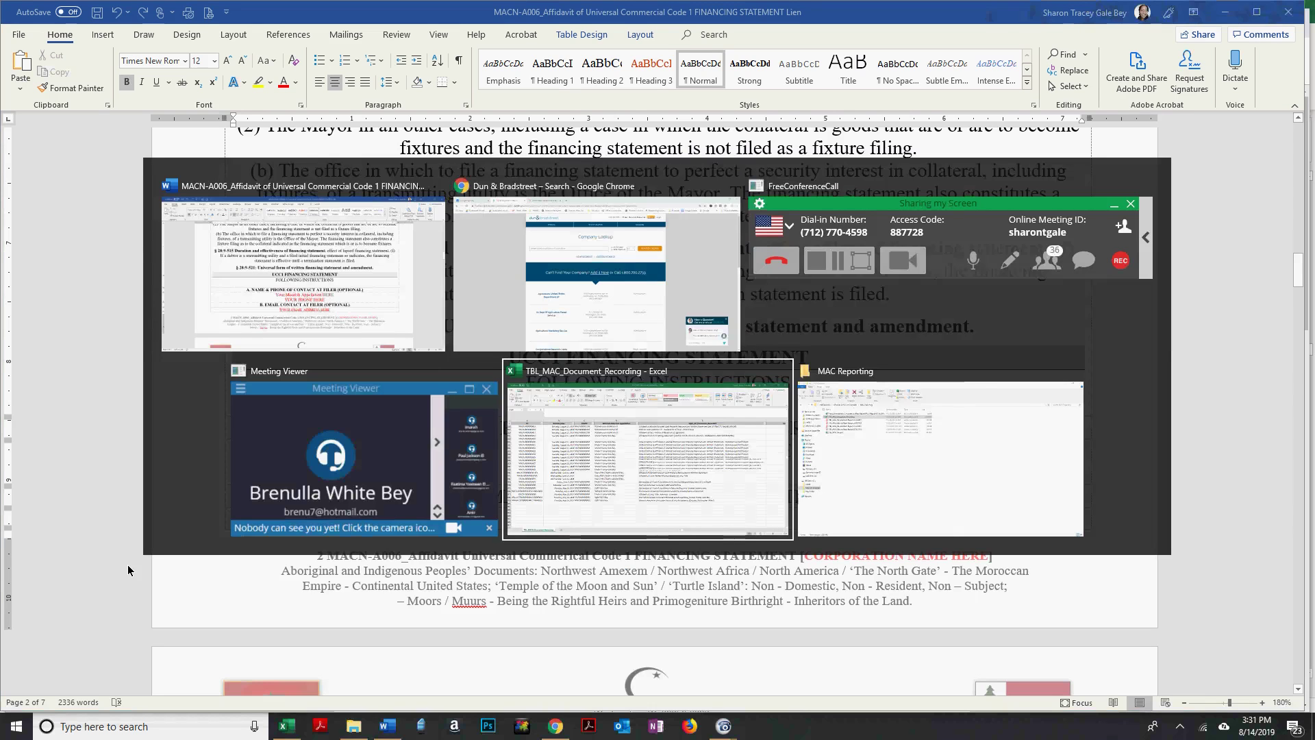
type("MACN-R000000")
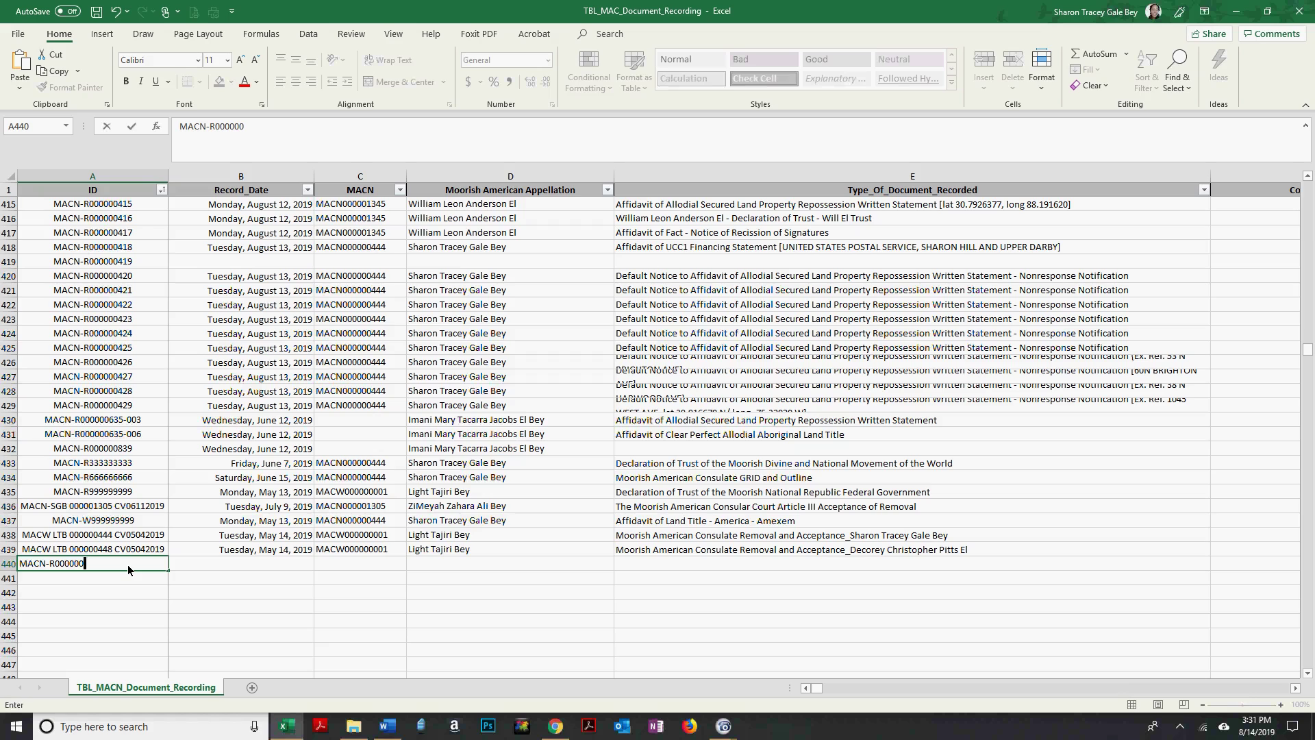
type("430")
key("Tab")
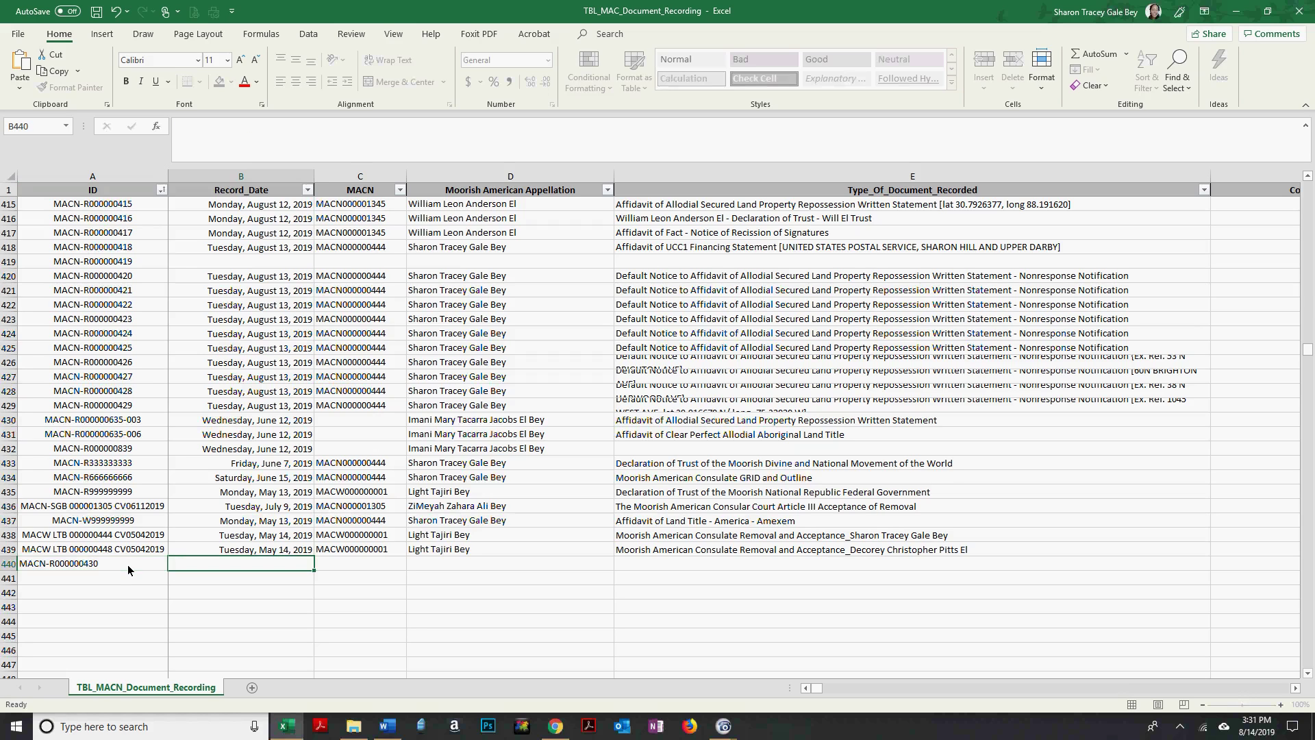
key("Up")
key("Down")
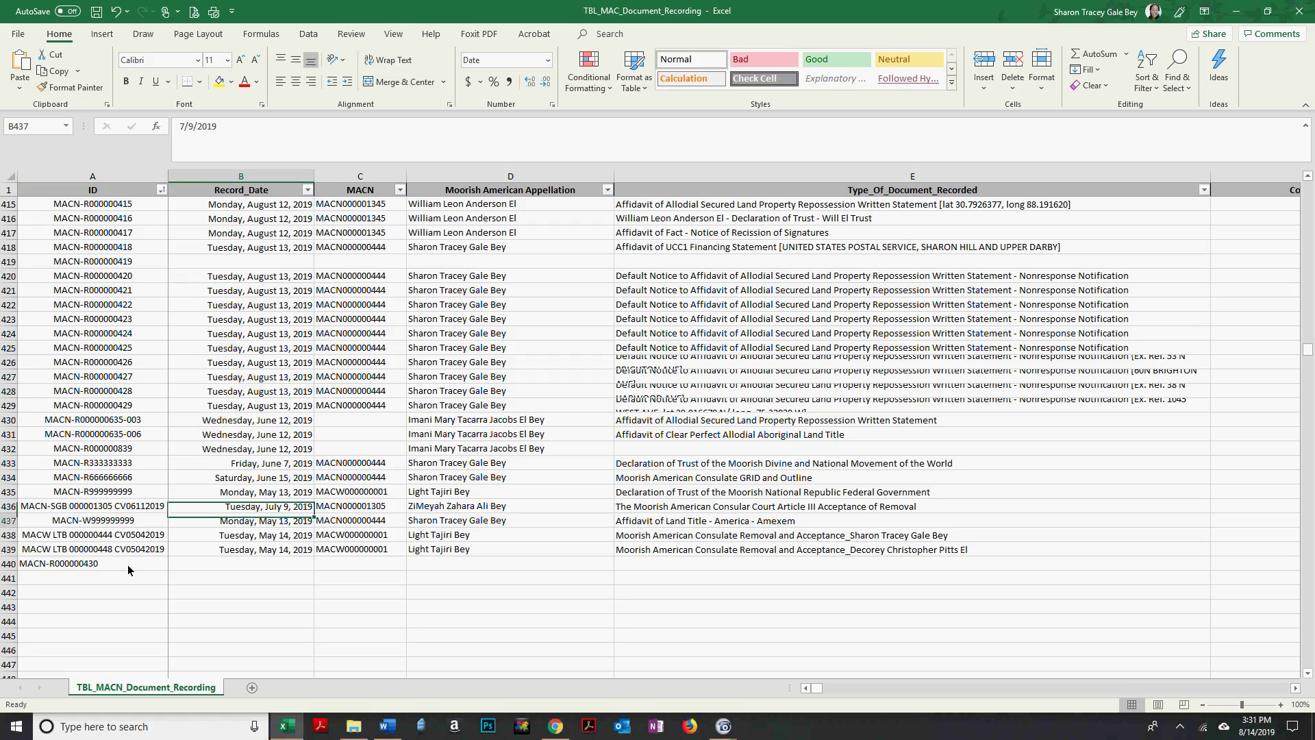
key("ctrl+d")
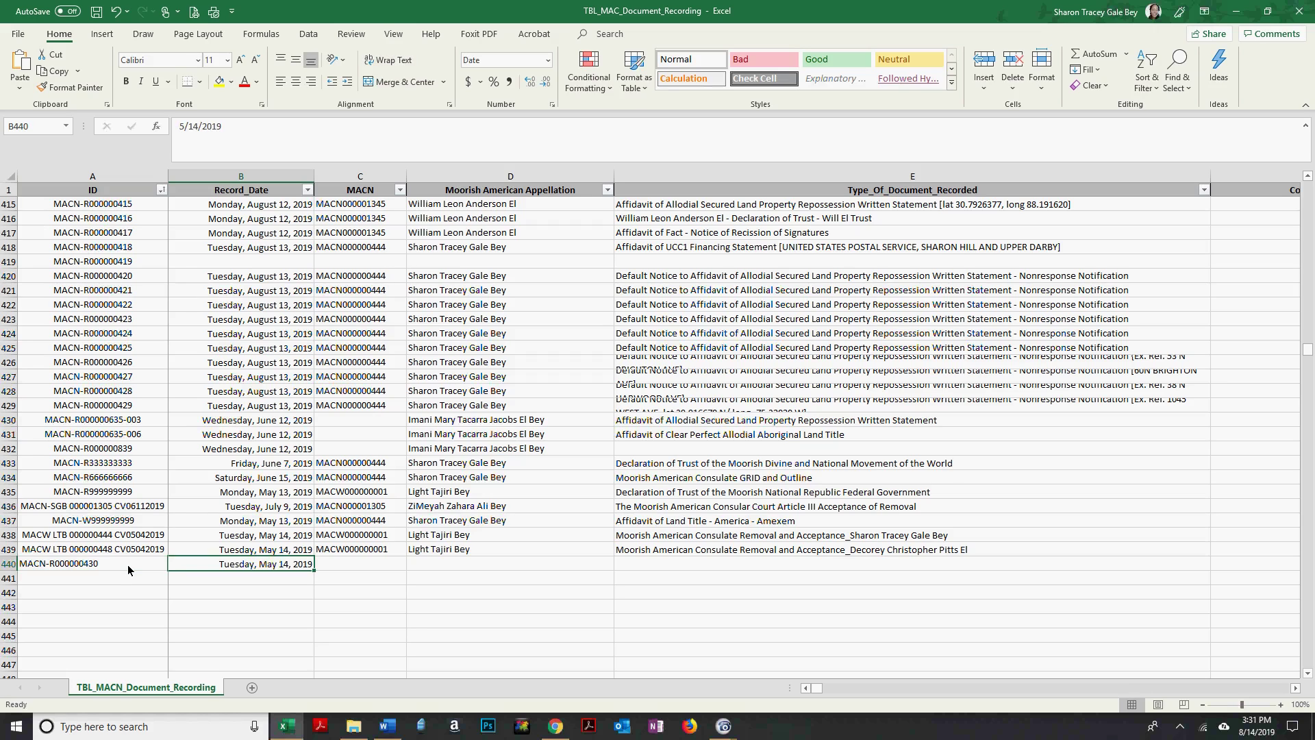
key("ctrl+semicolon")
key("Tab")
type("MACN0000004")
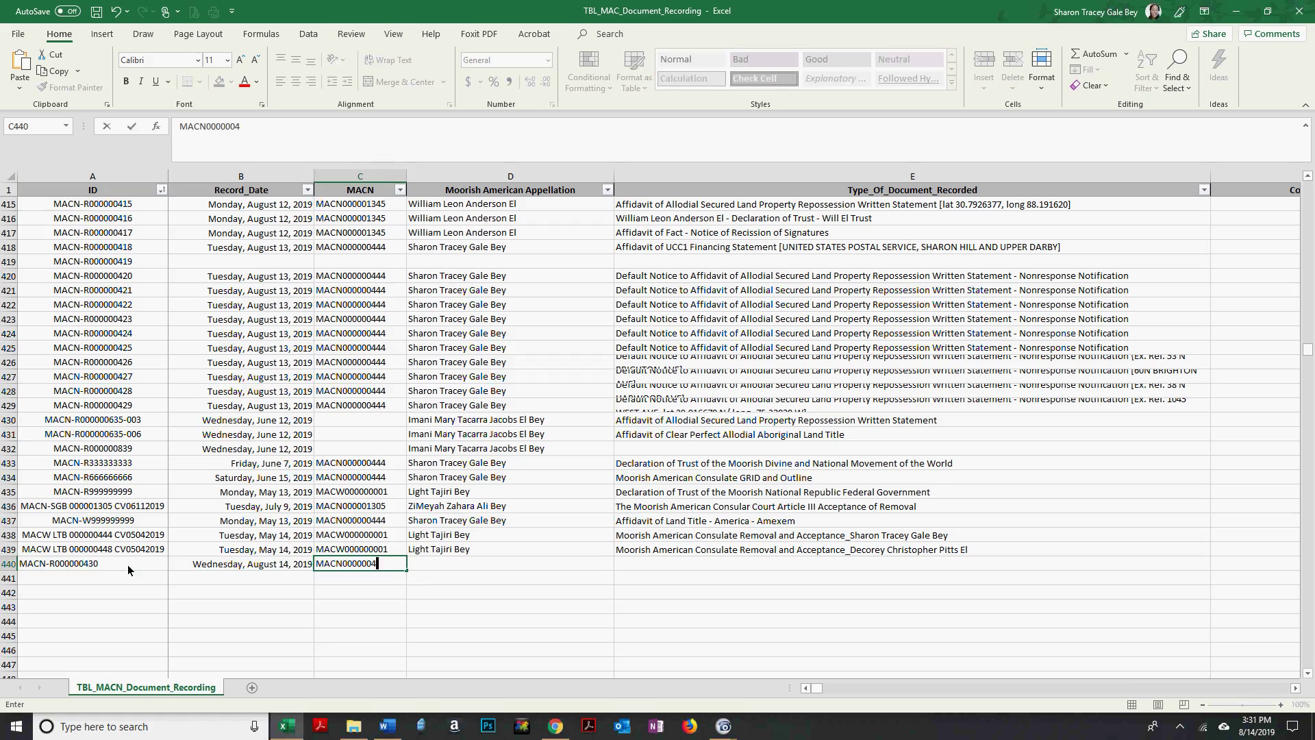
type("44")
key("Tab")
key("Tab")
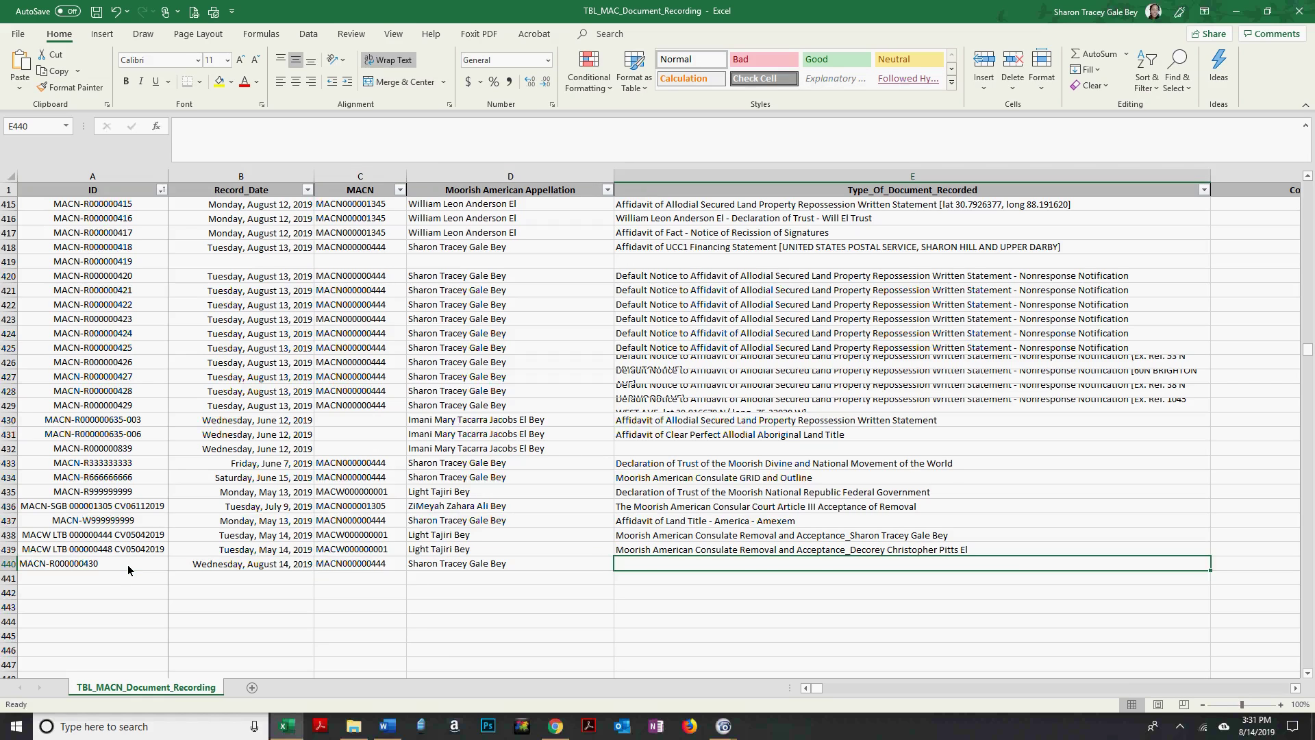
Copy E418's description into E440, bracket it as [UNITED STATES DEPARTMENT OF AGRICULTURE], and copy it.
key("Up")
key("Up")
key("Up")
key("Up")
key("Up")
key("Up")
key("Up")
key("Up")
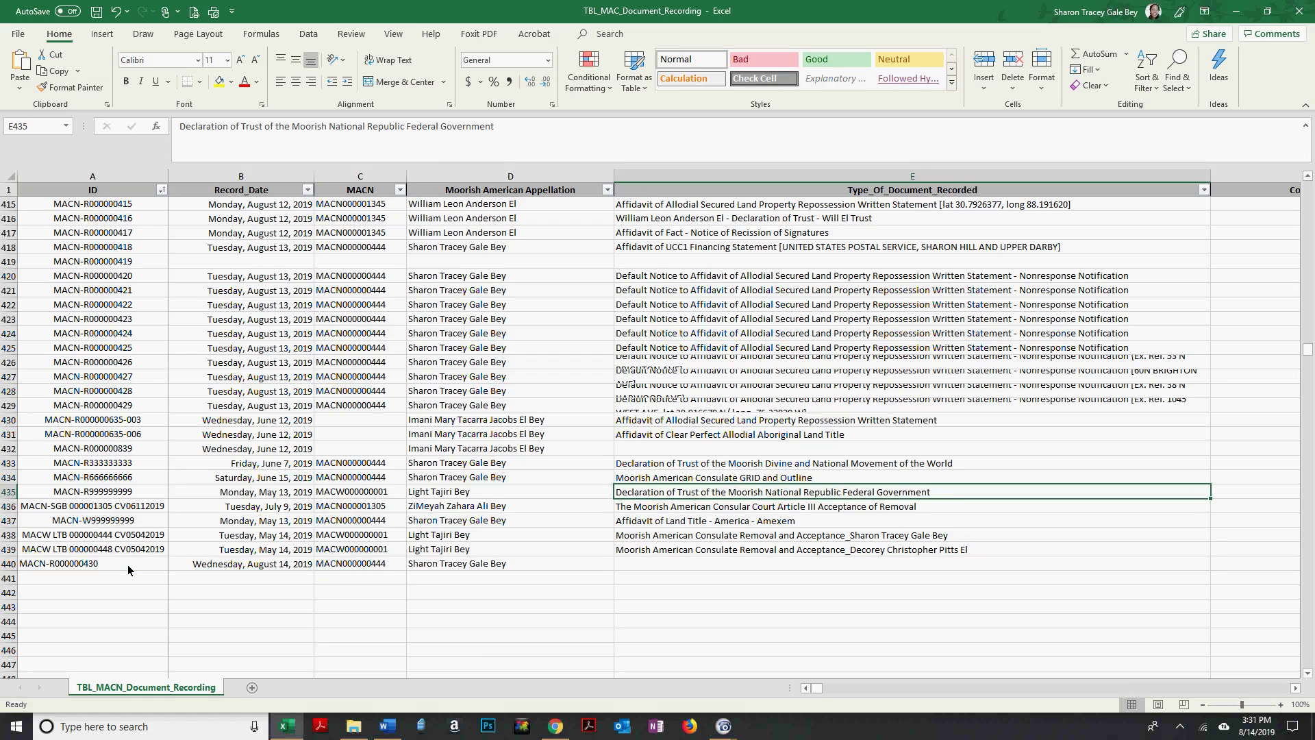
left_click(751, 252)
key("ctrl+c")
left_click(741, 564)
key("Return")
left_click_drag(346, 126, 627, 130)
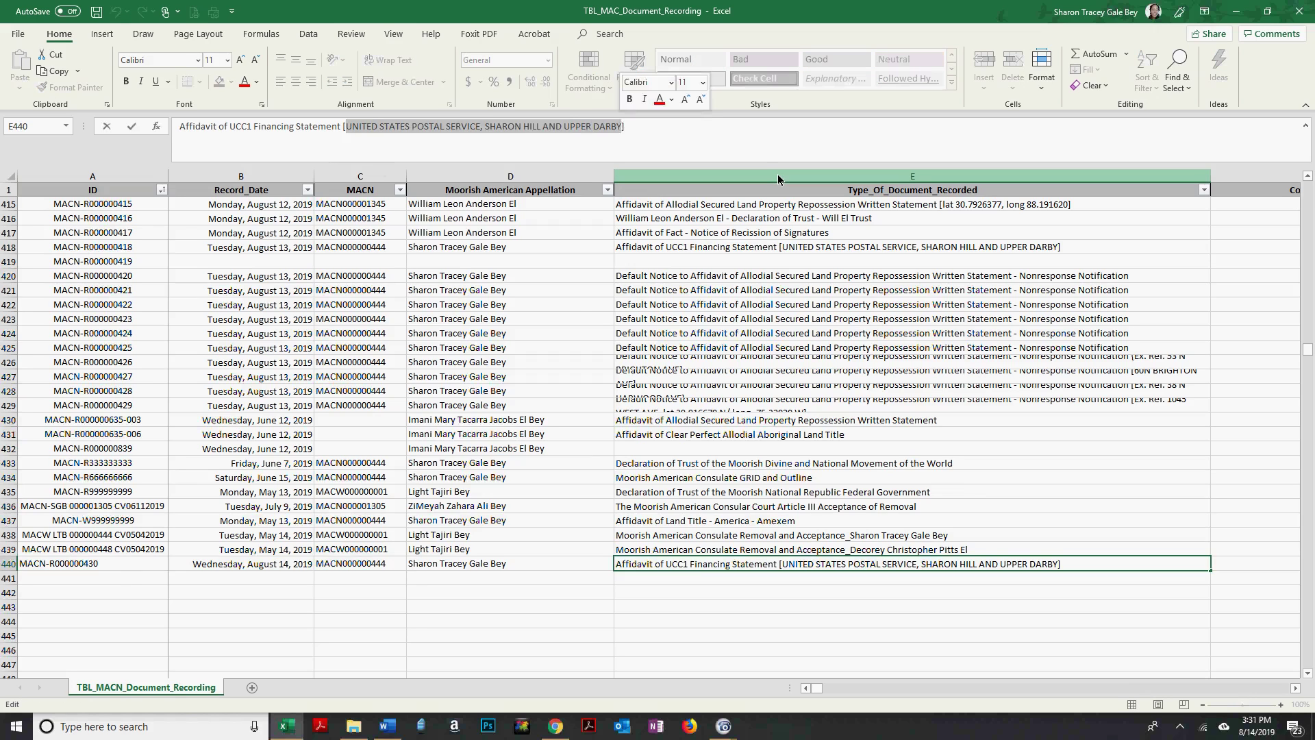
type("UNITED STATES OF]")
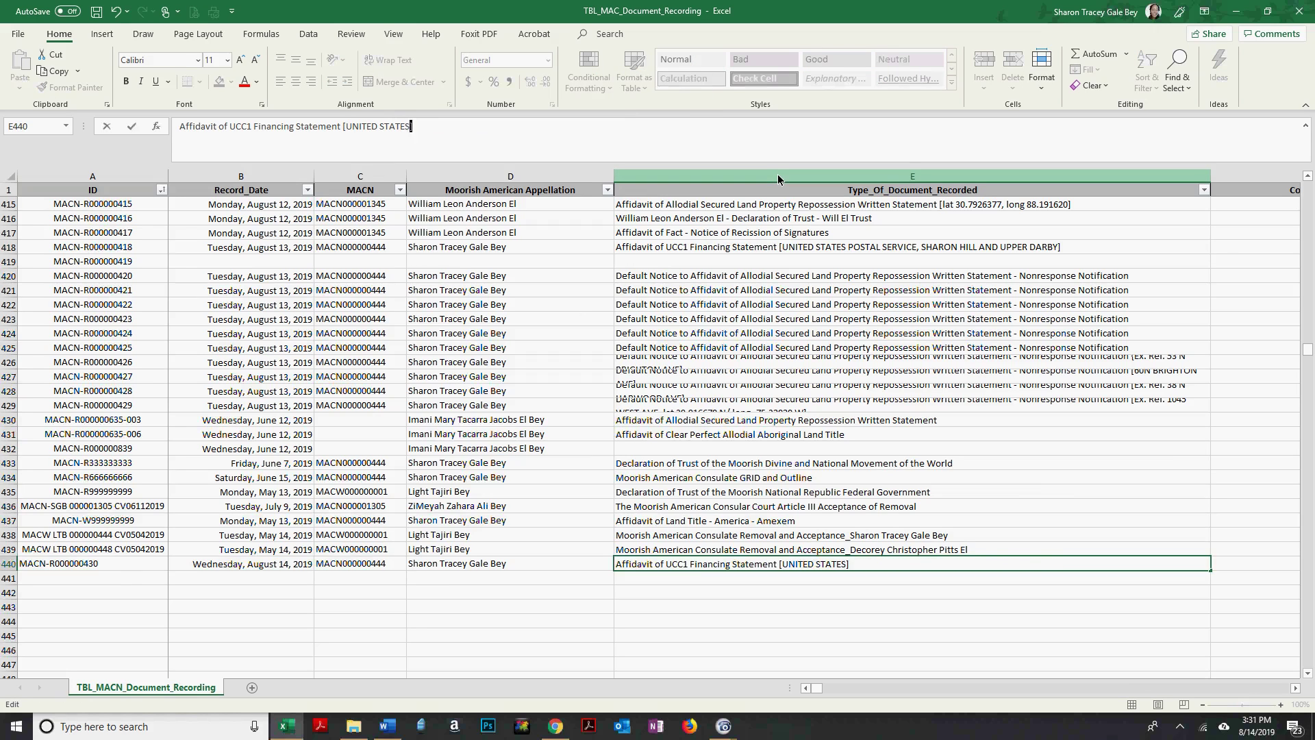
key("BackSpace")
key("BackSpace")
key("BackSpace")
type("DEPARTMENT OF A")
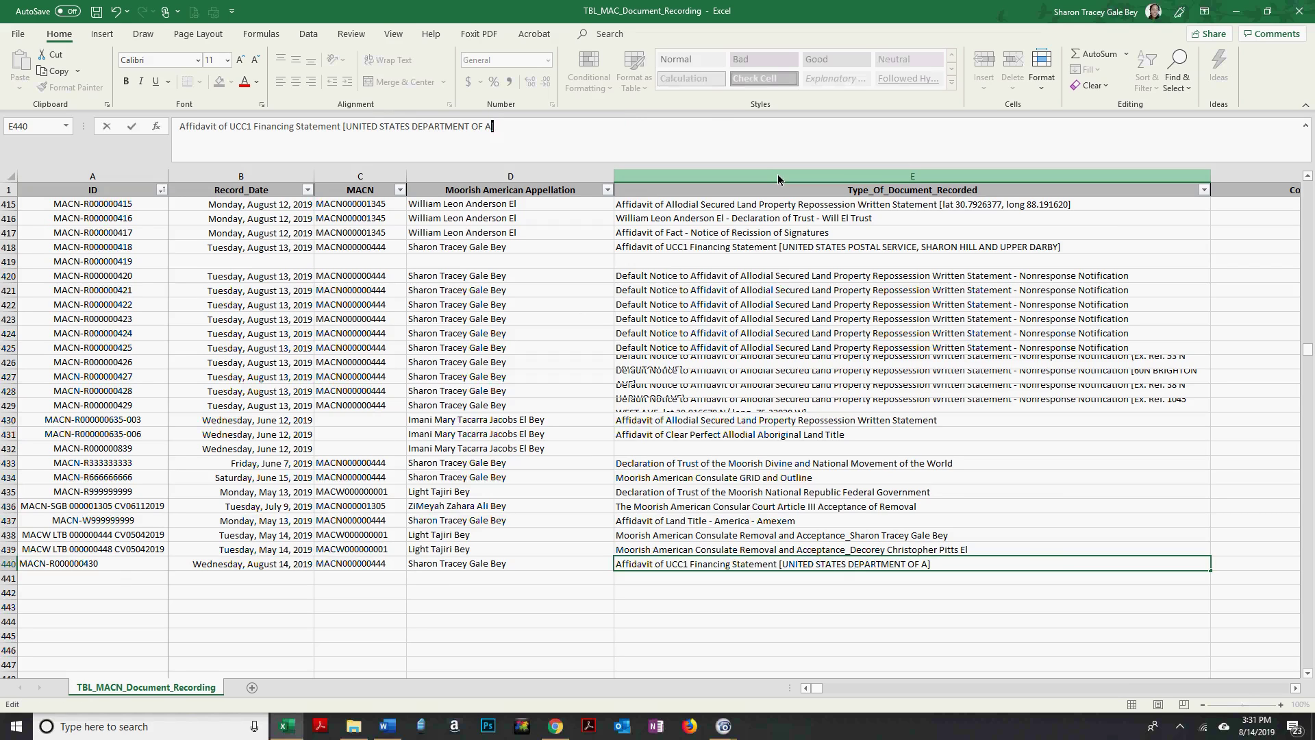
type("GRICULTURE")
key("ctrl+Return")
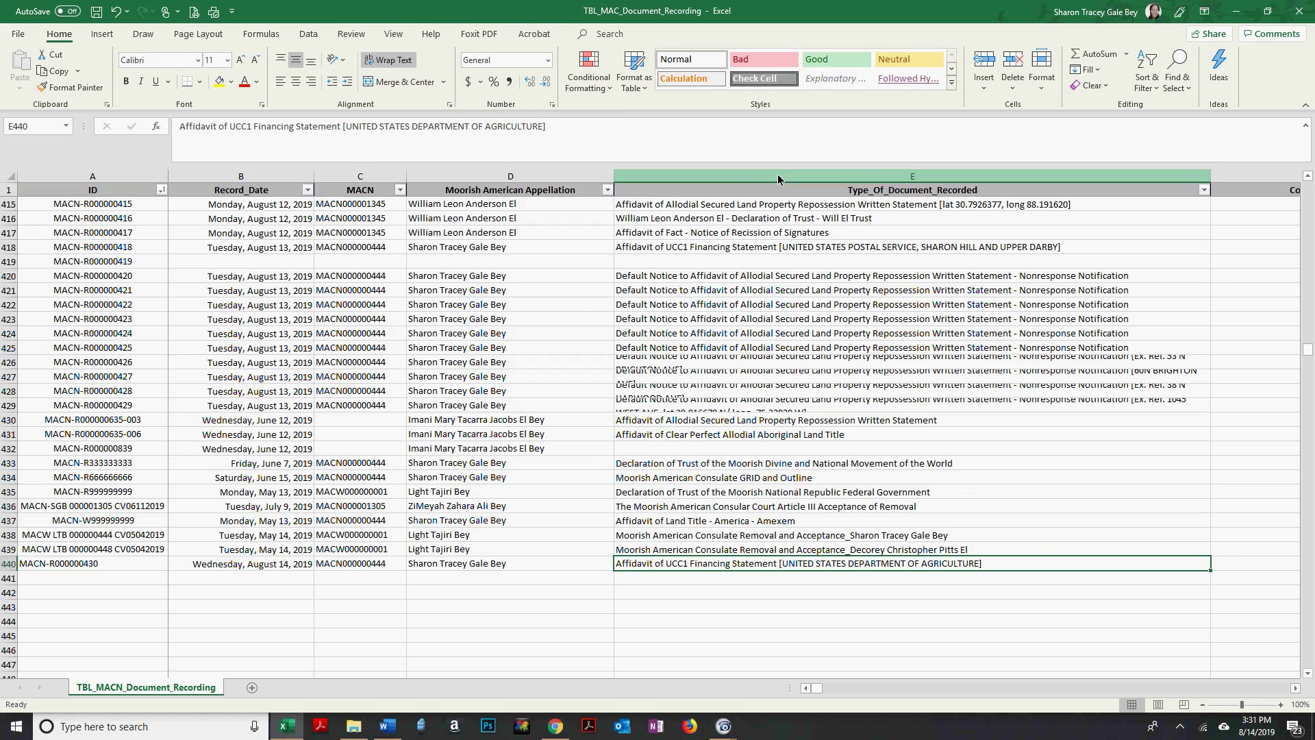
key("ctrl+c")
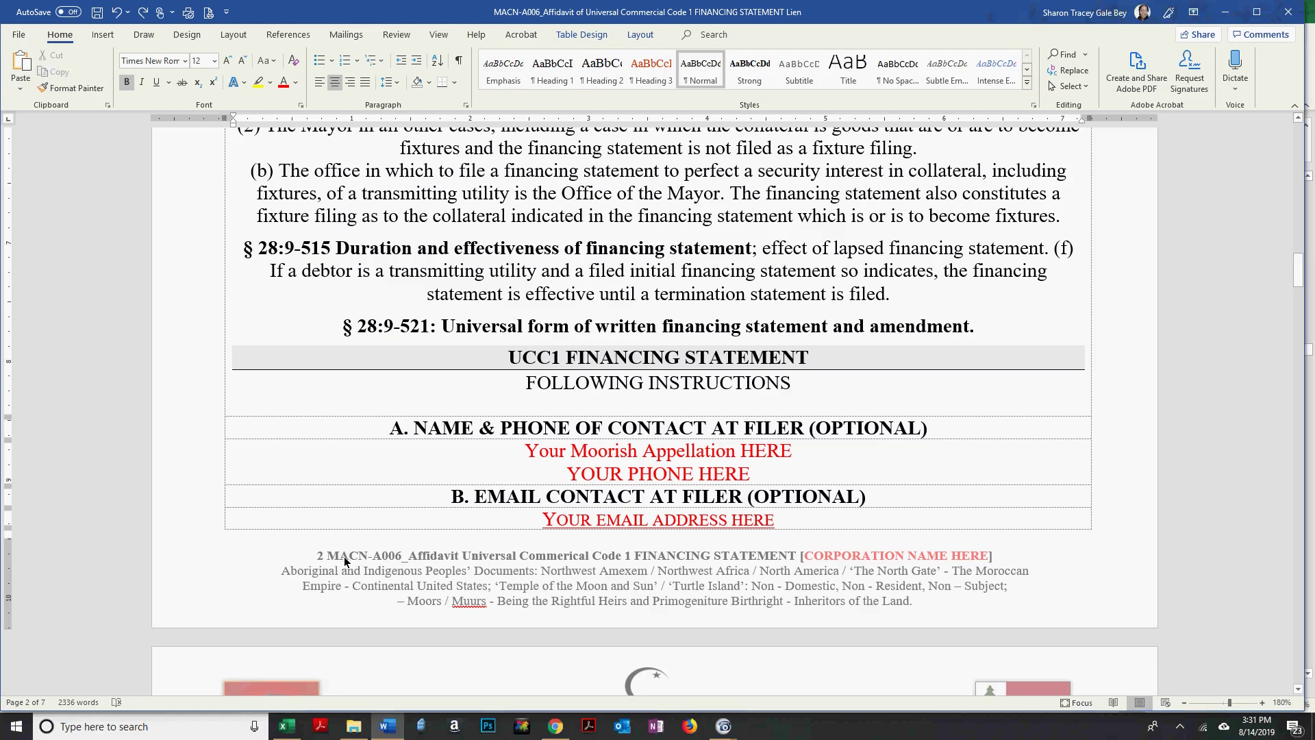
Change the footer's document number from A006 to R000000430 and select the old title.
double_click(344, 556)
left_click_drag(373, 556, 402, 556)
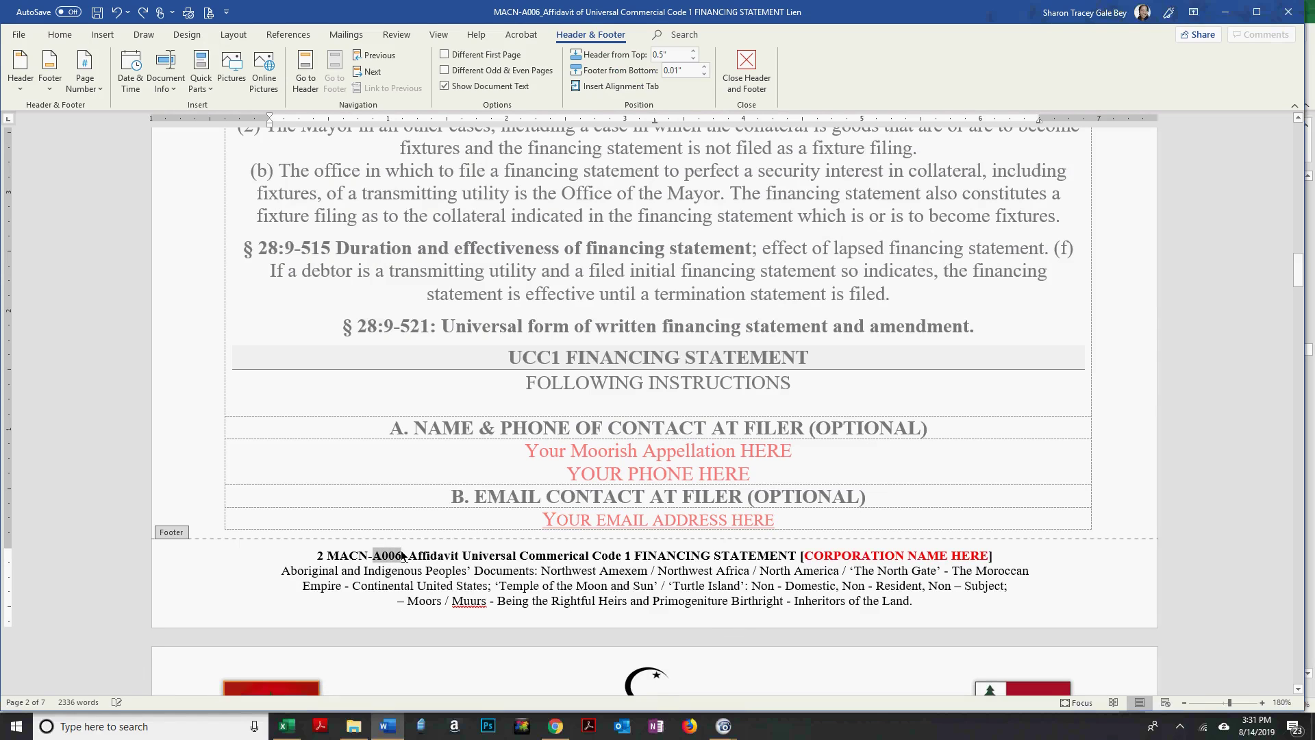
type("R0")
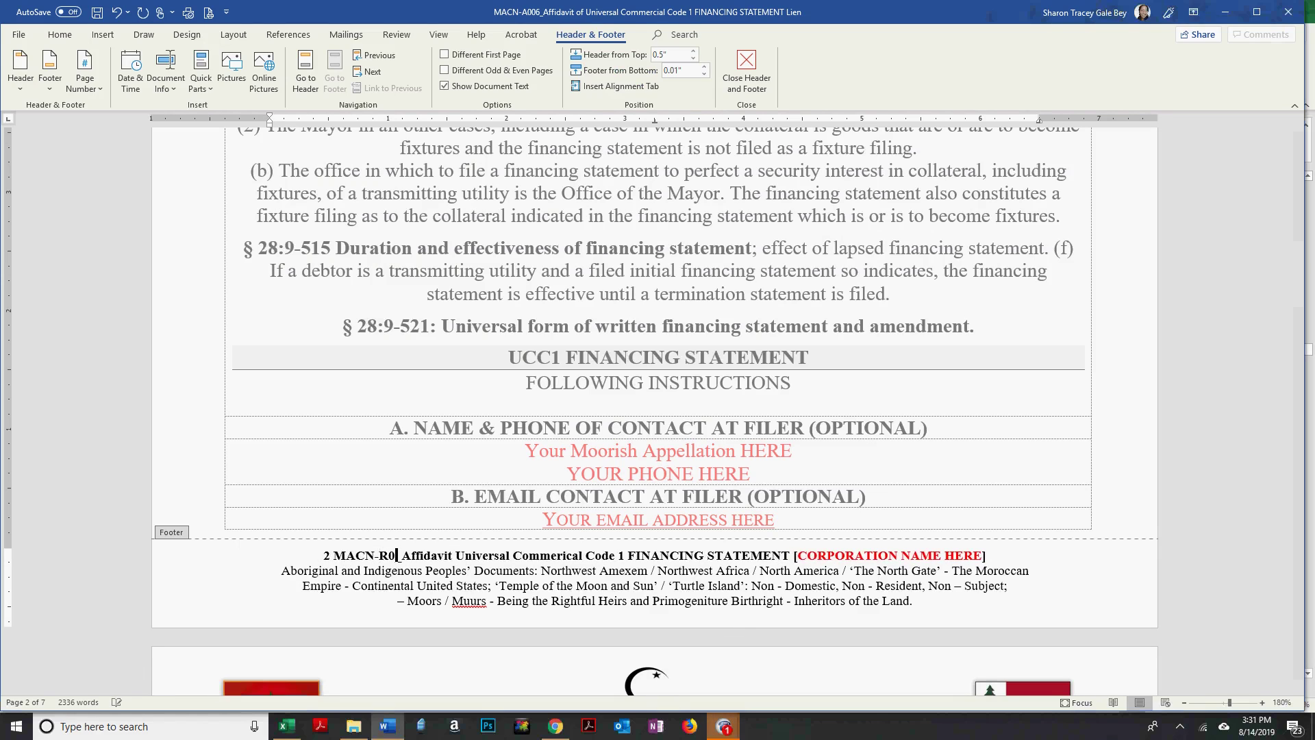
type("000004")
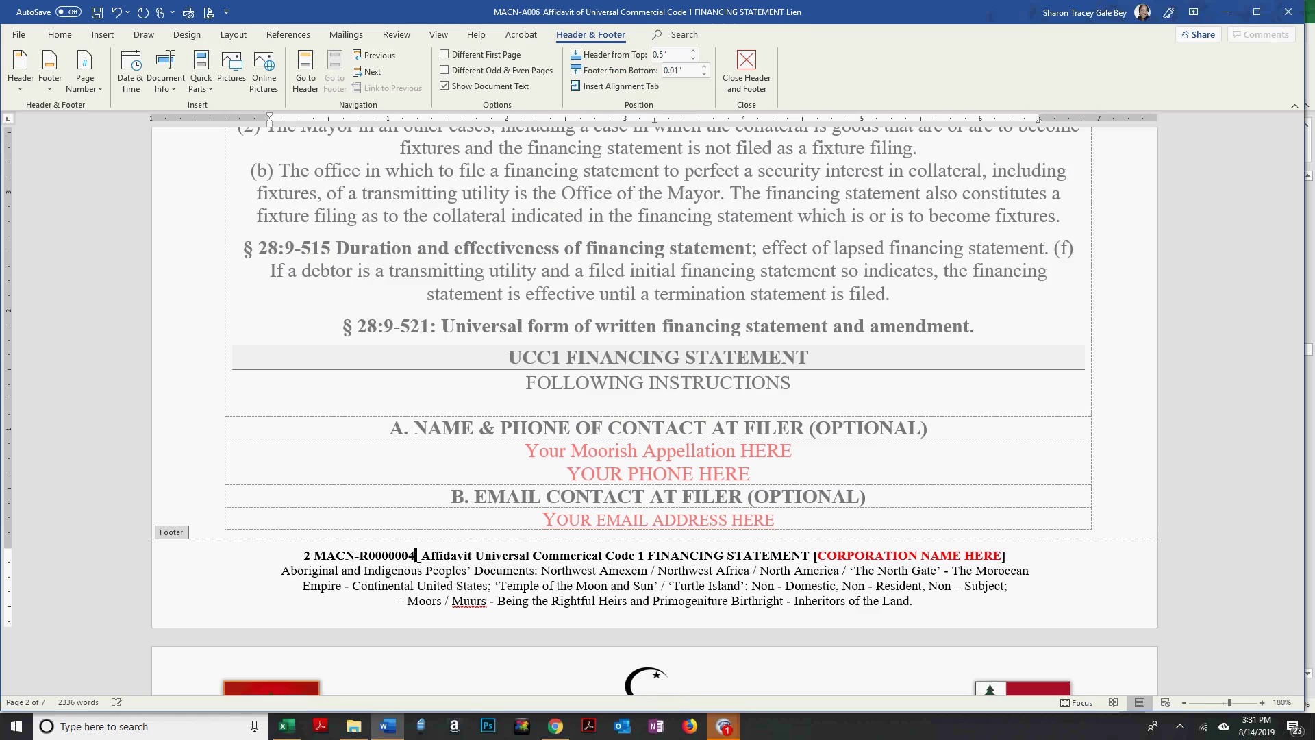
type("30")
key("Right")
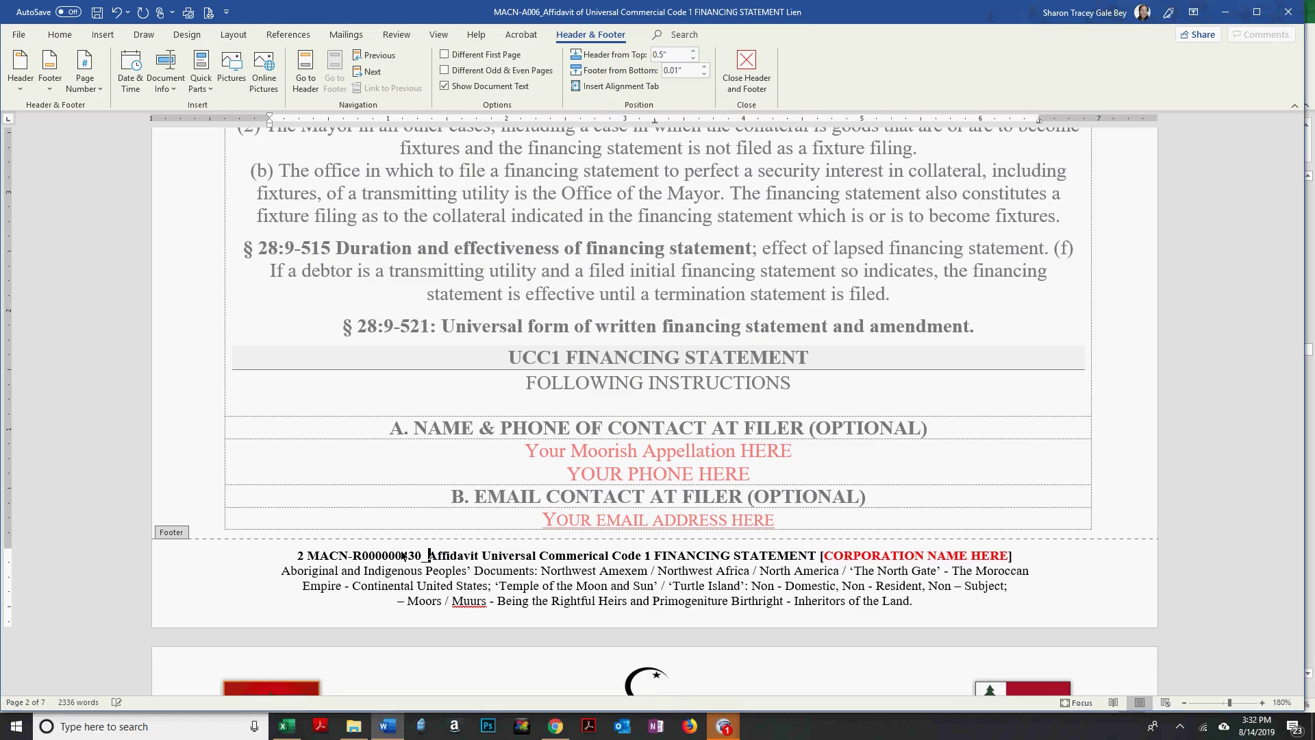
key("shift+End")
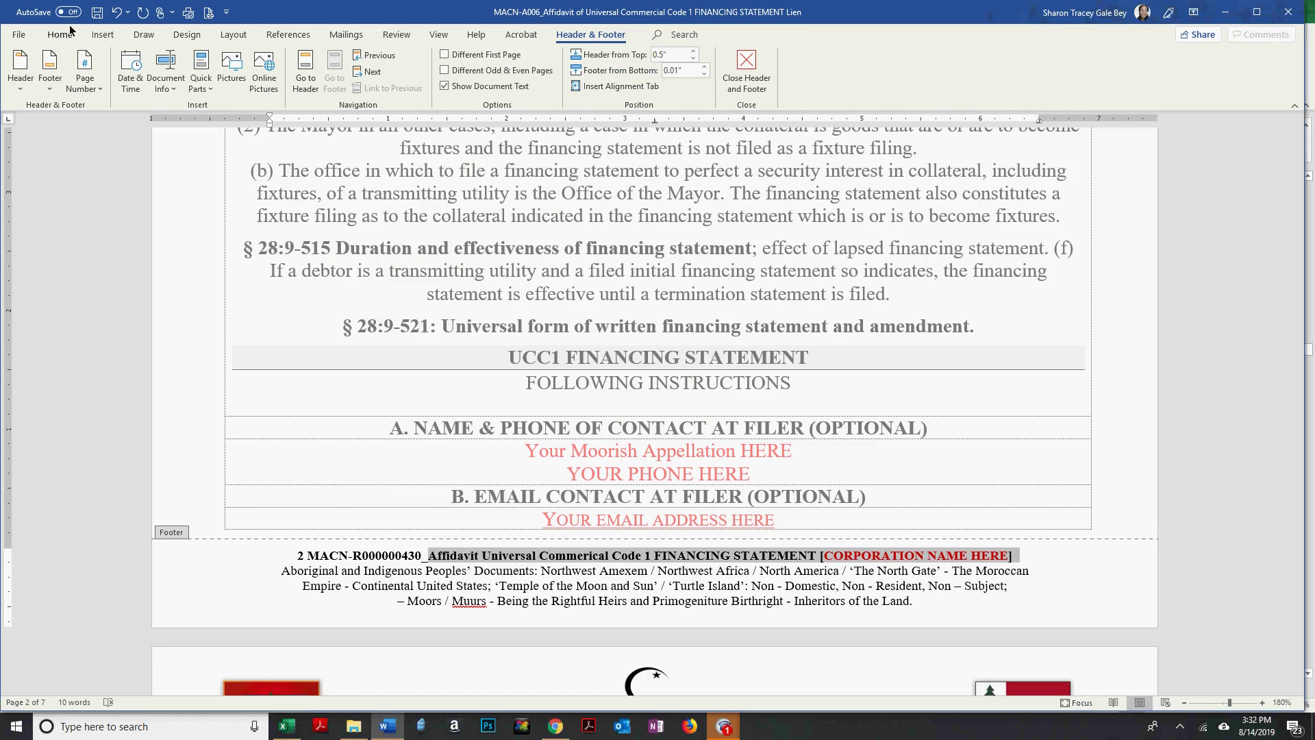
Paste the new affidavit title over the footer title, breaking the line after the bracket.
left_click(61, 34)
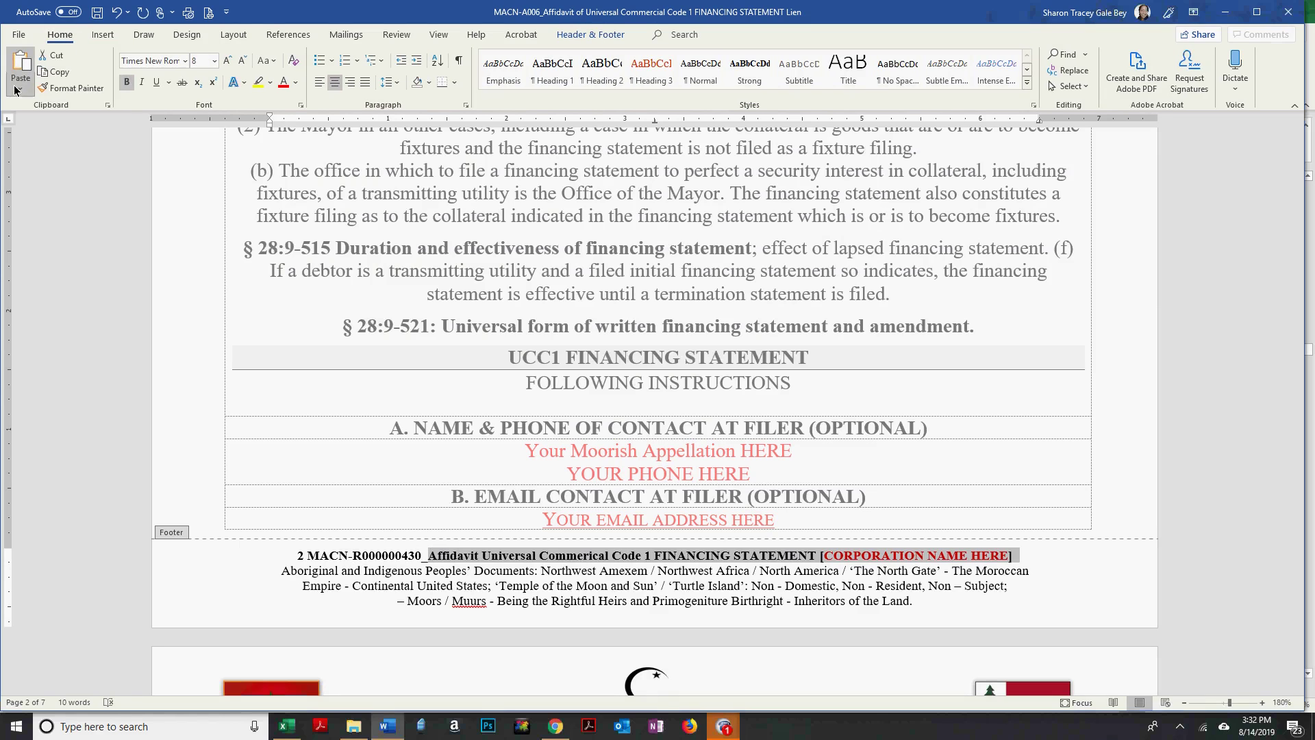
left_click(20, 89)
left_click(117, 133)
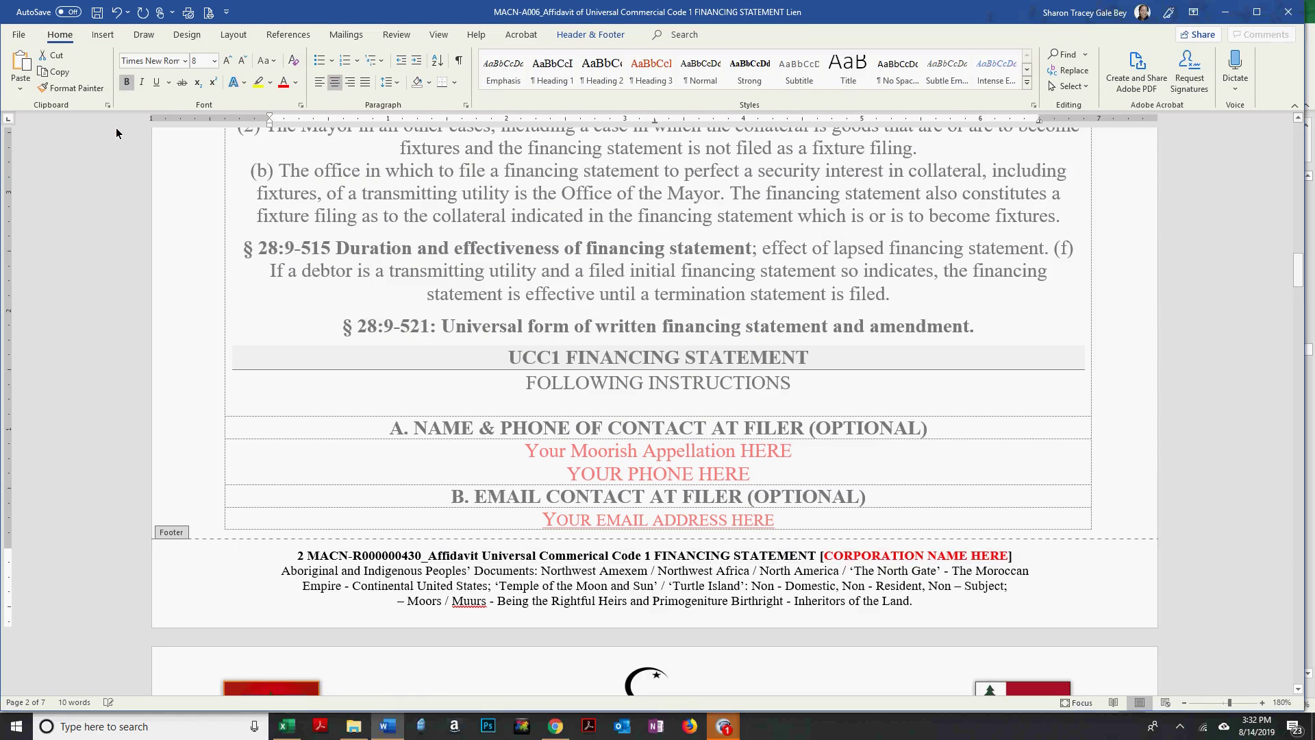
left_click(116, 11)
left_click(20, 89)
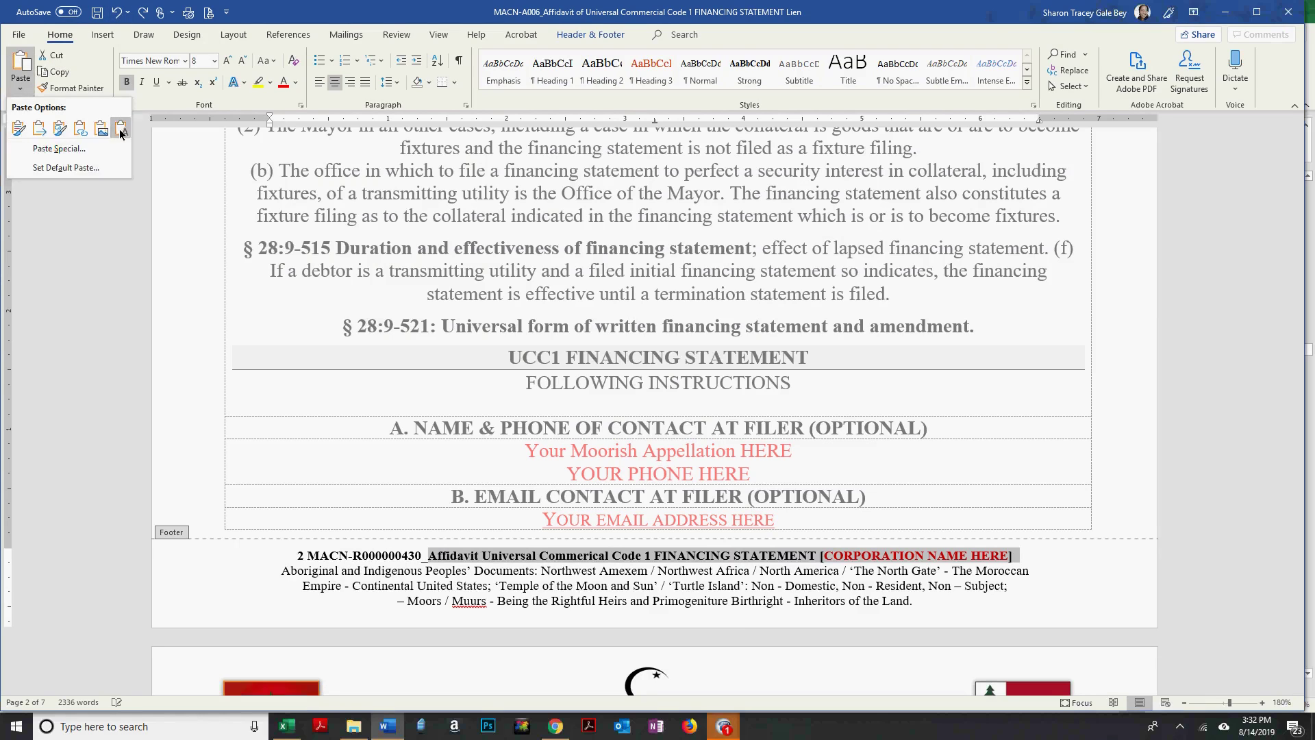
left_click(121, 134)
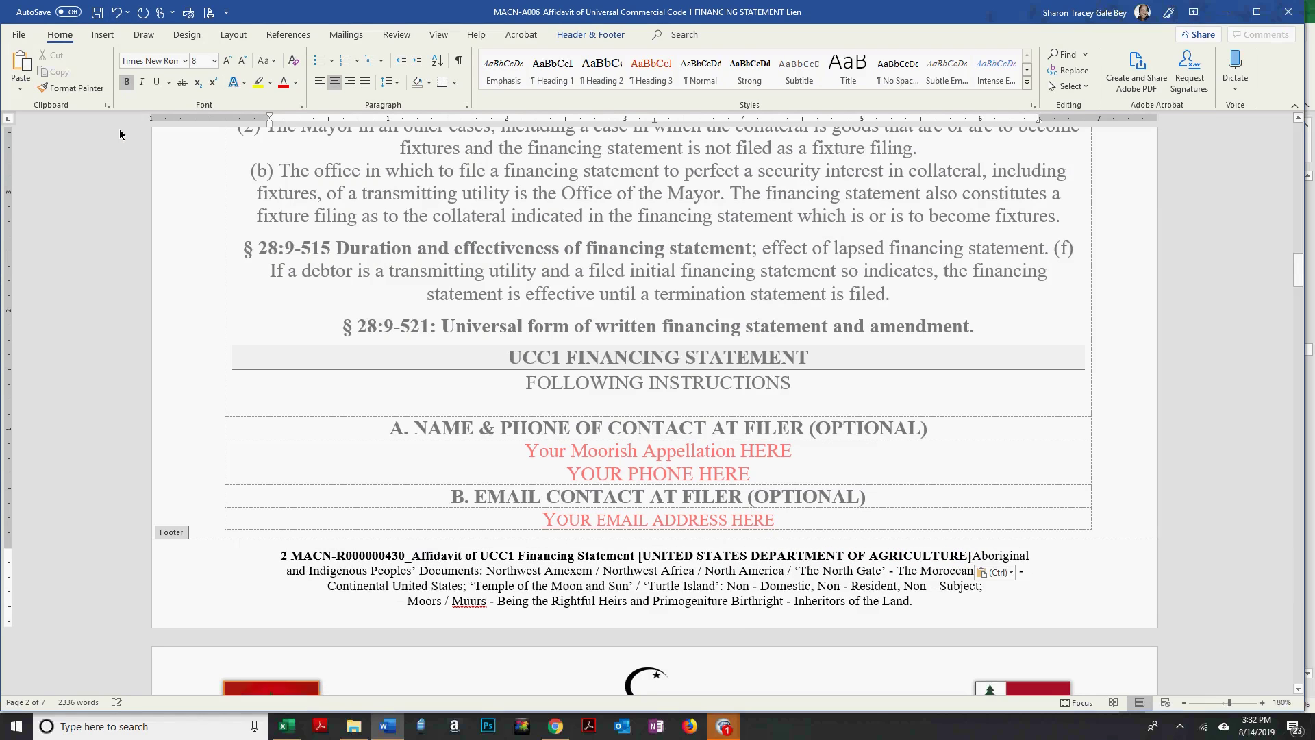
key("Return")
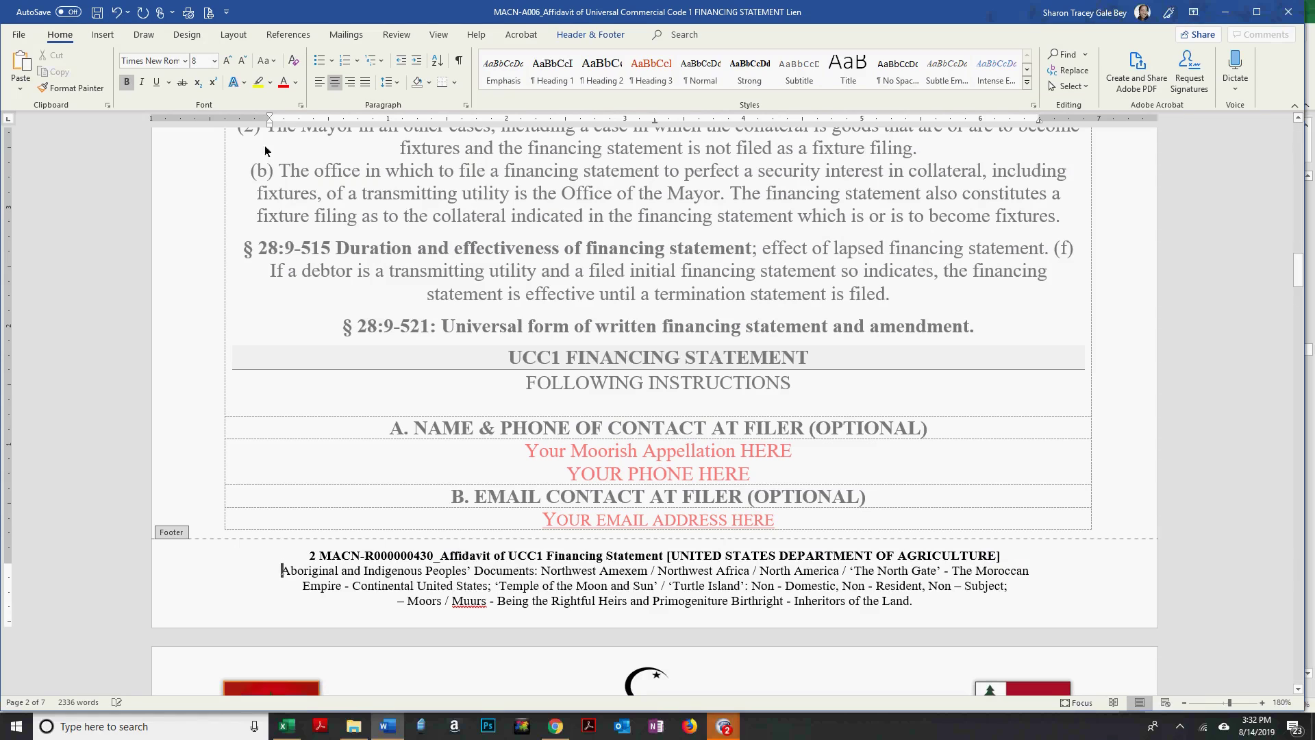
Close footer editing and return to the document body.
double_click(285, 289)
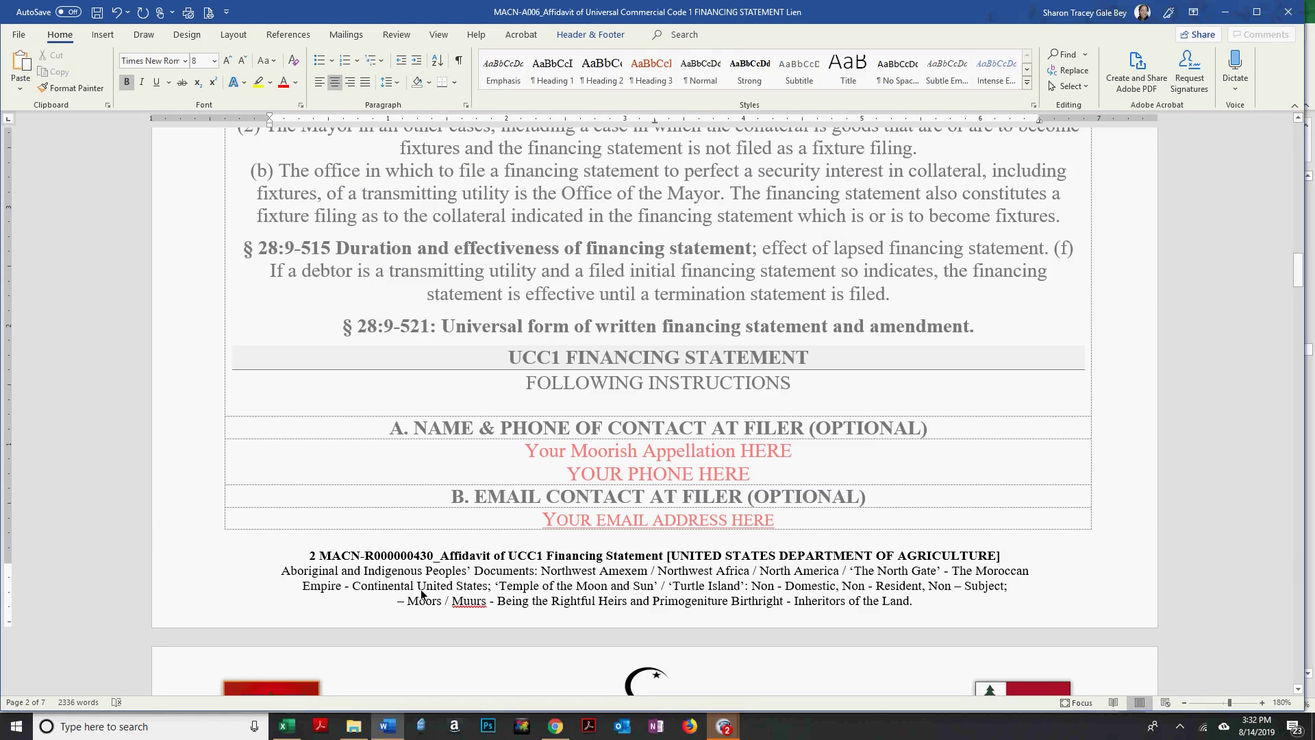
key("Escape")
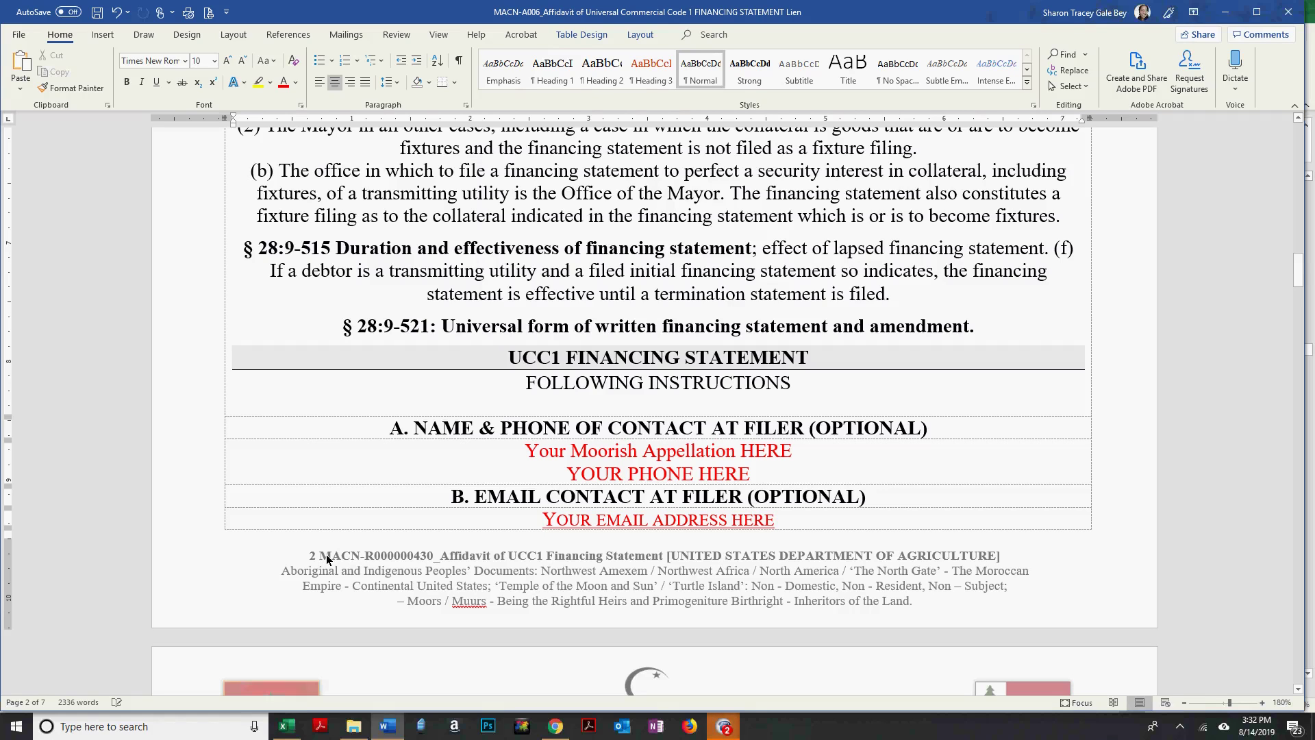
double_click(327, 560)
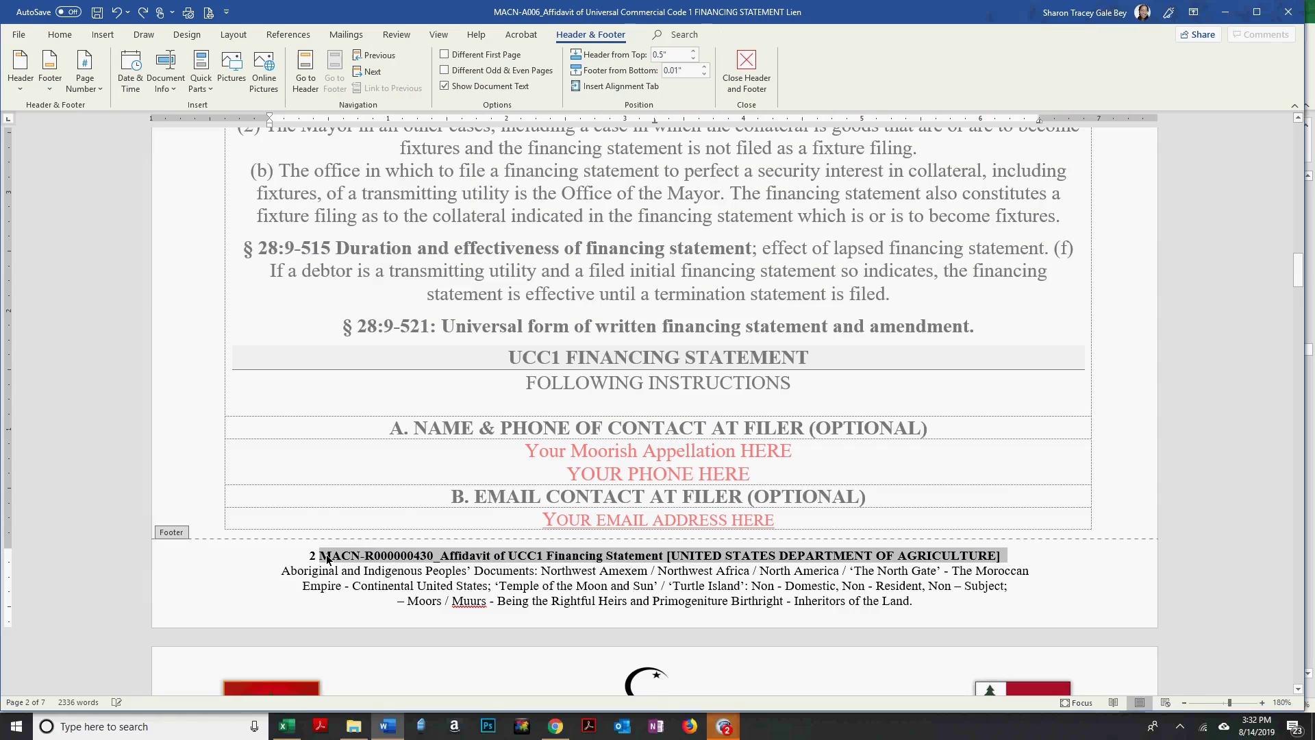
left_click(319, 290)
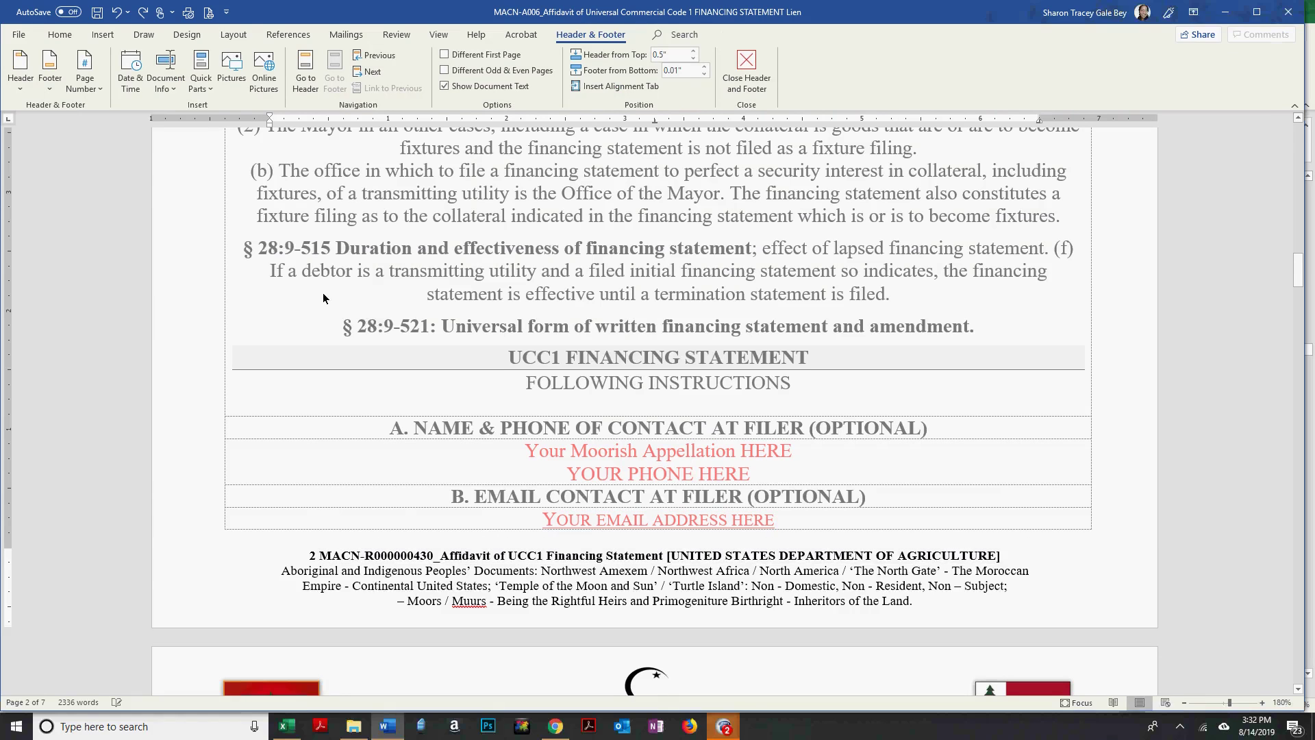
key("Escape")
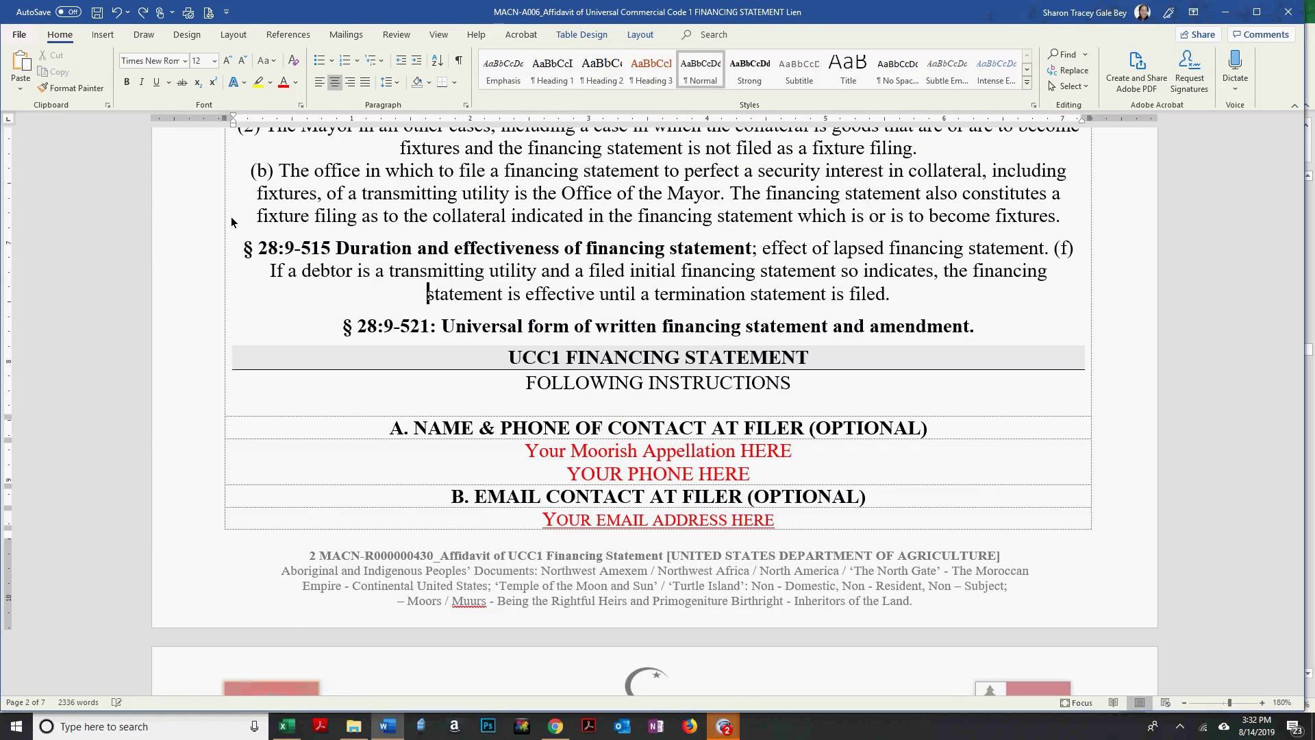
Save the affidavit in USB Drive (G:) > LIENS under the new MACN-R000000430 affidavit title.
key("ctrl+s")
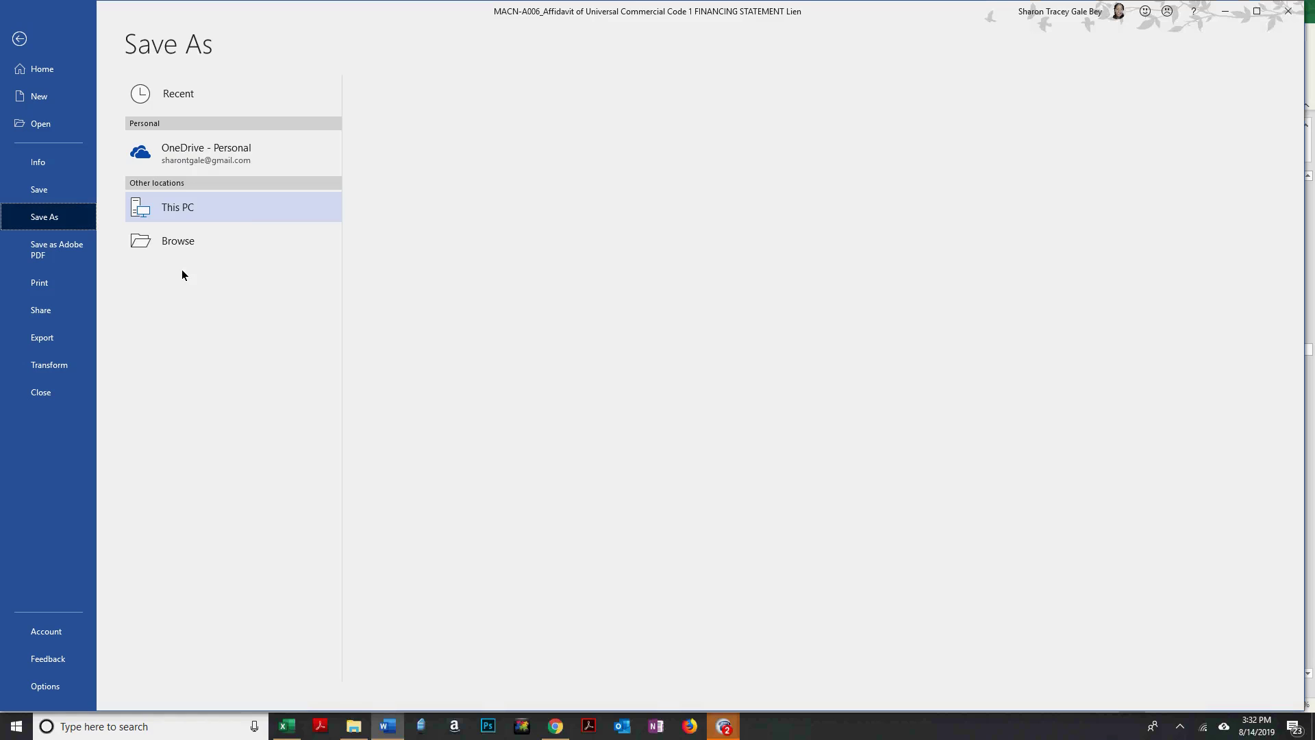
left_click(180, 278)
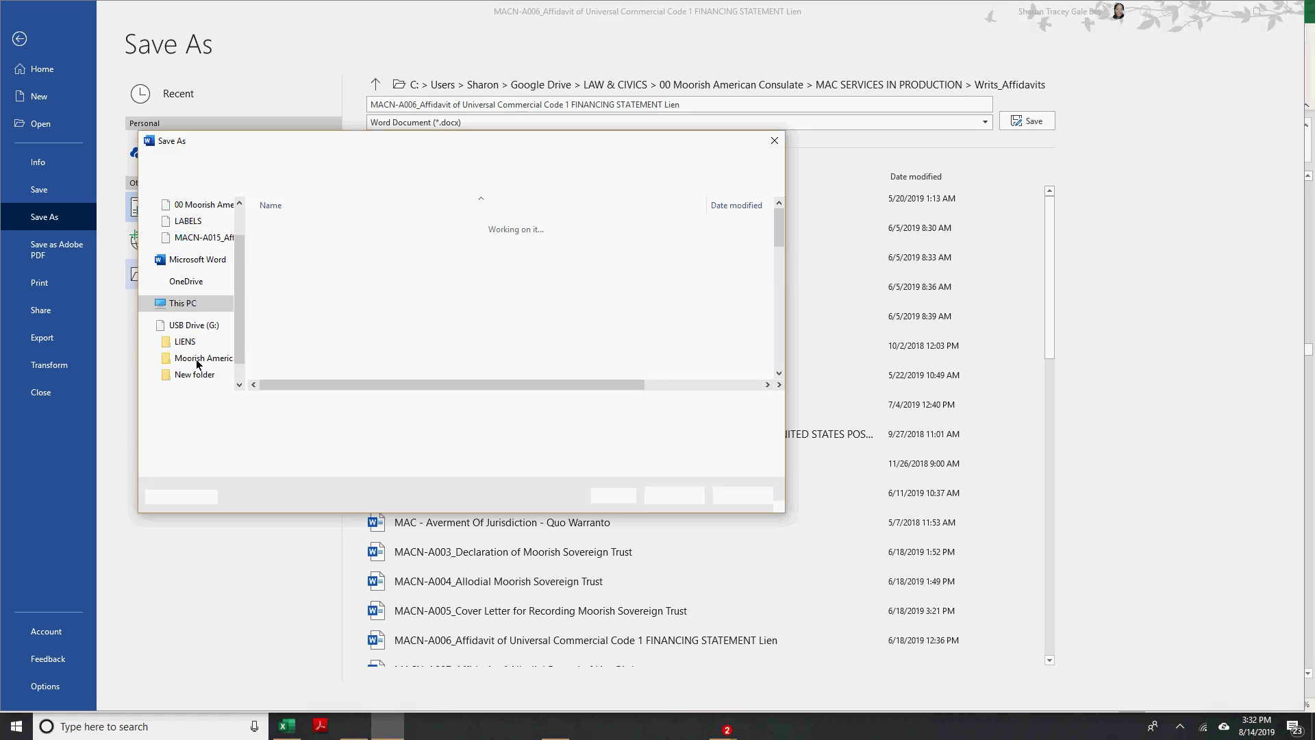
scroll(224, 326, "down", 2)
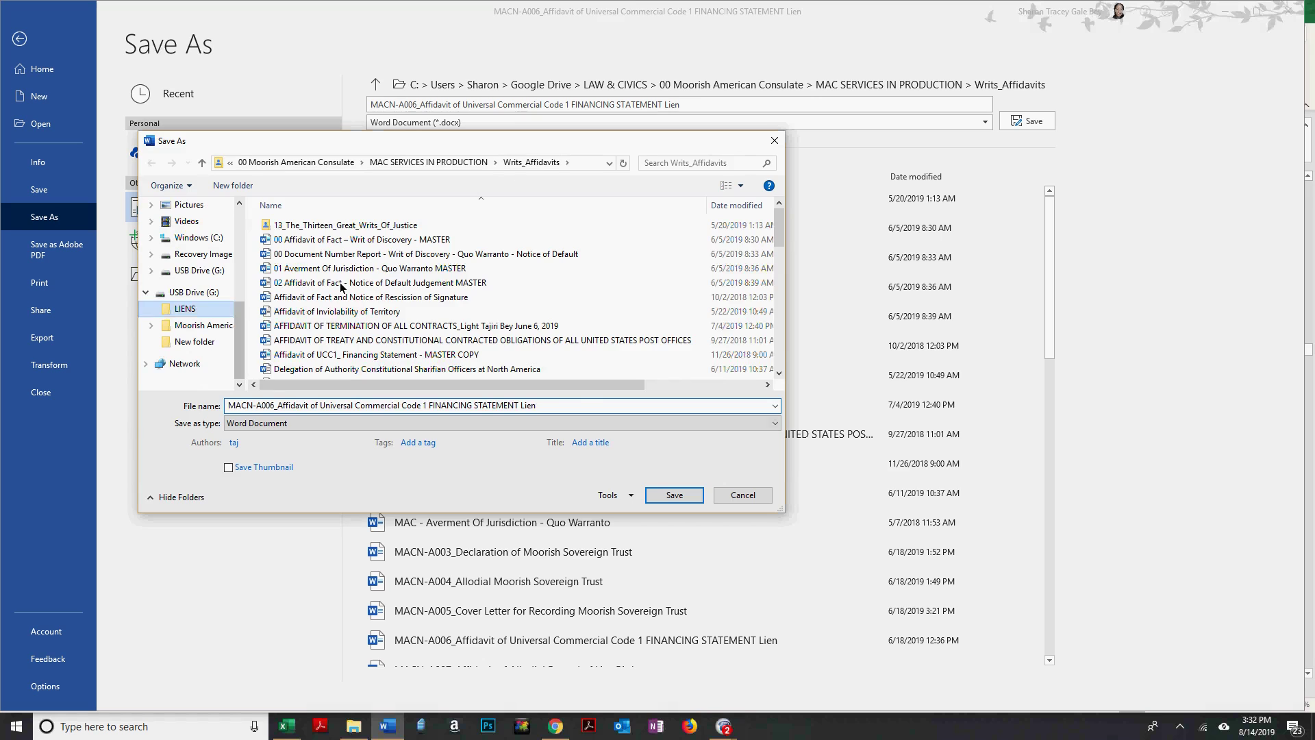
left_click(355, 405)
type("MACN-R000000430_Affidavit of UCC1 Financing Statement [UNITED STATES DEPARTMENT OF AGRICULTURE]")
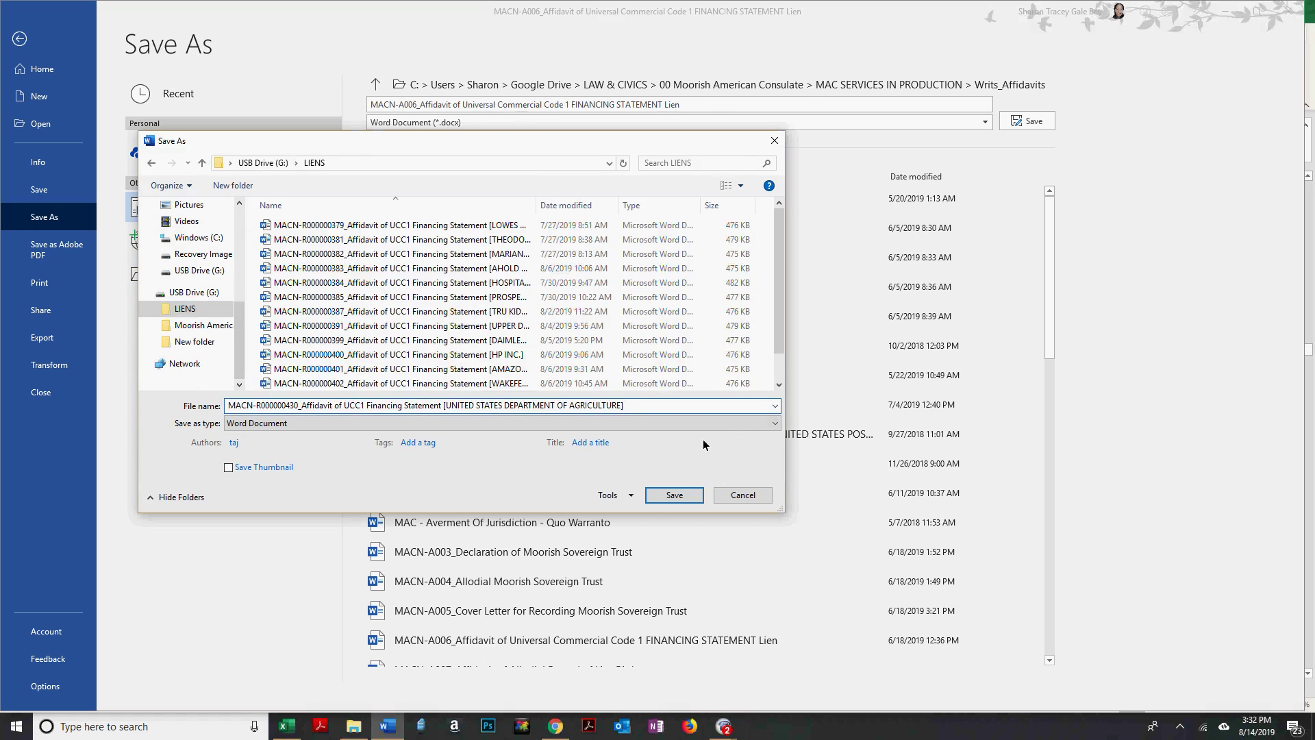
left_click(687, 496)
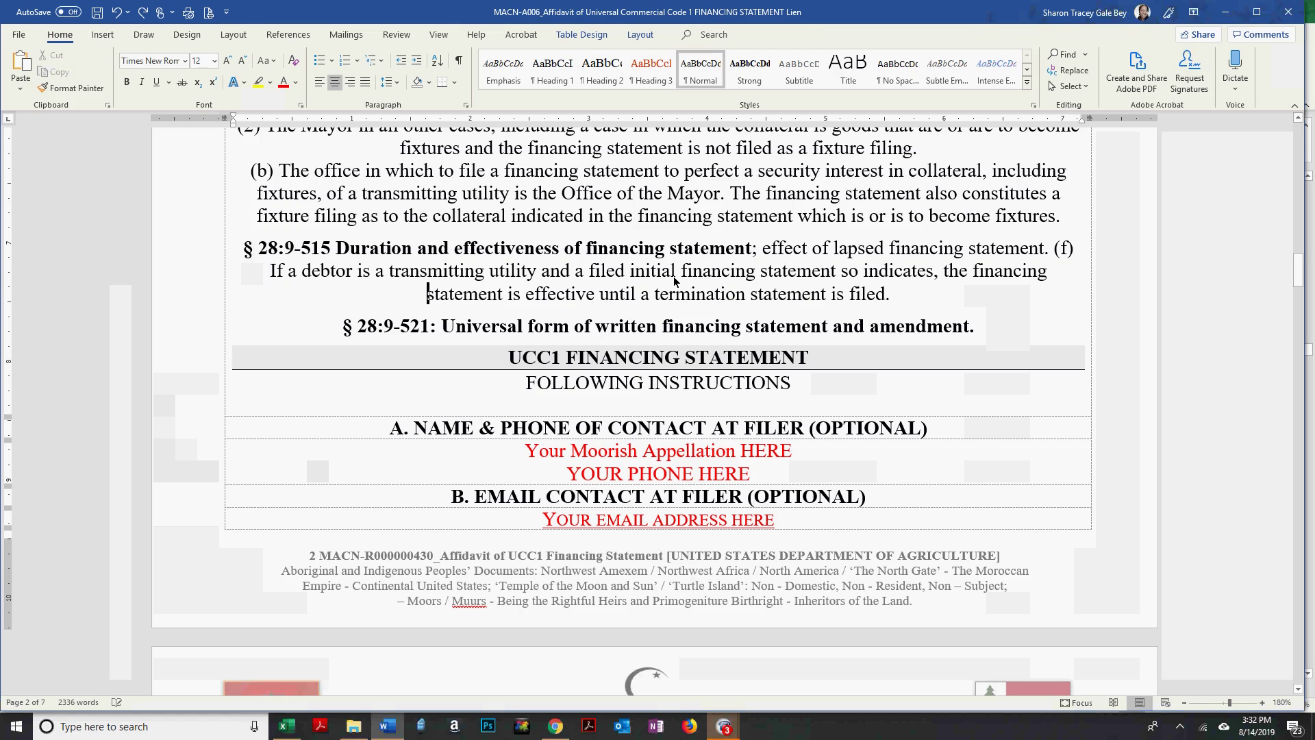
double_click(652, 271)
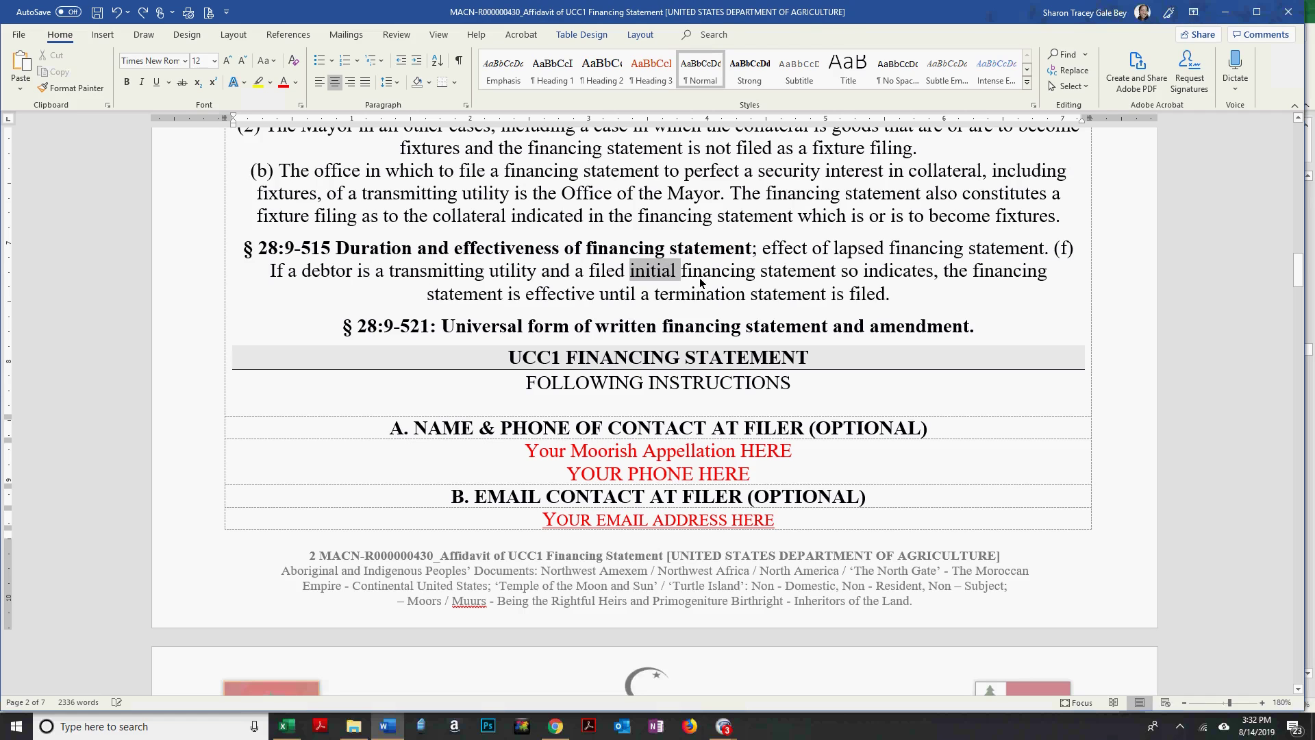
Type UNITED STATES DEPARTMENT OF AGRICULTURE as the To: agency name and make it black.
left_click_drag(1299, 269, 1302, 195)
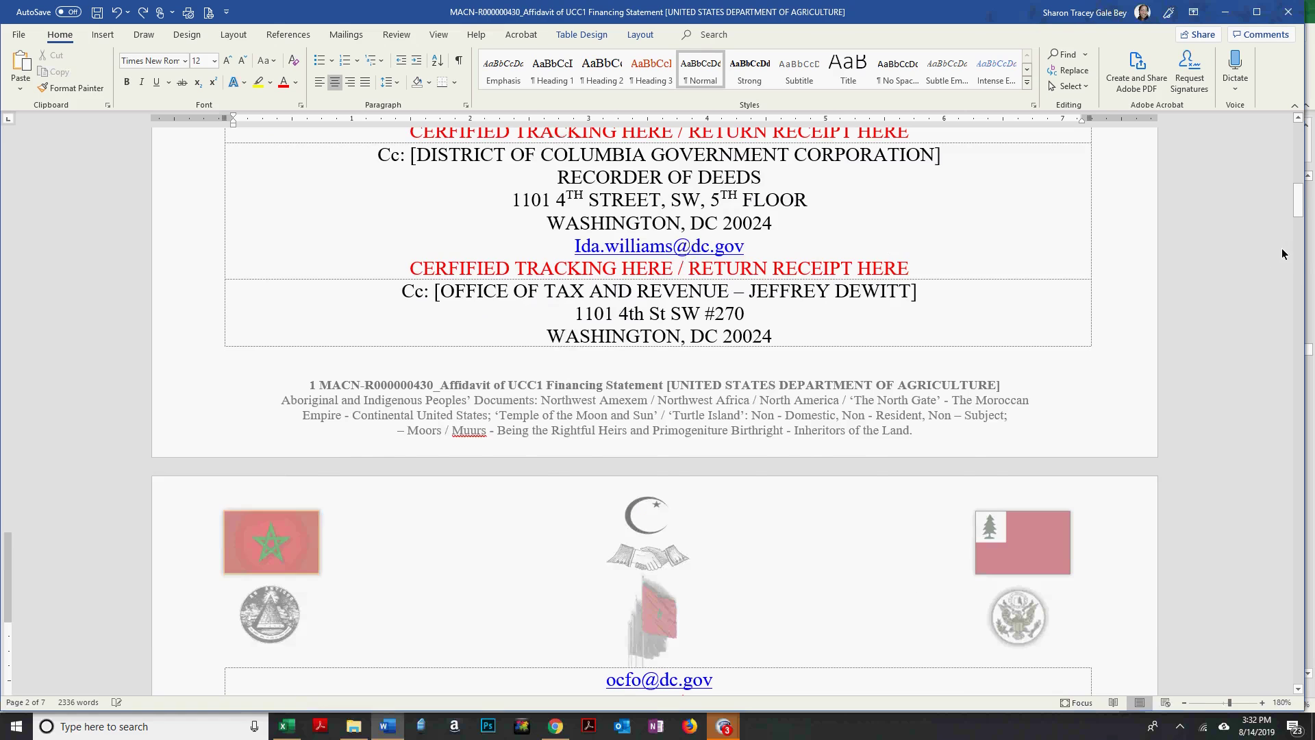
scroll(1284, 255, "up", 1)
scroll(545, 473, "up", 15)
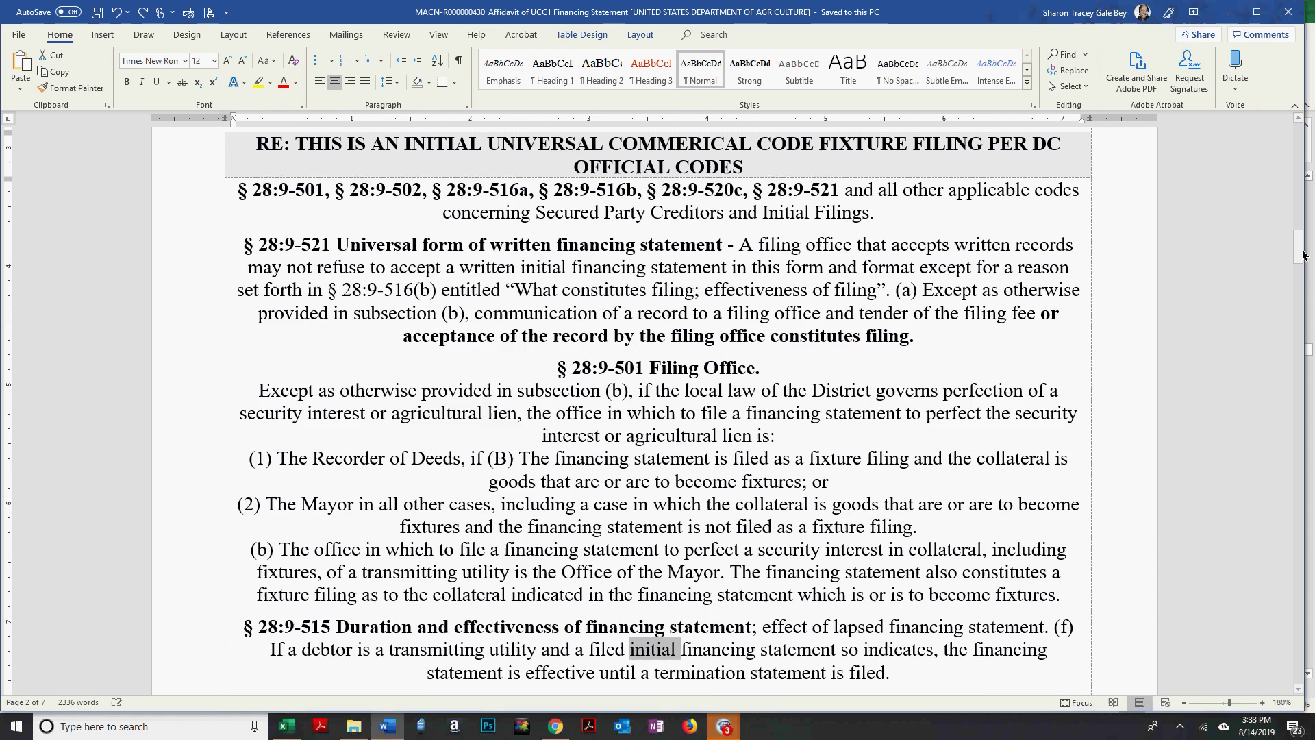
scroll(483, 459, "down", 5)
scroll(466, 463, "up", 3)
left_click_drag(457, 461, 664, 458)
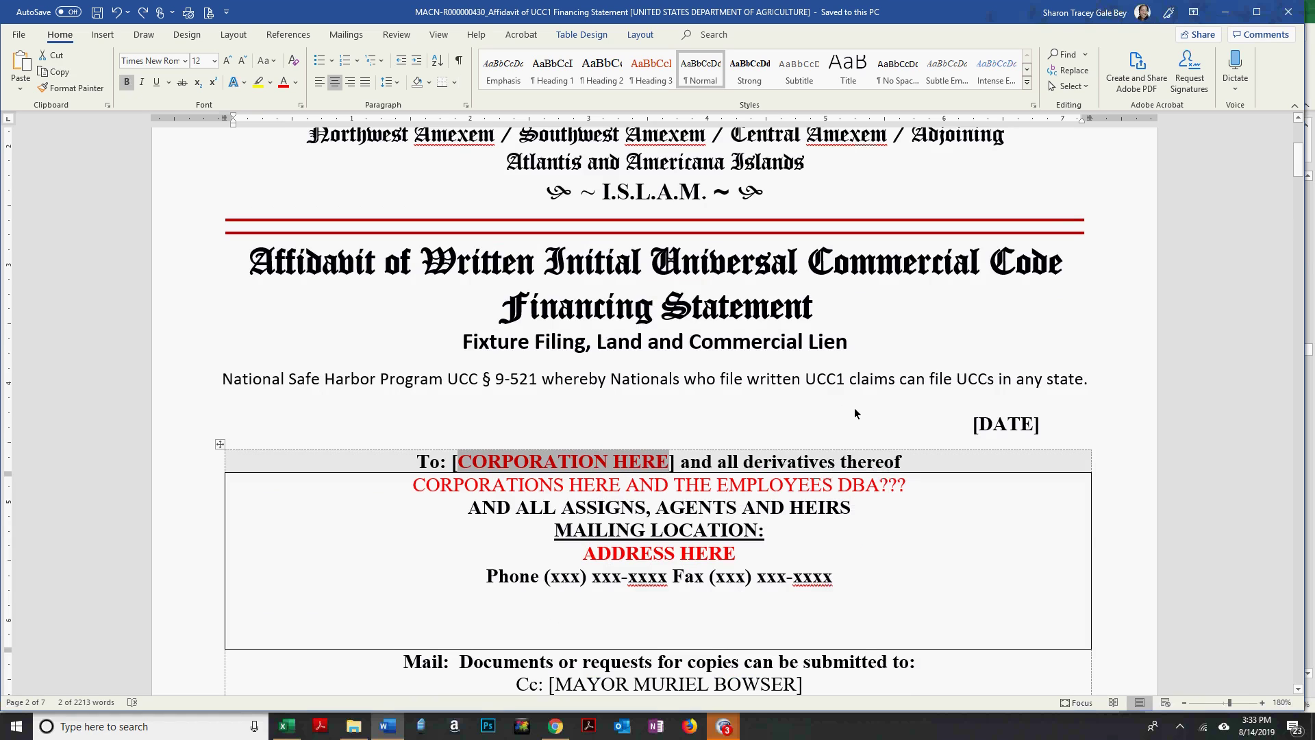
type("UNITED STATES DEPART")
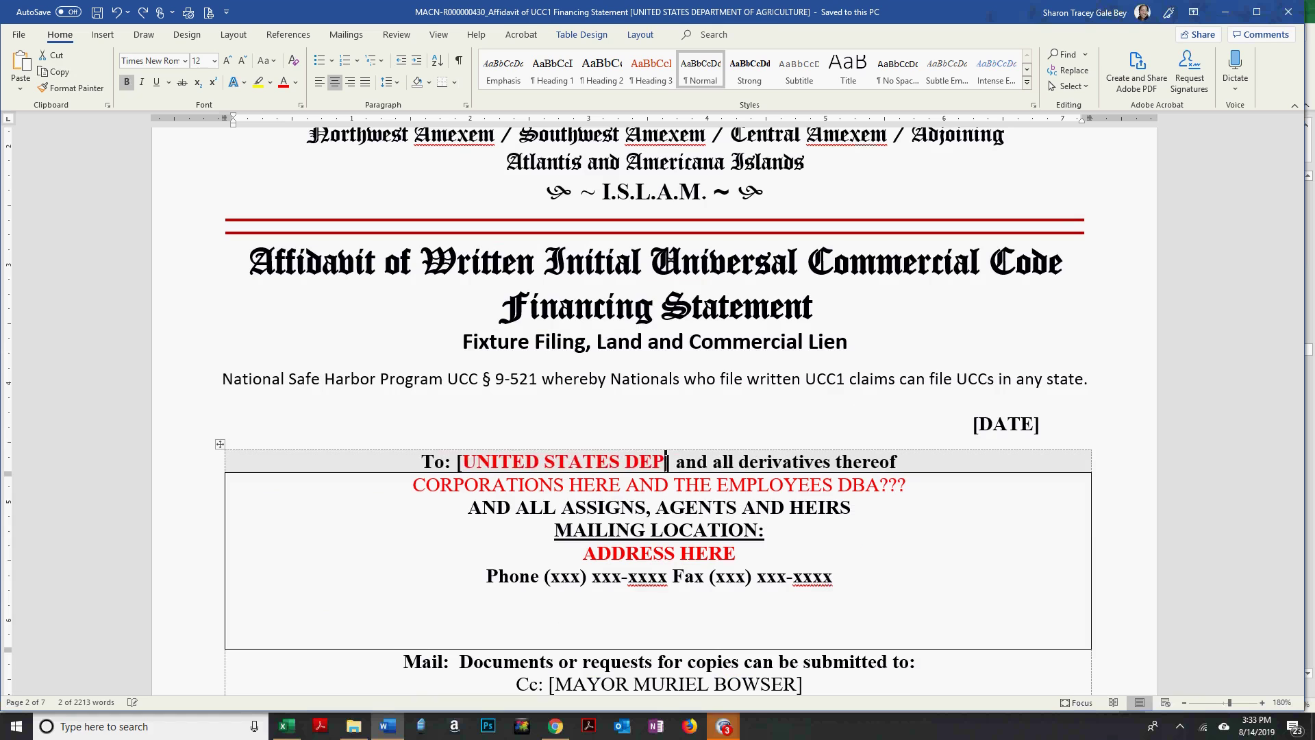
type("MENT OF GRI")
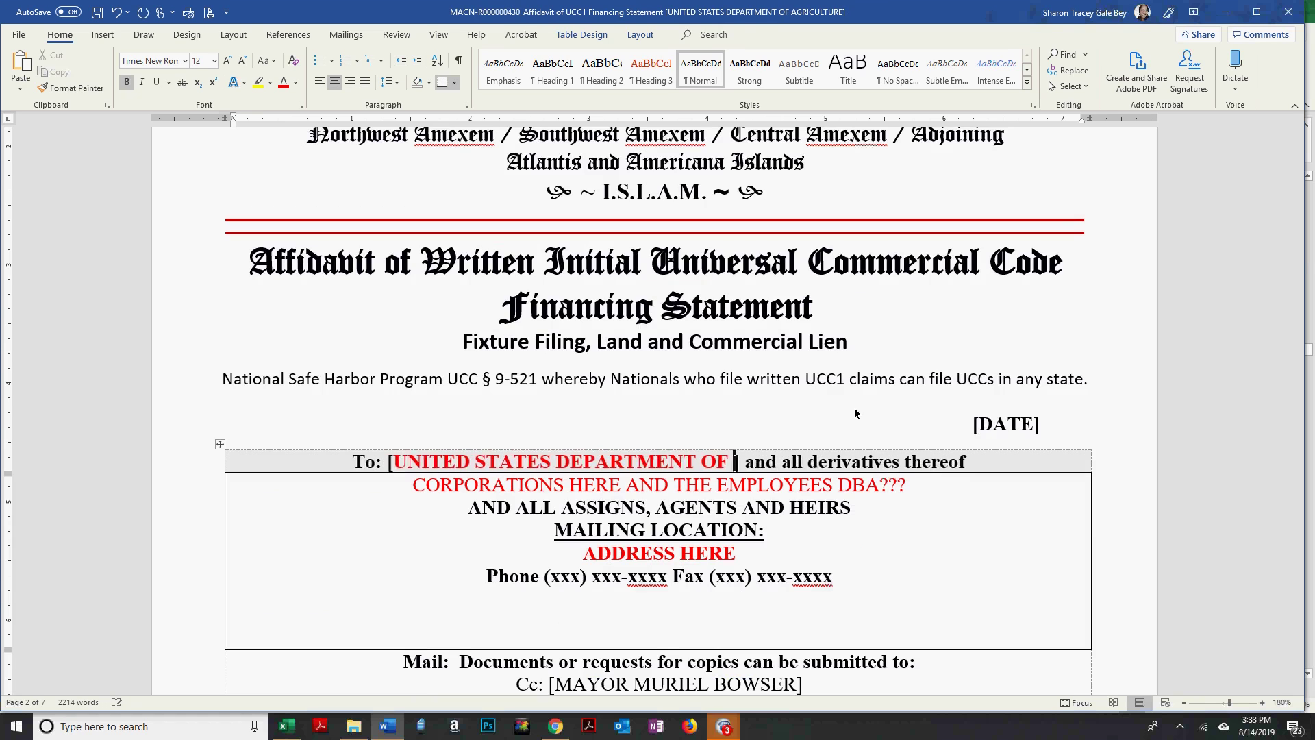
key("BackSpace")
key("BackSpace")
key("BackSpace")
type("AGRI")
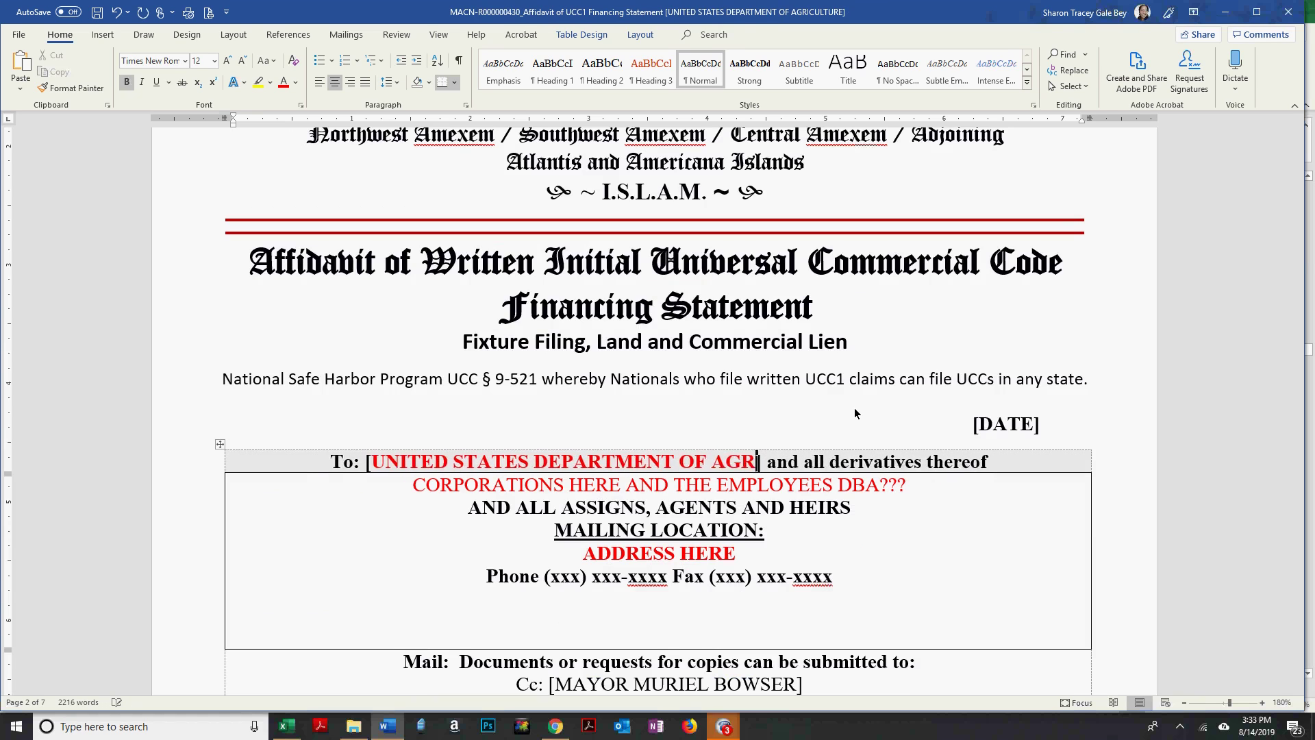
type("CULTURE")
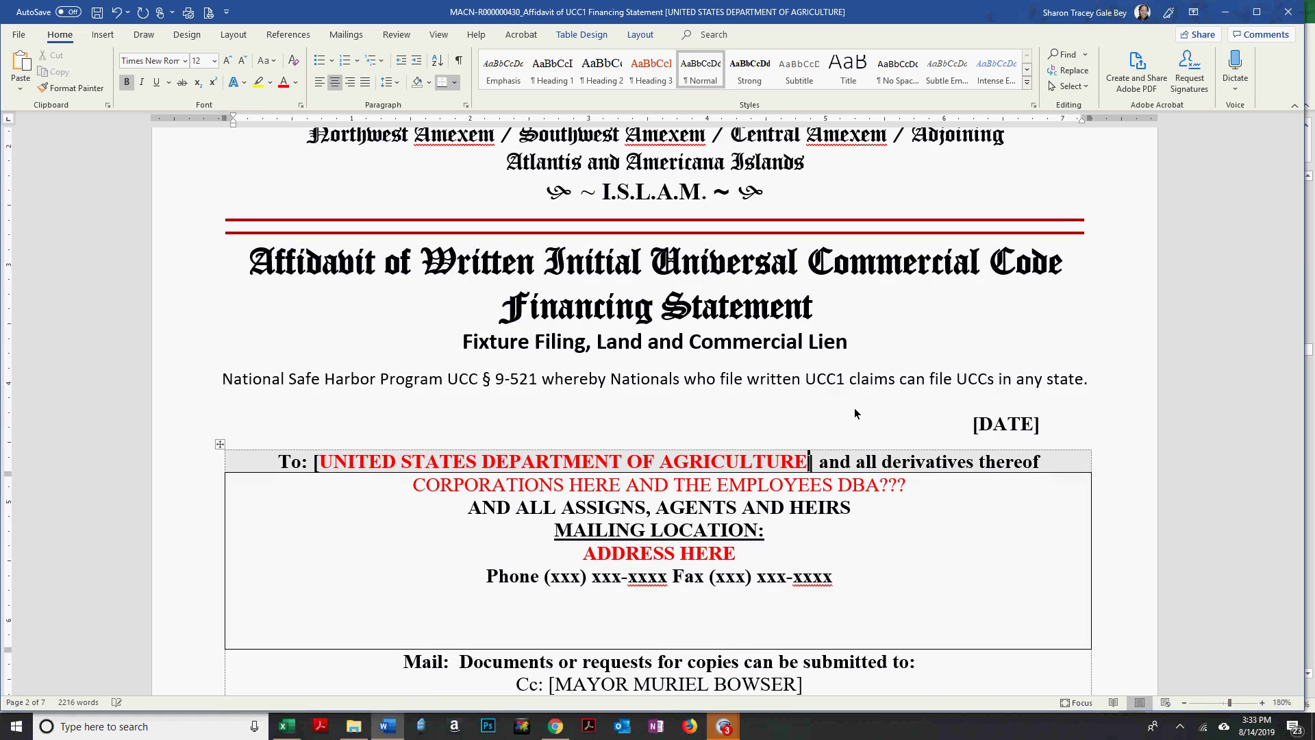
key("shift+Left")
key("shift+Left")
key("shift+Left")
key("shift+Left")
key("shift+Left")
key("shift+Left")
key("shift+Left")
key("shift+Left")
key("shift+Left")
key("shift+Left")
key("shift+Left")
key("shift+Left")
key("shift+Left")
key("shift+Left")
key("shift+Left")
key("shift+Left")
key("shift+Left")
key("shift+Left")
key("shift+Left")
key("shift+Left")
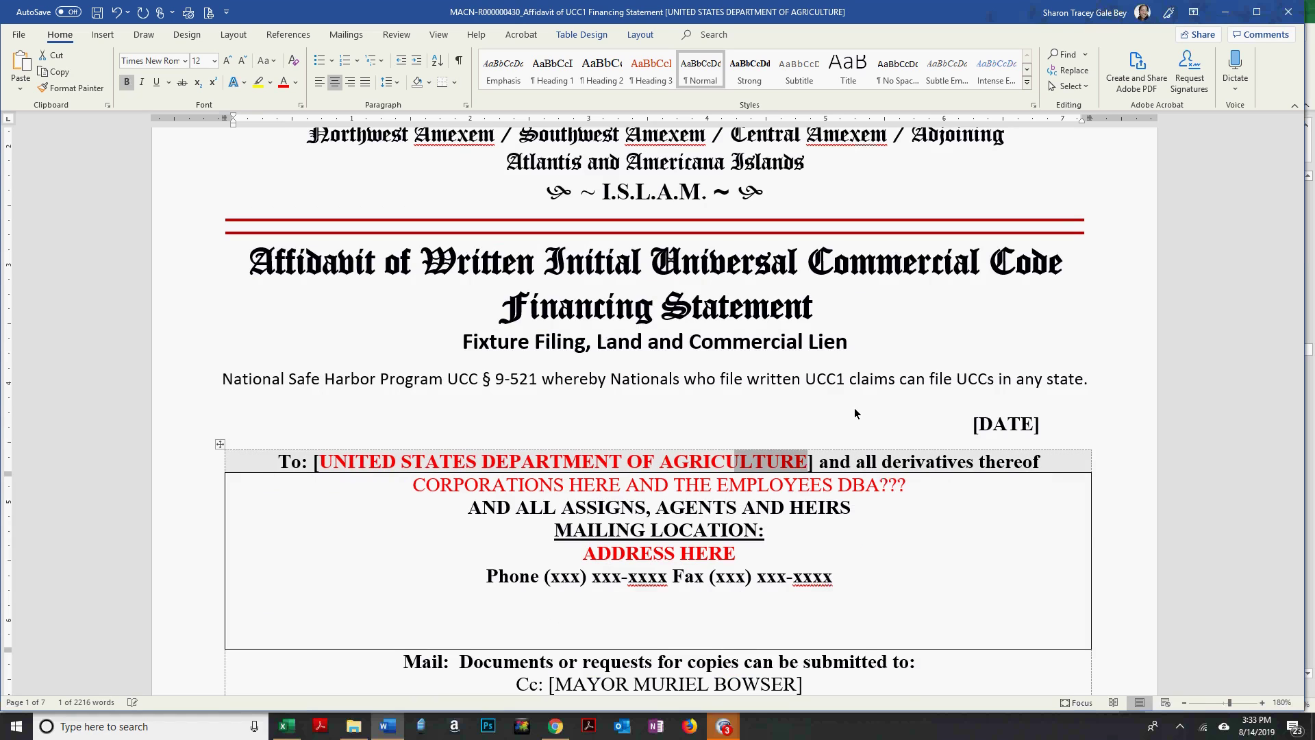
key("shift+Left")
key("shift+Left")
key("shift+Left")
key("shift+Left")
key("shift+Left")
key("shift+Left")
key("shift+Left")
key("shift+Left")
key("shift+Left")
key("shift+Left")
key("shift+Left")
key("shift+Left")
key("shift+Left")
key("shift+Left")
key("shift+Left")
key("shift+Left")
key("shift+Left")
key("shift+Left")
key("ctrl+c")
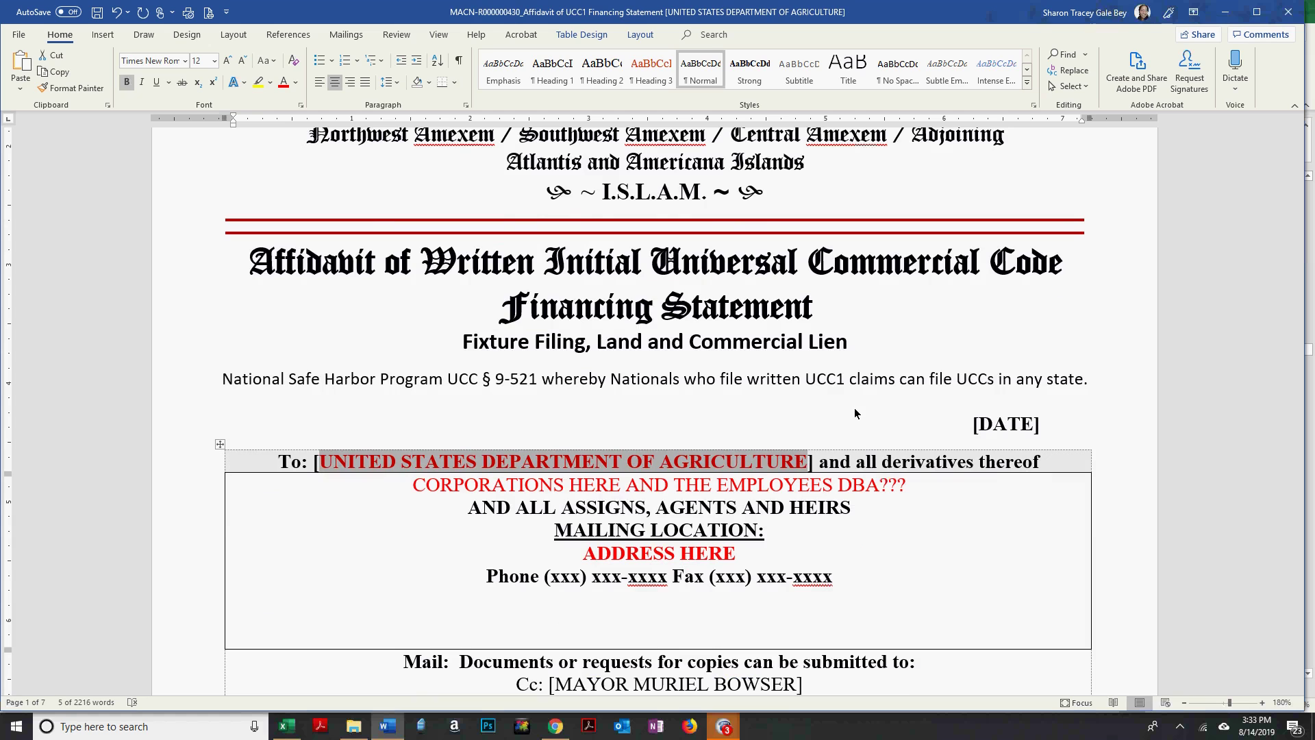
scroll(342, 92, "up", 2)
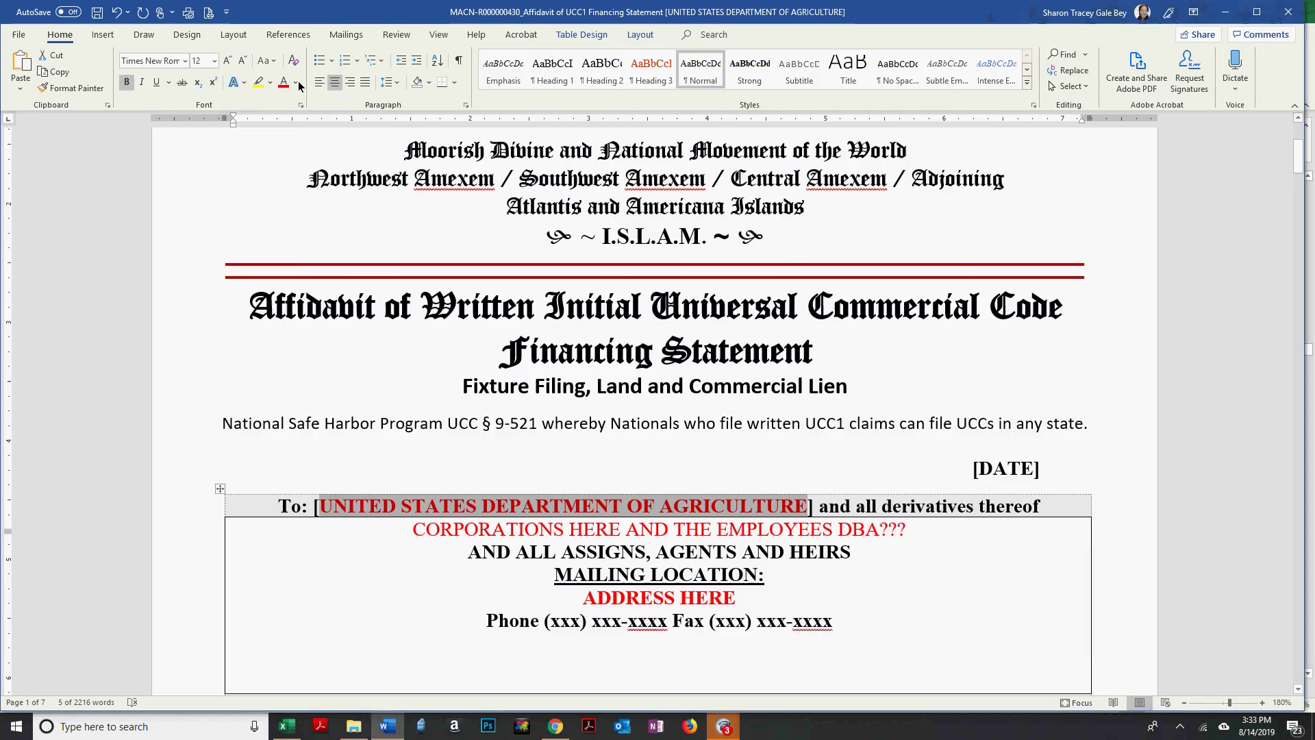
left_click(295, 82)
left_click(296, 108)
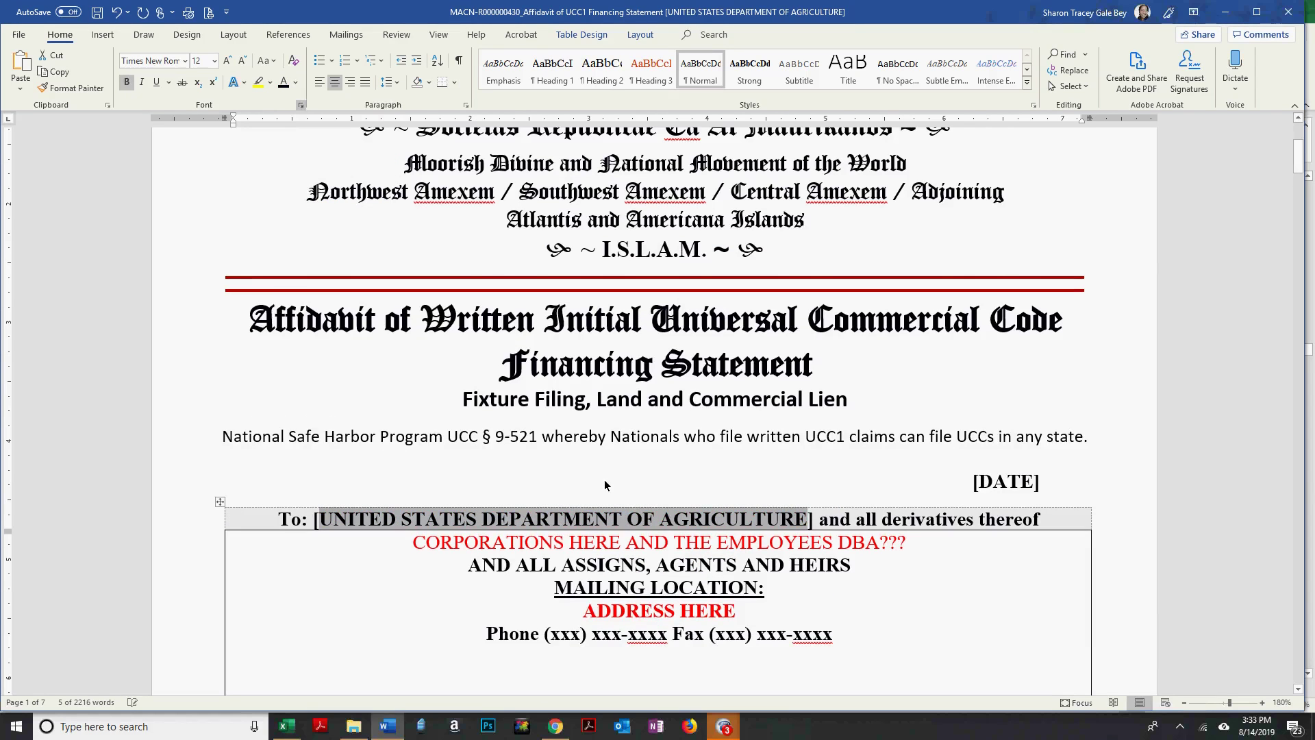
Replace the red CORPORATIONS line with the agency name as plain text, in brackets.
left_click_drag(421, 548, 914, 546)
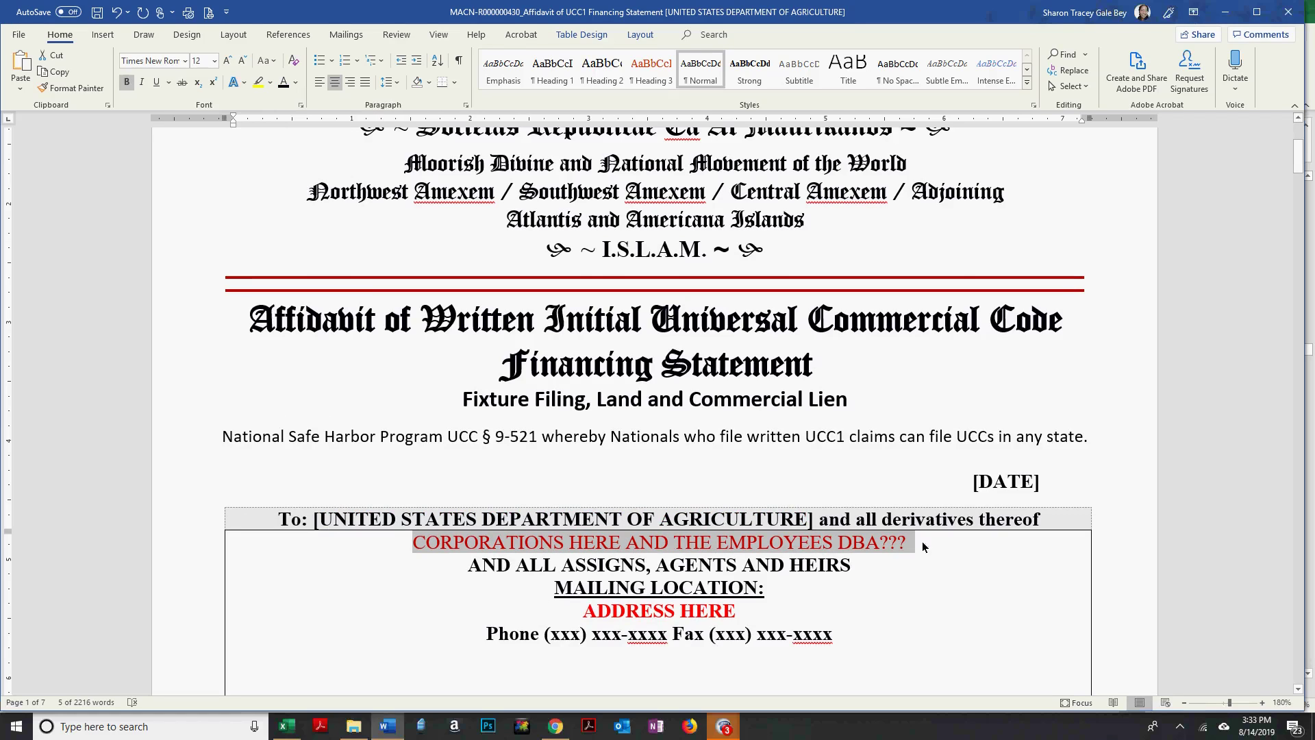
left_click(32, 89)
left_click(82, 126)
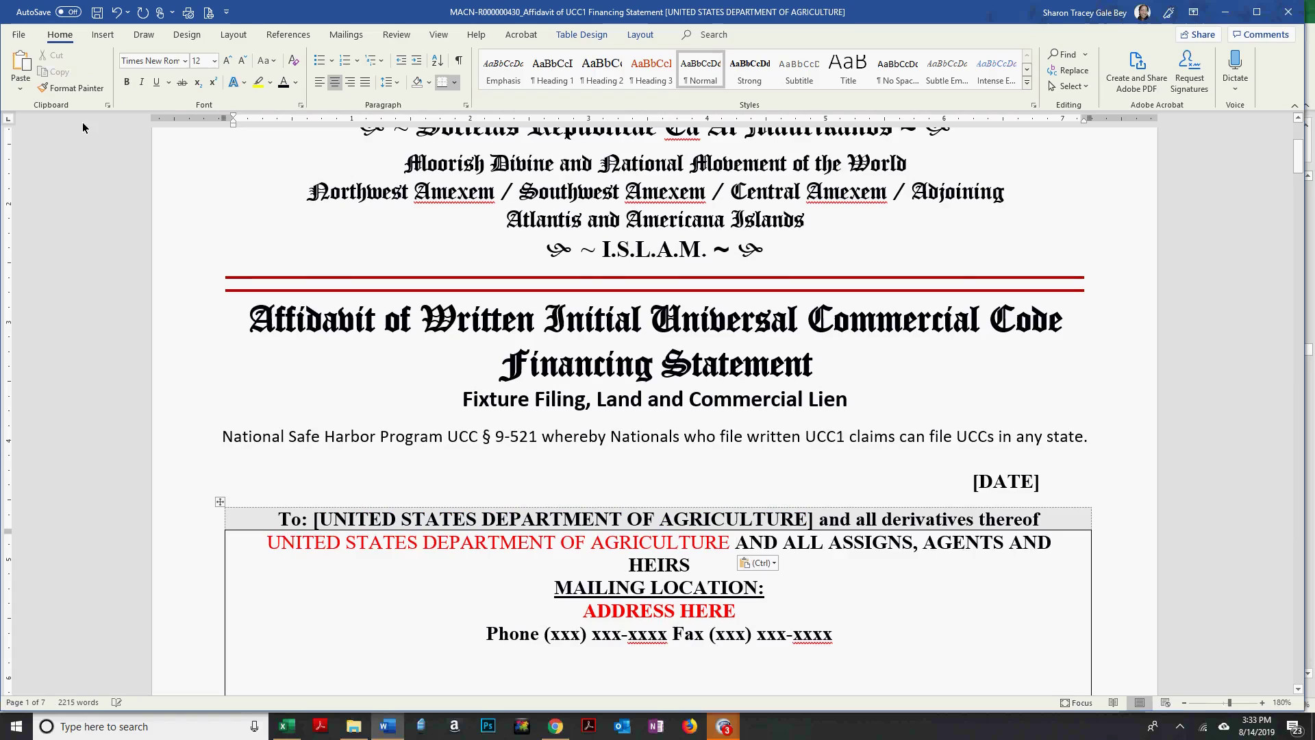
key("Return")
key("Home")
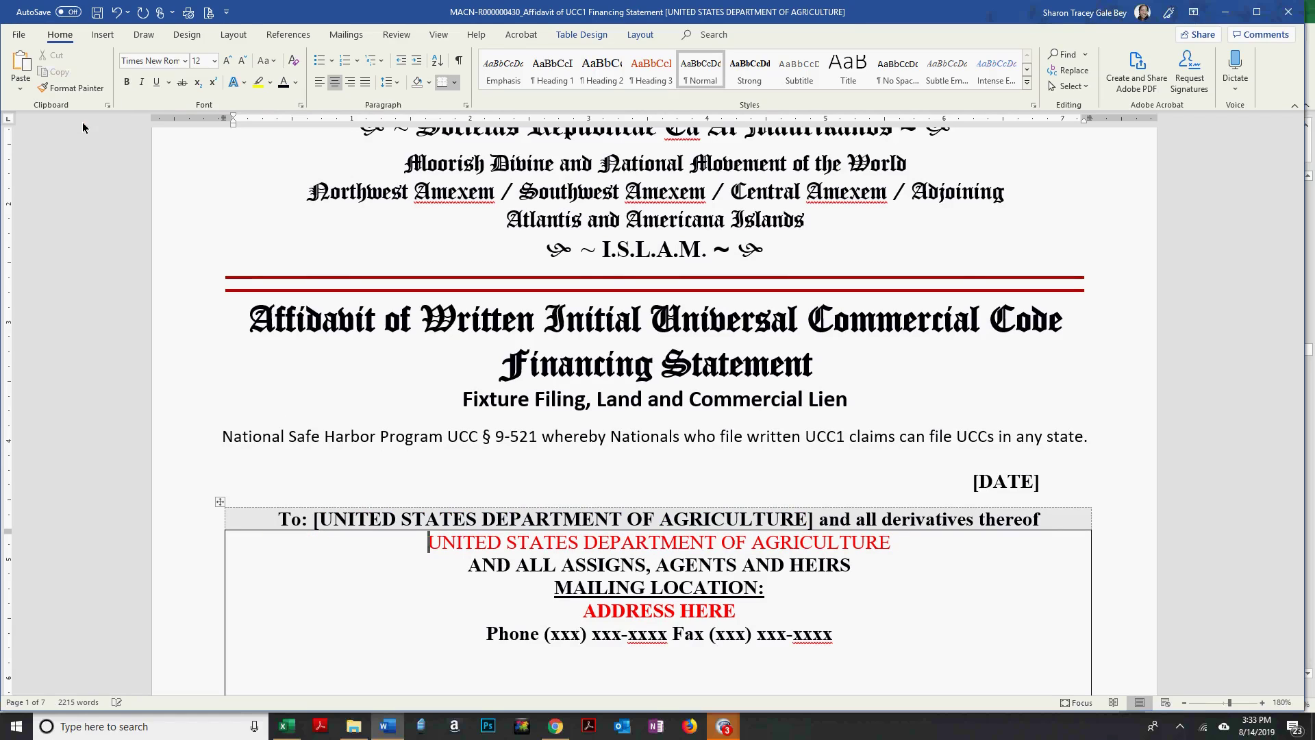
type("[")
key("End")
type("]")
key("Left")
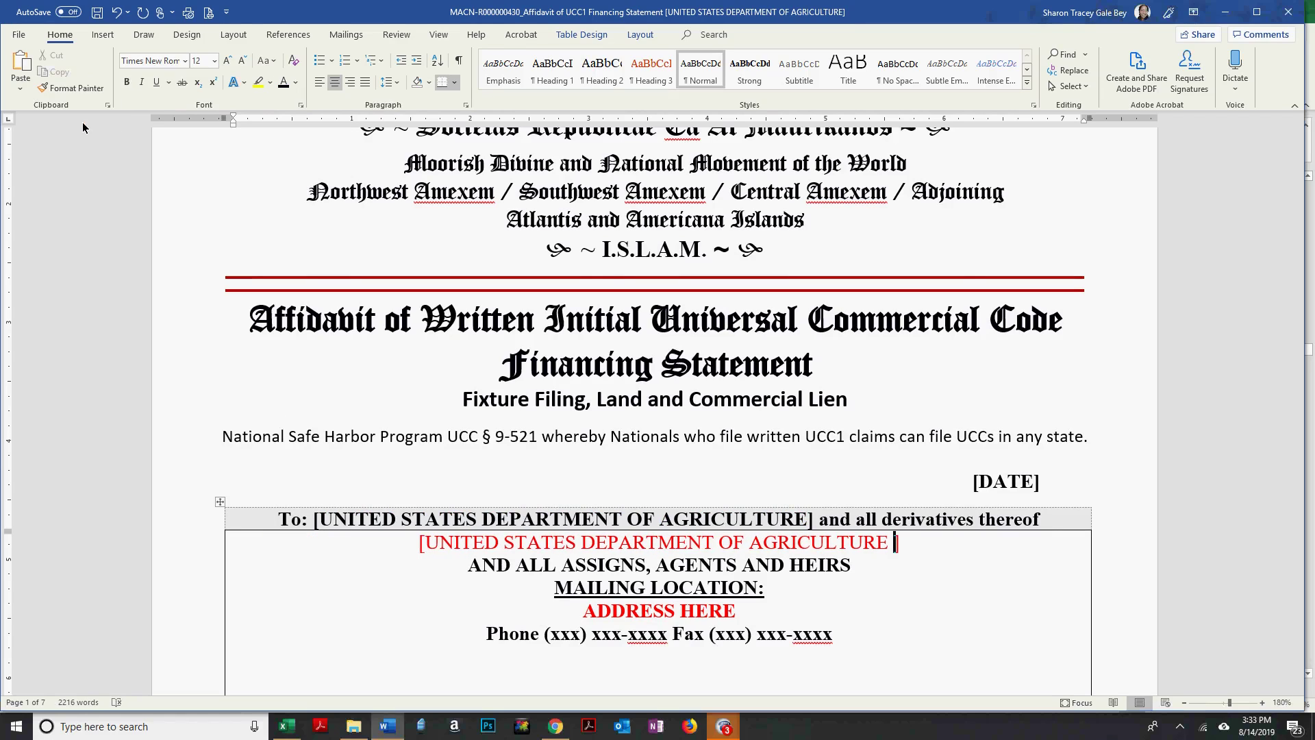
key("BackSpace")
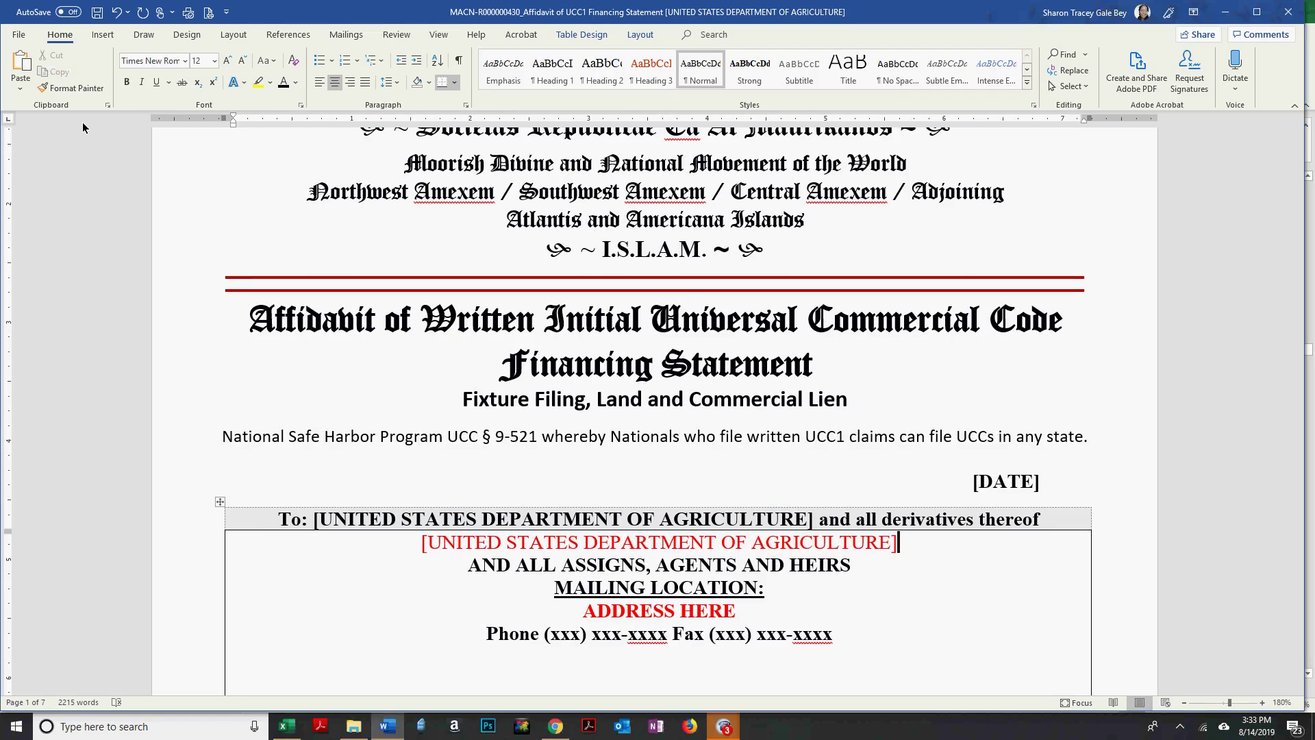
Turn the bracketed agency line black.
key("Home")
key("shift+Down")
left_click(283, 83)
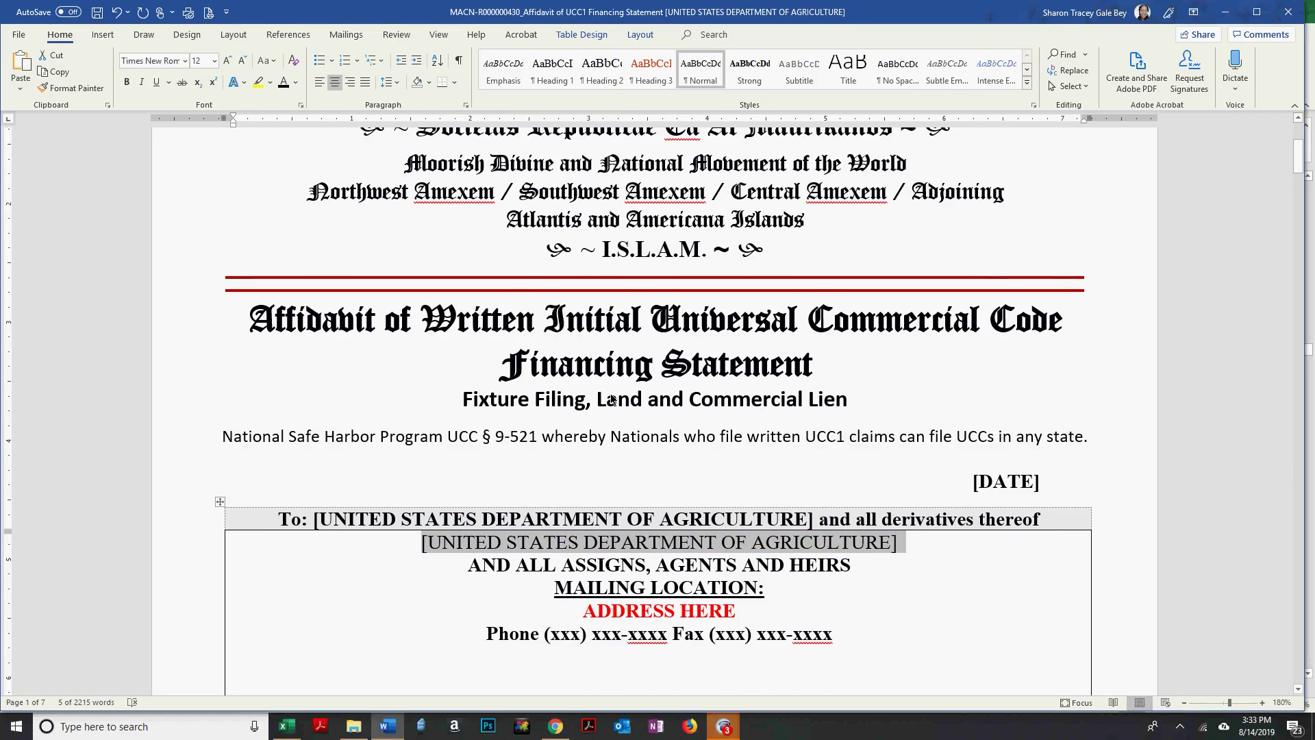
scroll(638, 421, "down", 2)
left_click(606, 442)
triple_click(600, 444)
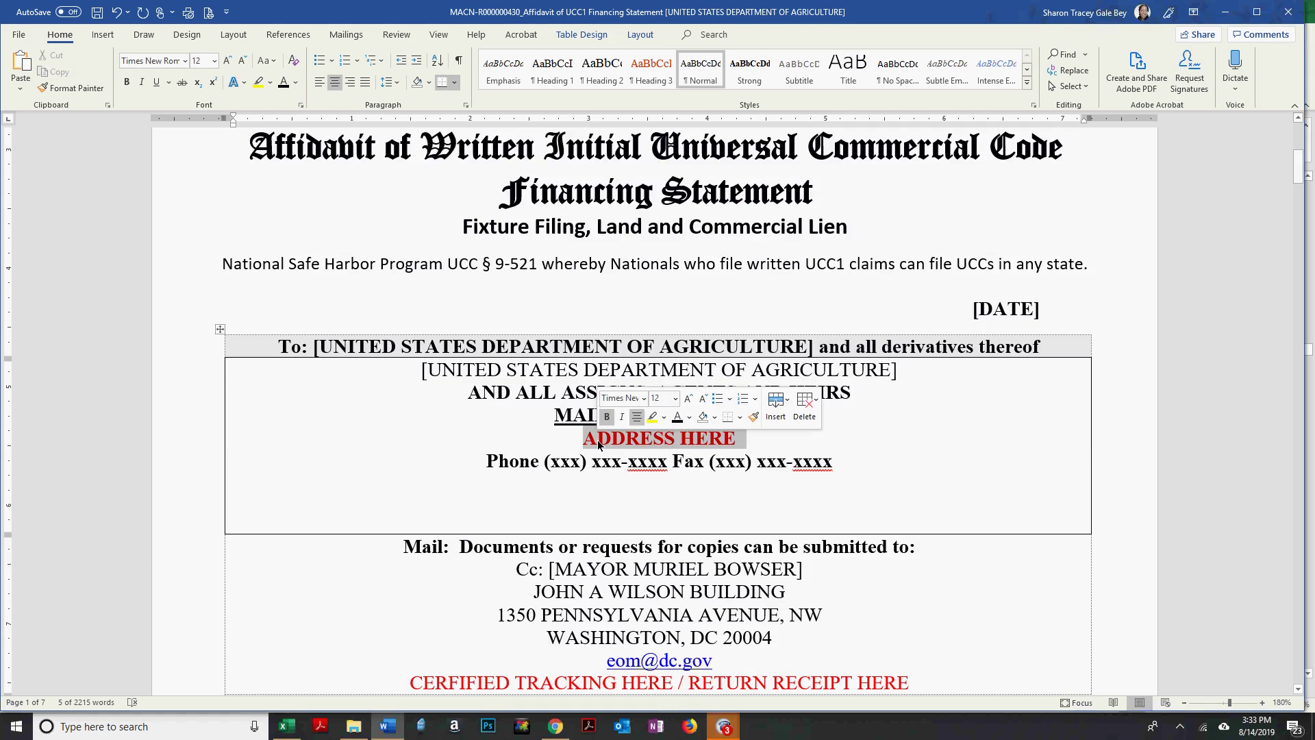
Type the street address 1400 INDEPENDENCE AVENUE SW, from the Dun & Bradstreet listing.
key("alt+Tab")
left_click(860, 288)
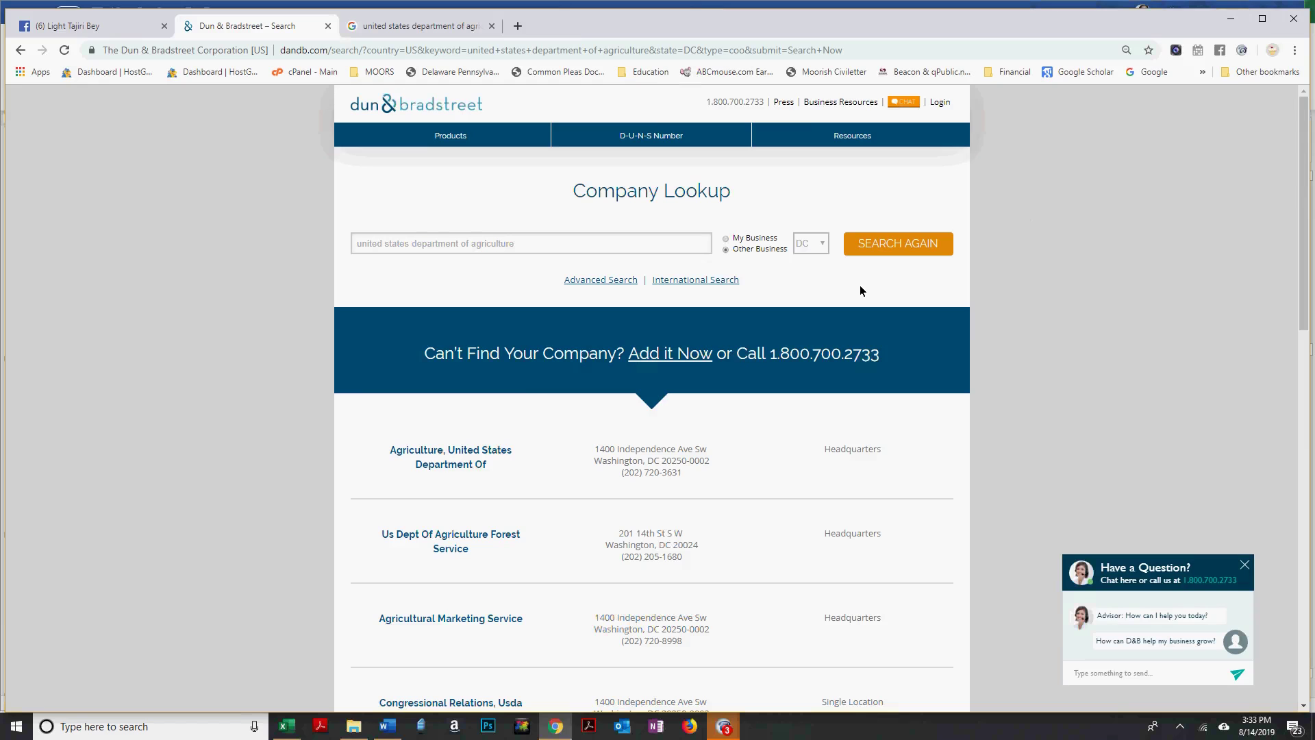
key("alt+Tab")
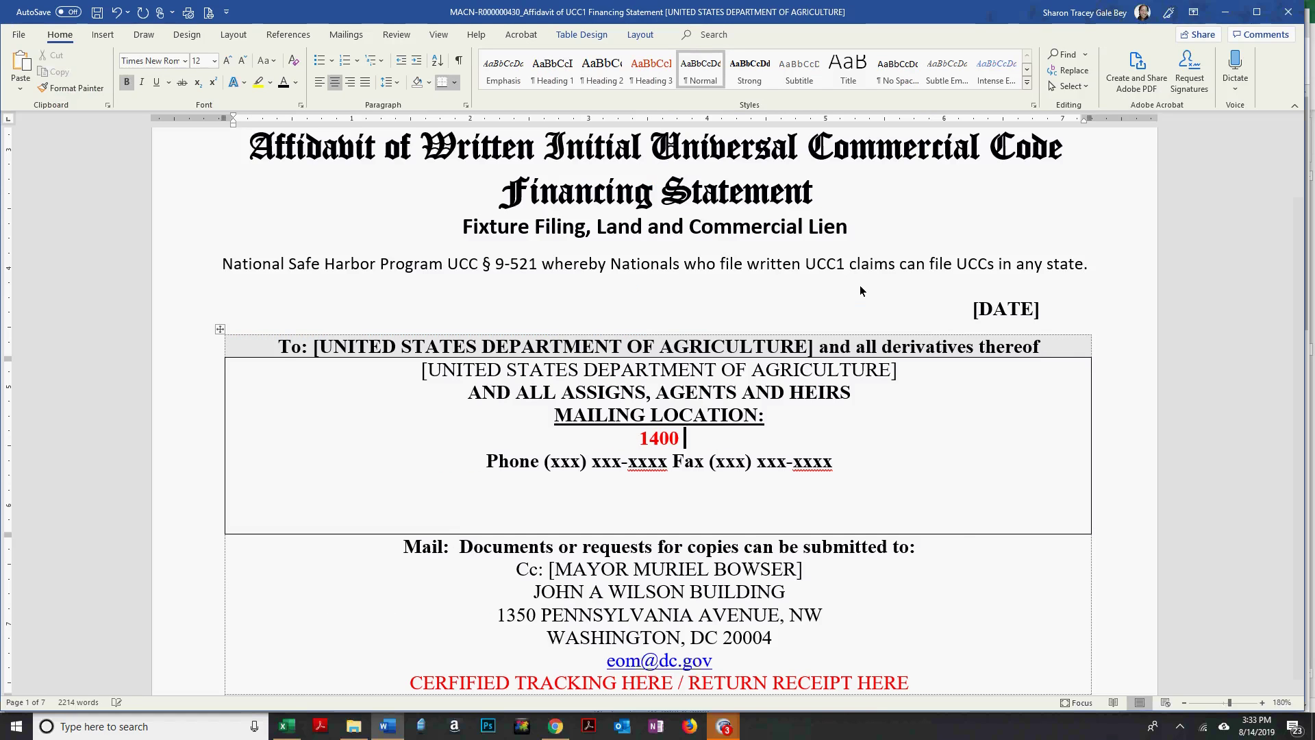
key("alt+Tab")
key("alt+Tab")
type("NCE AVENIE")
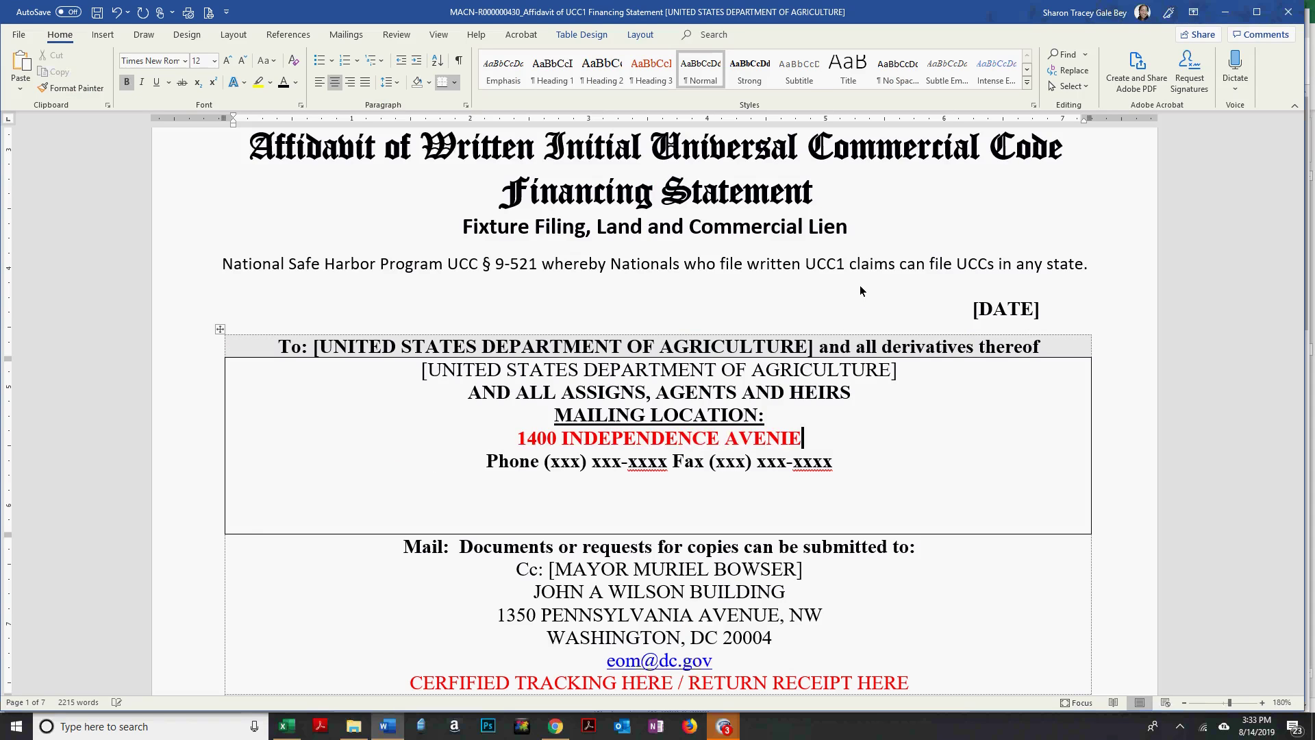
key("BackSpace")
key("BackSpace")
type("Y")
key("BackSpace")
type("UE")
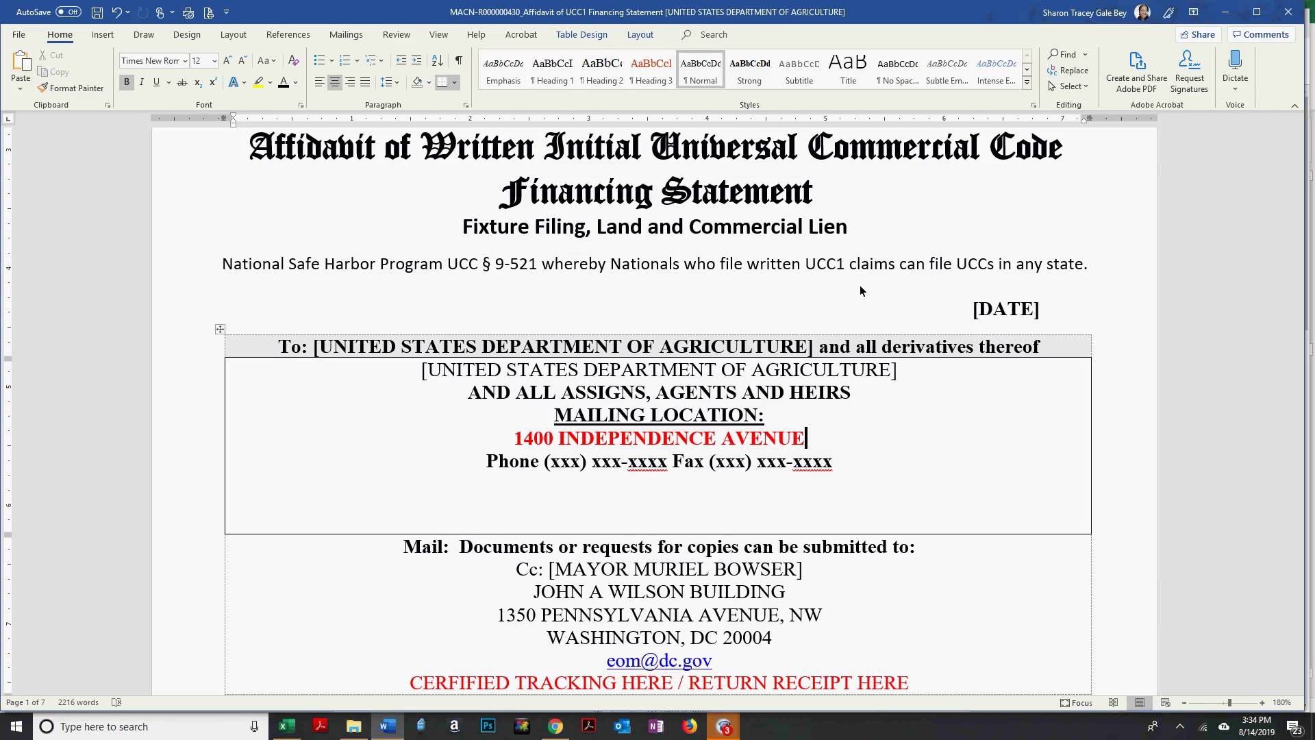
key("alt+Tab")
key("alt+Tab")
type("SW,")
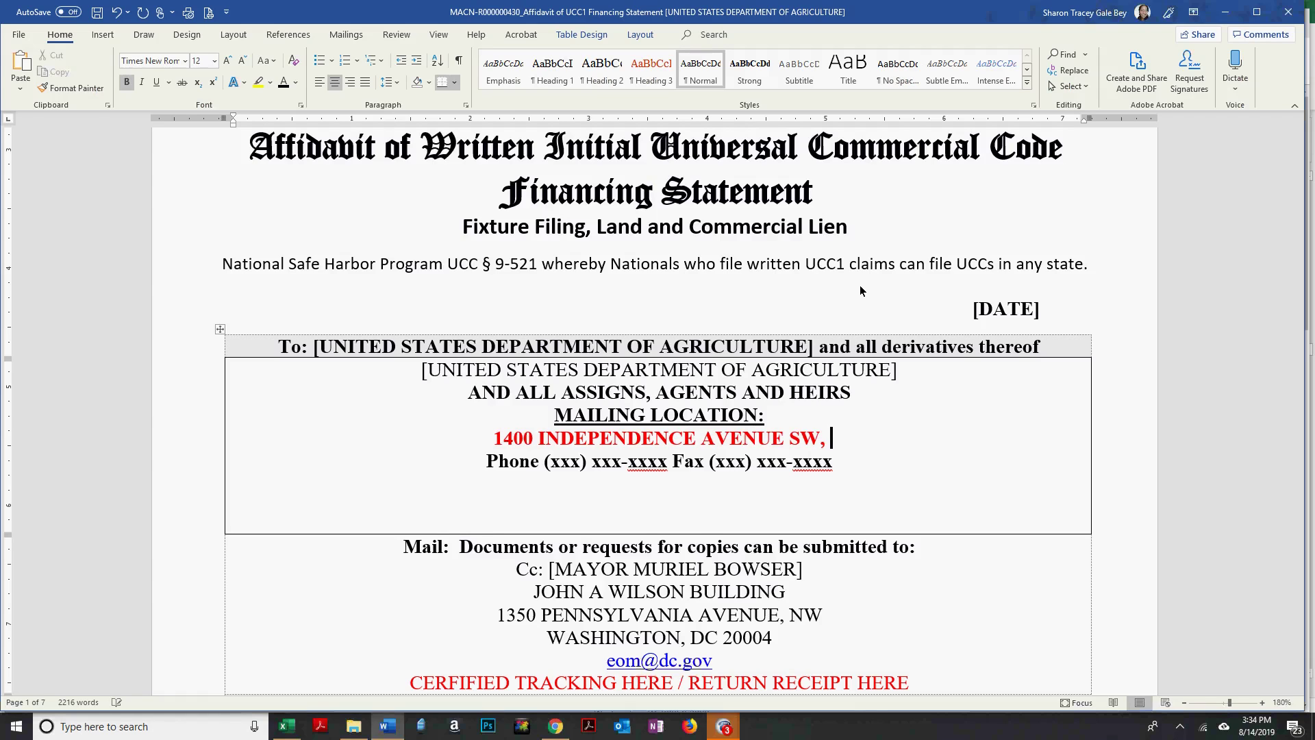
Continue the address with WASHINGTON DISTRICT OF COLUMBIA and the ZIP beginning 20250-.
key("alt+Tab")
key("alt+Tab")
type("WASHINGTON DISTRICT OF C")
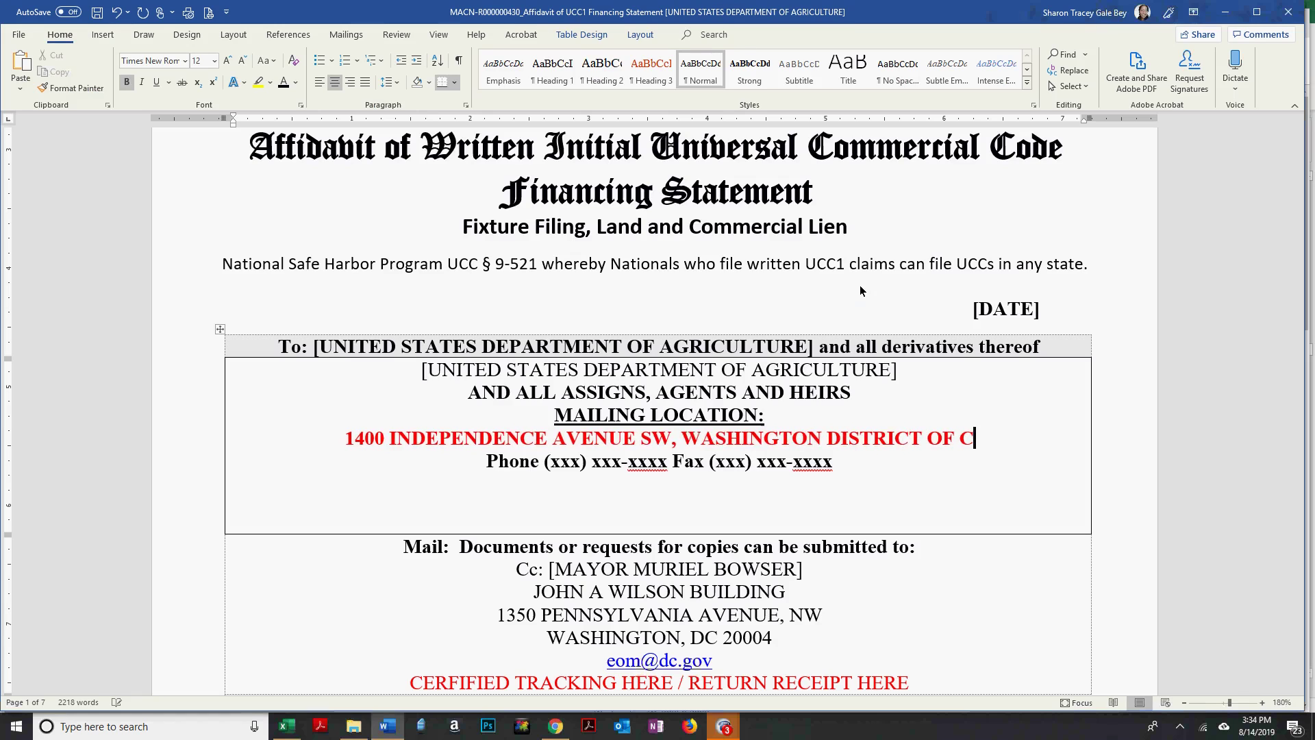
type("OLUMBIA")
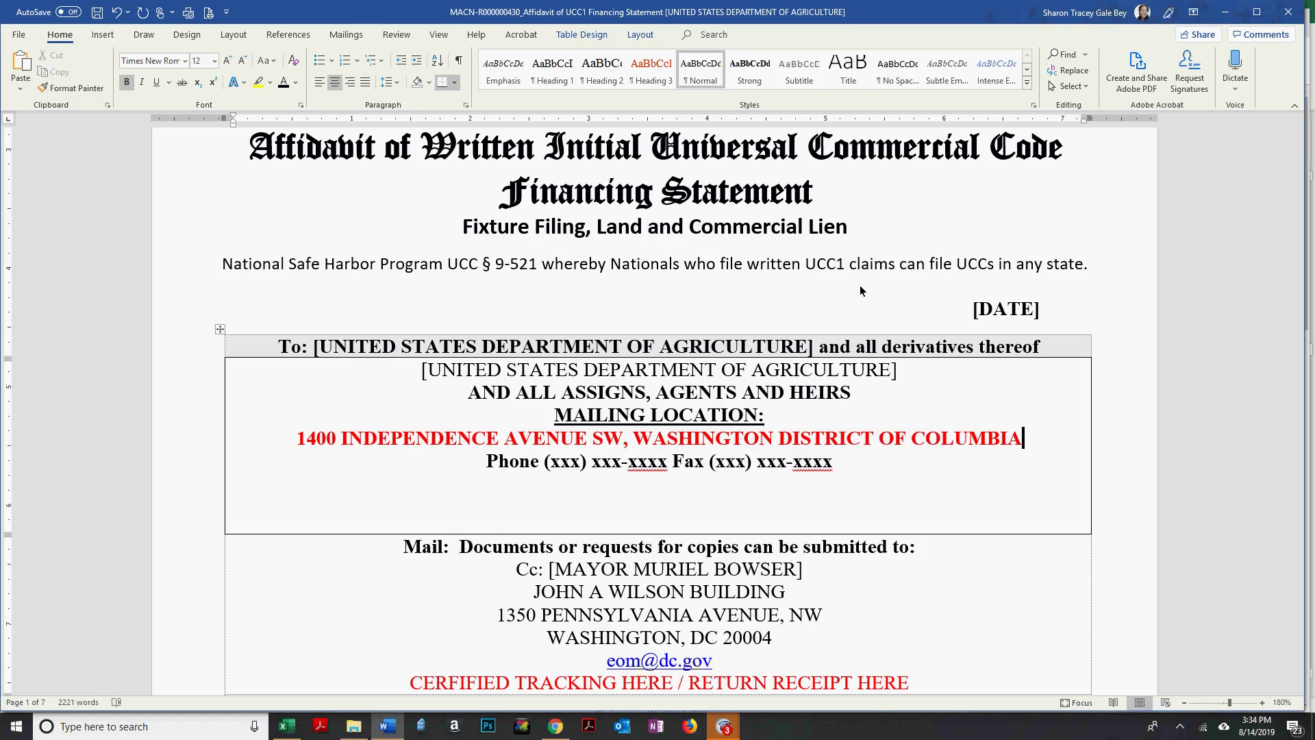
key("alt+Tab")
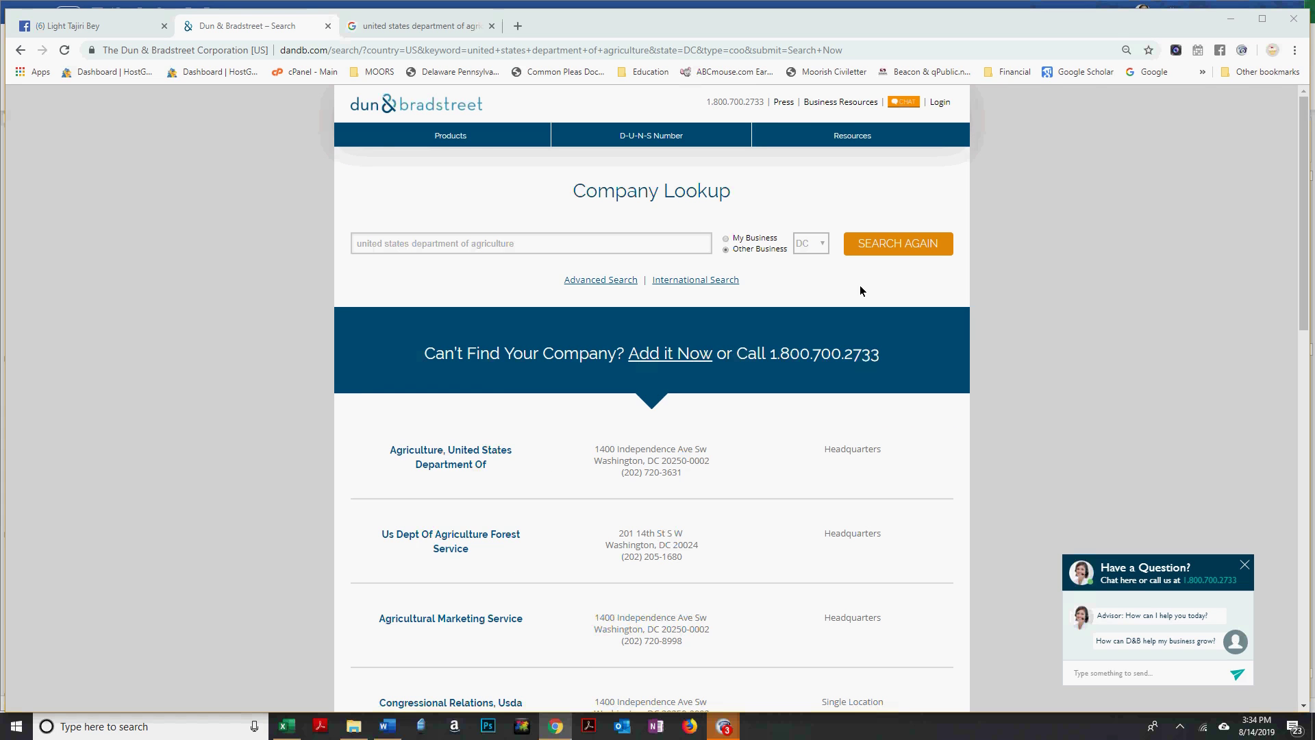
key("alt+Tab")
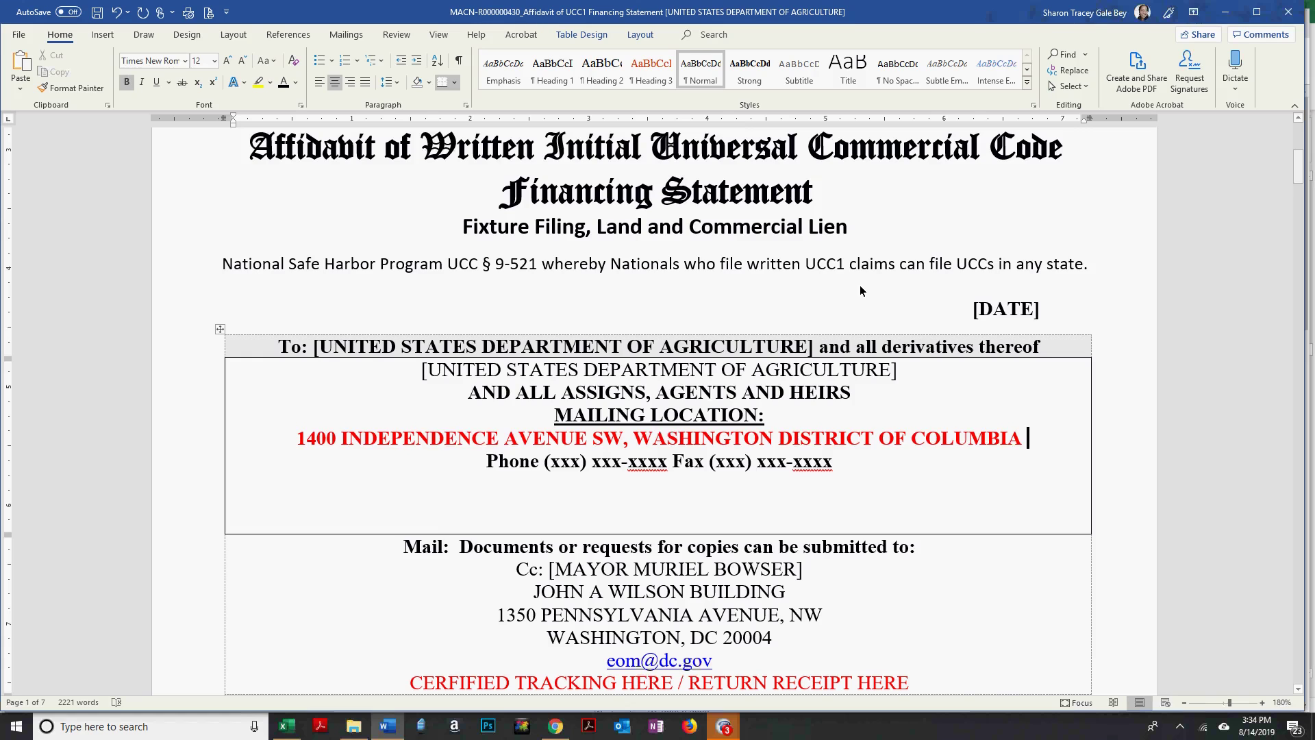
type("20250-")
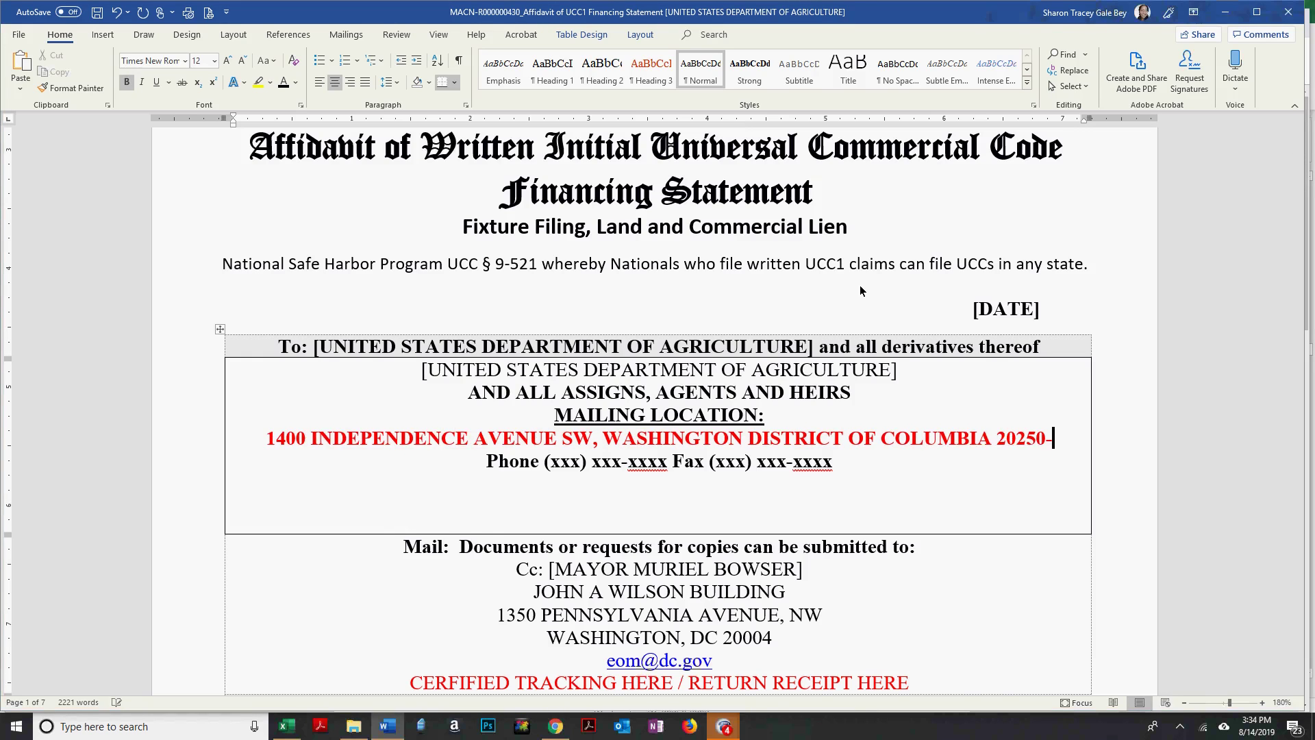
Replace the placeholder phone text with the start of the USDA number, (202) 72.
key("alt+Tab")
key("alt+Tab")
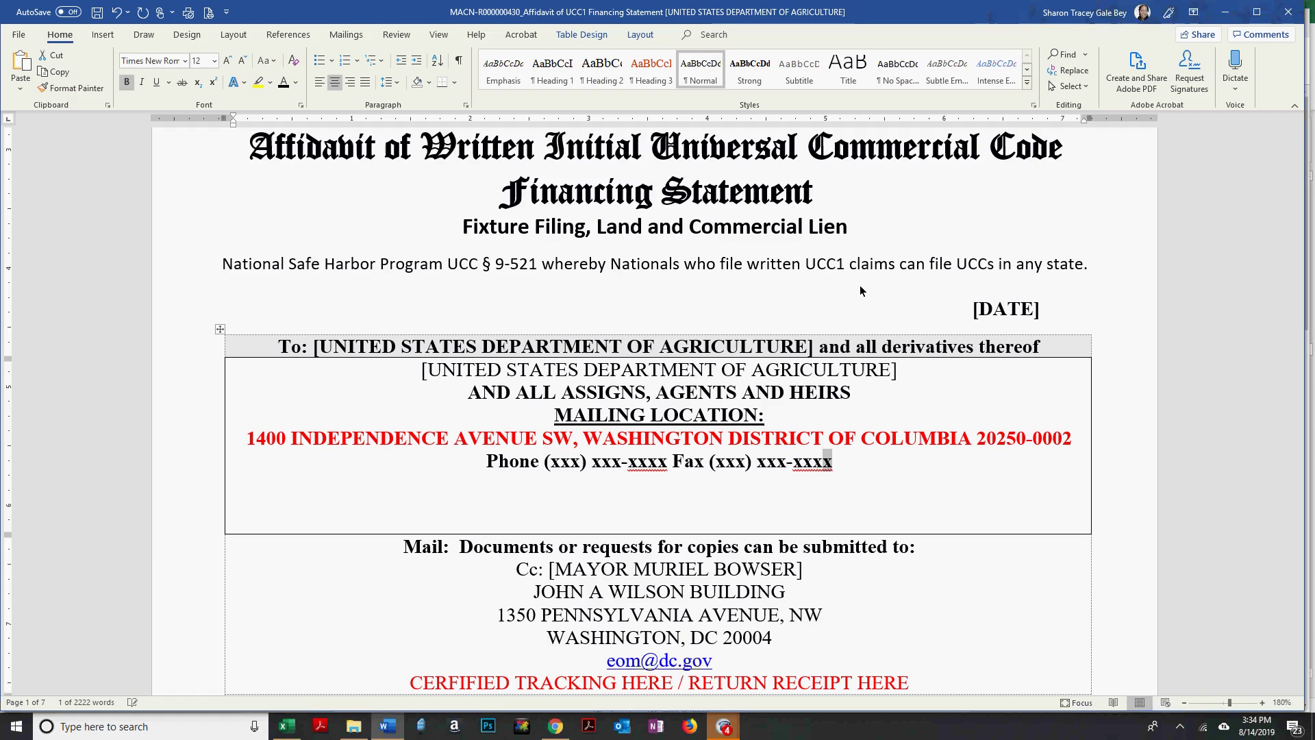
key("ctrl+shift+Left")
key("ctrl+shift+Left")
key("ctrl+shift+Left")
key("ctrl+shift+Left")
key("ctrl+shift+Left")
key("ctrl+shift+Left")
key("ctrl+shift+Left")
key("ctrl+shift+Left")
key("ctrl+shift+Left")
key("ctrl+shift+Left")
key("ctrl+shift+Left")
key("ctrl+shift+Left")
key("ctrl+shift+Left")
key("shift+Right")
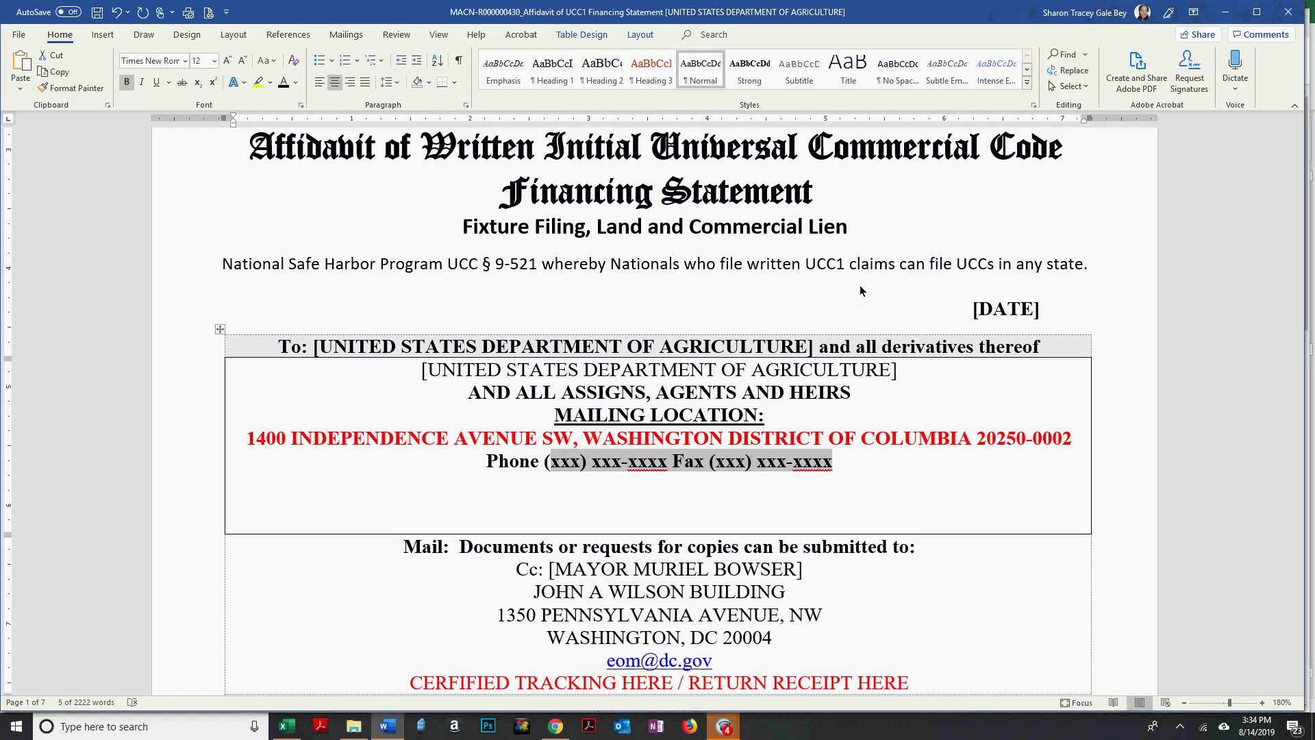
type("202) 72")
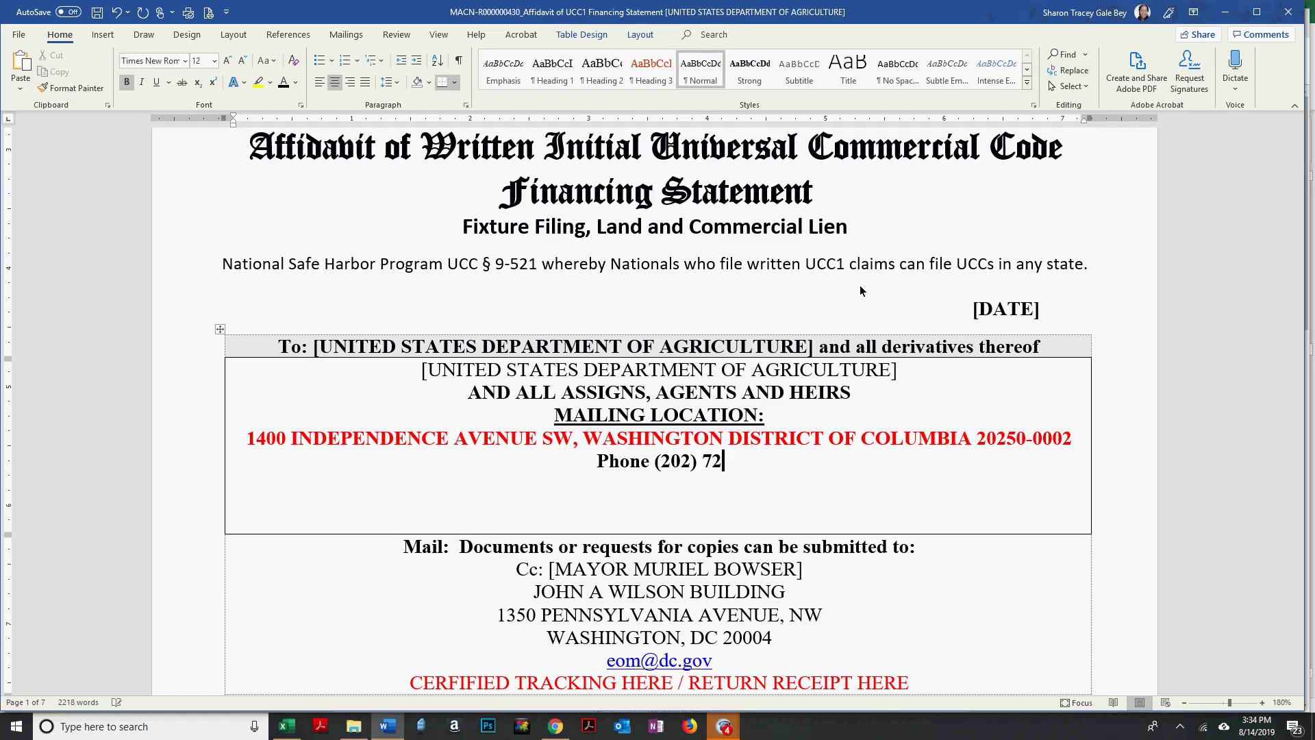
key("alt+Tab")
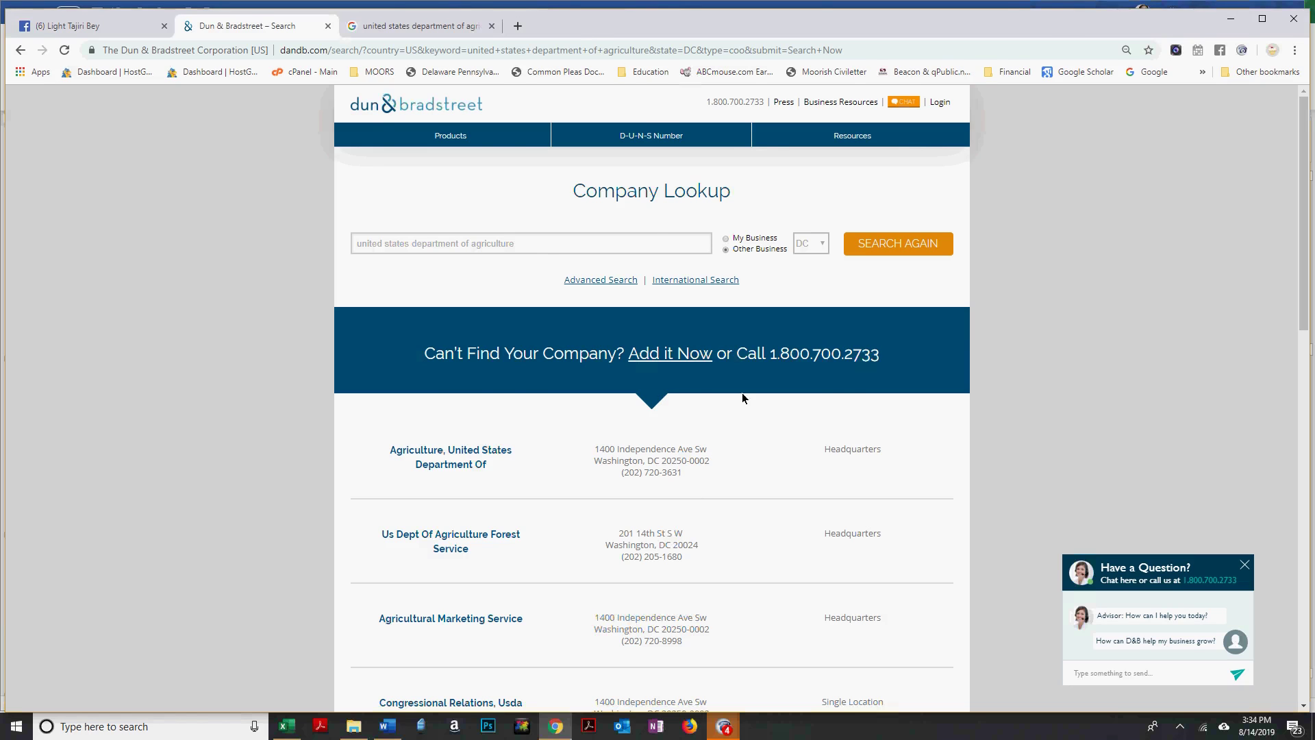
key("alt+Tab")
Add a blank line after the agency name and turn the red address and phone lines black.
left_click(927, 370)
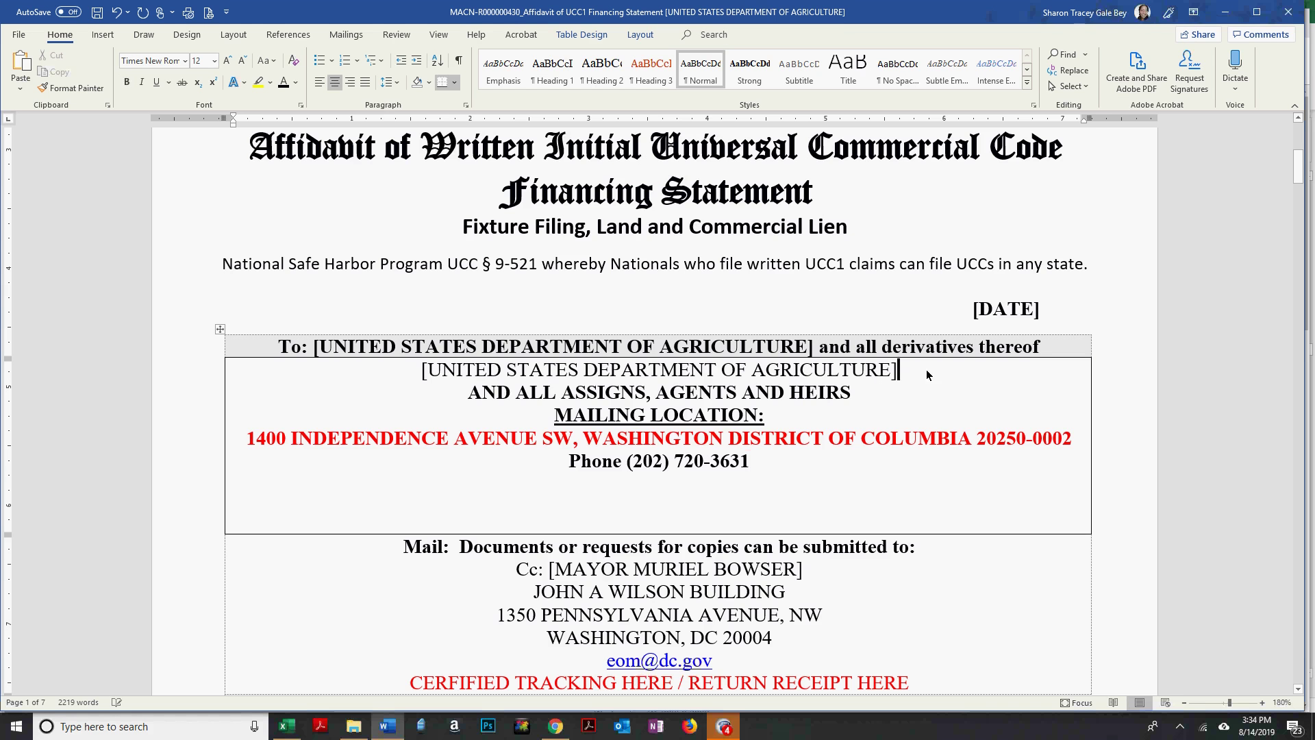
key("Return")
left_click_drag(248, 460, 881, 499)
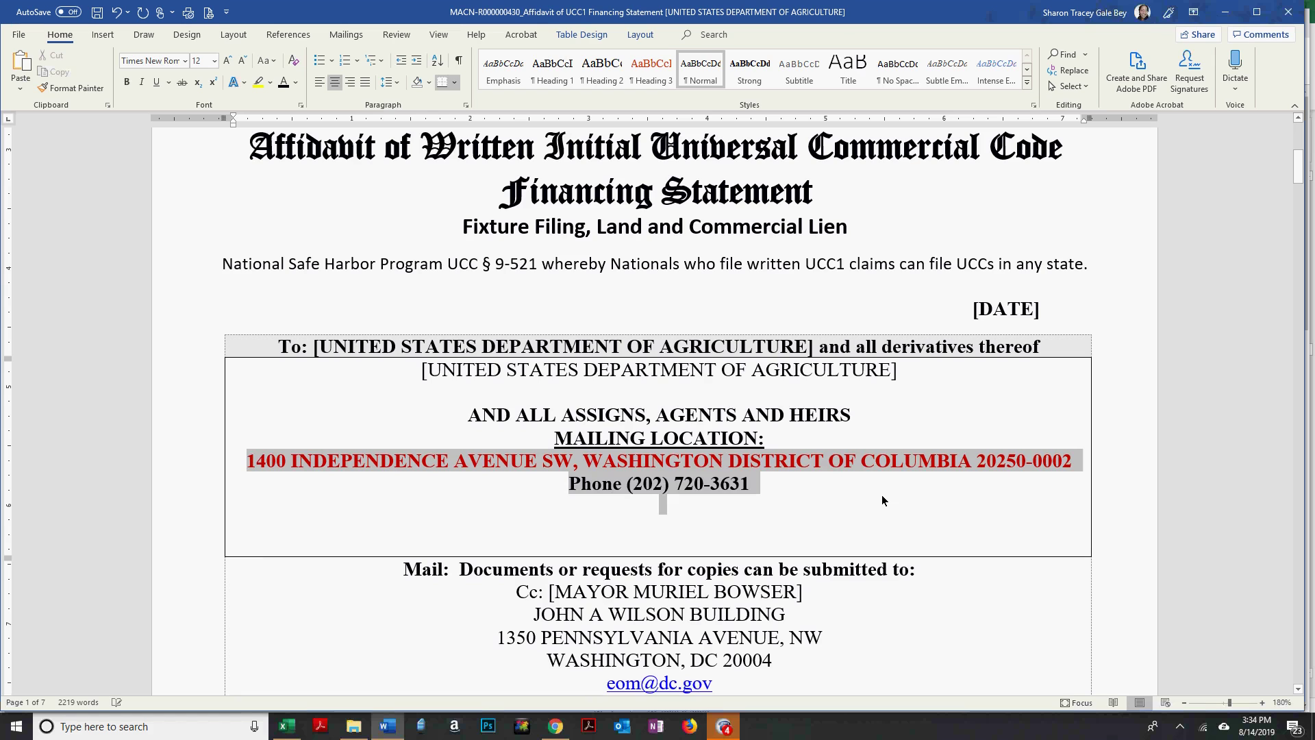
left_click(283, 82)
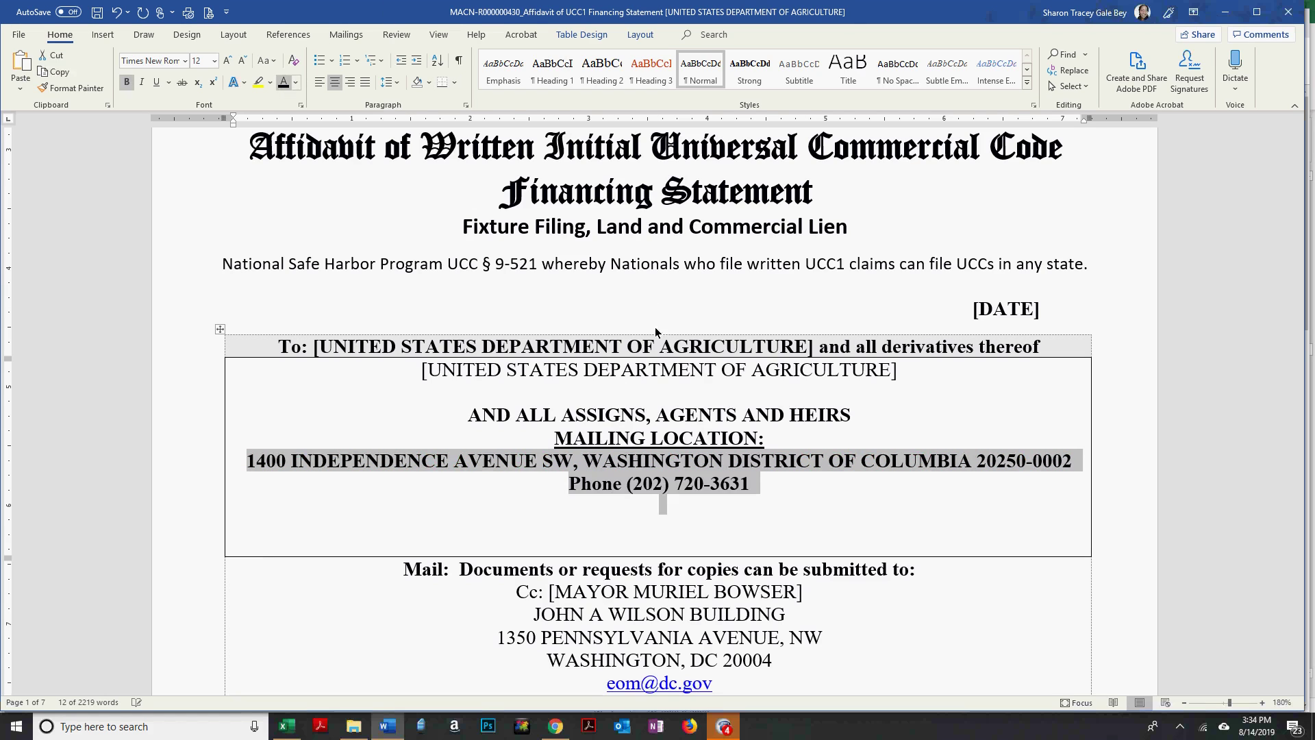
left_click(634, 404)
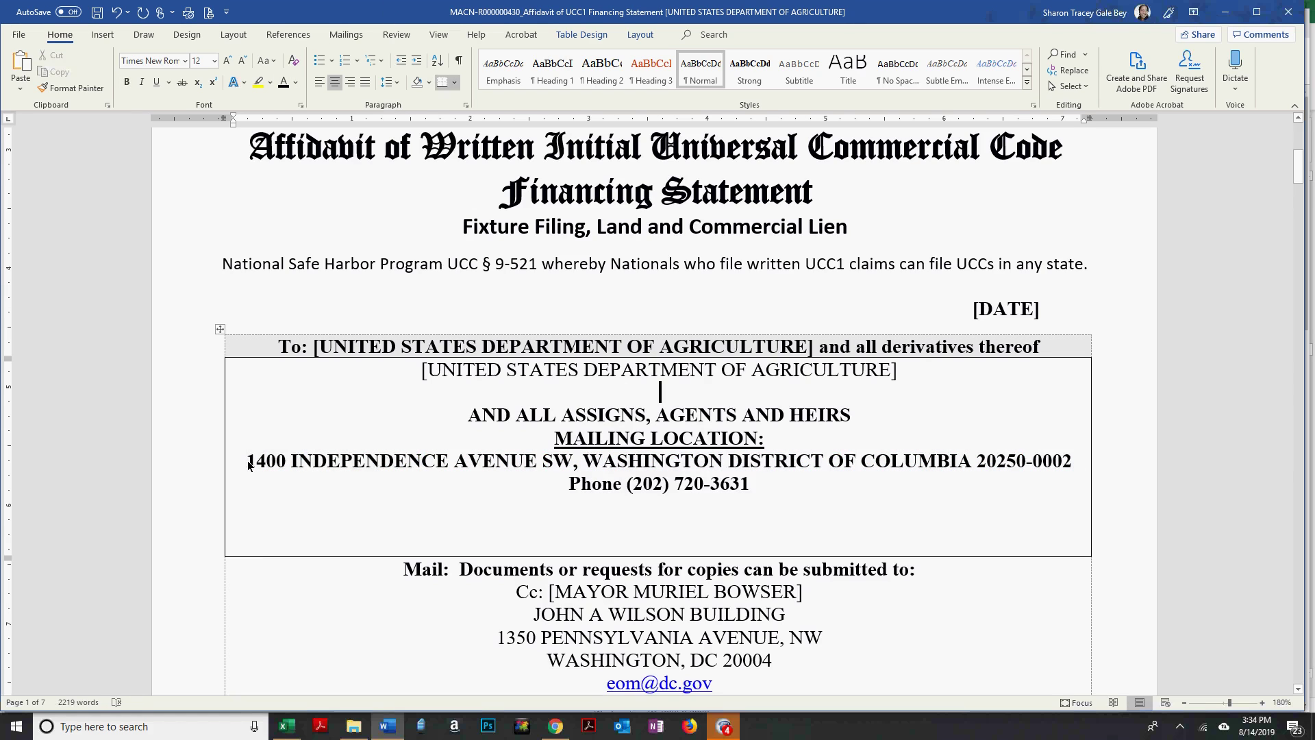
Unbold the mailing location, address and phone lines, add a line below the department name, and save.
left_click_drag(570, 484, 766, 489)
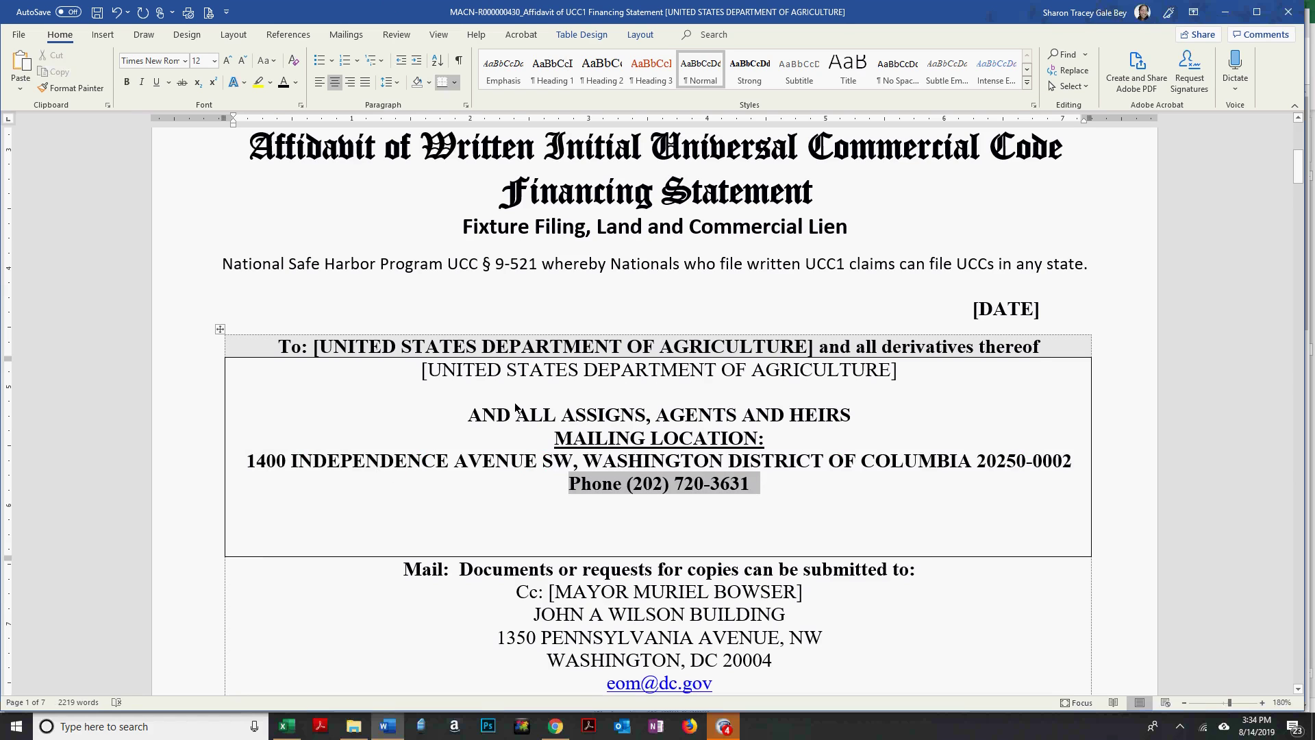
left_click_drag(571, 439, 751, 489)
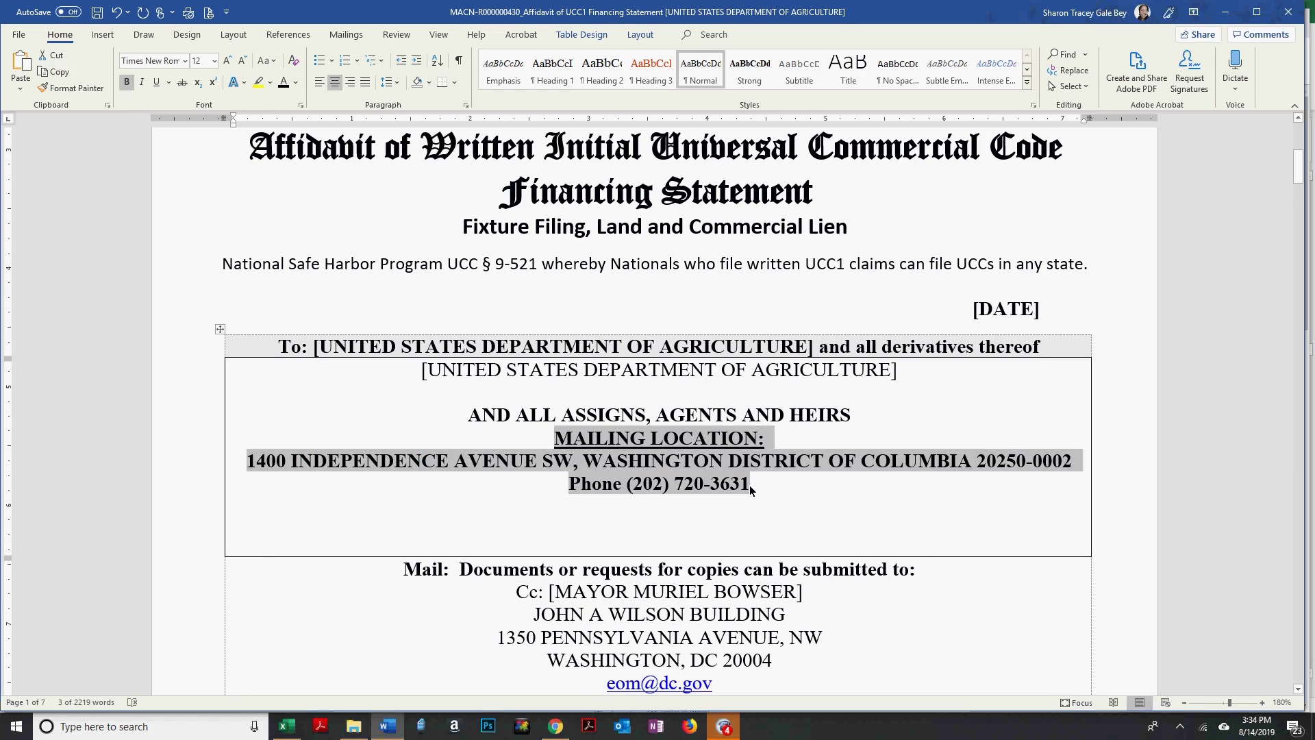
key("ctrl+b")
left_click(637, 385)
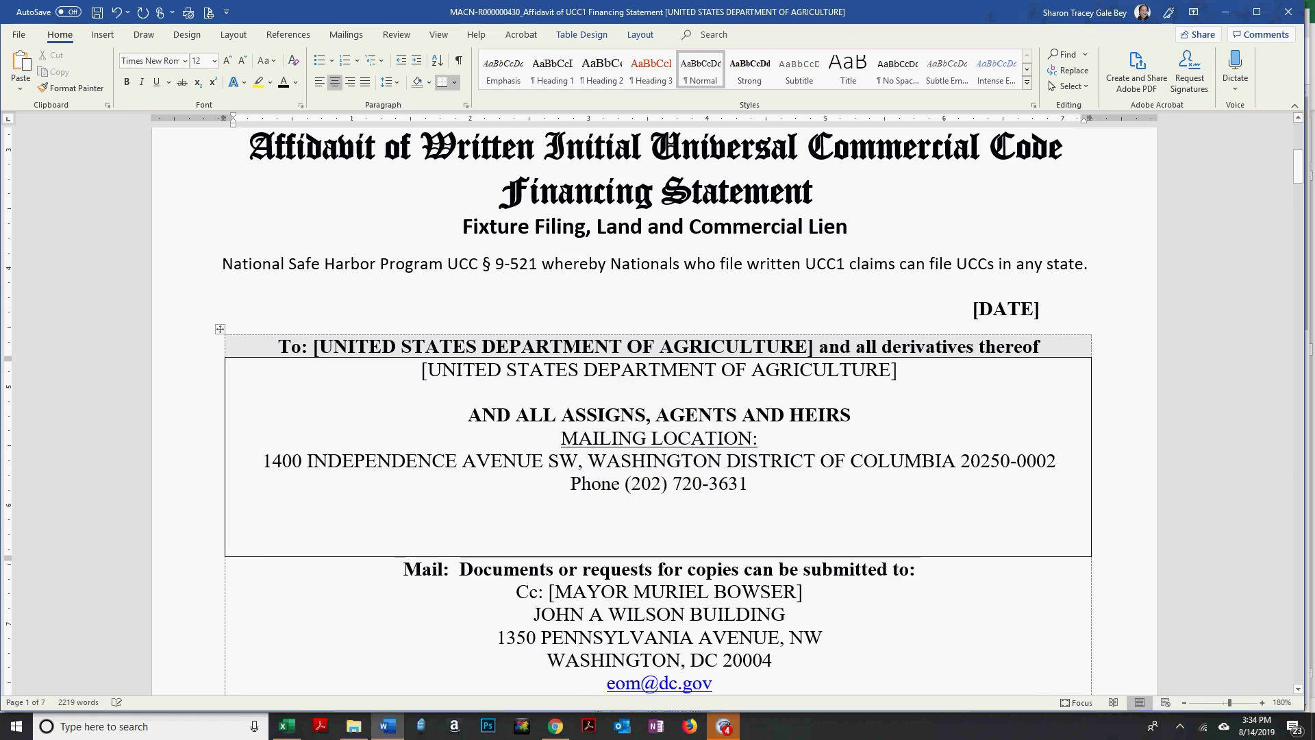
key("Return")
left_click(90, 13)
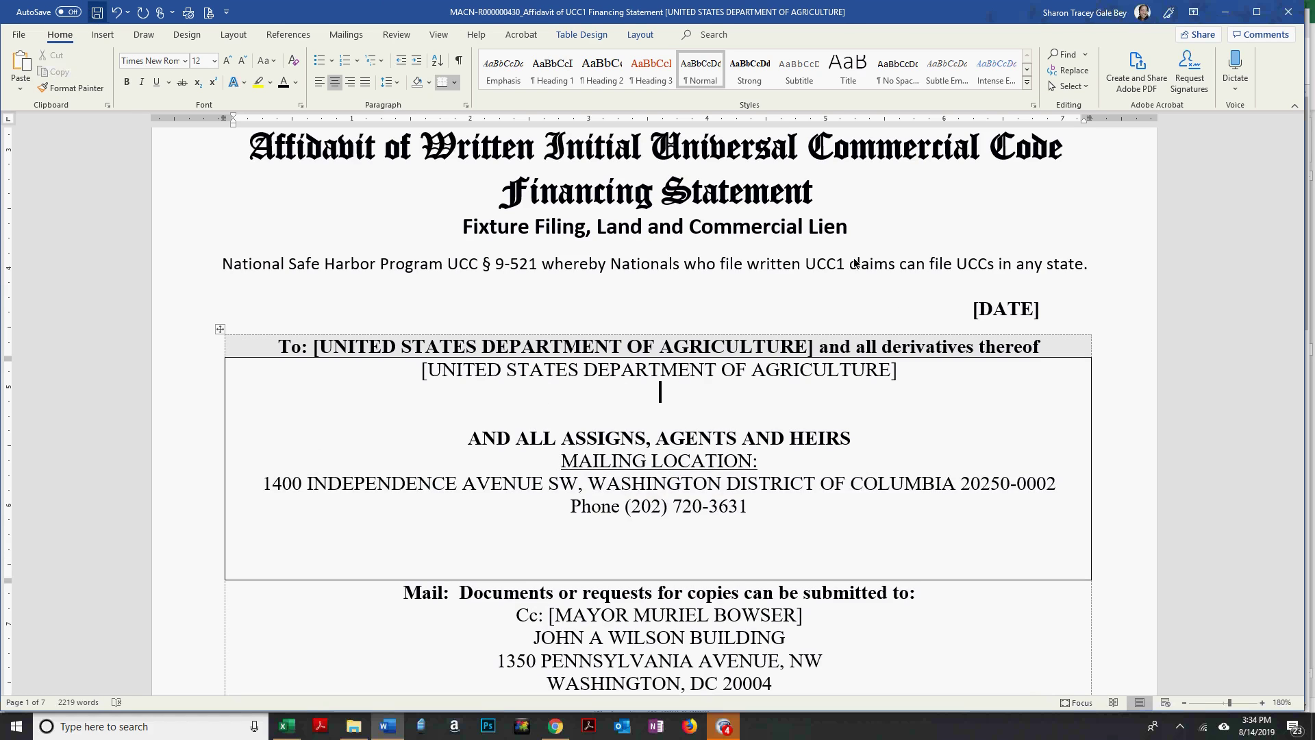
Replace [DATE] with 14 Sha'aban 1439 [14 August 2019] and save the affidavit.
triple_click(1003, 311)
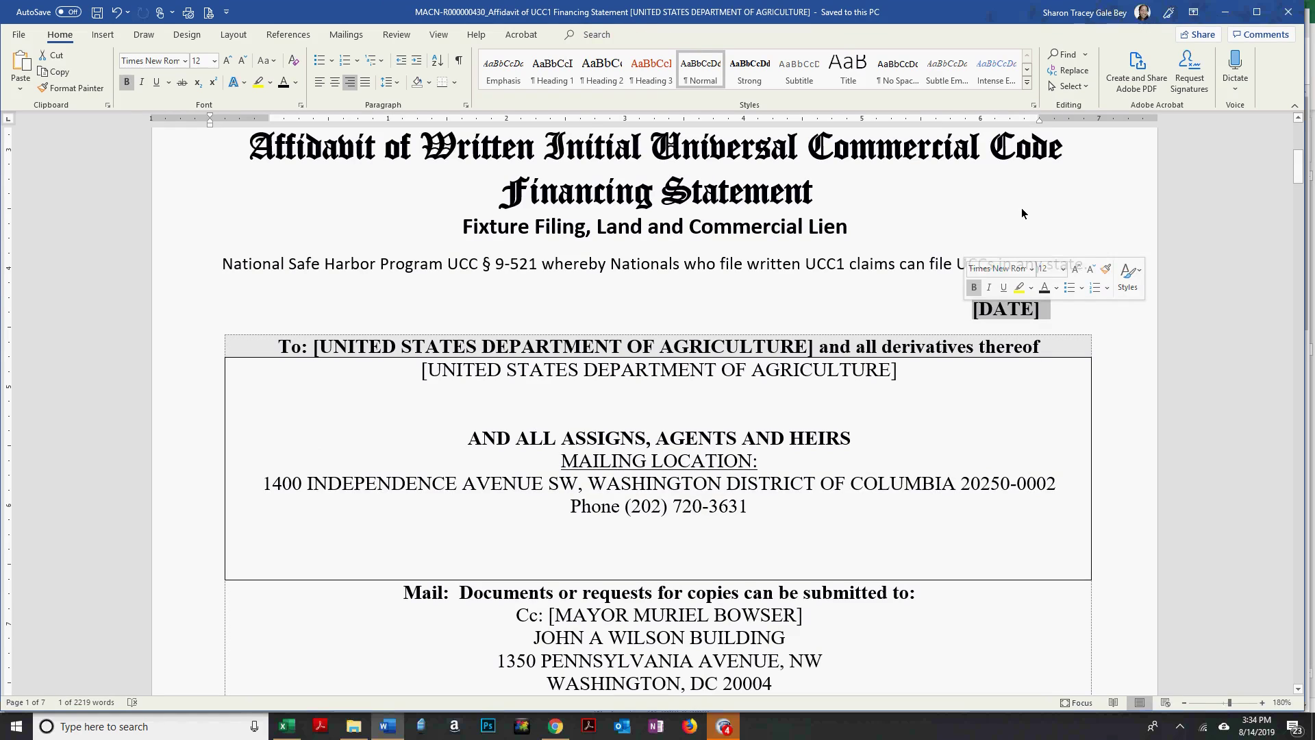
type("14")
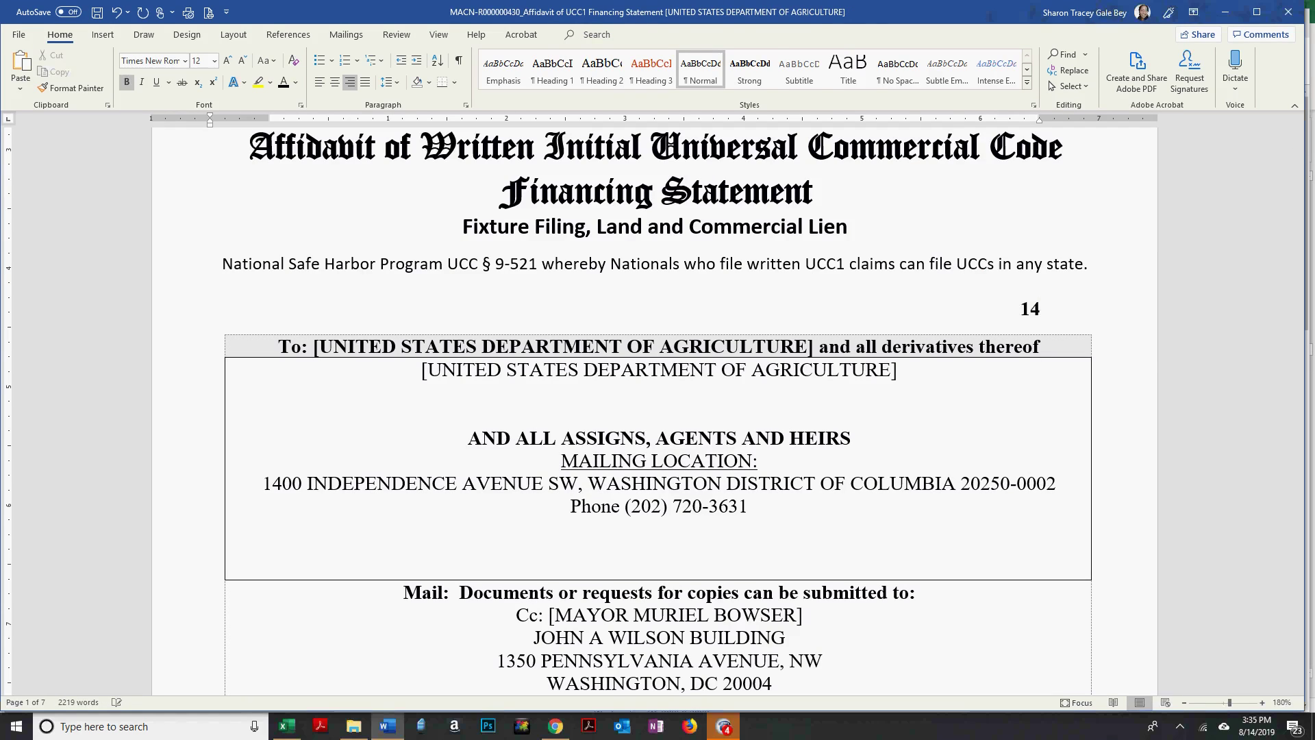
type(" Sha'aba")
key("BackSpace")
key("BackSpace")
type("bam")
key("BackSpace")
type("n")
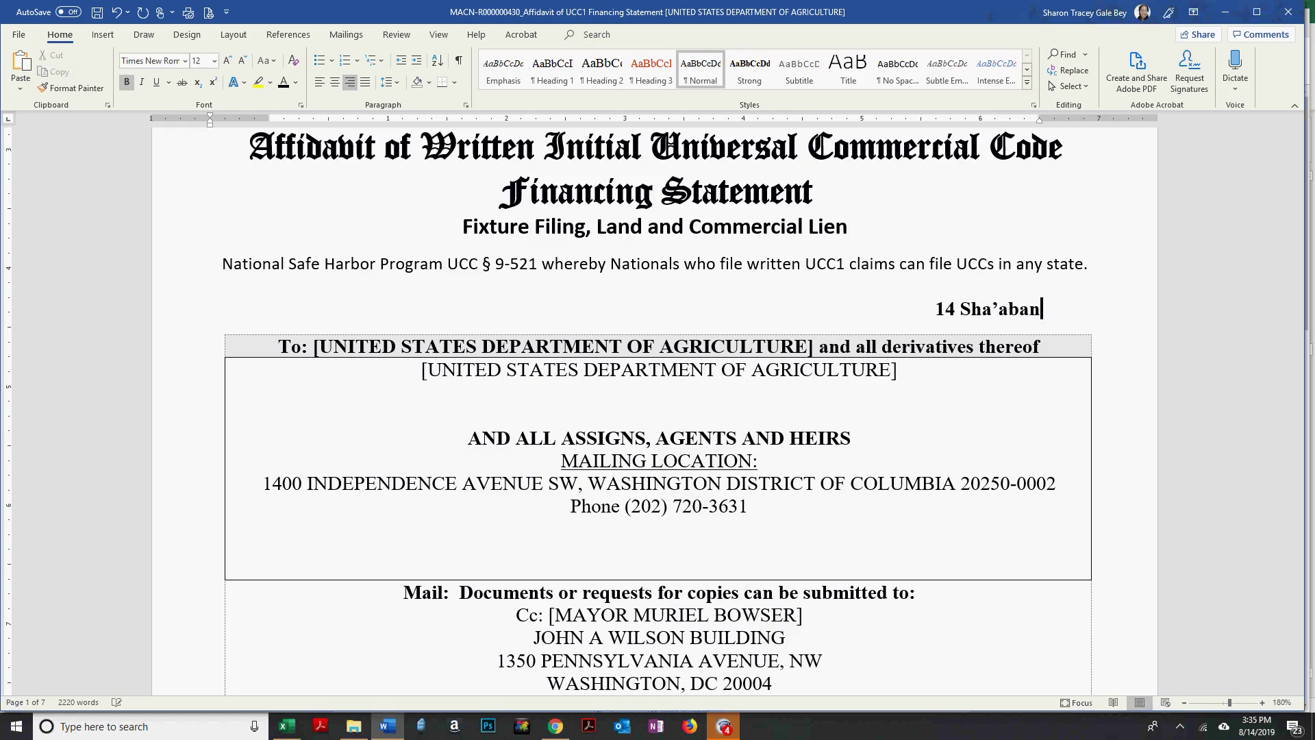
type(" 1439")
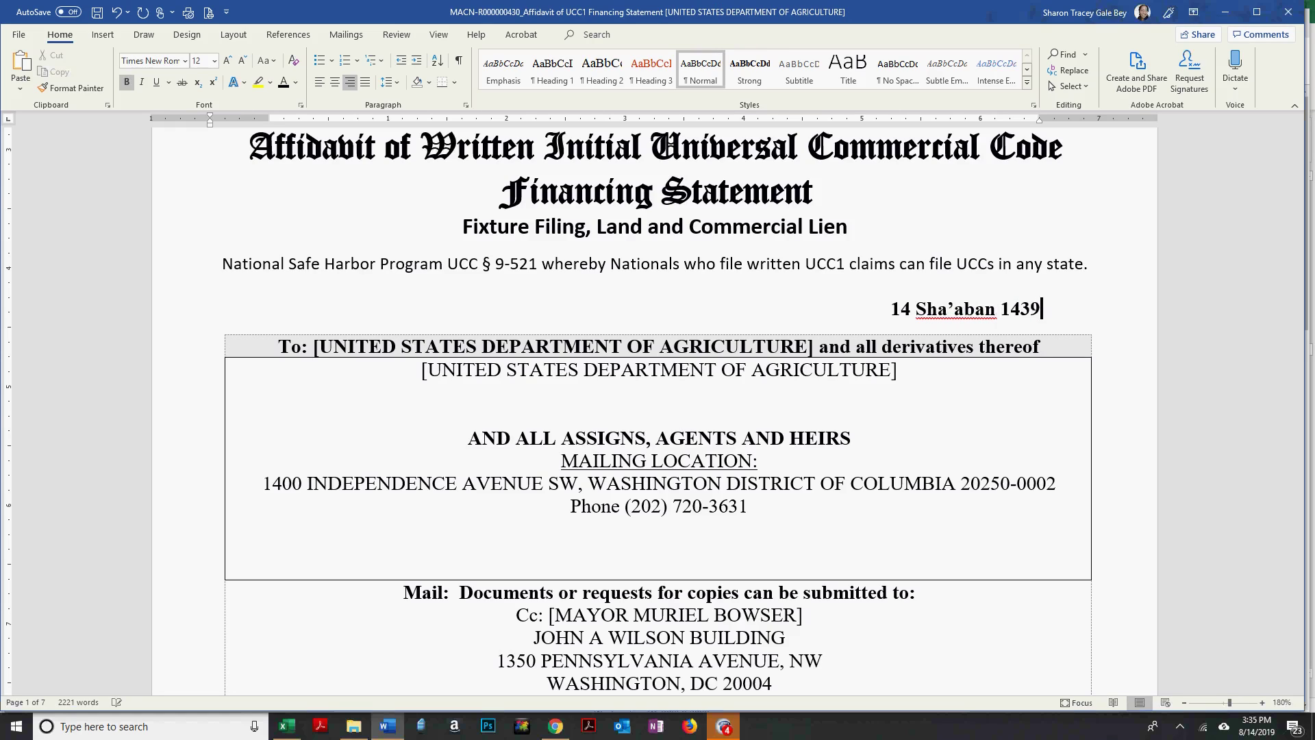
type(" [14")
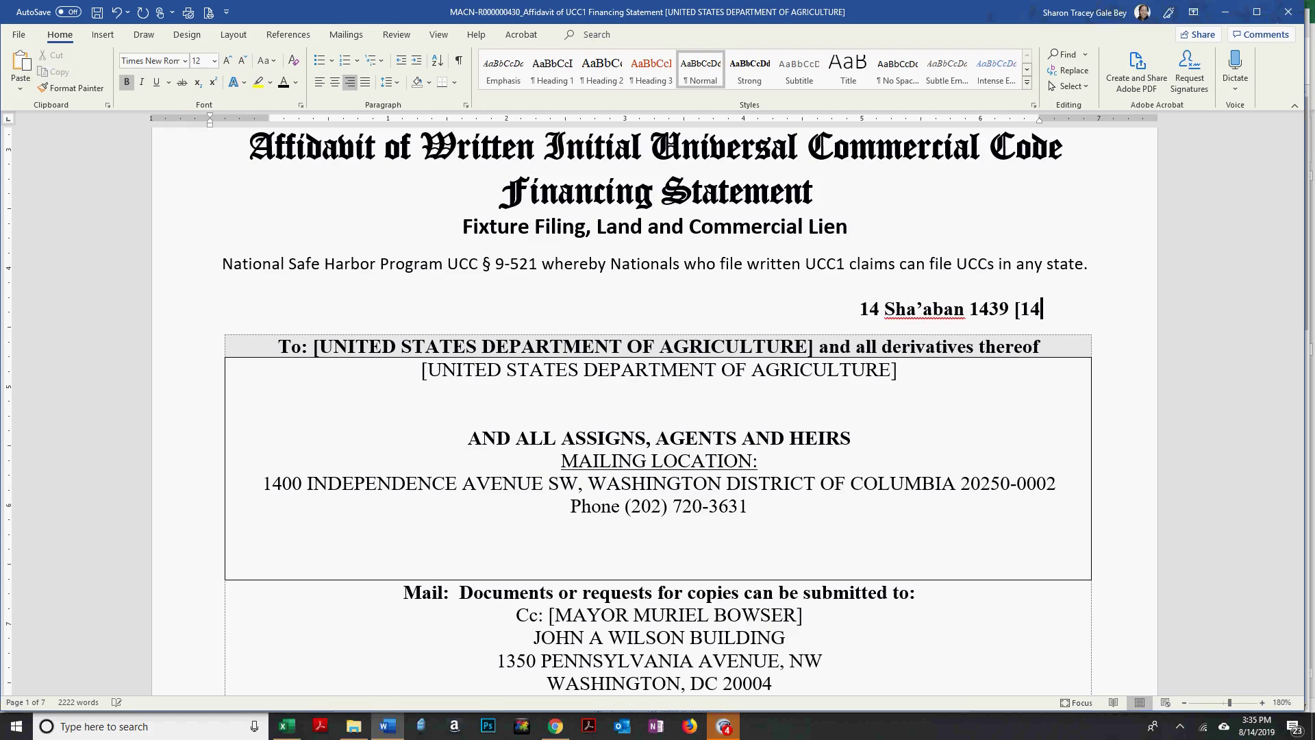
type(" August")
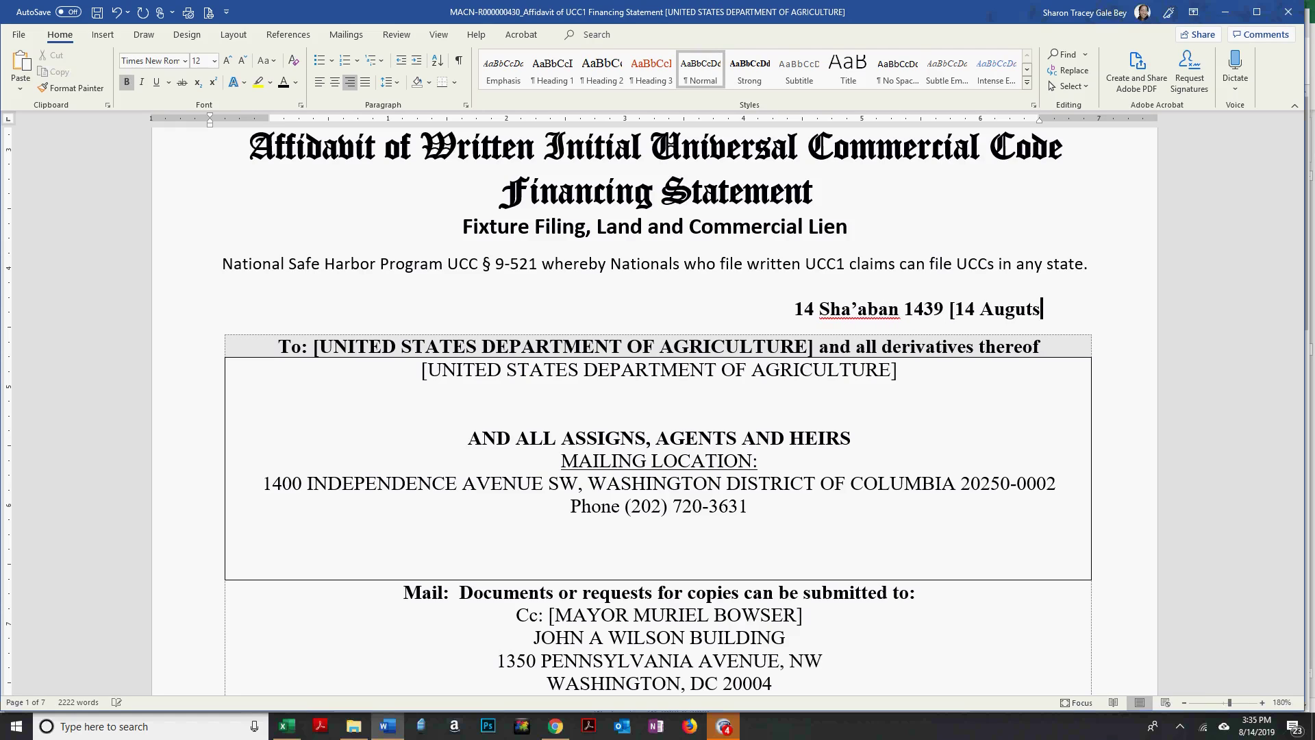
type(" 2019]")
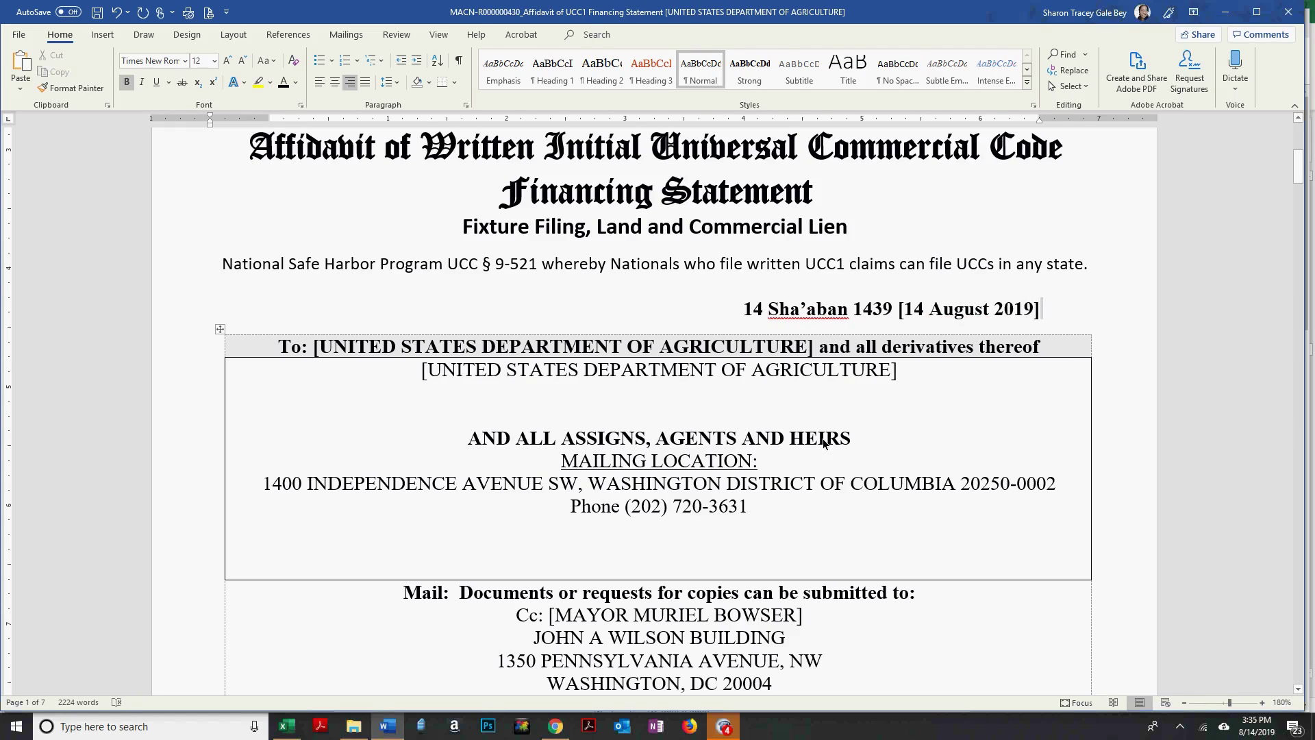
key("Down")
key("ctrl+s")
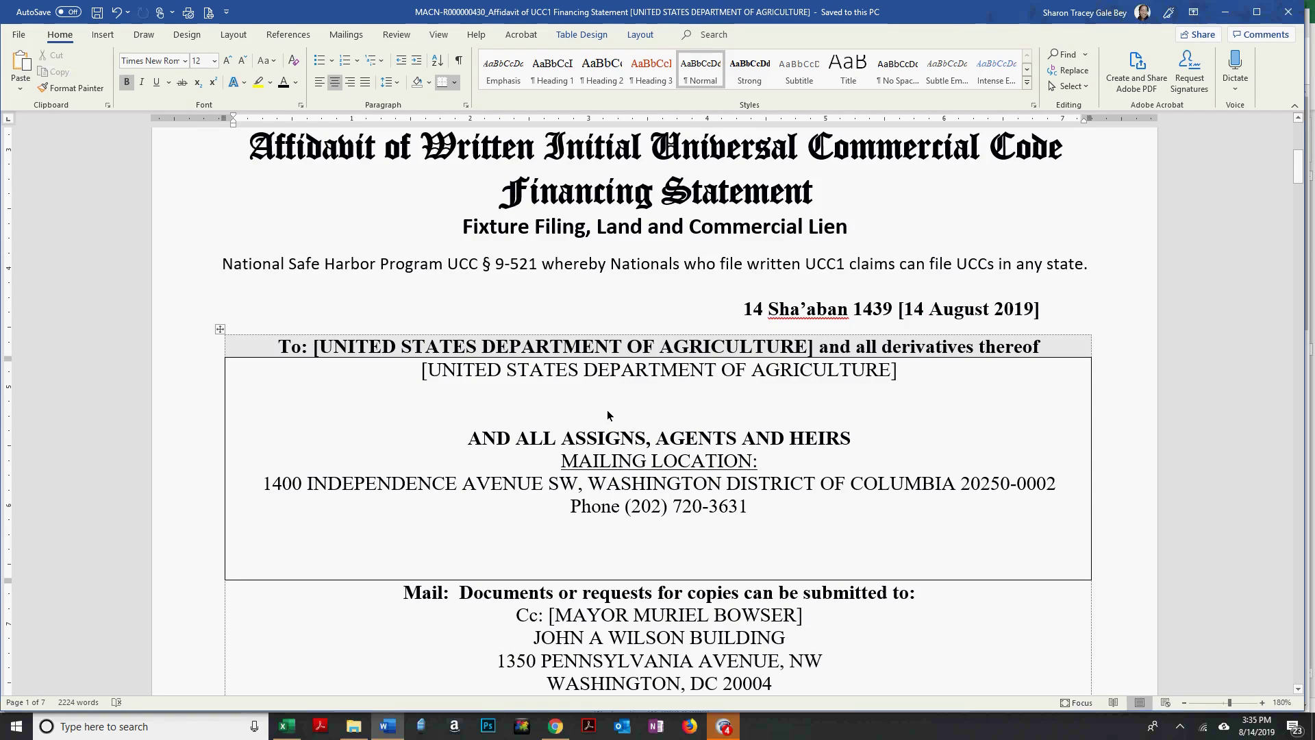
key("alt+Tab")
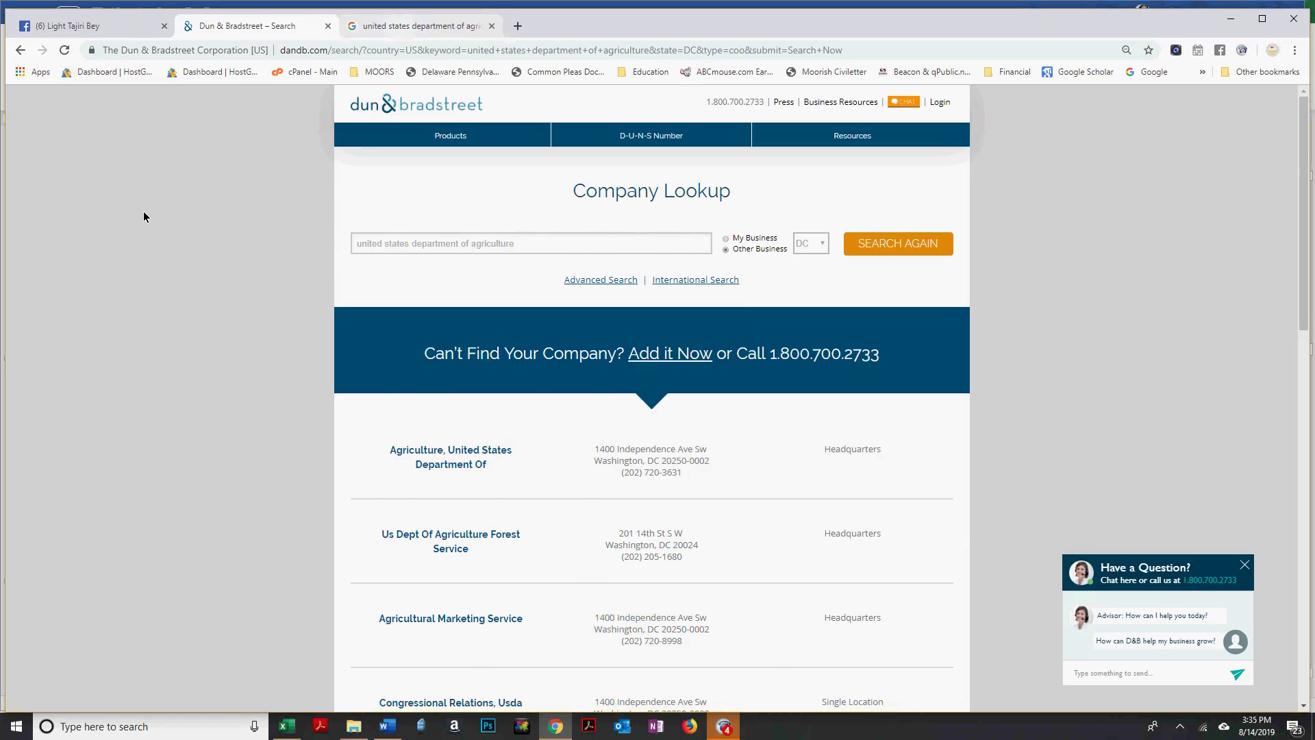
Switch to the Google results for united states department of agriculture.
key("ctrl+Tab")
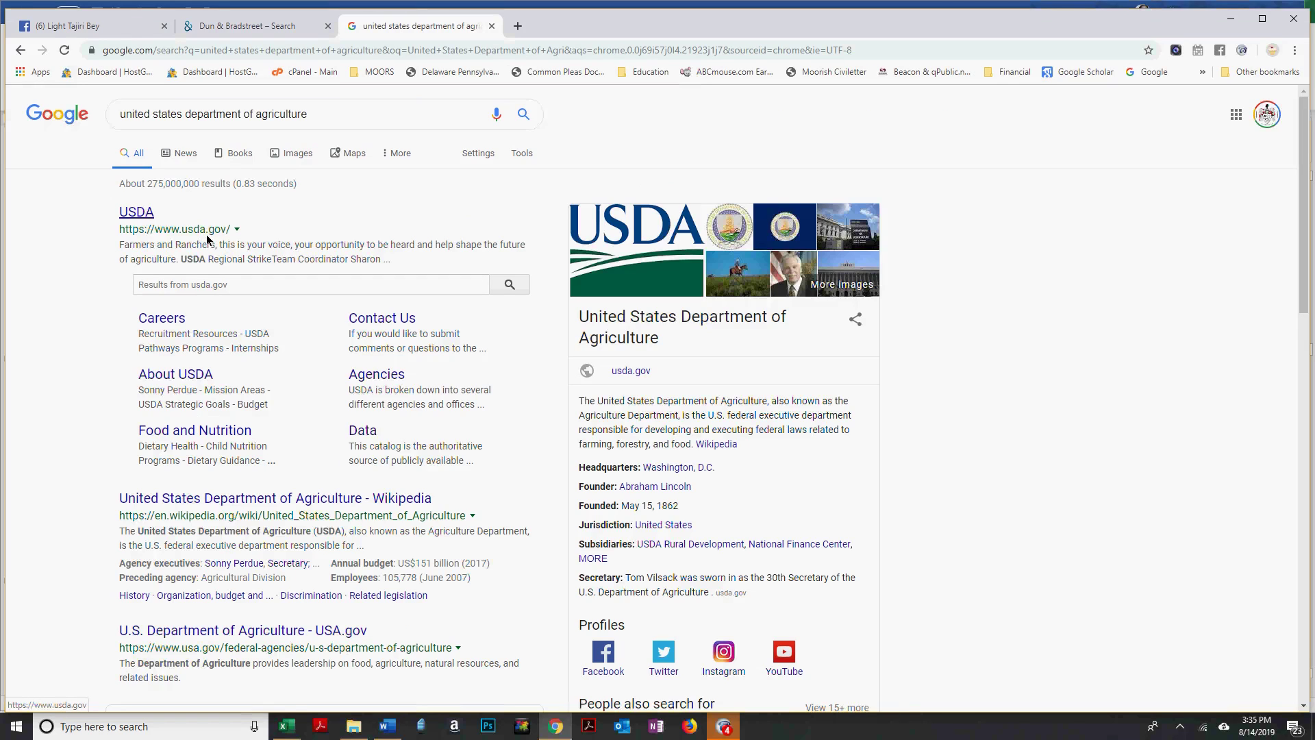
Open the Wikipedia article on the United States Department of Agriculture.
left_click(283, 507)
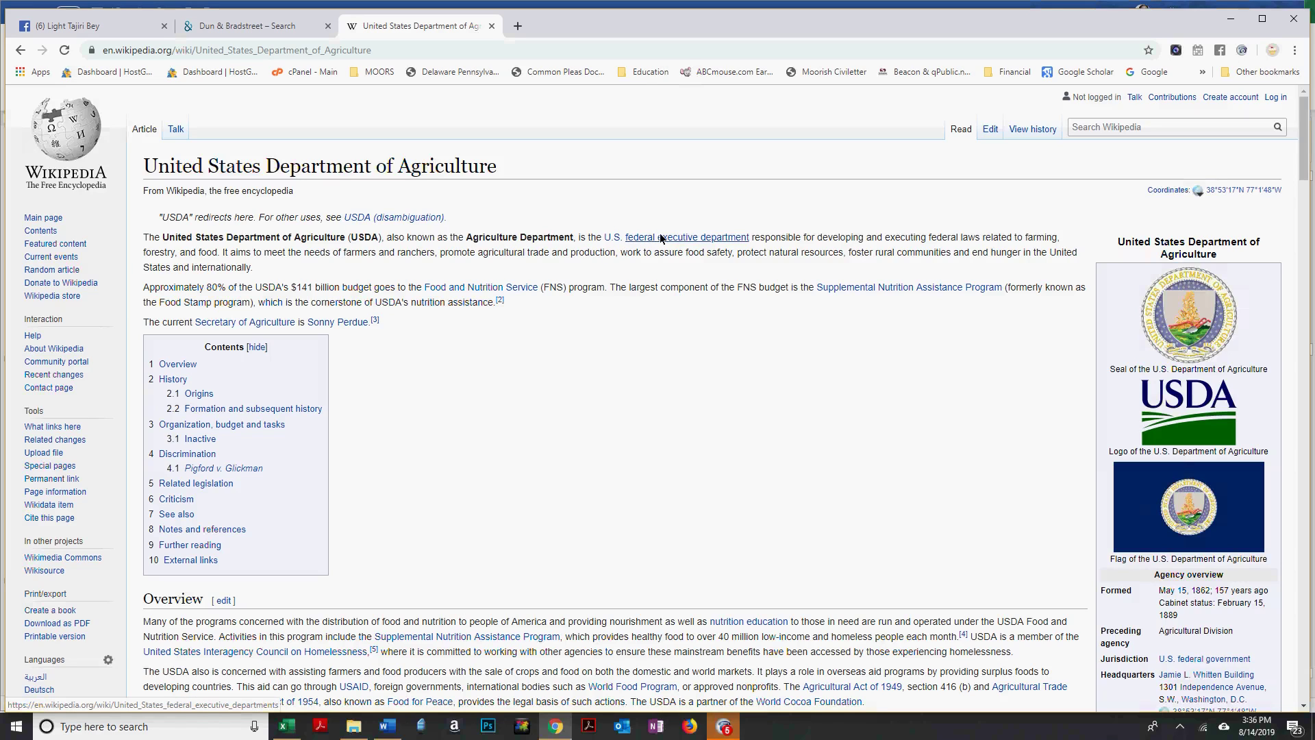
mouse_move(686, 239)
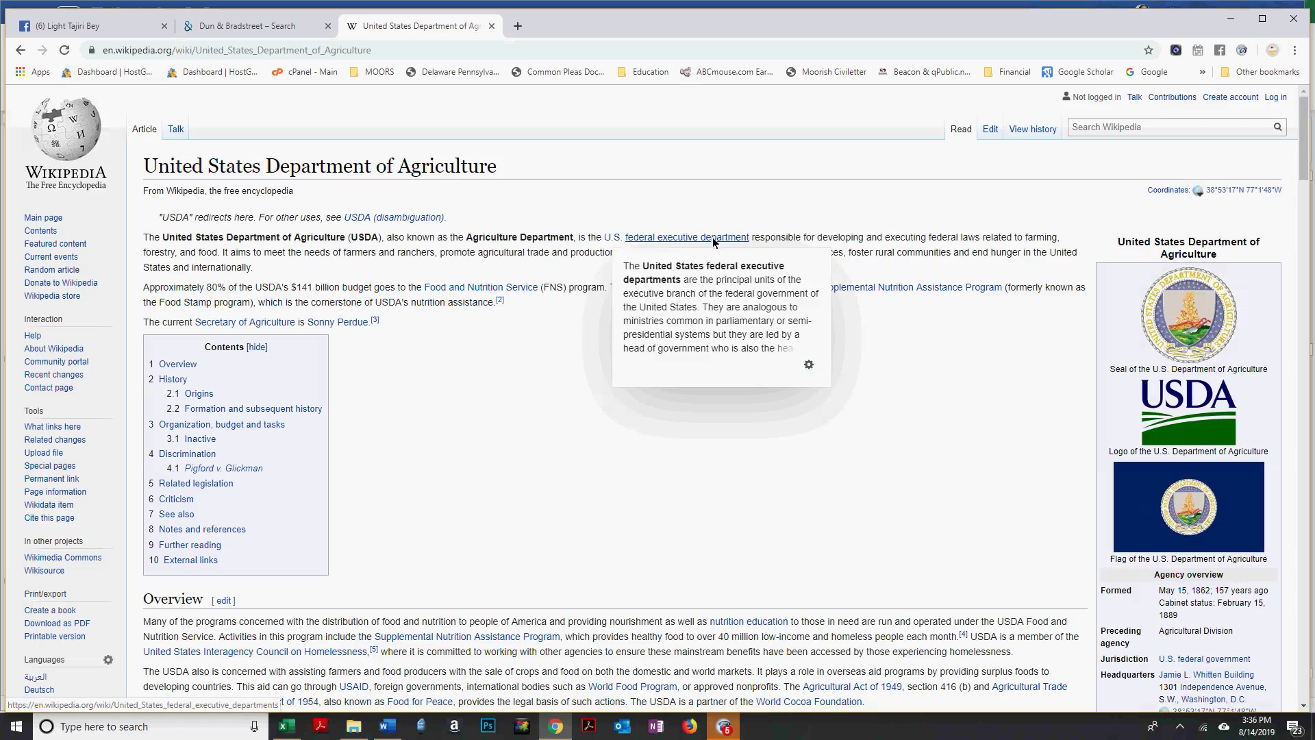
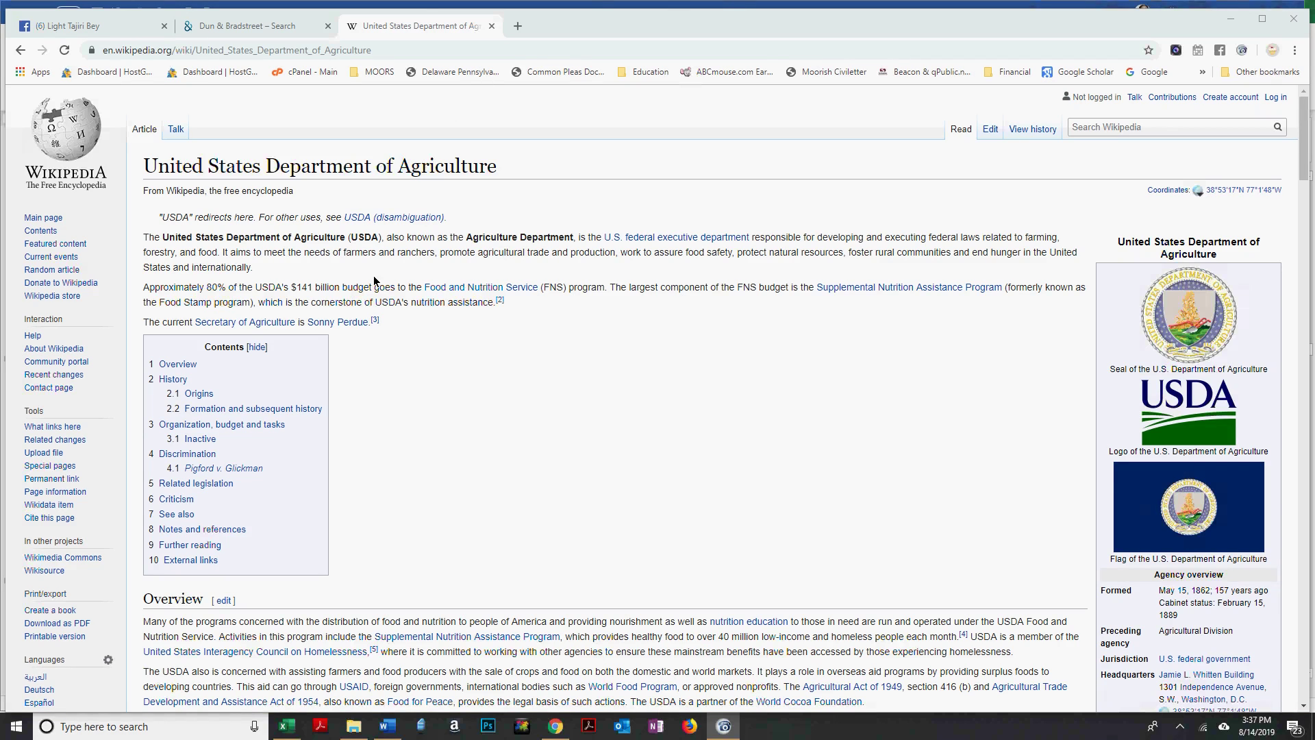
Highlight the $141 billion budget figure and return to the USDA home page.
left_click_drag(283, 293, 364, 293)
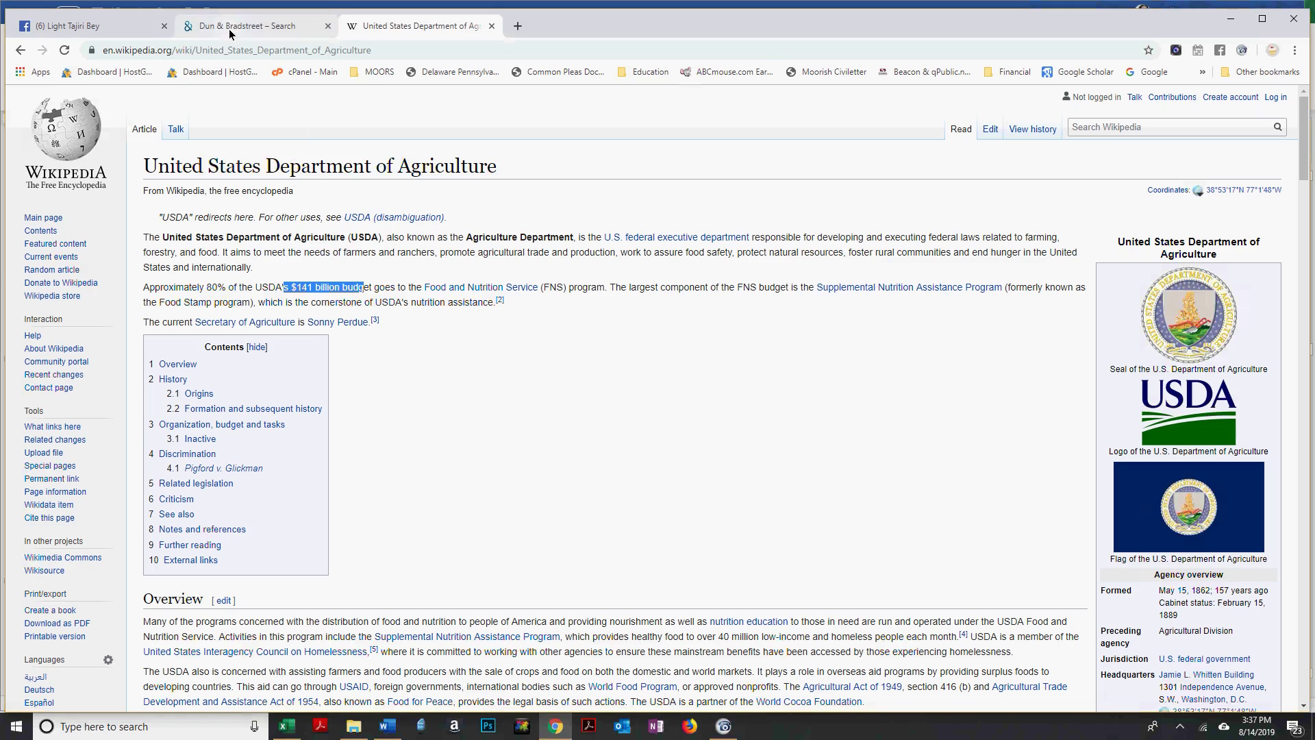
left_click(20, 50)
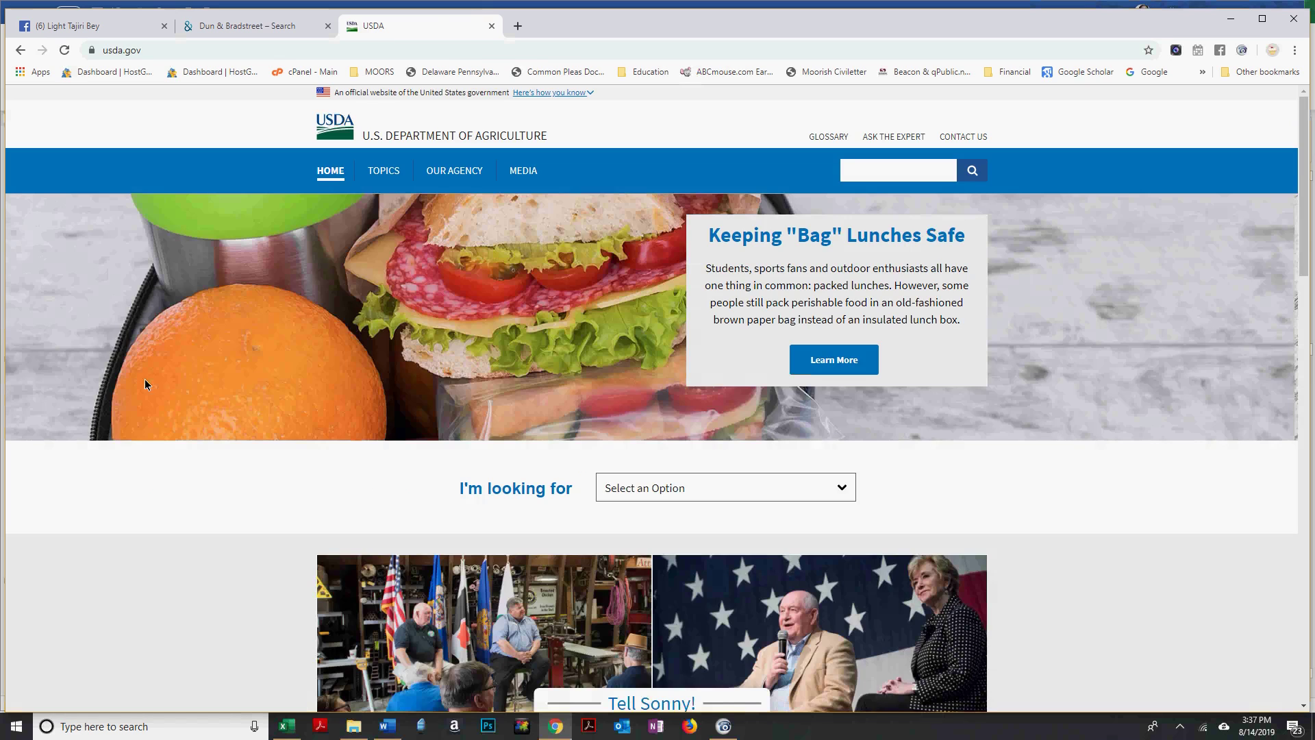
Open the About USDA page from the OUR AGENCY menu and scroll through it.
mouse_move(450, 174)
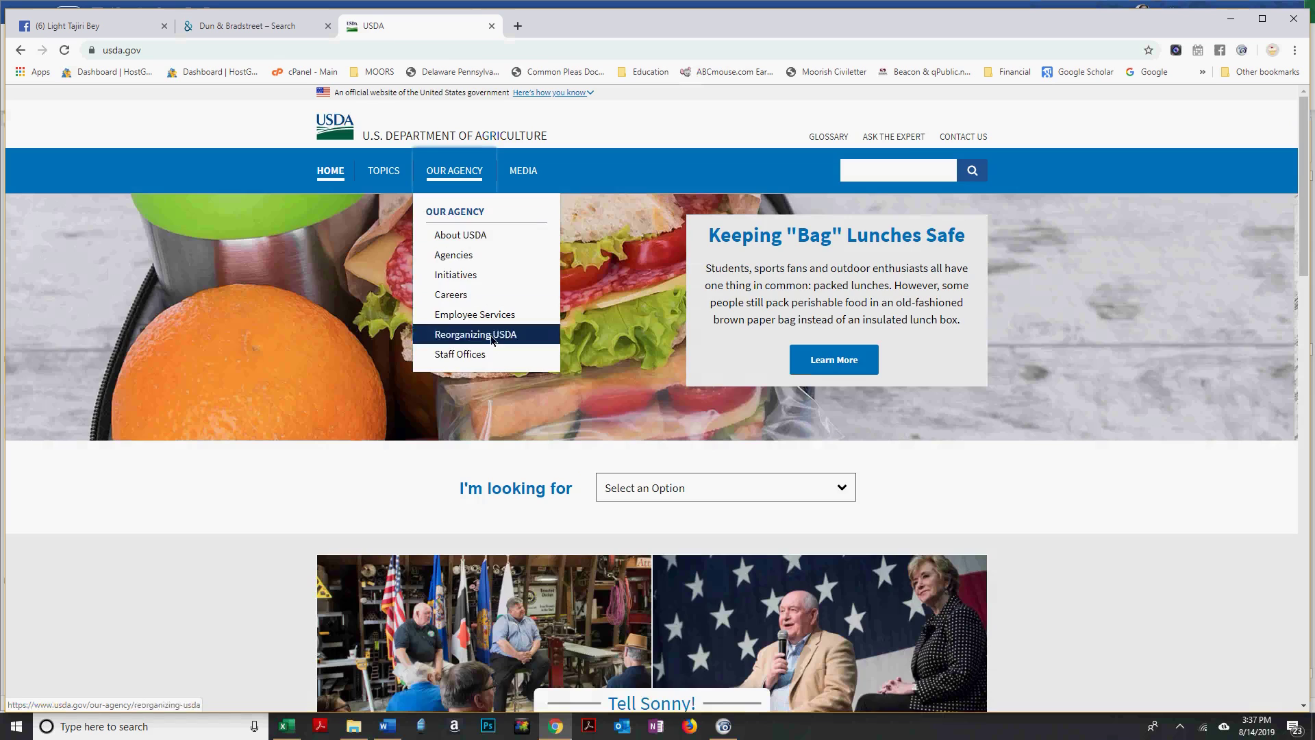
left_click(476, 236)
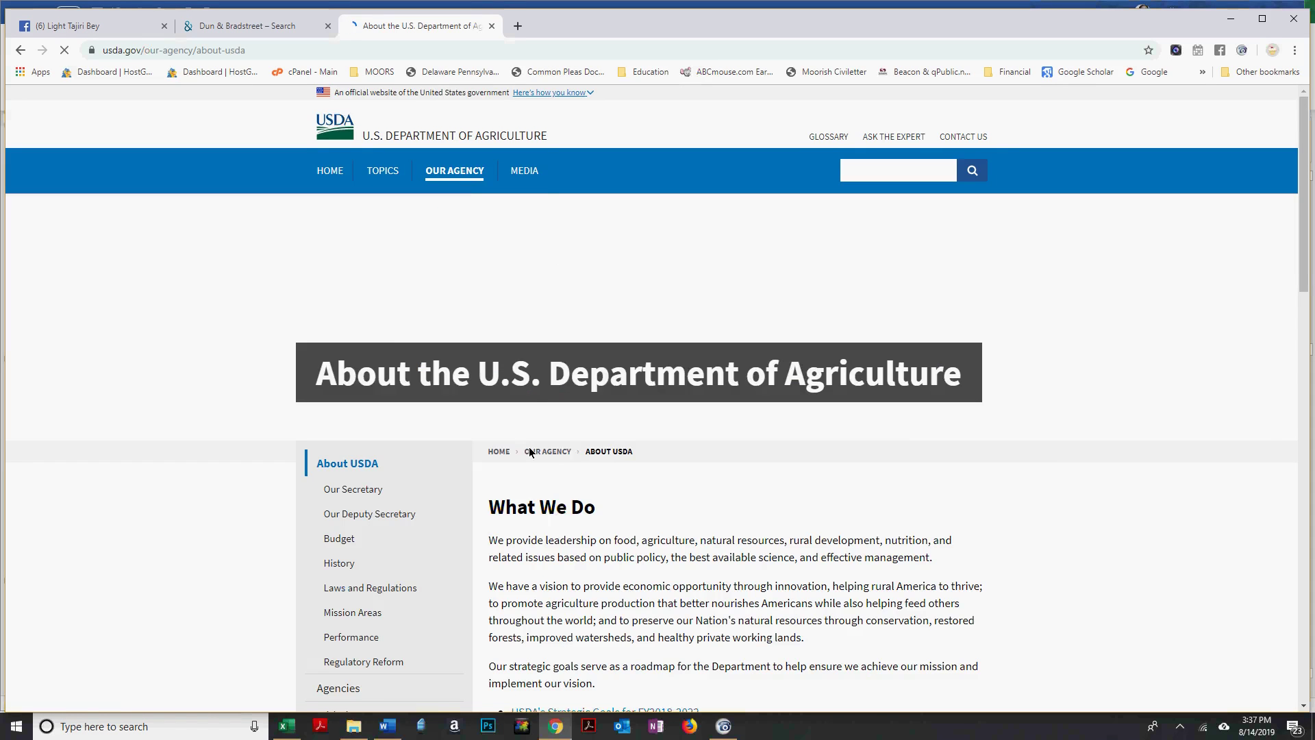
scroll(618, 470, "down", 1)
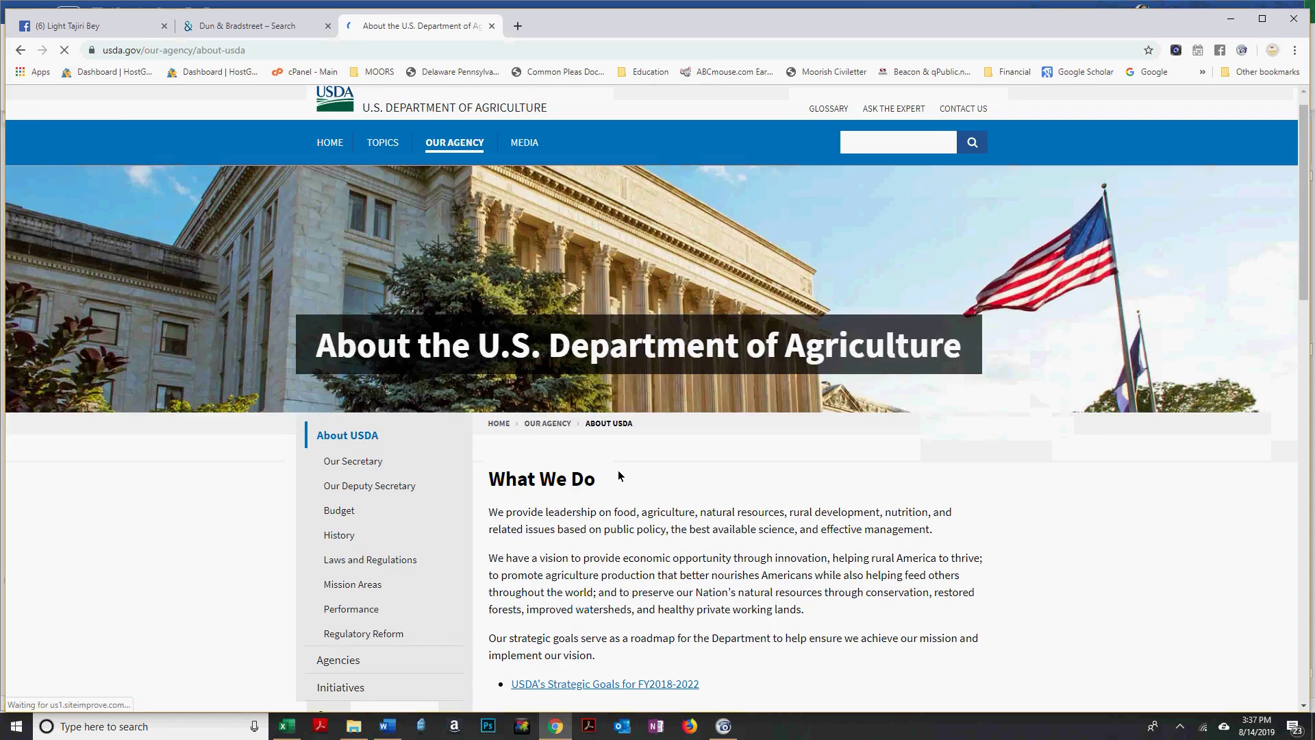
scroll(701, 457, "down", 4)
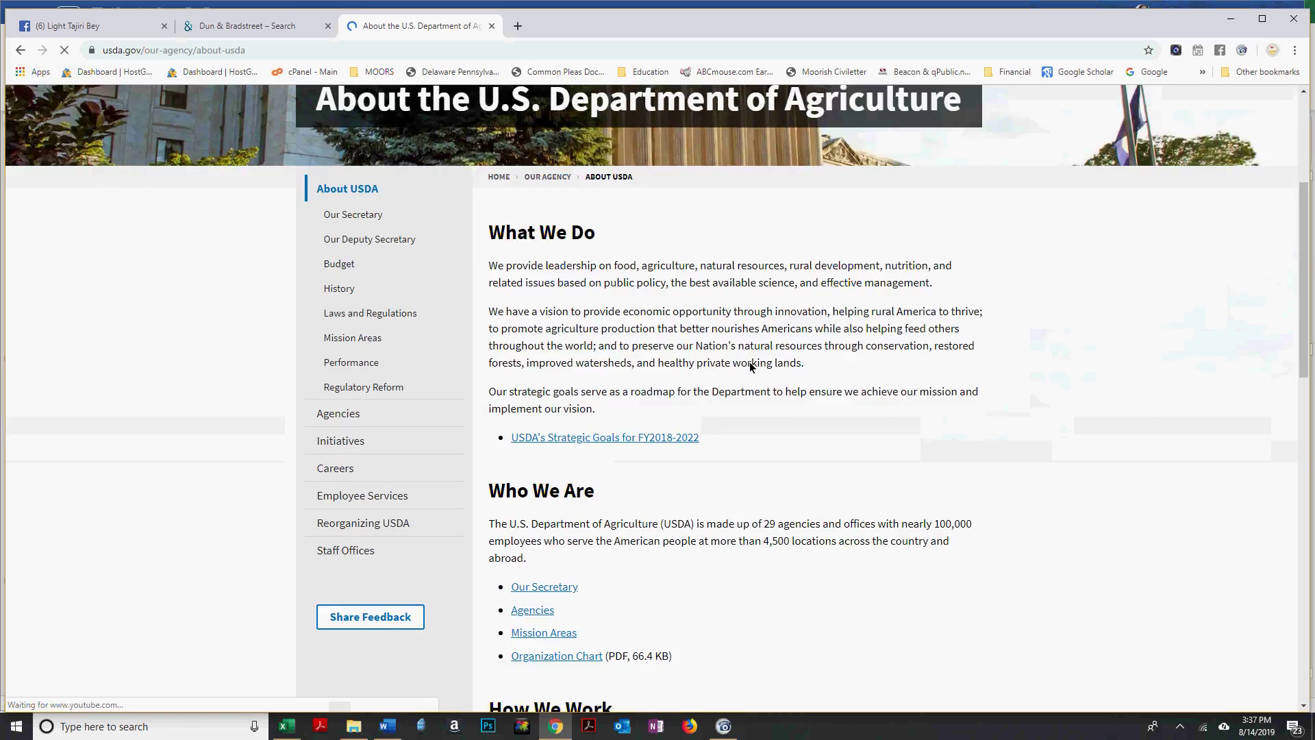
scroll(749, 356, "down", 4)
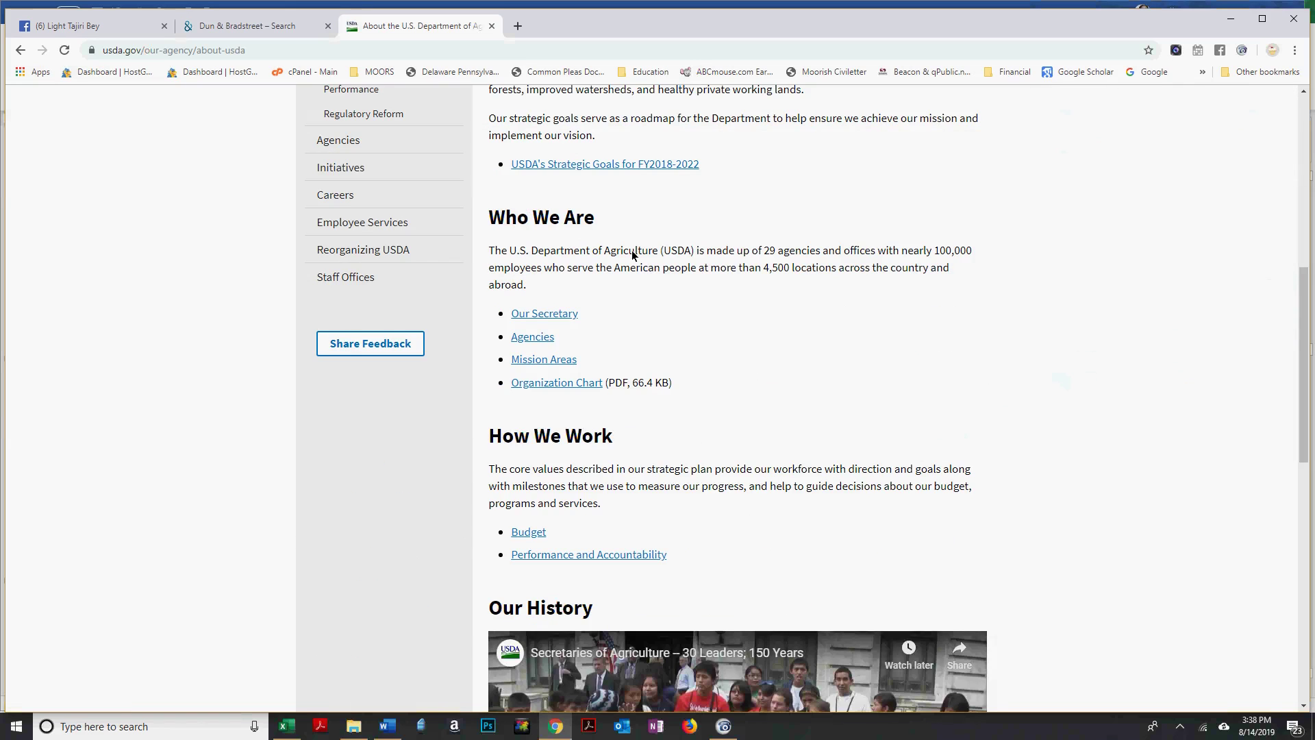
Read the Secretary of Agriculture's biography page, then bring the Word affidavit forward.
left_click(536, 314)
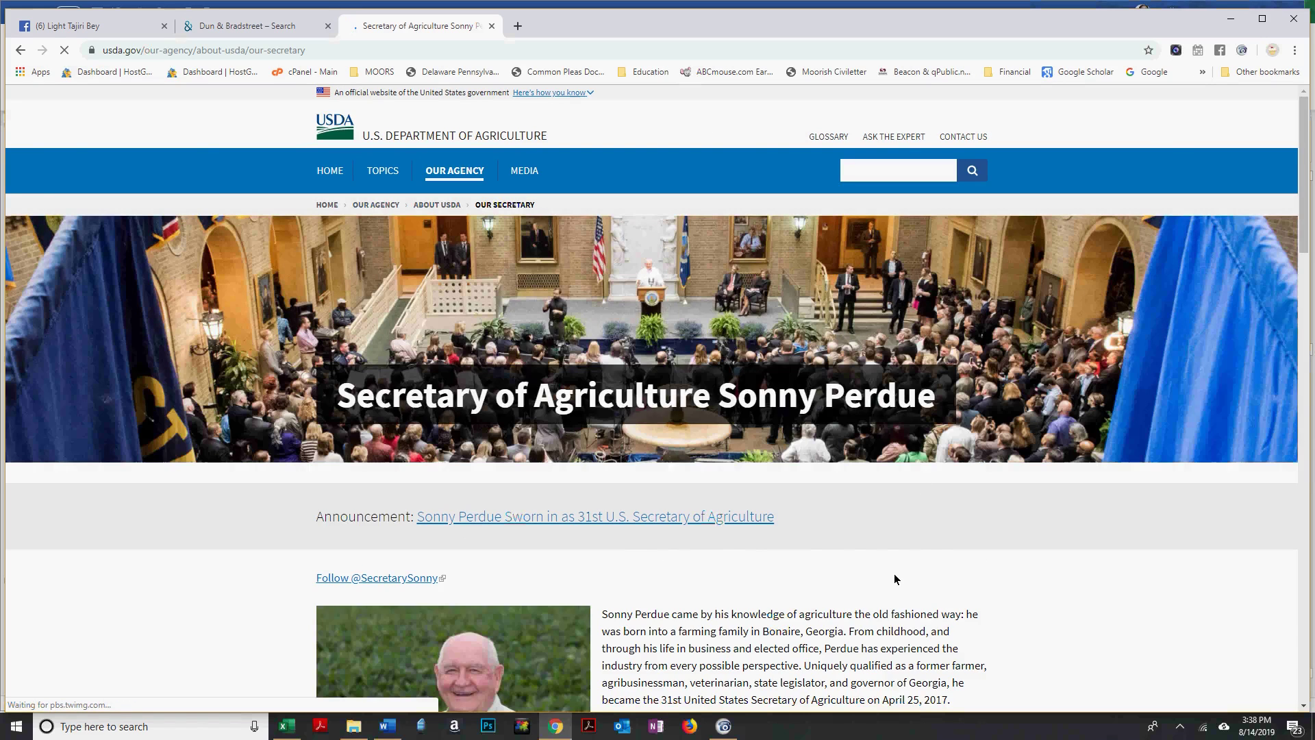
scroll(894, 579, "down", 1)
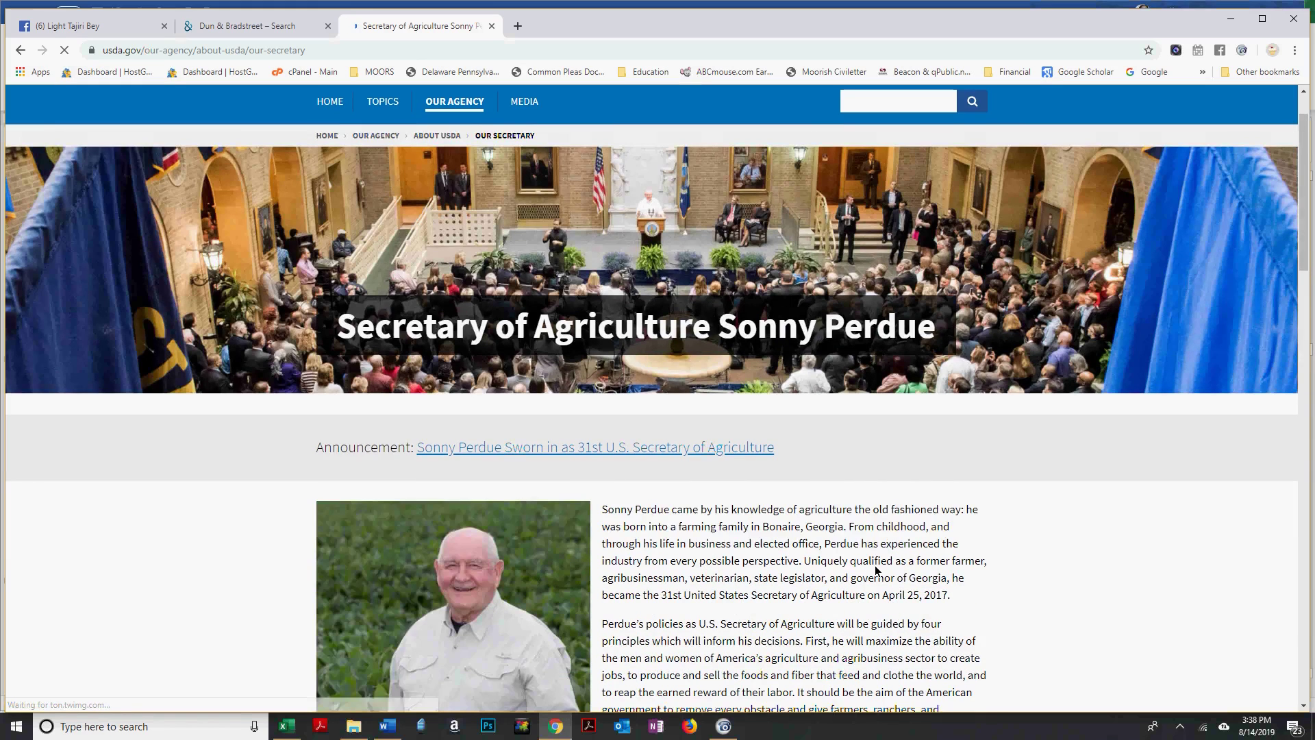
scroll(876, 570, "down", 15)
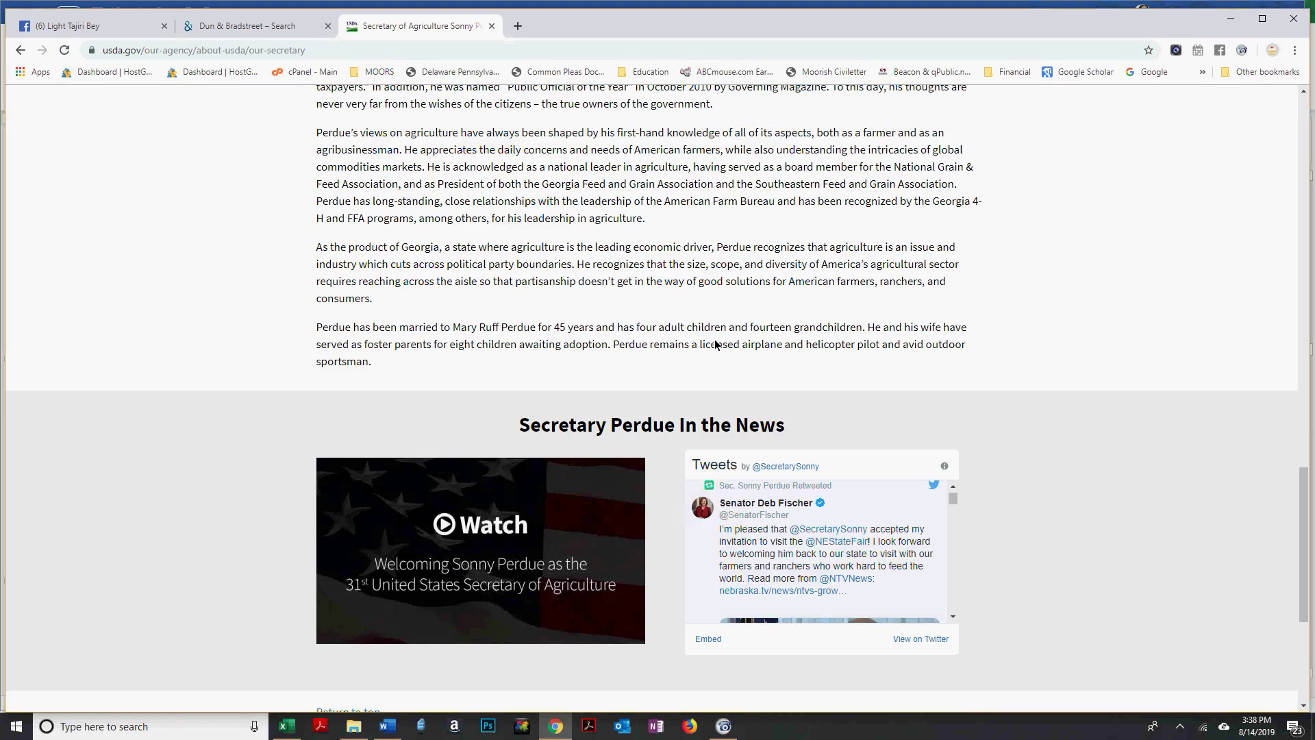
scroll(715, 344, "up", 10)
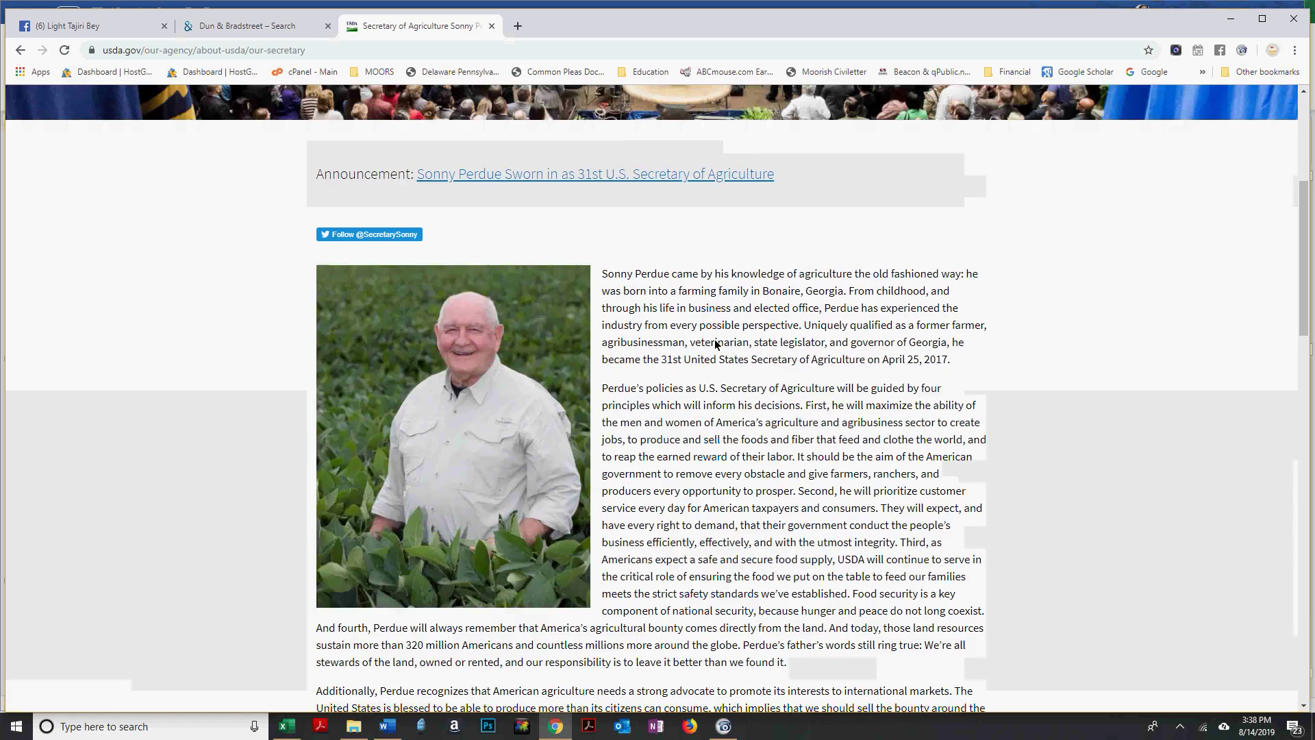
scroll(715, 343, "up", 3)
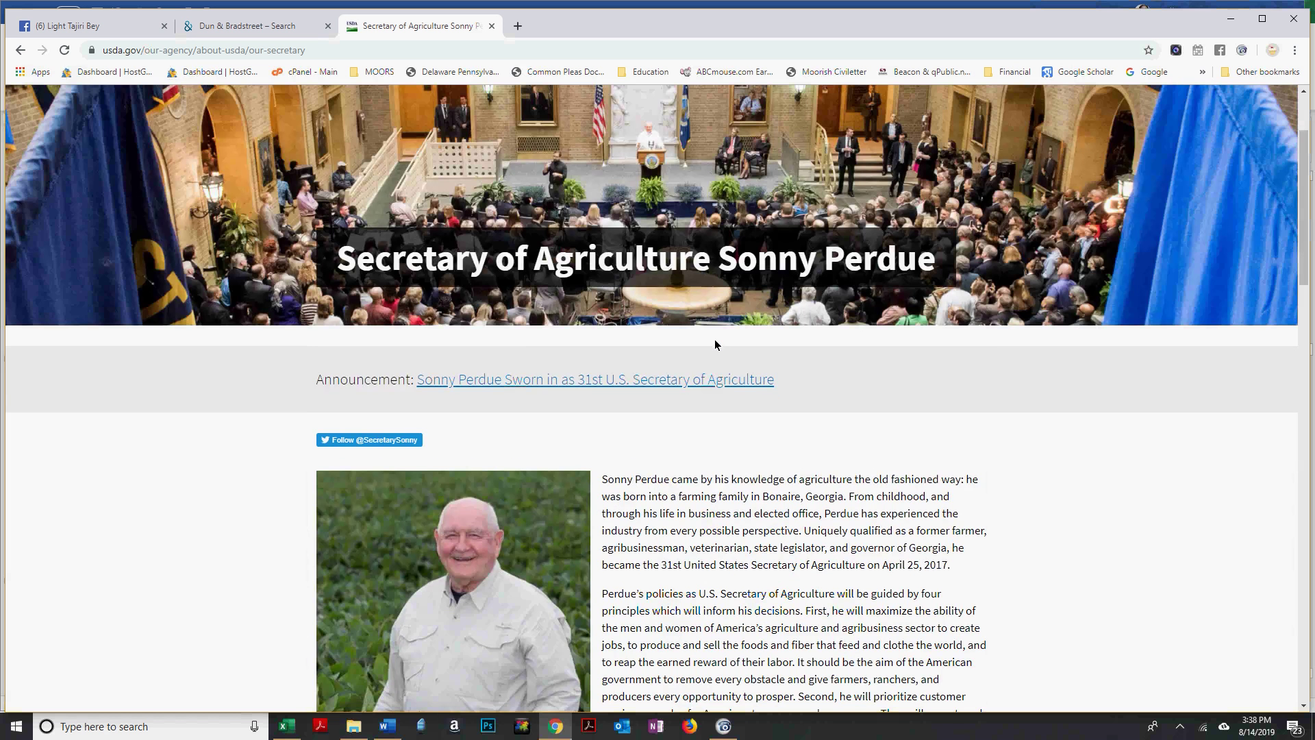
key("alt+Tab")
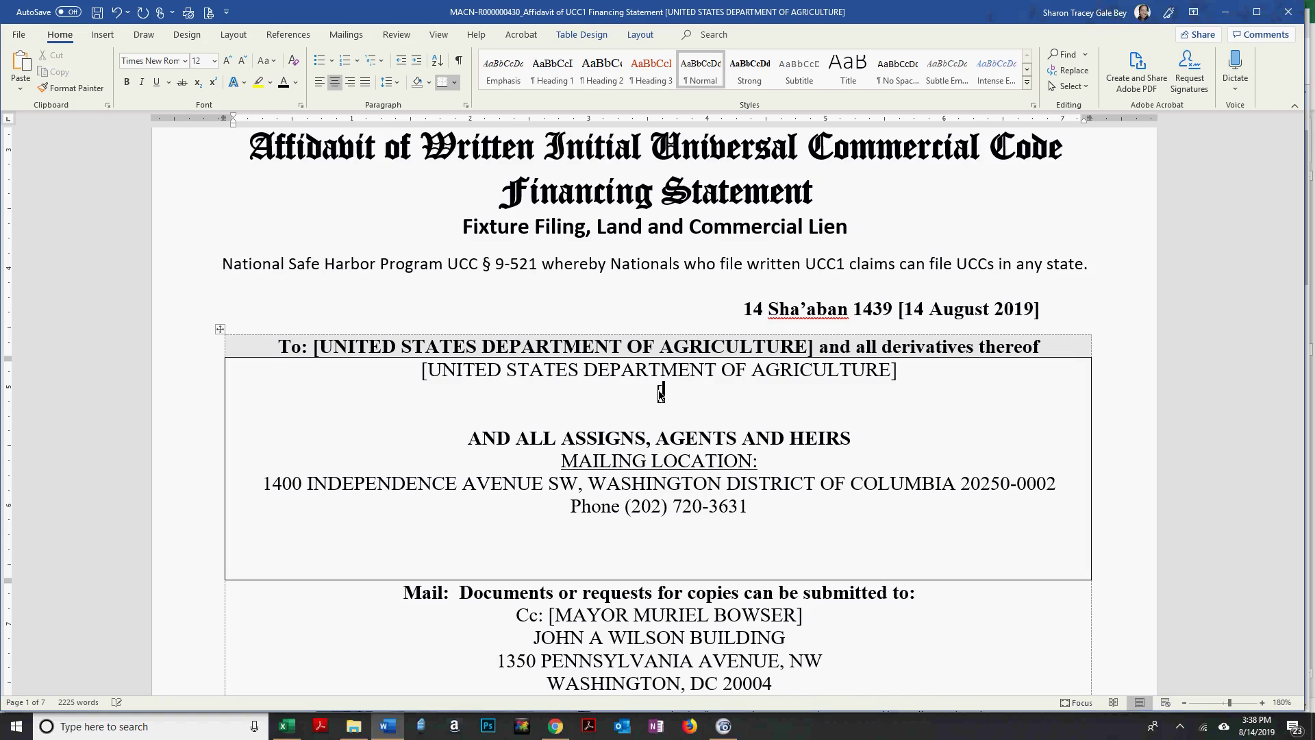
Type the Secretary's name below the department line, checking it against his bio page.
key("alt+Tab")
key("alt+Tab")
type("SONNY")
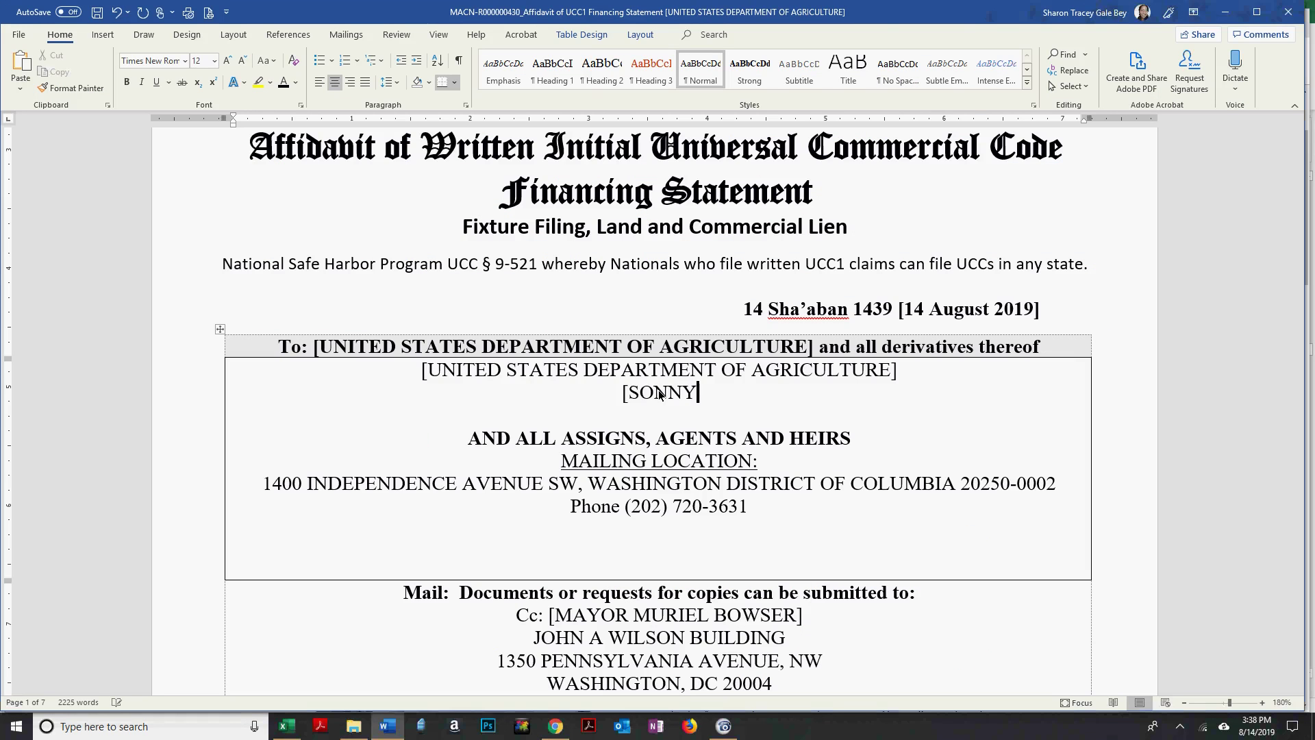
key("alt+Tab")
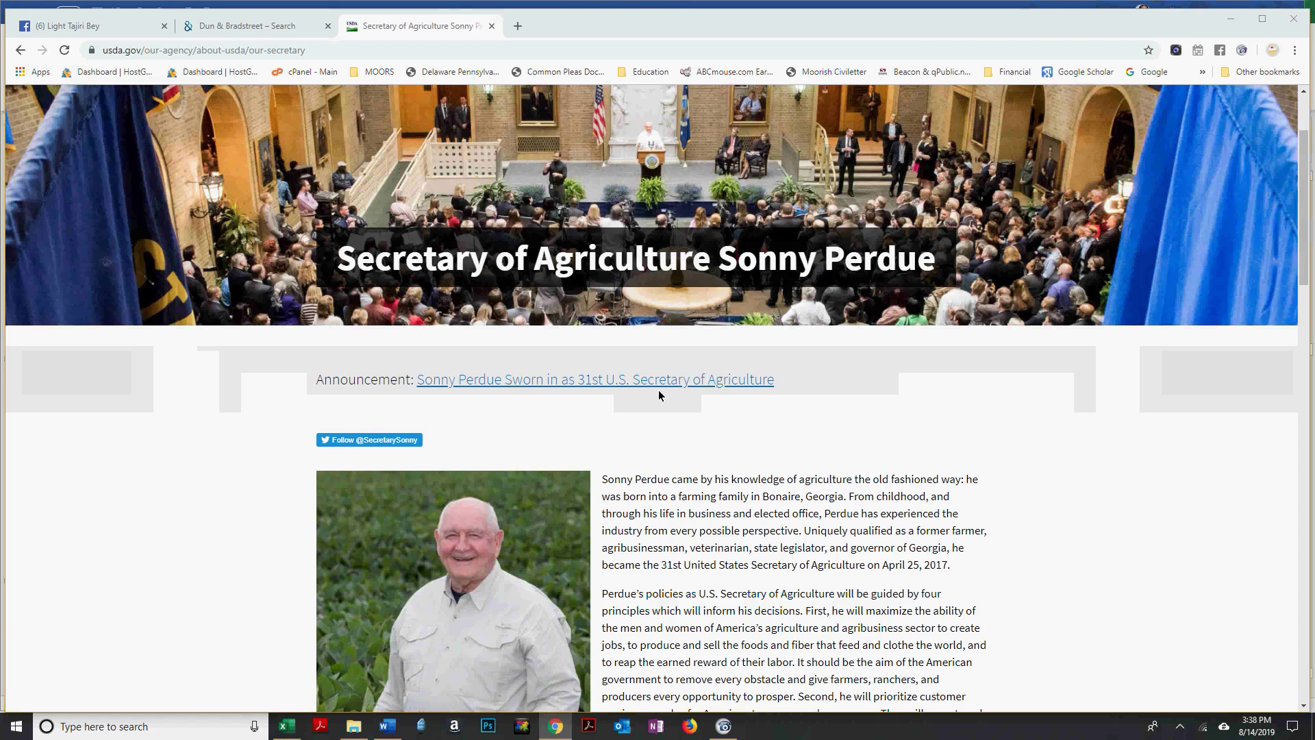
key("alt+Tab")
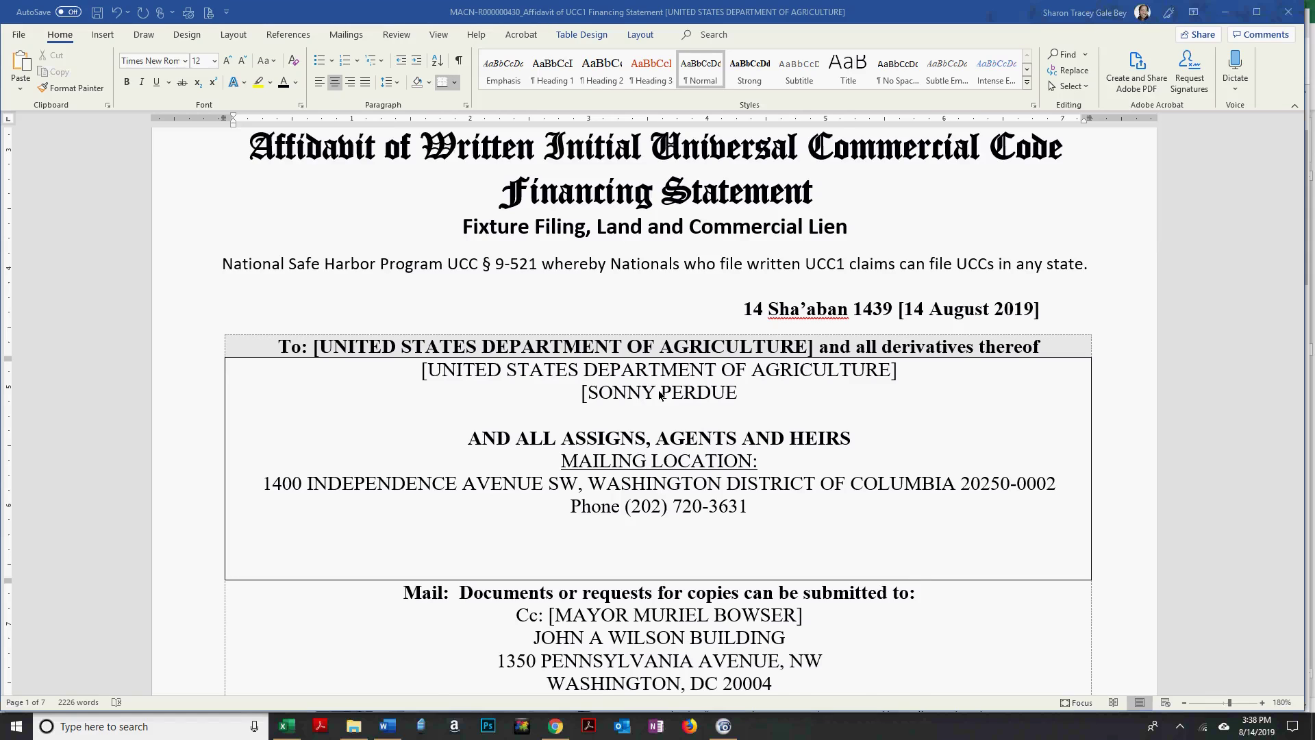
key("alt+Tab")
key("alt+Tab")
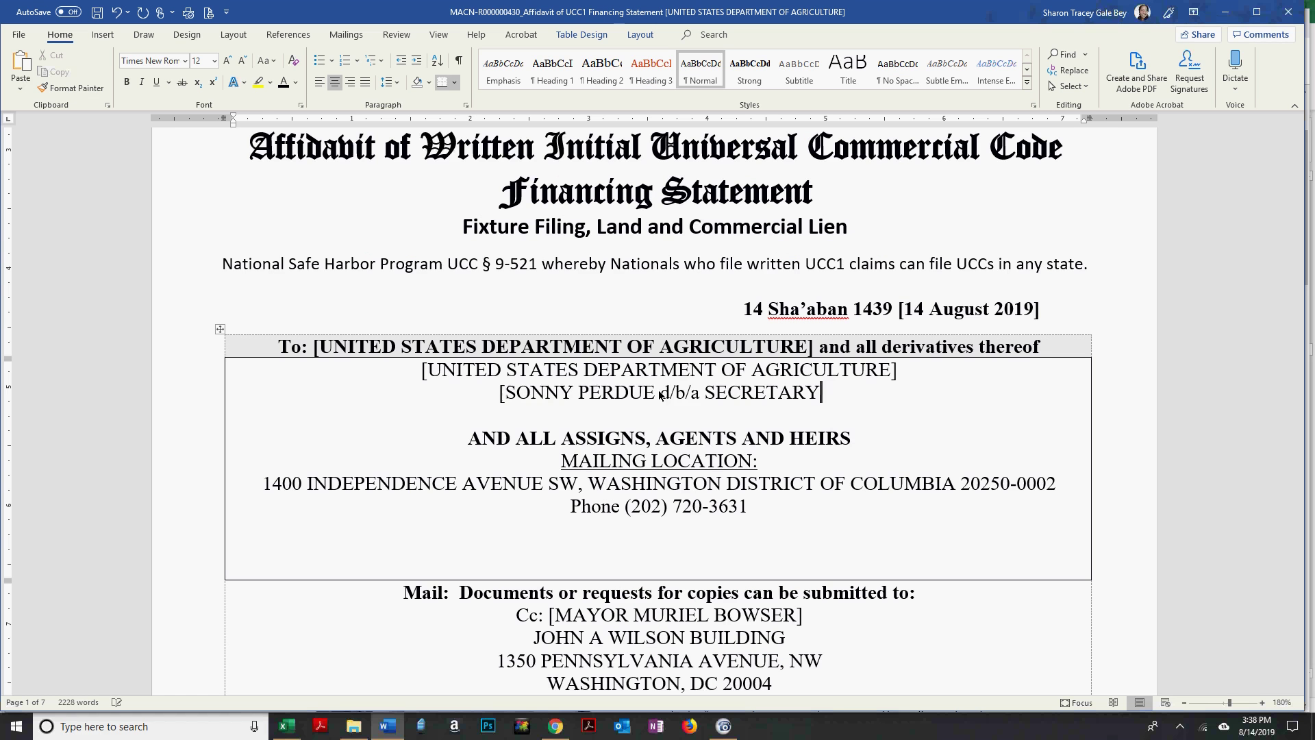
Complete his title 'OF AGRICULTURE FOR THE UNITED STATES DEPARTMENT OF AGRICULTURE]', fixing typos.
key("BackSpace")
type("OF AGRI")
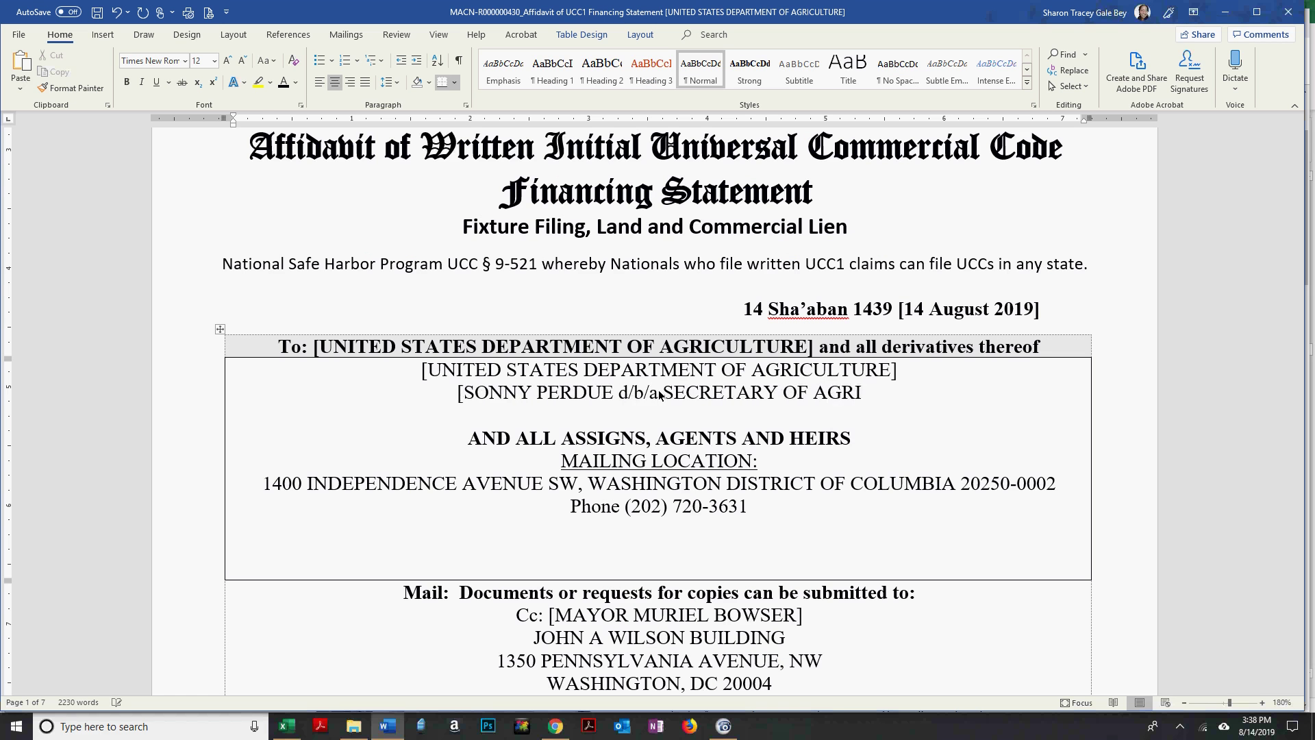
type("CULTURE ")
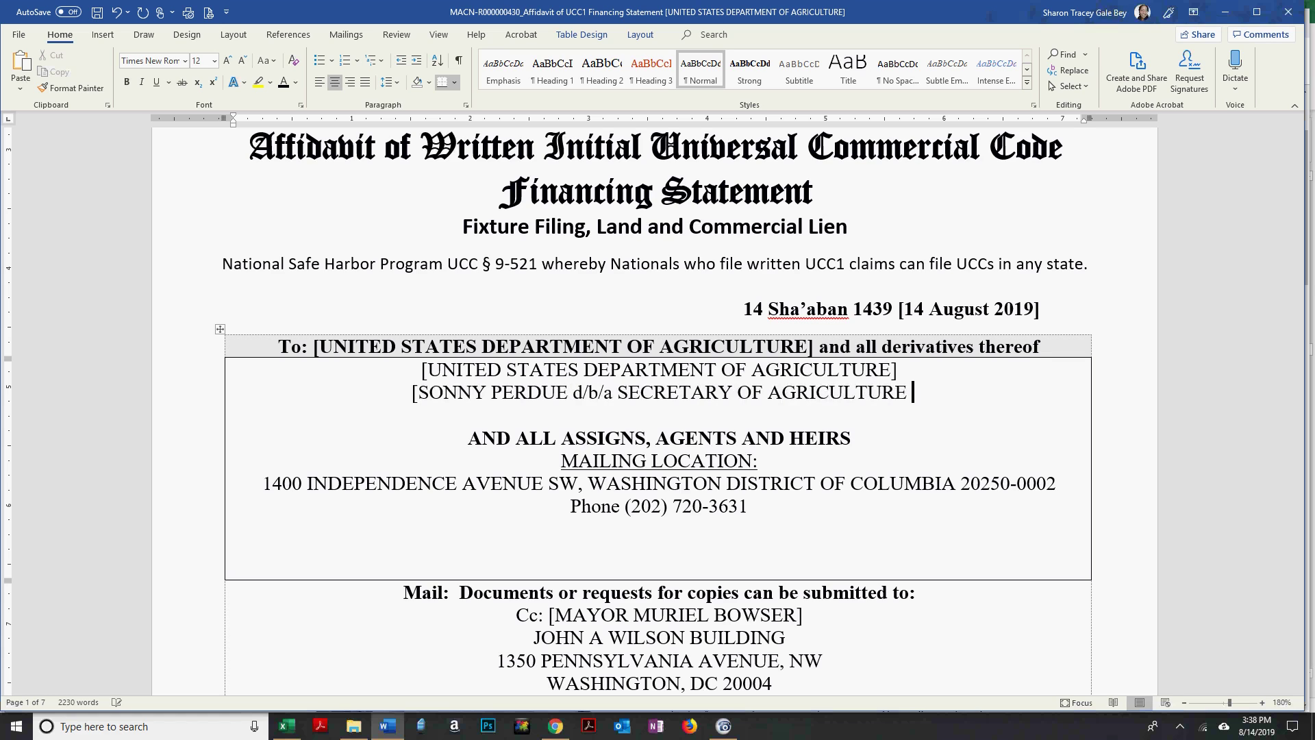
type("FOR THE UNITD ST")
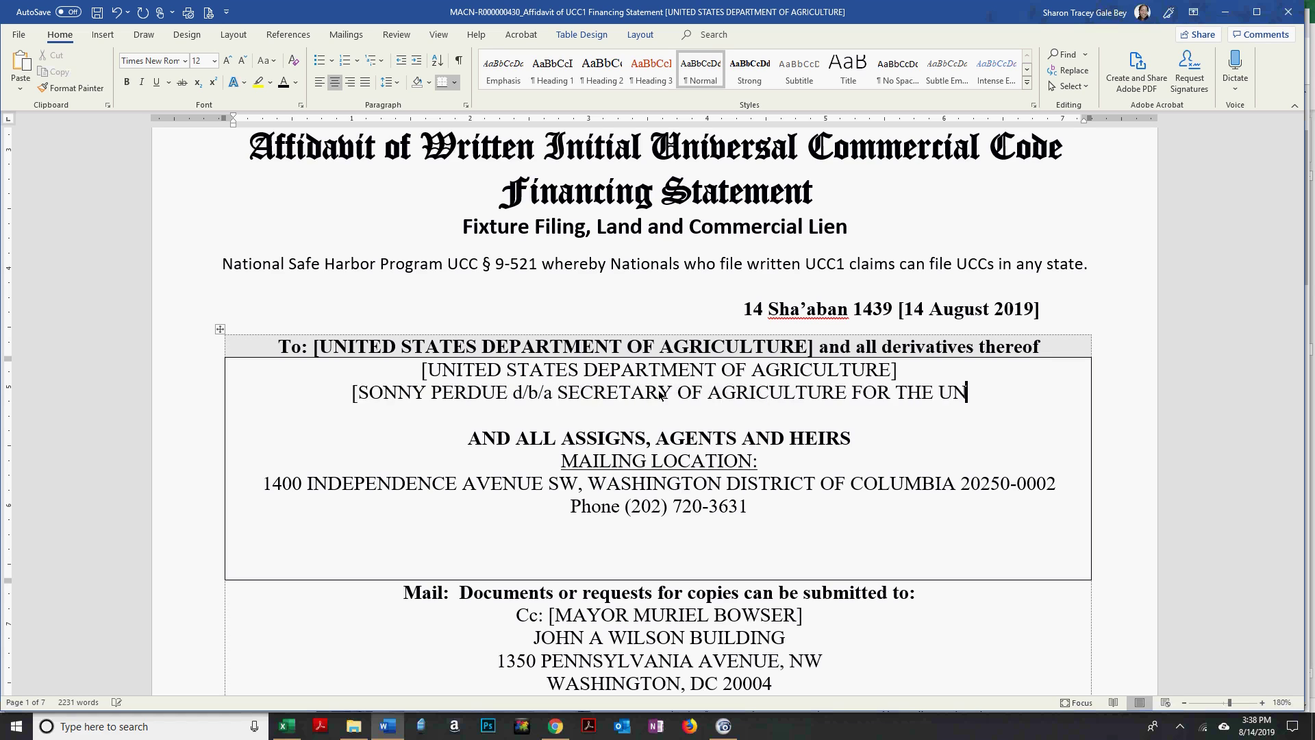
key("BackSpace")
key("BackSpace")
key("BackSpace")
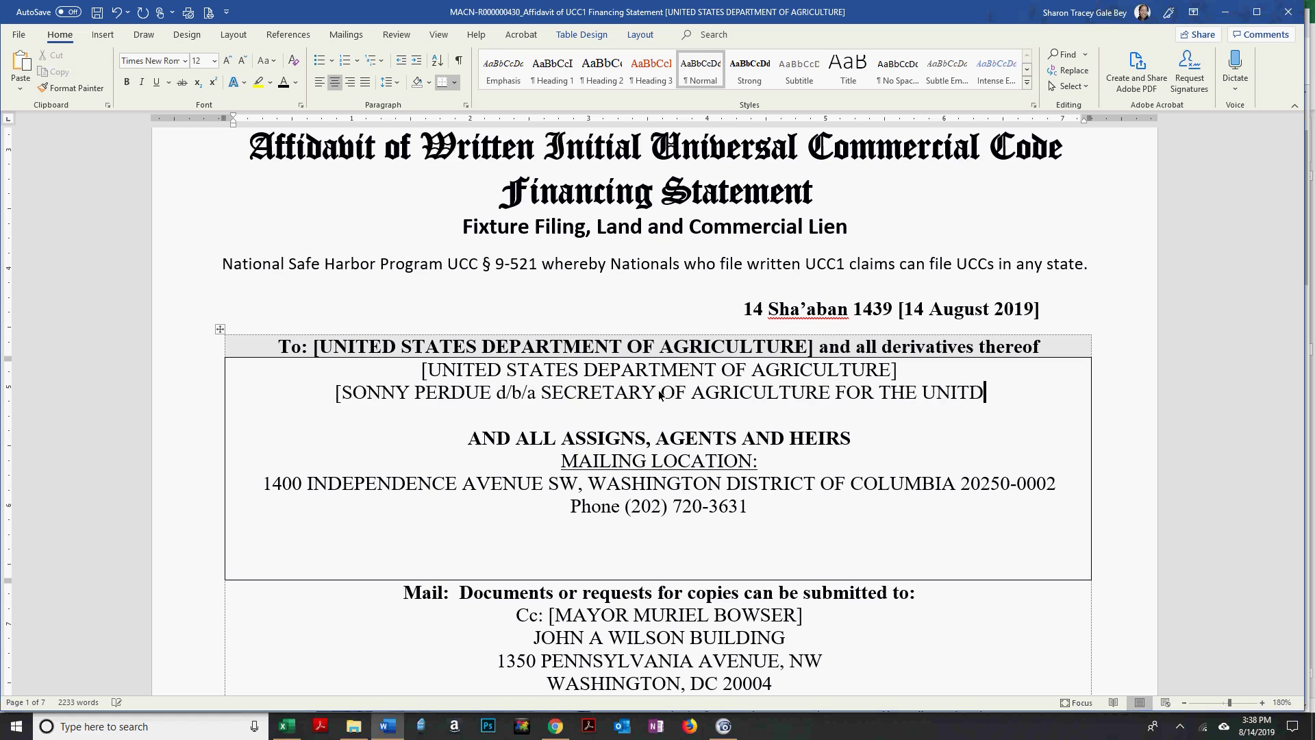
type("E S")
key("BackSpace")
key("BackSpace")
type("D STATES DEPARR")
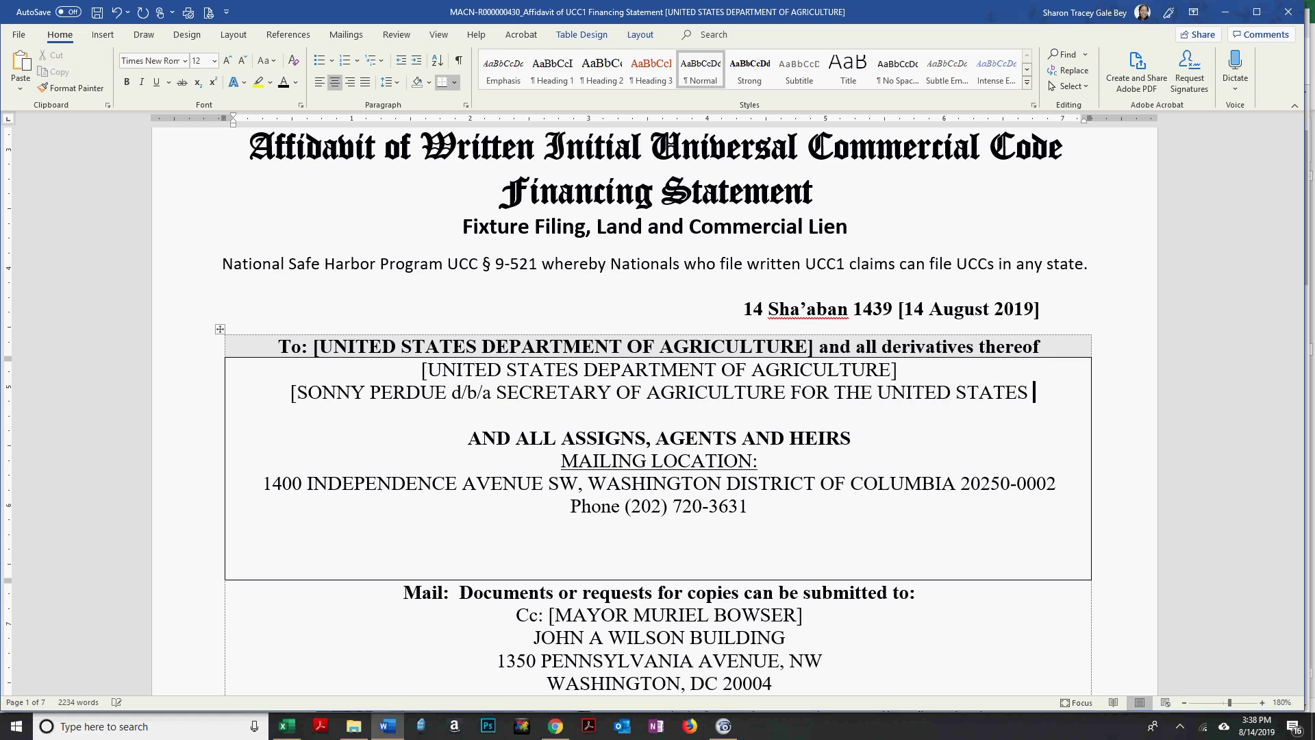
type("MT")
key("BackSpace")
key("BackSpace")
key("BackSpace")
type("TMENT OF AGRICULTURE]")
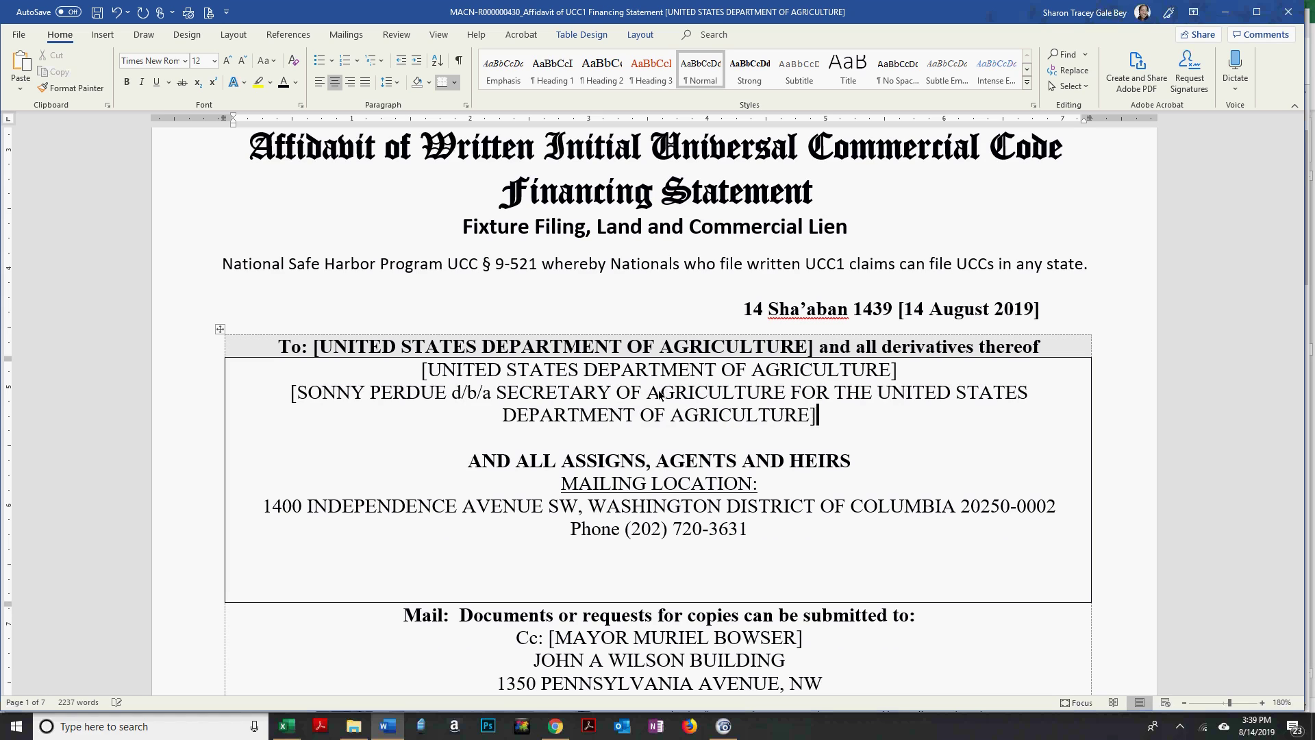
key("Down")
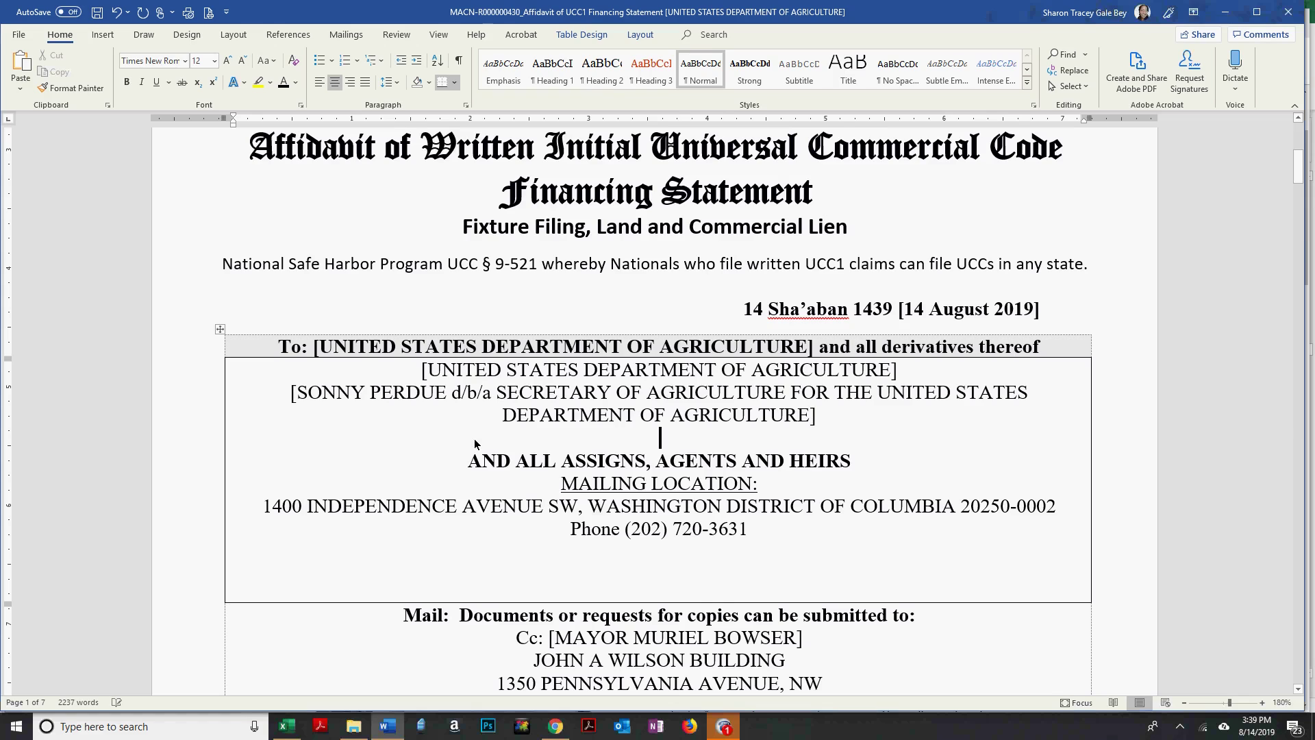
key("alt+Tab")
Search 'leadership team of the united states department of agriculture' and open 'Senior Leadership - USDA OCFO'.
scroll(648, 518, "up", 2)
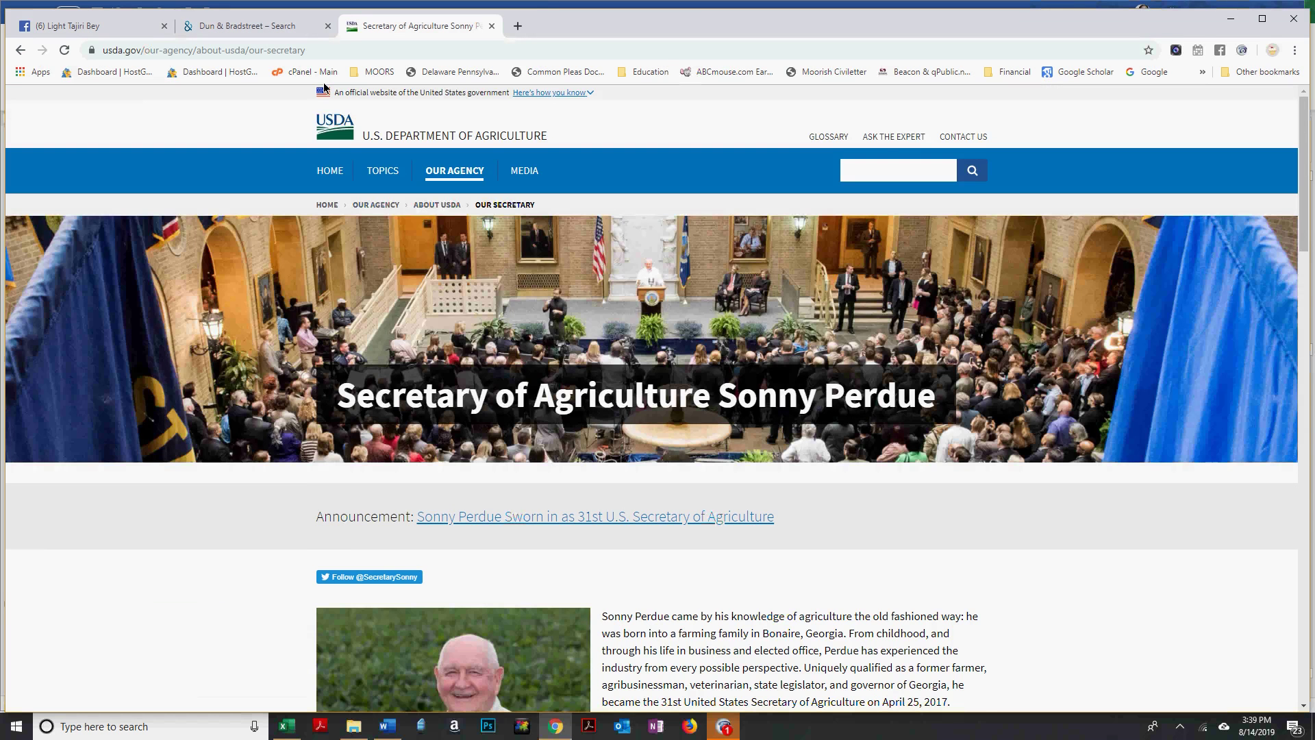
left_click(297, 52)
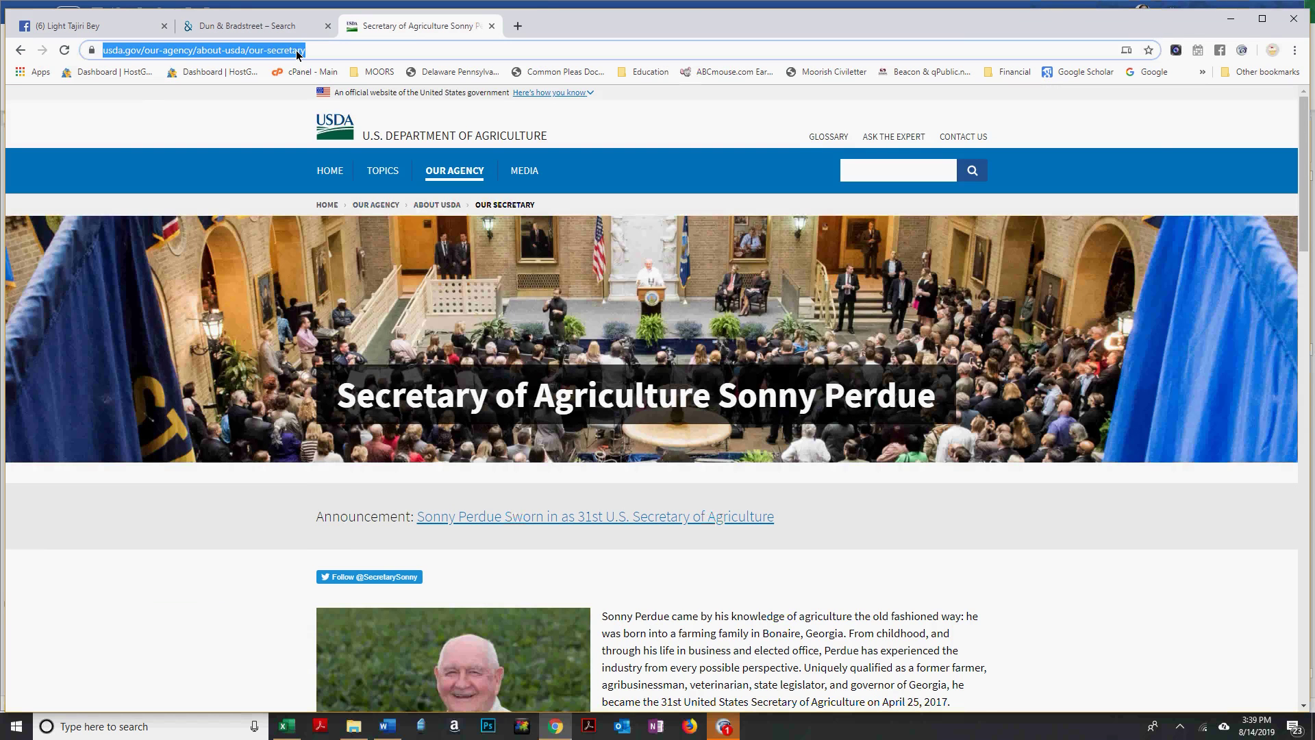
type("leadership team")
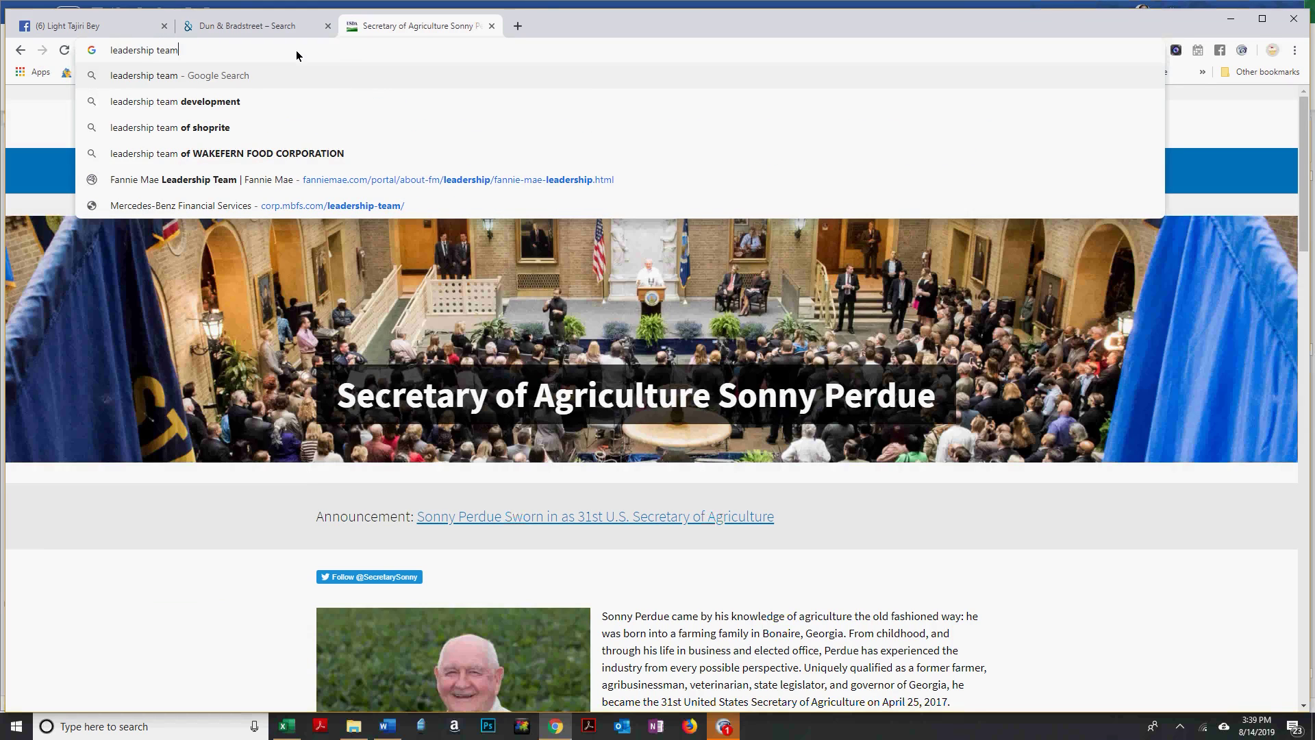
type("of the uni")
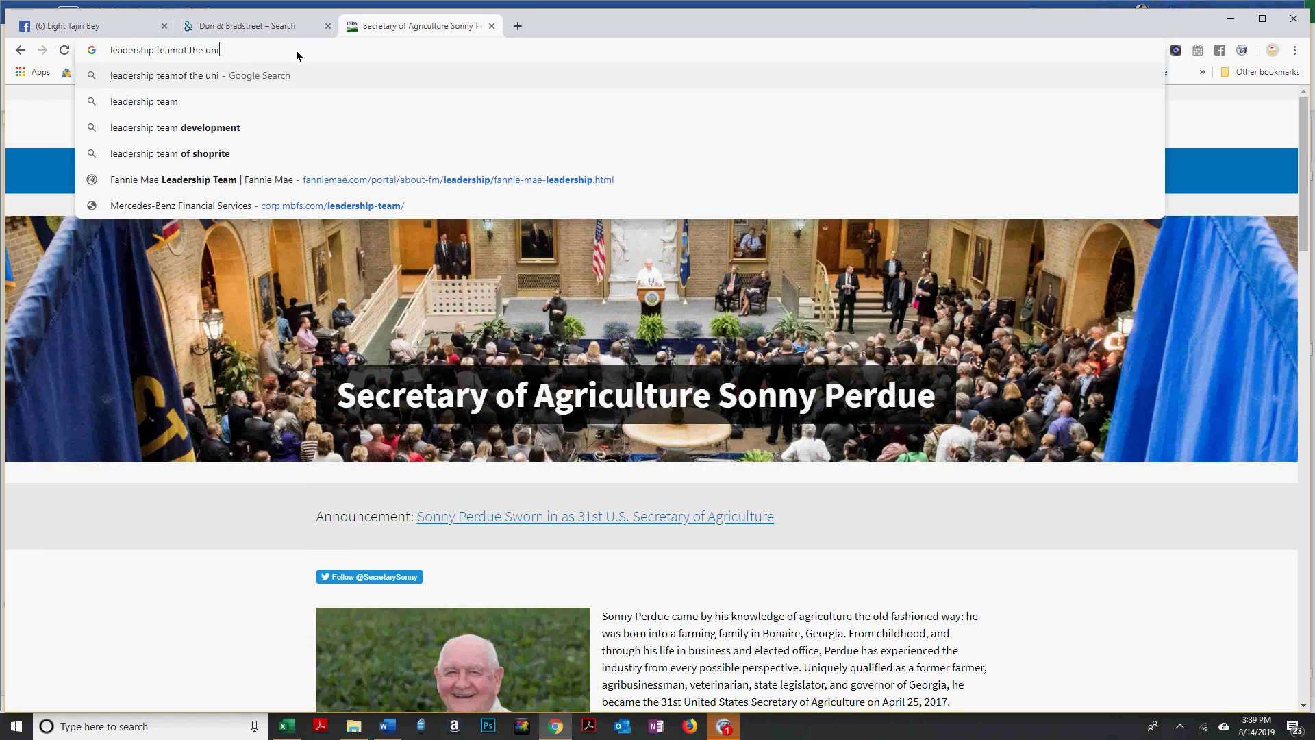
type("ted states department of a")
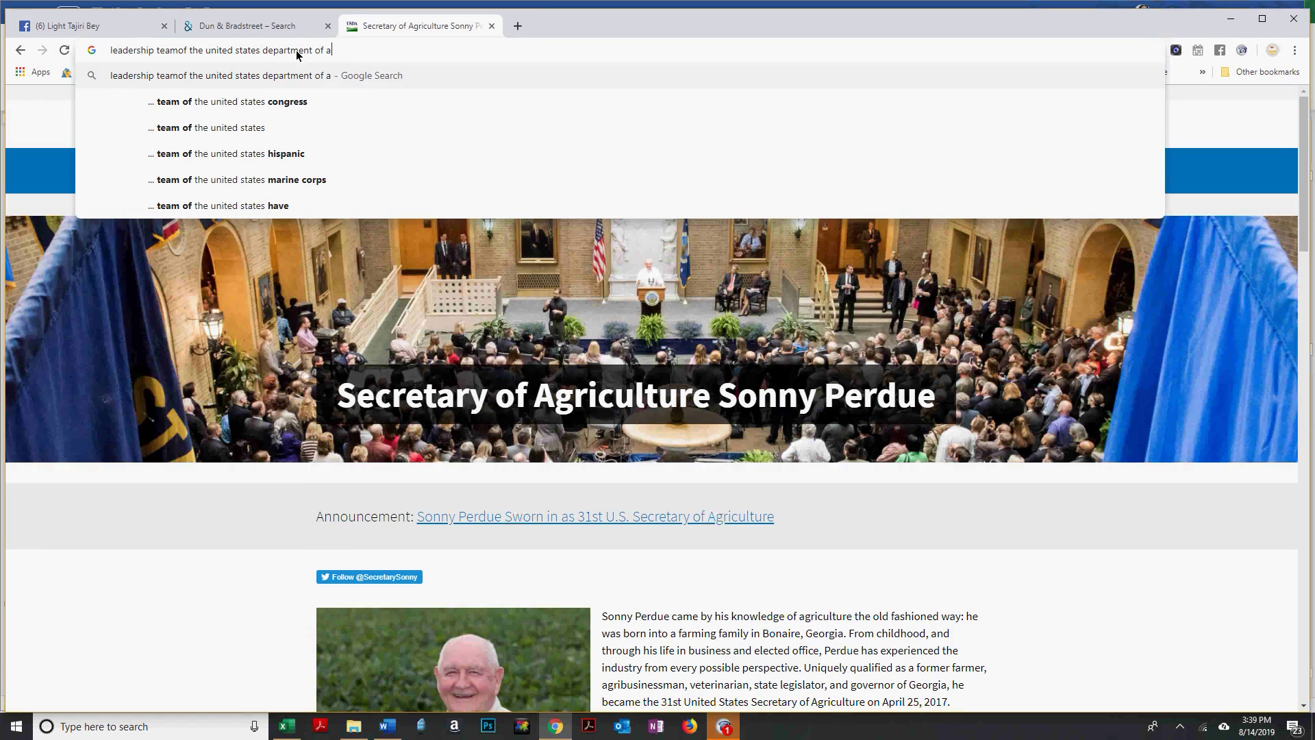
type("griculture")
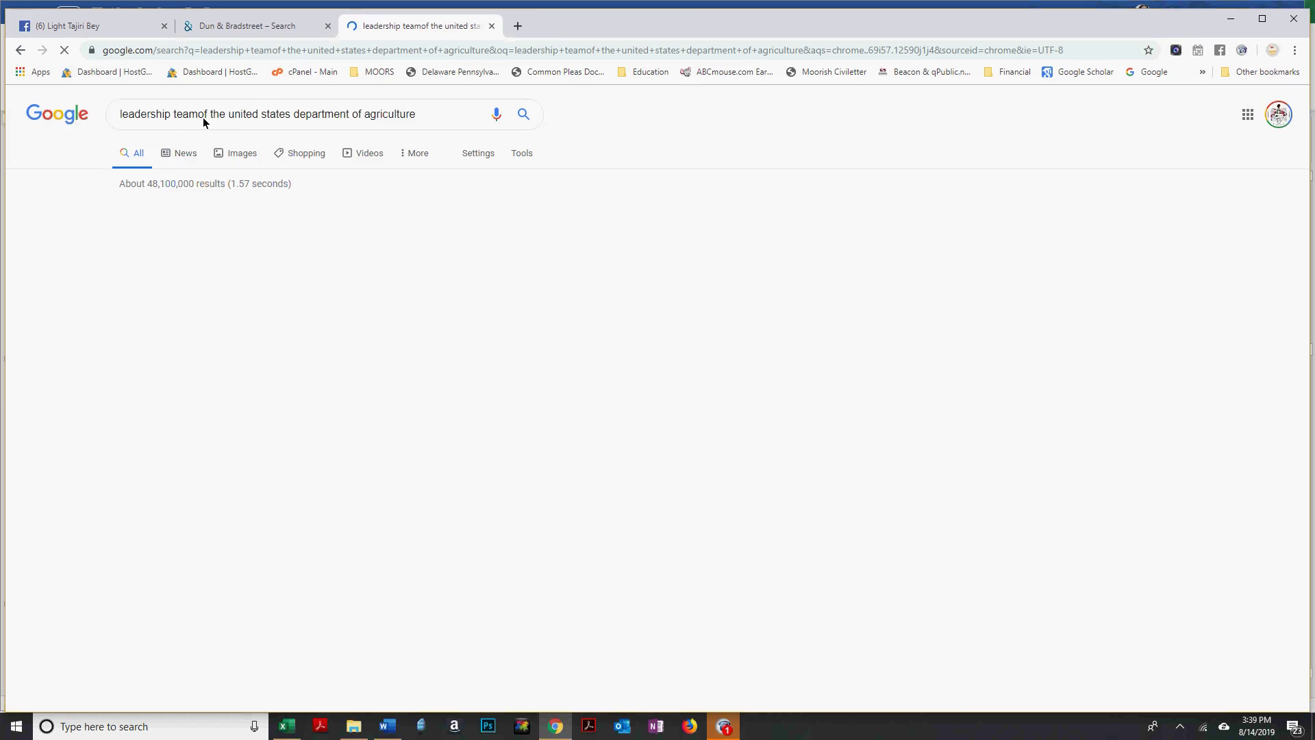
left_click(202, 114)
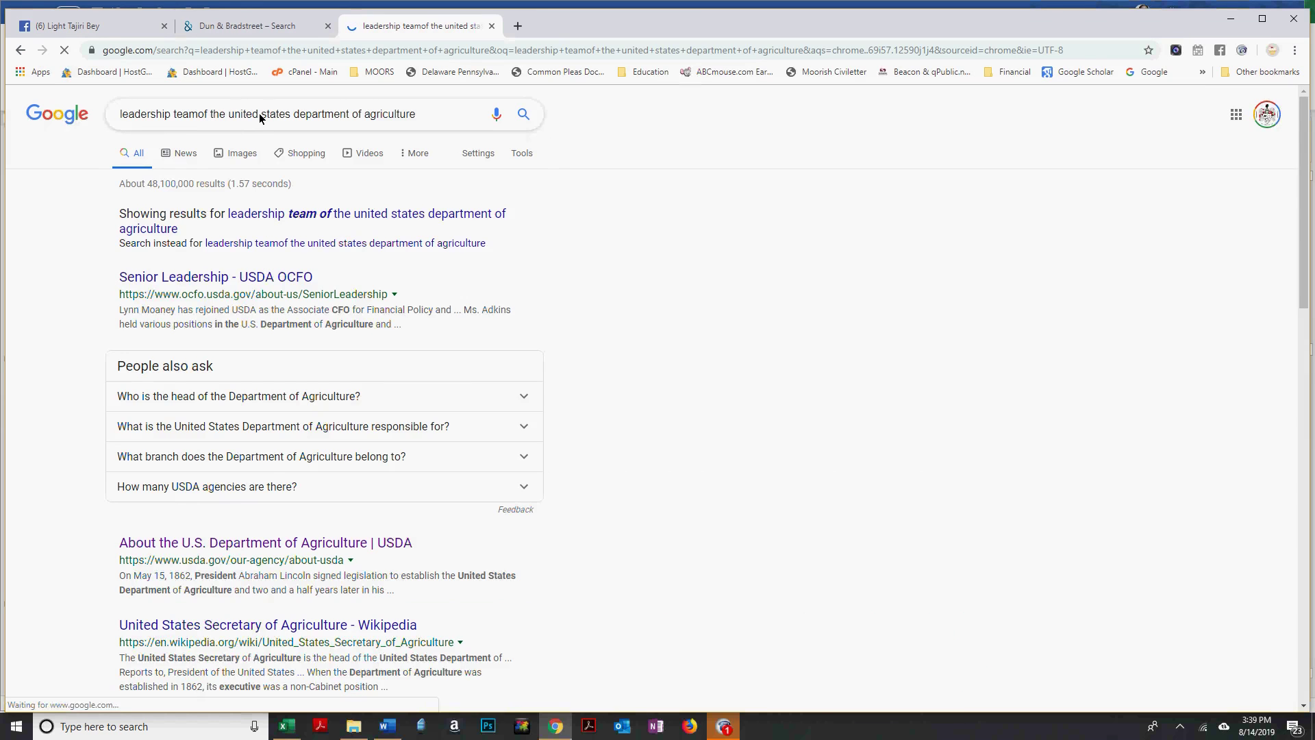
key("alt+f")
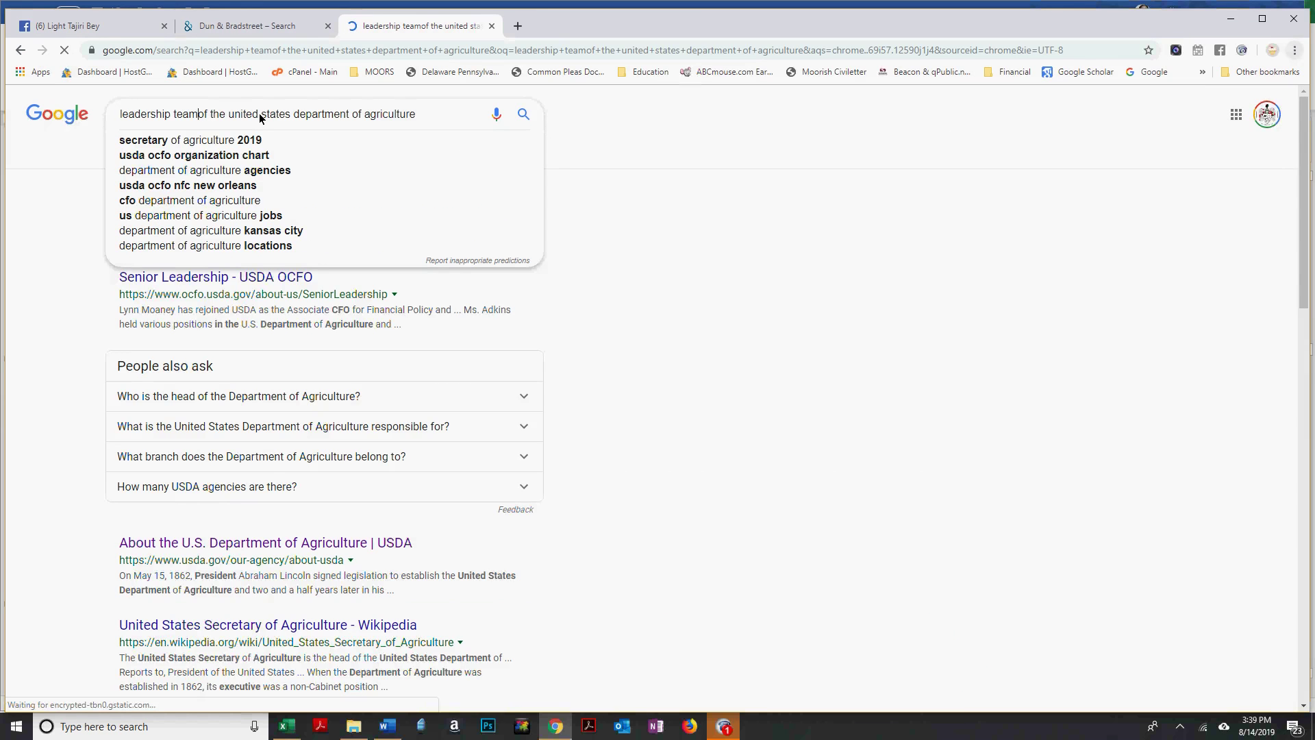
left_click(201, 117)
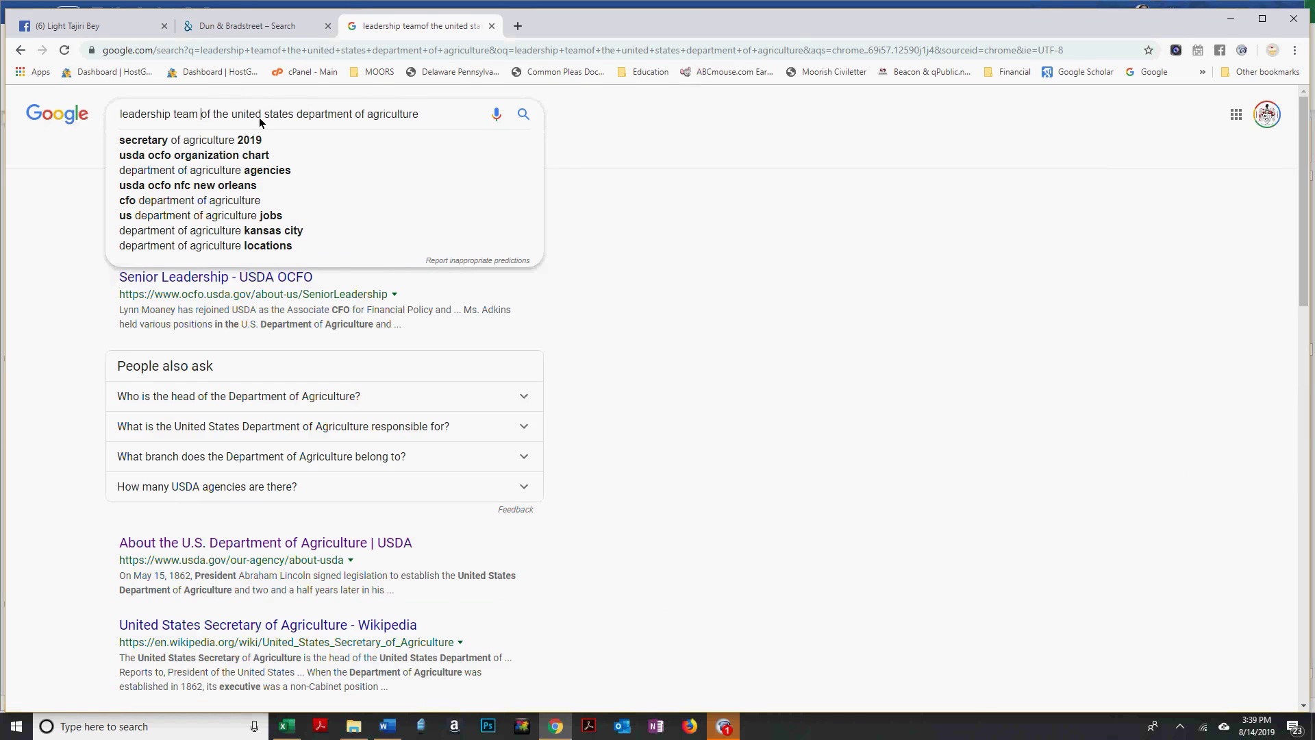
key("Return")
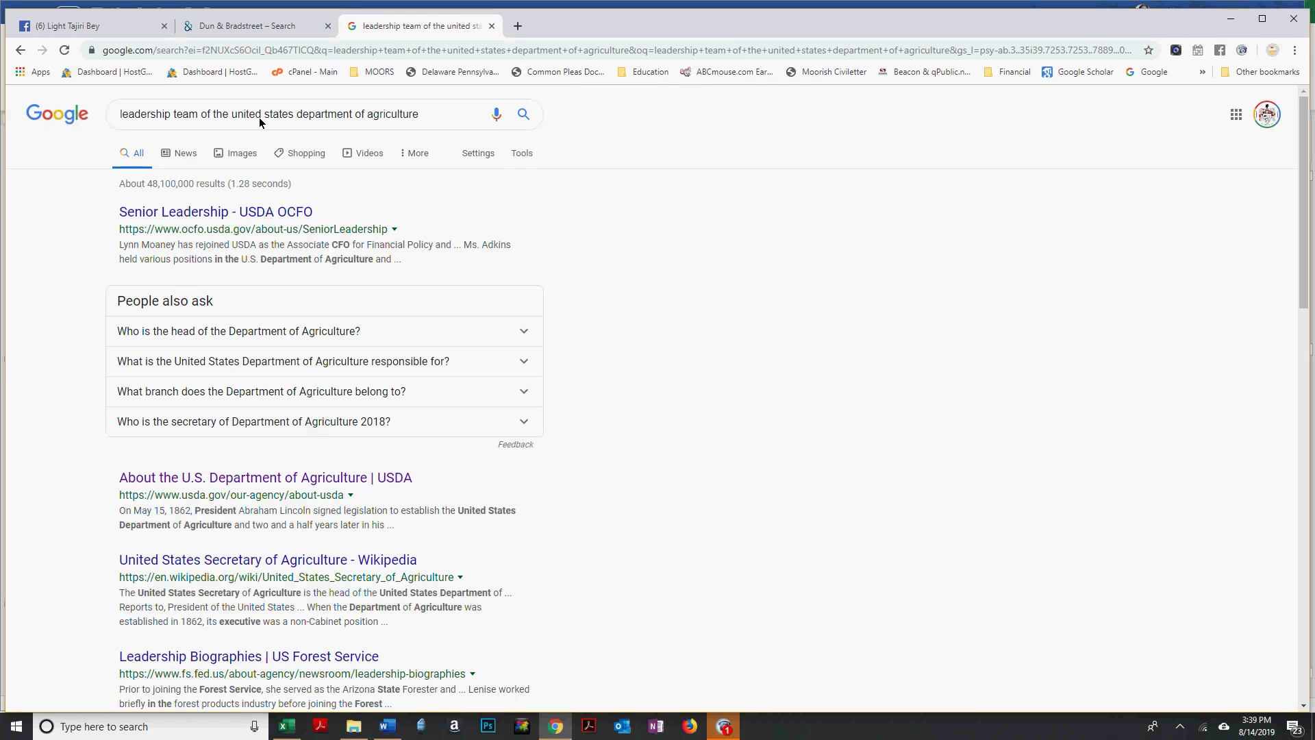
left_click(195, 219)
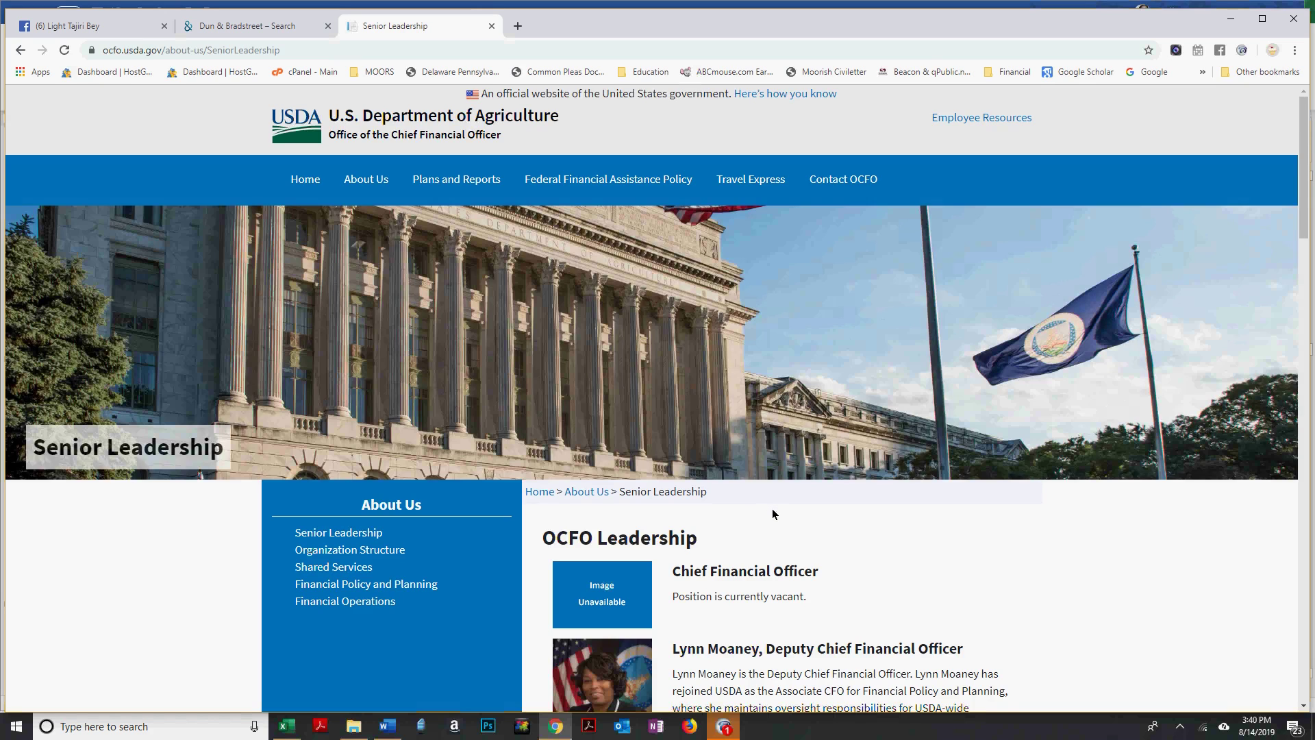
Scroll through the OCFO senior leadership bios, then return to the Word affidavit.
scroll(772, 511, "down", 1)
scroll(773, 511, "down", 10)
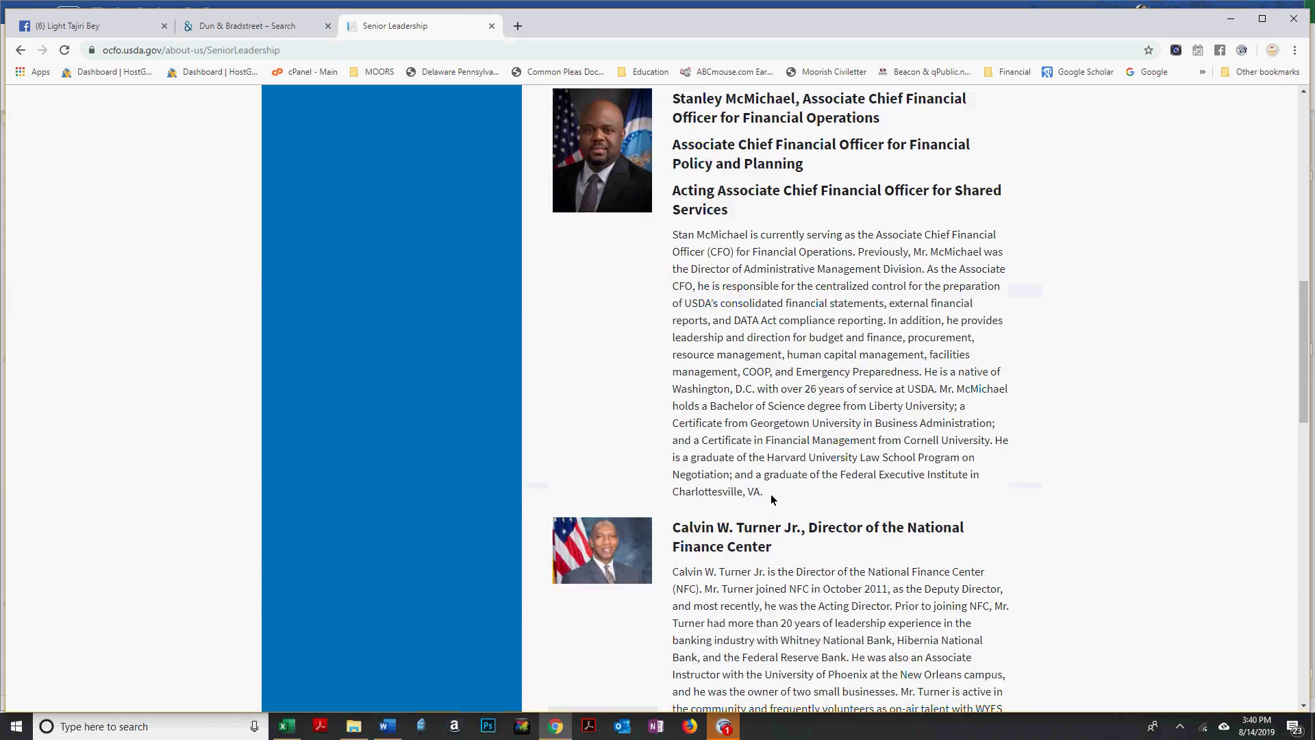
scroll(771, 494, "down", 15)
scroll(772, 497, "down", 3)
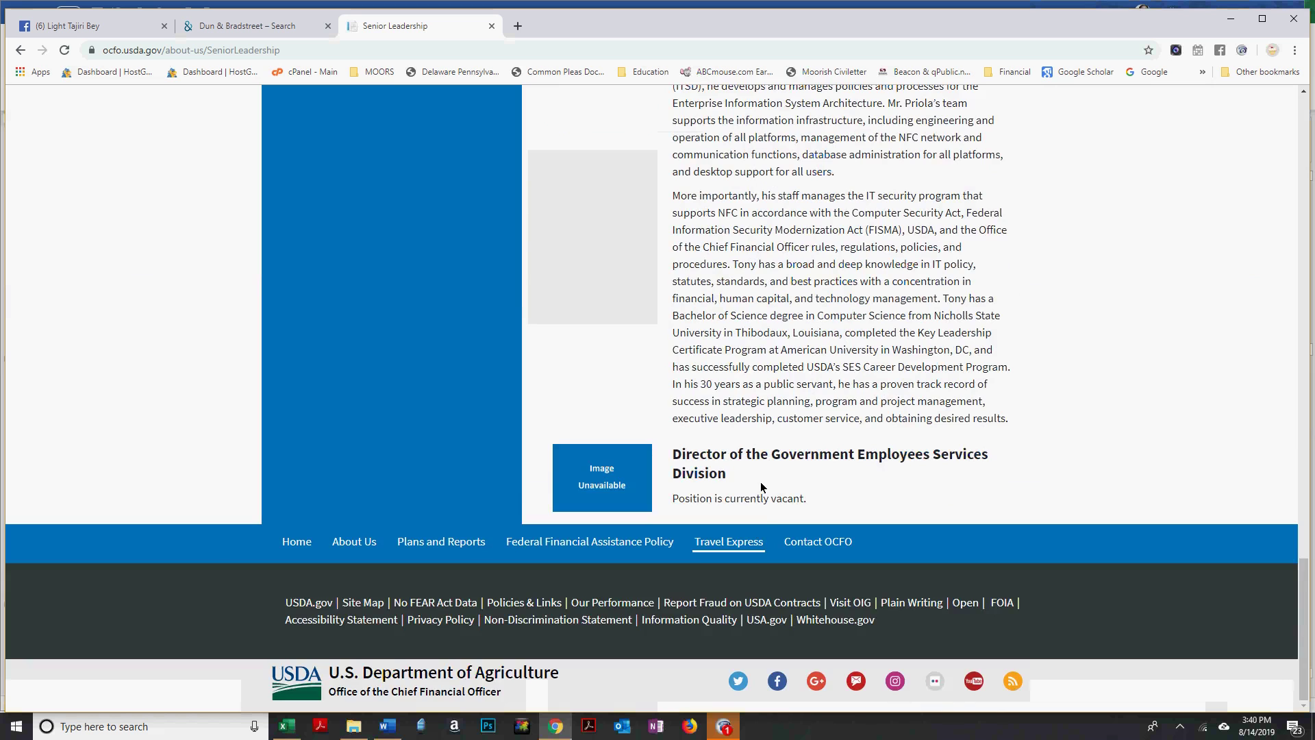
scroll(760, 482, "up", 15)
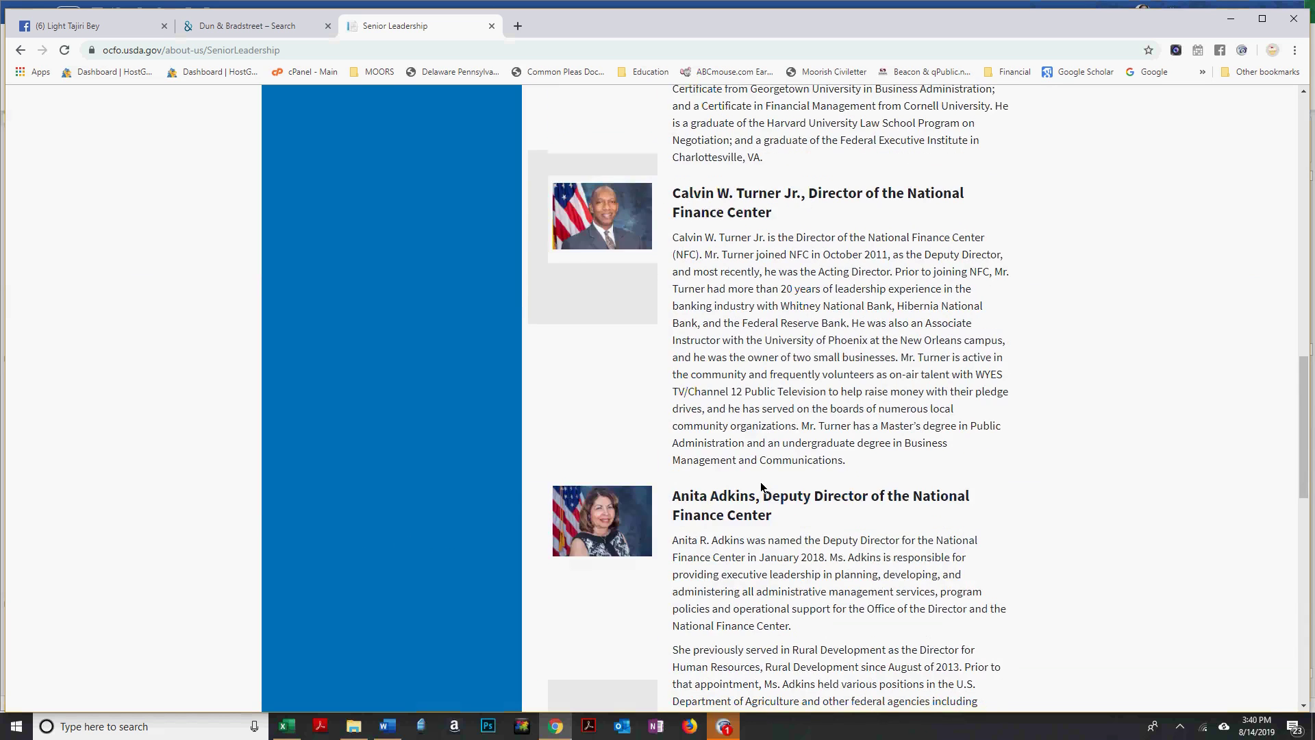
scroll(763, 486, "up", 8)
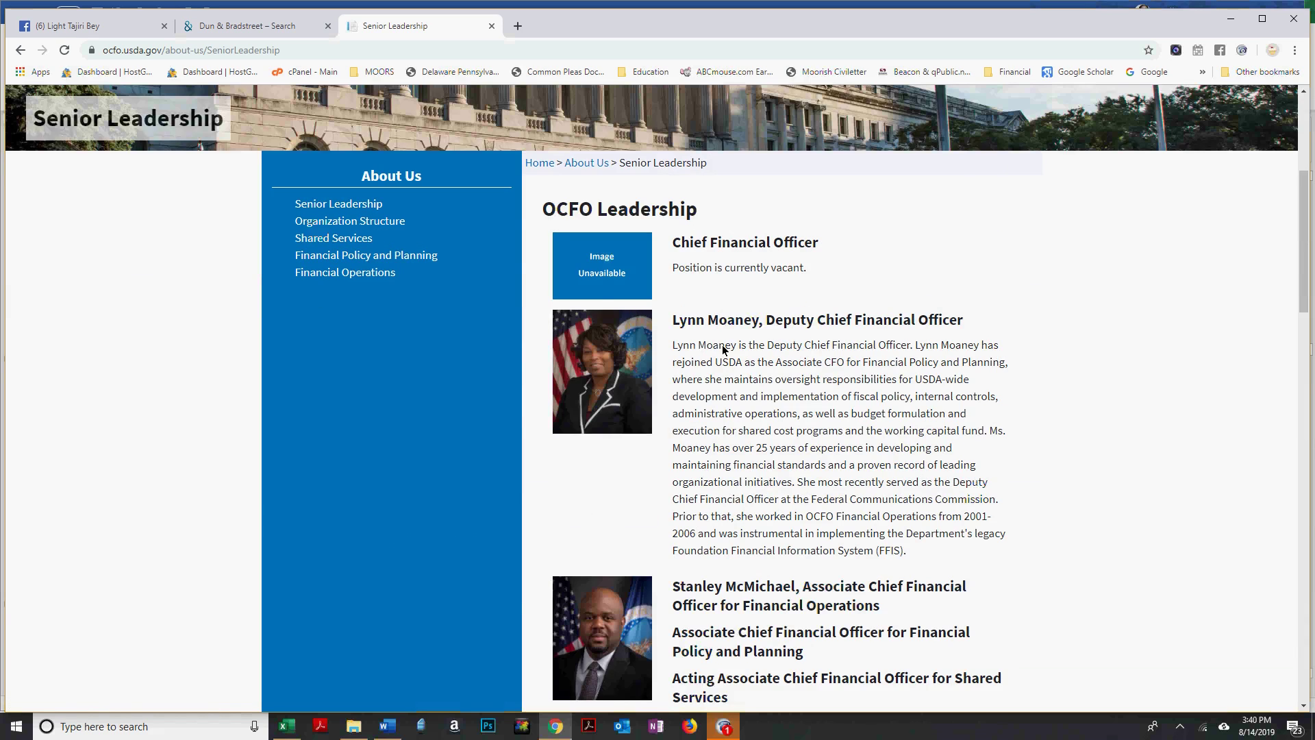
key("alt+Tab")
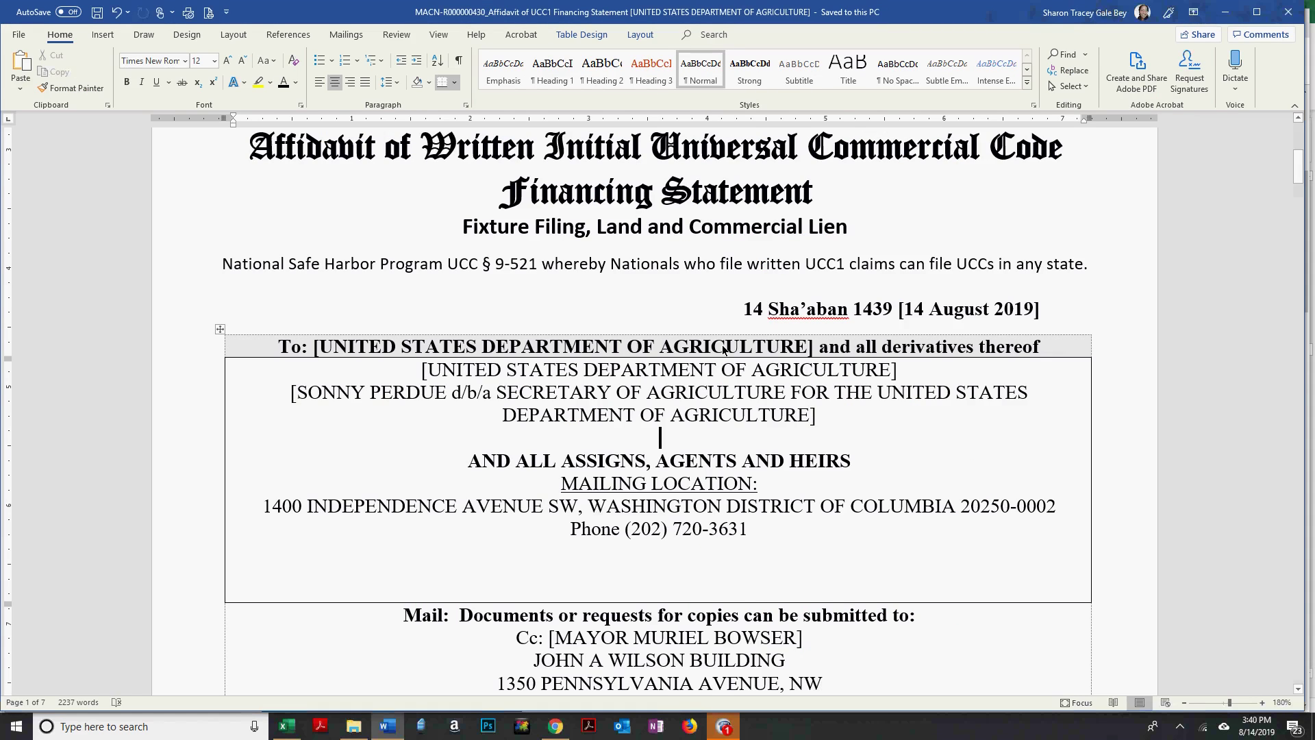
Add the Deputy CFO's d/b/a line, pasting 'FOR THE UNITED STATES DEPARTMENT OF AGRICULTURE]' after OFFICER.
key("alt+Tab")
key("alt+Tab")
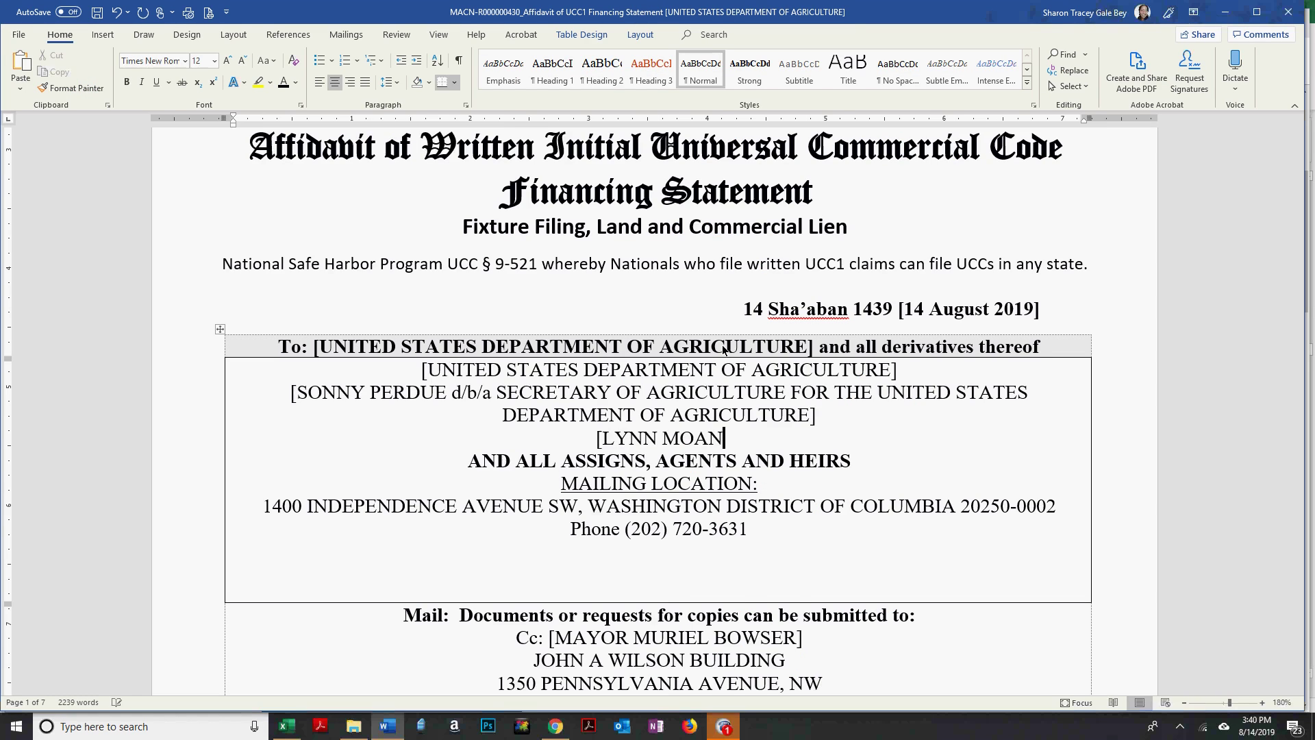
key("alt+Tab")
key("alt+Tab")
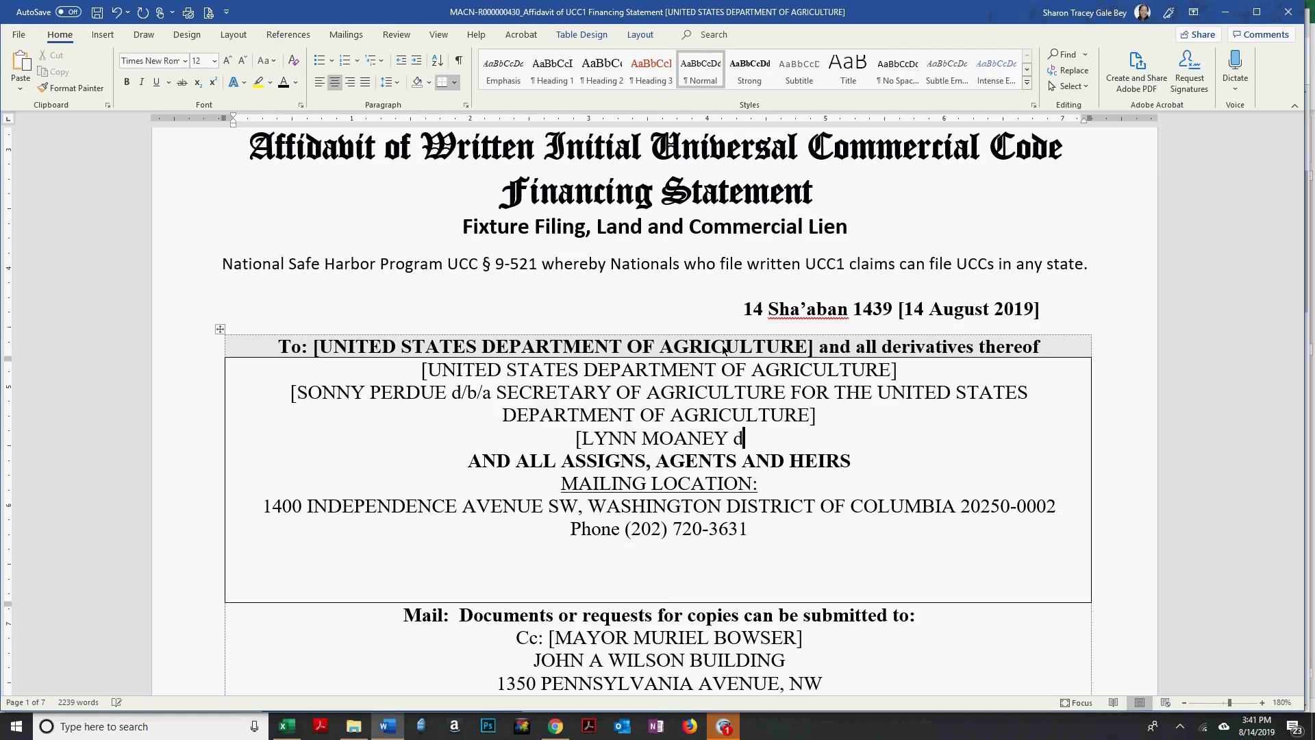
type("/b/a")
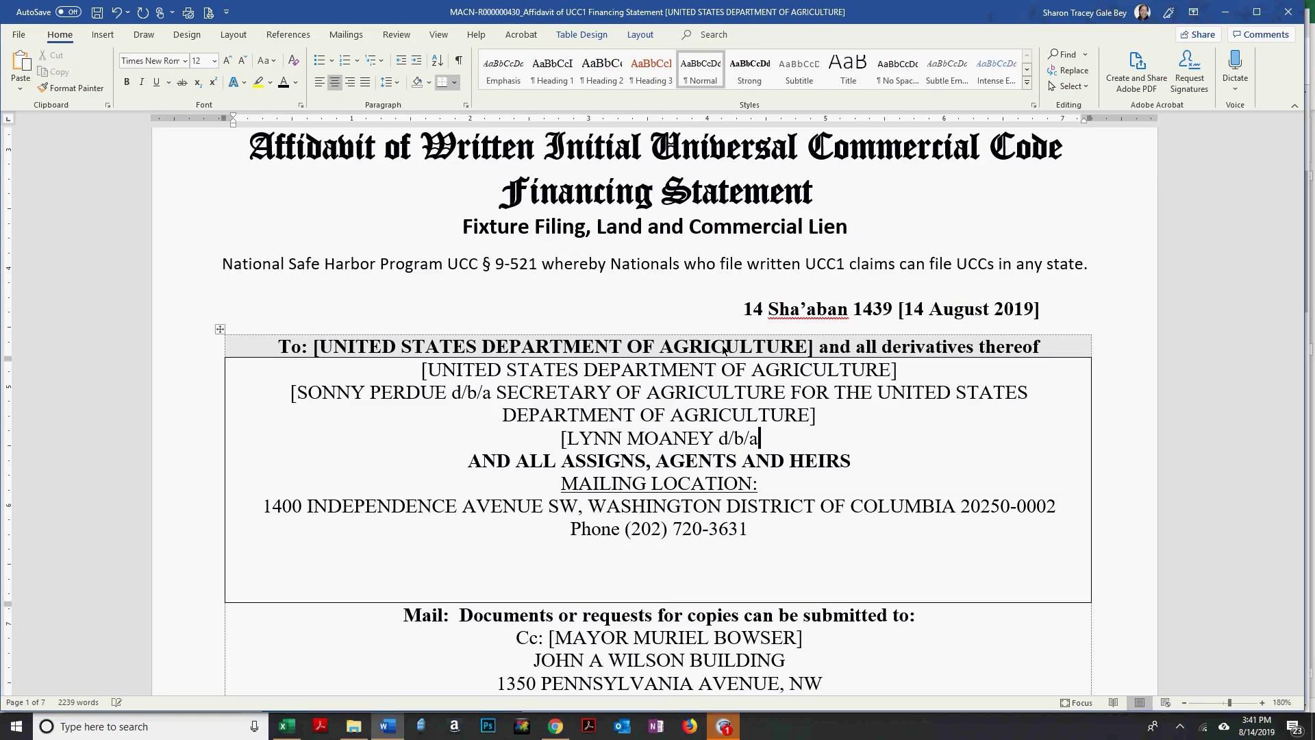
key("alt+Tab")
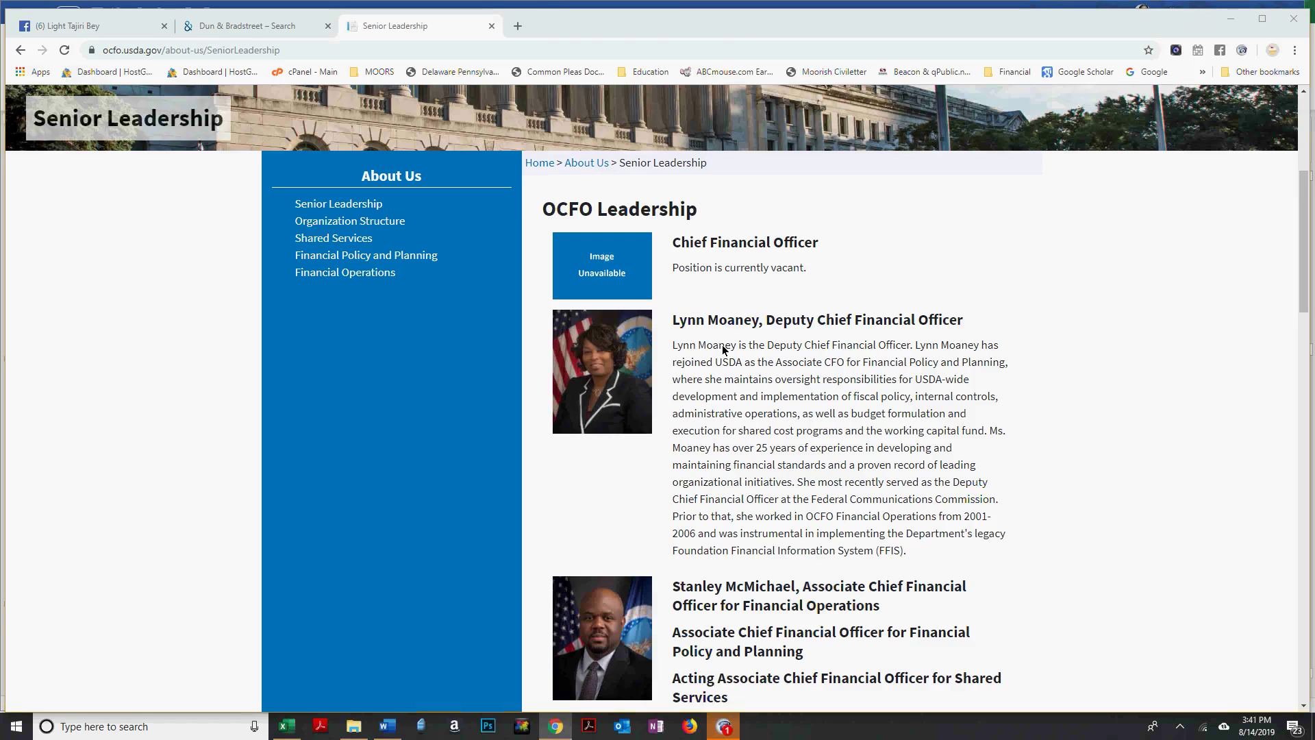
key("alt+Tab")
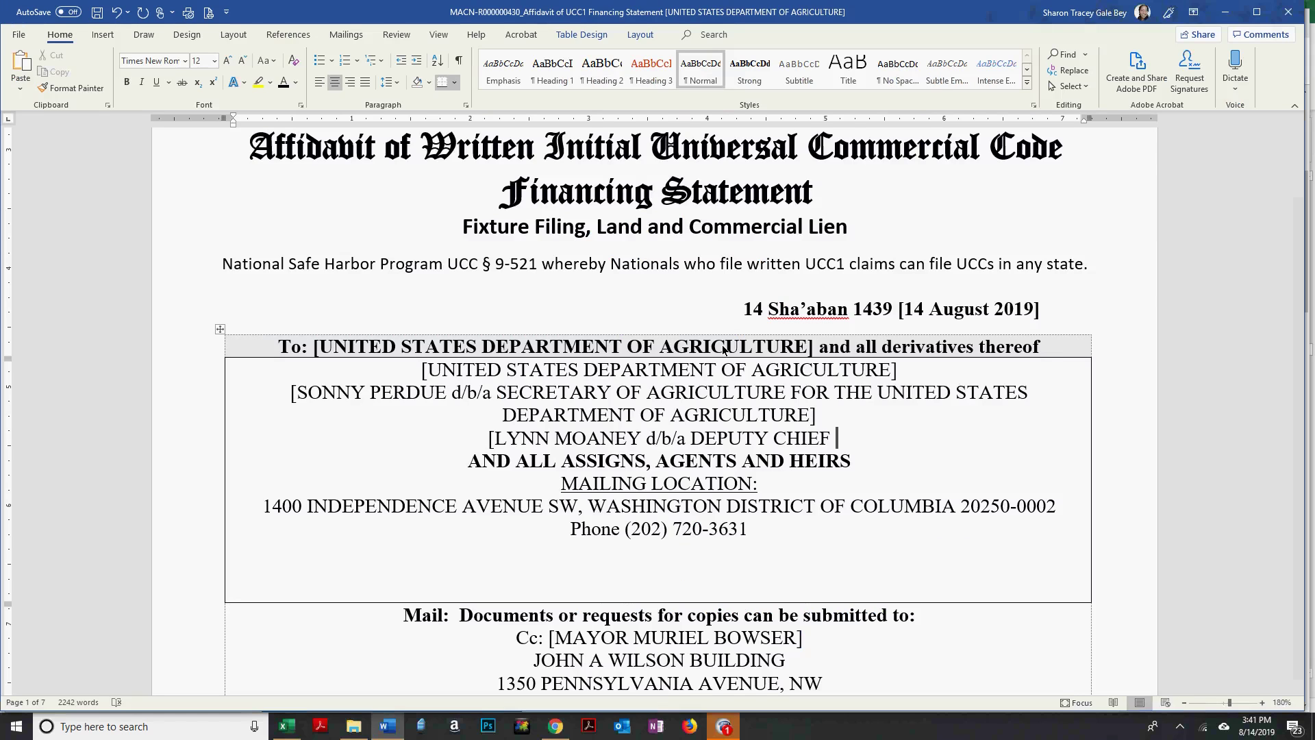
key("alt+Tab")
key("alt+Tab")
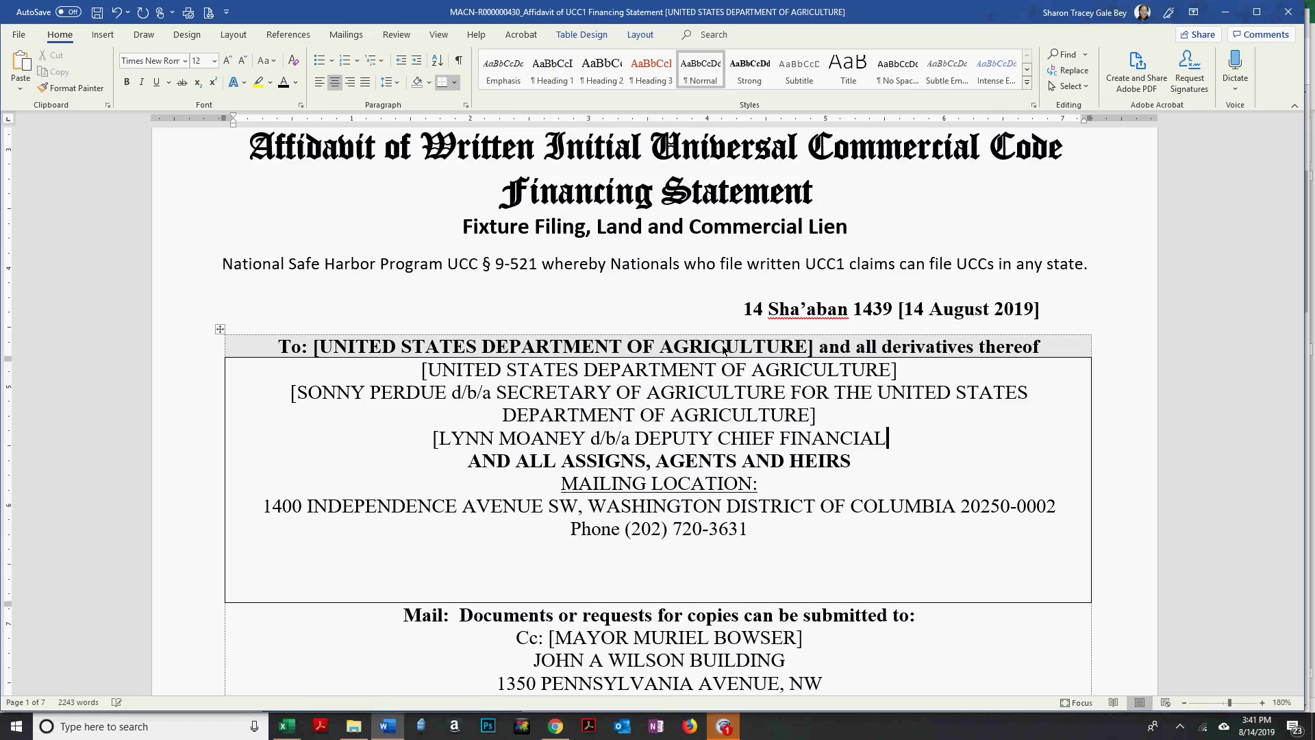
key("alt+Tab")
key("alt+Tab")
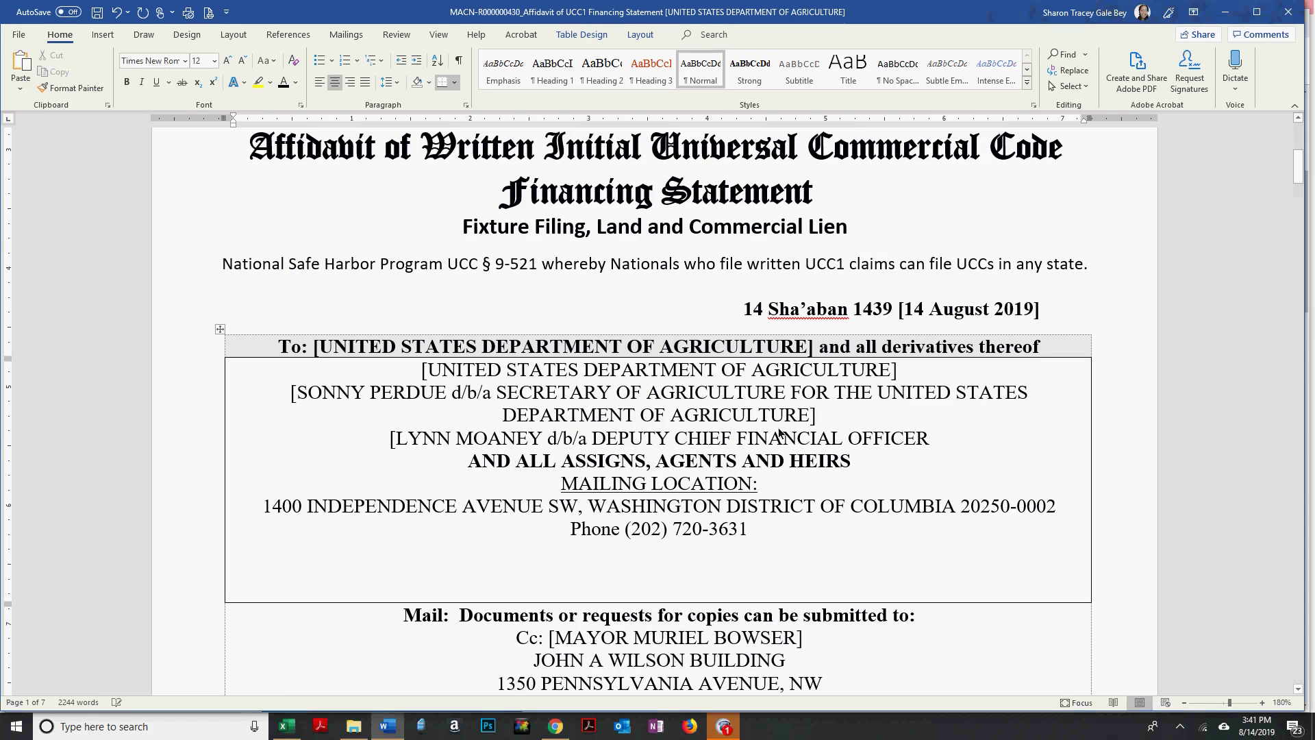
left_click_drag(820, 425, 793, 397)
key("ctrl+c")
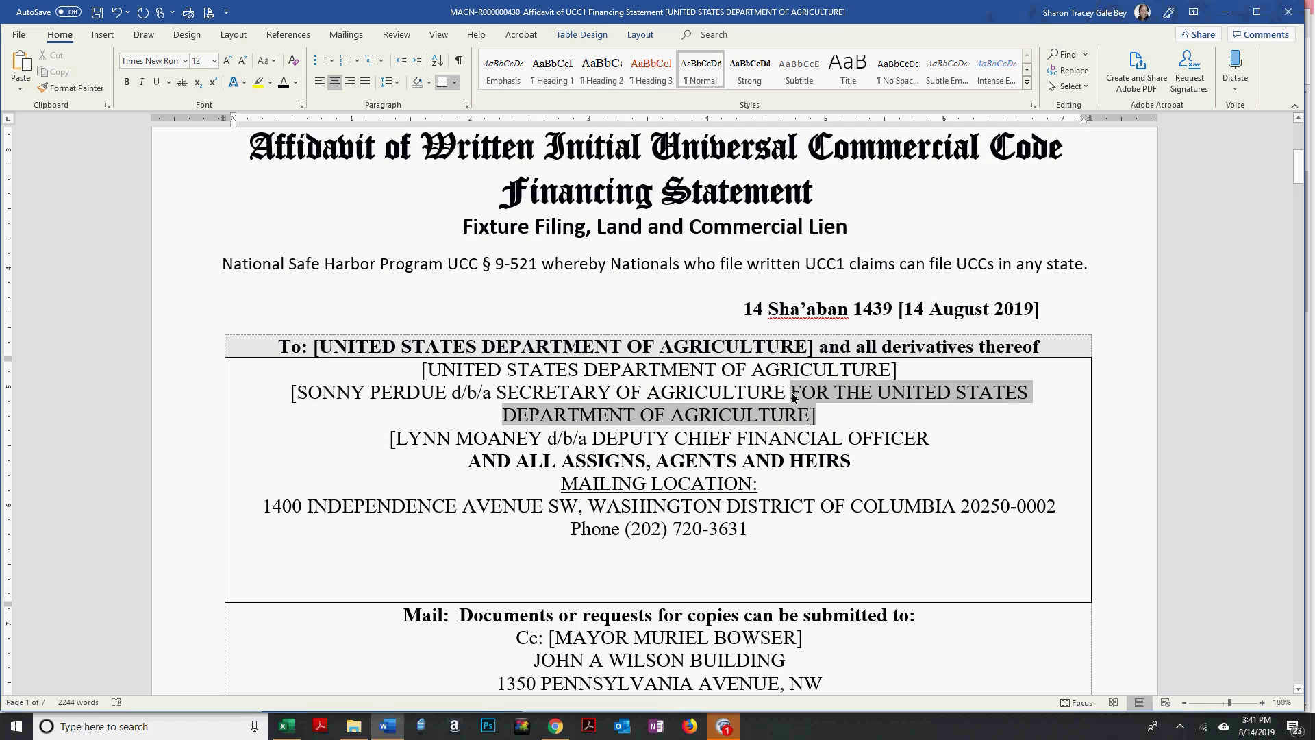
left_click(961, 438)
key("ctrl+v")
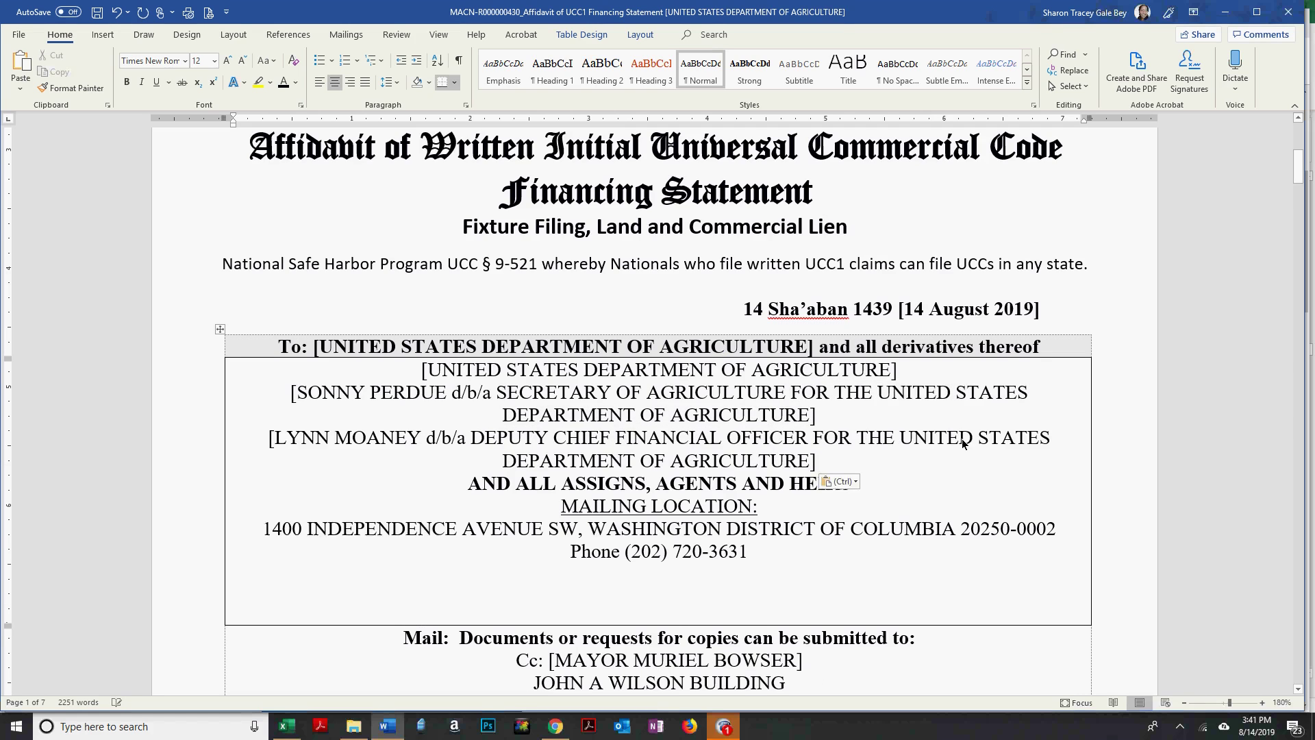
key("Return")
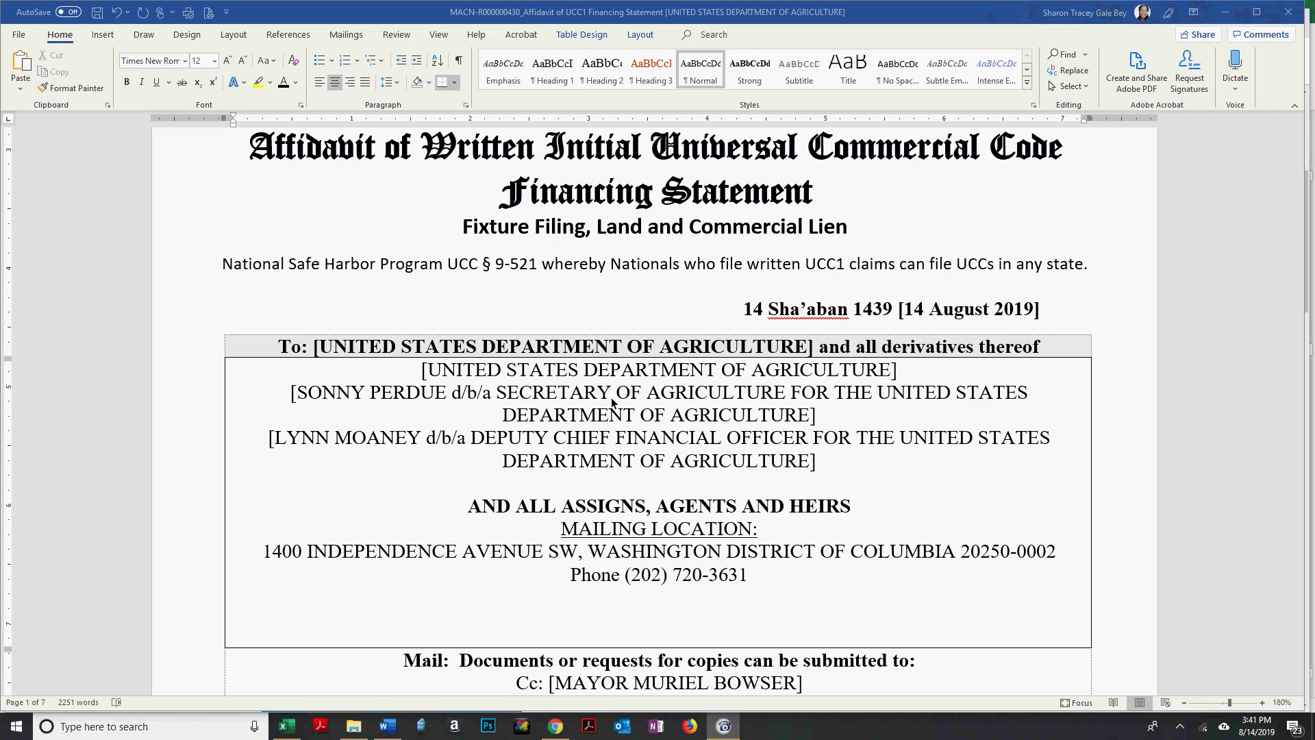
Insert blank lines below the Deputy CFO entry, above AND ALL ASSIGNS, AGENTS AND HEIRS.
left_click(619, 478)
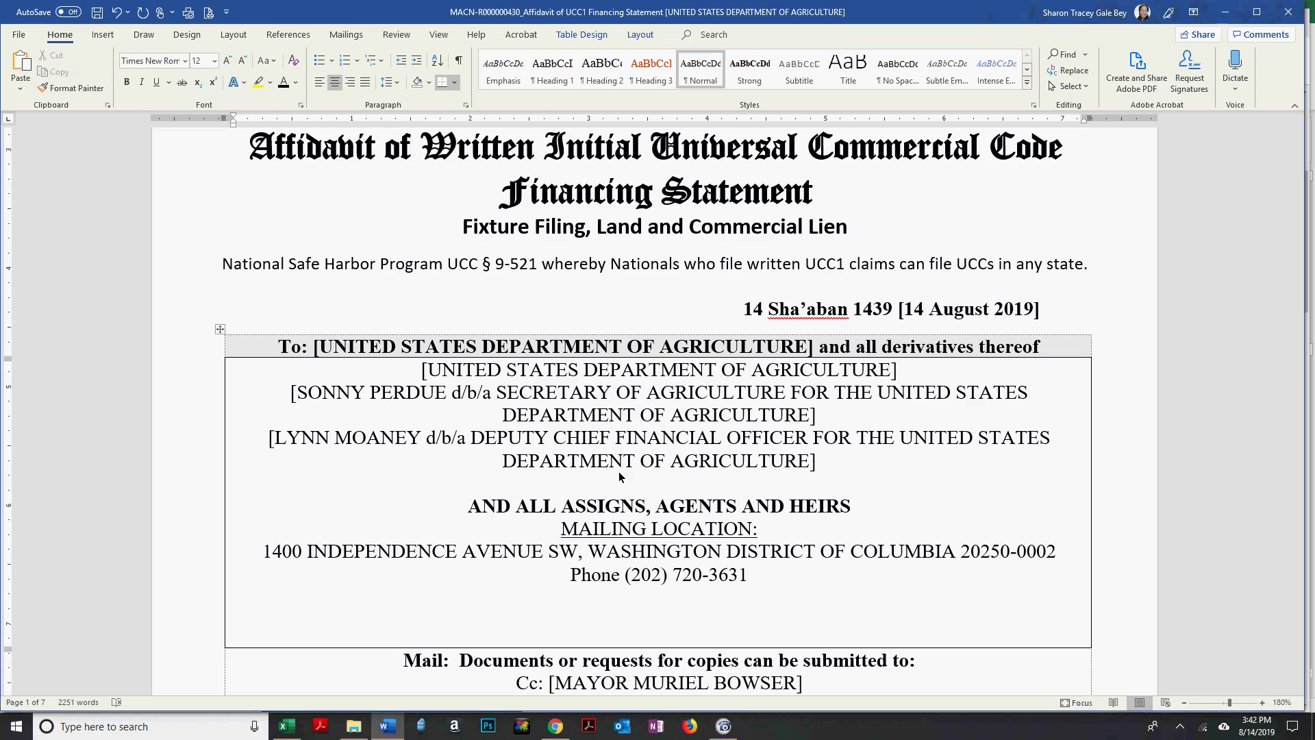
key("Return")
key("Return")
key("Up")
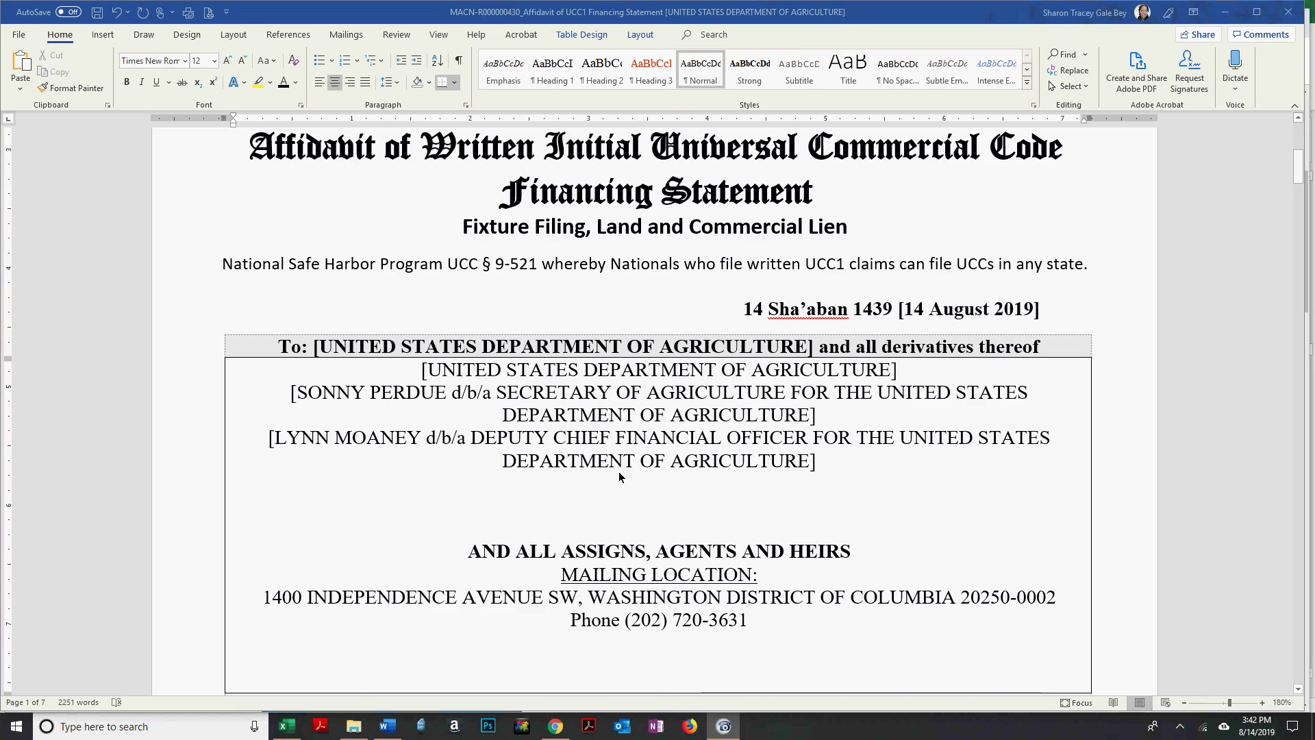
key("alt+Tab")
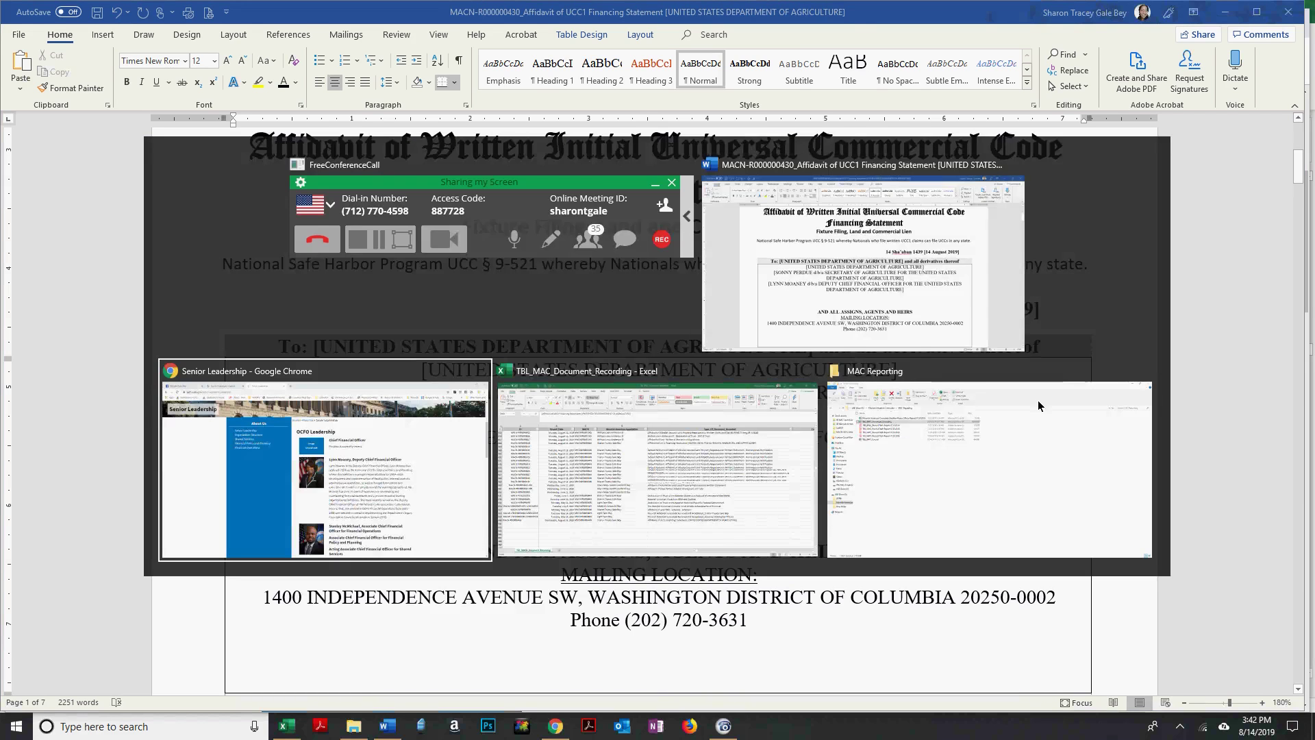
Type the Associate CFO's name on the new line, correcting the misspelled surname.
scroll(1021, 365, "down", 1)
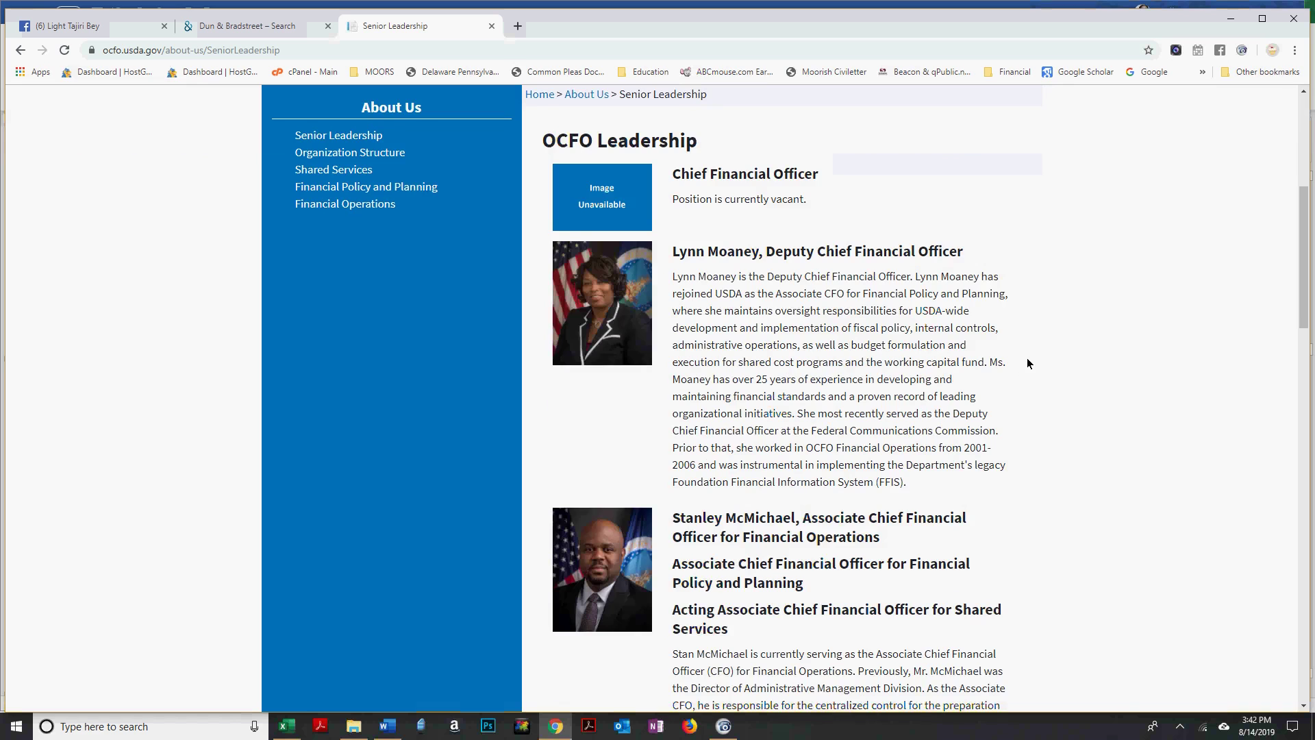
scroll(1213, 363, "down", 4)
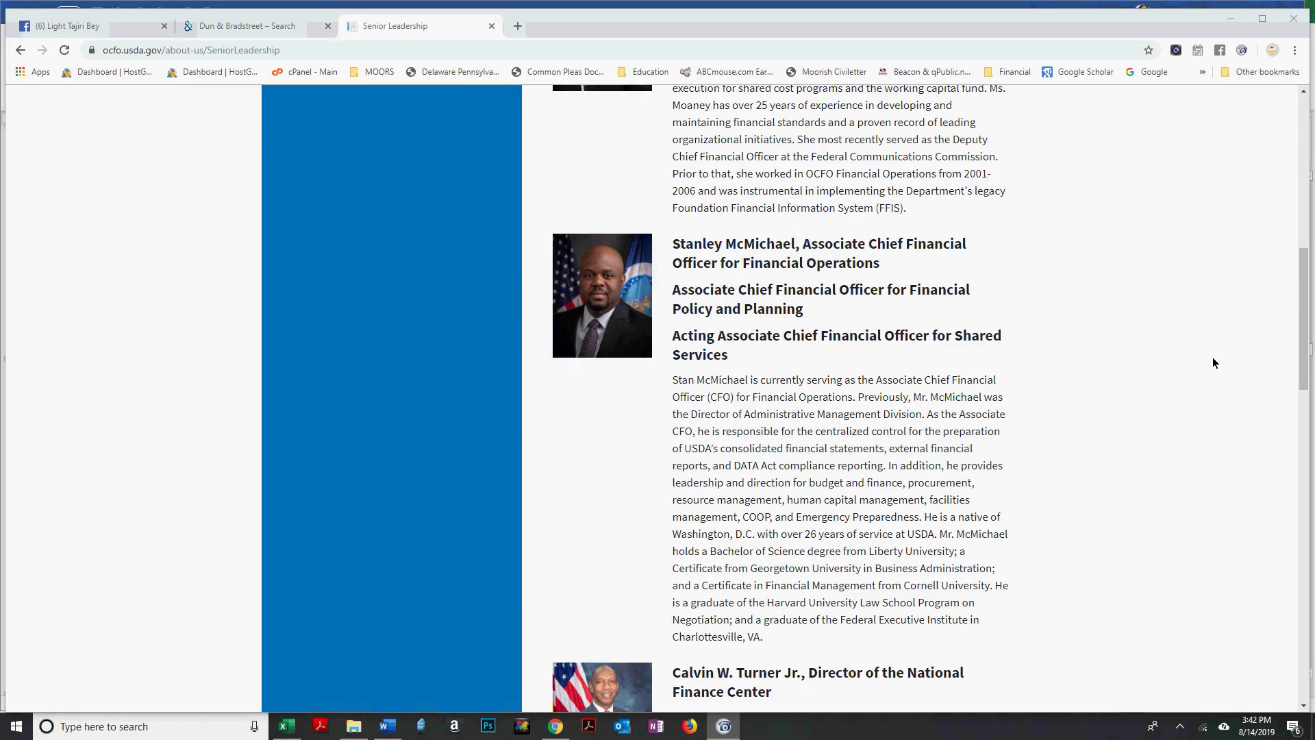
key("alt+Tab")
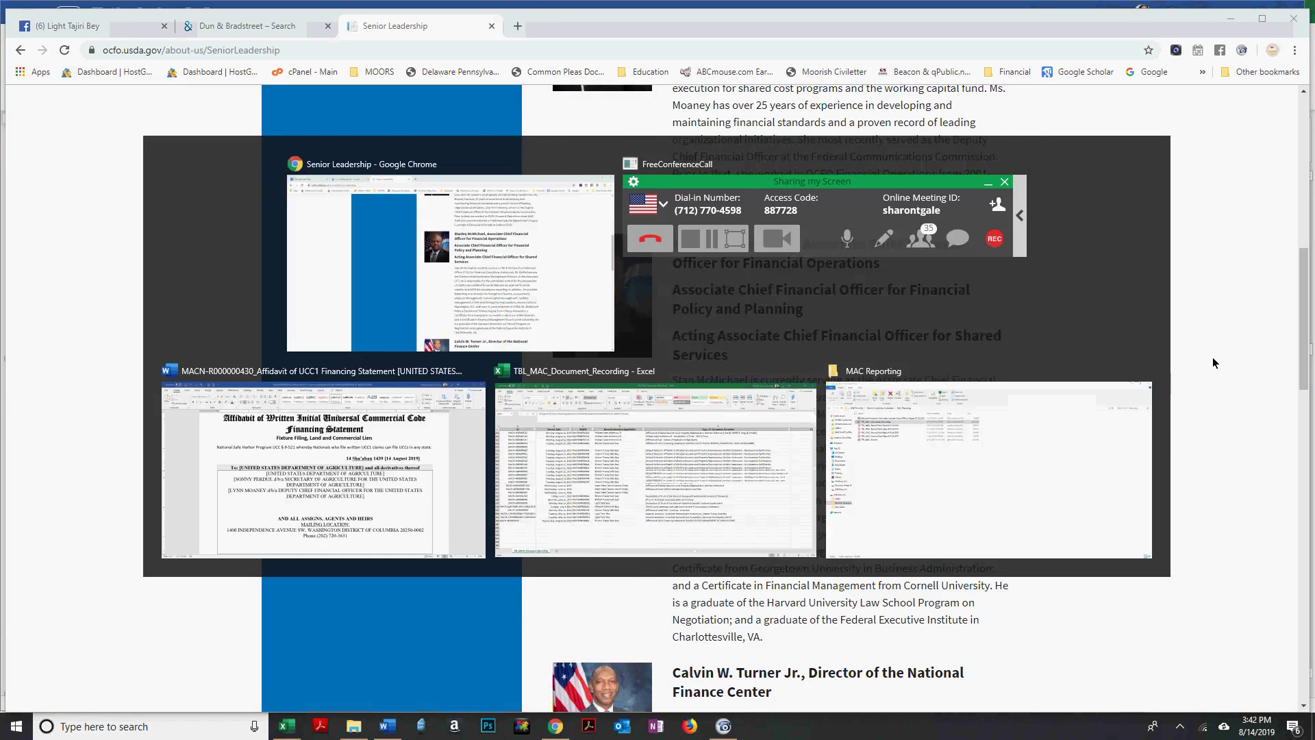
key("alt+Tab")
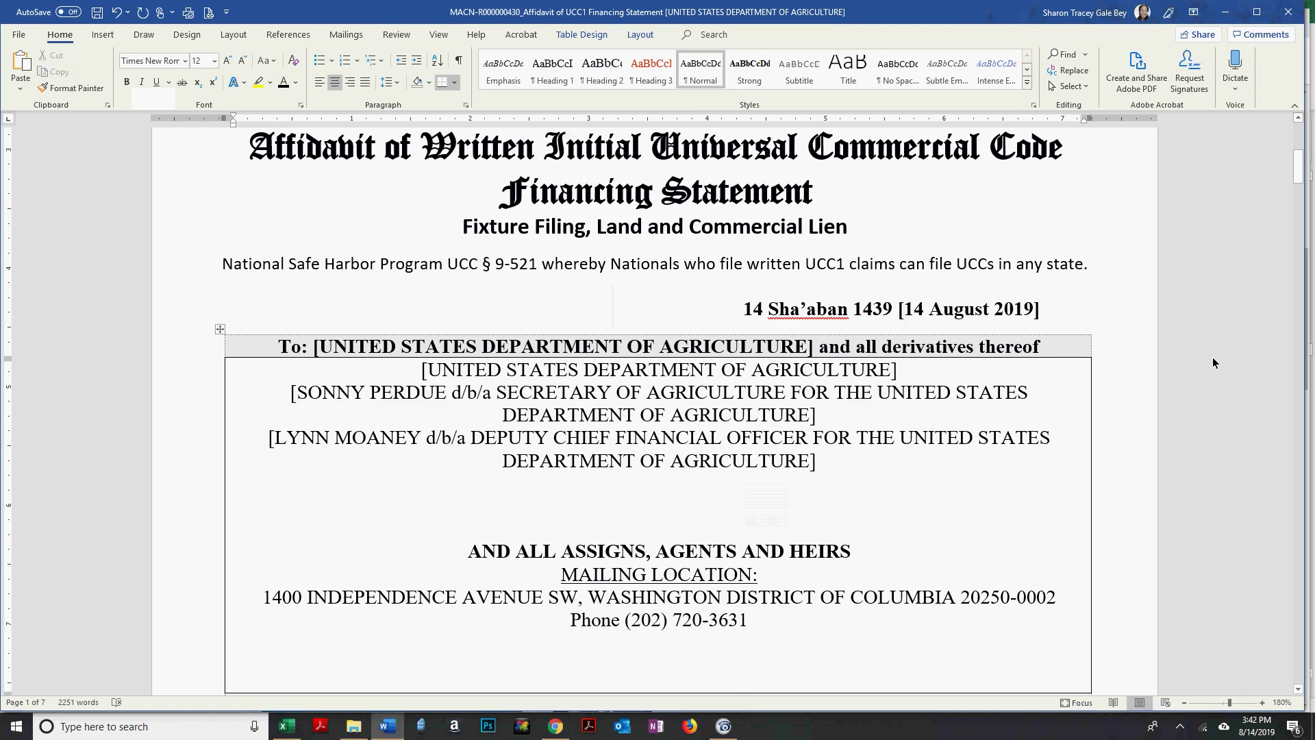
key("alt+Tab")
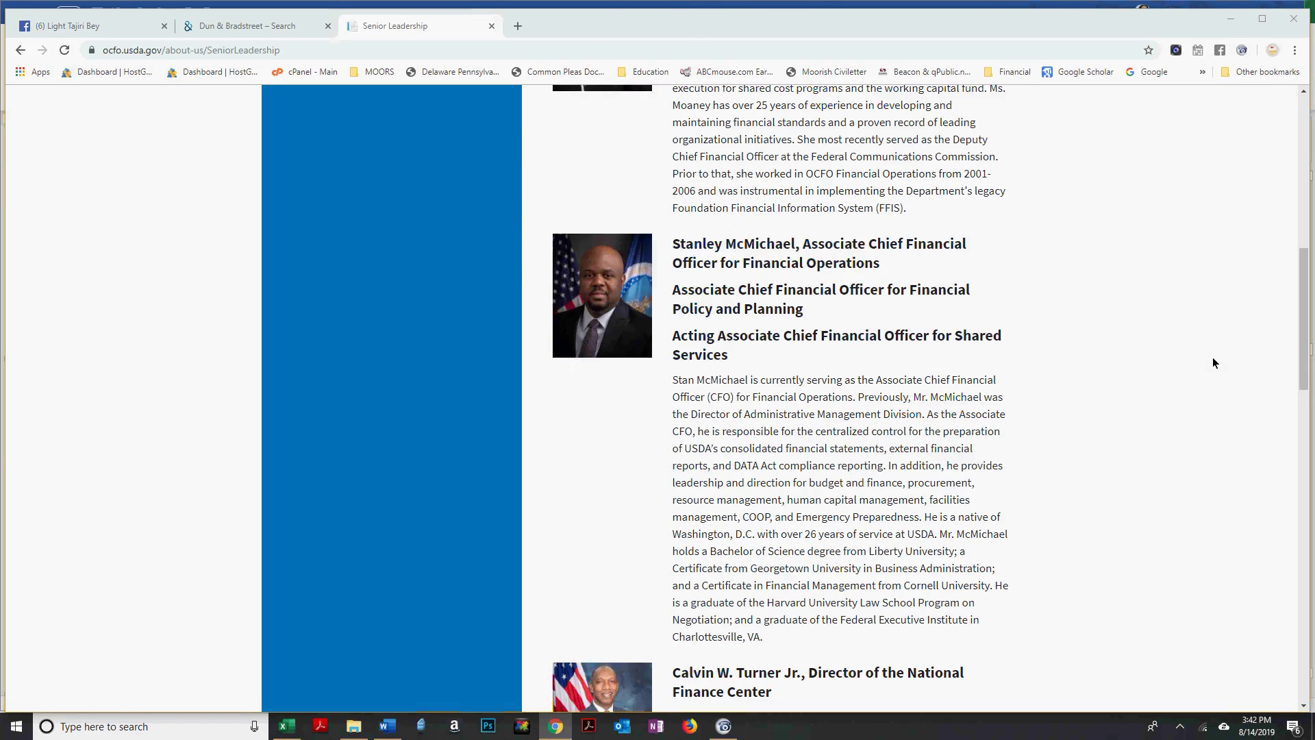
key("alt+Tab")
type("ICJ")
key("BackSpace")
type("HEAL")
key("BackSpace")
key("BackSpace")
key("BackSpace")
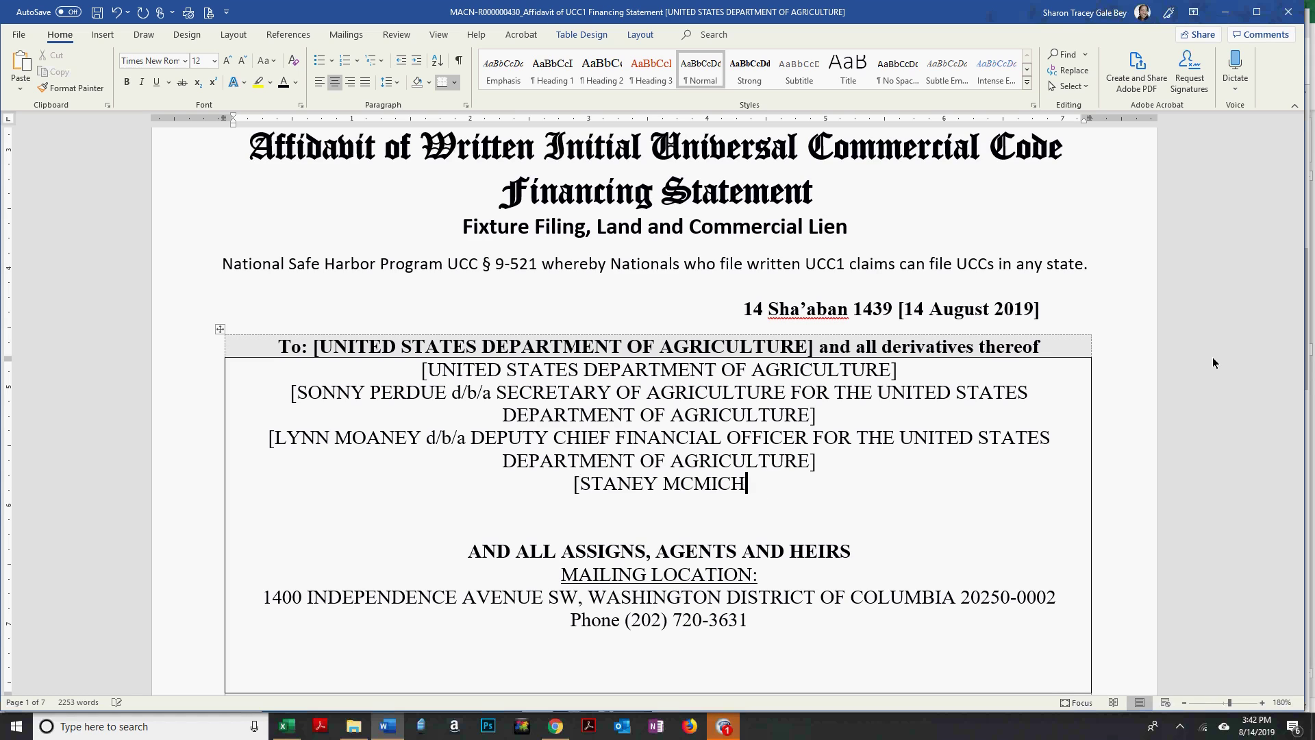
type("AEL")
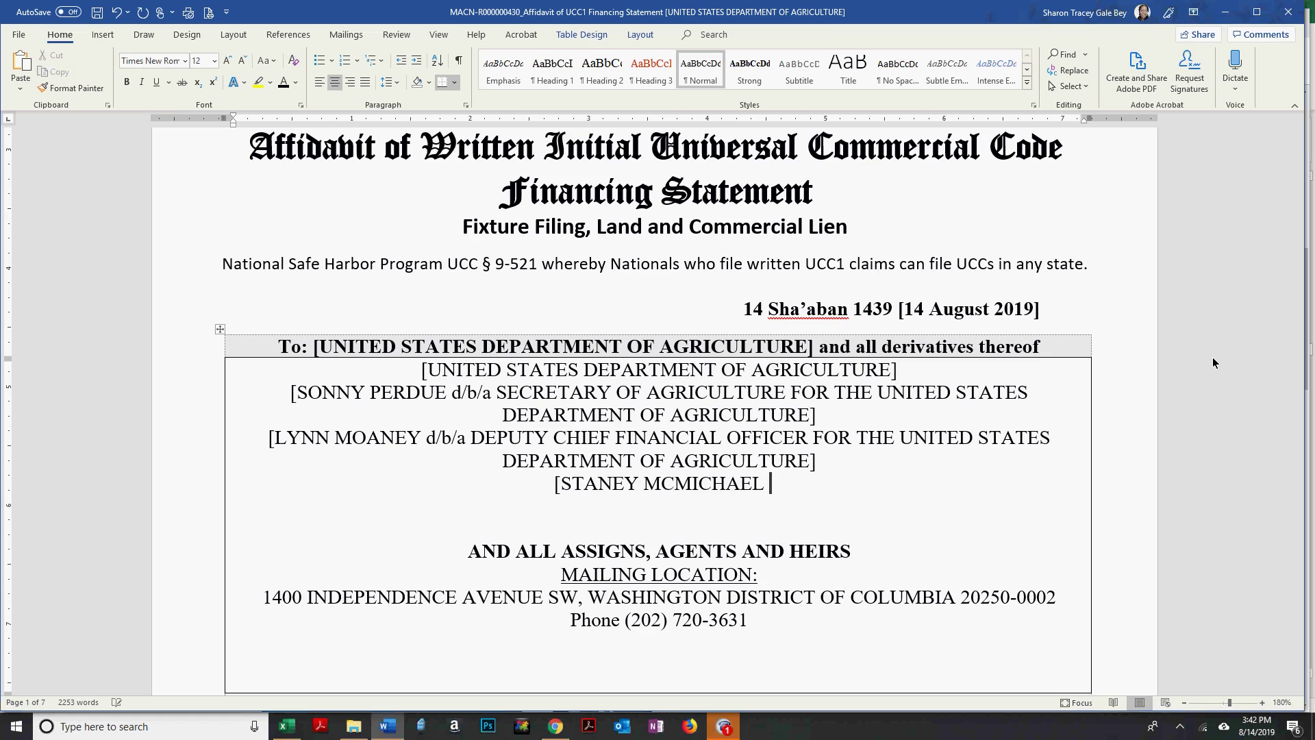
Add 'd/b/a ASSOCIATE CHIEF FINANCIAL OFFICER' plus the pasted department phrase, then start a new line.
key("alt+Tab")
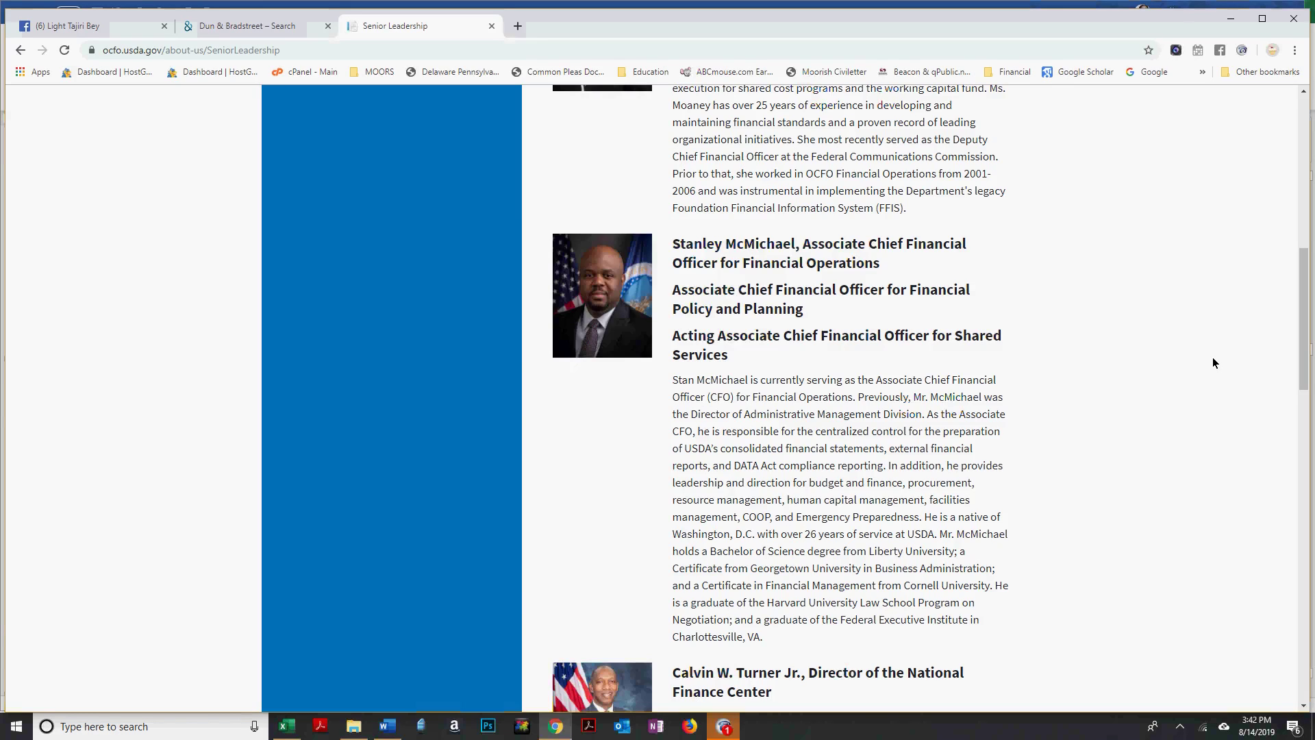
key("alt+Tab")
type("d/b/")
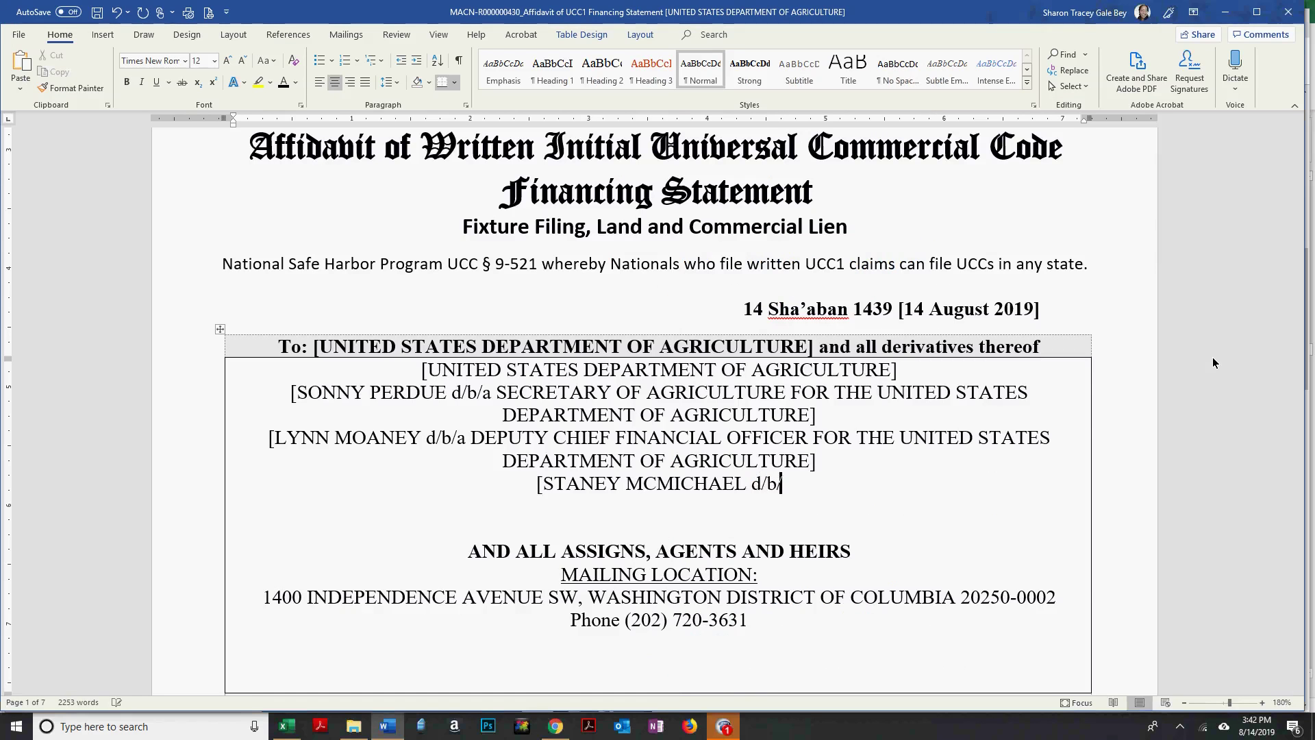
type("a")
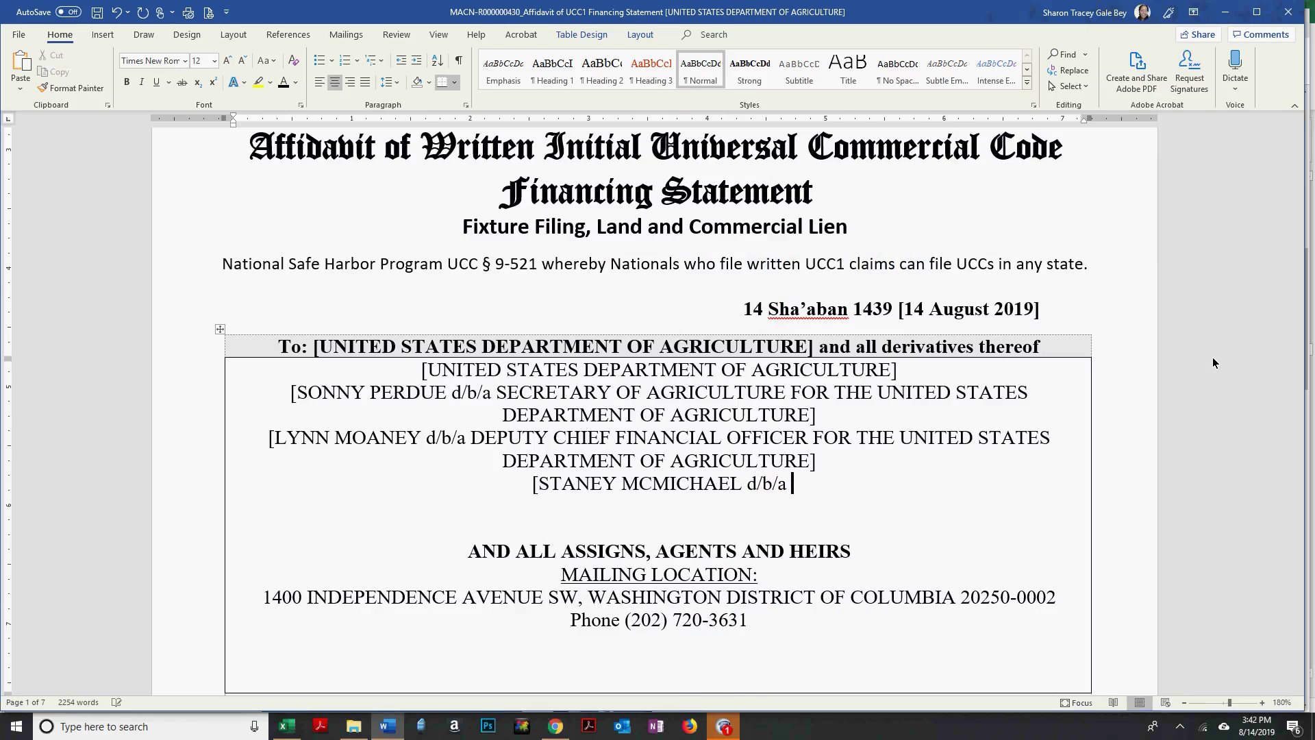
key("alt+Tab")
key("alt+Tab")
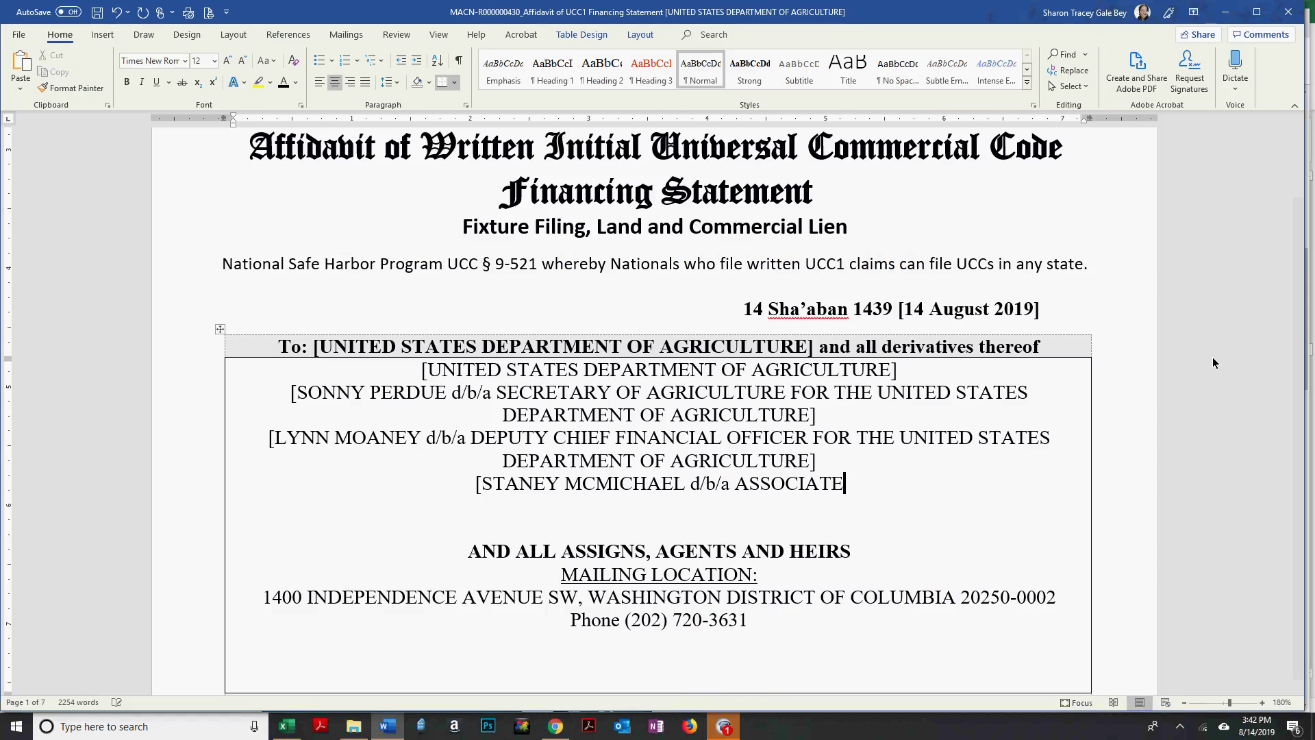
key("alt+Tab")
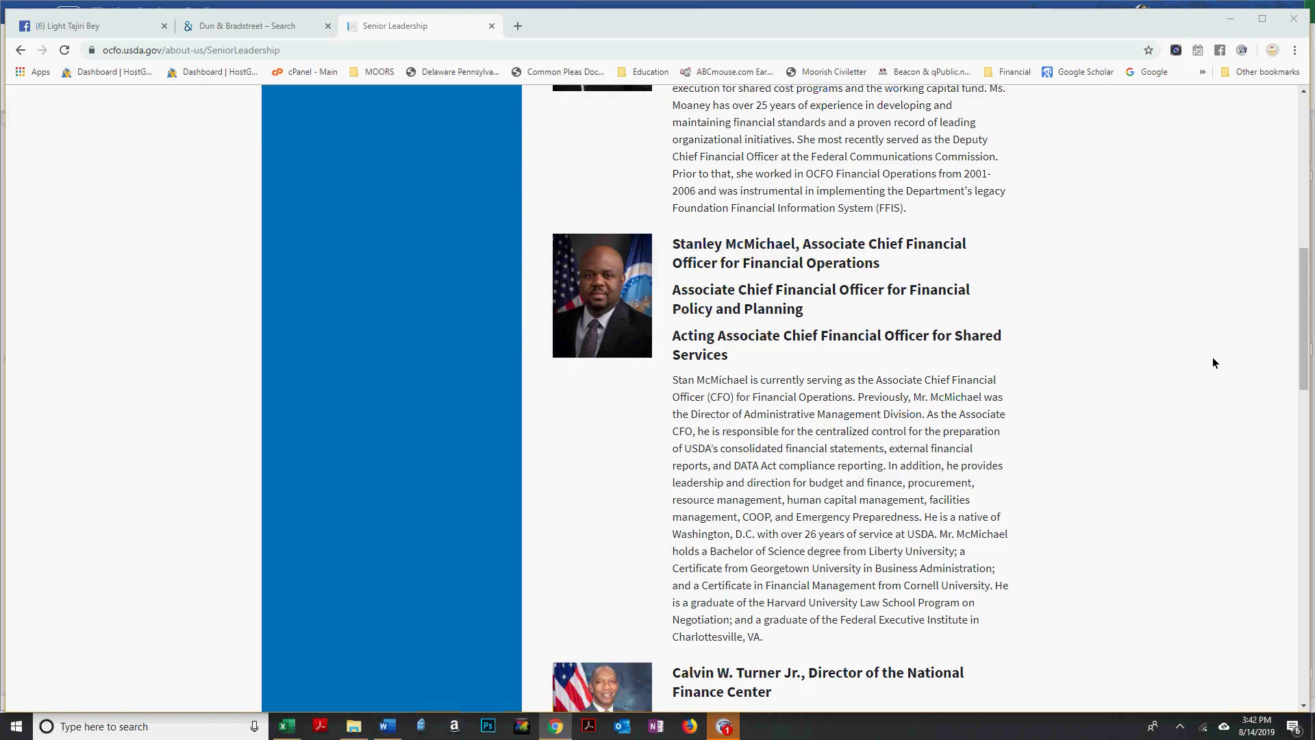
key("alt+Tab")
type("CHIEF FINANCIAL OFFICER")
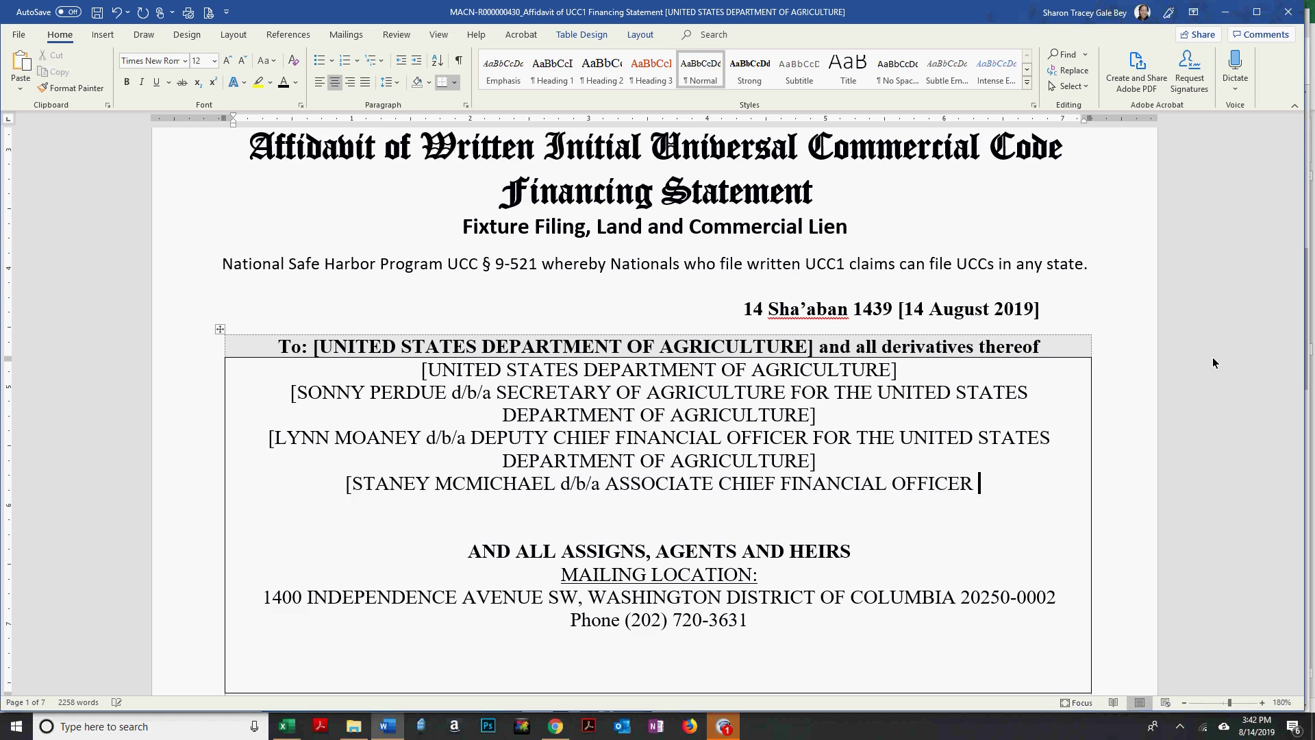
type("FOR THE UNITED STATES DEPARTMENT OF AGRICULTURE]")
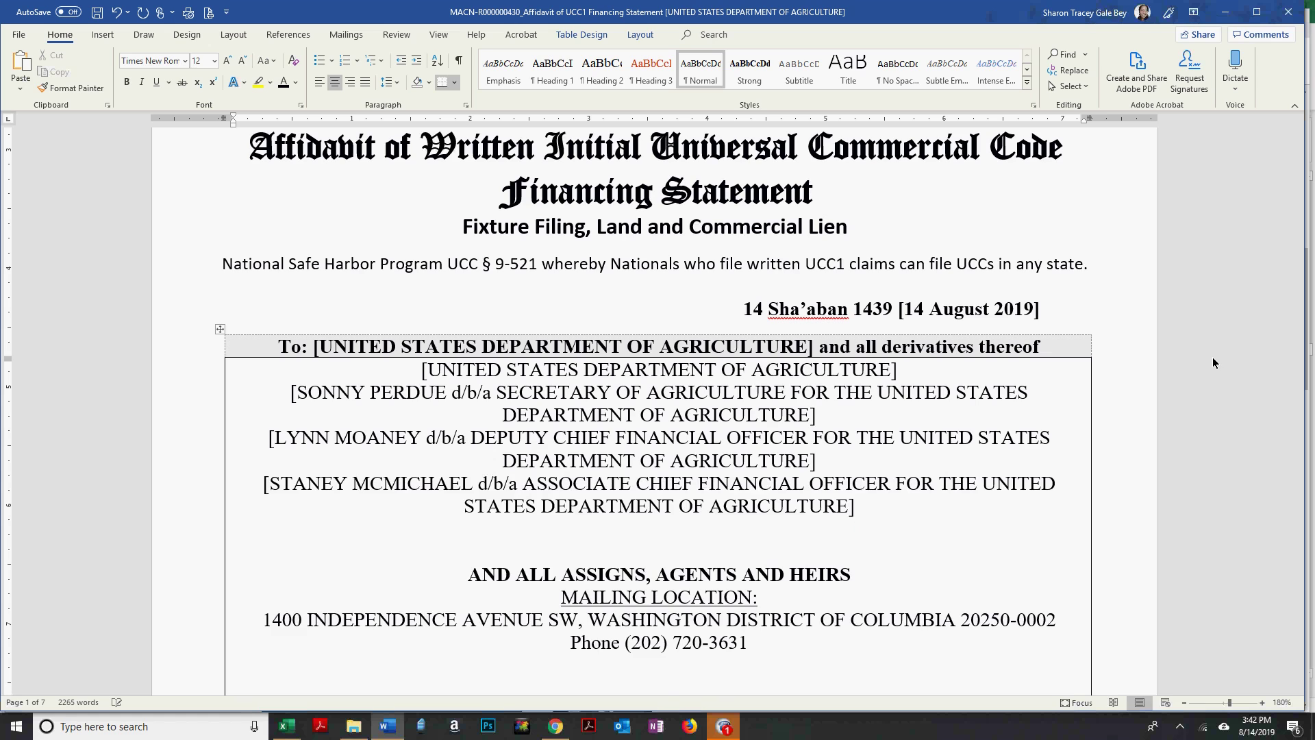
key("Return")
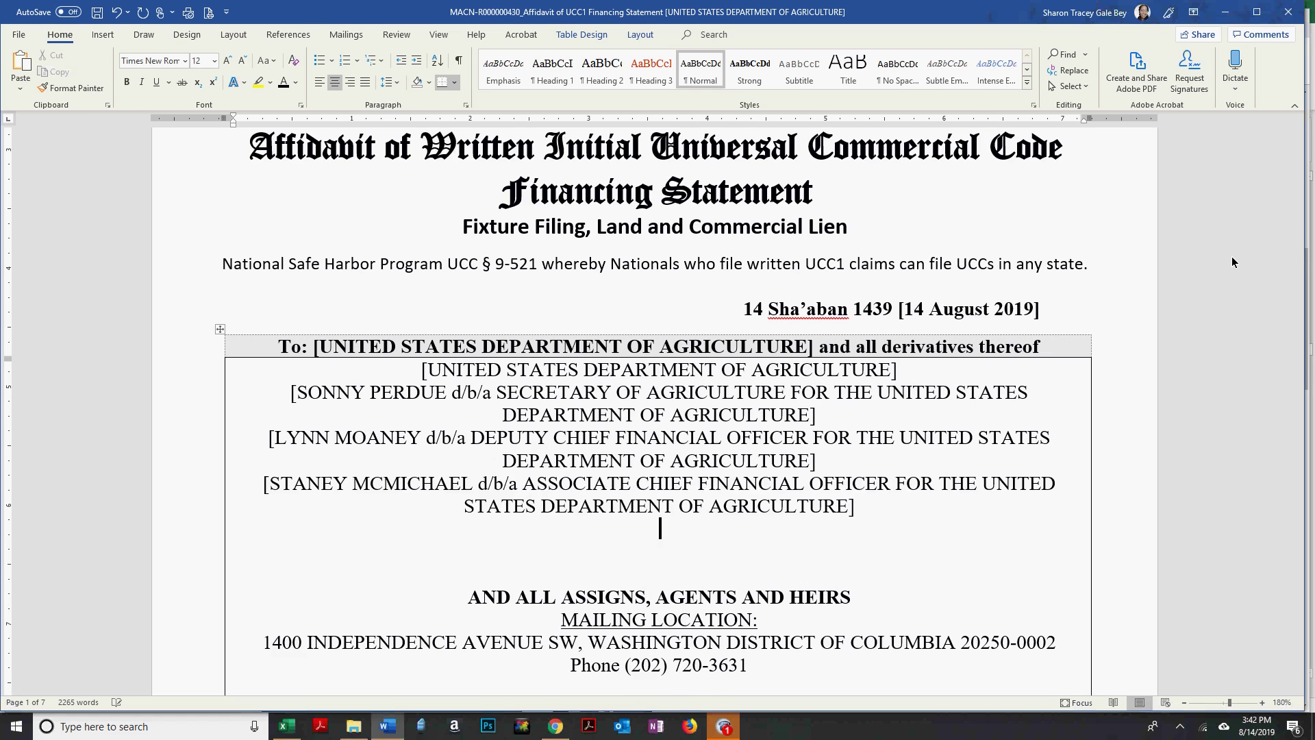
key("alt+Tab")
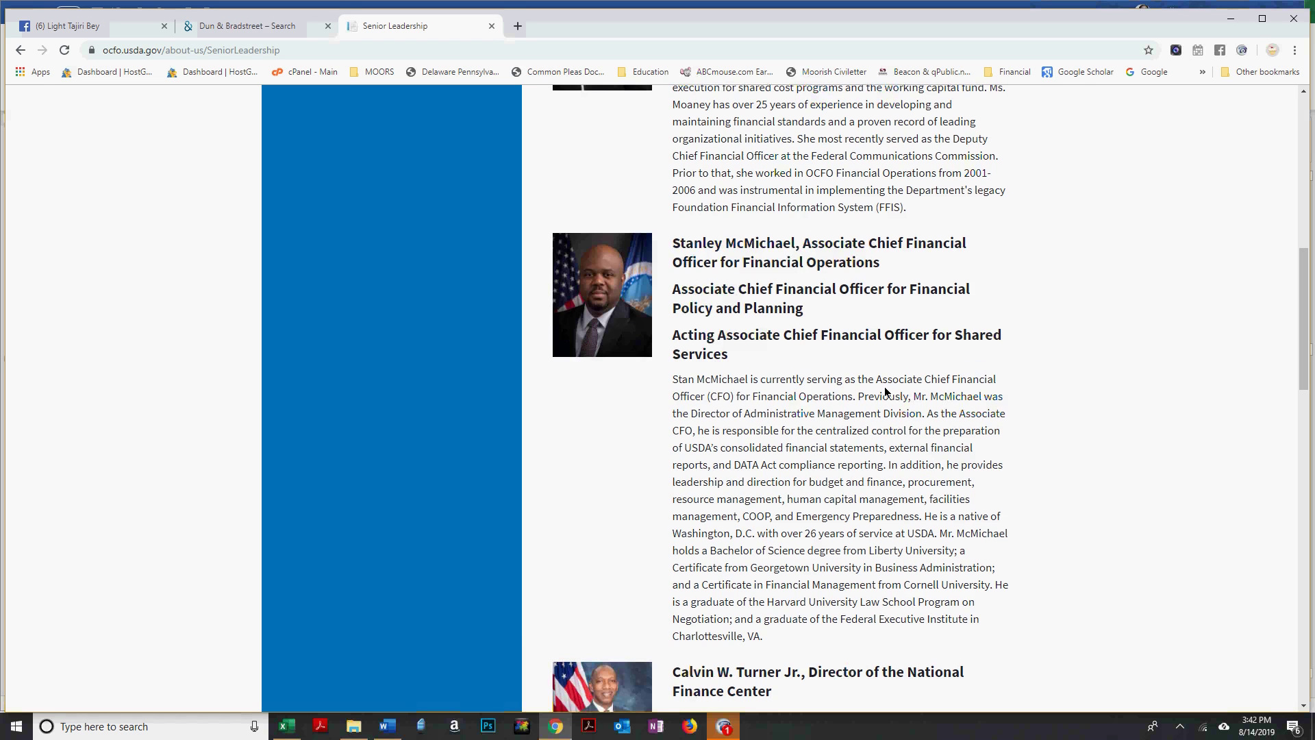
Type the National Finance Center Director's name into the next recipient line.
scroll(886, 392, "down", 3)
scroll(885, 391, "down", 2)
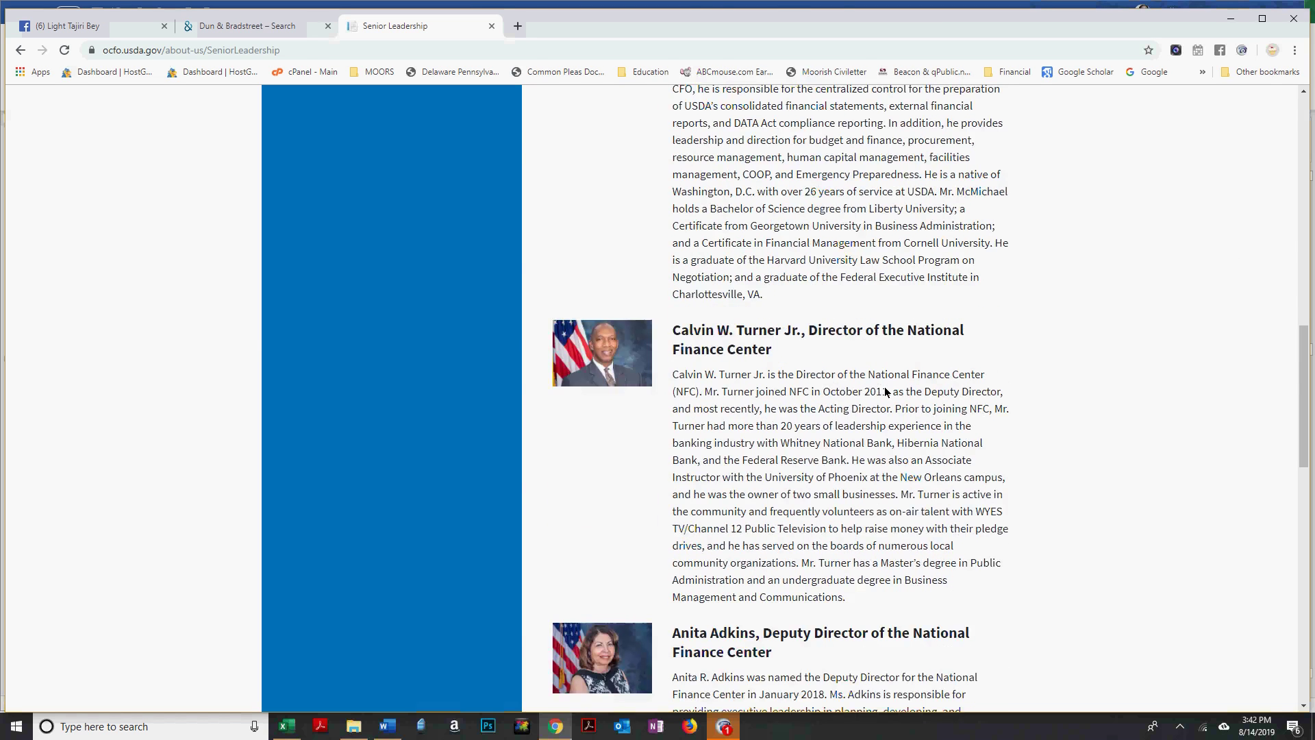
key("alt+Tab")
type("LVIN")
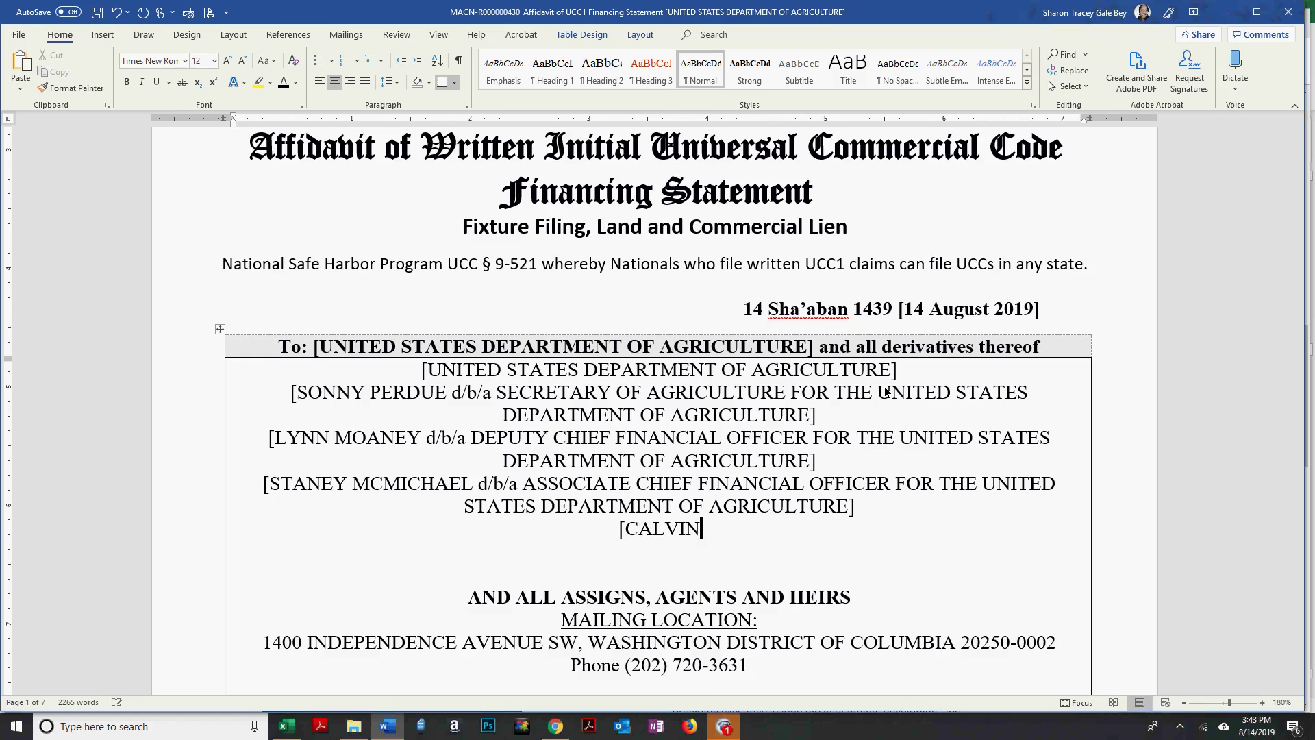
key("alt+Tab")
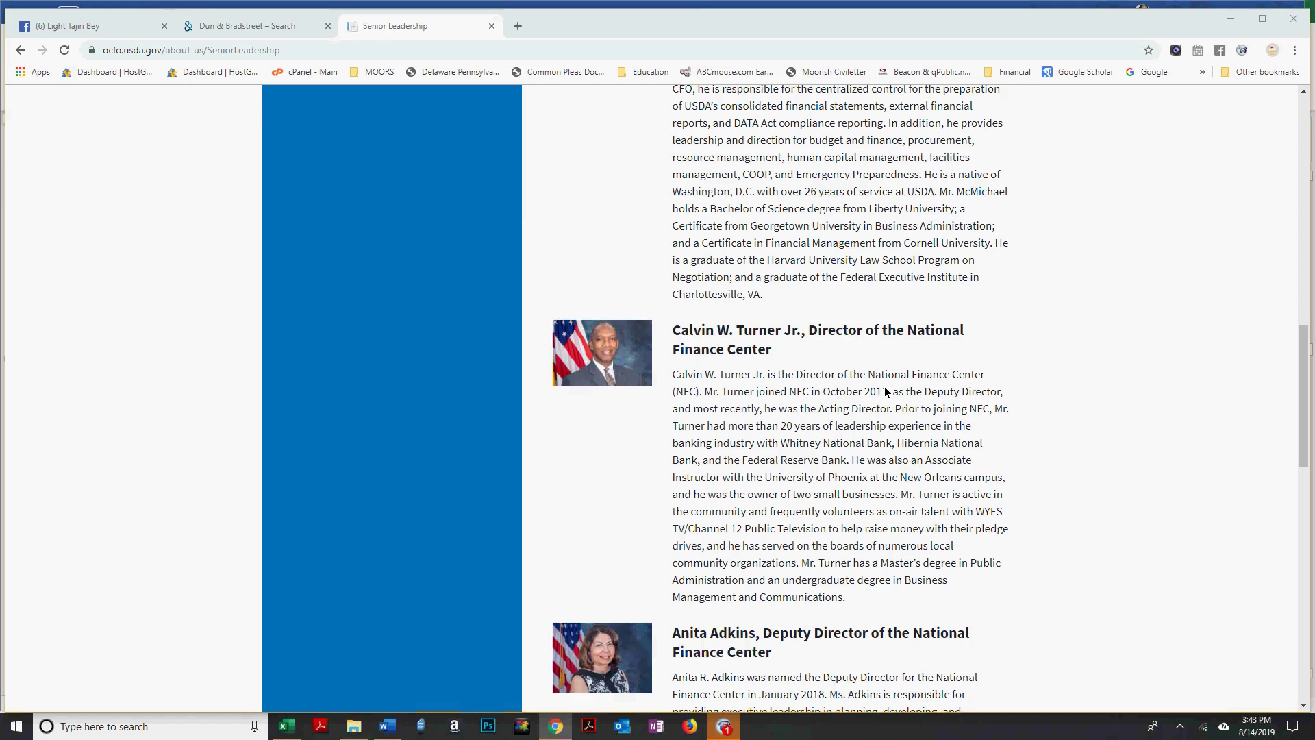
key("alt+Tab")
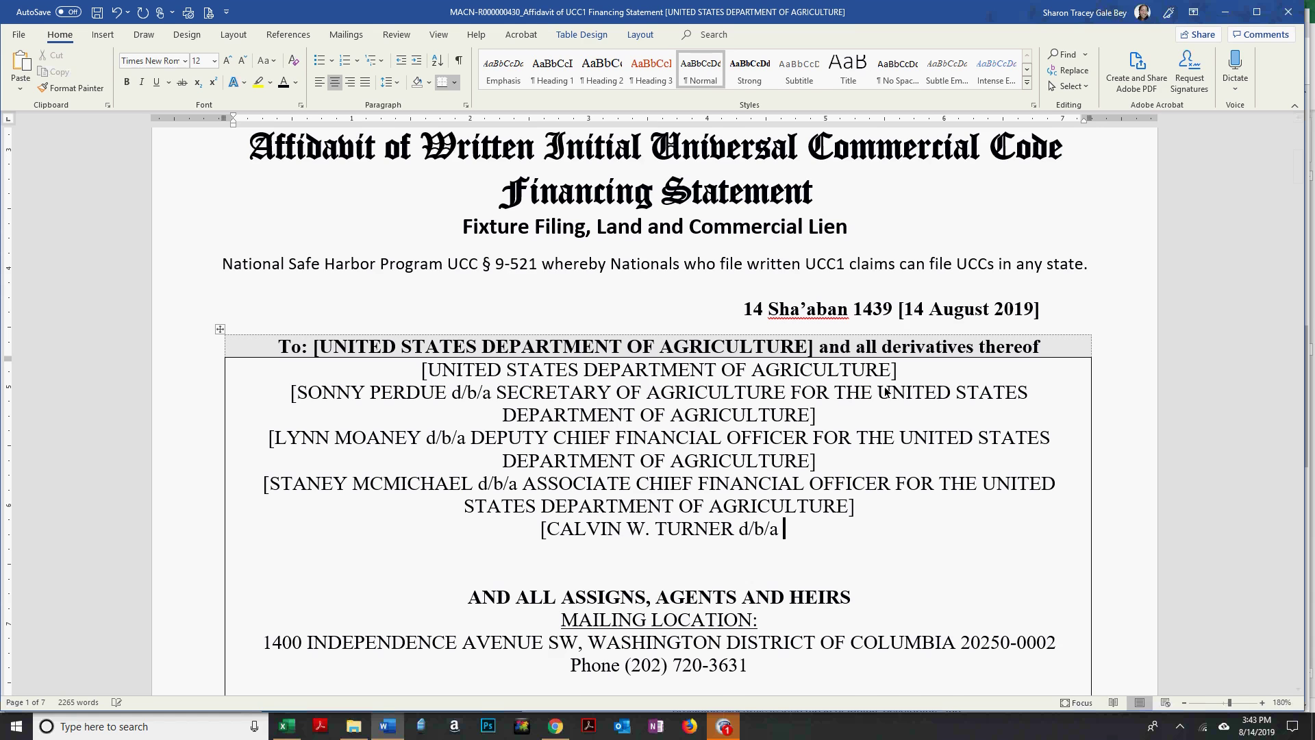
Finish the d/b/a DIRECTOR OF THE NATIONAL FINANCE CENTER title with the department phrase; begin a '[' line.
key("alt+Tab")
key("alt+Tab")
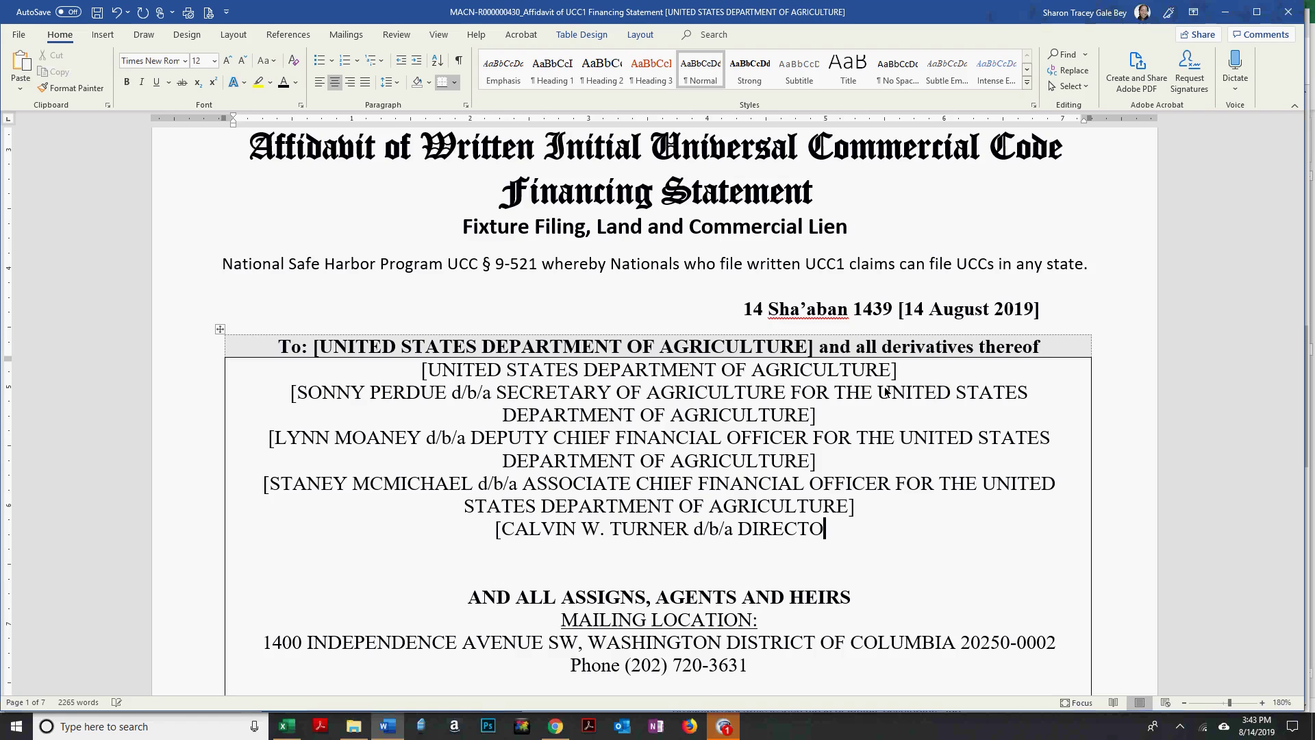
key("alt+Tab")
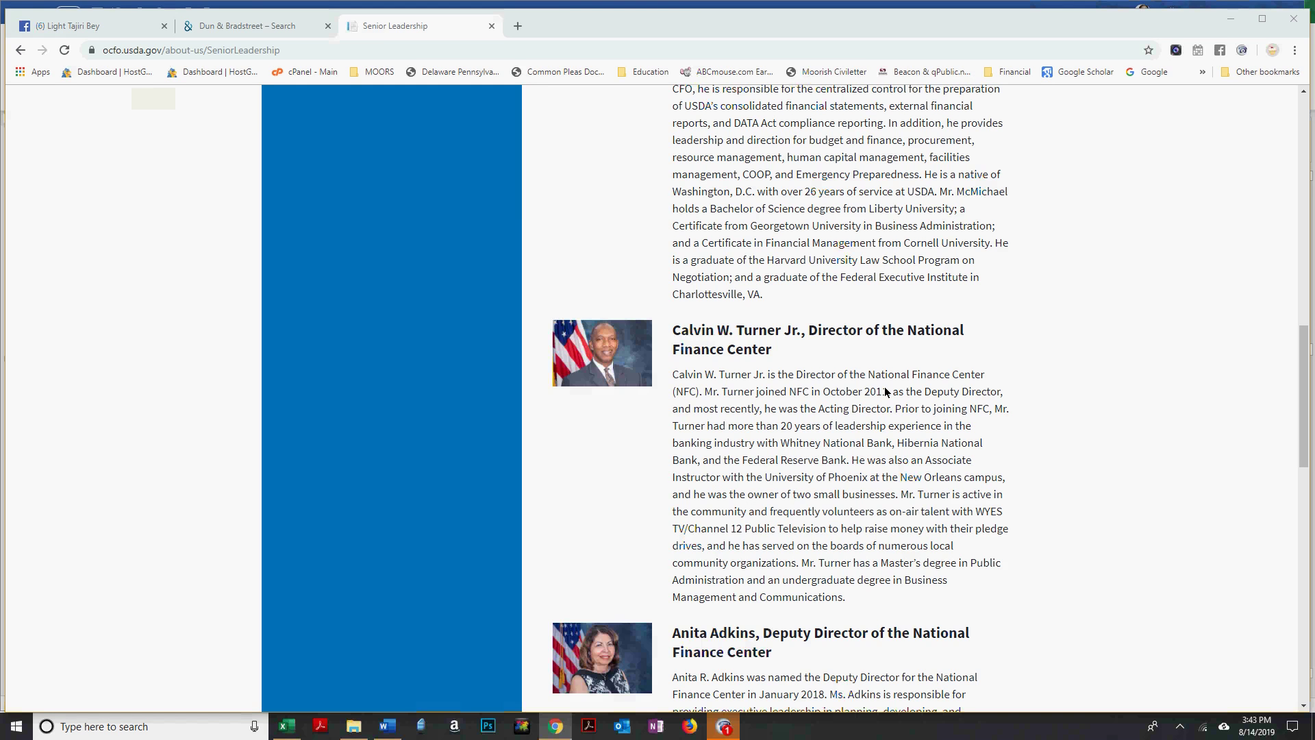
key("alt+Tab")
type("FINANCE  CENTER")
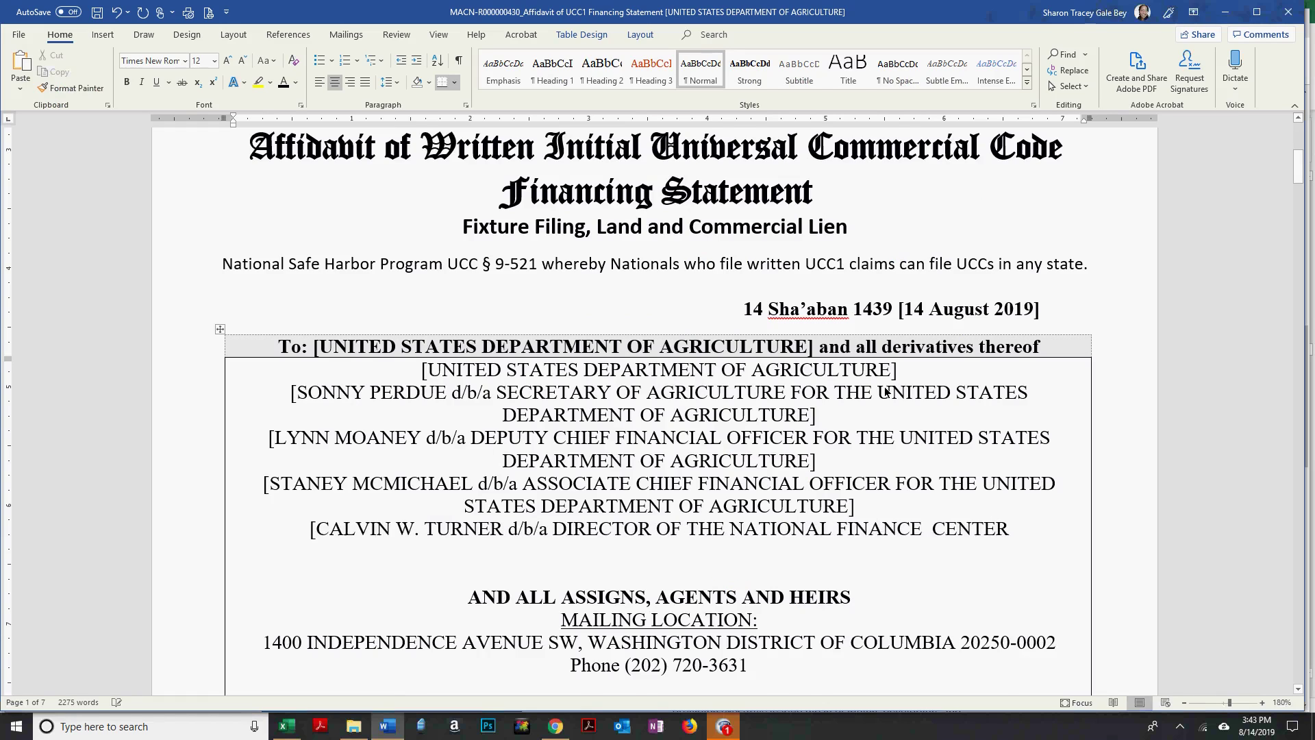
type("FOR THE UNITED STATES DEPARTMENT OF AGRICULTURE]")
key("Return")
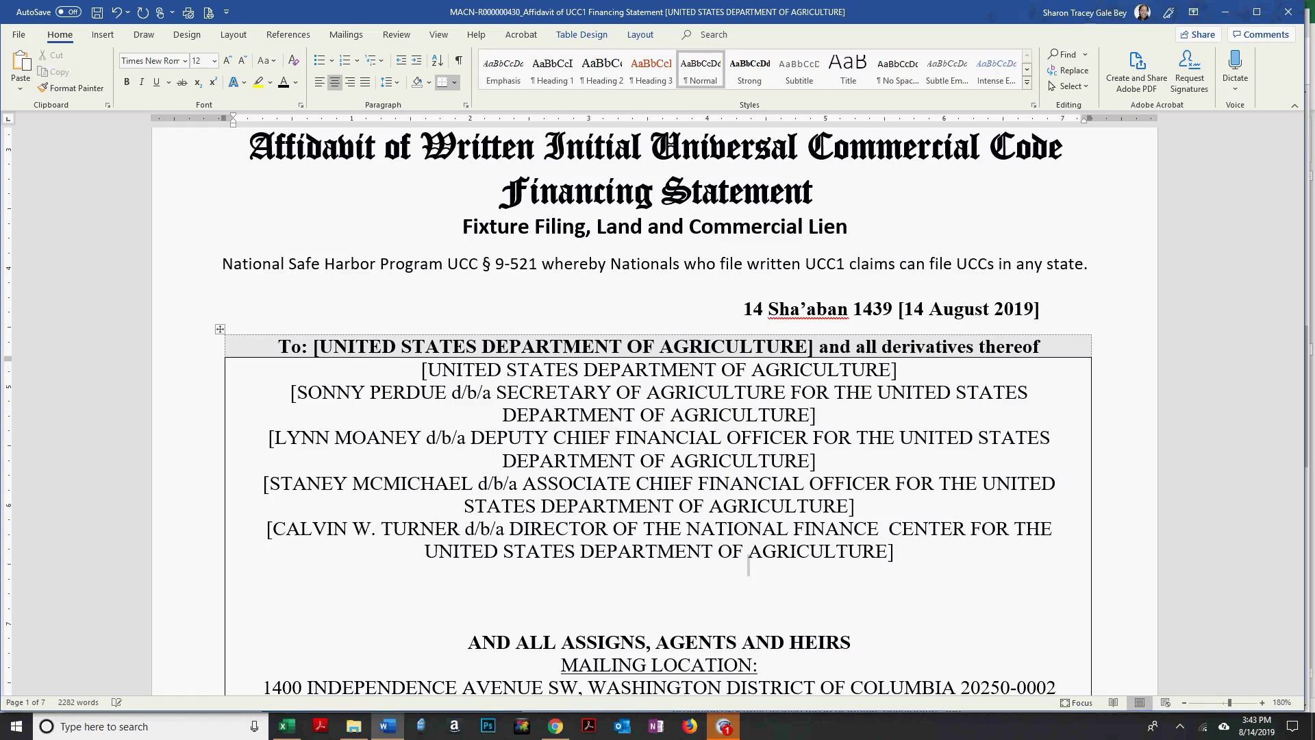
type("[")
key("alt+Tab")
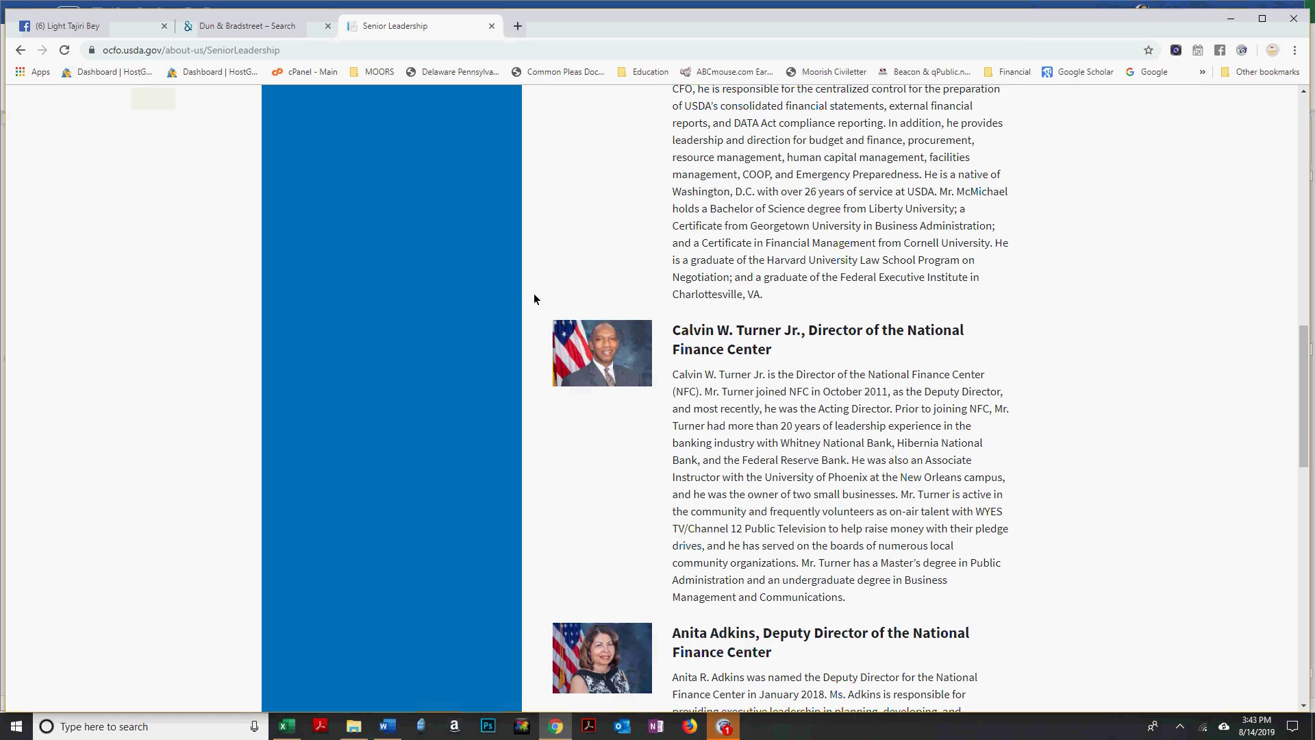
Type the Finance Center Deputy Director's name followed by d/b/a.
scroll(794, 354, "down", 6)
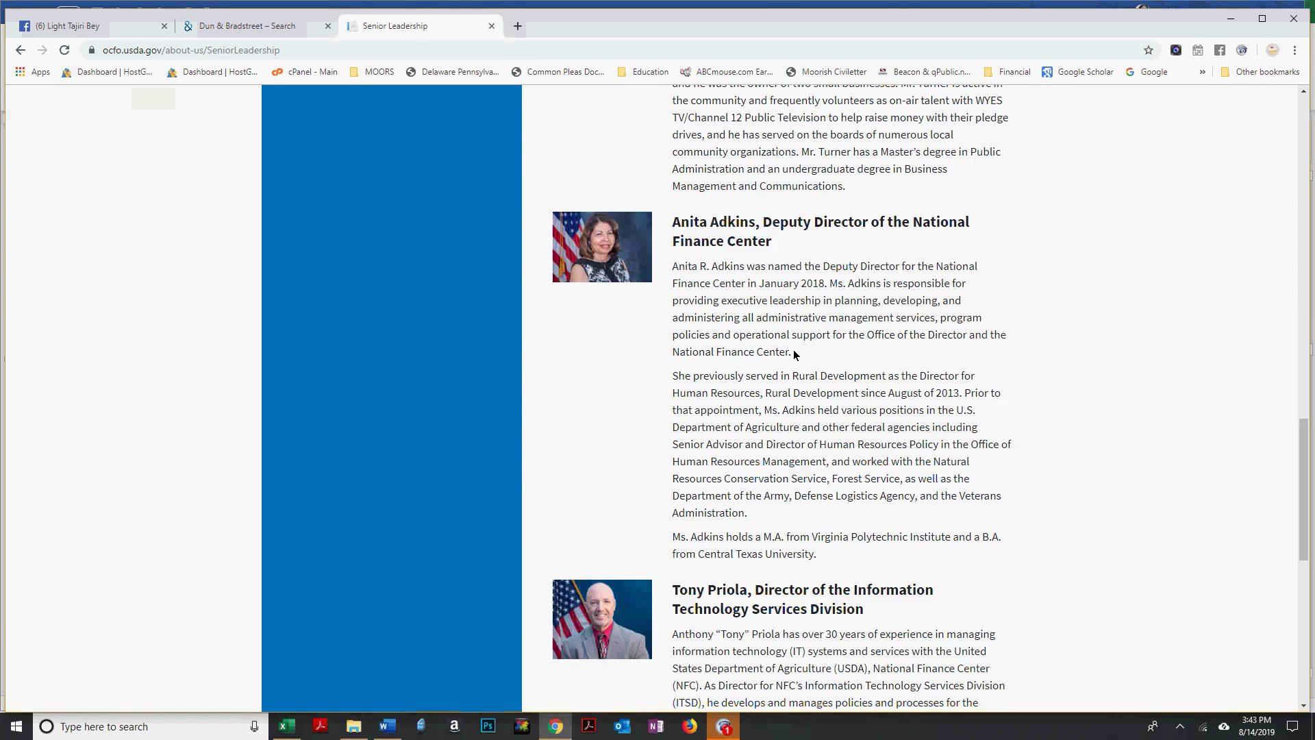
key("alt+Tab")
key("alt+Tab")
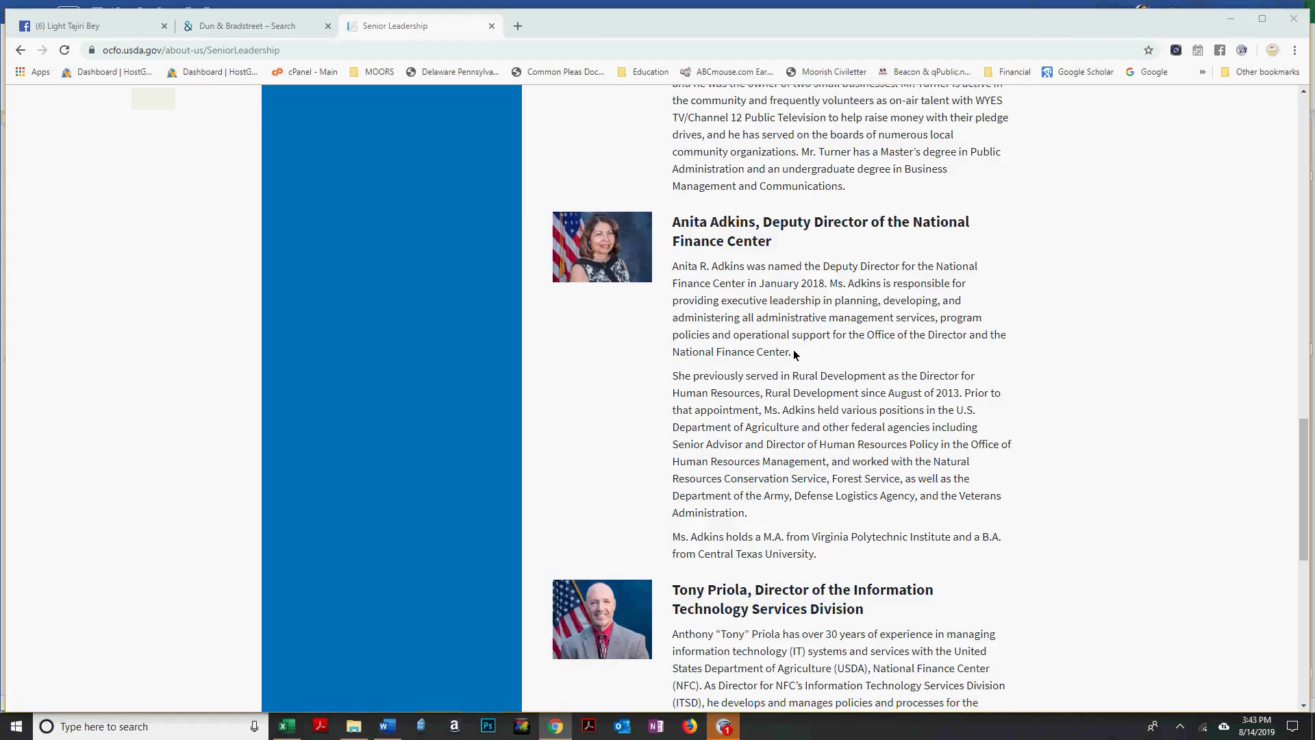
key("alt+Tab")
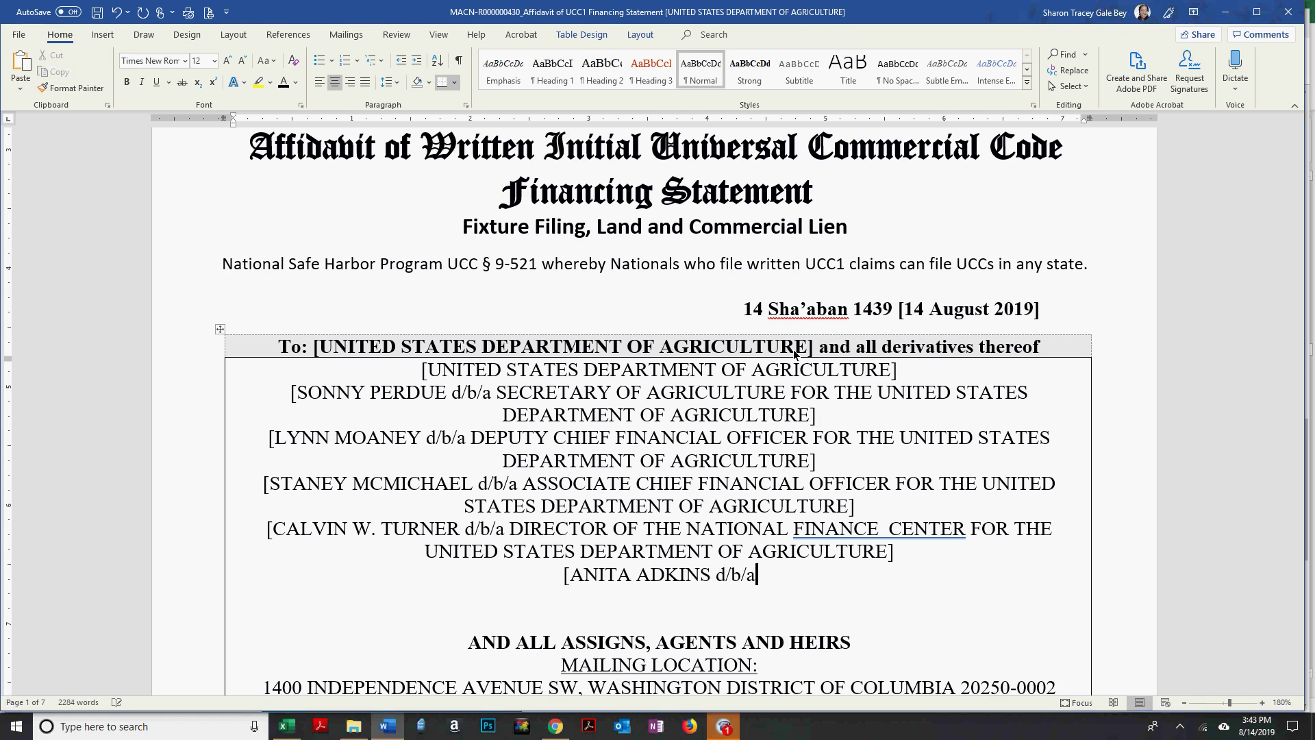
Complete the Deputy Director of the National Finance Center title and paste the department suffix.
key("alt+Tab")
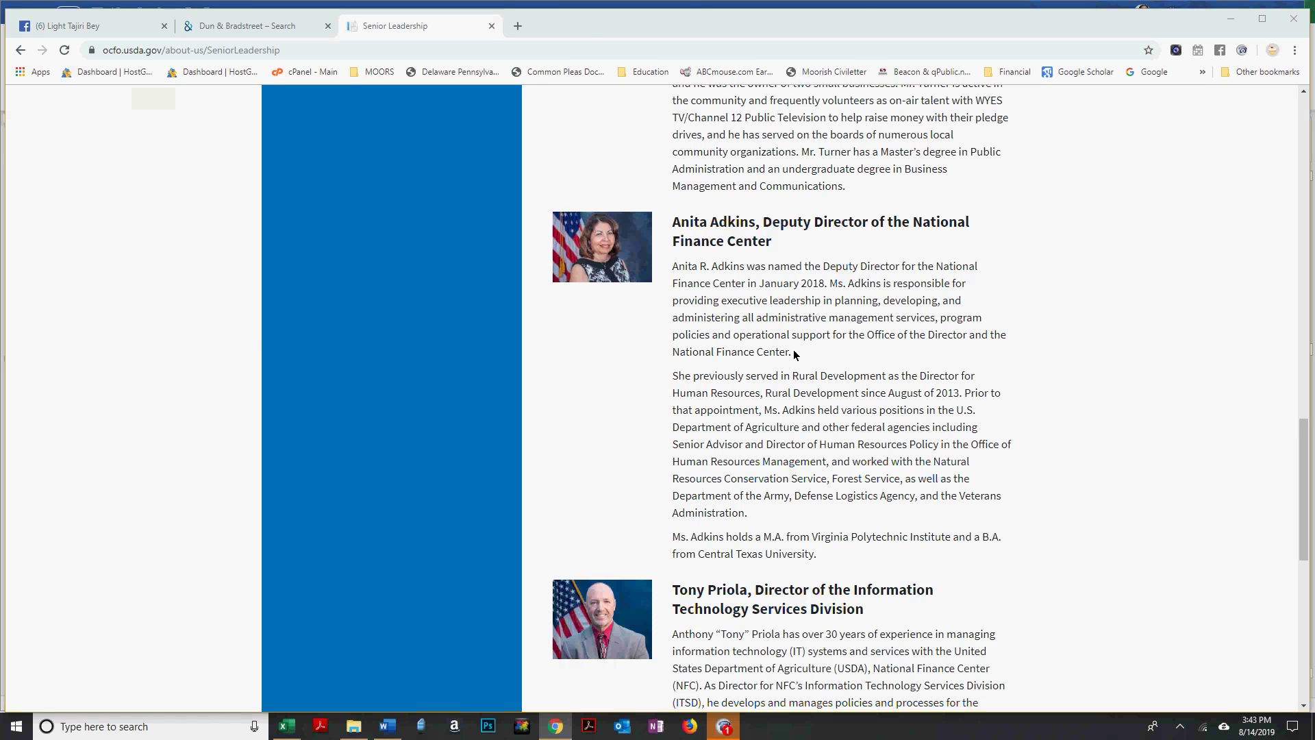
key("alt+Tab")
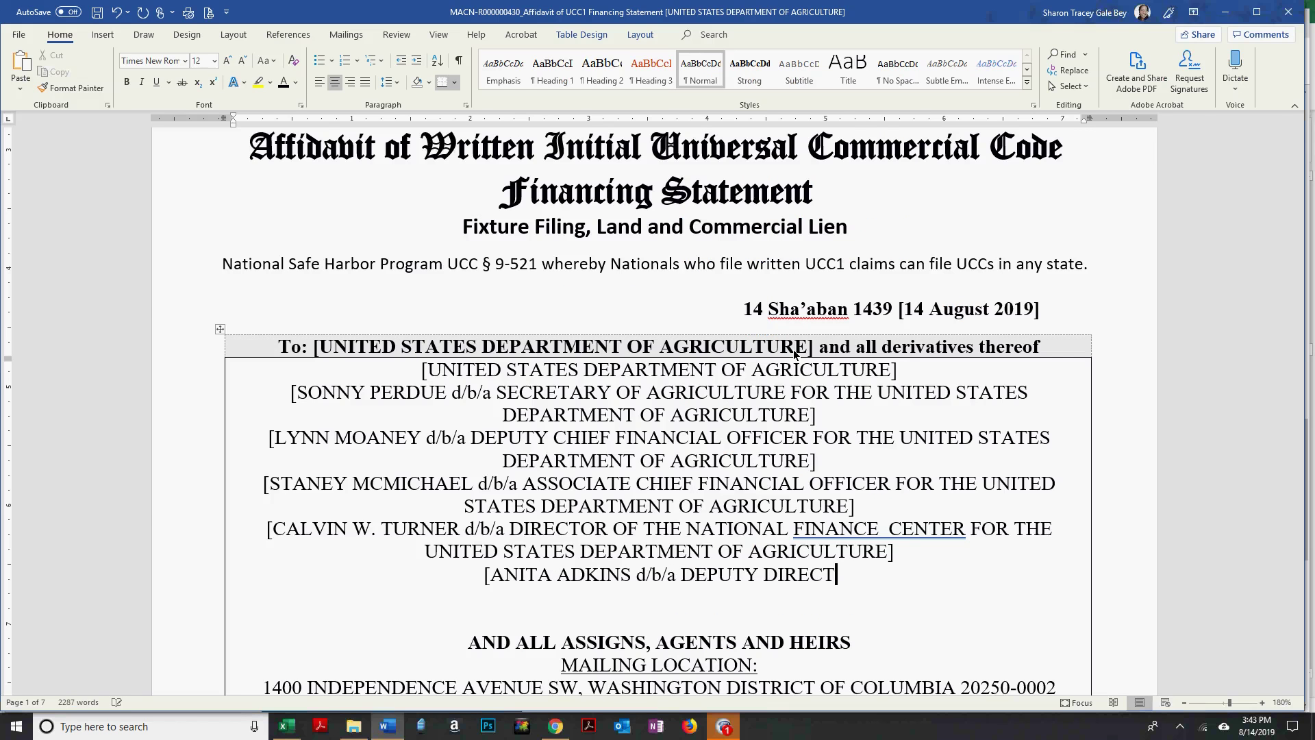
type("OR")
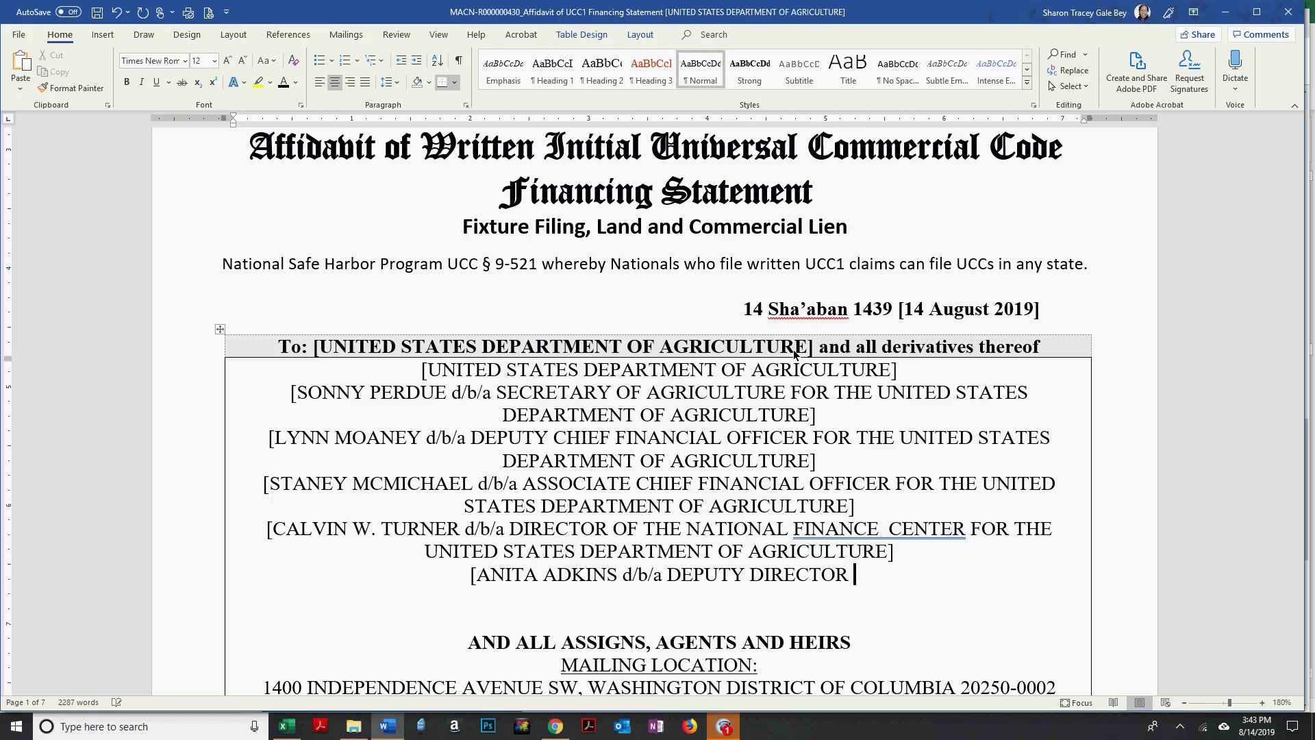
key("alt+Tab")
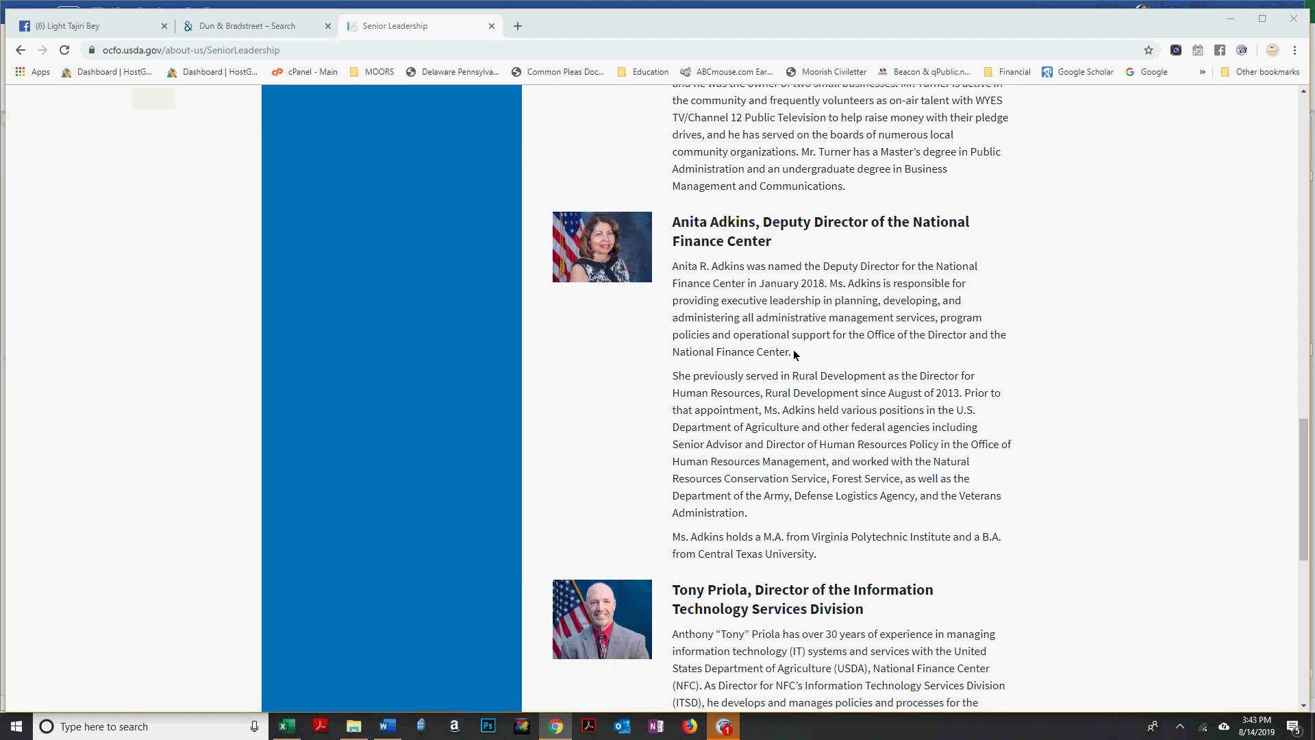
key("alt+Tab")
type("FINANCE  C")
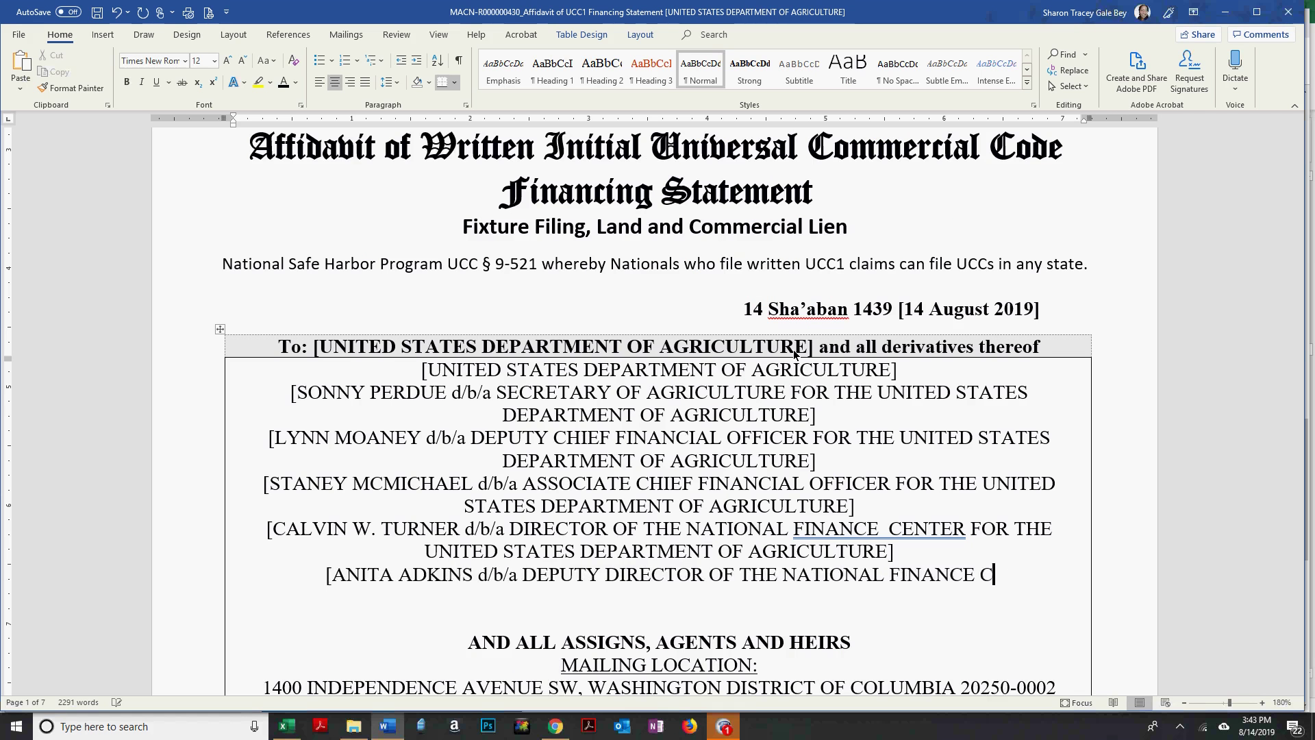
type("ENTER")
type("FOR THE UNITED STATES DEPARTMENT OF AGRICULTURE]")
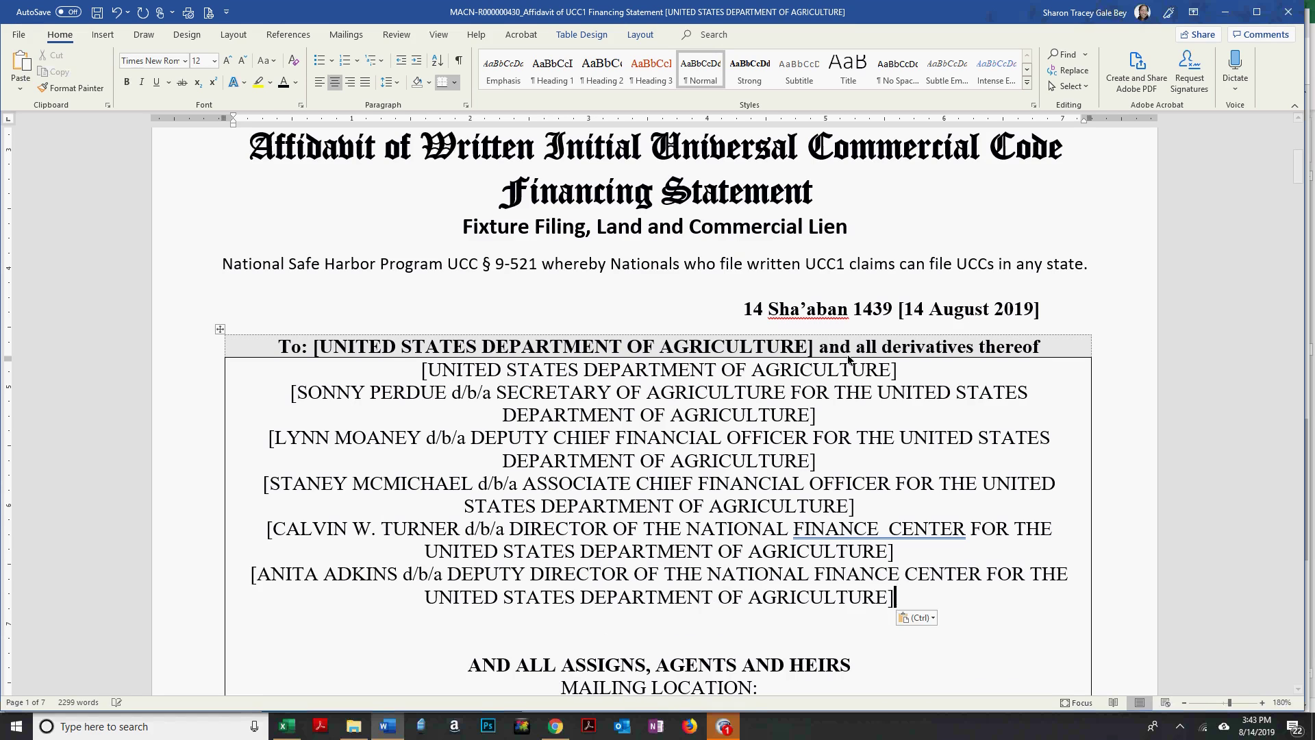
Remove the extra space in 'FINANCE CENTER' and move to the empty line below.
left_click(889, 530)
key("BackSpace")
key("Down")
key("Down")
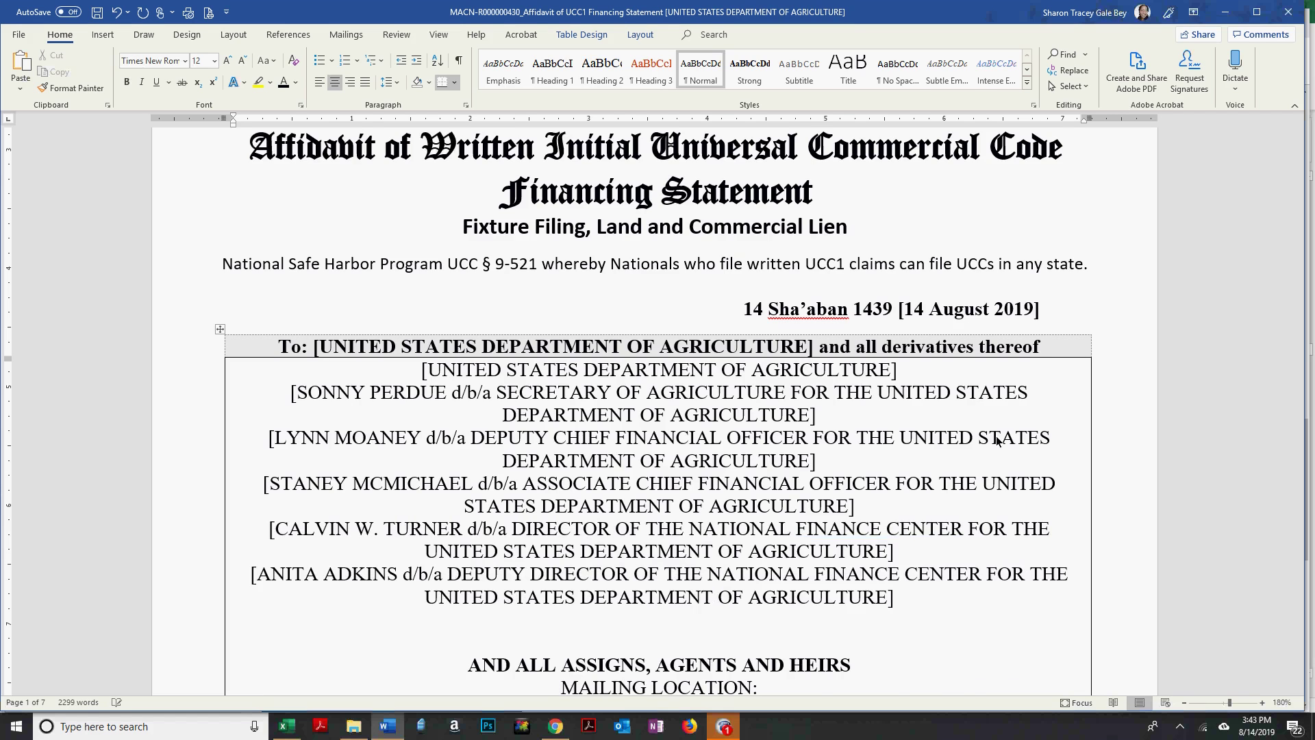
key("alt+Tab")
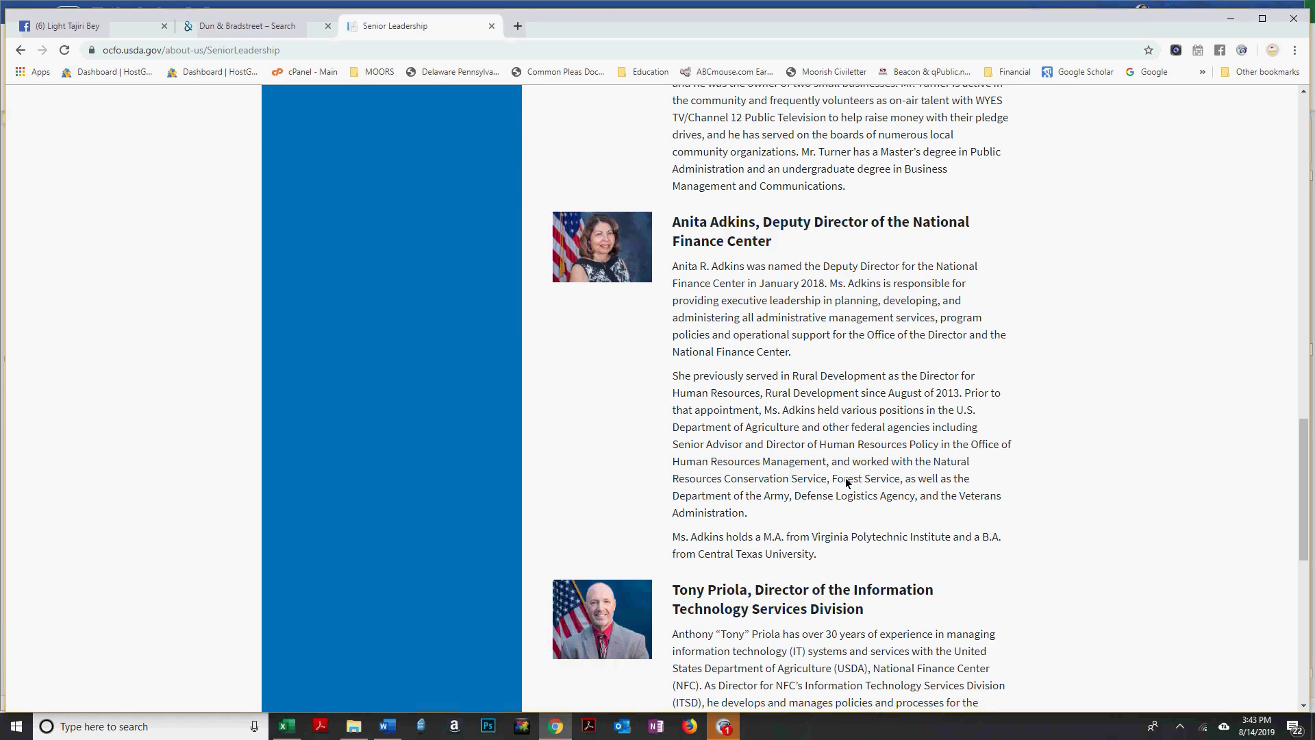
Look up the next director on the Senior Leadership page and type his surname followed by 'd/b/a'.
key("alt+Tab")
key("alt+Tab")
scroll(848, 483, "down", 2)
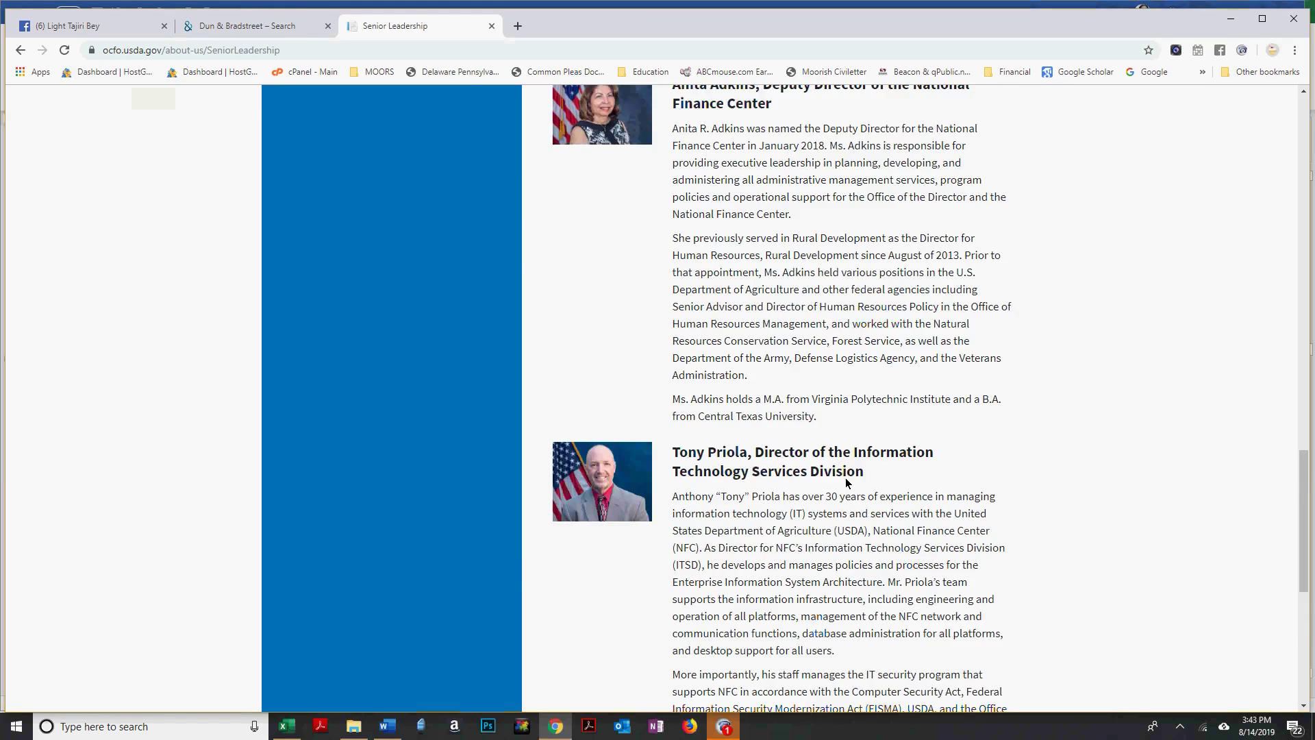
scroll(846, 481, "down", 3)
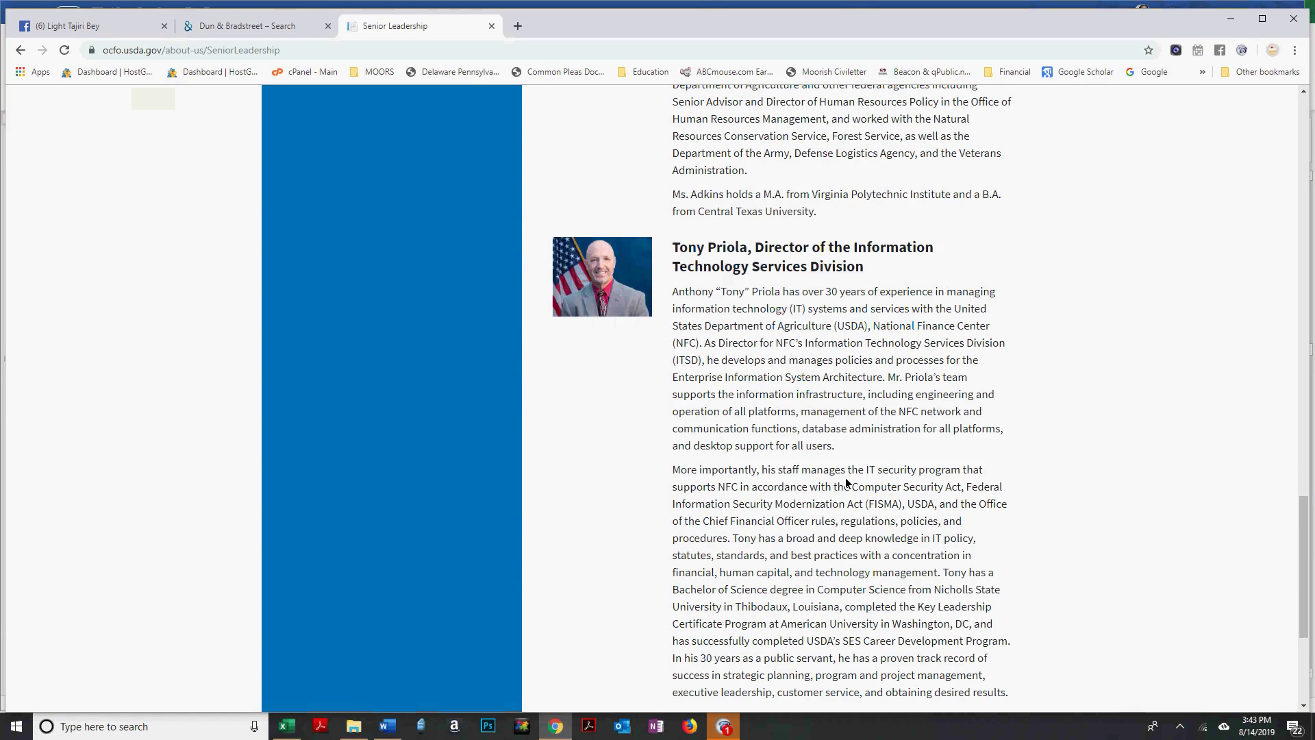
key("alt+Tab")
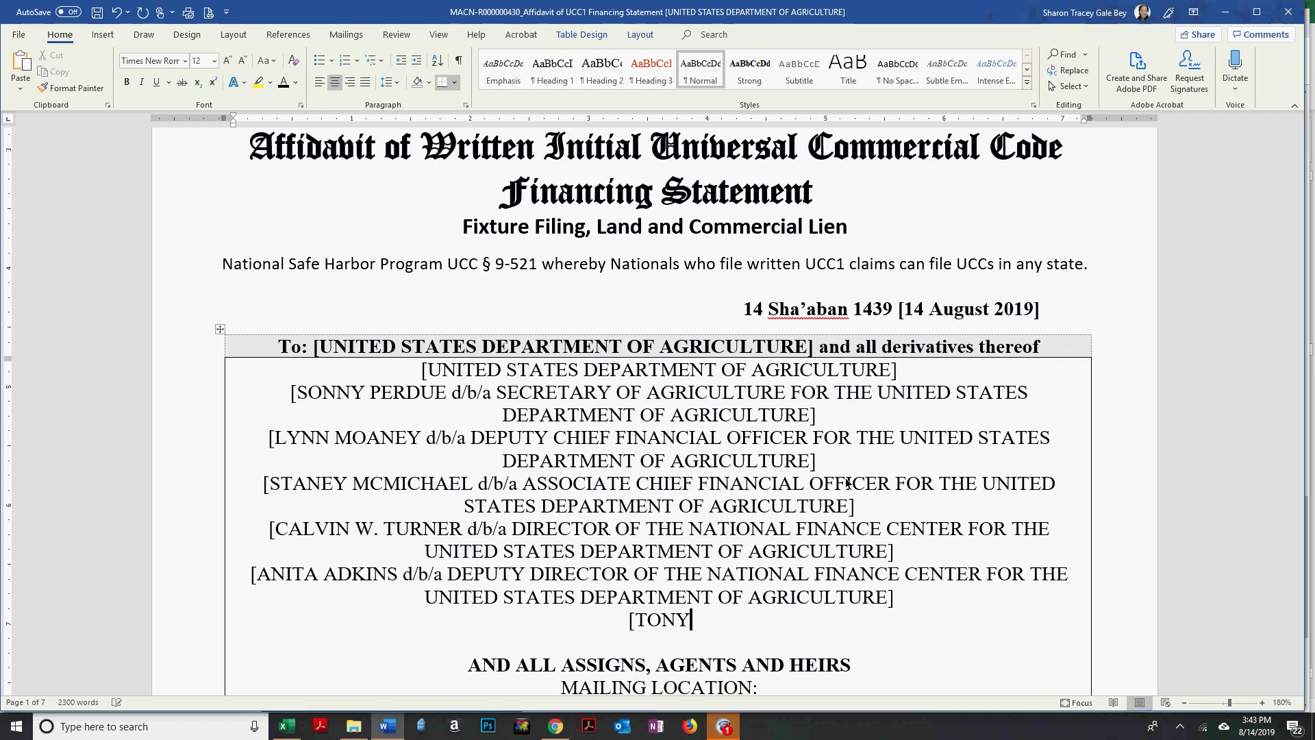
key("alt+Tab")
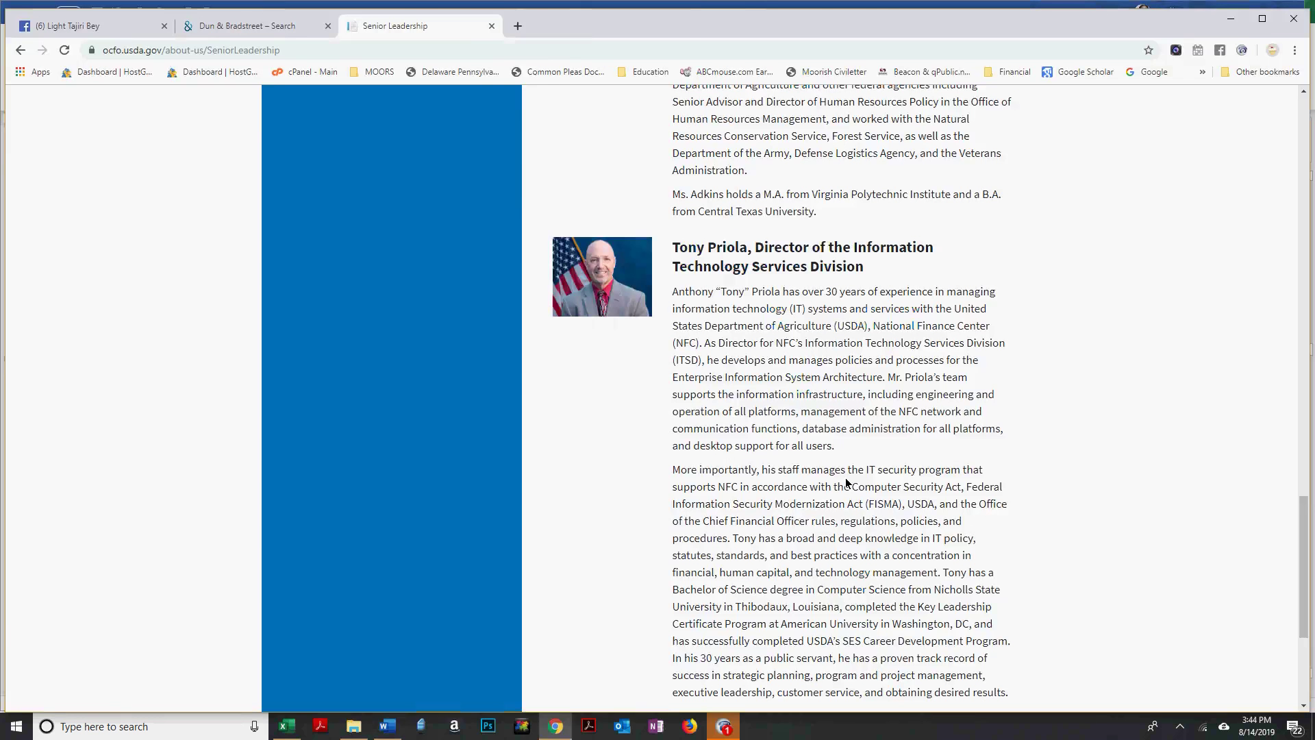
key("alt+Tab")
type("PRIOLA d/b/a")
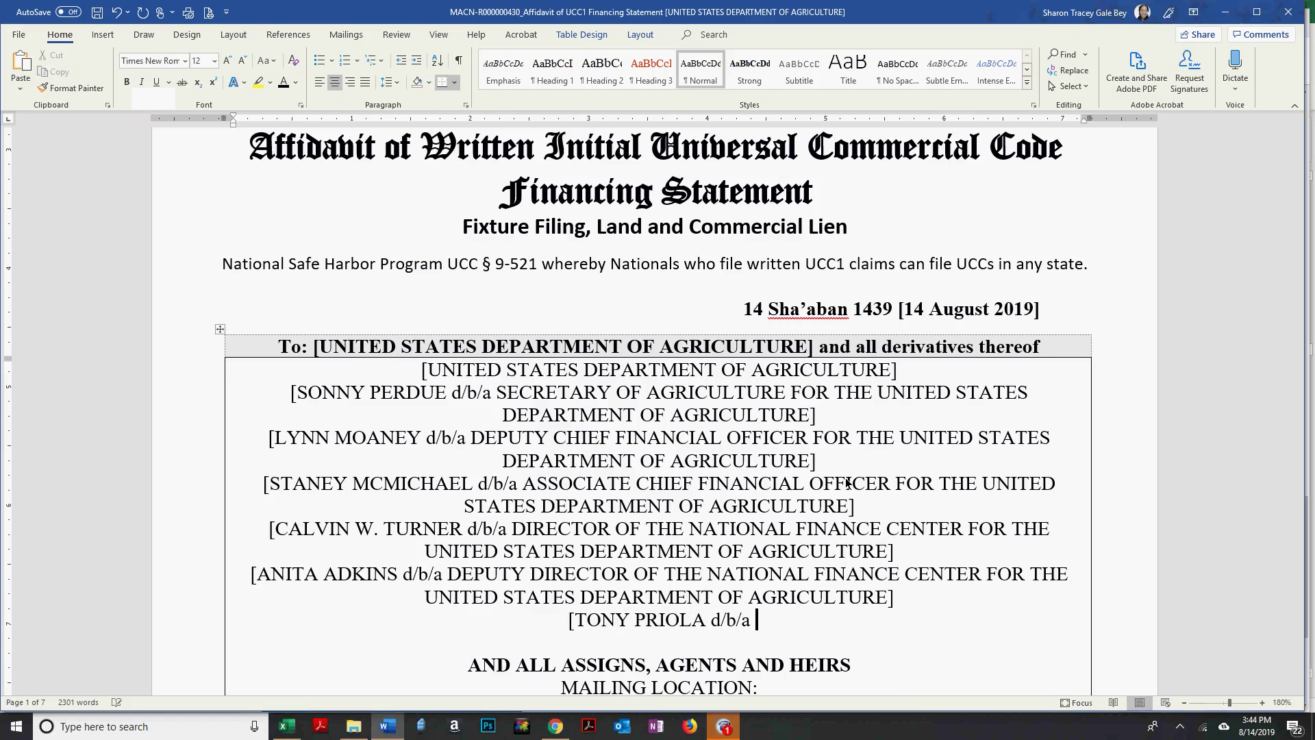
Complete the title 'DIRECTOR OF THE INFORMATION TECHNOLOGY … DIVISION', paste the department suffix, and start a new line.
key("alt+Tab")
key("alt+Tab")
type("R ")
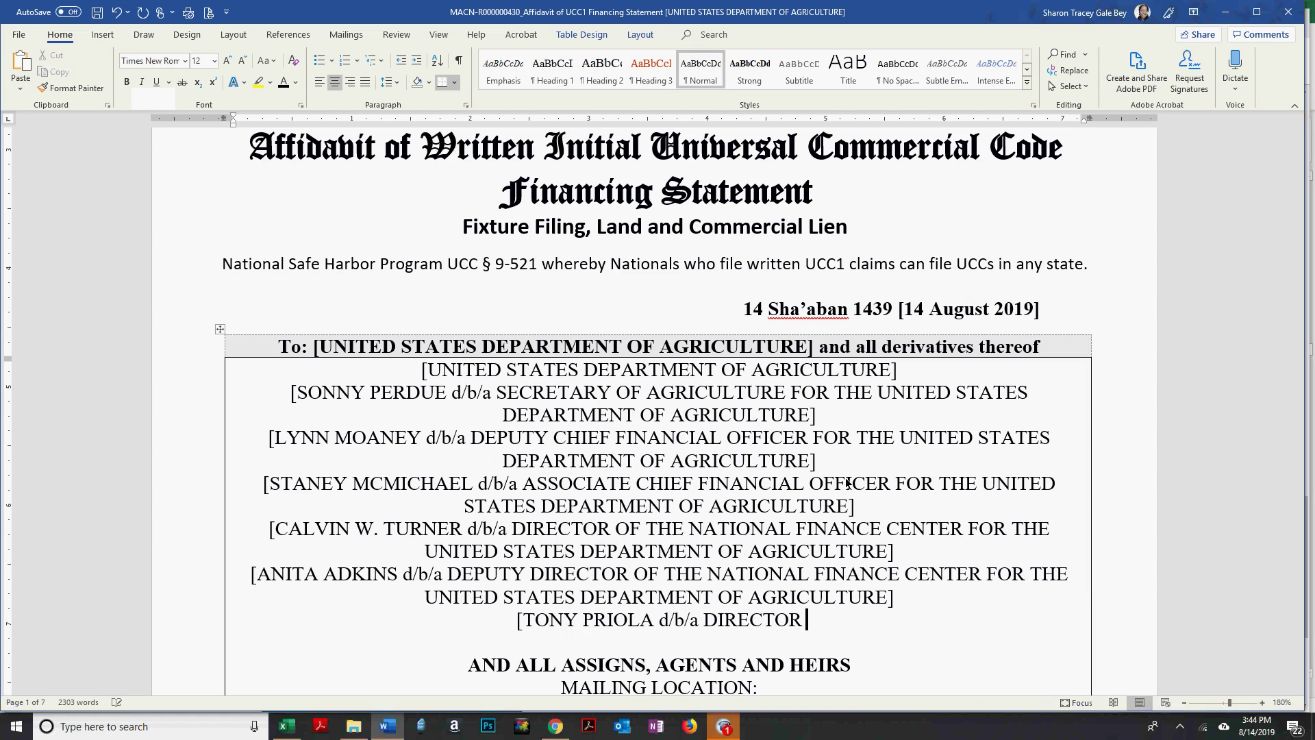
type("OF T")
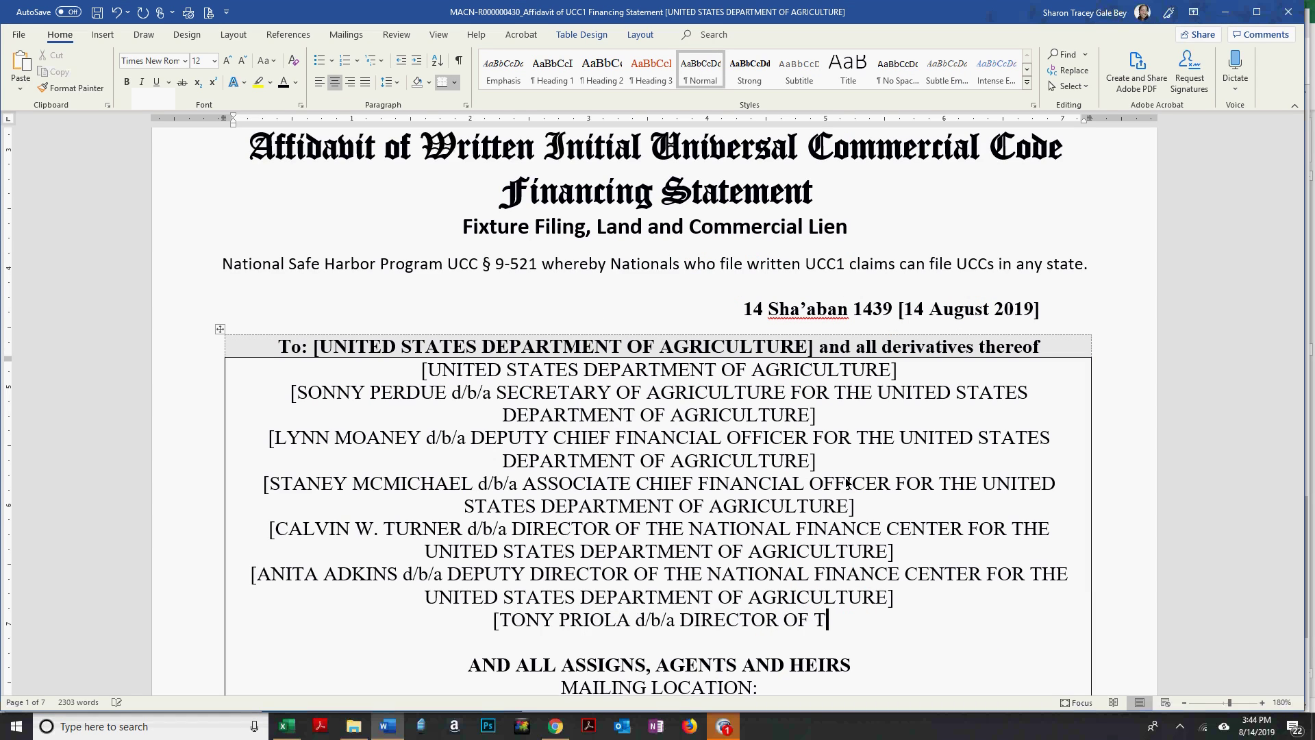
type("HE INFOR")
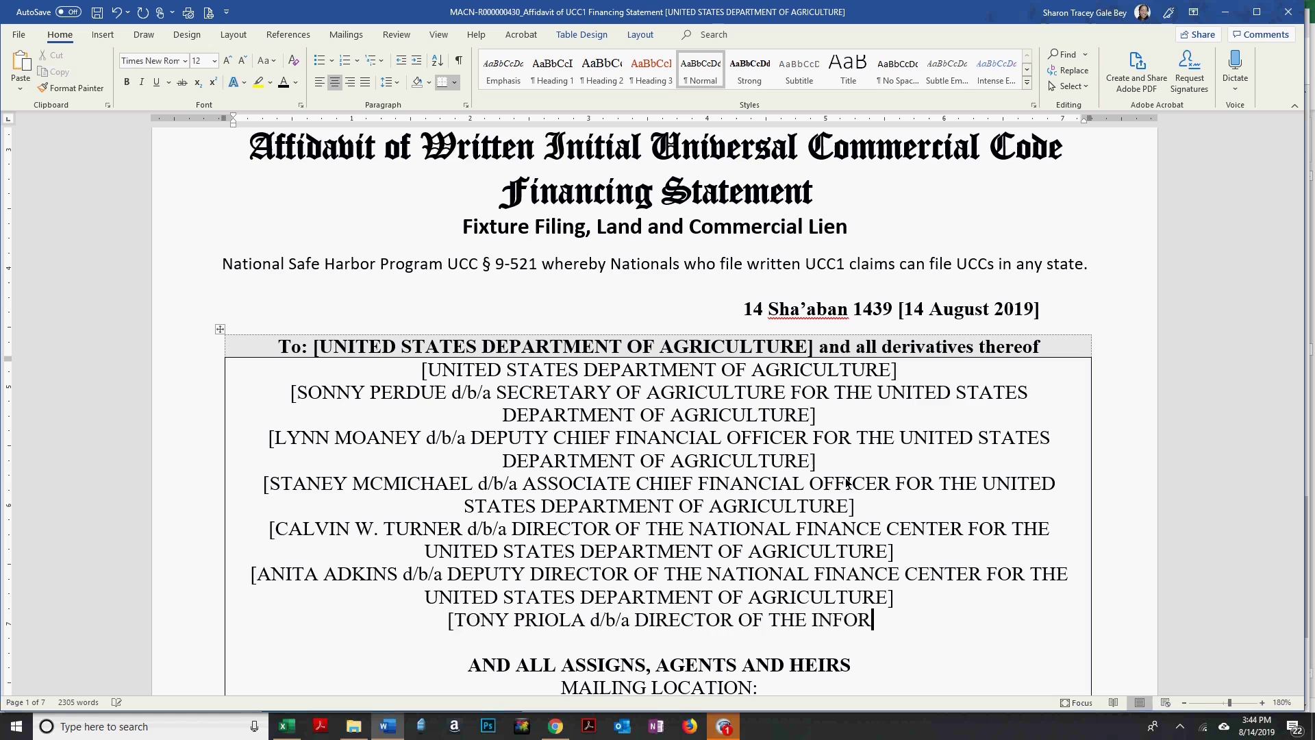
type("MATION TECHN")
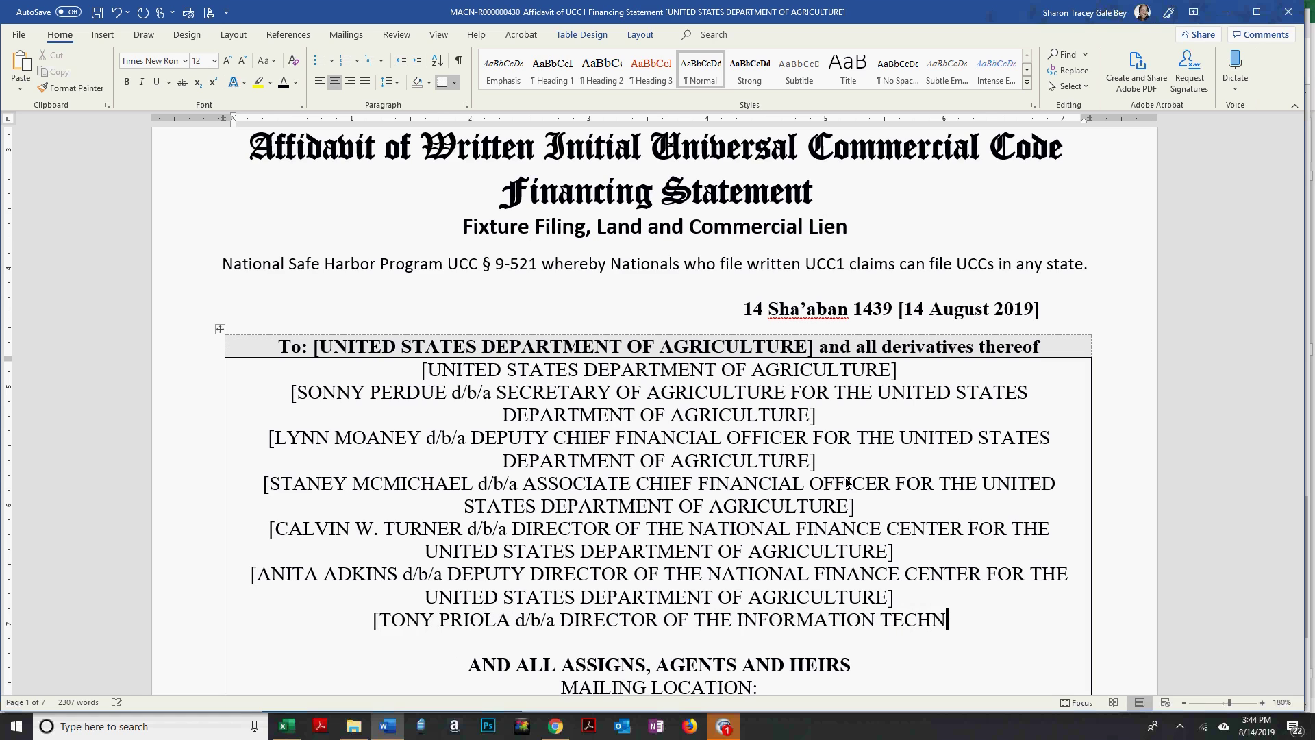
type("OLOG")
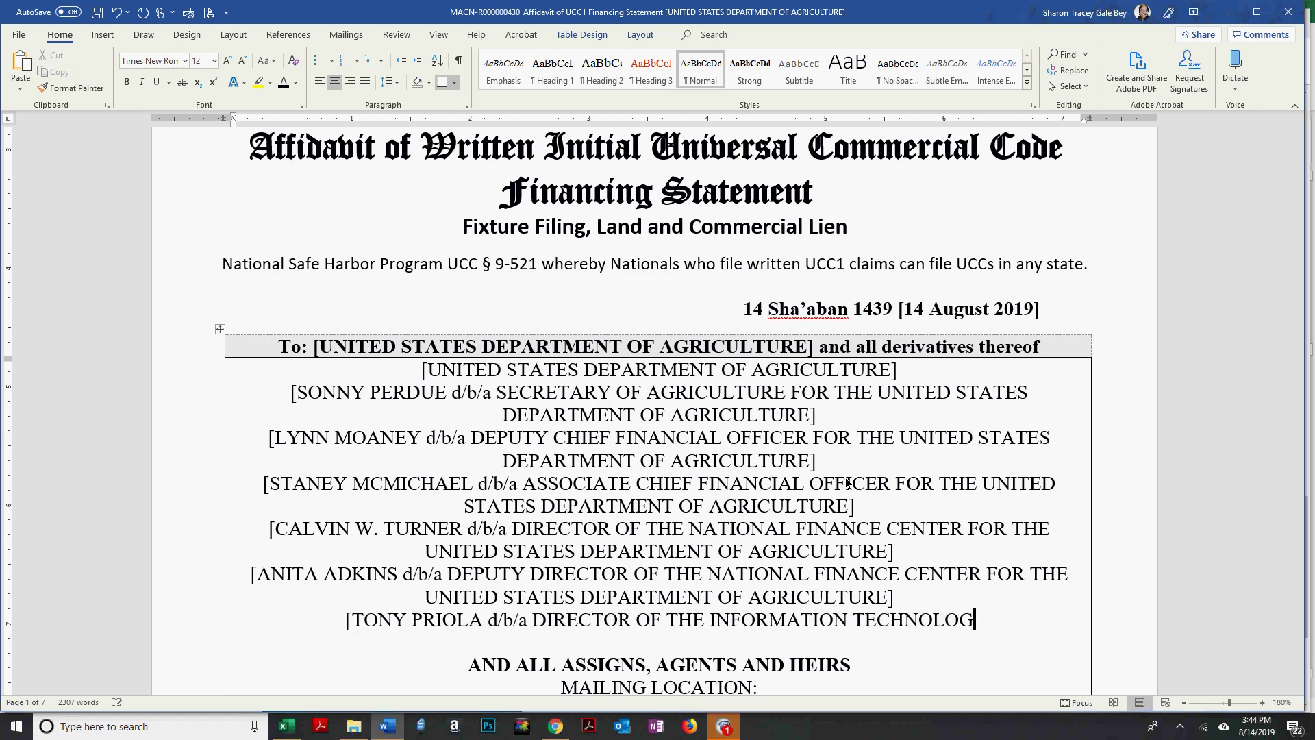
type("Y")
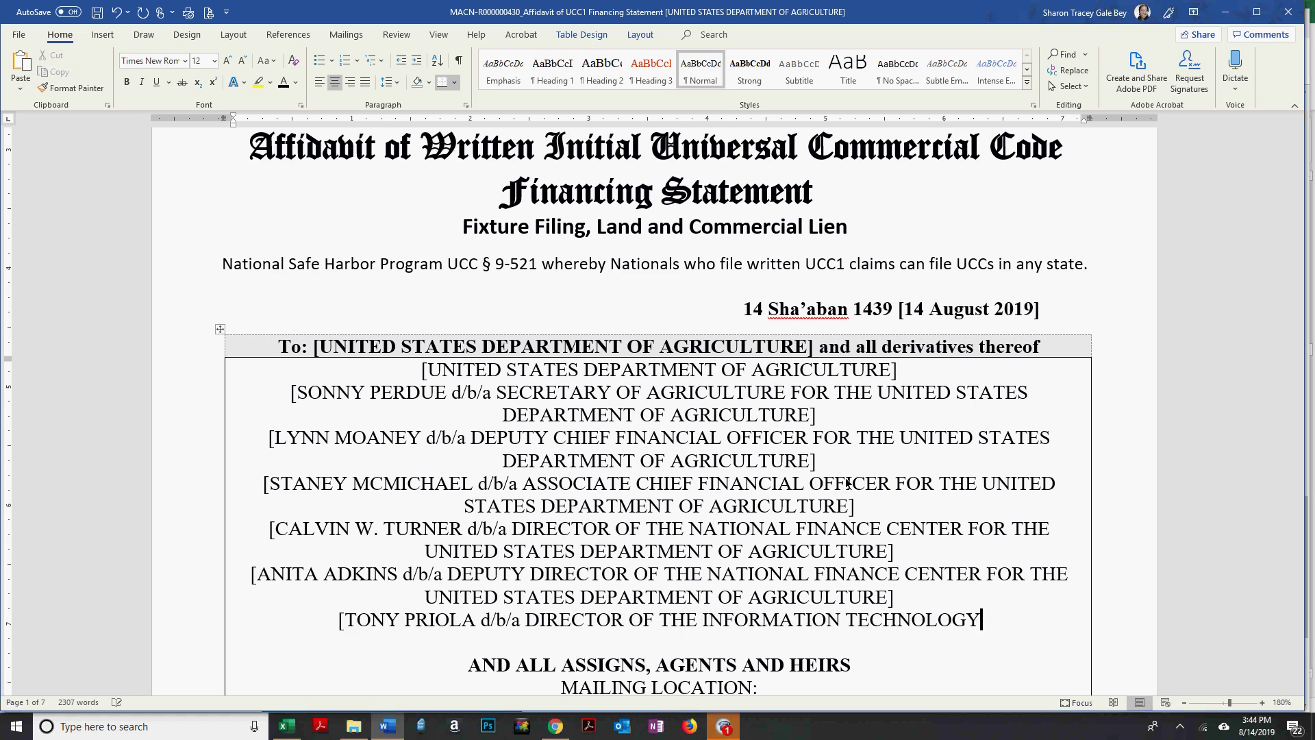
key("alt+Tab")
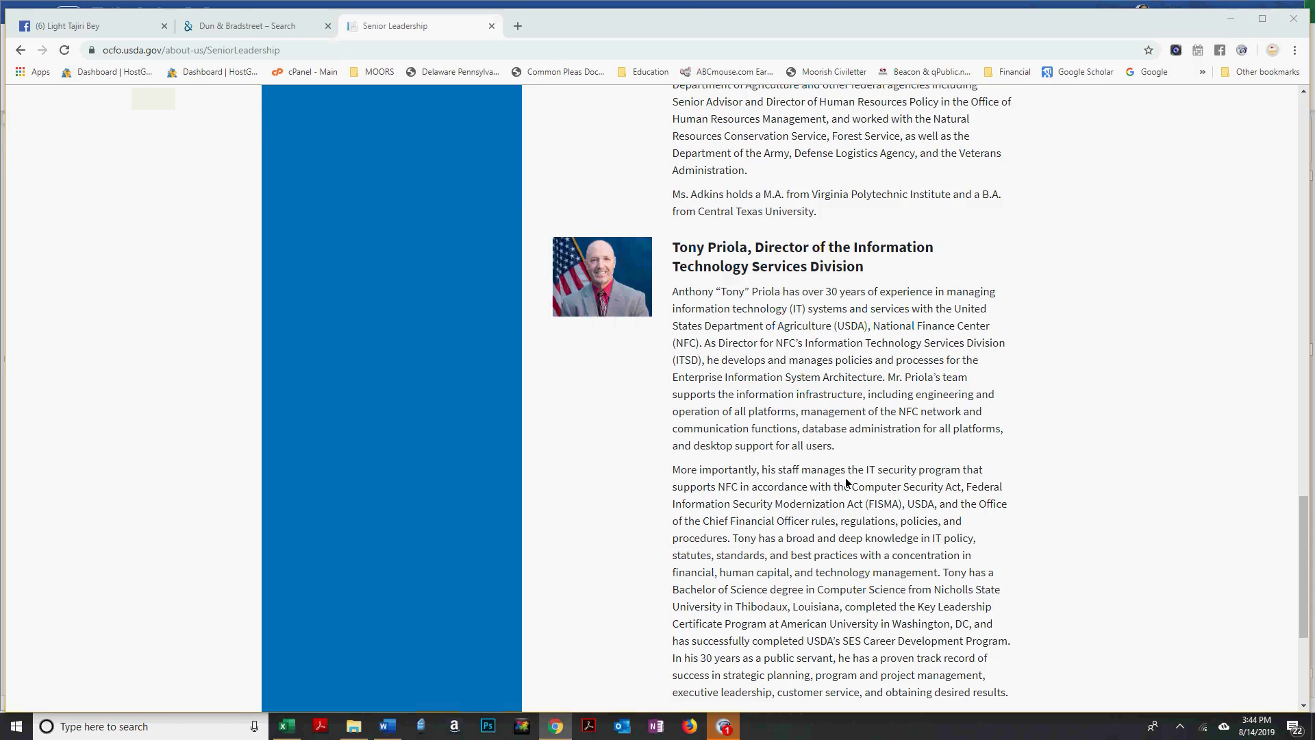
key("alt+Tab")
type("DIVISION")
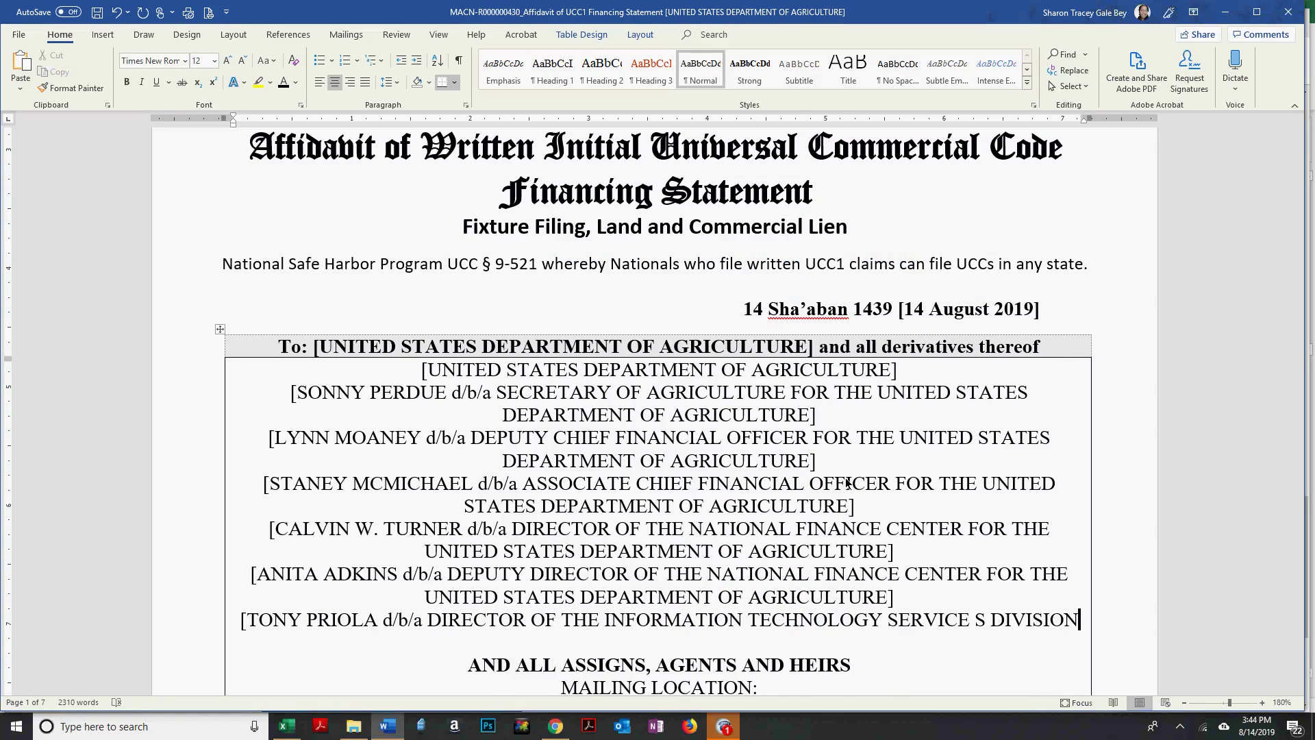
type("FOR THE UNITED STATES DEPARTMENT OF AGRICULTURE]")
key("Return")
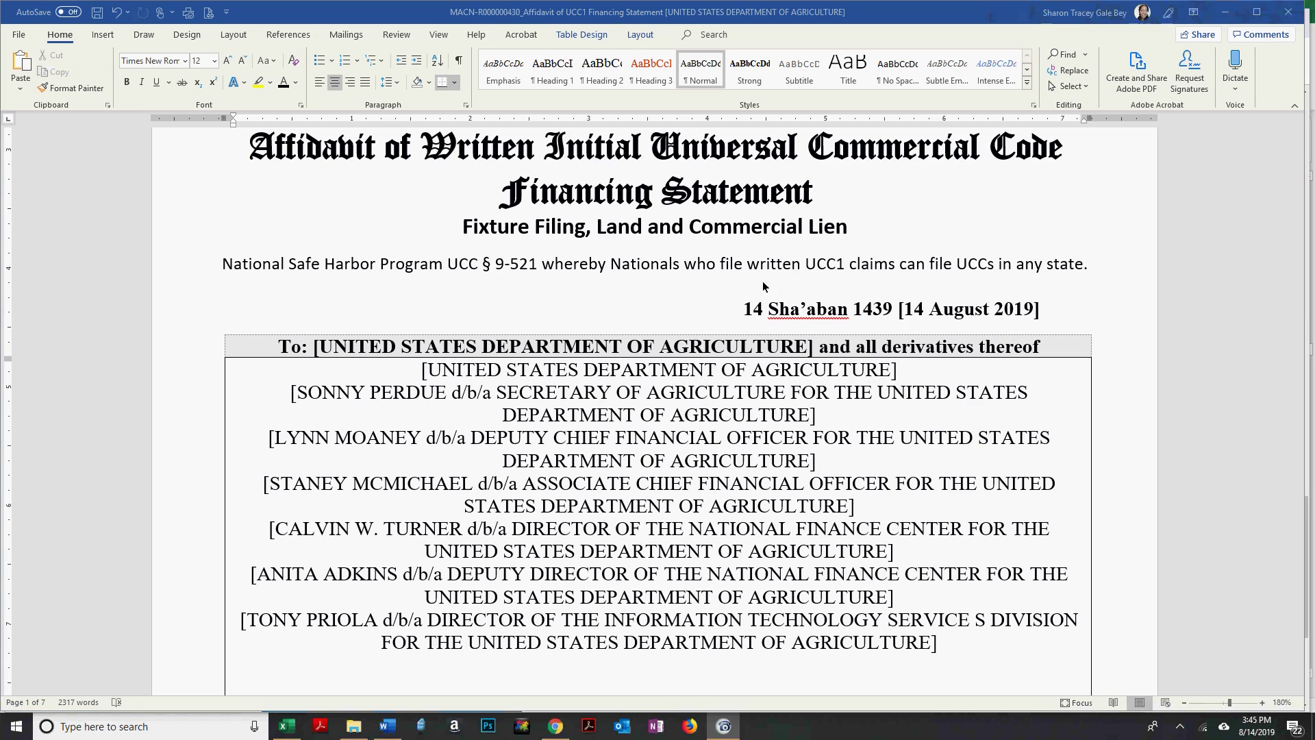
Return to the Senior Leadership page and scroll to its end, confirming the last director post is vacant.
scroll(670, 432, "down", 3)
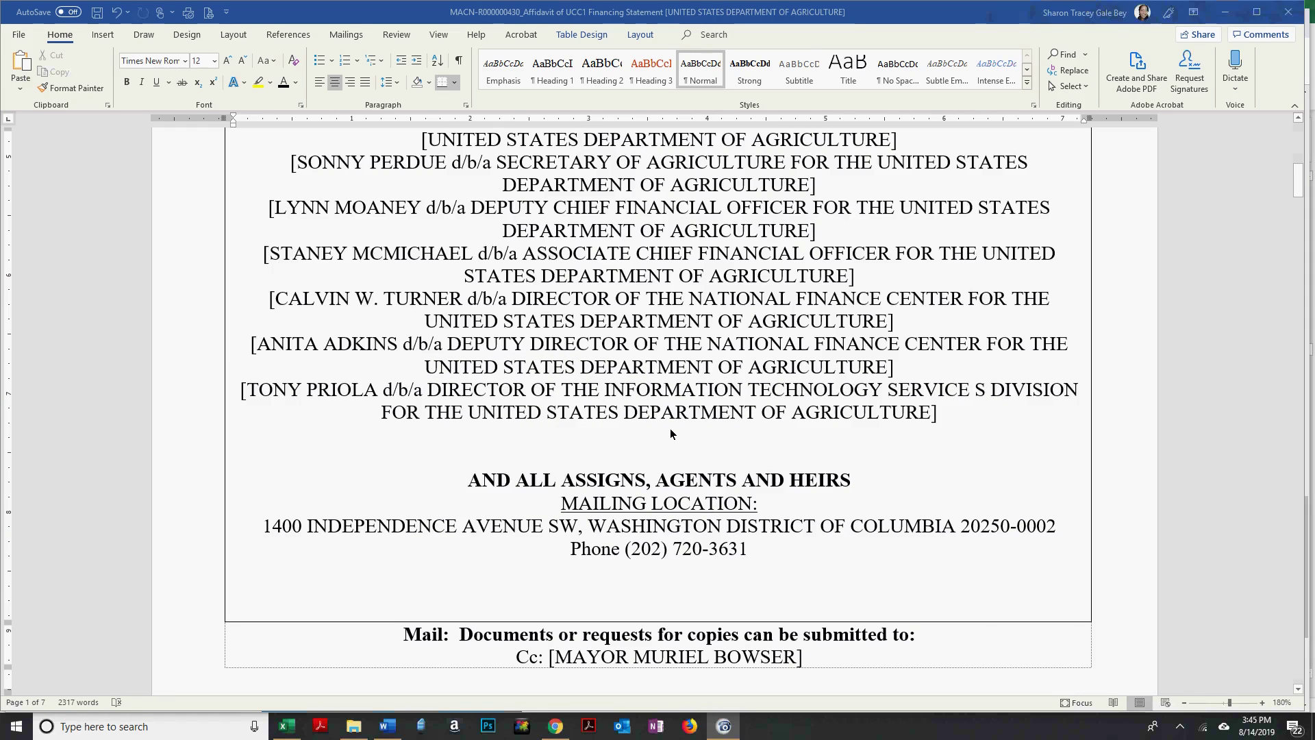
key("alt+Tab")
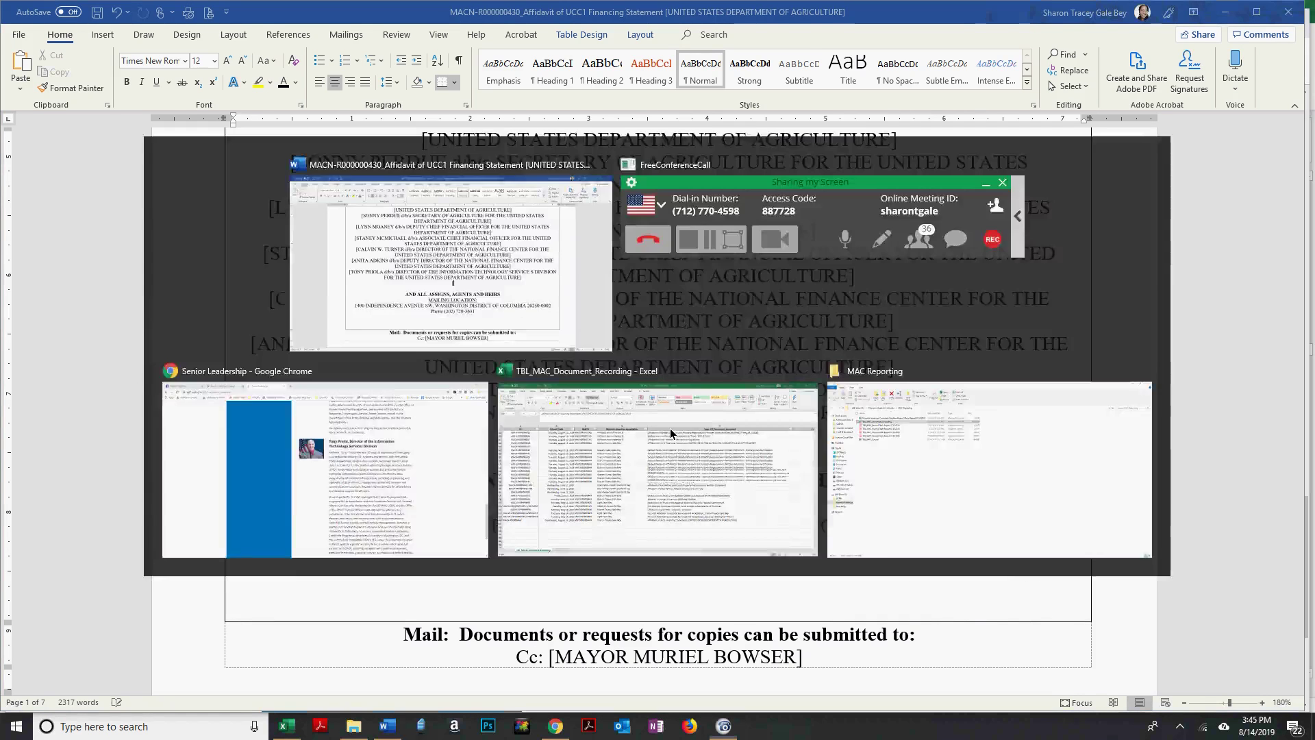
key("alt+Tab")
key("alt+Tab")
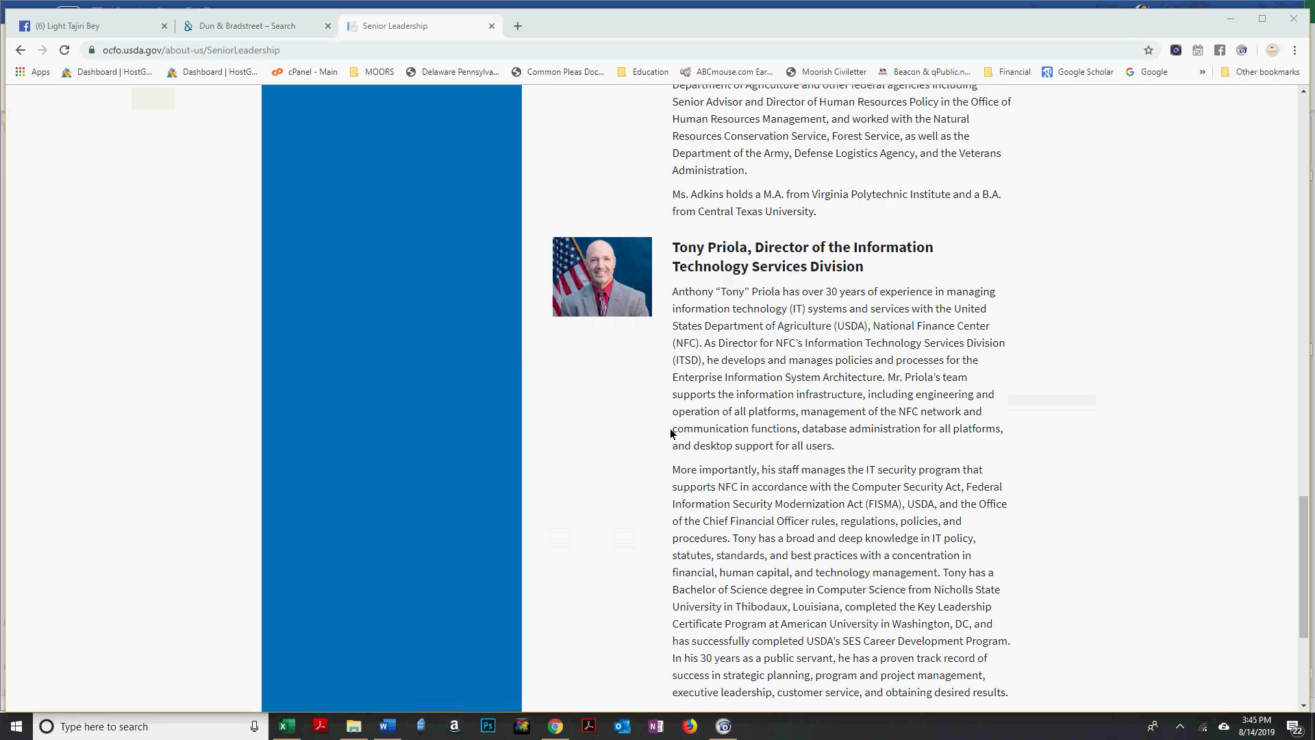
key("alt+Tab")
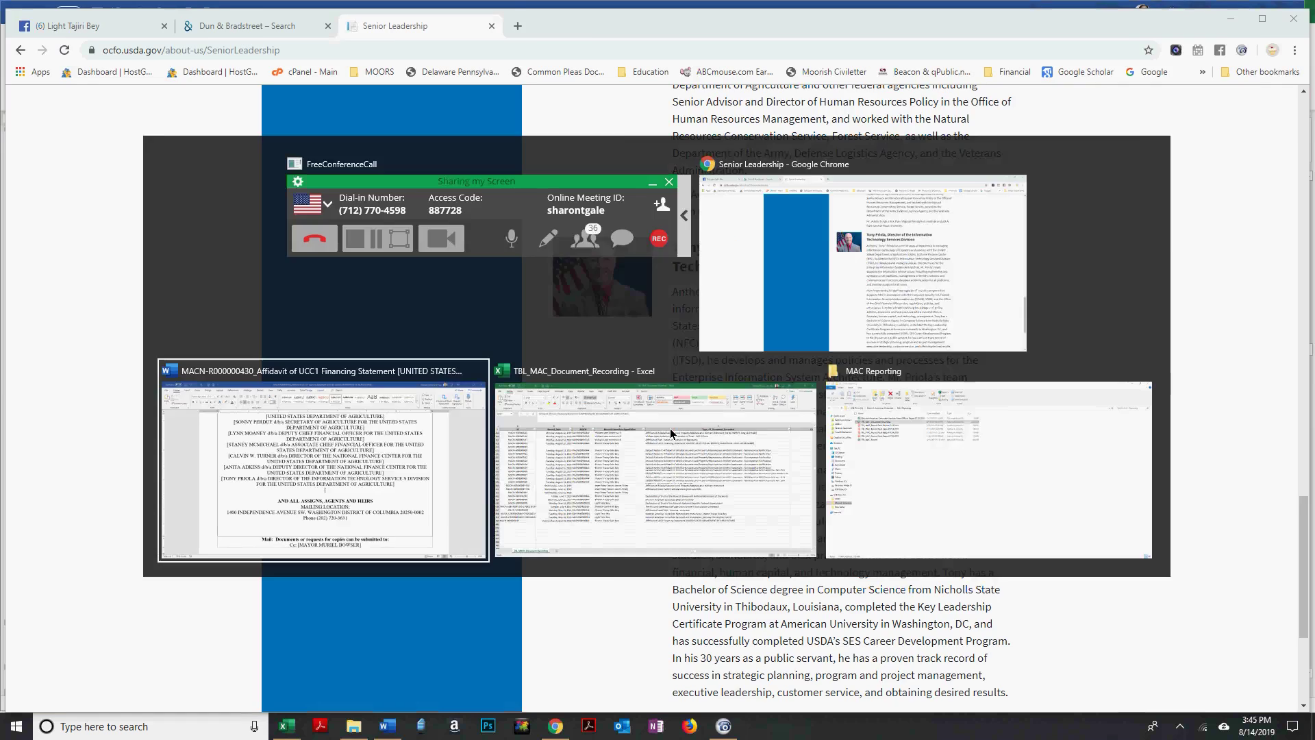
key("alt+Tab")
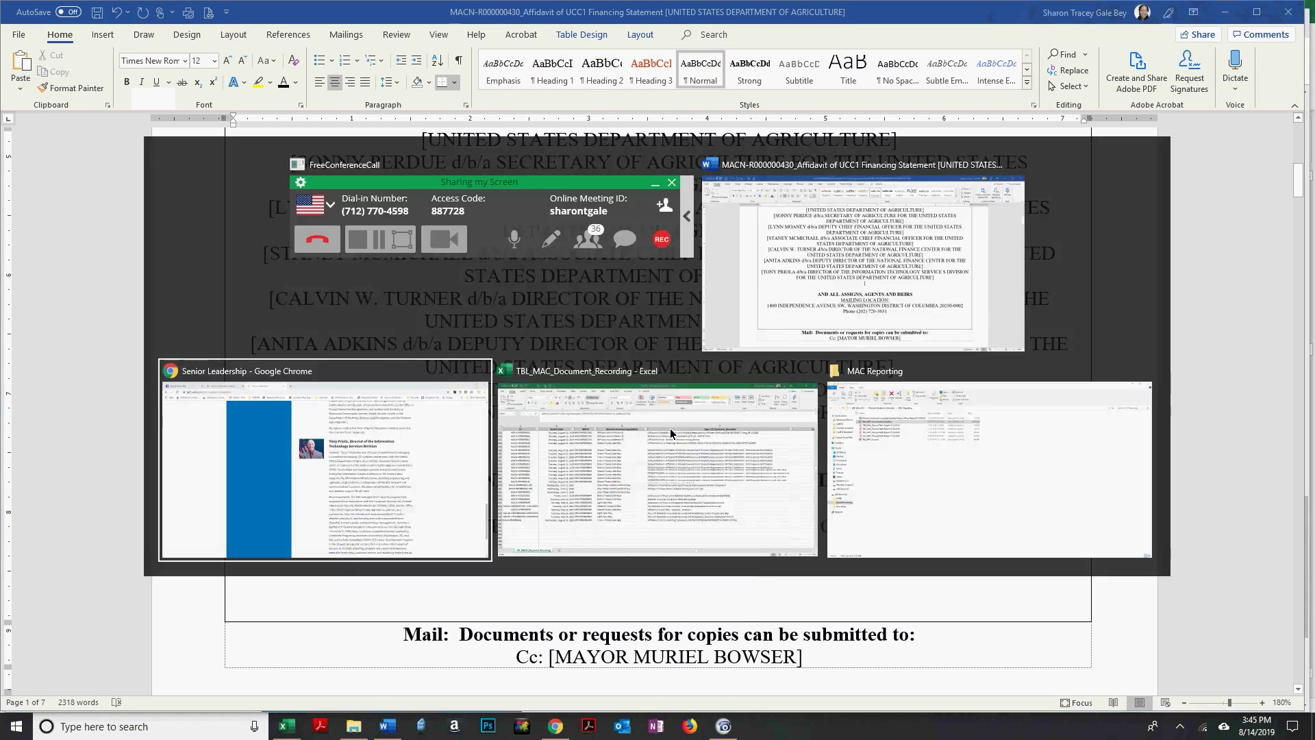
scroll(651, 479, "down", 4)
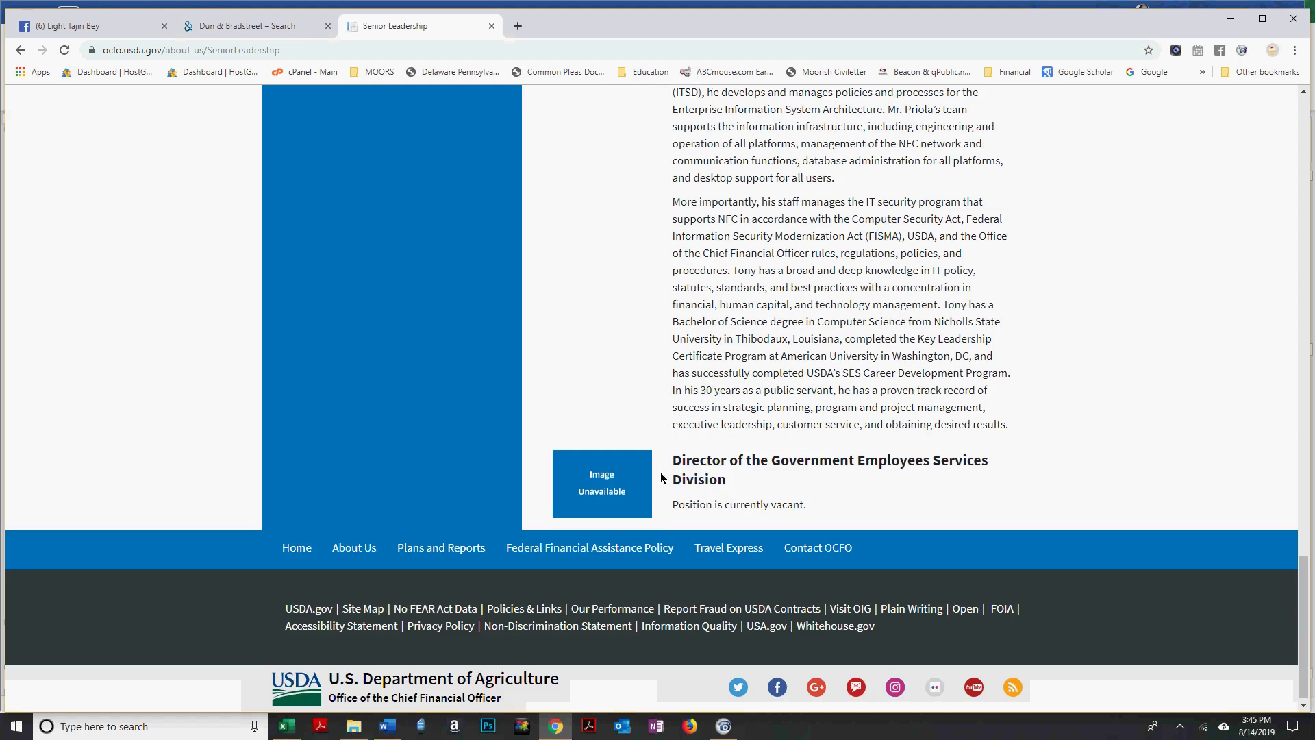
scroll(732, 444, "down", 1)
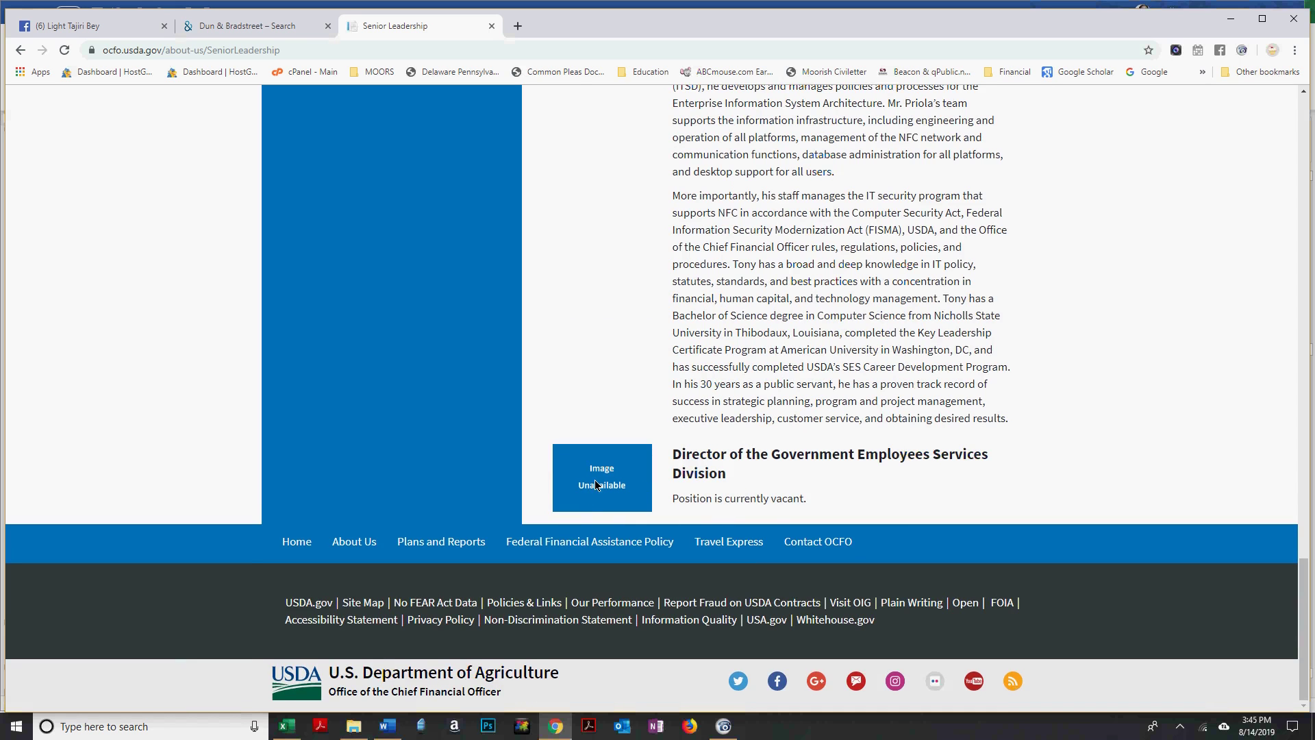
scroll(594, 483, "up", 10)
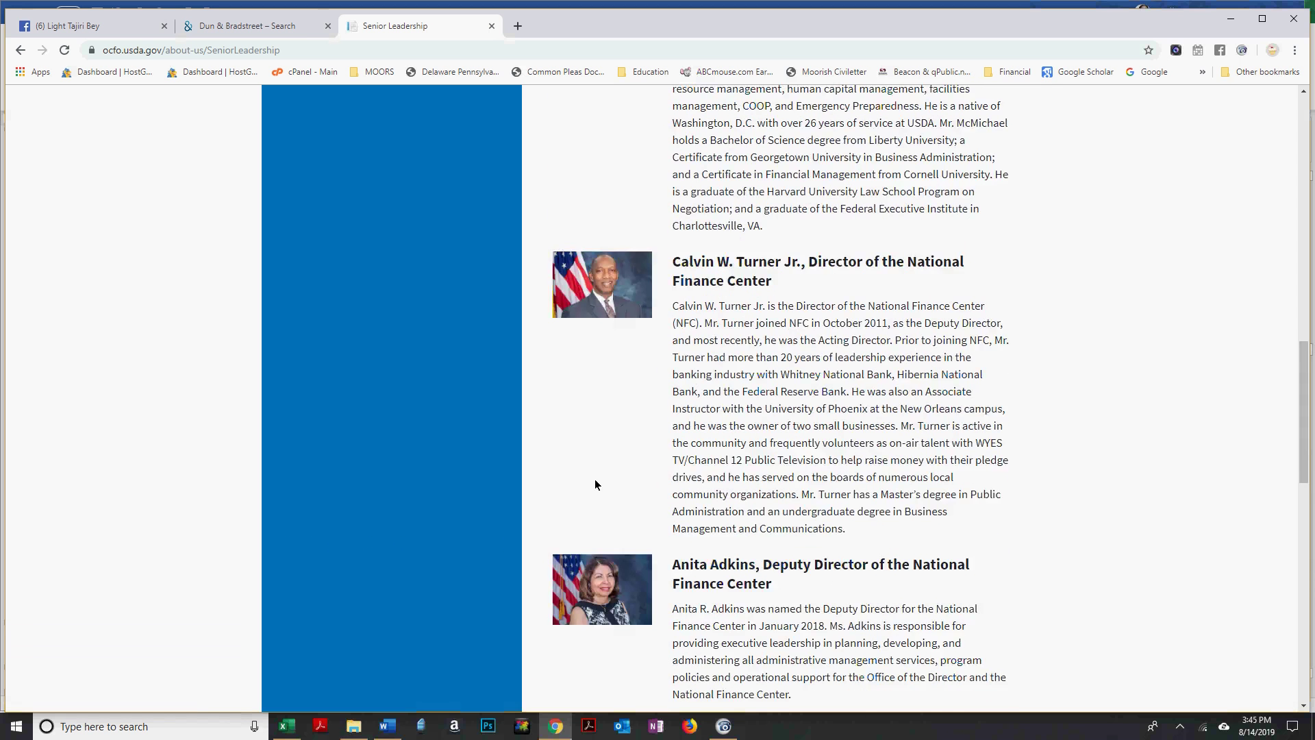
scroll(594, 482, "up", 10)
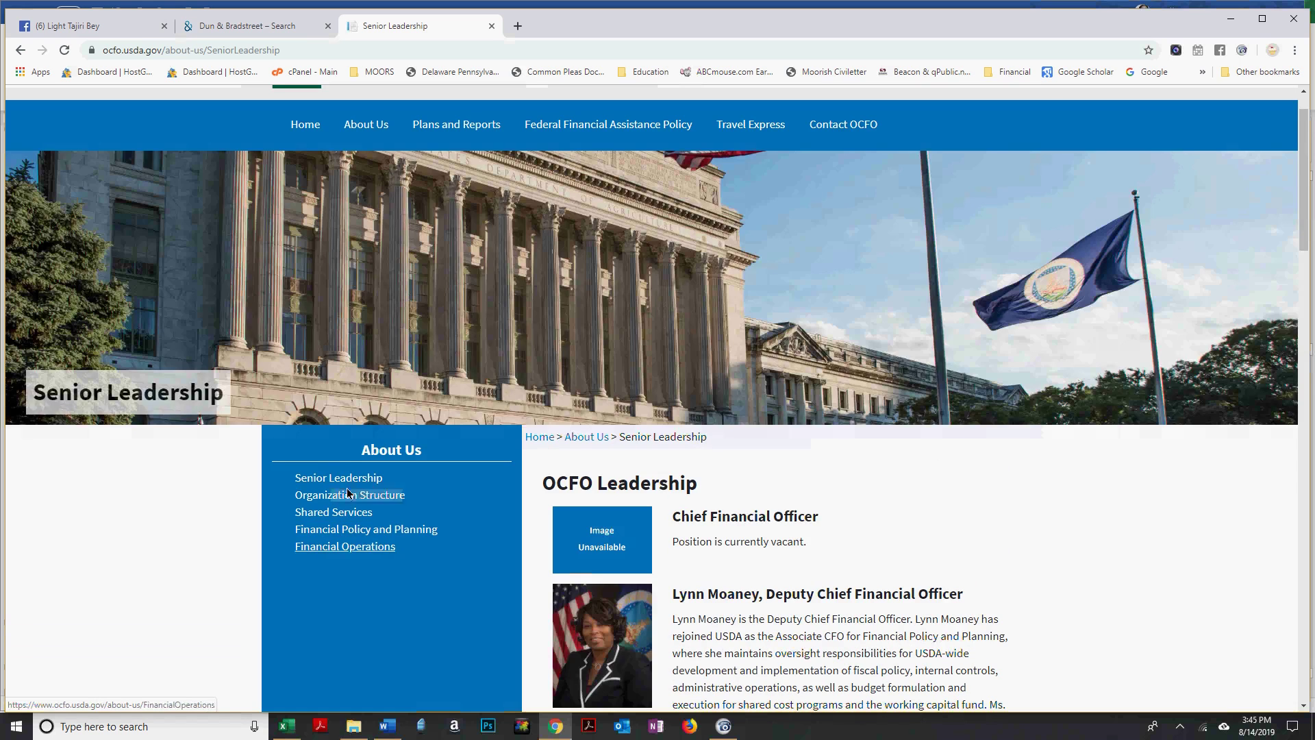
left_click(347, 496)
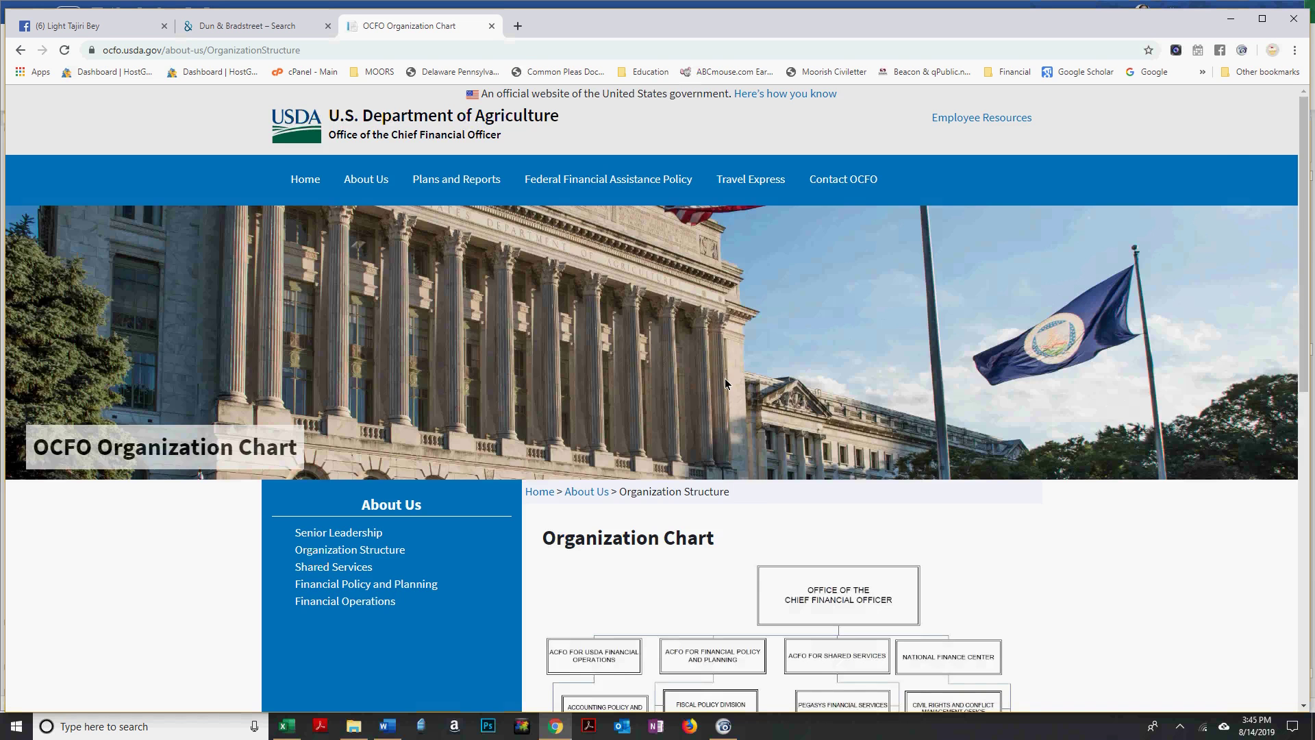
scroll(602, 306, "down", 4)
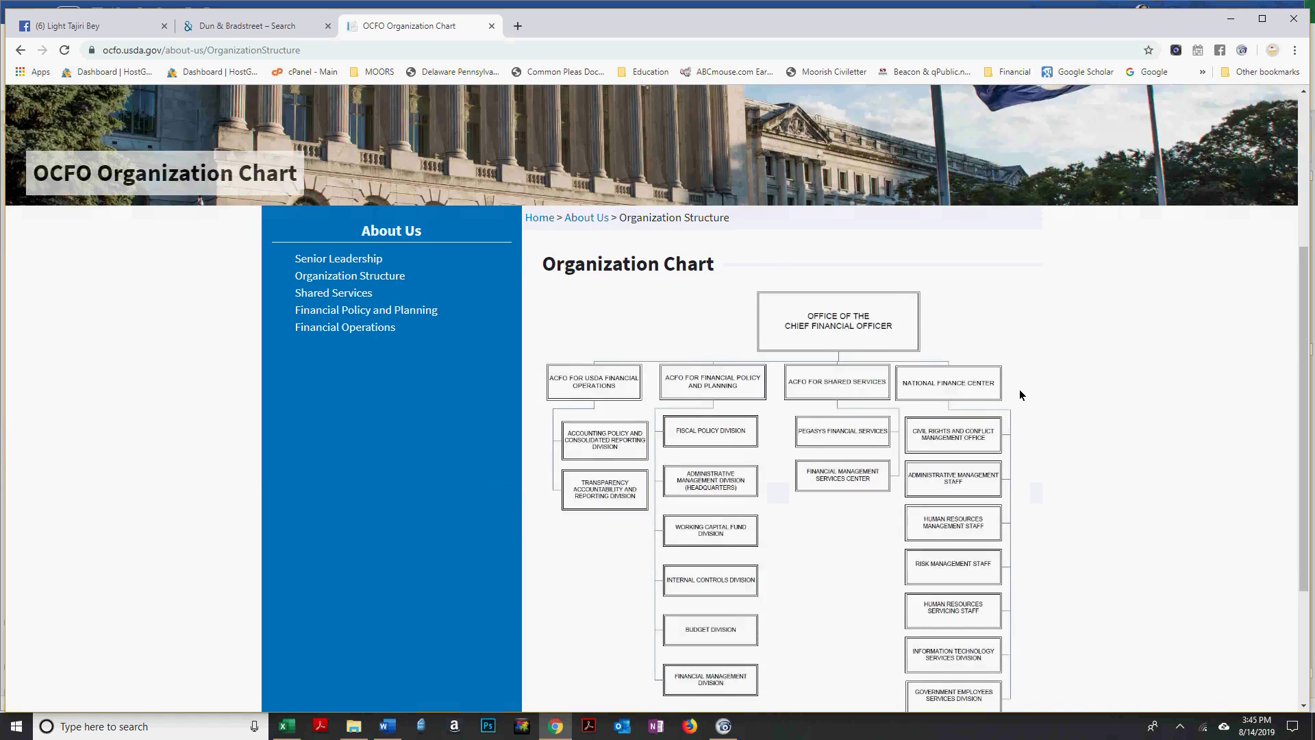
scroll(882, 472, "down", 2)
scroll(554, 327, "down", 1)
scroll(390, 211, "up", 1)
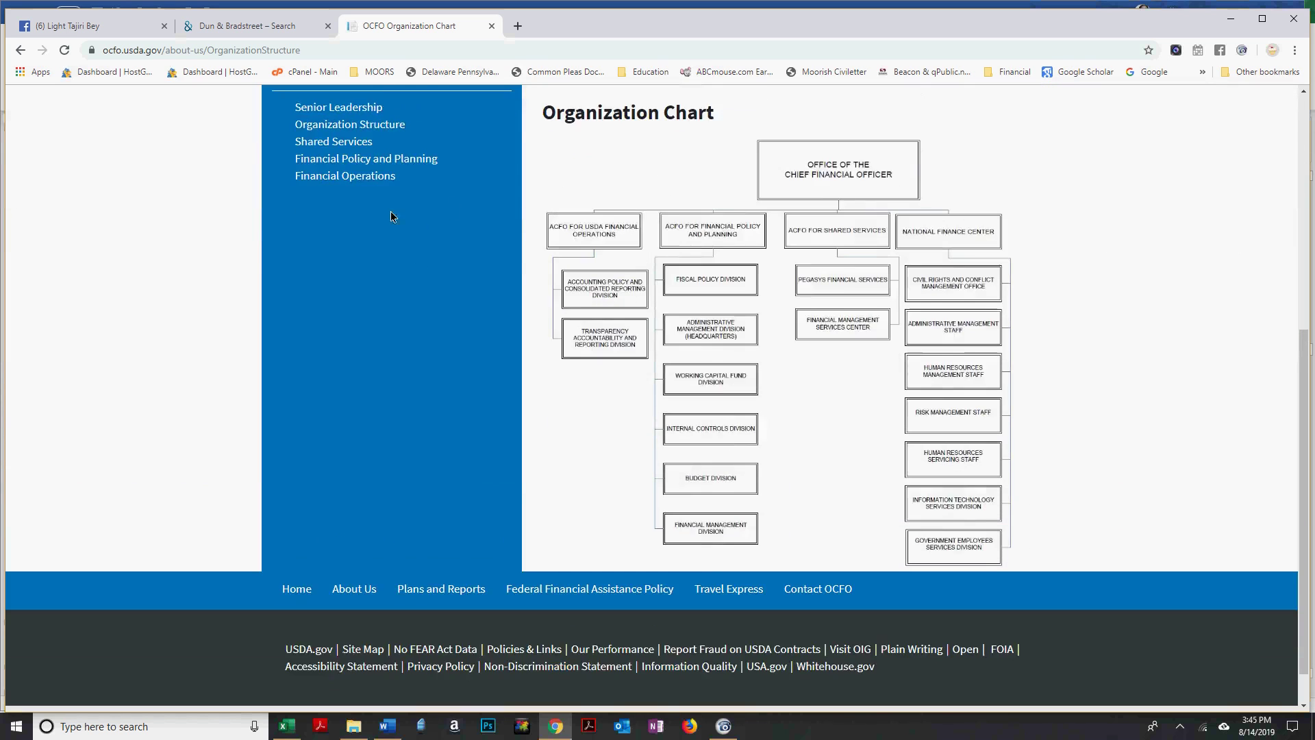
scroll(343, 225, "up", 2)
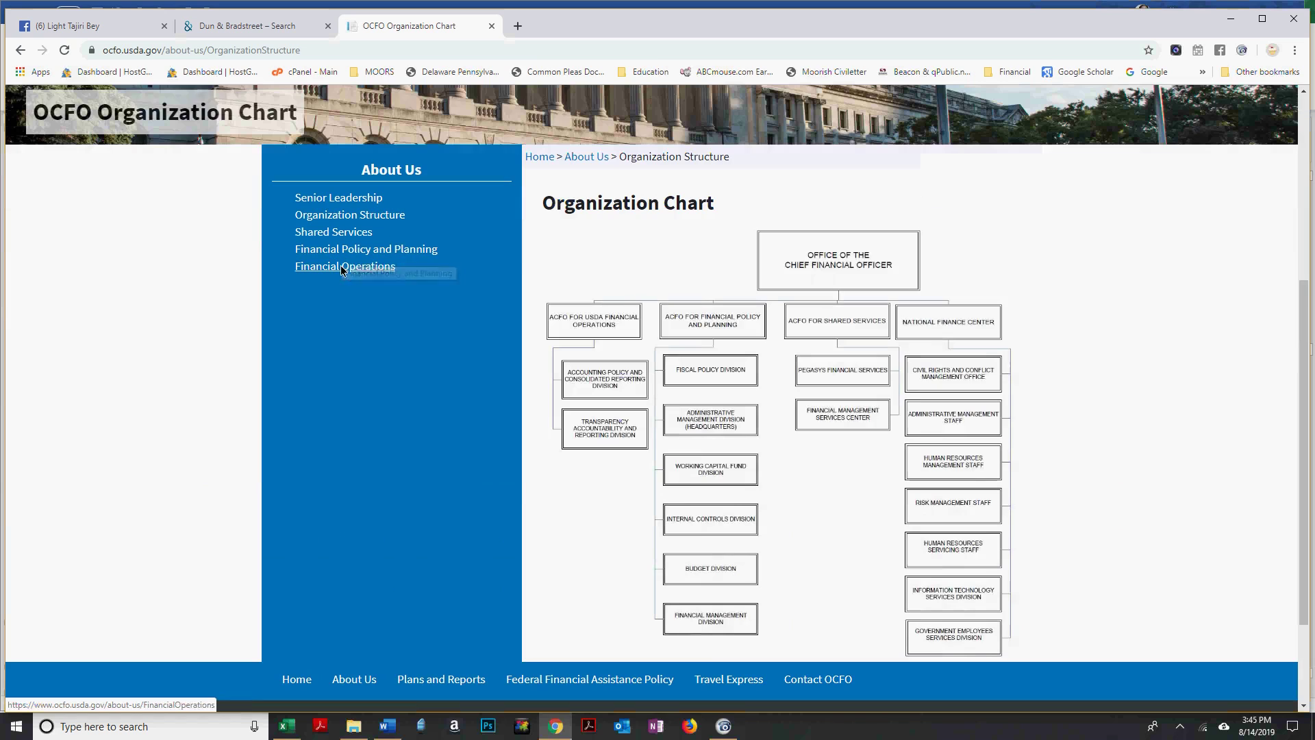
left_click(227, 53)
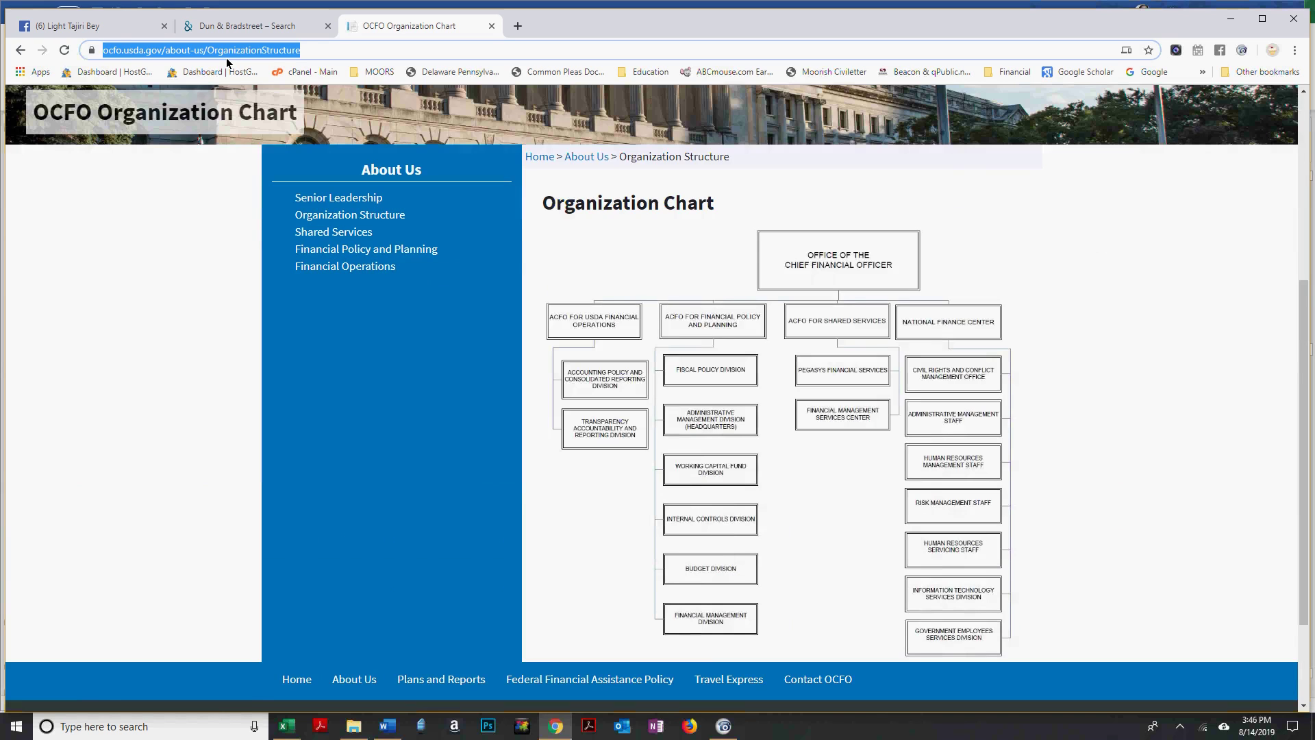
Search Google for 'united states department of agriculture board of directors' and open the USDA Board Members result.
type("united states depar")
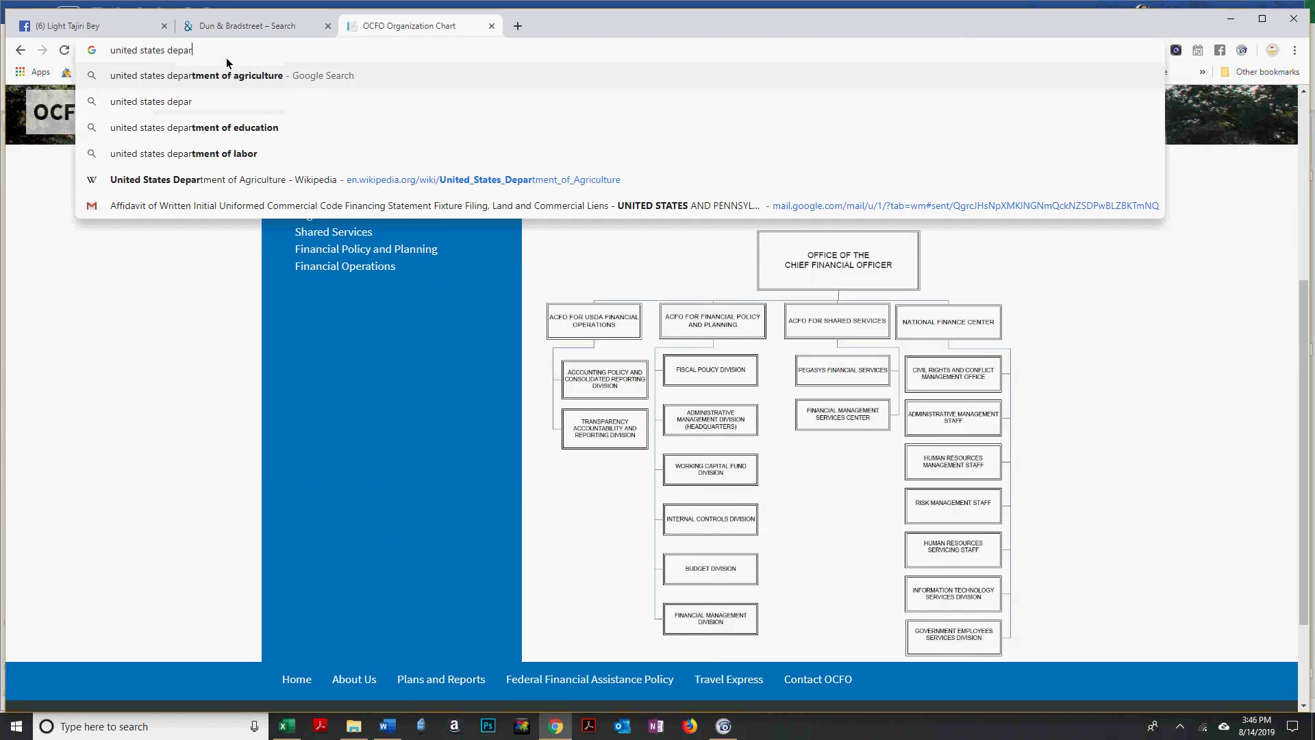
key("Down")
key("Down")
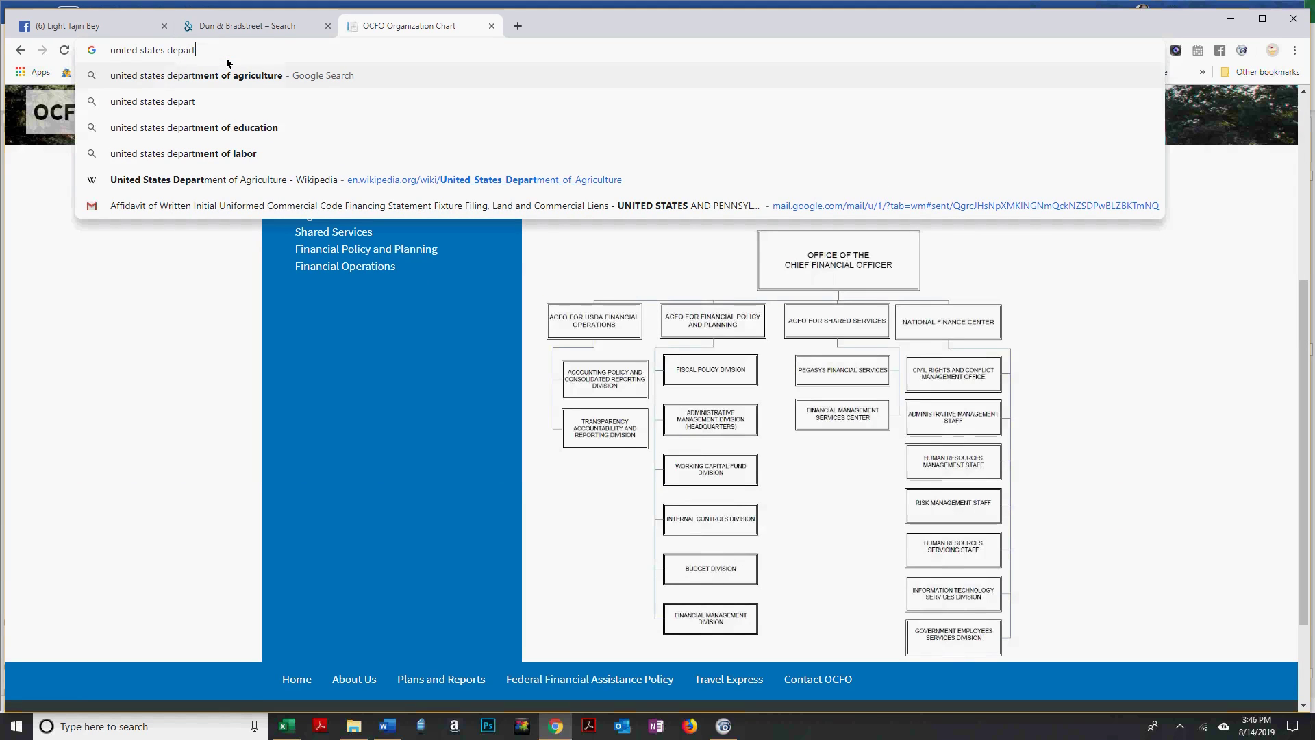
key("Up")
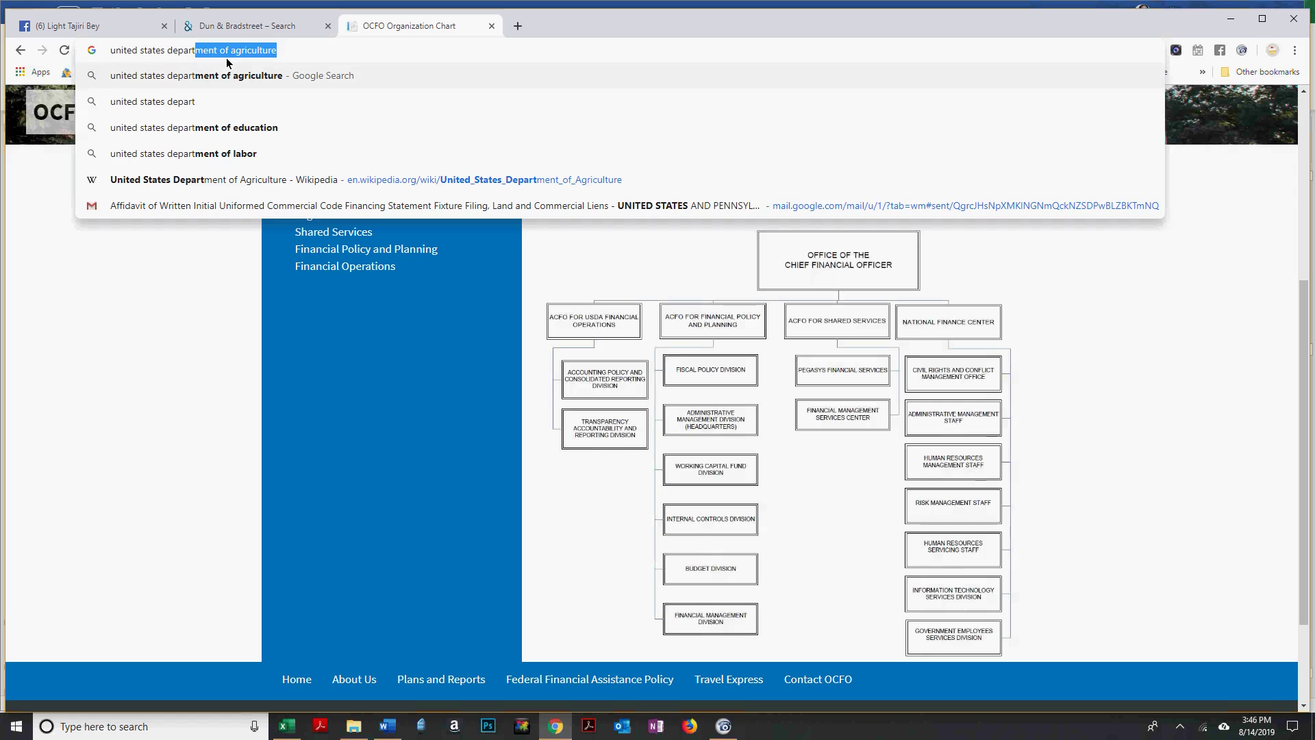
key("Right")
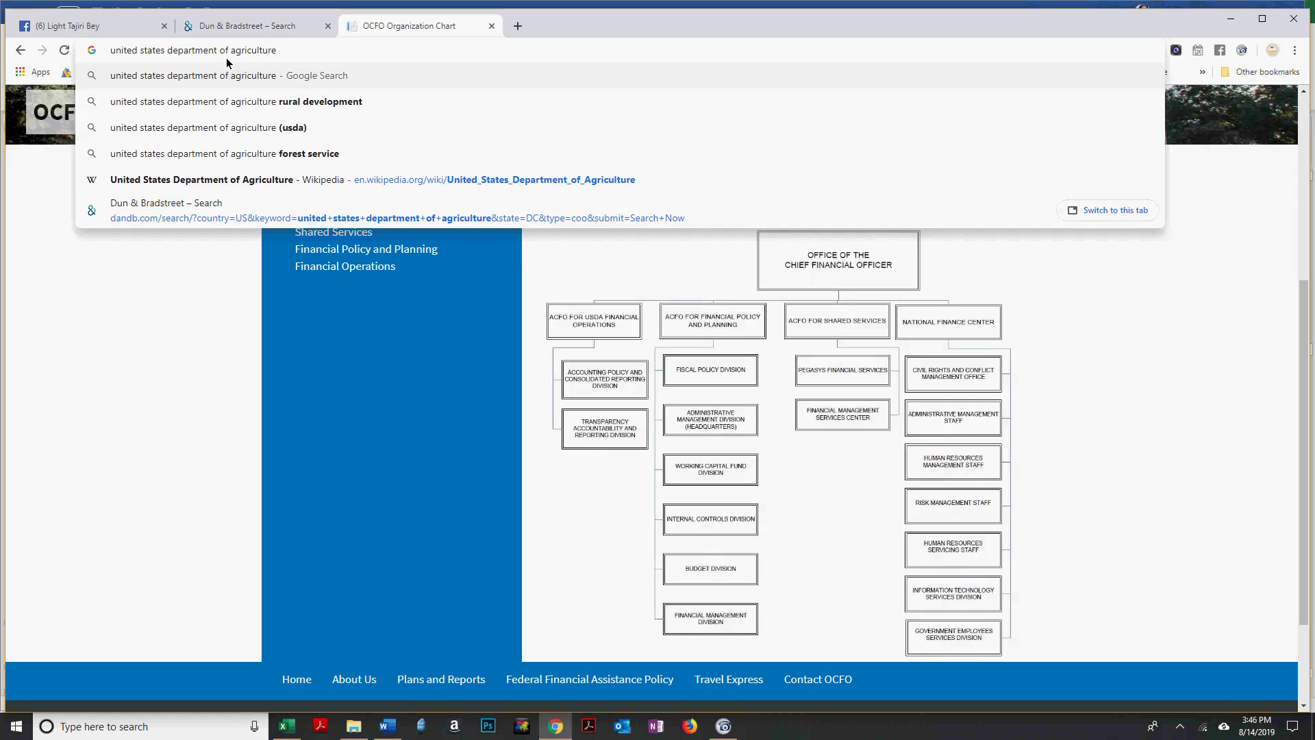
type("boar")
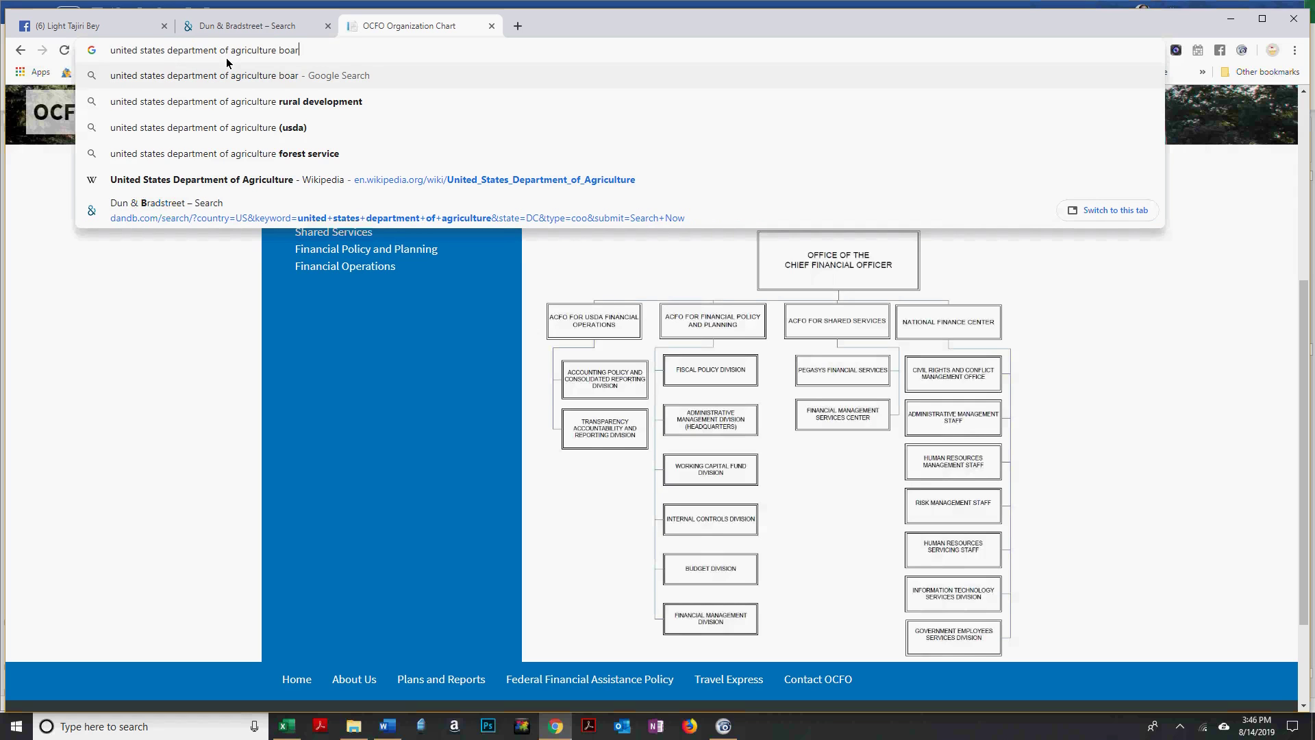
type("d memb")
key("BackSpace")
key("BackSpace")
key("BackSpace")
key("BackSpace")
key("Down")
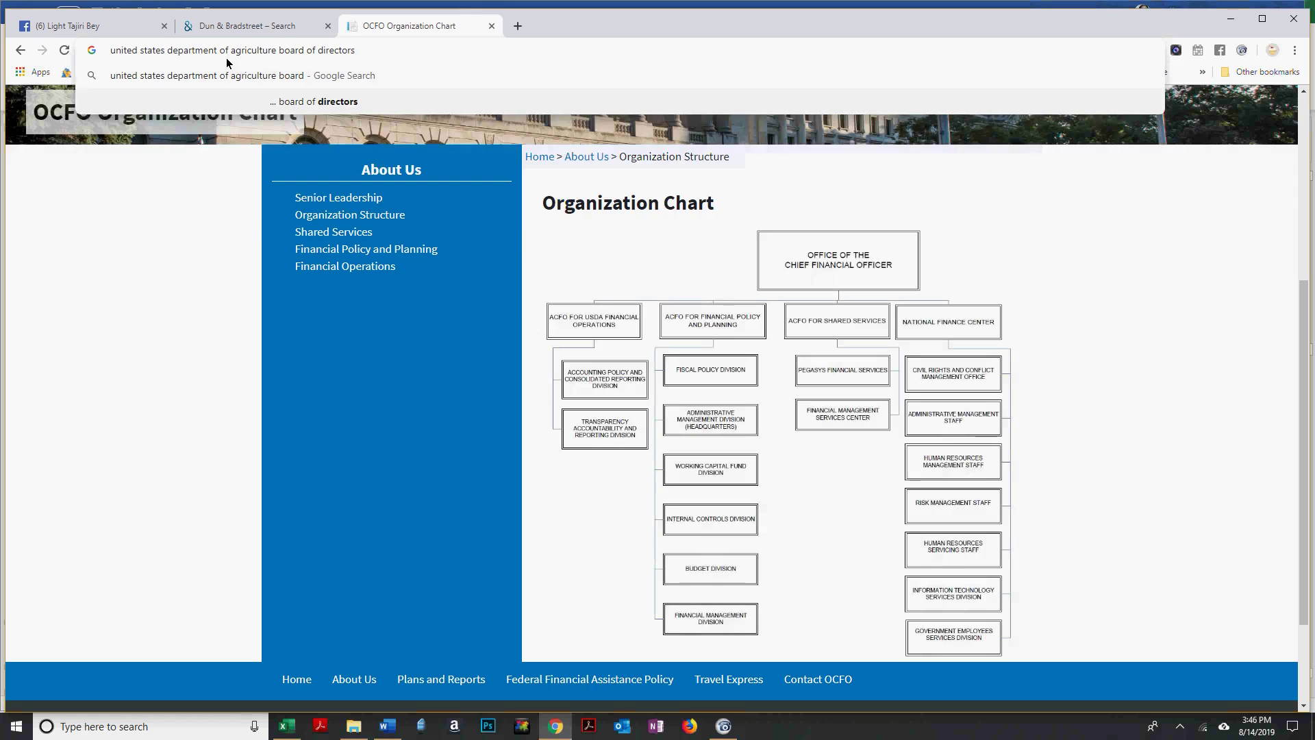
key("Return")
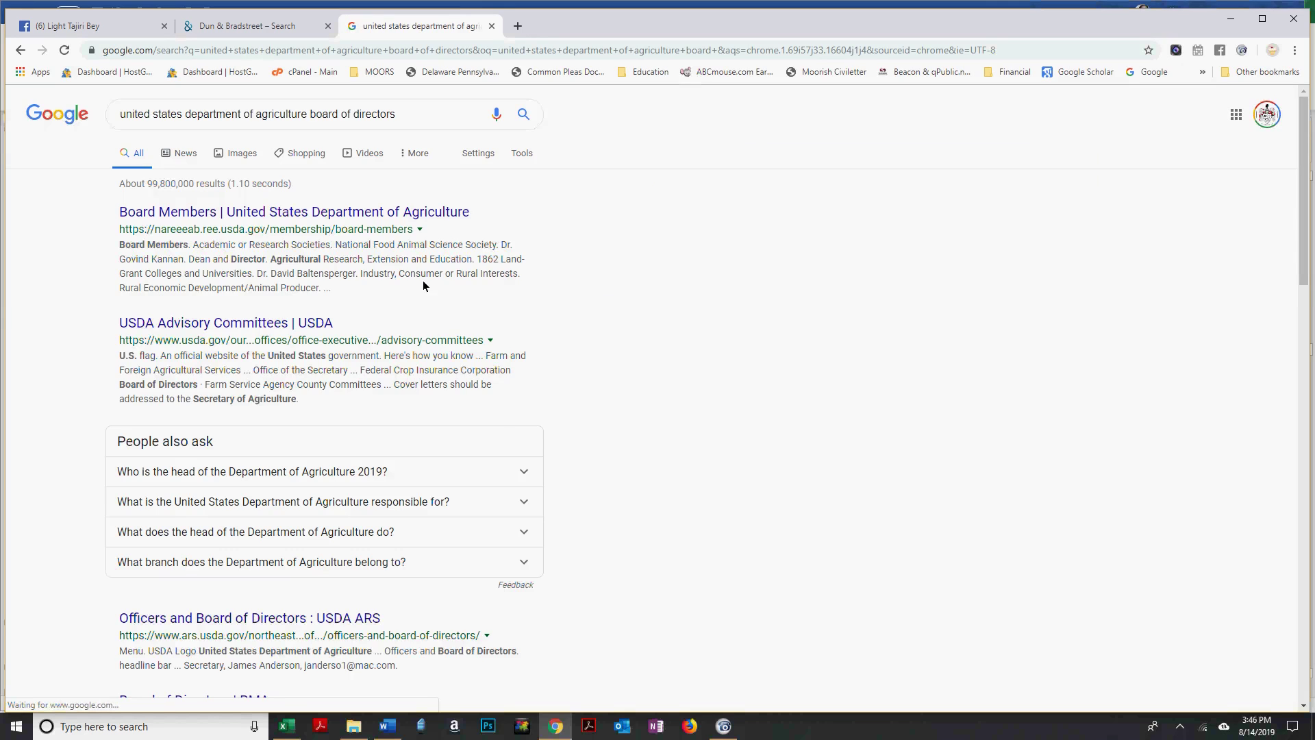
left_click(416, 215)
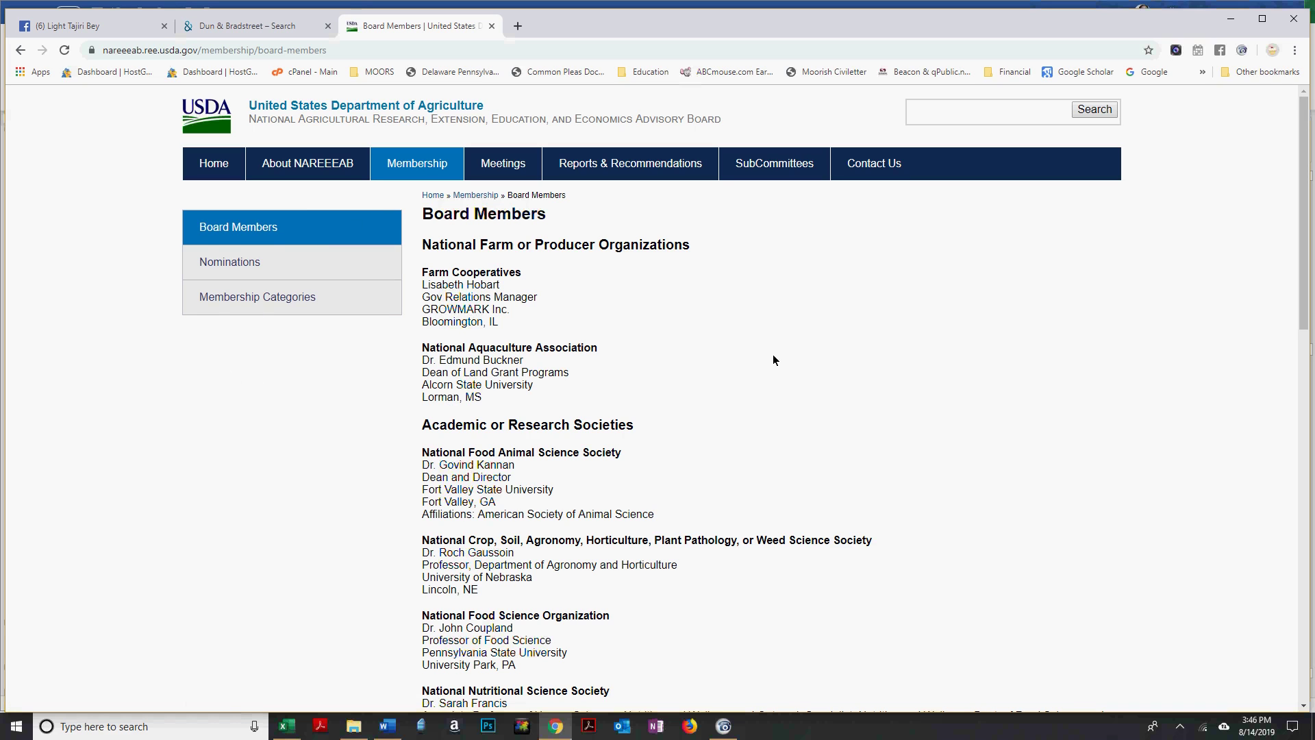
Review the NAREEEAB Board Members page, then switch back toward the affidavit in Word.
scroll(778, 357, "down", 13)
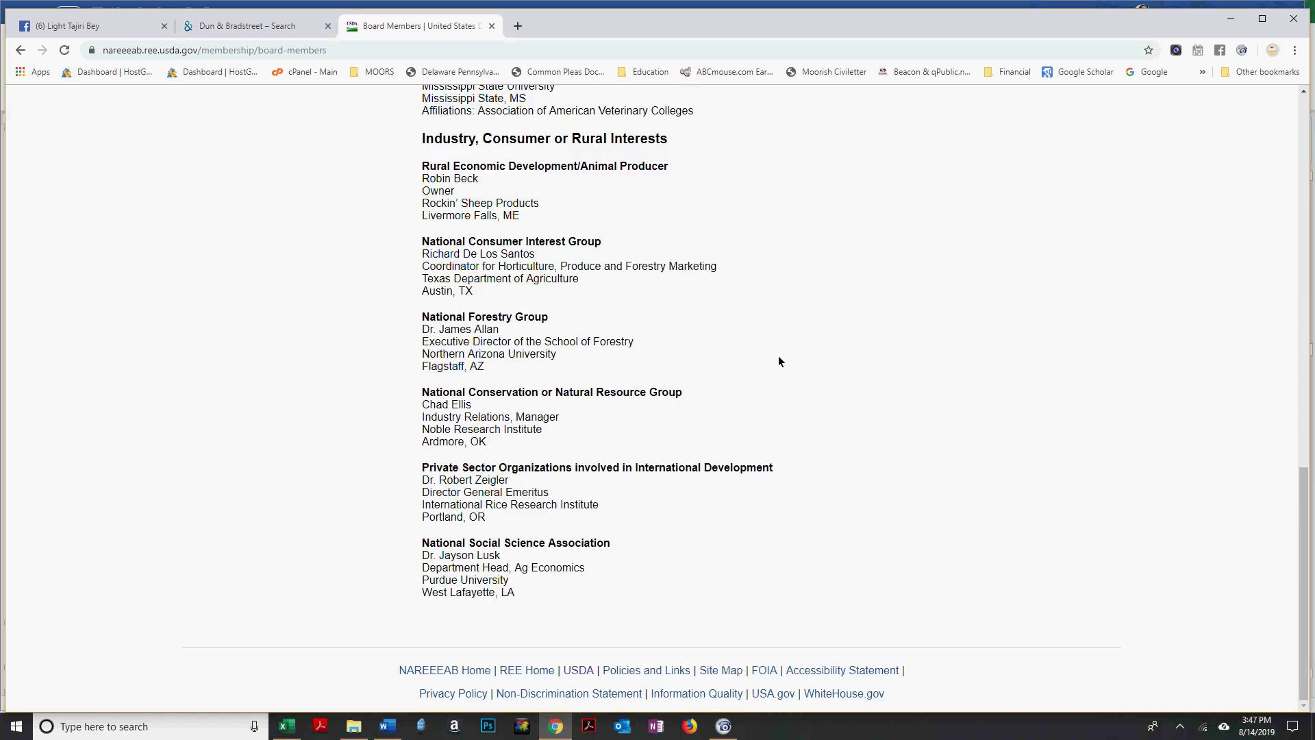
scroll(779, 357, "up", 13)
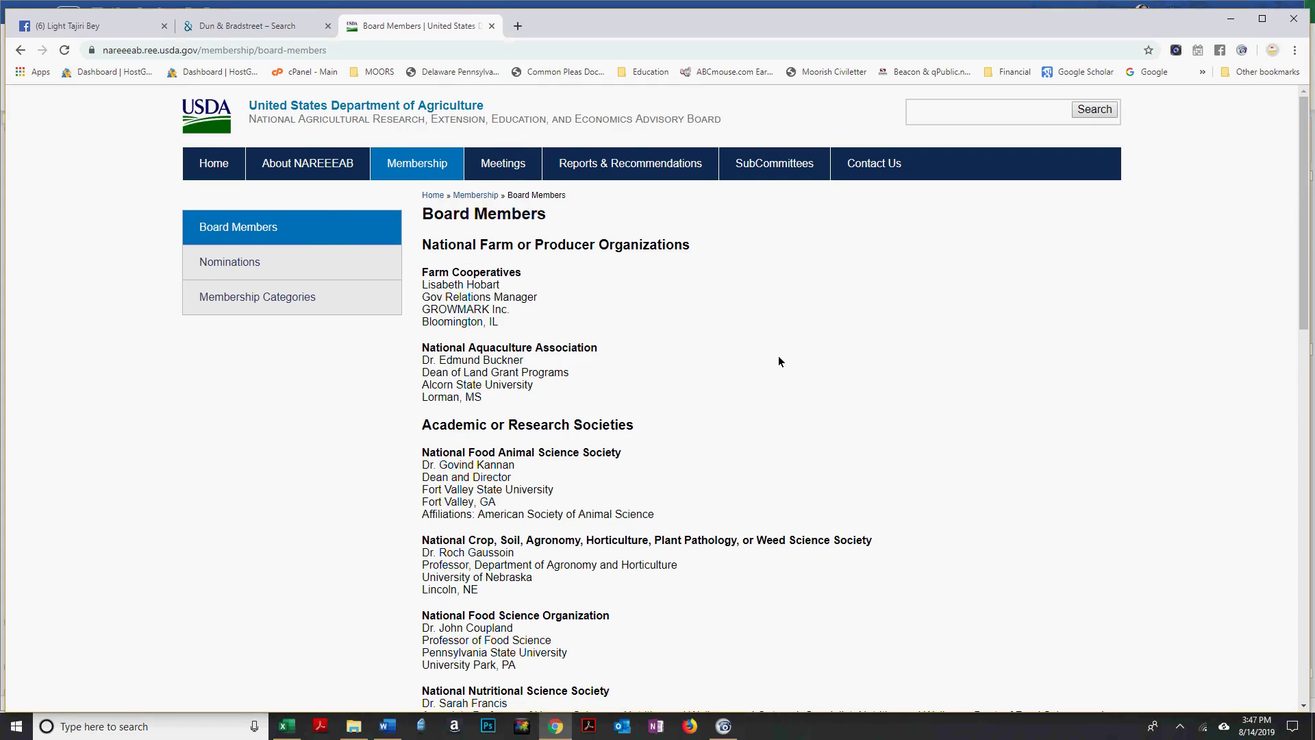
key("alt+Tab")
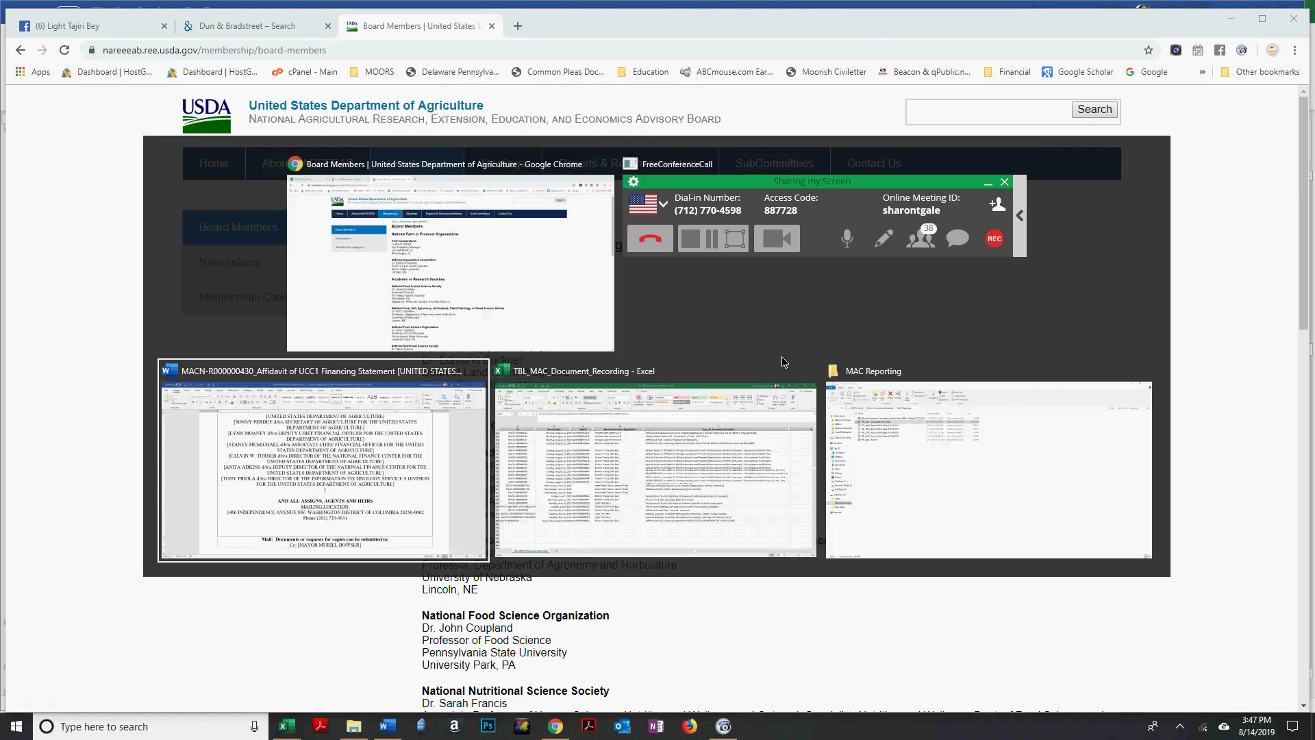
key("alt+Tab")
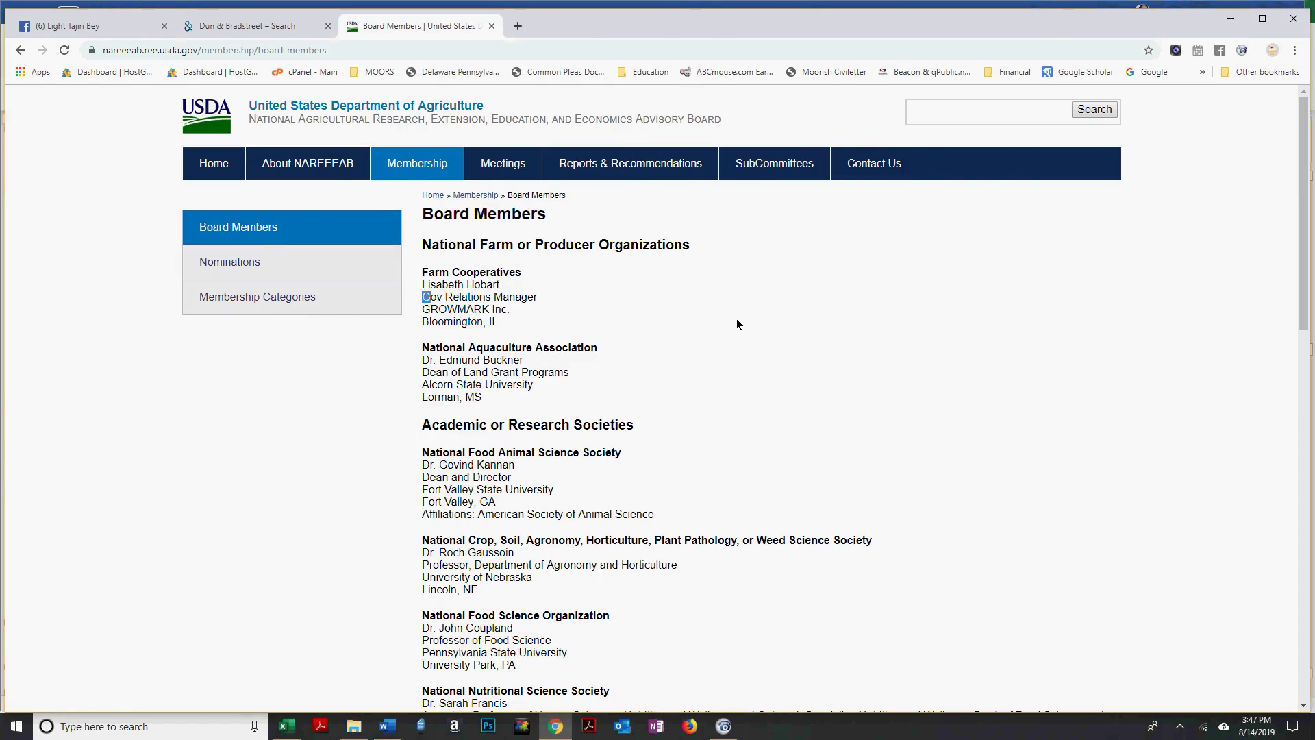
key("alt+Tab")
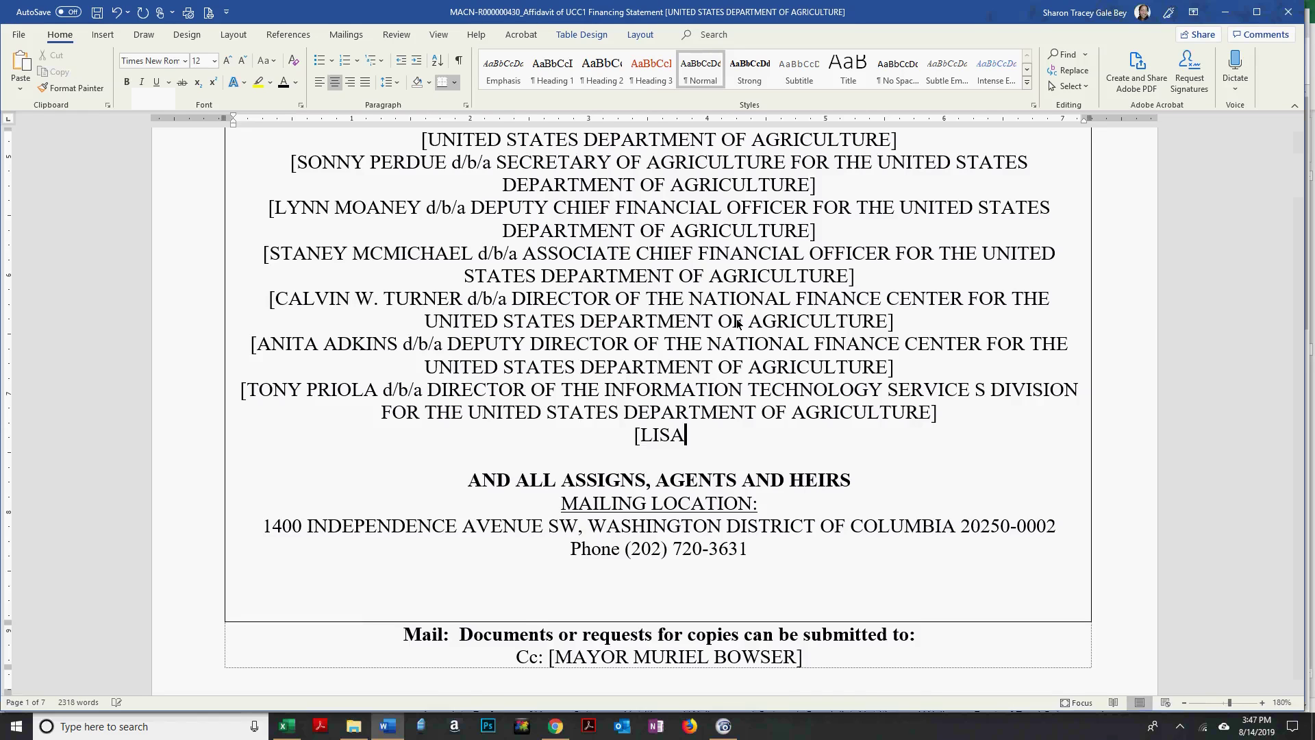
Add the first board member's name with 'd/b/a BOARD MEMBERS OF THE UNITED STATES DEPARTMENT OF AGRICULTURE', deleting the stray FOR.
key("alt+Tab")
key("alt+Tab")
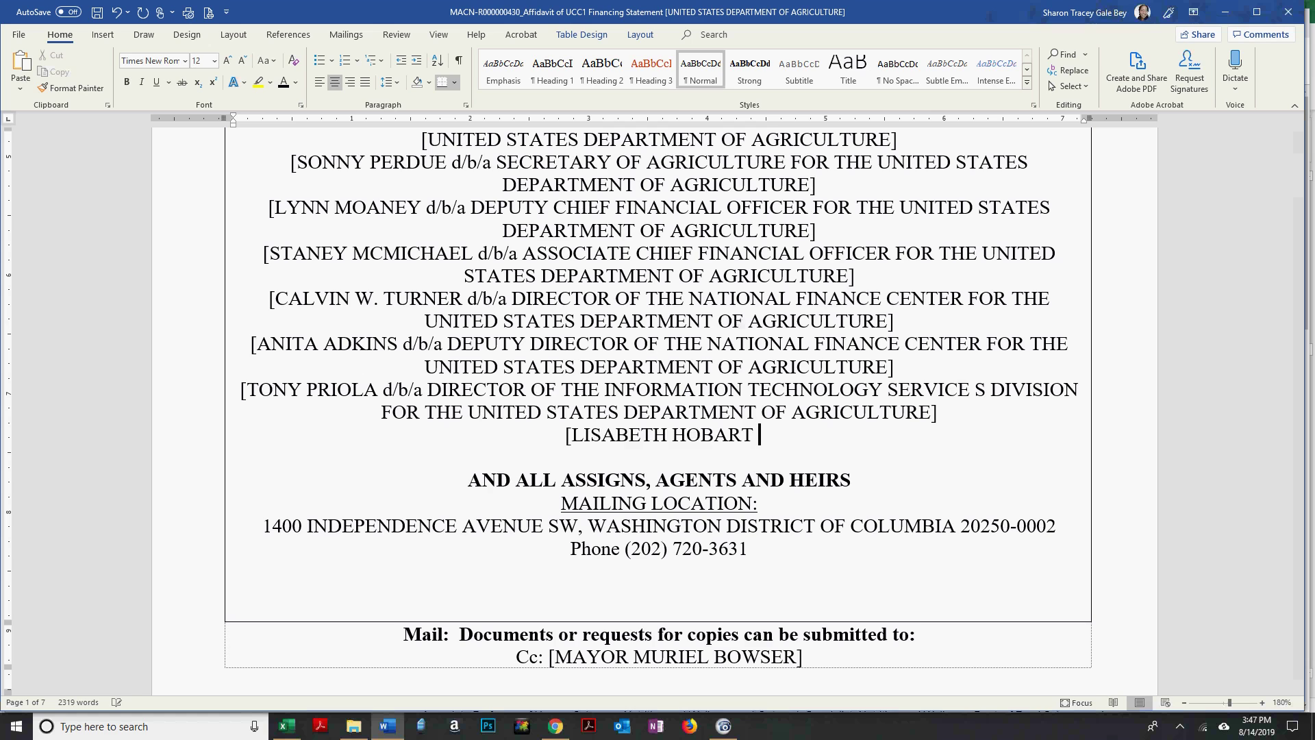
type("d/b/a")
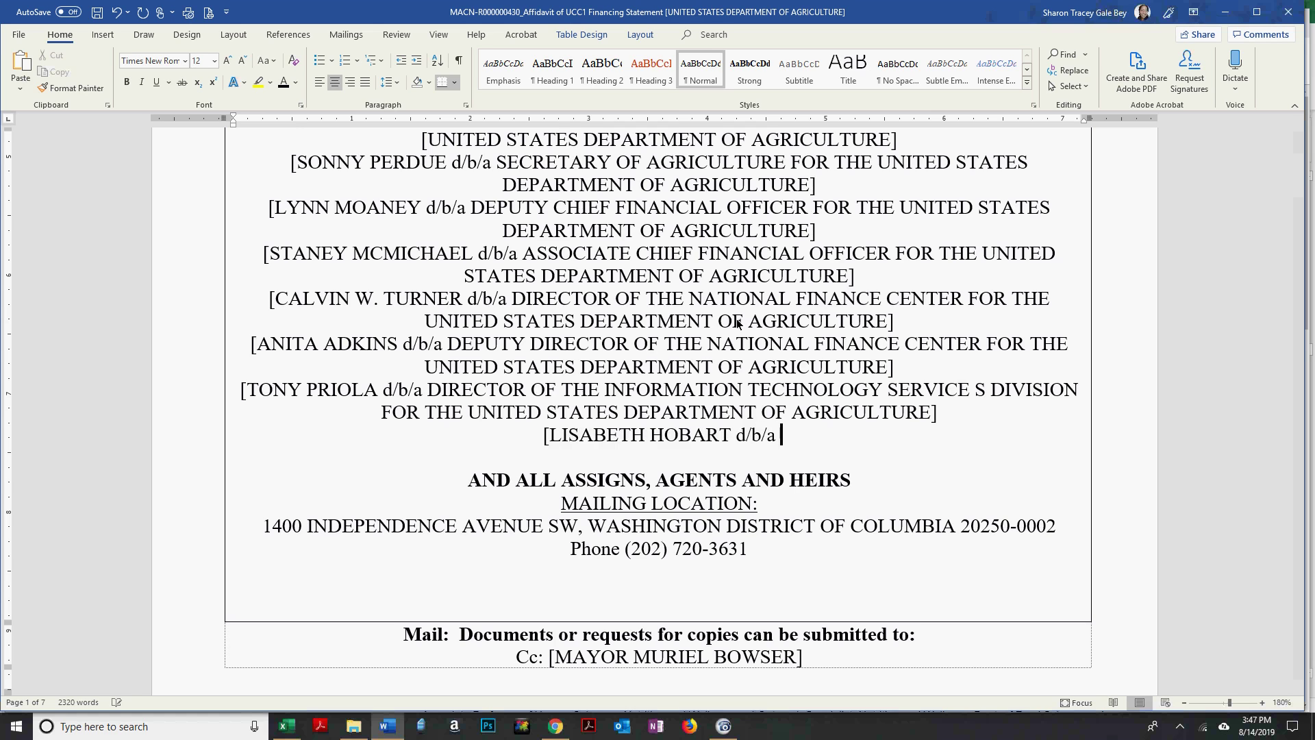
key("alt+Tab")
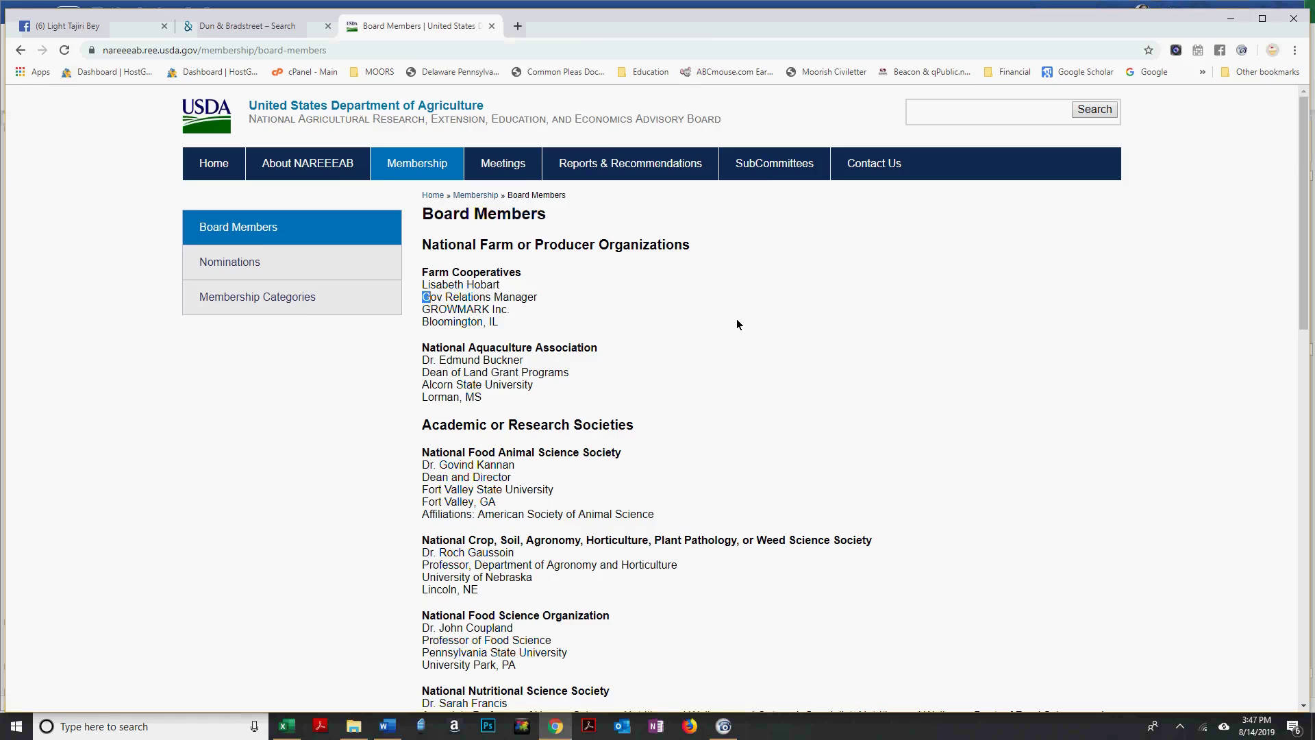
key("alt+Tab")
type("BOARD")
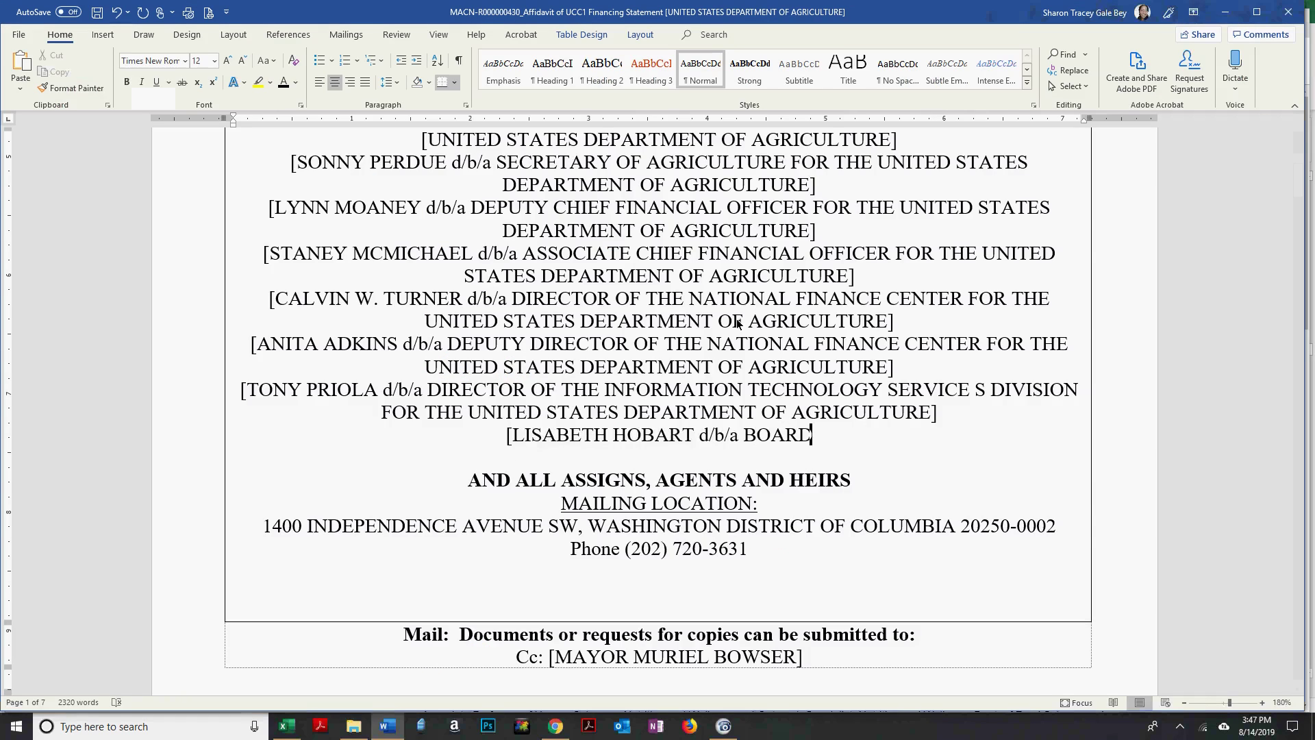
type(" MEMBERS OF")
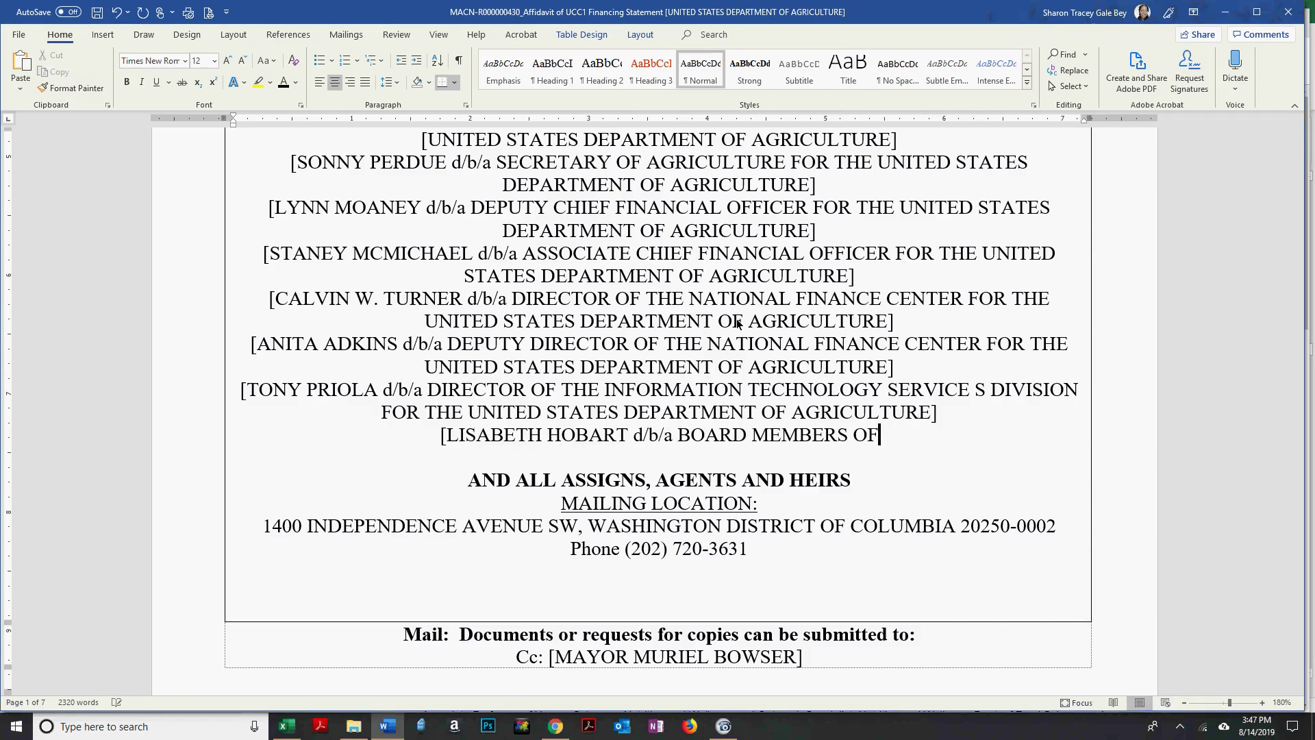
type("FOR THE UNITED STATES DEPARTMENT OF AGRICULTURE]")
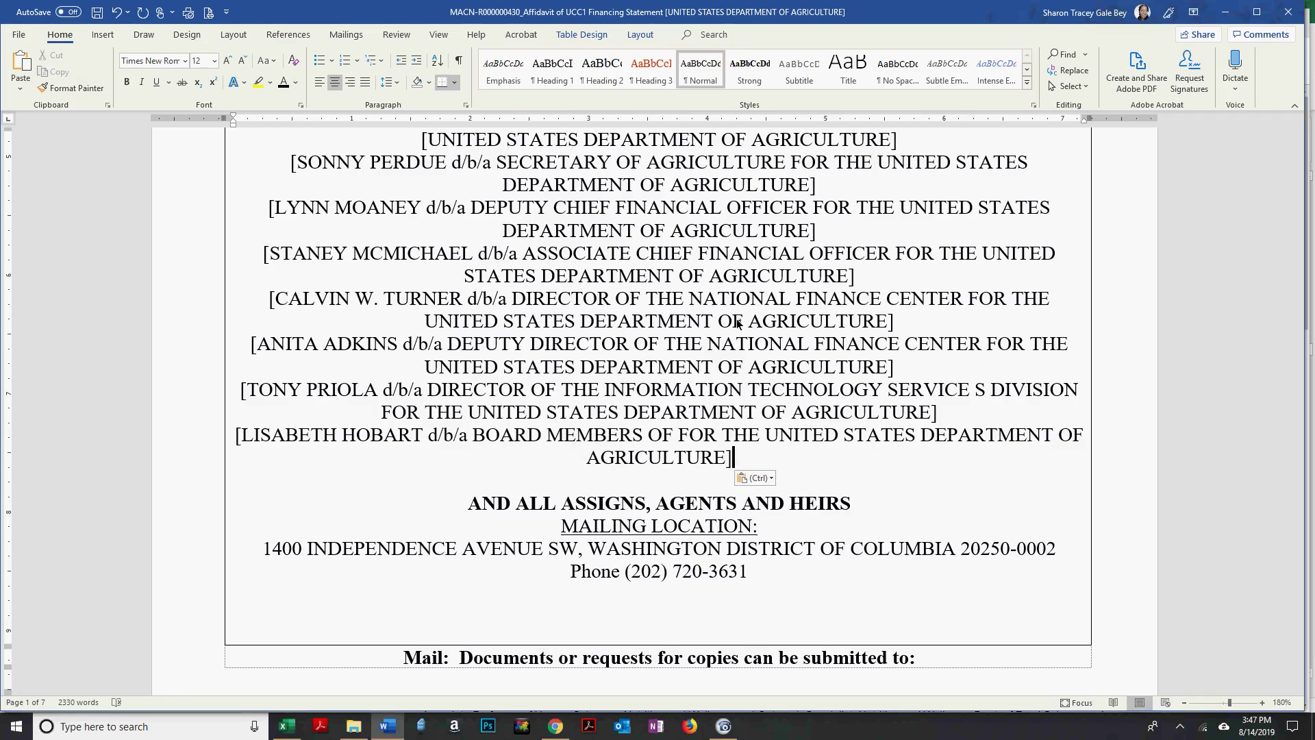
key("Left")
key("Left")
key("BackSpace")
key("BackSpace")
key("BackSpace")
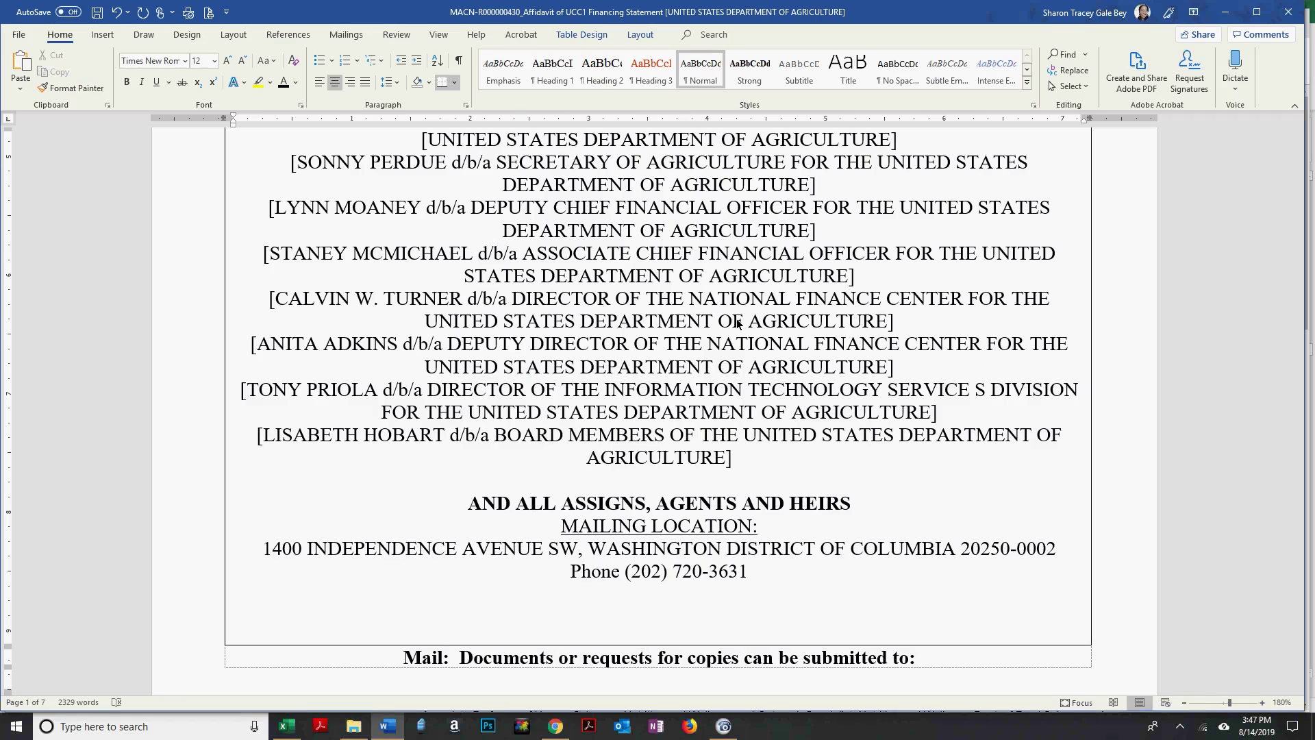
key("Down")
key("Right")
key("Right")
key("Right")
key("ctrl+shift+Left")
key("ctrl+shift+Left")
key("ctrl+shift+Left")
key("ctrl+shift+Left")
key("ctrl+shift+Left")
key("ctrl+shift+Left")
key("ctrl+shift+Left")
key("ctrl+shift+Left")
key("ctrl+shift+Left")
key("ctrl+shift+Left")
key("ctrl+shift+Left")
key("ctrl+shift+Left")
key("ctrl+shift+Left")
key("ctrl+c")
key("Right")
key("Return")
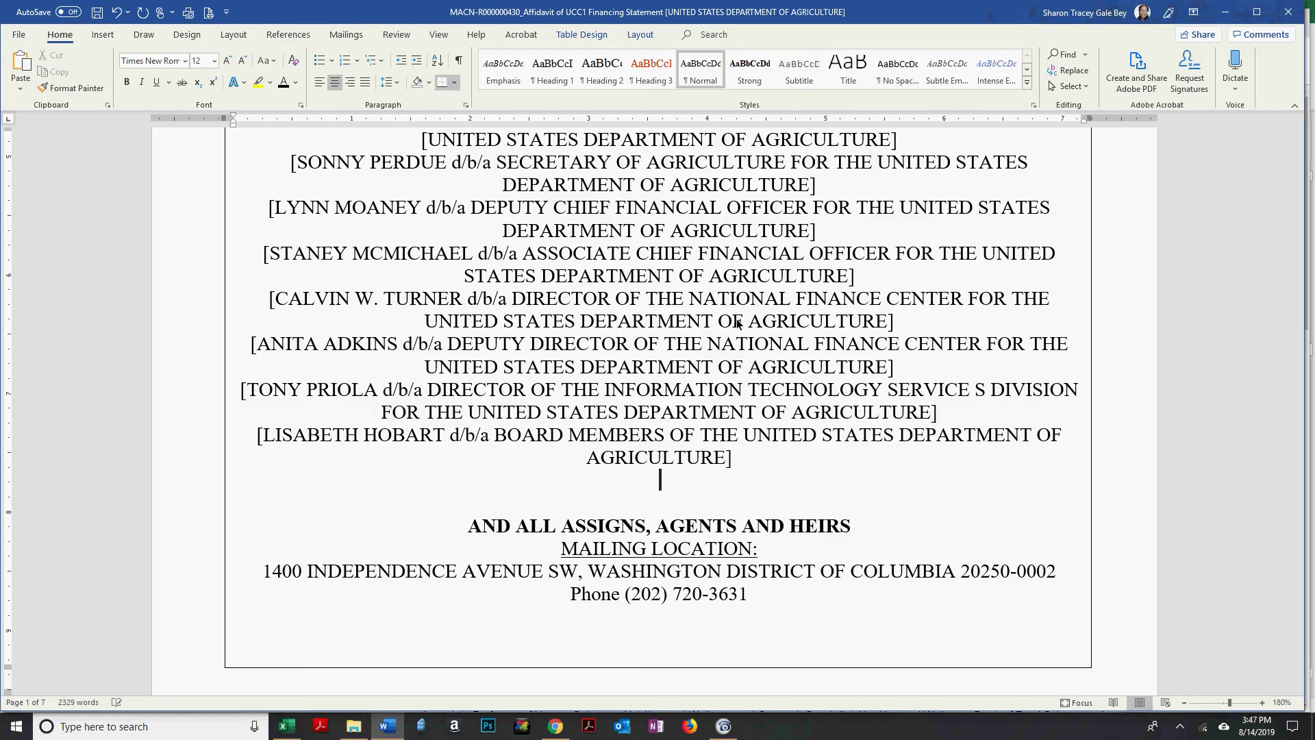
Add the second board member with the pasted d/b/a suffix, then begin the next line with '[GOV'.
key("alt+Tab")
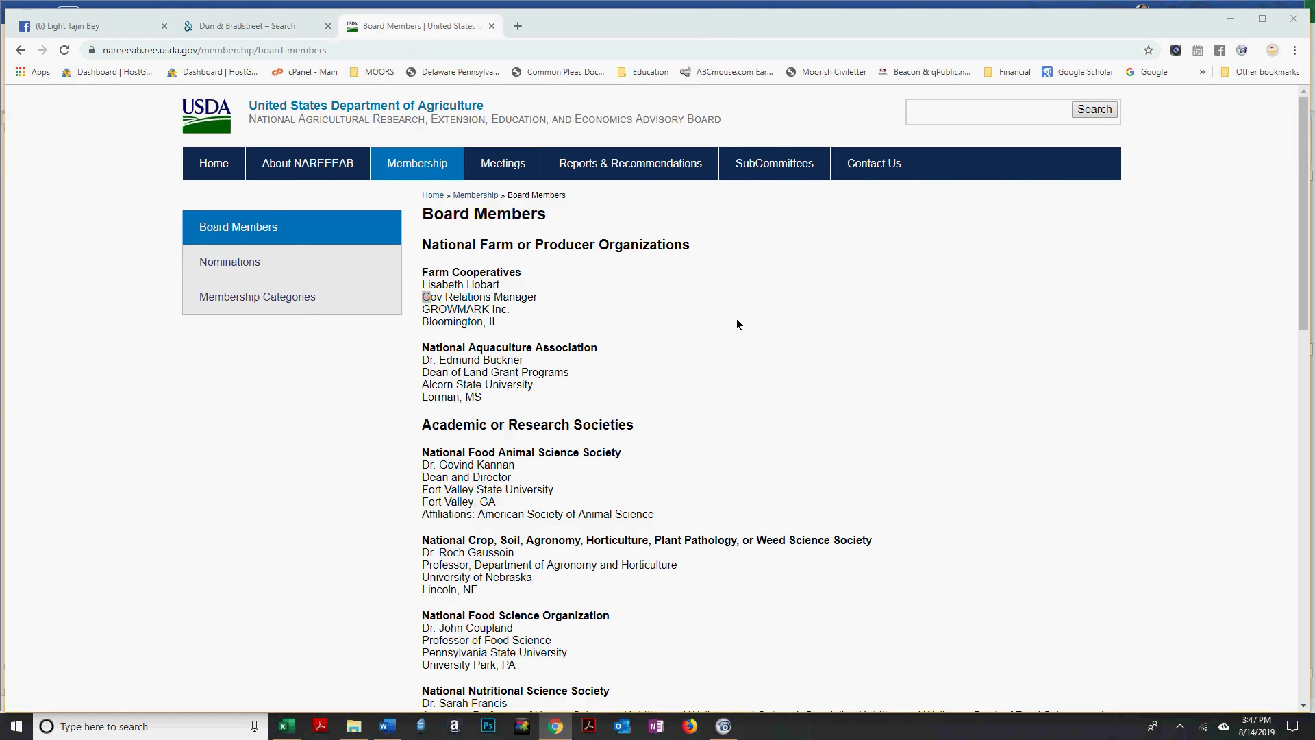
key("alt+Tab")
type("D")
key("BackSpace")
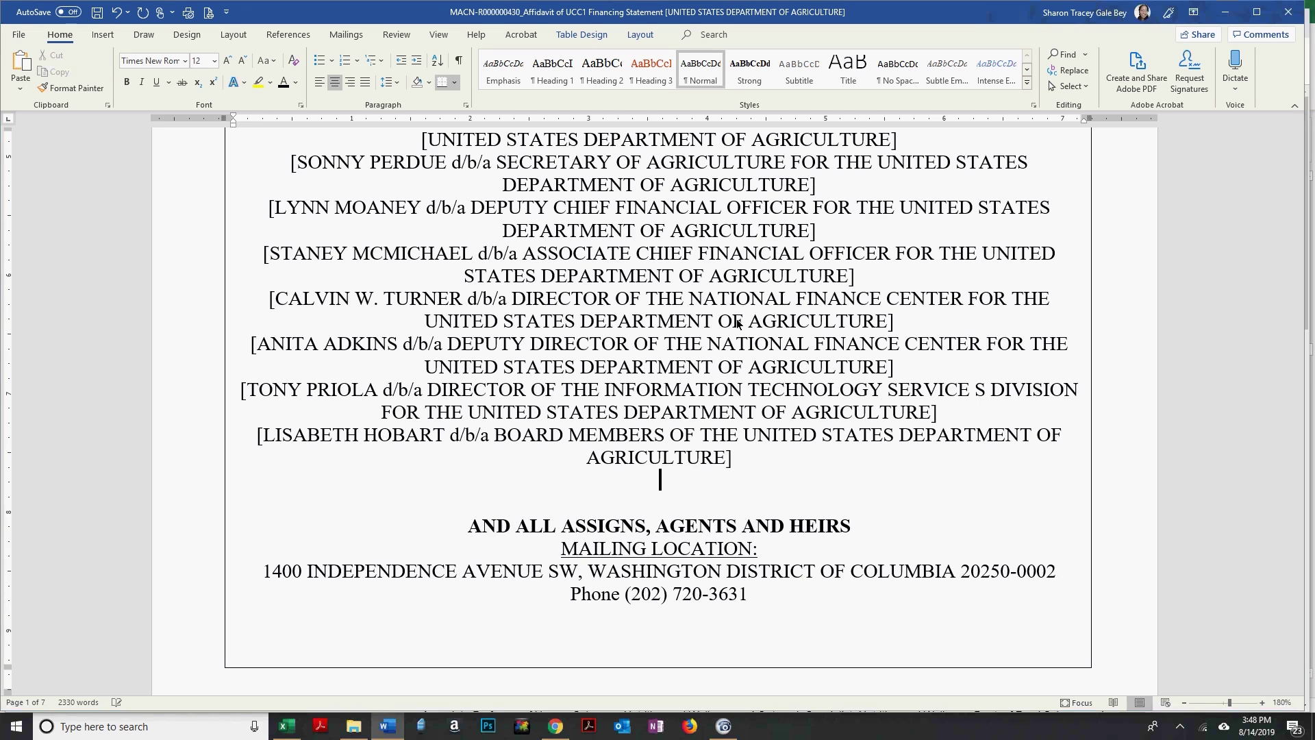
key("alt+Tab")
key("alt+Tab")
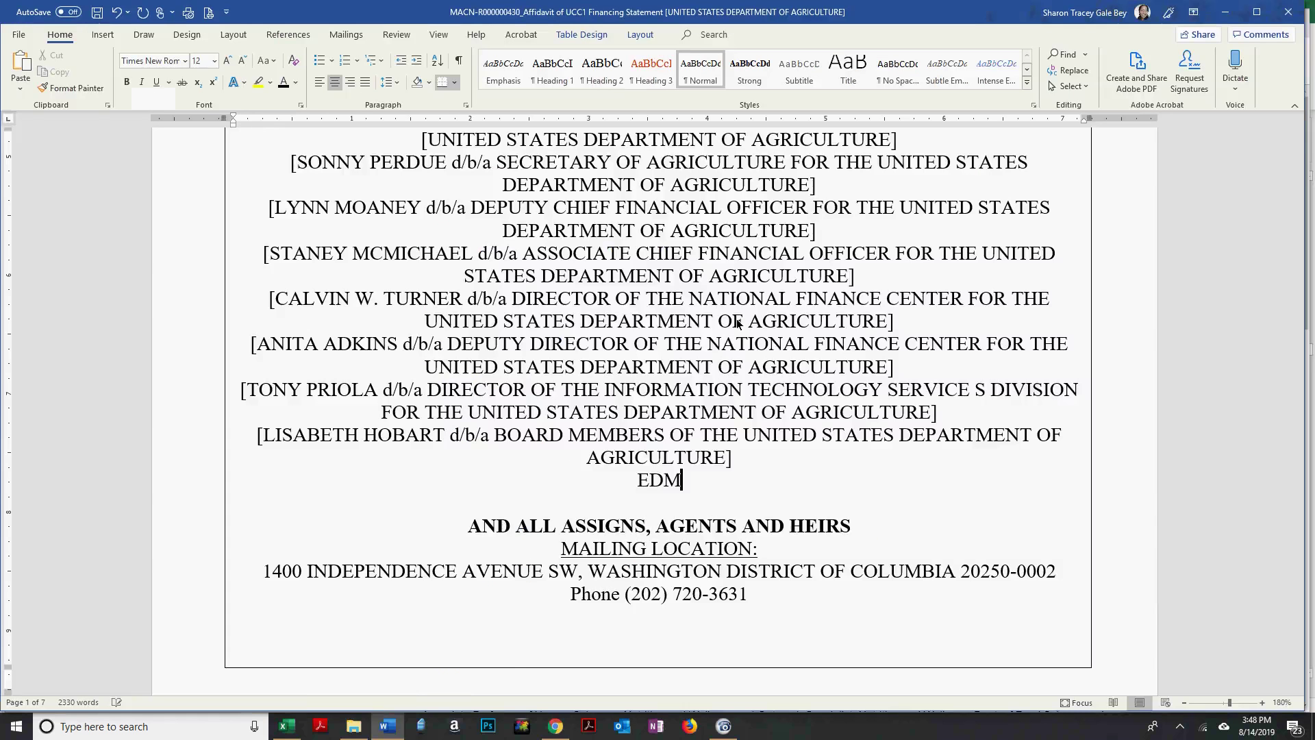
key("alt+Tab")
key("alt+Tab")
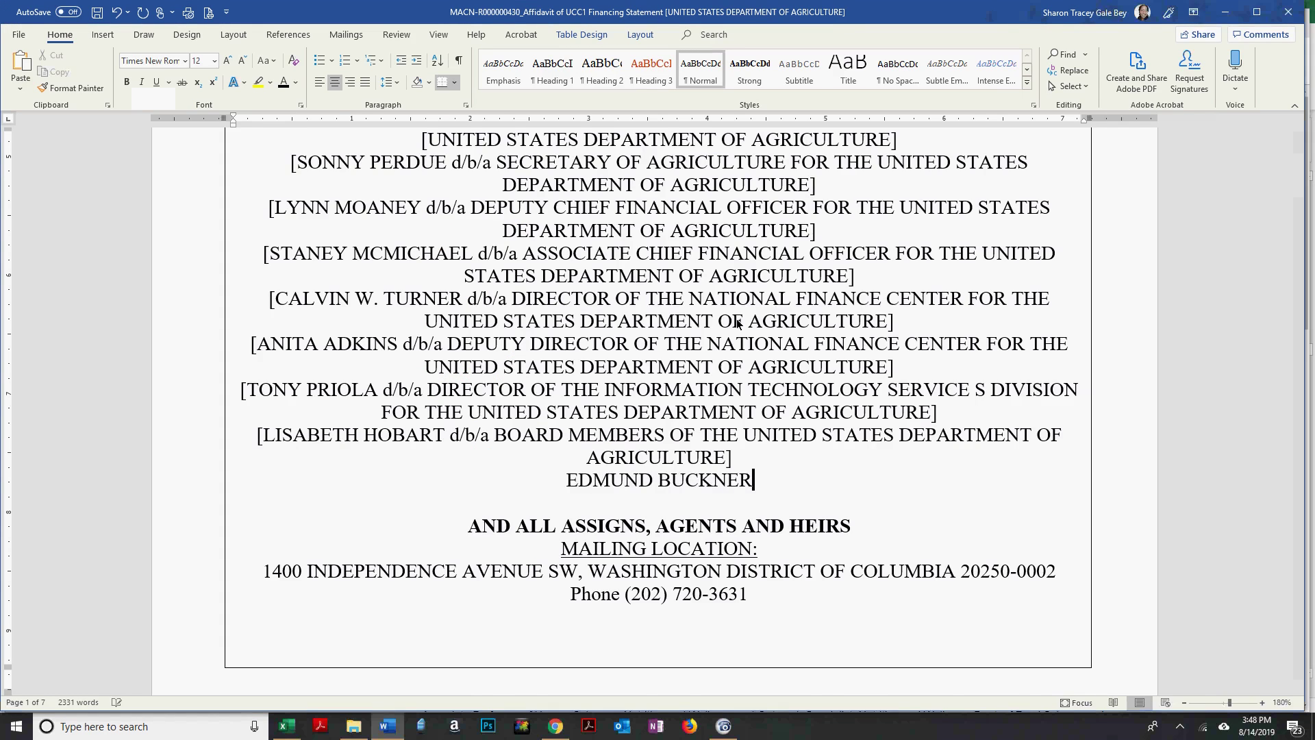
key("alt+Tab")
key("alt+Tab")
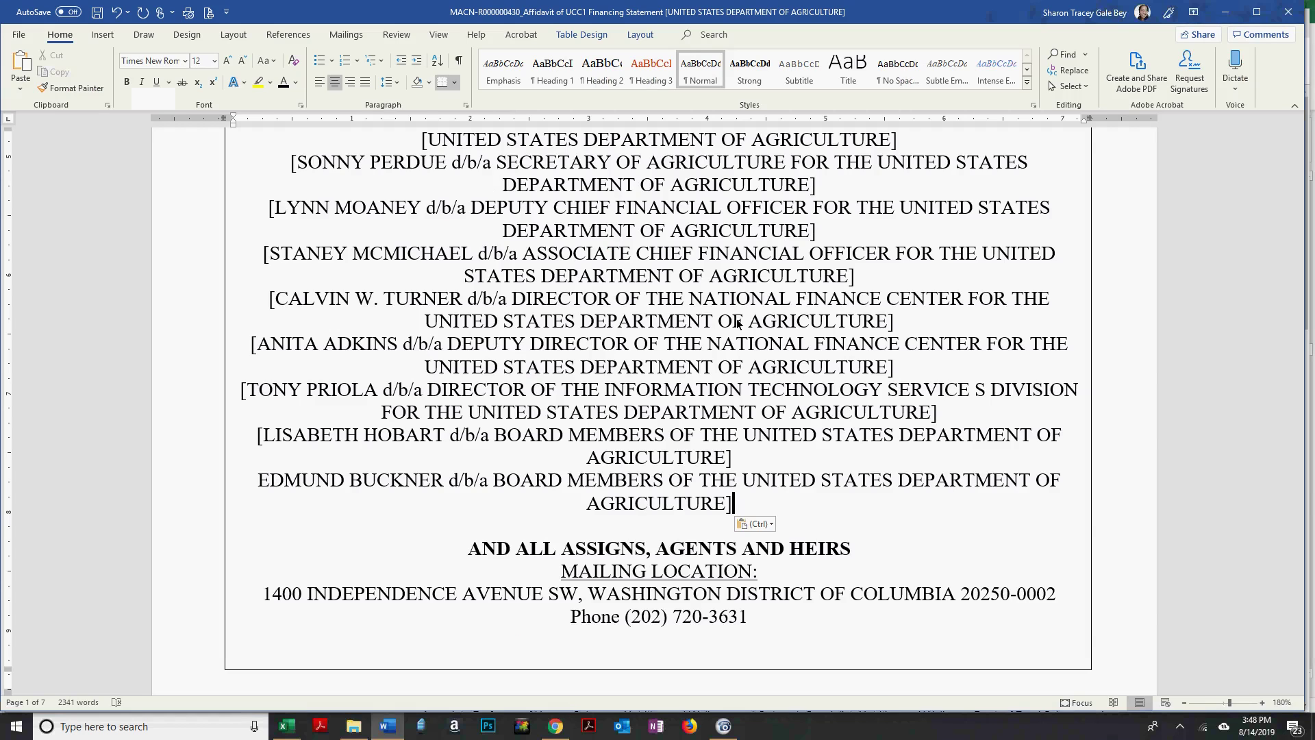
key("Return")
type("[")
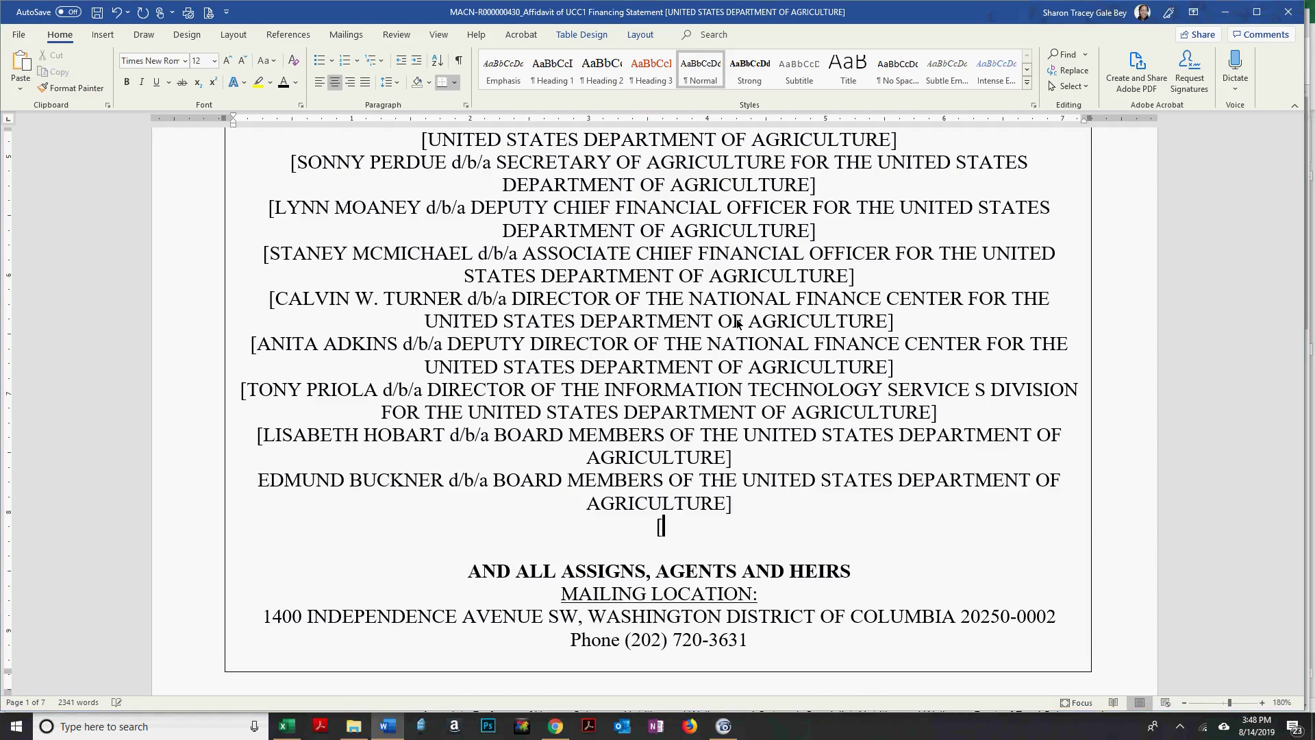
key("alt+Tab")
key("alt+Tab")
type("GOV")
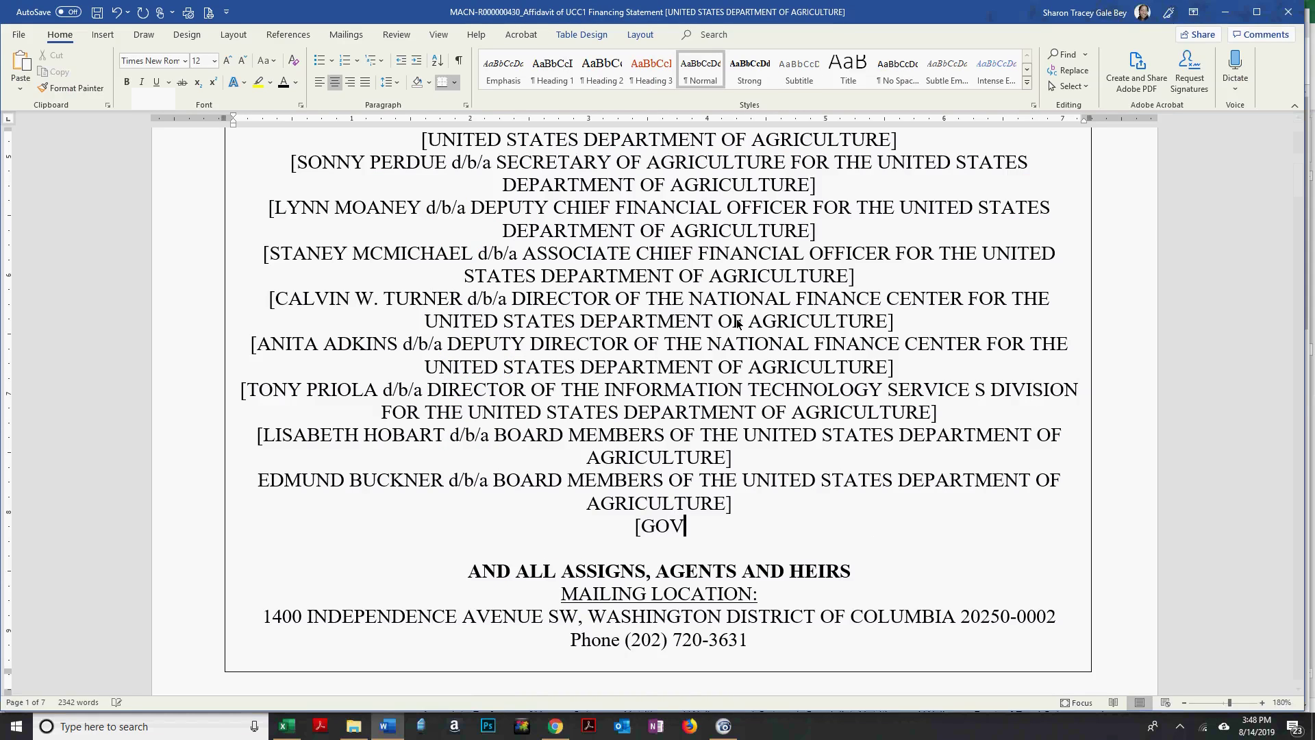
Type the next board member's surname, checking its spelling against the Board Members page.
key("alt+Tab")
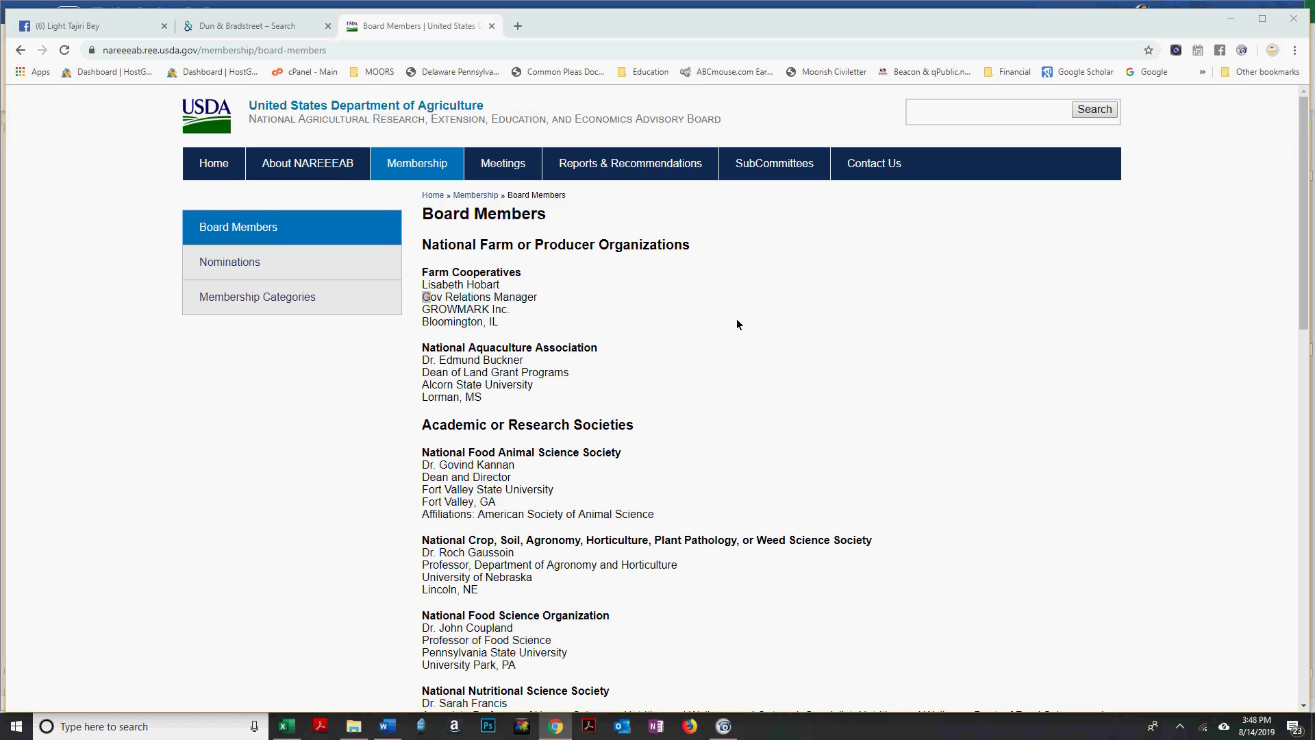
key("alt+Tab")
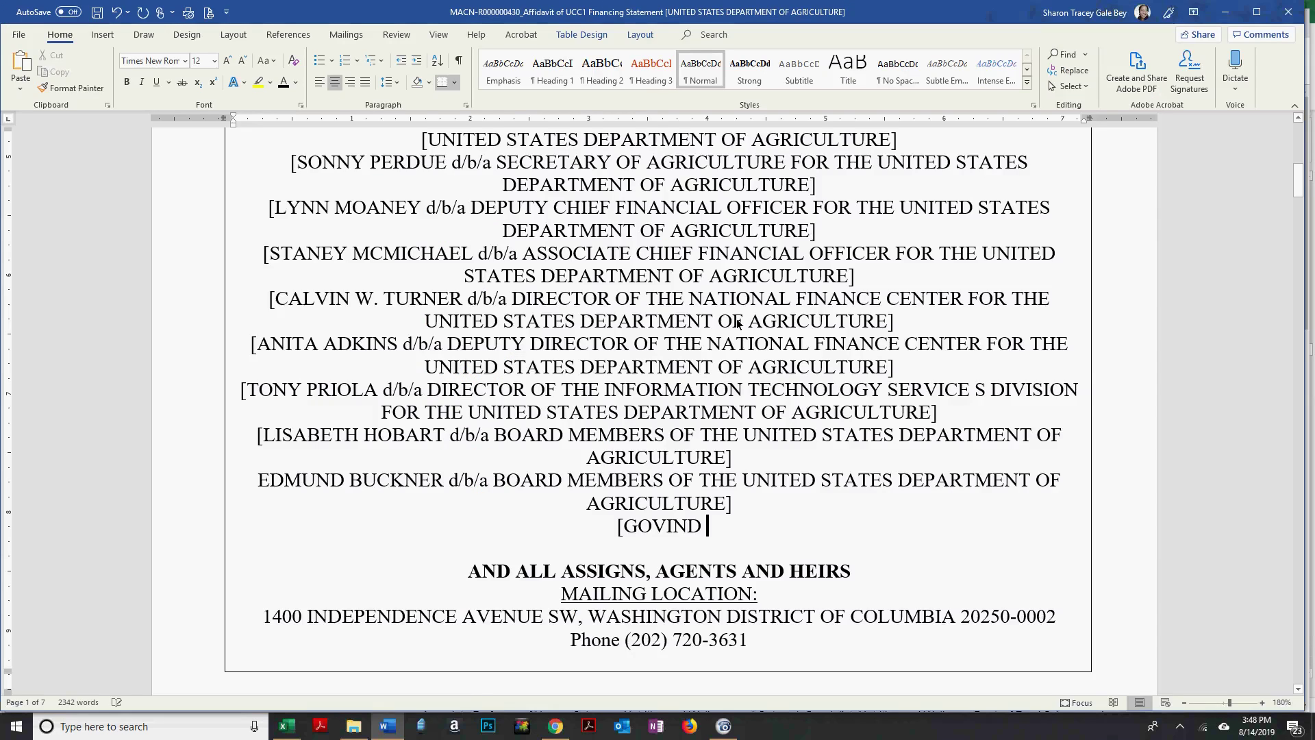
key("alt+Tab")
key("alt+Tab")
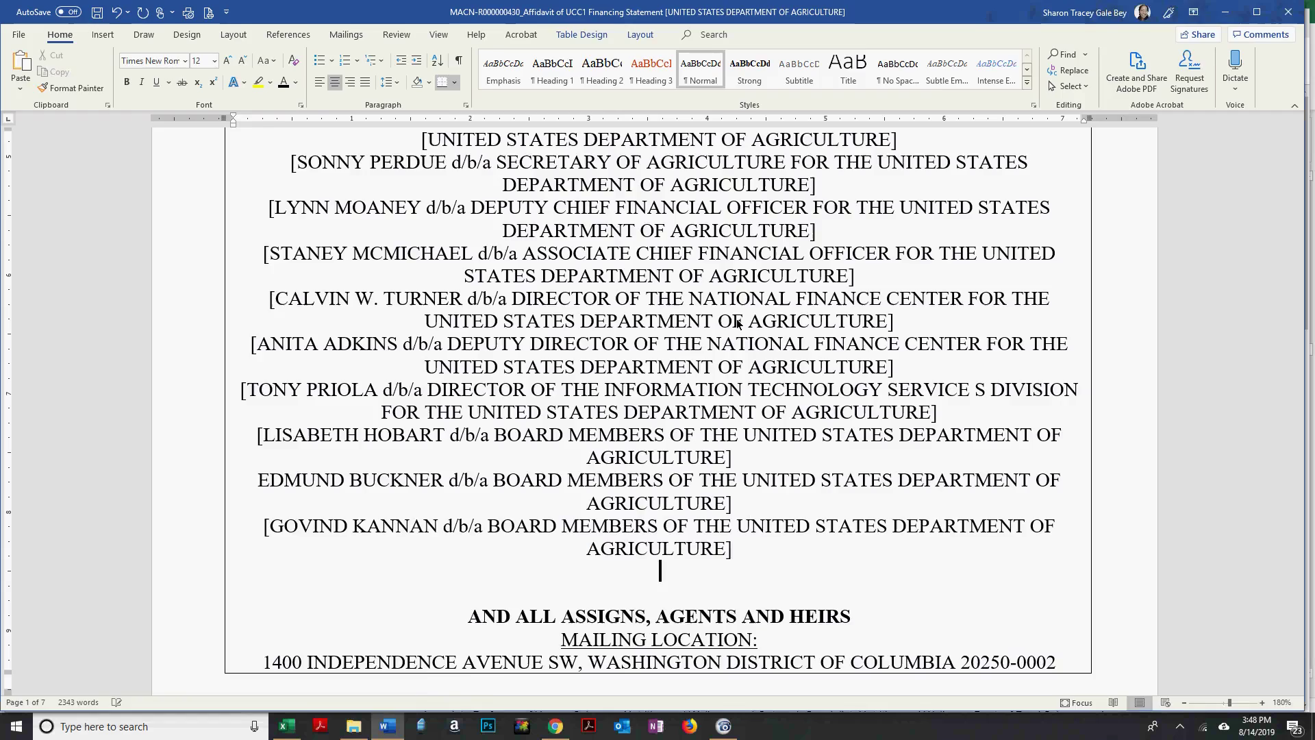
key("alt+Tab")
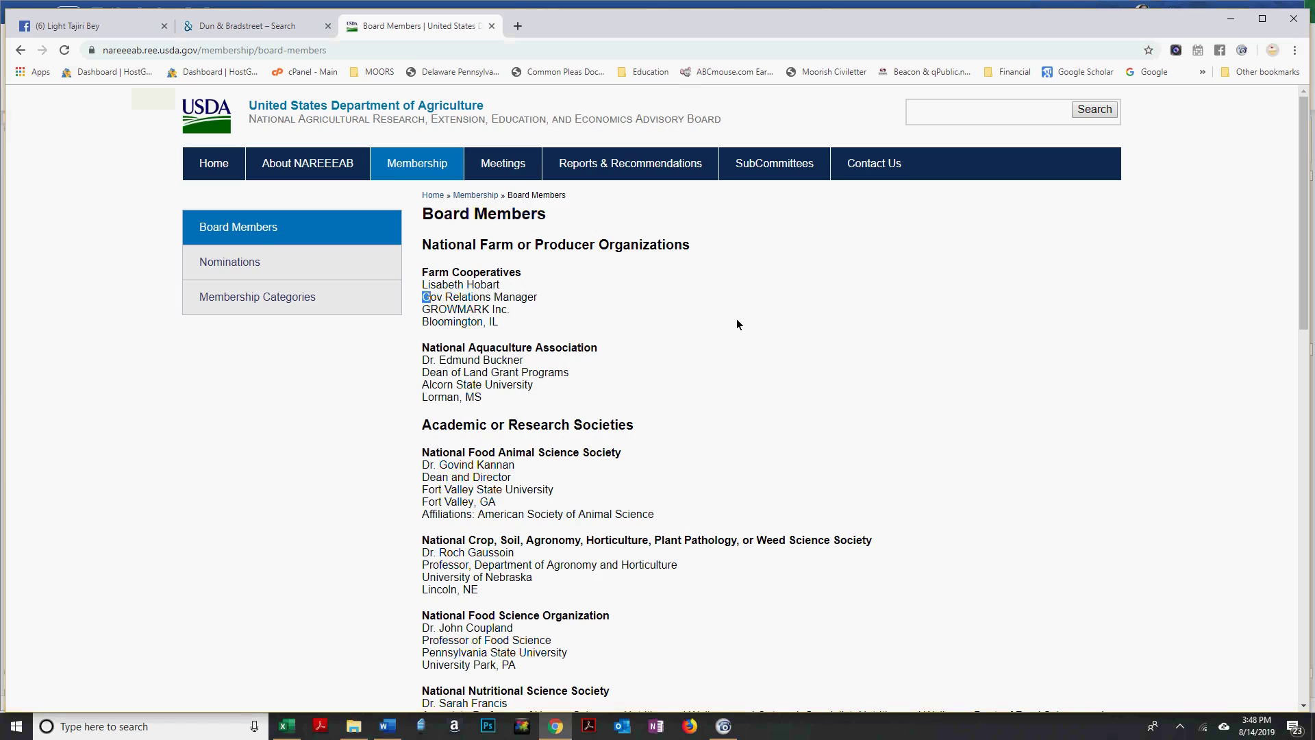
key("alt+Tab")
type("AU")
key("alt+Tab")
key("alt+Tab")
type("SSOIN")
key("alt+Tab")
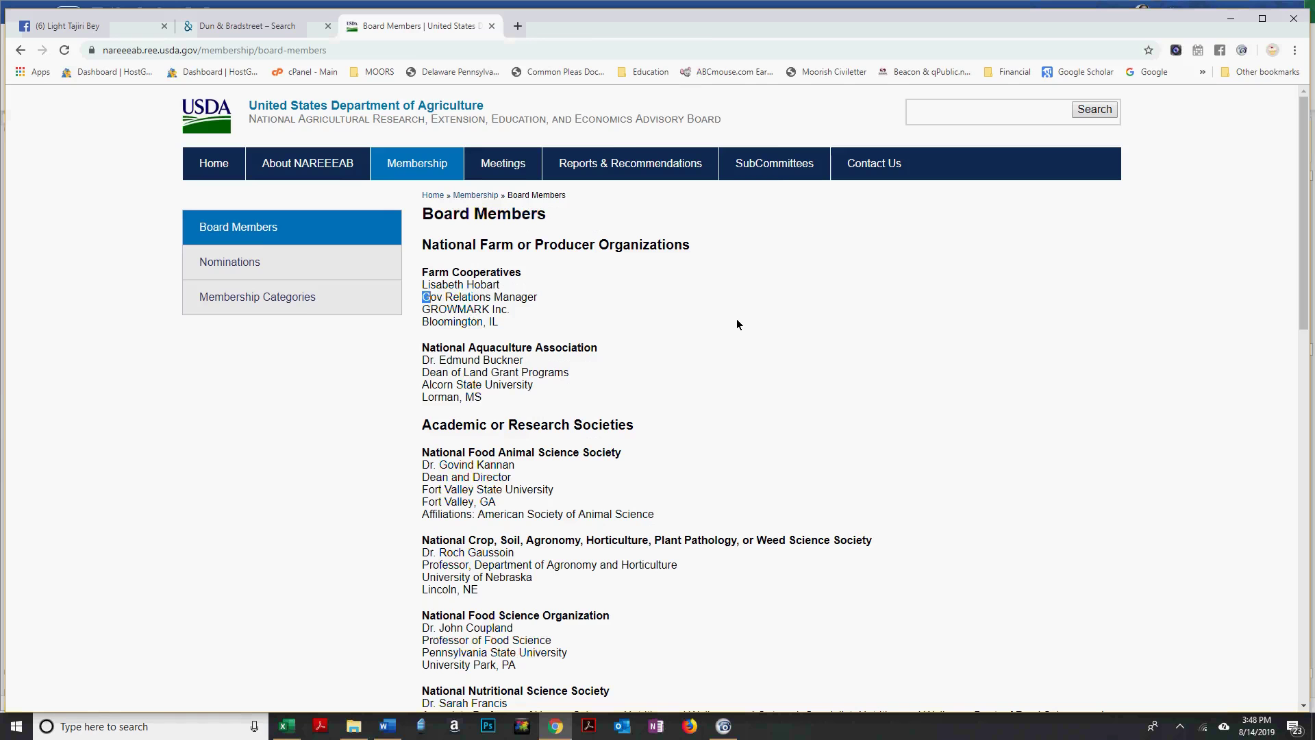
key("alt+Tab")
type("OIN")
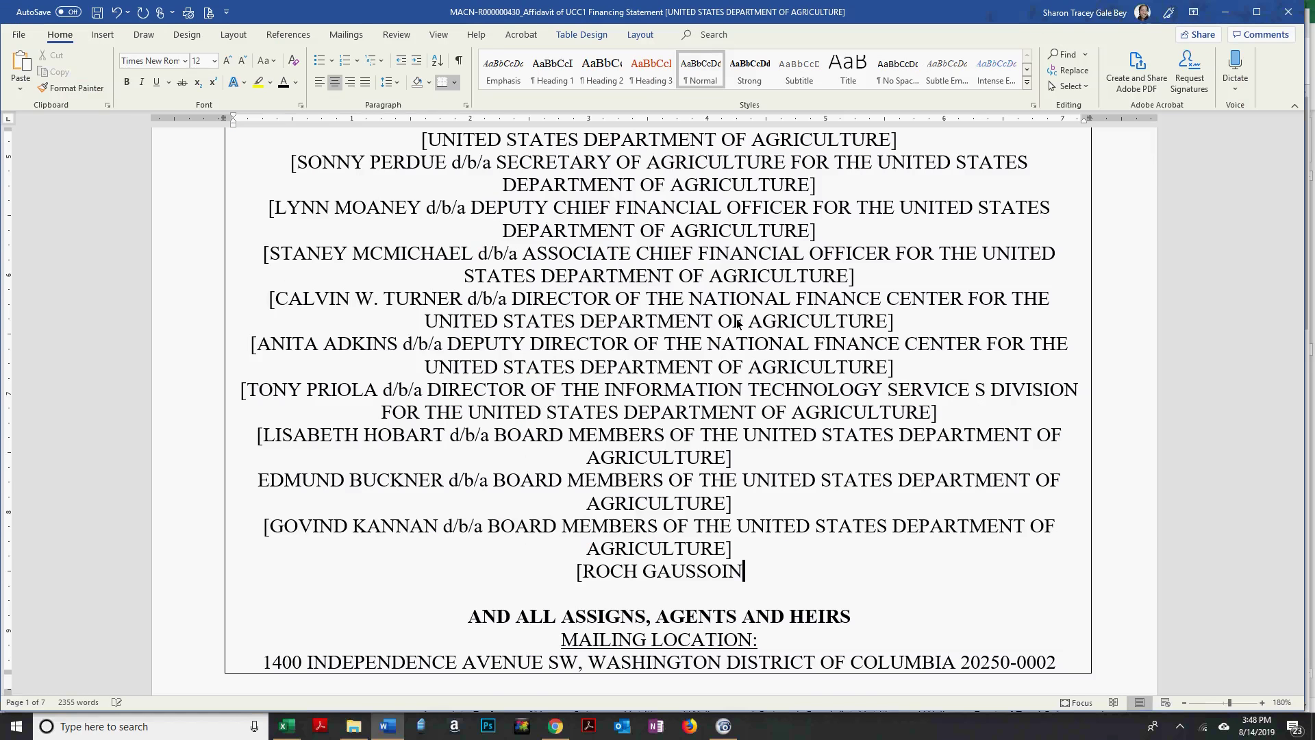
key("alt+Tab")
key("alt+Tab")
Paste the d/b/a board-members suffix after the name and begin a new '[' line.
key("ctrl+v")
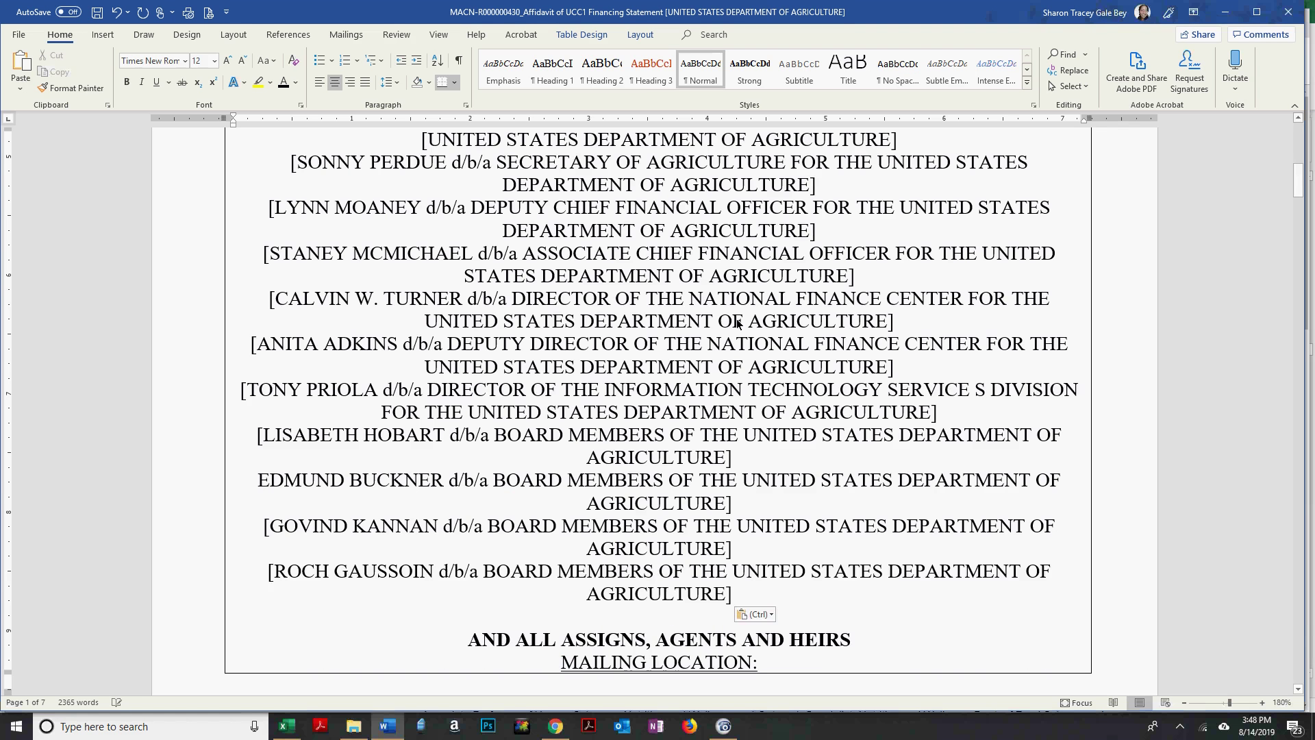
key("Return")
type("[")
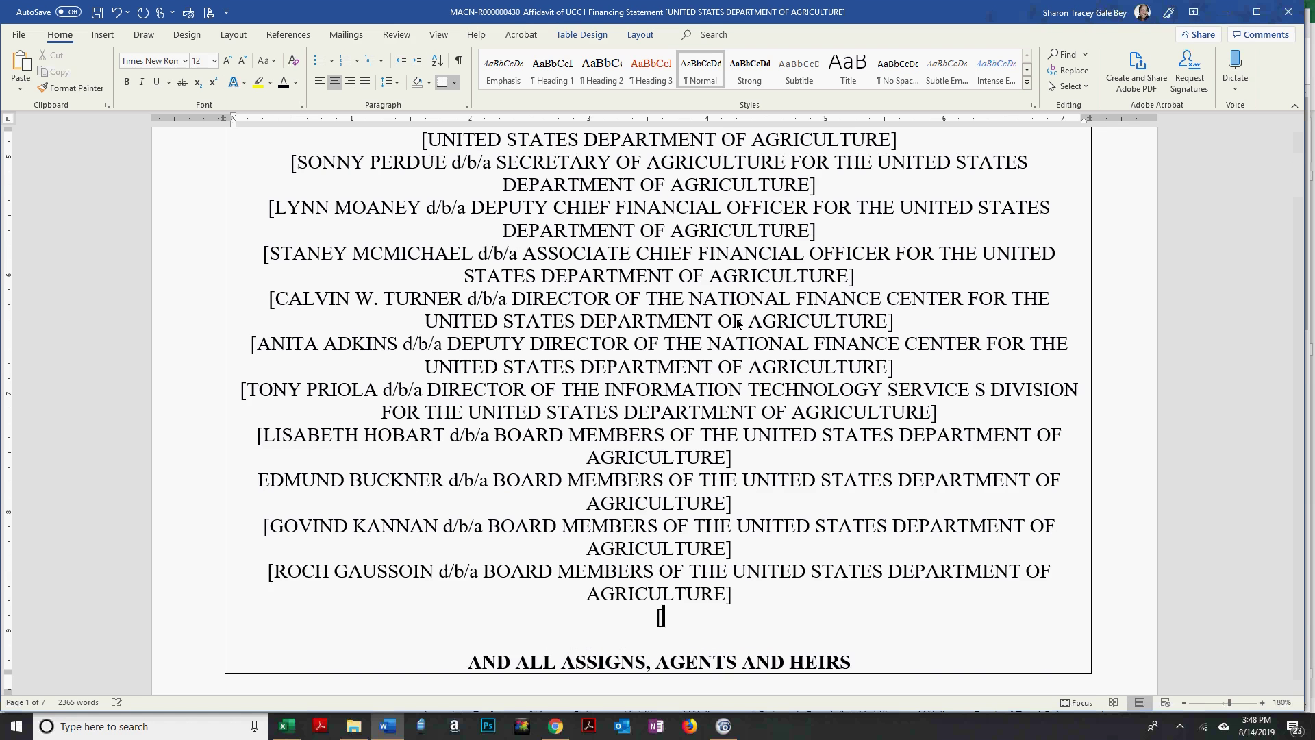
key("alt+Tab")
scroll(712, 324, "down", 3)
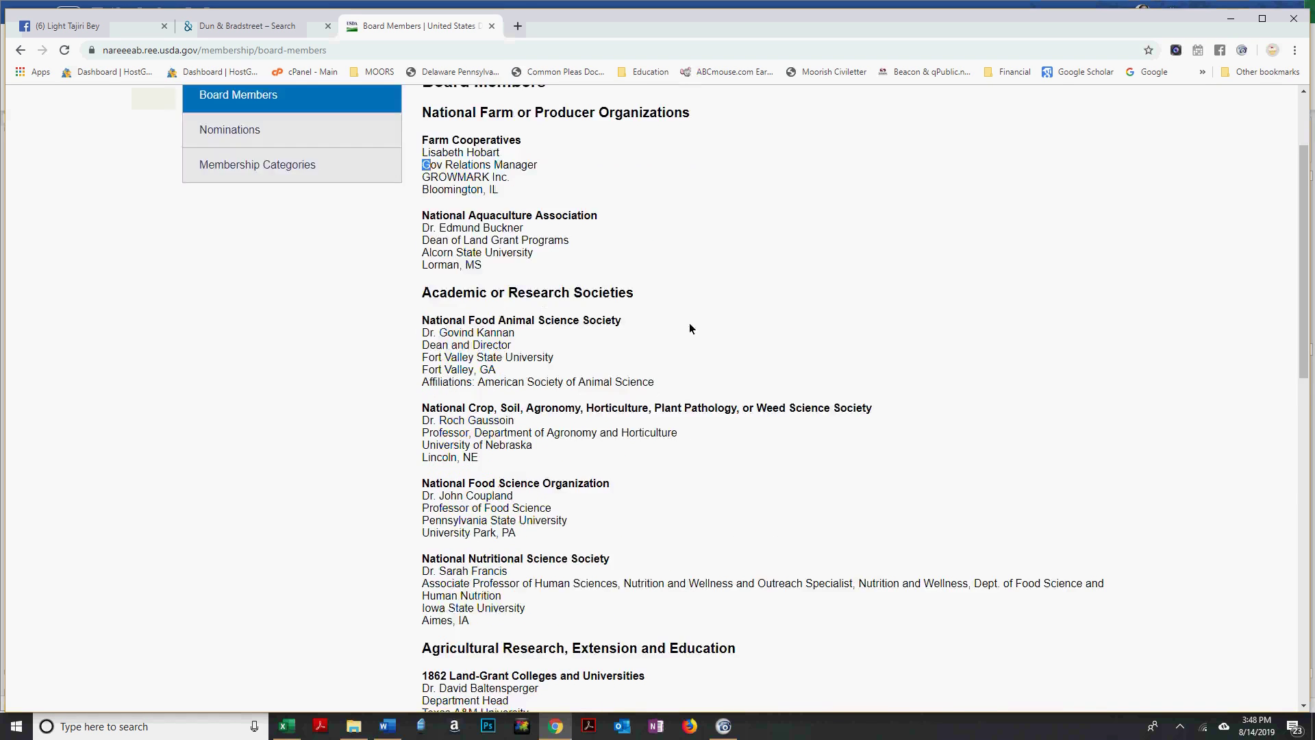
Finish the member's surname, replacing the partial 'd/b/a' with the full pasted d/b/a BOARD MEMBERS … AGRICULTURE] suffix.
scroll(726, 185, "down", 3)
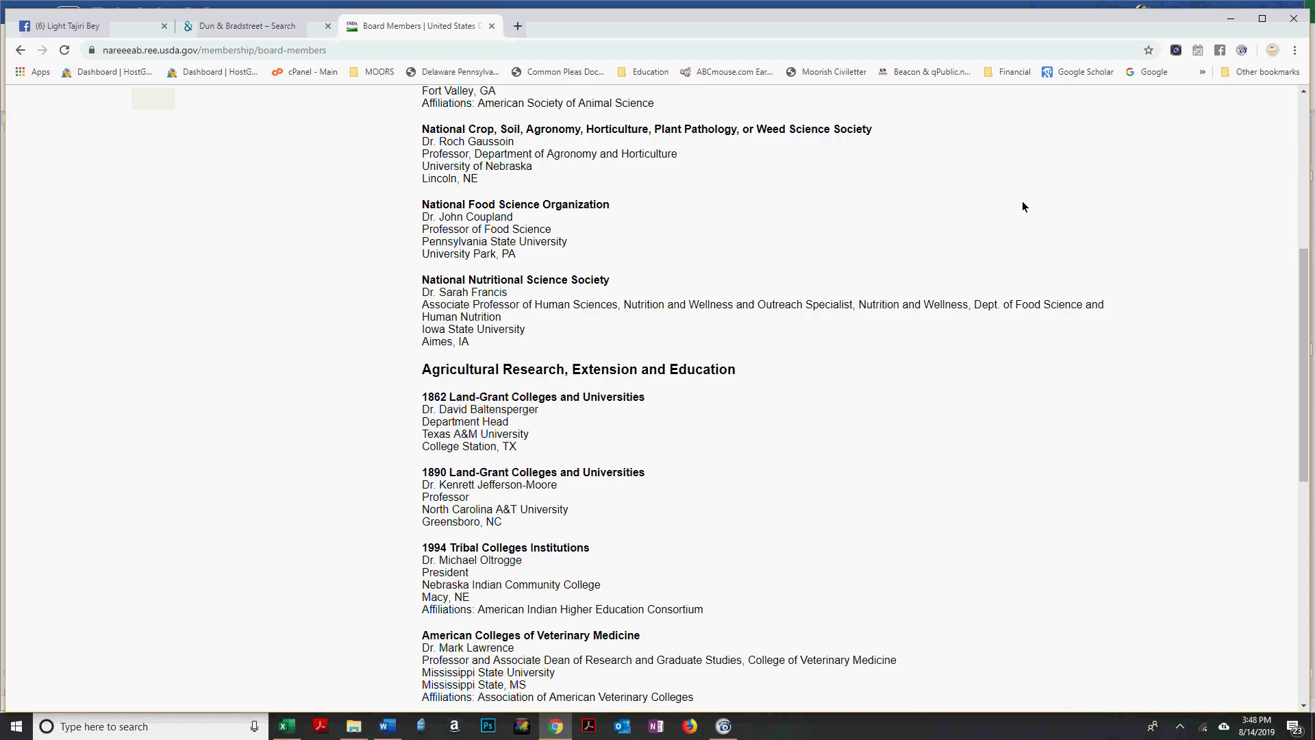
key("alt+Tab")
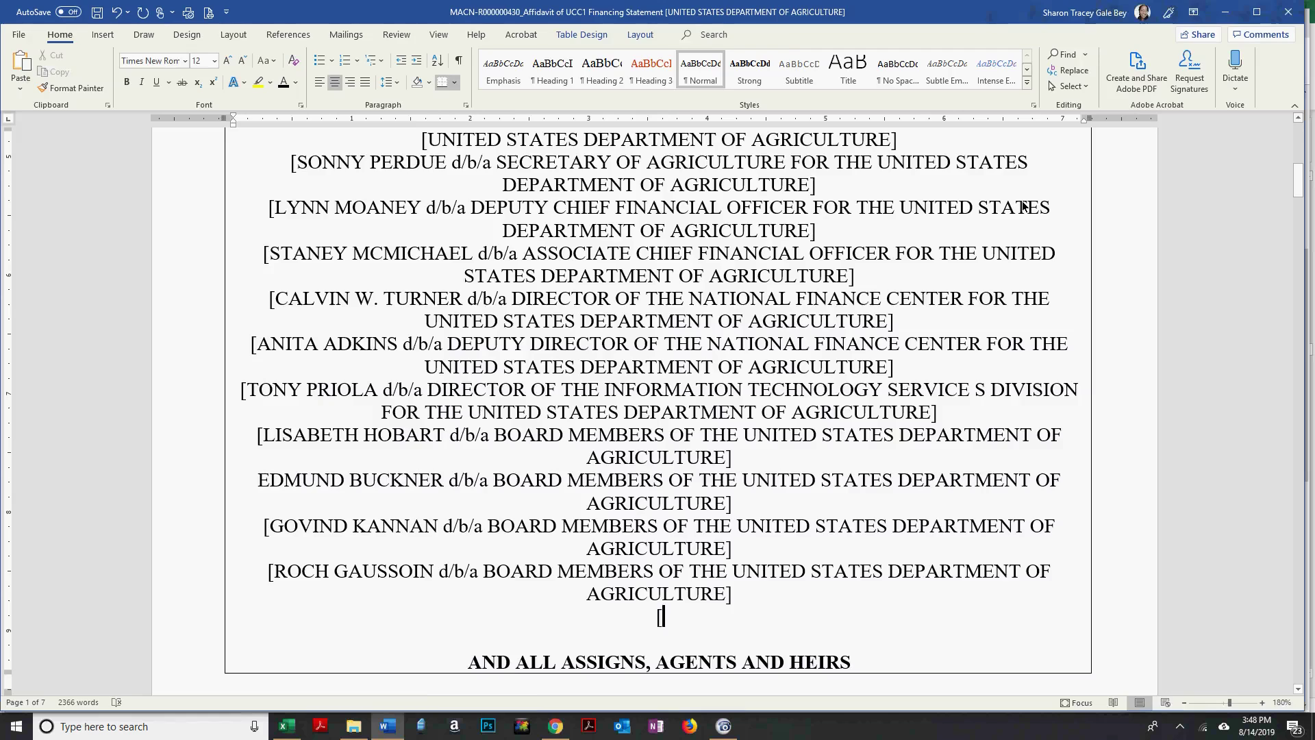
key("alt+Tab")
key("alt+Tab")
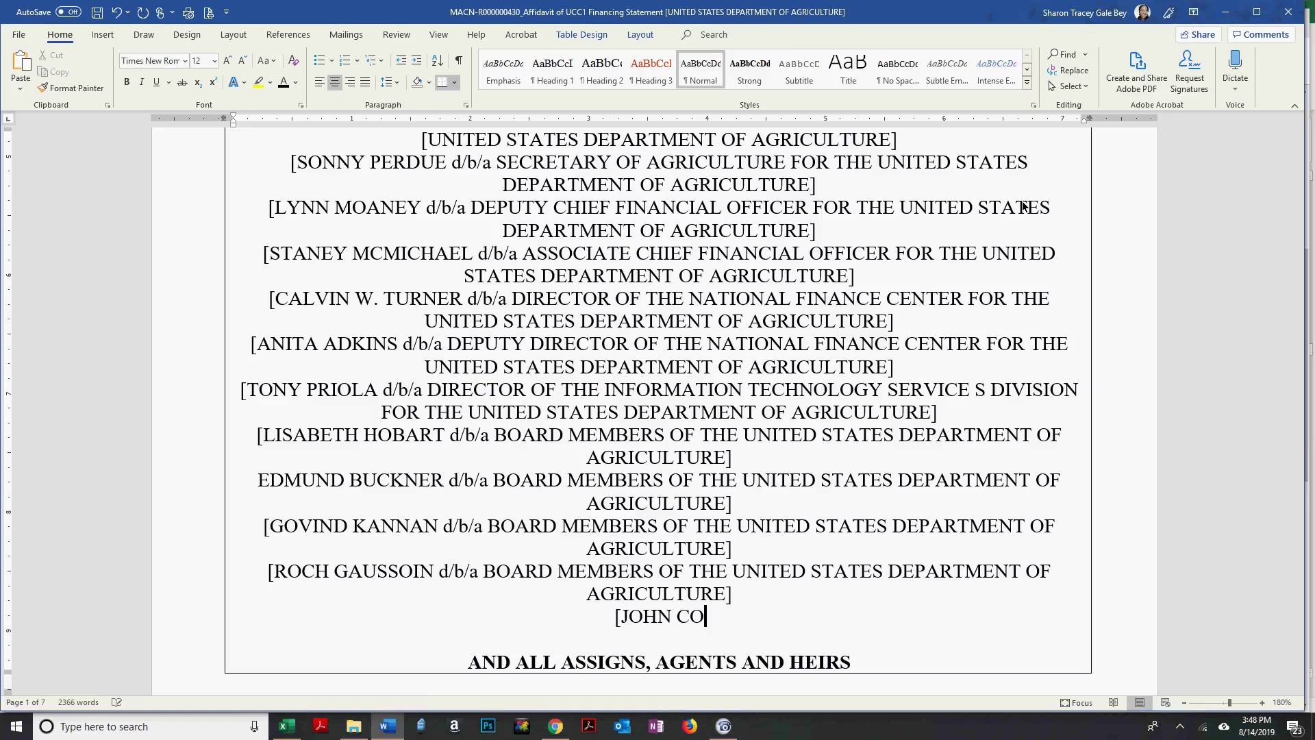
type("UPLAND]")
key("alt+Tab")
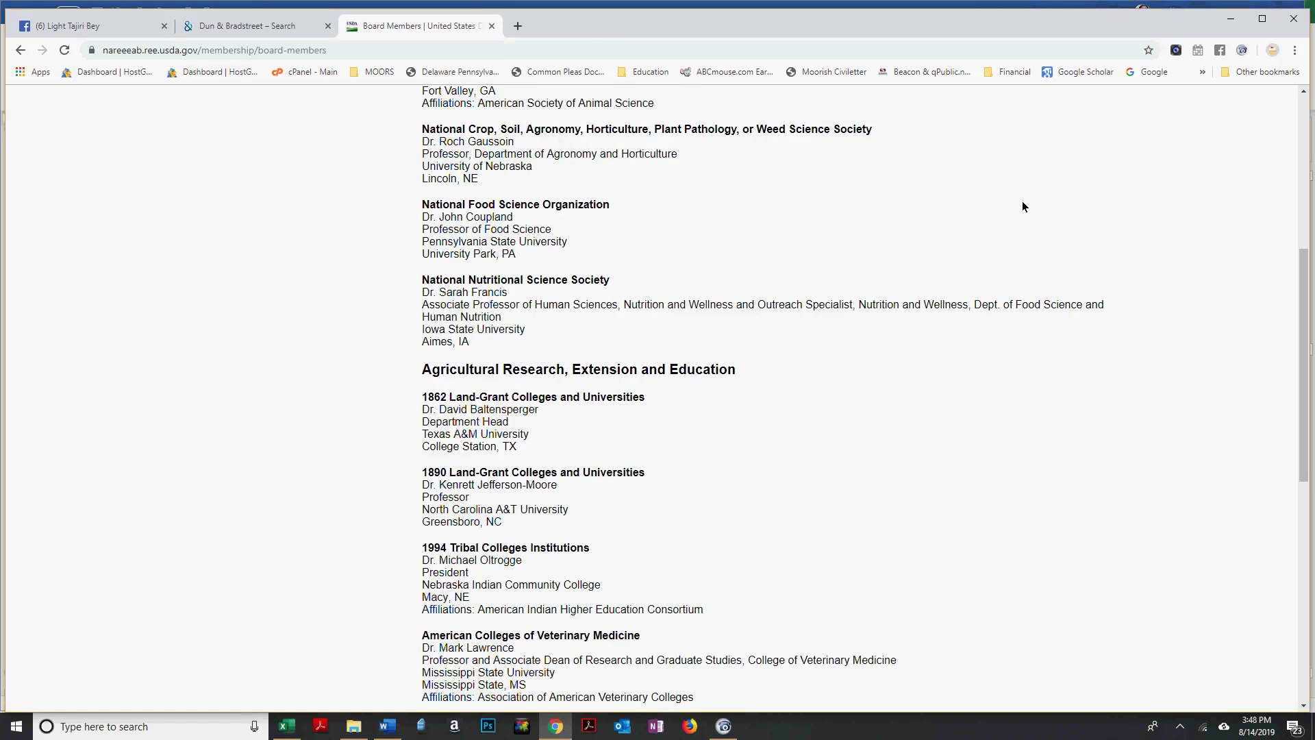
key("alt+Tab")
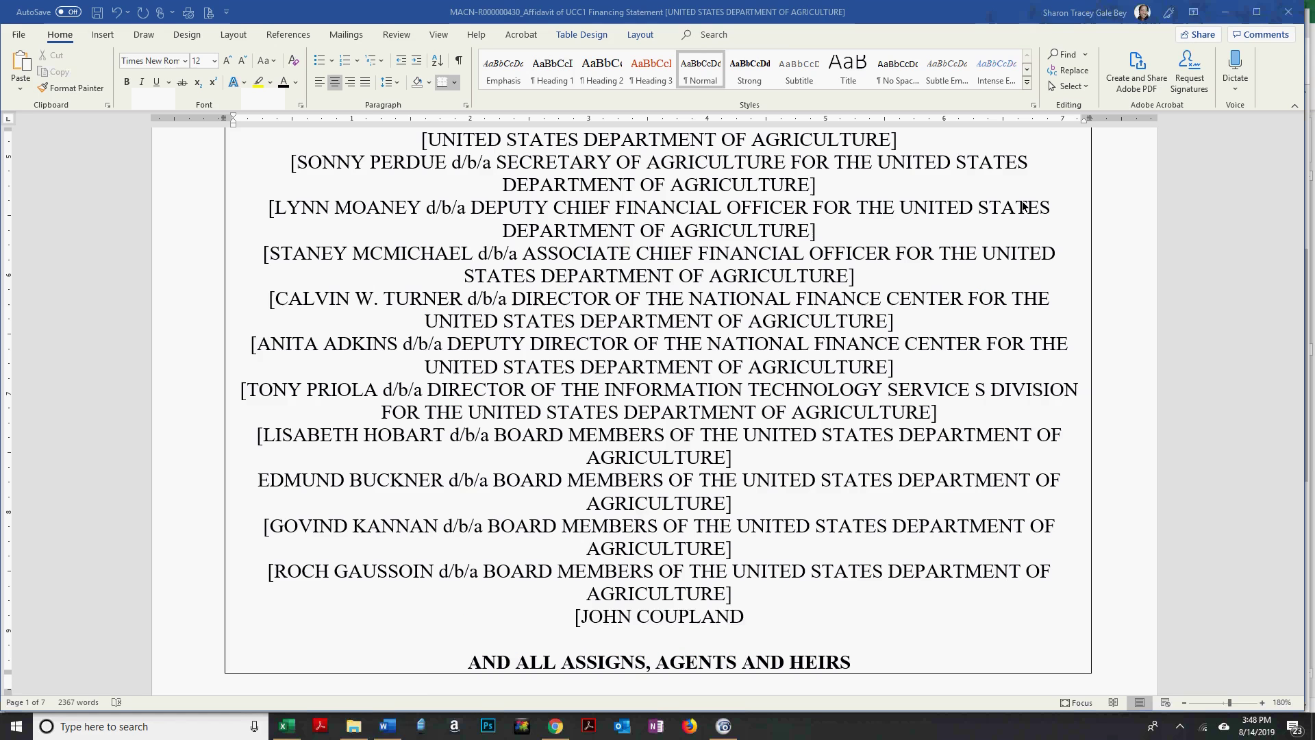
key("BackSpace")
type("d/b/a")
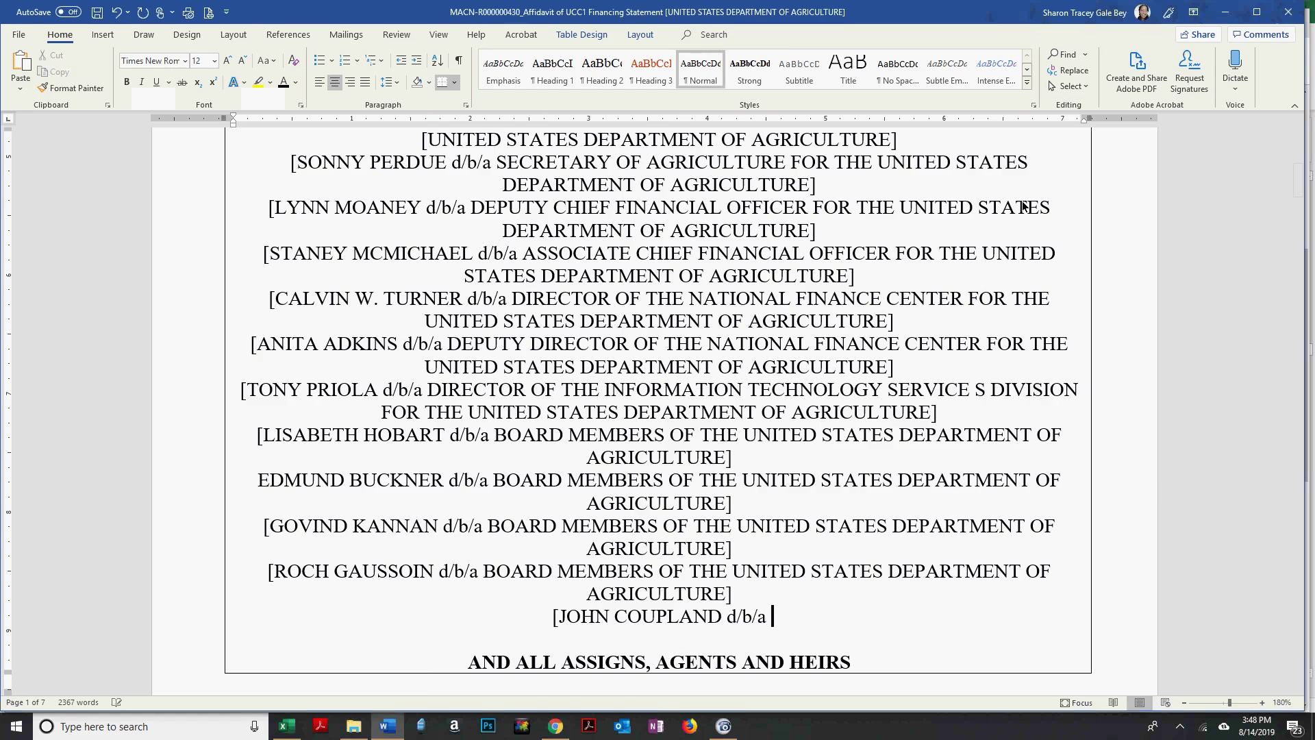
key("alt+Tab")
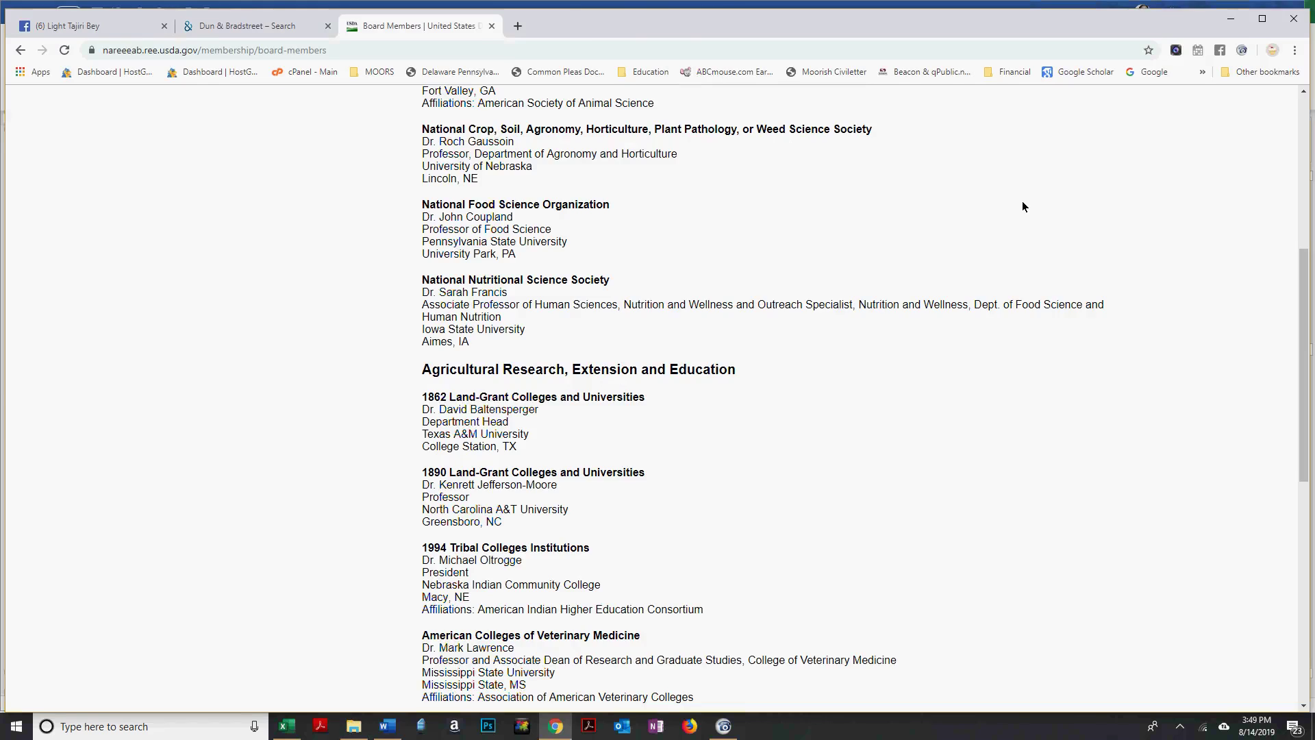
key("alt+Tab")
key("BackSpace")
key("BackSpace")
key("BackSpace")
key("BackSpace")
key("BackSpace")
key("BackSpace")
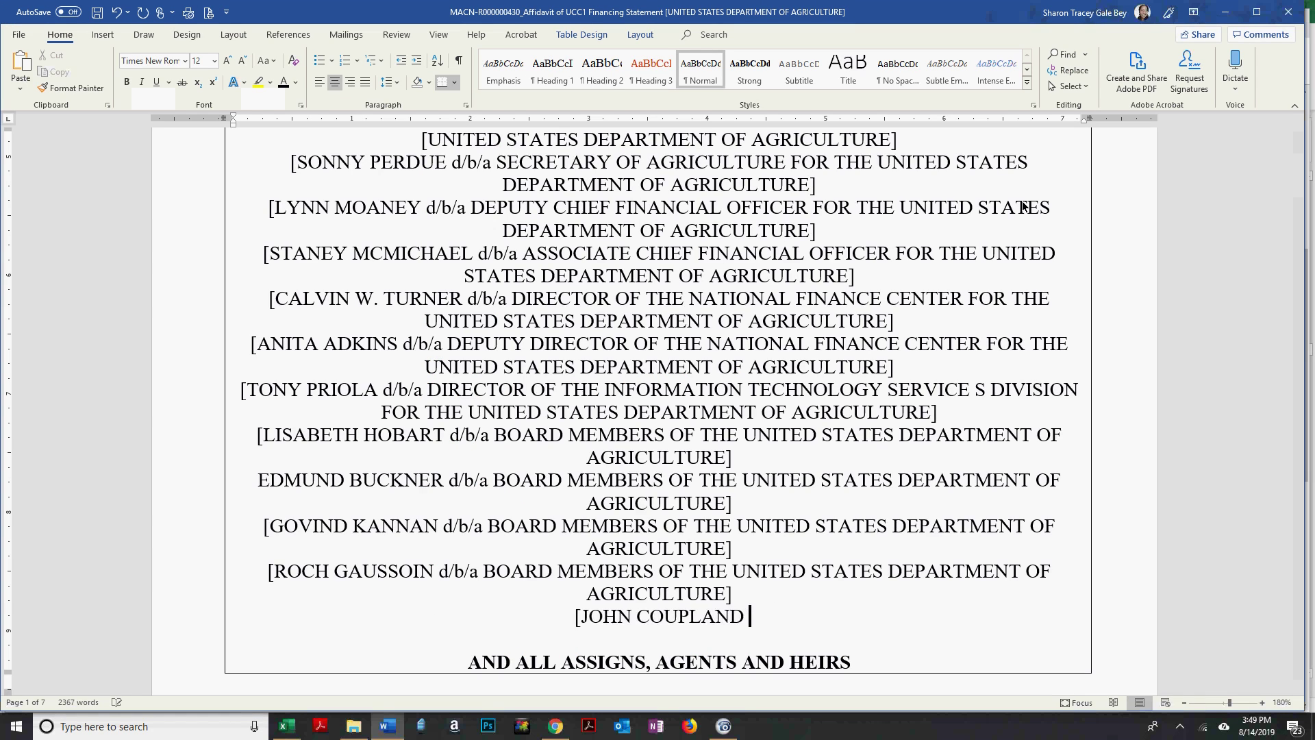
type("d/b/a BOARD MEMBERS OF THE UNITED STATES DEPARTMENT OF AGRICULTURE]")
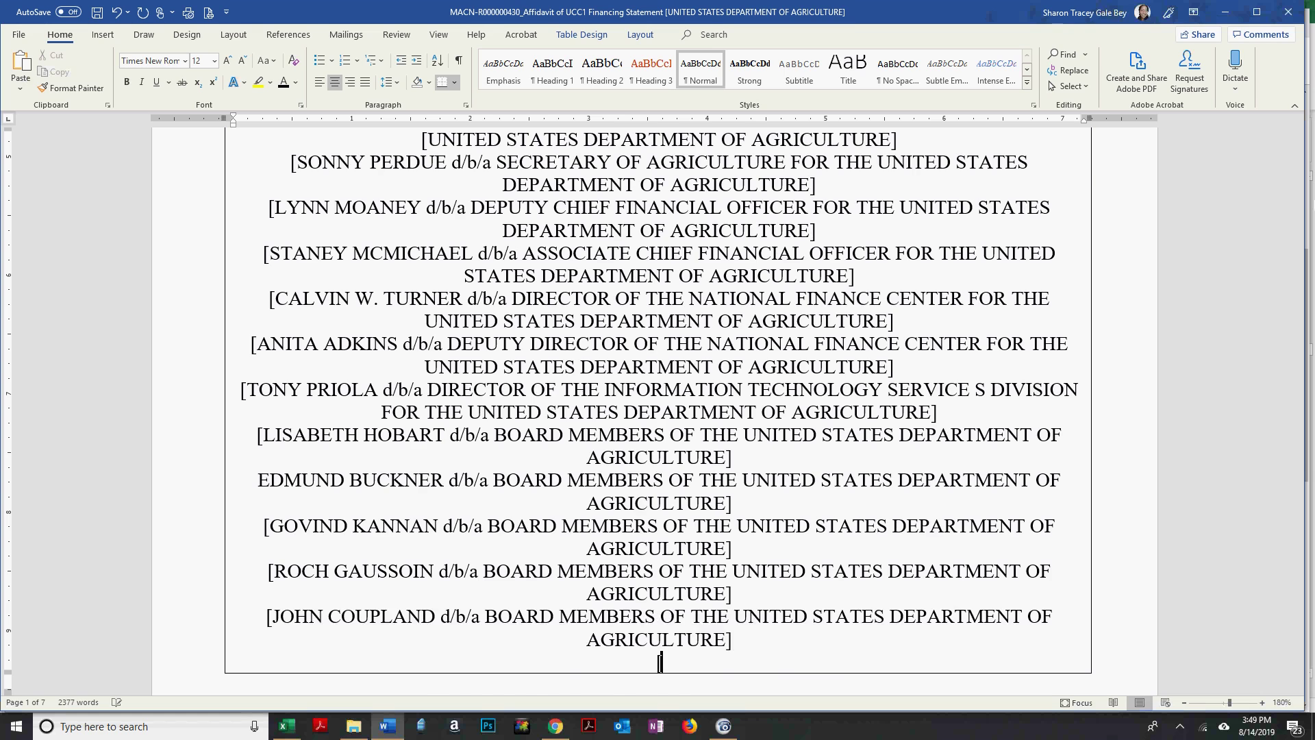
Type the next member's name, paste the d/b/a suffix, and open a new '[' line.
key("alt+Tab")
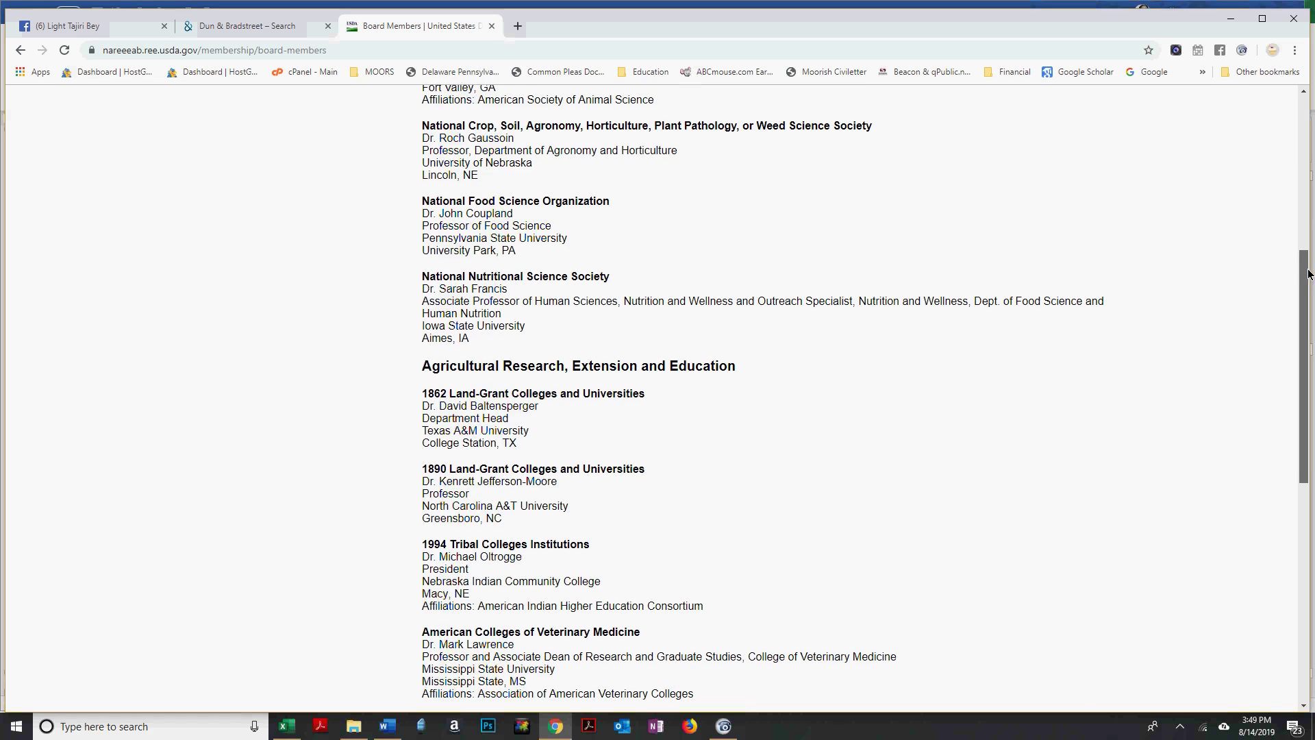
left_click_drag(1308, 274, 1308, 278)
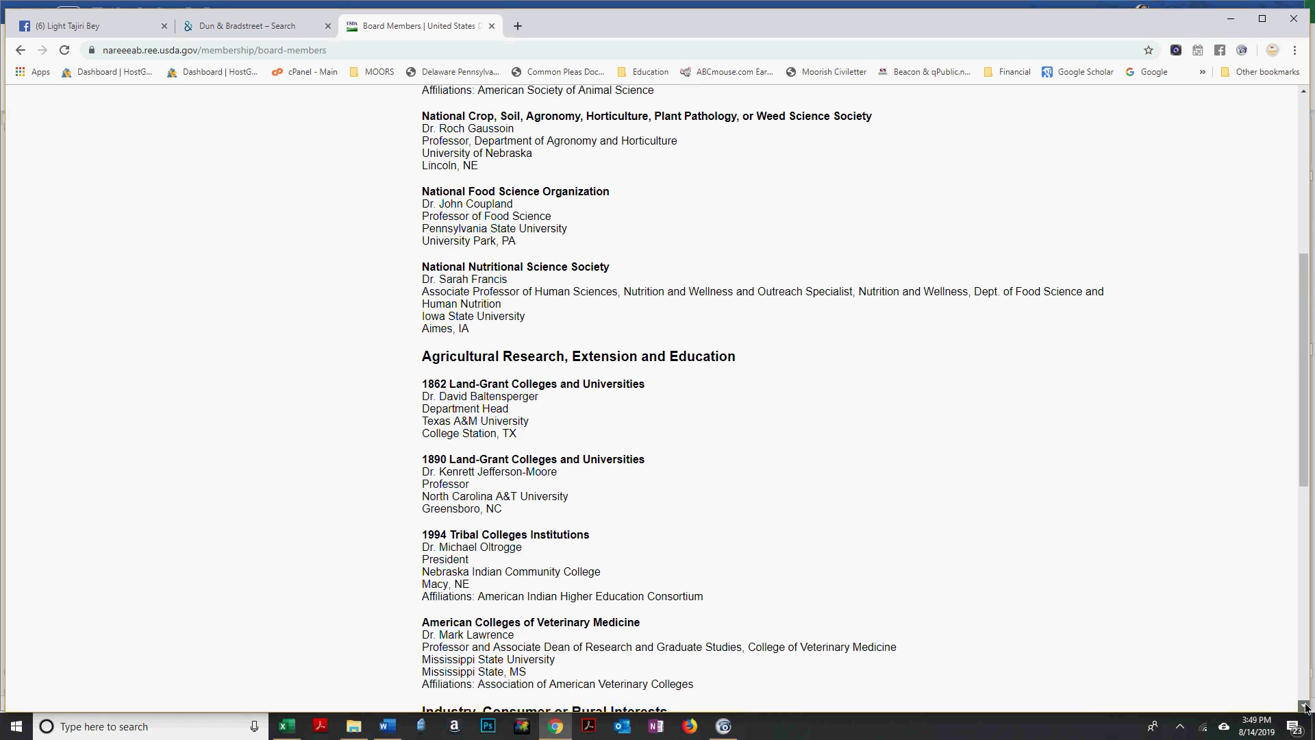
left_click(1306, 707)
left_click_drag(1306, 707, 1306, 707)
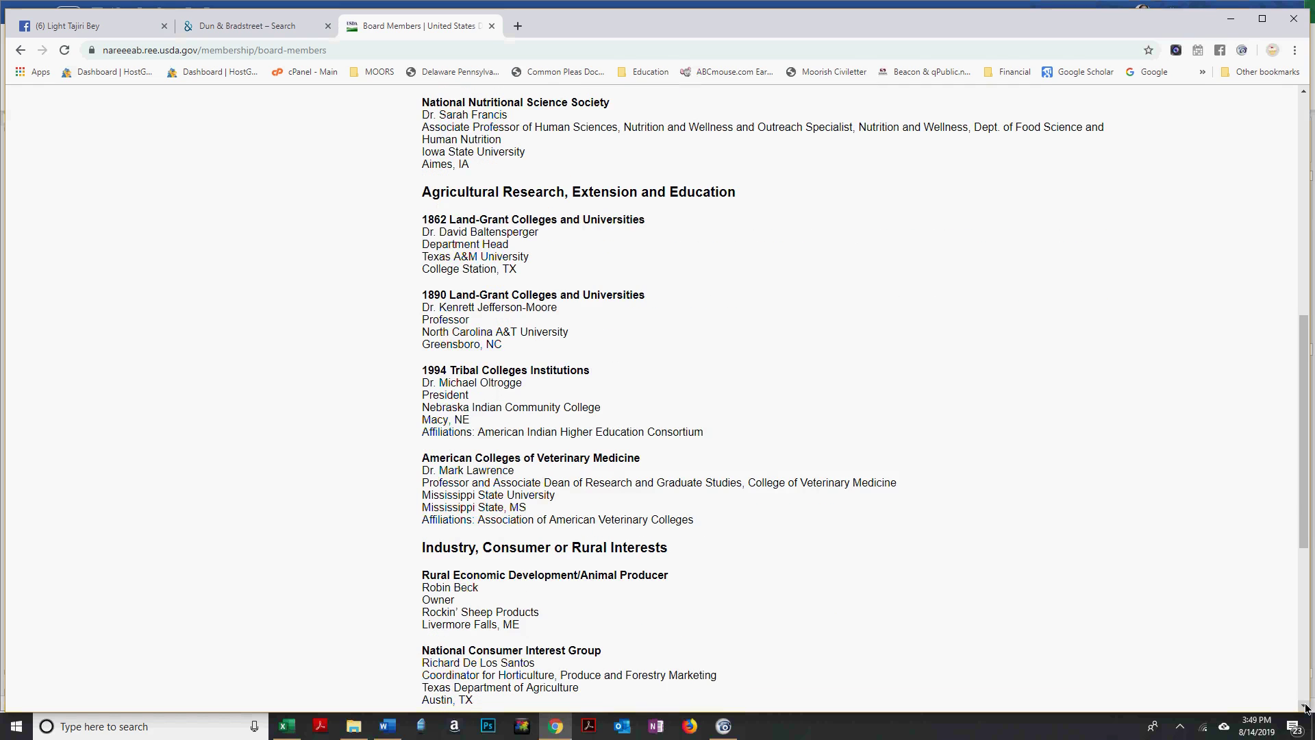
key("alt+Tab")
type("ARAH")
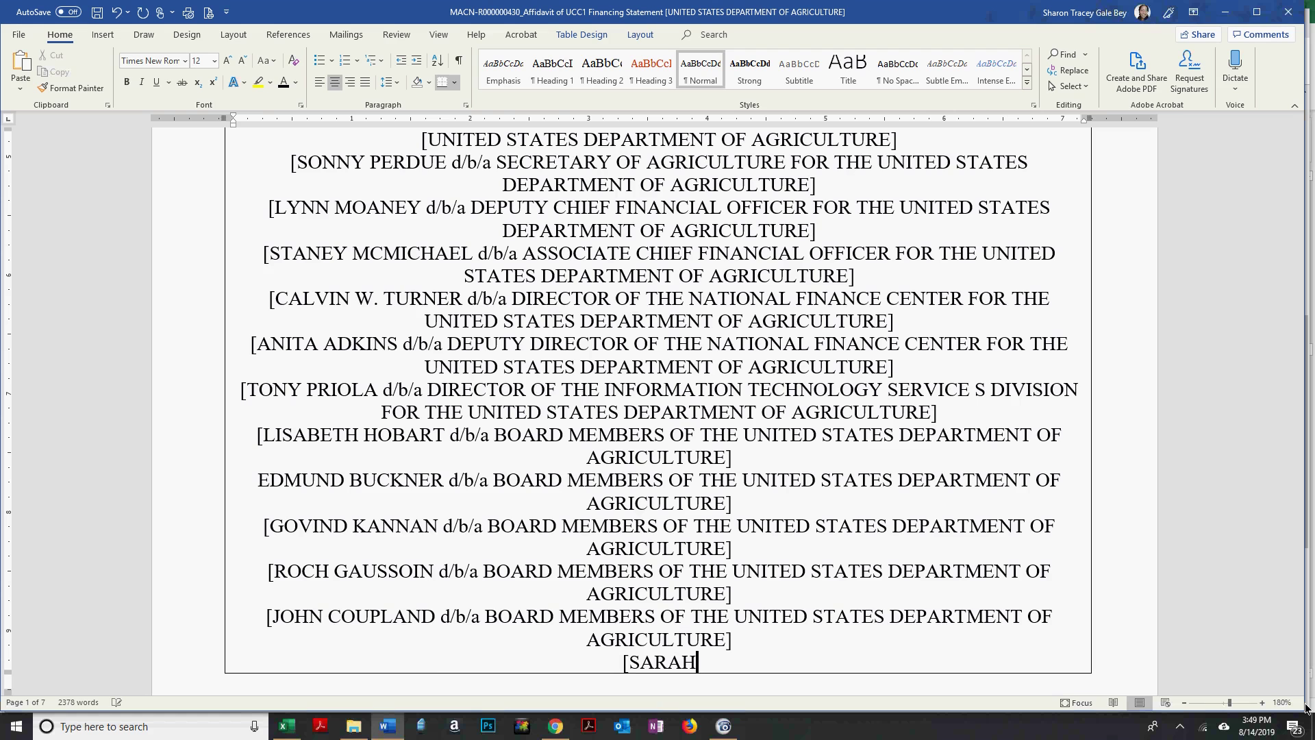
key("alt+Tab")
key("alt+Tab")
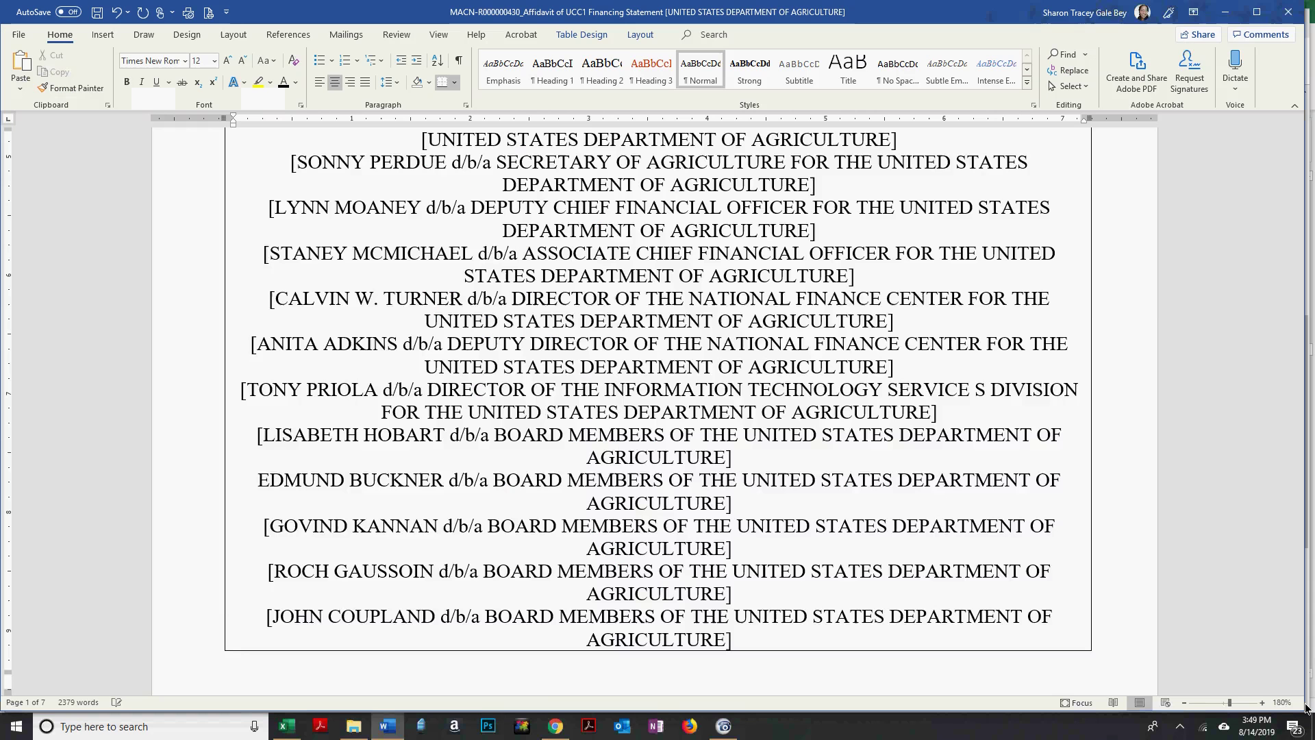
type("FRANCIS d/b/a BOARD MEMBERS OF THE UNITED STATES DEPARTMENT OF AGRICULTURE]")
type("[")
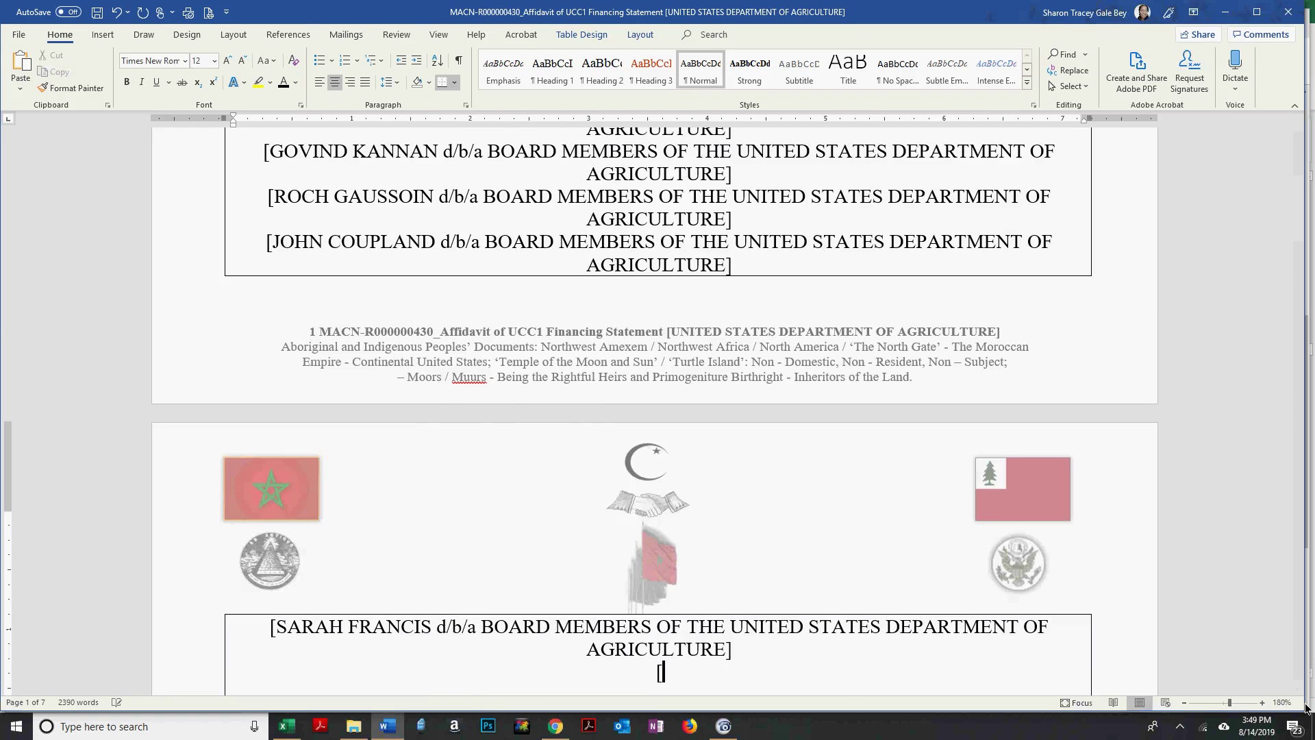
Enter another member's surname and paste the d/b/a BOARD MEMBERS suffix after it.
key("alt+Tab")
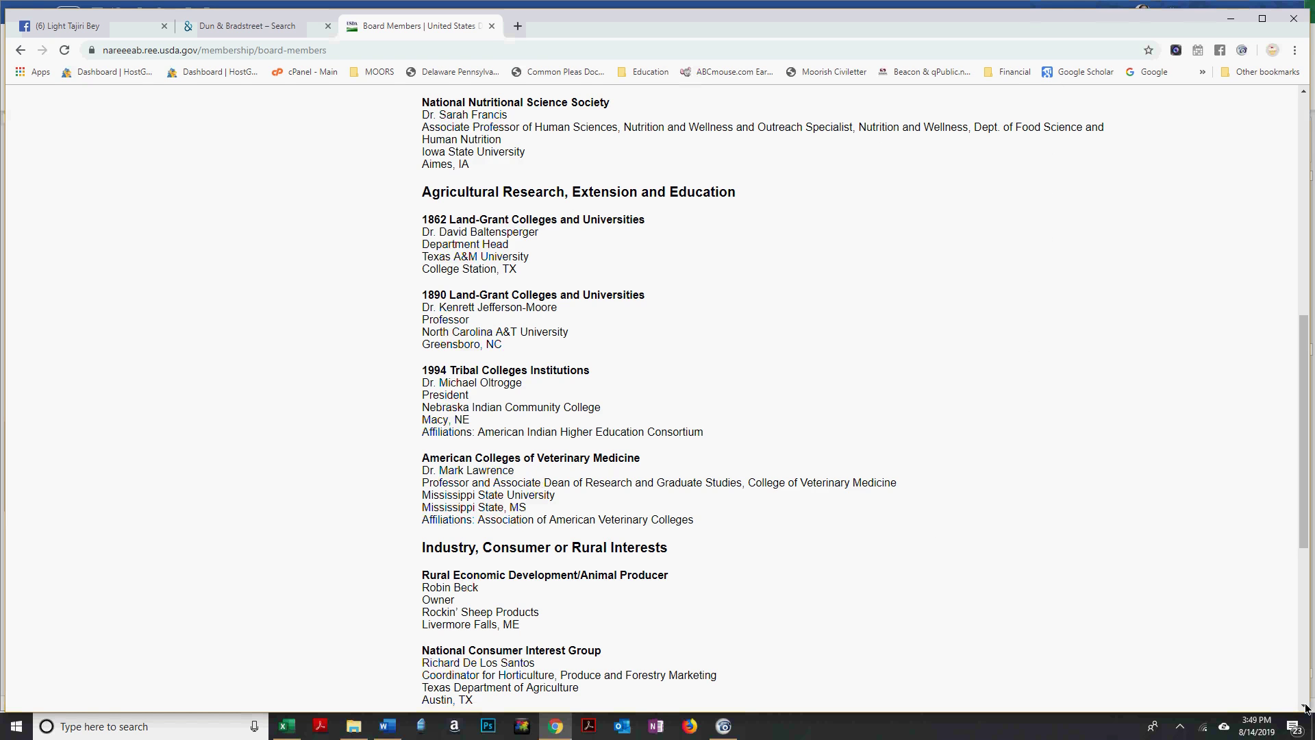
key("alt+Tab")
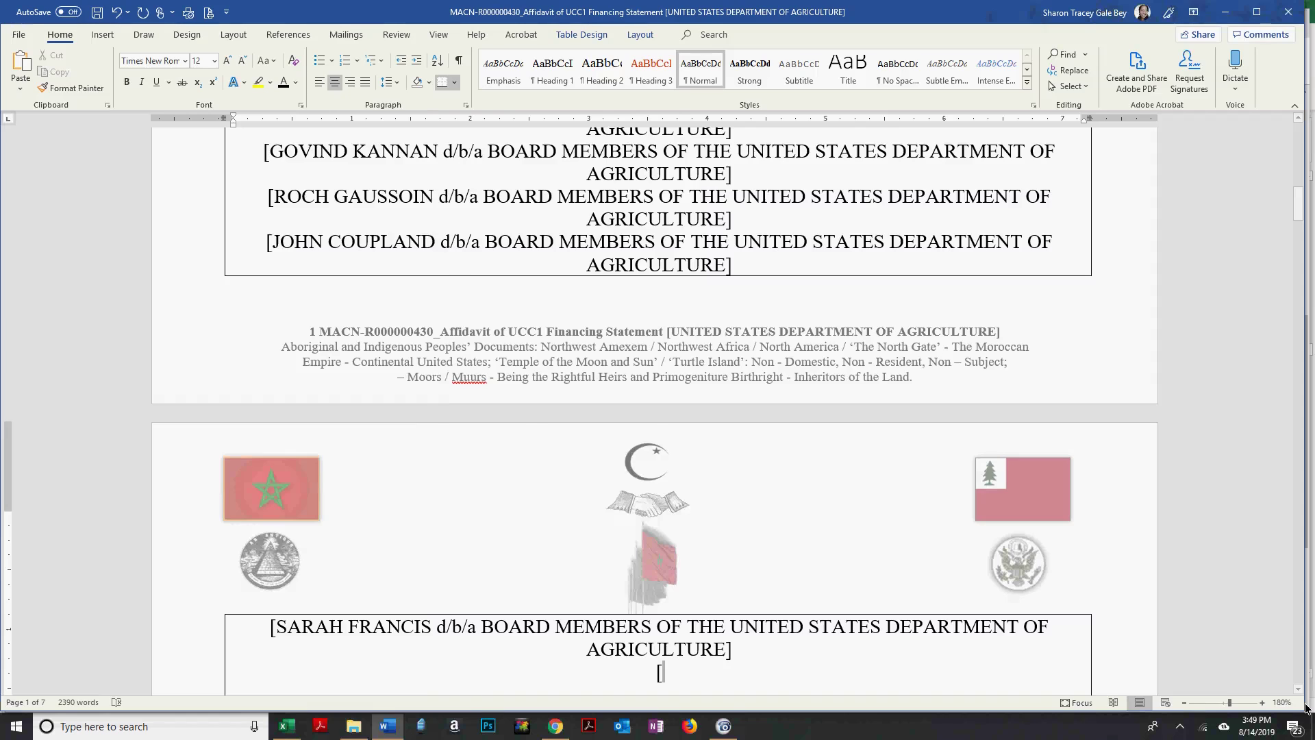
key("alt+Tab")
key("alt+Tab")
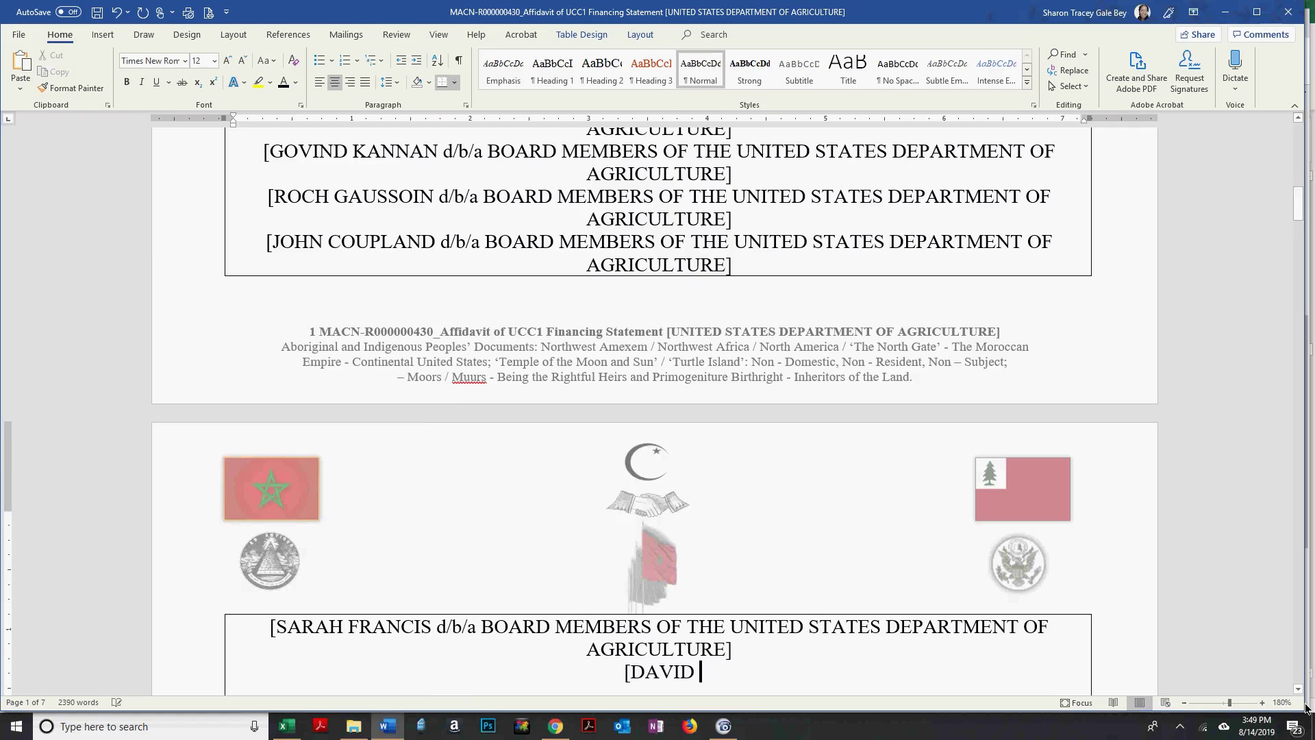
type("BALT")
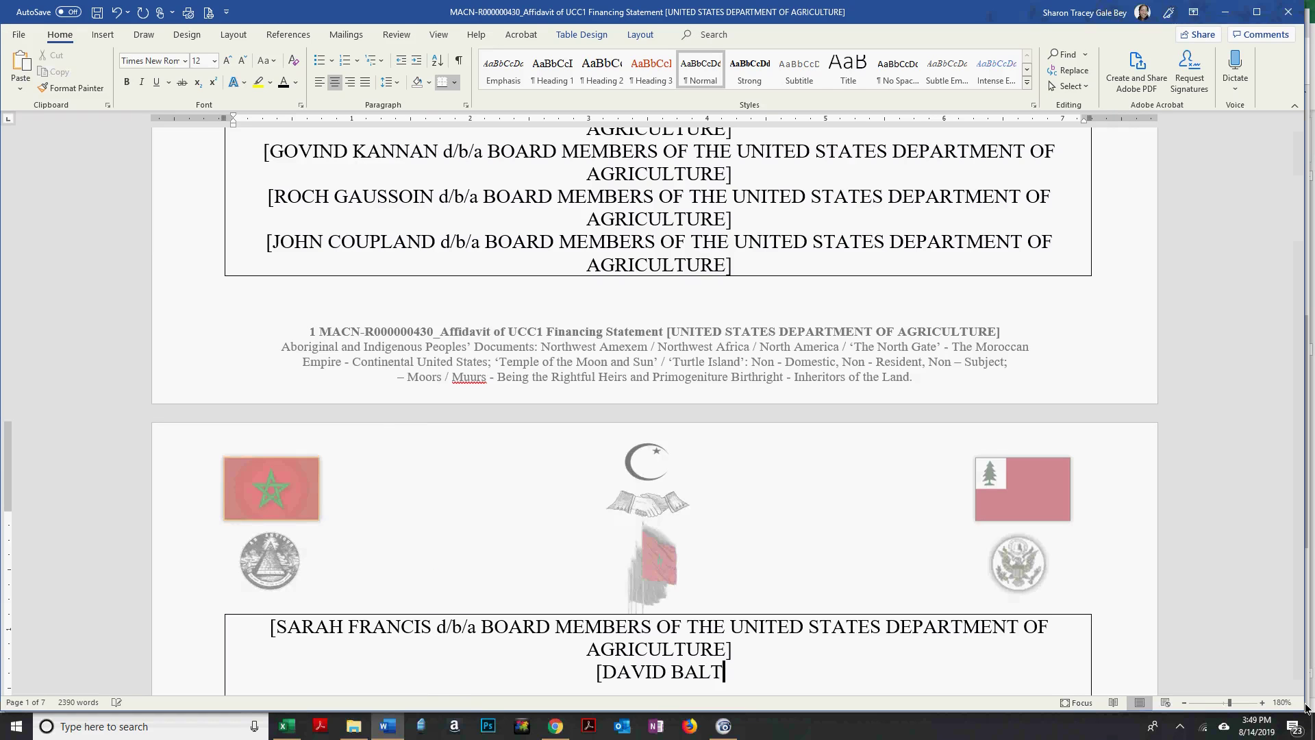
key("alt+Tab")
key("alt+Tab")
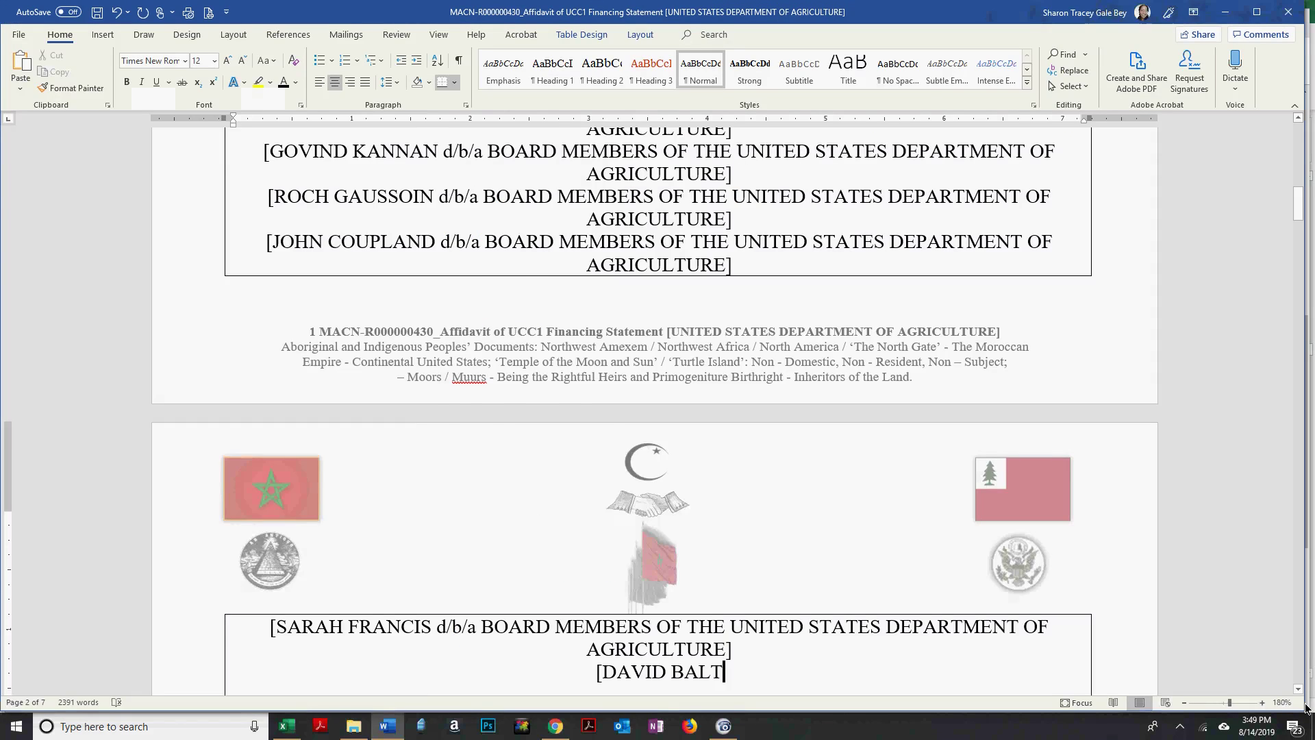
key("alt+Tab")
key("alt+Tab")
type("R")
key("alt+Tab")
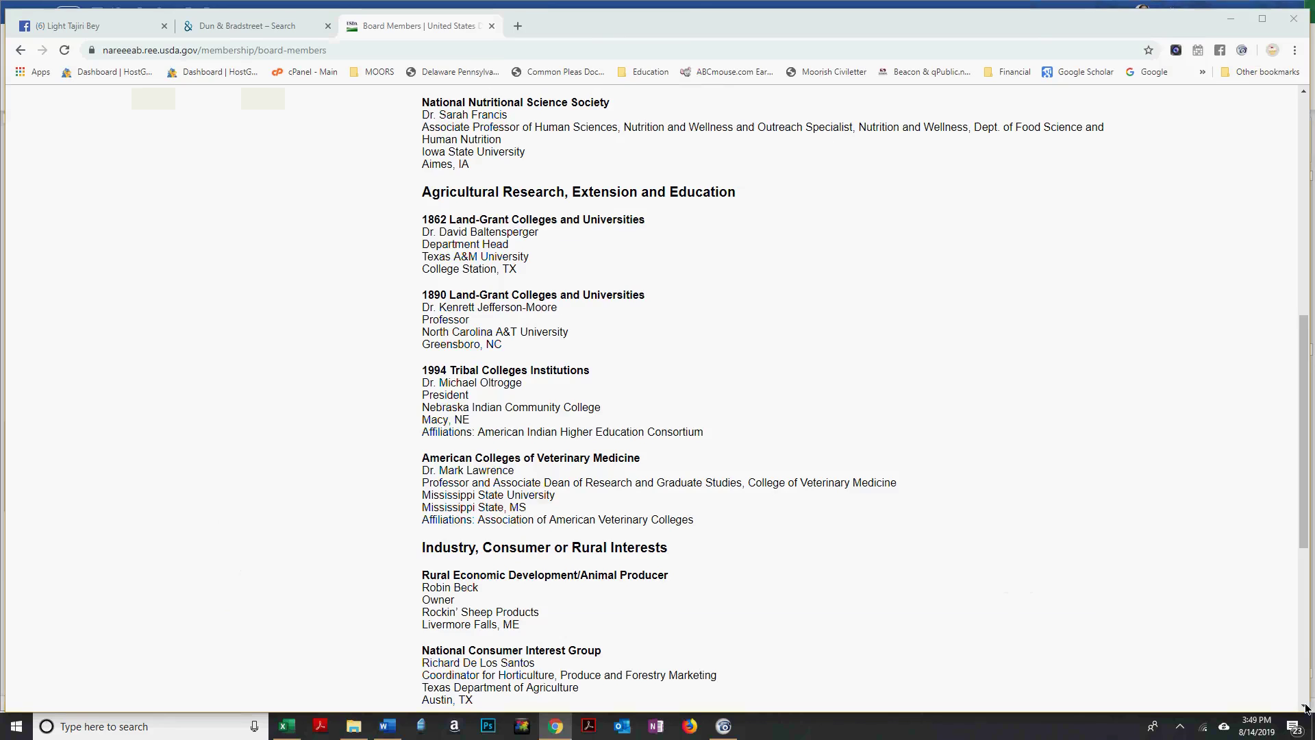
key("alt+Tab")
type("d/b/a BOARD MEMBERS OF THE UNITED STATES DEPARTMENT OF AGRICULTURE]")
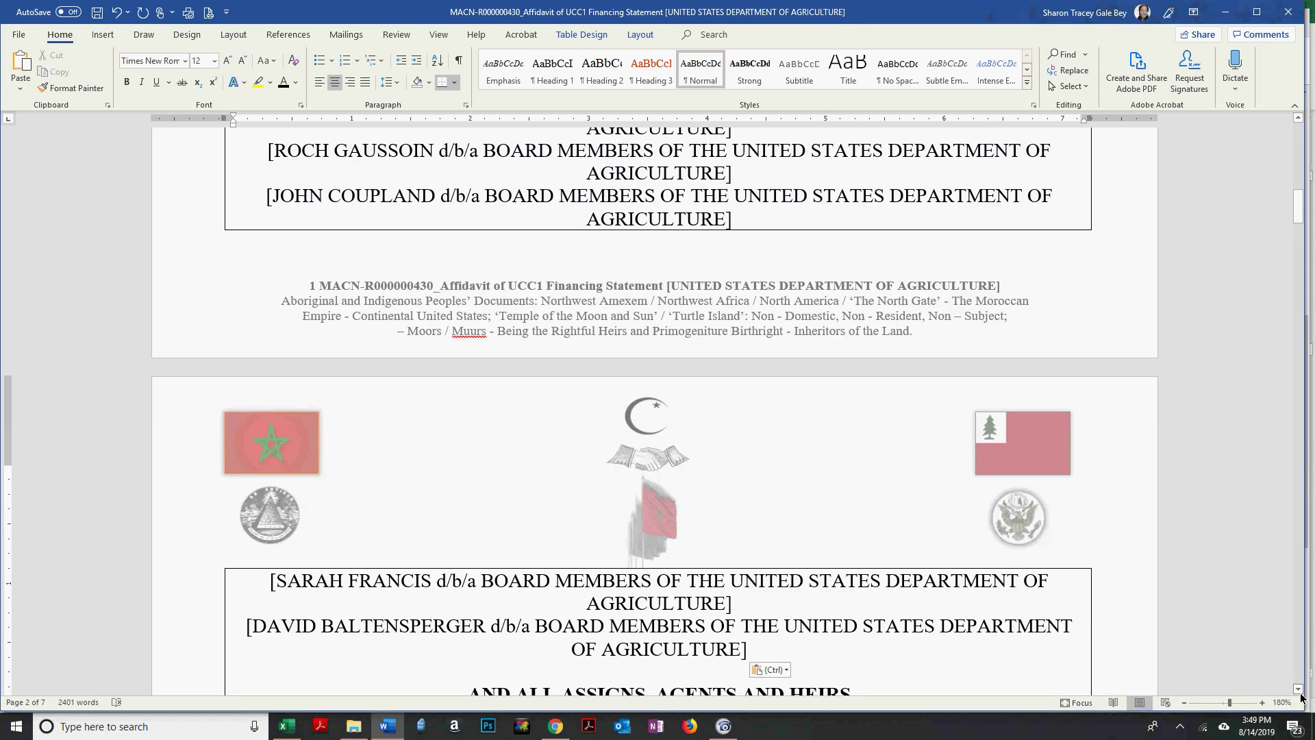
left_click_drag(1298, 692, 1298, 692)
Paste the suffix again and start a new bracketed line for the third member.
key("ctrl+v")
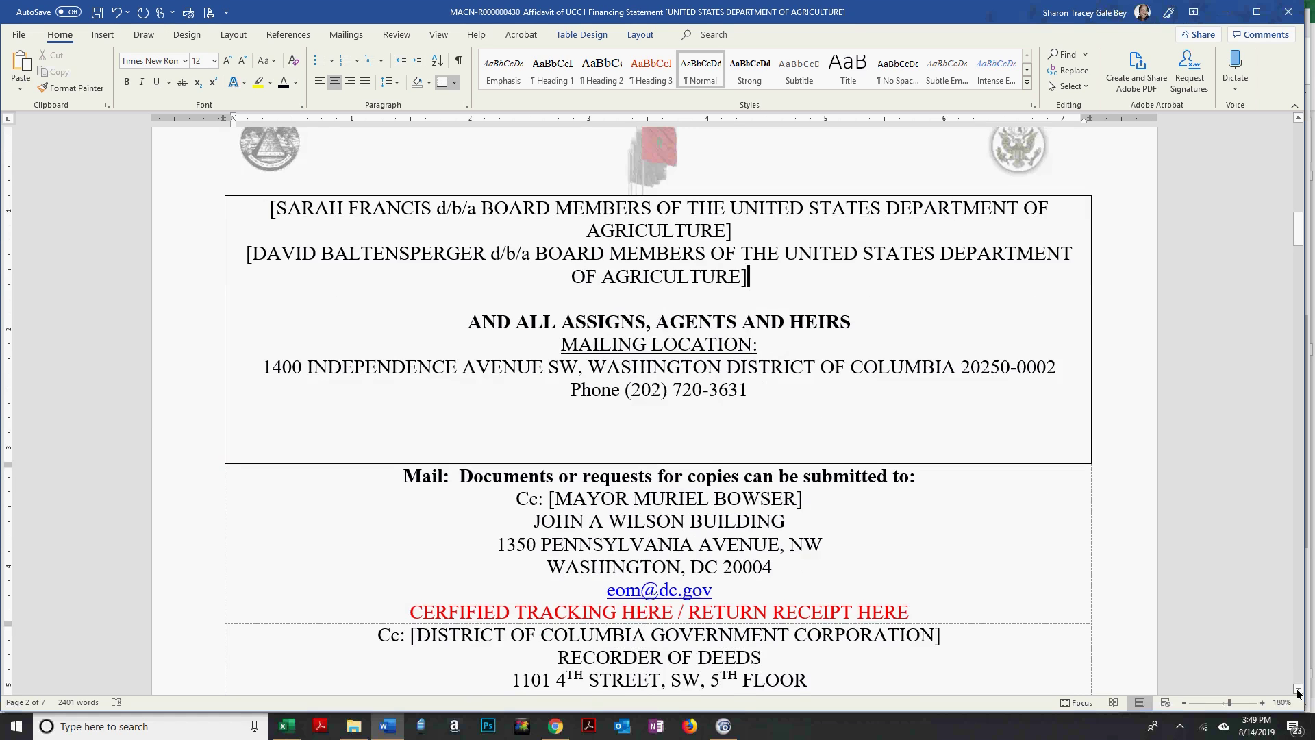
key("Return")
type("[")
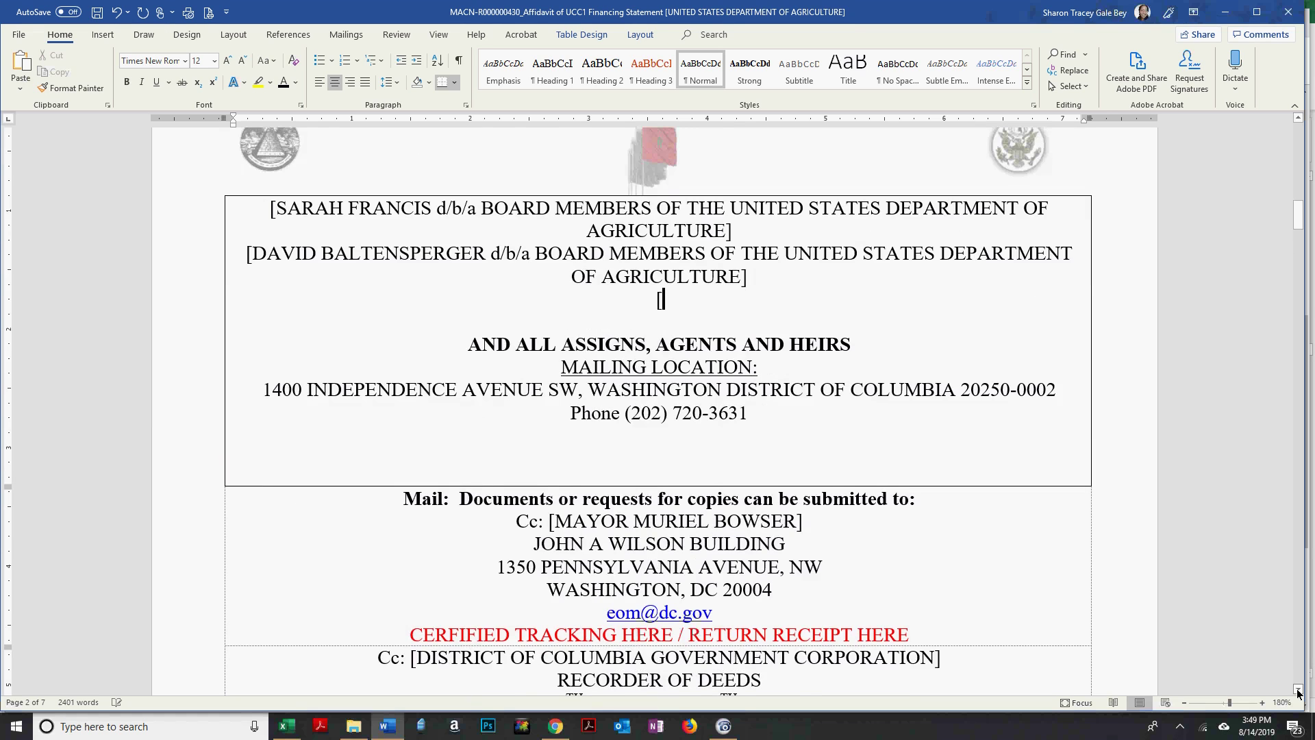
key("alt+Tab")
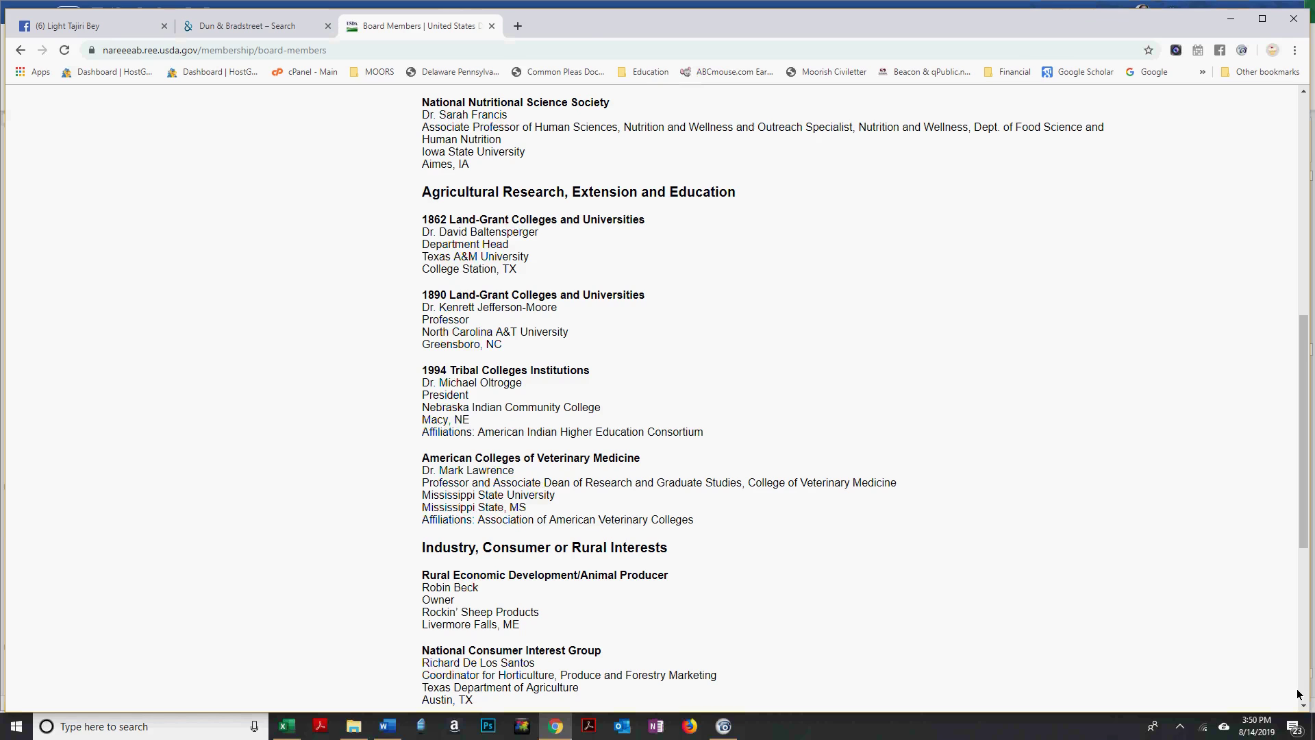
key("alt+Tab")
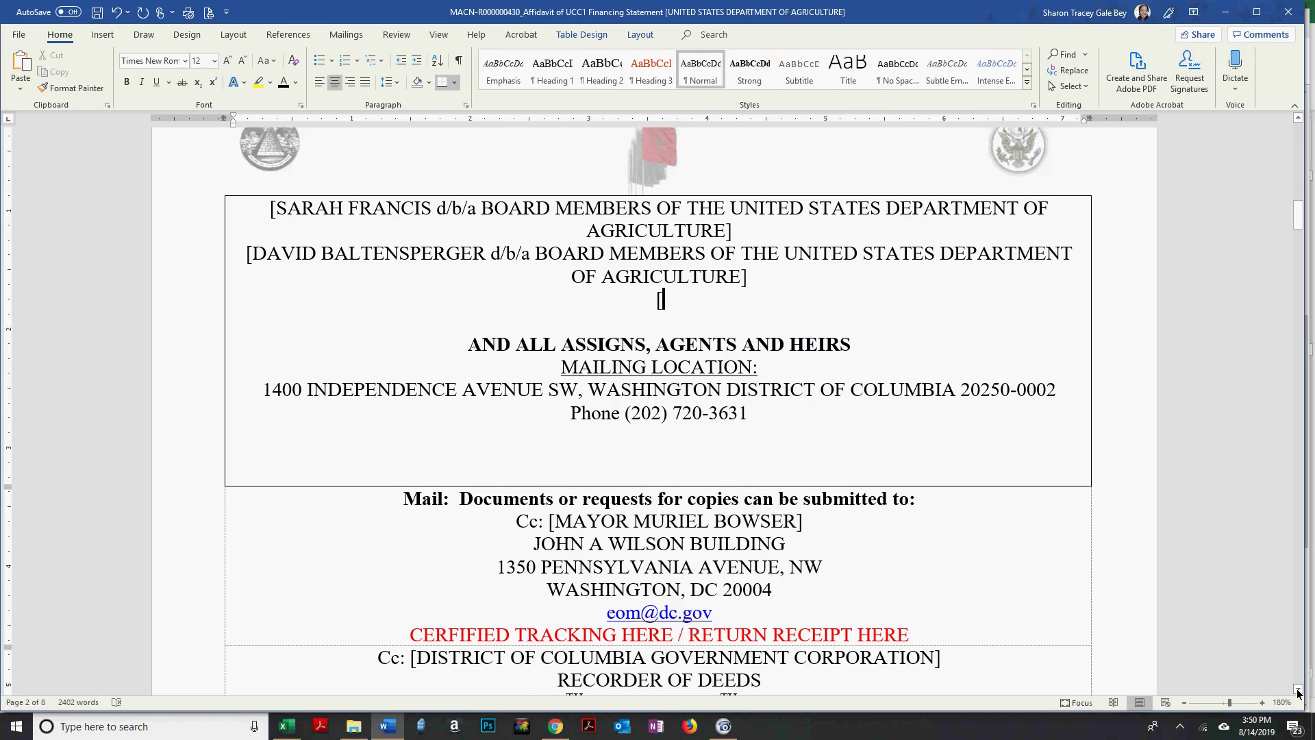
key("alt+Tab")
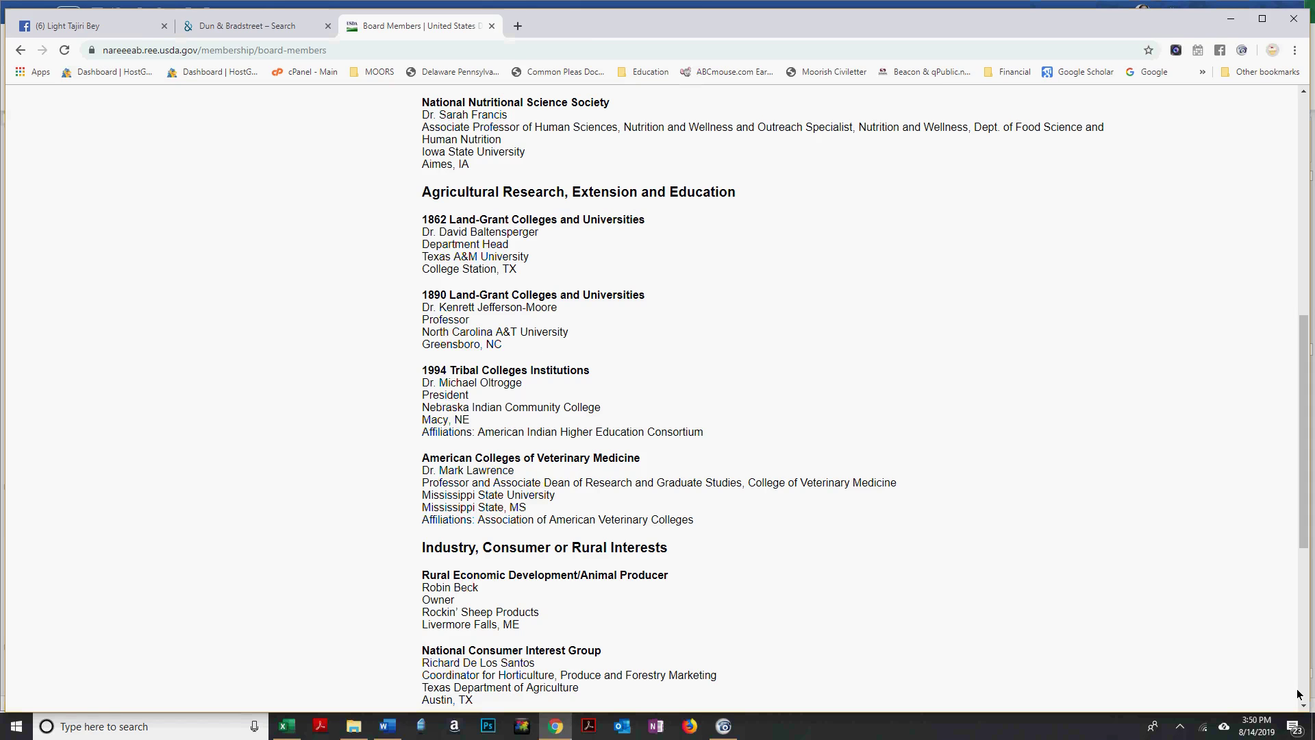
key("alt+Tab")
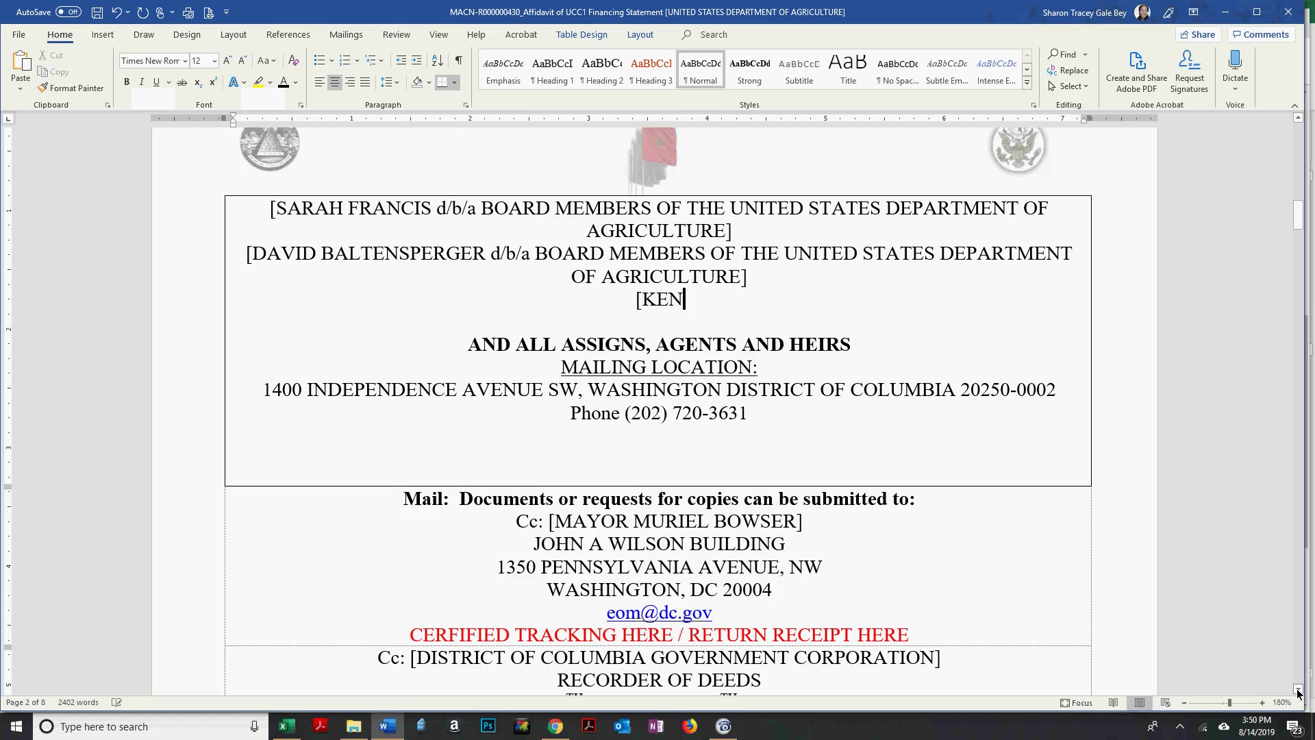
Type the third member's hyphenated name, paste the d/b/a USDA suffix, and add an empty line below.
key("alt+Tab")
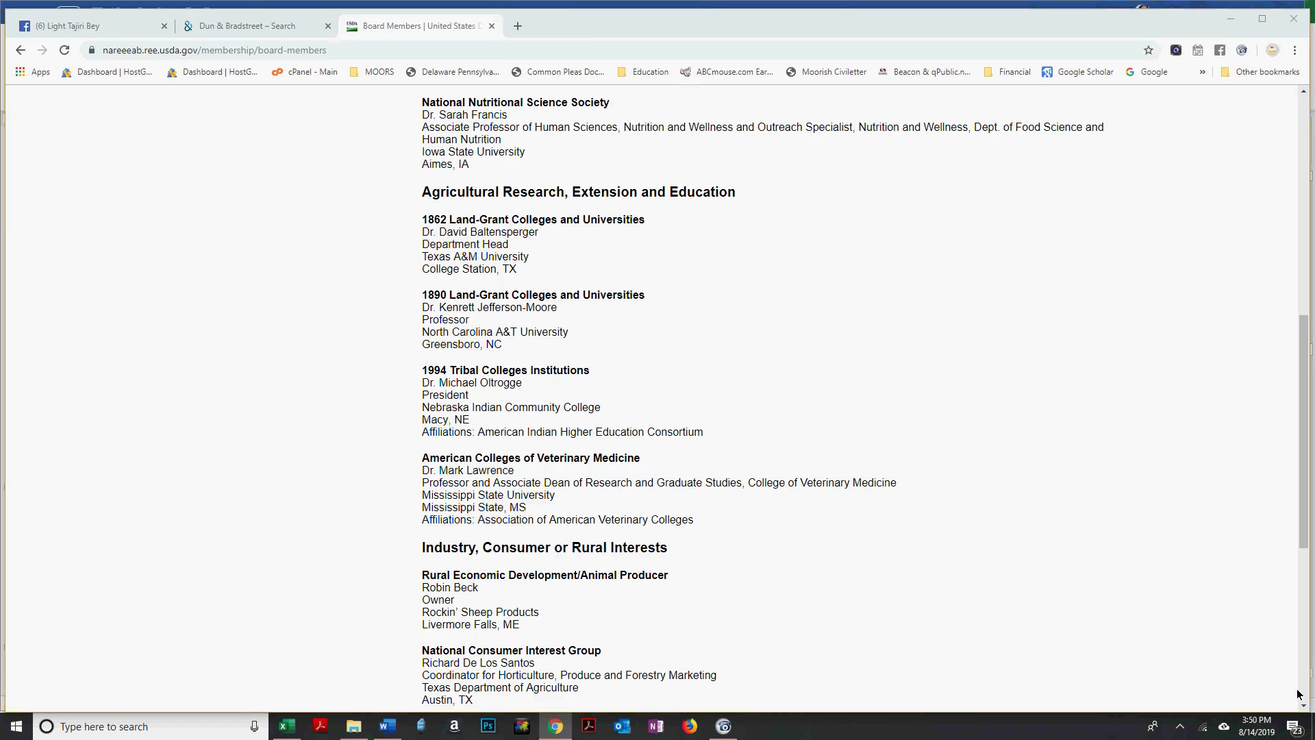
key("alt+Tab")
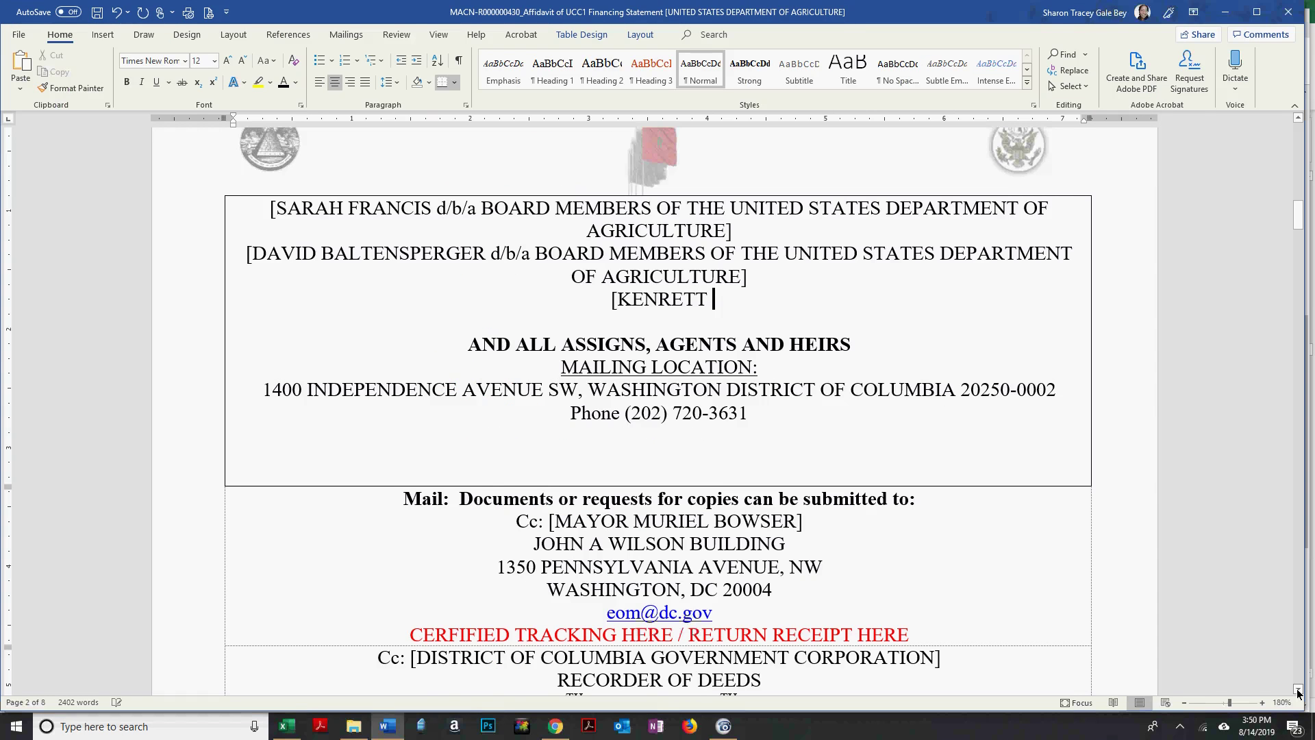
key("alt+Tab")
key("alt+Tab")
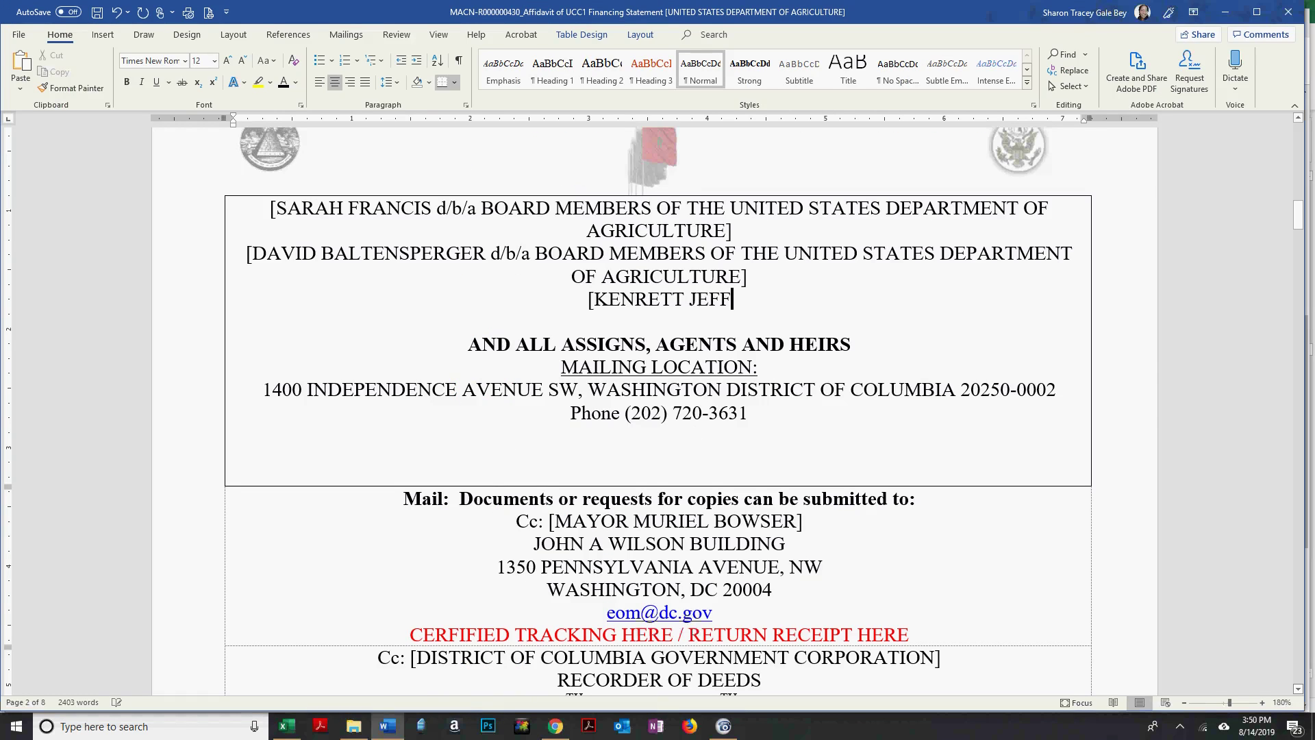
key("alt+Tab")
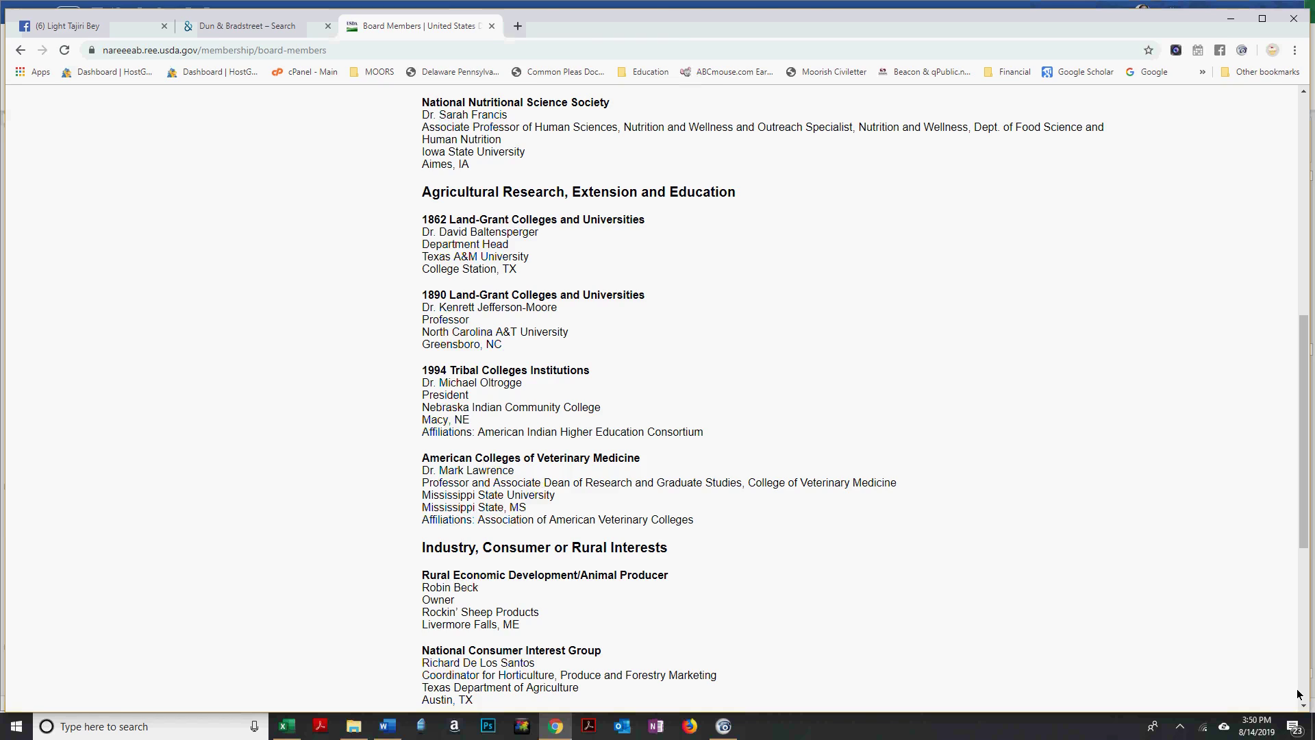
key("alt+Tab")
key("alt+Tab")
key("alt+Tab")
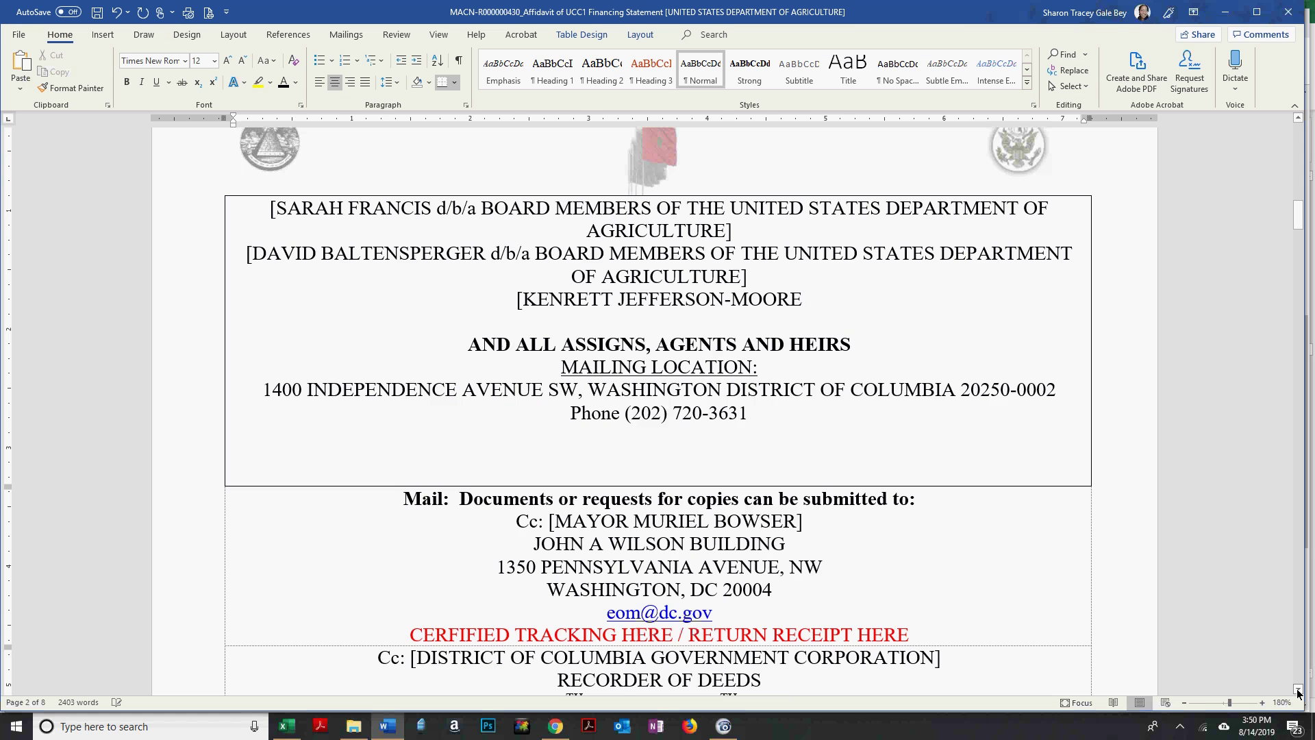
type("d/b/a BOARD MEMBERS OF THE UNITED STATES DEPARTMENT OF AGRICULTURE]")
key("Return")
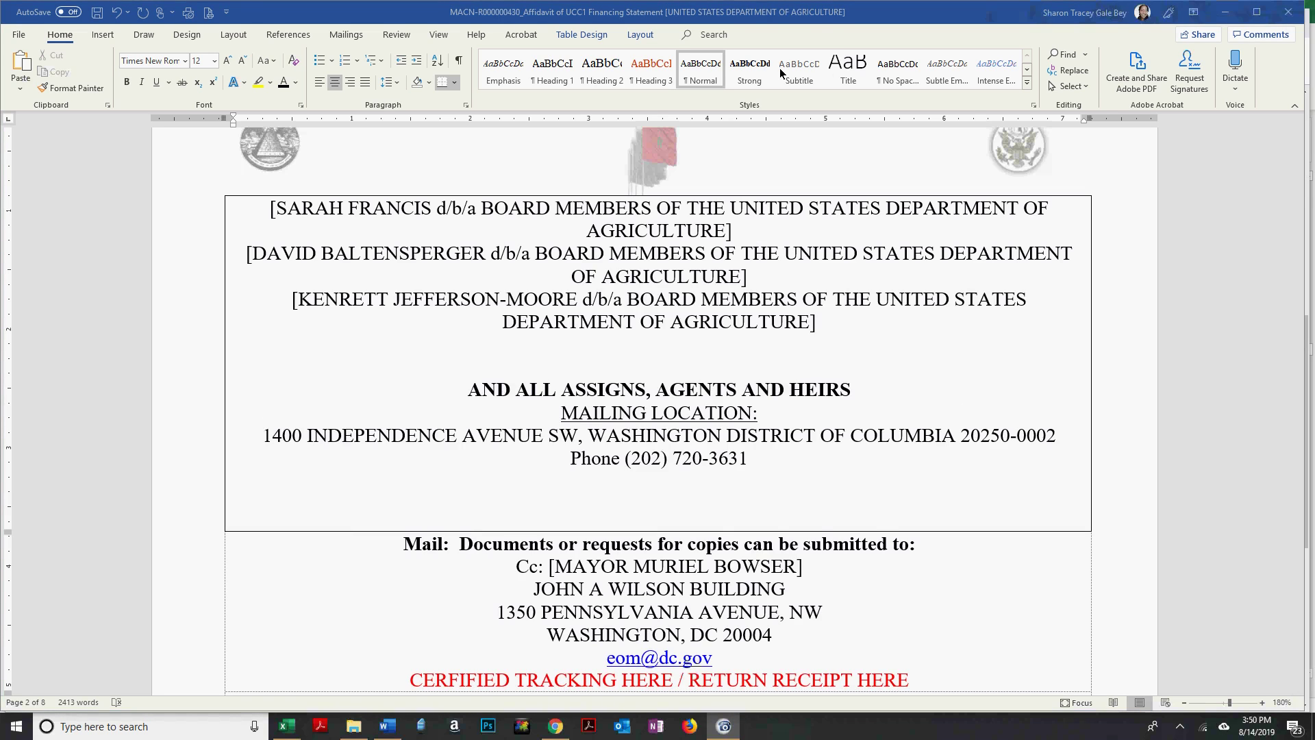
Open a new bracketed line and type the next board member's surname from the USDA page.
left_click(664, 346)
key("alt+Tab")
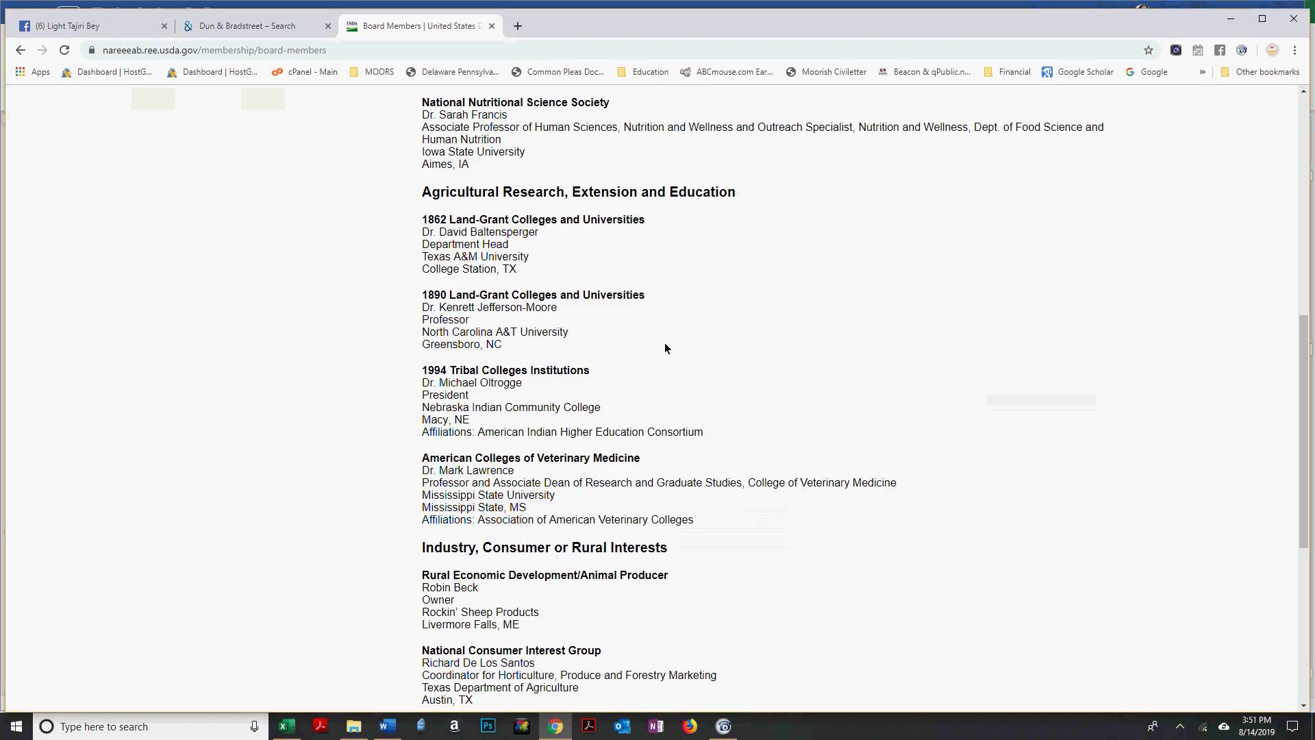
key("alt+Tab")
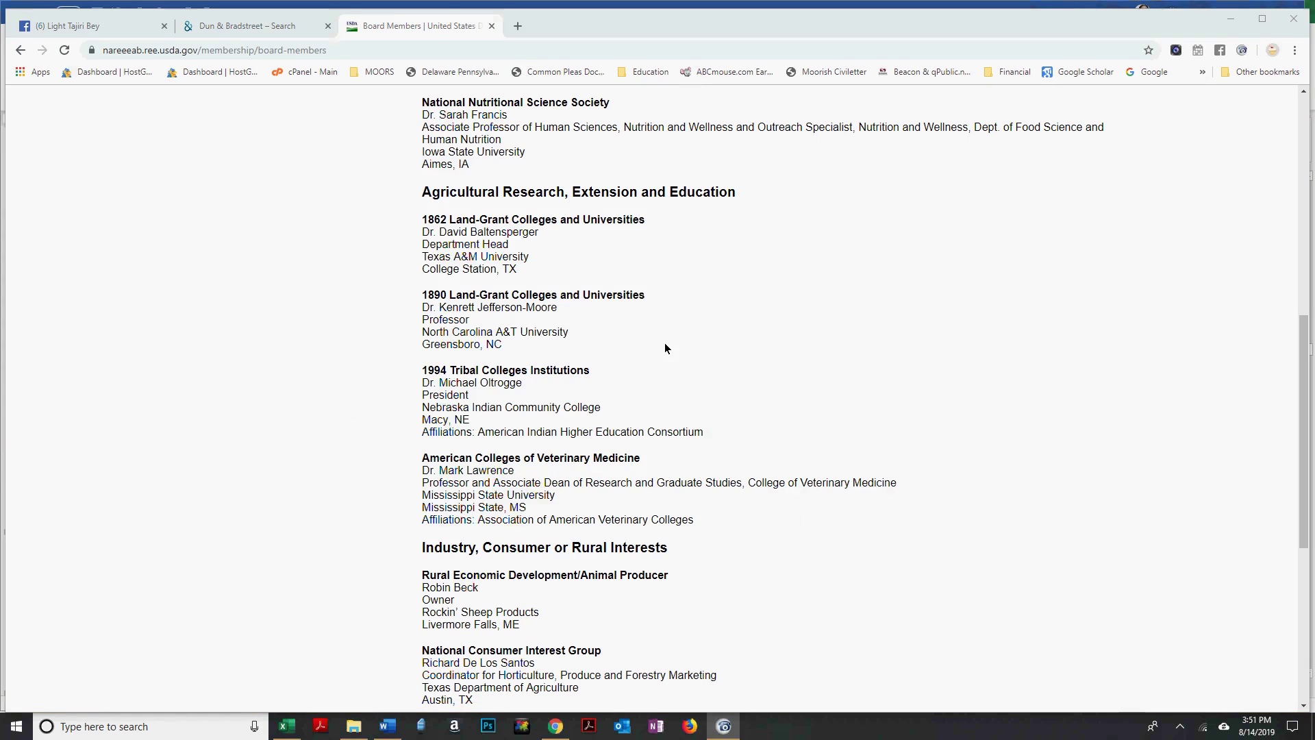
key("alt+Tab")
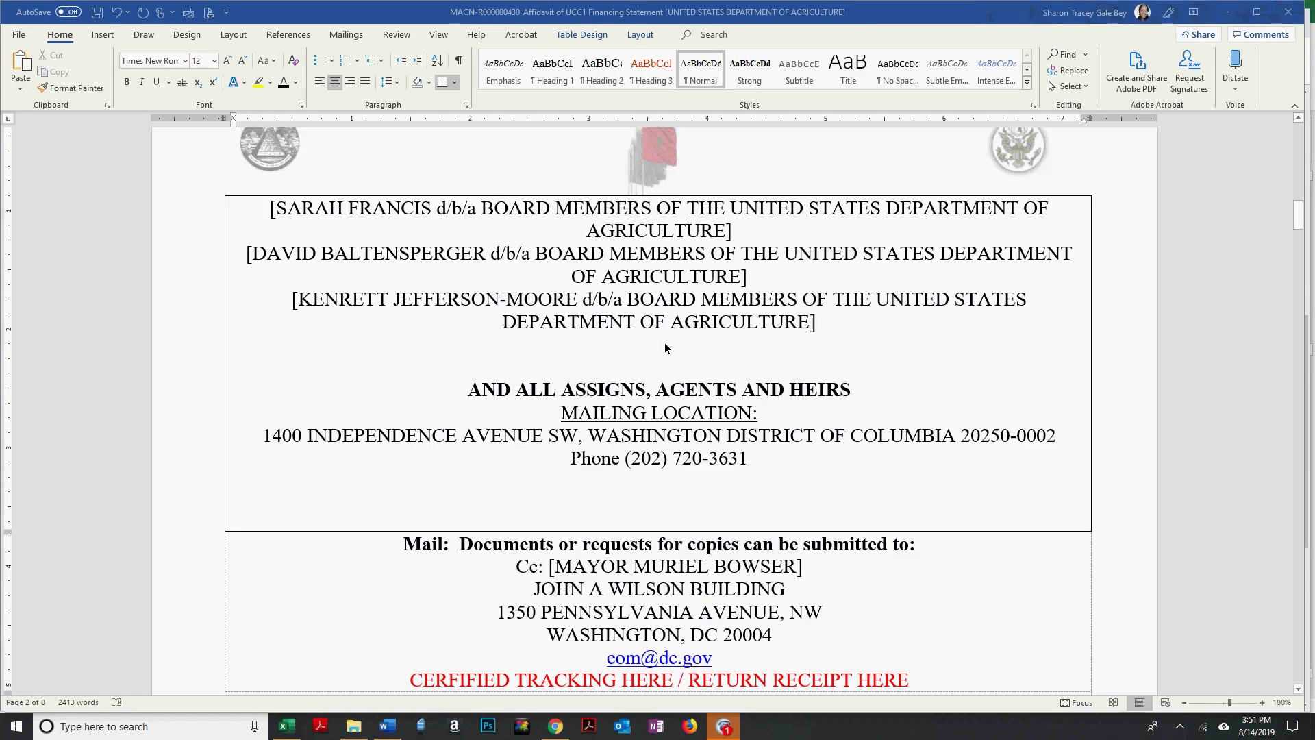
key("alt+Tab")
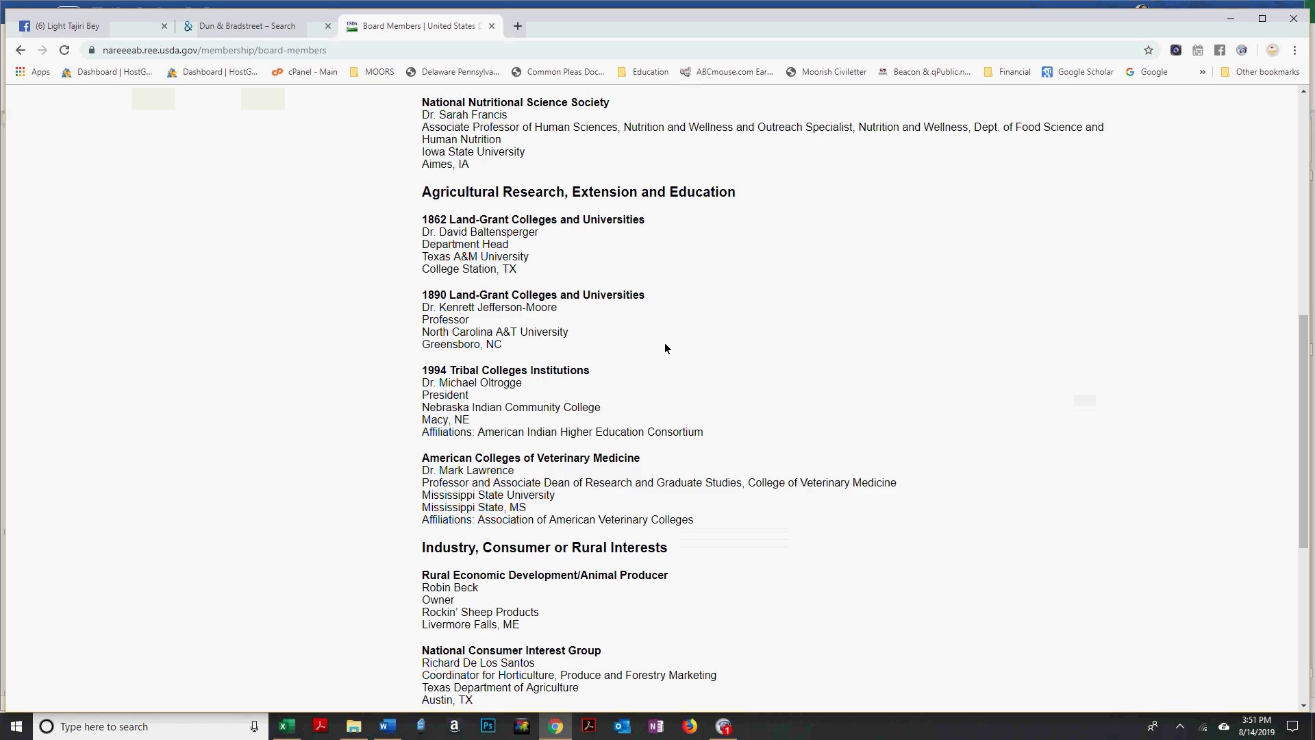
key("alt+Tab")
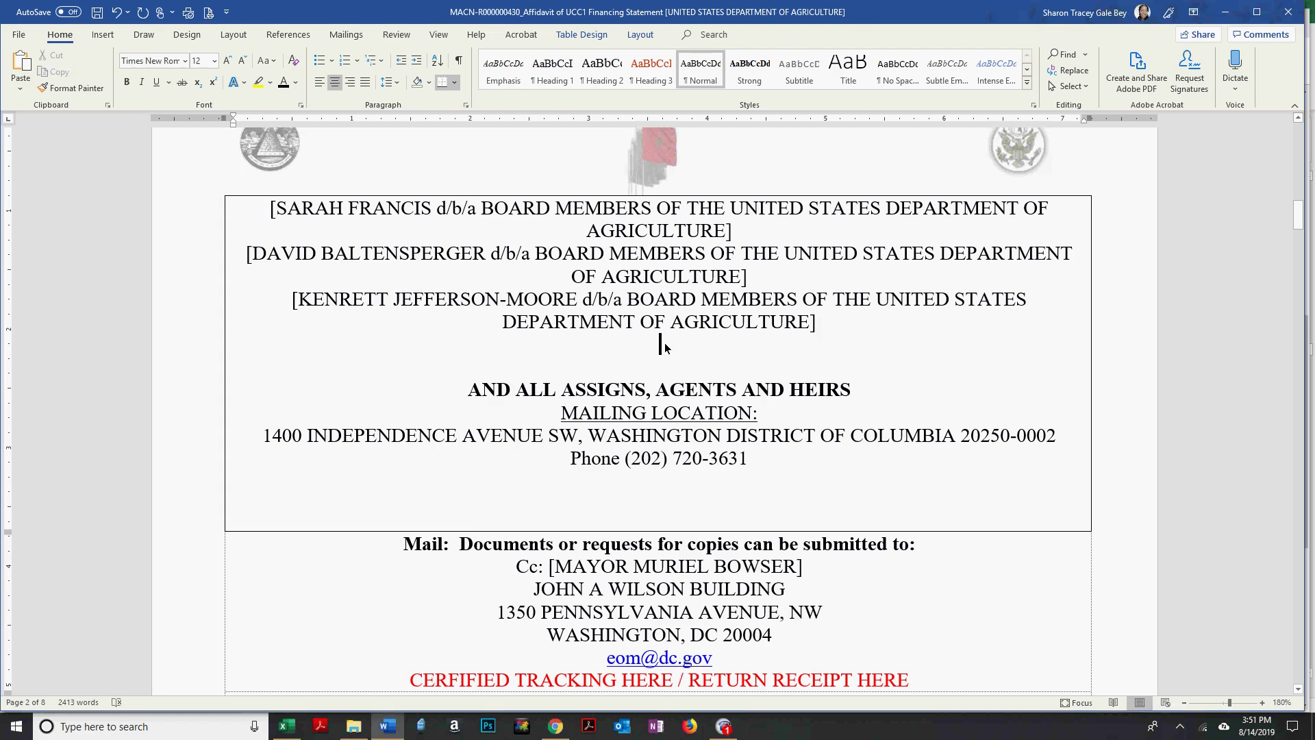
type("[")
key("alt+Tab")
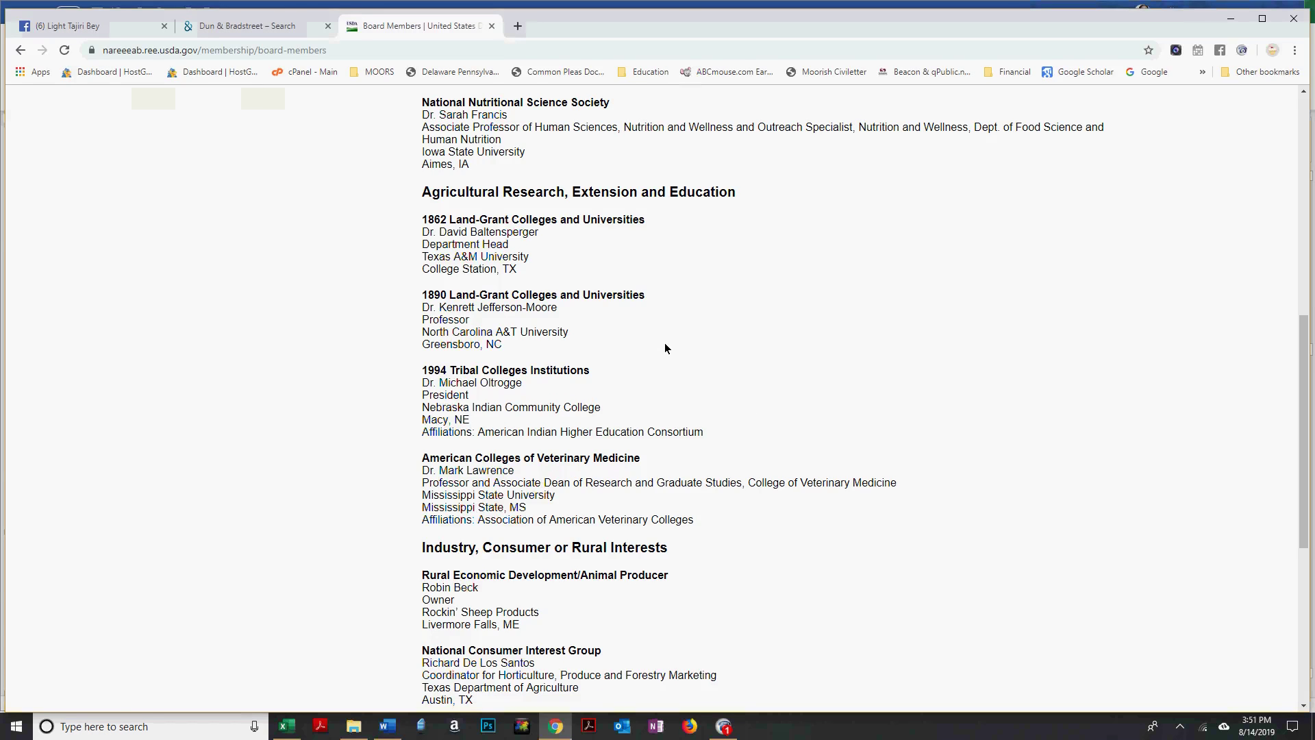
key("alt+Tab")
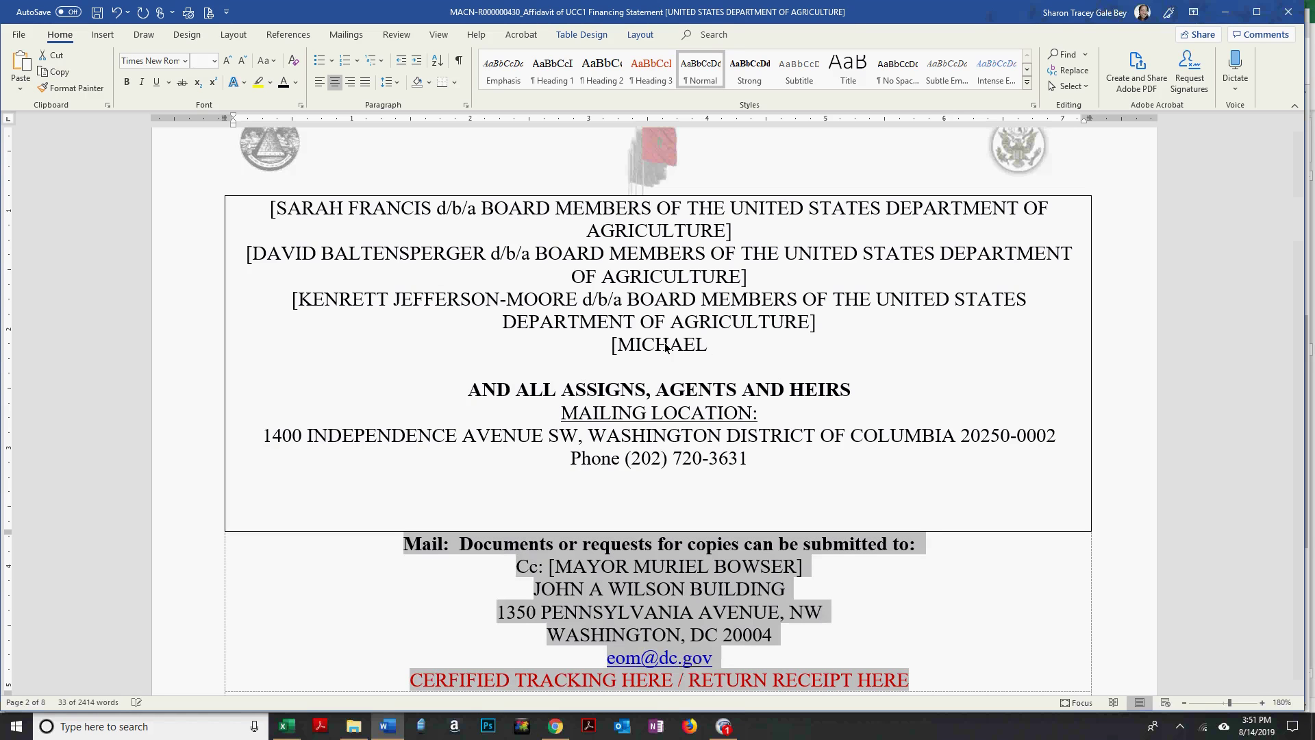
left_click(725, 352)
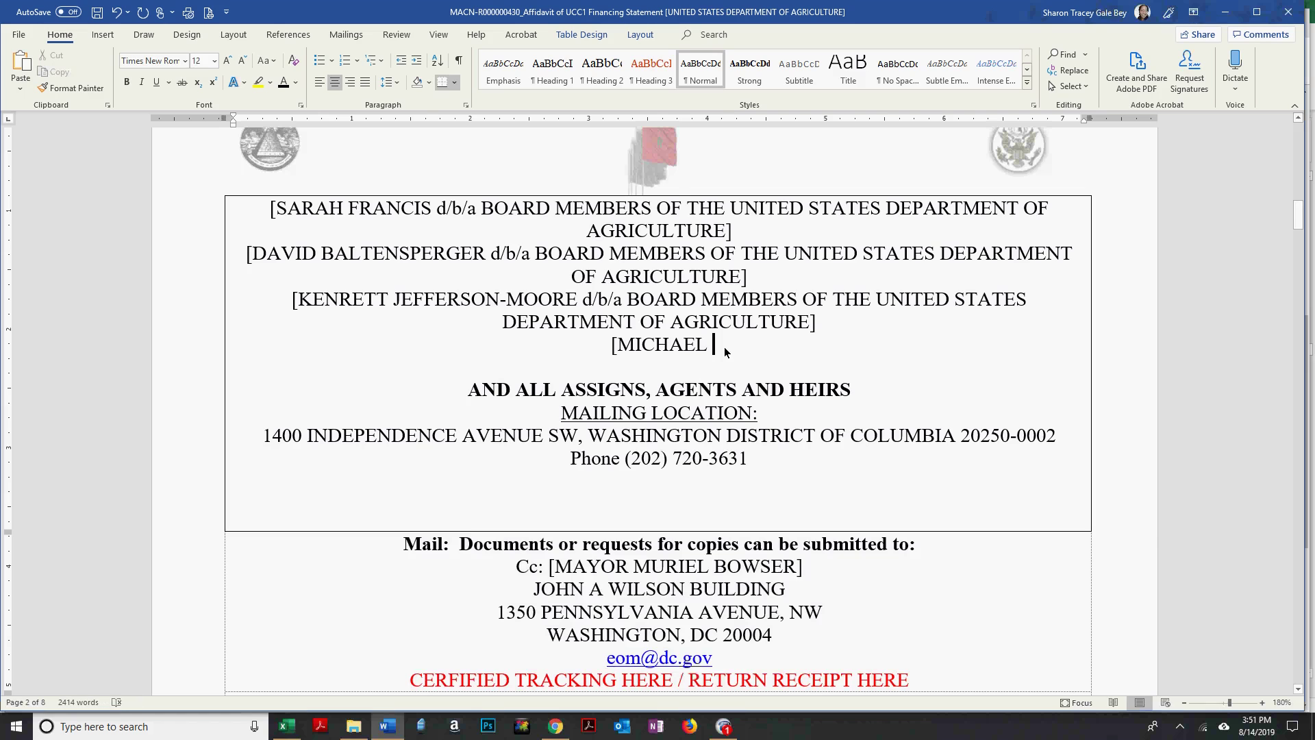
key("alt+Tab")
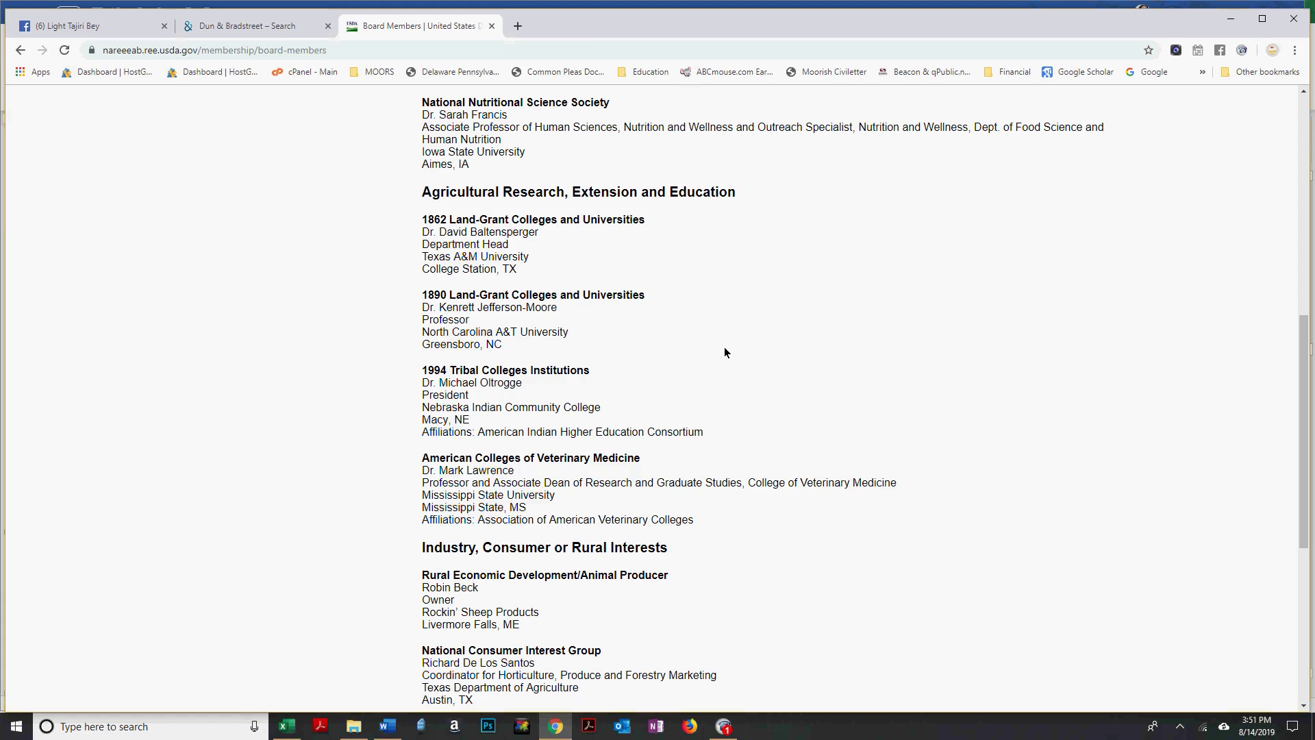
key("alt+Tab")
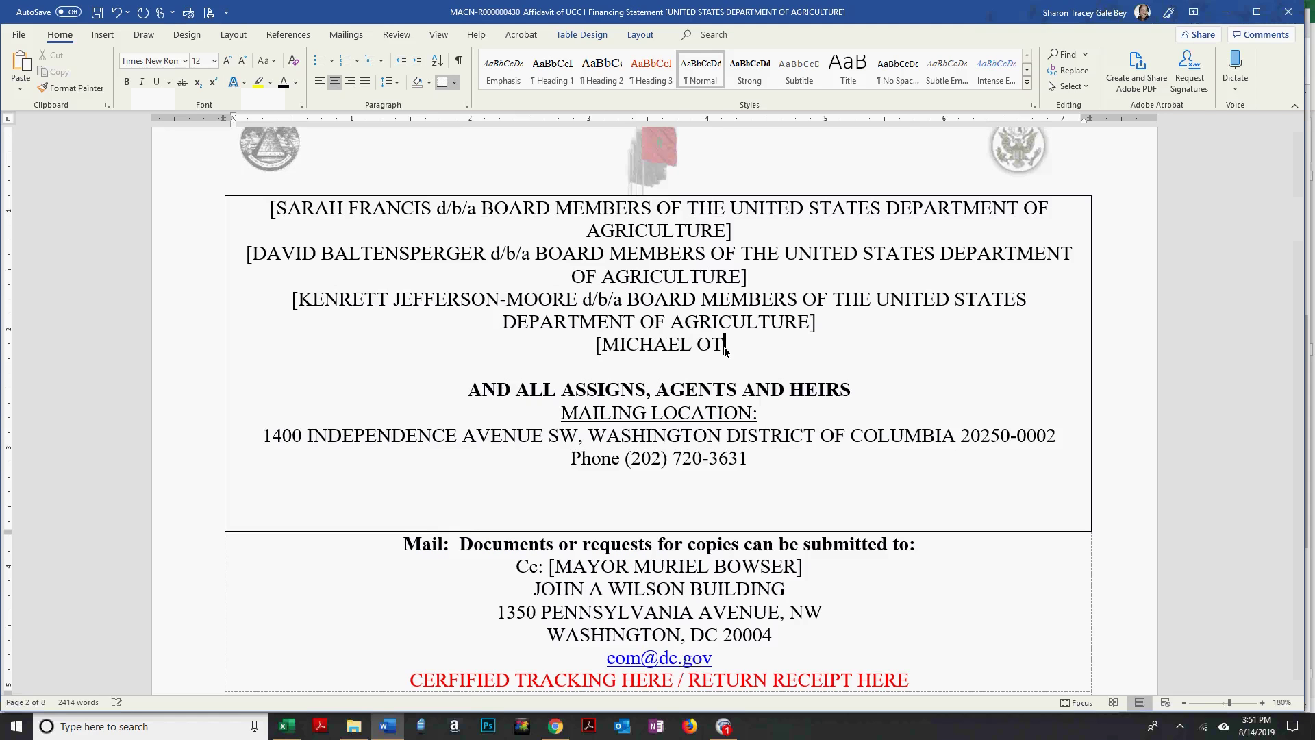
key("alt+Tab")
key("alt+Tab")
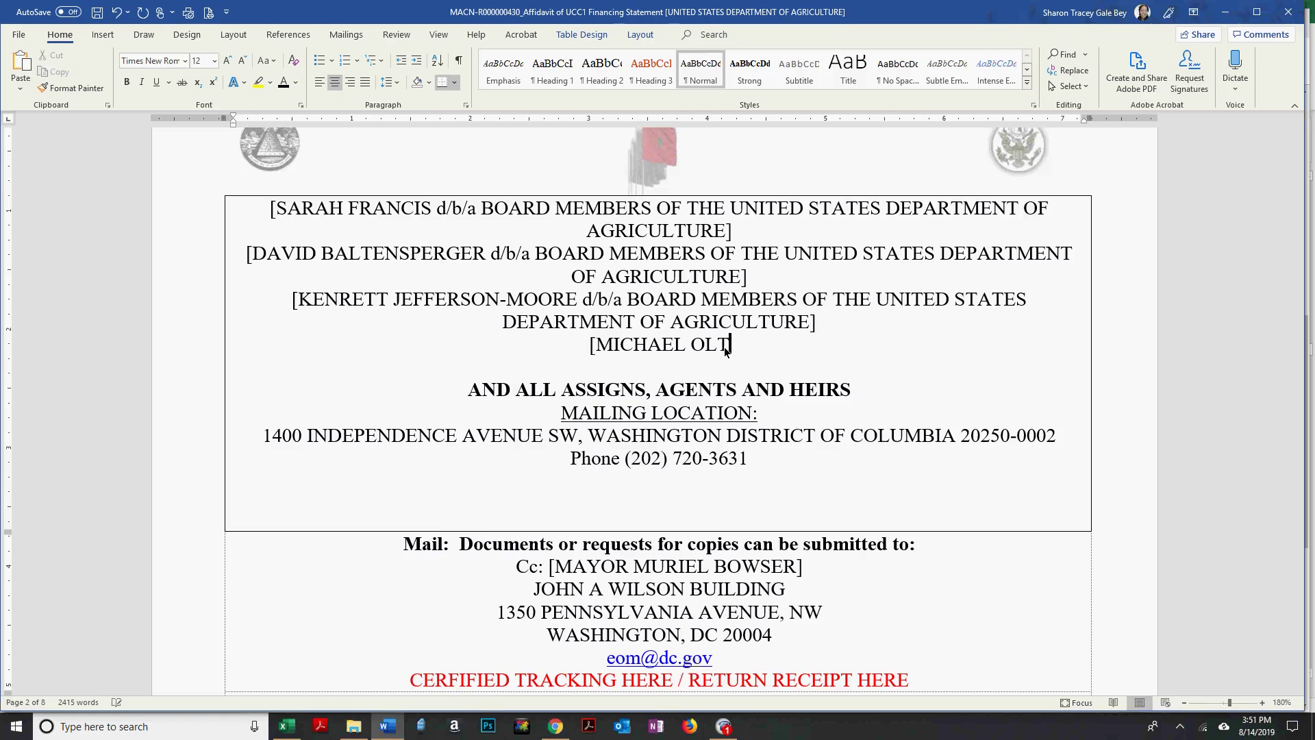
key("alt+Tab")
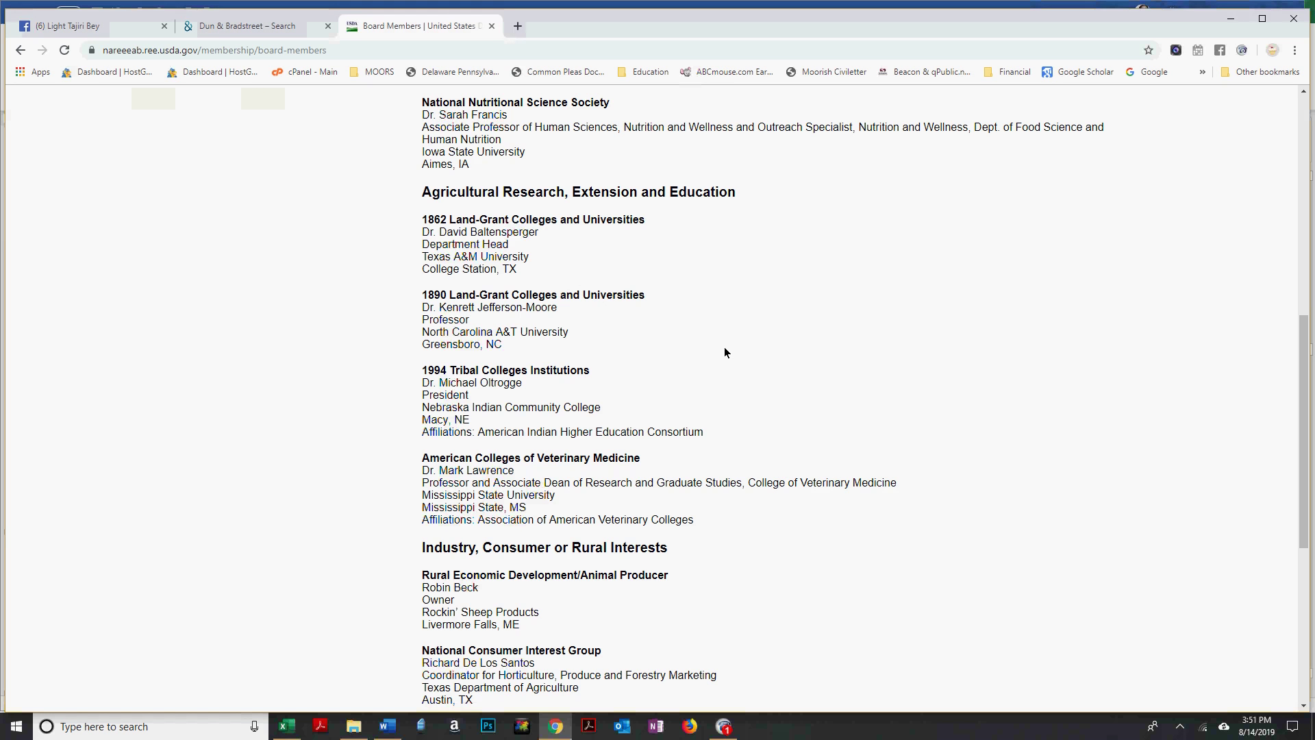
key("alt+Tab")
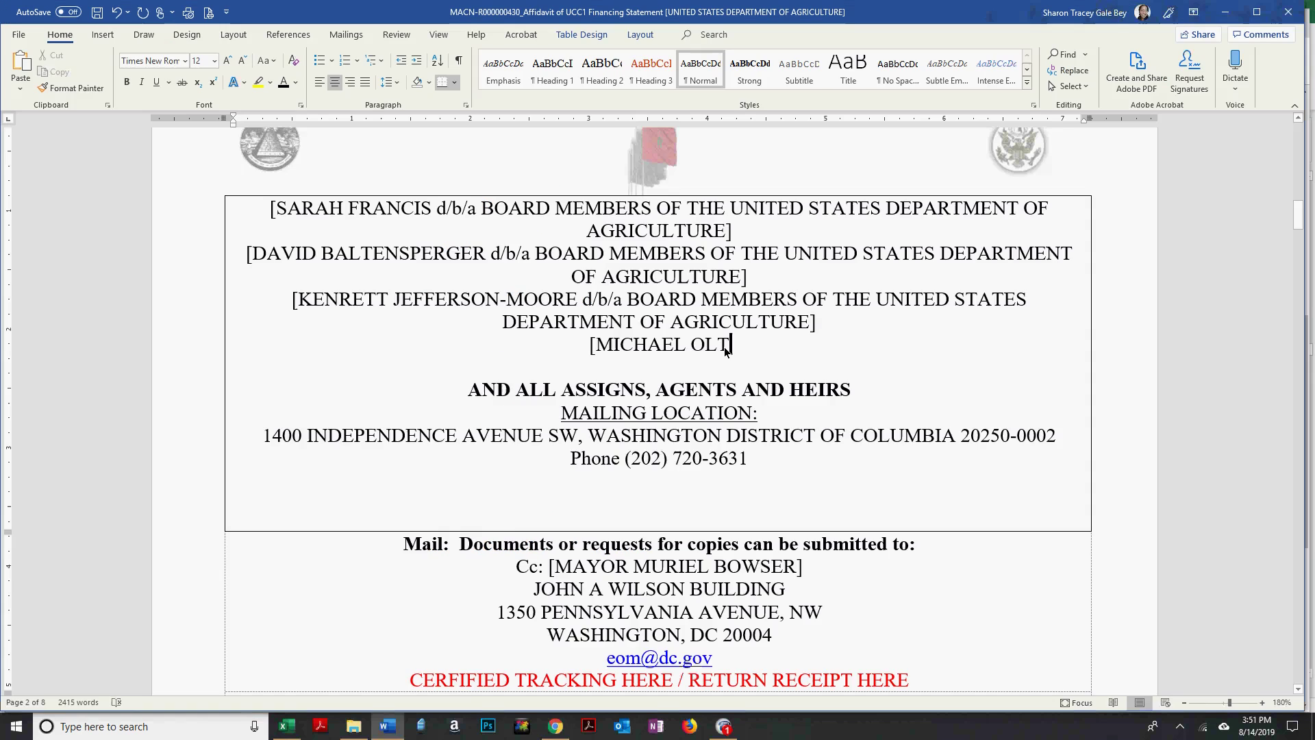
type("ROGGE")
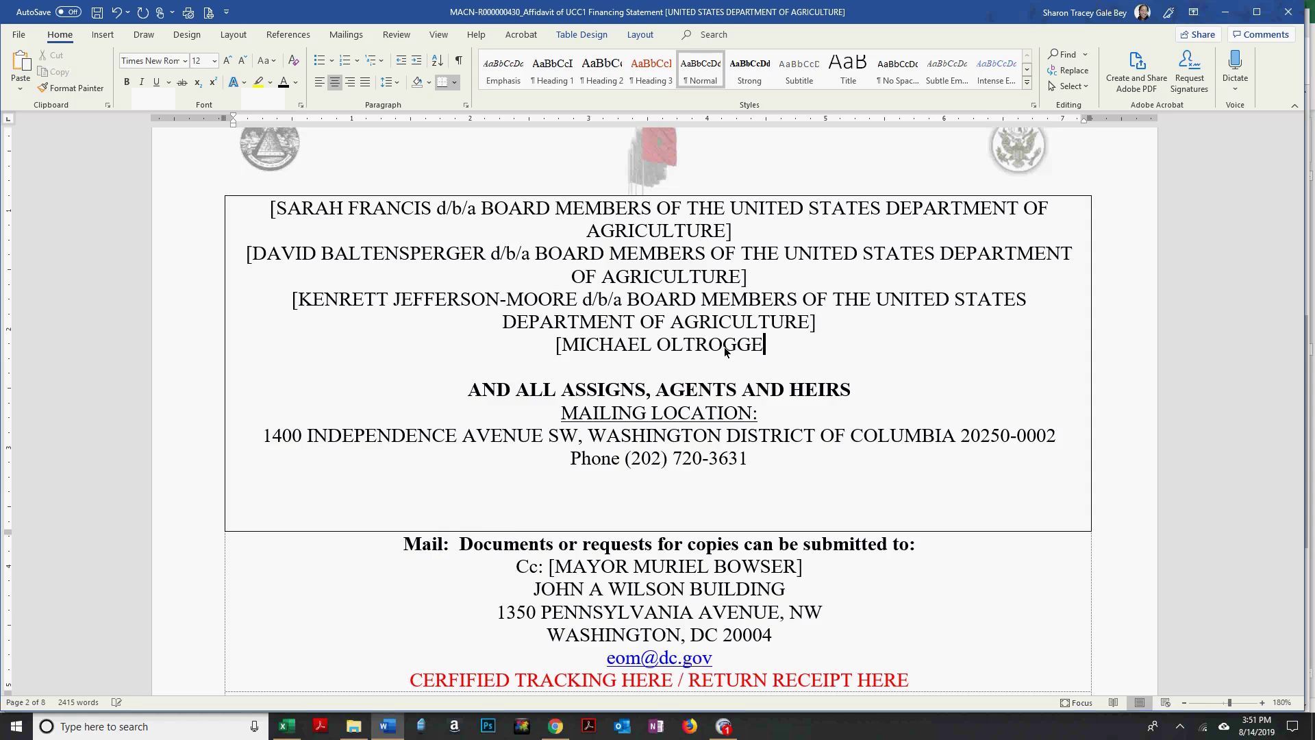
Append the pasted d/b/a Board Members of the USDA wording to that entry.
key("alt+Tab")
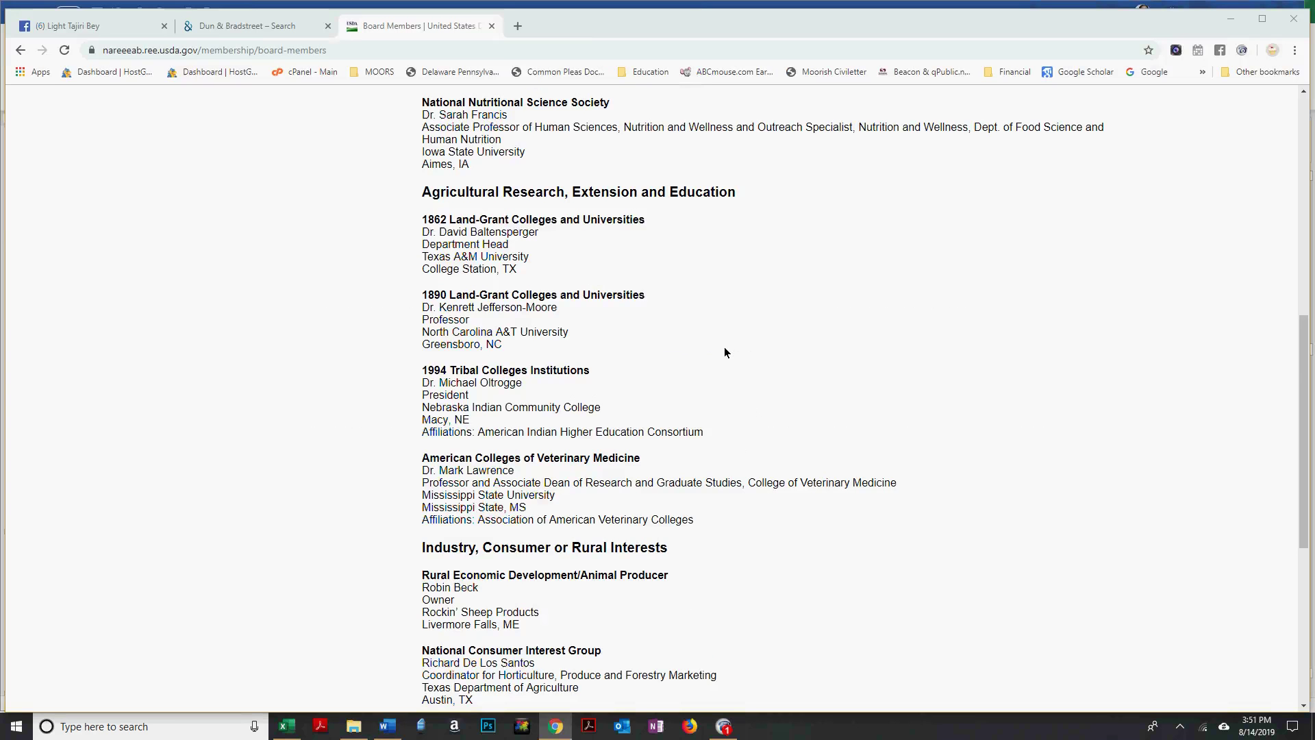
key("alt+Tab")
type("d/b/a")
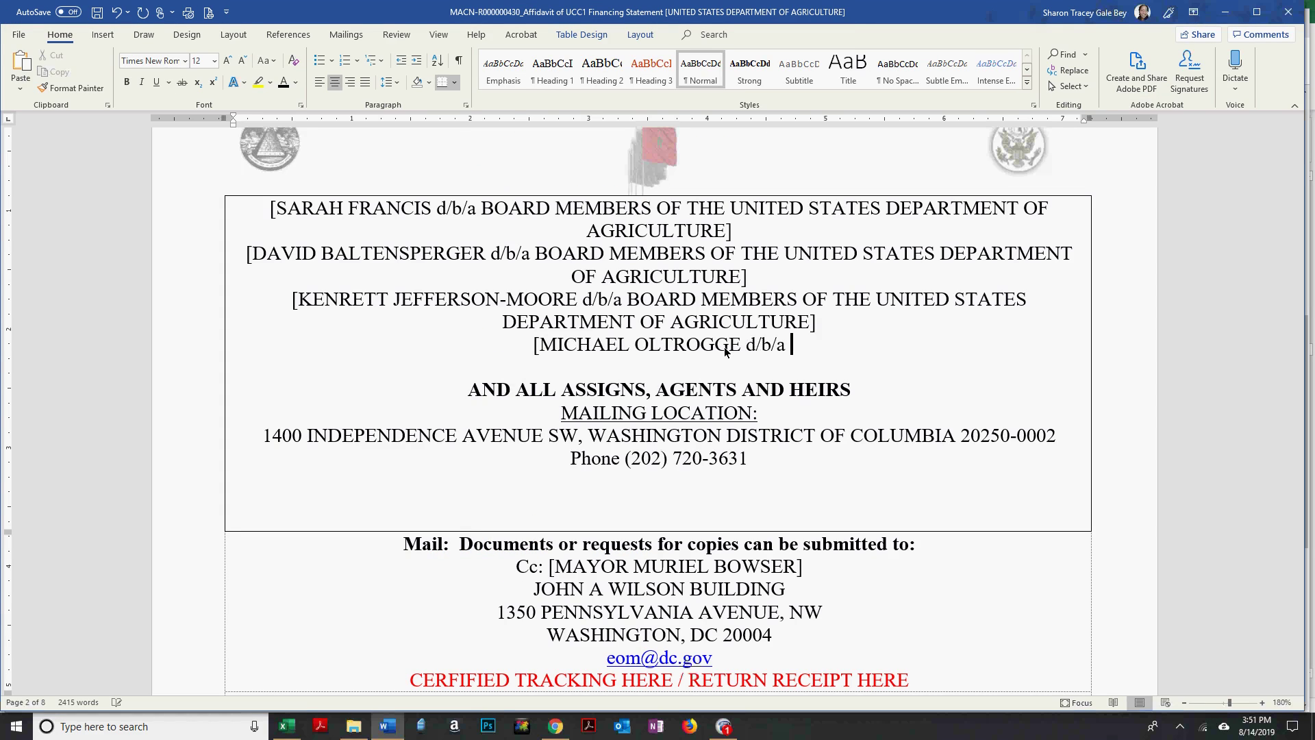
key("alt+Tab")
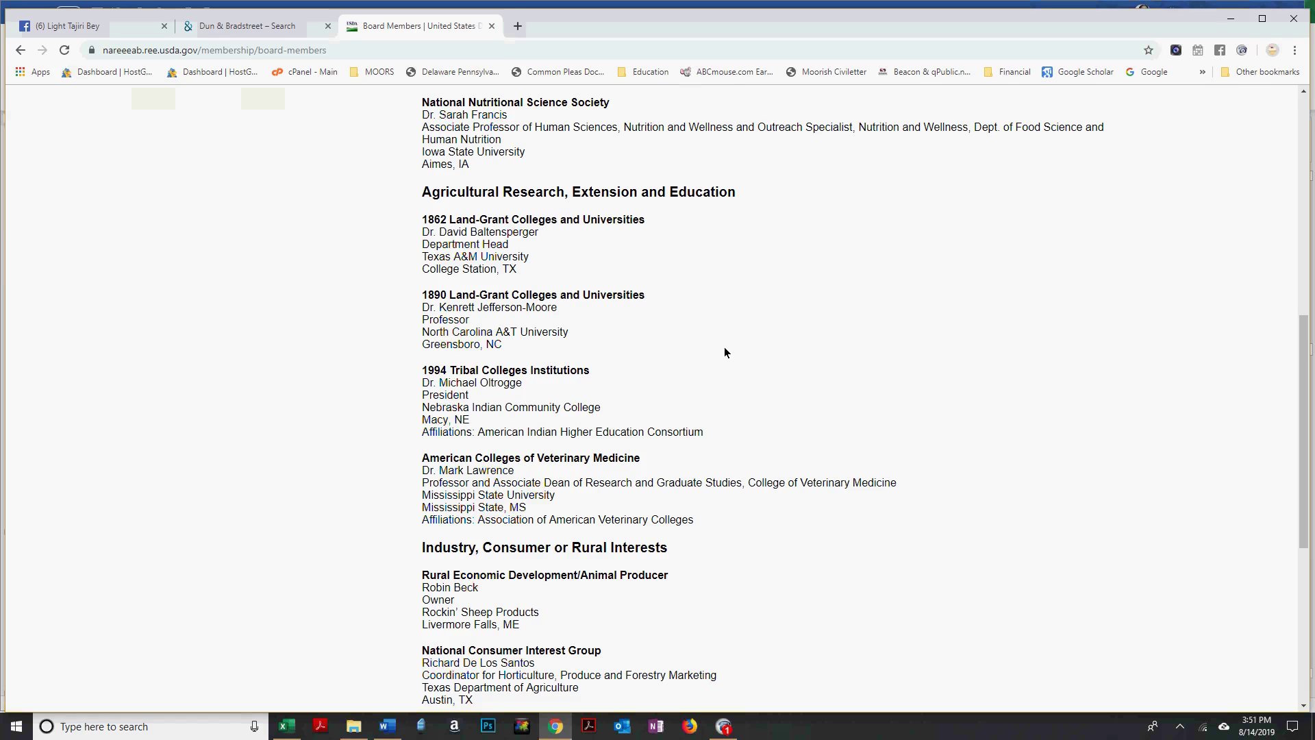
key("alt+Tab")
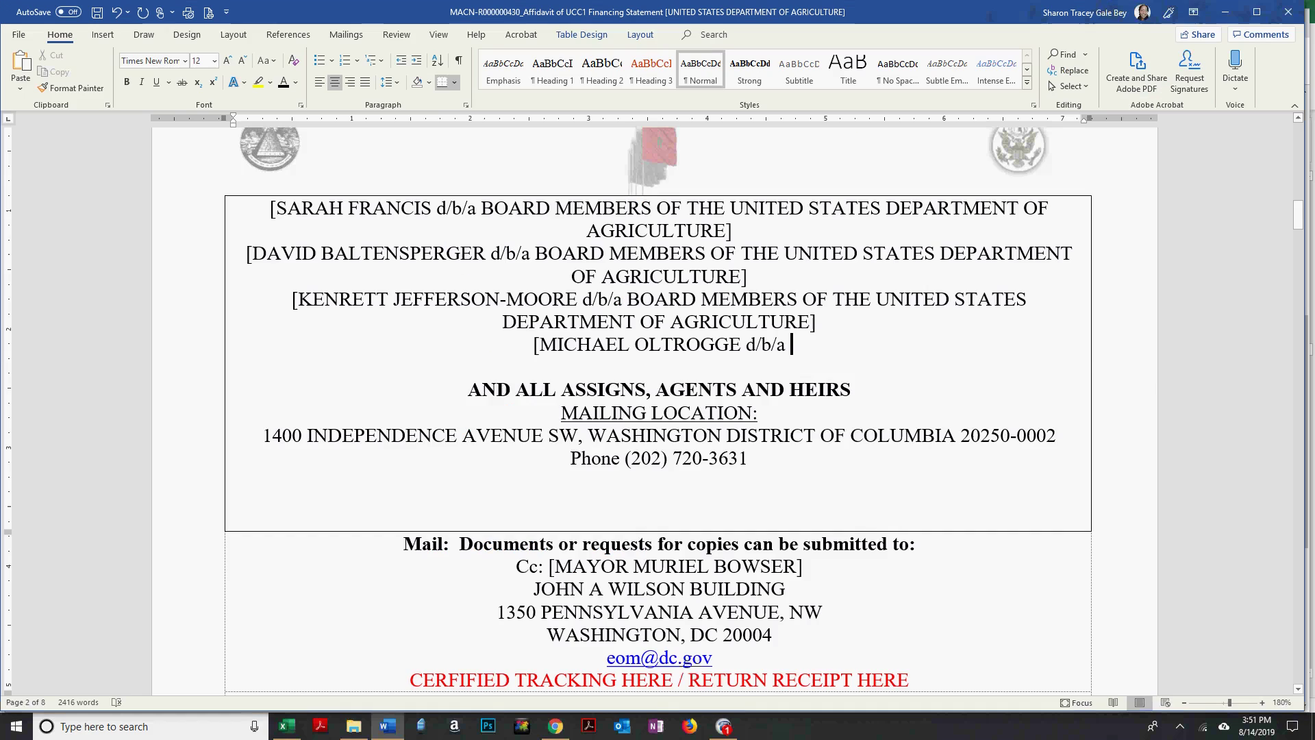
type("d/b/a BOARD MEMBERS OF THE UNITED STATES DEPARTMENT OF AGRICULTURE]")
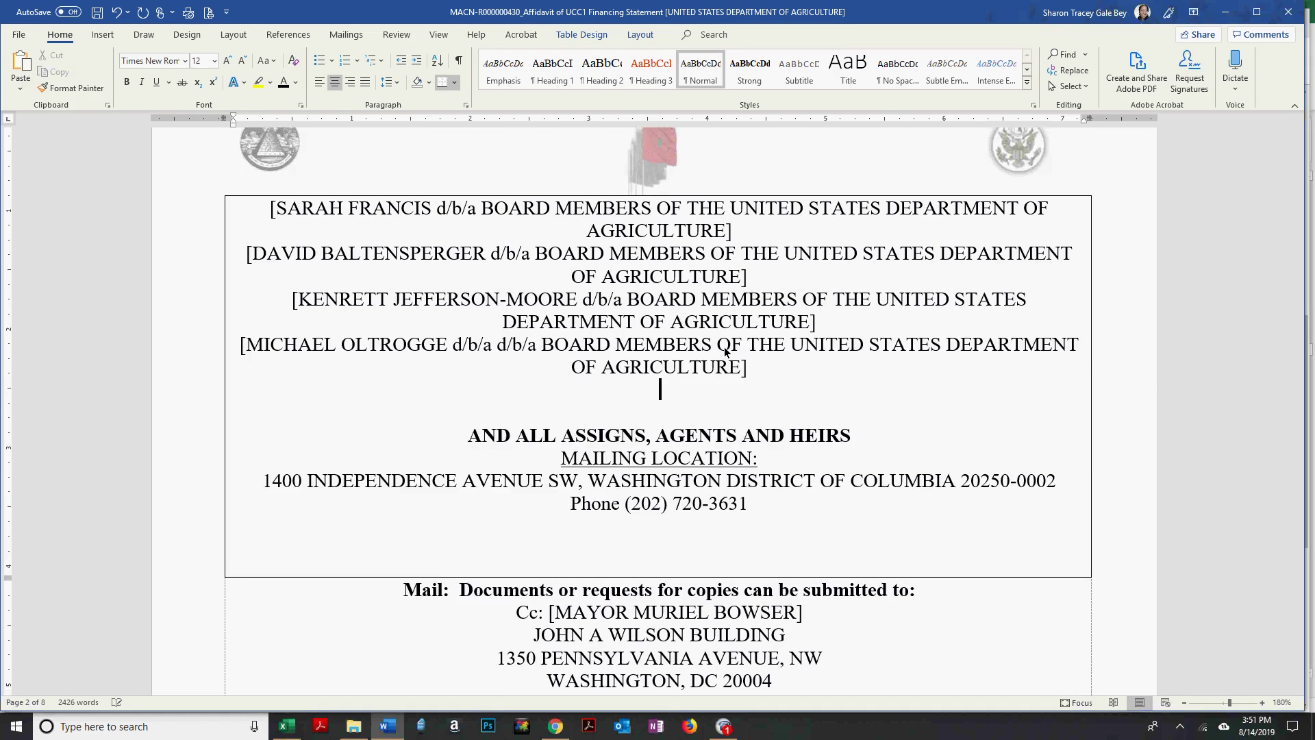
Add another board member's name with the d/b/a wording and begin a new bracketed line.
key("alt+Tab")
key("alt+Tab")
type("K LAWRENCE")
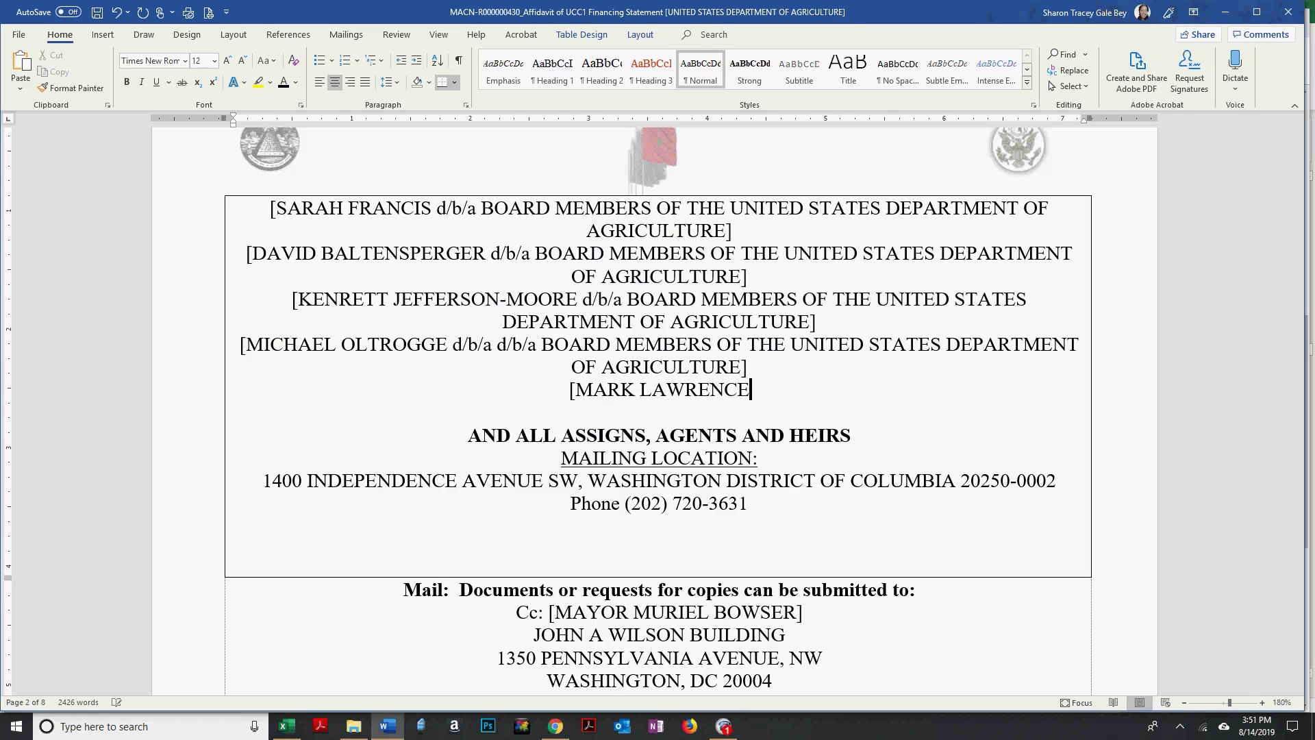
type("d/b/a BOARD MEMBERS OF THE UNITED STATES DEPARTMENT OF AGRICULTURE]")
key("Return")
type("[")
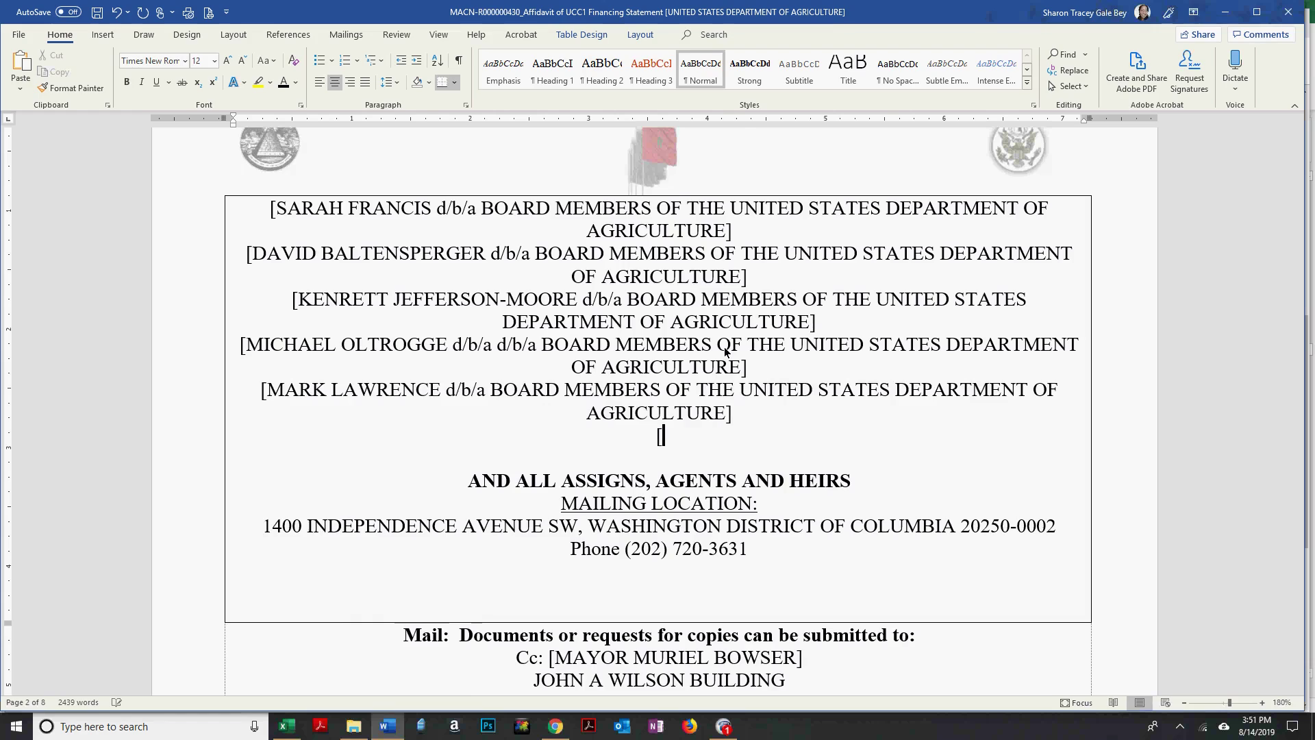
Enter the following member's full name with the d/b/a wording and start the next line.
key("alt+Tab")
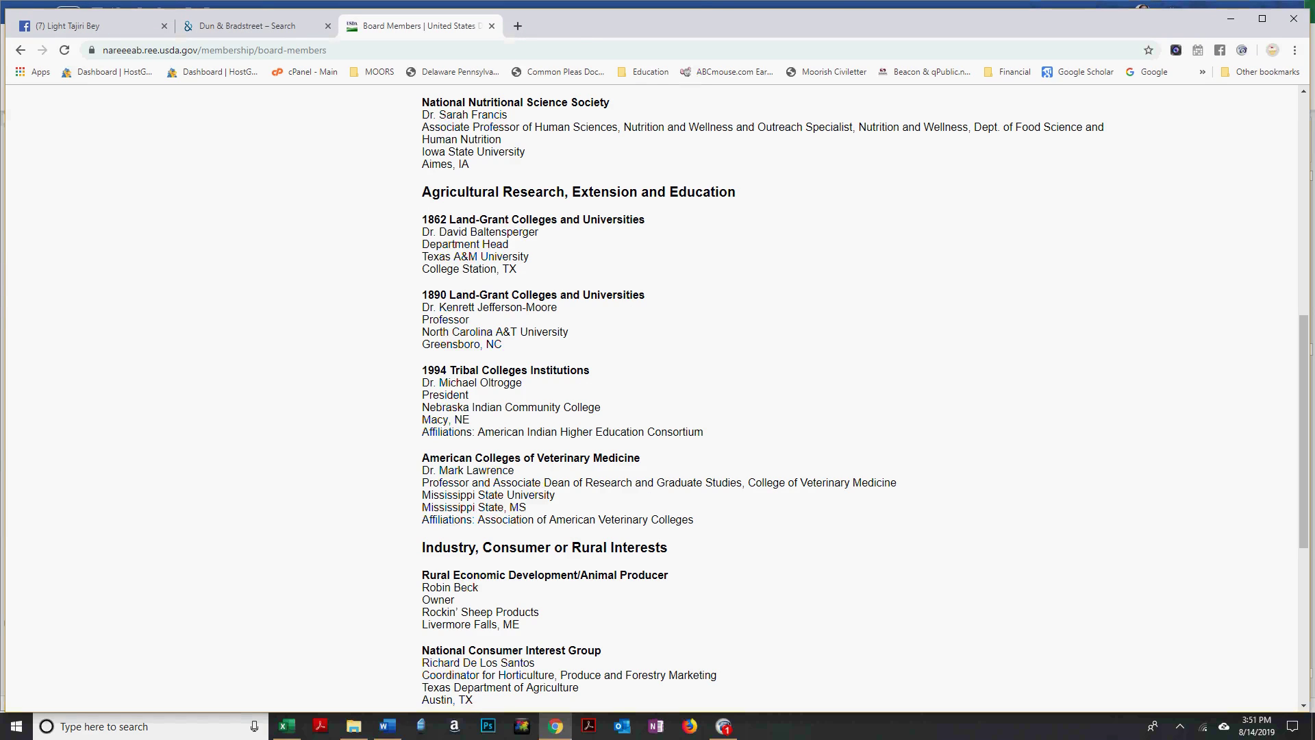
key("alt+Tab")
type("d/b/a BOARD MEMBERS OF THE UNITED STATES DEPARTMENT OF AGRICULTURE]")
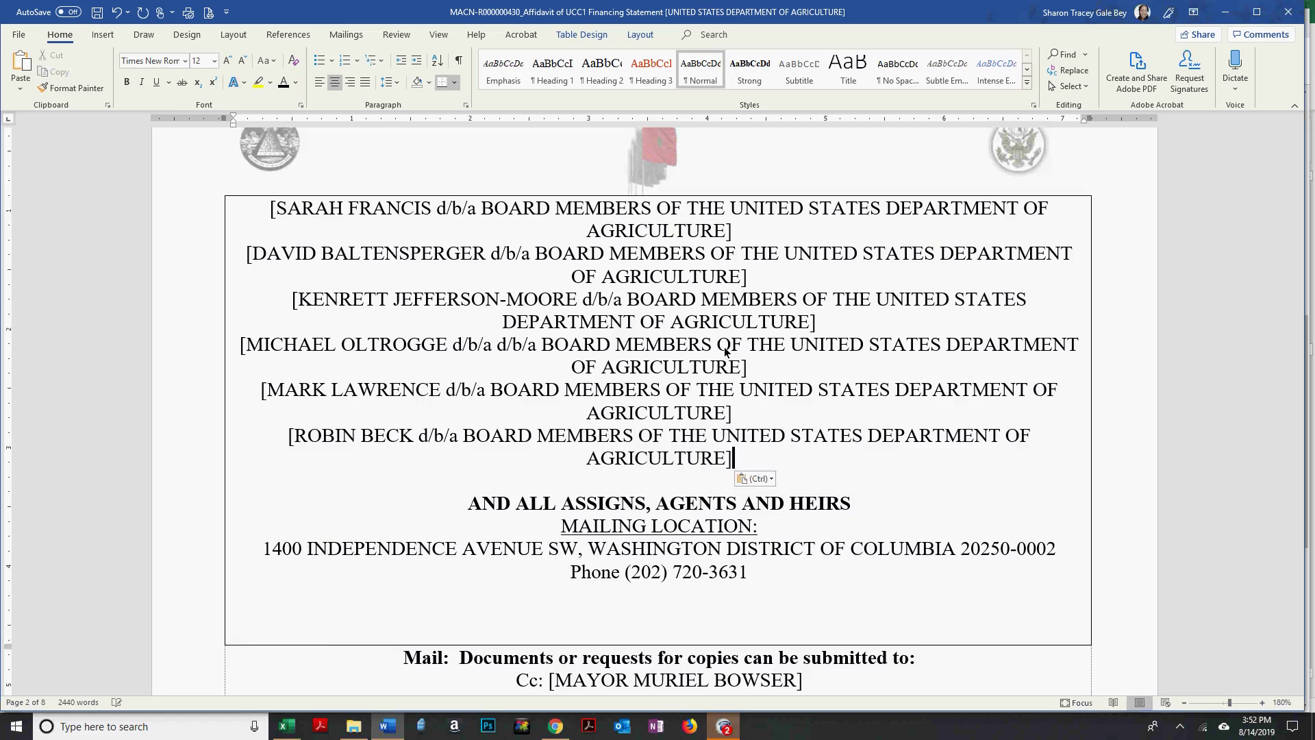
key("Return")
type("[")
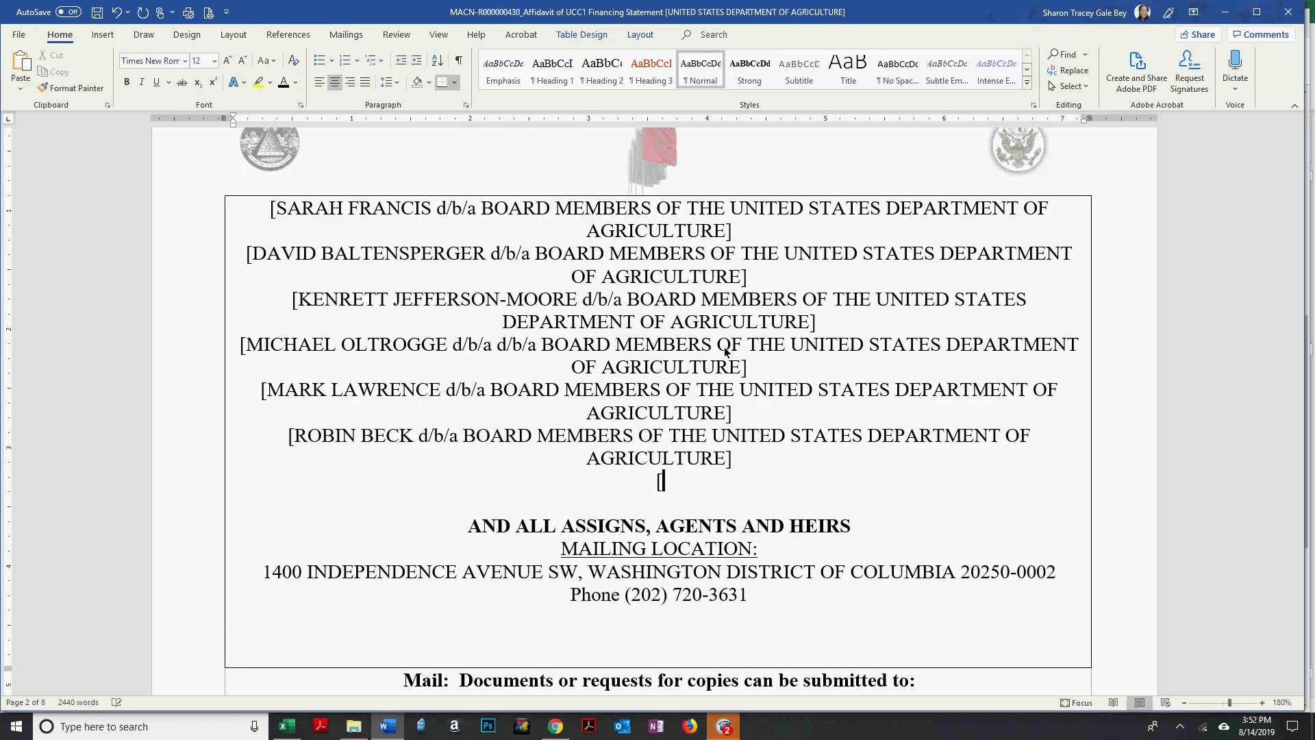
Type the next board member's multi-part surname, checking it against the web page.
key("alt+Tab")
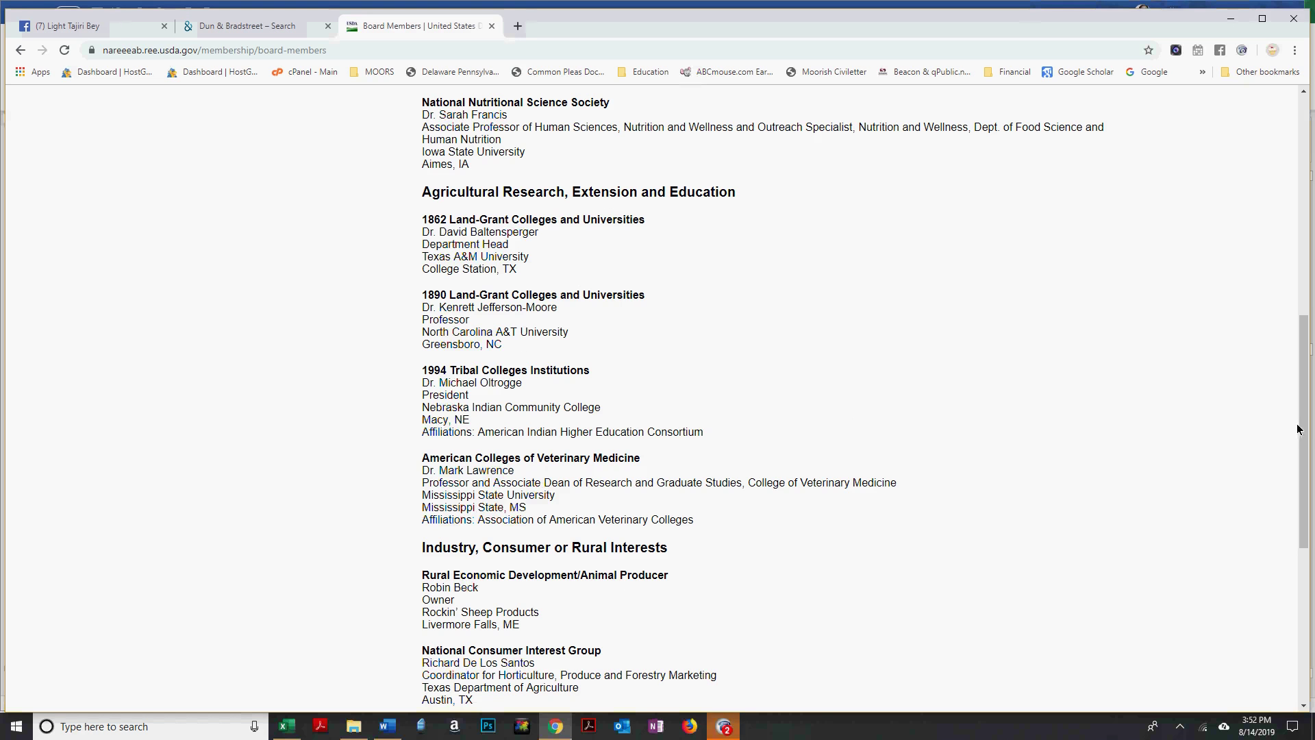
left_click_drag(1304, 435, 1305, 559)
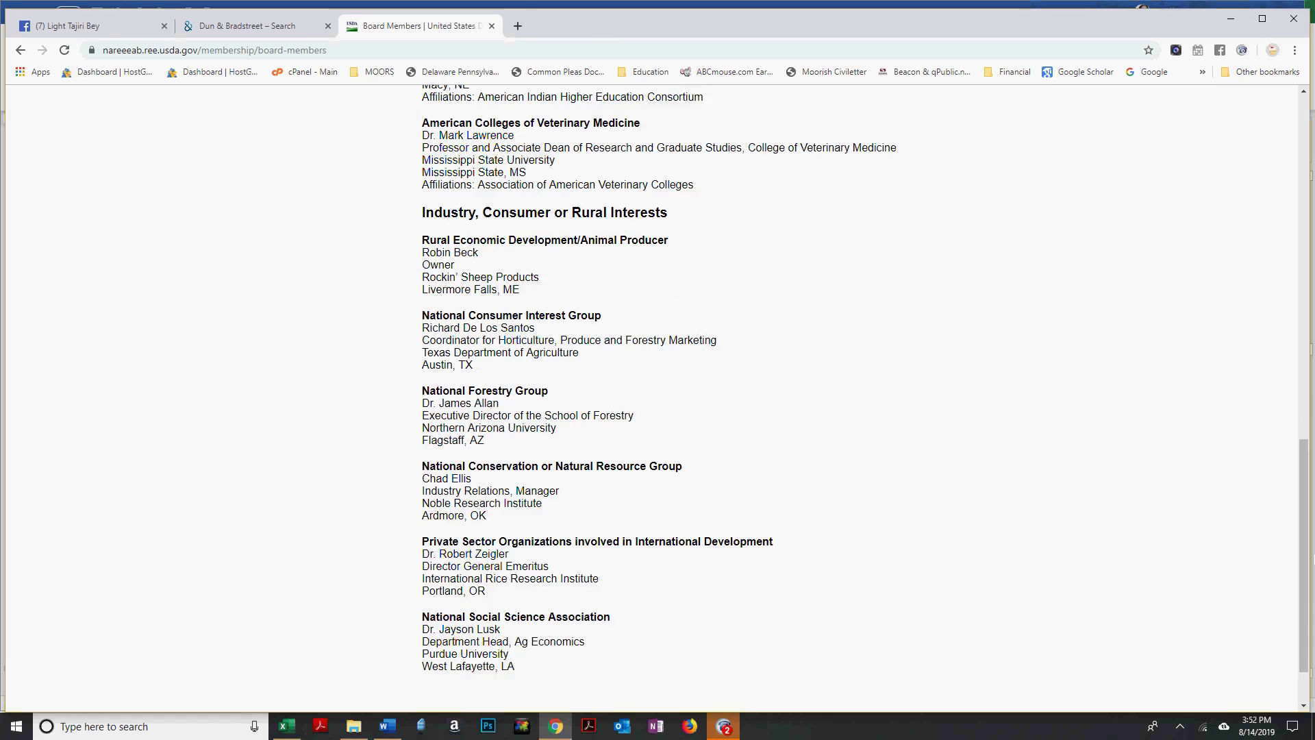
key("alt+Tab")
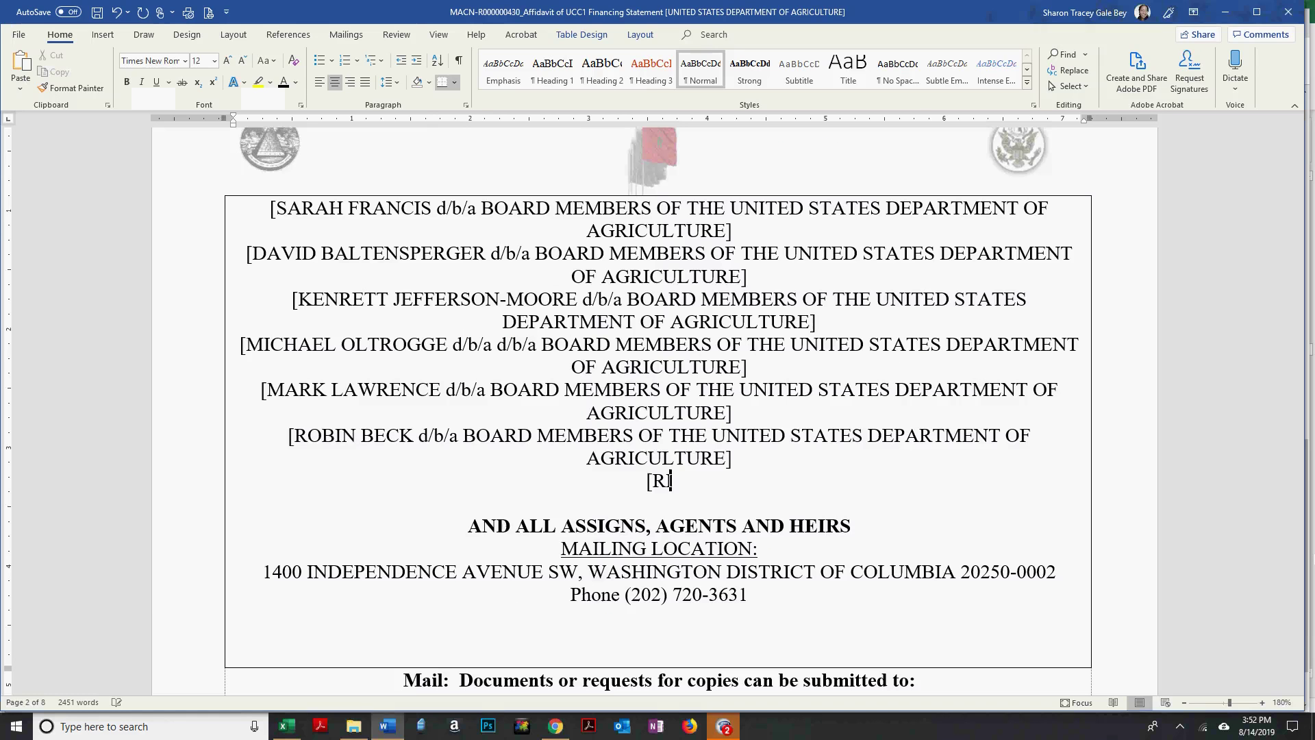
key("alt+Tab")
key("alt+Tab")
type("DE LOS")
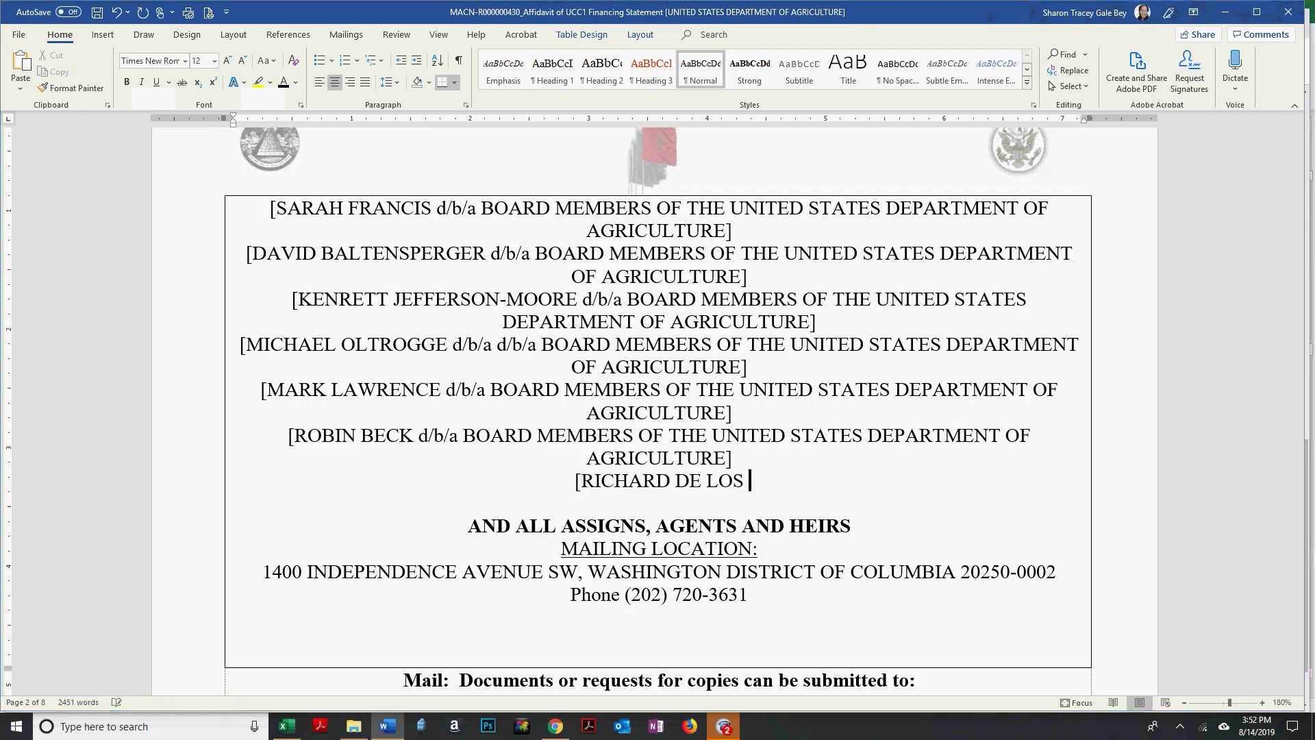
key("alt+Tab")
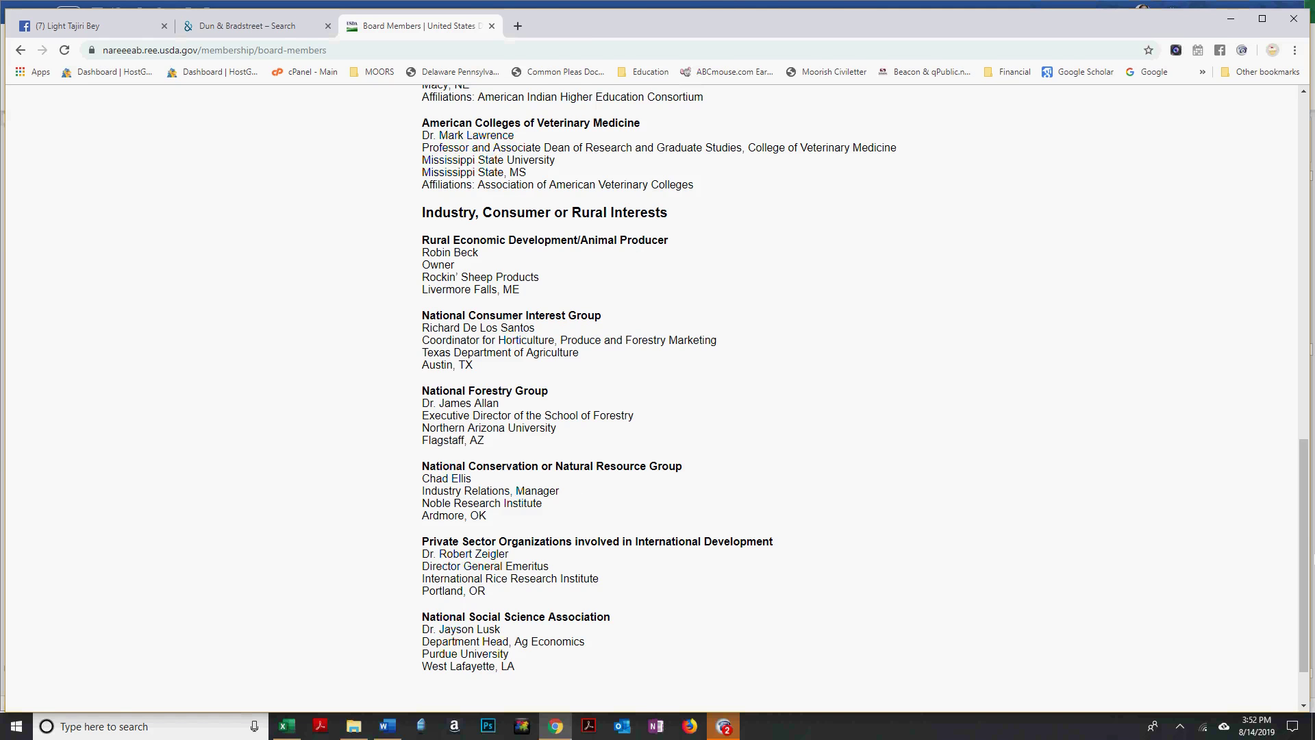
key("alt+Tab")
type("SANTOS")
Replace the partly typed d/b/a with the pasted wording and start a new line.
key("alt+Tab")
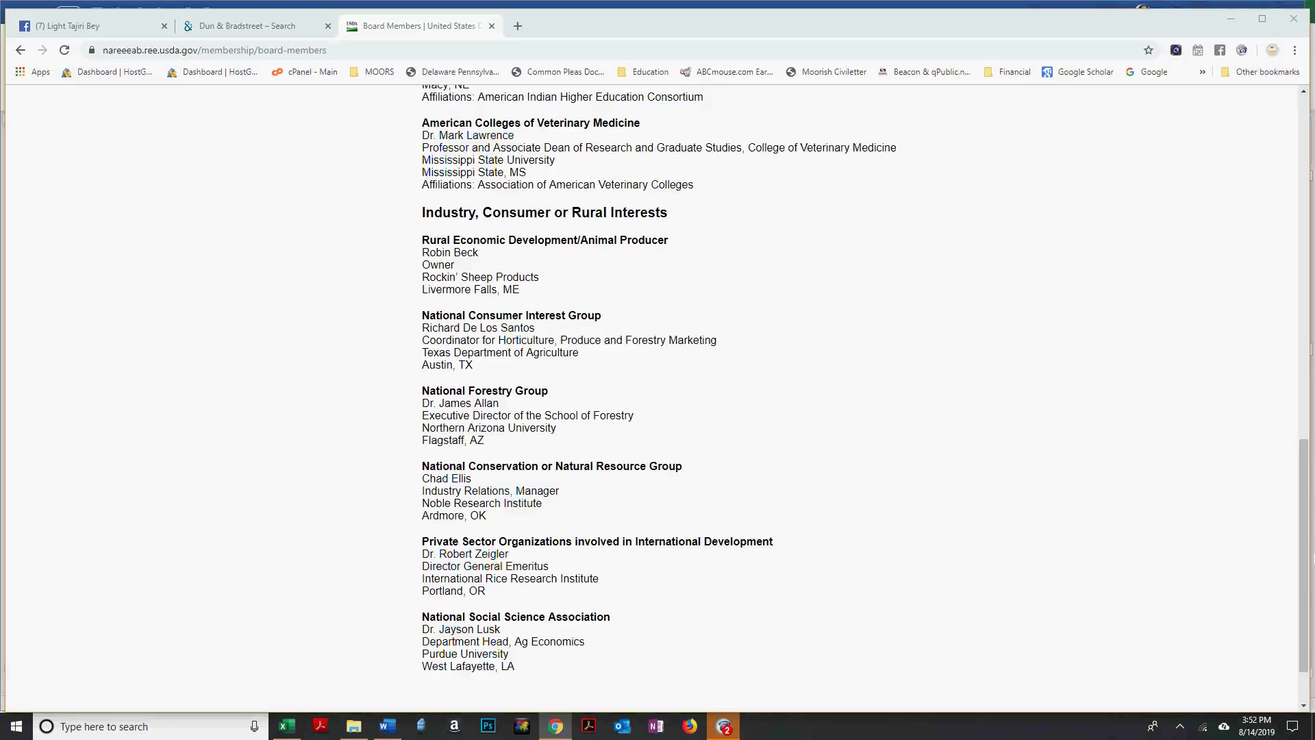
key("alt+Tab")
type("d/b/a")
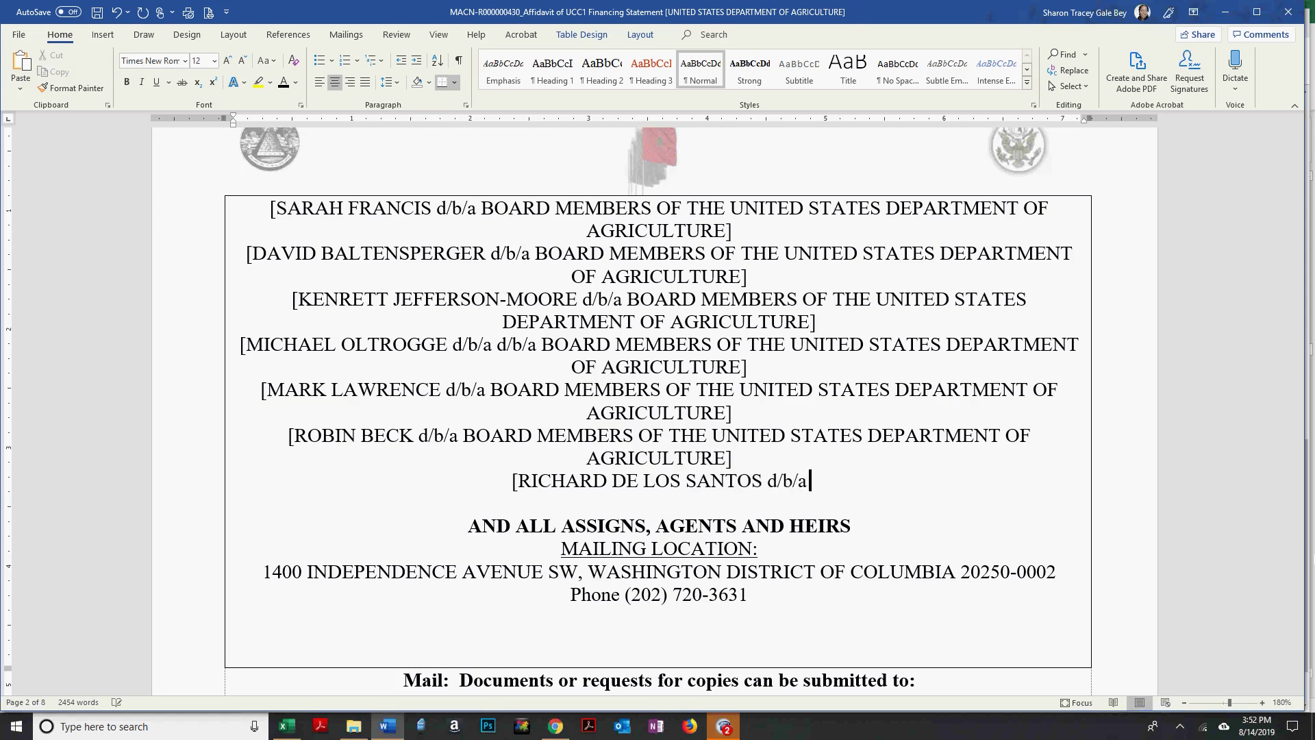
key("alt+Tab")
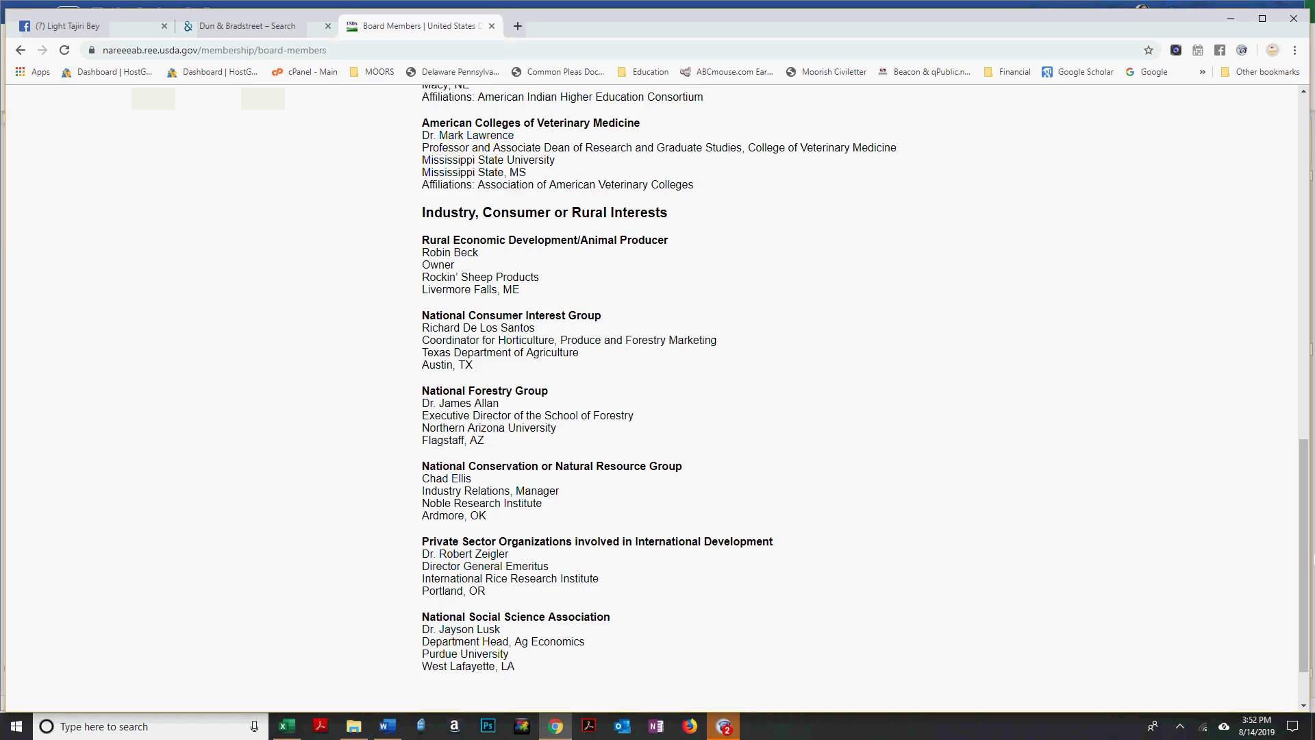
key("alt+Tab")
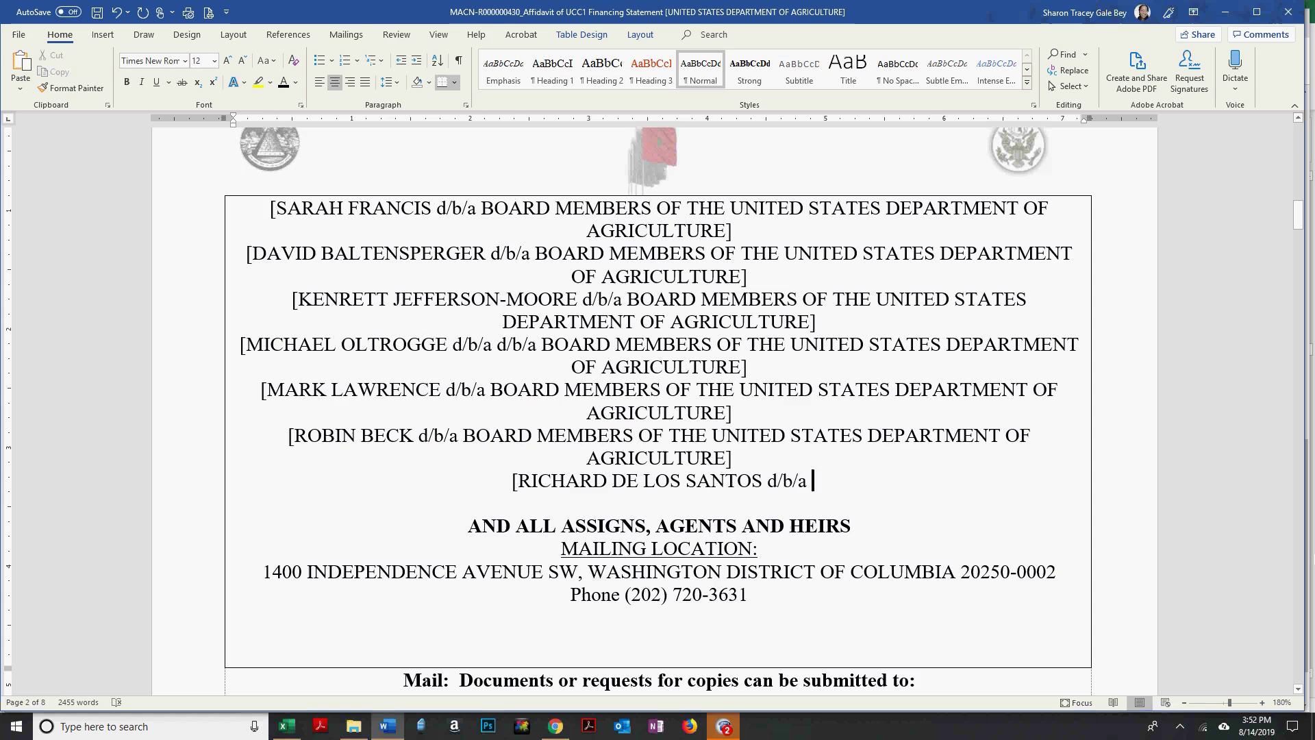
key("BackSpace")
key("BackSpace")
key("BackSpace")
key("BackSpace")
key("BackSpace")
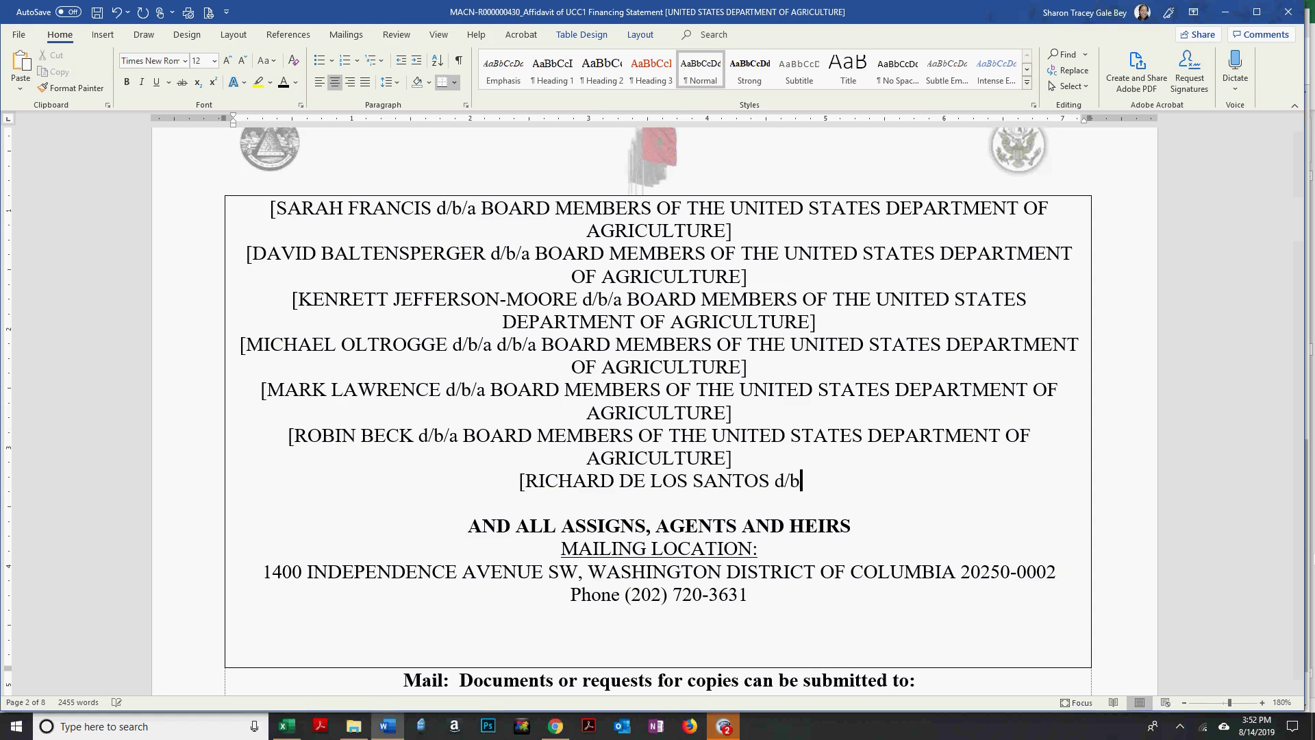
type("d/b/a BOARD MEMBERS OF THE UNITED STATES DEPARTMENT OF AGRICULTURE]")
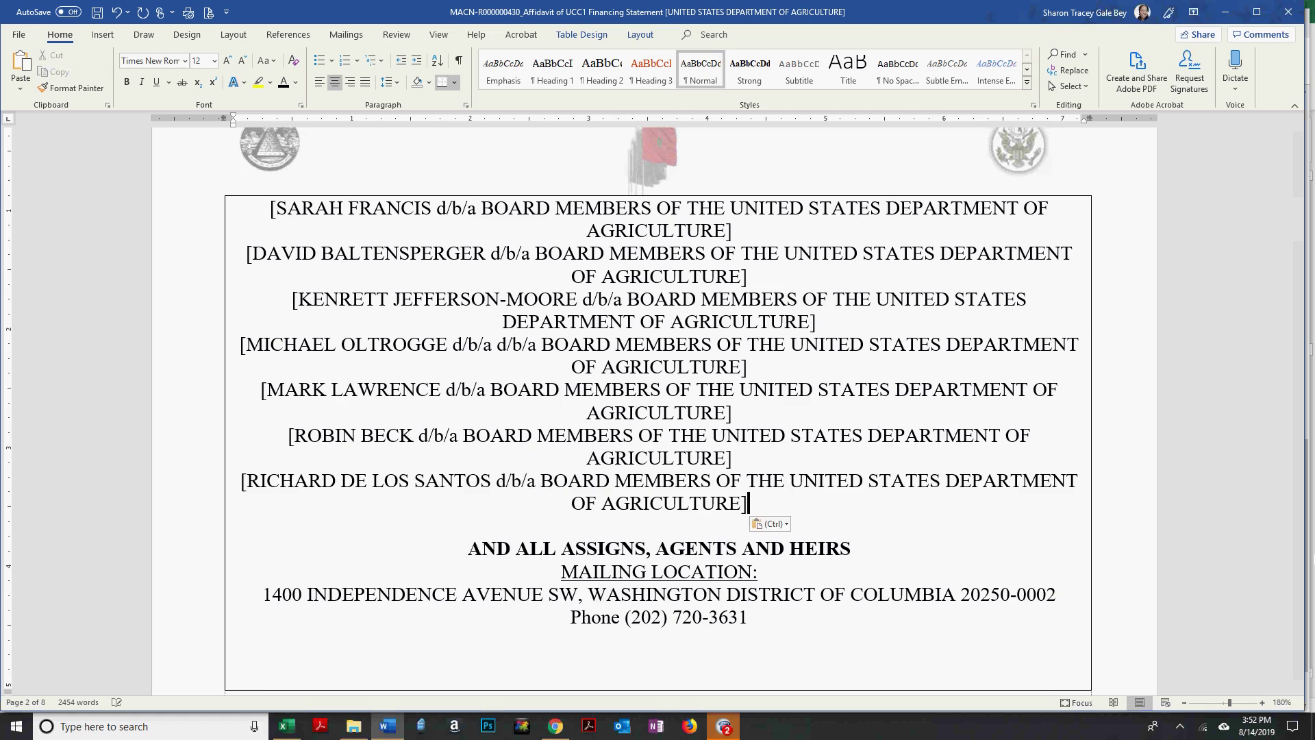
key("Return")
Enter the next board member's first and last name with the d/b/a wording, then a new line.
type("[")
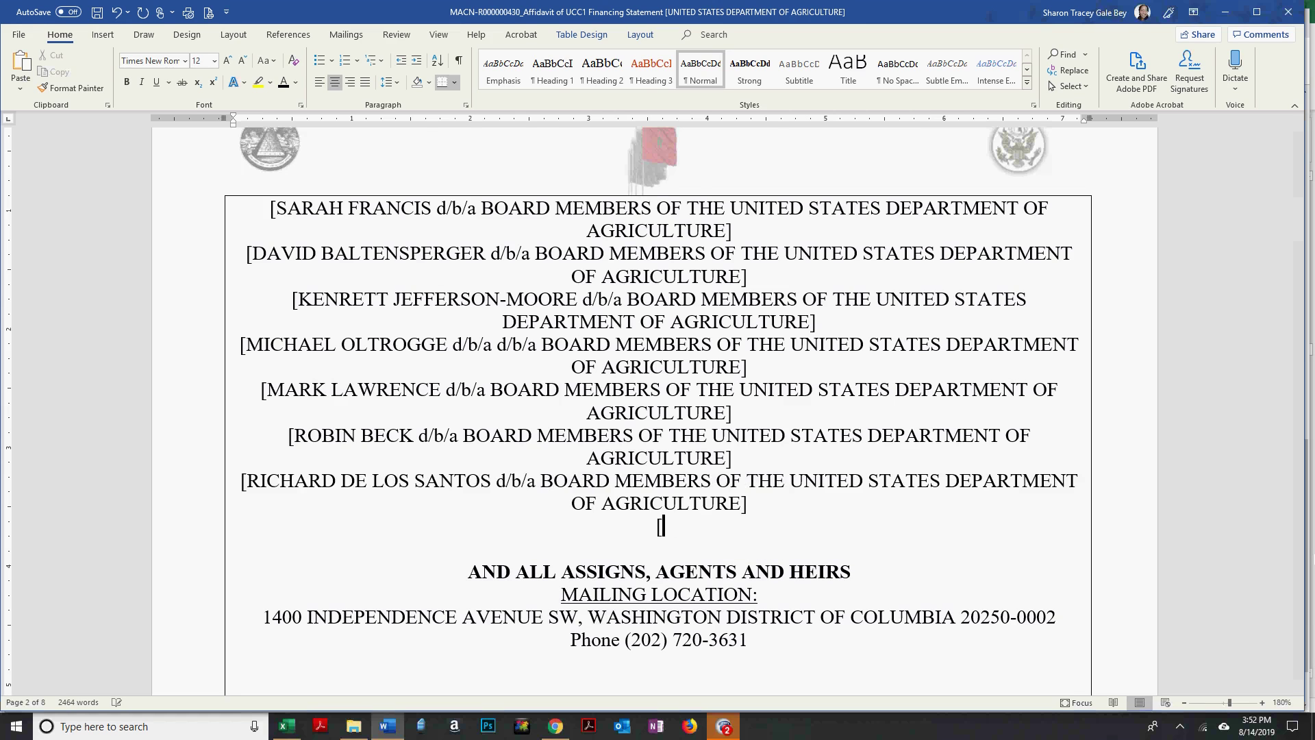
key("alt+Tab")
key("alt+Tab")
type("JAMES")
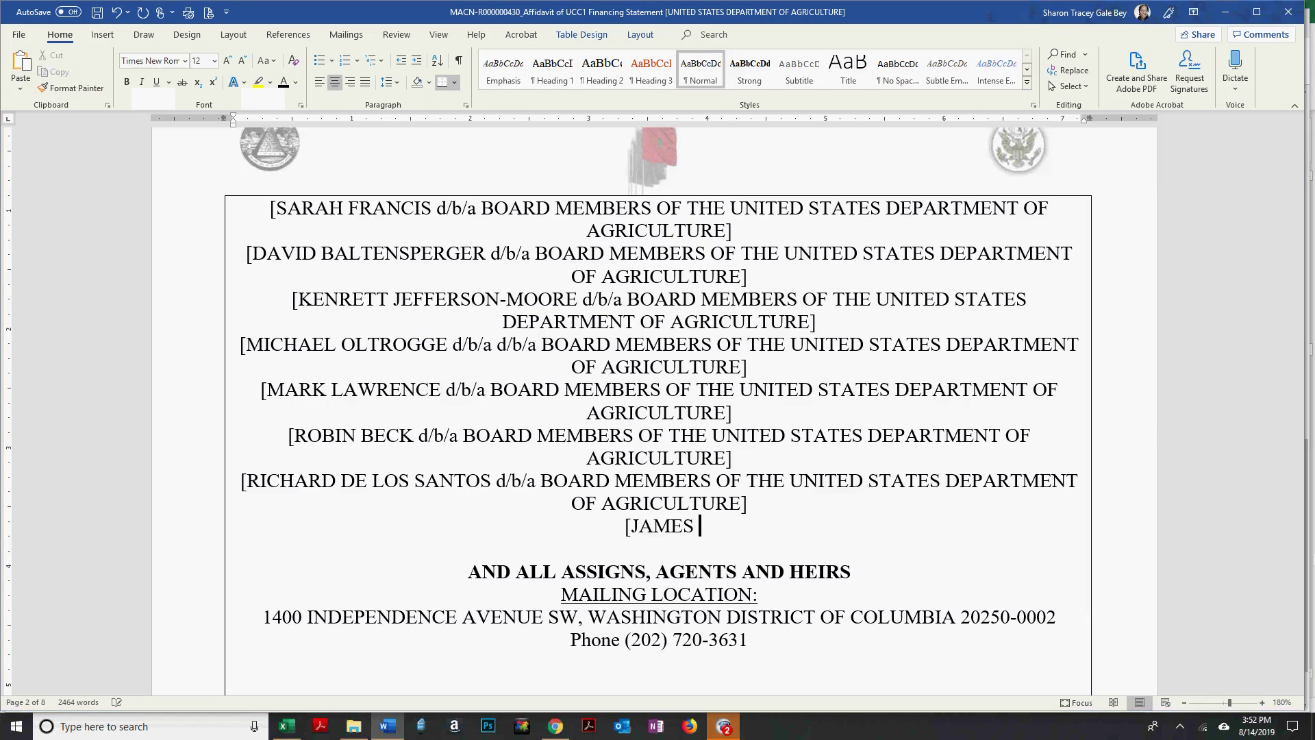
key("alt+Tab")
Paste the d/b/a wording for another entry after checking the board page, then add a new line.
key("alt+Tab")
type("ALLAN")
type("d/b/a BOARD MEMBERS OF THE UNITED STATES DEPARTMENT OF AGRICULTURE")
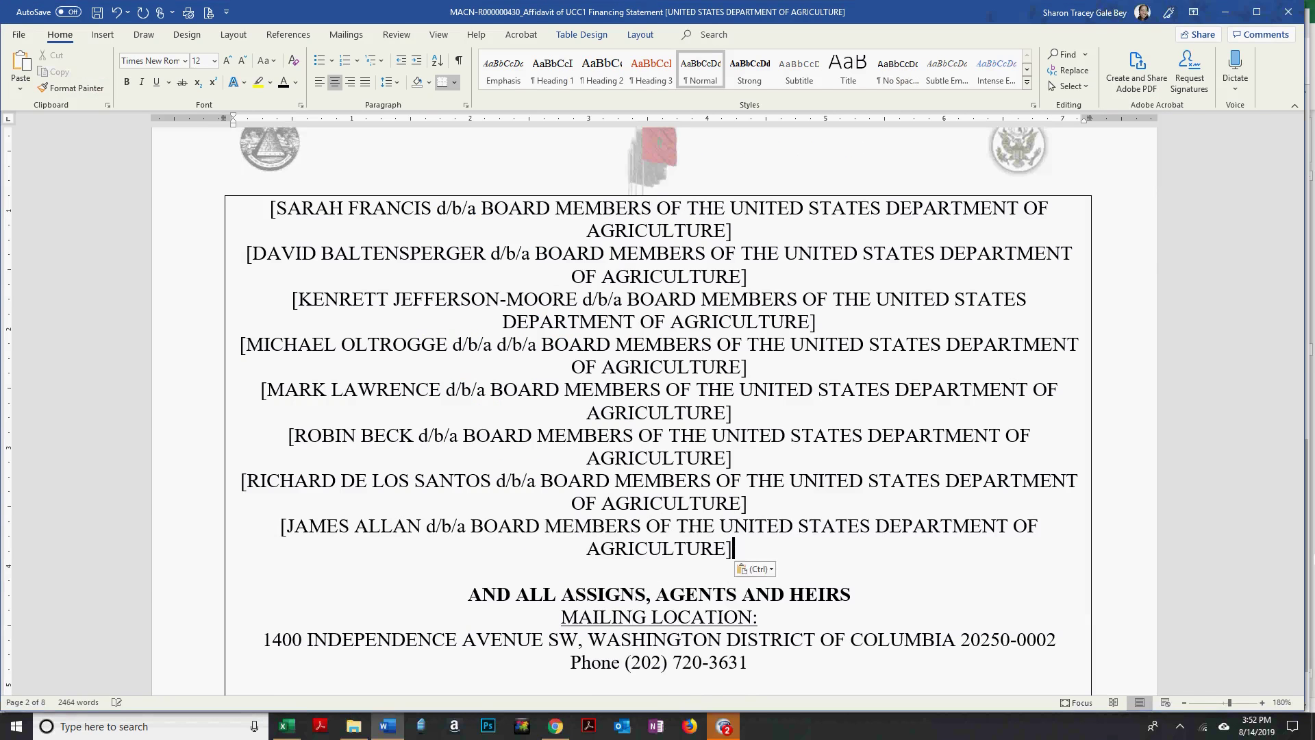
key("Return")
key("alt+Tab")
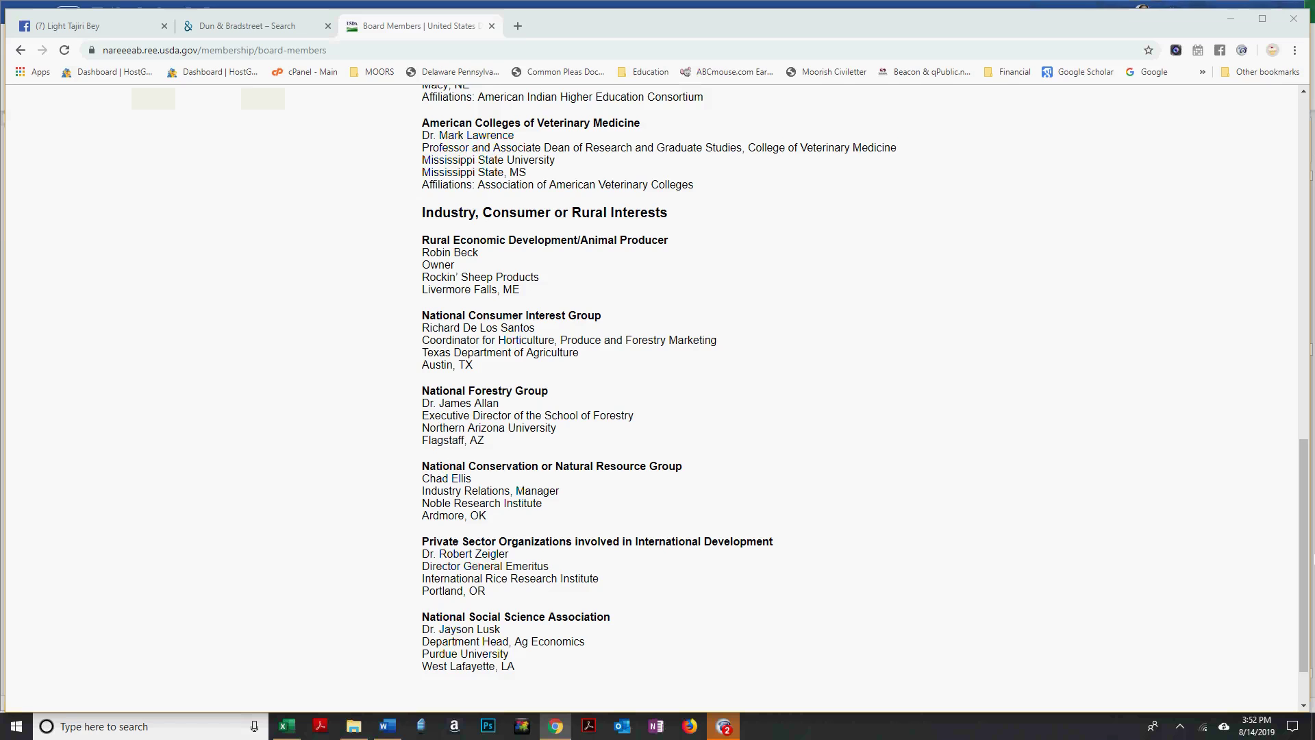
key("alt+Tab")
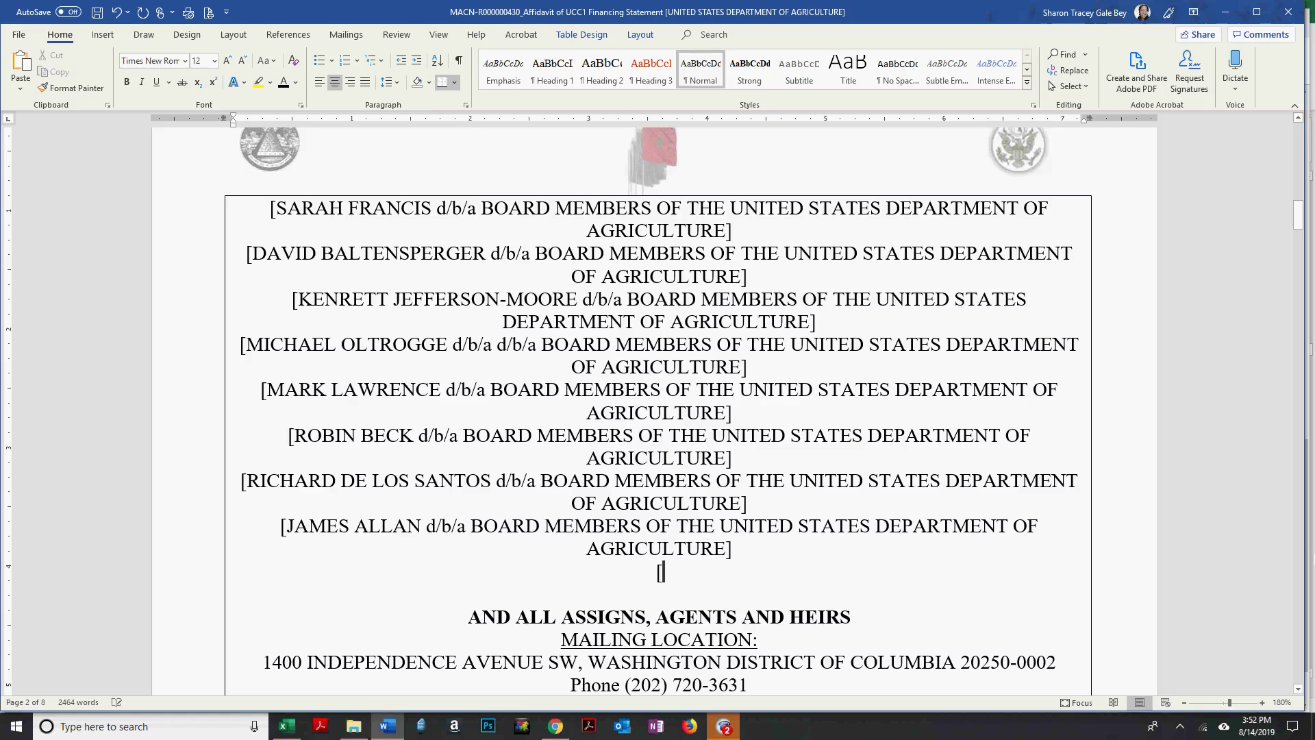
key("alt+Tab")
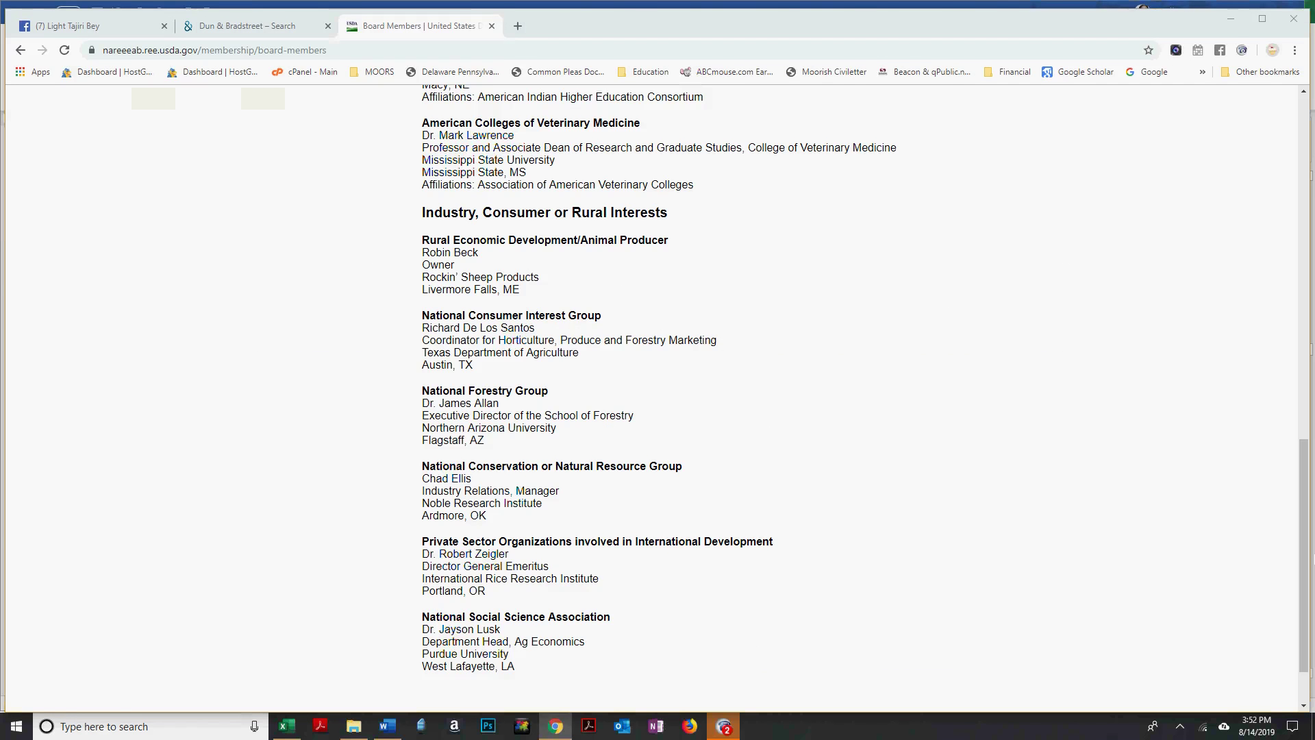
key("alt+Tab")
key("alt+Tab")
key("alt+Tab")
type("d/b/a BOARD MEMBERS OF THE UNITED STATES DEPARTMENT OF AGRICULTURE")
key("Return")
key("alt+Tab")
key("alt+Tab")
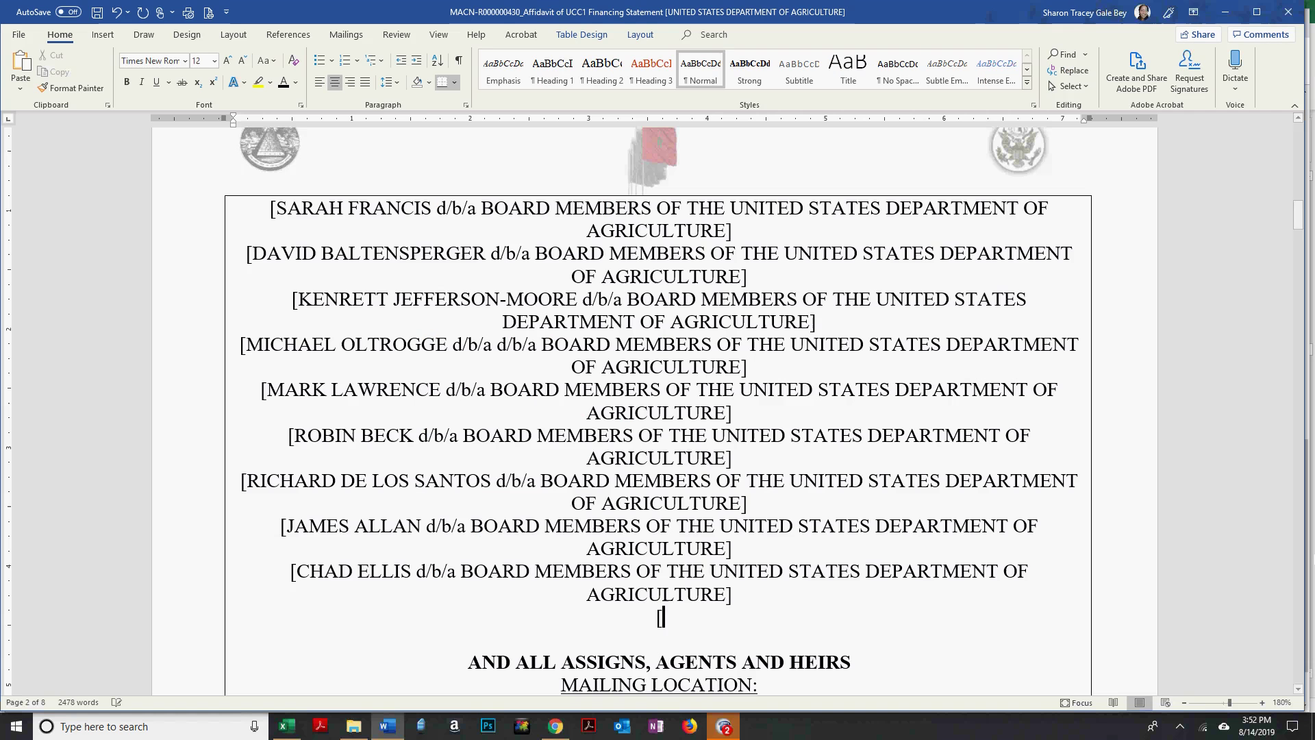
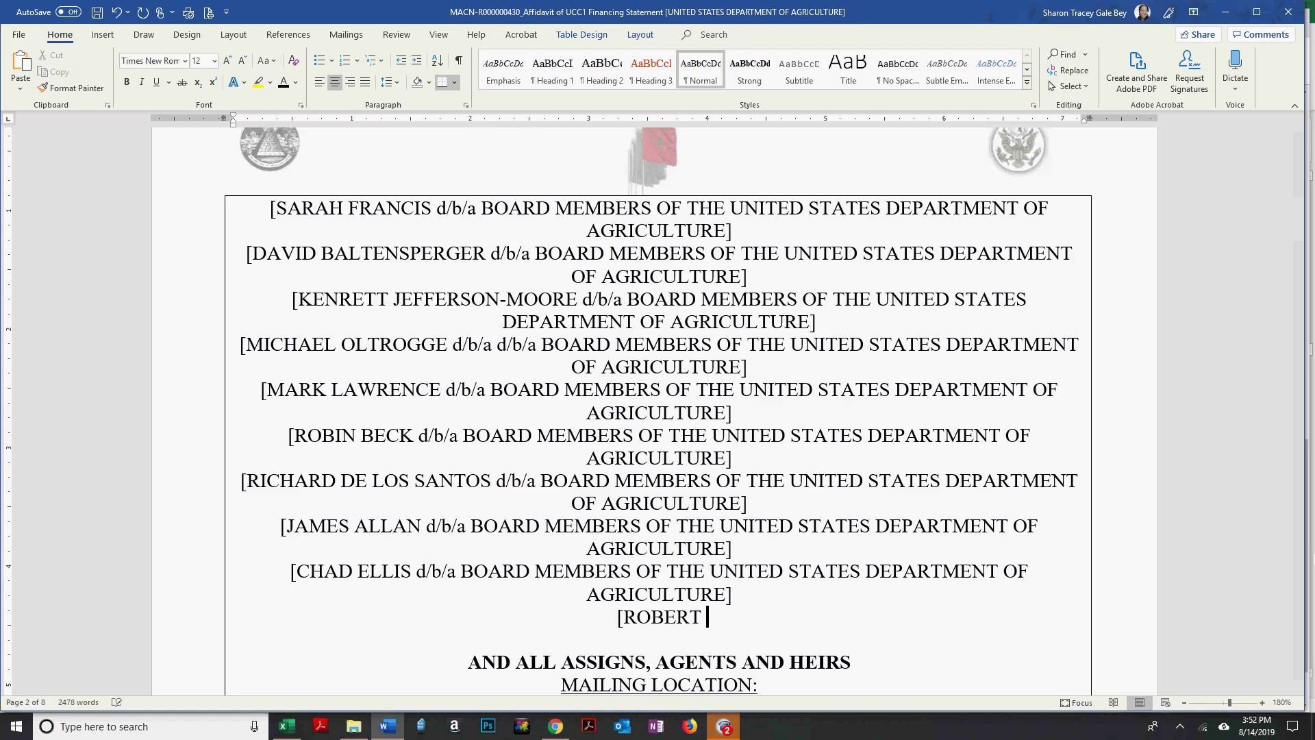
Type the tenth member's bracketed name, finish the surname, and paste the d/b/a wording.
key("alt+Tab")
key("alt+Tab")
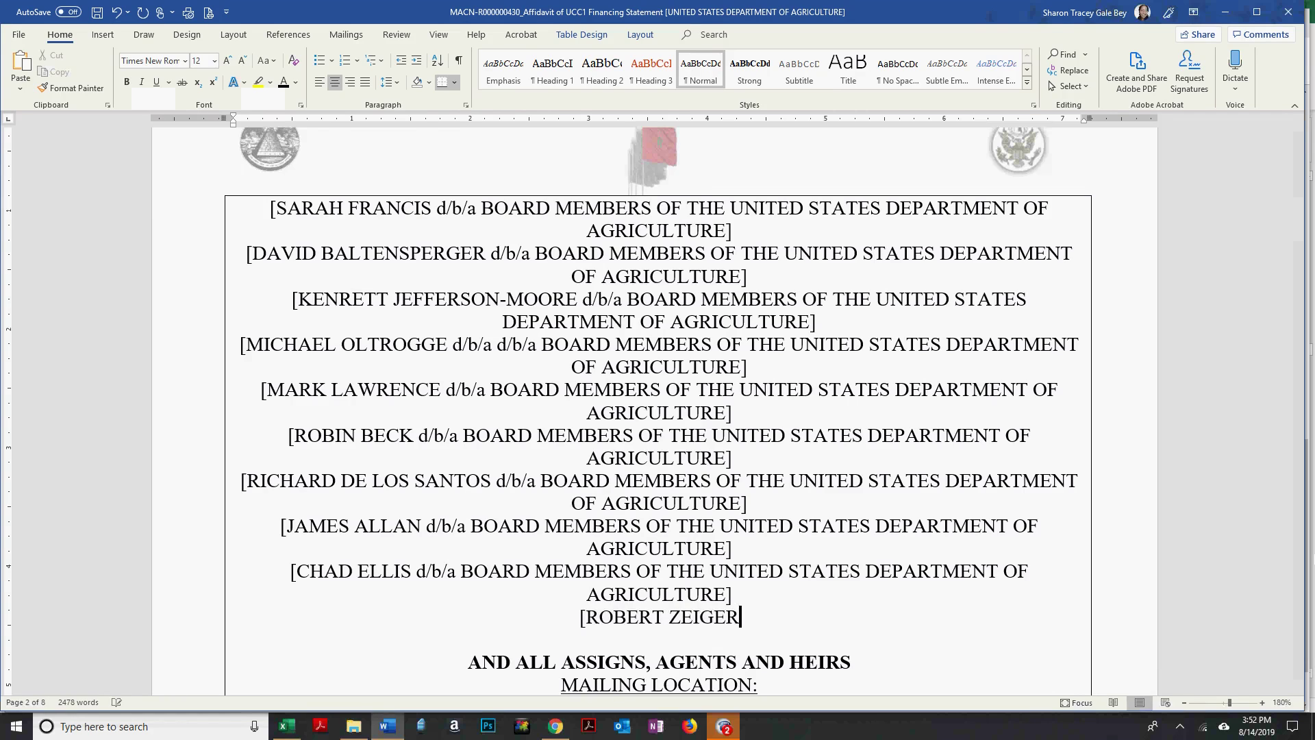
key("alt+Tab")
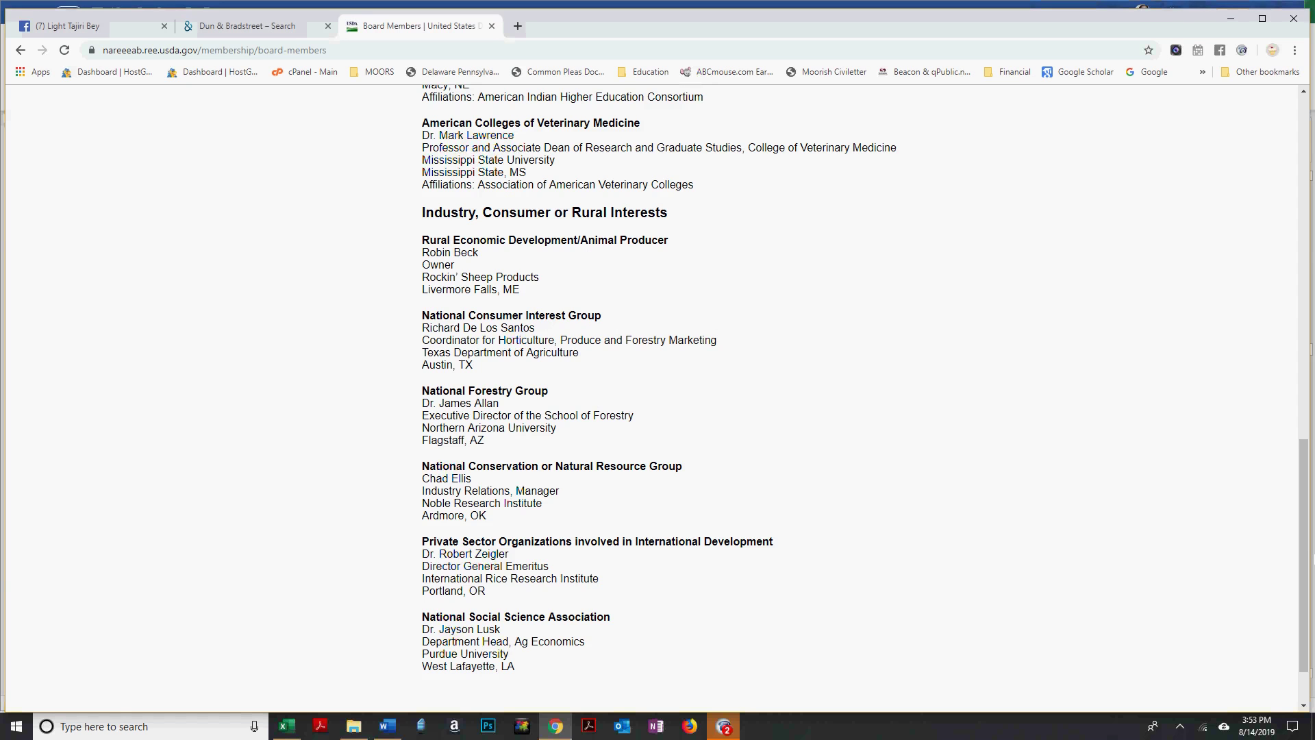
key("alt+Tab")
type("d/b/a BOARD MEMBERS OF THE UNITED STATES DEPARTMENT OF AGRICULTURE]")
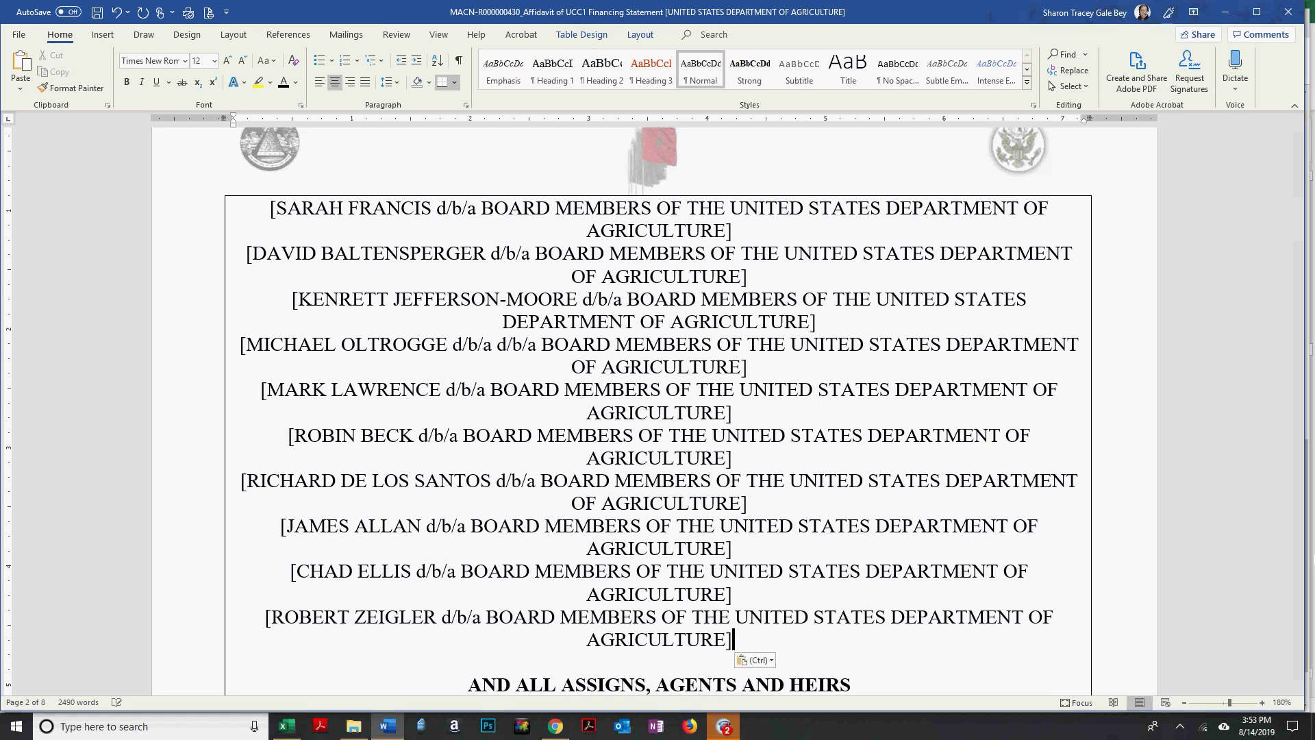
key("Return")
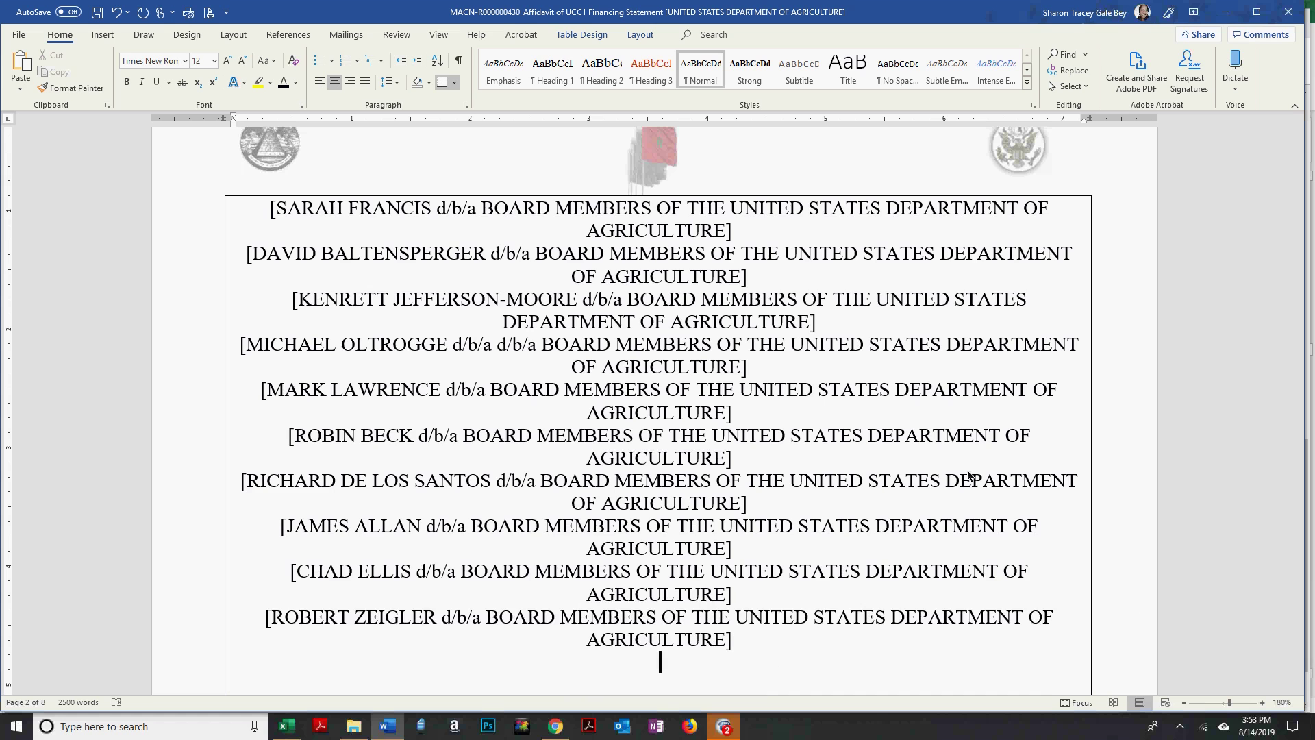
Add the eleventh member's surname with the pasted d/b/a wording at the end of the list.
scroll(767, 382, "down", 1)
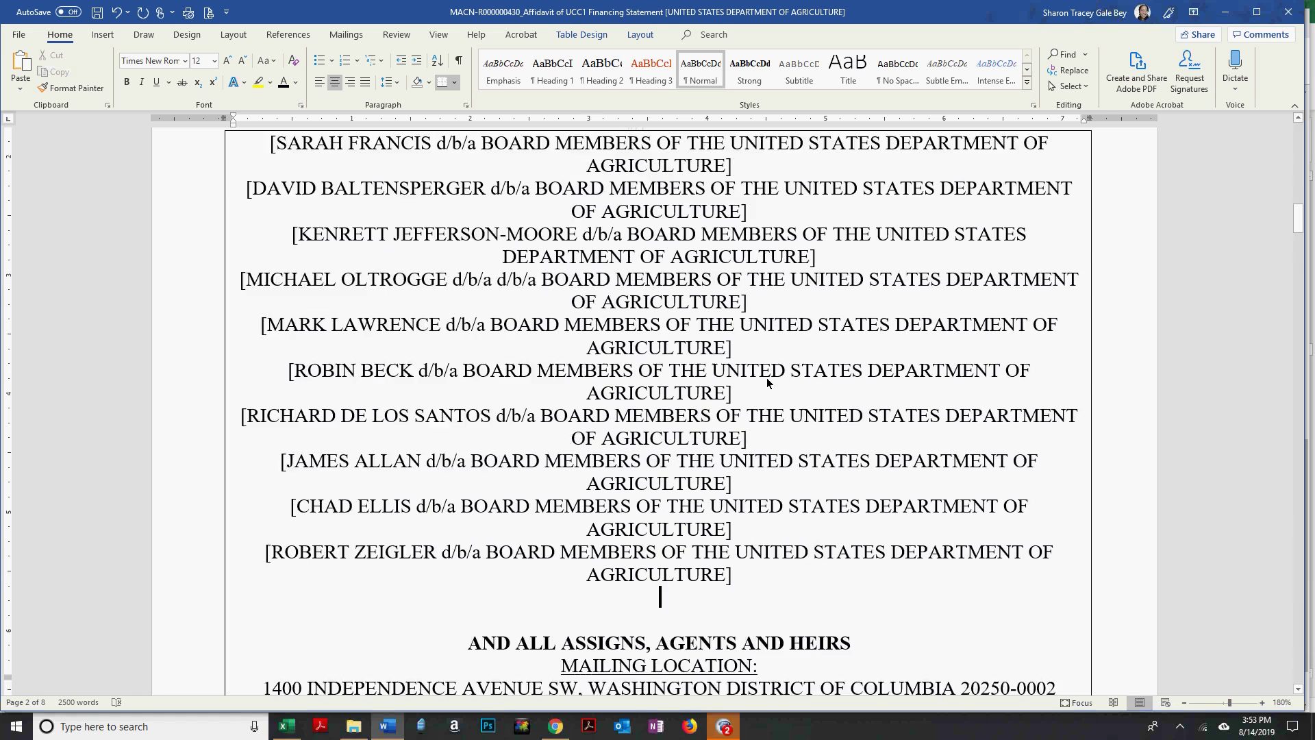
scroll(766, 376, "down", 3)
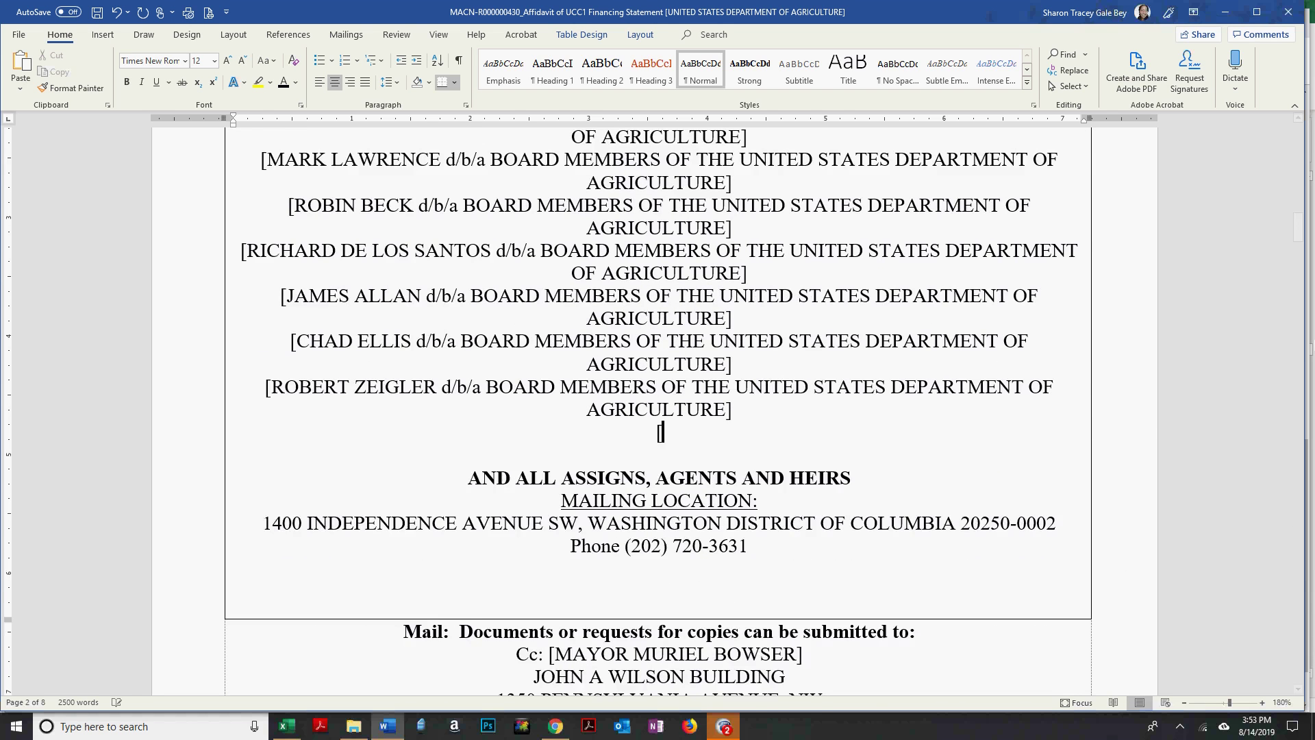
key("alt+Tab")
scroll(1303, 507, "down", 2)
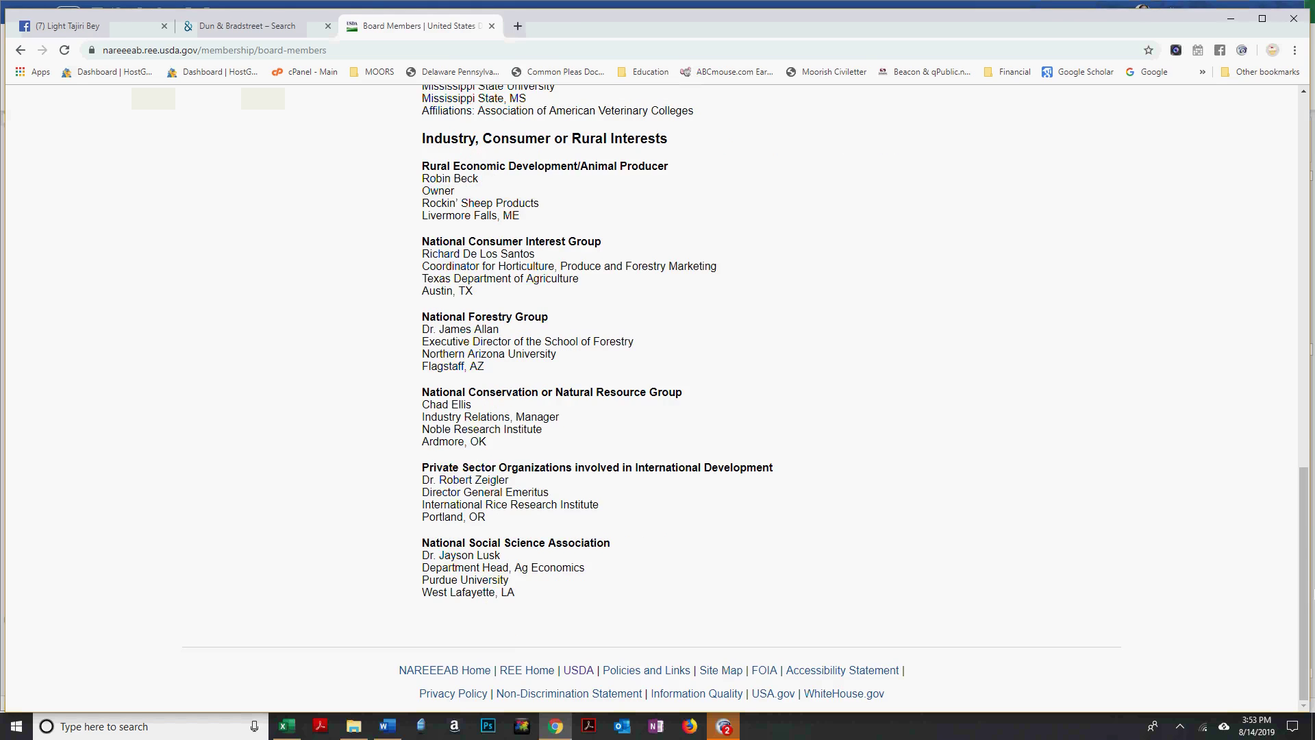
key("alt+Tab")
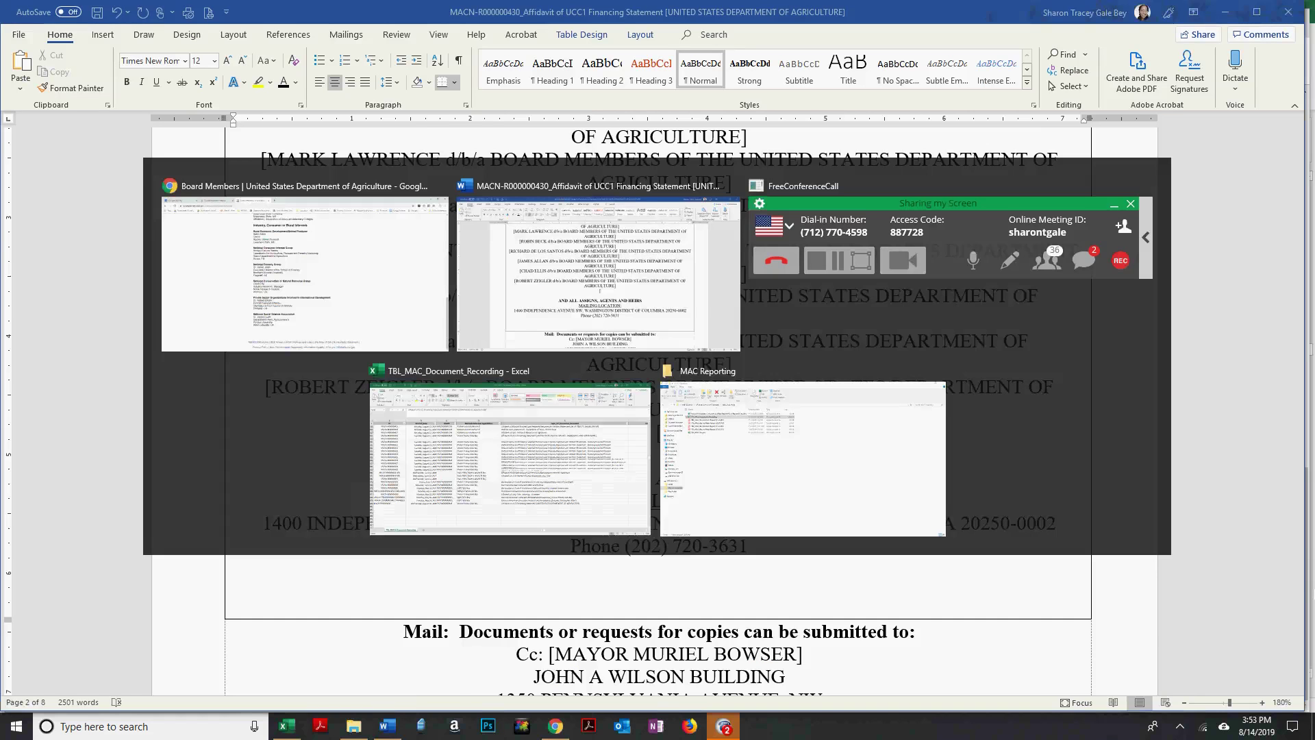
key("Escape")
key("alt+Tab")
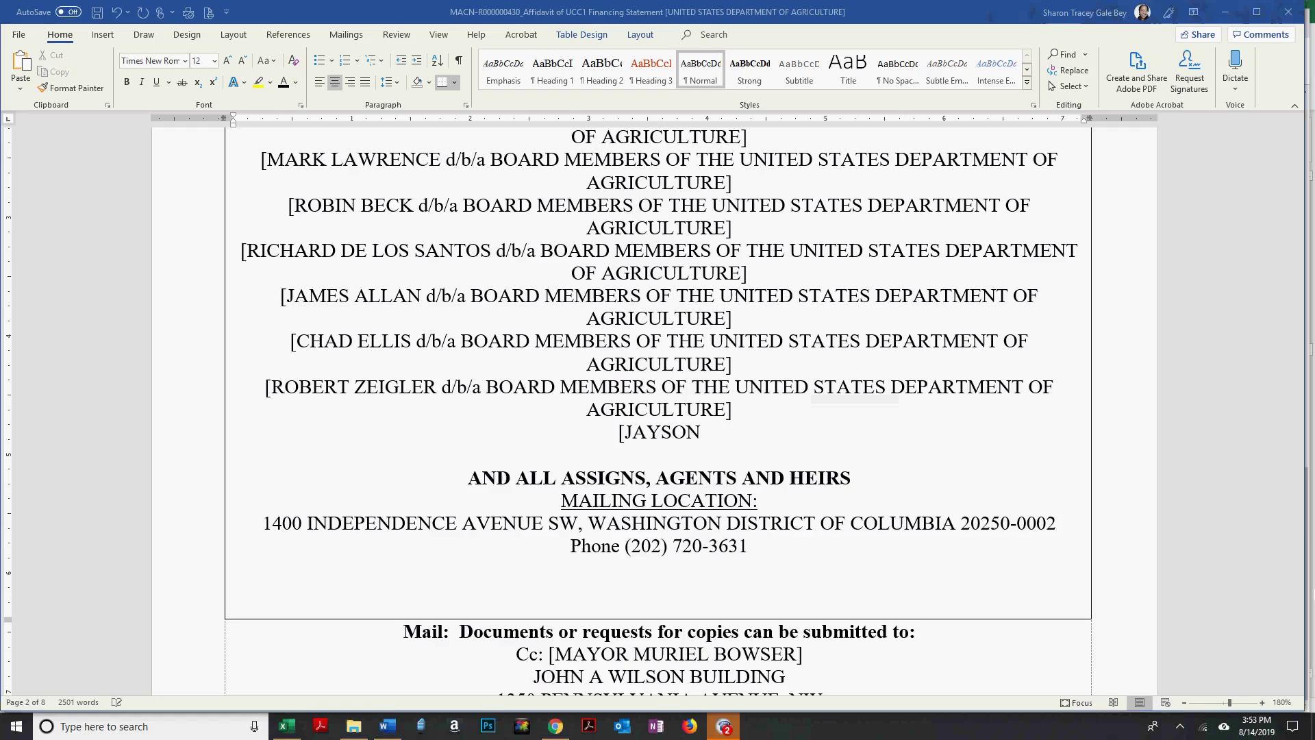
type("LUCK")
type("d/b/a BOARD MEMBERS OF THE UNITED STATES DEPARTMENT OF AGRICULTURE]")
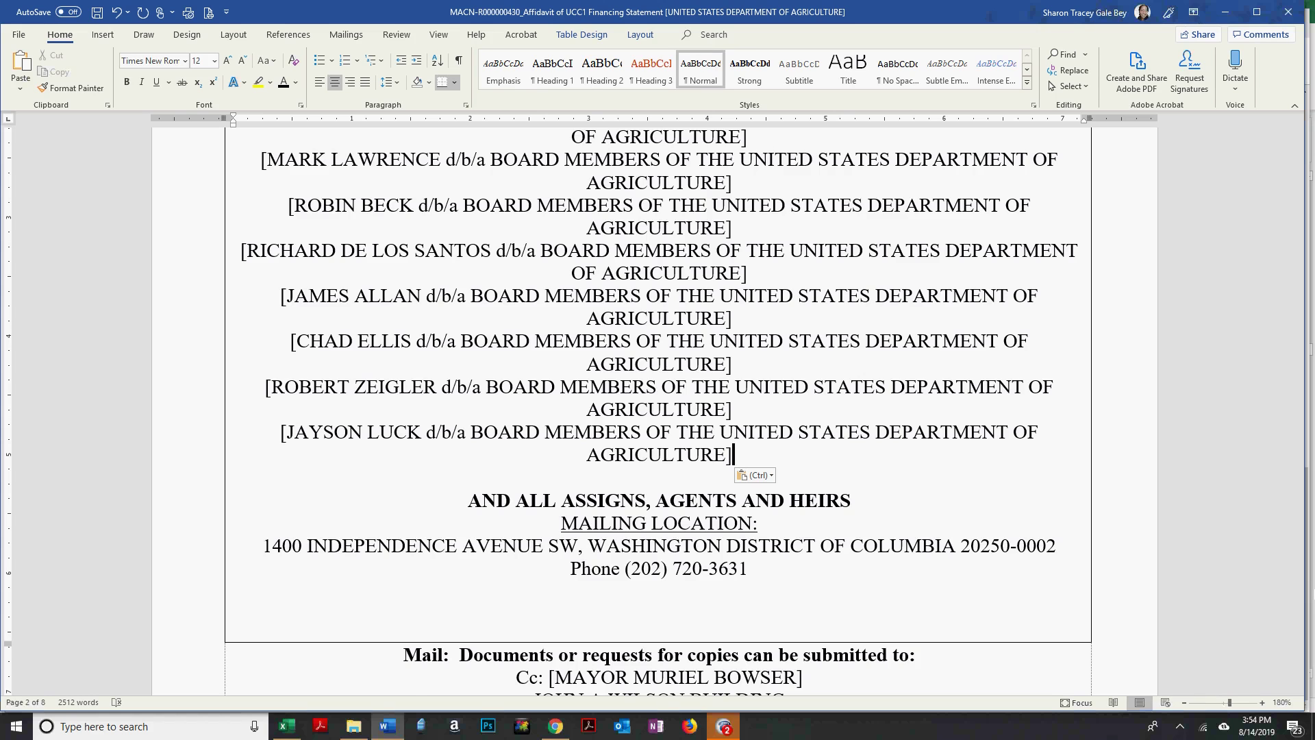
Compare the typed recipient names against the USDA board-members web page.
key("alt+Tab")
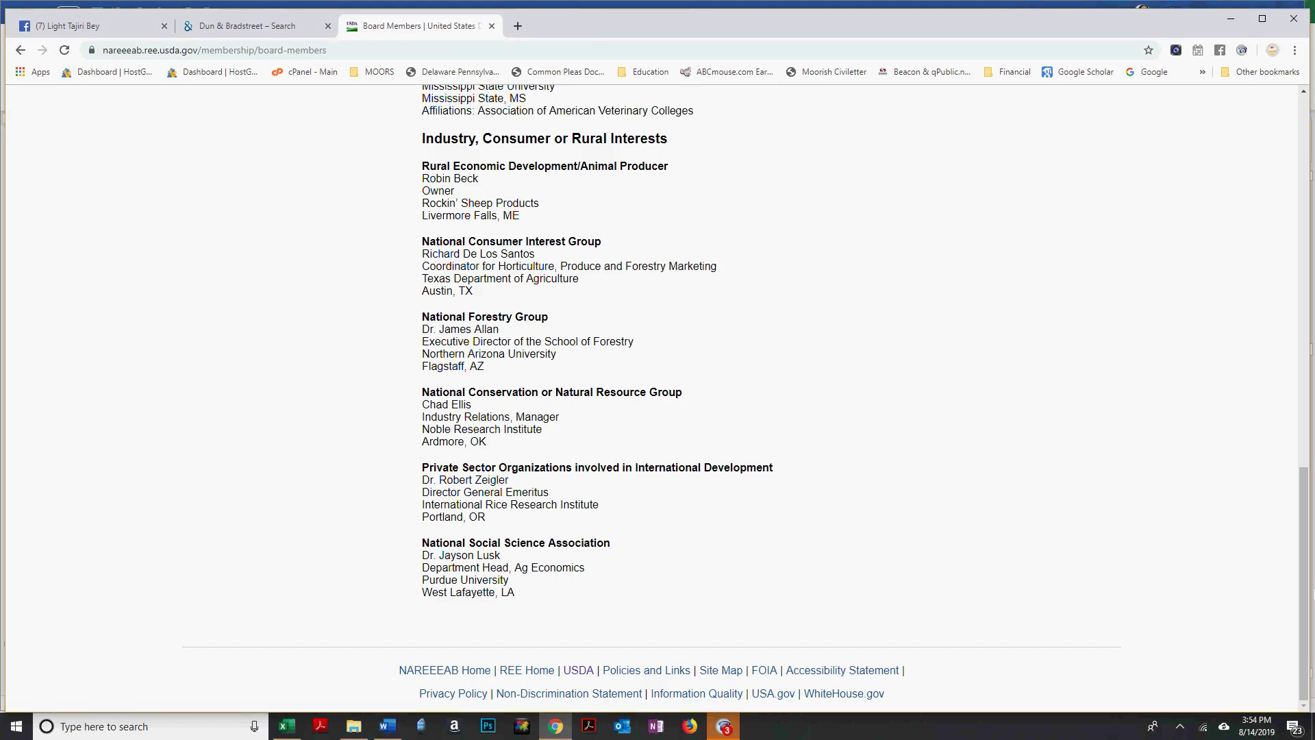
key("alt+Tab")
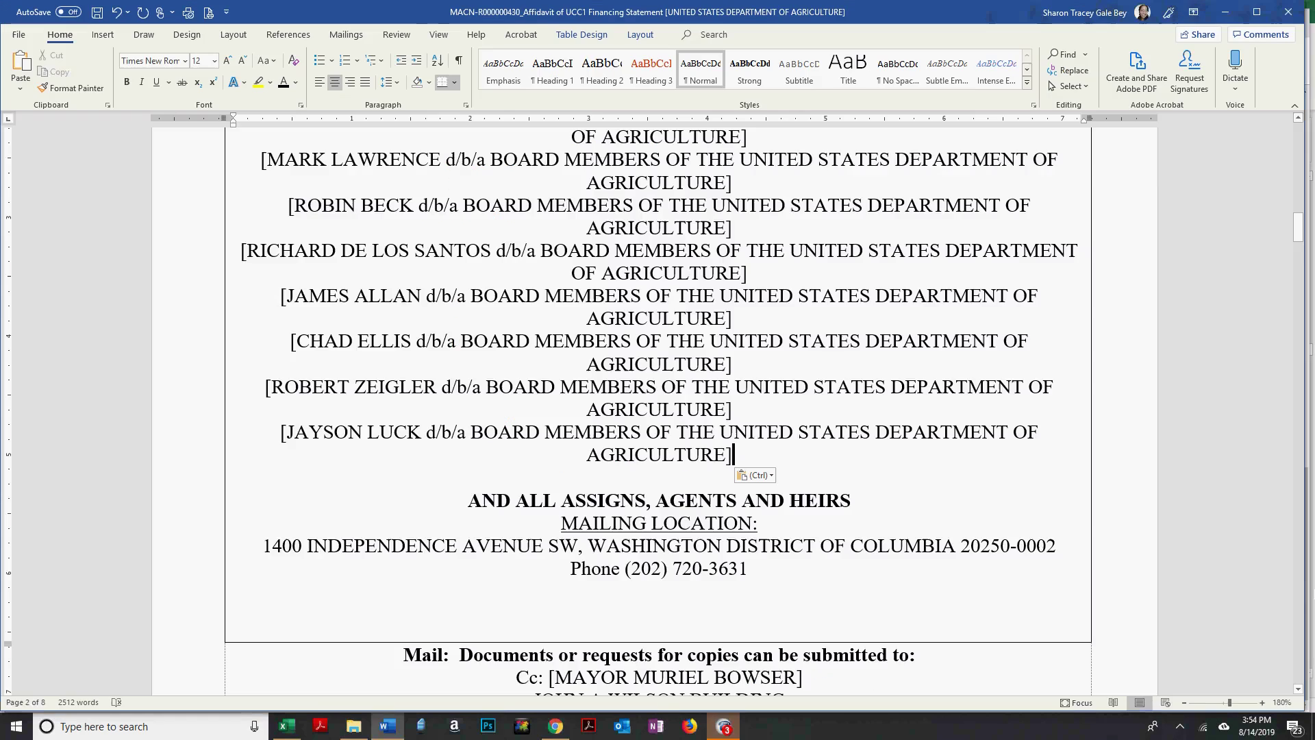
key("alt+Tab")
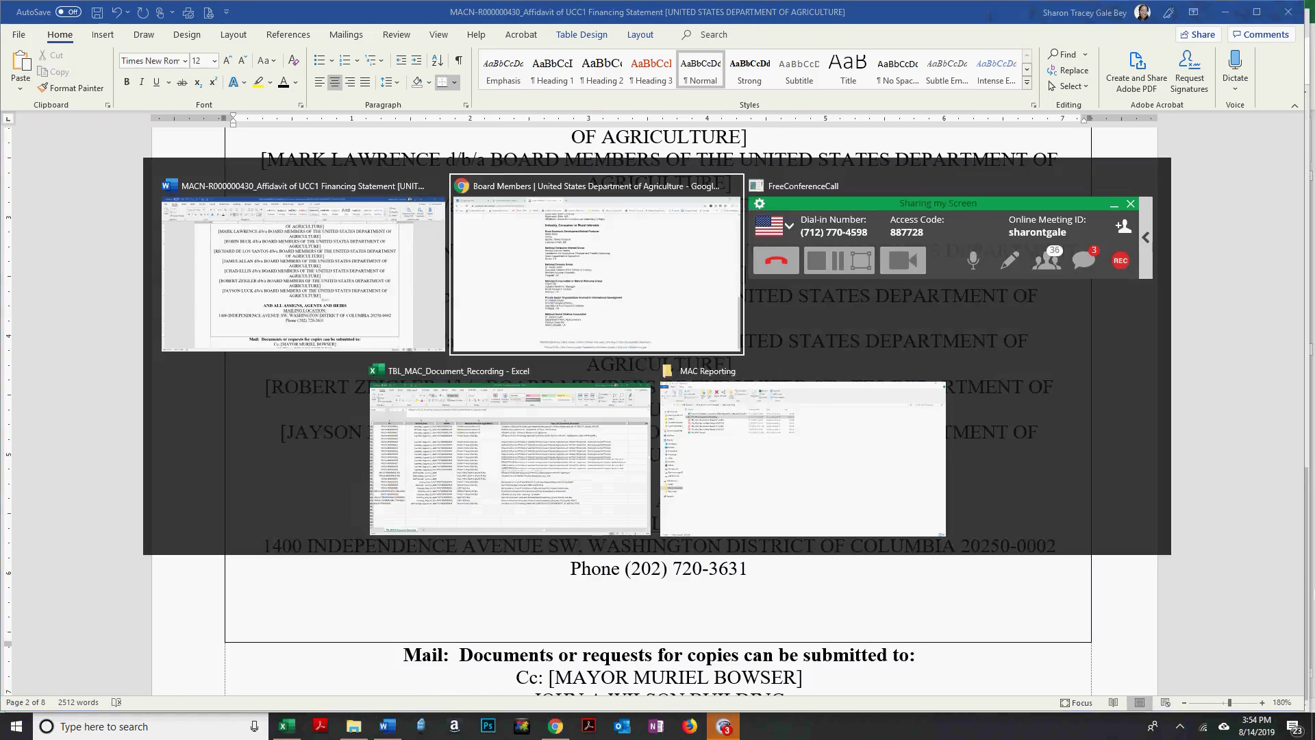
key("alt+Tab")
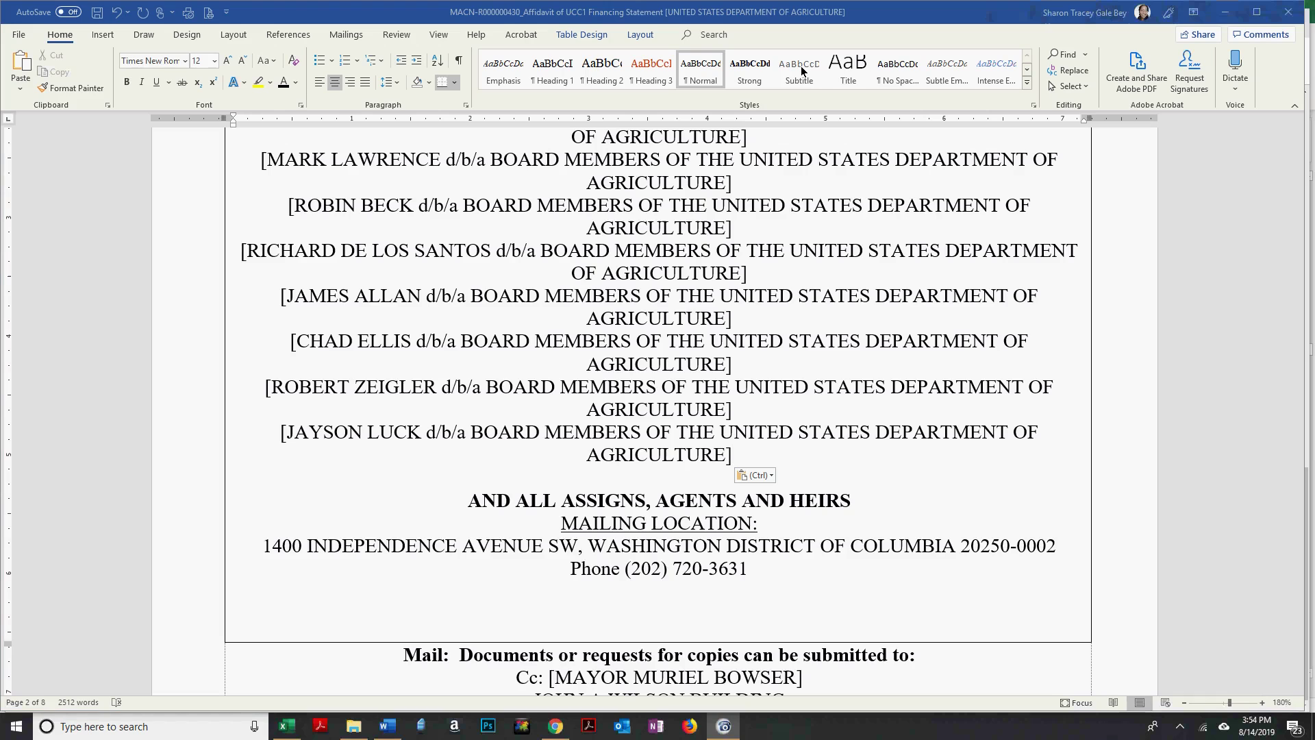
key("alt+Tab")
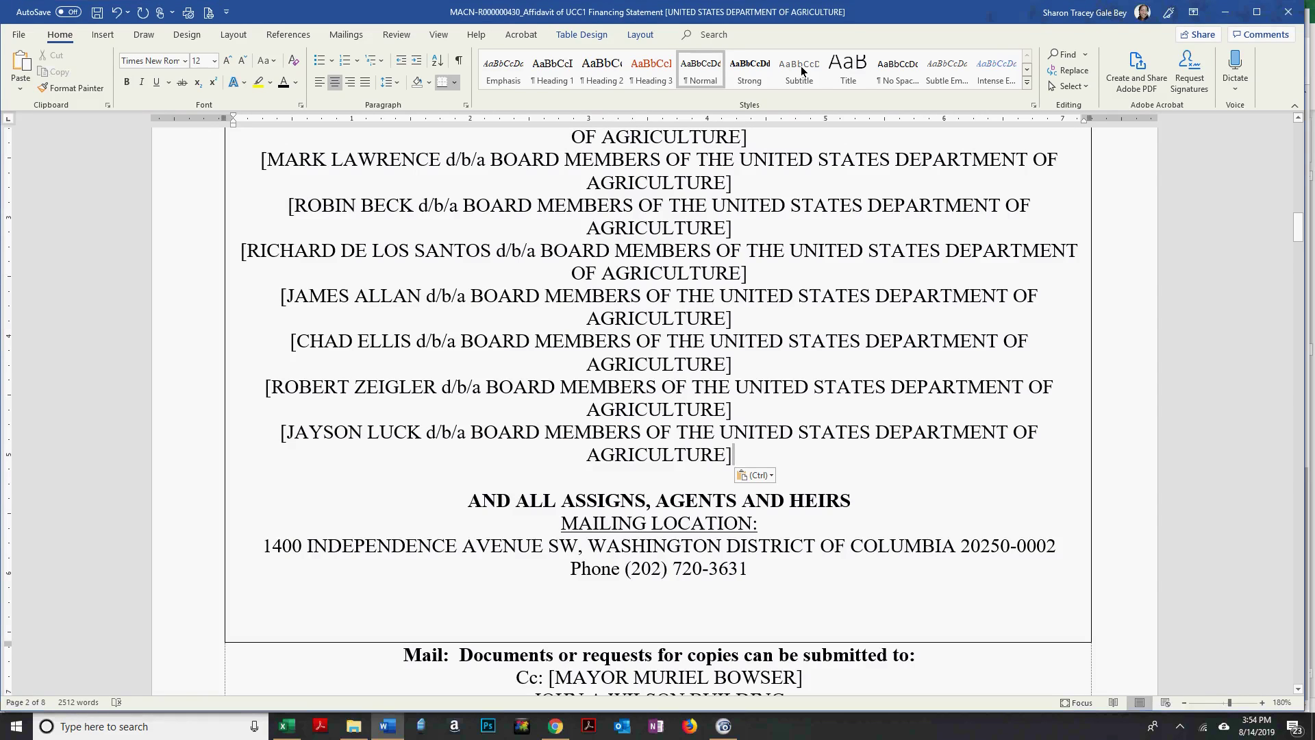
key("alt+Tab")
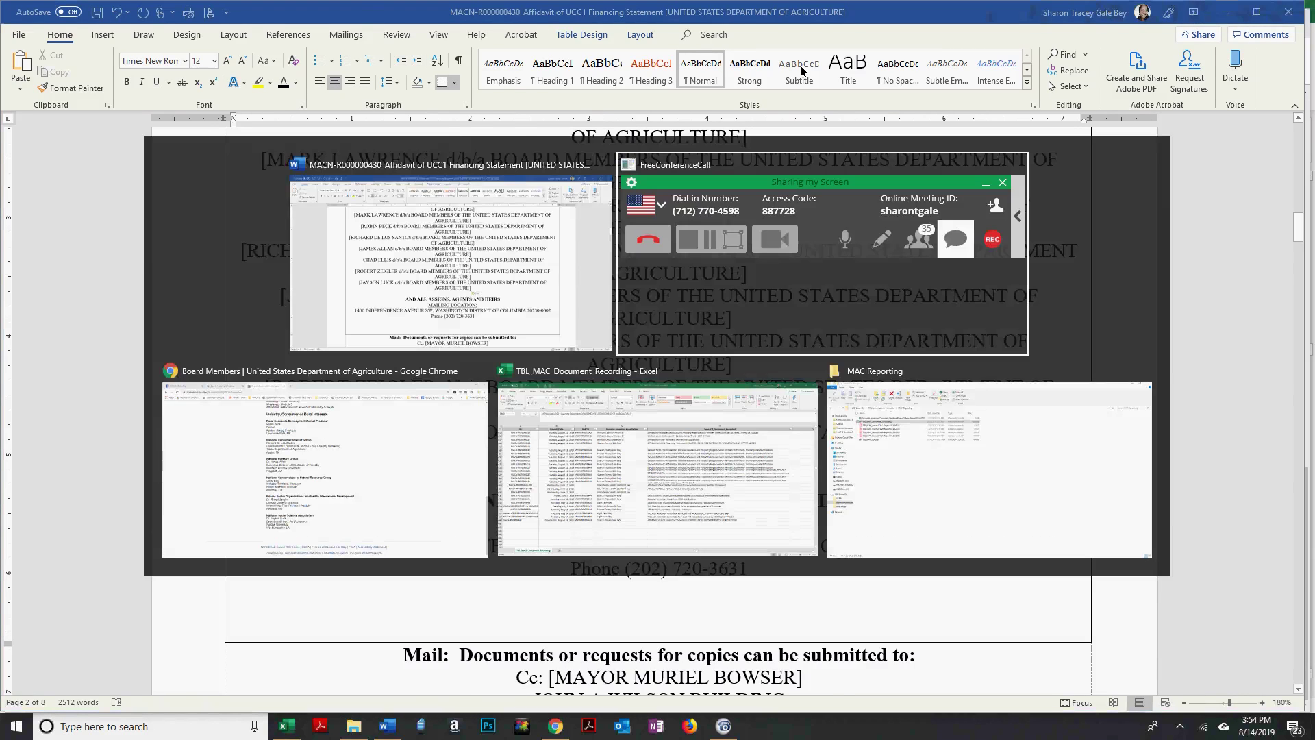
key("alt+Tab")
key("alt+Tab")
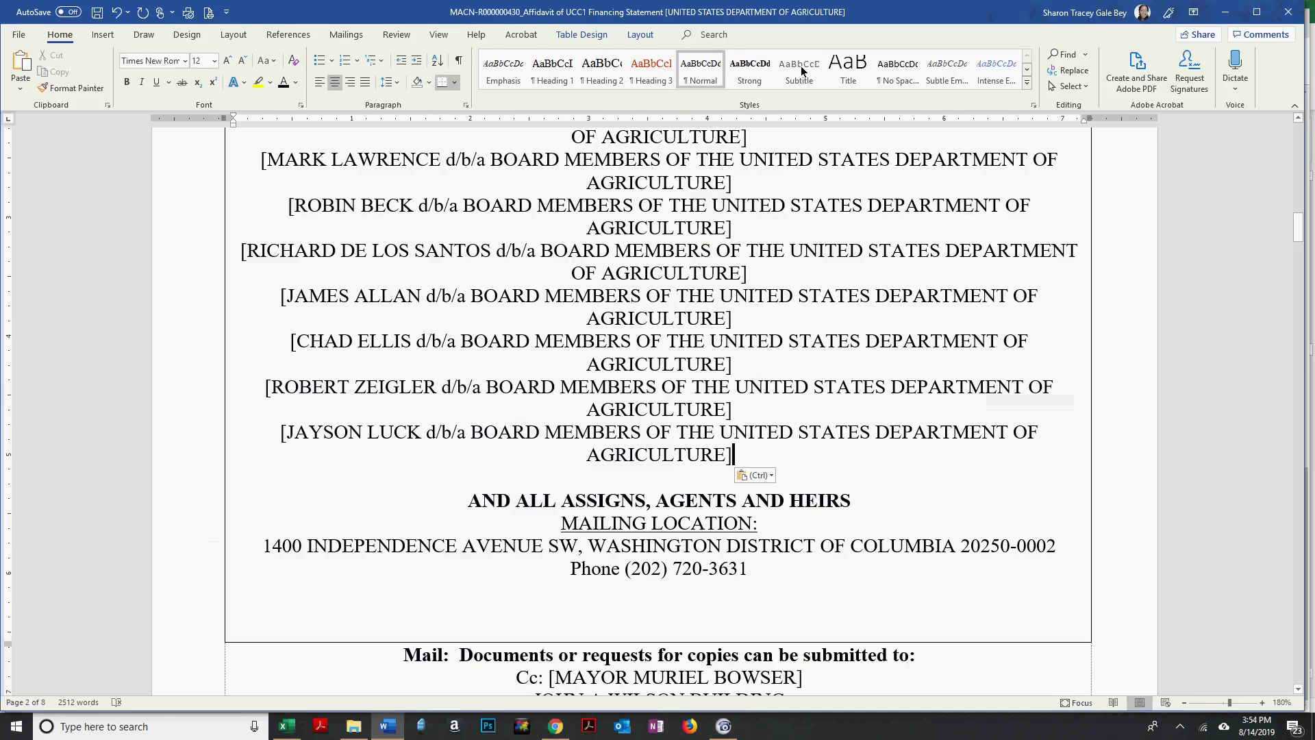
key("alt+Tab")
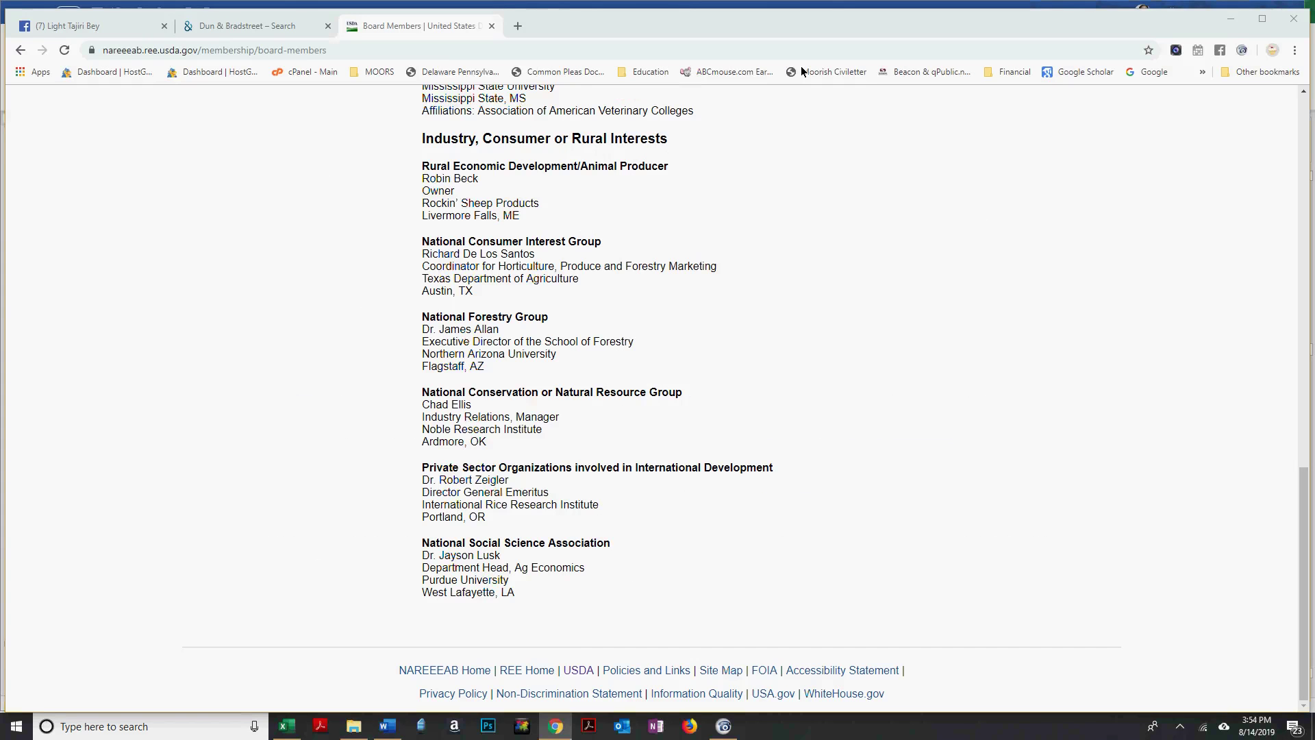
key("alt+Tab")
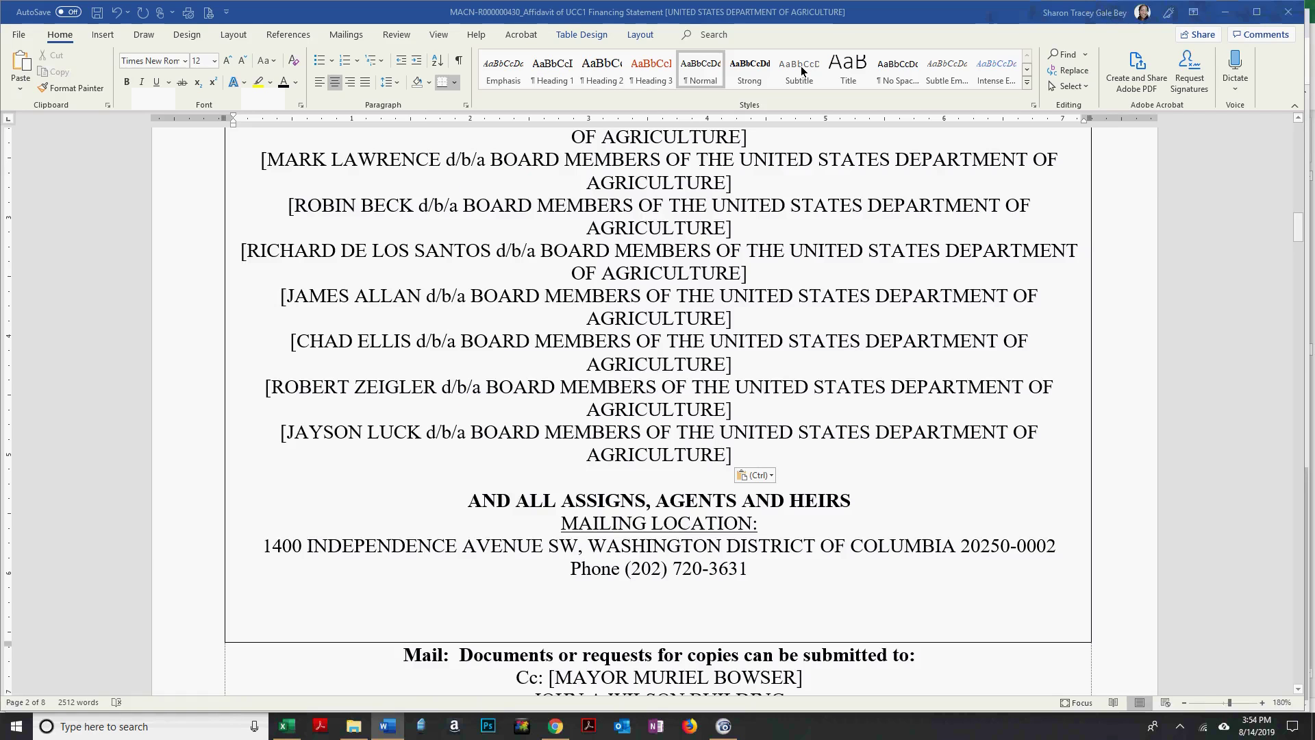
key("alt+Tab")
key("alt+Tab")
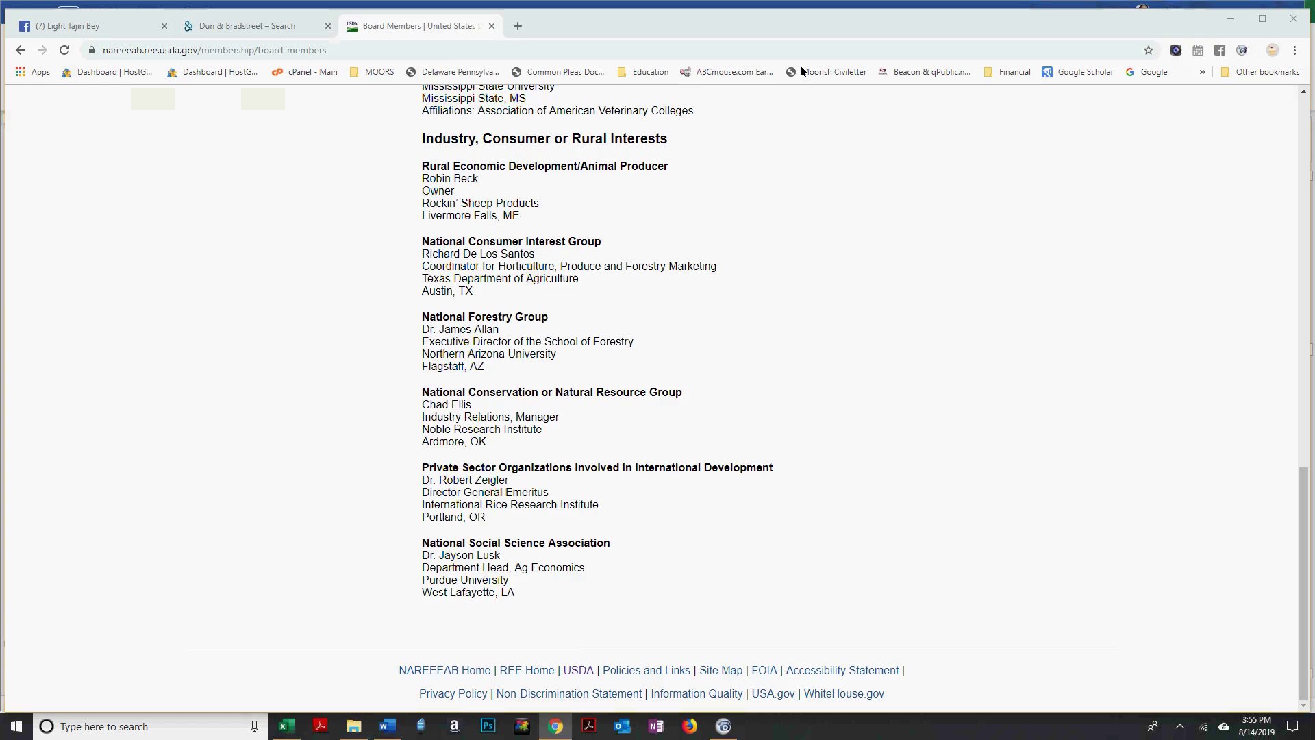
key("alt+Tab")
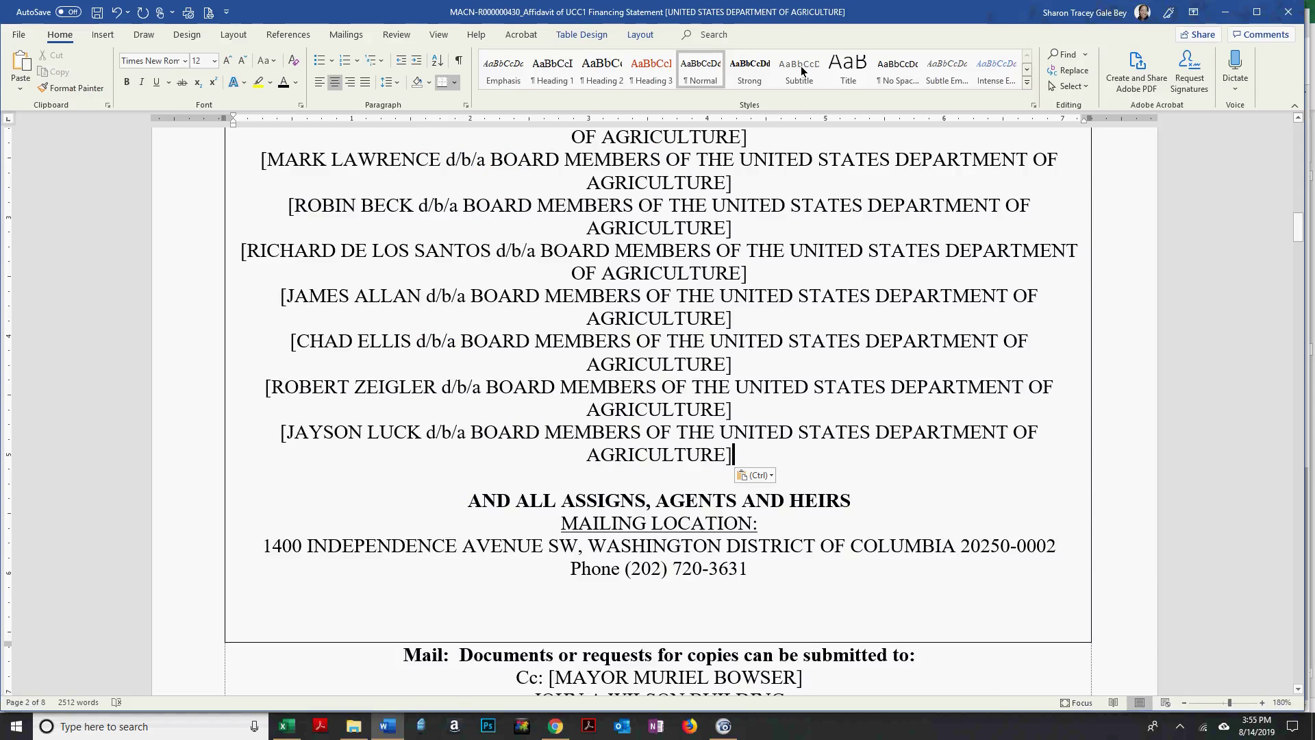
key("alt+Tab")
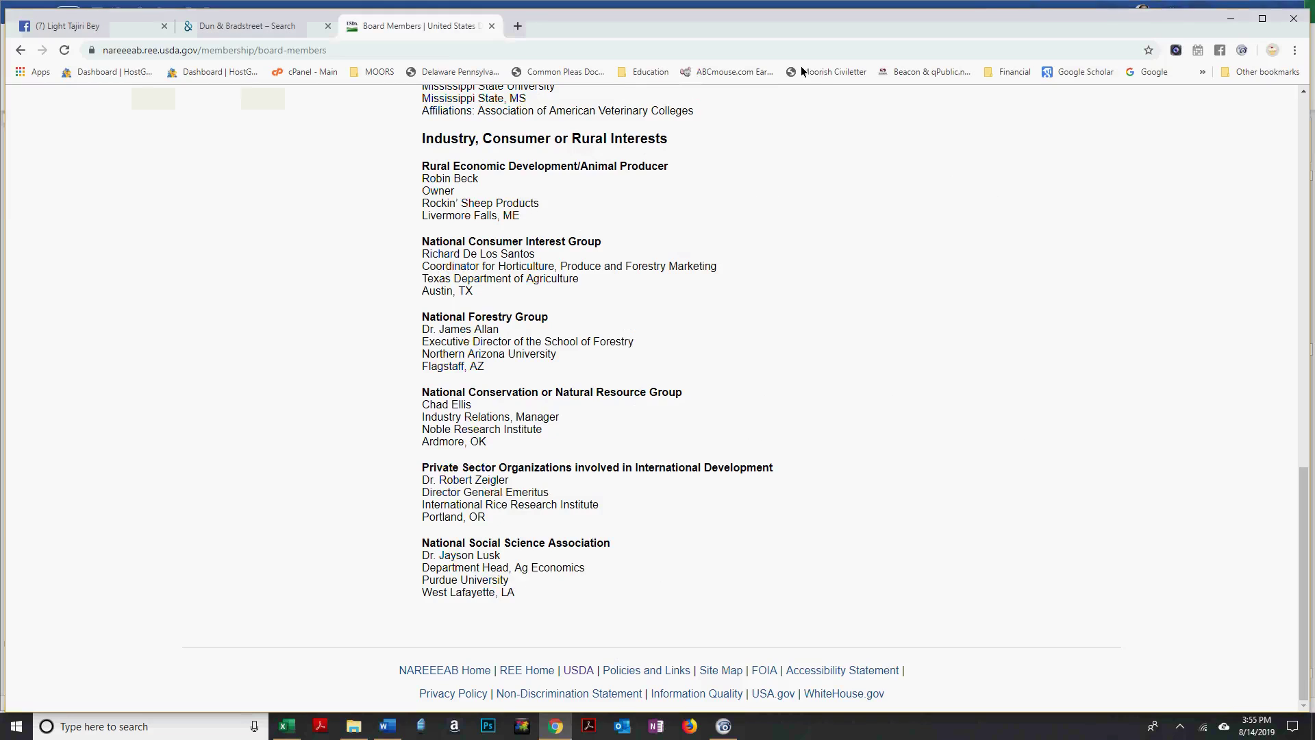
key("alt+Tab")
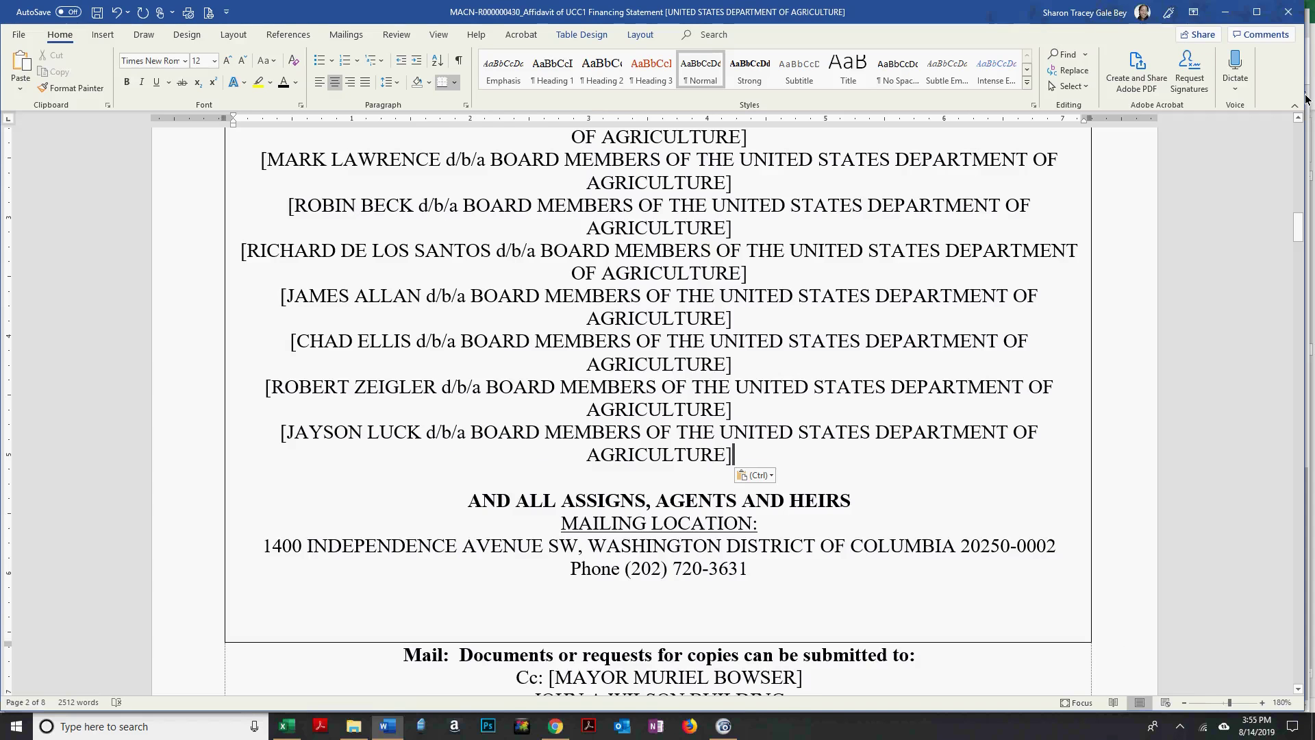
key("alt+Tab")
Scroll the web page and the affidavit up to reach the end of page 1's recipient table.
left_click(1303, 94)
left_click(1304, 94)
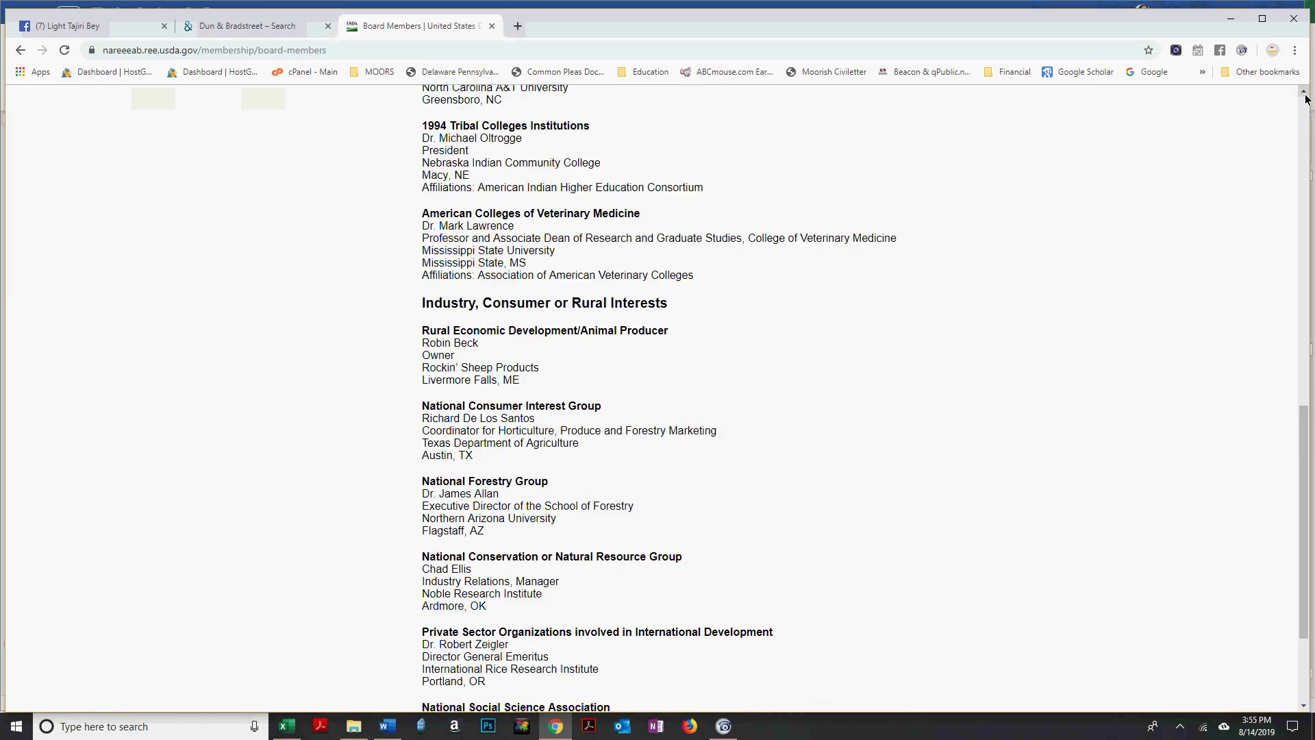
left_click(1304, 94)
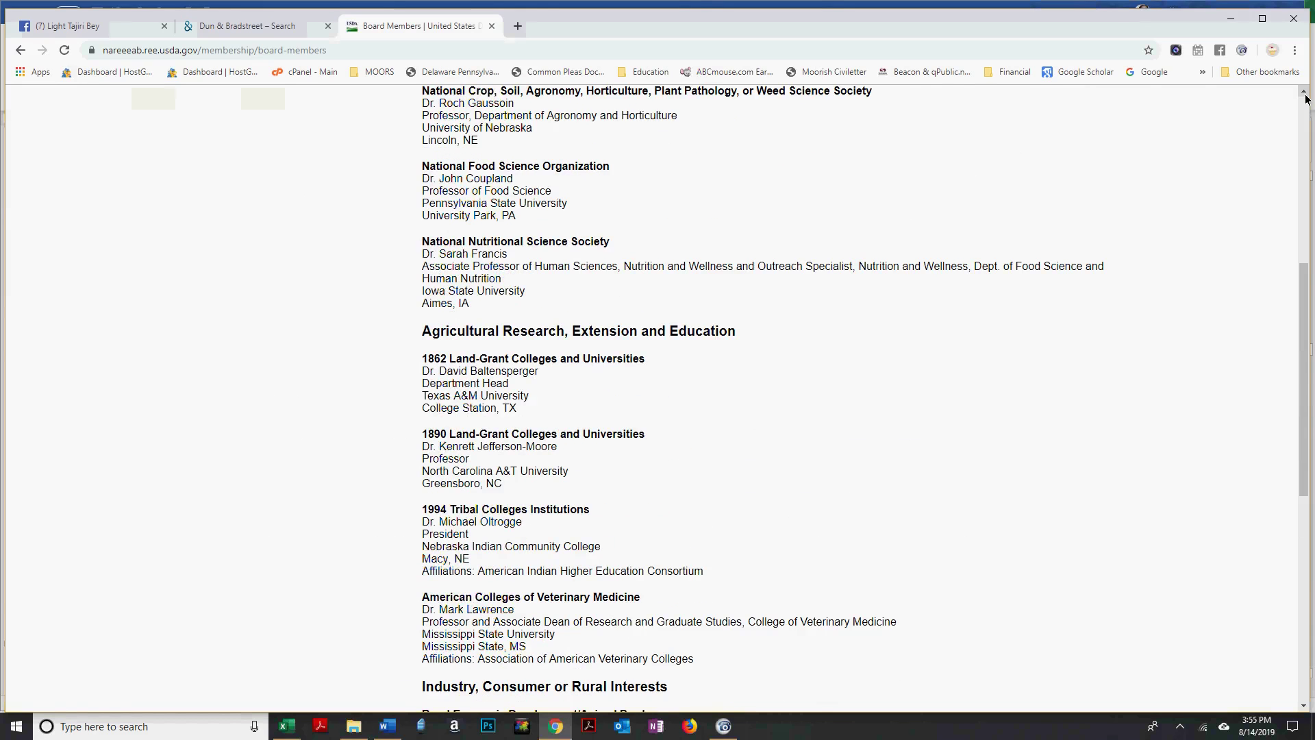
key("alt+Tab")
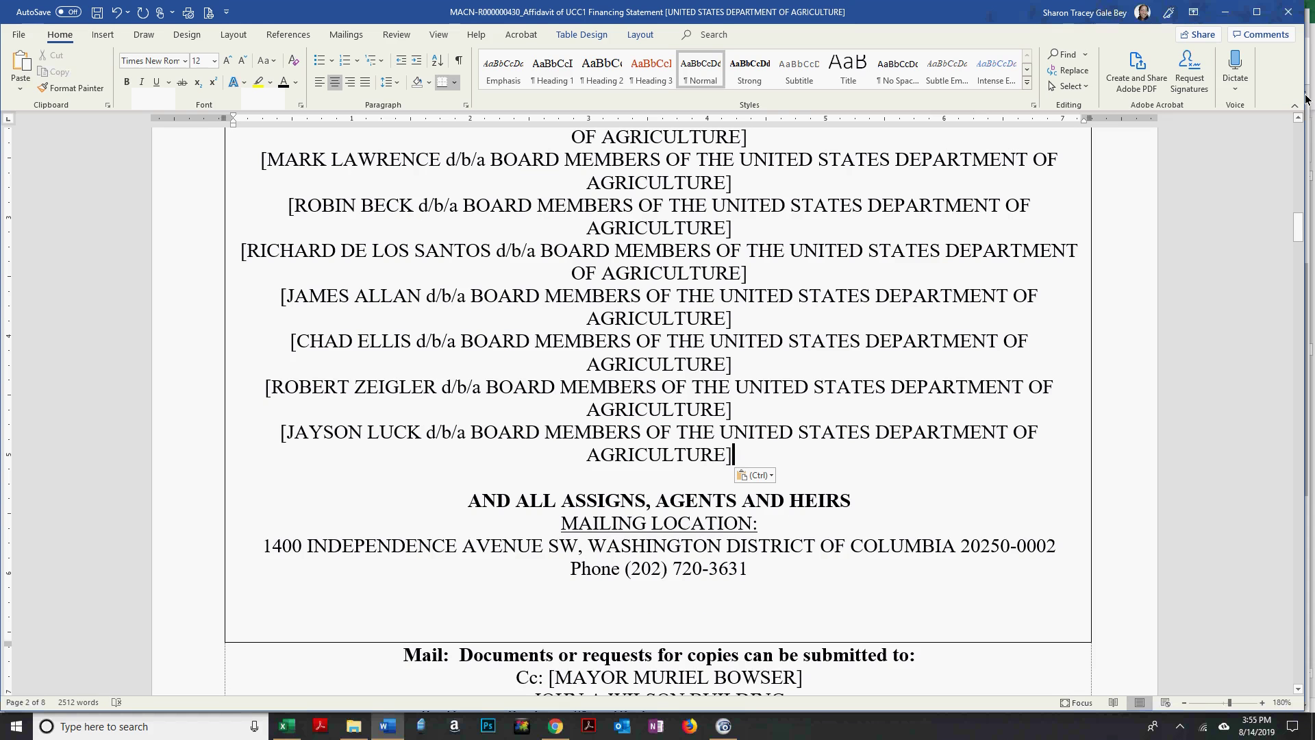
left_click(1300, 119)
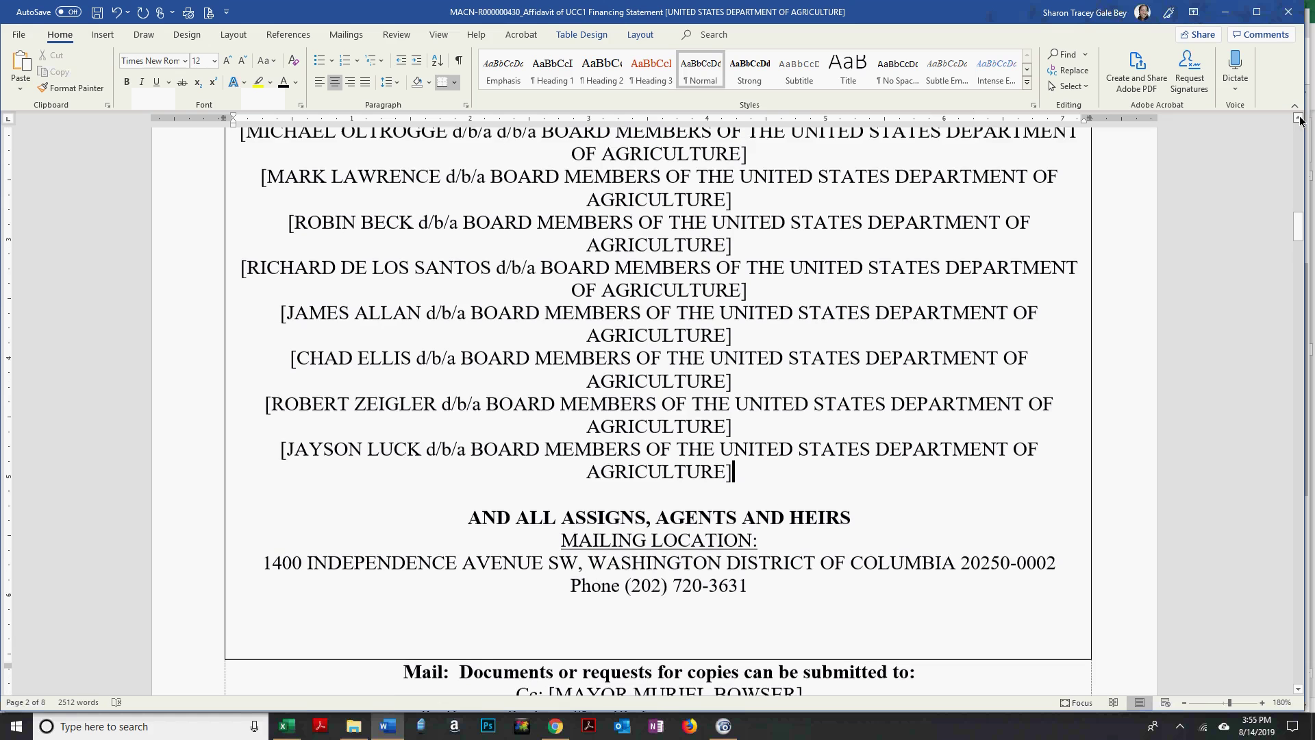
left_click(1300, 120)
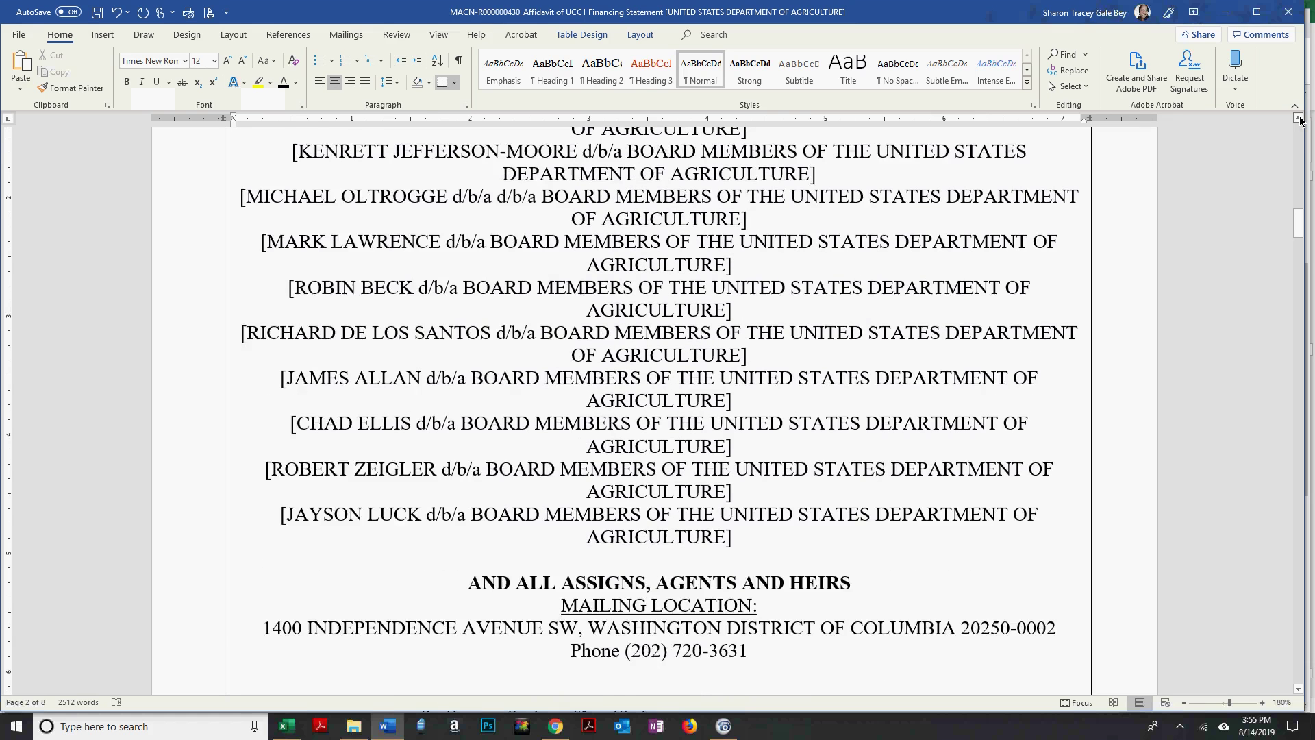
left_click(1300, 120)
key("alt+Tab")
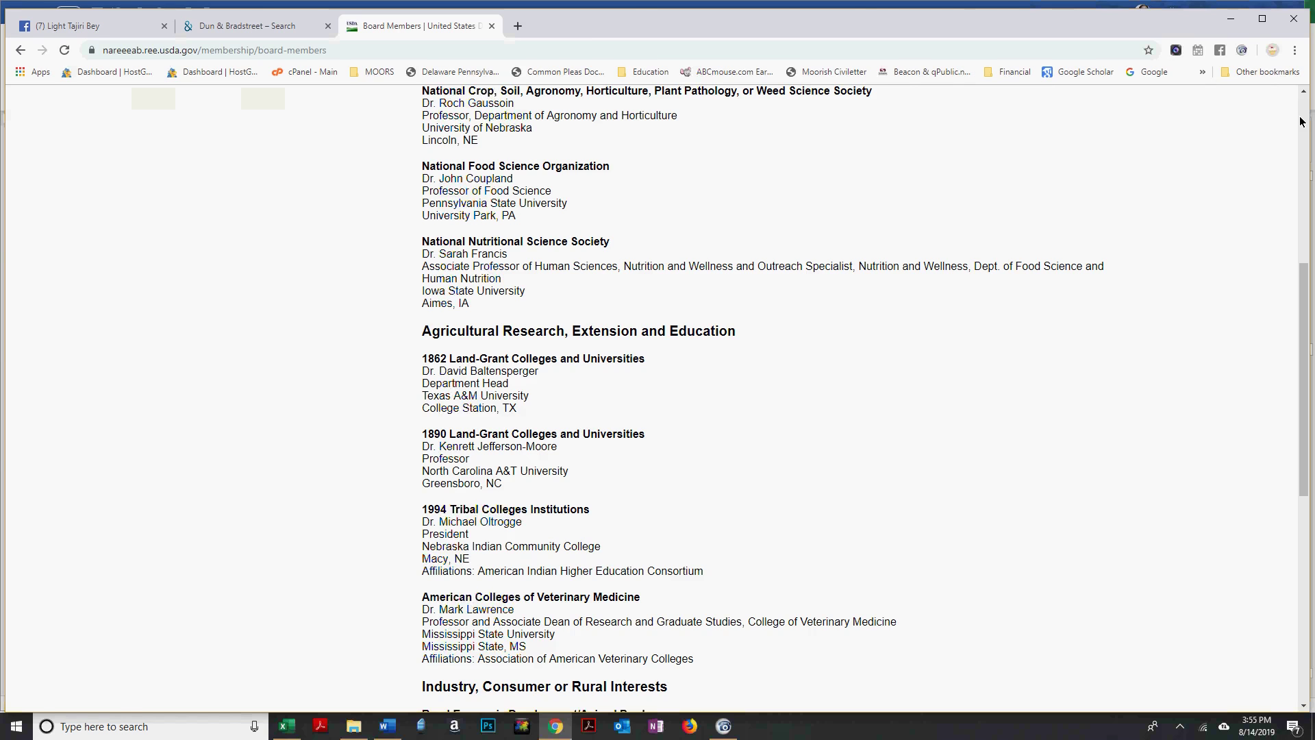
key("alt+Tab")
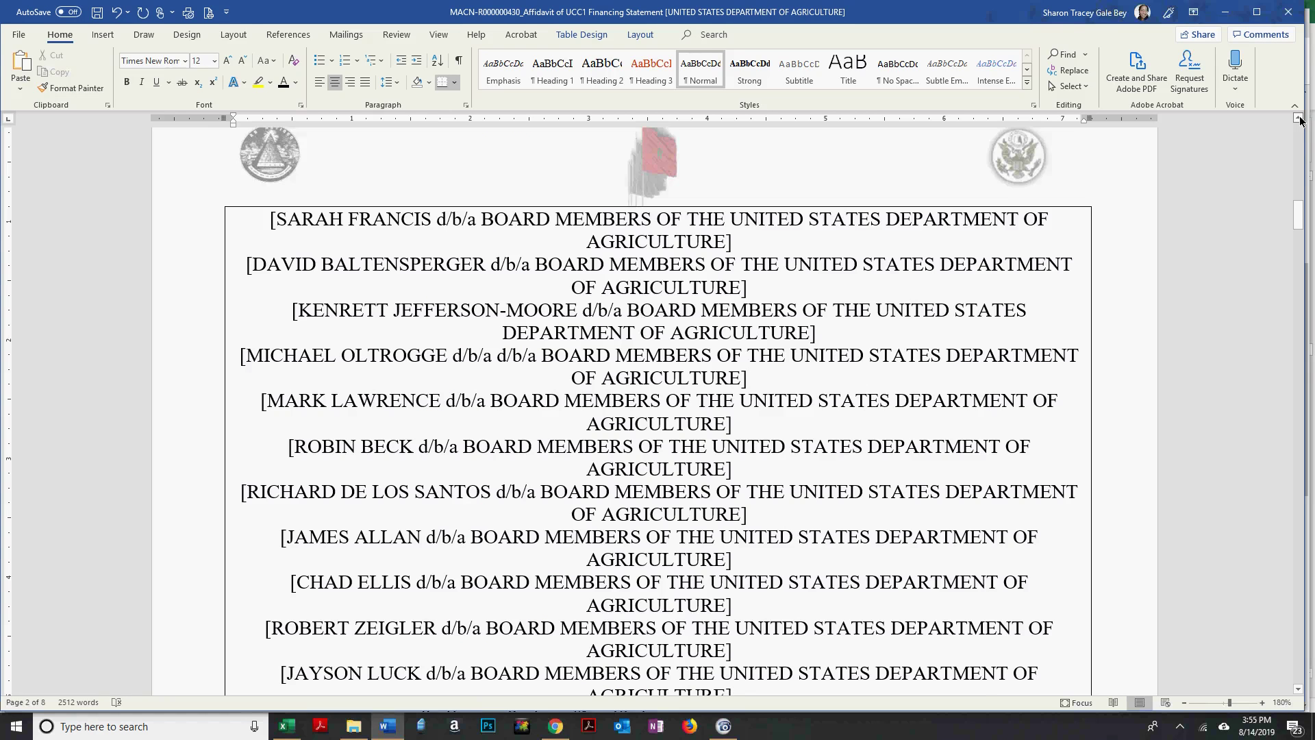
key("alt+Tab")
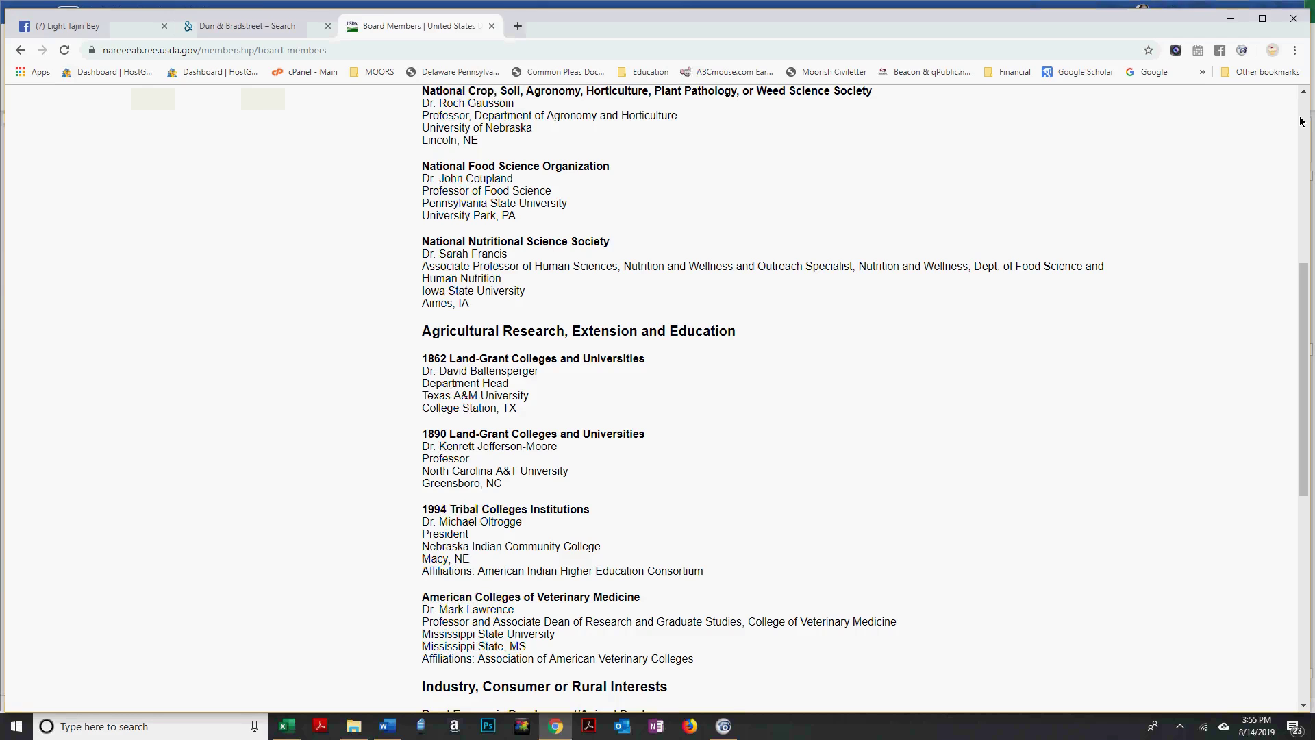
key("alt+Tab")
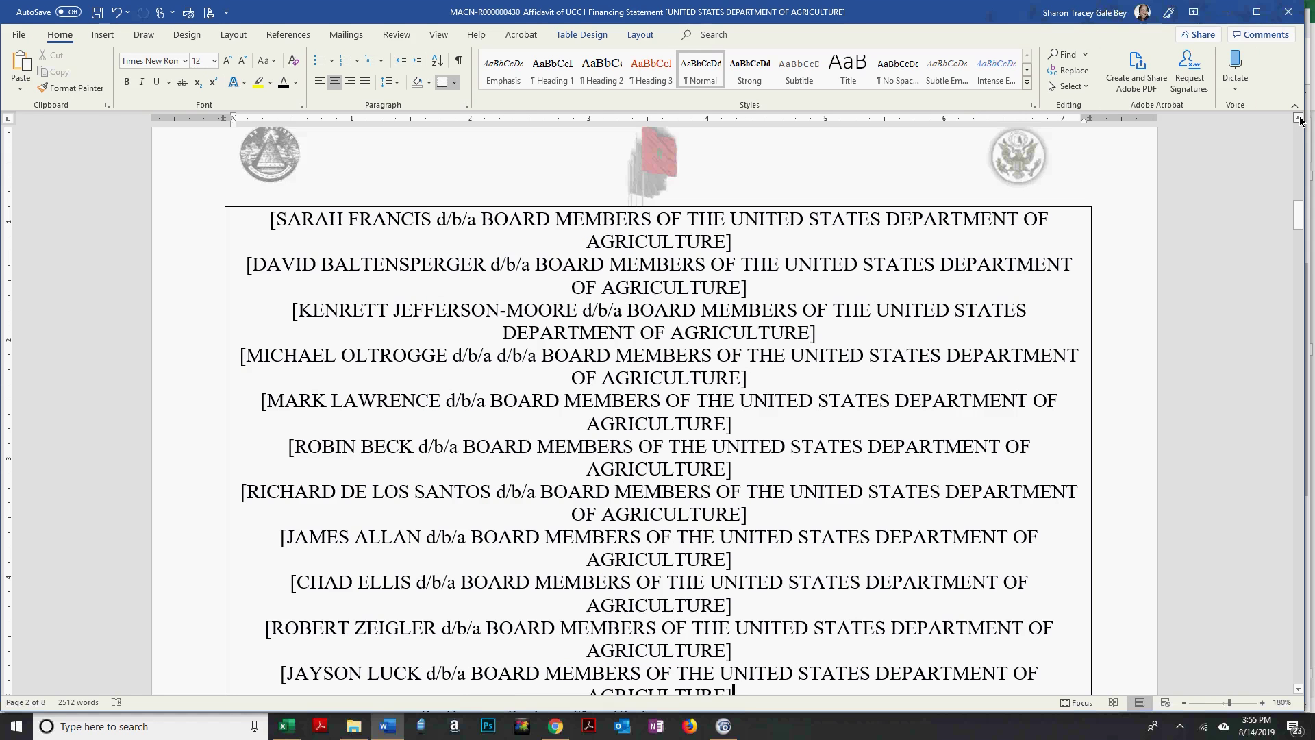
key("alt+Tab")
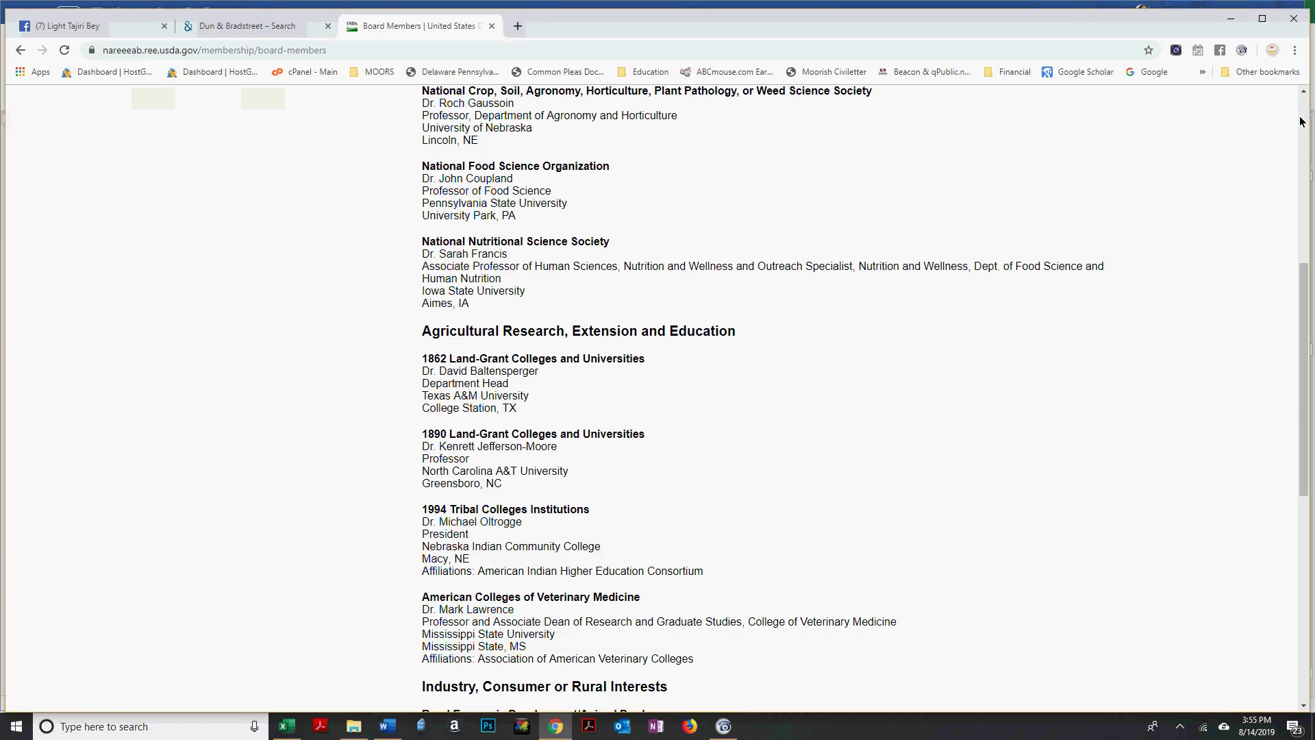
key("alt+Tab")
left_click(1300, 121)
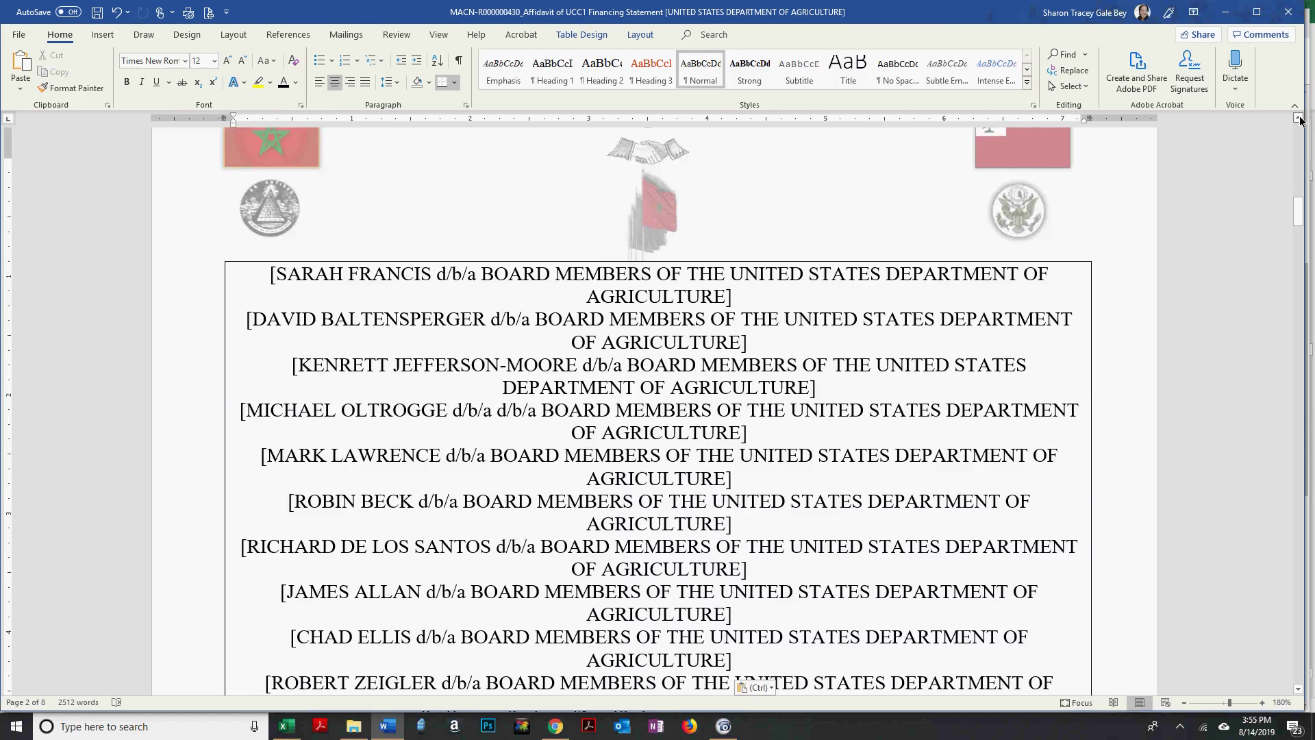
left_click(1299, 121)
left_click(1299, 121)
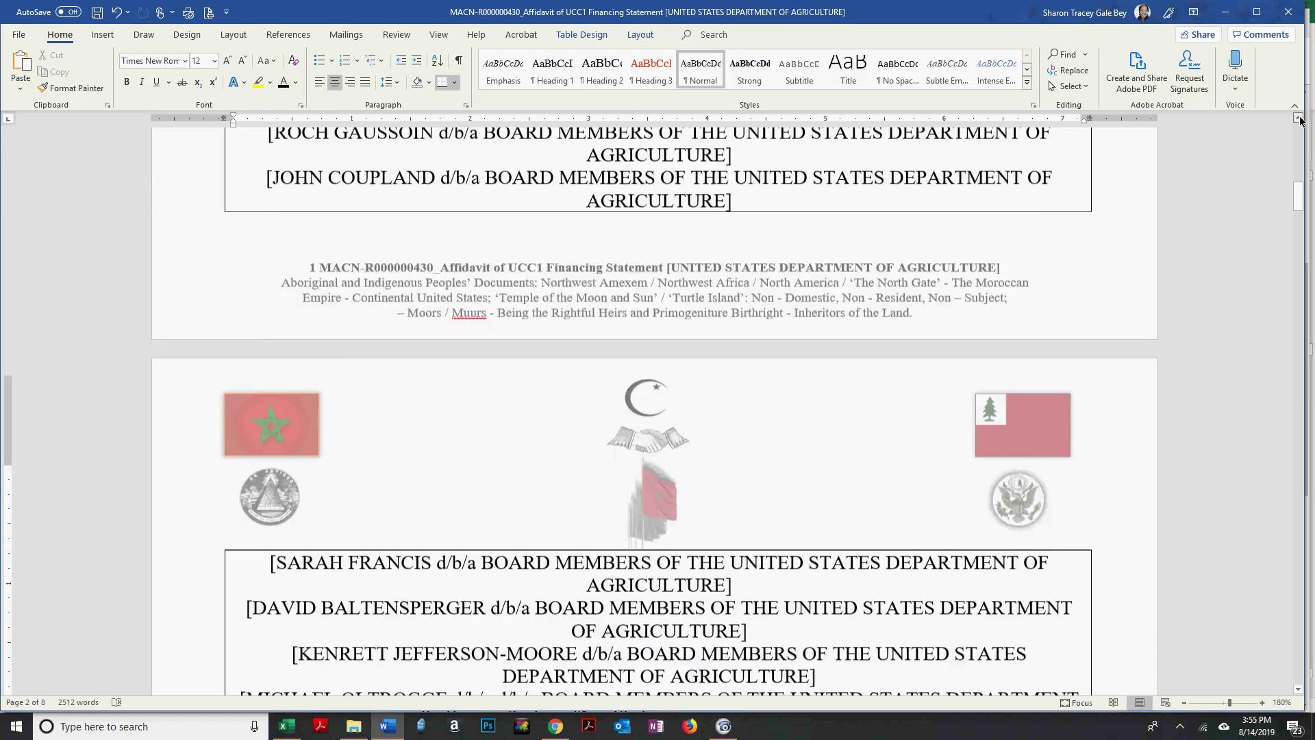
left_click(1299, 122)
Paste the board-member rows into page 1's recipient table cell after the earlier entries.
scroll(867, 327, "up", 5)
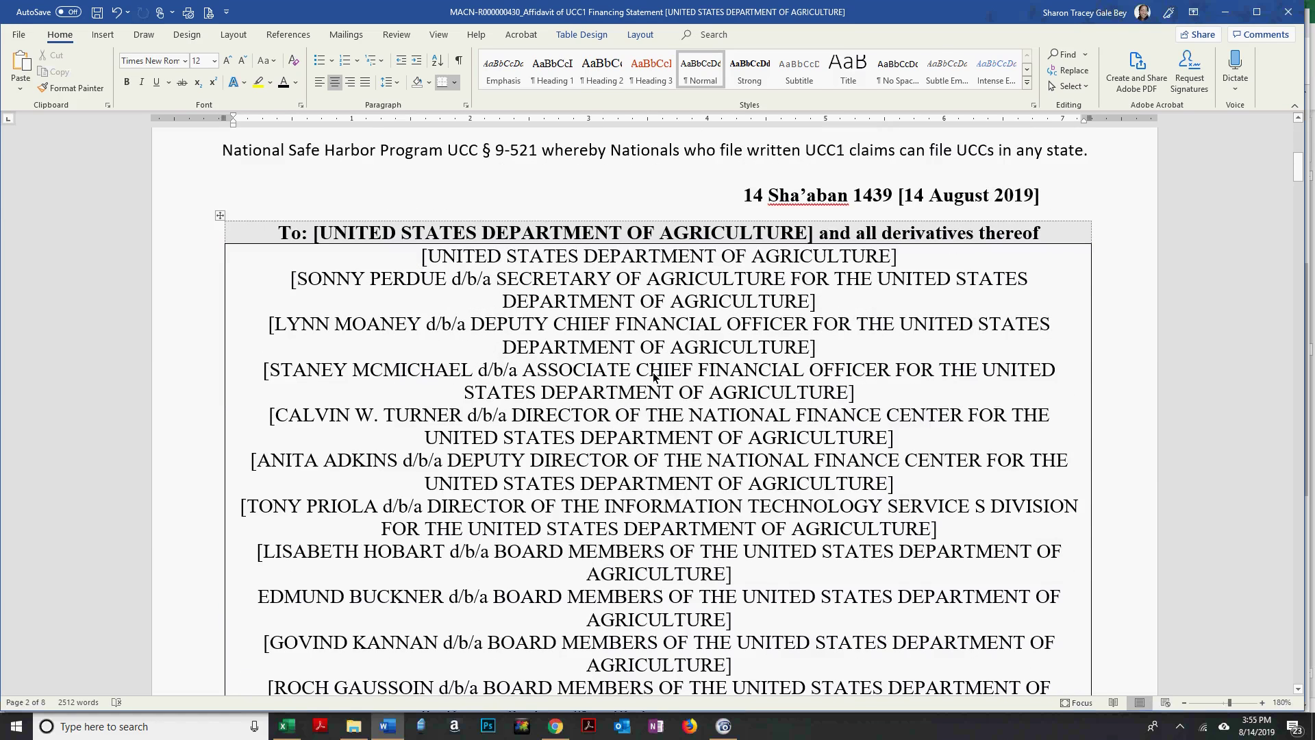
scroll(729, 380, "down", 5)
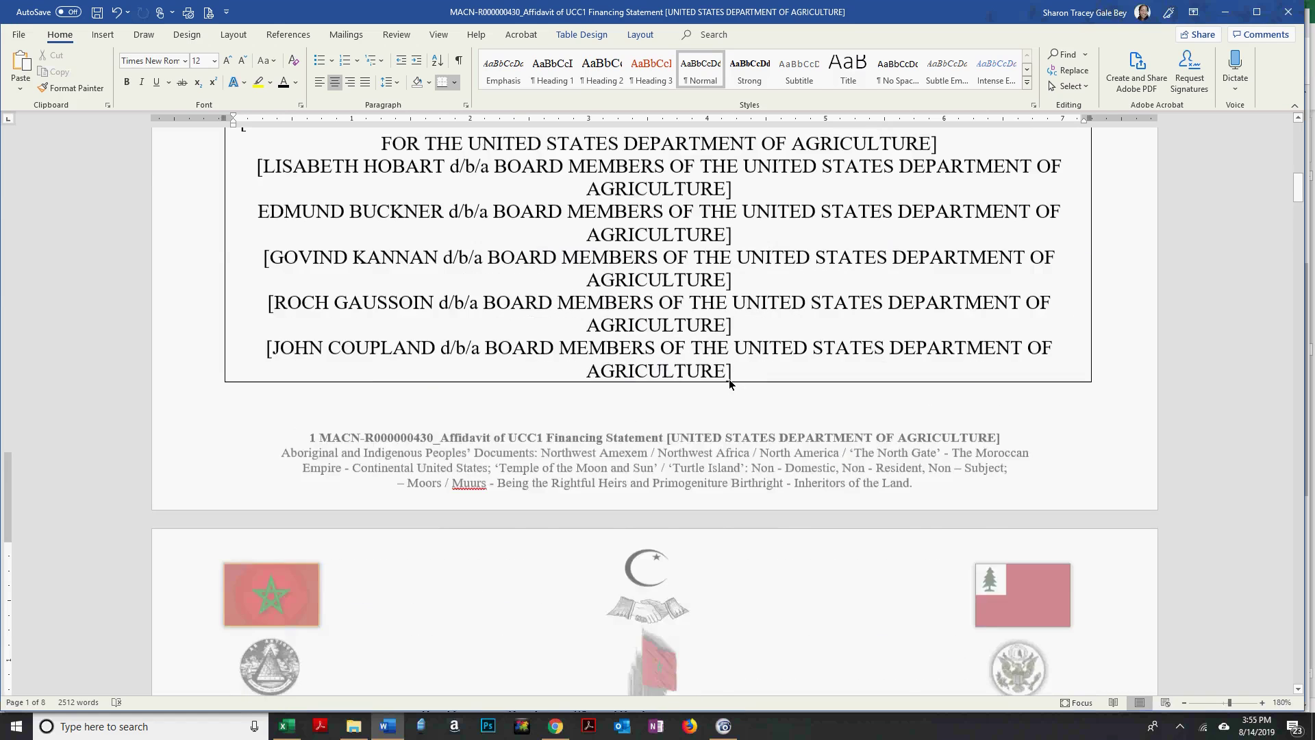
key("ctrl+v")
scroll(752, 437, "down", 5)
scroll(560, 127, "up", 3)
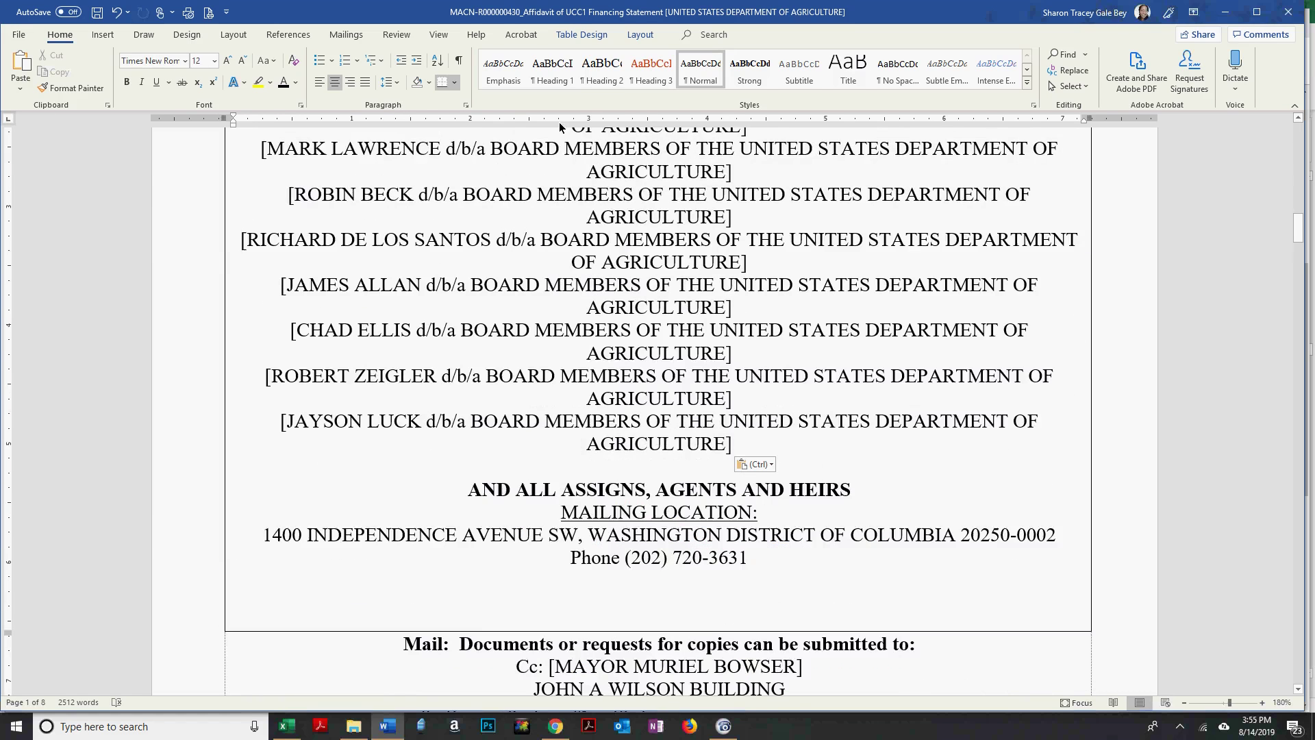
key("shift+Up")
key("shift+Up")
key("shift+Up")
key("shift+Up")
key("shift+Up")
key("shift+Up")
key("shift+Up")
key("shift+Up")
key("shift+Up")
key("shift+Up")
key("shift+Up")
key("shift+Up")
key("shift+Up")
key("shift+Up")
key("shift+Up")
key("shift+Up")
key("shift+Up")
key("shift+Up")
key("shift+Up")
key("shift+Up")
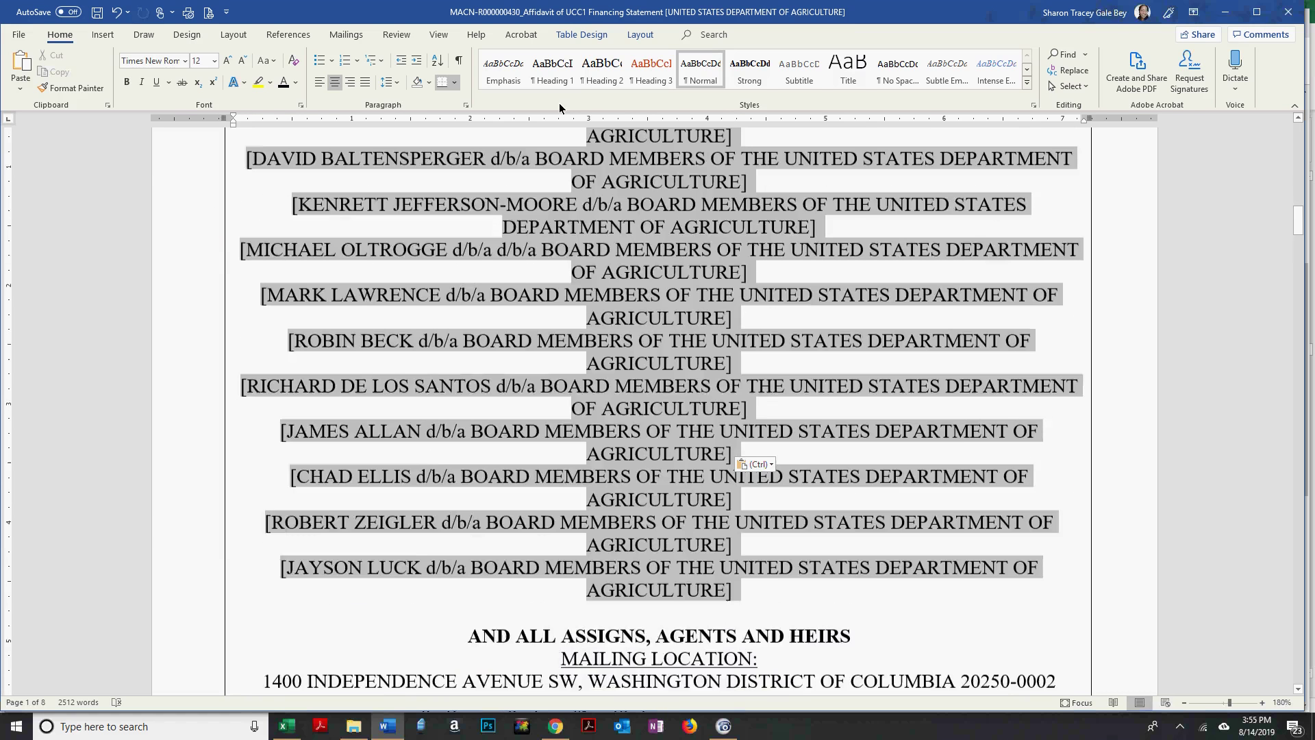
scroll(556, 138, "up", 6)
scroll(556, 138, "up", 5)
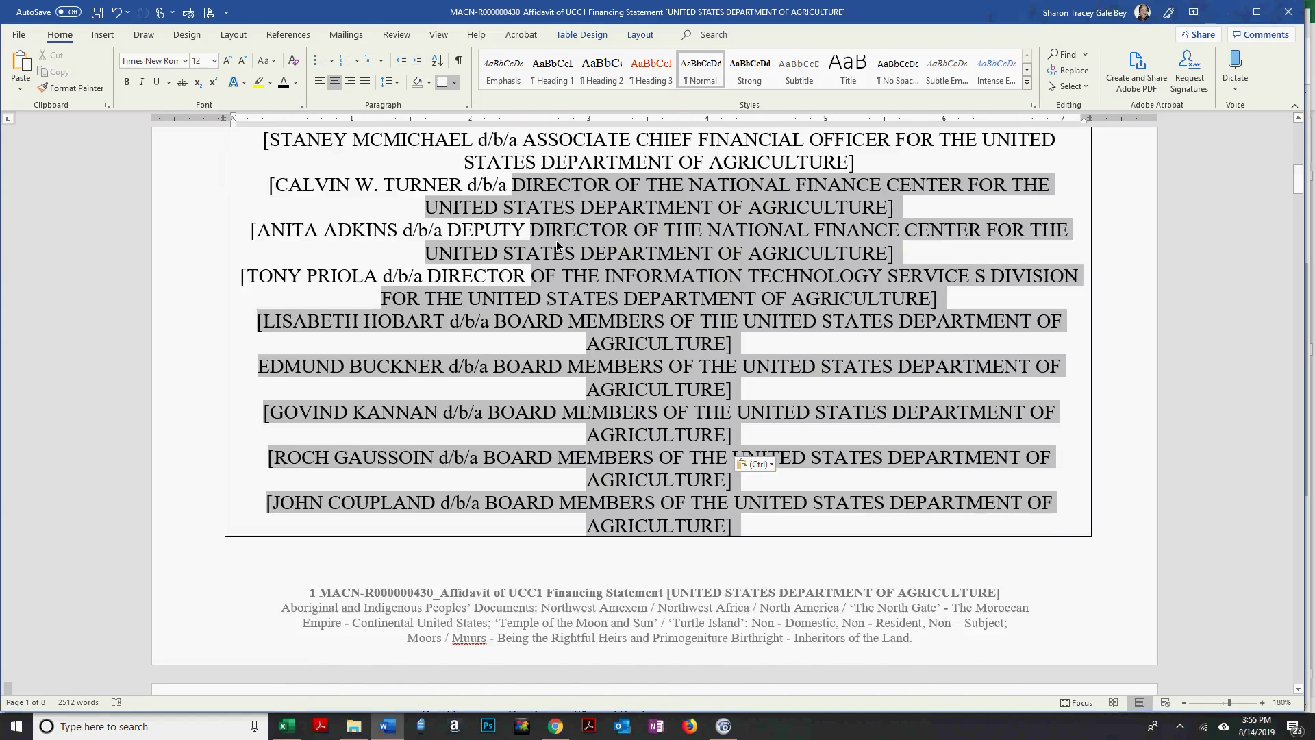
scroll(556, 245, "up", 2)
left_click(556, 245, "shift")
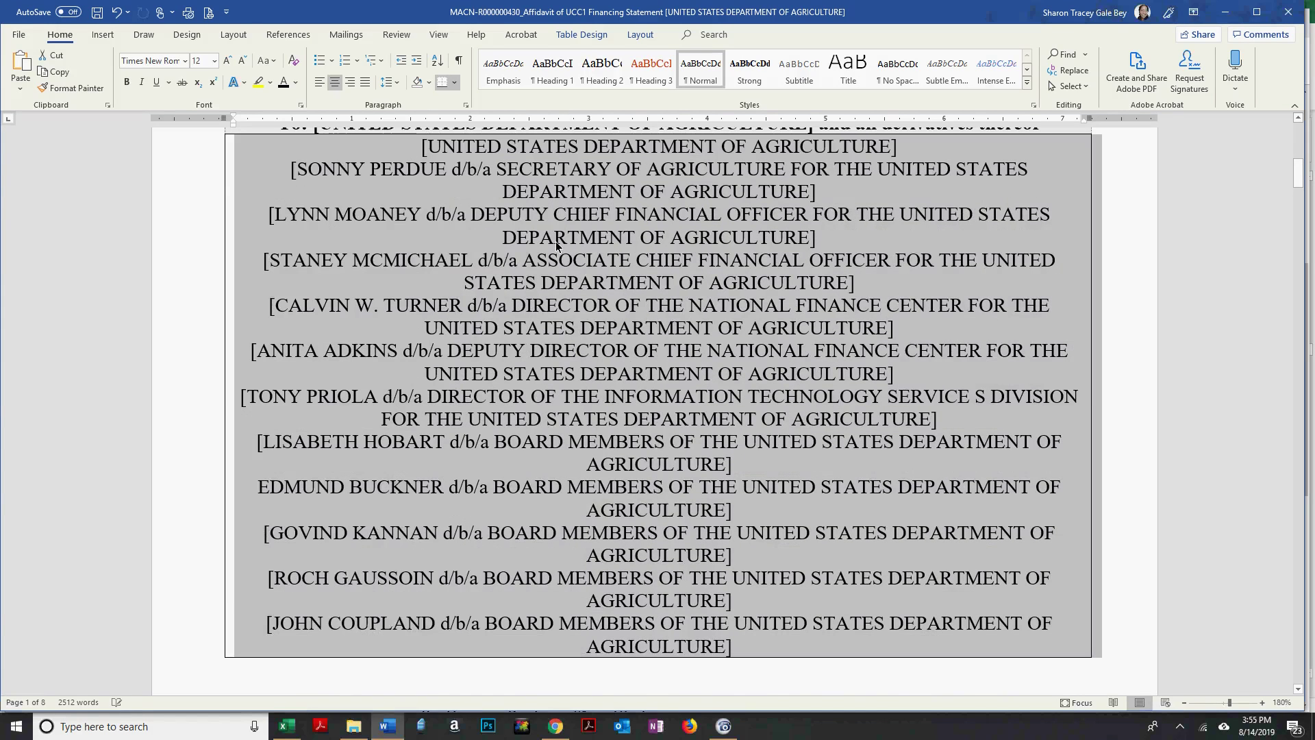
key("ctrl+v")
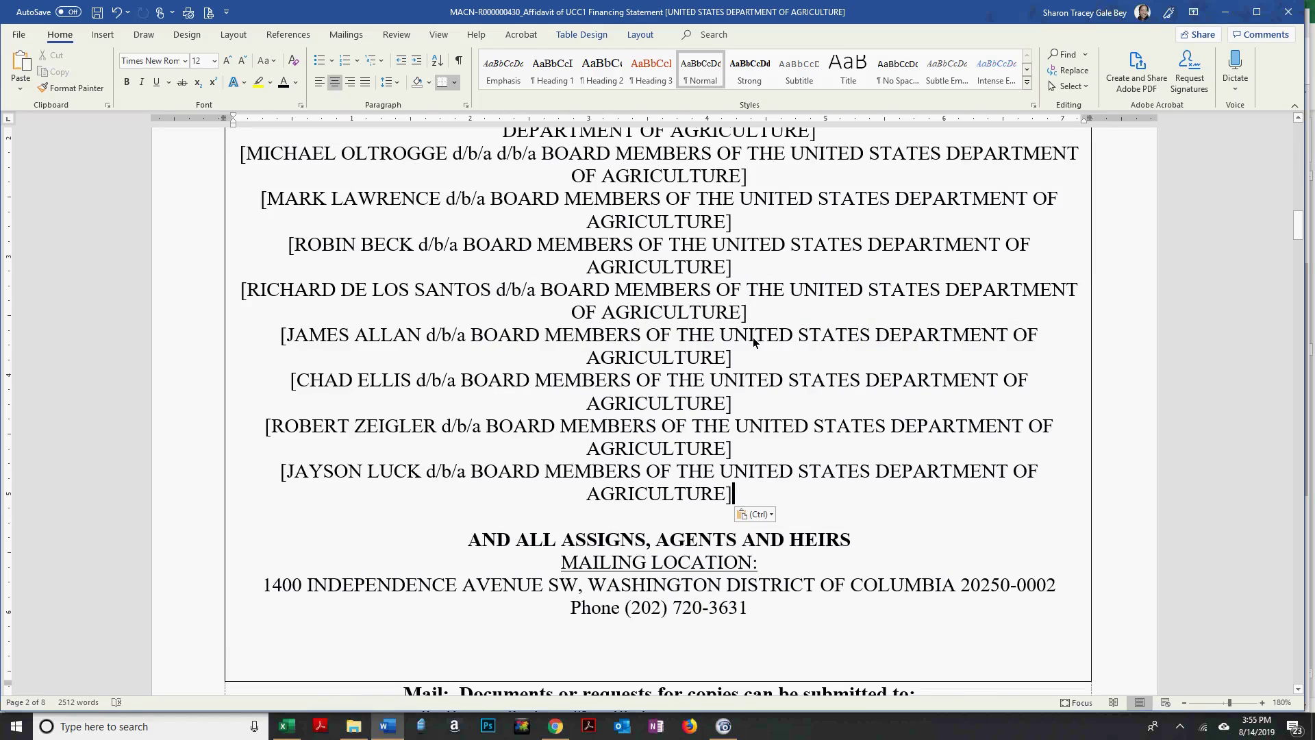
Select the pasted board-member list and reduce its font size to 11 pt.
key("shift+Page_Up")
key("shift+Page_Up")
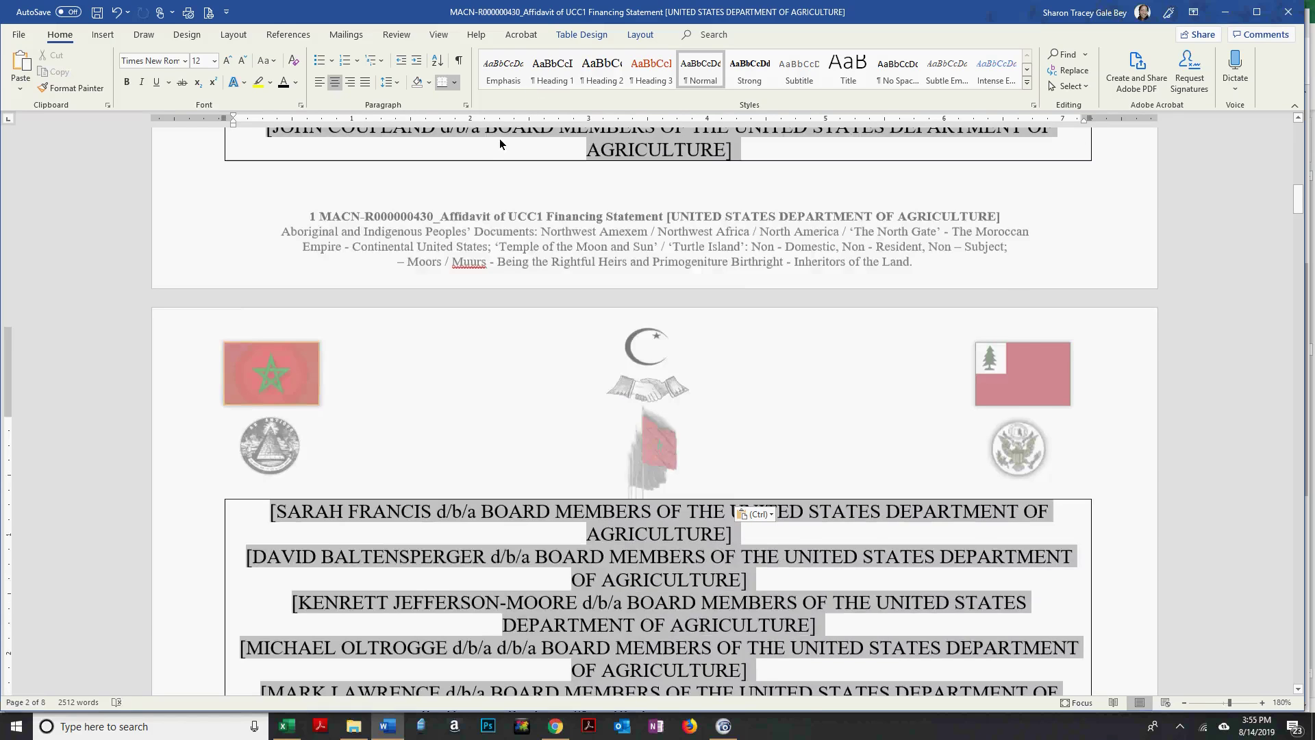
scroll(499, 139, "up", 5)
scroll(499, 187, "up", 3)
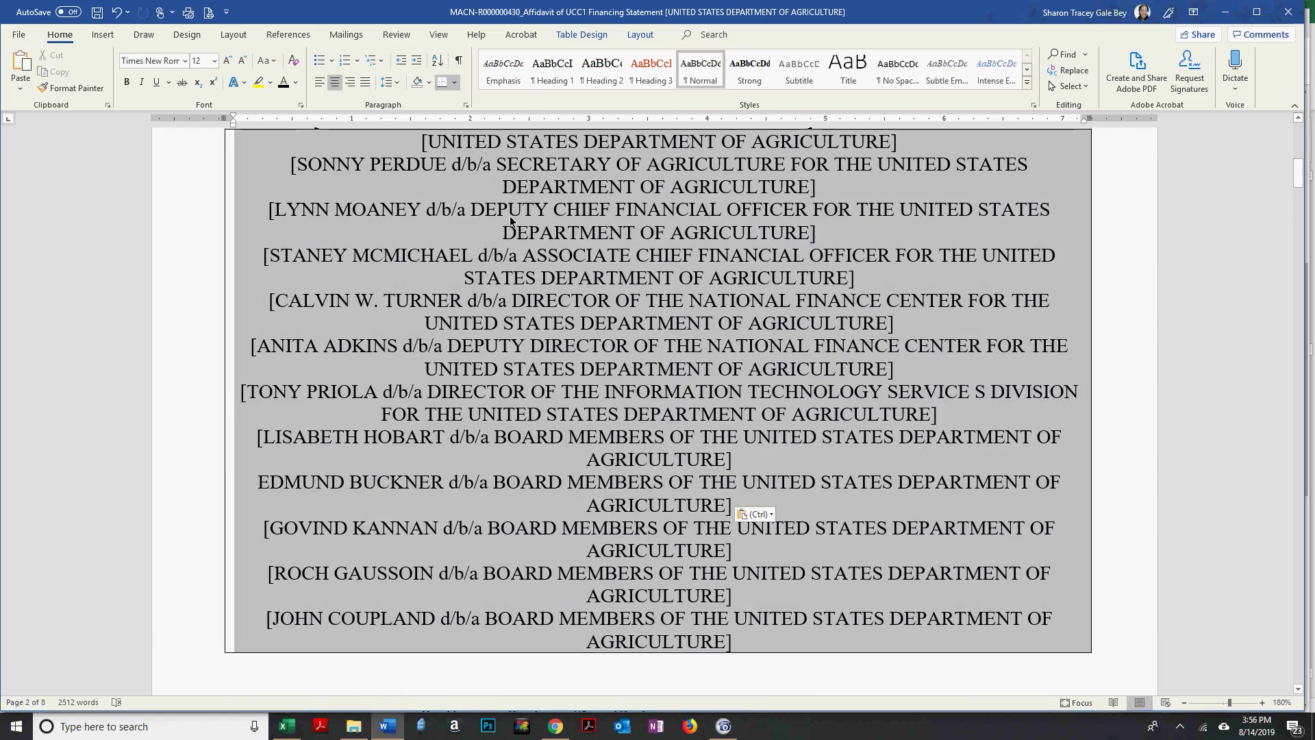
left_click(243, 60)
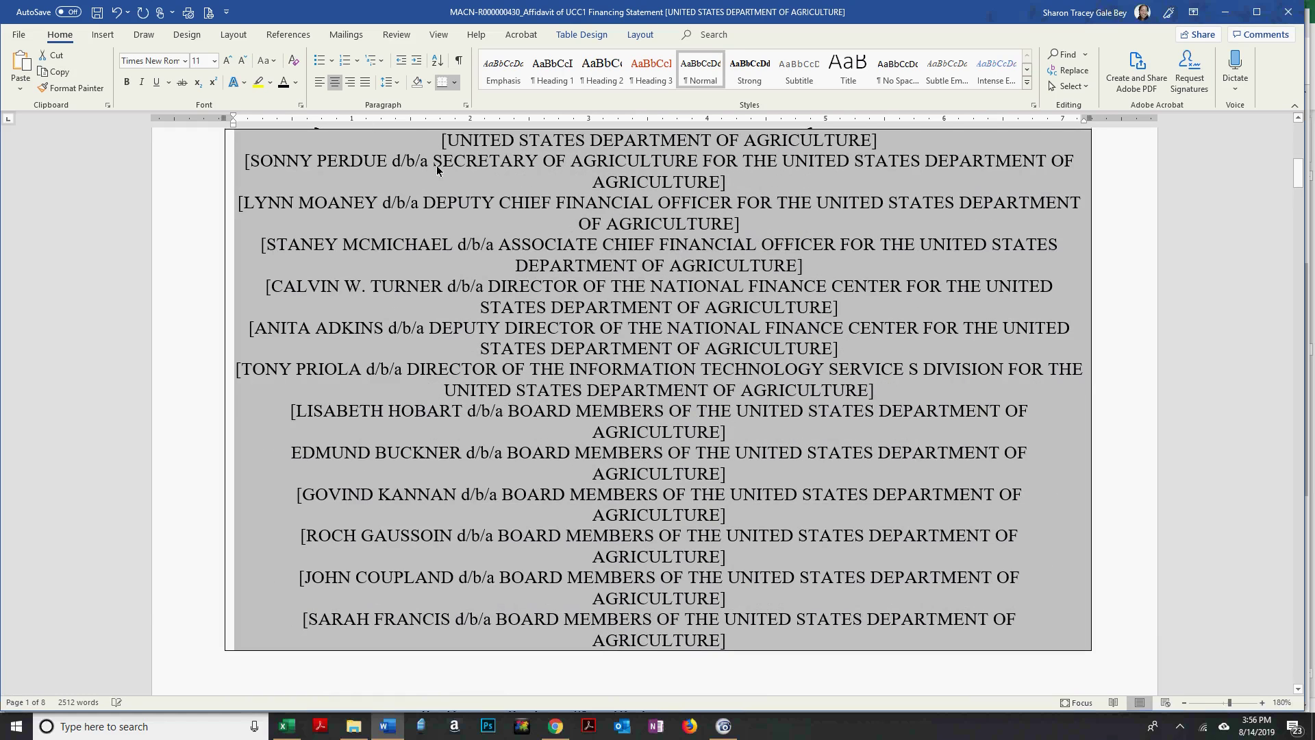
left_click(632, 282)
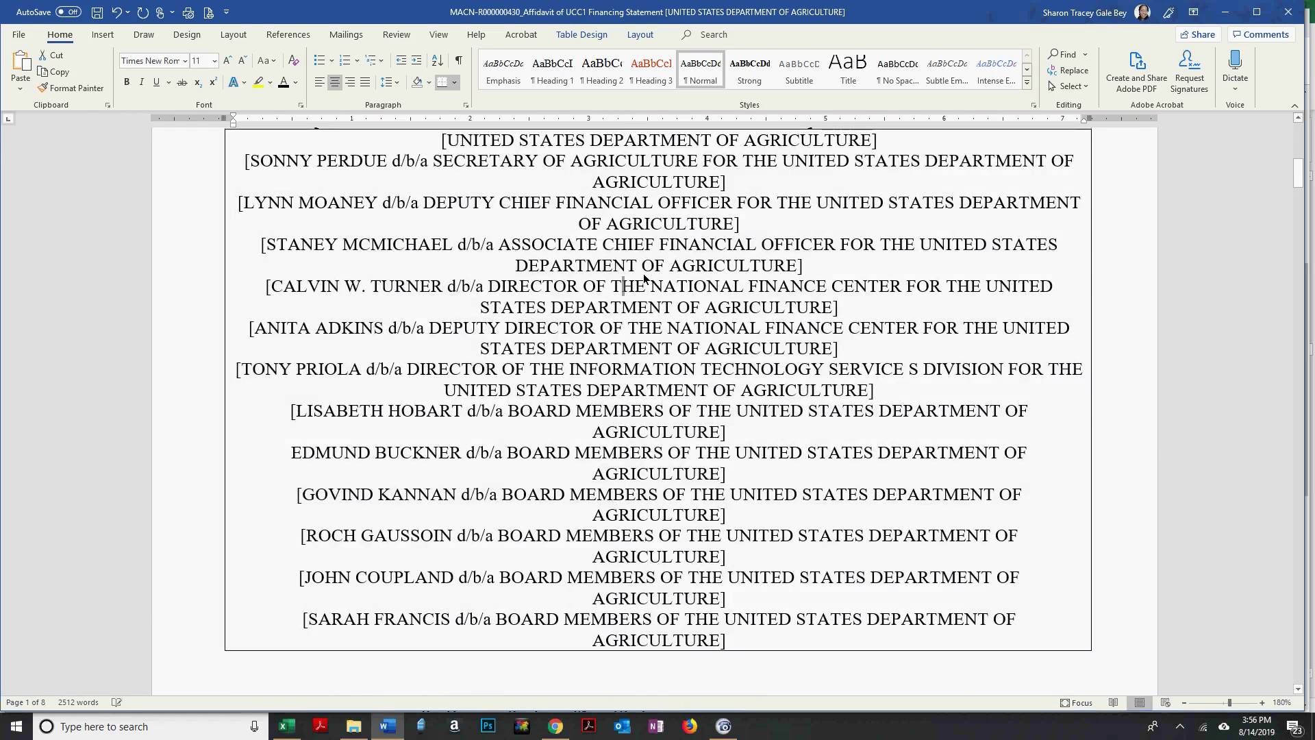
scroll(643, 274, "down", 10)
scroll(643, 233, "down", 3)
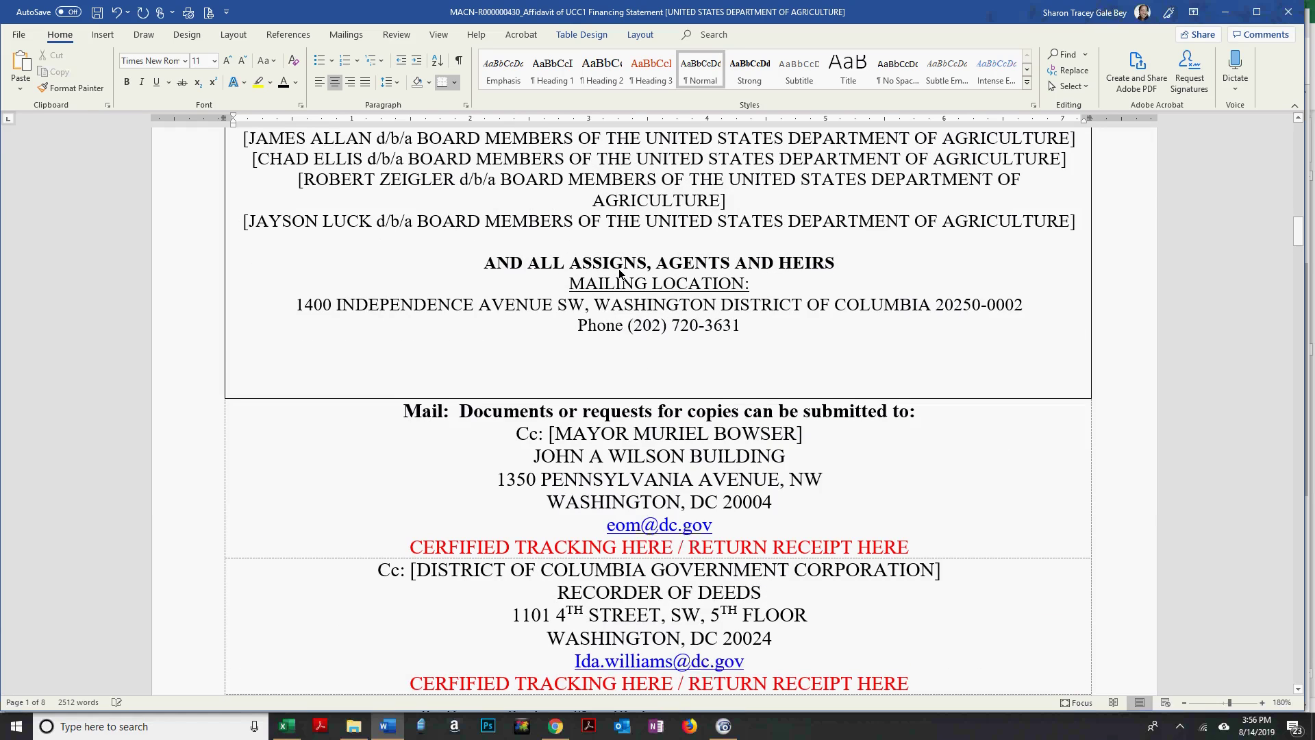
Save the affidavit with the Quick Access Toolbar Save button.
left_click(100, 15)
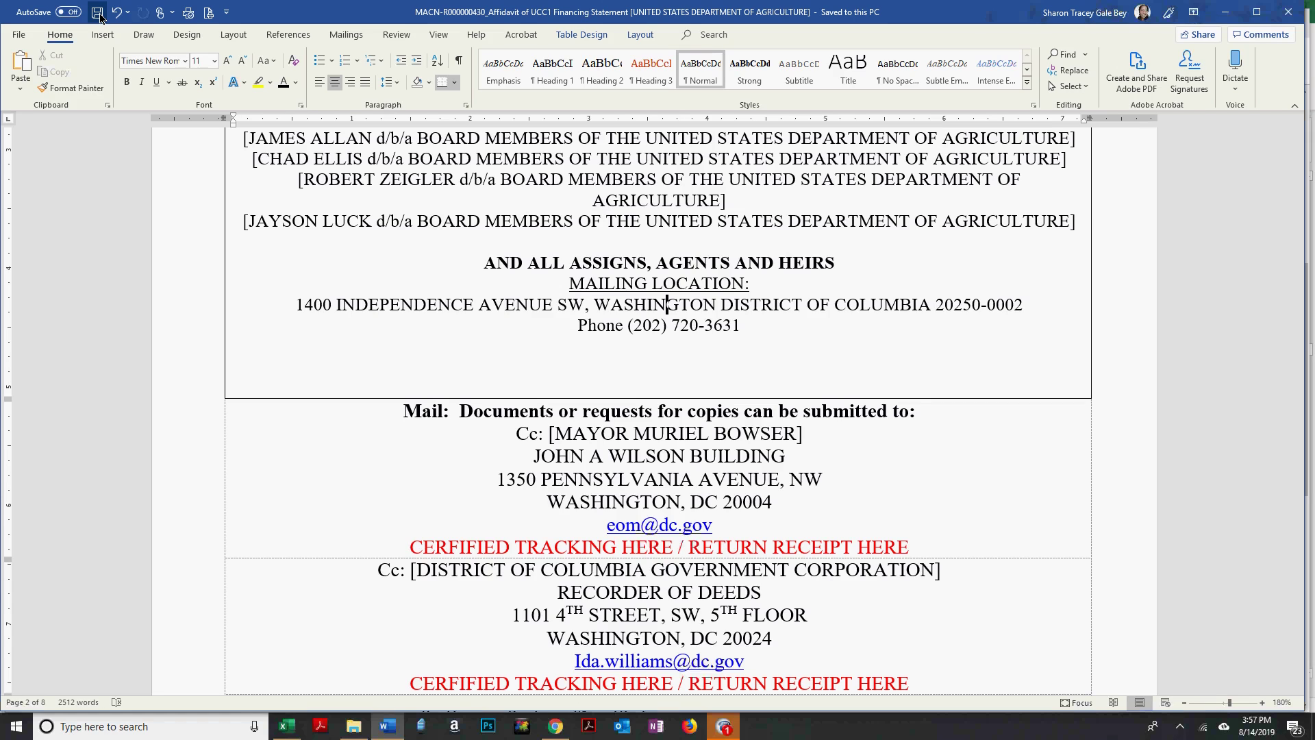
Scroll the affidavit back to the top and bring Chrome's NAREEEAB Board Members page forward.
key("alt+Tab")
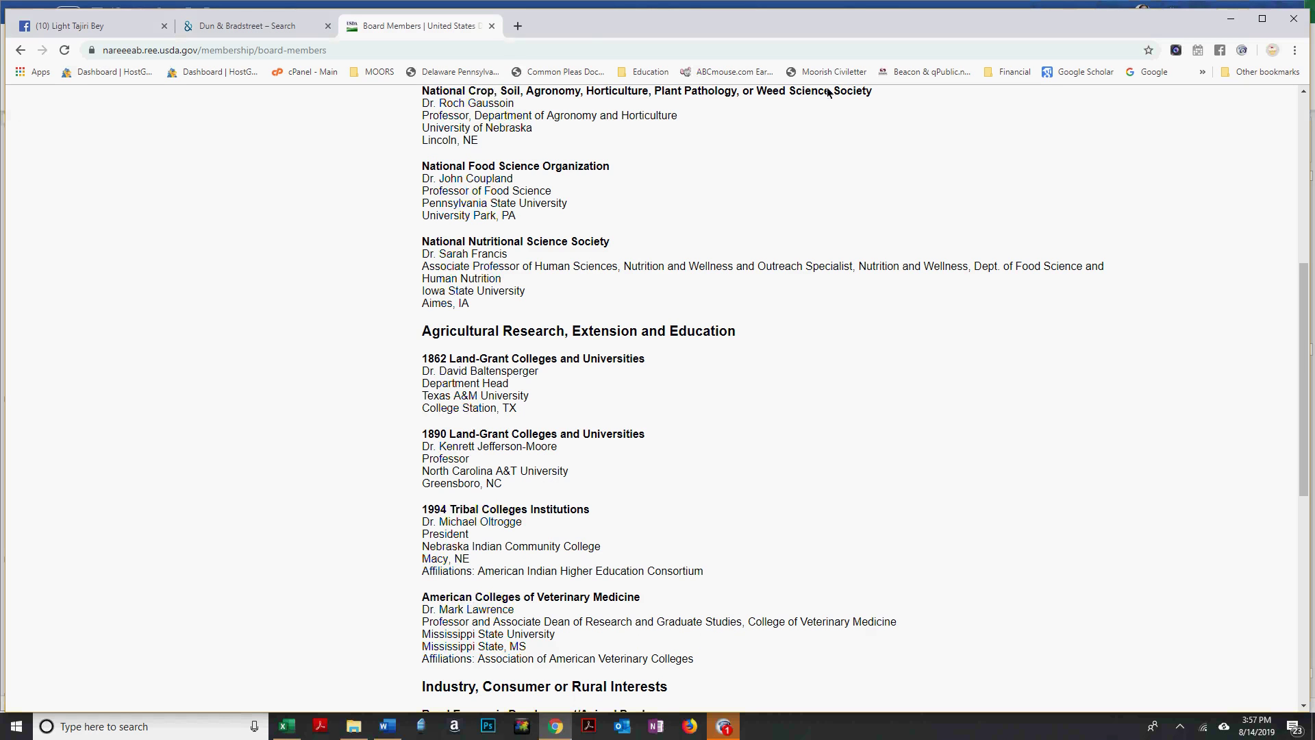
key("alt+Tab")
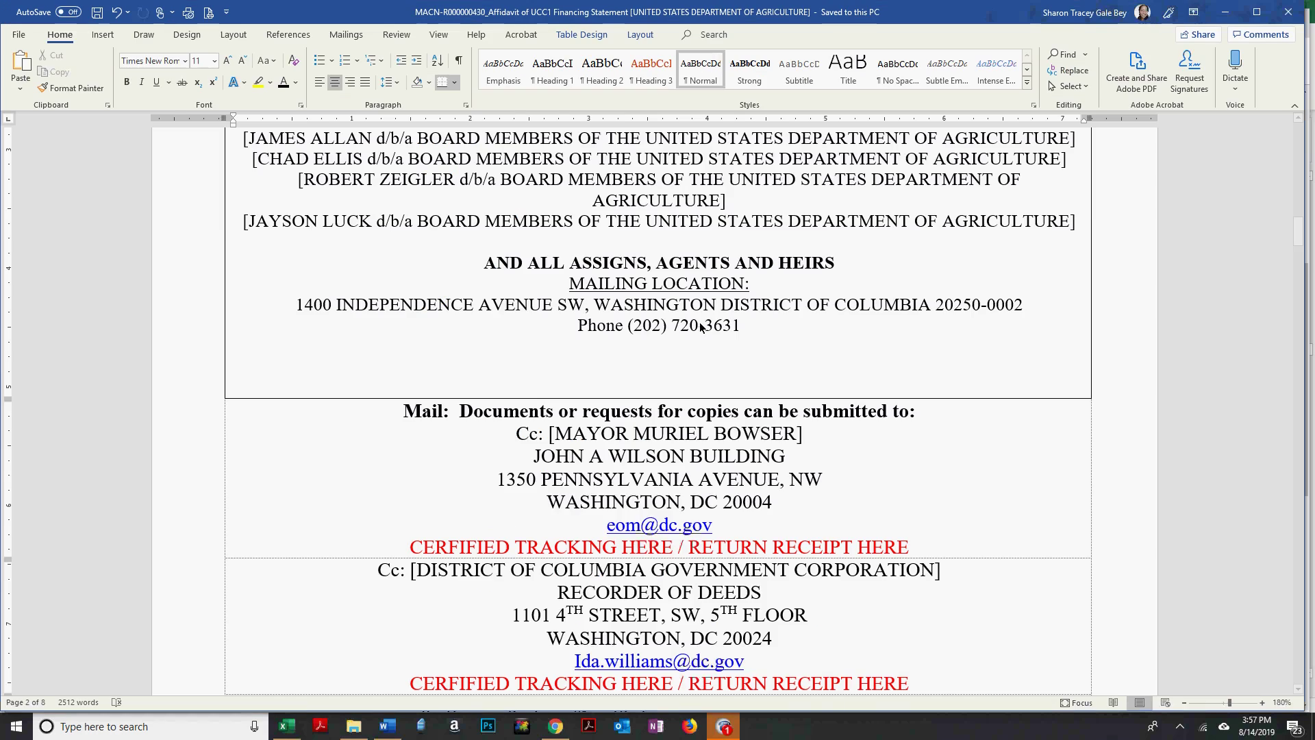
scroll(700, 329, "up", 8)
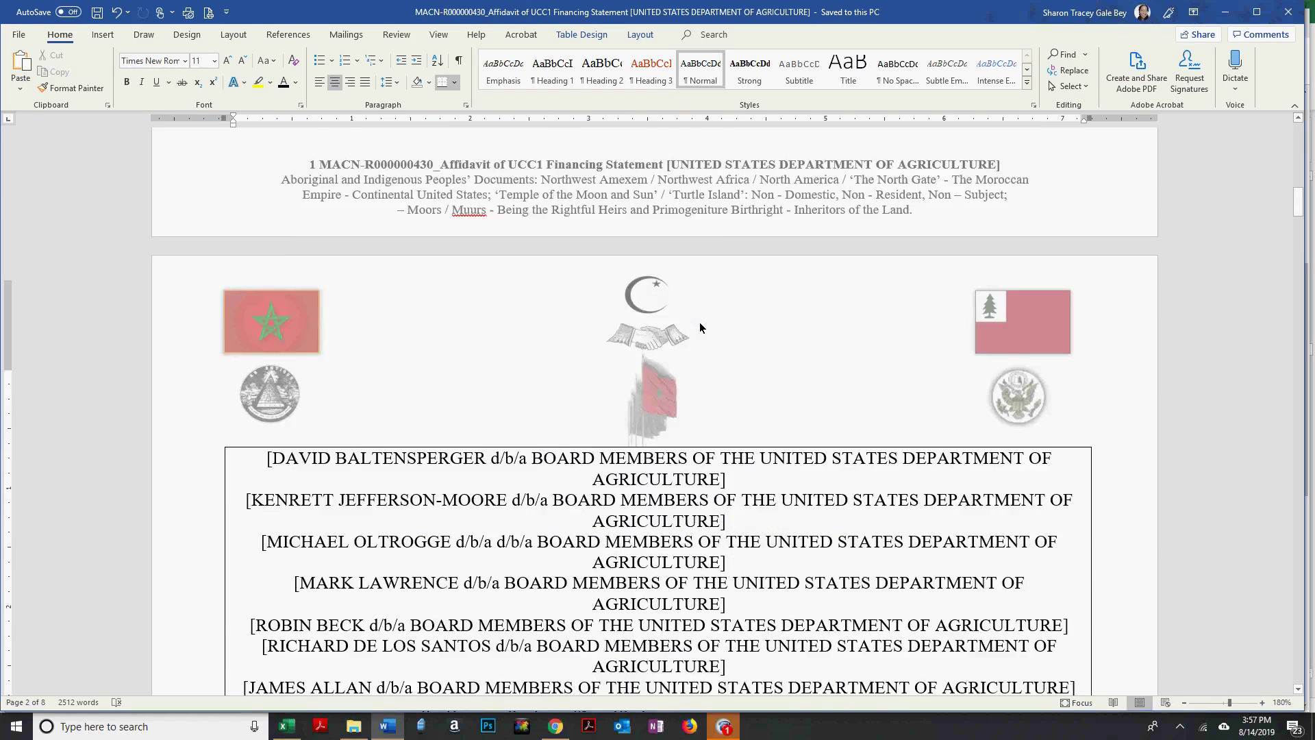
scroll(699, 327, "up", 10)
scroll(3, 129, "up", 2)
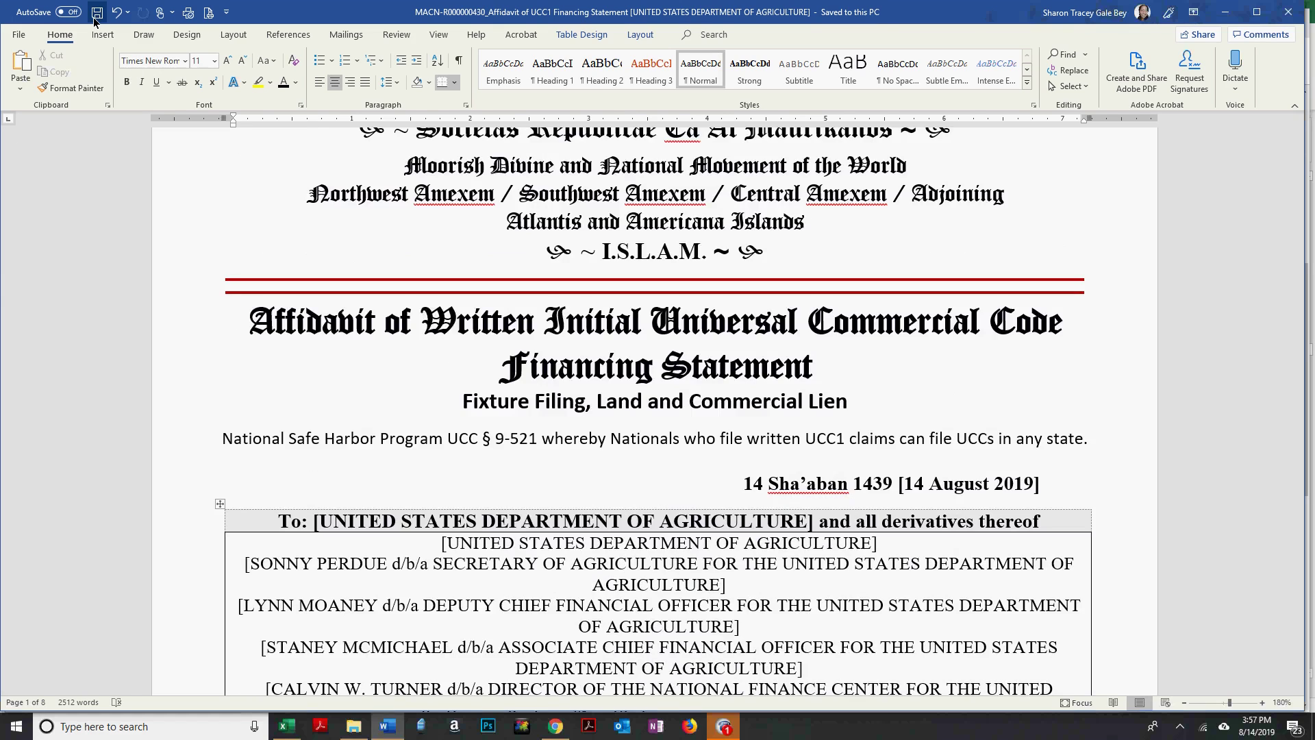
left_click(725, 731)
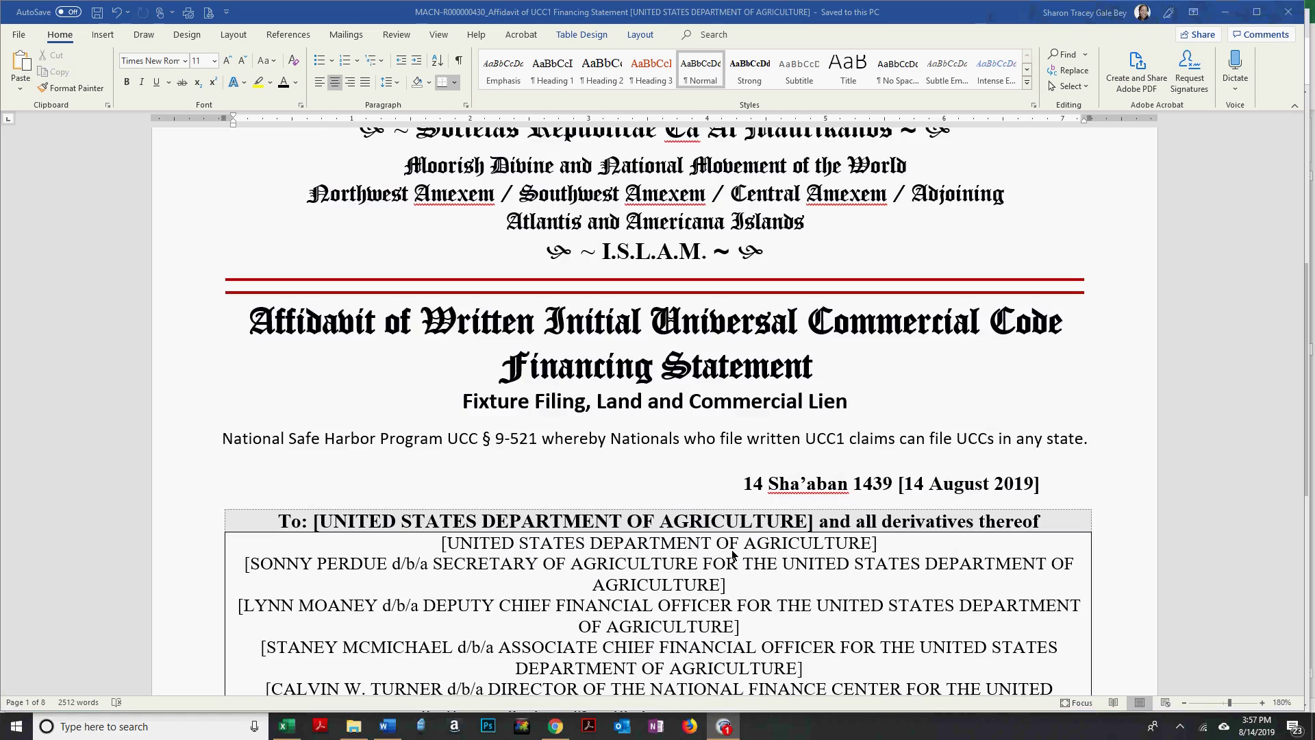
left_click(554, 730)
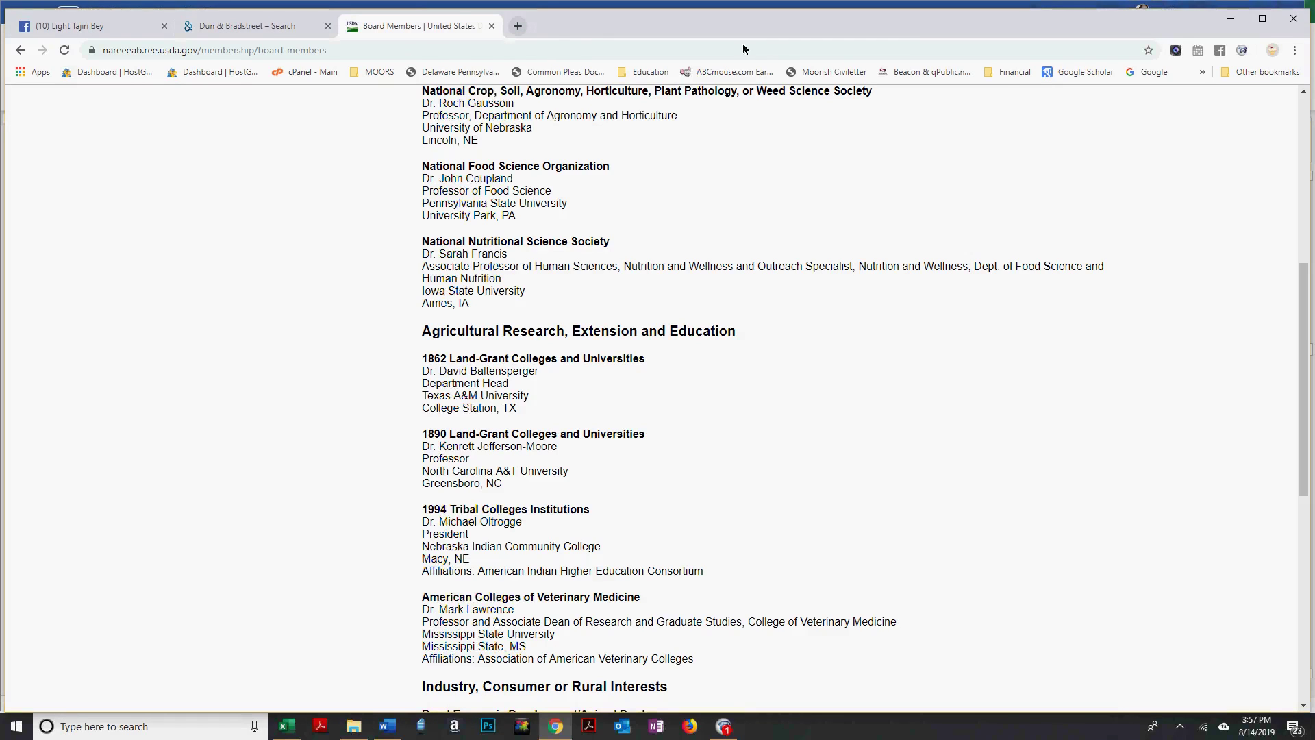
In a new Chrome tab, switch Google to the second signed-in account and open its Gmail.
key("ctrl+t")
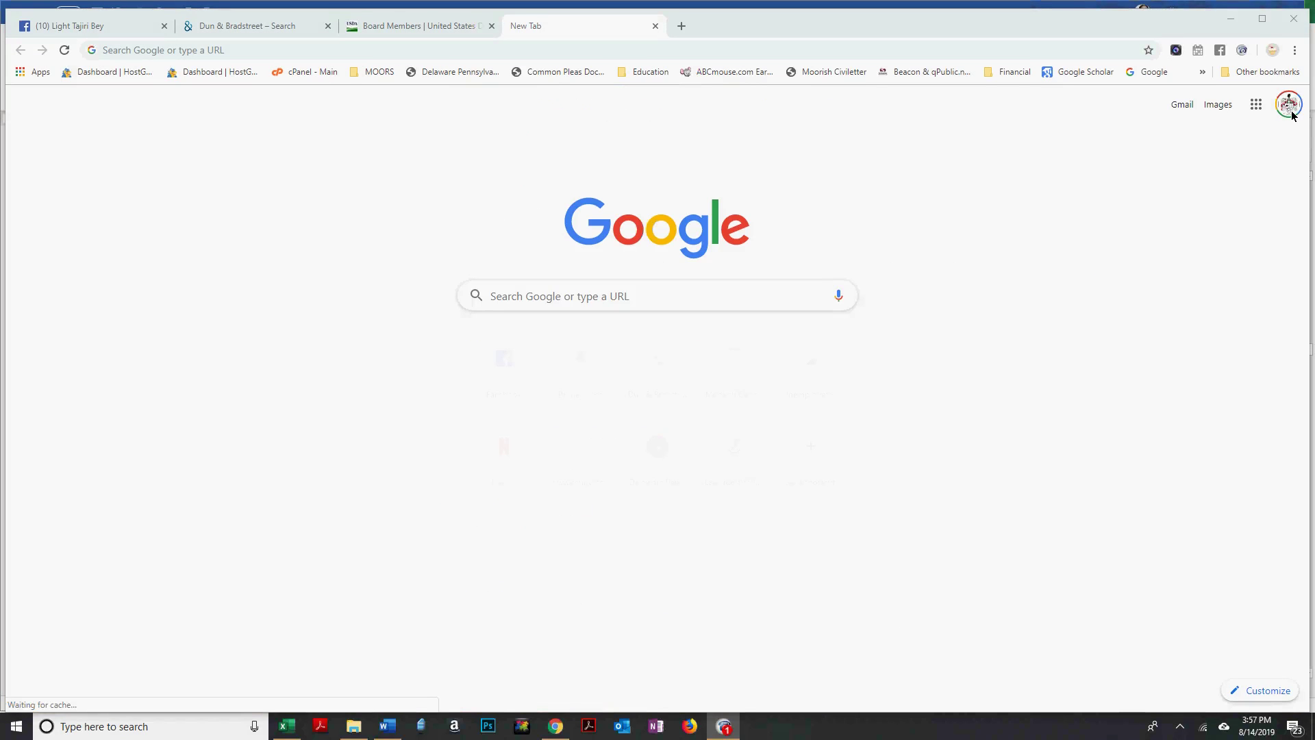
left_click(1289, 110)
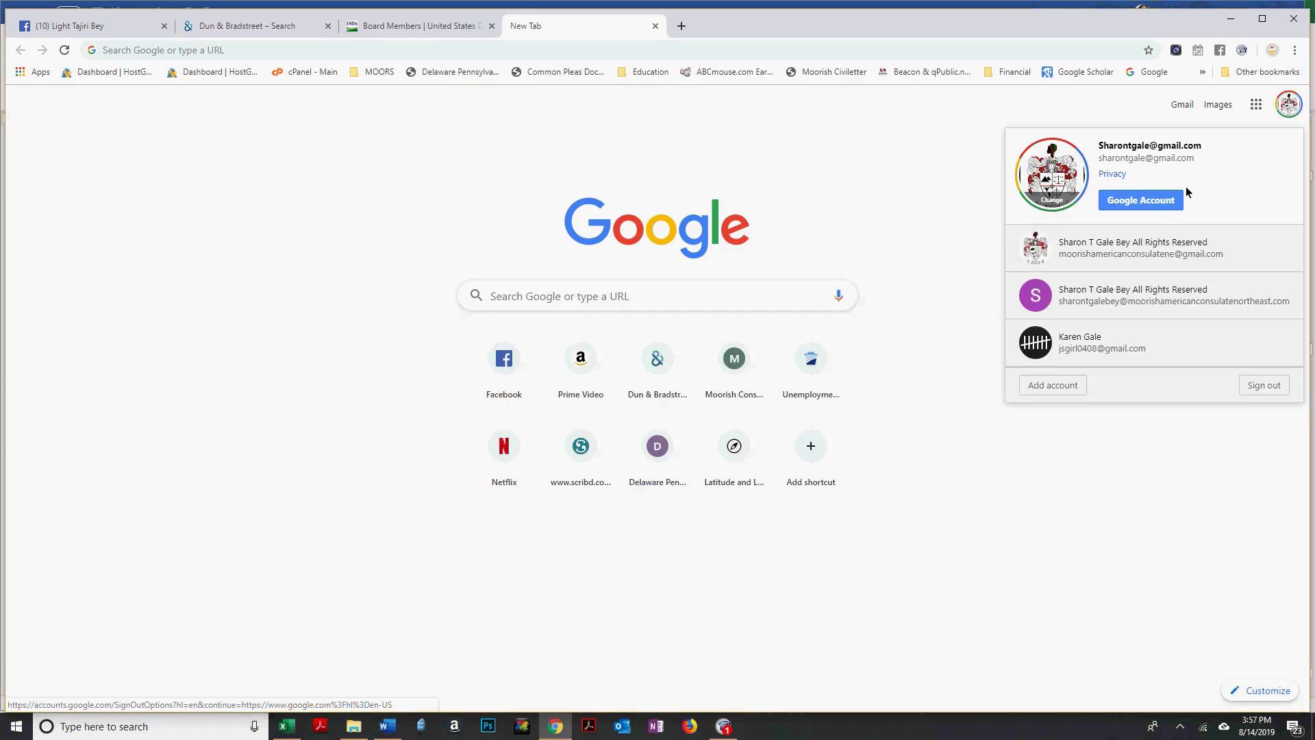
left_click(1141, 260)
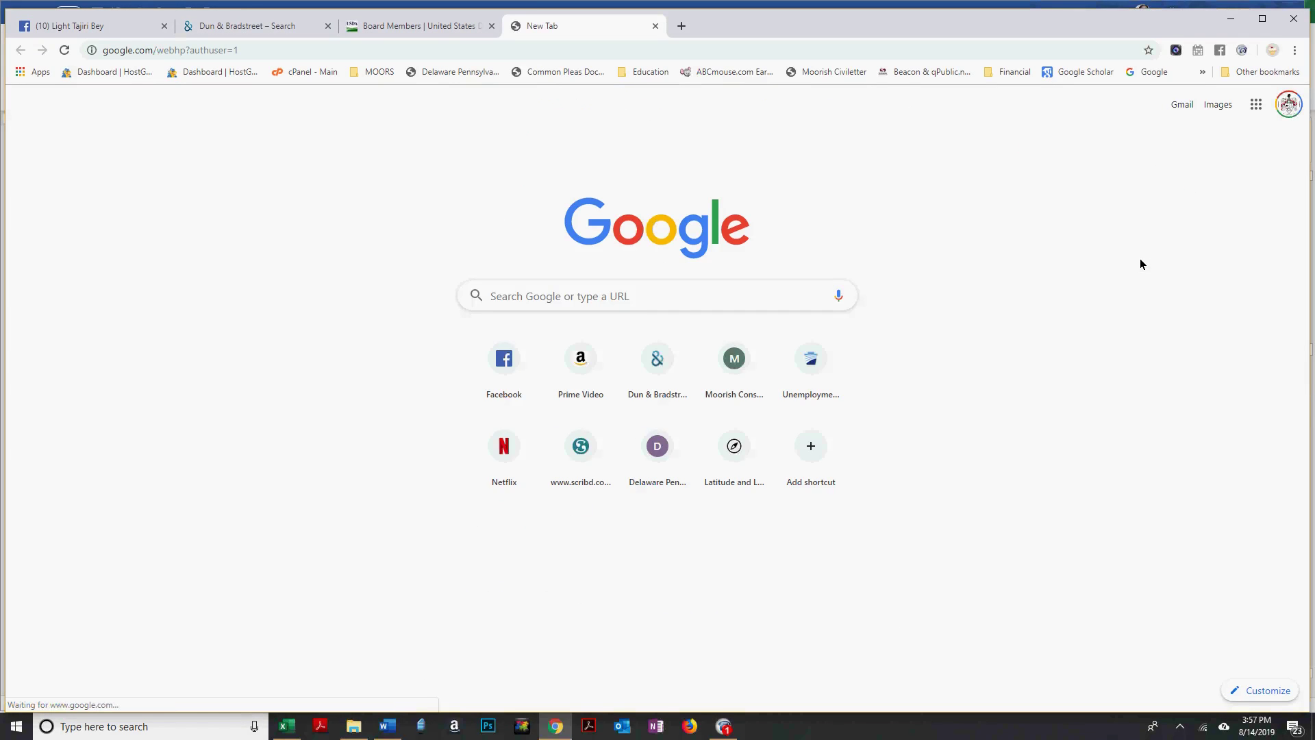
left_click(1180, 108)
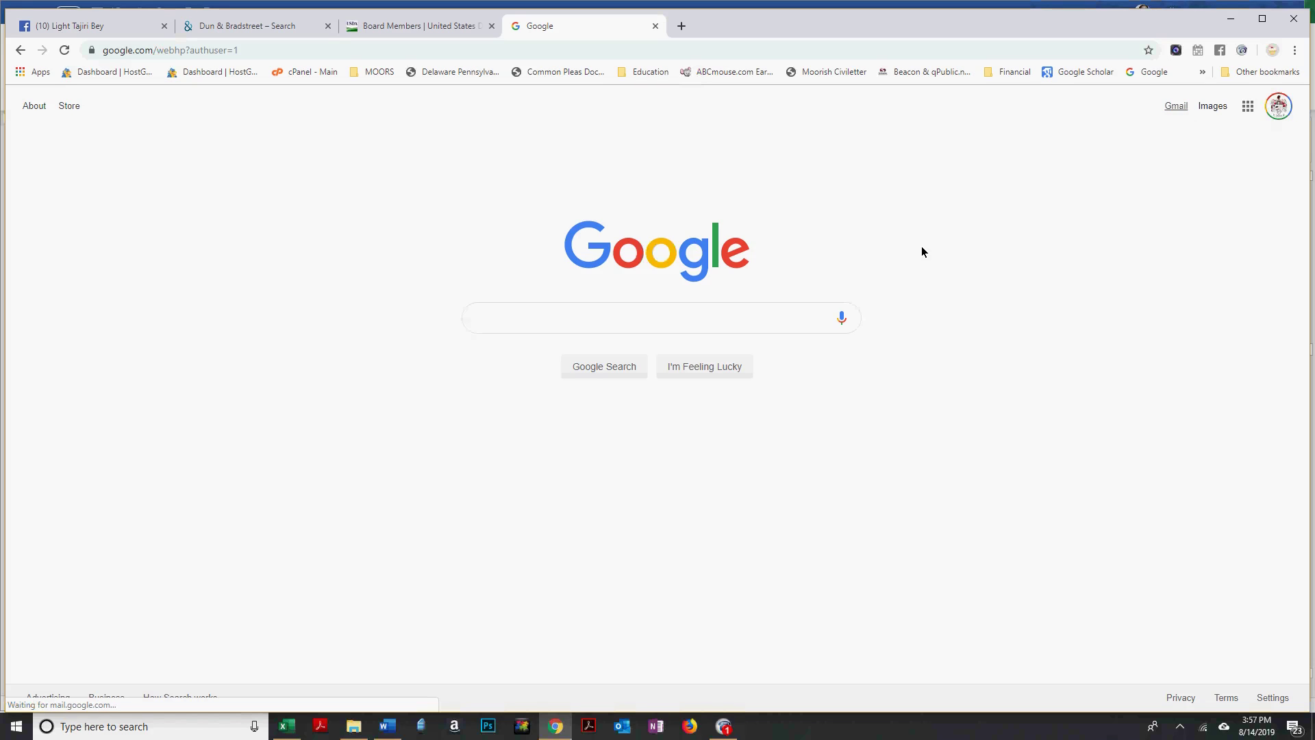
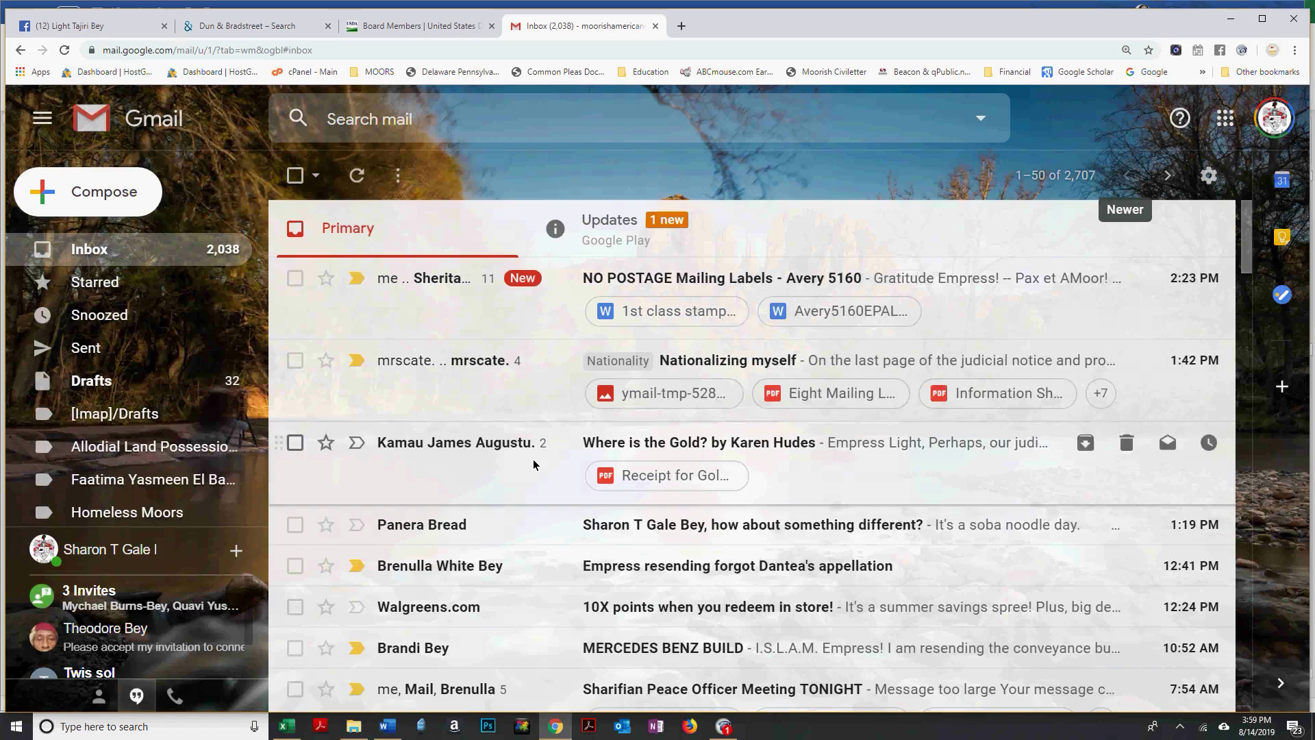
Skim the Gmail inbox, then switch to the 'Board Members | United States Department of Agriculture' tab.
scroll(533, 464, "down", 1)
scroll(532, 464, "down", 3)
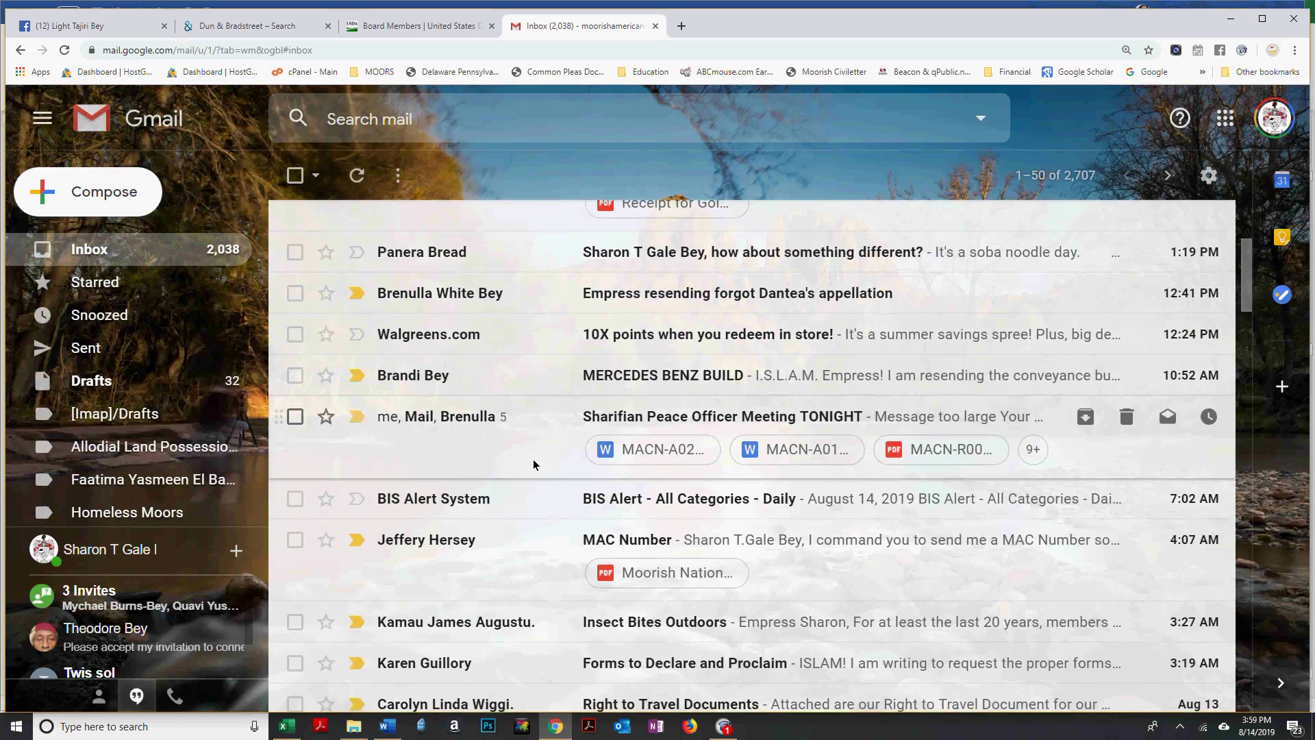
scroll(533, 459, "up", 3)
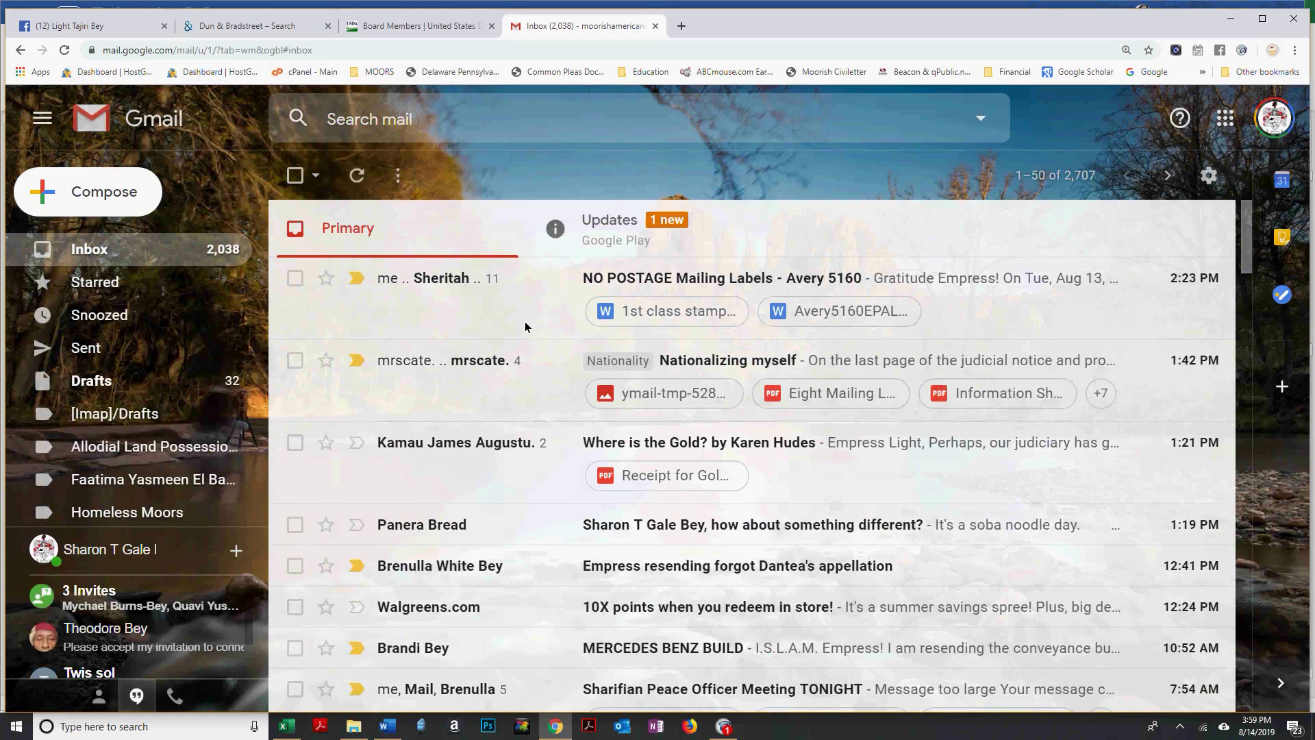
left_click(401, 30)
Skim the USDA Board Members page, then bring the Word affidavit window to the front.
scroll(611, 277, "down", 7)
scroll(611, 277, "up", 13)
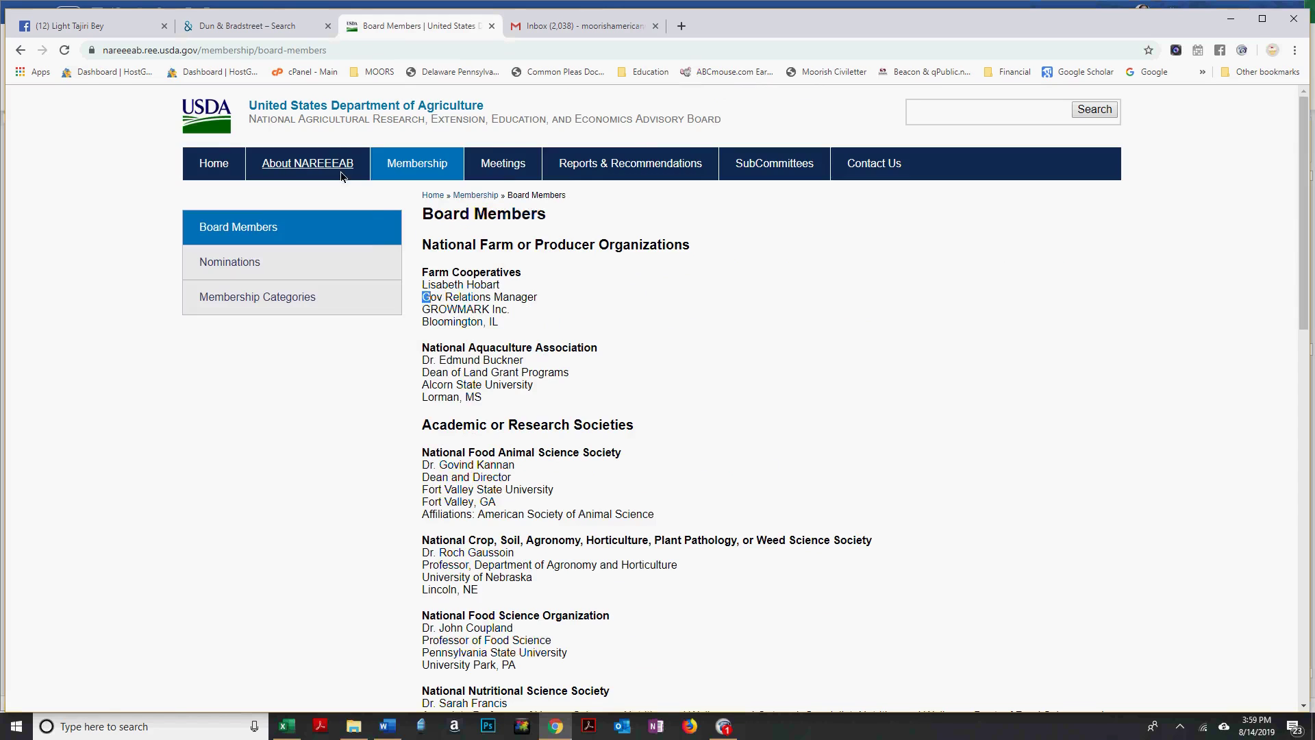
mouse_move(341, 176)
key("alt+Tab")
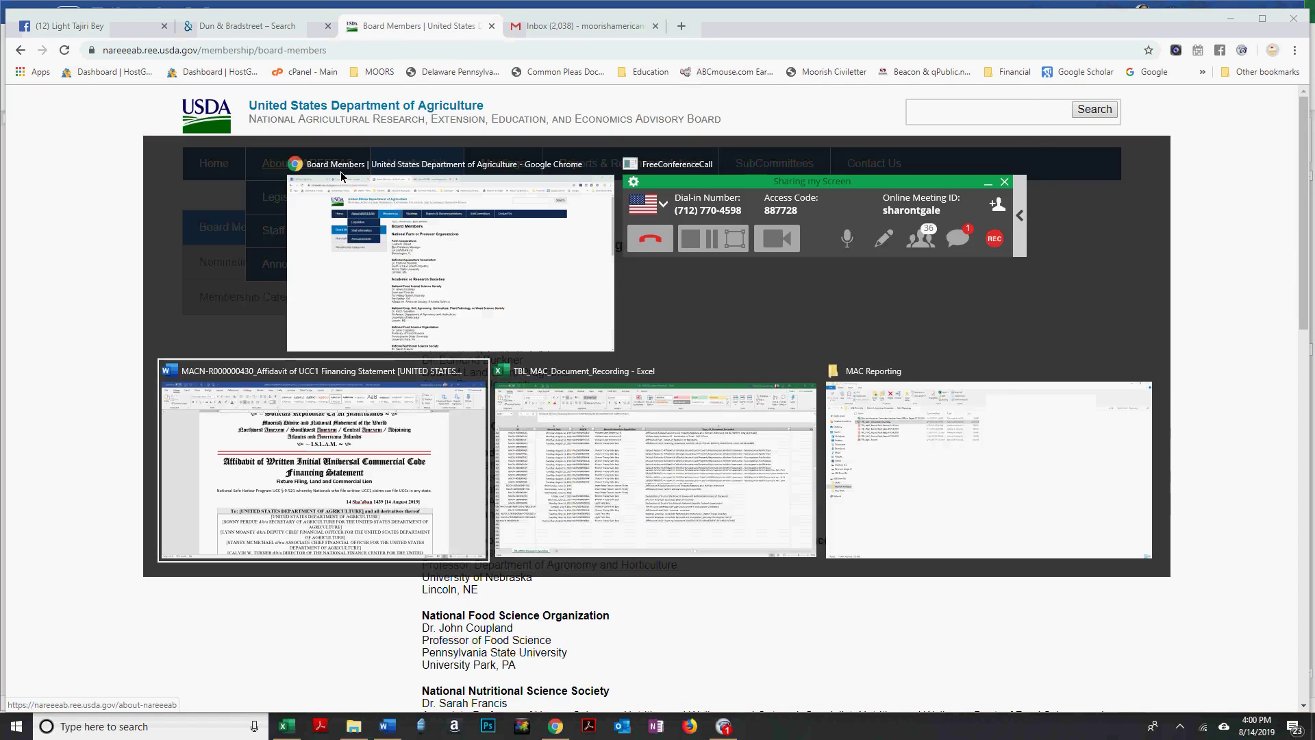
left_click(486, 417)
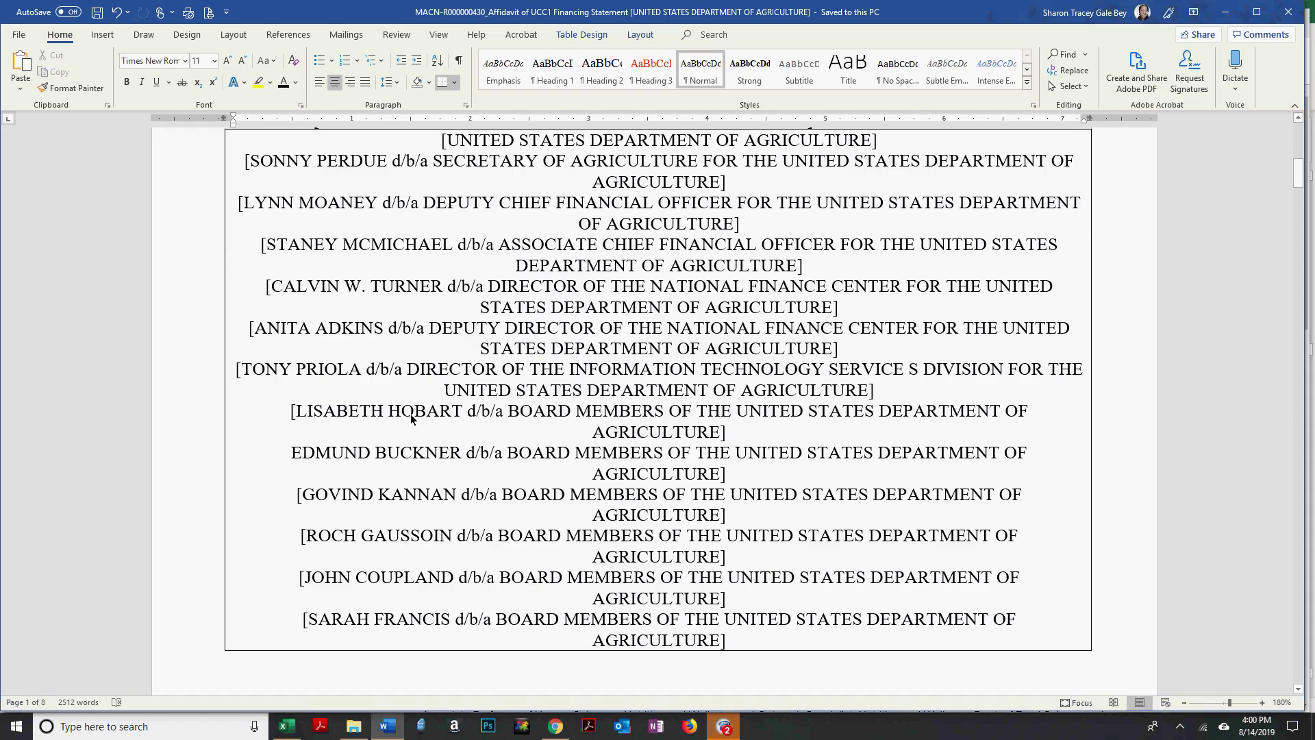
scroll(410, 413, "down", 1)
scroll(410, 414, "up", 1)
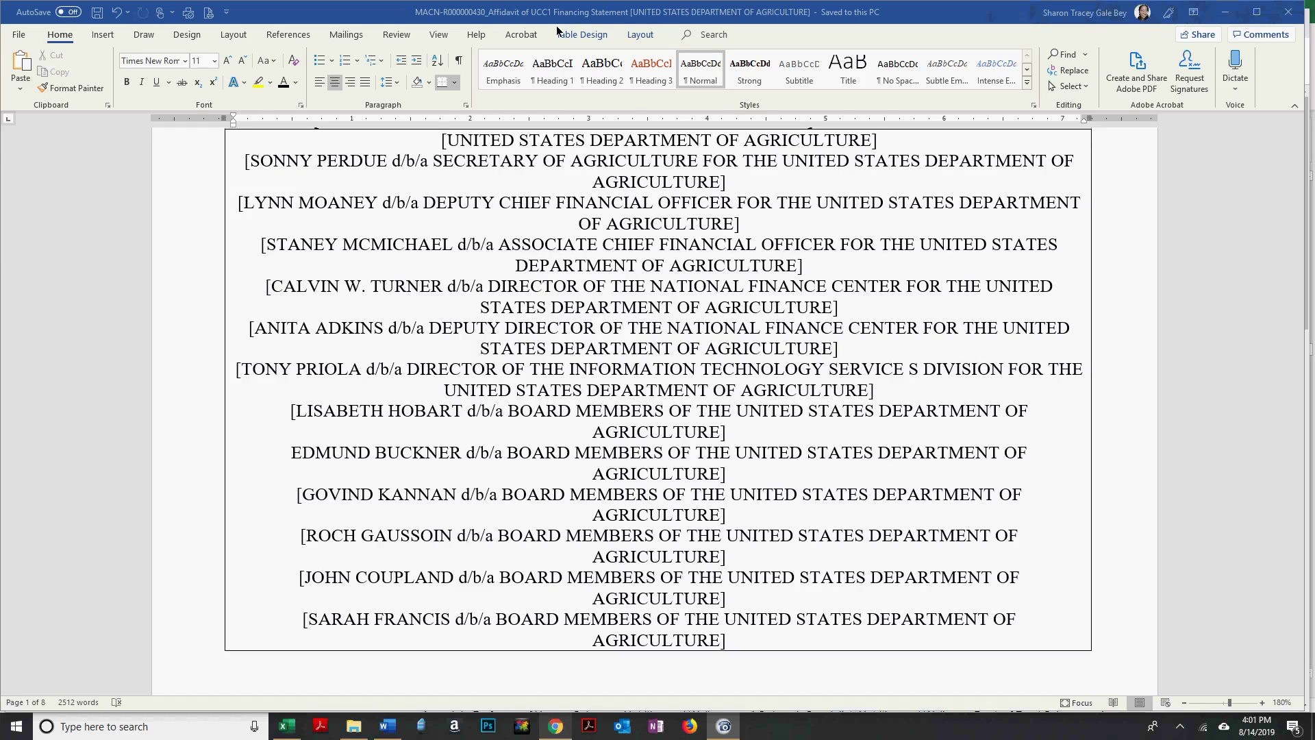
Go from Word back to Chrome and move to its Gmail inbox tab.
key("alt+Tab")
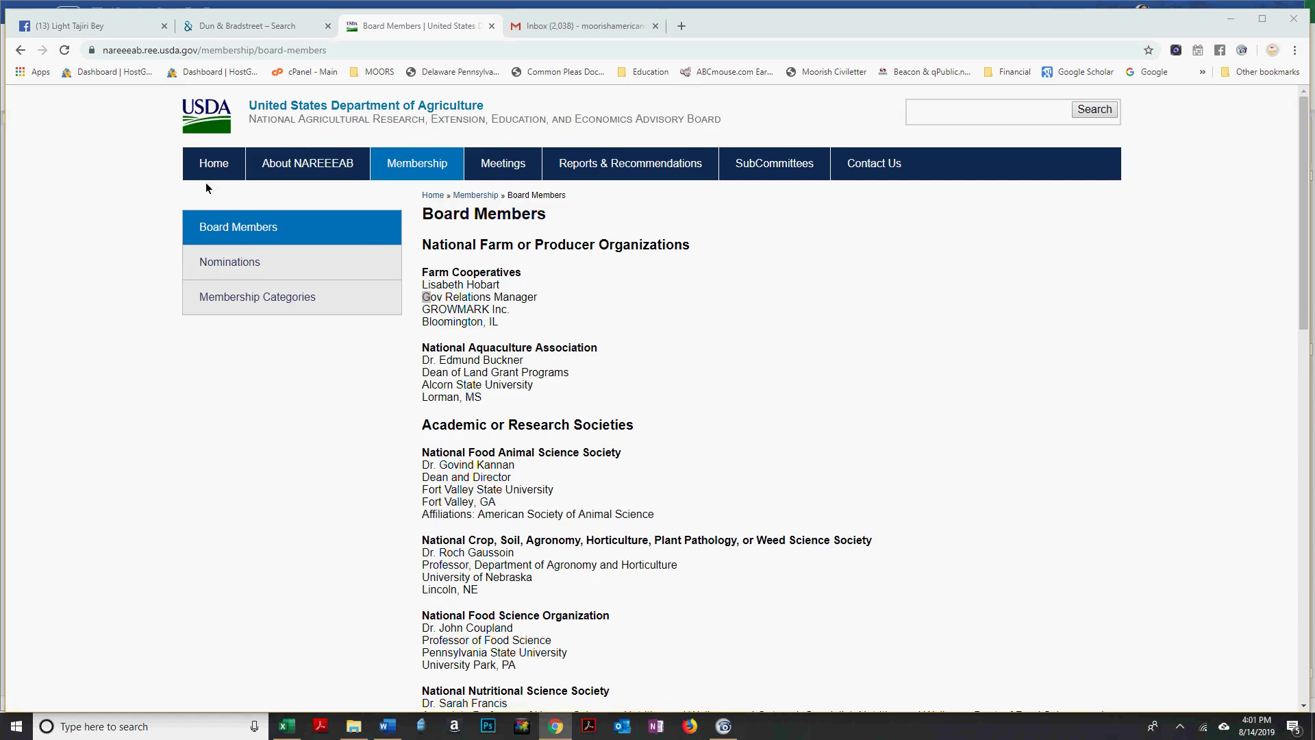
key("ctrl+Tab")
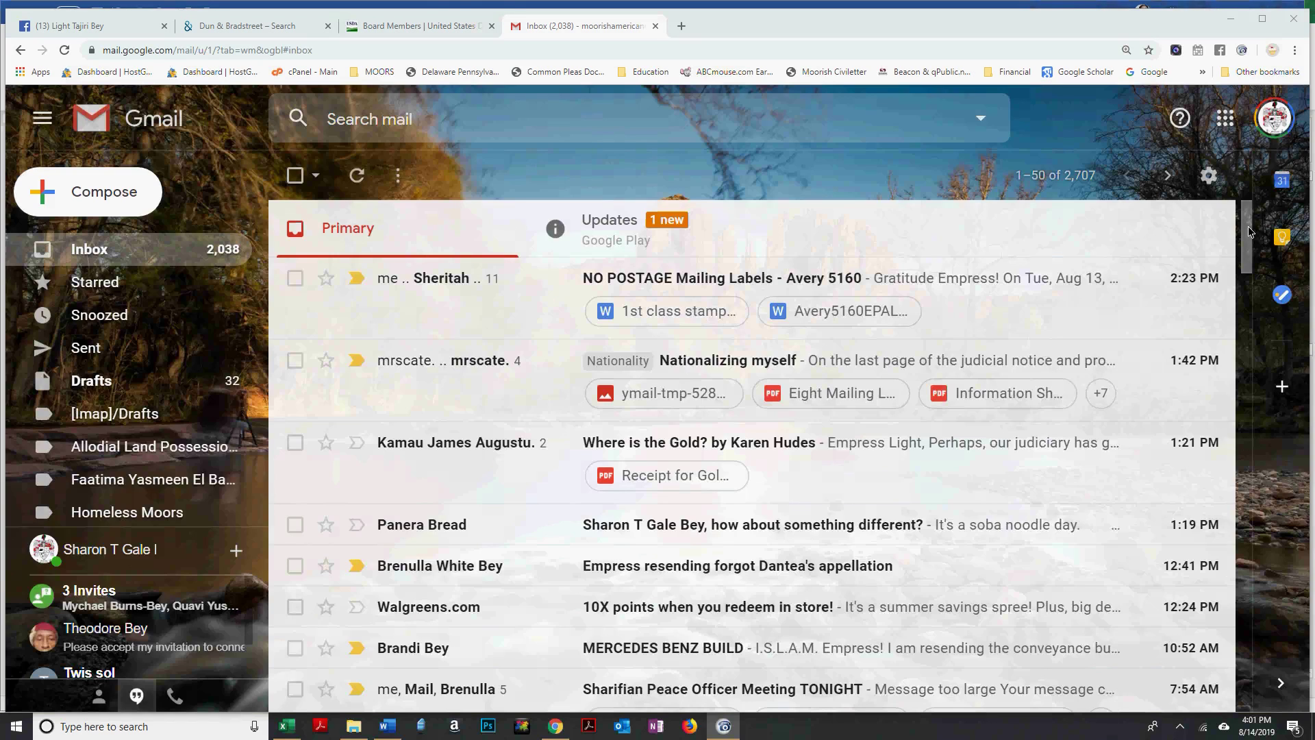
Scroll the Gmail inbox, go to the USDA Board Members tab, then return to the Word affidavit.
left_click(1249, 274)
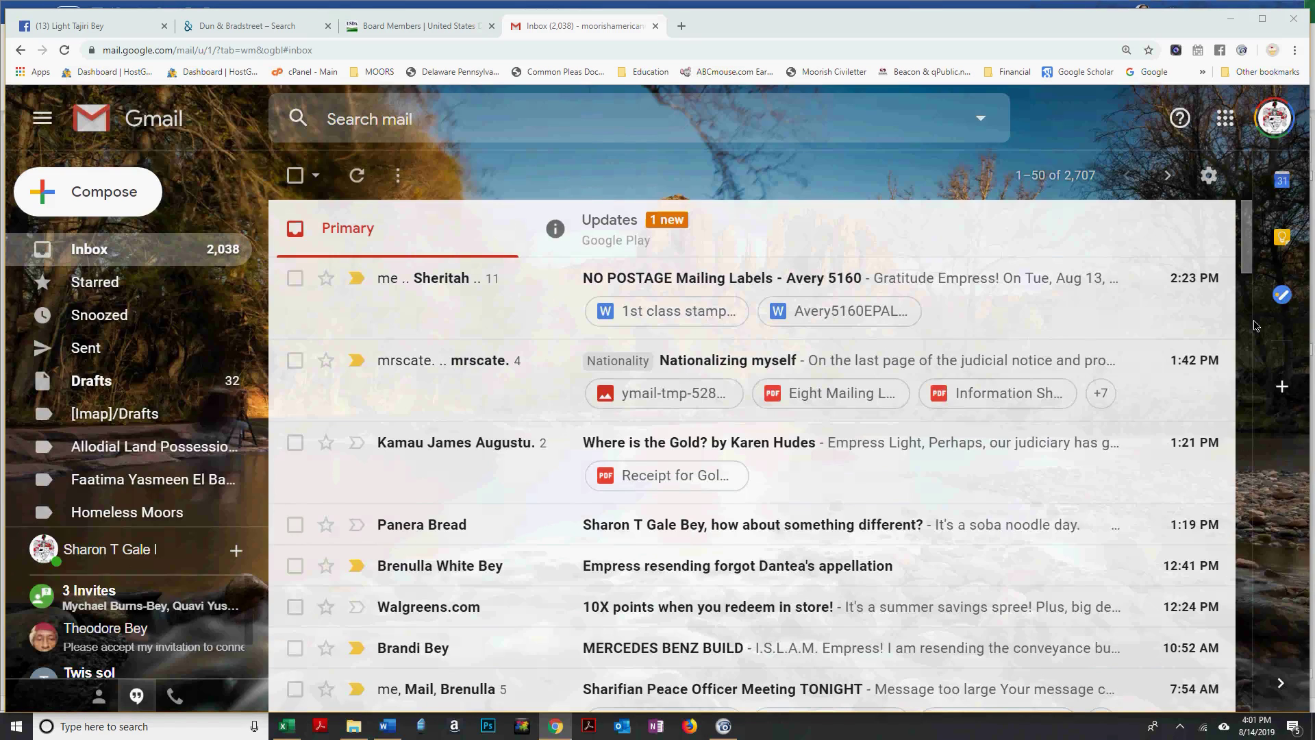
scroll(1252, 315, "down", 1)
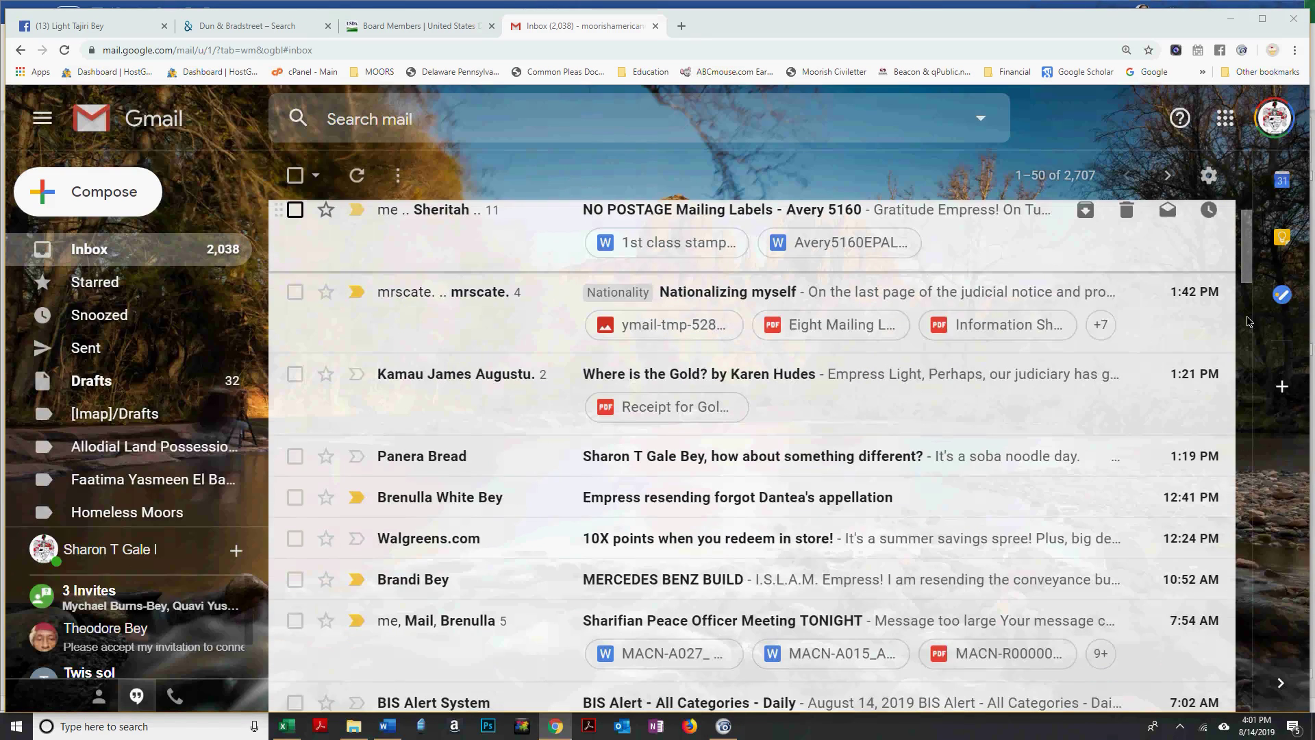
scroll(1247, 322, "down", 10)
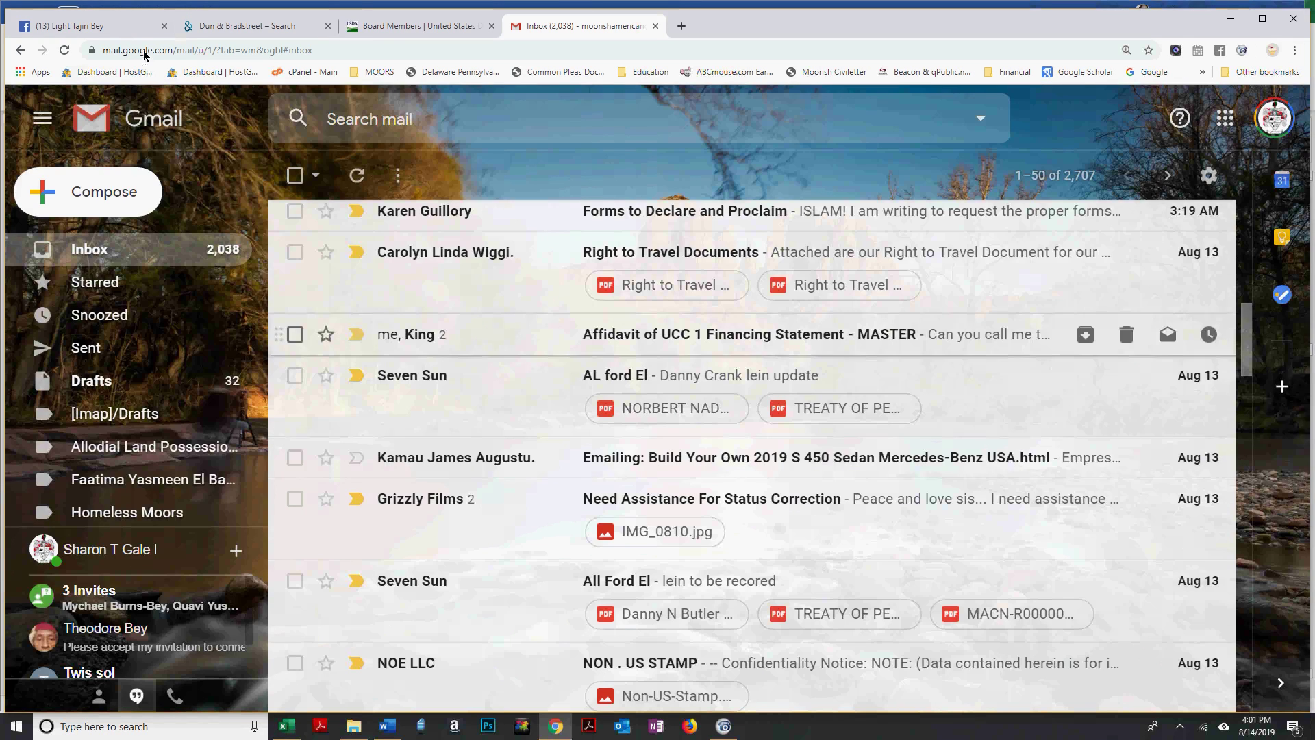
left_click(405, 27)
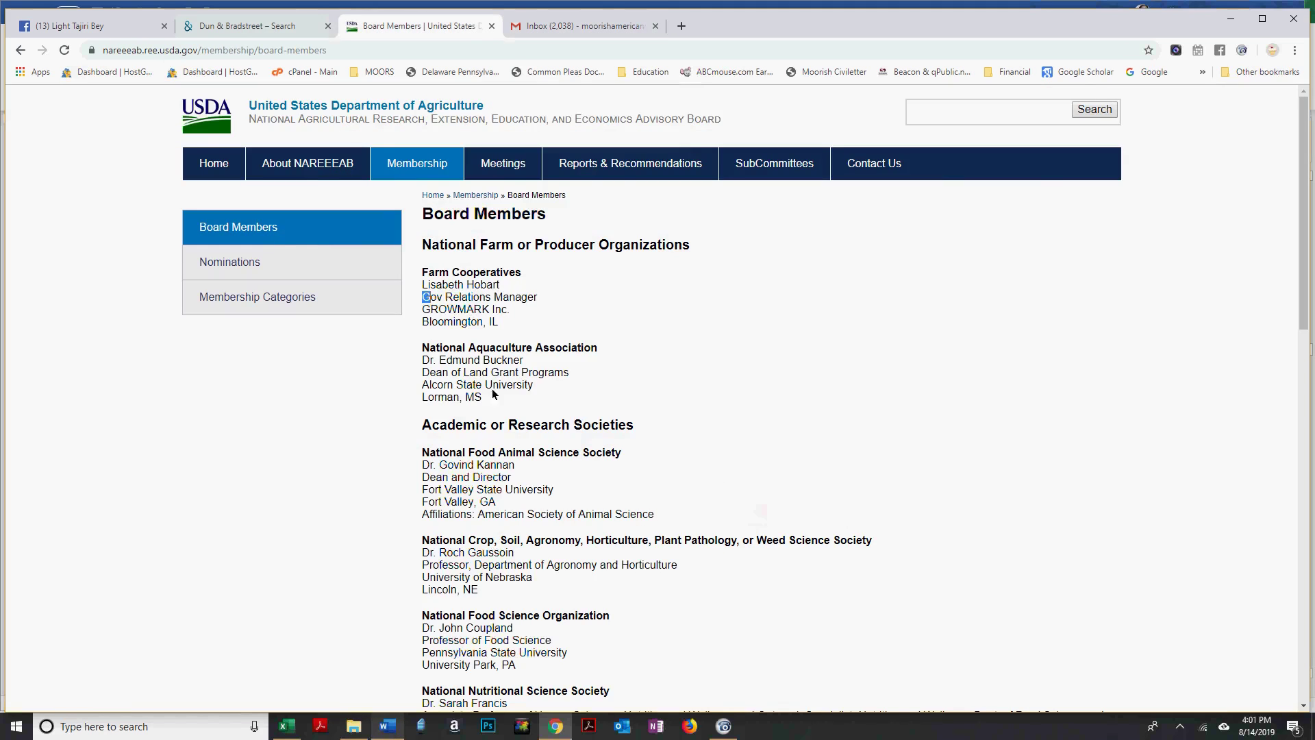
key("alt+Tab")
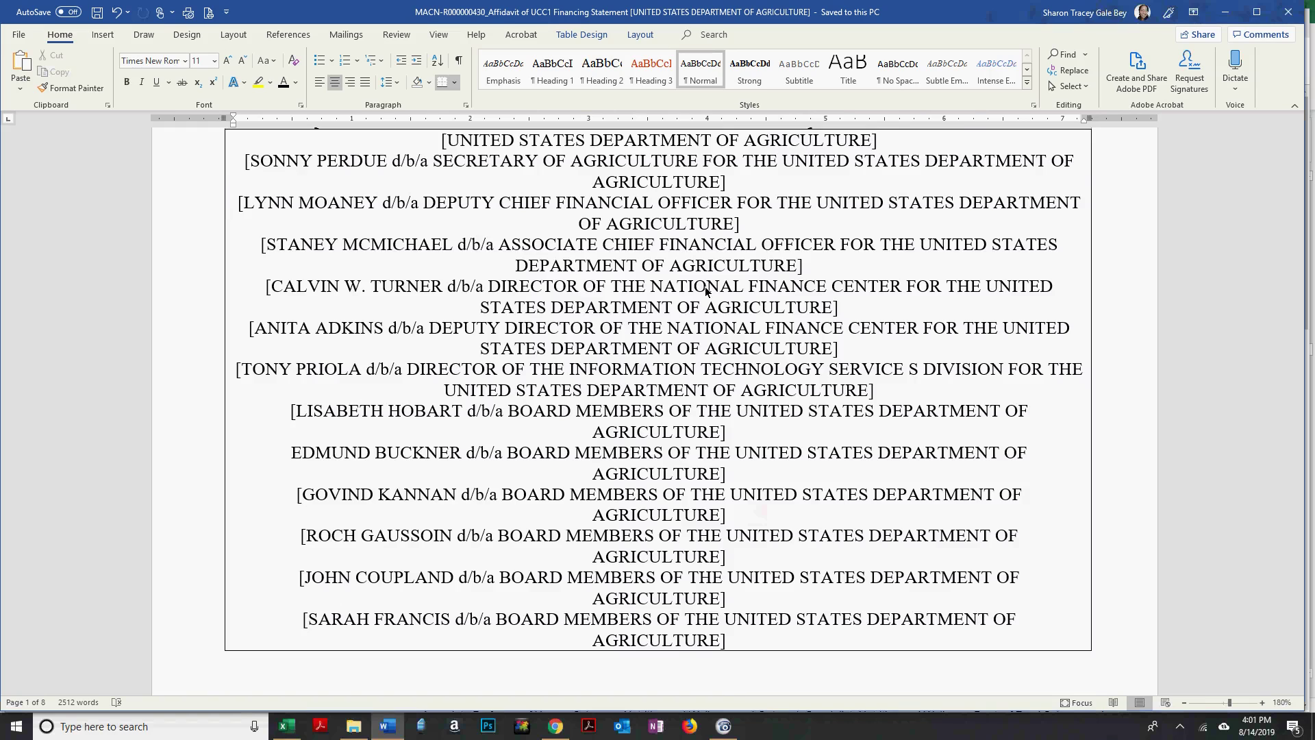
scroll(706, 291, "up", 1)
scroll(705, 291, "up", 1)
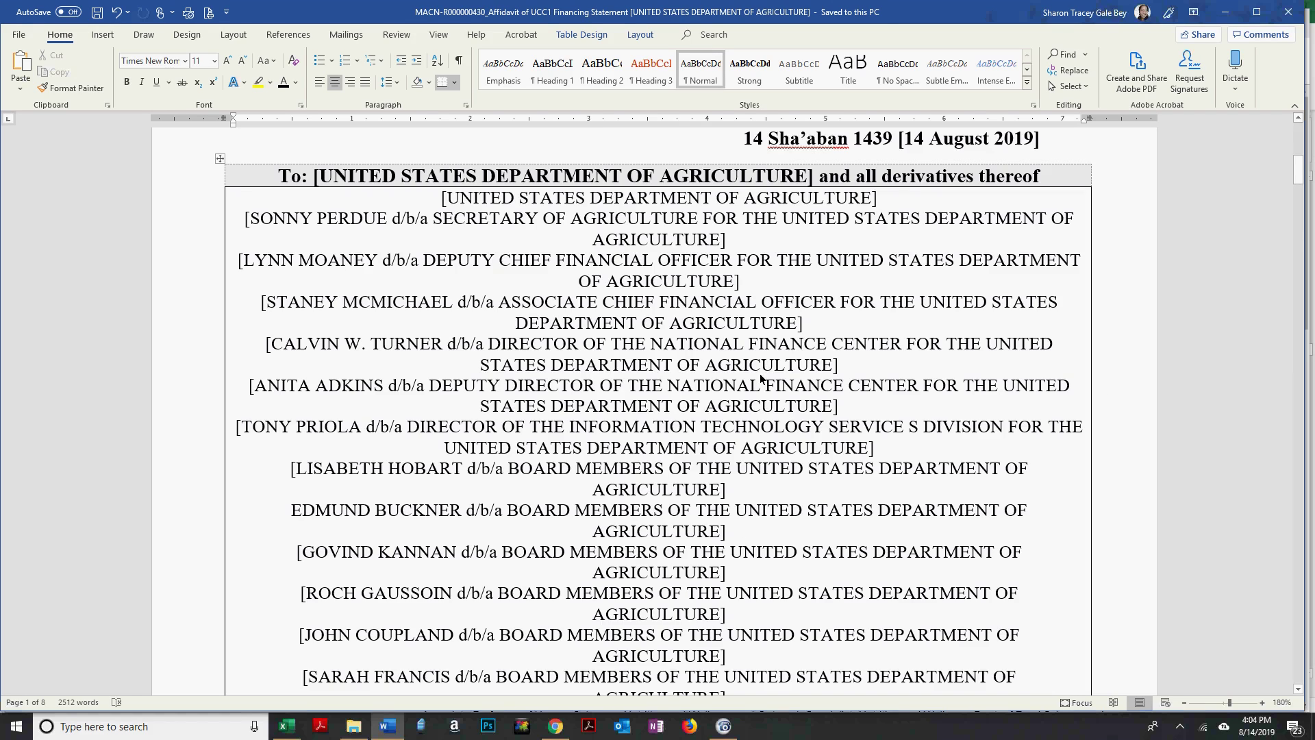
key("Page_Down")
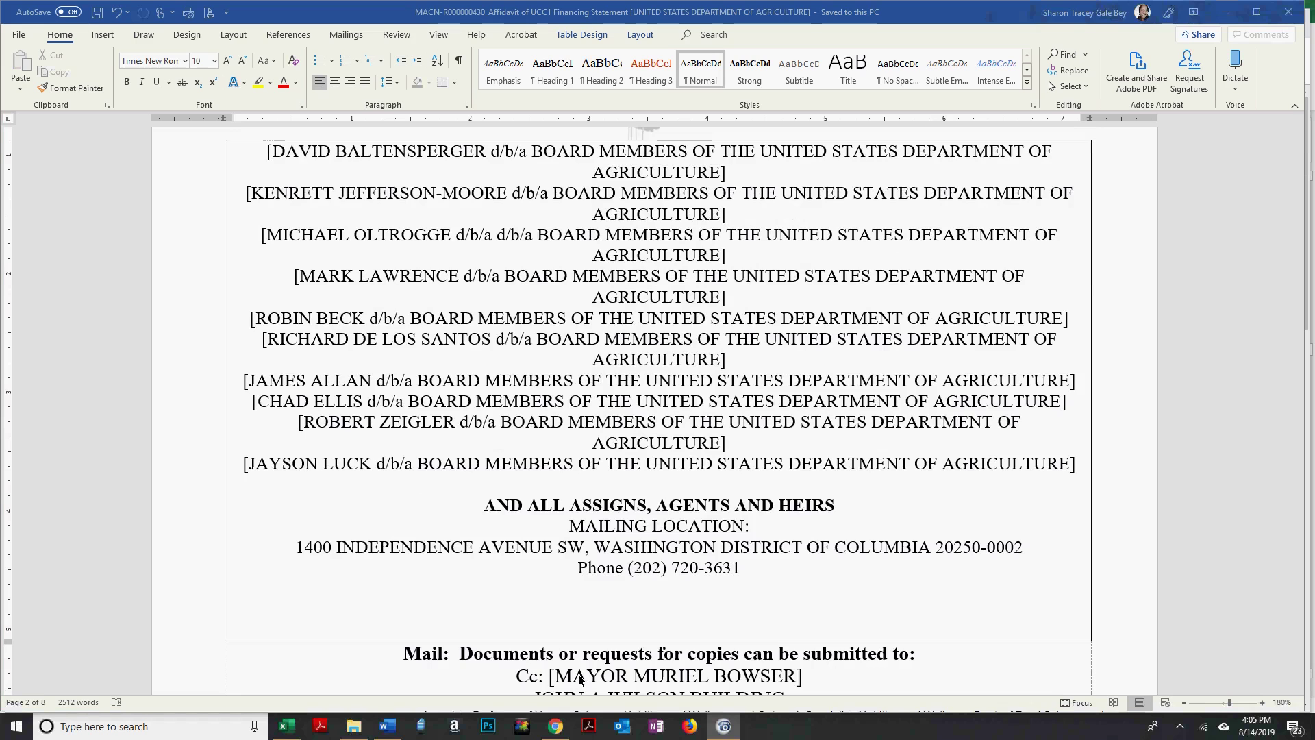
scroll(572, 677, "up", 3)
scroll(568, 678, "up", 6)
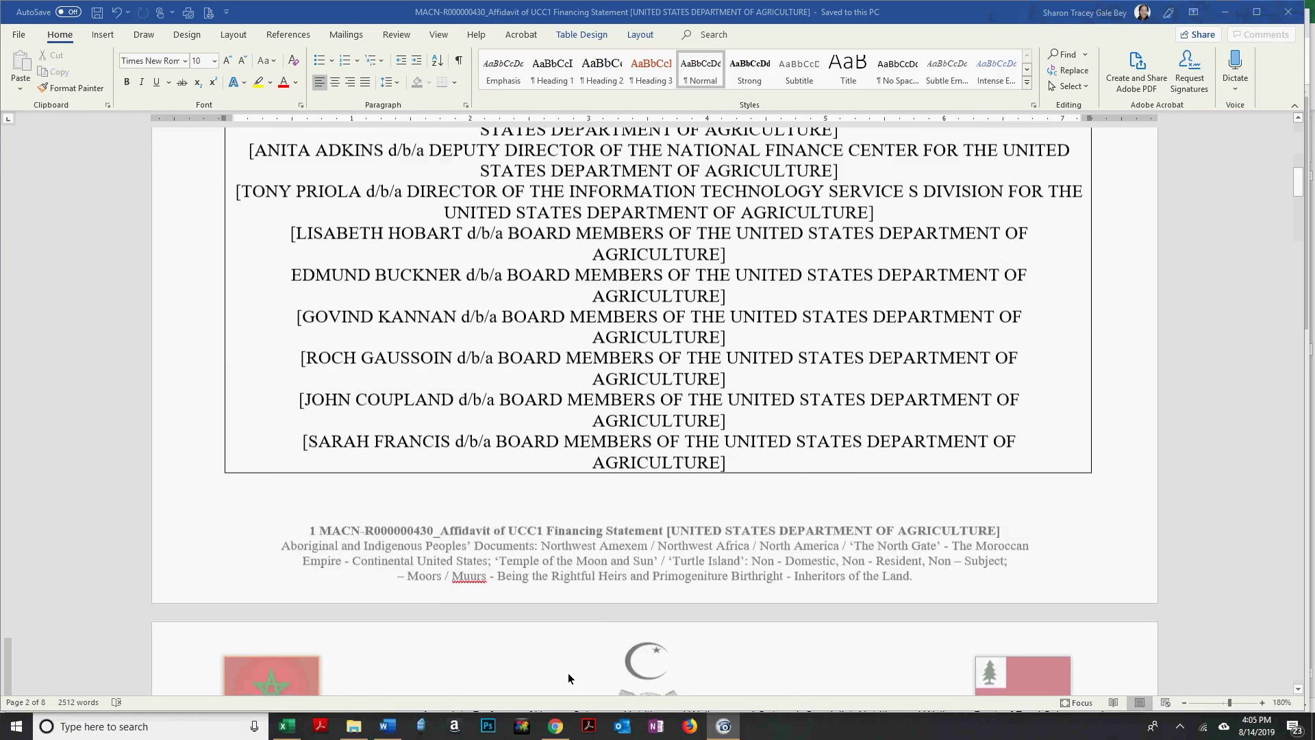
scroll(569, 678, "up", 5)
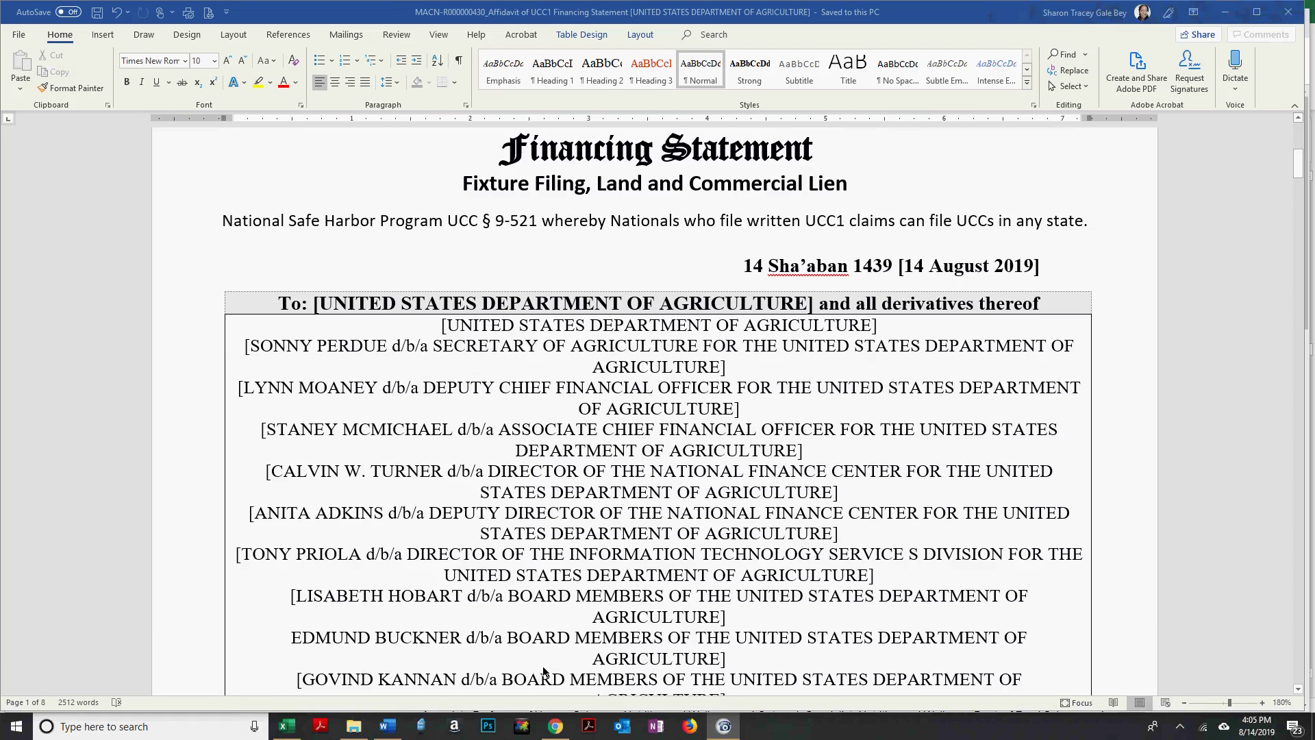
mouse_move(276, 726)
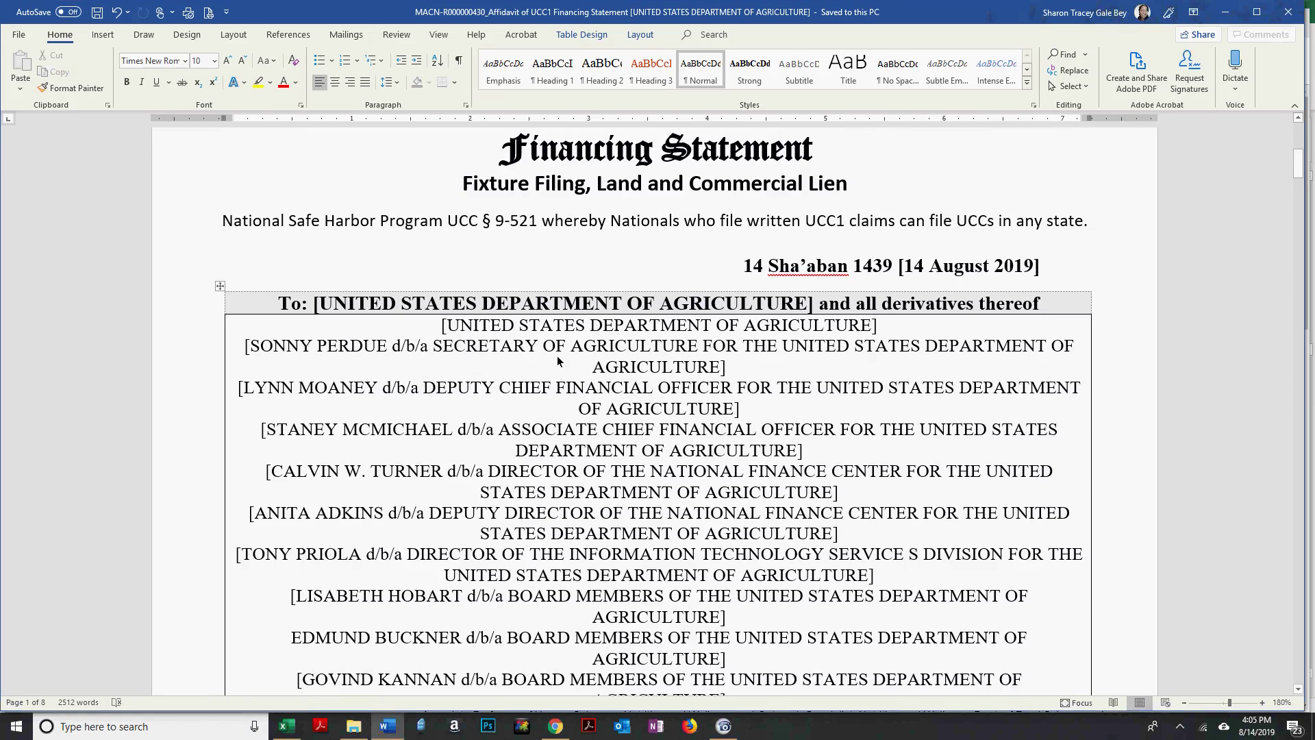
scroll(557, 355, "down", 5)
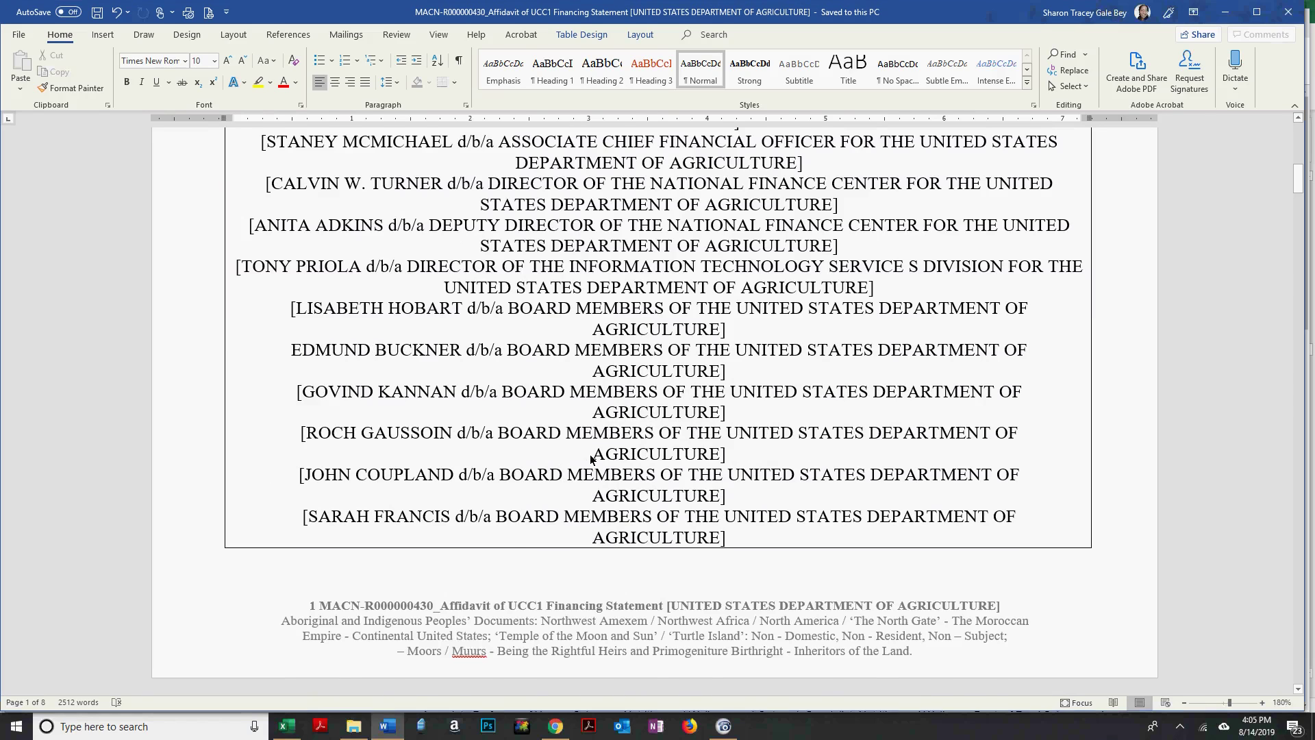
scroll(590, 458, "up", 1)
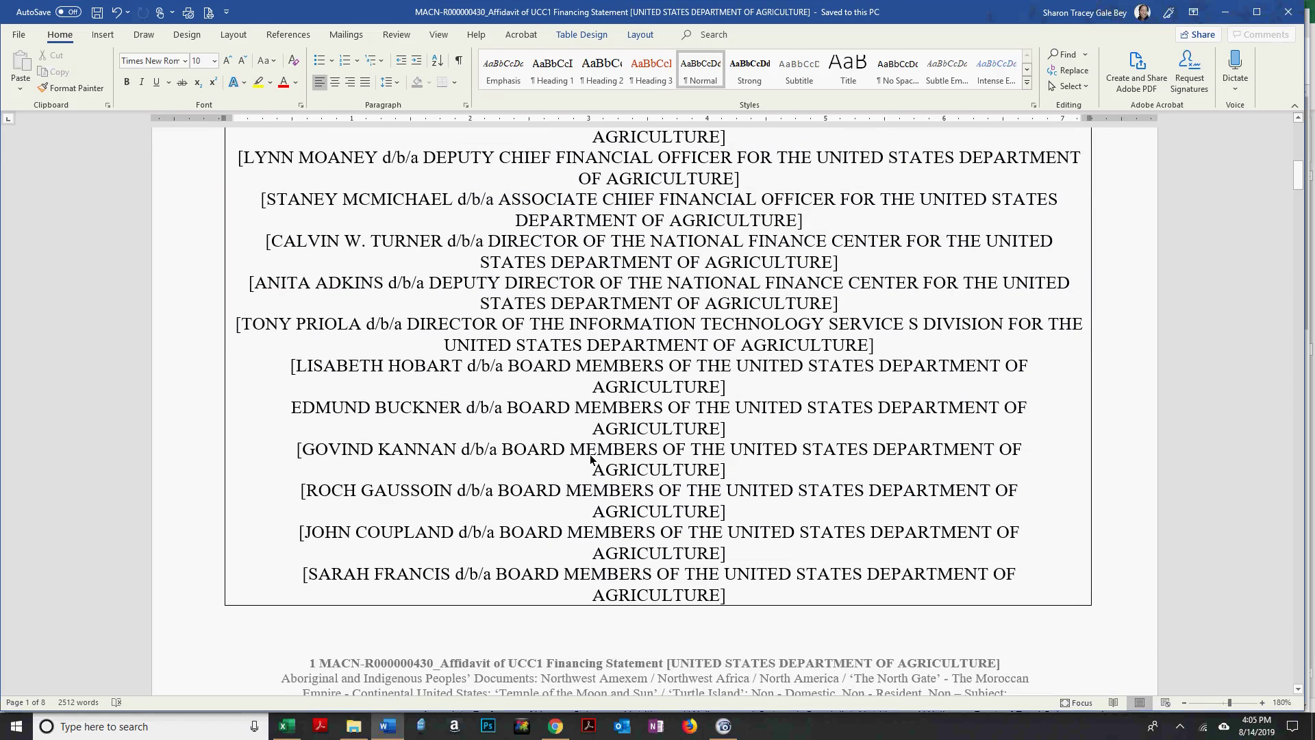
scroll(596, 438, "up", 2)
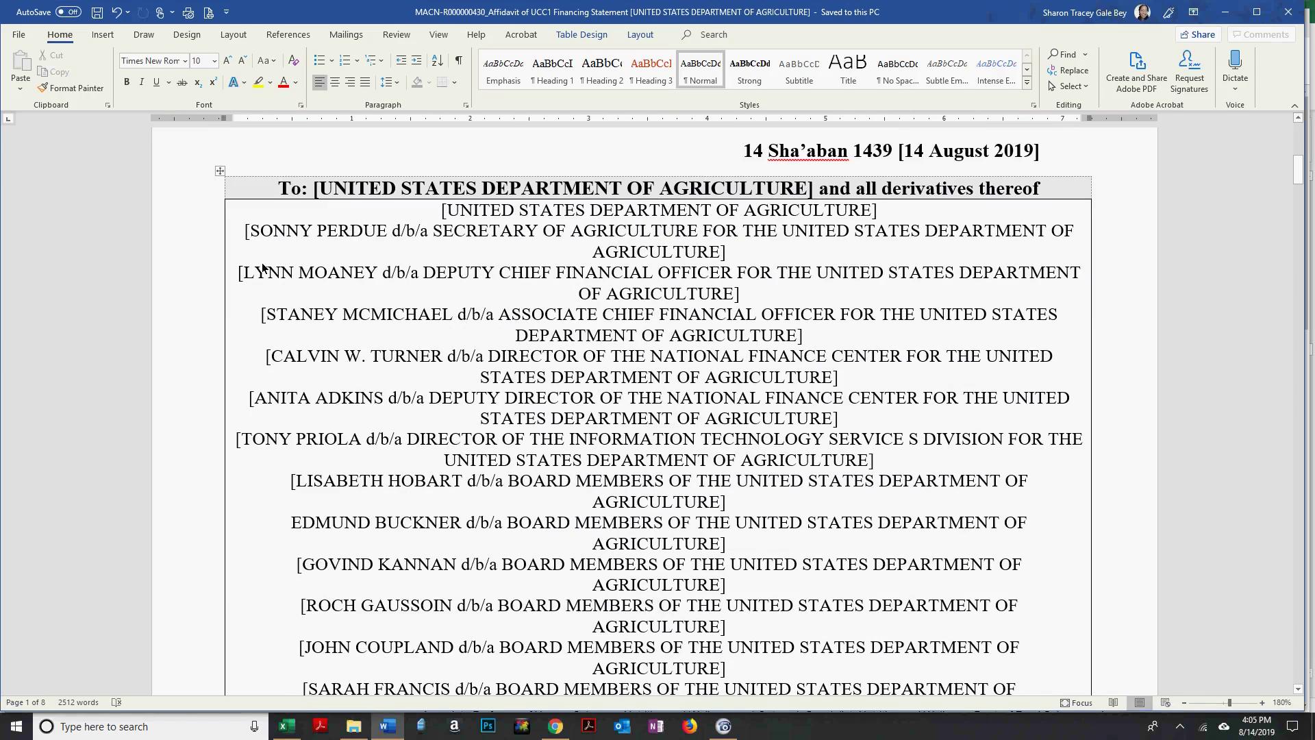
left_click(246, 234)
left_click(764, 249, "shift")
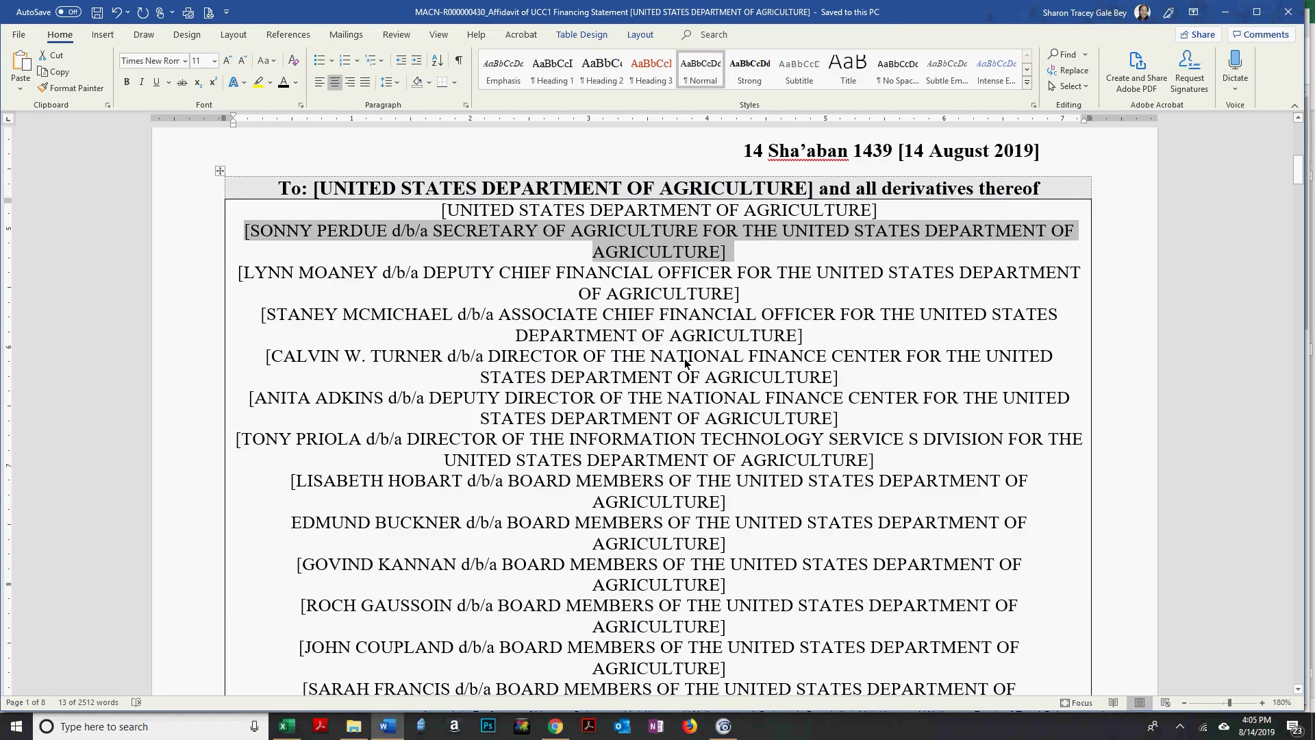
scroll(685, 359, "down", 1)
scroll(684, 359, "down", 8)
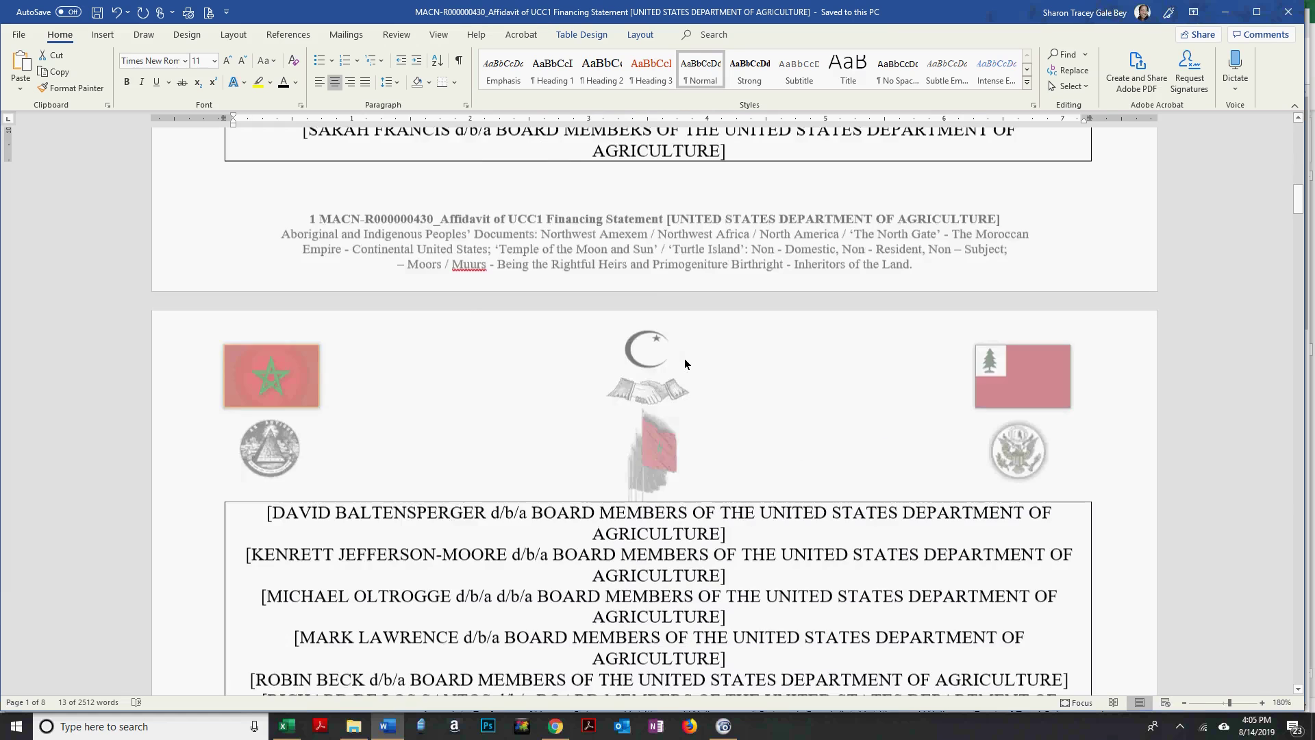
scroll(685, 358, "down", 6)
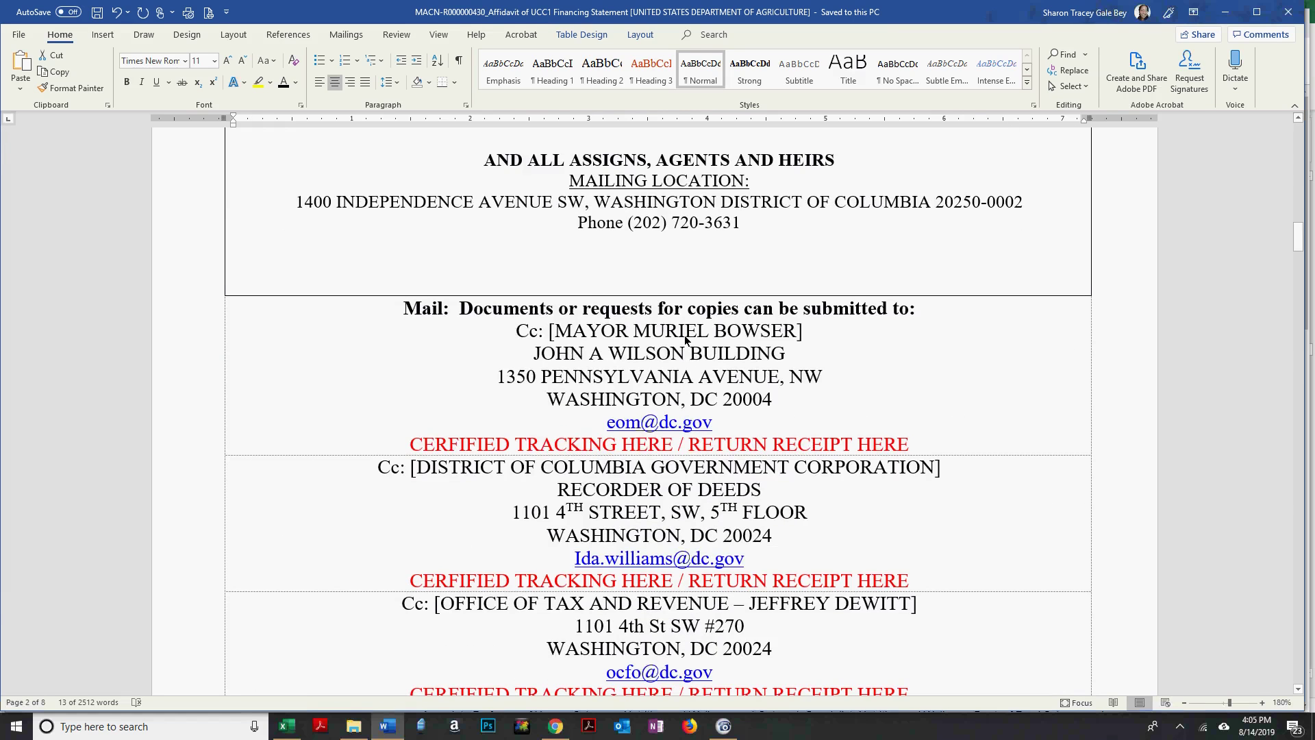
scroll(685, 341, "up", 5)
scroll(685, 340, "up", 10)
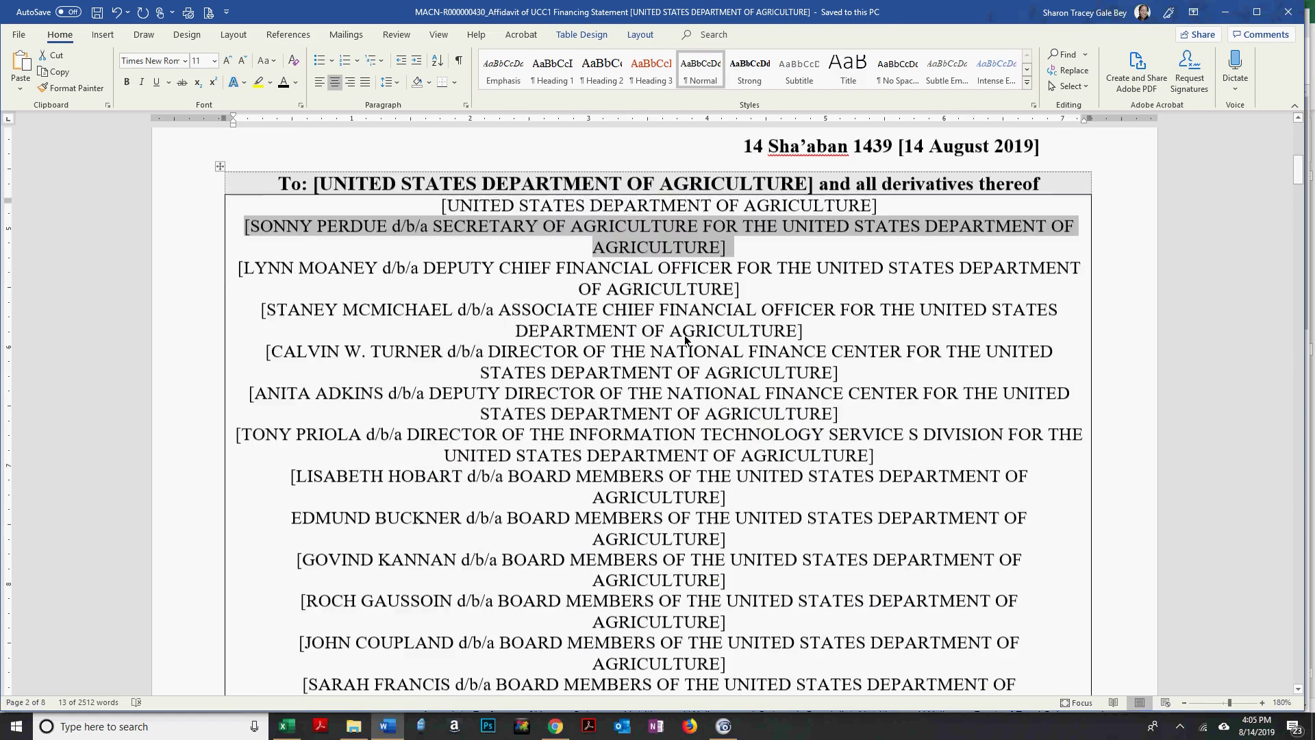
scroll(684, 335, "up", 4)
scroll(684, 335, "down", 2)
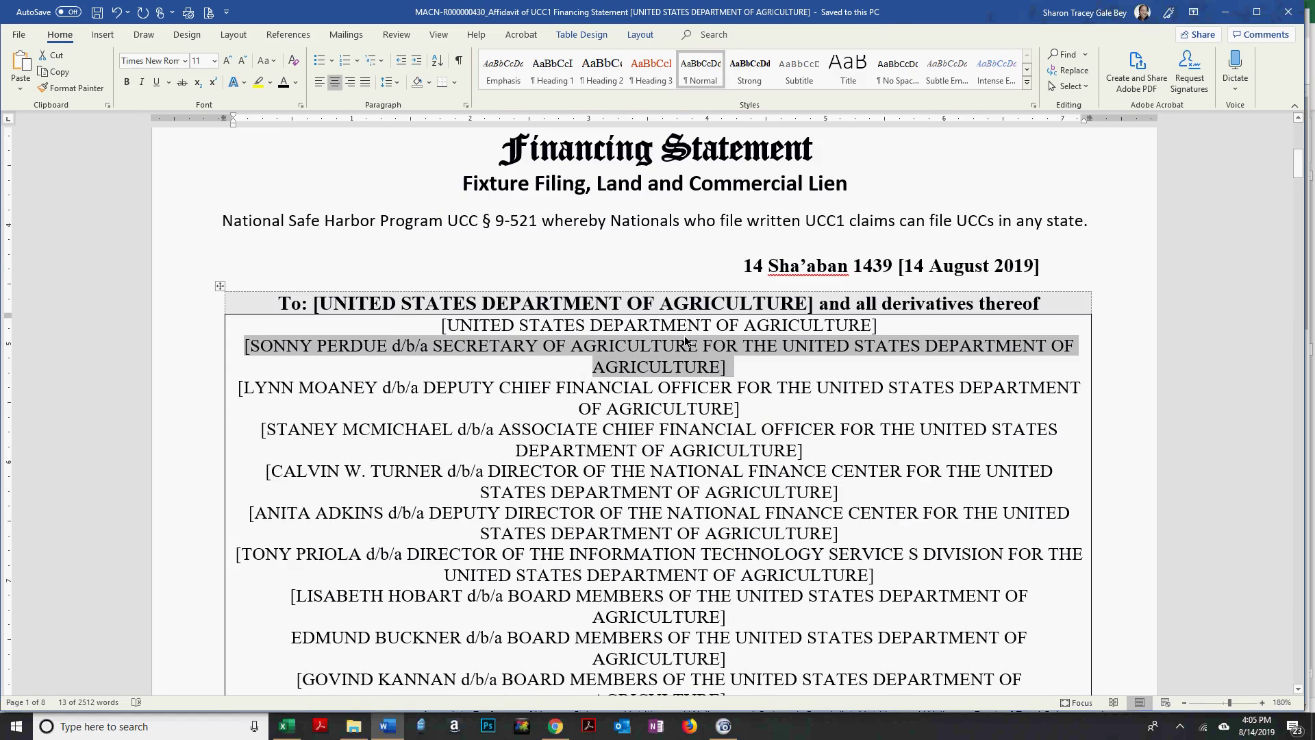
scroll(628, 428, "down", 5)
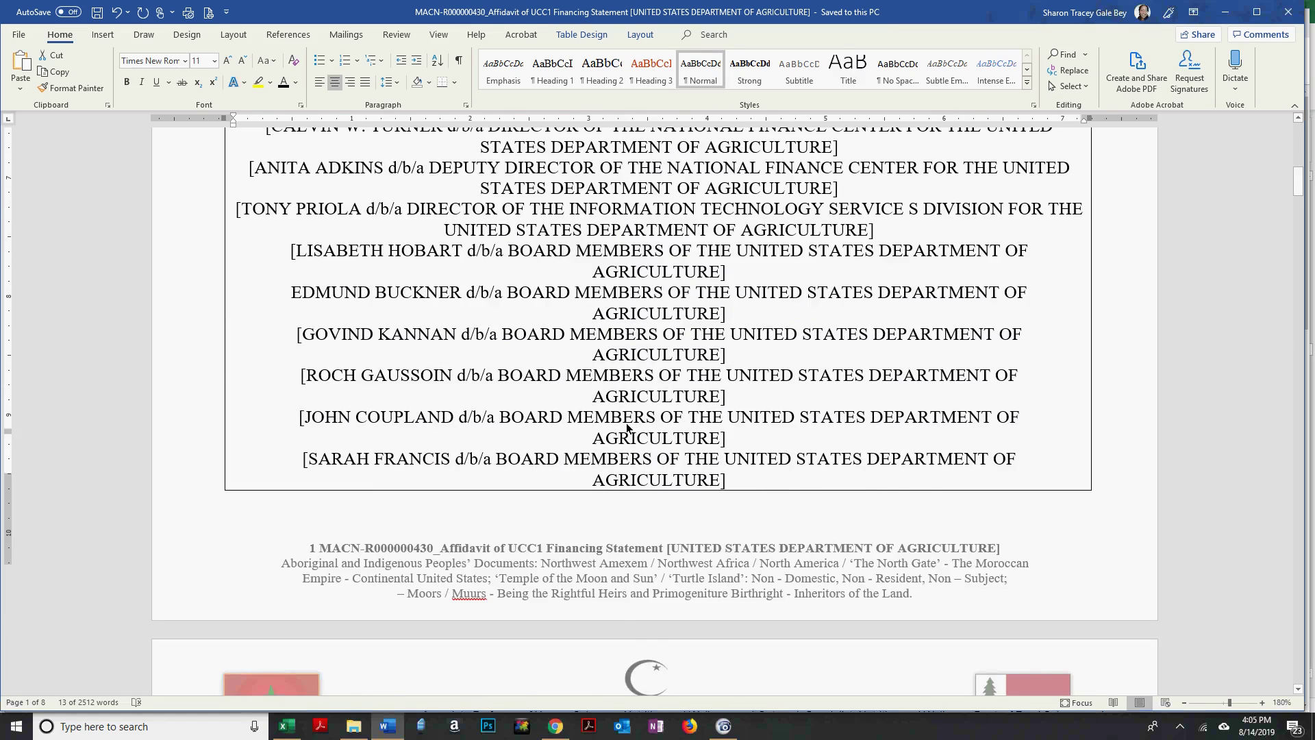
scroll(628, 425, "down", 1)
scroll(627, 425, "down", 10)
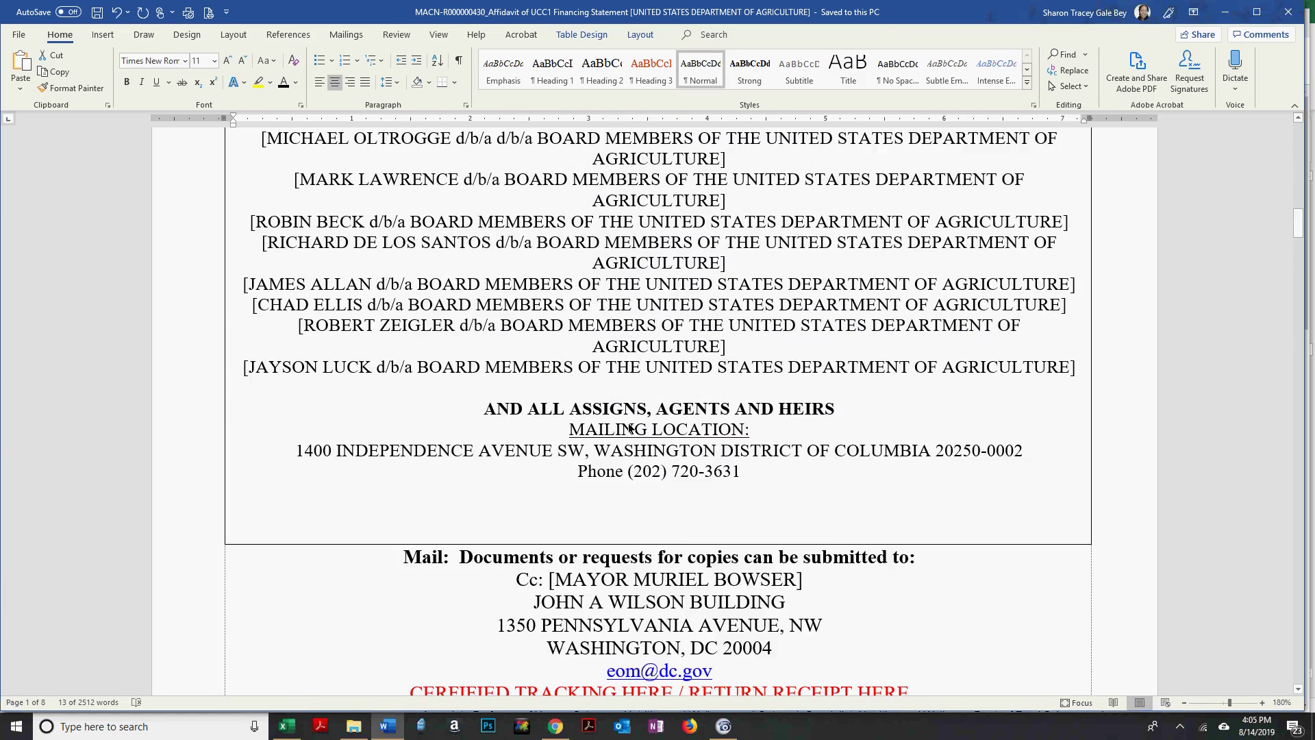
scroll(630, 428, "down", 6)
scroll(630, 428, "down", 2)
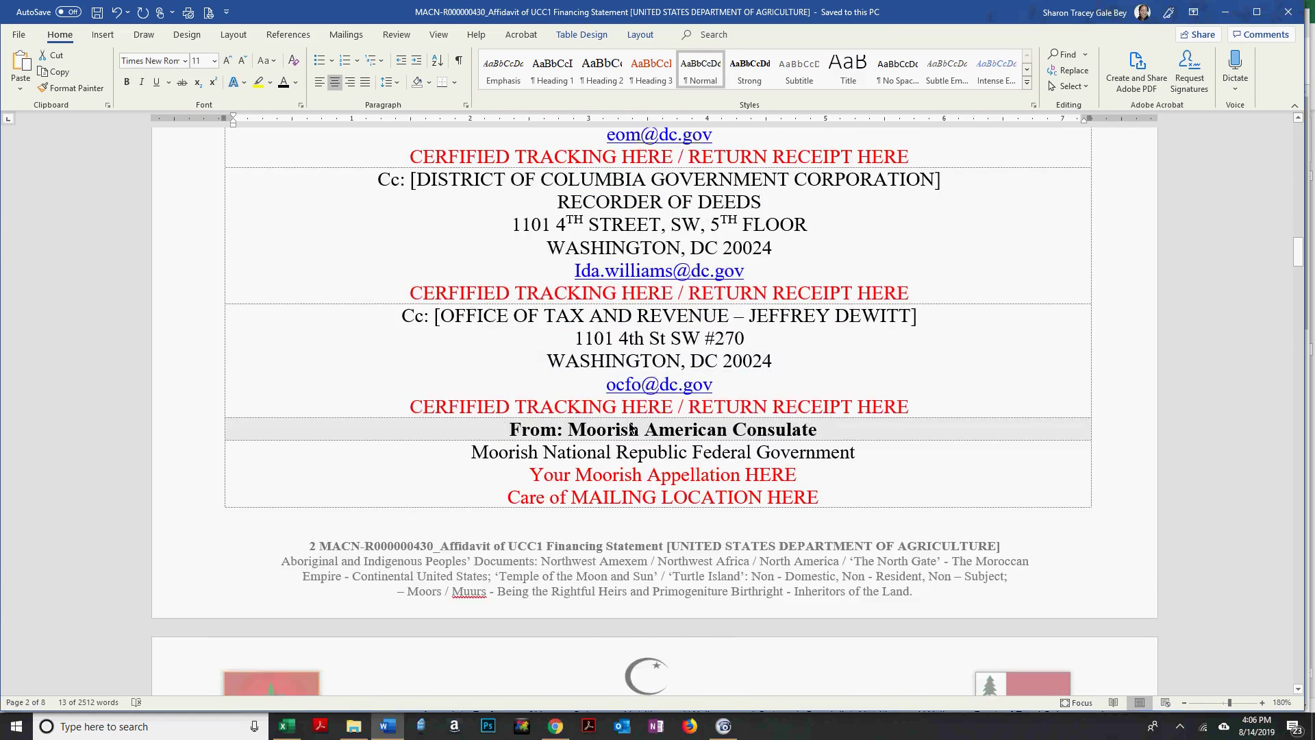
scroll(630, 428, "up", 4)
scroll(630, 426, "down", 2)
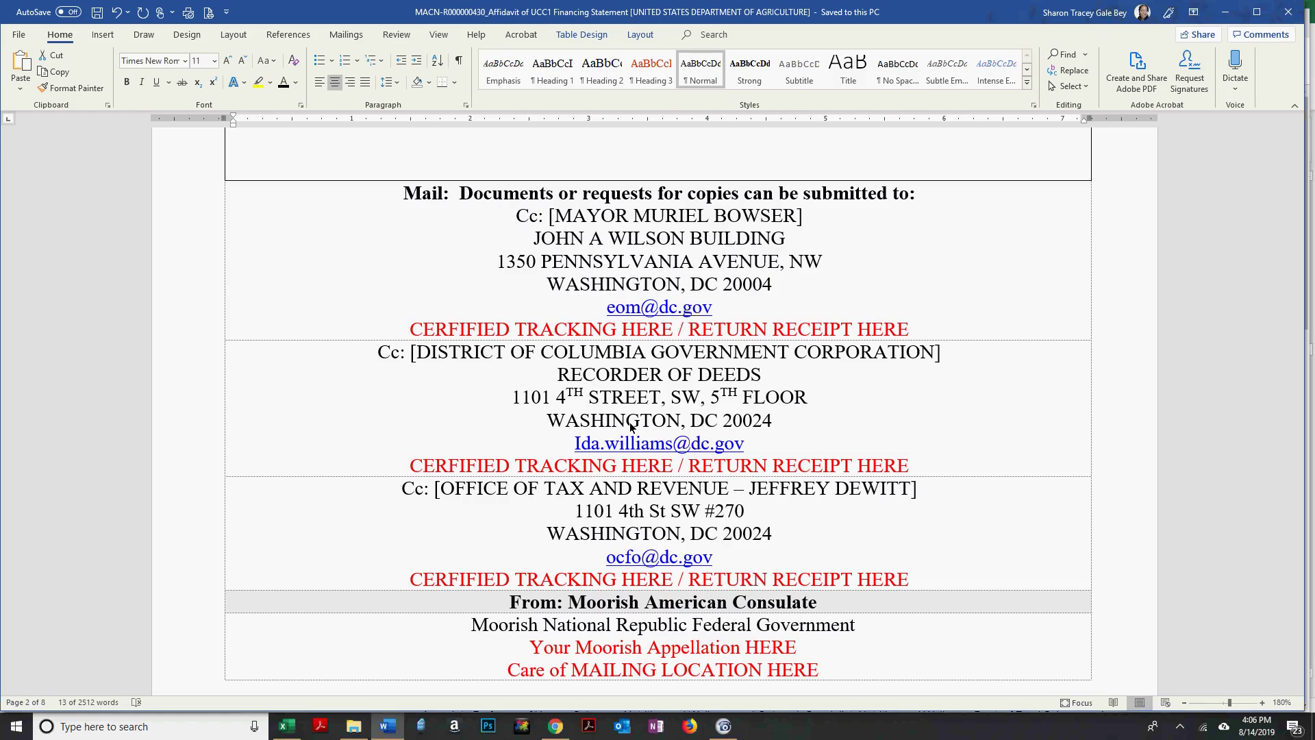
Replace the first CERTIFIED TRACKING placeholder with the certified mail tracking number.
left_click_drag(409, 332, 883, 333)
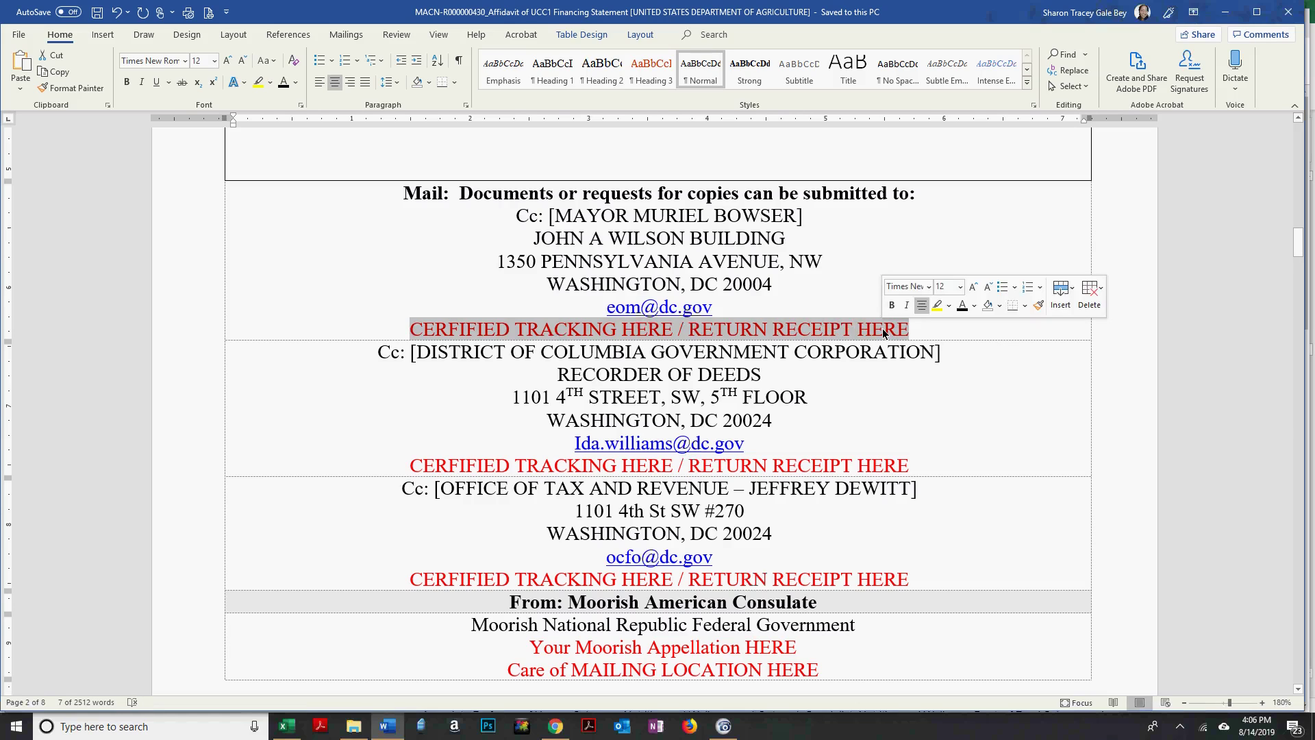
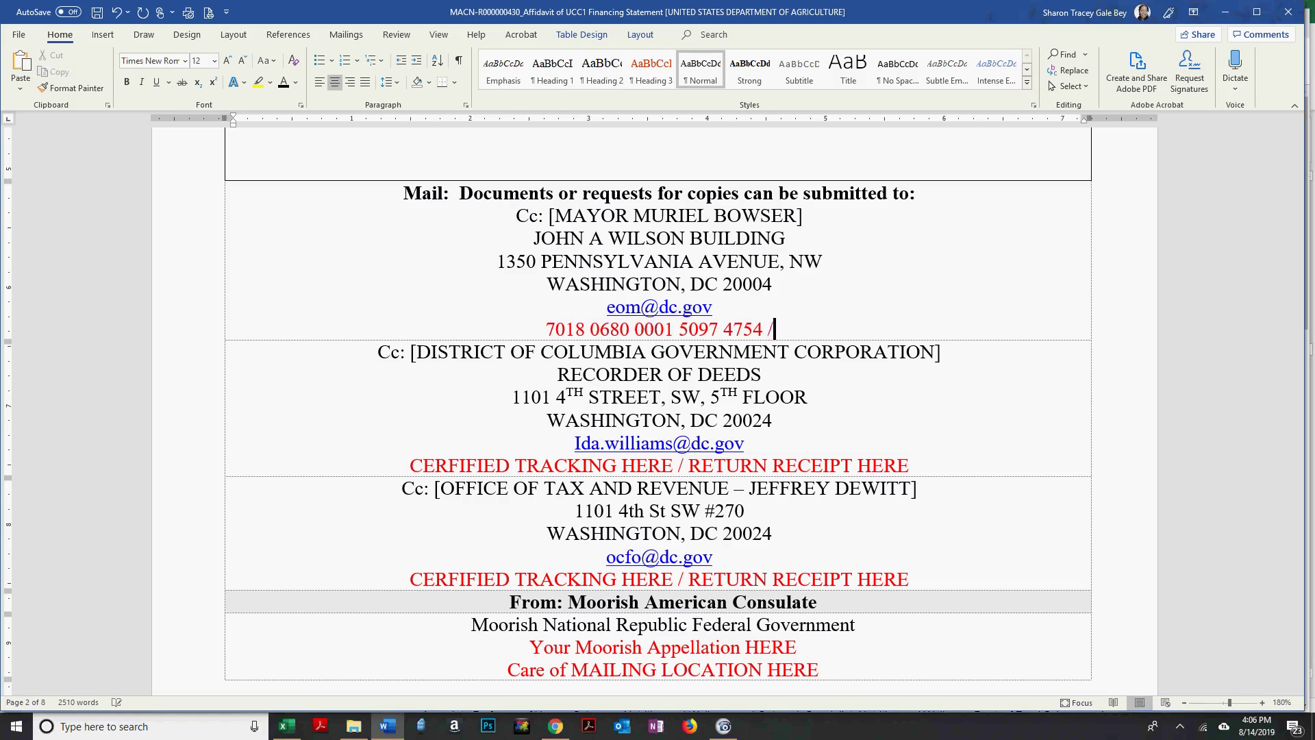
left_click_drag(772, 328, 562, 329)
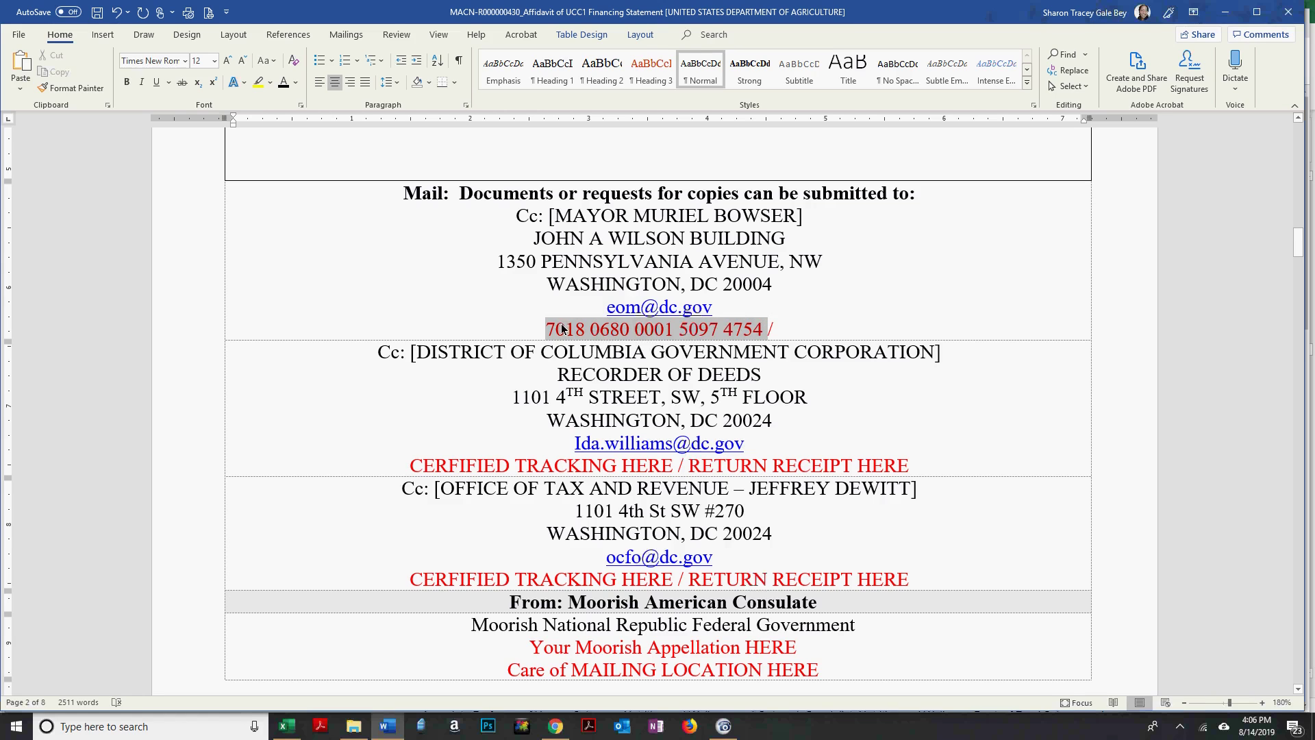
Delete the second and third tracking placeholder lines, including the leftover empty line.
left_click(927, 441)
triple_click(946, 463)
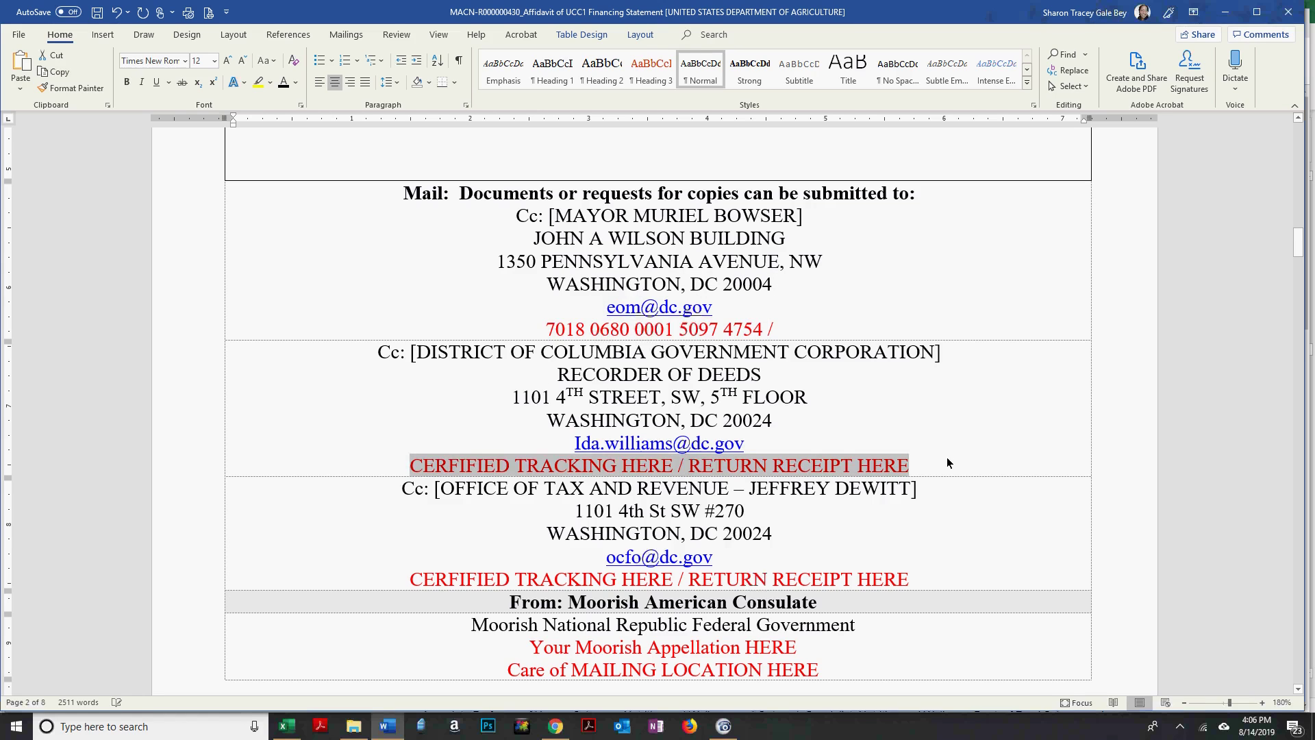
key("BackSpace")
key("BackSpace")
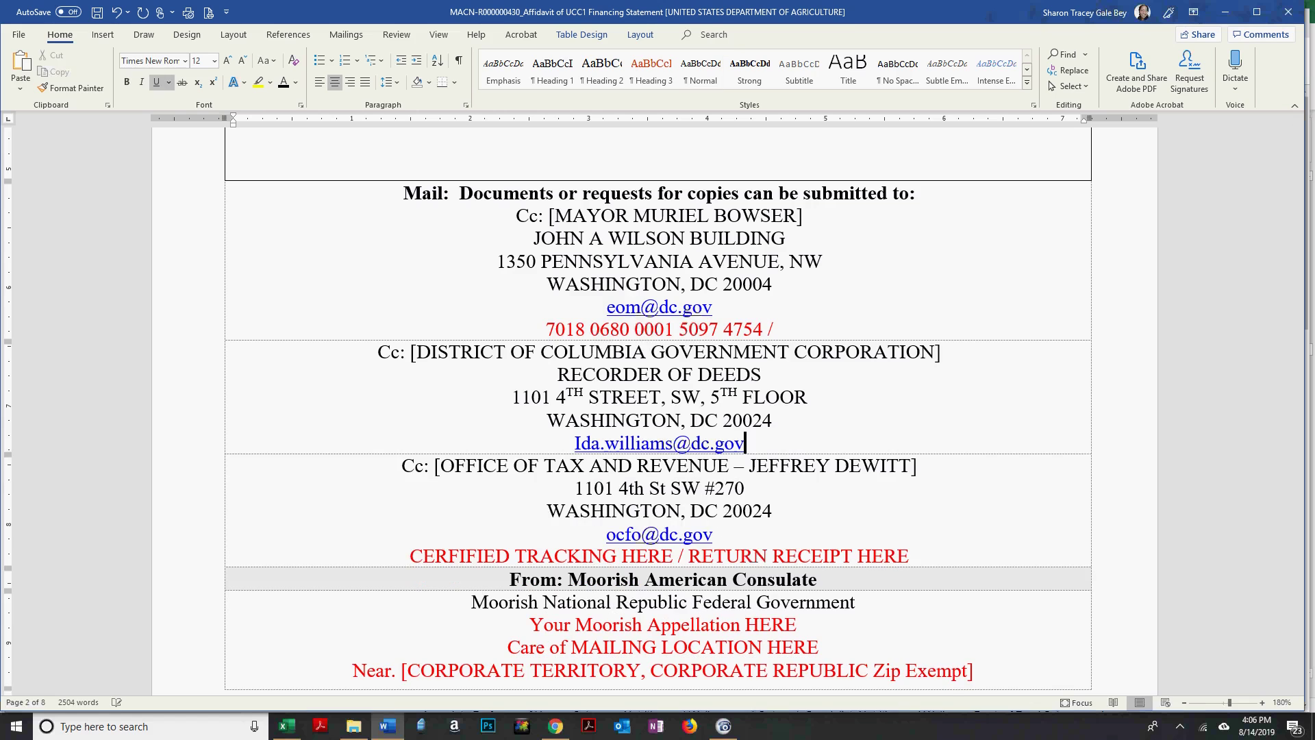
left_click(411, 556)
left_click(911, 555, "shift")
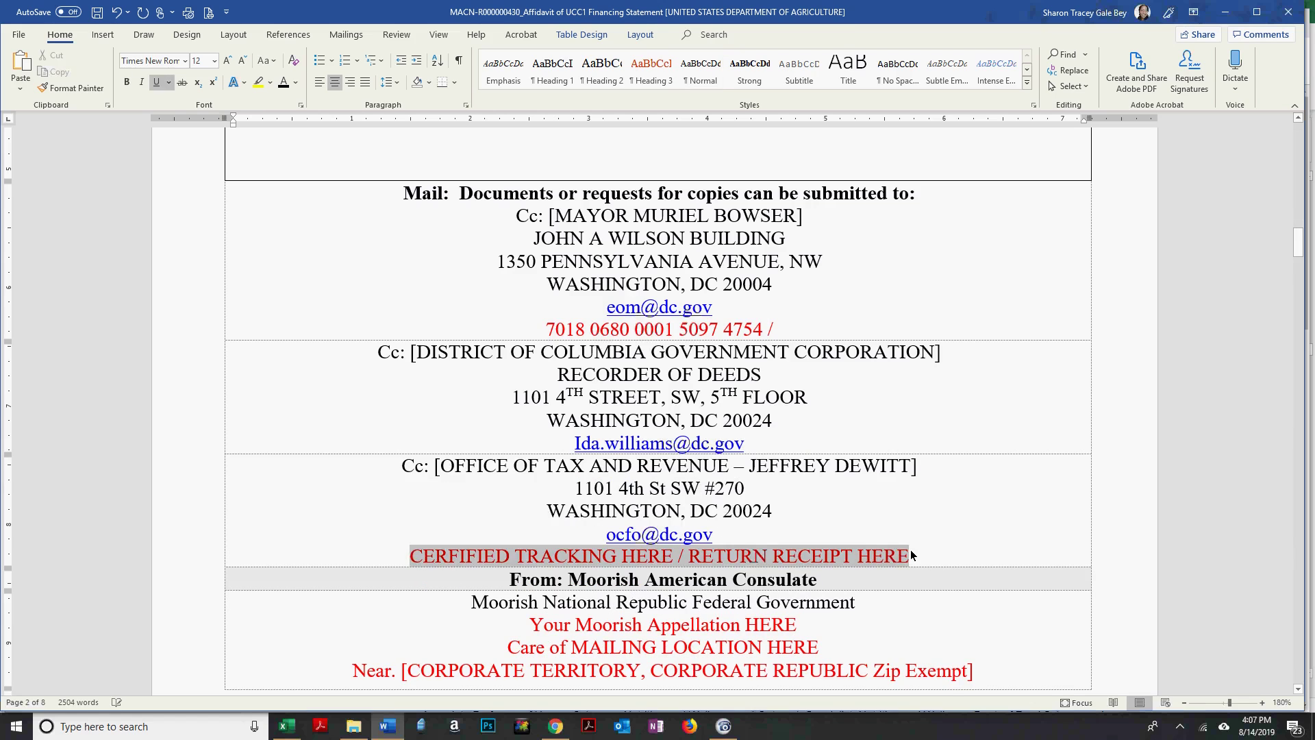
key("BackSpace")
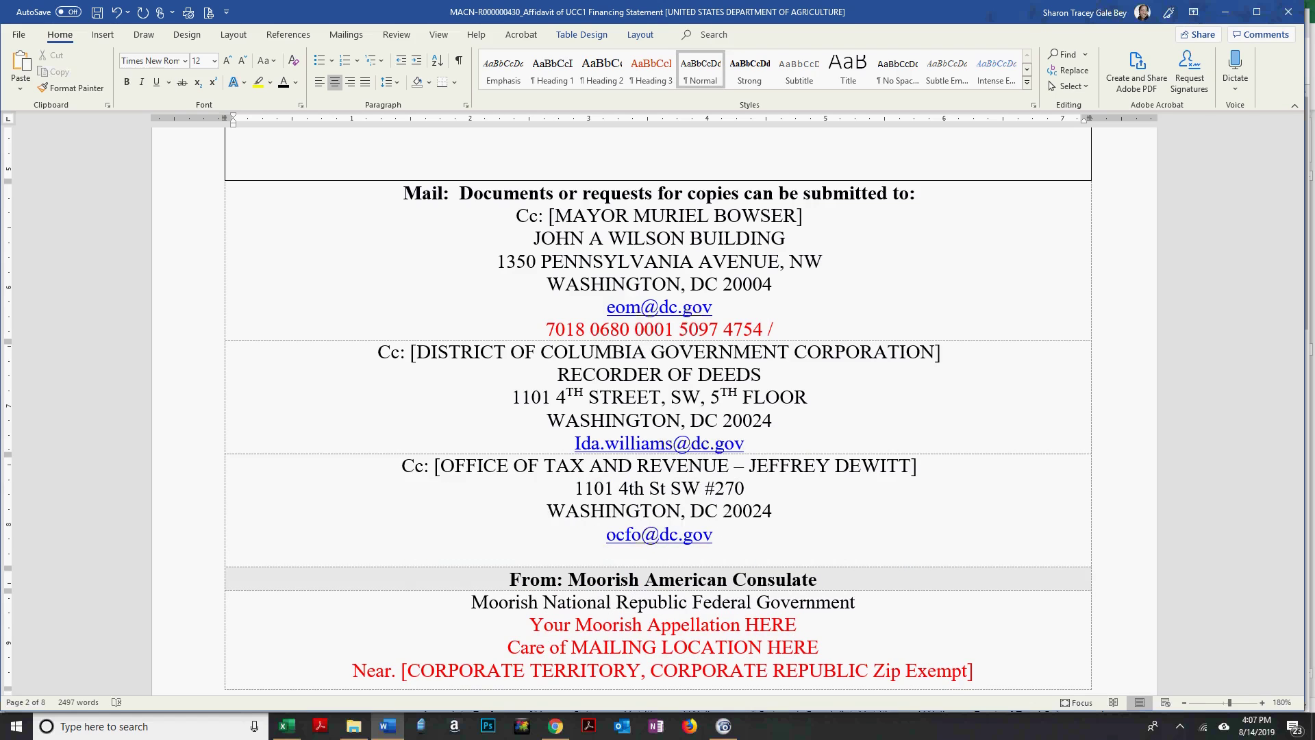
key("BackSpace")
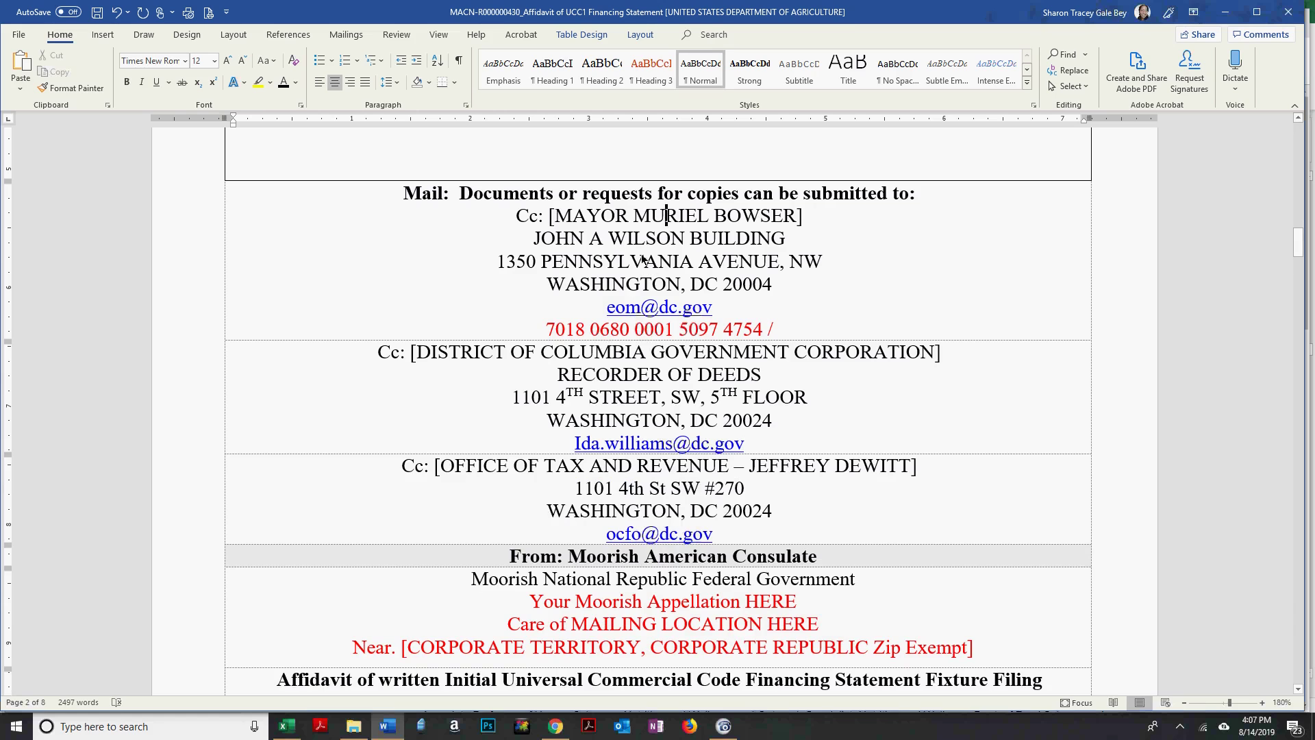
Check the first recipient's address and tracking number, then scroll down to the From block.
left_click_drag(555, 215, 711, 326)
left_click(599, 330)
left_click_drag(546, 330, 762, 329)
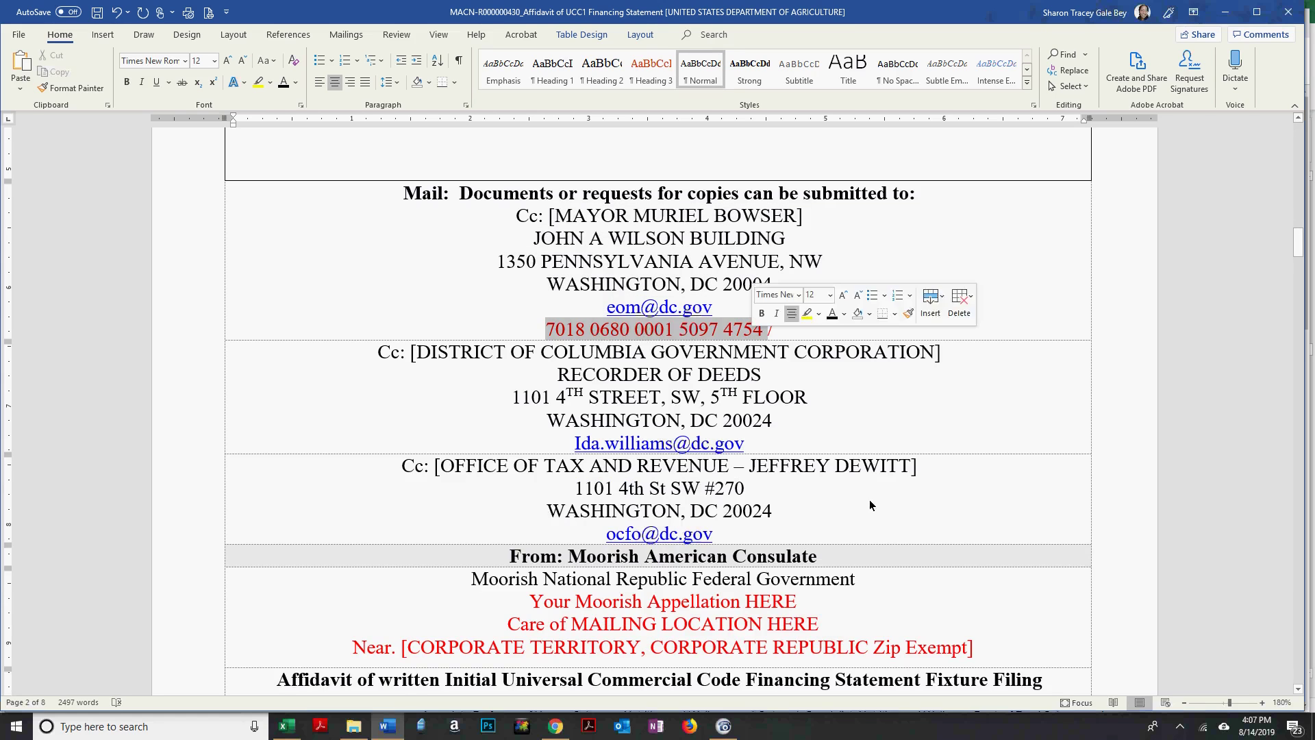
left_click(745, 306)
left_click(774, 444)
left_click(802, 535)
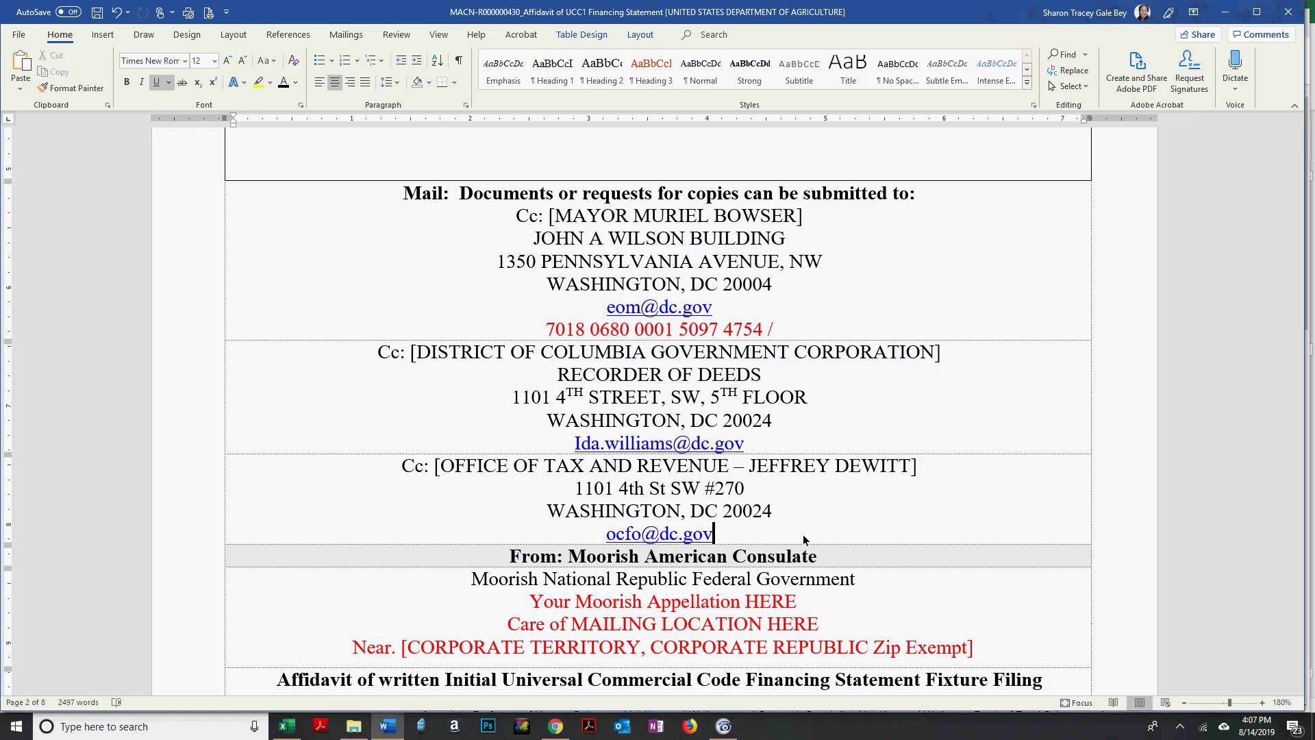
scroll(360, 162, "down", 1)
scroll(360, 163, "down", 3)
Replace the 'Your Moorish Appellation HERE' placeholder with the sender's full name at size 12.
left_click_drag(531, 428, 779, 428)
key("BackSpace")
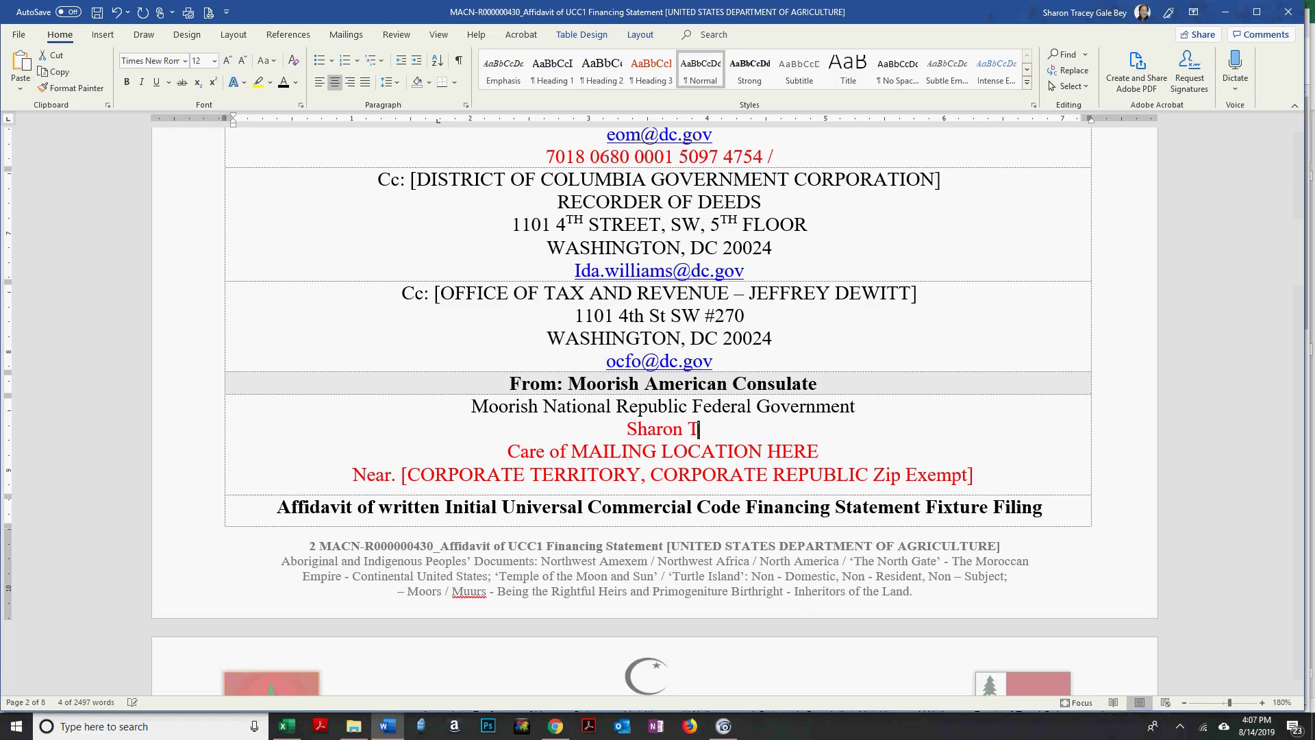
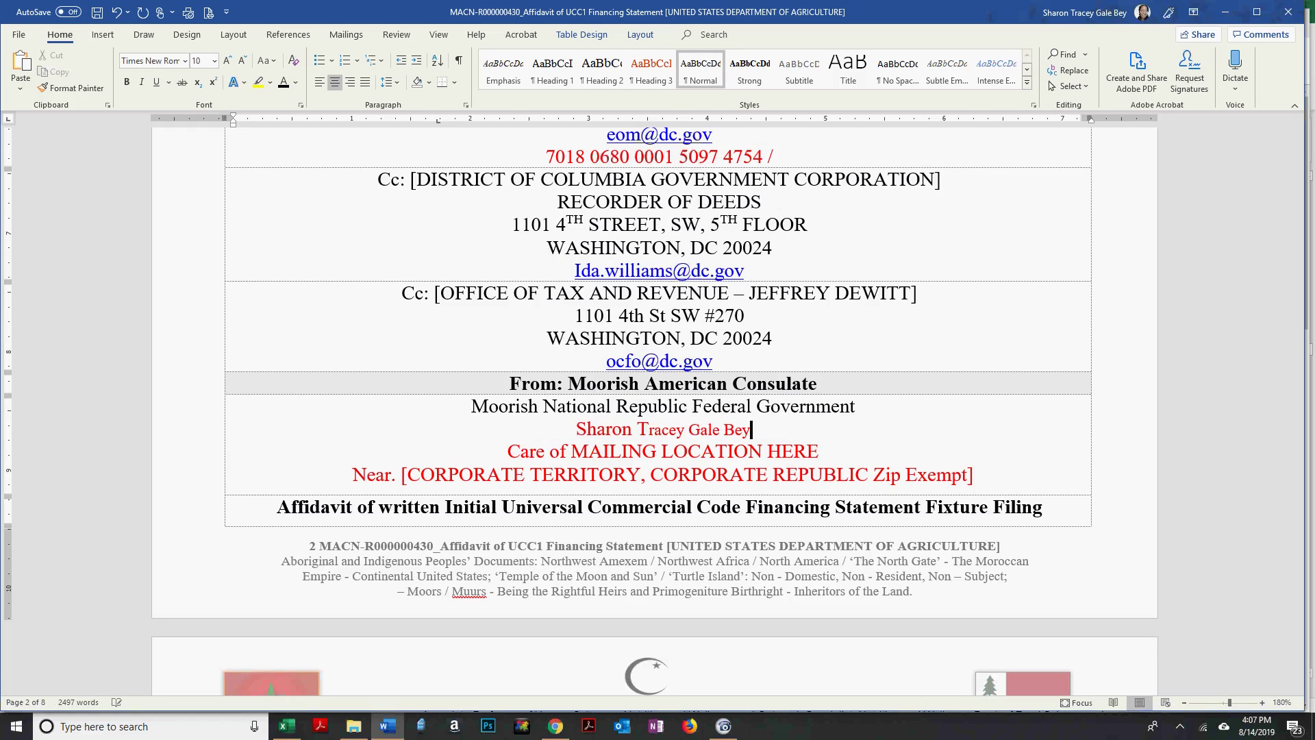
triple_click(776, 429)
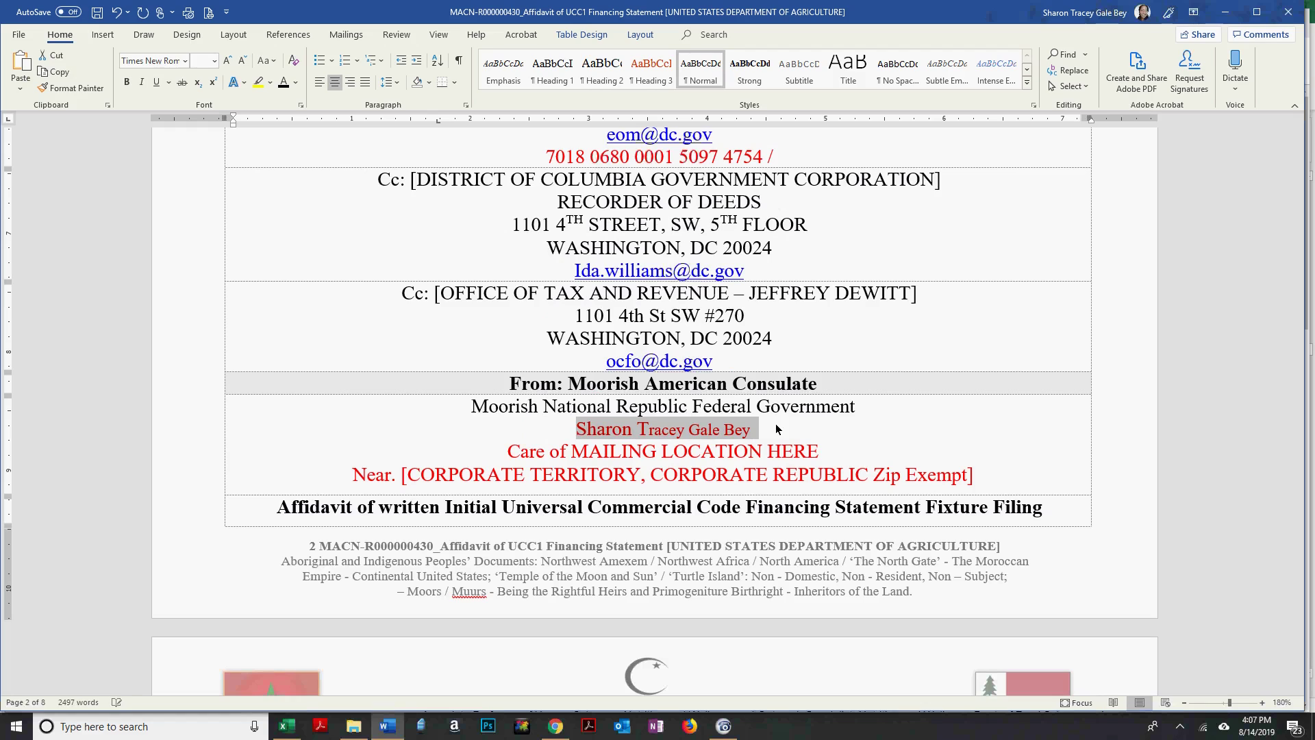
left_click(214, 64)
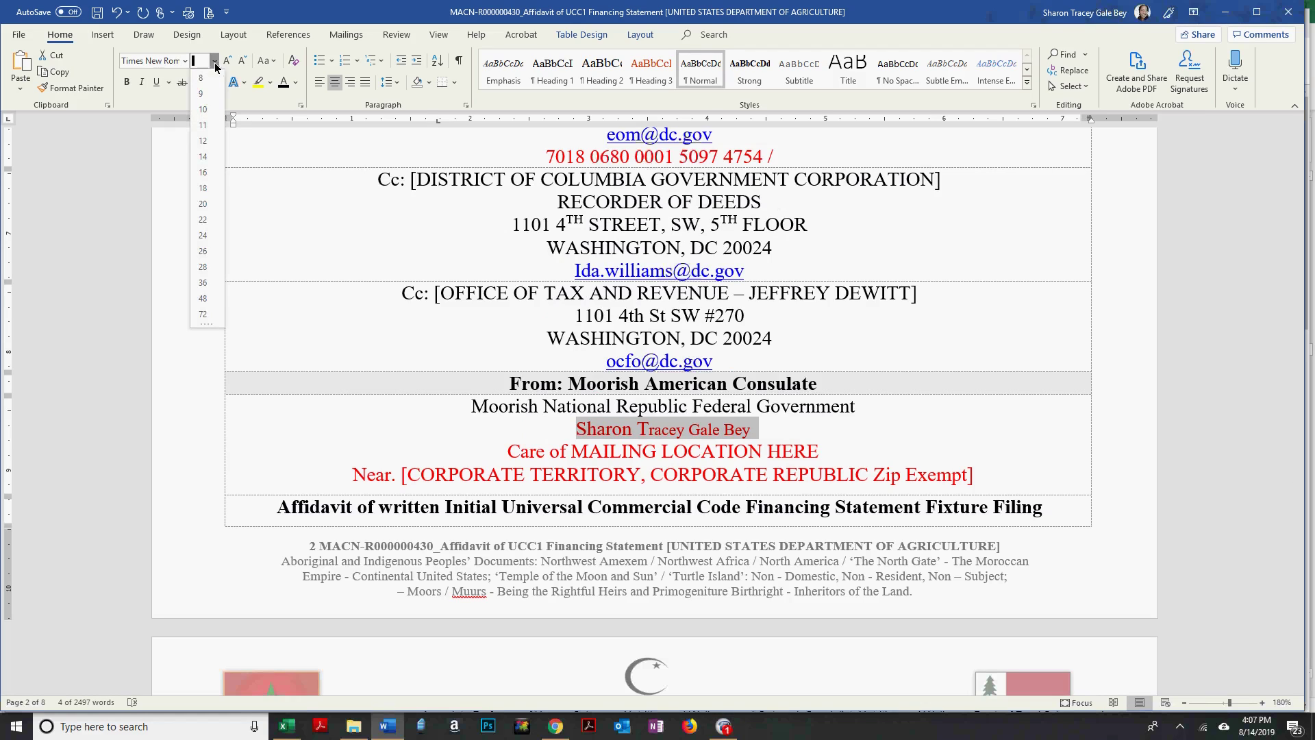
left_click(206, 145)
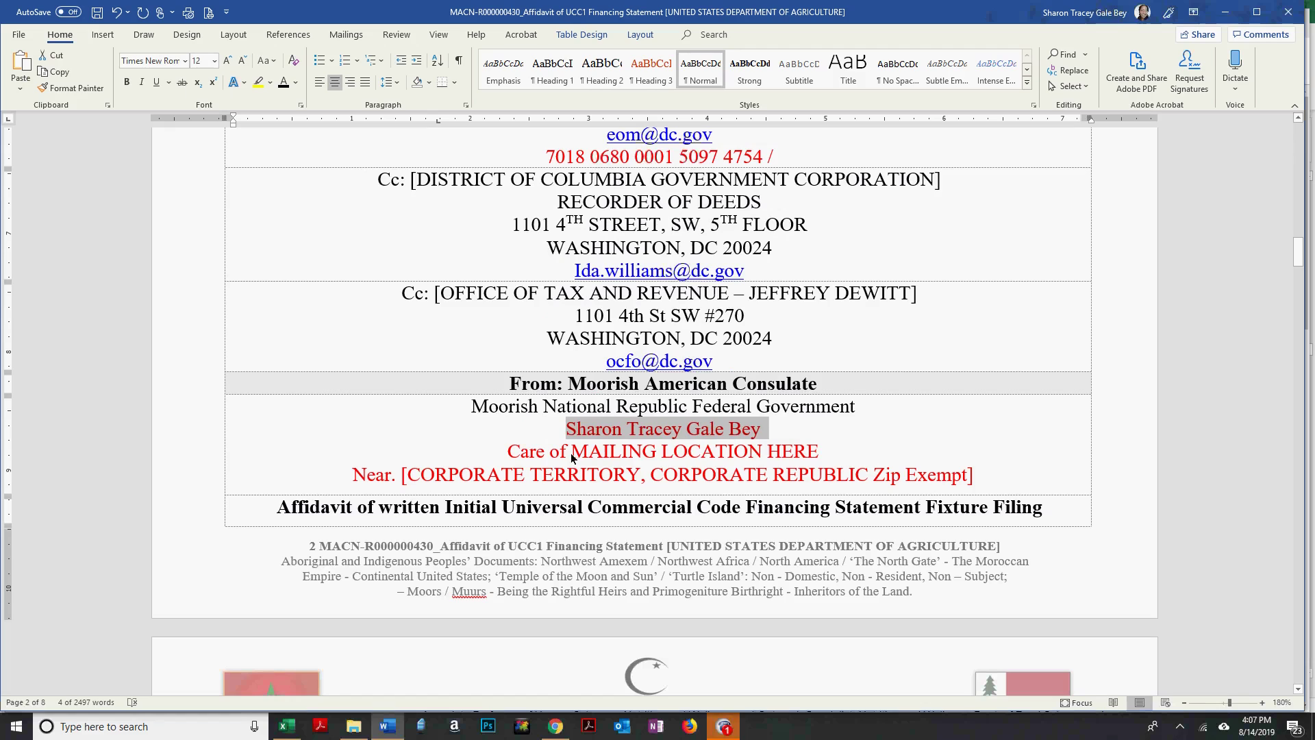
Replace the MAILING LOCATION HERE placeholder with the sender's street address at size 12.
left_click_drag(572, 451, 815, 451)
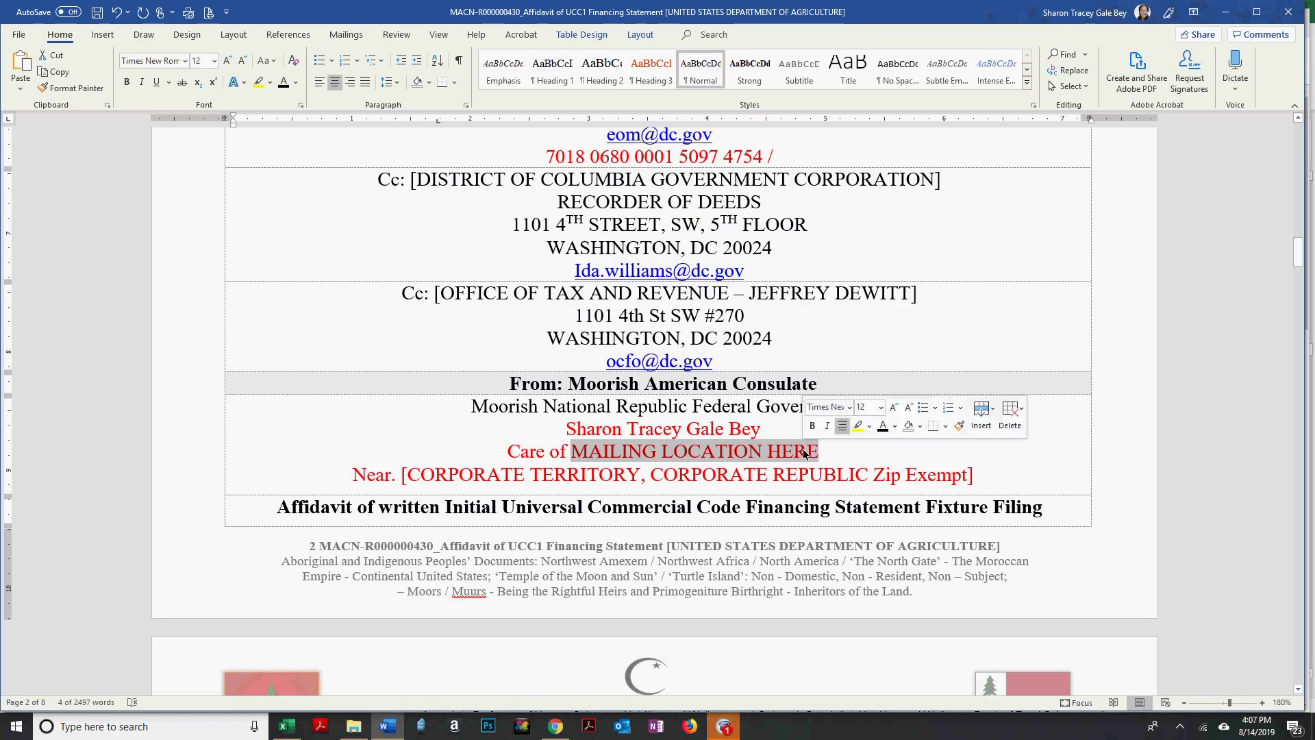
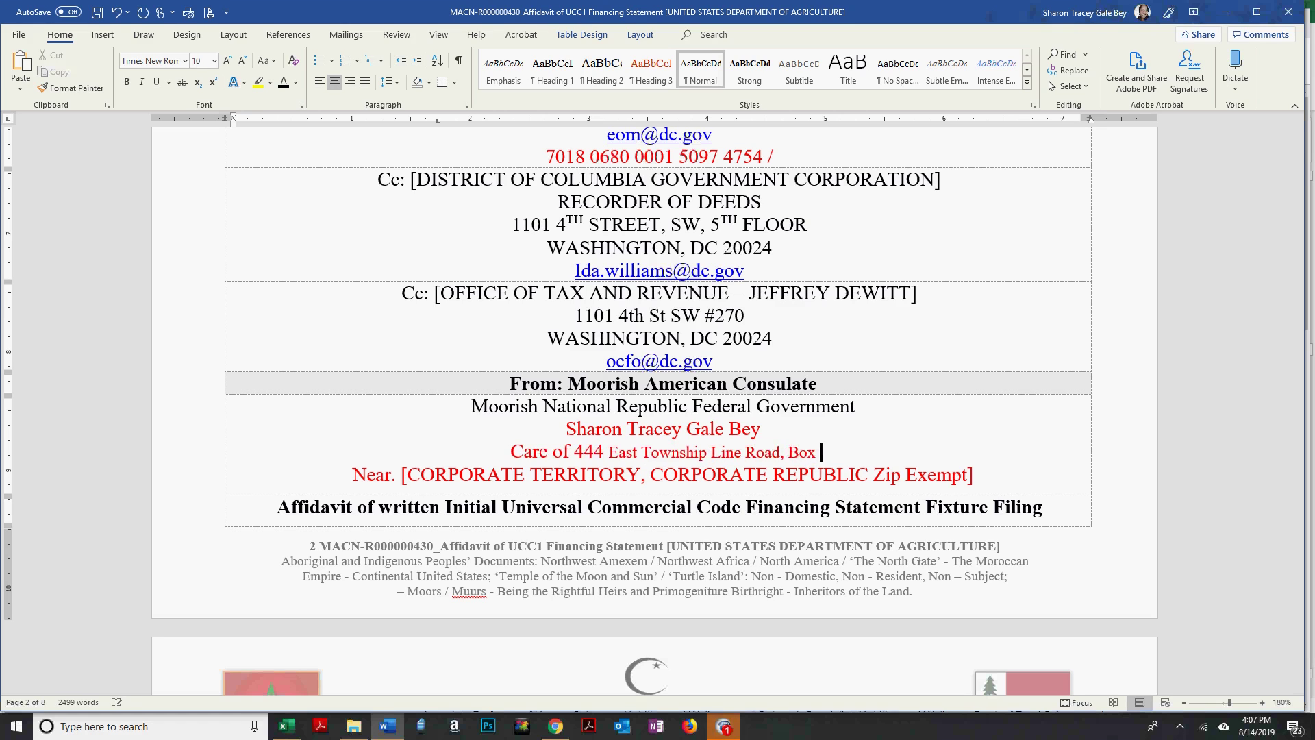
key("shift+Home")
left_click(198, 63)
type("12")
key("Return")
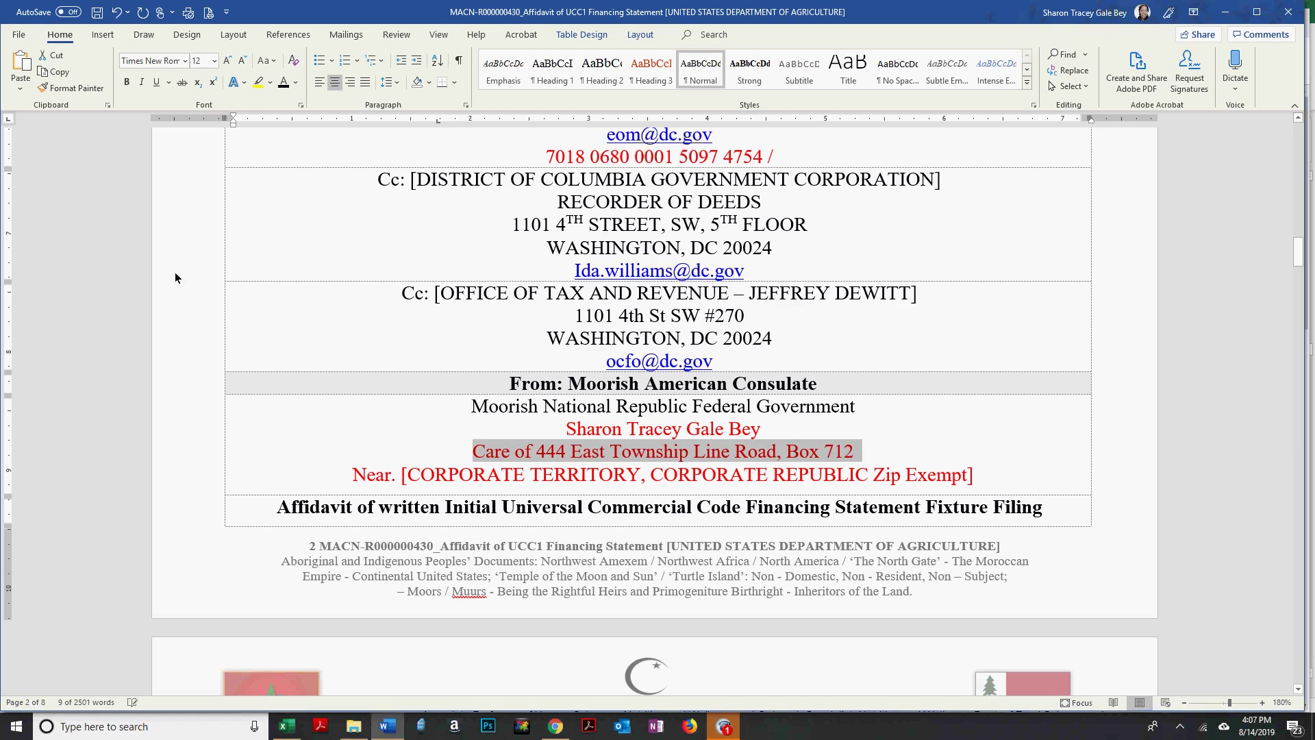
Fill the Near line with the sender's town and state, correcting the state's spelling.
left_click(416, 475)
left_click_drag(416, 474, 894, 478)
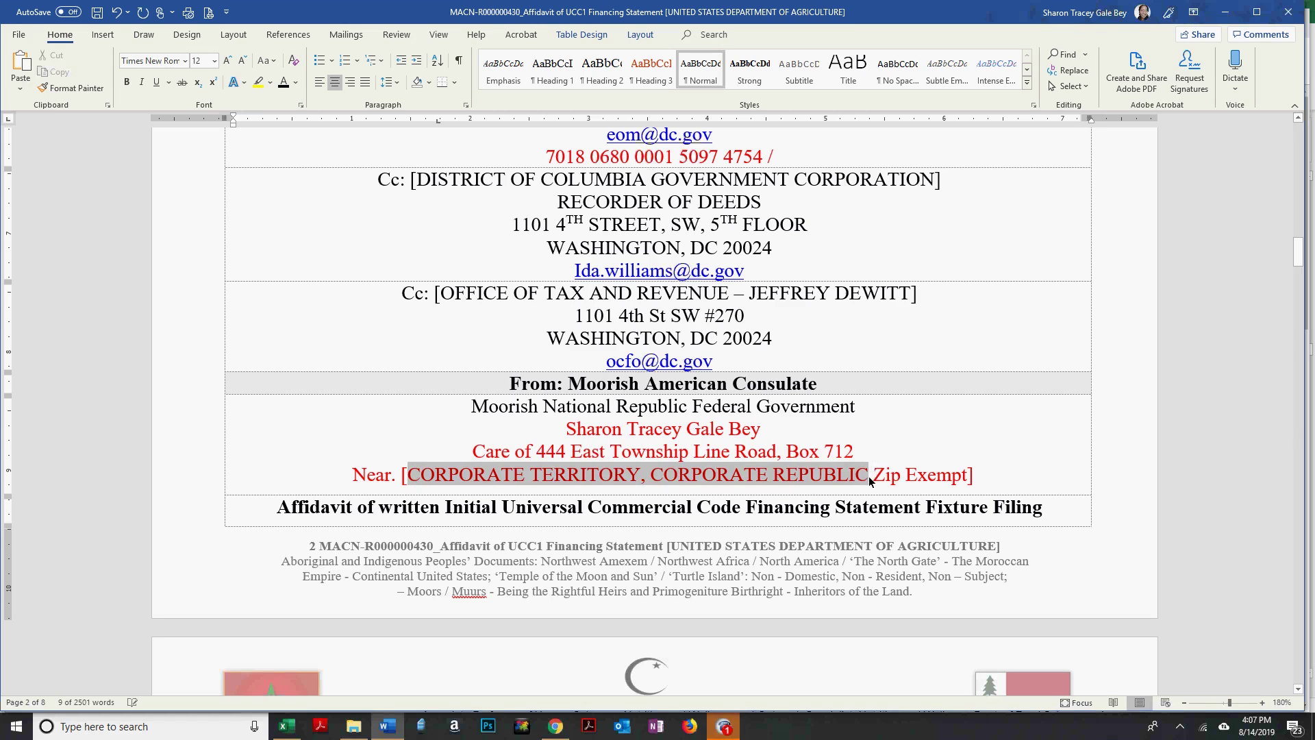
type("Havertown, Pa")
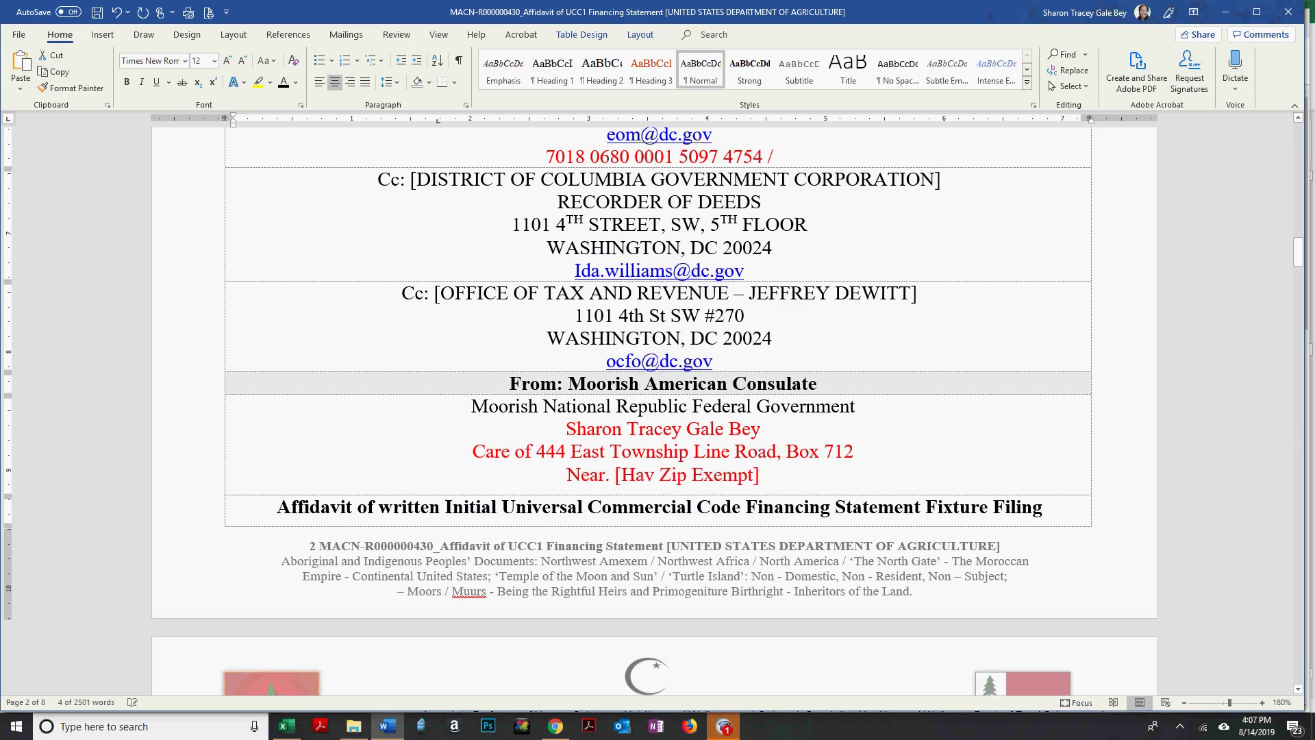
key("BackSpace")
type("ennsylava")
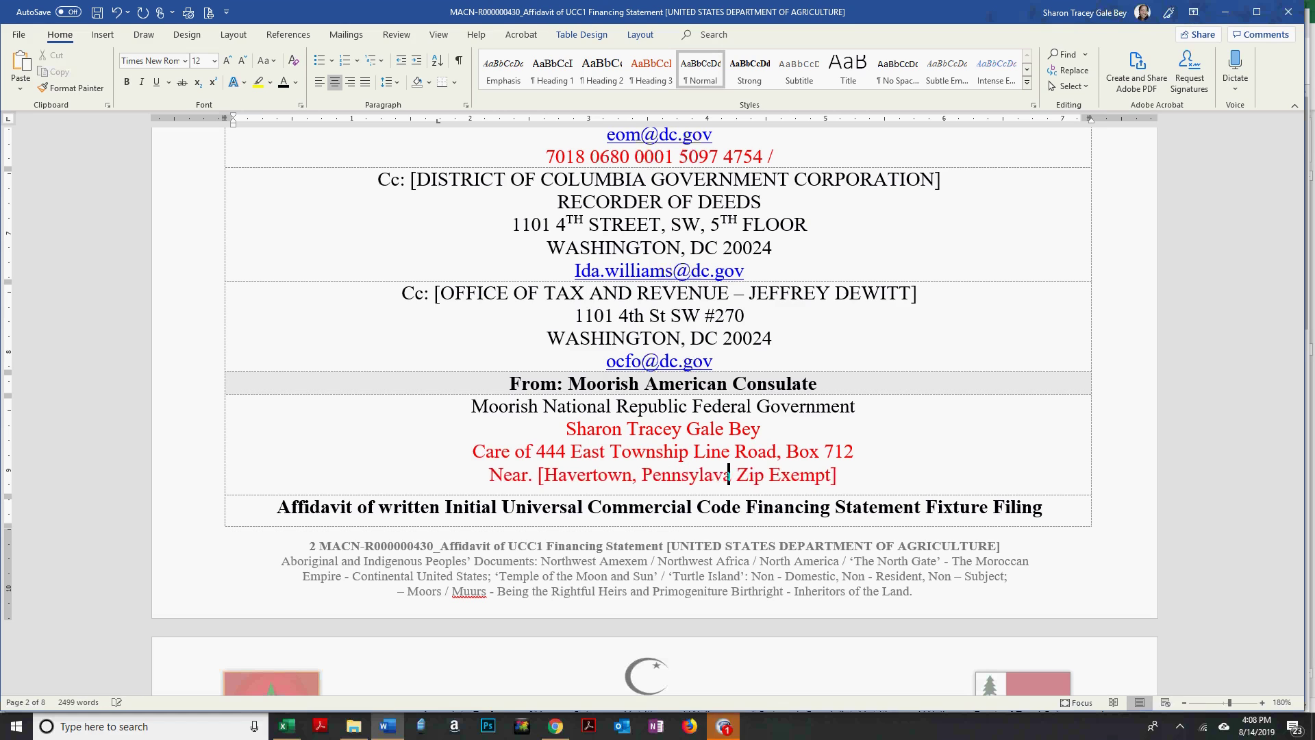
key("ctrl+z")
key("BackSpace")
key("BackSpace")
type("vania Re")
type("public")
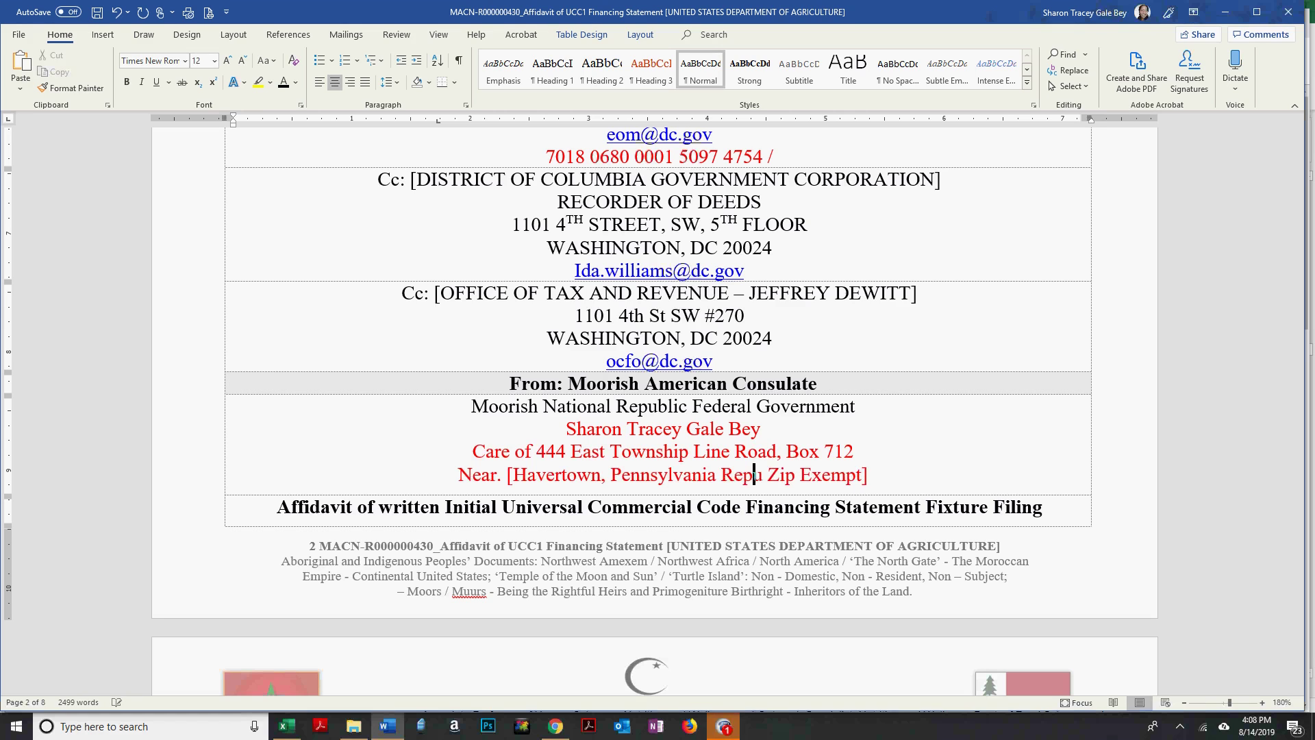
key("End")
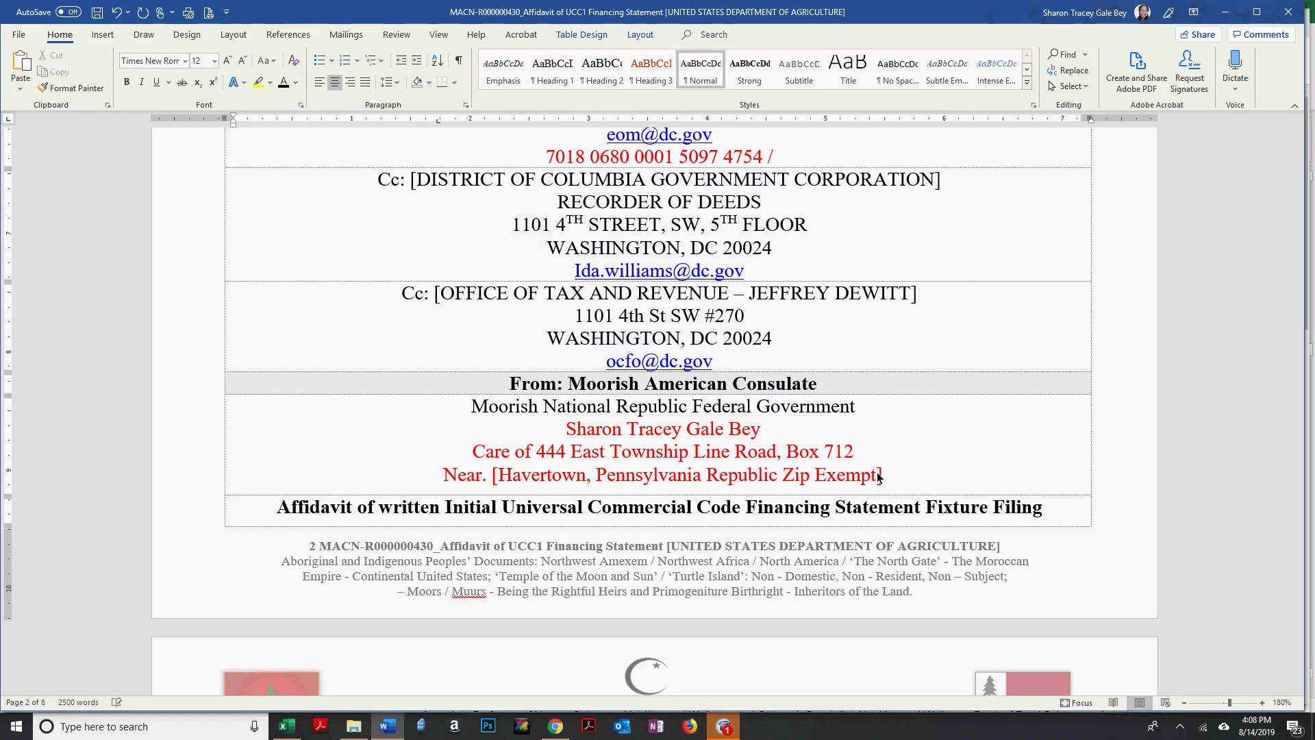
Recolour the Care of and Near address lines from red to black.
scroll(495, 336, "down", 1)
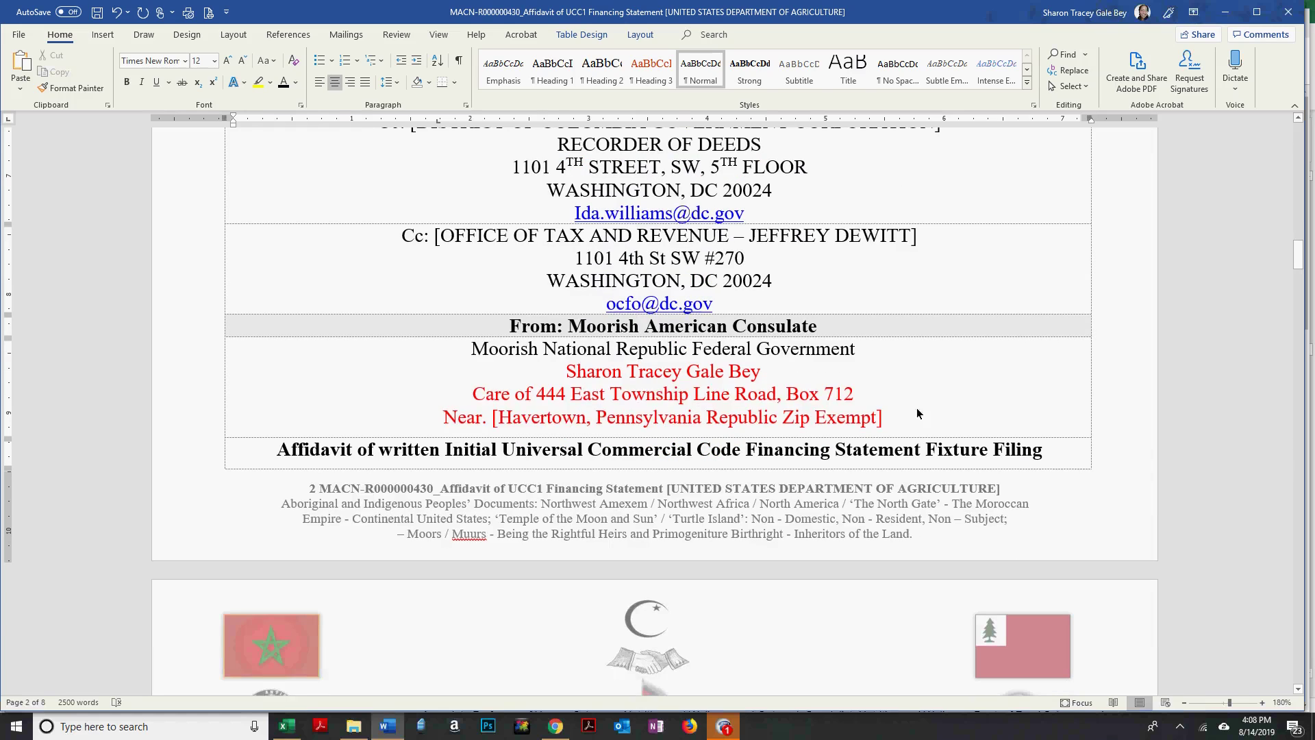
left_click_drag(916, 411, 471, 394)
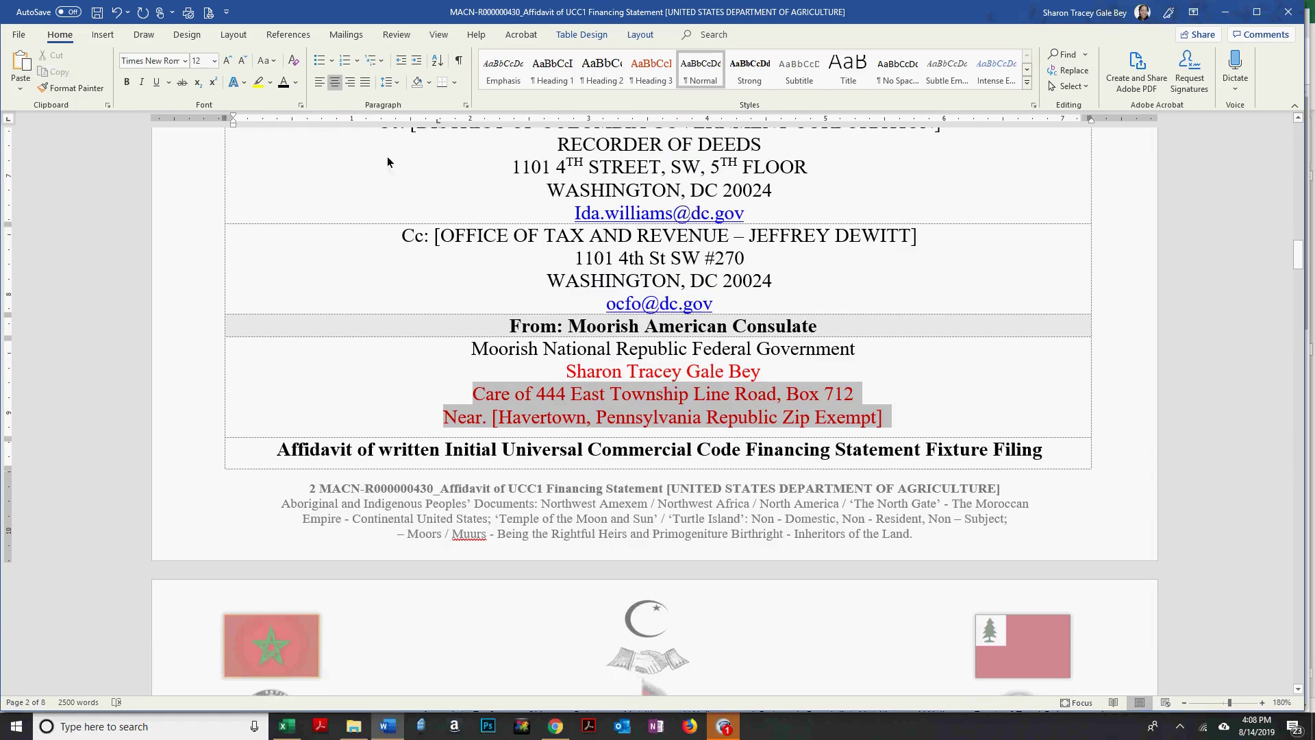
left_click(295, 82)
left_click(289, 97)
left_click(639, 370)
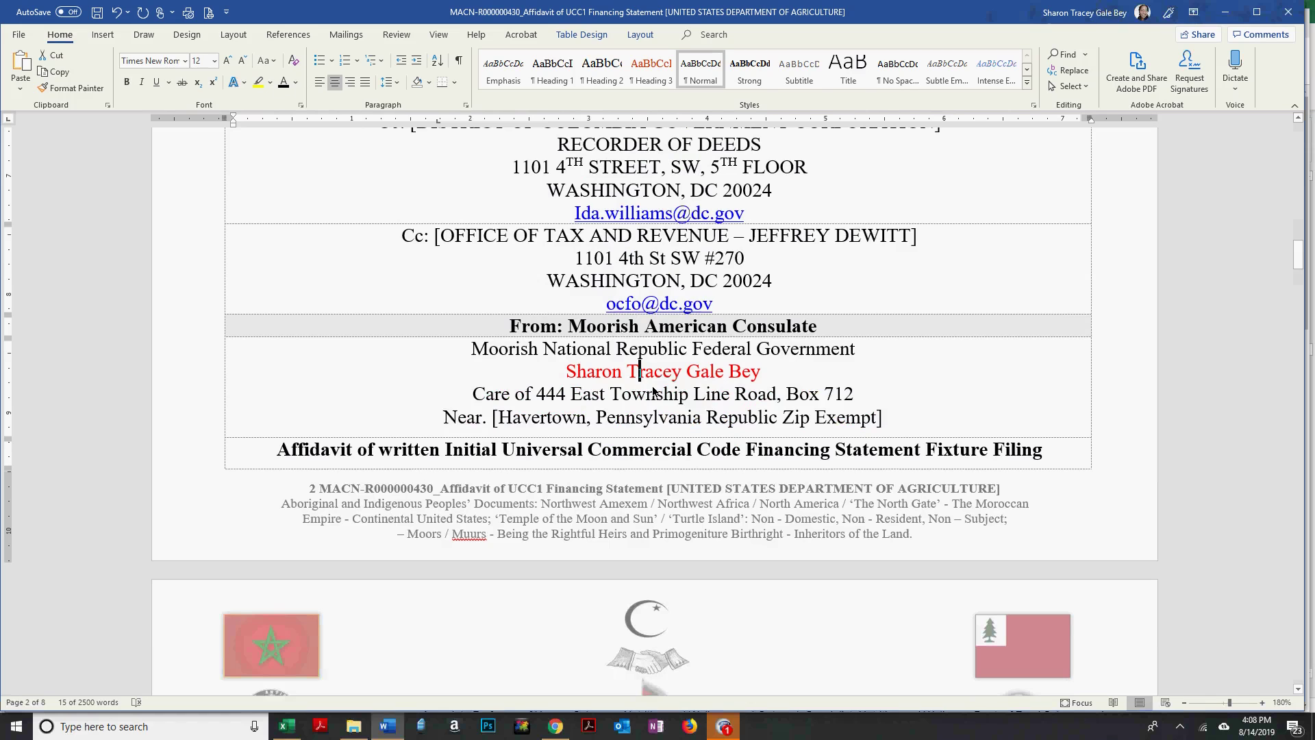
Scroll down to the UCC1 Financing Statement's contact-at-filer fields on page 3.
scroll(653, 393, "down", 10)
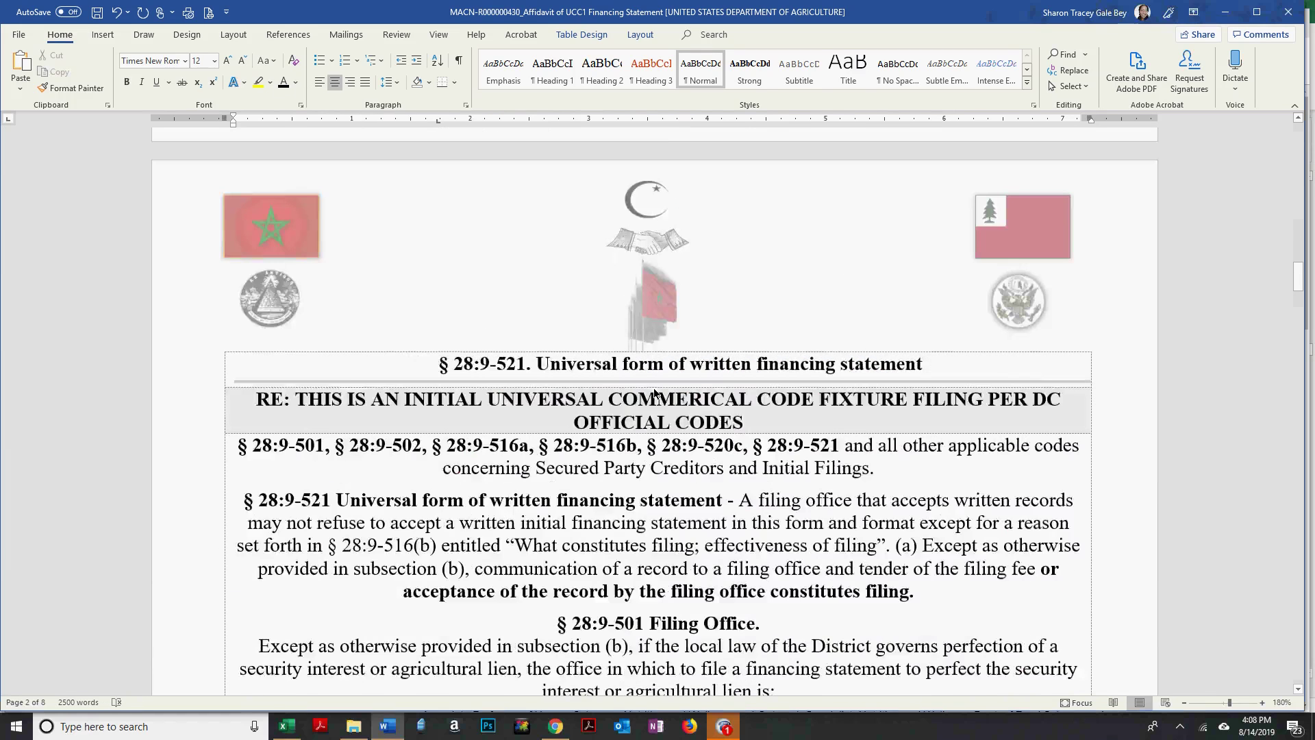
scroll(654, 392, "up", 5)
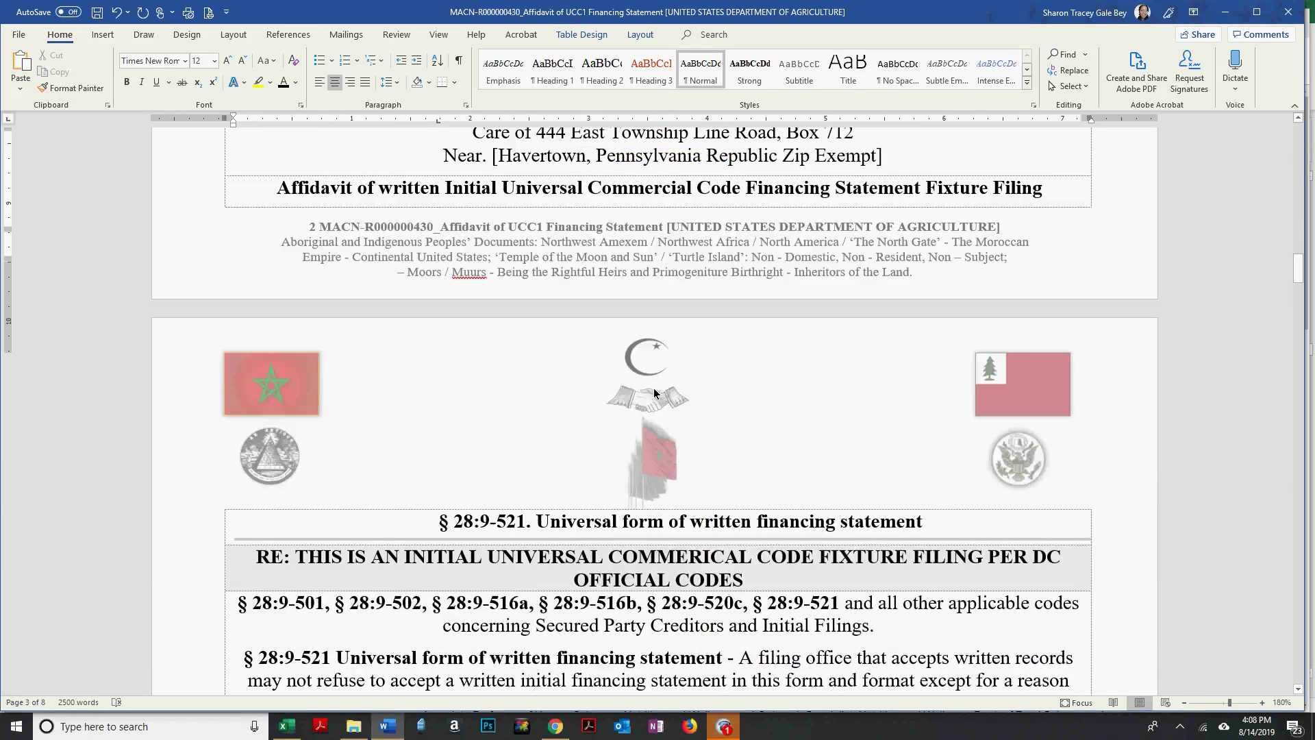
scroll(653, 387, "up", 5)
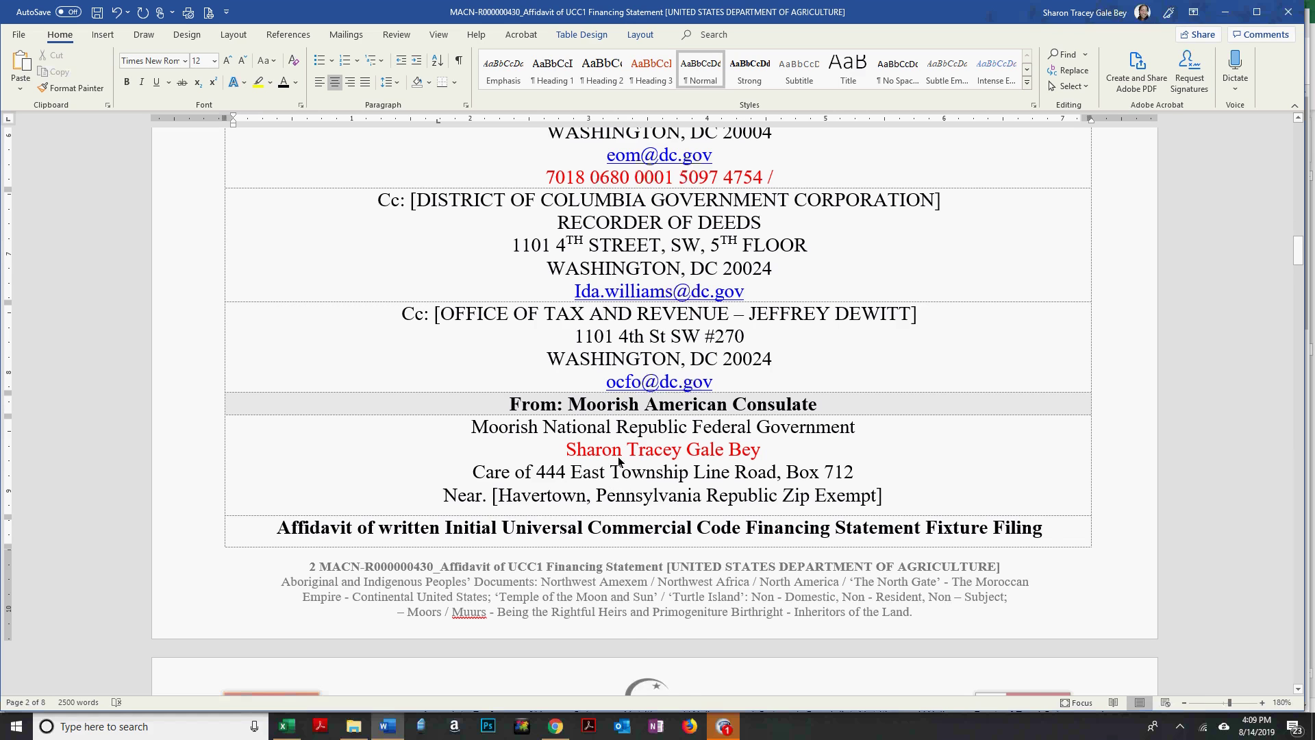
scroll(617, 456, "down", 1)
scroll(618, 452, "down", 1)
left_click(640, 336)
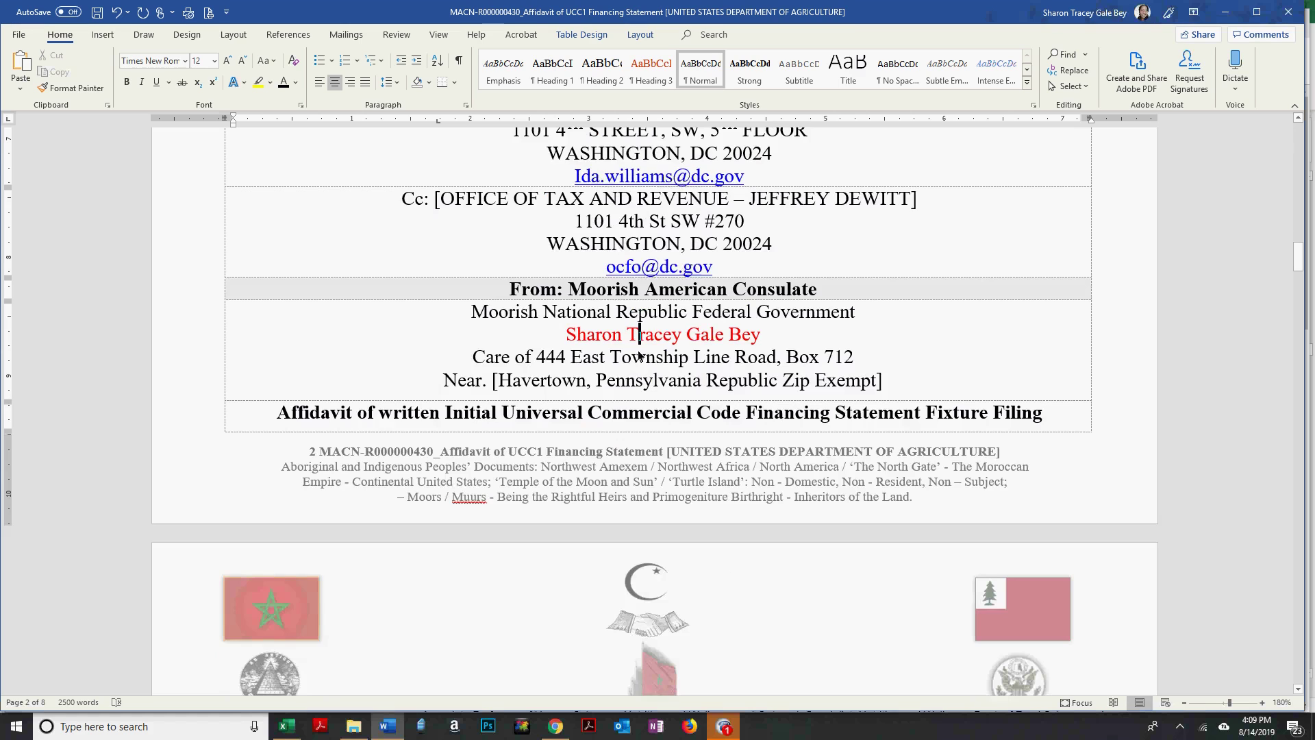
scroll(589, 274, "down", 1)
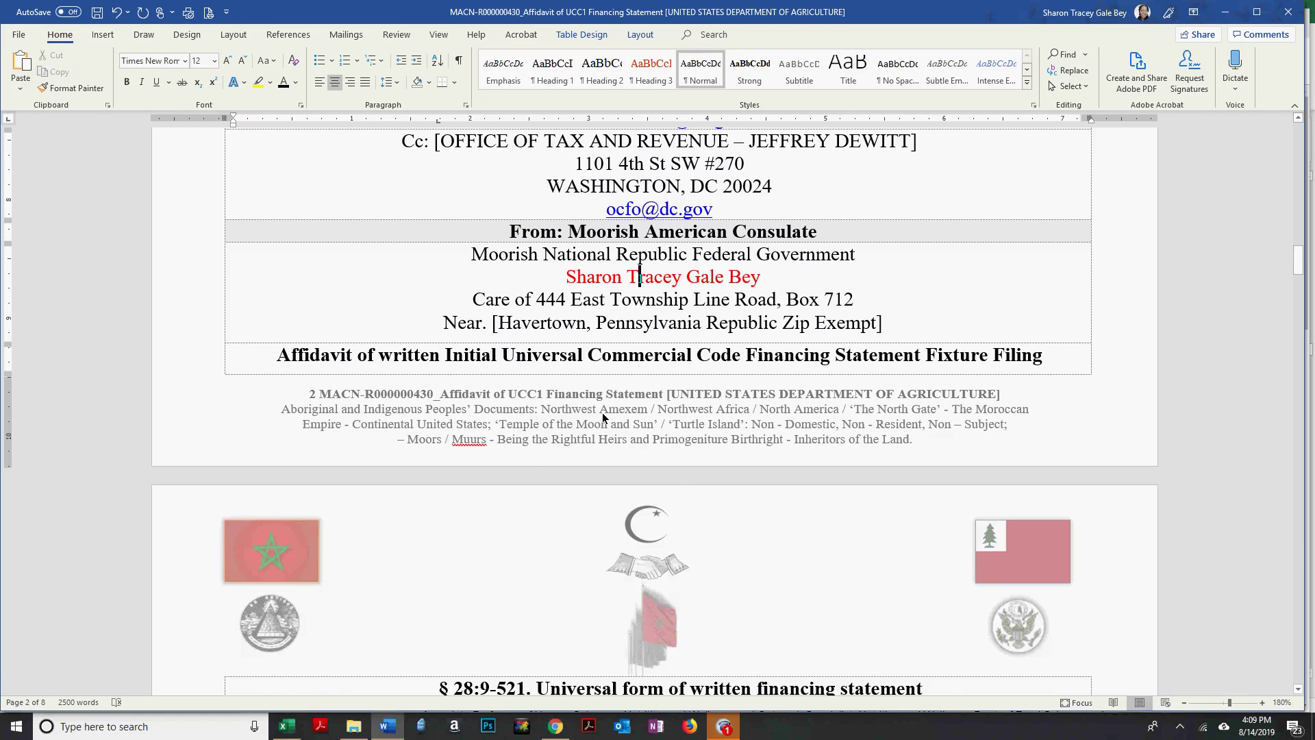
scroll(603, 415, "down", 1)
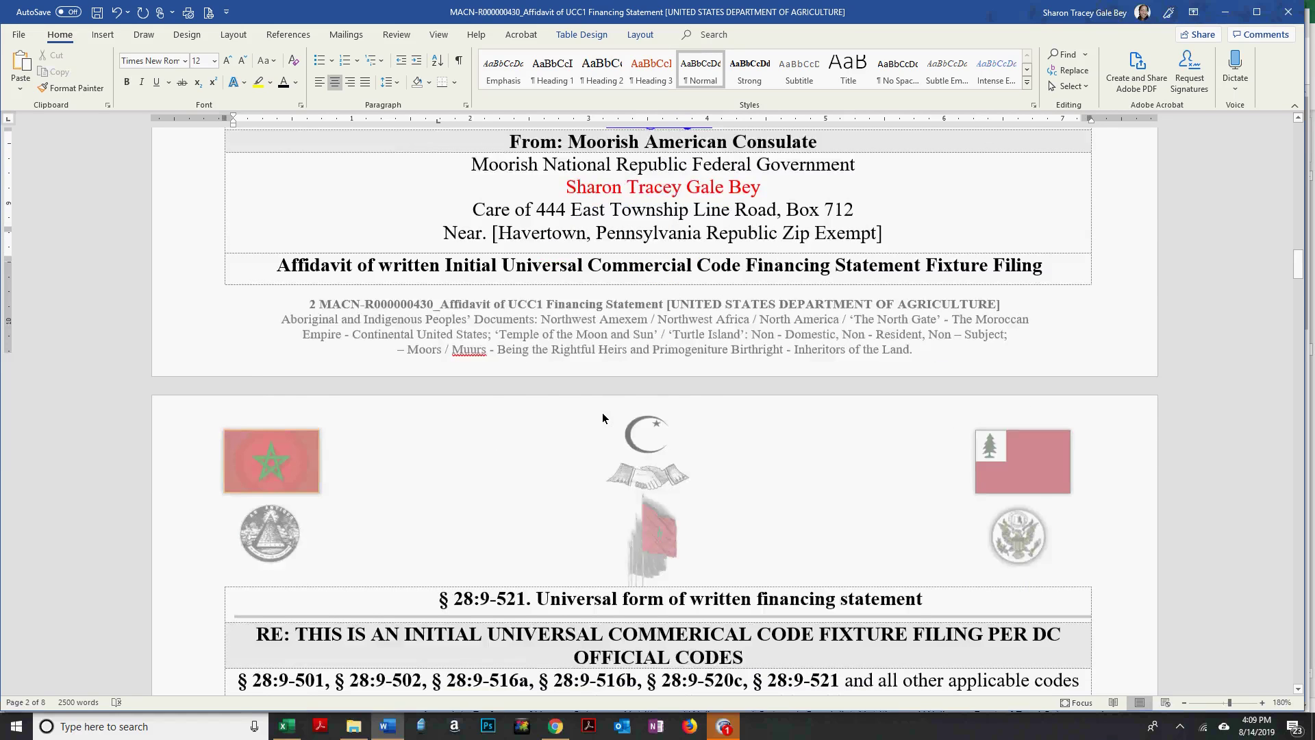
scroll(603, 413, "down", 3)
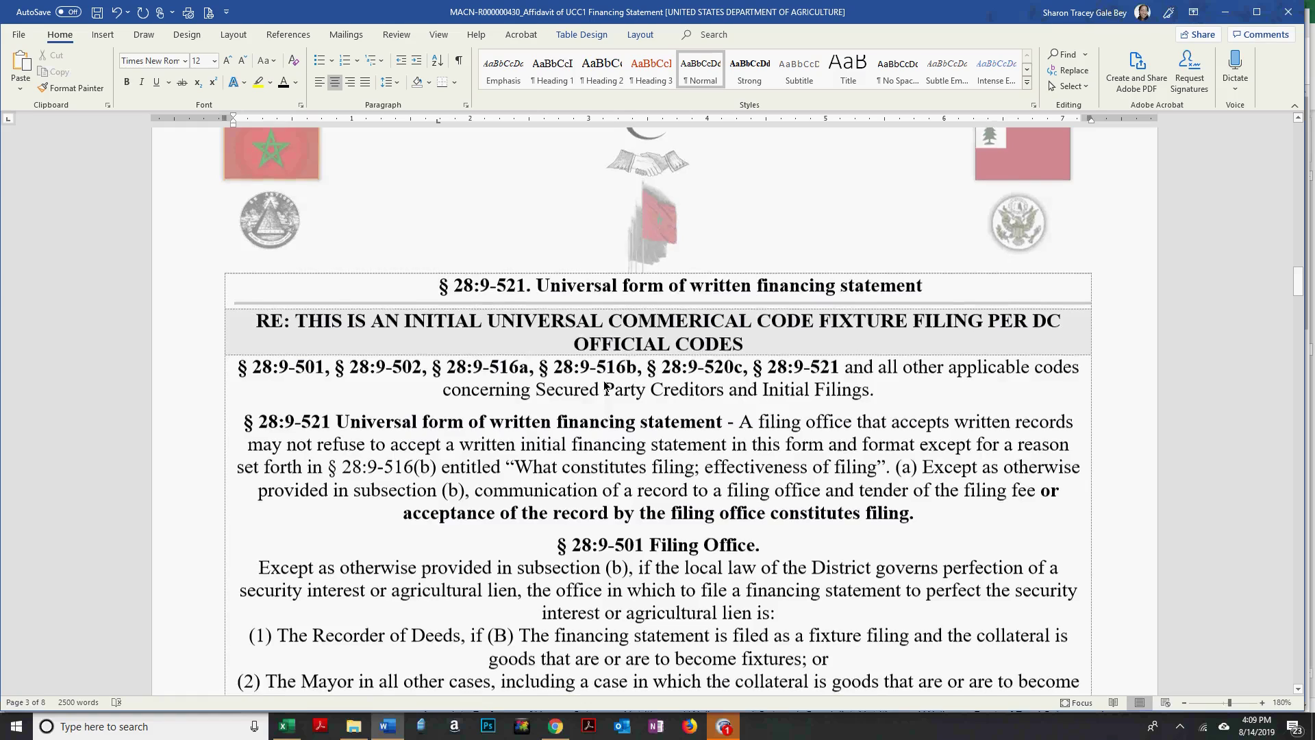
scroll(606, 386, "down", 5)
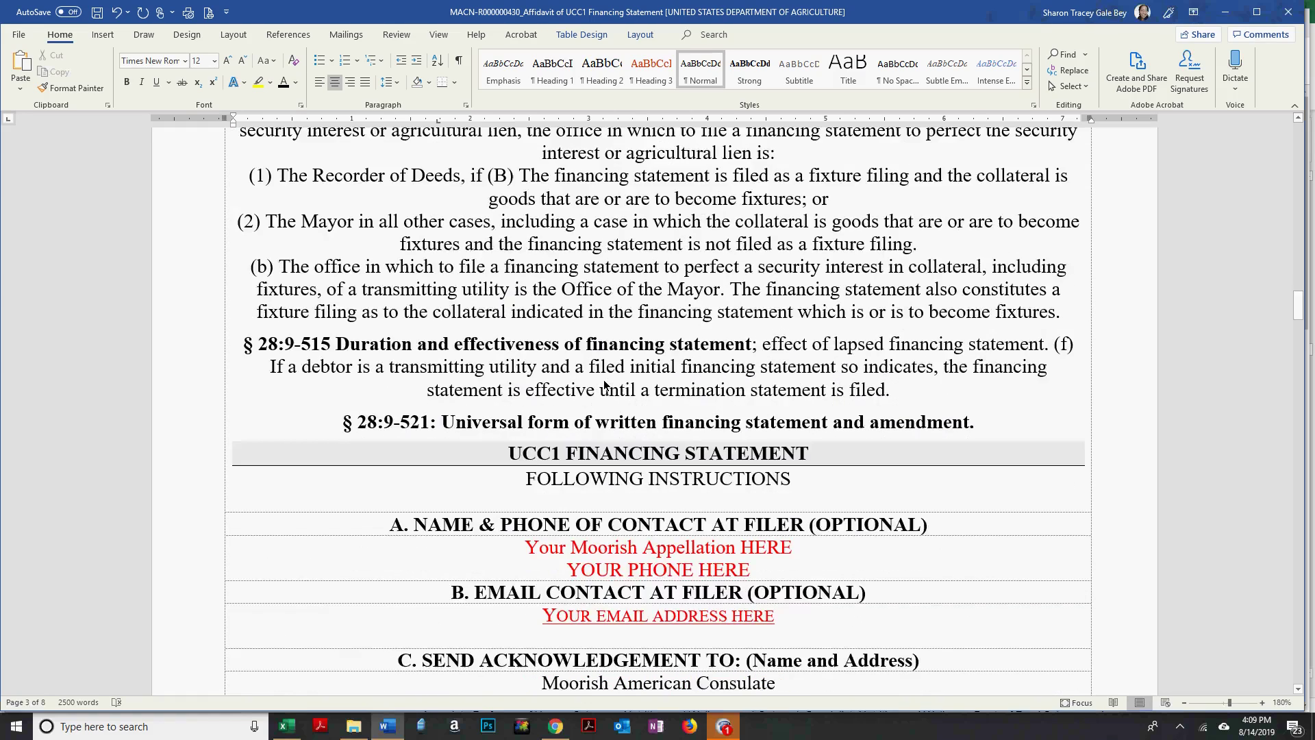
scroll(605, 386, "down", 3)
Replace the section A name placeholder with the filer's full name, fixing its capitalisation.
left_click_drag(527, 318, 759, 319)
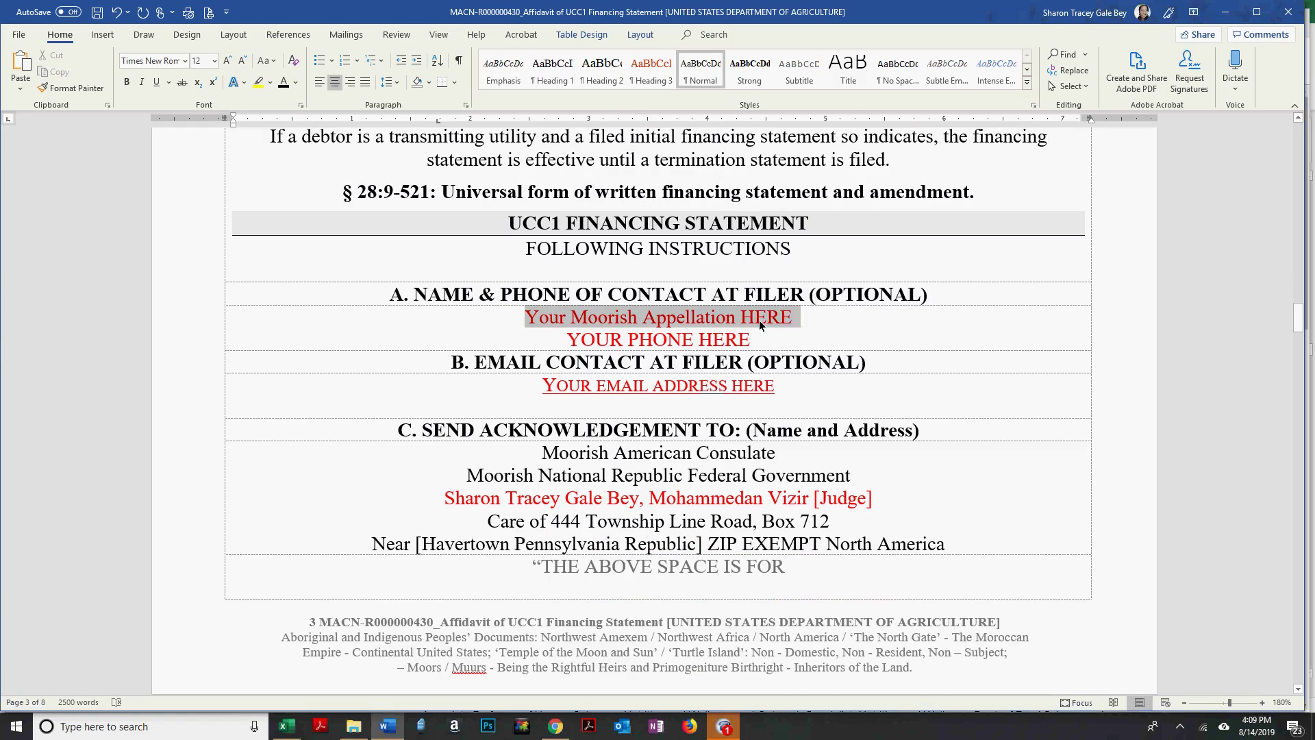
key("Delete")
key("BackSpace")
key("BackSpace")
key("BackSpace")
key("BackSpace")
key("BackSpace")
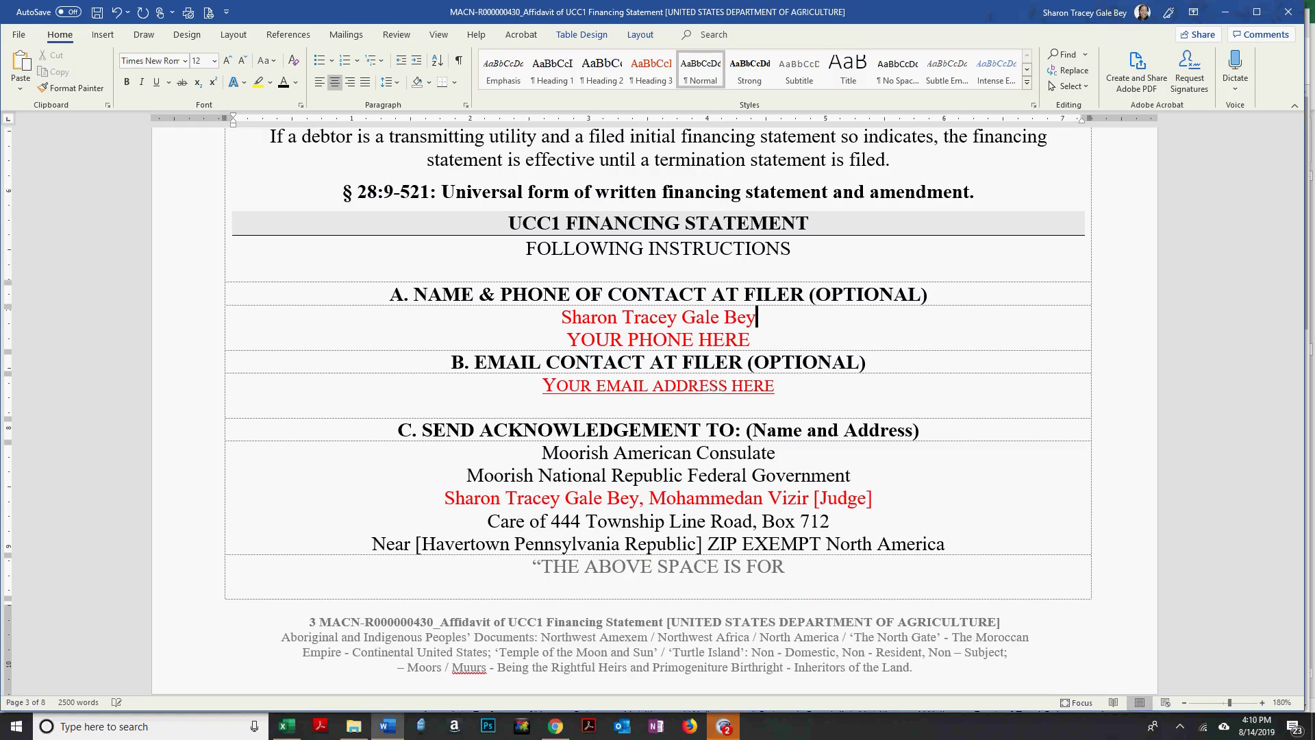
Replace the phone placeholder with the filer's phone number.
key("ctrl+v")
key("shift+Home")
key("shift+Up")
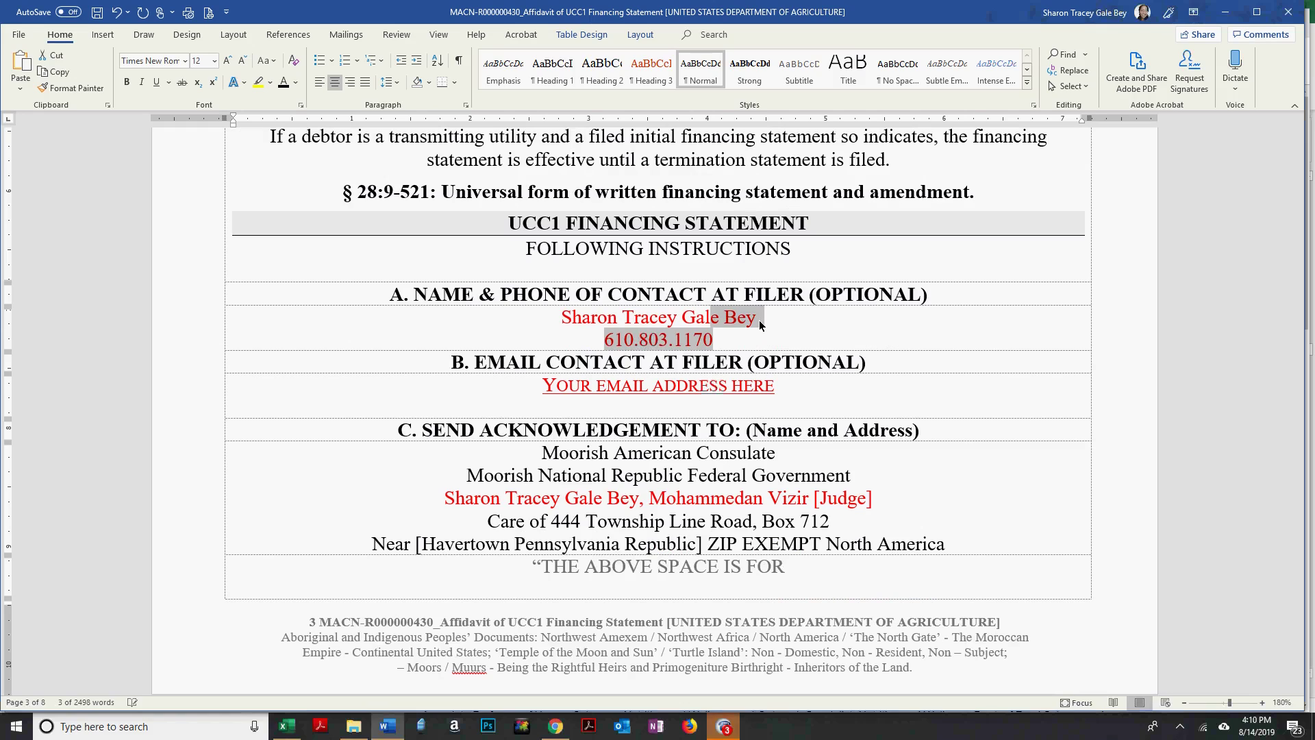
key("shift+Down")
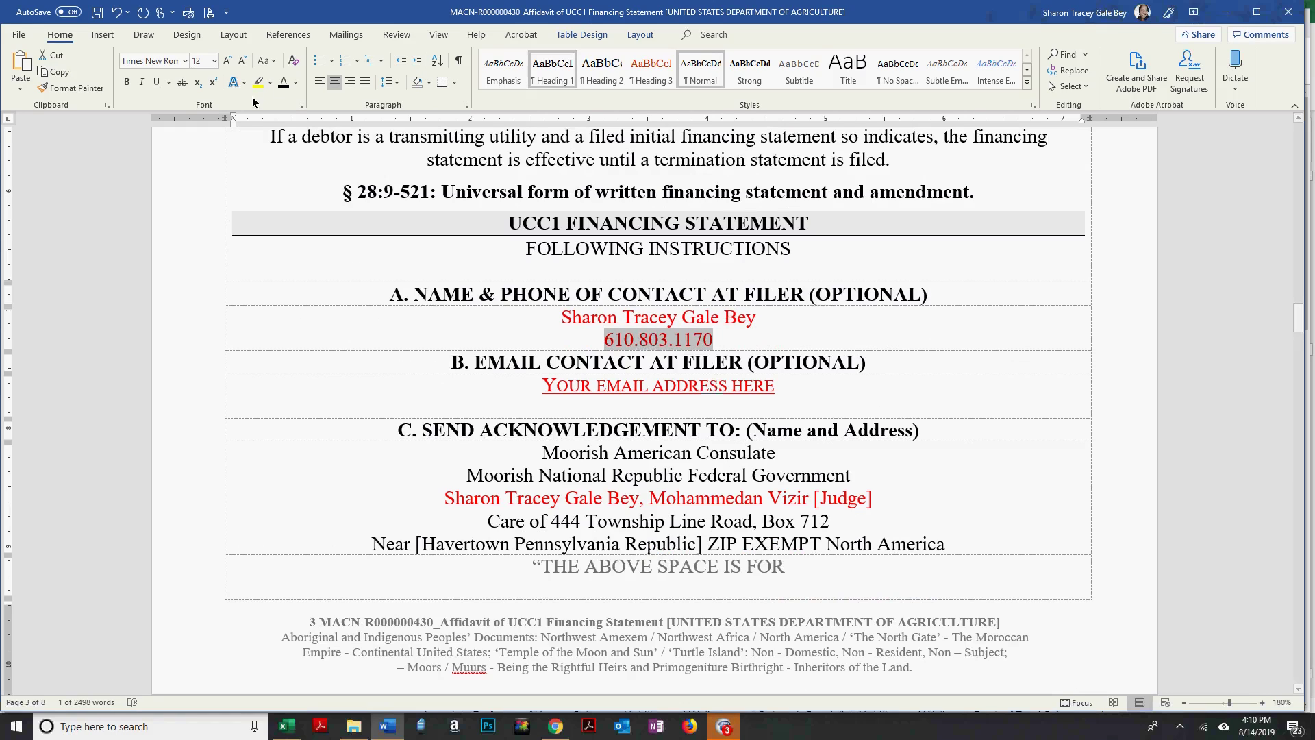
Replace the section B email placeholder with the filer's Gmail address.
left_click(786, 386)
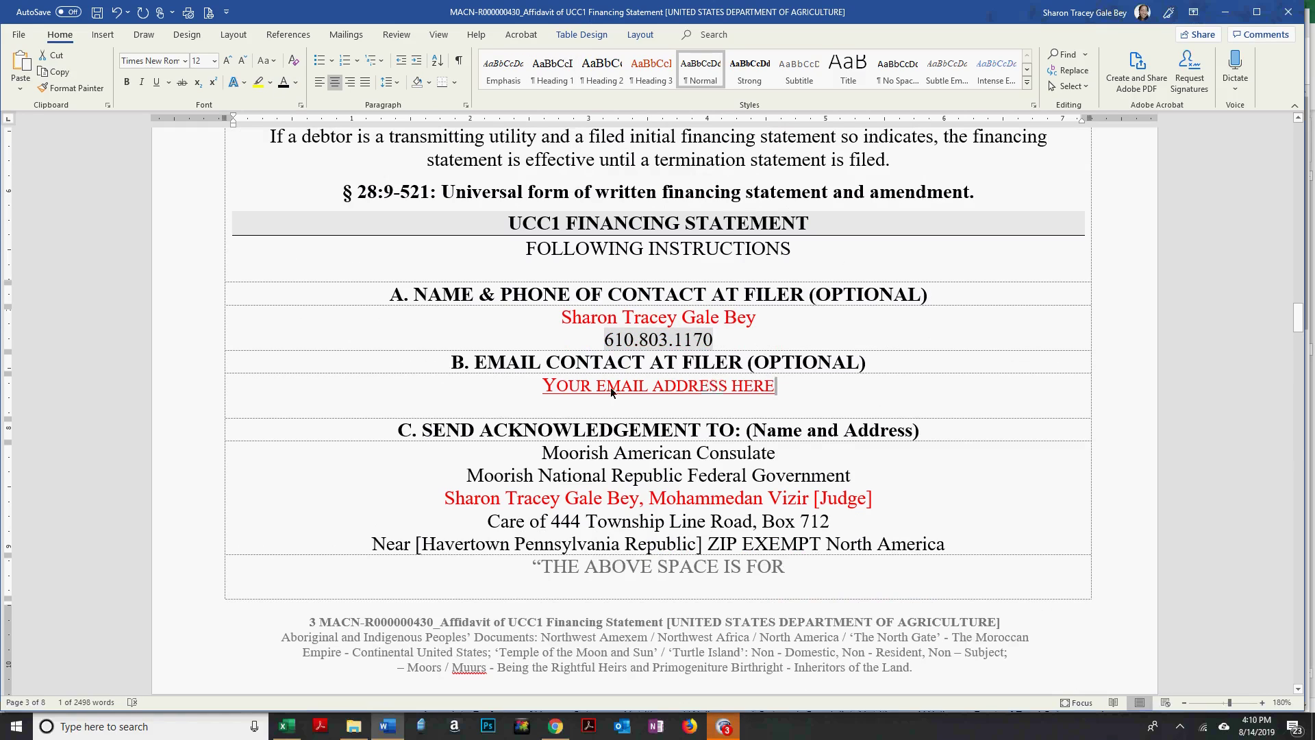
triple_click(578, 388)
key("Delete")
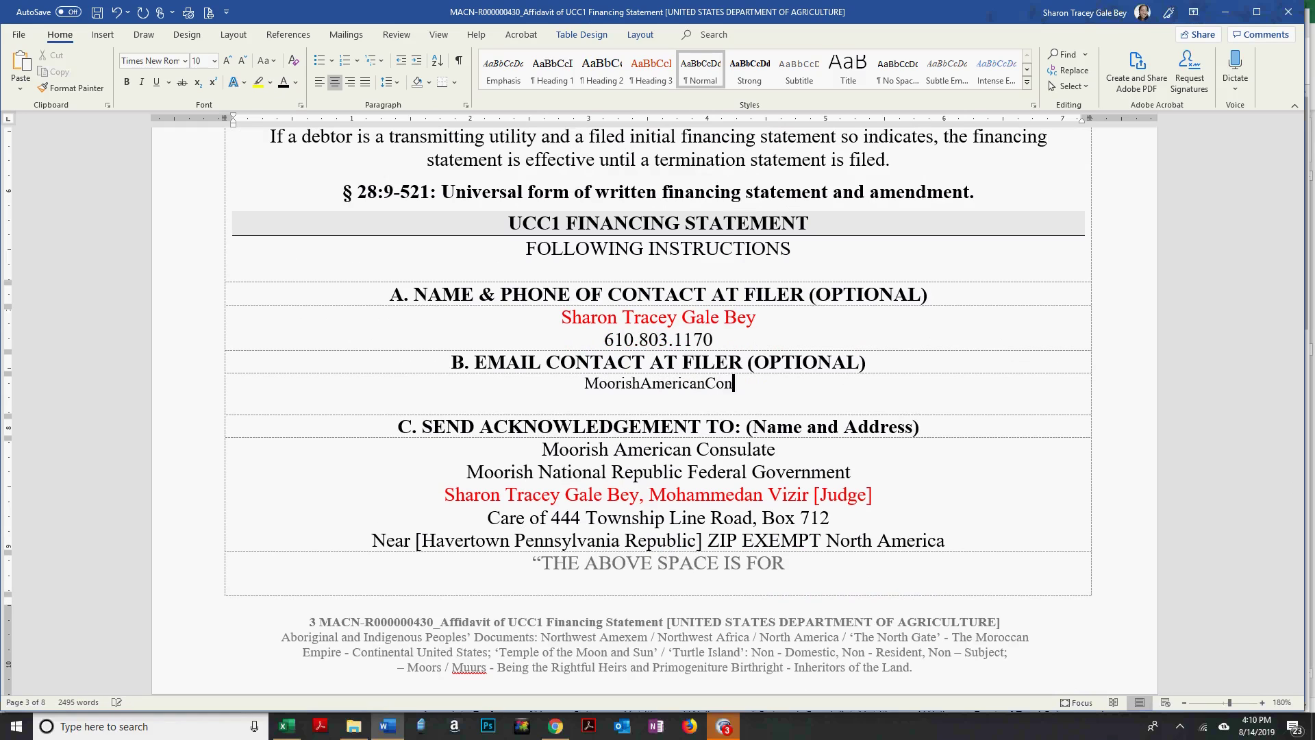
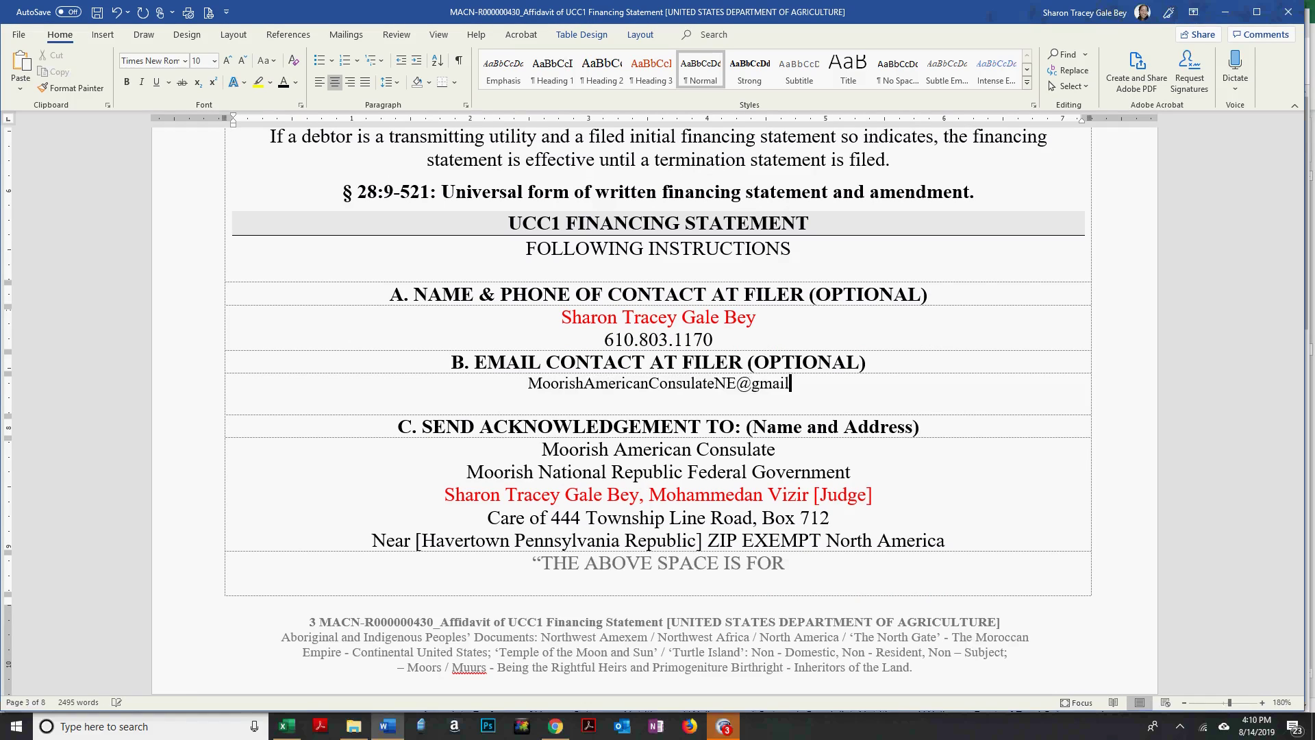
Set the email line to 12 pt and turn the address into a hyperlink.
triple_click(658, 383)
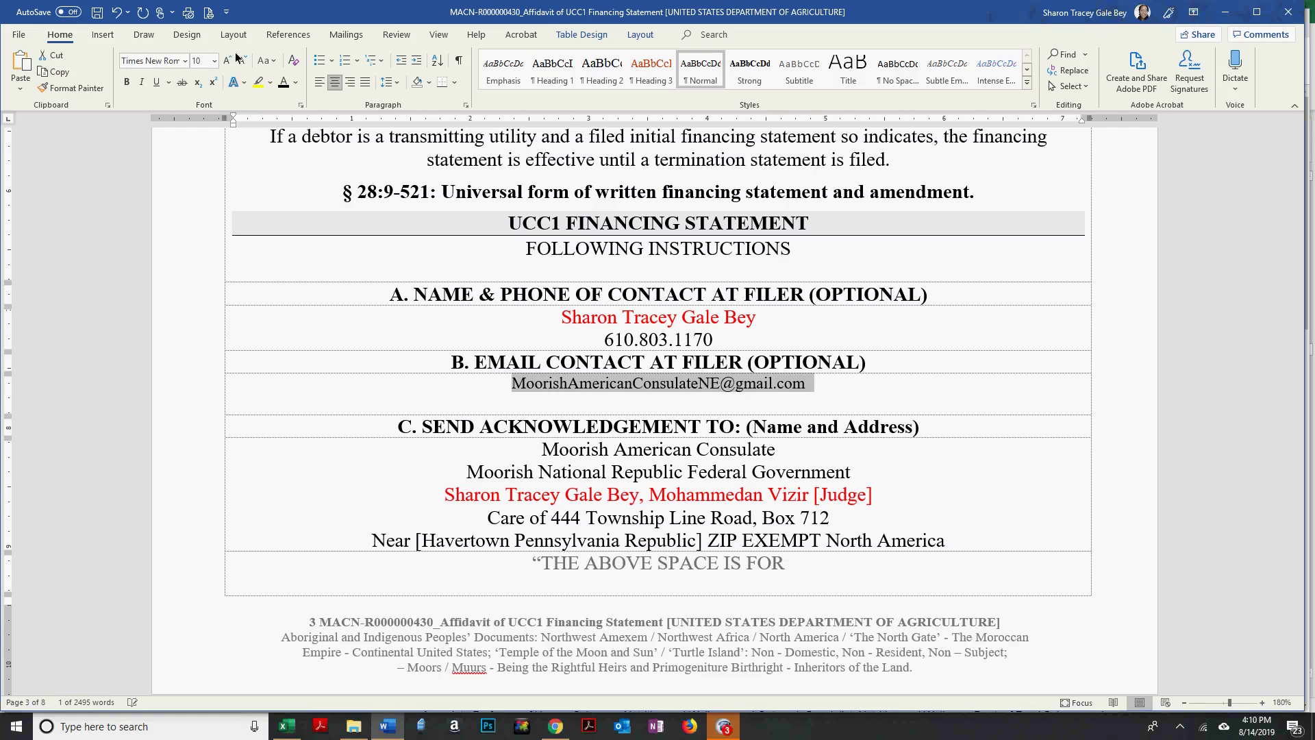
left_click(207, 63)
type("12")
key("Return")
key("Down")
key("Up")
key("End")
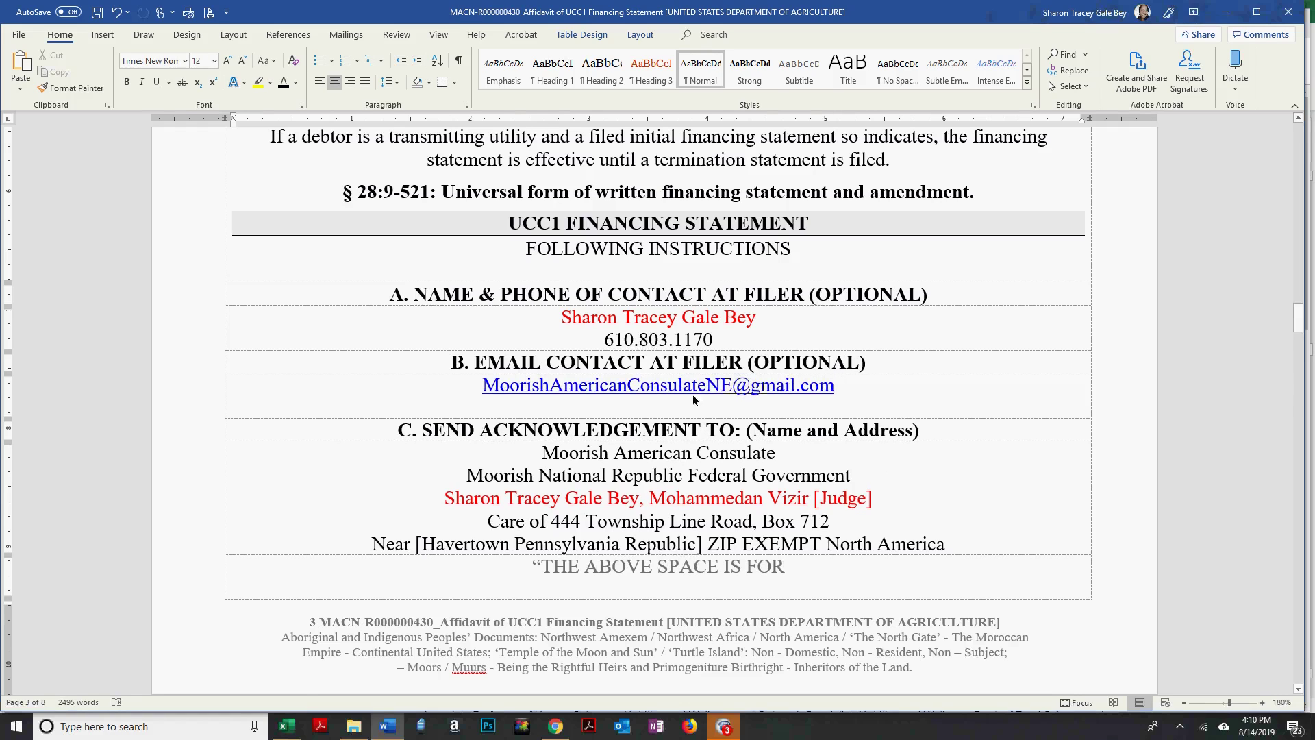
Scroll back up to the To: addressee table and undo the last edit.
scroll(767, 397, "down", 4)
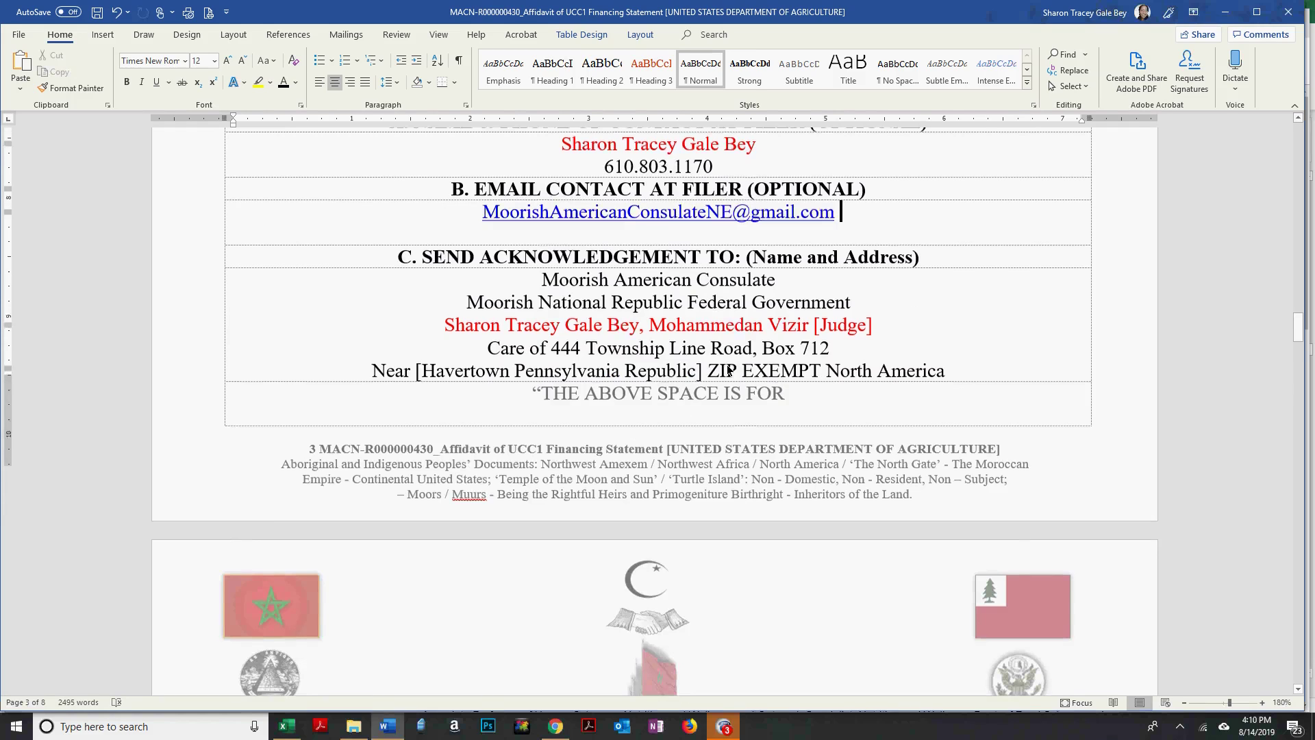
scroll(728, 370, "down", 3)
scroll(728, 371, "up", 3)
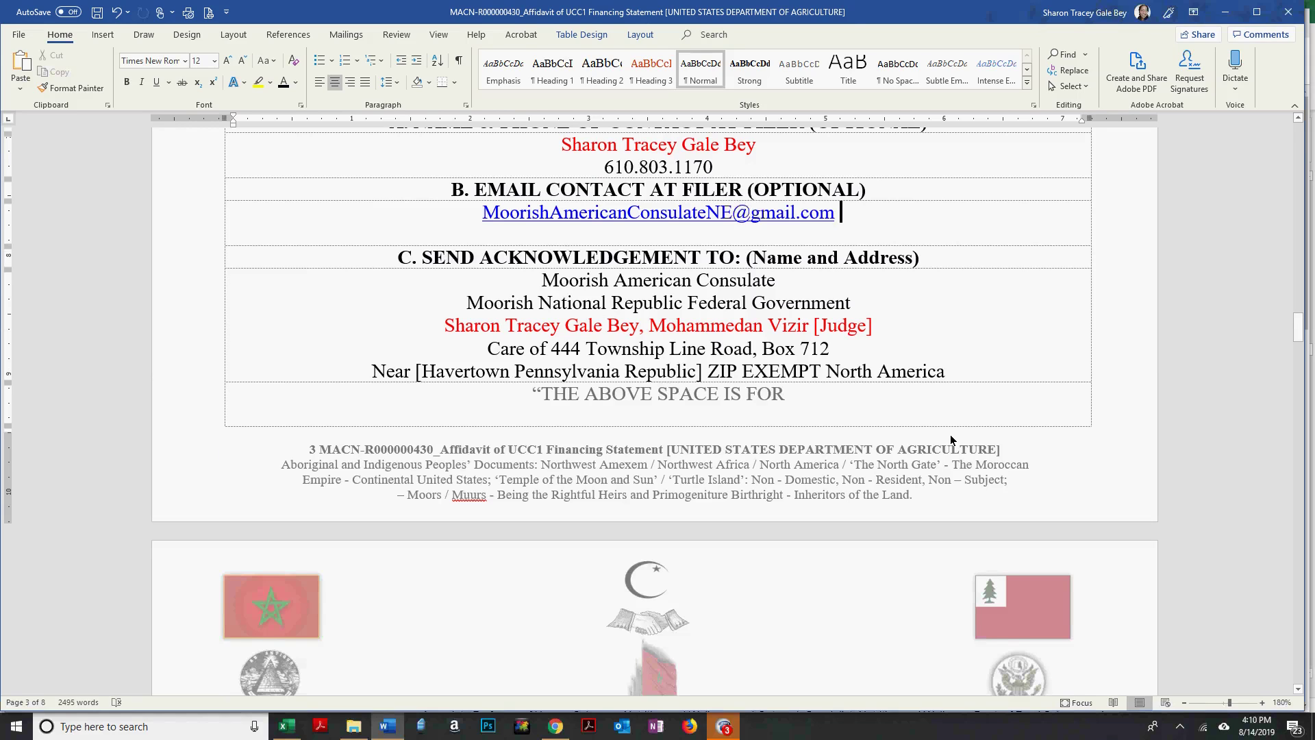
scroll(951, 439, "down", 1)
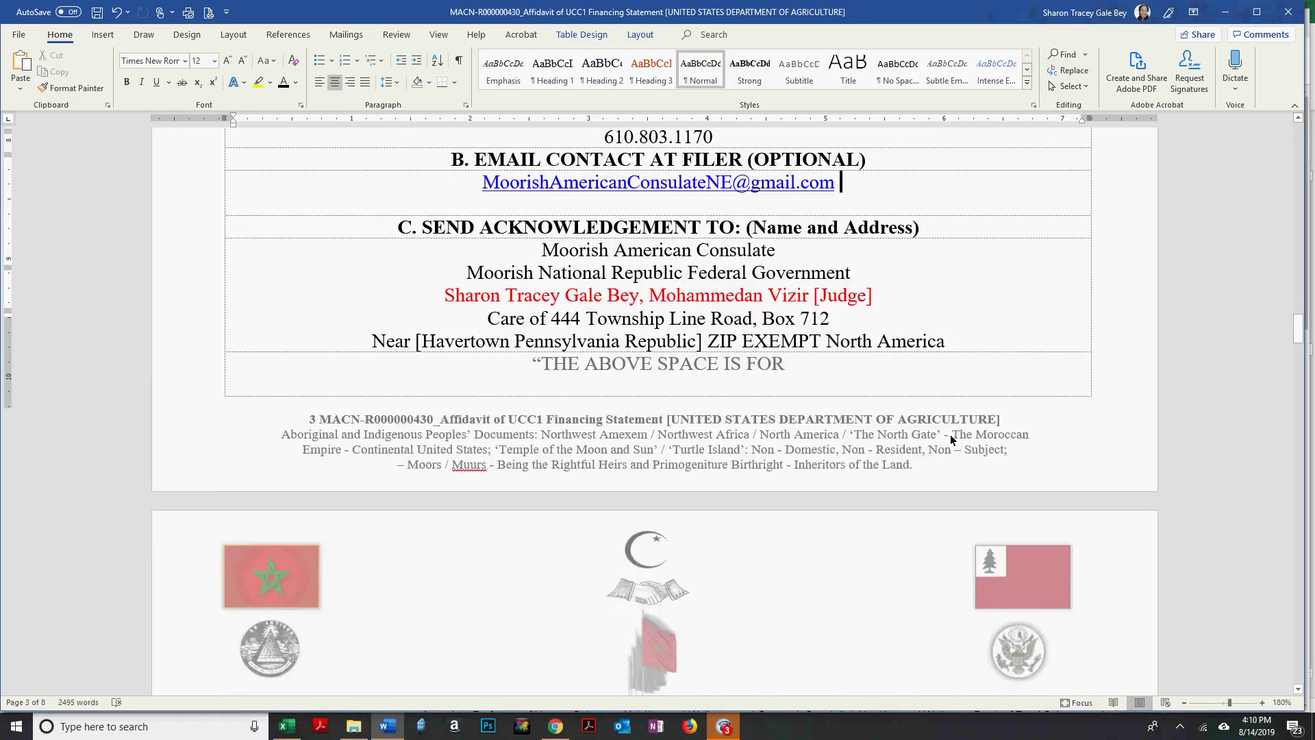
scroll(951, 439, "down", 1)
scroll(951, 440, "down", 5)
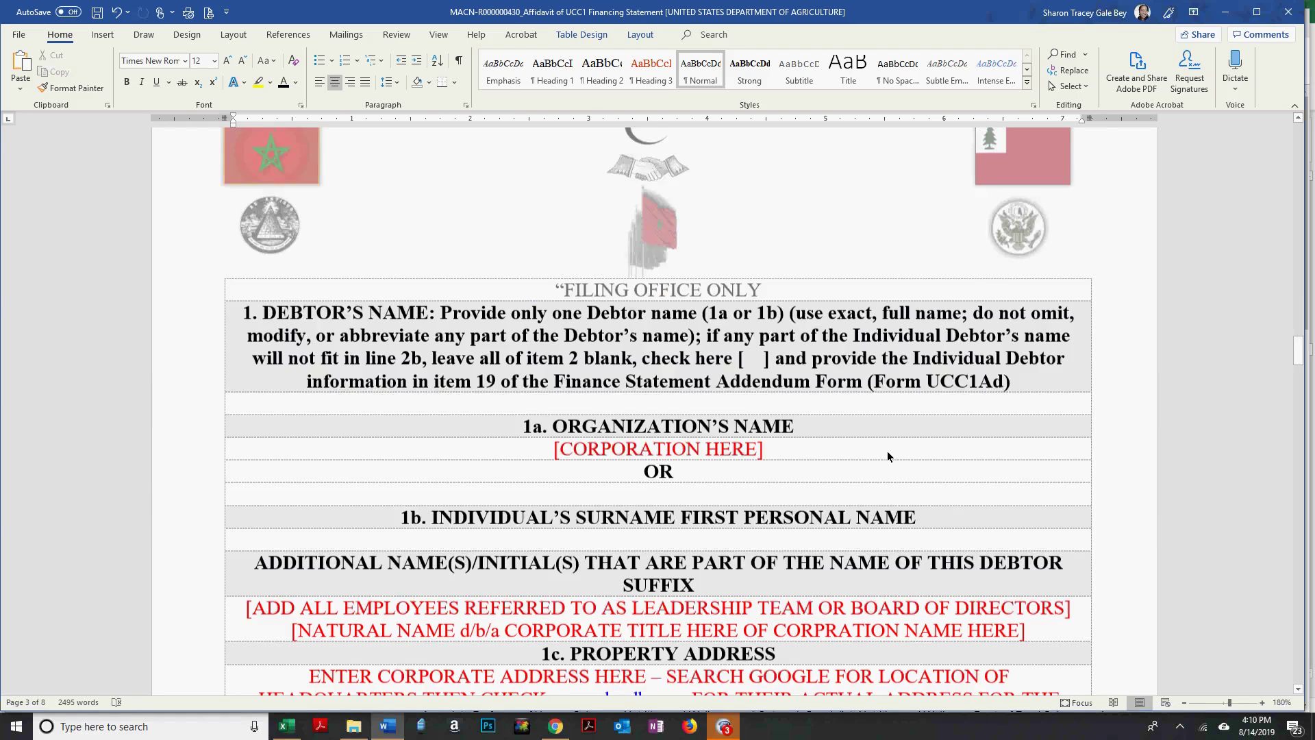
scroll(887, 455, "up", 9)
scroll(888, 455, "up", 15)
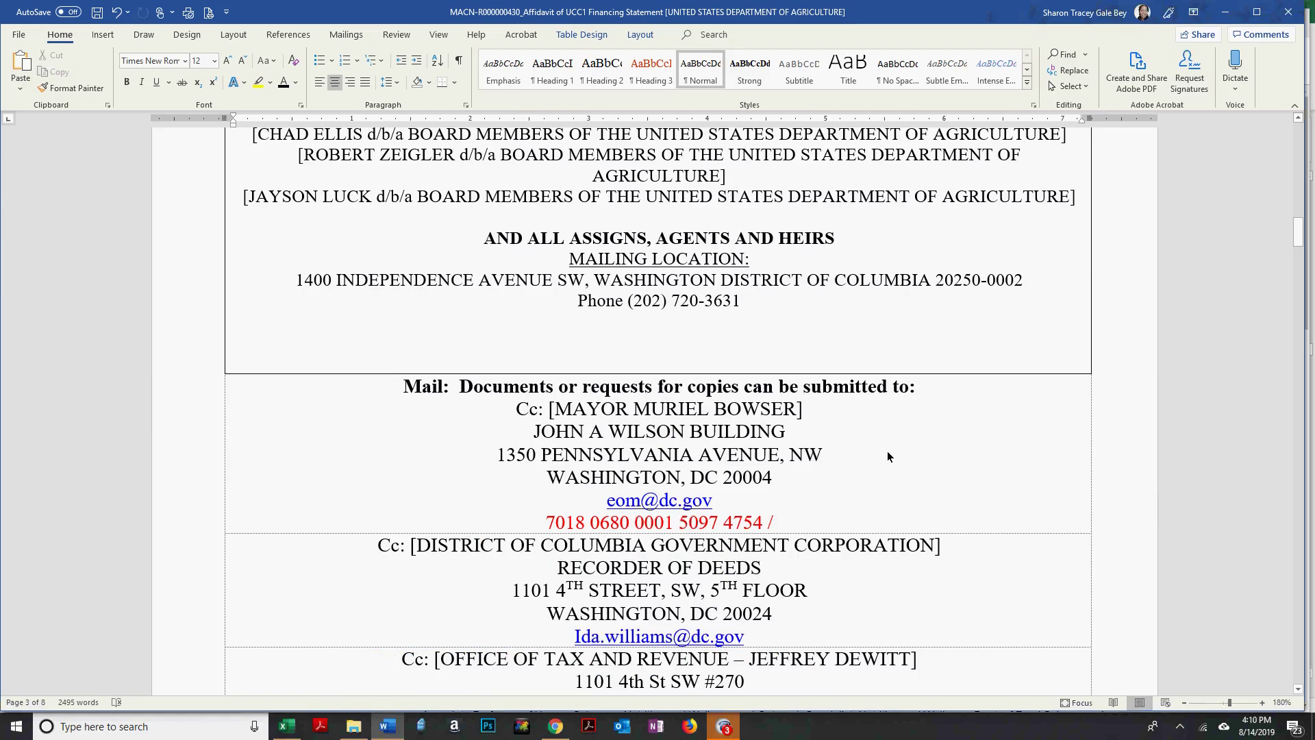
scroll(888, 456, "up", 11)
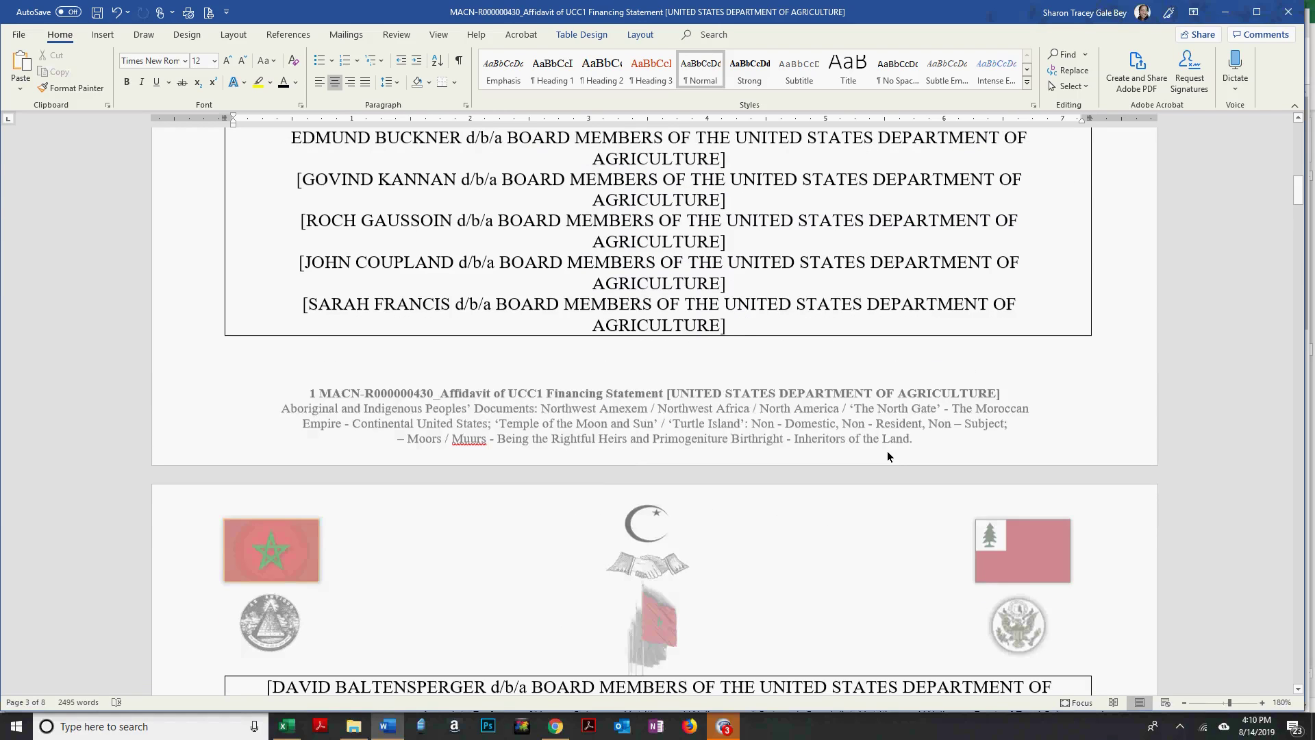
scroll(887, 456, "up", 3)
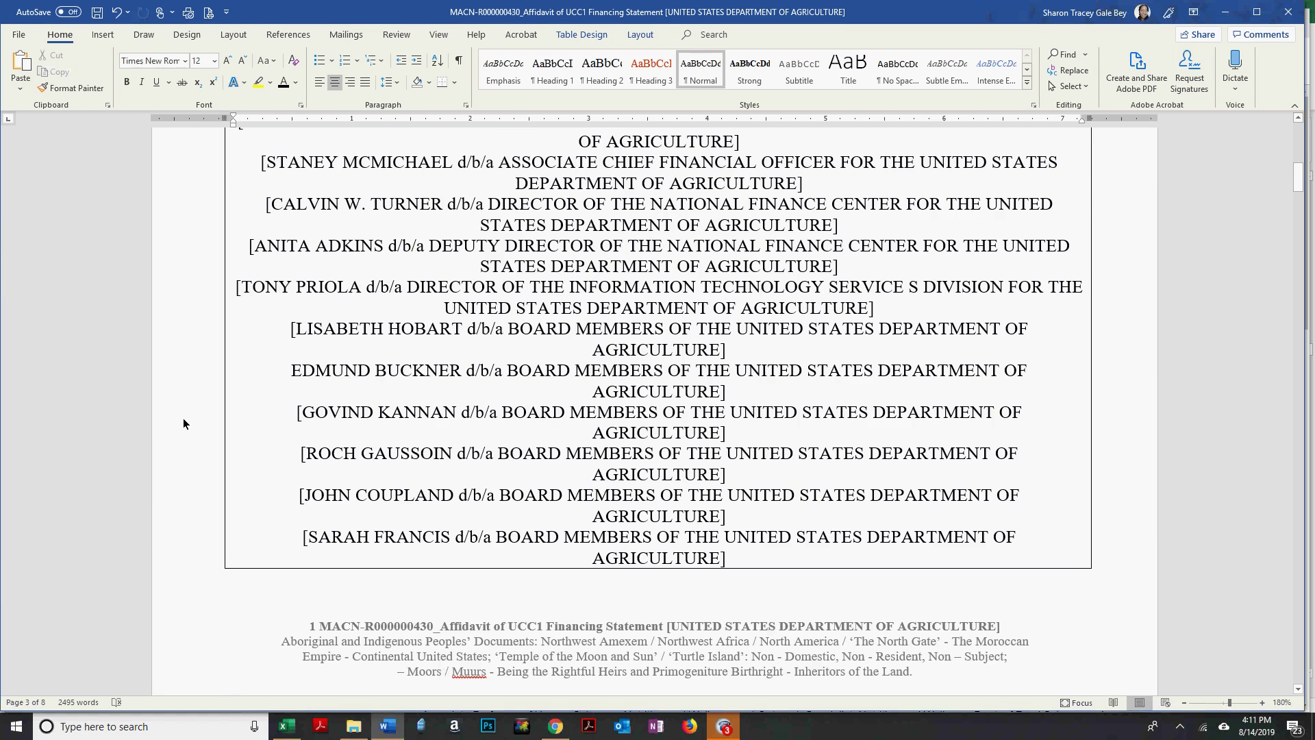
key("ctrl+z")
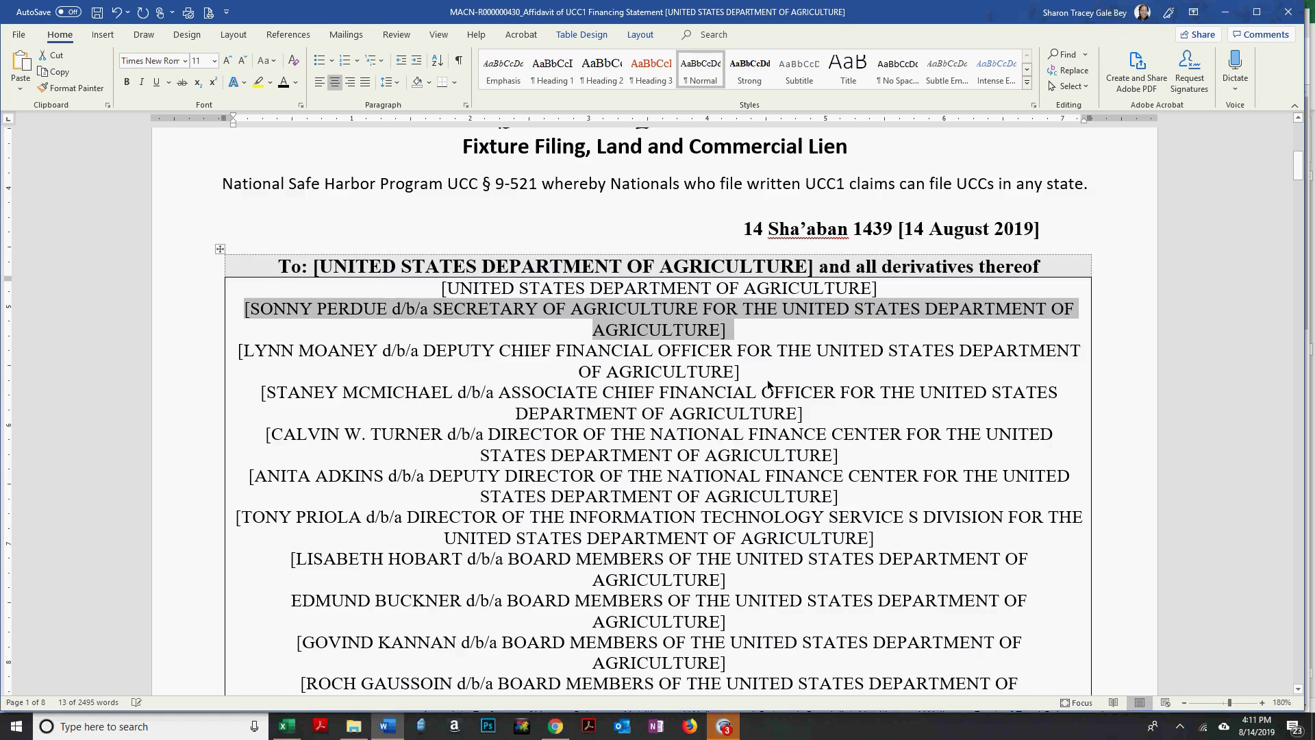
Review the completed sender block and the following § 28:9-521 financing statement page.
scroll(767, 379, "down", 1)
scroll(505, 347, "up", 1)
left_click_drag(448, 288, 822, 295)
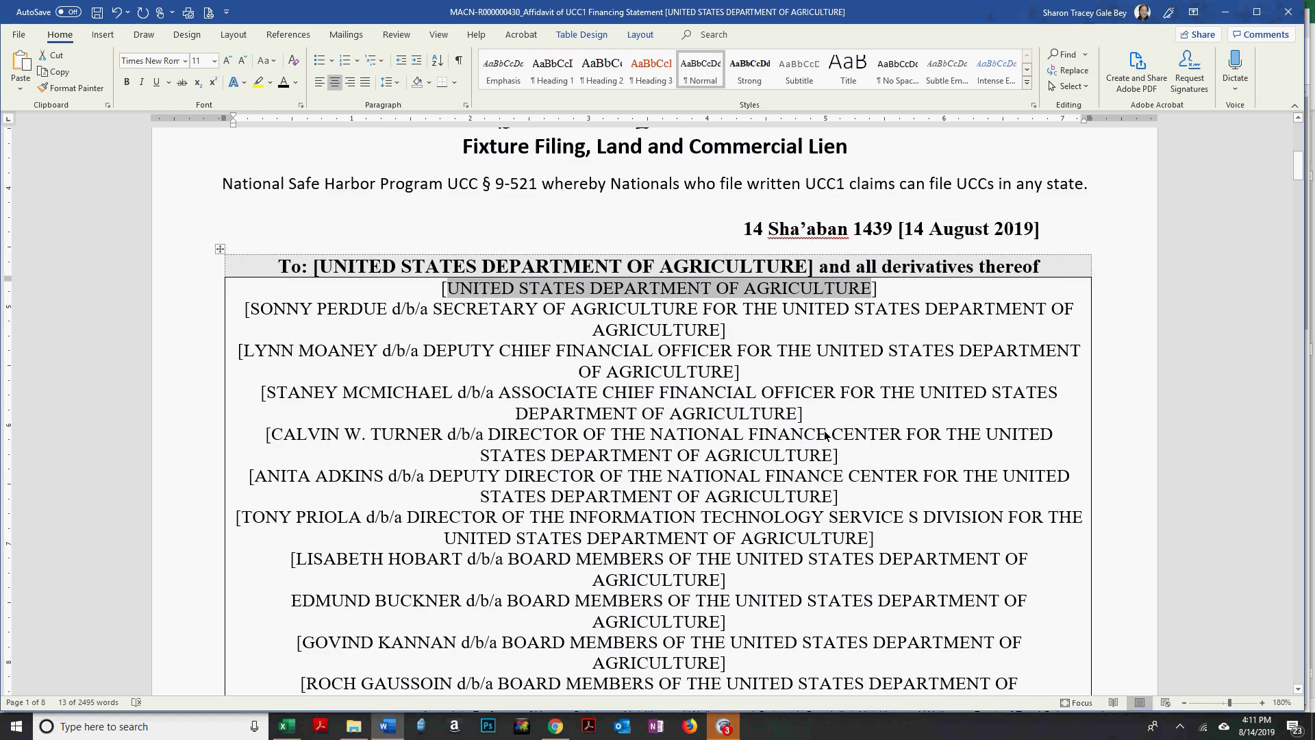
scroll(826, 436, "down", 10)
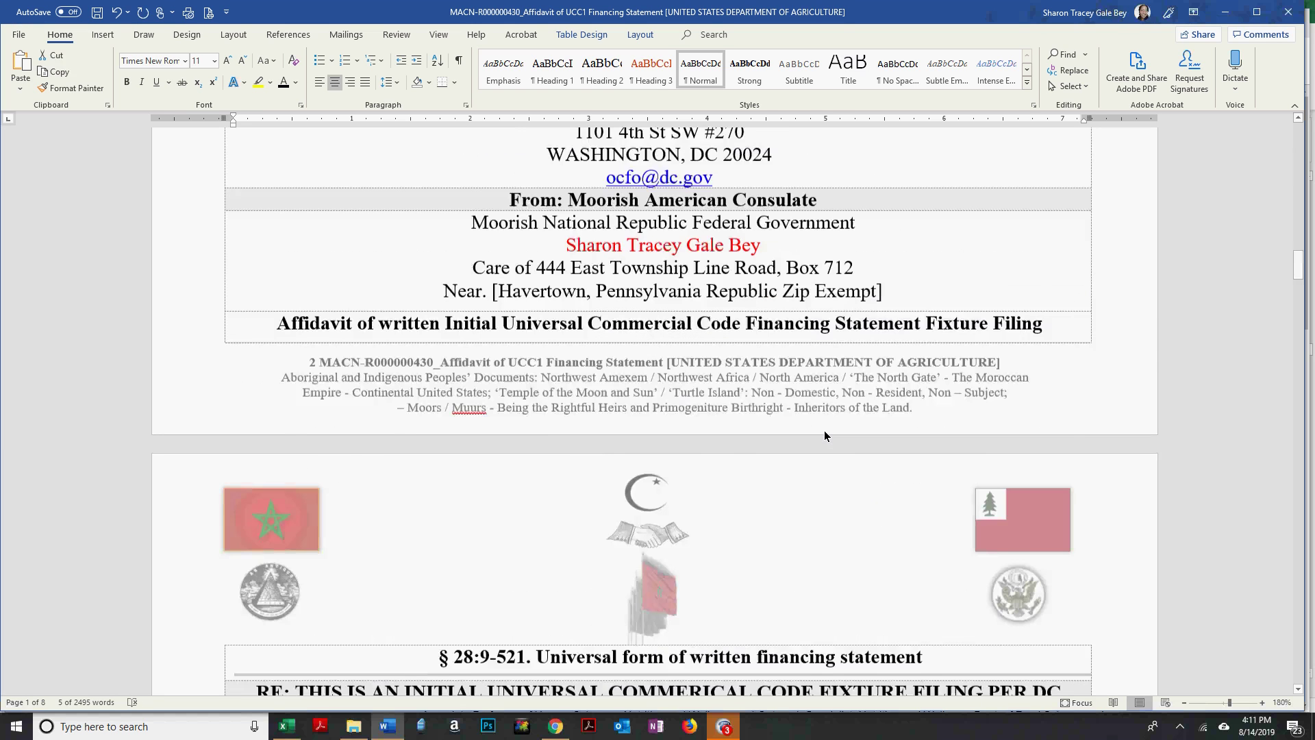
scroll(826, 435, "down", 8)
scroll(825, 436, "up", 7)
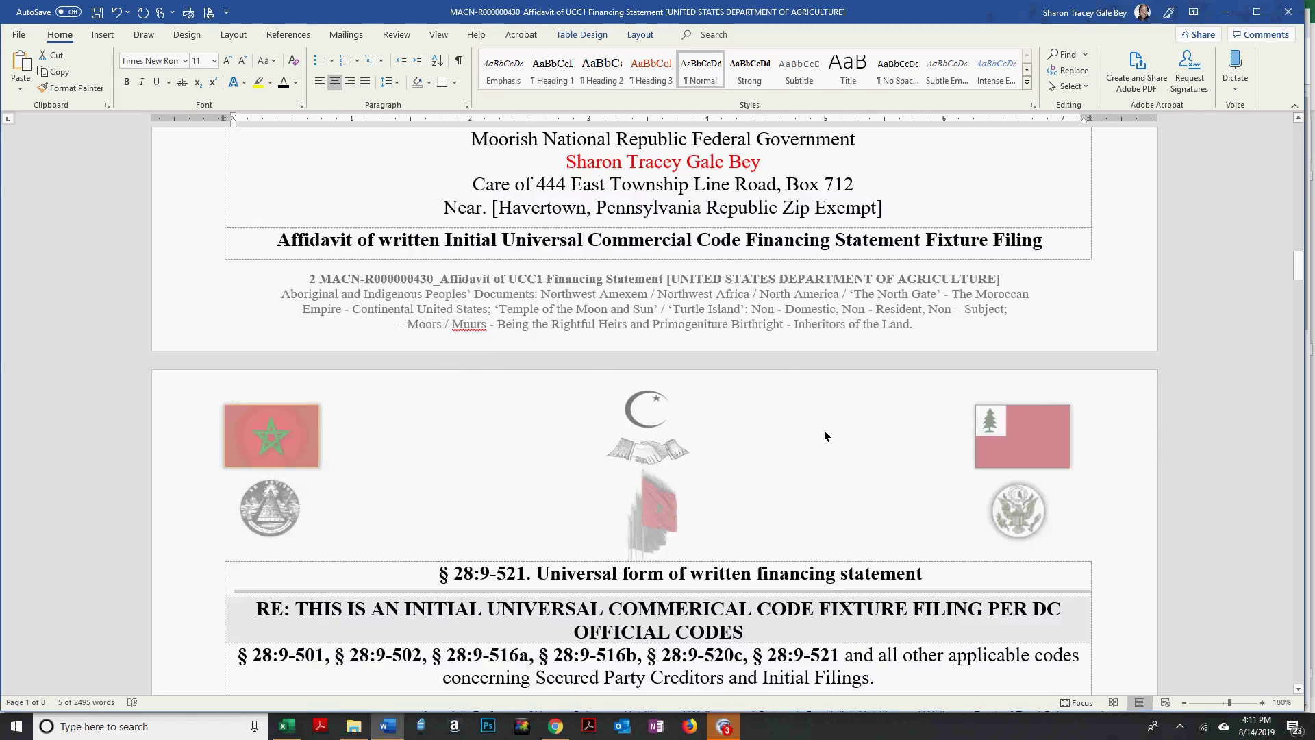
scroll(825, 435, "up", 2)
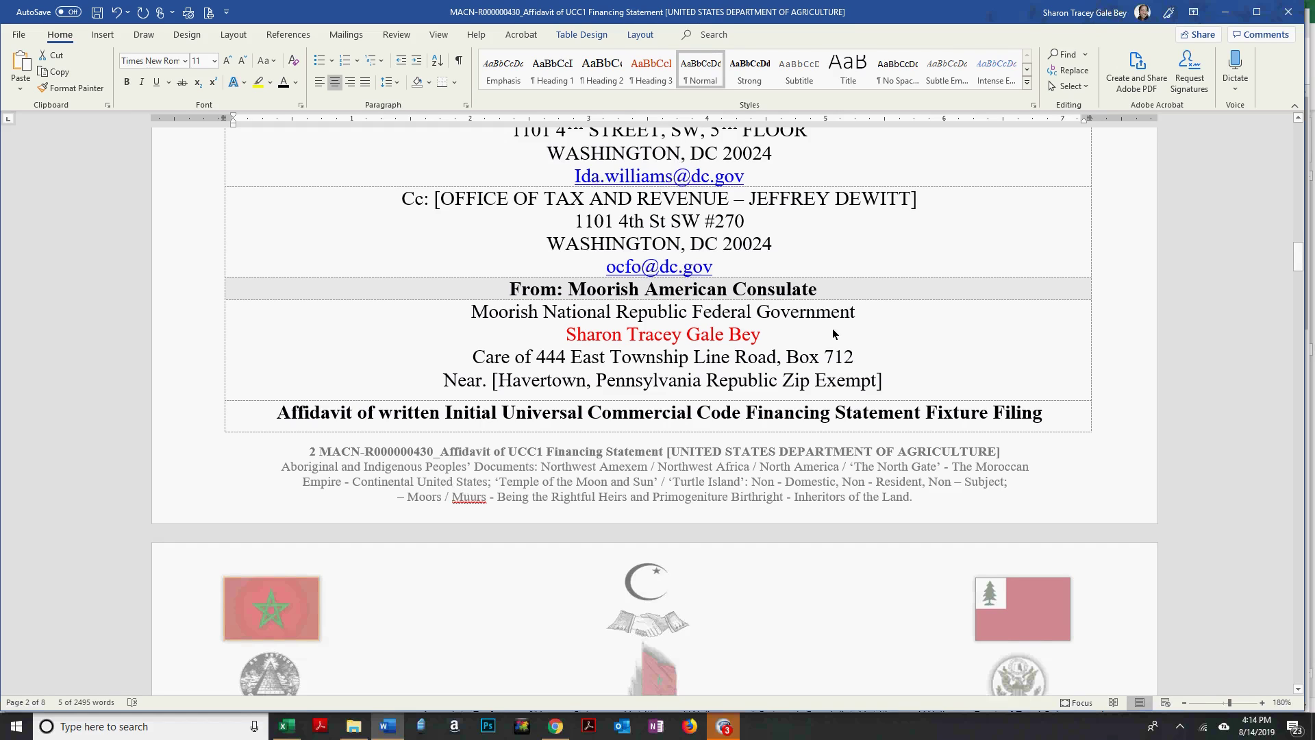
Review the § 28:9-521 sections, then bring up the USDA Board Members page in Chrome.
scroll(832, 334, "down", 3)
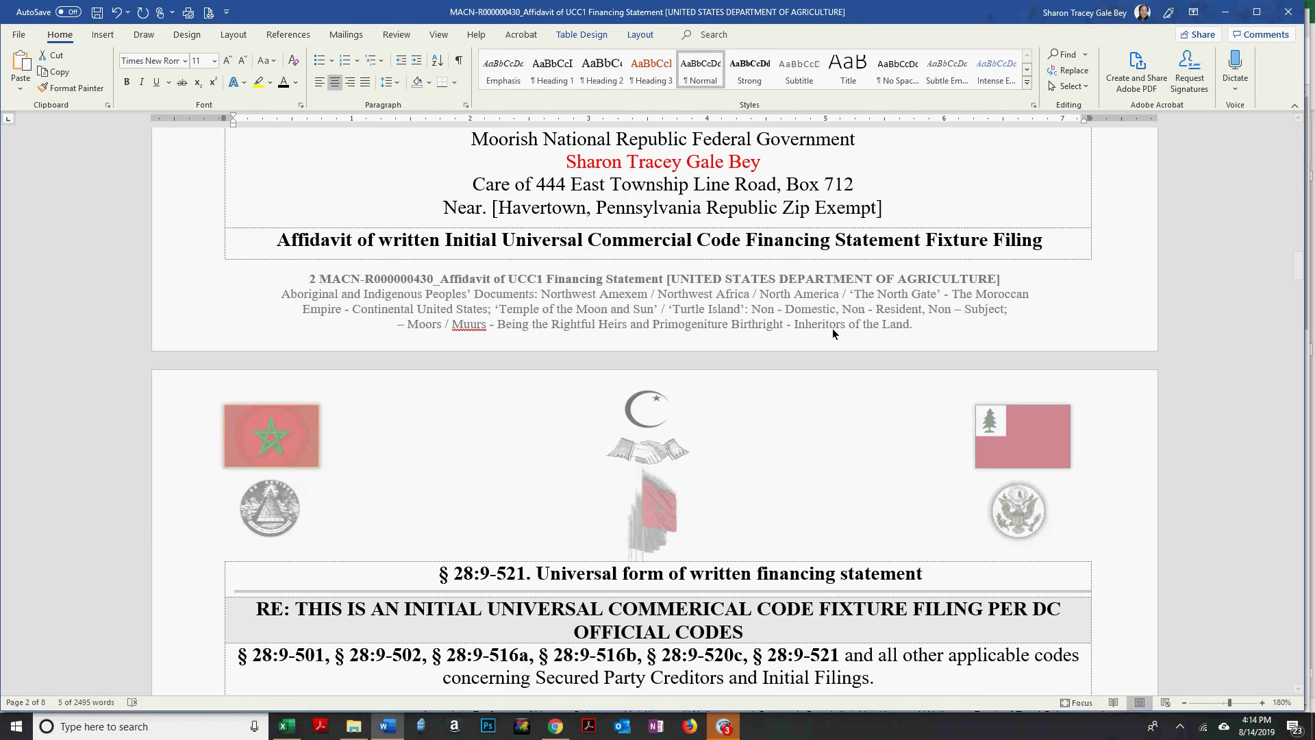
scroll(833, 333, "down", 7)
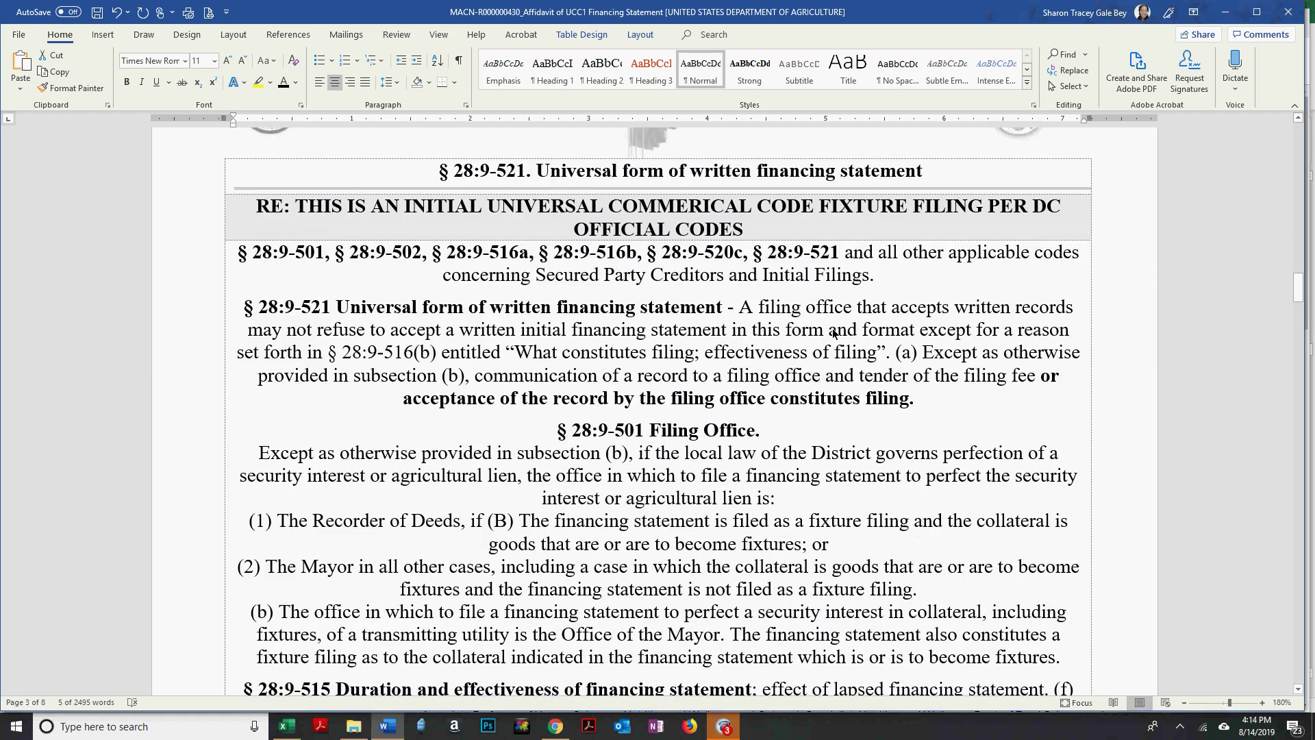
scroll(832, 334, "down", 1)
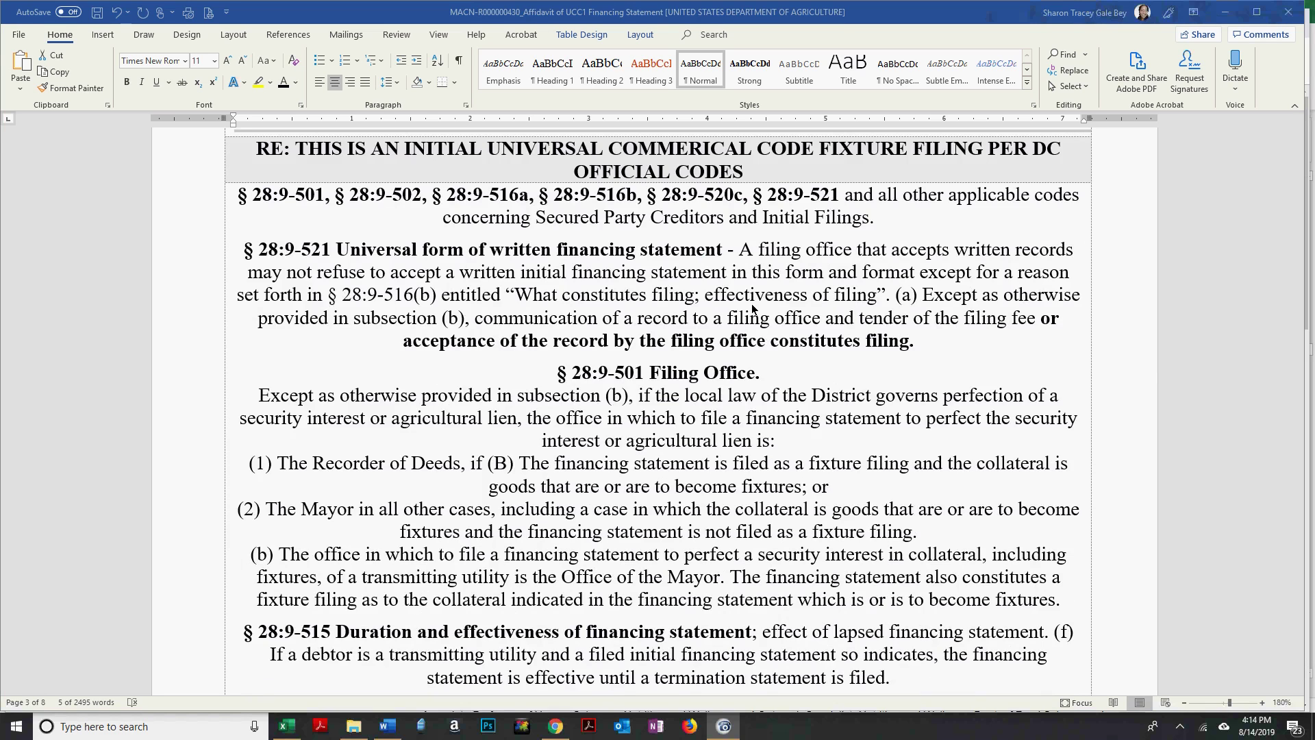
scroll(751, 309, "up", 4)
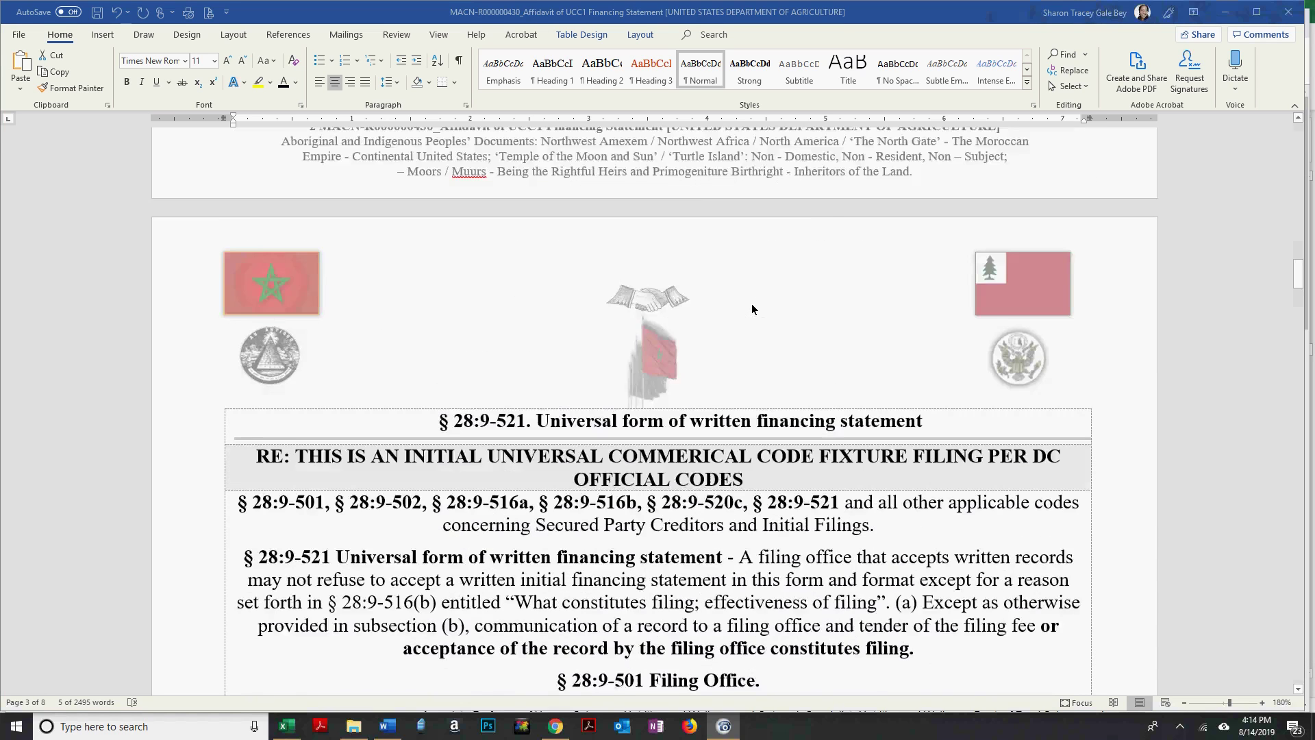
key("alt+Tab")
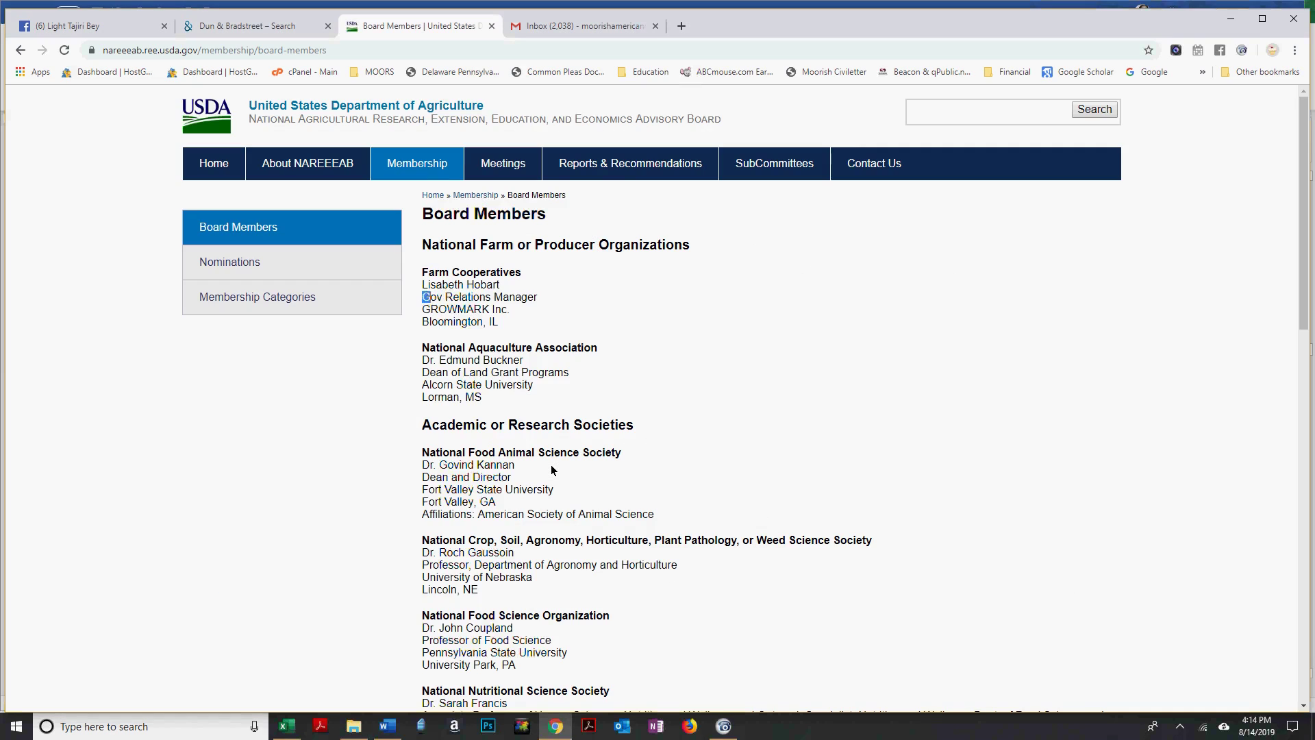
Look through the USDA Board Members list, then go back to the previous page.
scroll(552, 470, "down", 4)
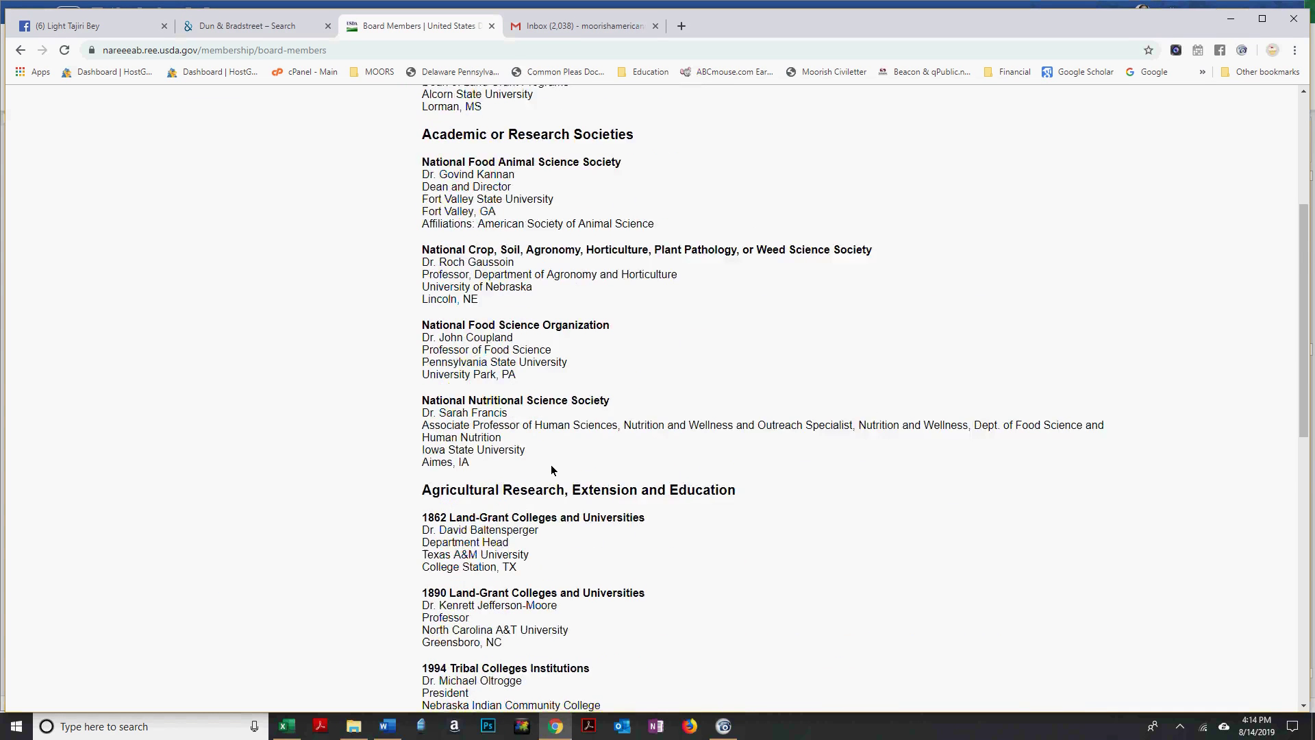
scroll(552, 470, "down", 2)
scroll(552, 470, "down", 3)
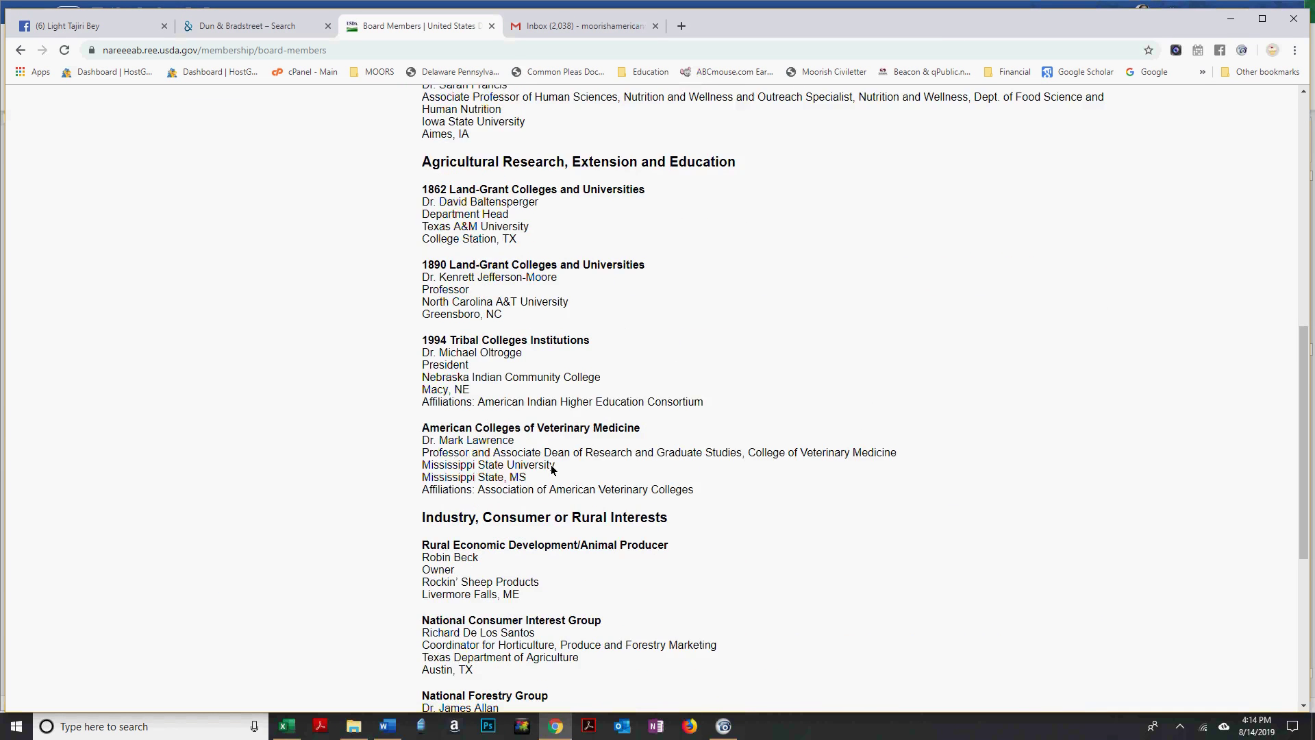
scroll(552, 470, "down", 6)
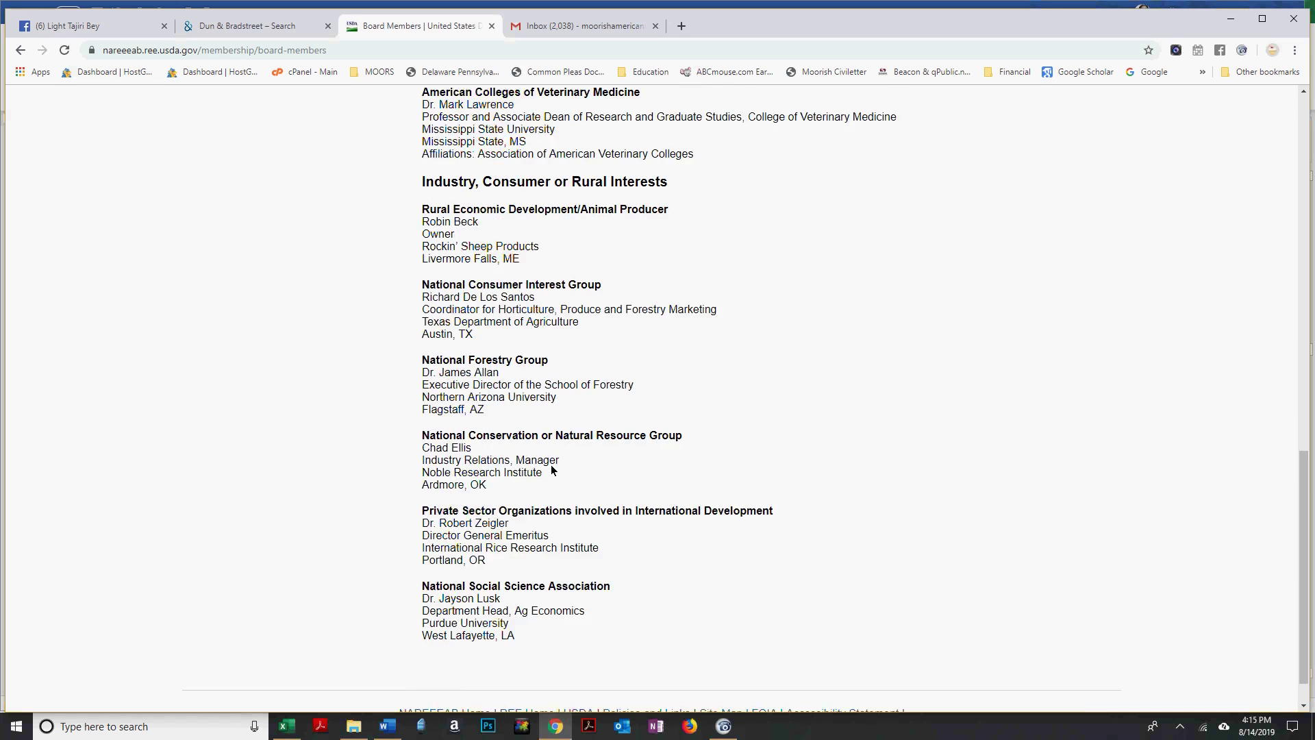
scroll(552, 469, "up", 9)
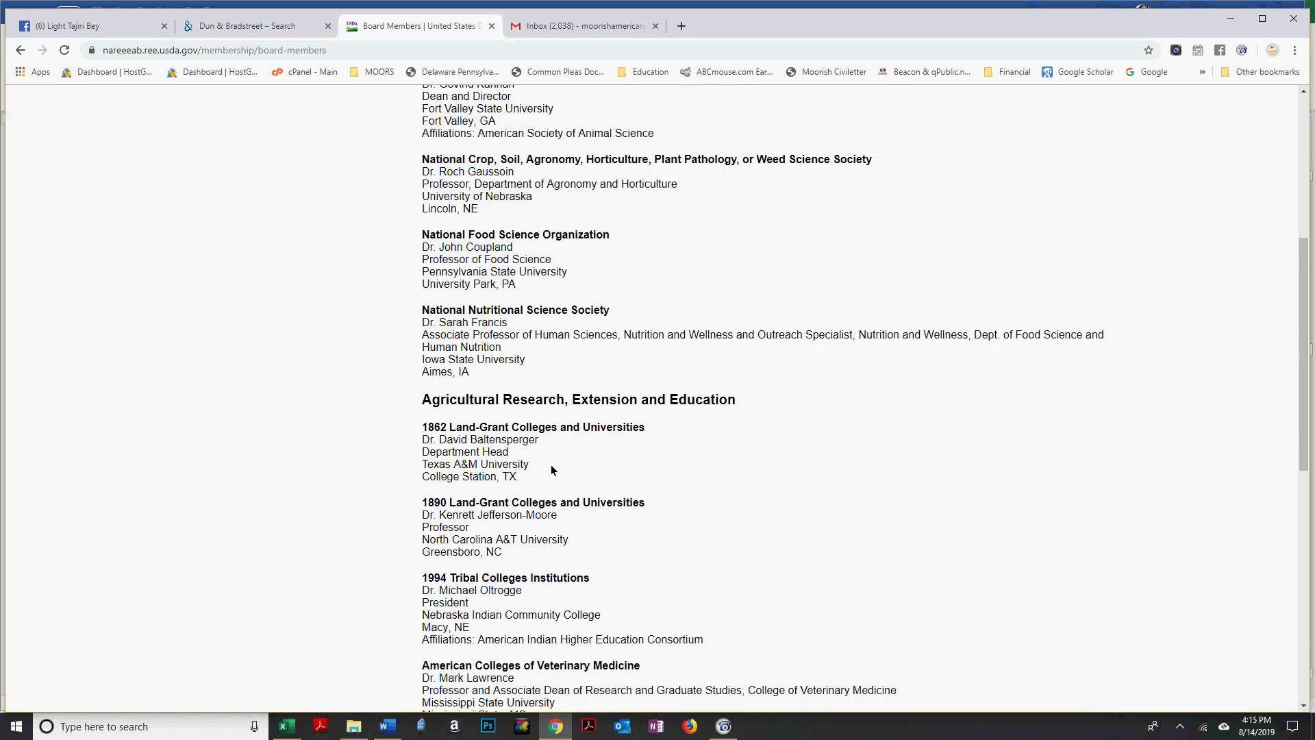
scroll(560, 471, "up", 3)
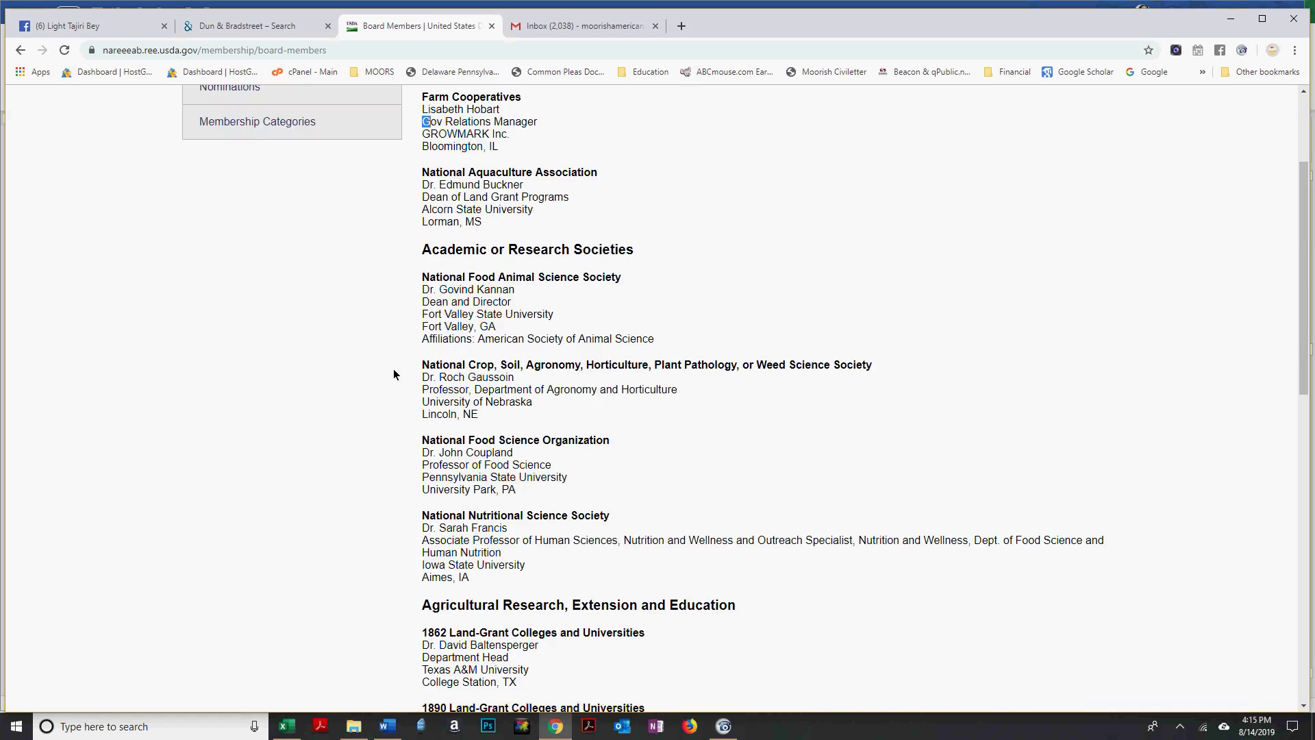
scroll(393, 370, "up", 3)
left_click(21, 51)
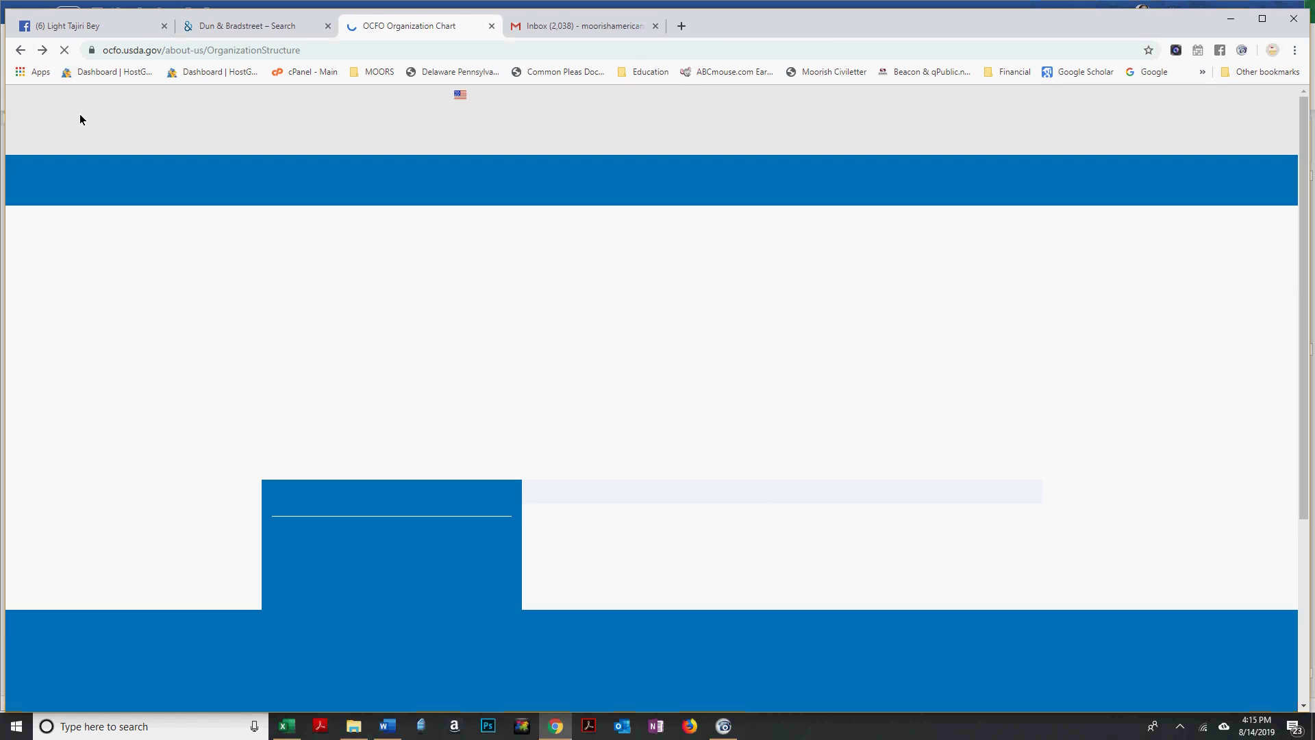
Open the OCFO Senior Leadership page, then return to the Word affidavit.
scroll(80, 119, "down", 5)
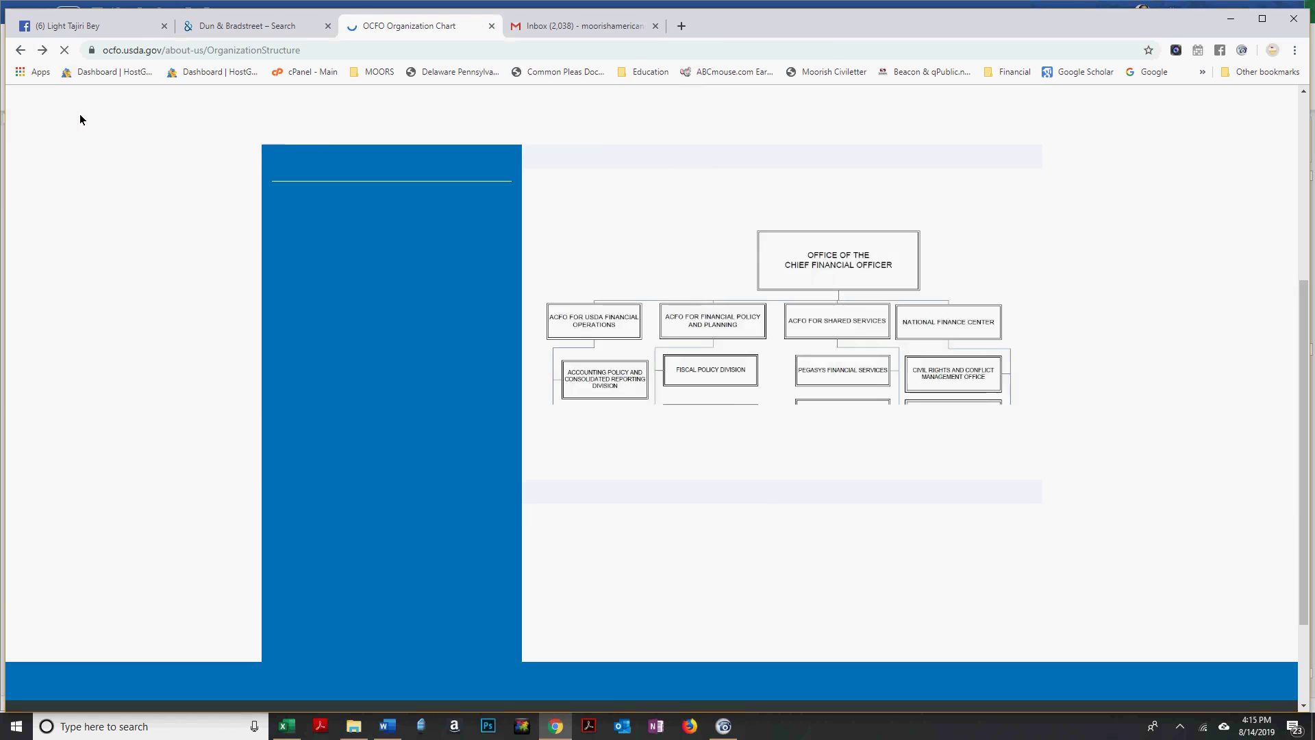
left_click(22, 50)
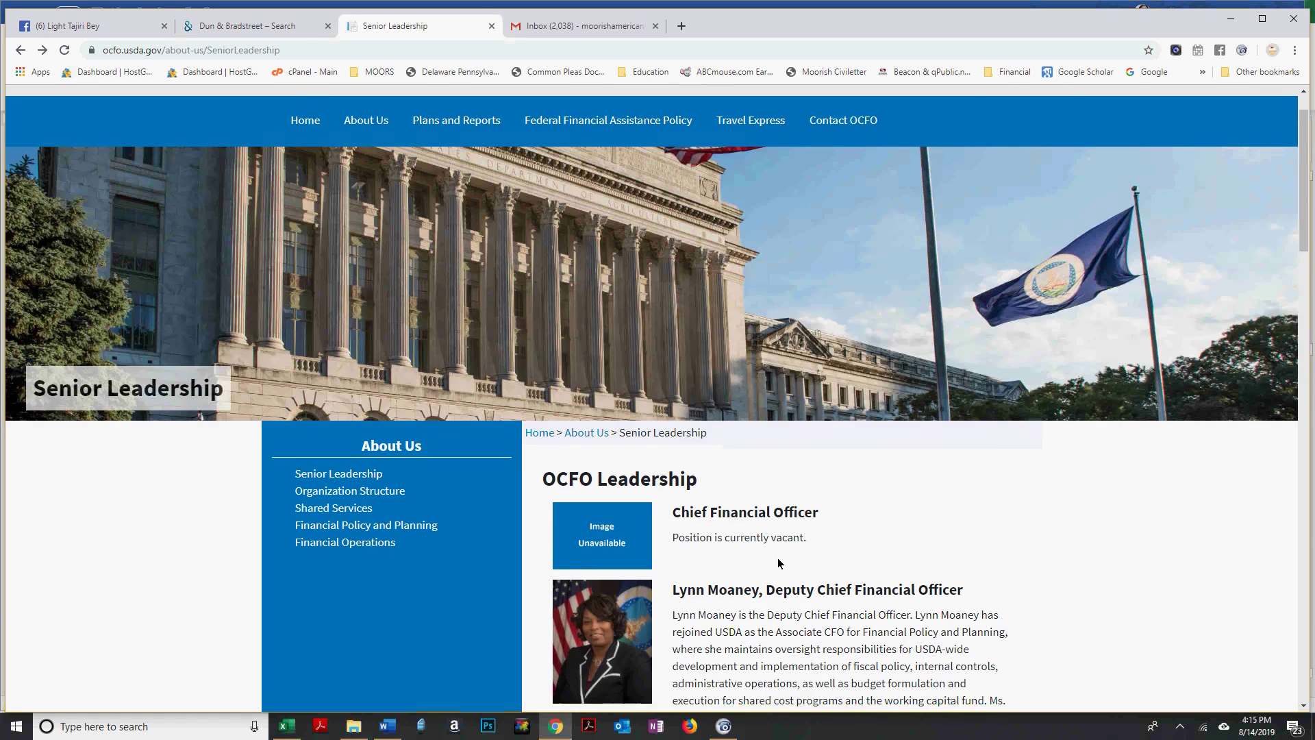
scroll(778, 563, "down", 3)
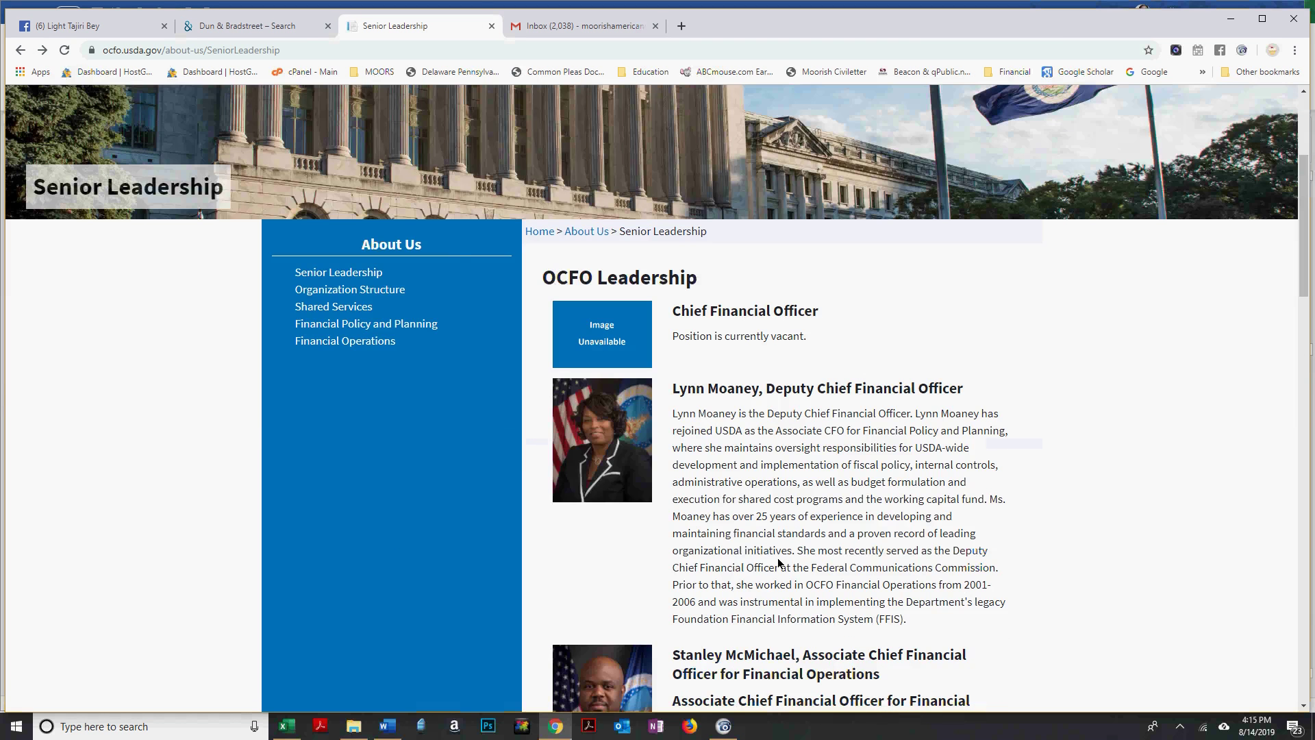
key("alt+Tab")
key("Tab")
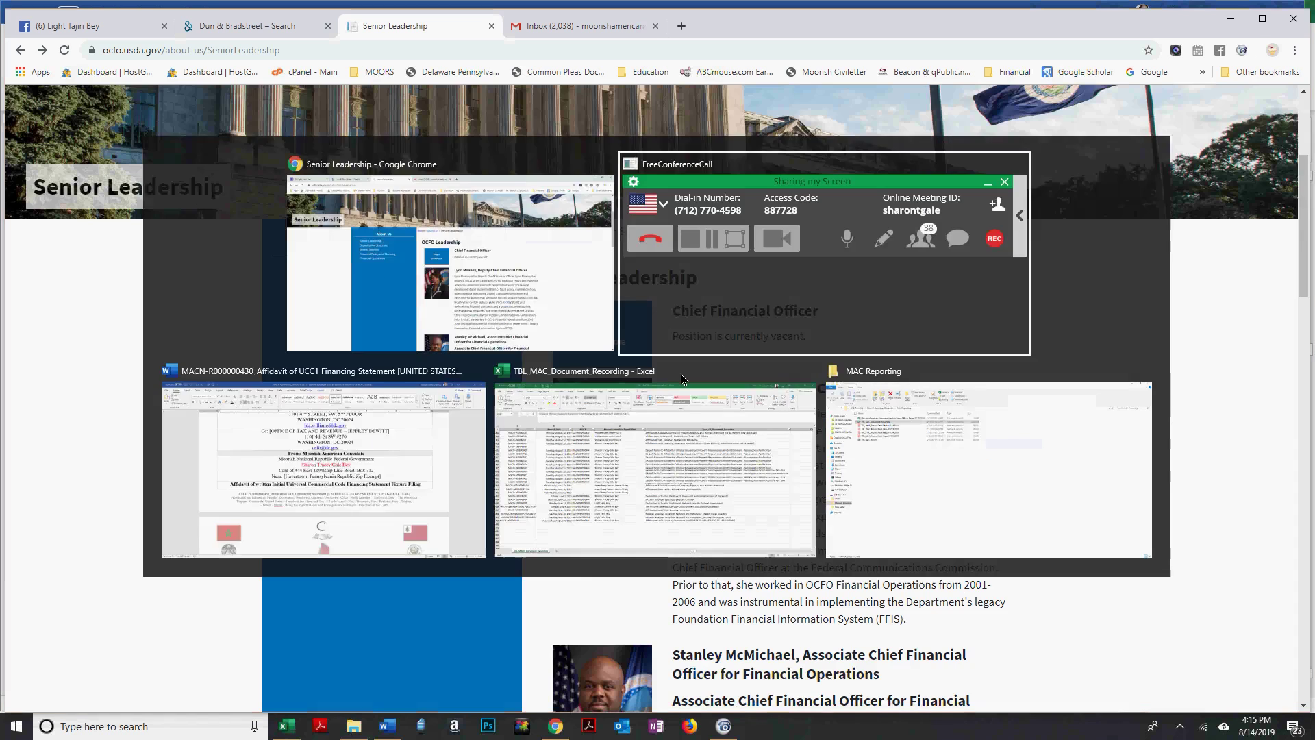
Fix a misspelled first name in the addressee list by inserting 'L'.
scroll(680, 373, "up", 10)
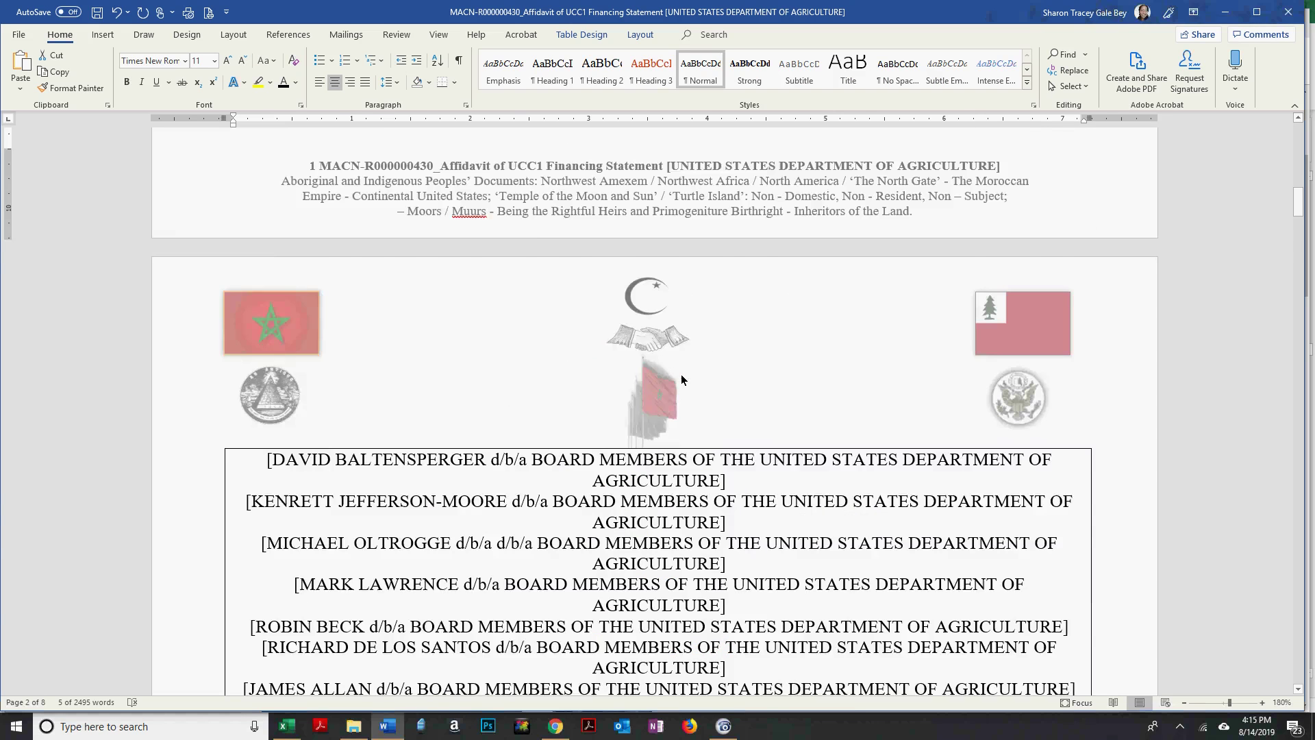
scroll(681, 374, "up", 2)
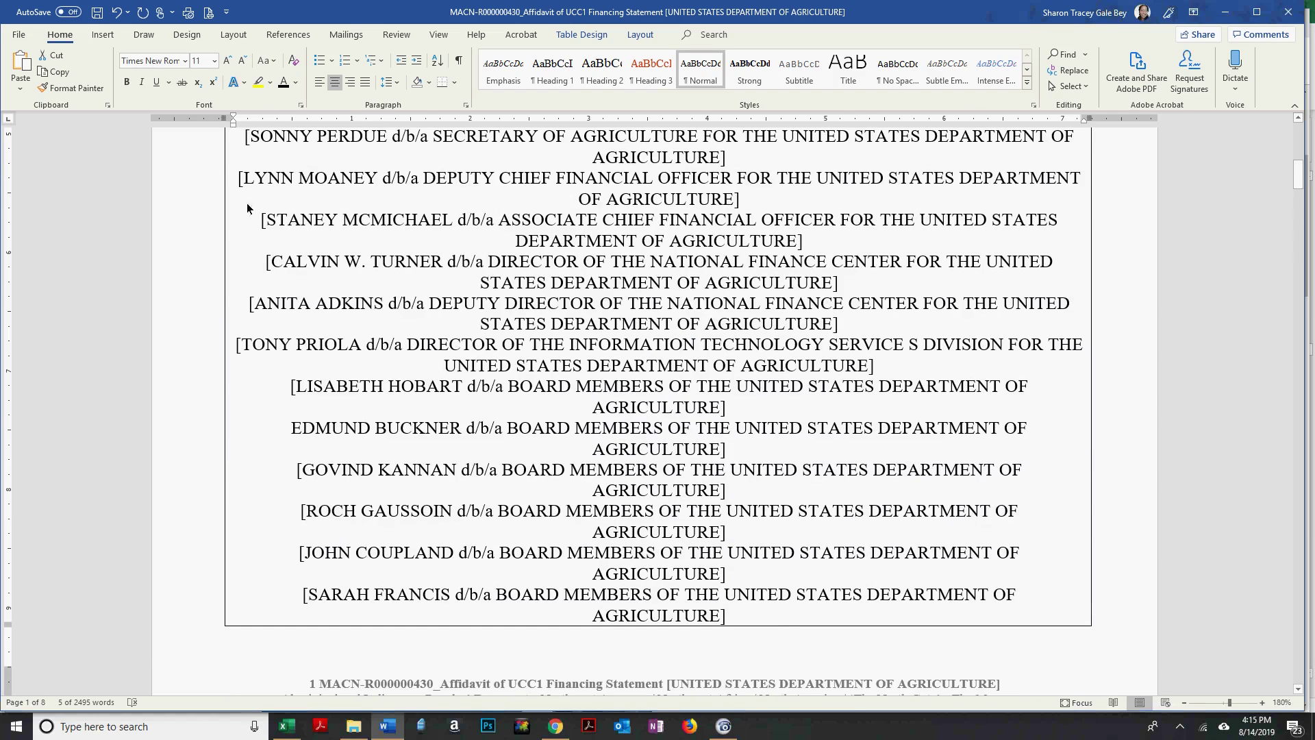
left_click(316, 220)
type("L")
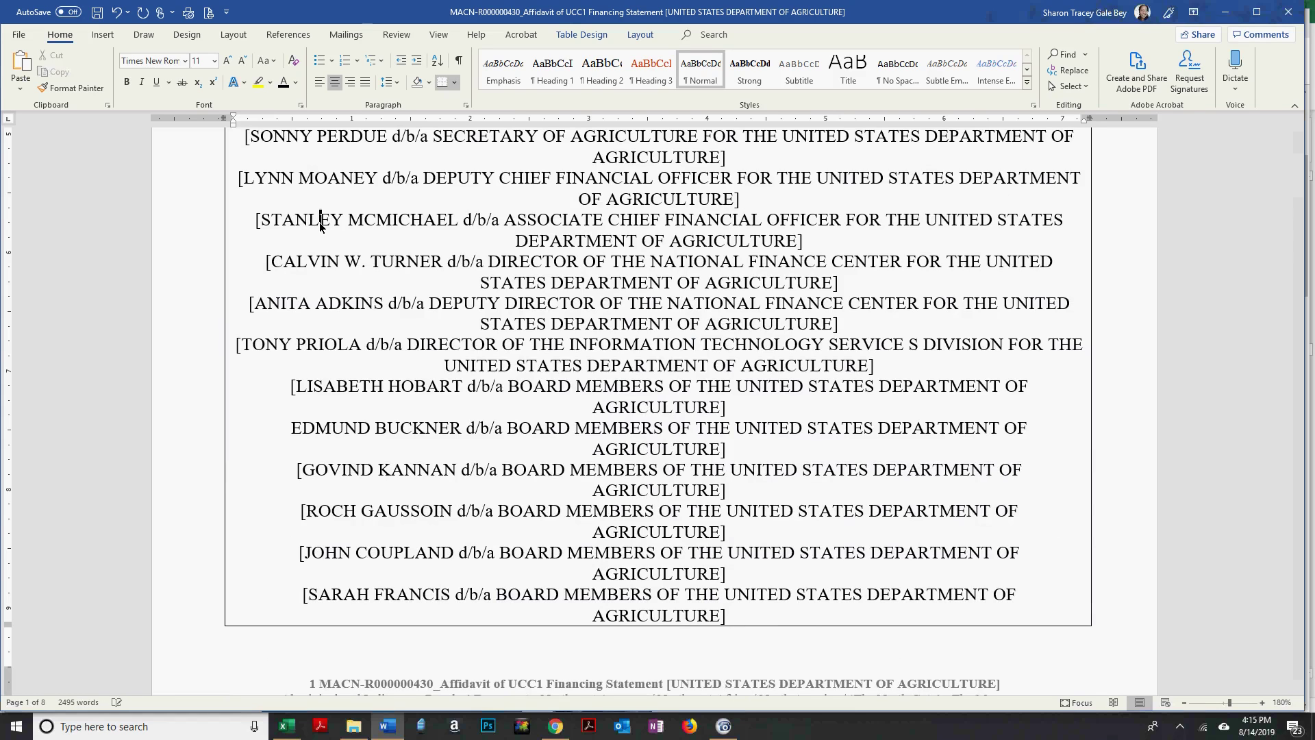
Check the Senior Leadership page again, then return to the affidavit and save it.
key("alt+Tab")
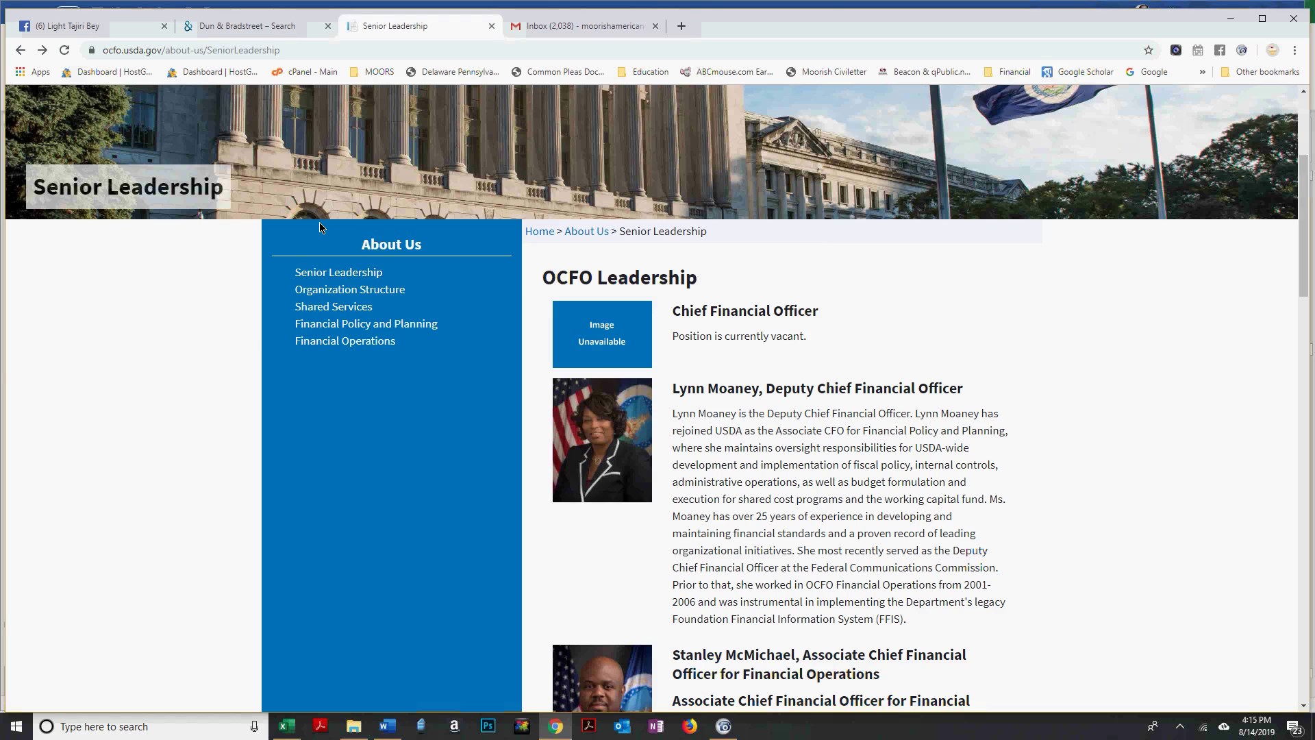
key("alt+Tab")
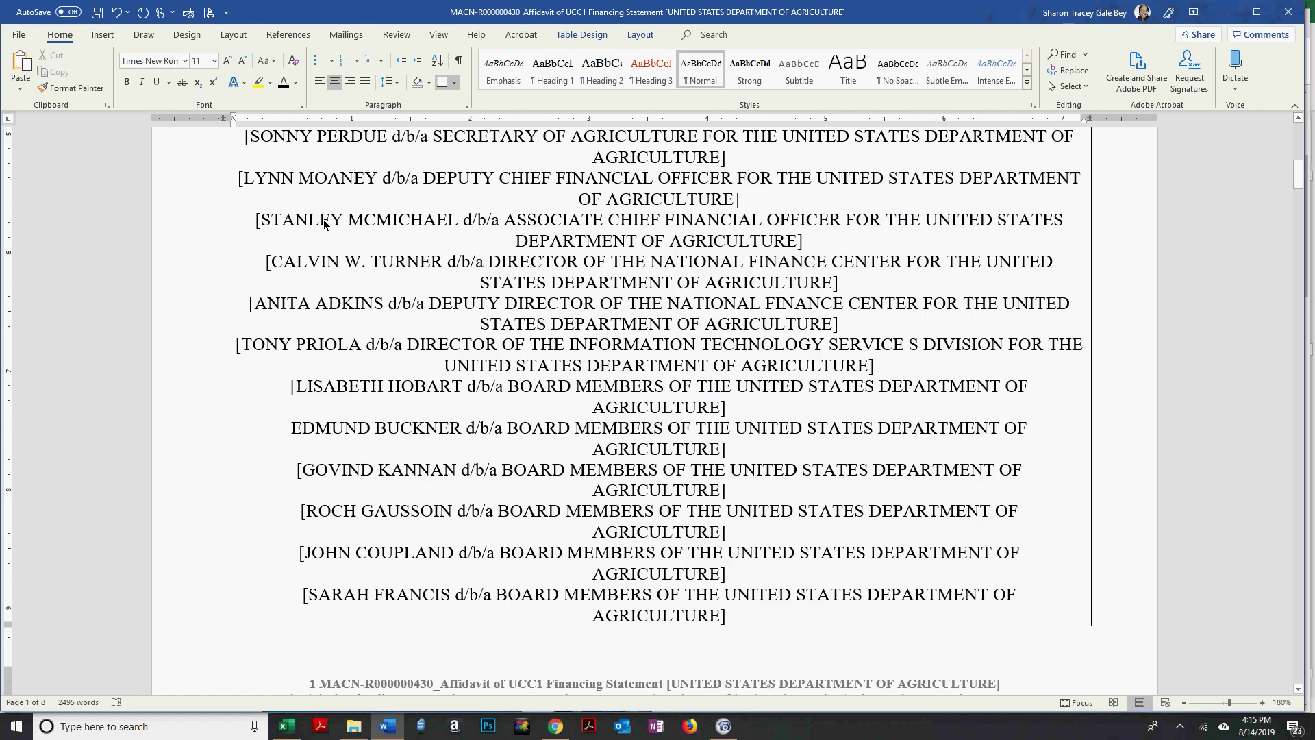
scroll(320, 227, "down", 4)
left_click(99, 13)
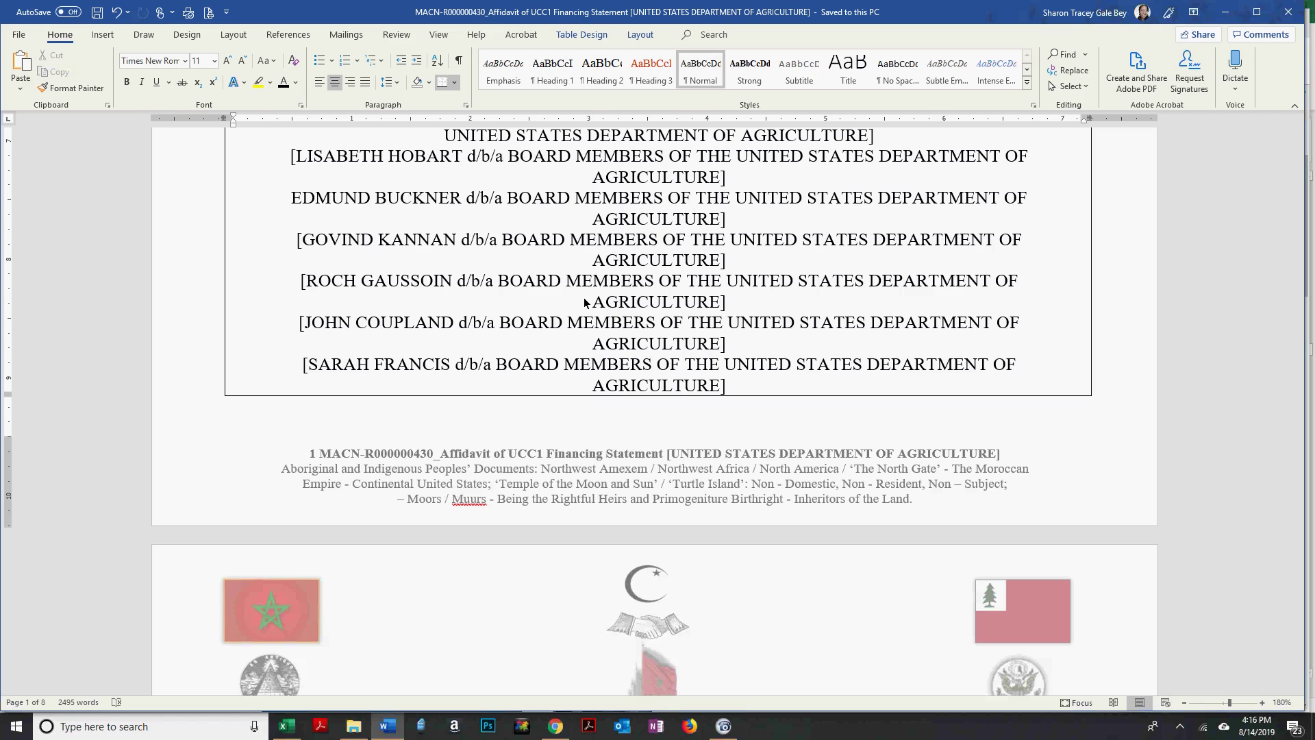
Add the missing '[' at the start of the unbracketed board-member line and save.
scroll(352, 294, "up", 2)
left_click(291, 256)
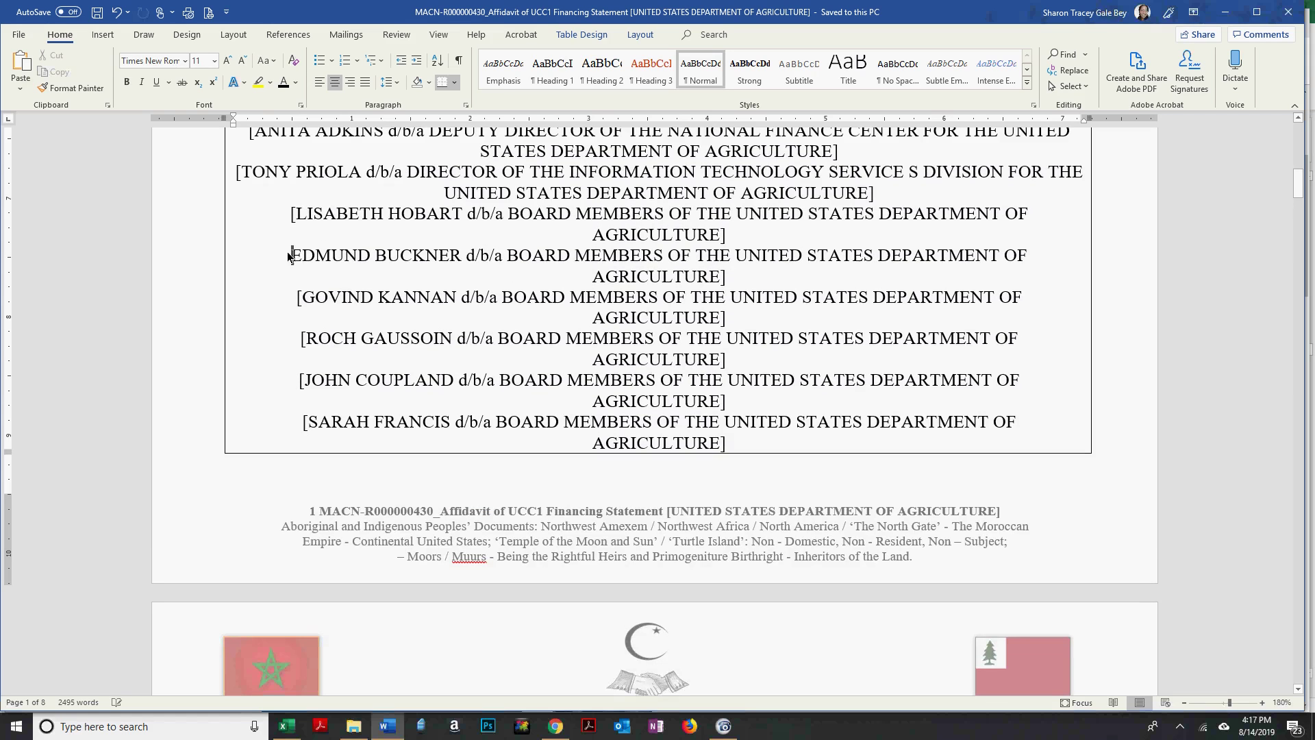
type("[")
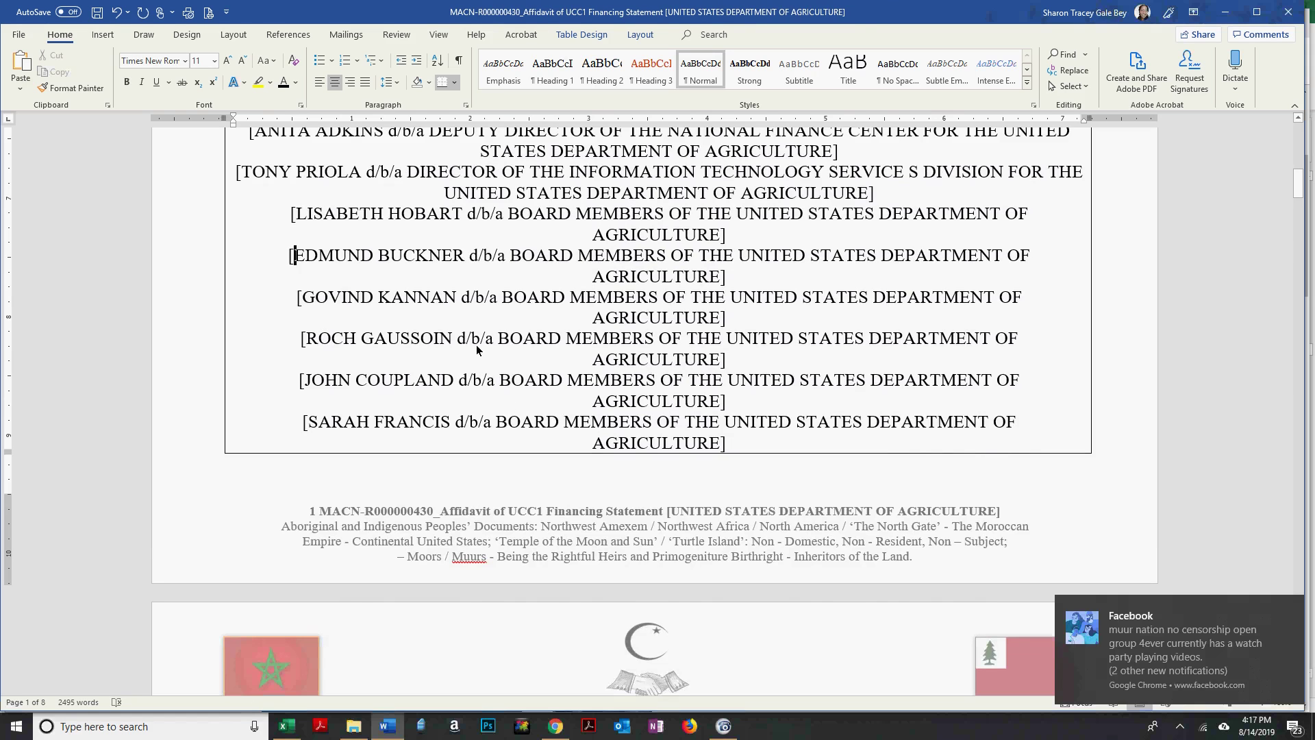
scroll(477, 347, "up", 10)
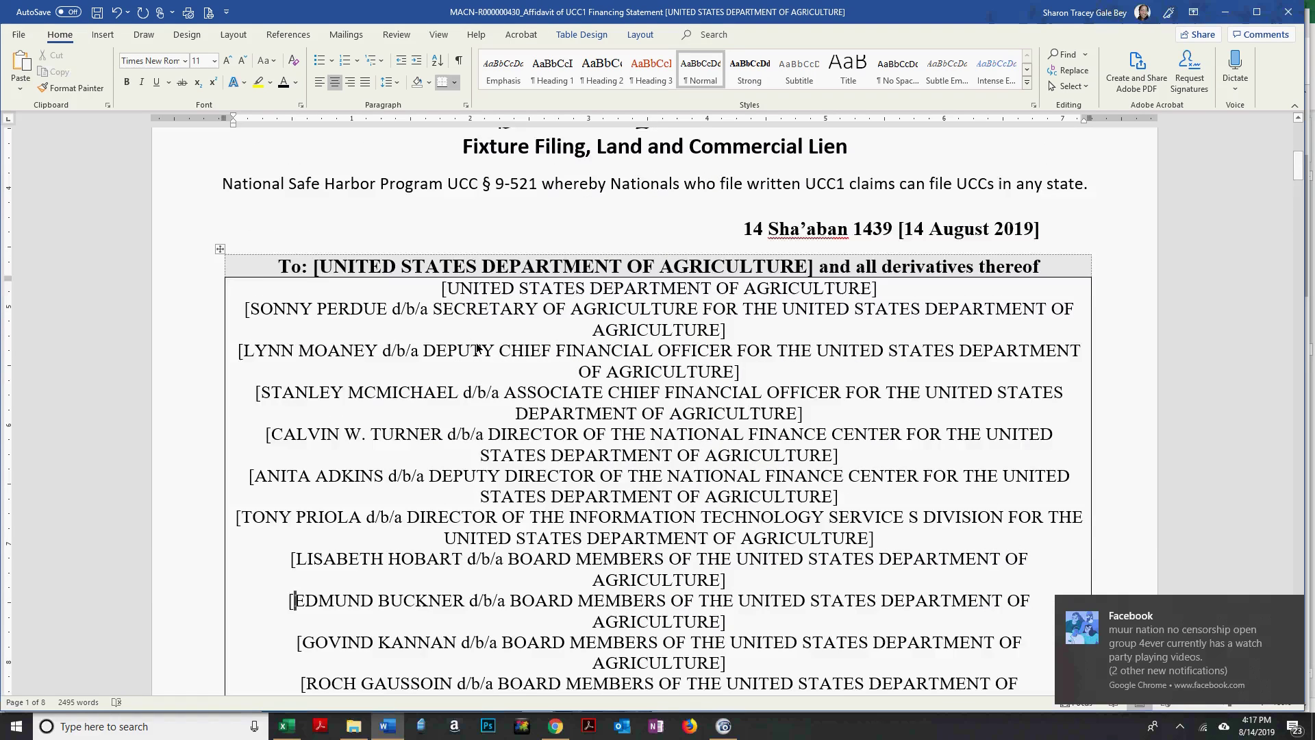
scroll(477, 347, "down", 8)
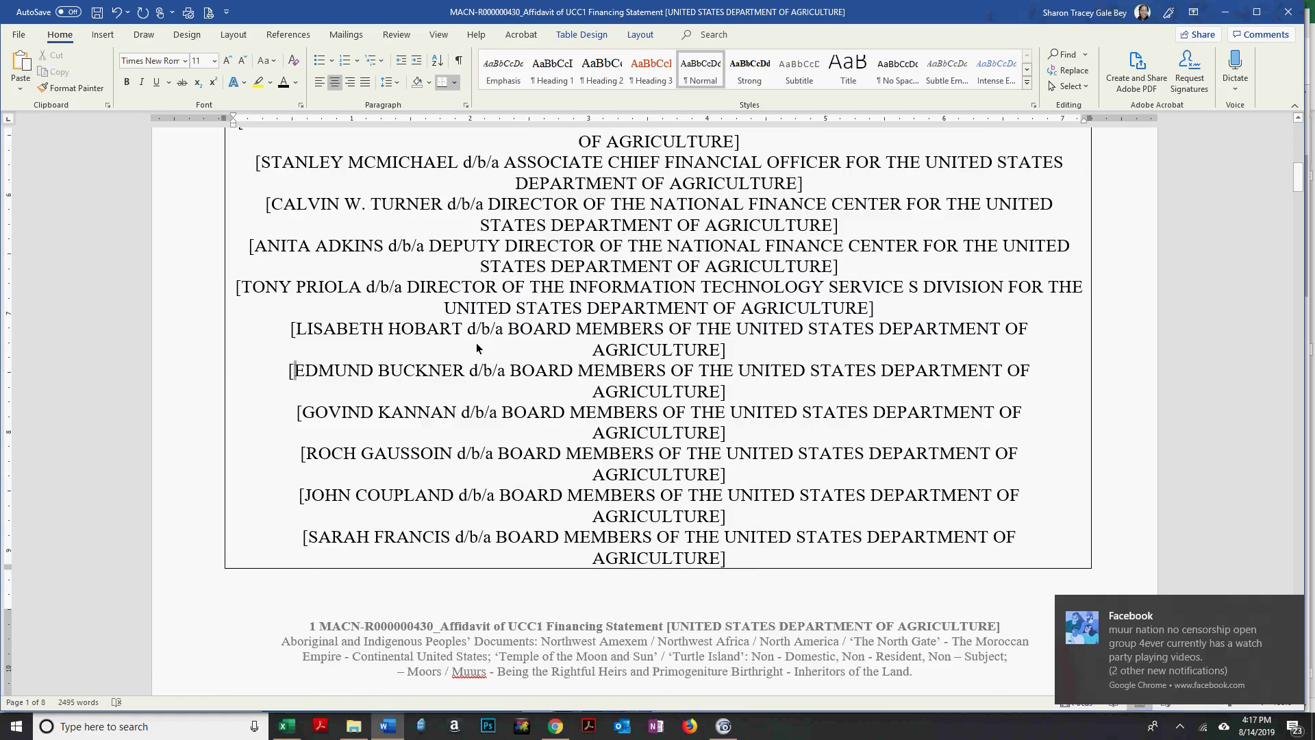
scroll(477, 348, "down", 5)
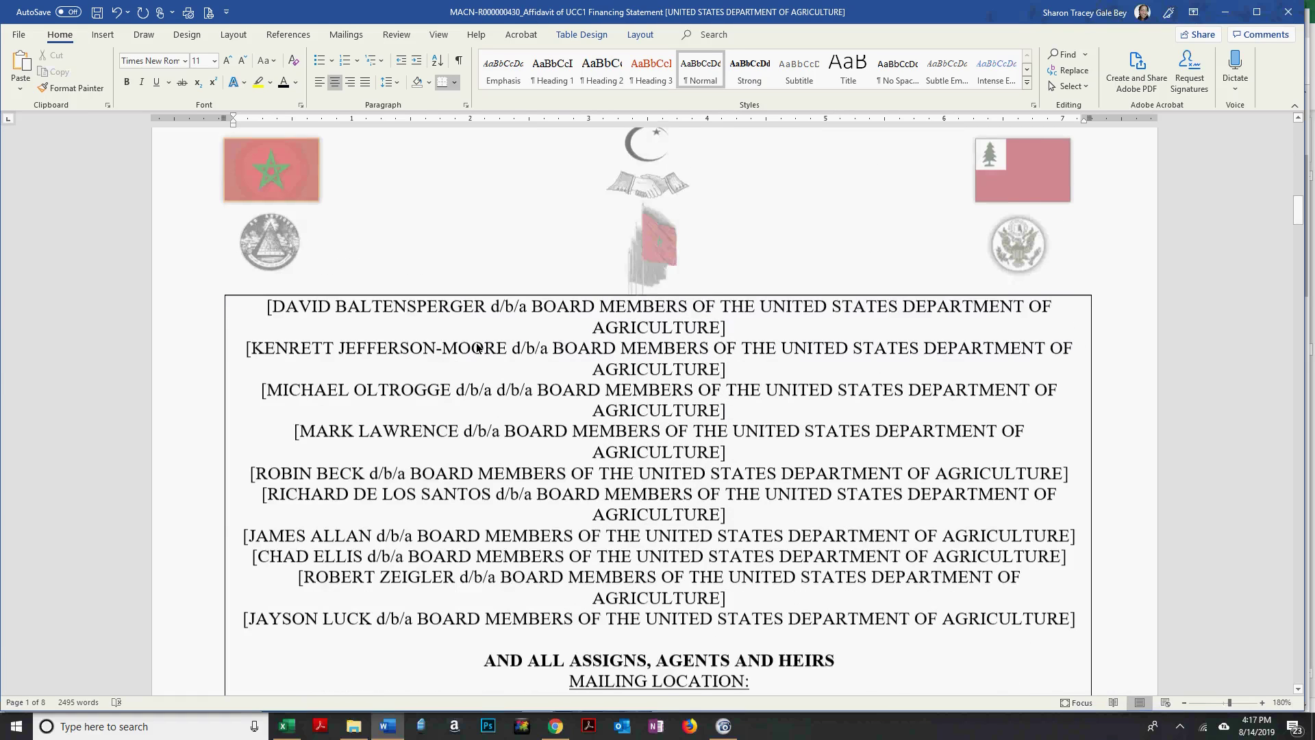
scroll(477, 348, "down", 4)
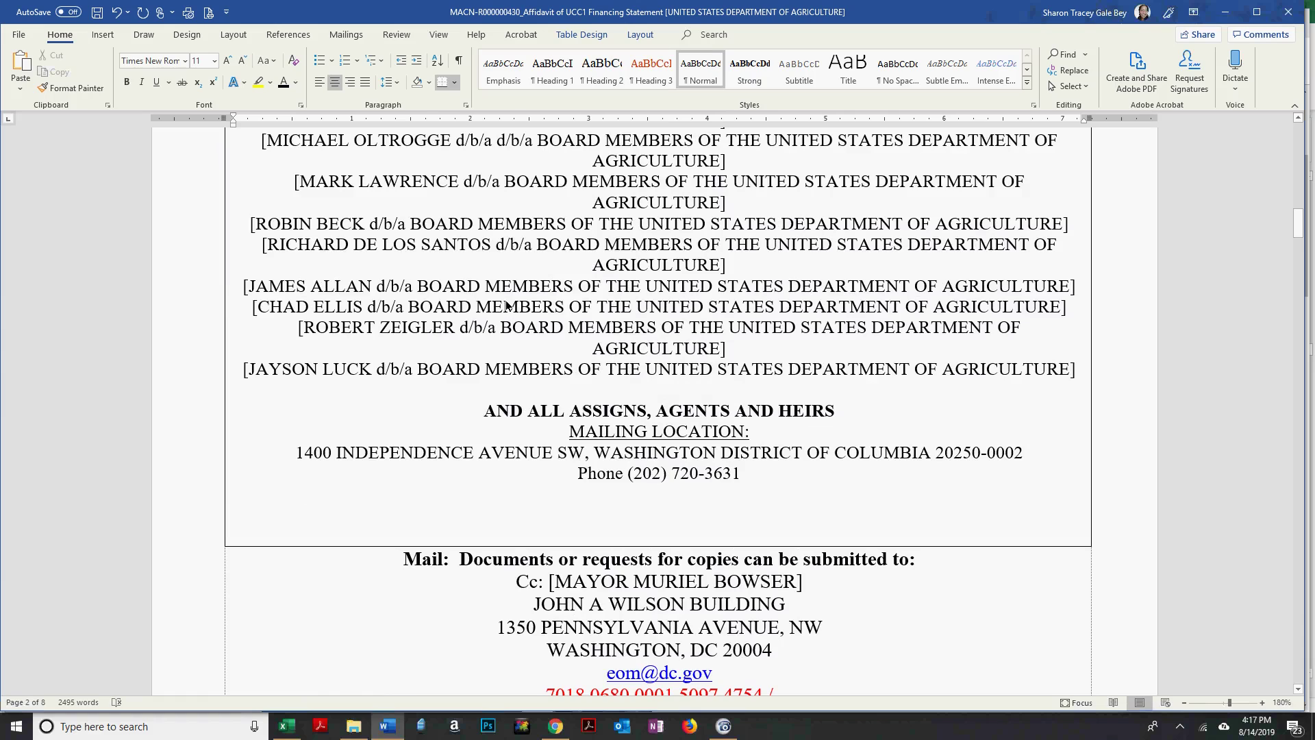
key("ctrl+s")
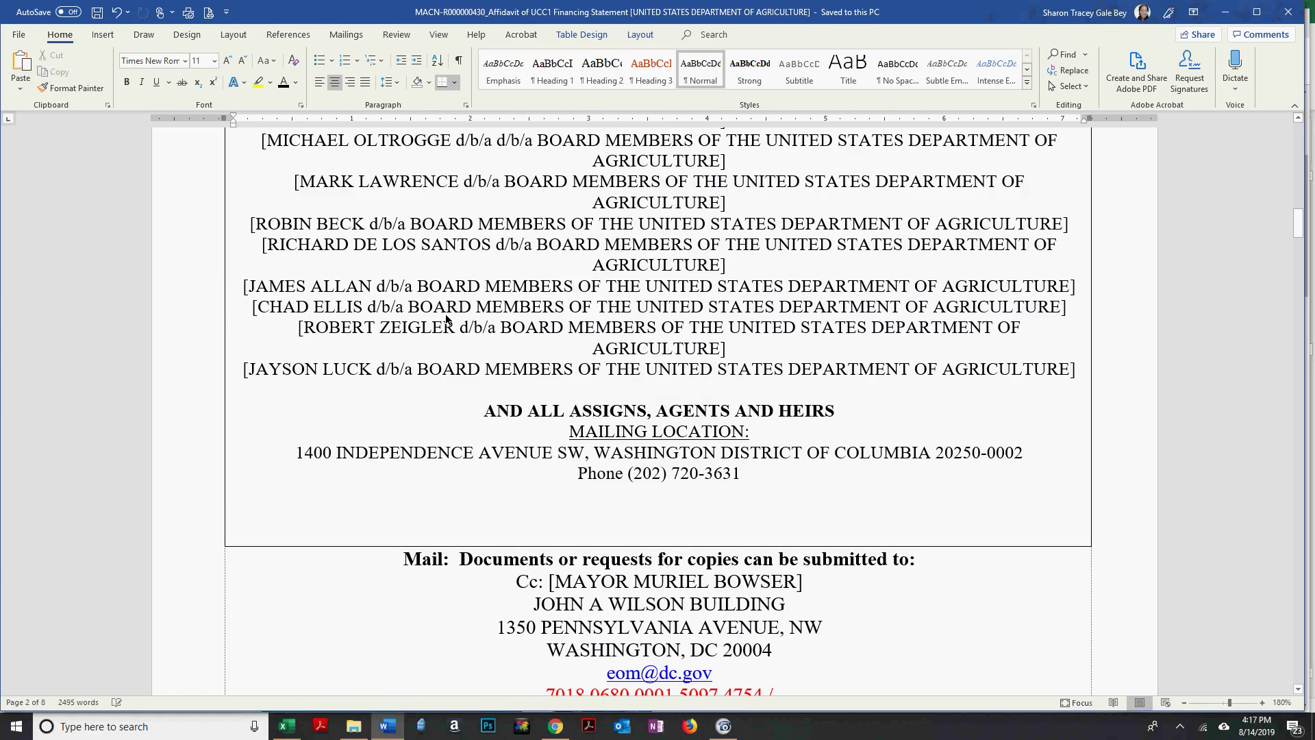
Copy the Secretary of Agriculture entry and move down to the UCC1 form.
scroll(384, 295, "up", 3)
scroll(376, 288, "up", 1)
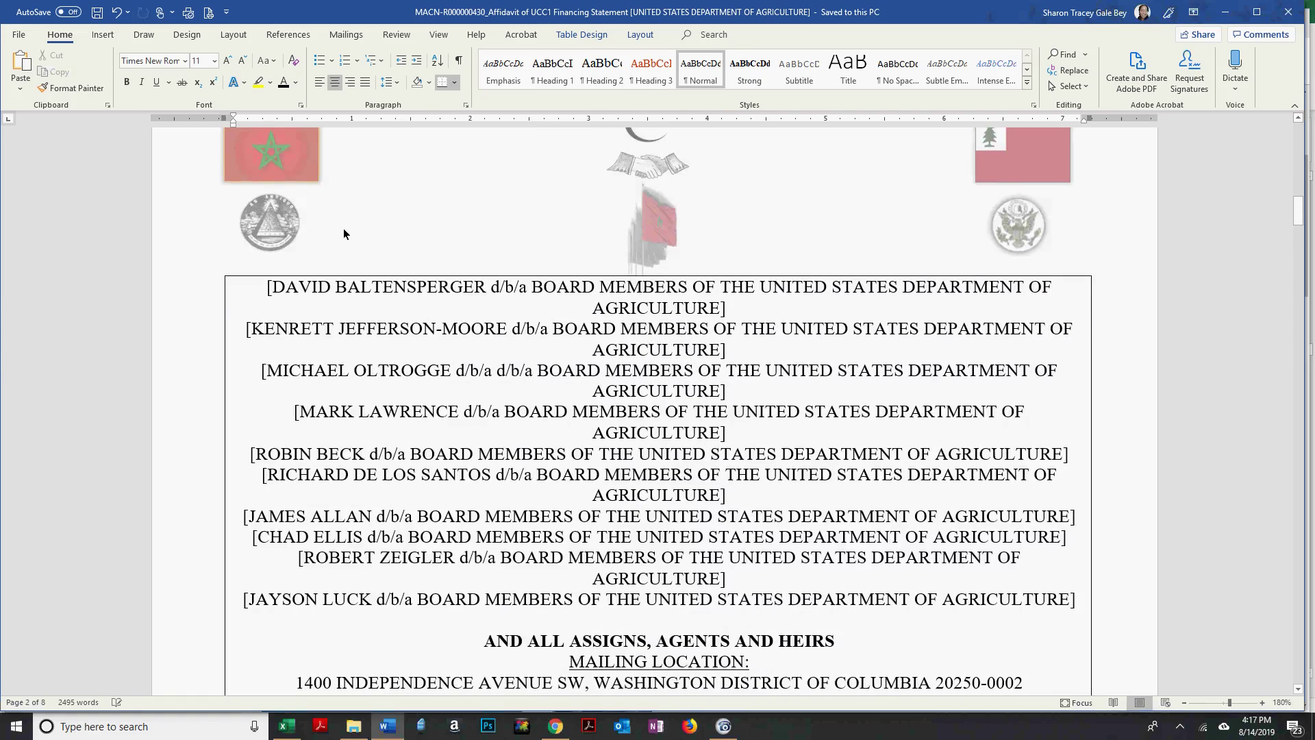
scroll(308, 274, "up", 12)
left_click_drag(247, 309, 730, 312)
left_click_drag(949, 312, 726, 333)
key("ctrl+c")
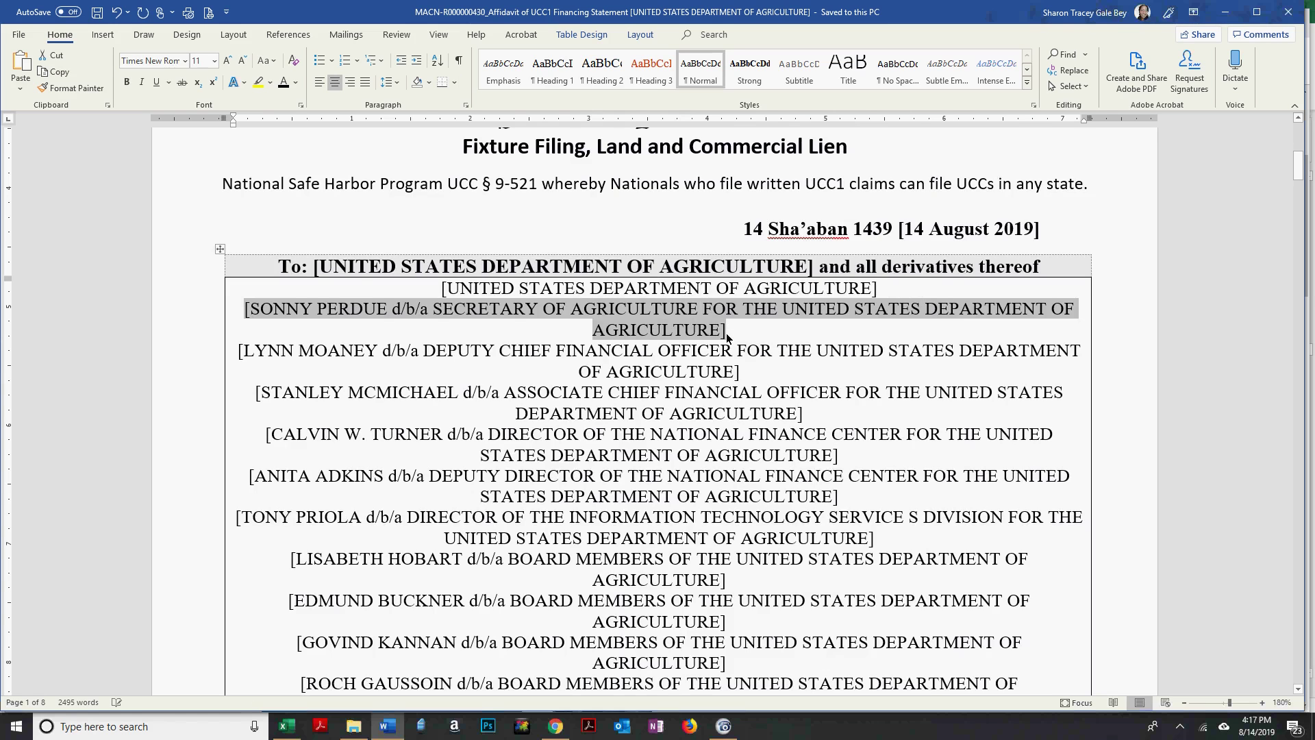
scroll(726, 333, "down", 15)
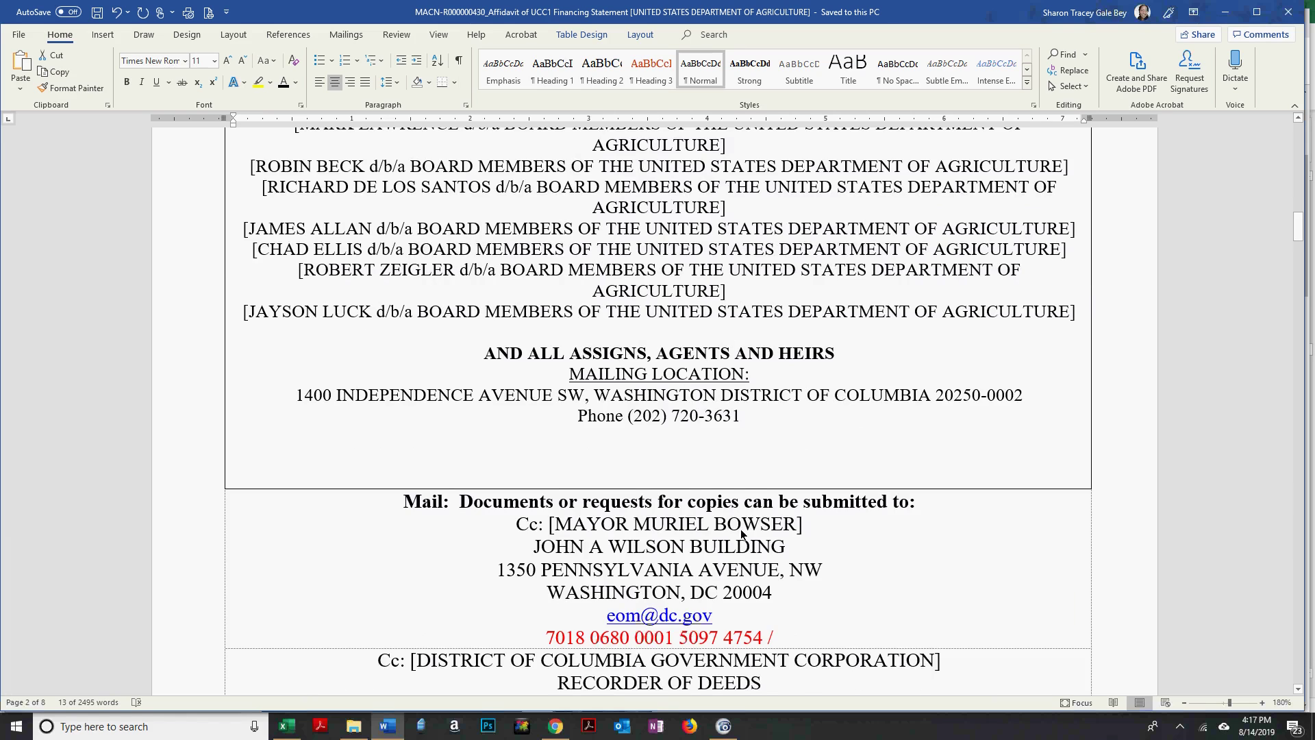
scroll(729, 521, "down", 4)
scroll(710, 524, "down", 6)
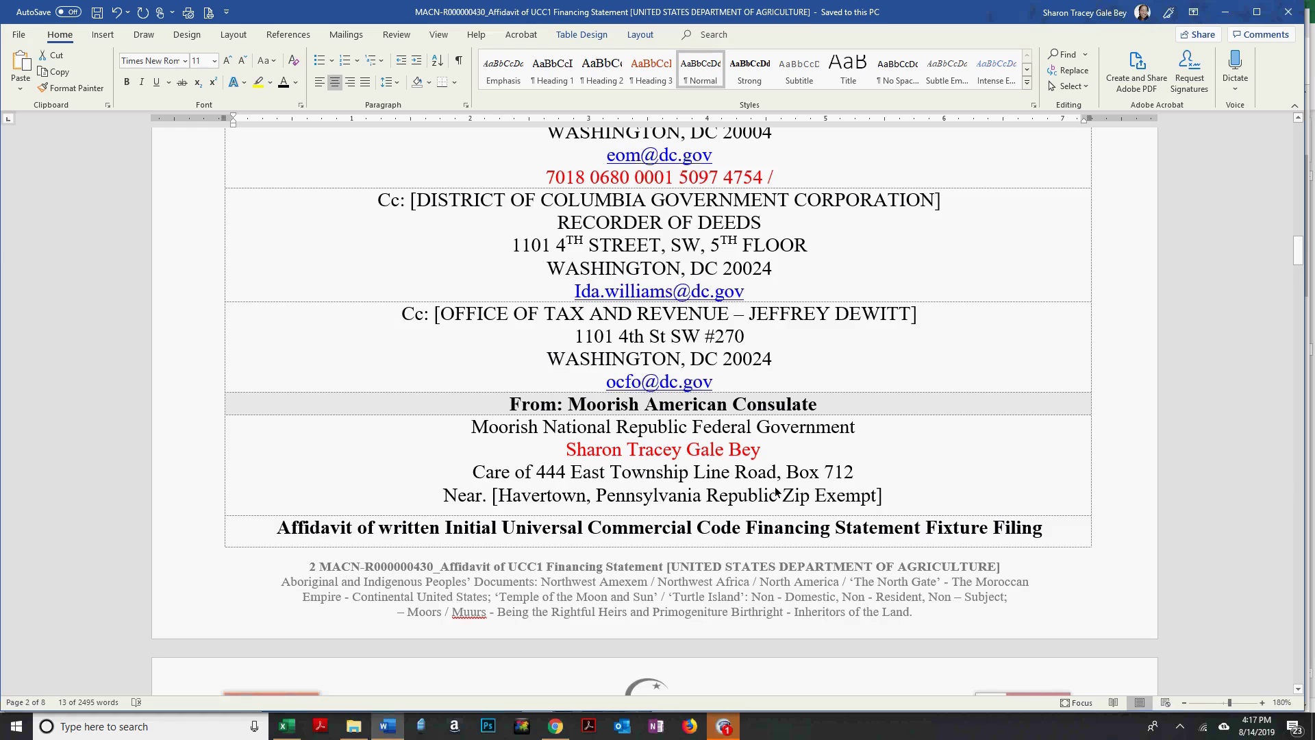
scroll(783, 497, "down", 1)
scroll(782, 494, "down", 5)
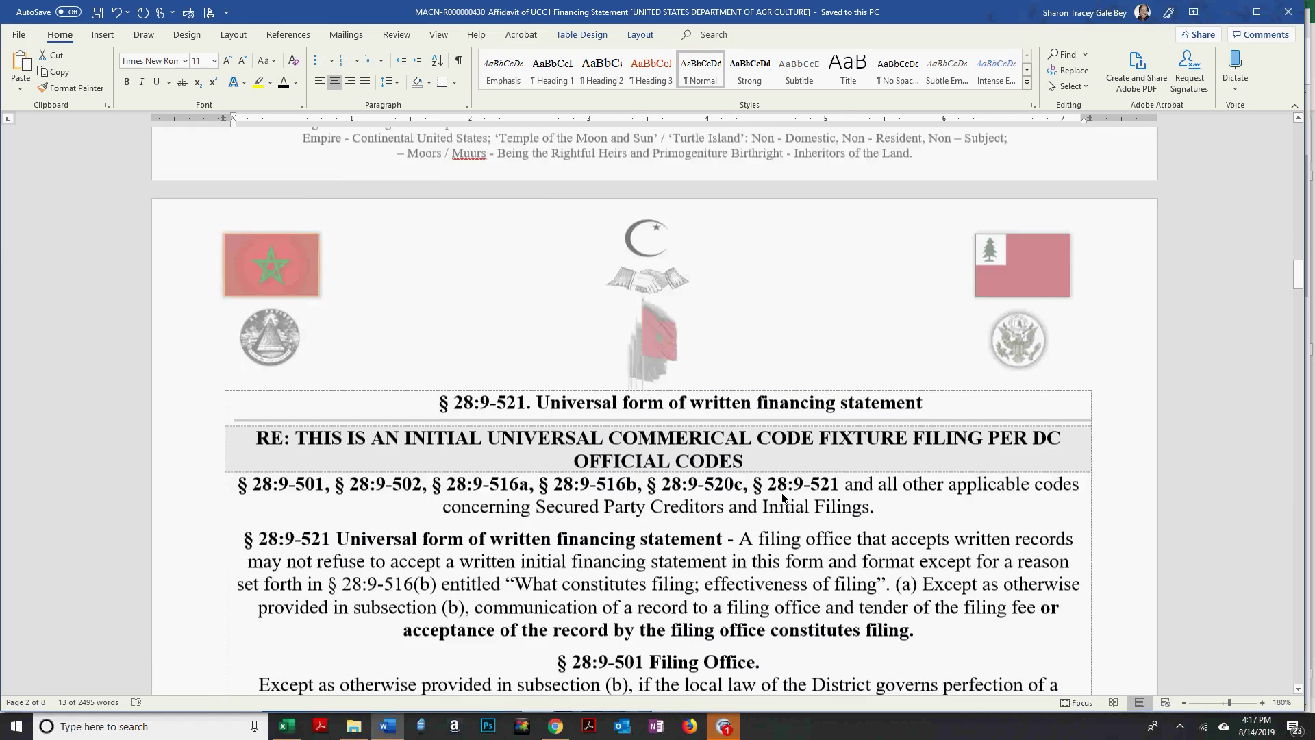
scroll(782, 492, "down", 5)
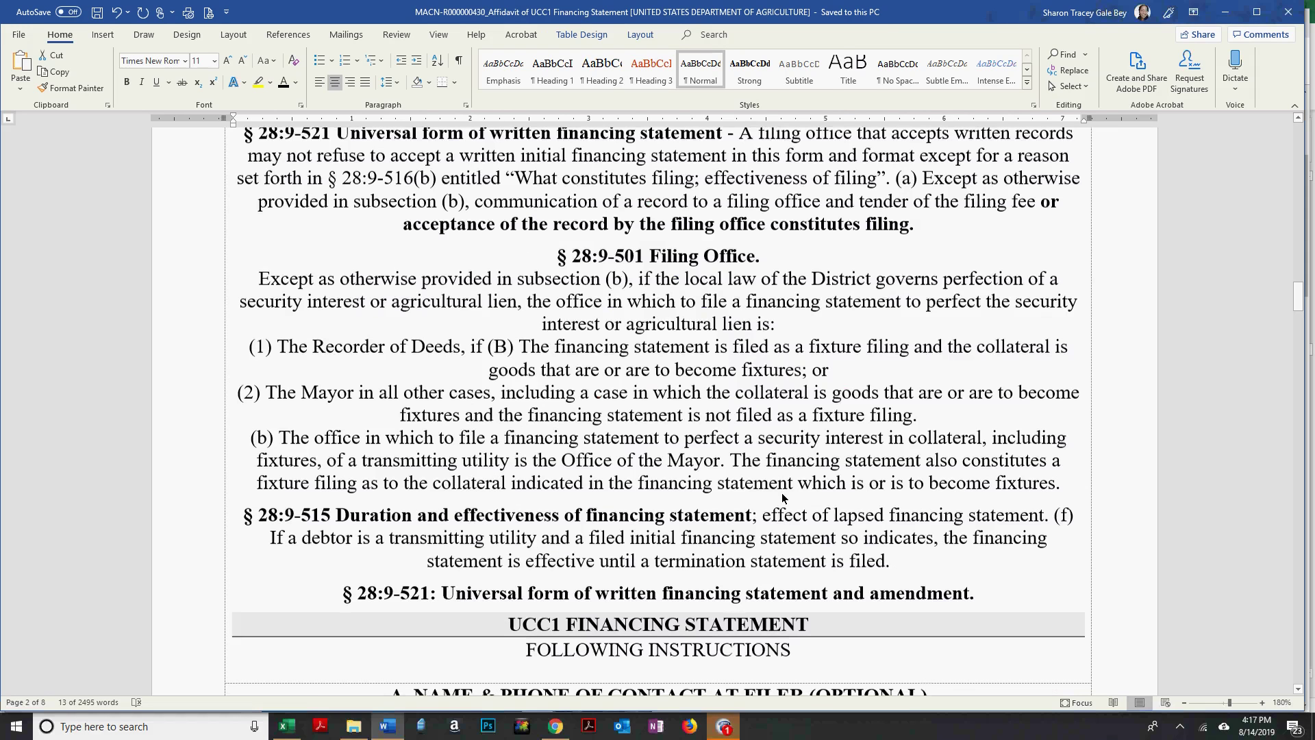
scroll(783, 491, "down", 6)
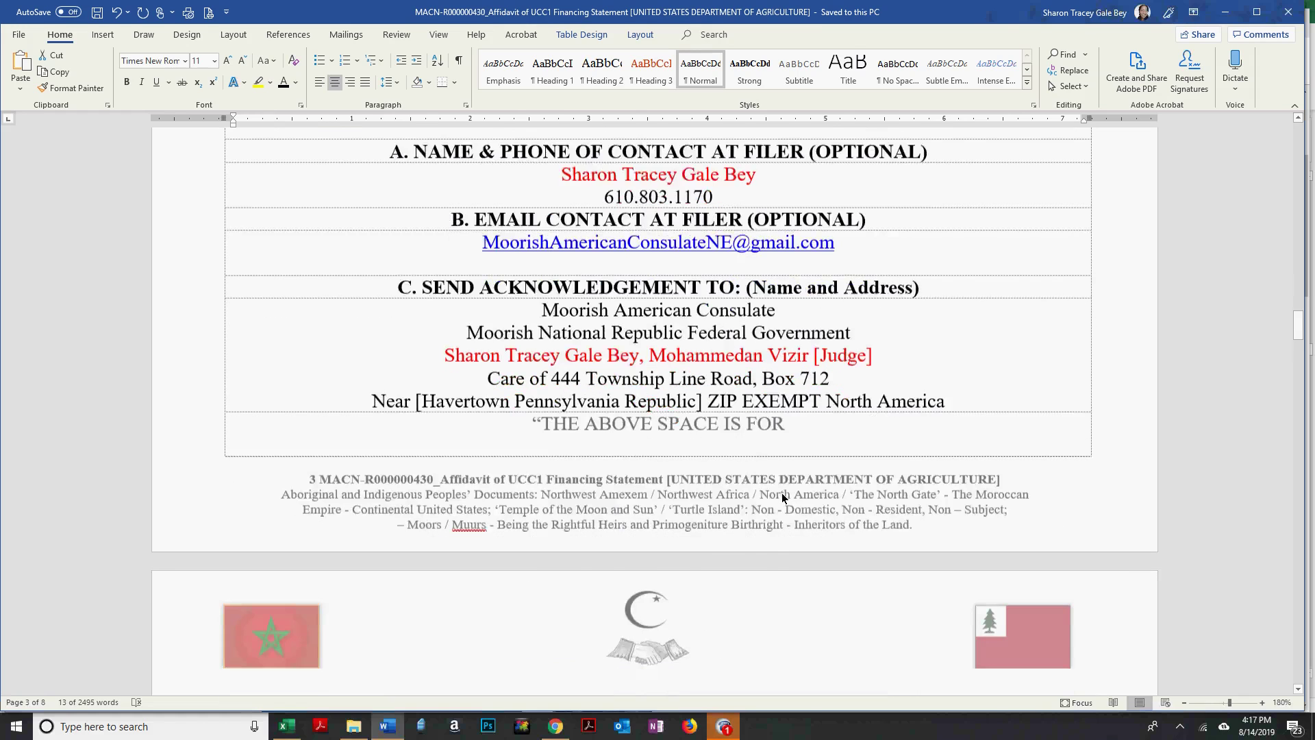
scroll(782, 496, "down", 6)
Paste the Secretary of Agriculture entry as plain text over [CORPORATION HERE] in item 1a.
left_click_drag(554, 330, 763, 335)
left_click(20, 87)
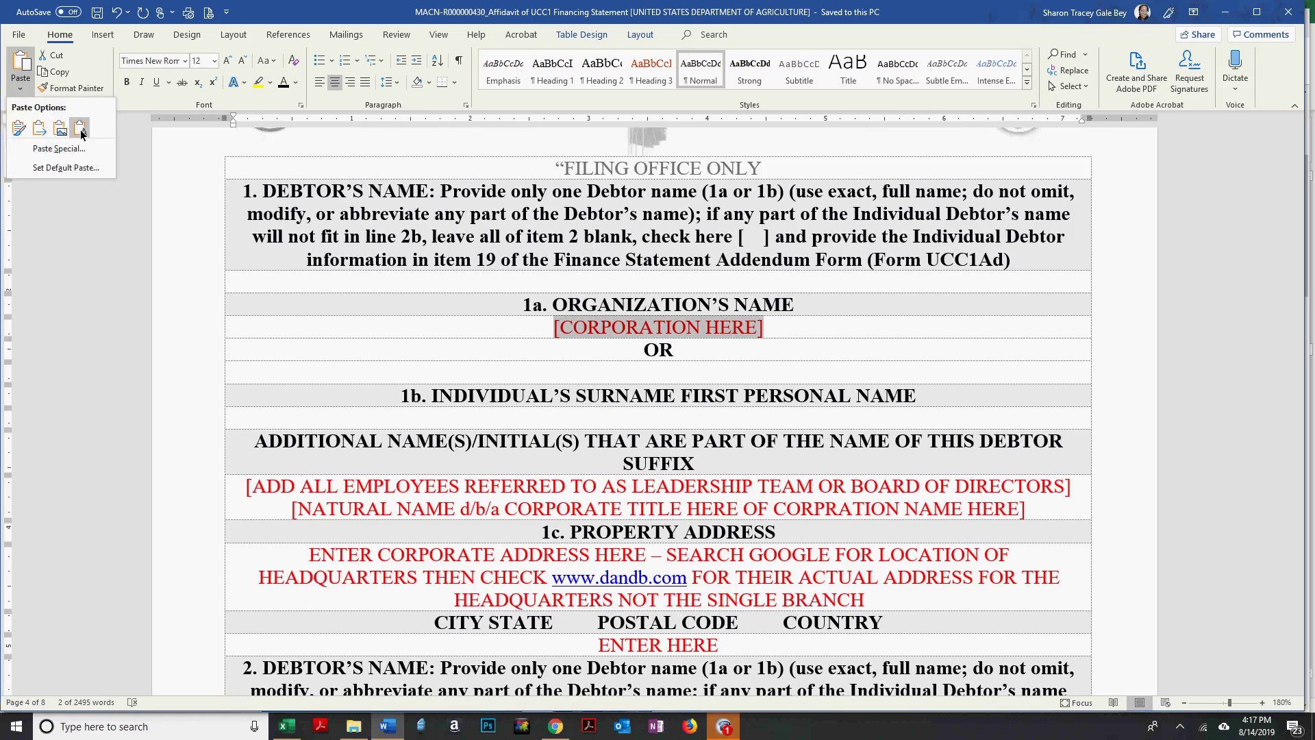
left_click(80, 128)
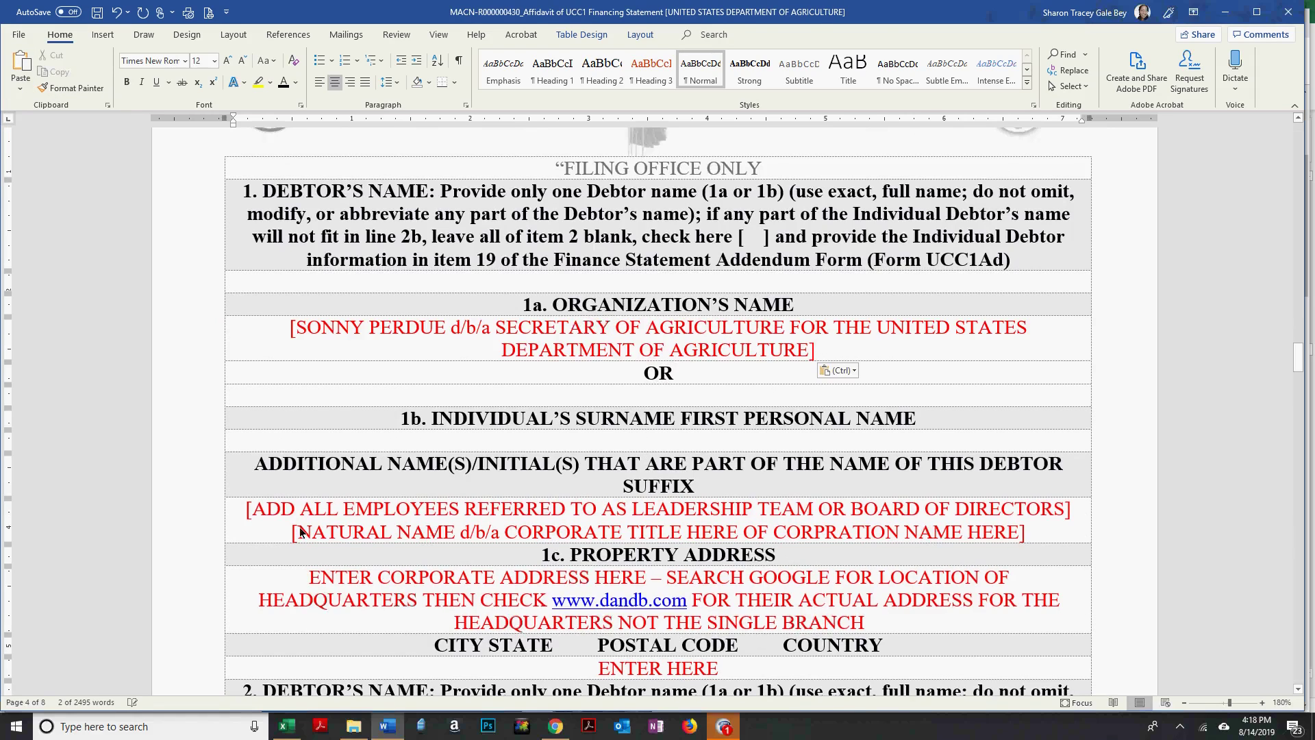
Paste the entry over the ADD ALL EMPLOYEES placeholder and make it black.
left_click(229, 524)
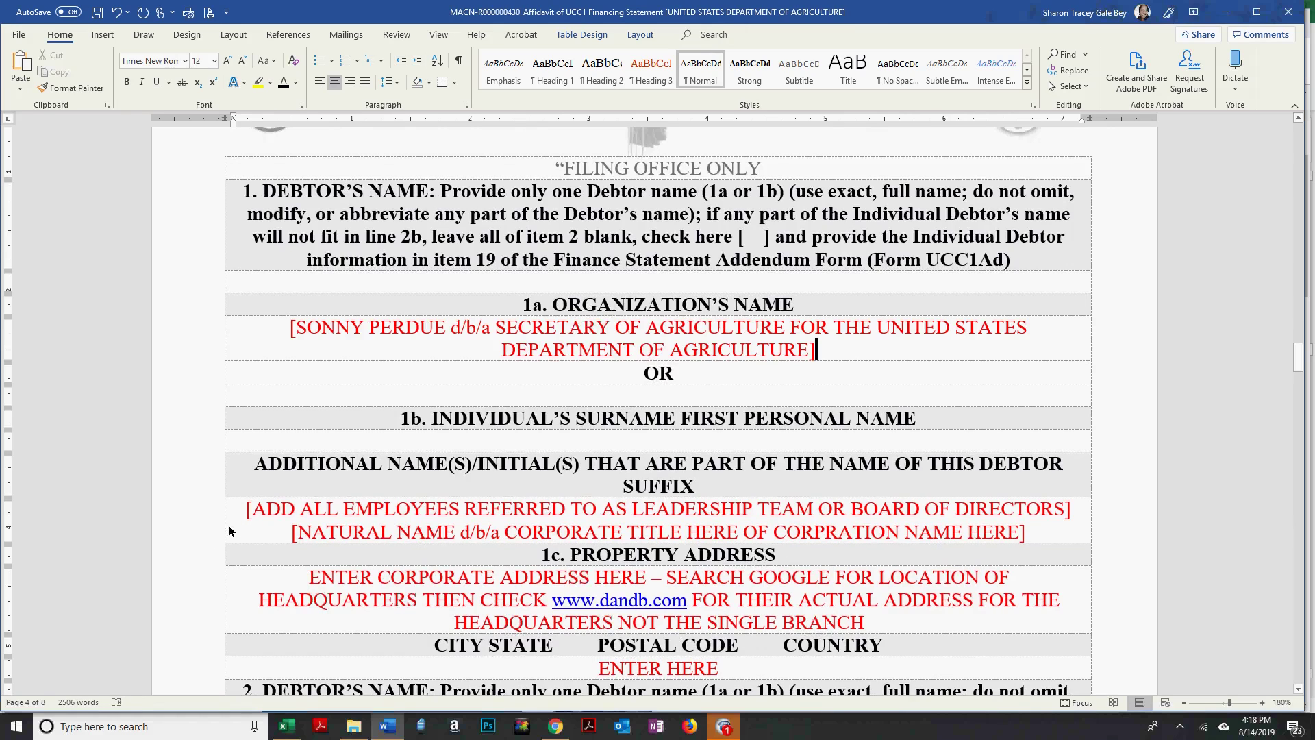
left_click(19, 90)
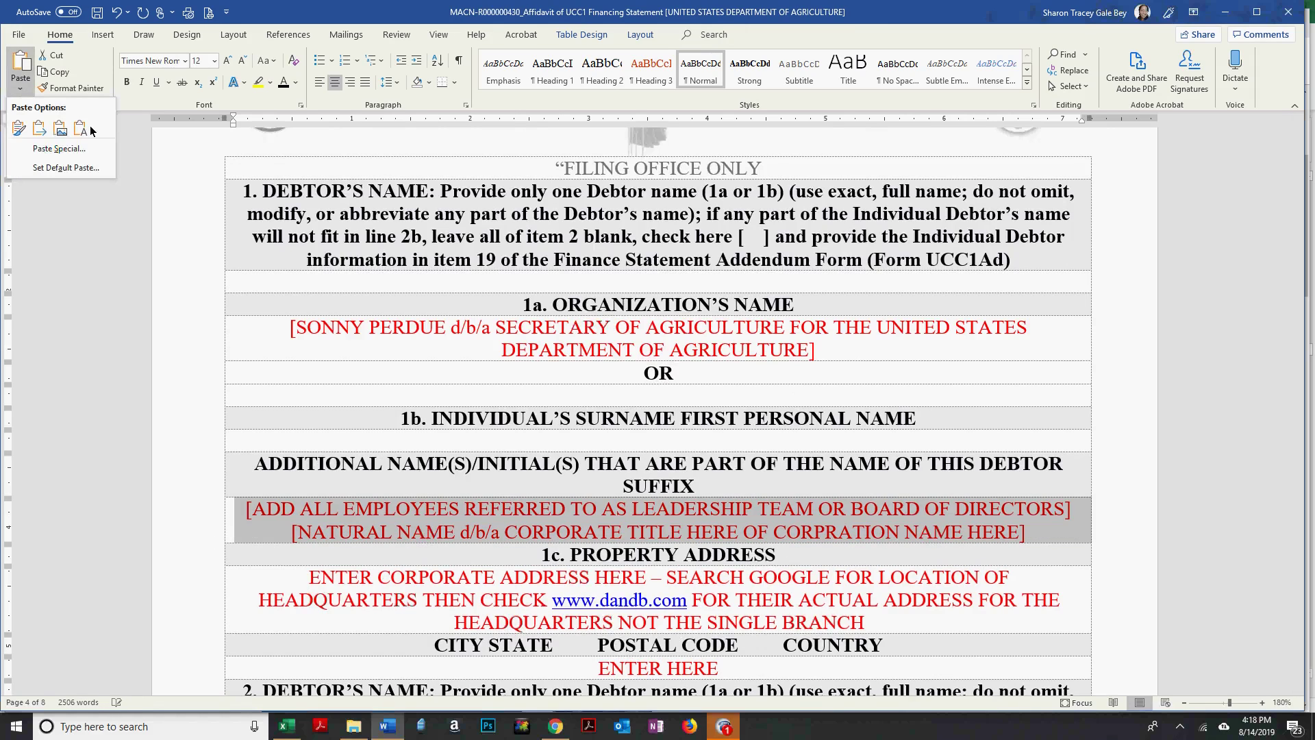
left_click(712, 224)
key("ctrl+v")
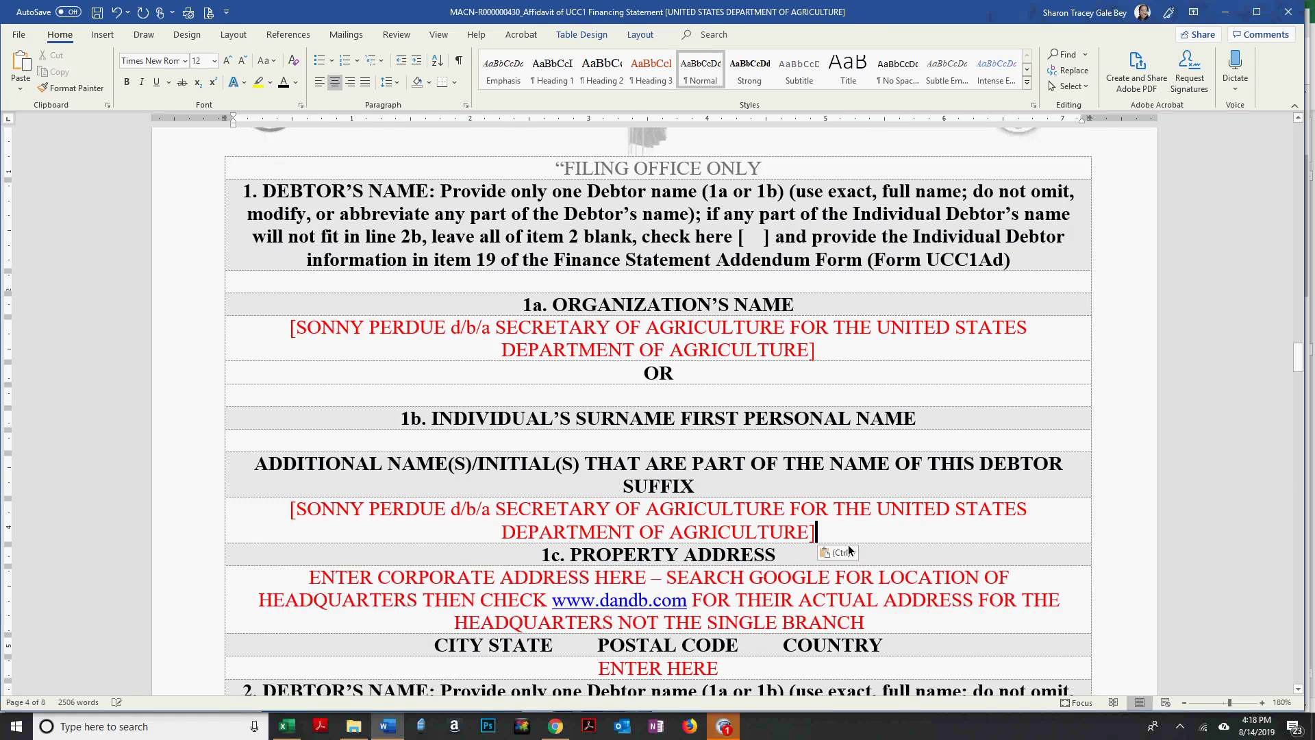
left_click(206, 499)
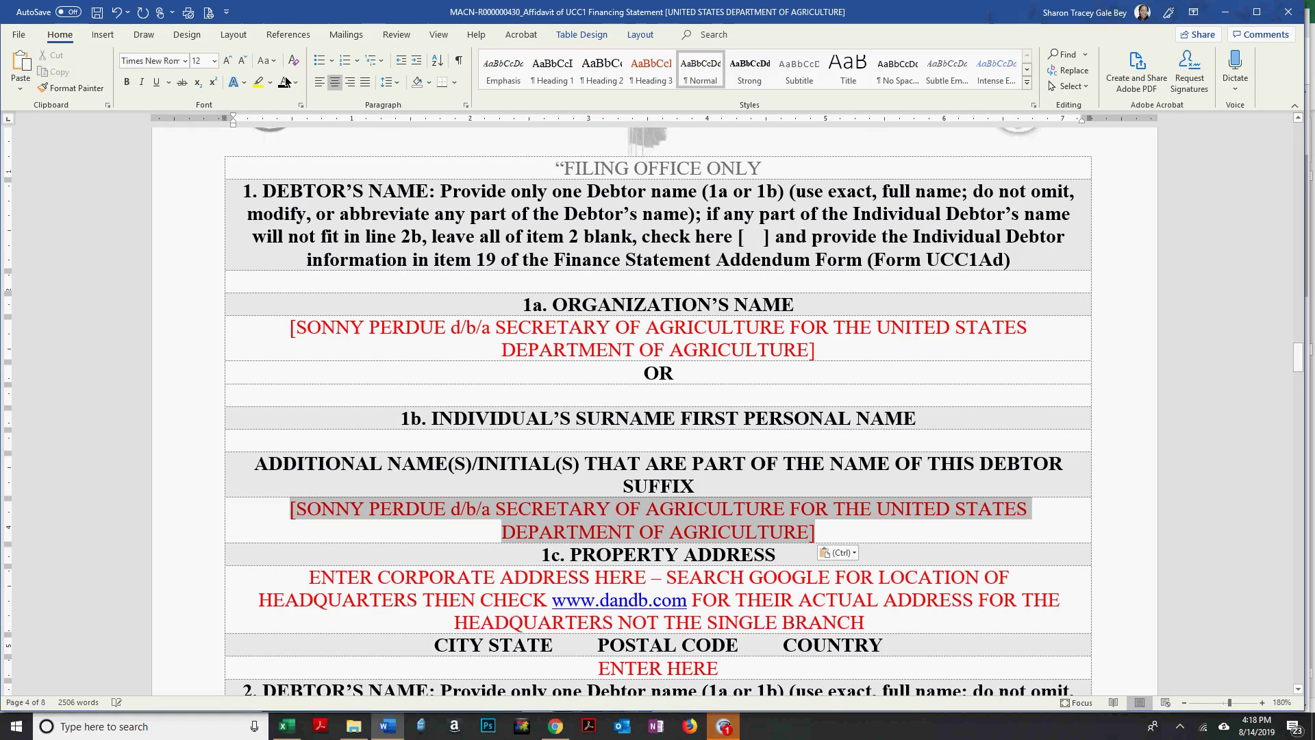
key("ctrl+space")
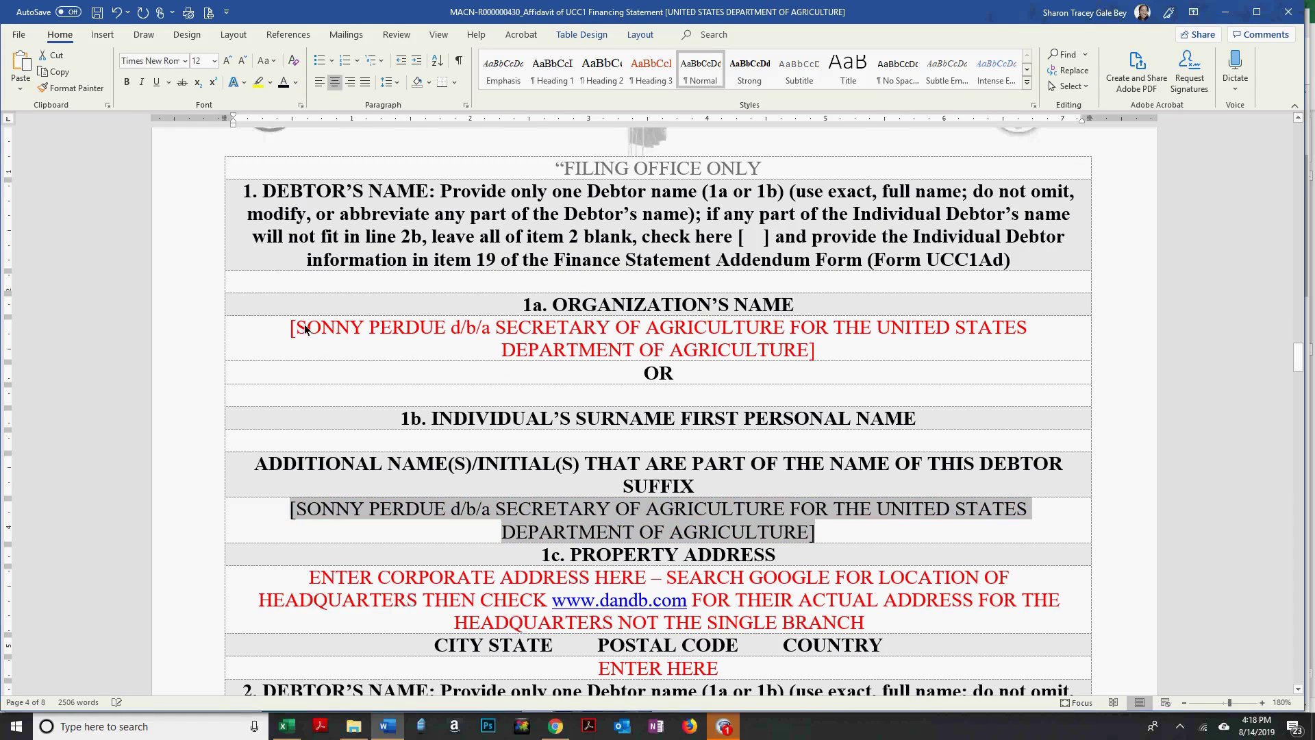
Trim item 1a to '[THE UNITED STATES DEPARTMENT OF AGRICULTURE]' and make it black.
left_click_drag(296, 327, 839, 332)
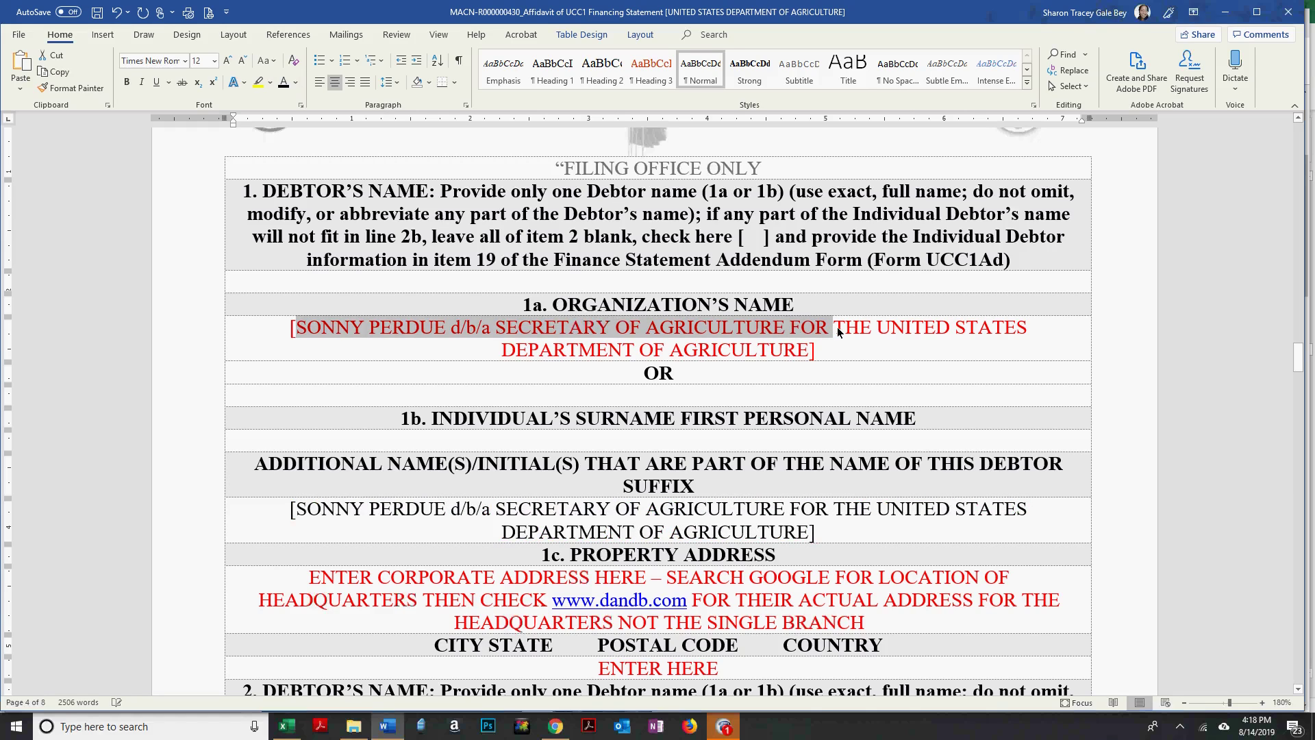
key("Delete")
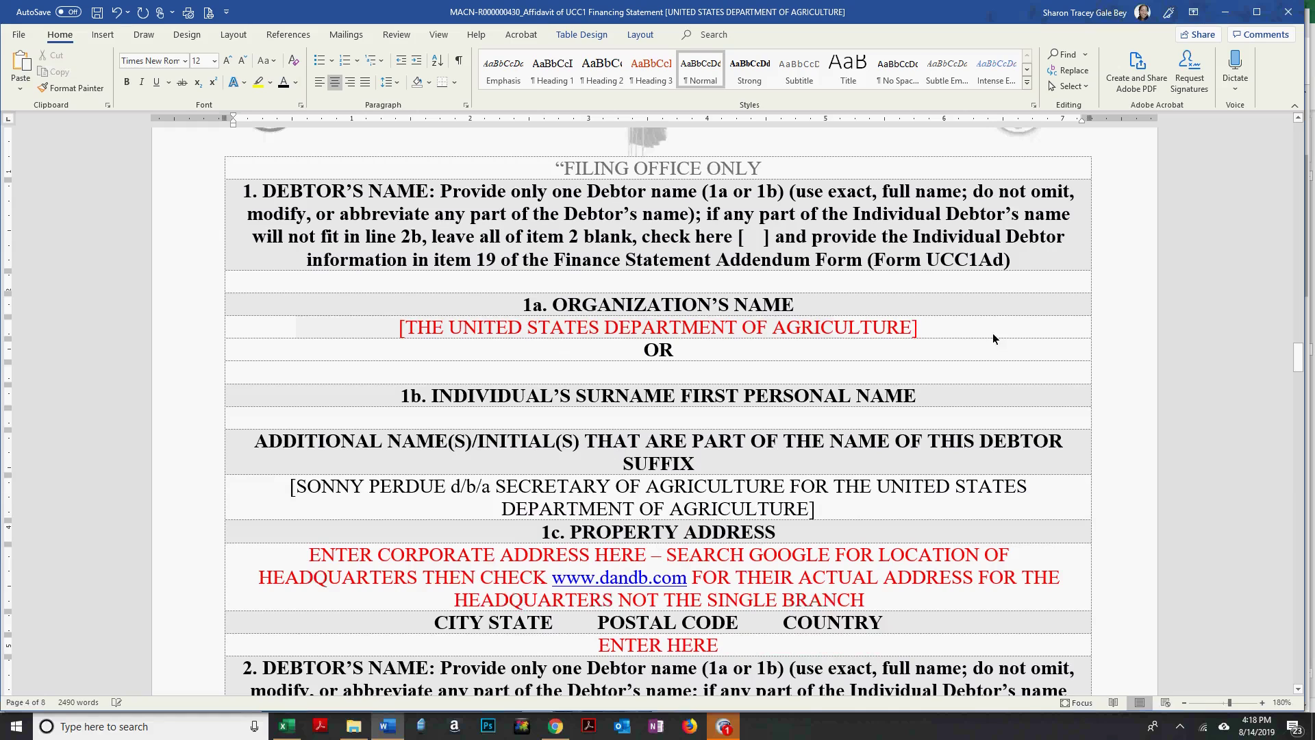
left_click_drag(952, 336, 374, 336)
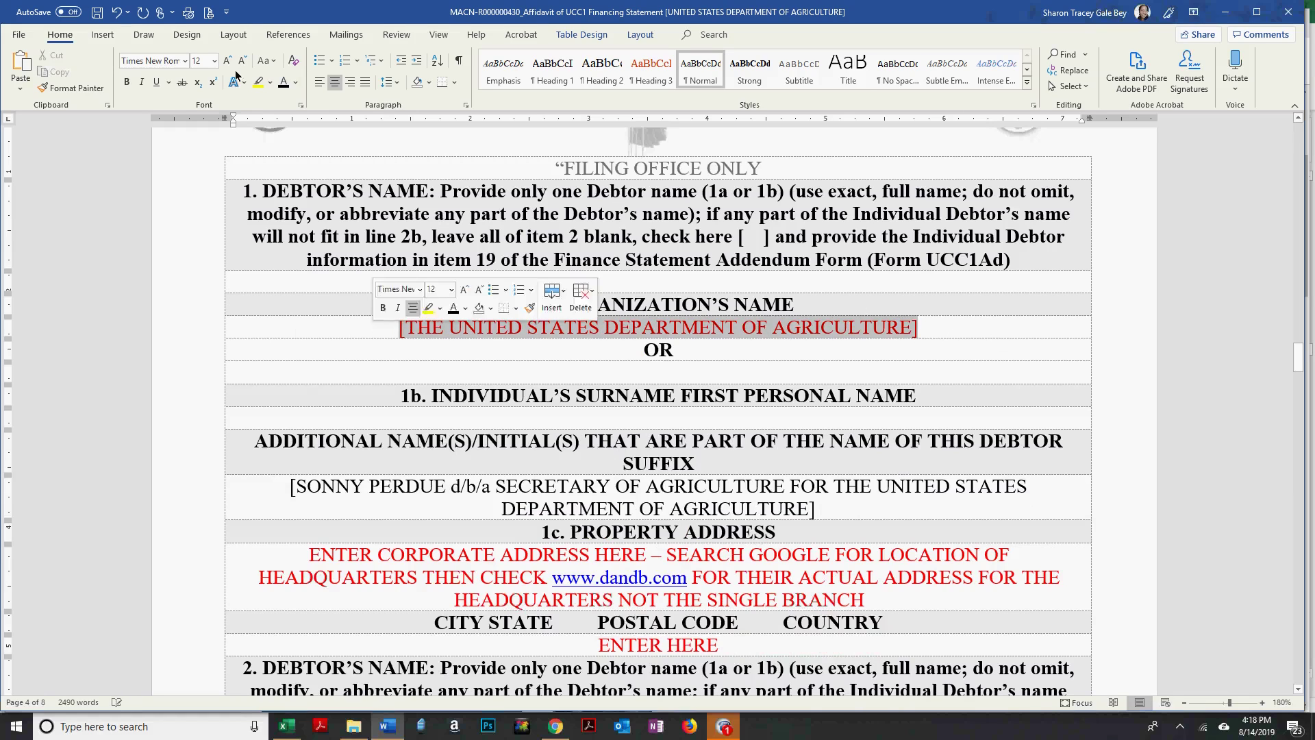
key("ctrl+space")
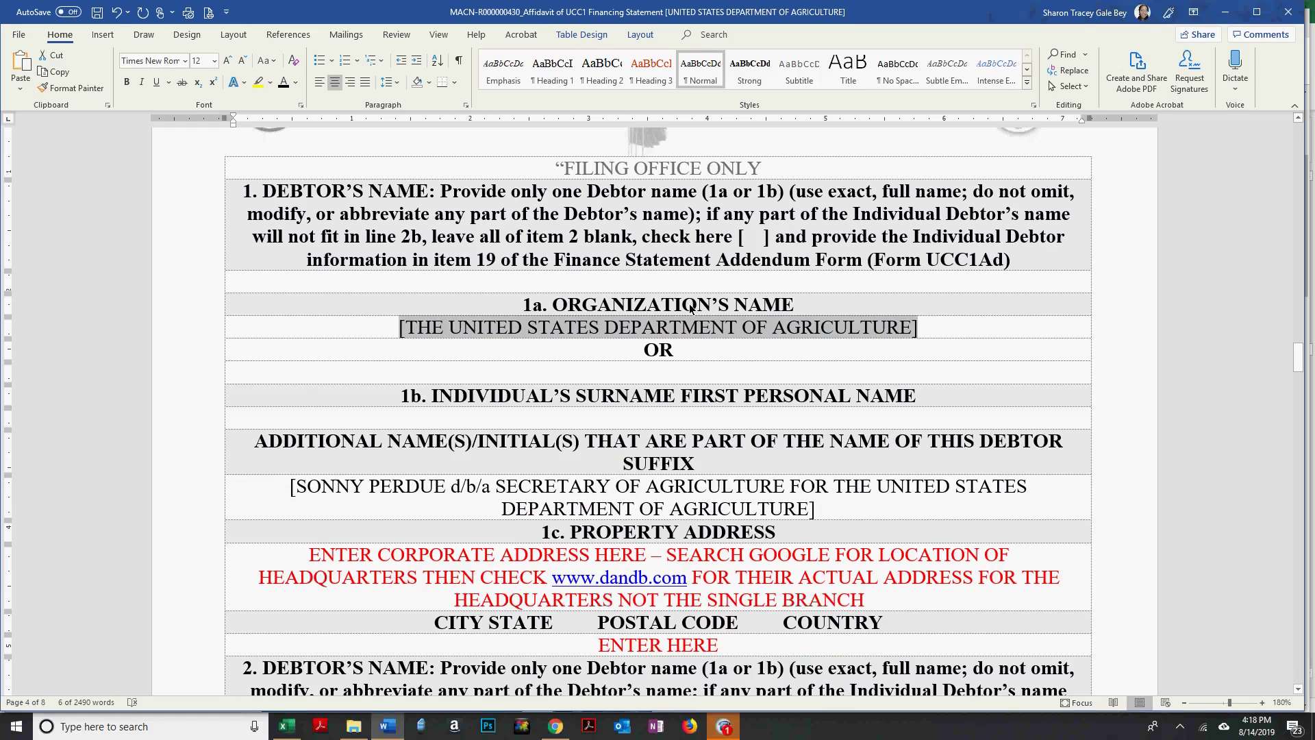
left_click(422, 351)
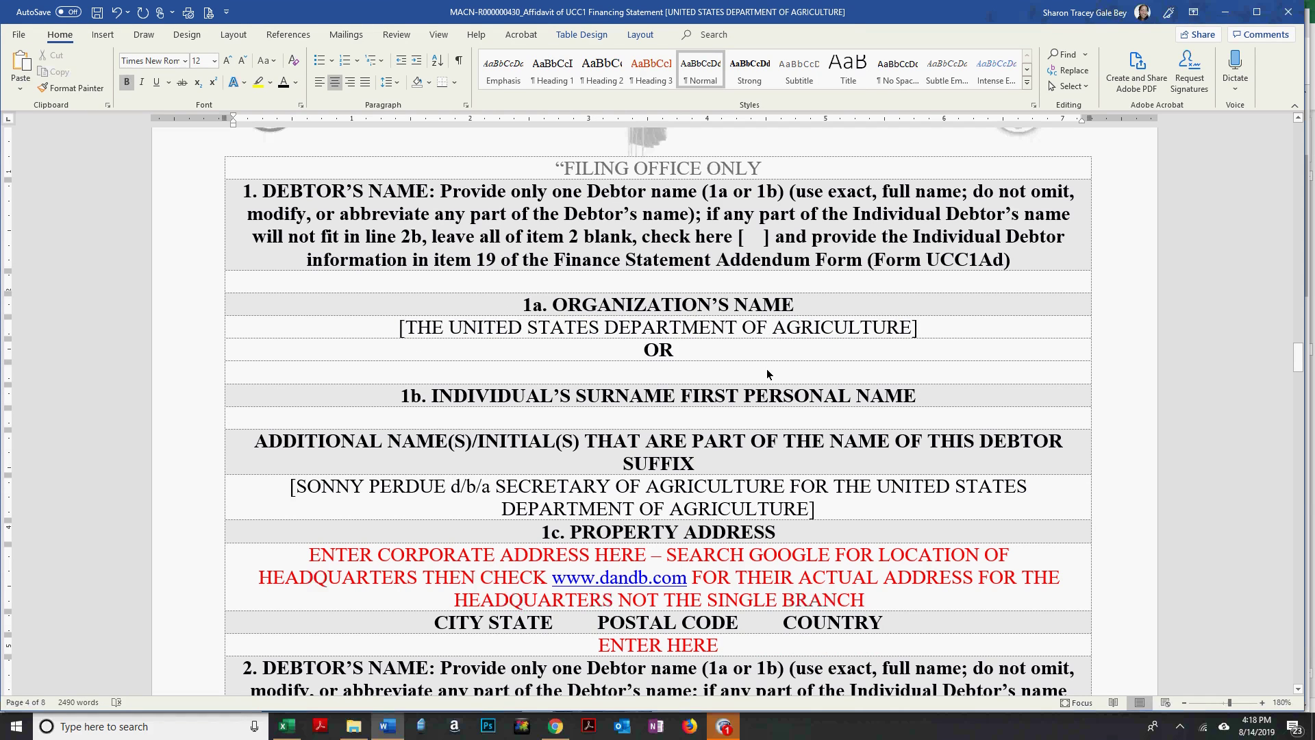
Copy the list of USDA officials and board members from page 1.
scroll(766, 374, "up", 5)
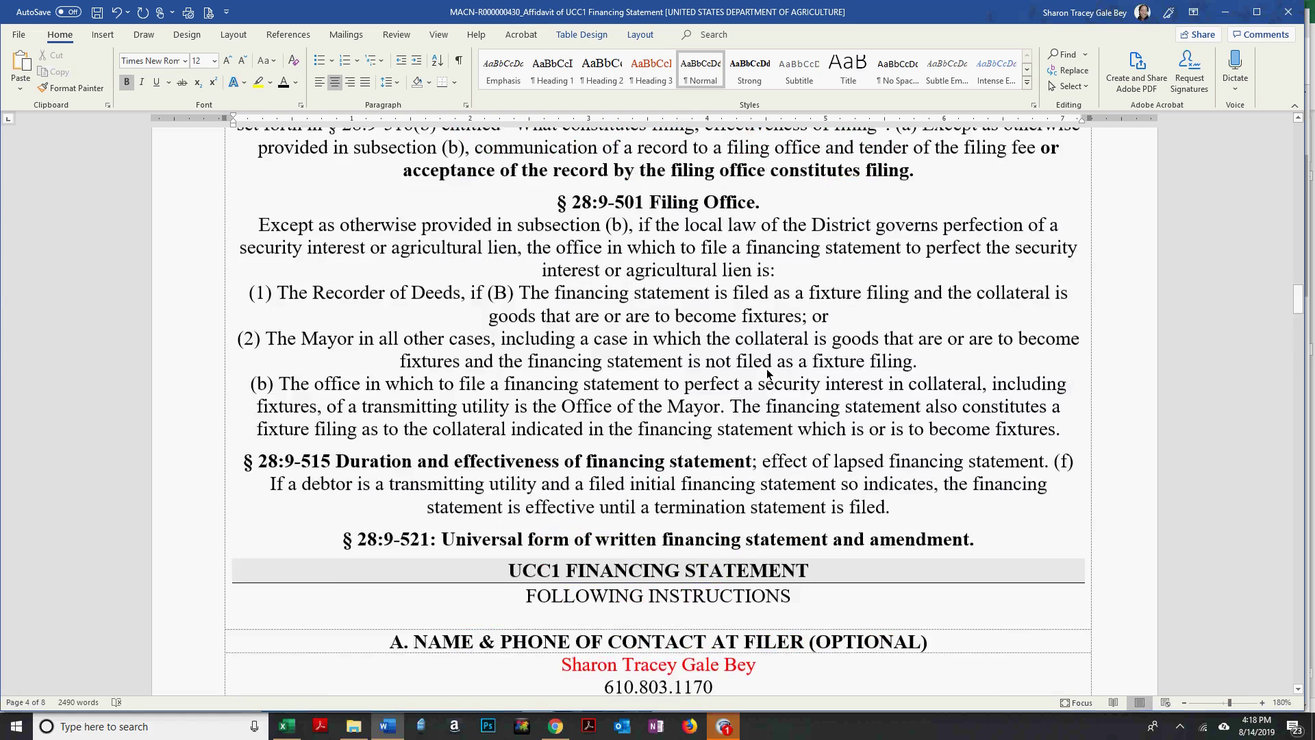
scroll(766, 374, "down", 5)
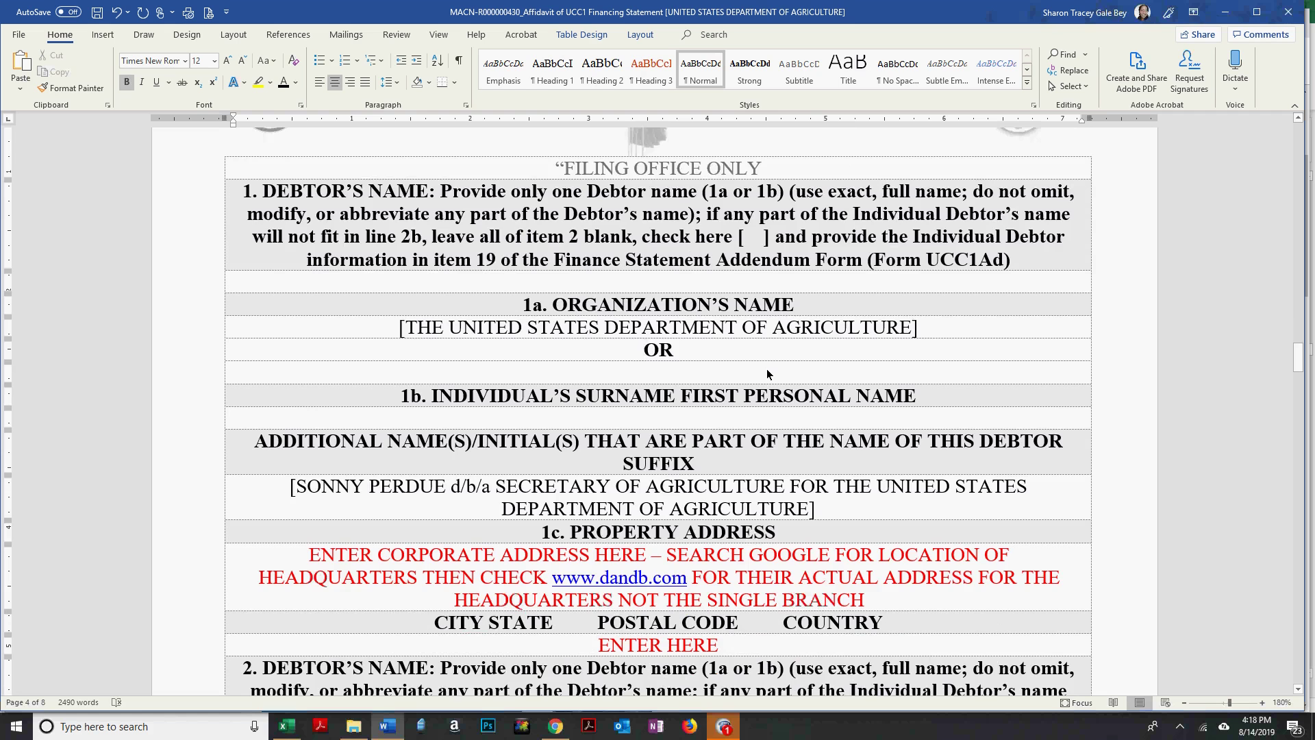
scroll(766, 374, "up", 1)
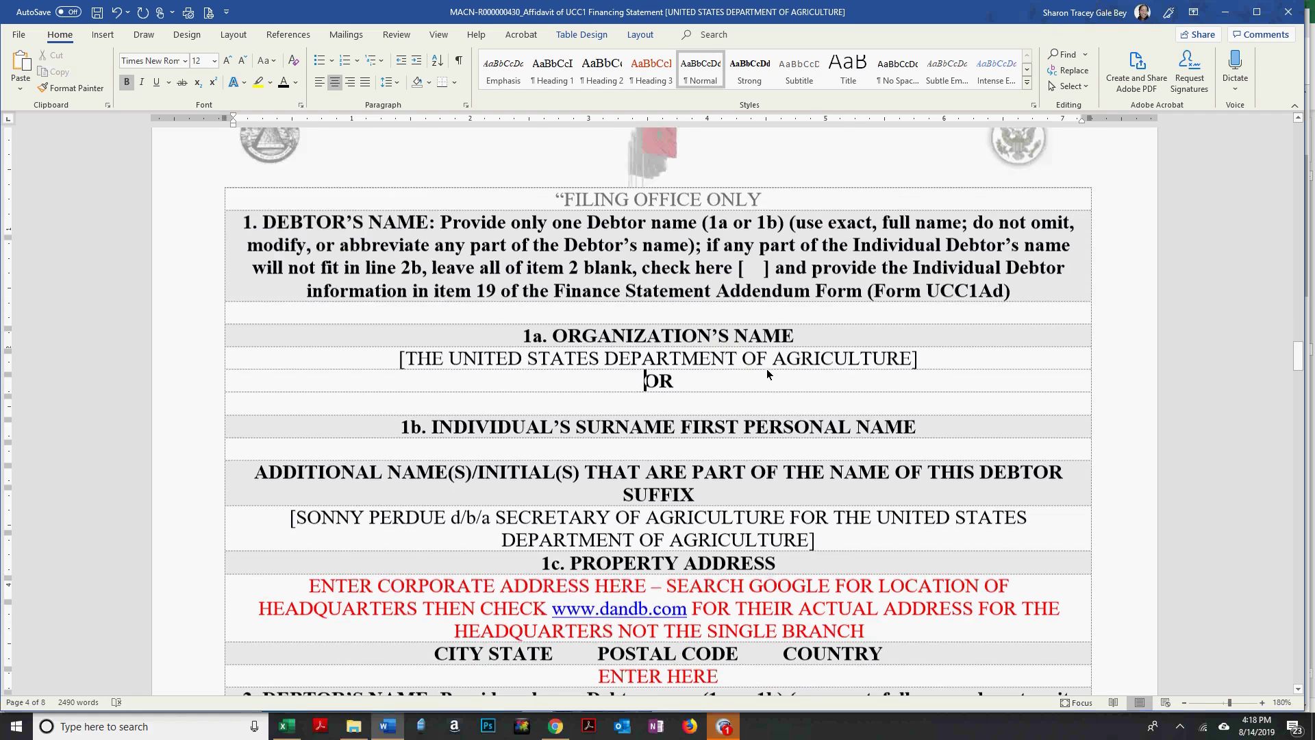
scroll(767, 374, "up", 7)
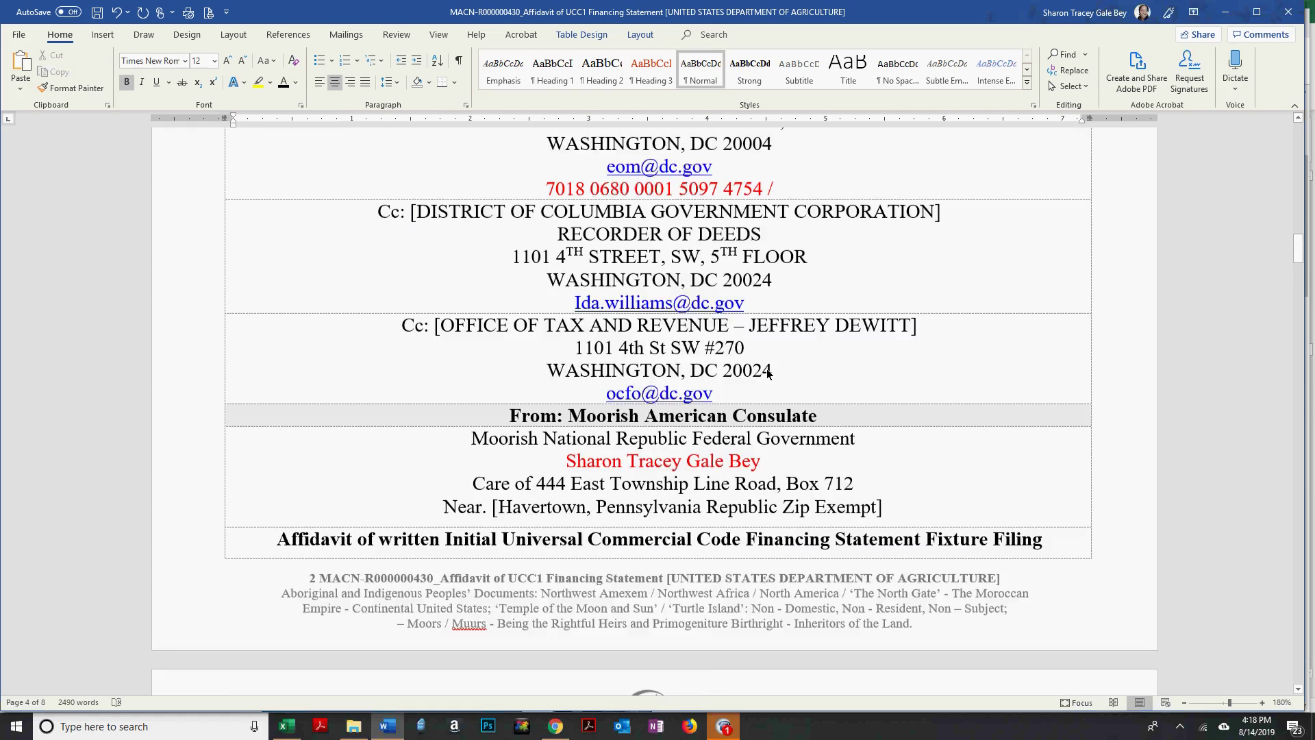
scroll(768, 373, "up", 6)
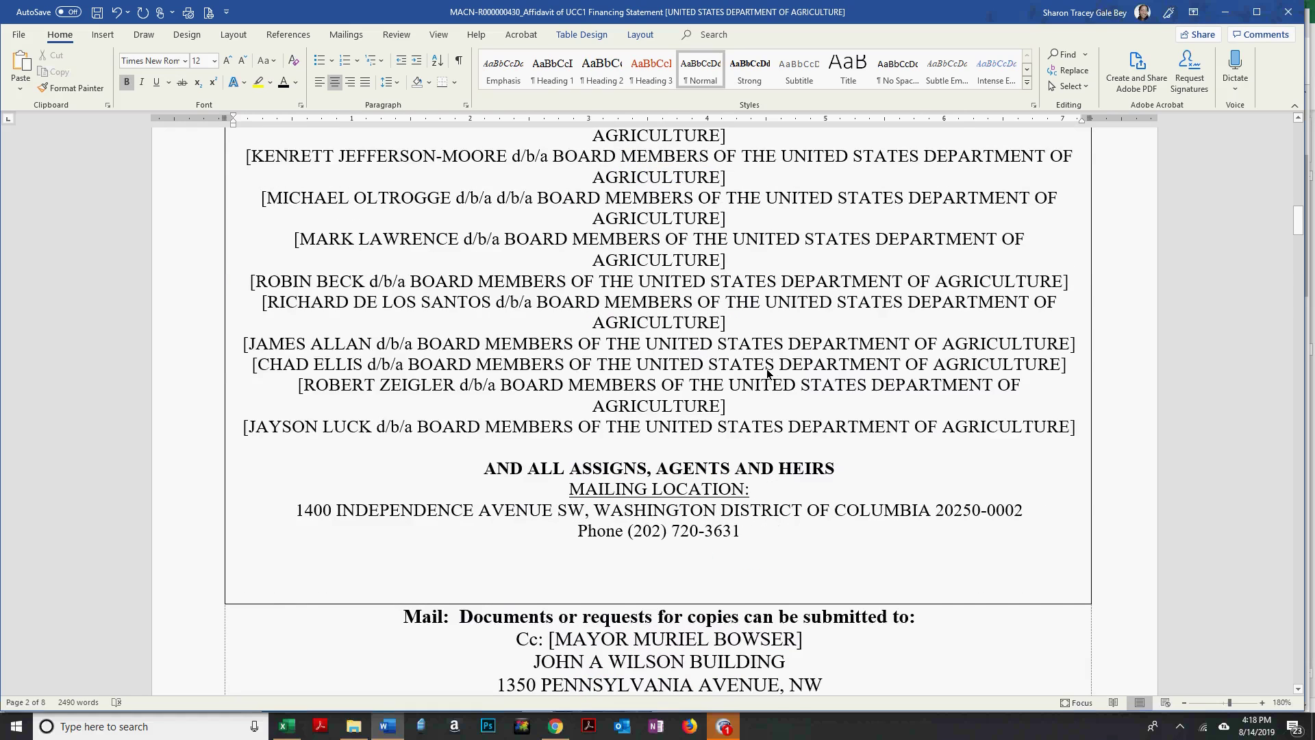
scroll(767, 373, "up", 2)
scroll(768, 373, "up", 10)
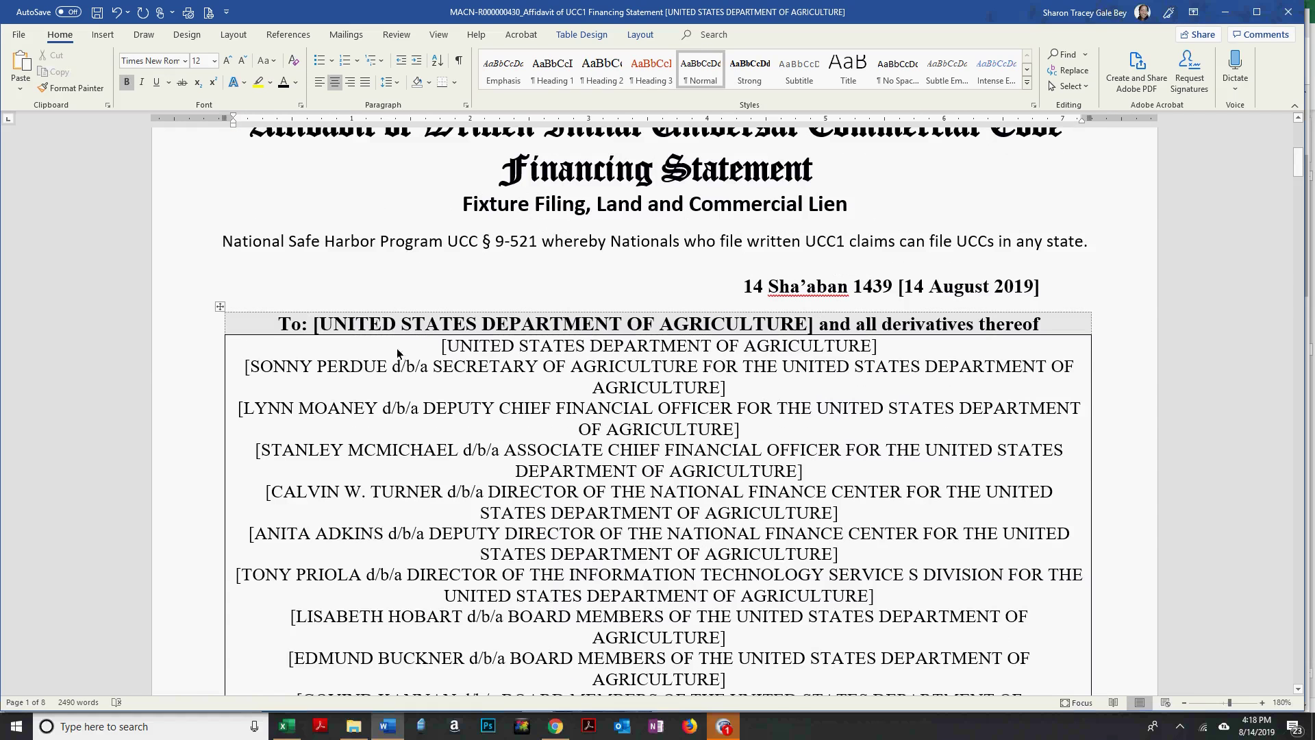
left_click_drag(242, 370, 941, 514)
scroll(511, 442, "down", 12)
scroll(811, 537, "up", 12)
scroll(932, 515, "down", 8)
scroll(939, 510, "down", 2)
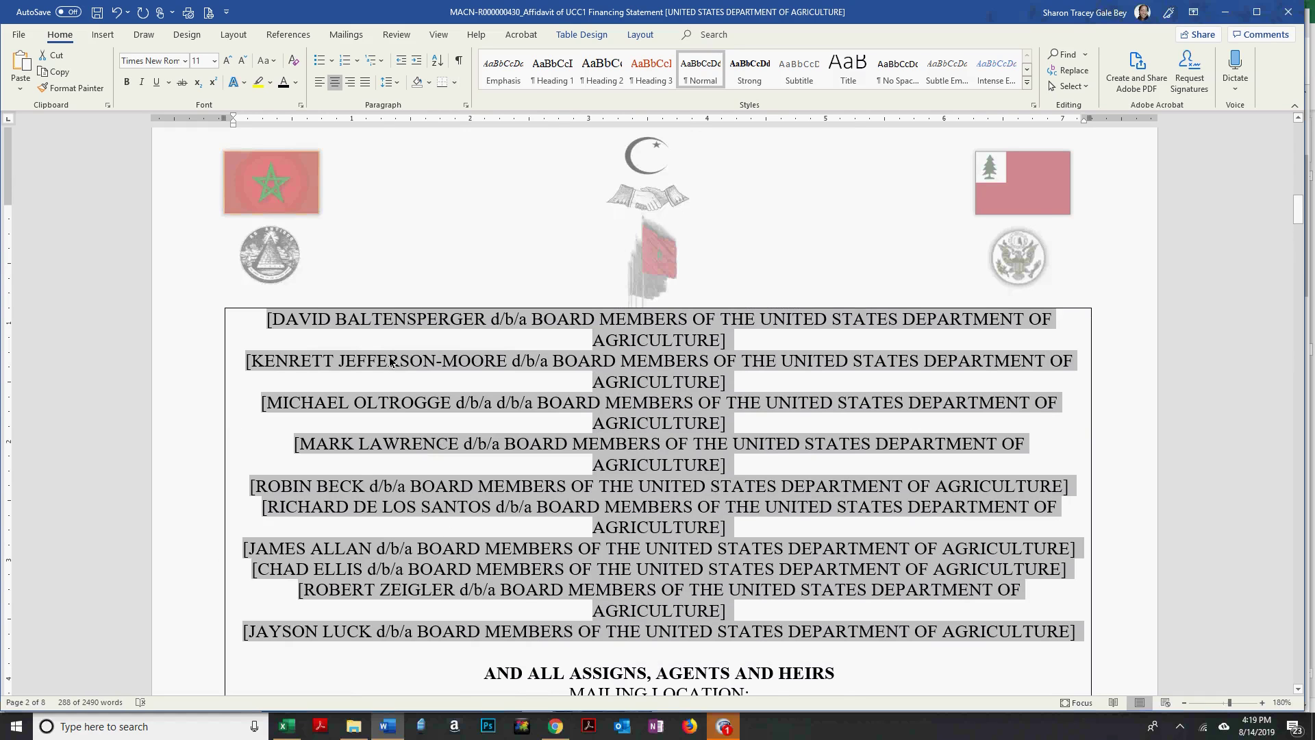
left_click(529, 374)
Replace the additional-names entry with the officials list and set it to 11 point.
scroll(582, 354, "down", 4)
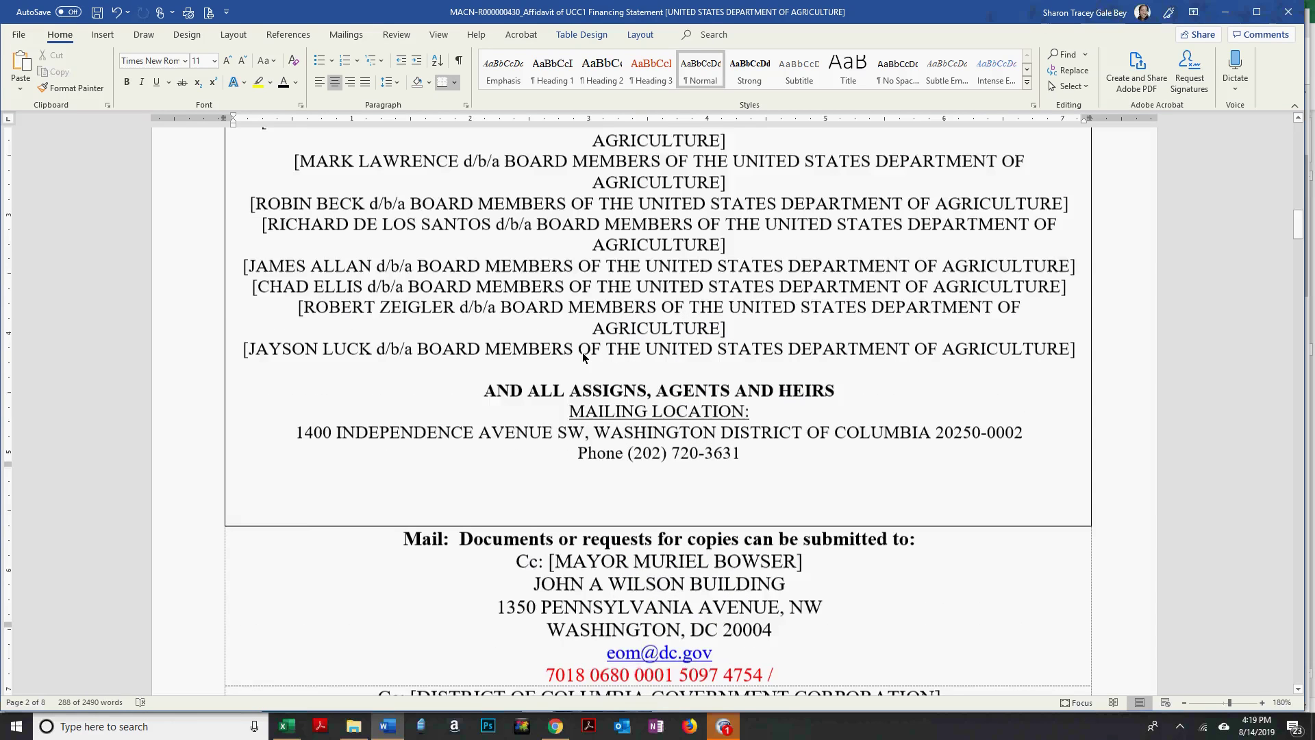
scroll(582, 352, "down", 8)
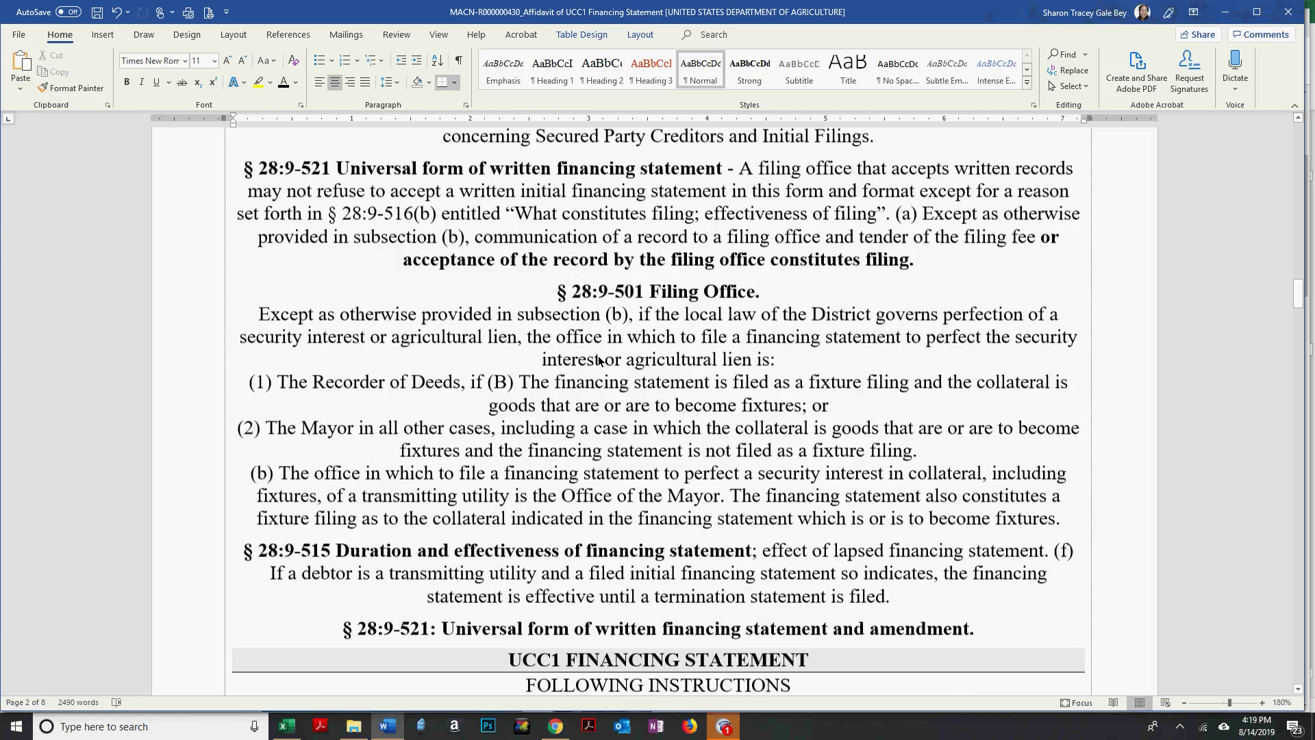
scroll(600, 361, "down", 8)
scroll(599, 361, "down", 8)
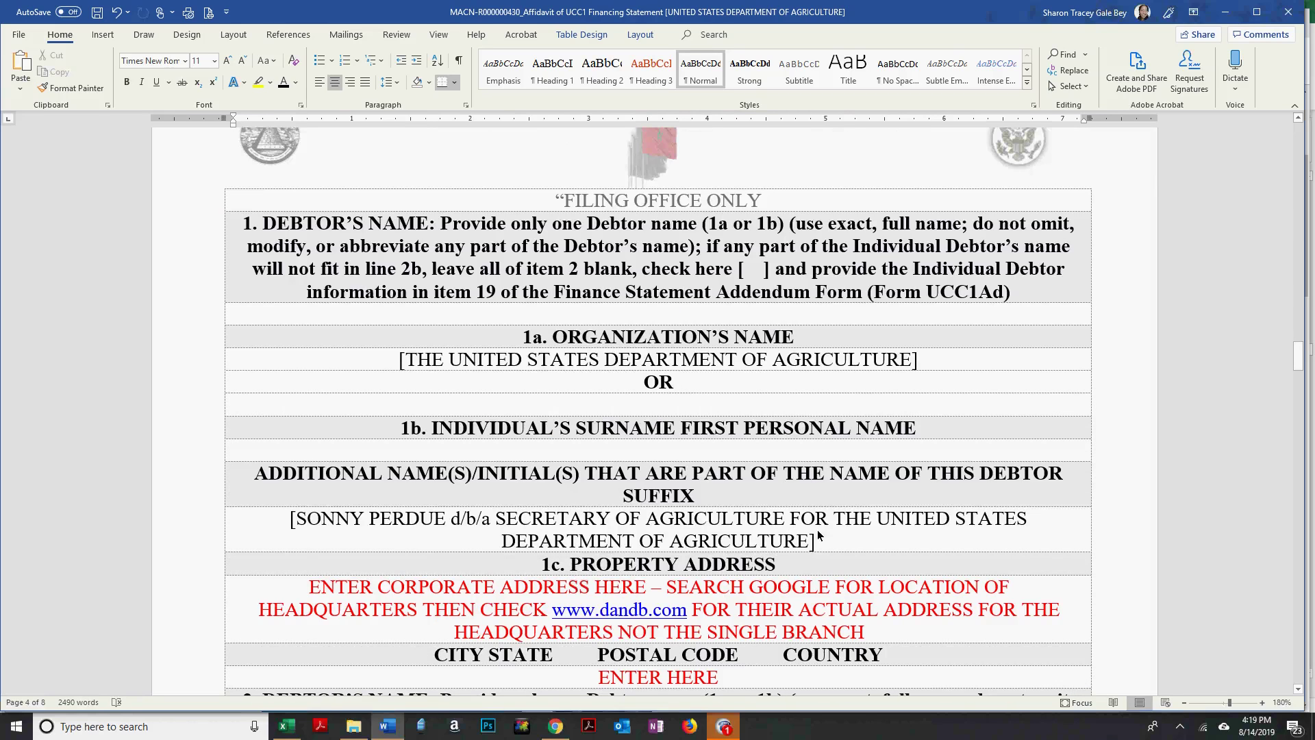
left_click_drag(730, 544, 286, 518)
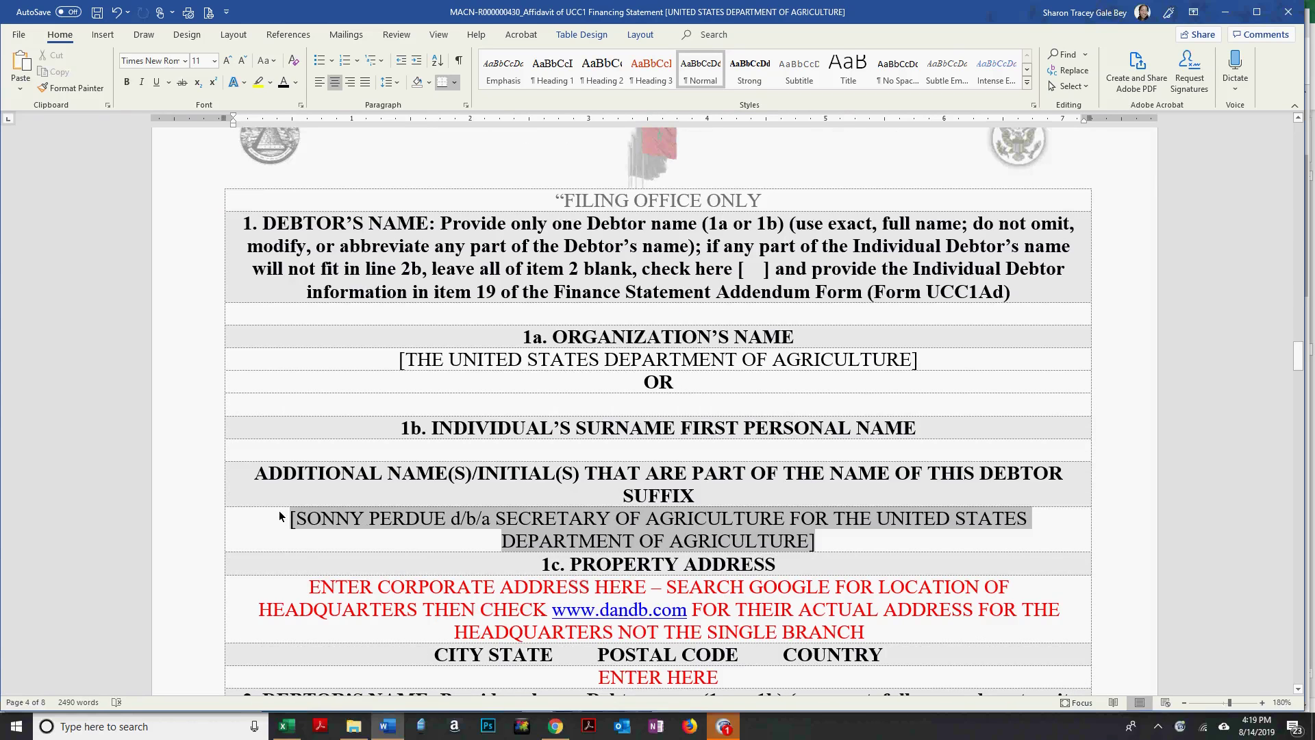
left_click(26, 96)
left_click(84, 127)
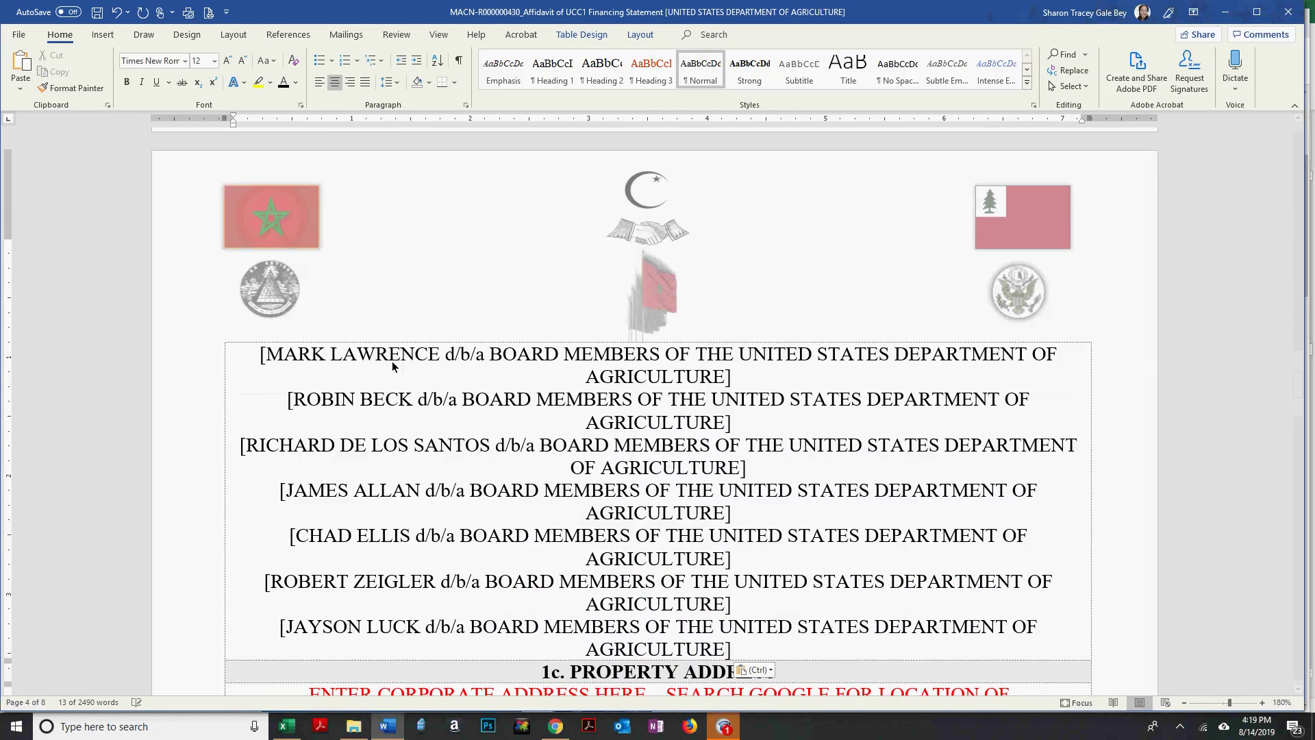
left_click(232, 389)
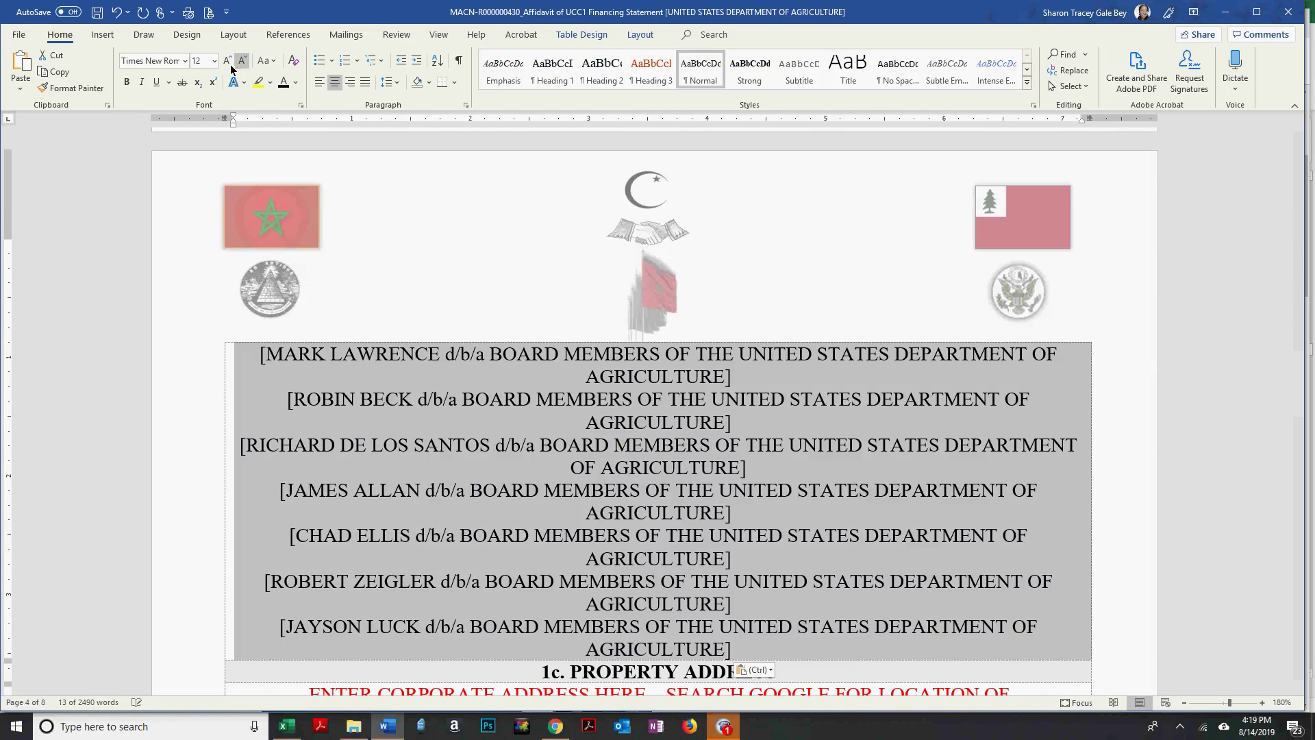
left_click(241, 63)
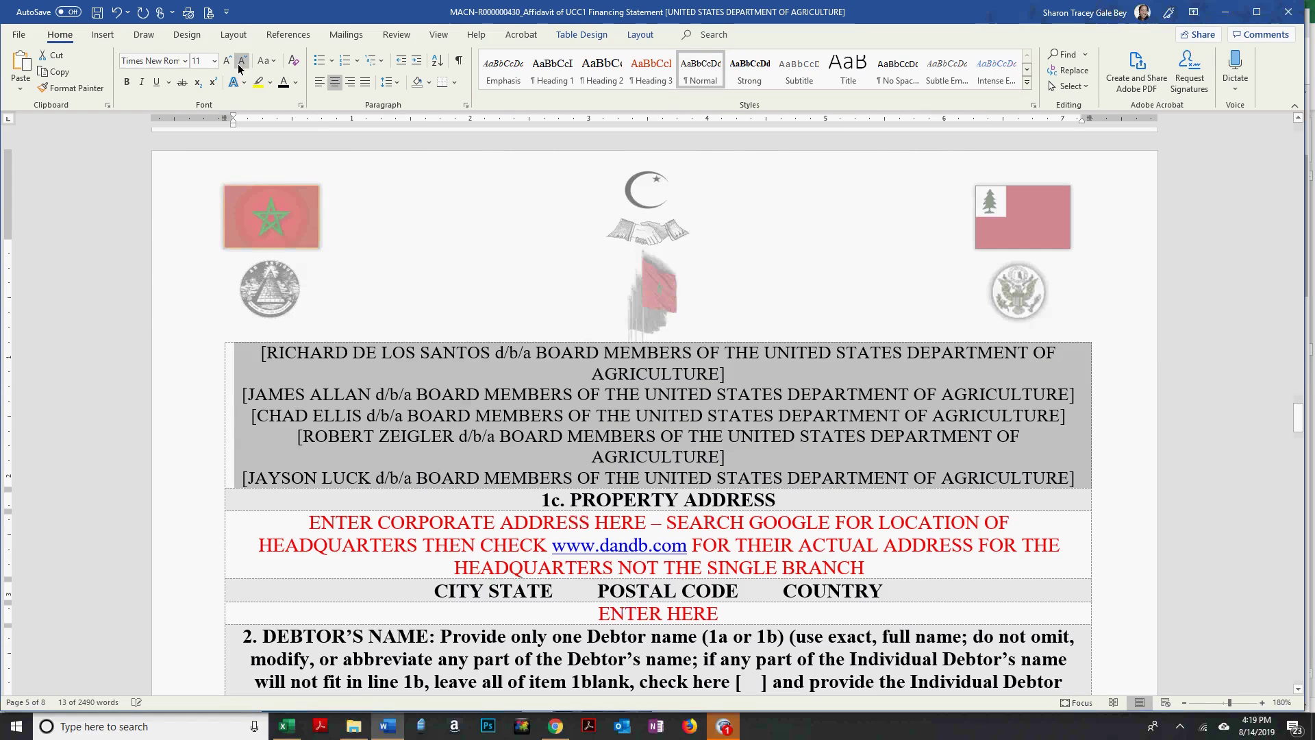
scroll(729, 346, "up", 10)
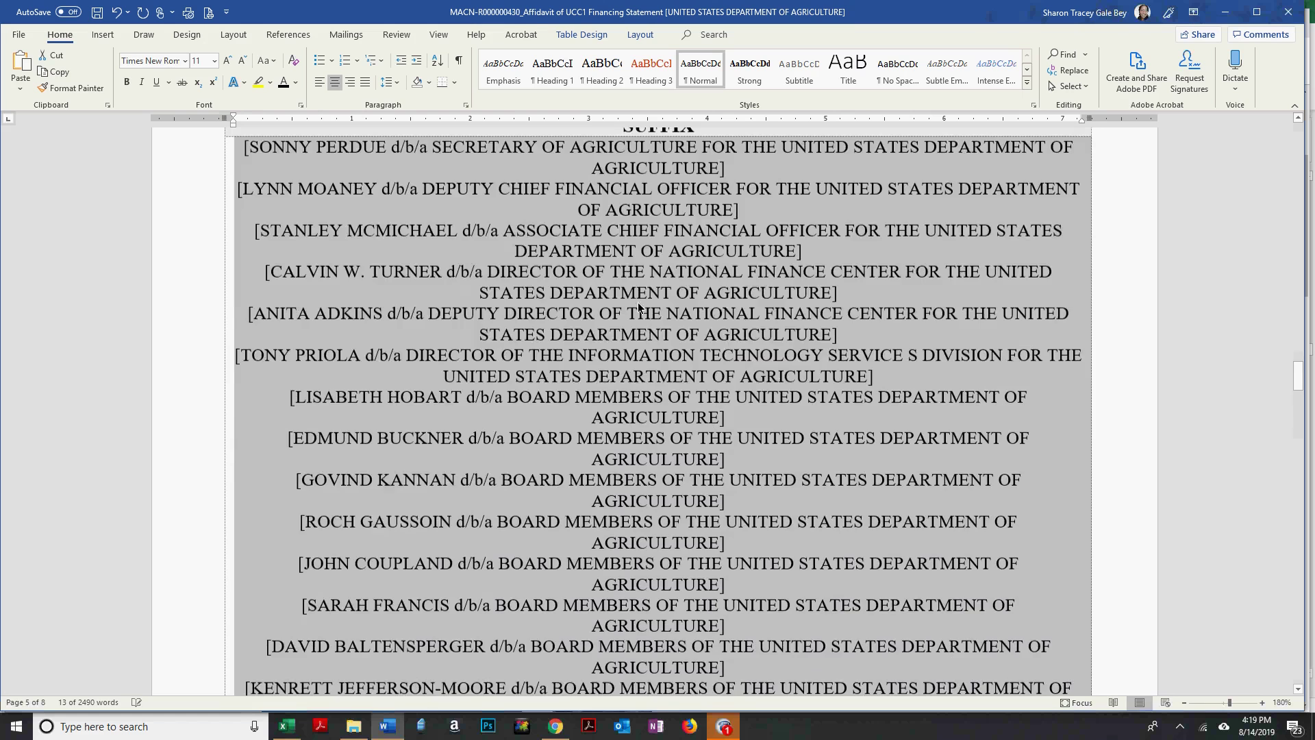
scroll(638, 302, "up", 3)
left_click(638, 307)
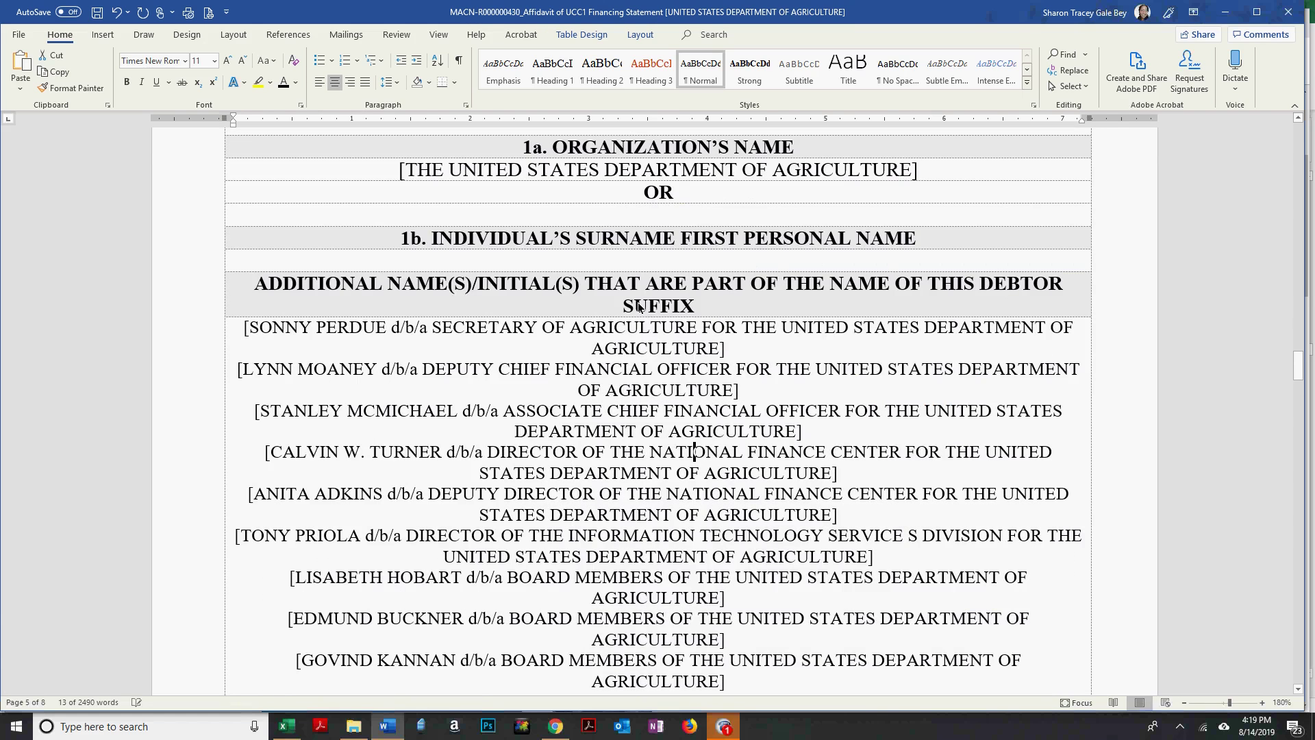
scroll(639, 307, "down", 15)
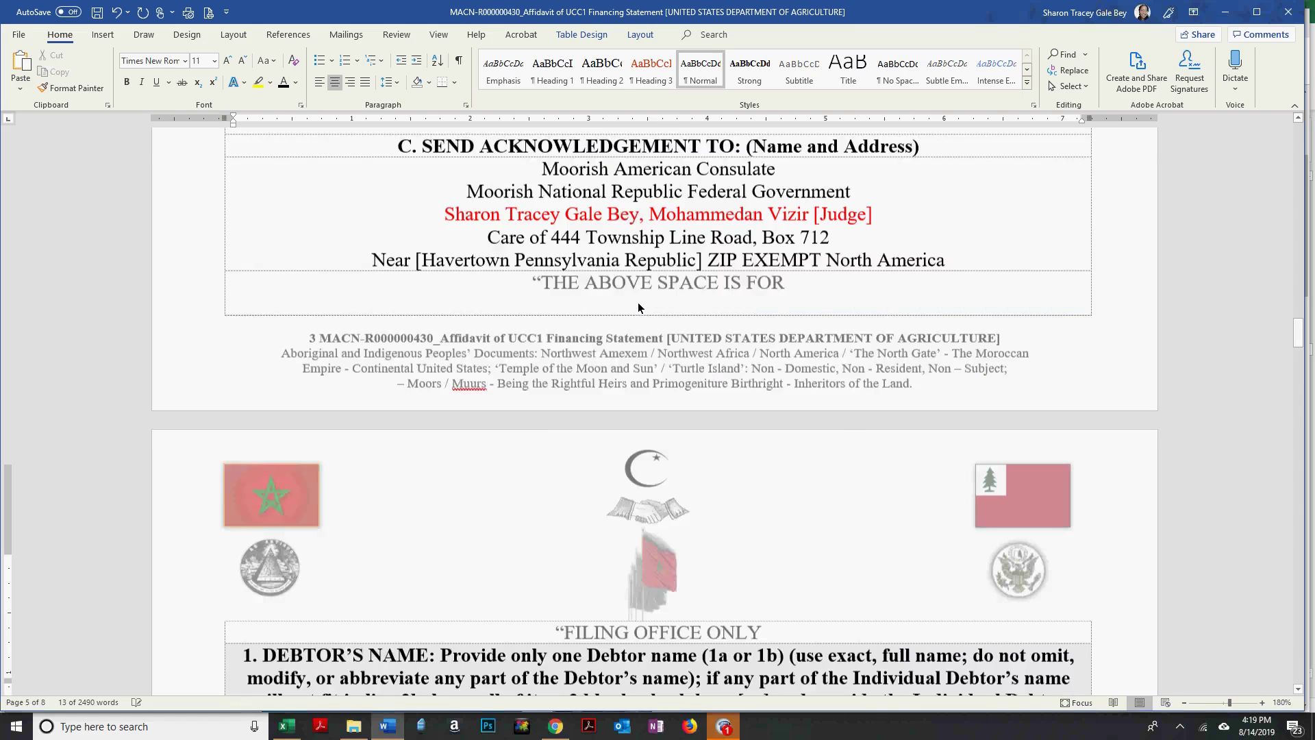
scroll(321, 334, "up", 5)
Copy the USDA mailing address line and move down to the 1c Property Address row.
left_click_drag(309, 322, 1082, 311)
key("ctrl+c")
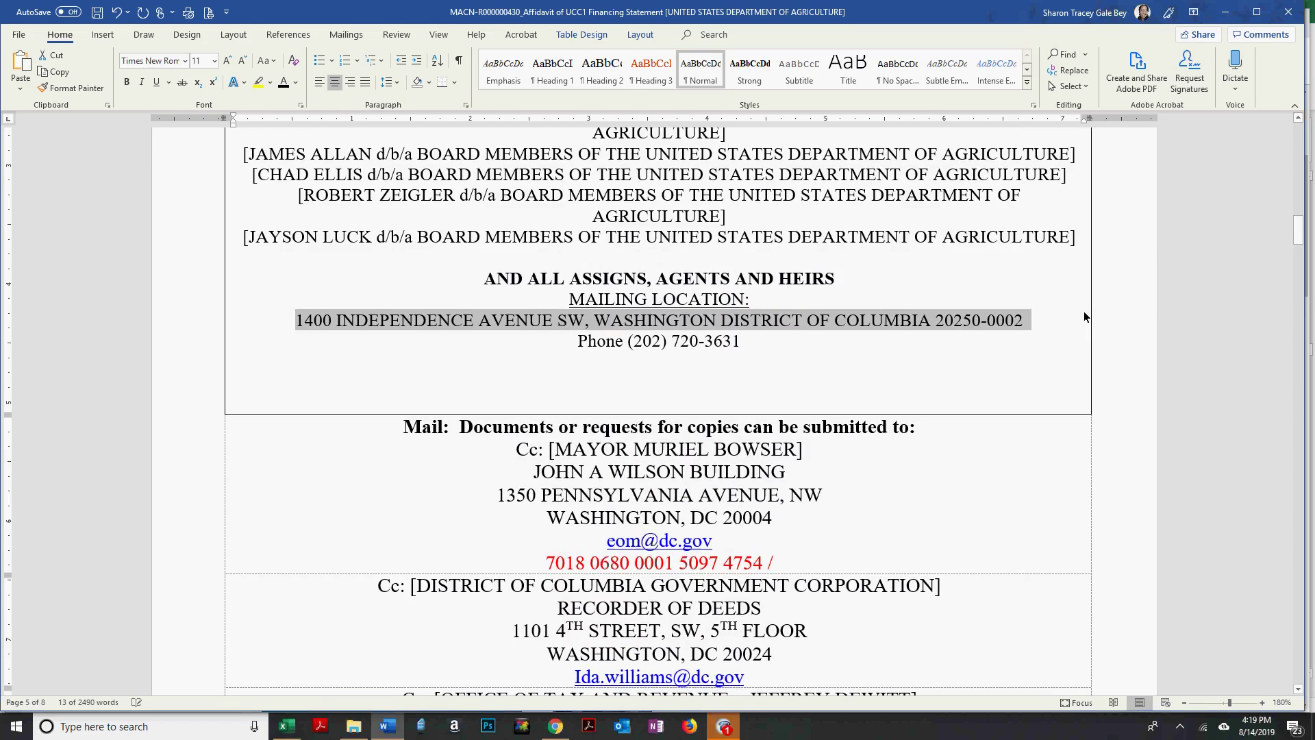
scroll(1000, 336, "down", 3)
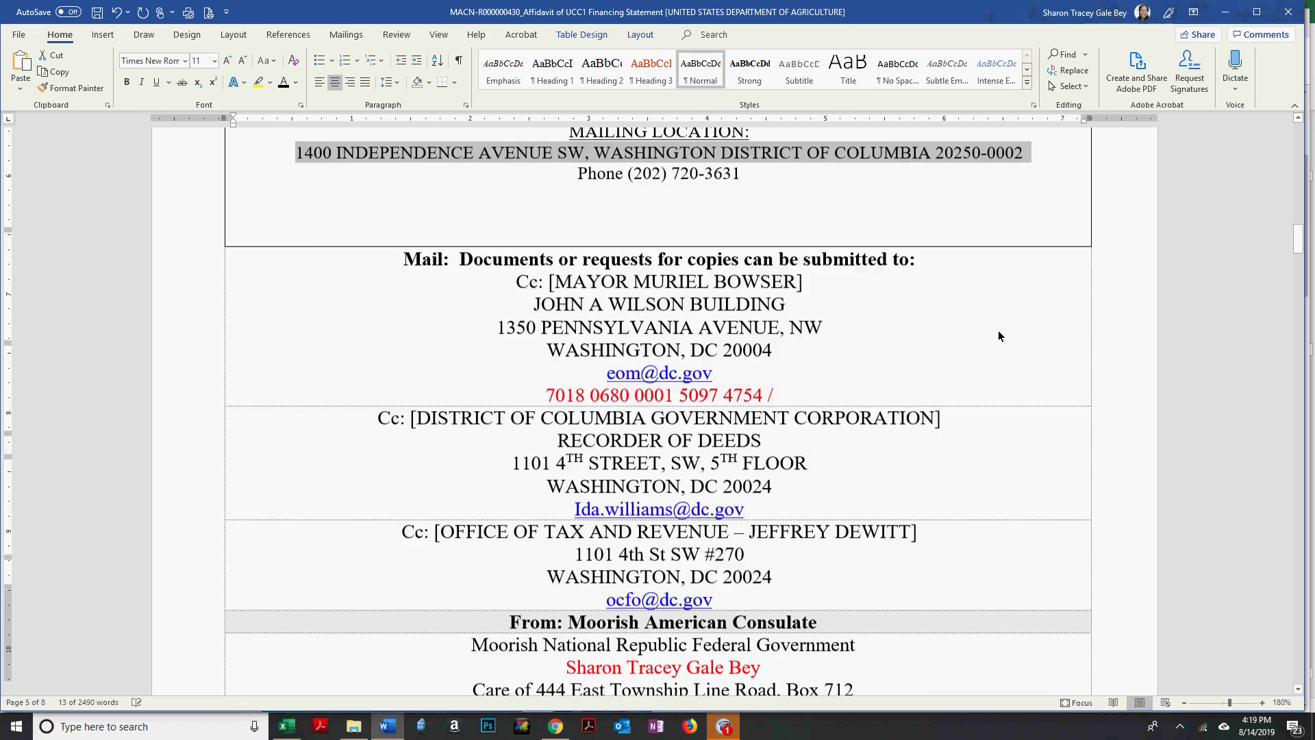
scroll(997, 330, "down", 15)
scroll(997, 330, "up", 6)
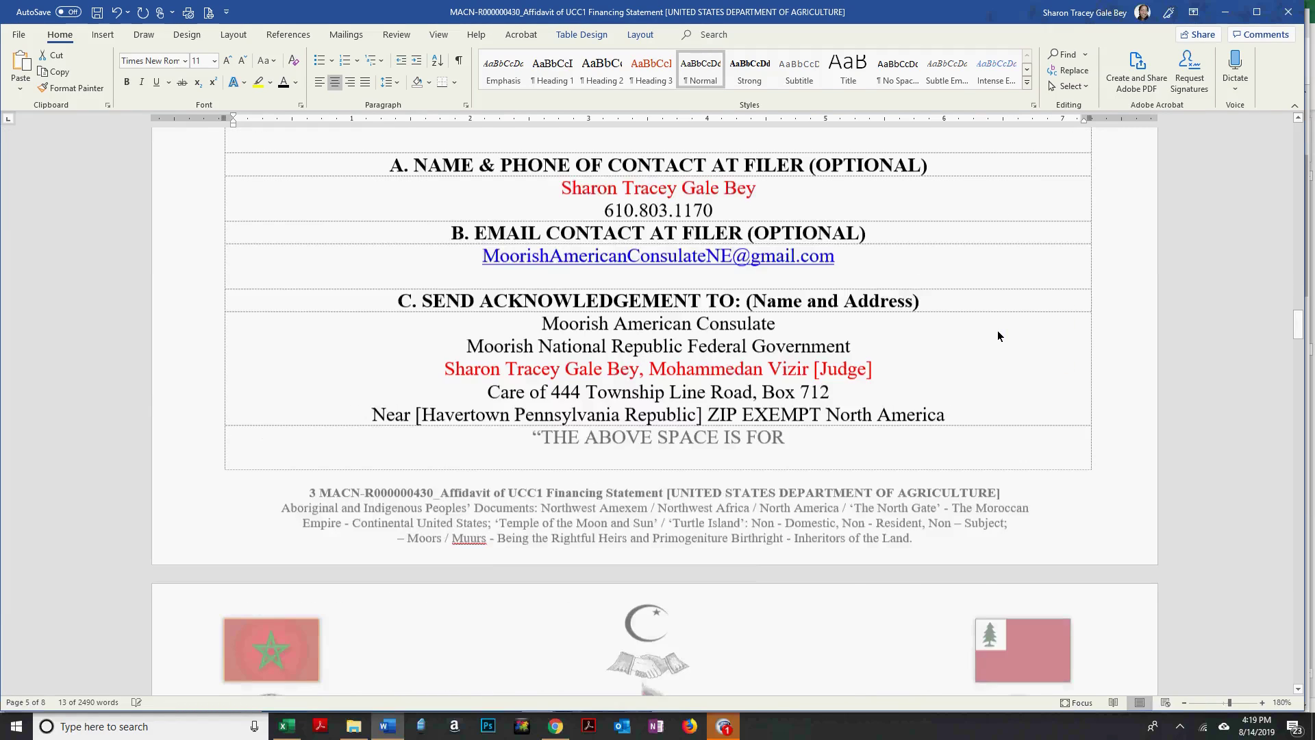
scroll(997, 330, "down", 20)
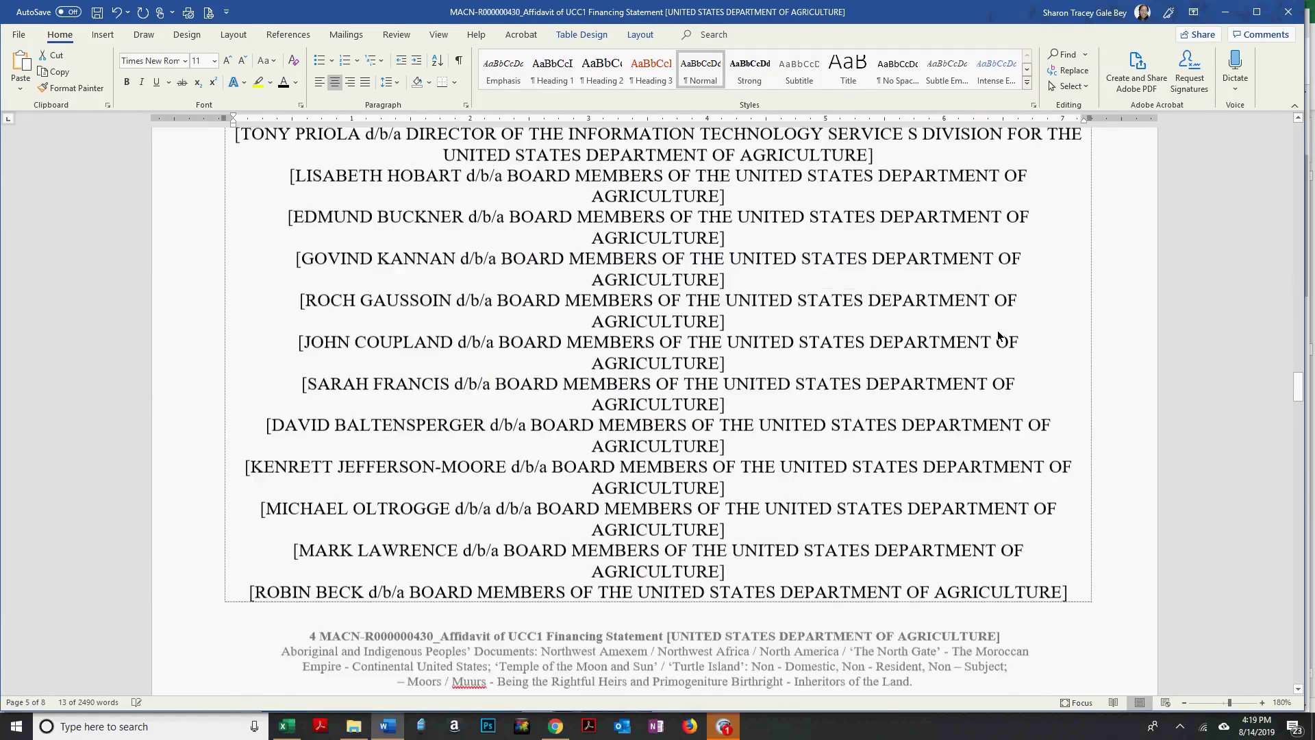
scroll(784, 339, "down", 6)
scroll(784, 338, "down", 6)
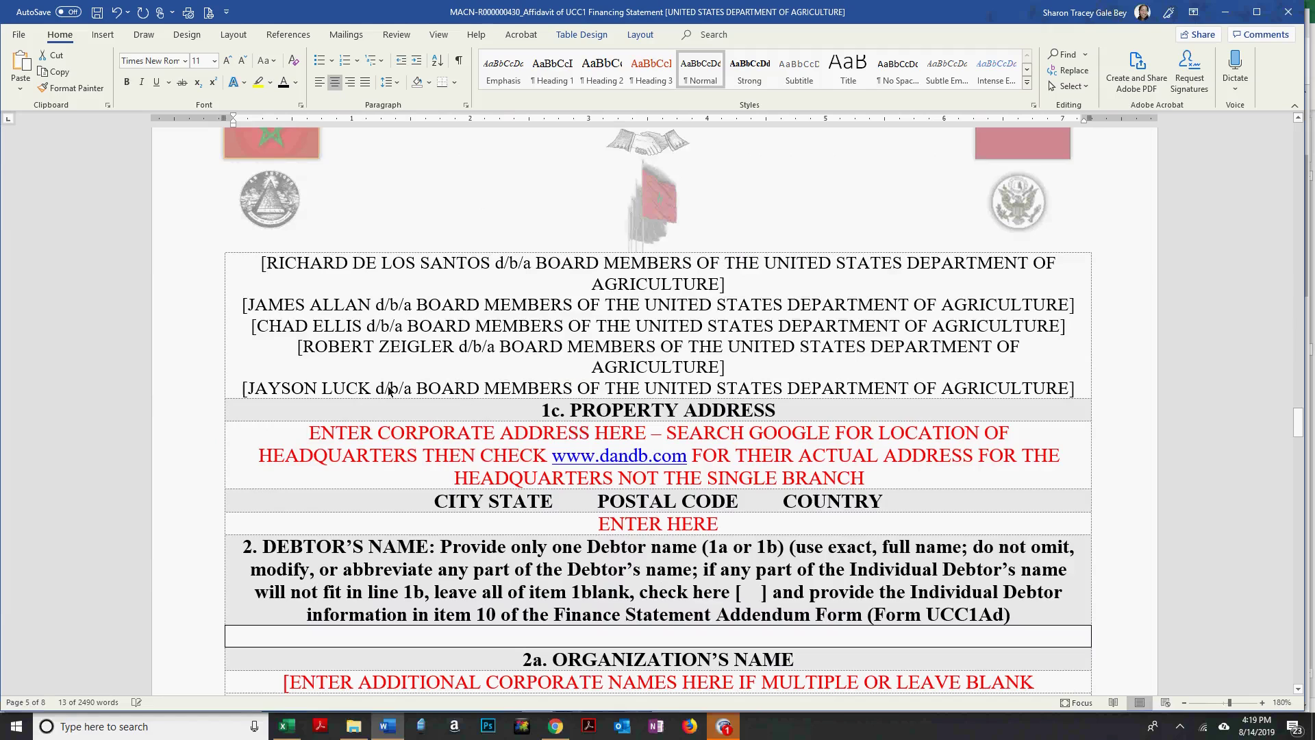
Fill item 1c with the USDA street address, then the city and ZIP line over ENTER HERE.
left_click(231, 467)
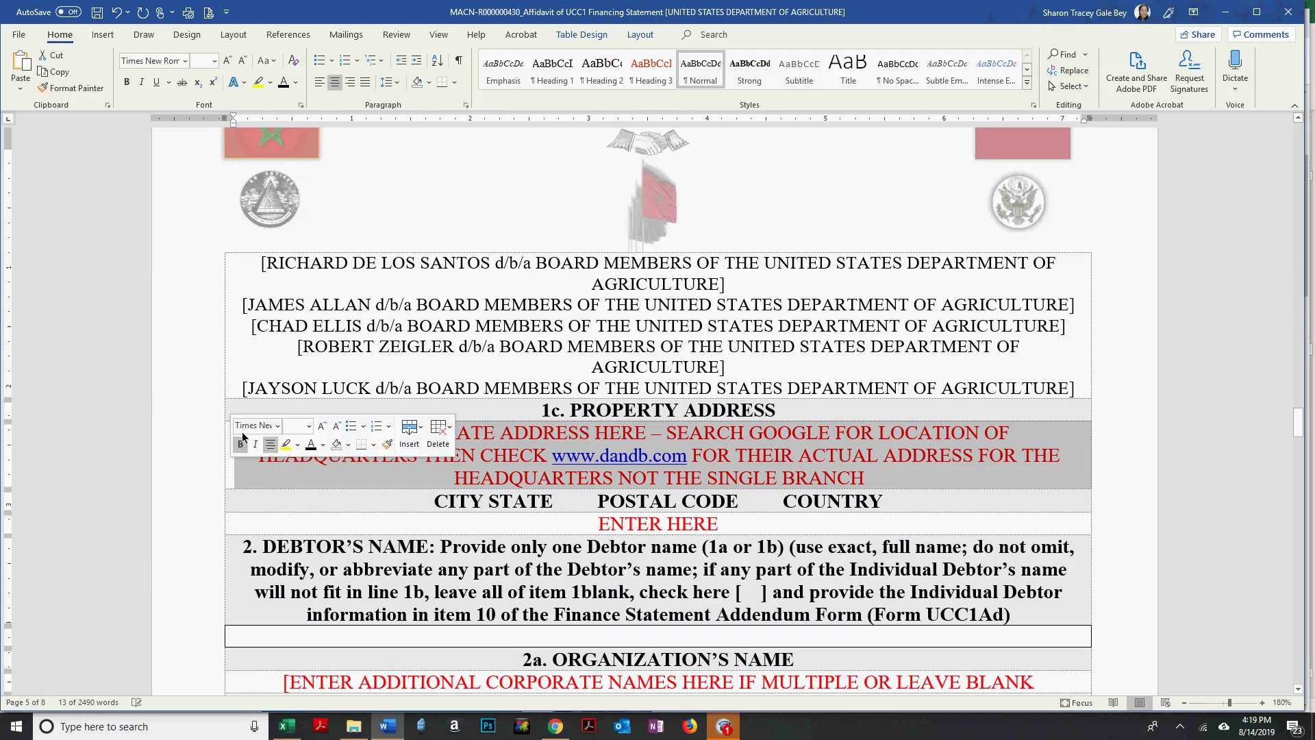
left_click(21, 88)
left_click(79, 132)
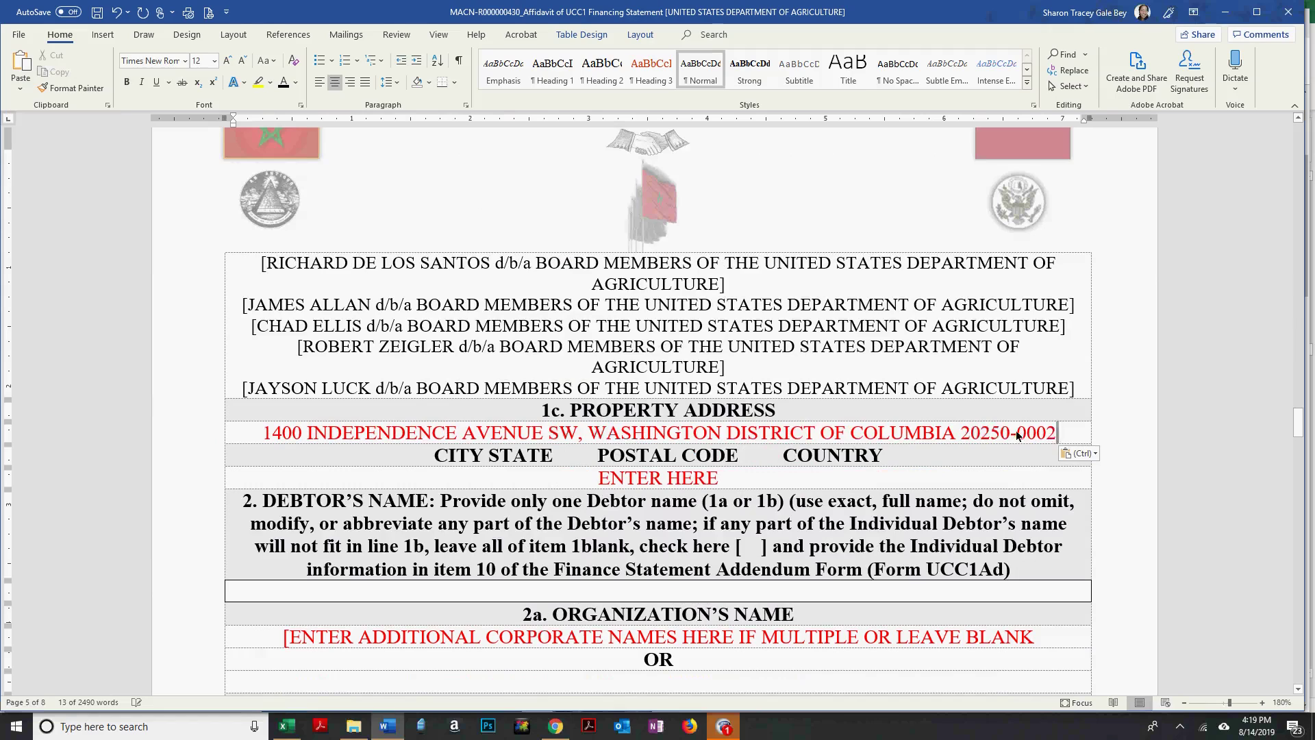
left_click_drag(627, 434, 627, 435)
key("ctrl+c")
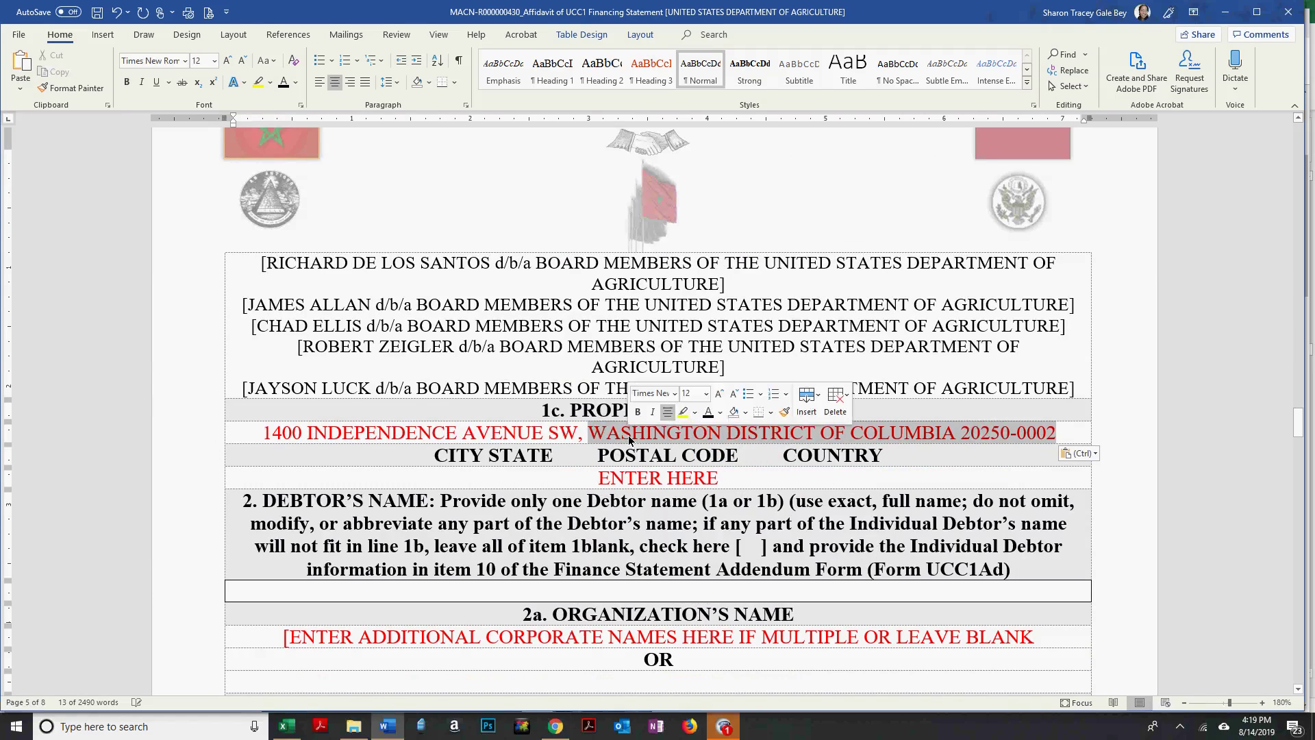
key("BackSpace")
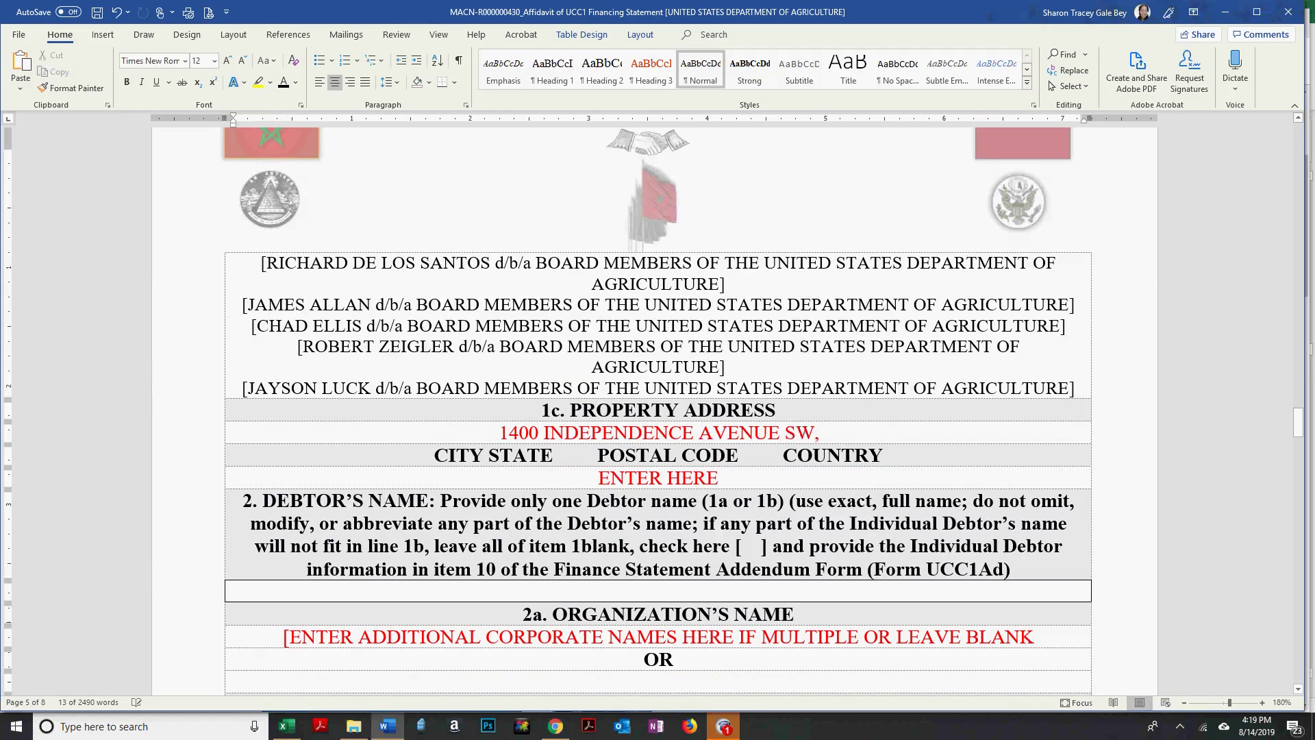
key("BackSpace")
key("BackSpace")
key("BackSpace")
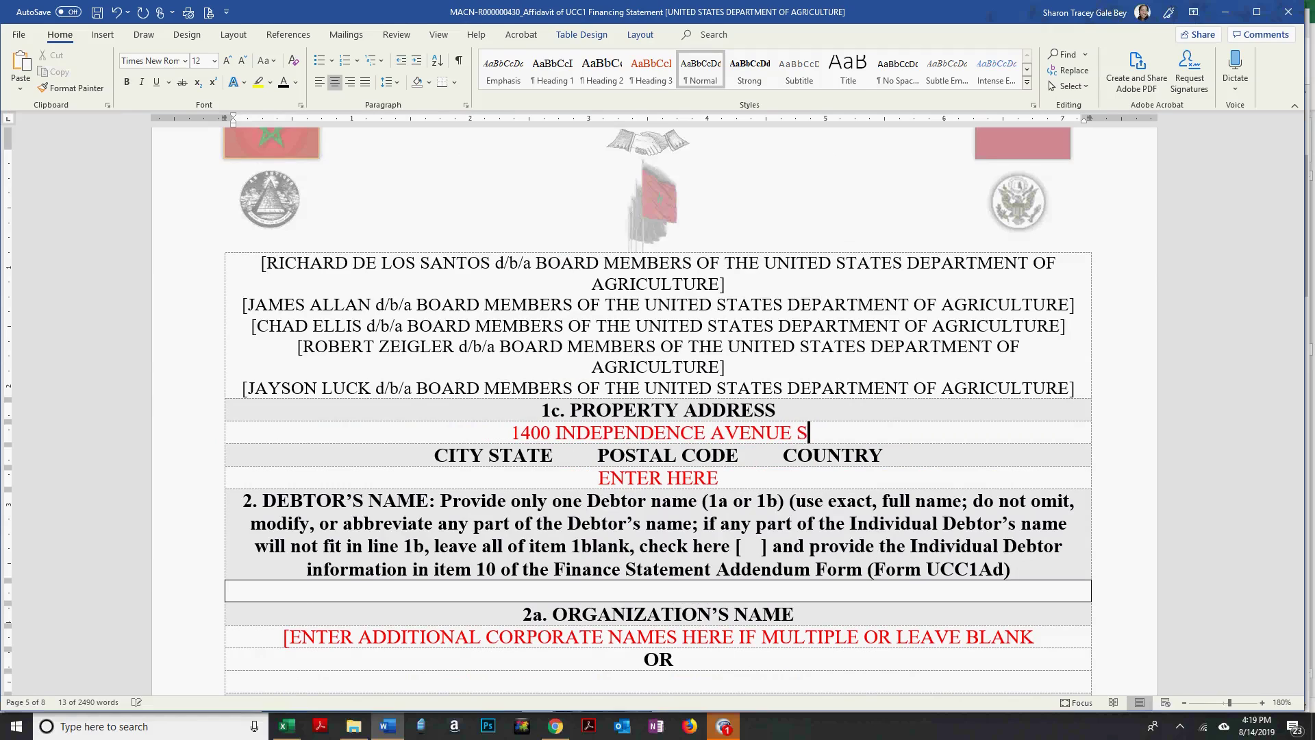
type("W")
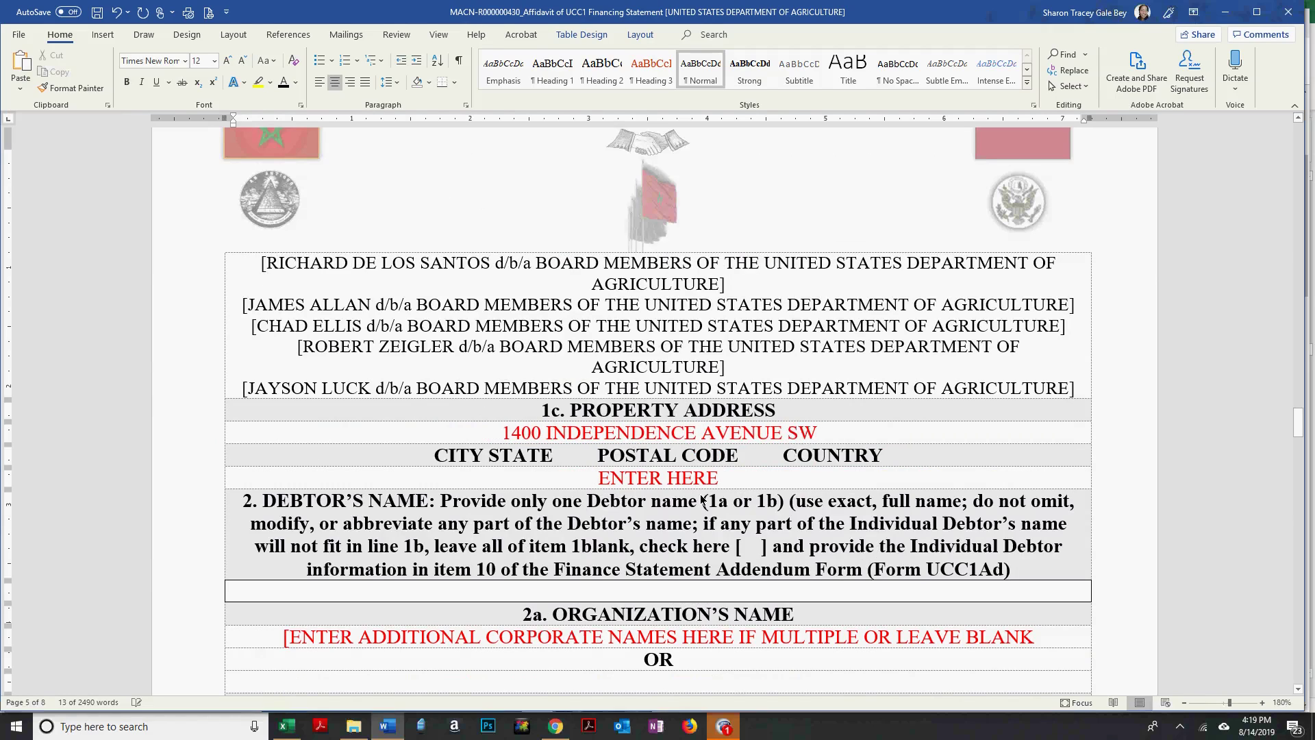
left_click_drag(668, 479, 603, 477)
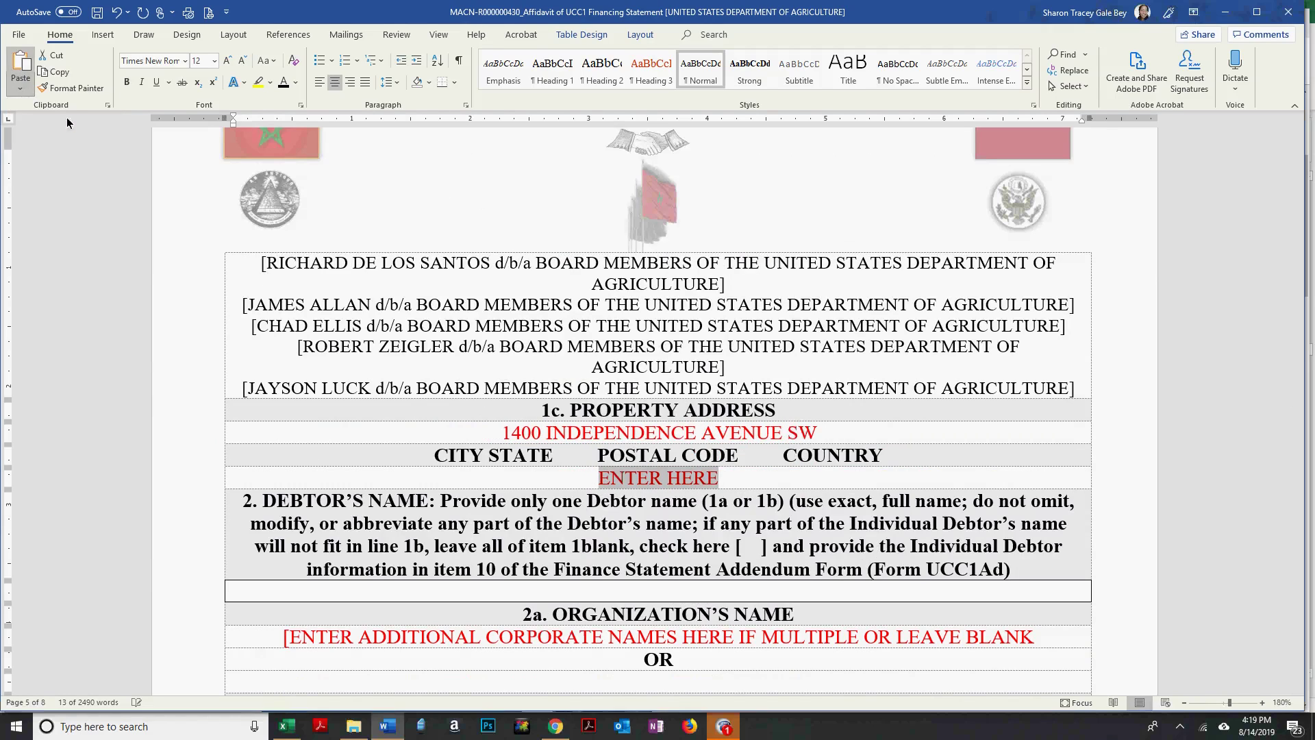
left_click(20, 88)
left_click(79, 131)
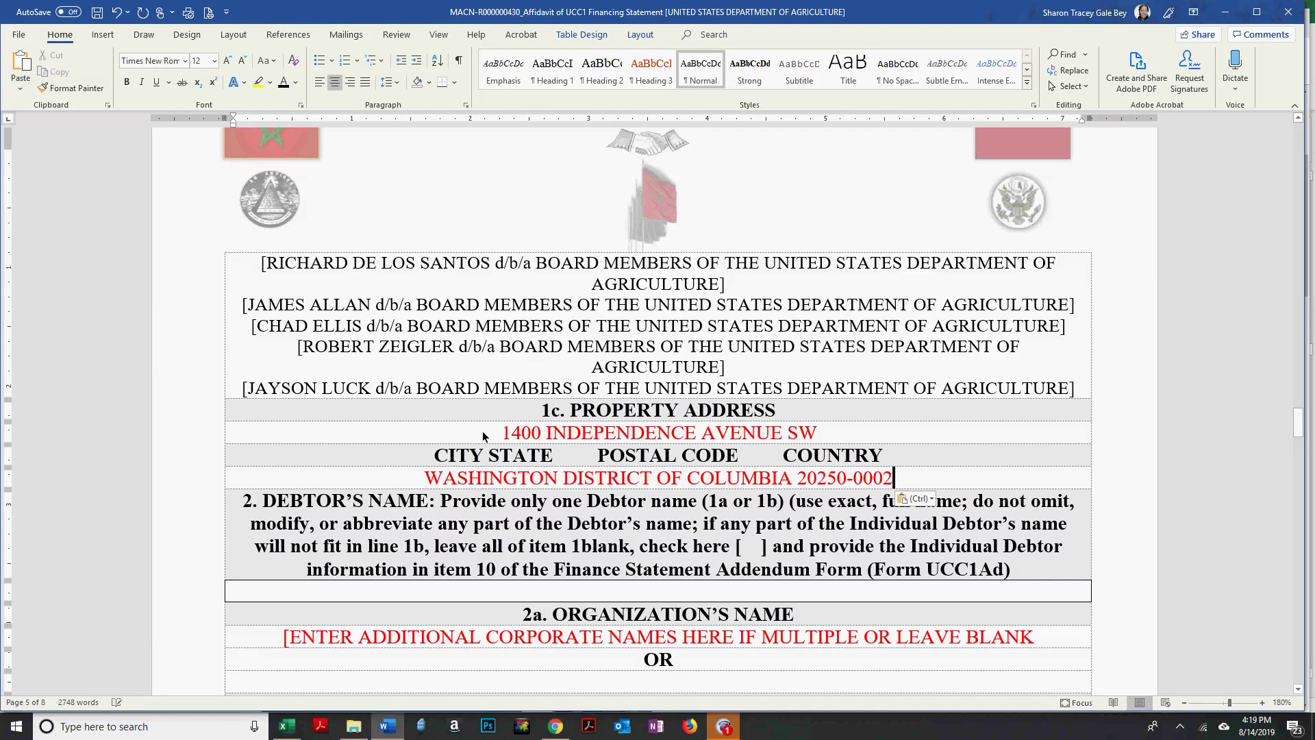
Make both property-address lines black.
left_click_drag(495, 434, 834, 433)
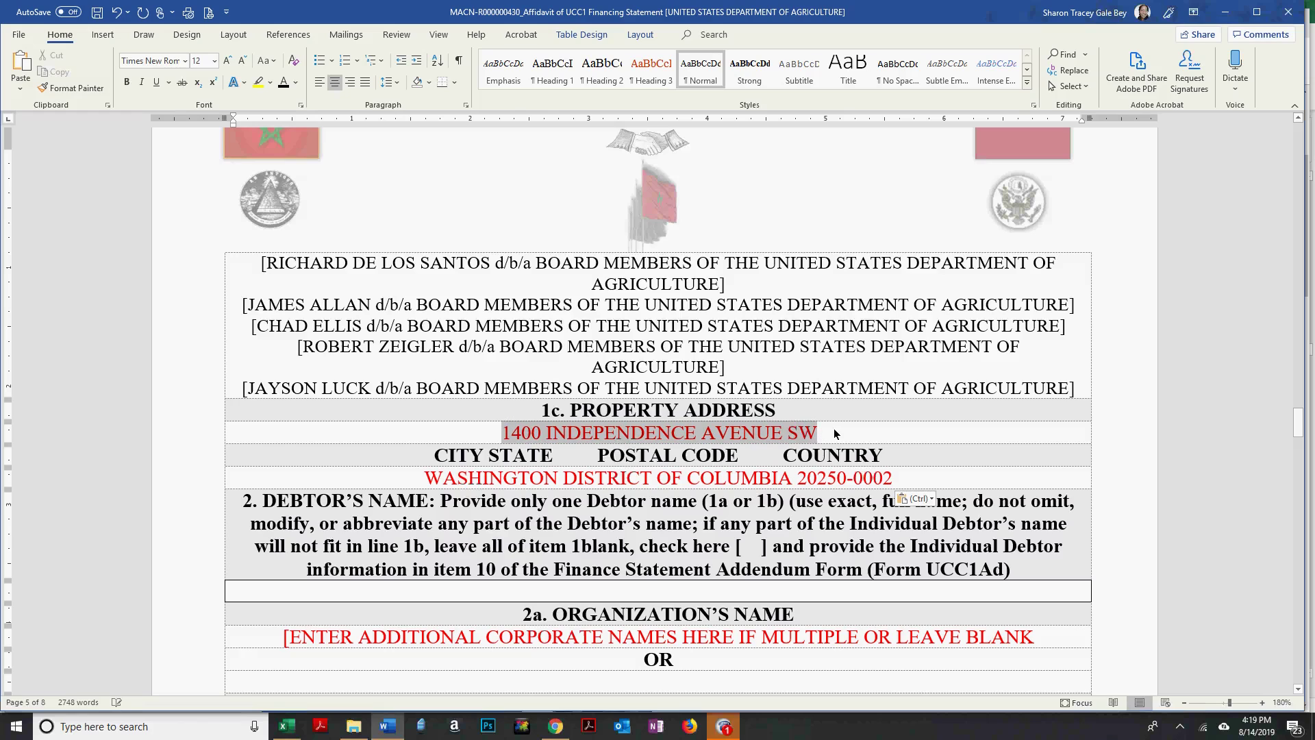
left_click(282, 84)
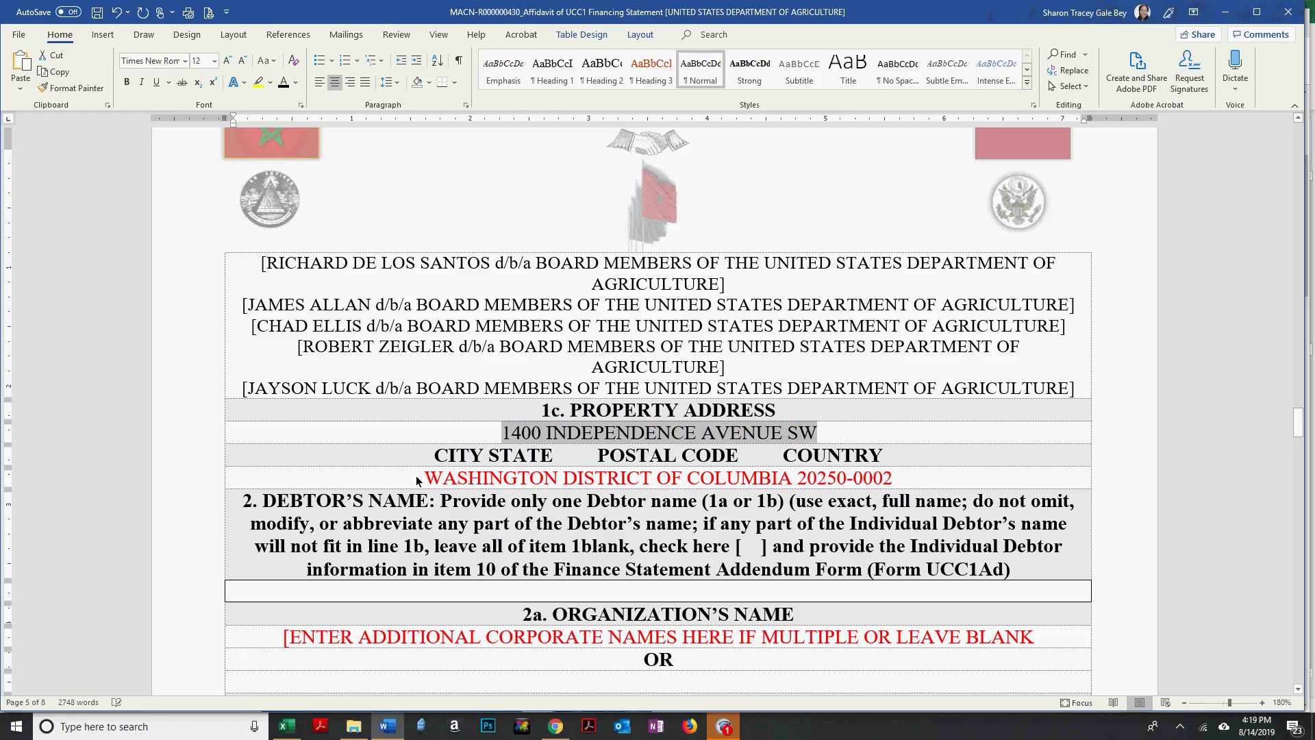
left_click_drag(416, 481, 917, 483)
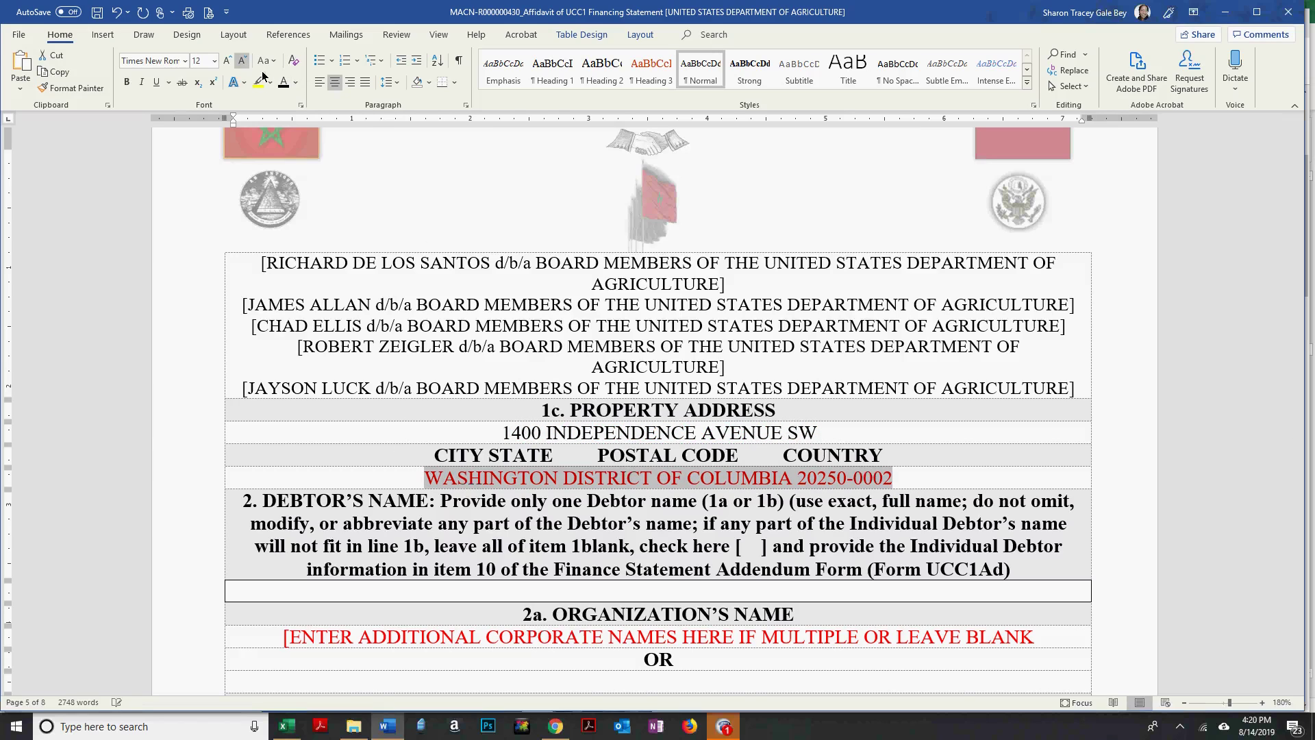
left_click(281, 84)
left_click(714, 411)
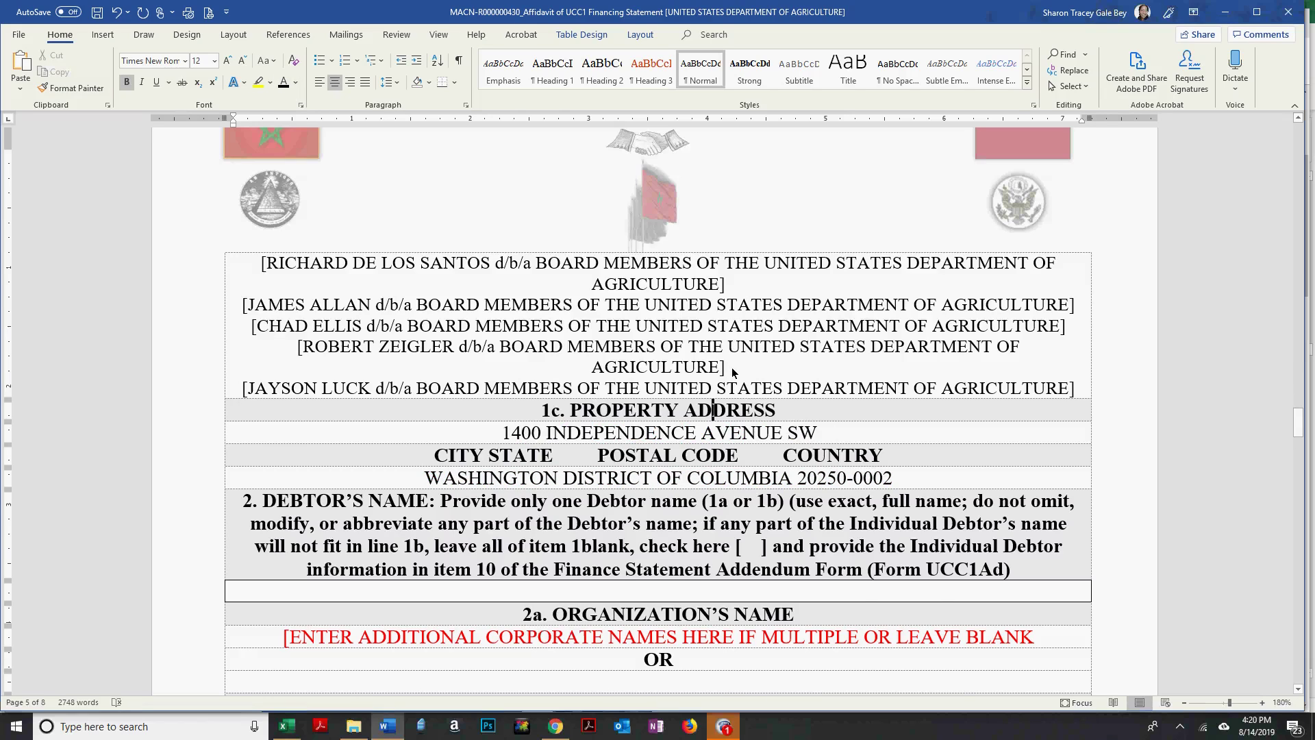
scroll(733, 367, "down", 3)
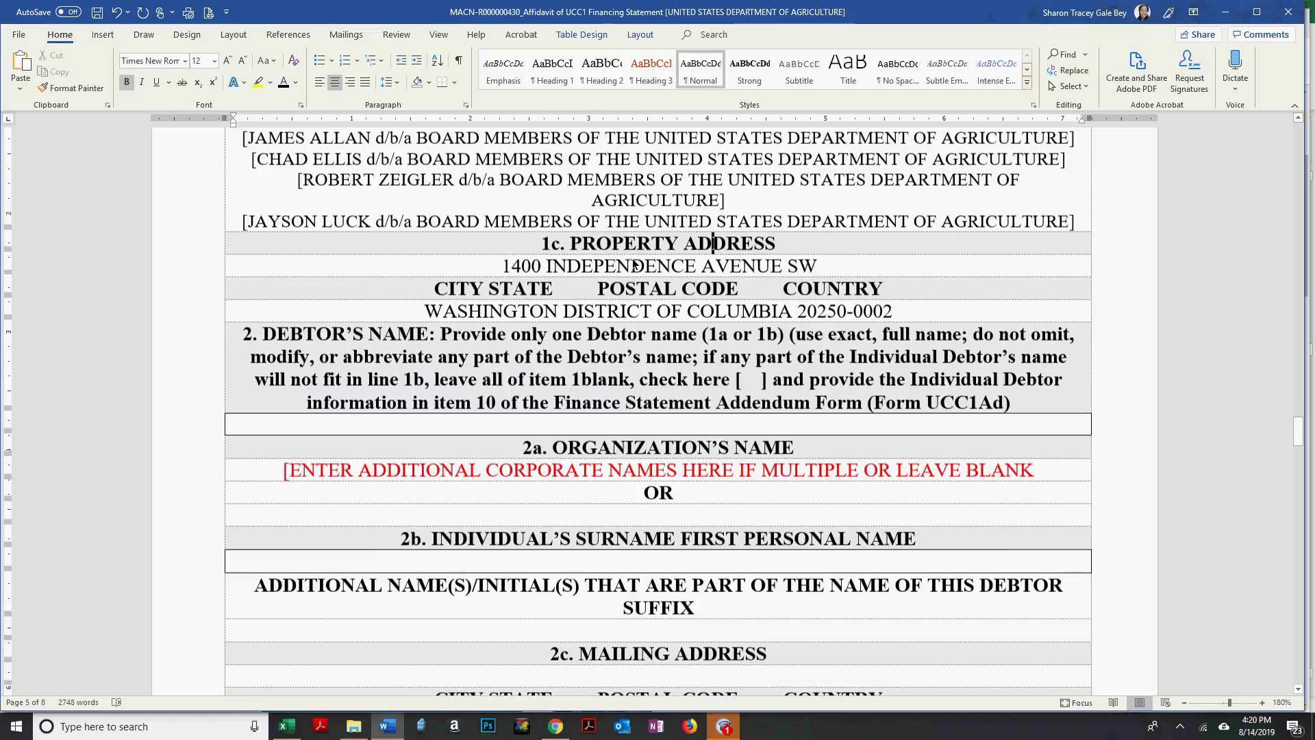
scroll(273, 274, "down", 2)
Delete the red 2a placeholder and the blank line below U.S., then save.
left_click(230, 352)
key("Delete")
scroll(553, 437, "down", 2)
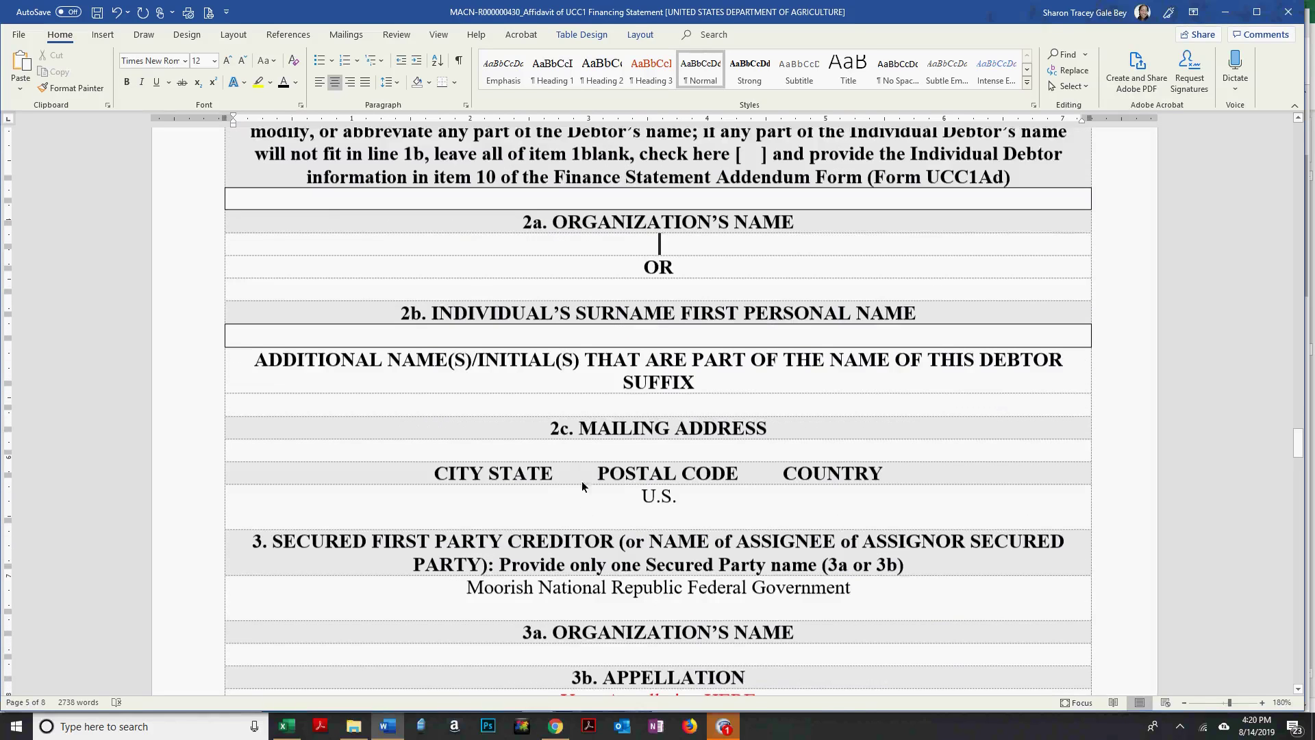
left_click(621, 504)
key("BackSpace")
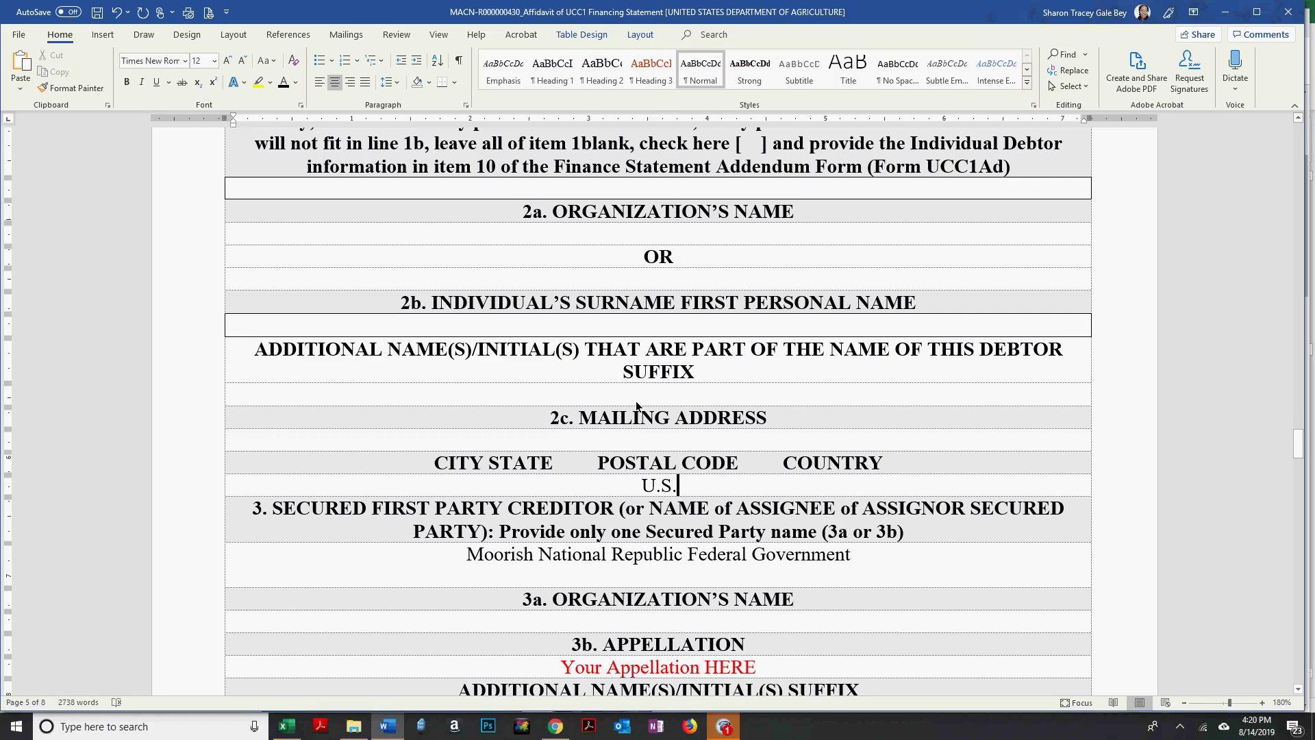
left_click(99, 12)
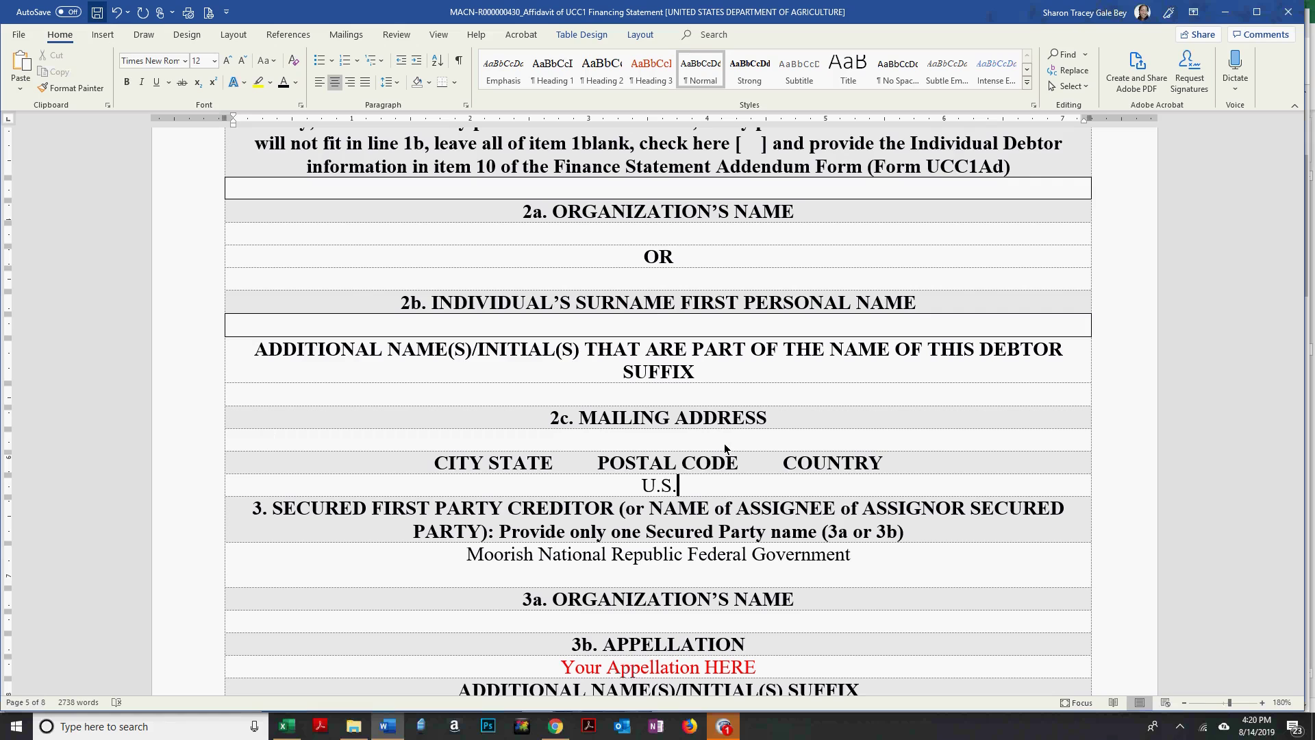
scroll(733, 440, "down", 3)
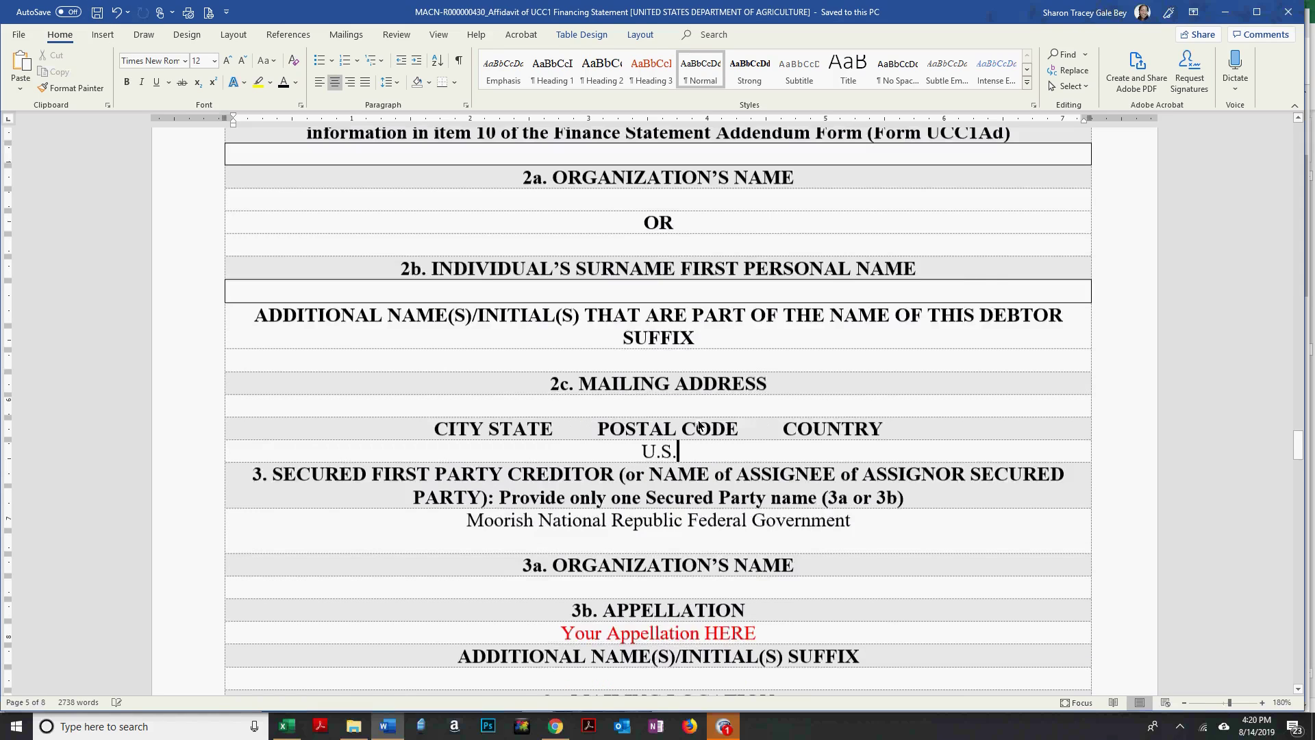
Enter the secured party's full name as the appellation and their street address as mailing location.
left_click_drag(754, 433, 579, 446)
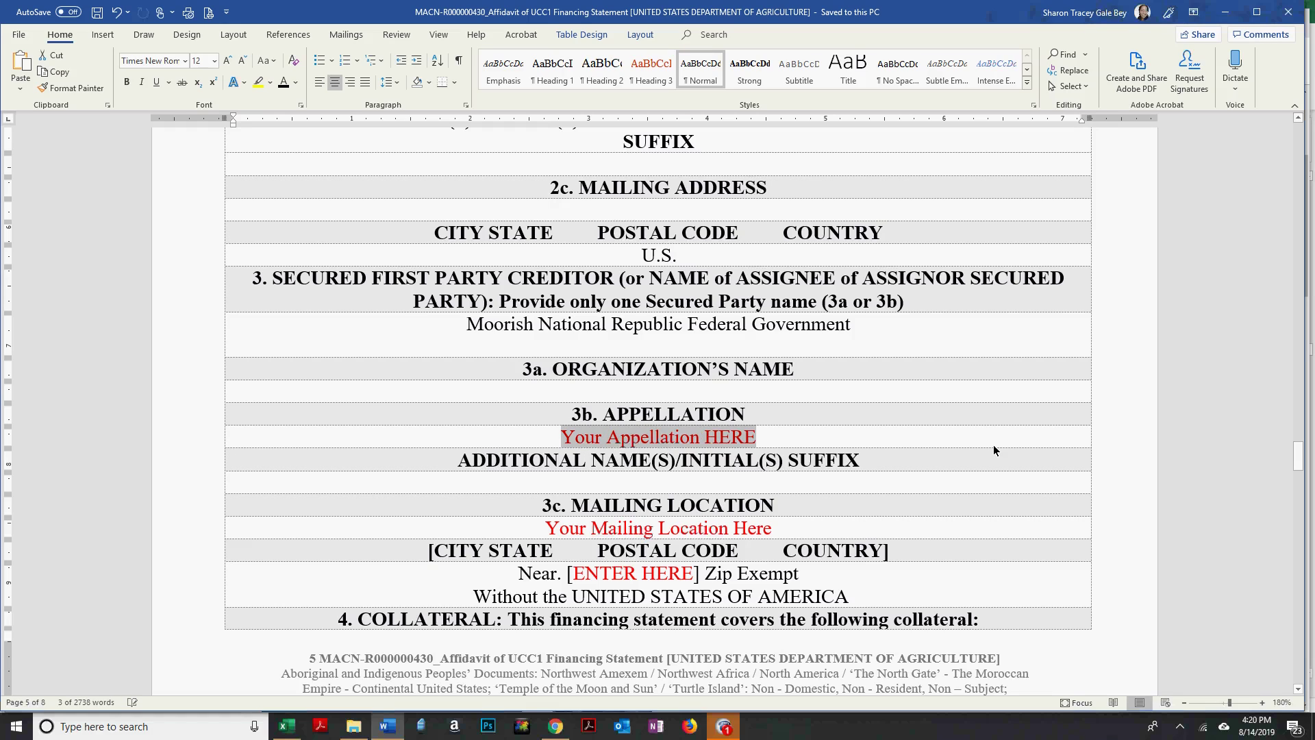
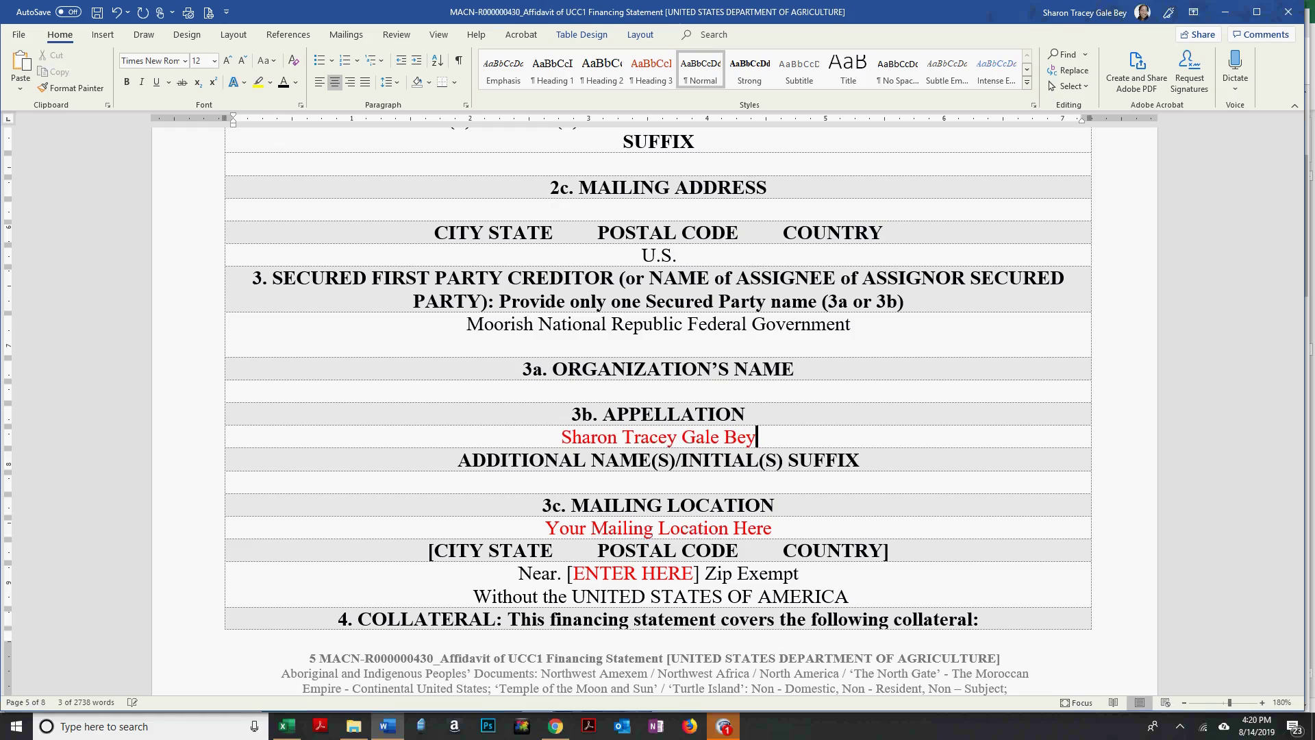
key("Down")
key("Down")
key("Down")
key("Down")
key("Home")
key("shift+End")
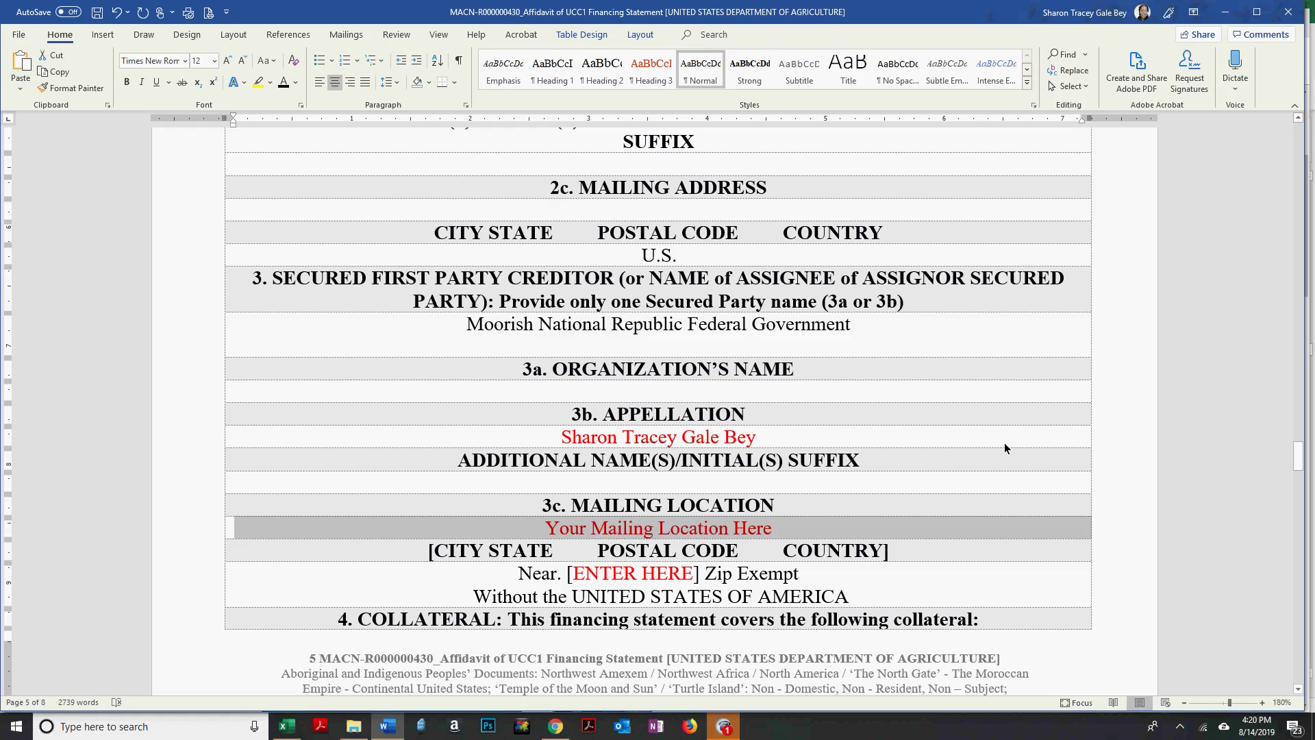
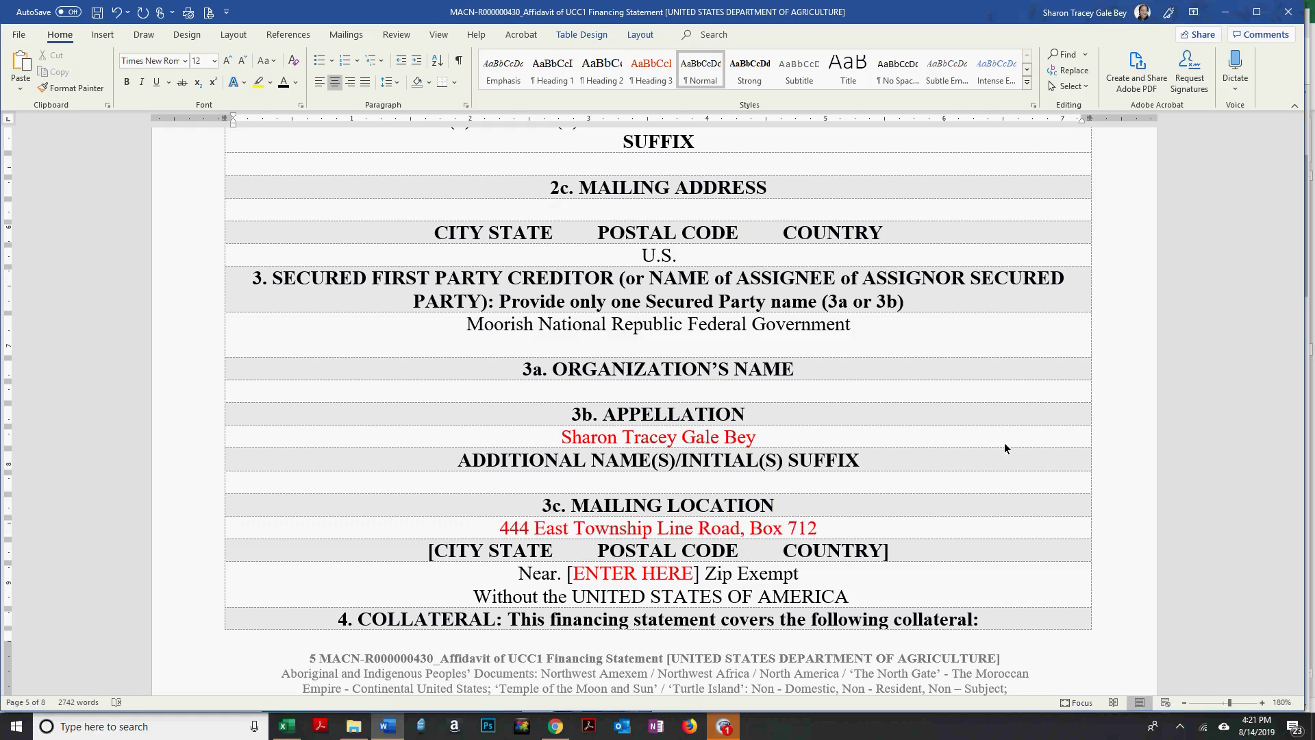
key("shift+Home")
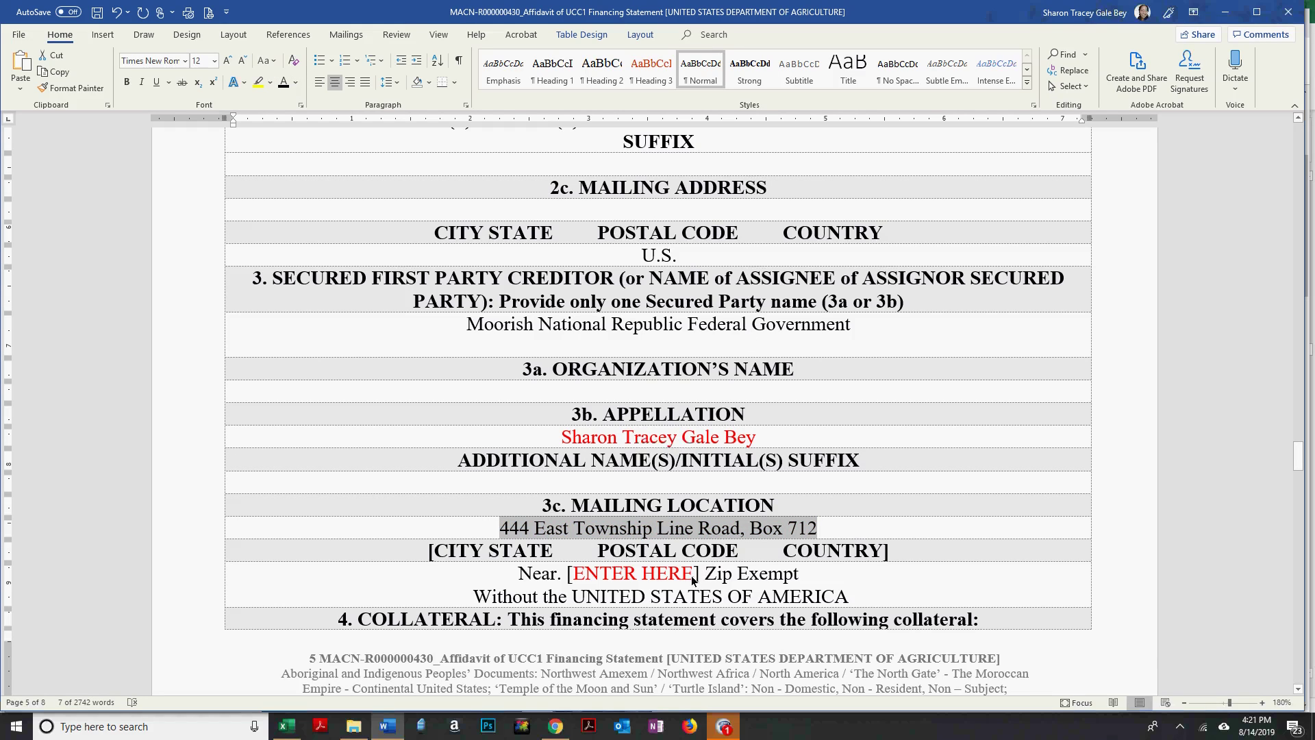
Fill the Near line with the secured party's town and state, in black.
left_click_drag(694, 581, 586, 586)
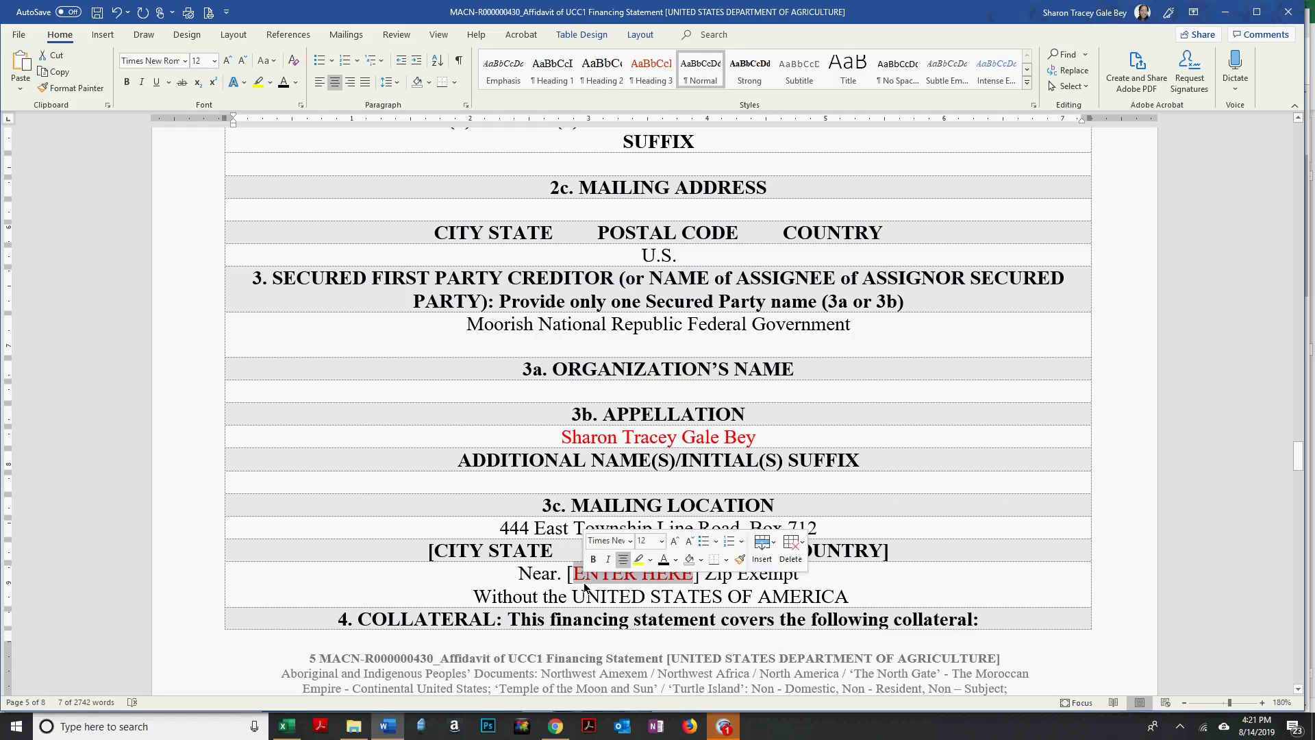
type("Havber")
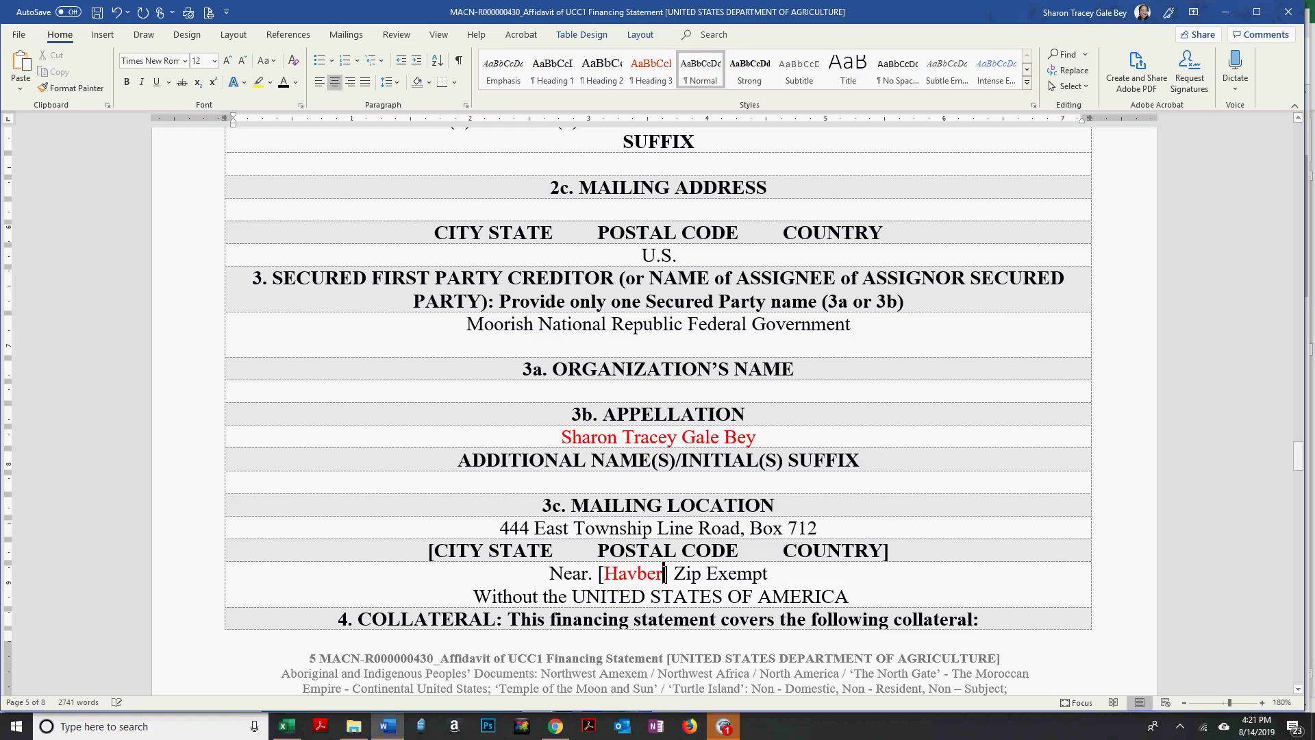
key("BackSpace")
key("BackSpace")
key("BackSpace")
type("ertown")
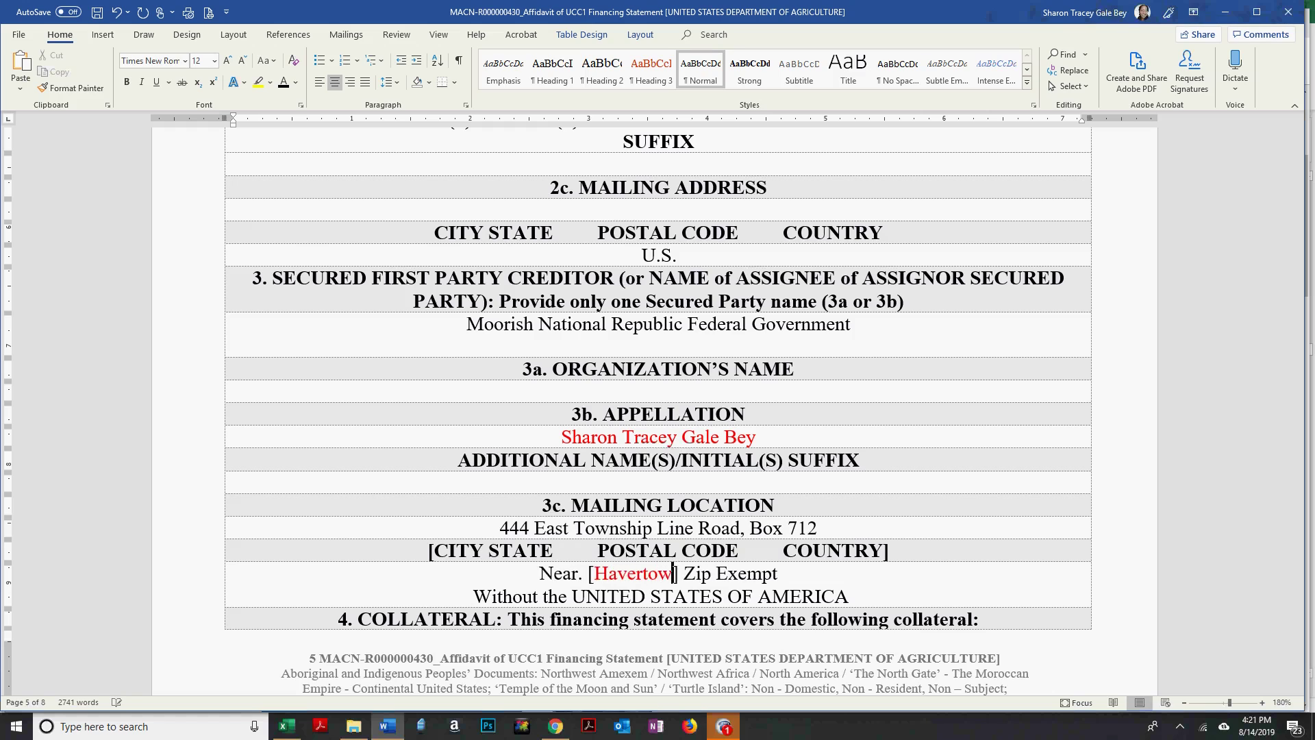
type(", Pennsylvan")
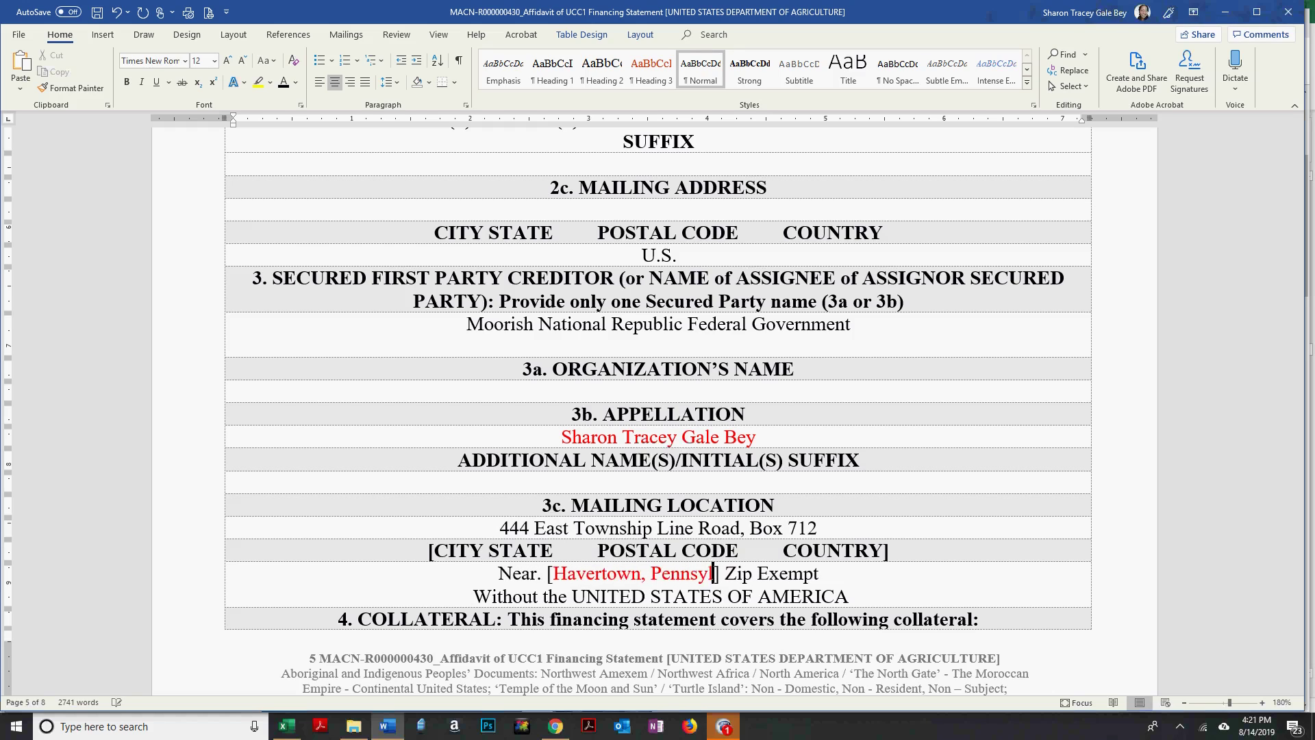
type("ia")
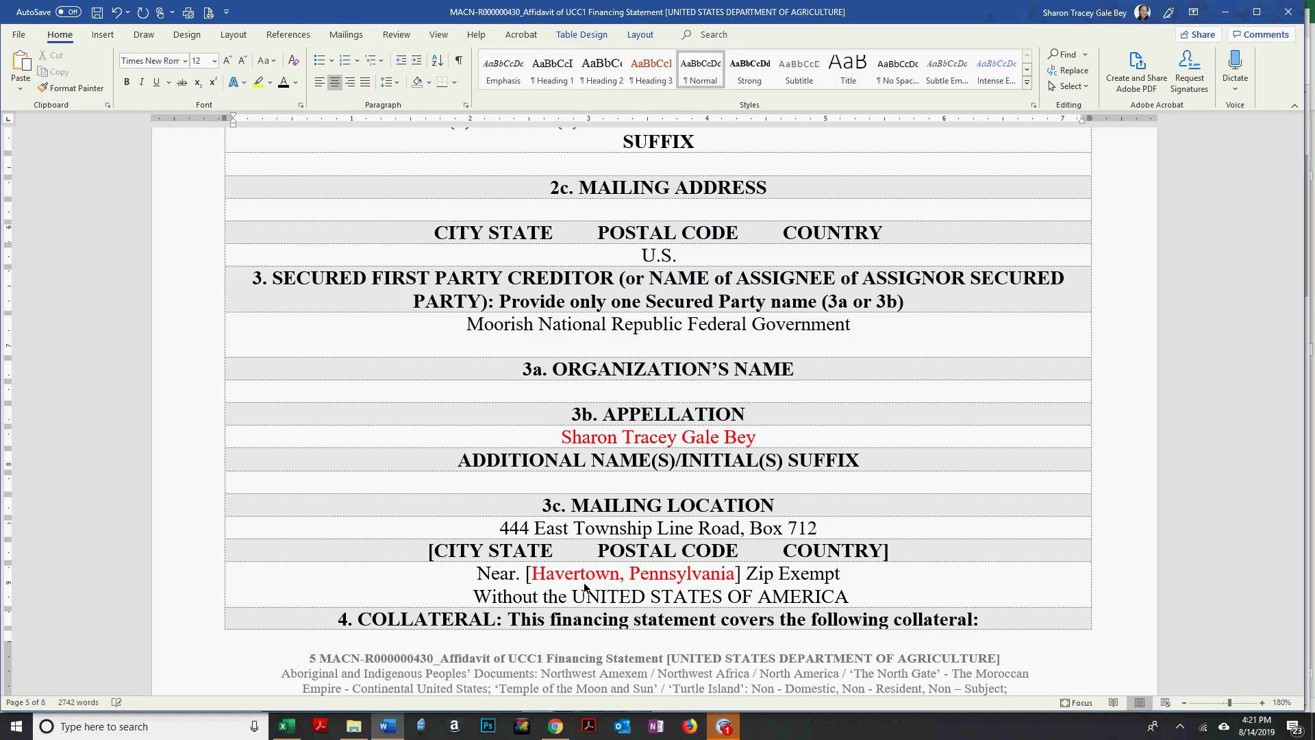
key("shift+Home")
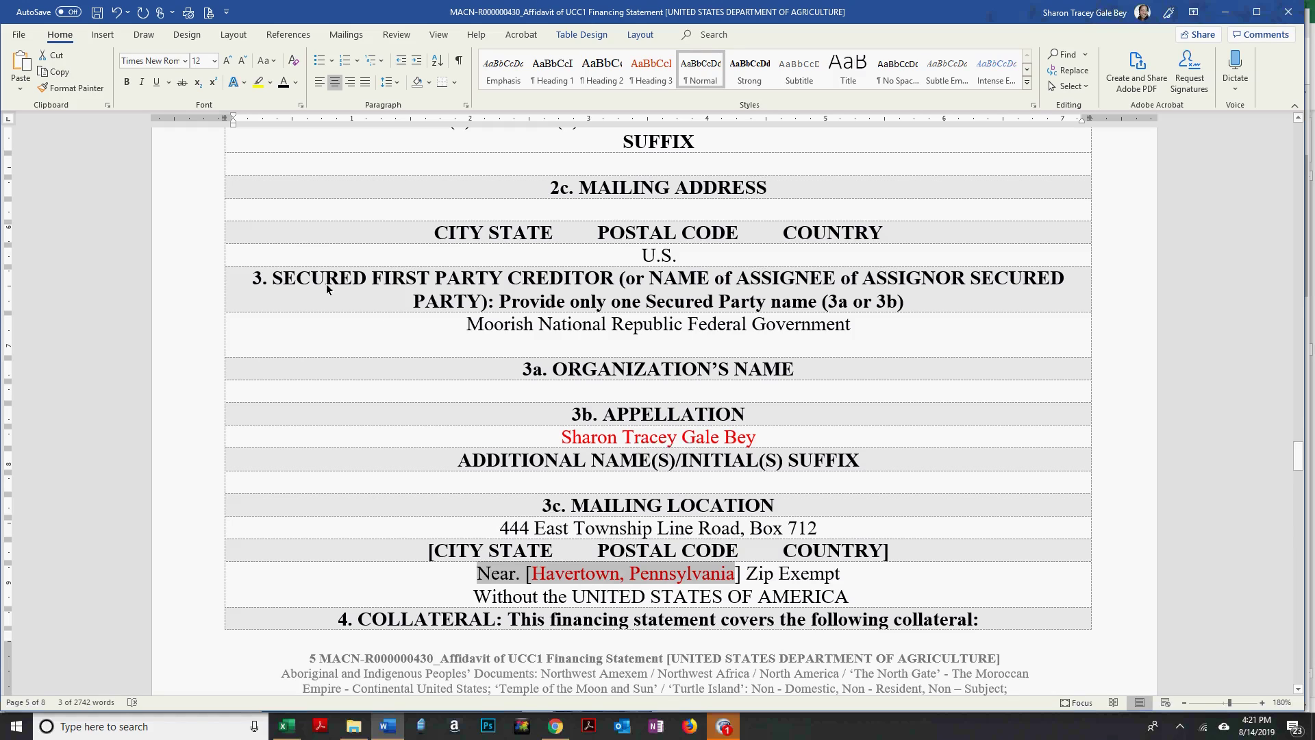
left_click(284, 83)
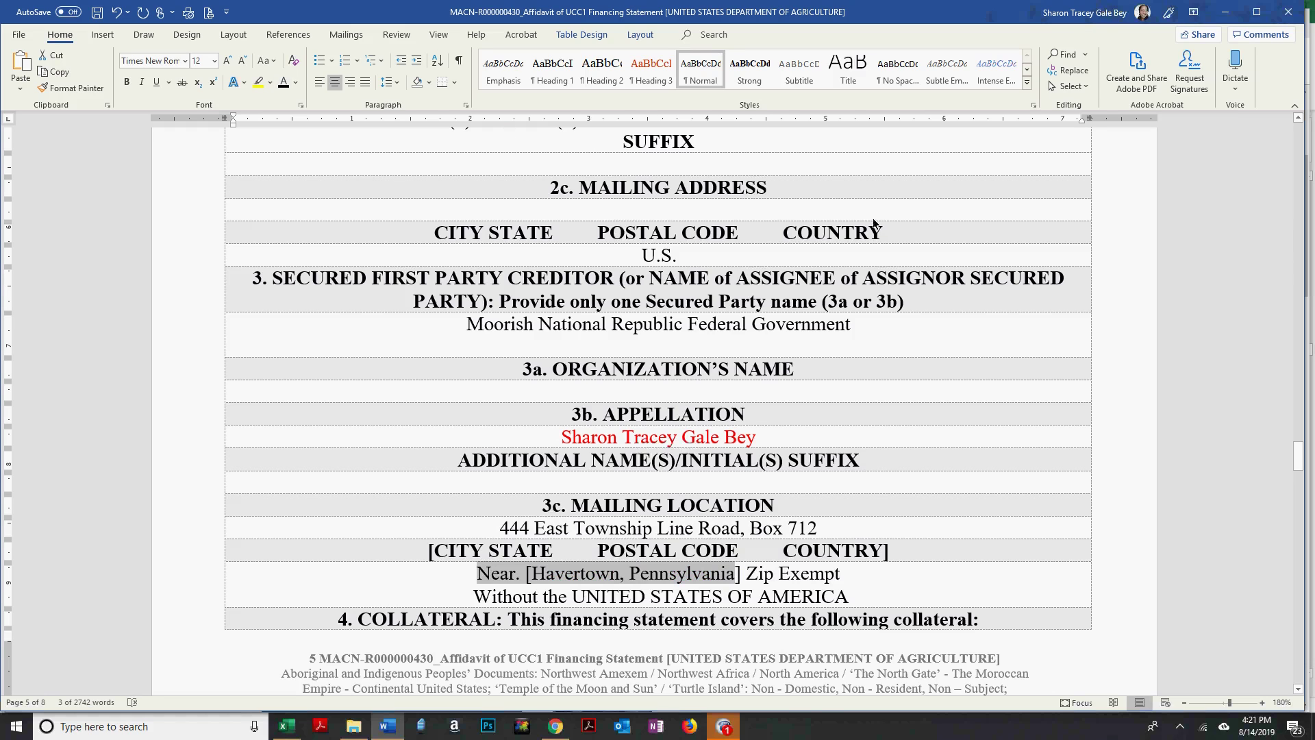
scroll(874, 220, "up", 3)
scroll(873, 219, "up", 10)
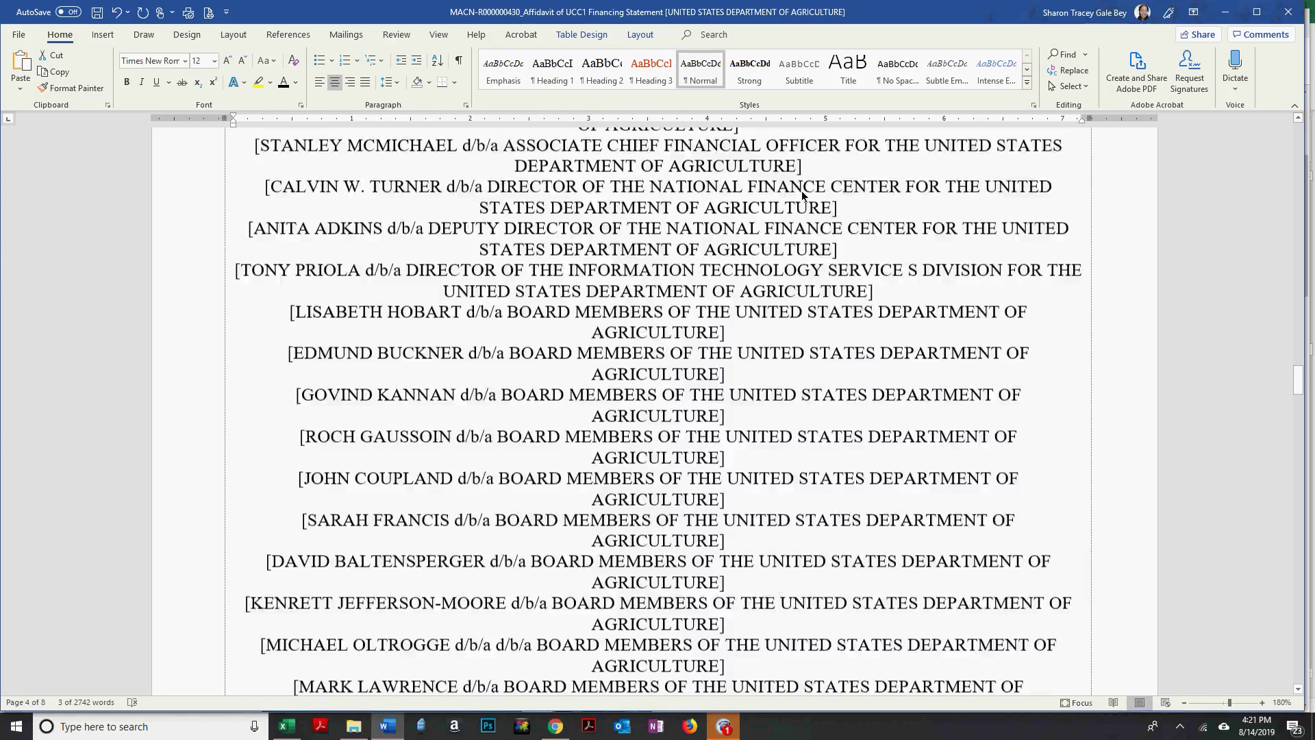
scroll(508, 314, "up", 5)
scroll(415, 309, "up", 2)
left_click_drag(404, 311, 884, 314)
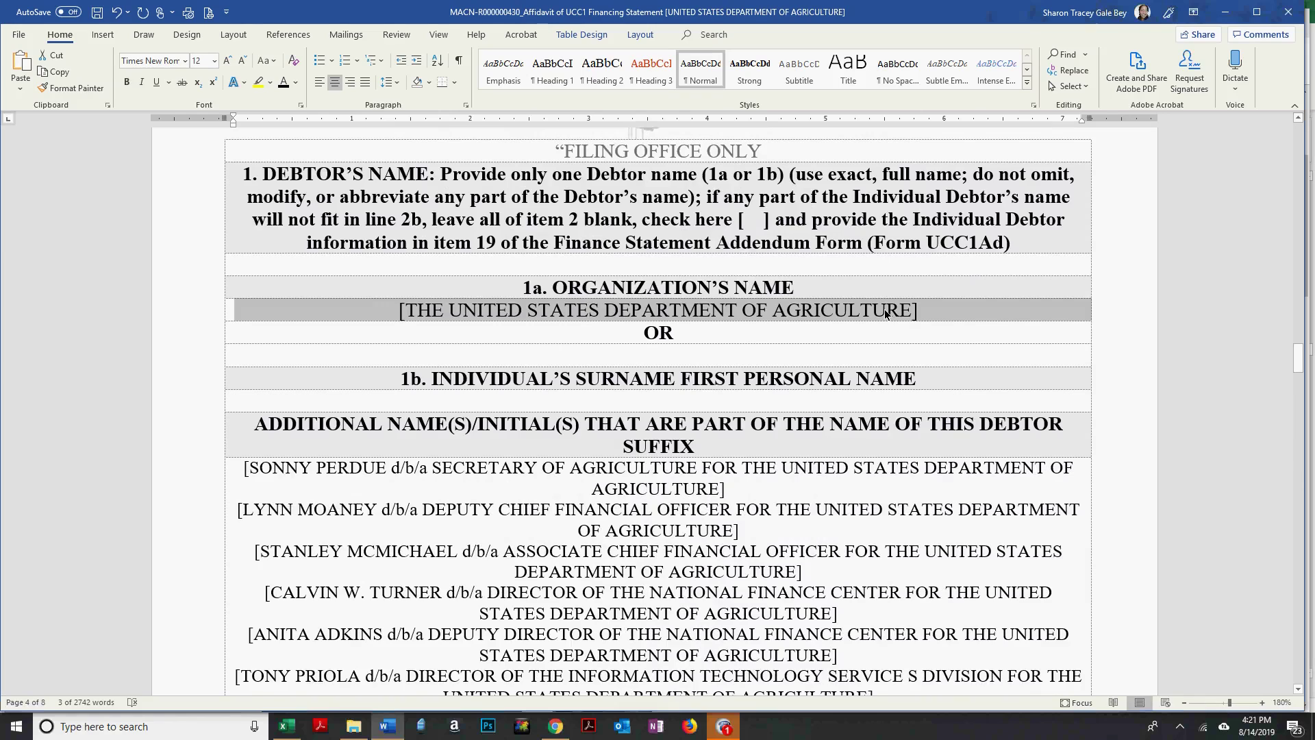
left_click(228, 487)
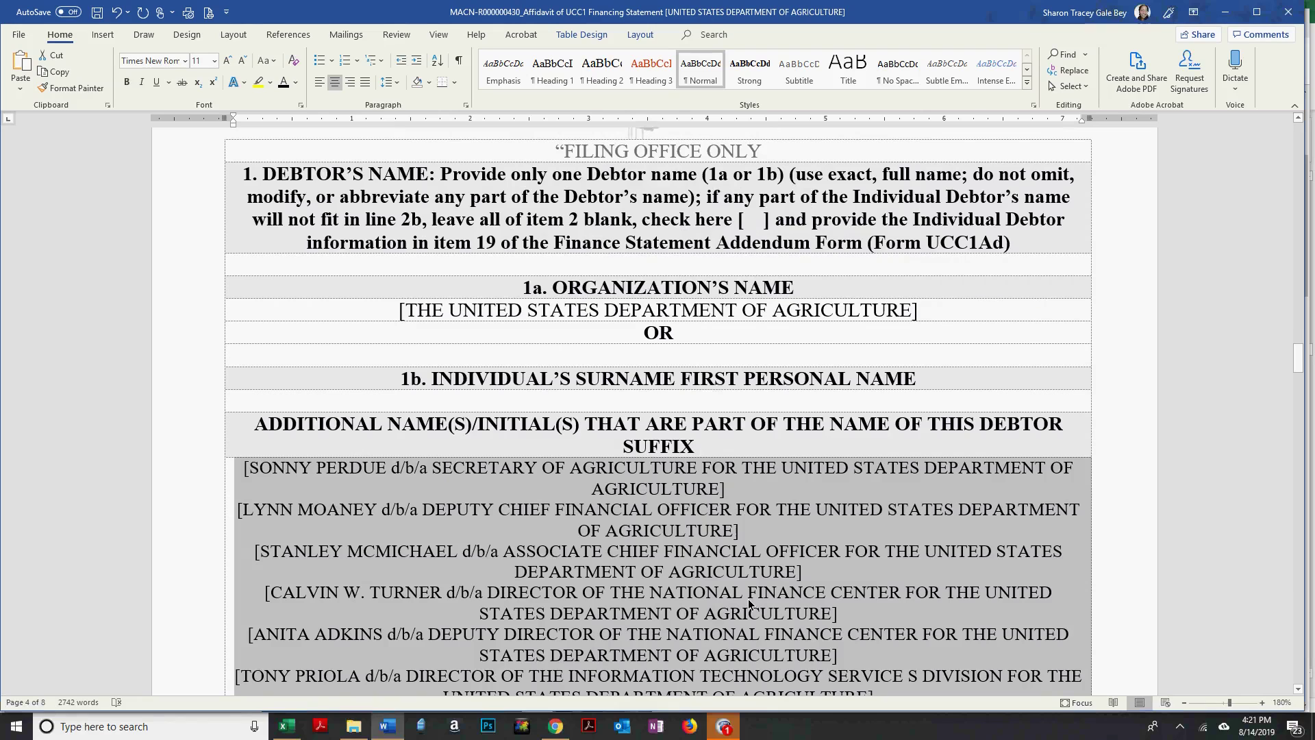
scroll(751, 600, "down", 1)
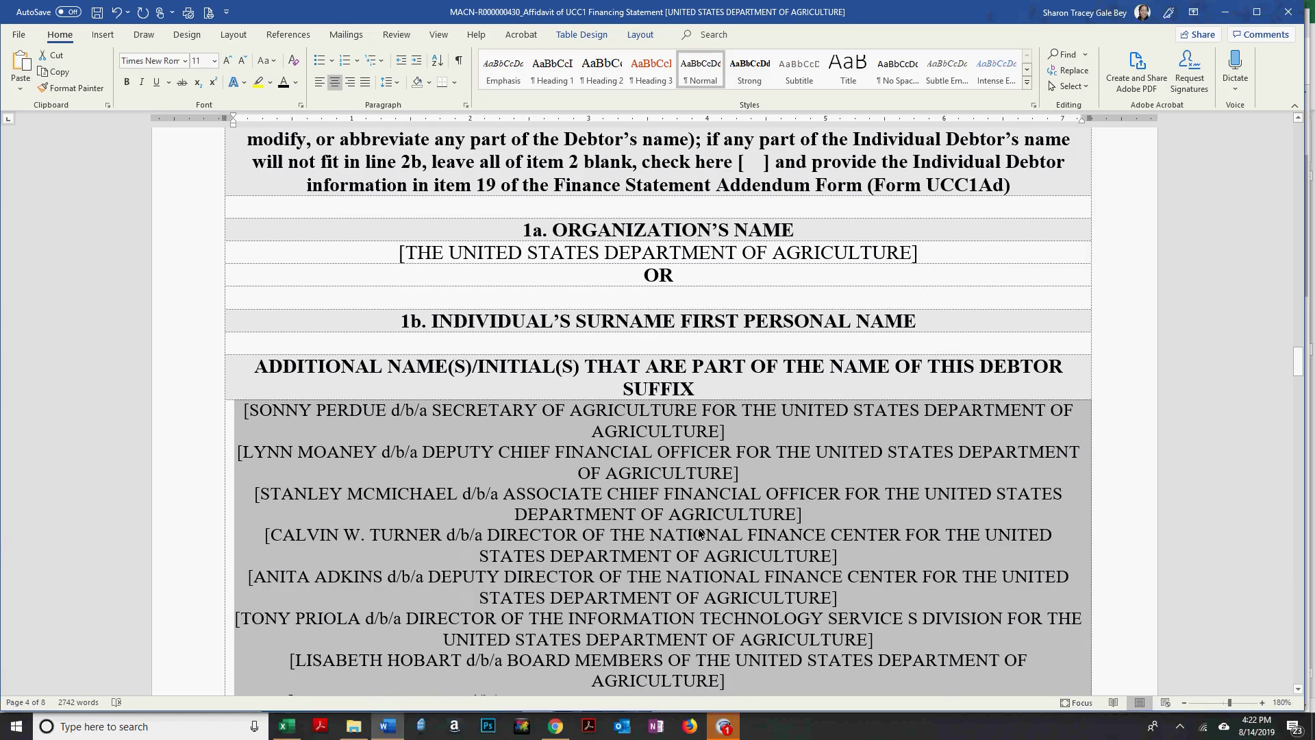
scroll(700, 534, "down", 4)
scroll(700, 534, "down", 9)
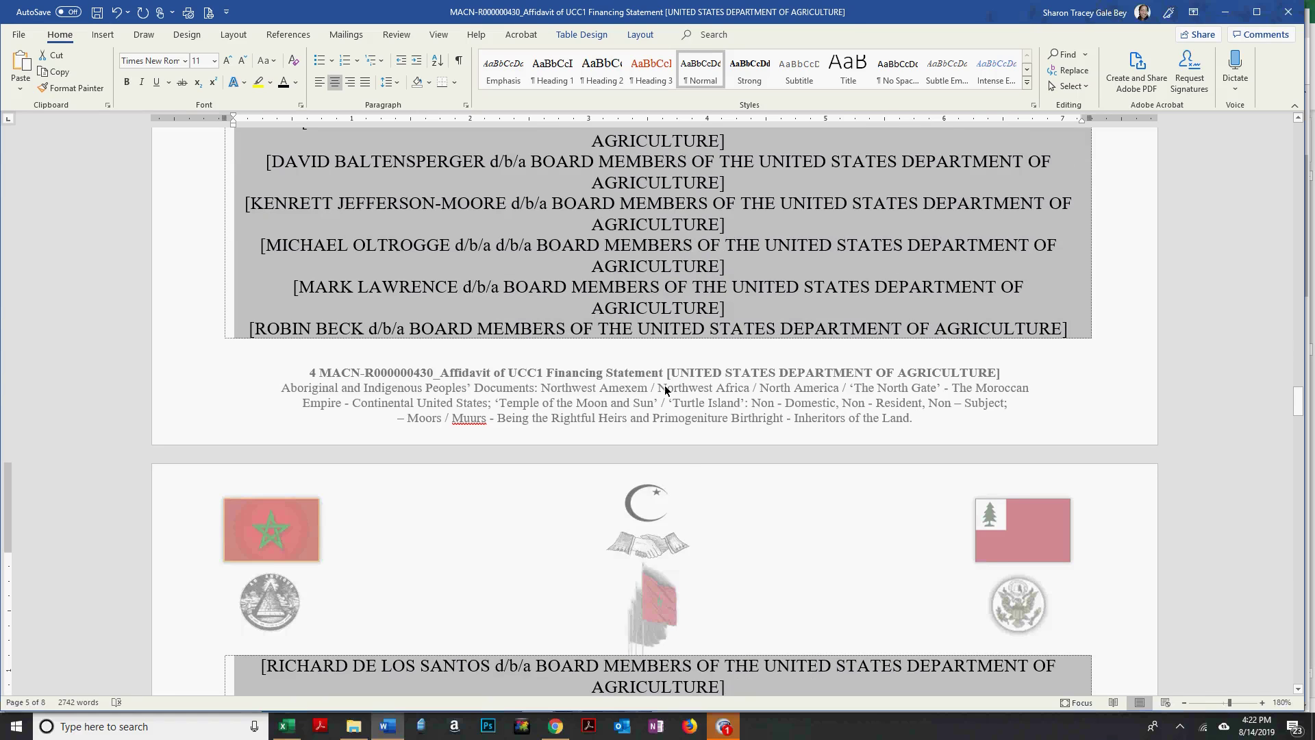
scroll(655, 417, "down", 2)
scroll(641, 369, "down", 9)
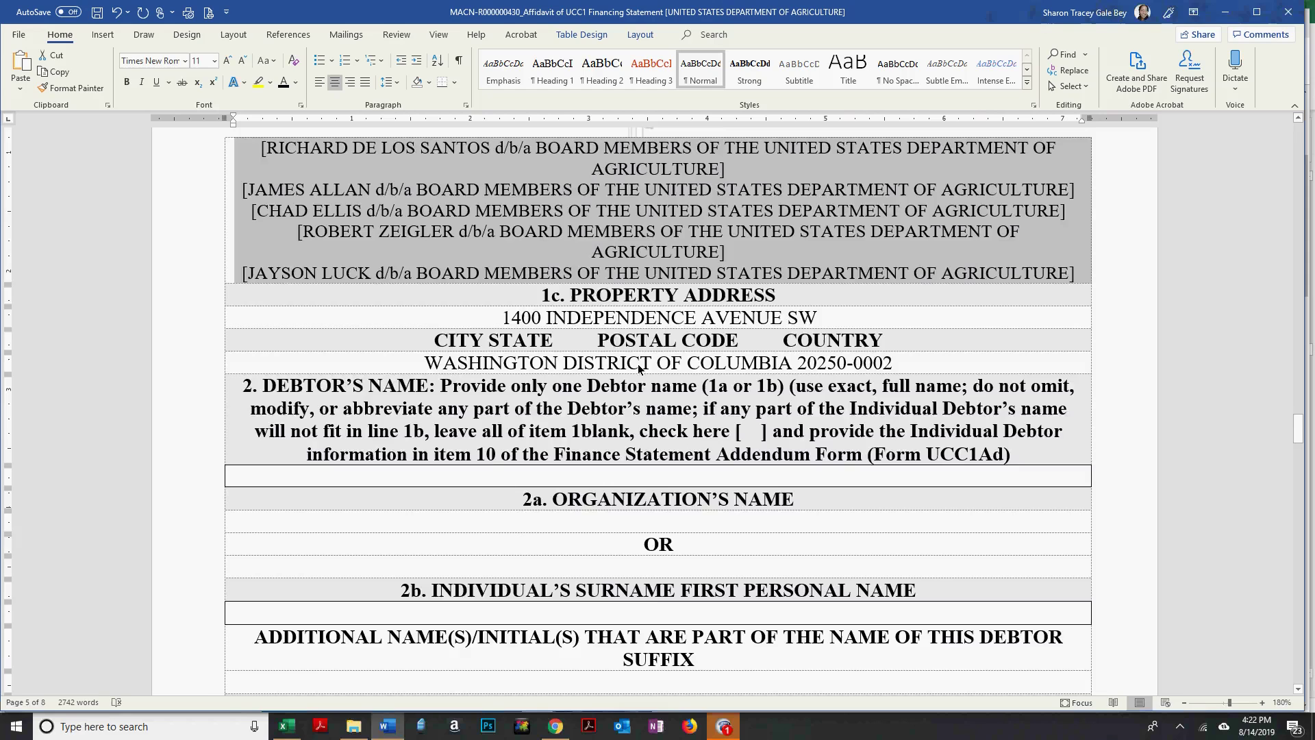
left_click(628, 414)
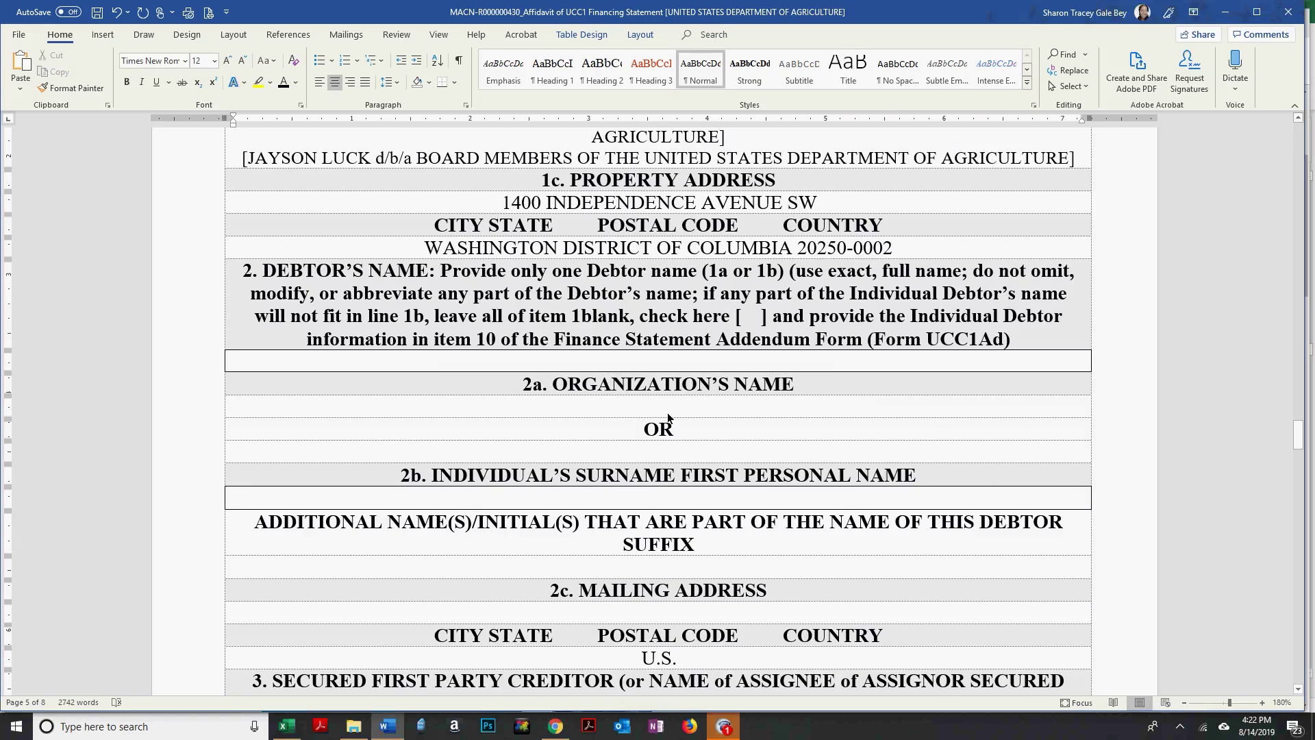
left_click(454, 499)
scroll(764, 459, "down", 3)
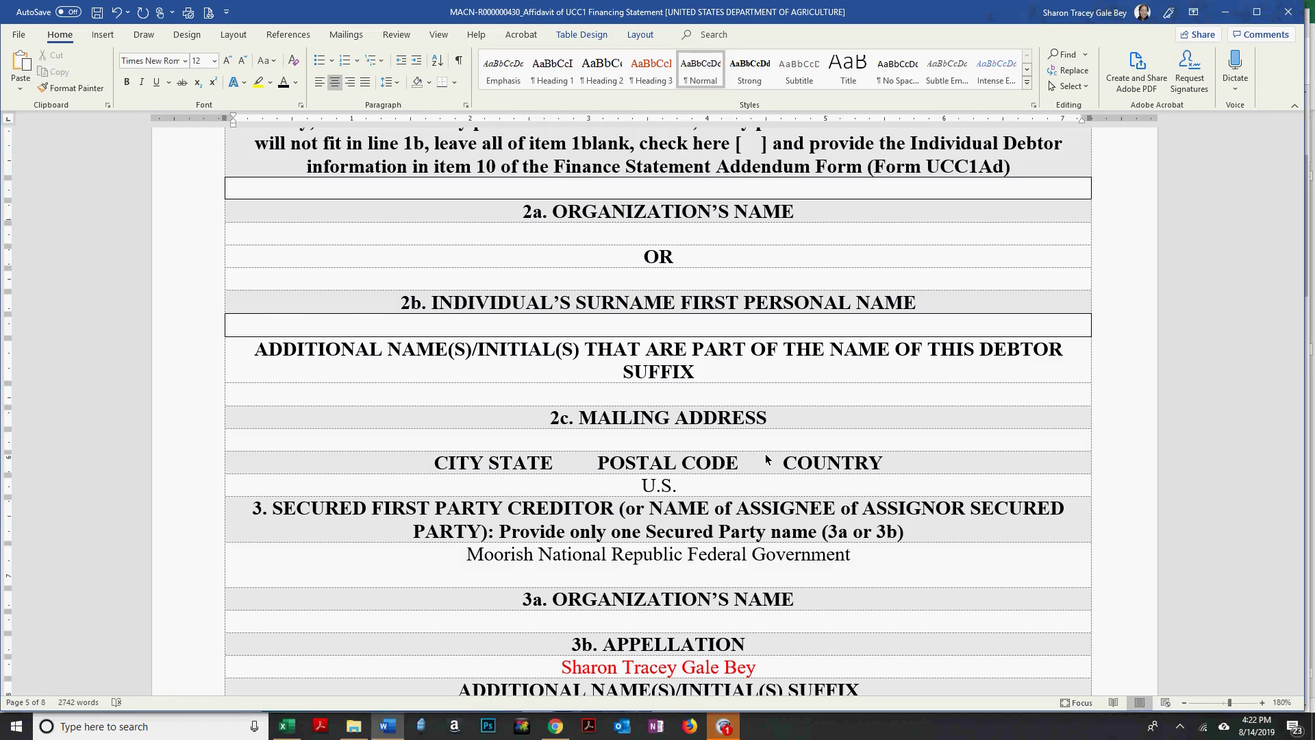
Delete the blank line under the secured party name.
scroll(767, 459, "down", 4)
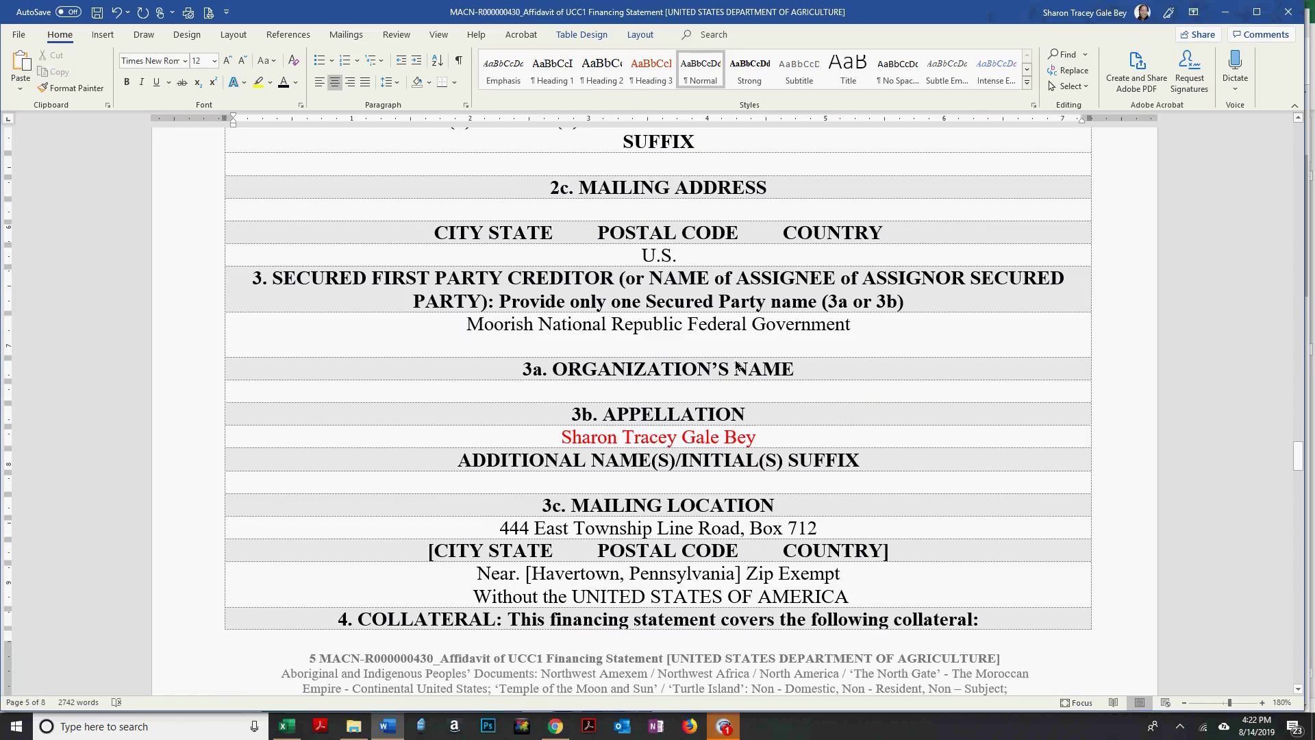
left_click(713, 343)
key("BackSpace")
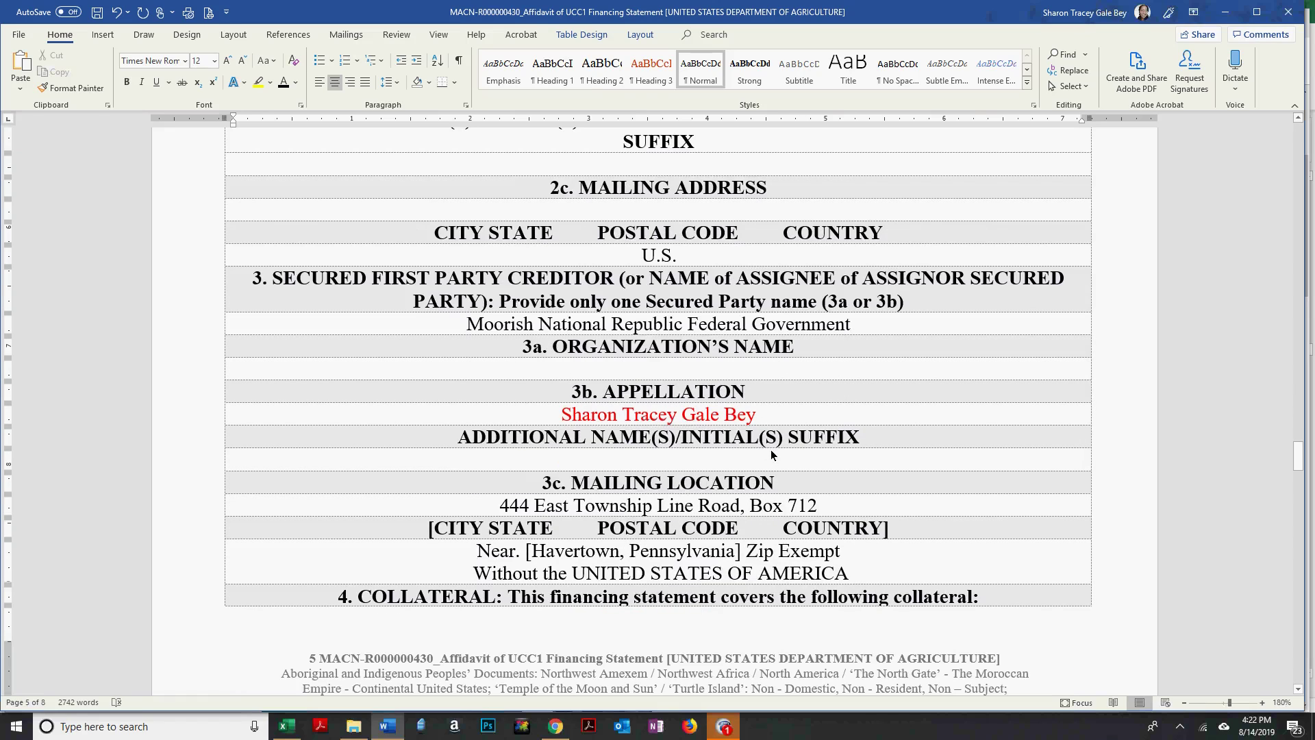
Add 'Republic' after Pennsylvania in the item 3c mailing location.
scroll(858, 410, "down", 2)
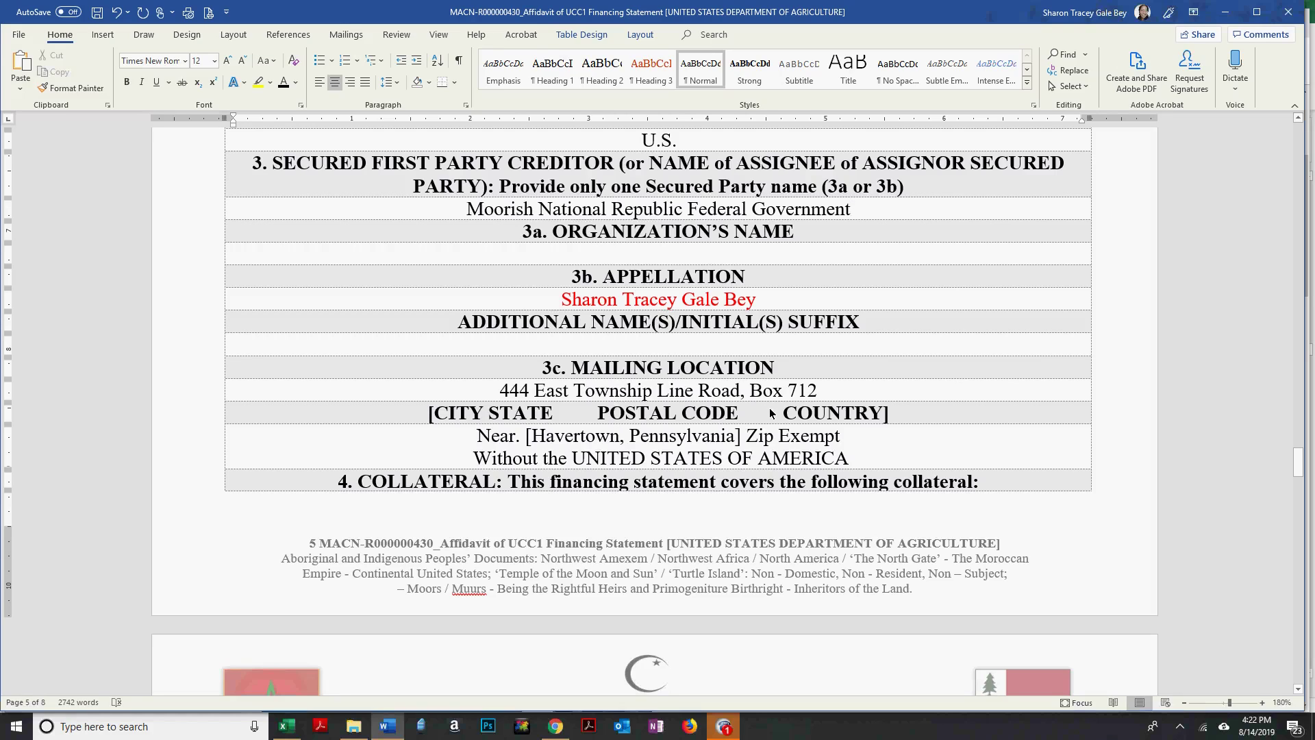
left_click(742, 436)
type("REoub")
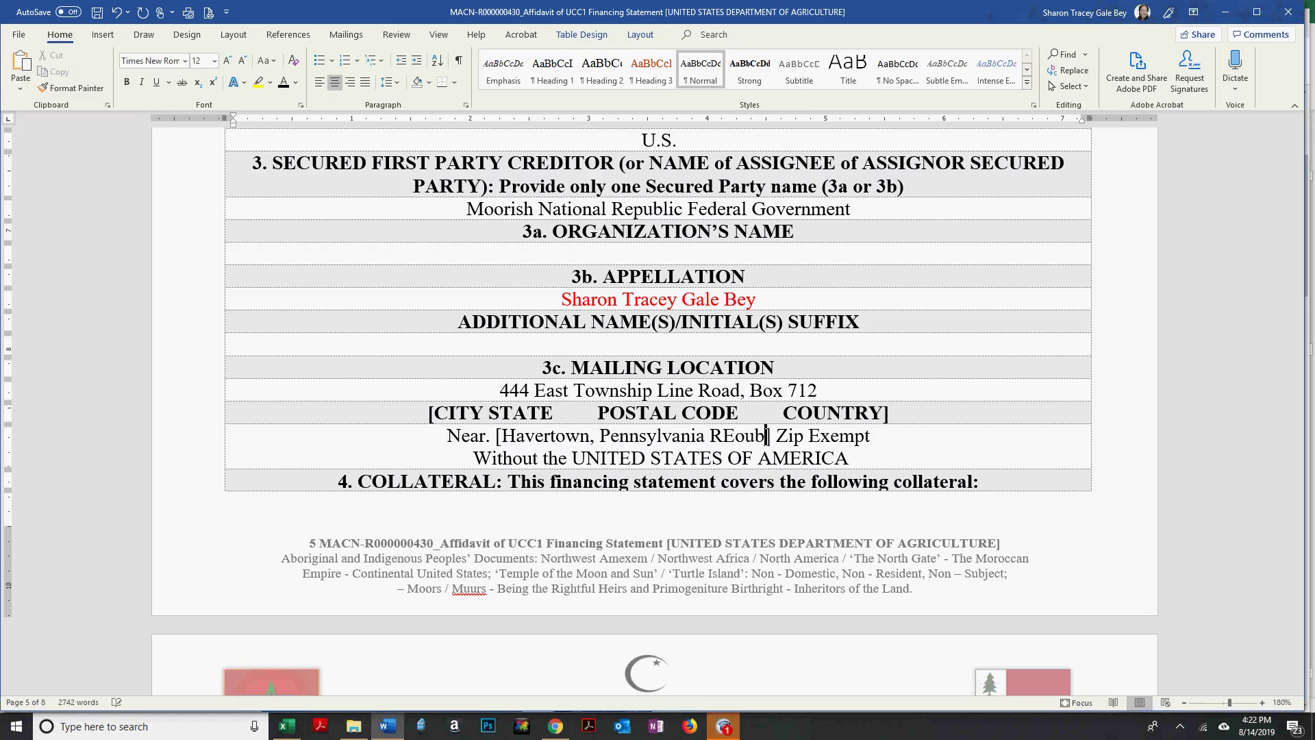
key("BackSpace")
key("BackSpace")
key("BackSpace")
key("BackSpace")
type("epubl")
type("ic")
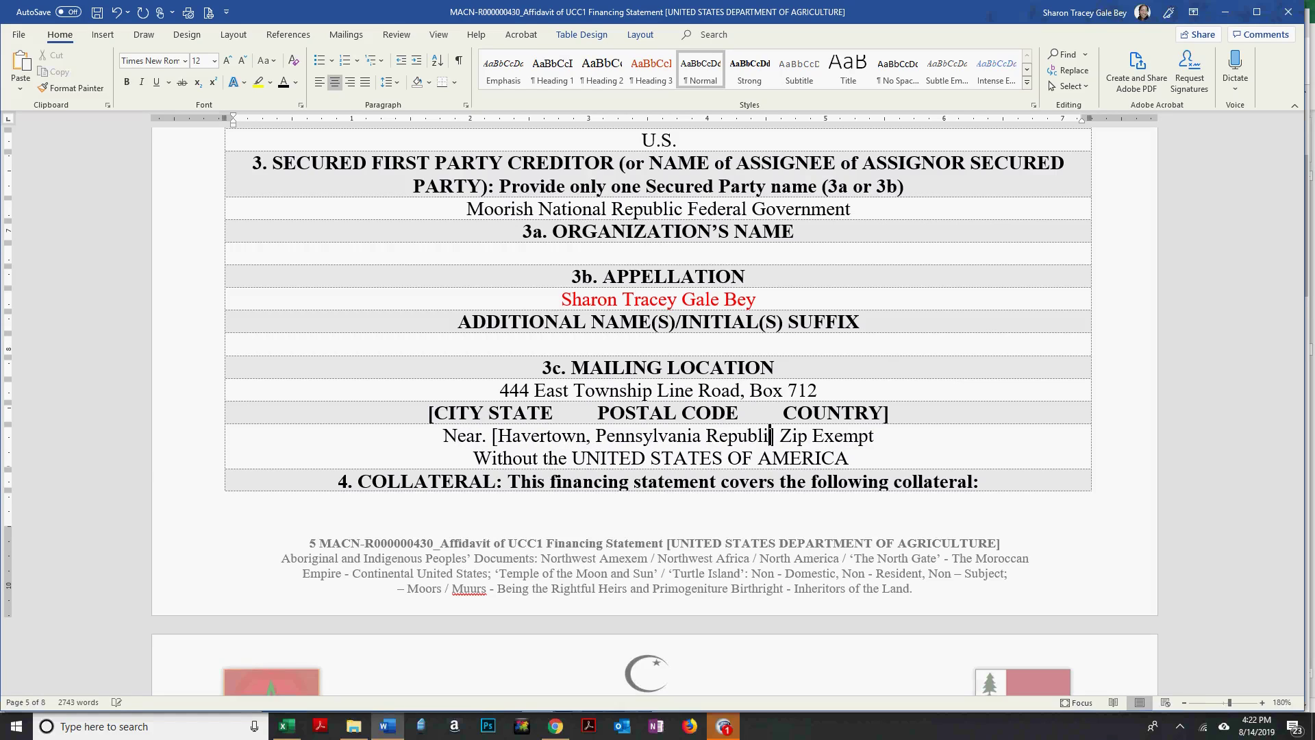
scroll(627, 484, "down", 3)
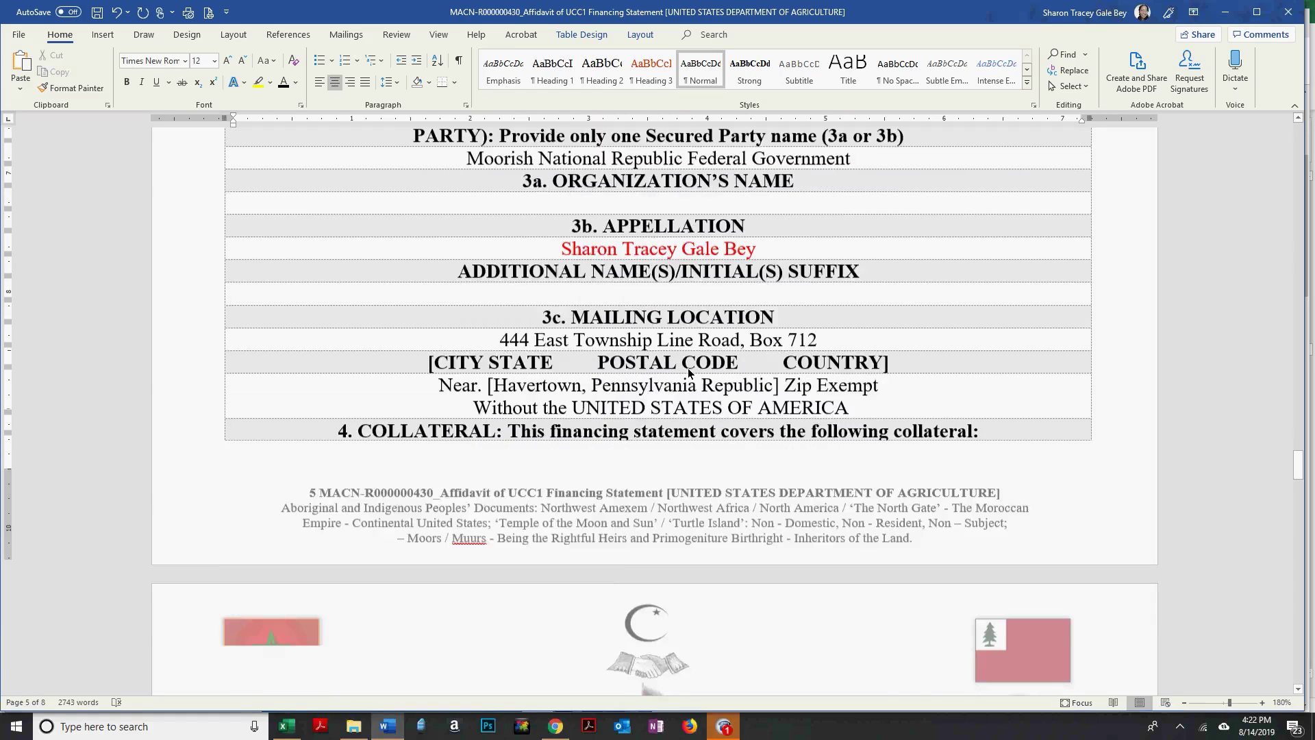
Replace the 'Your Appellation Here' placeholder with the secured party's full appellation.
scroll(689, 372, "down", 9)
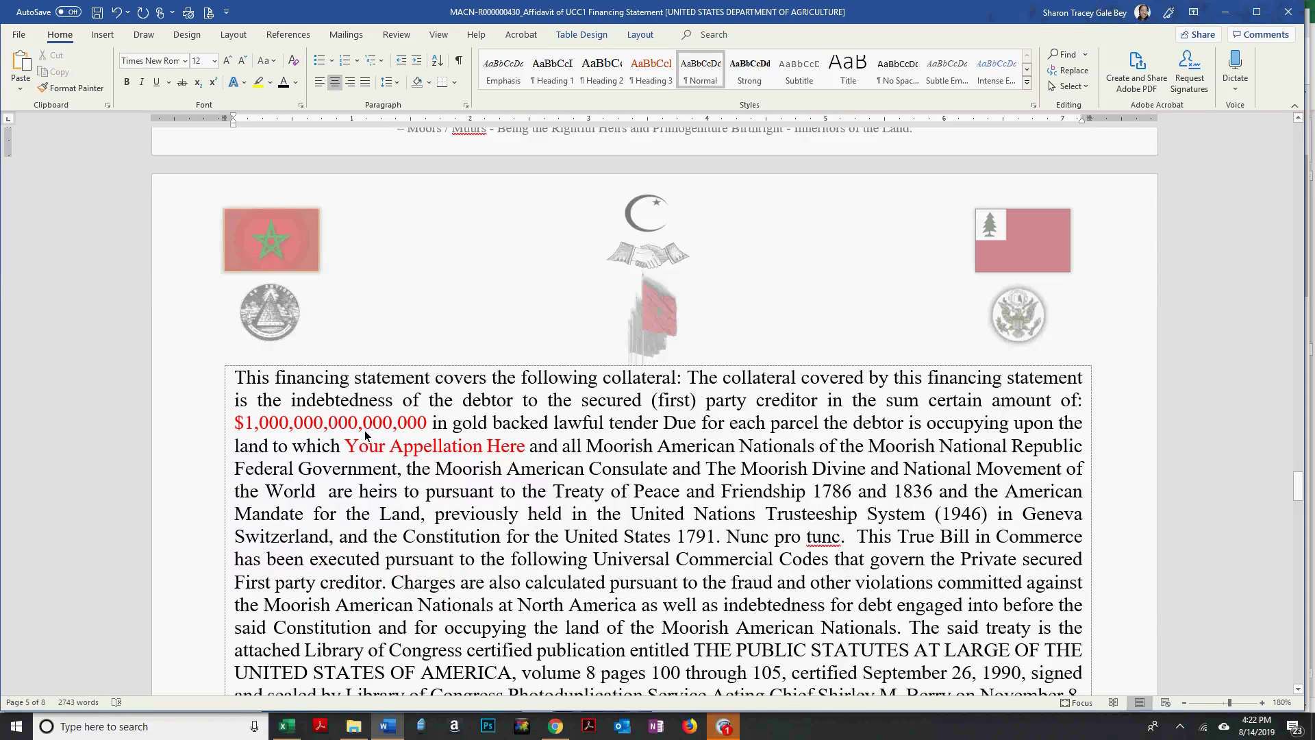
left_click_drag(348, 452, 525, 452)
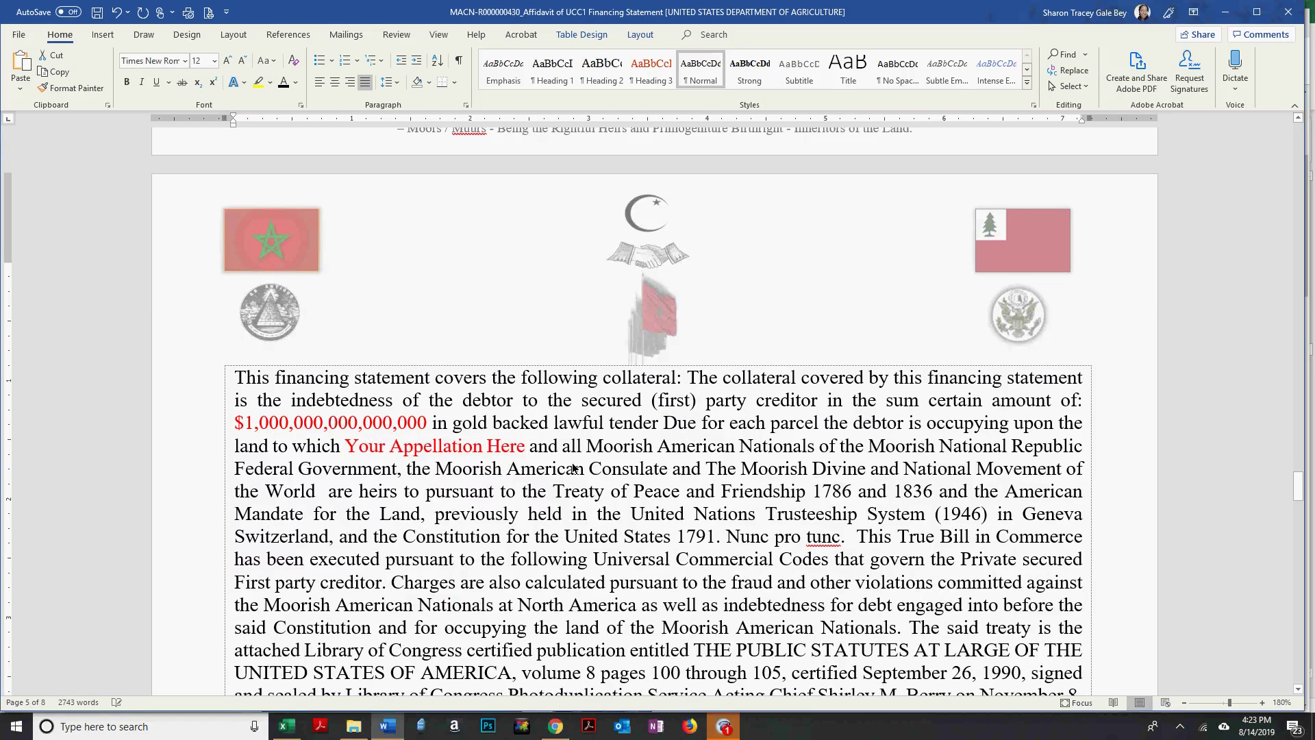
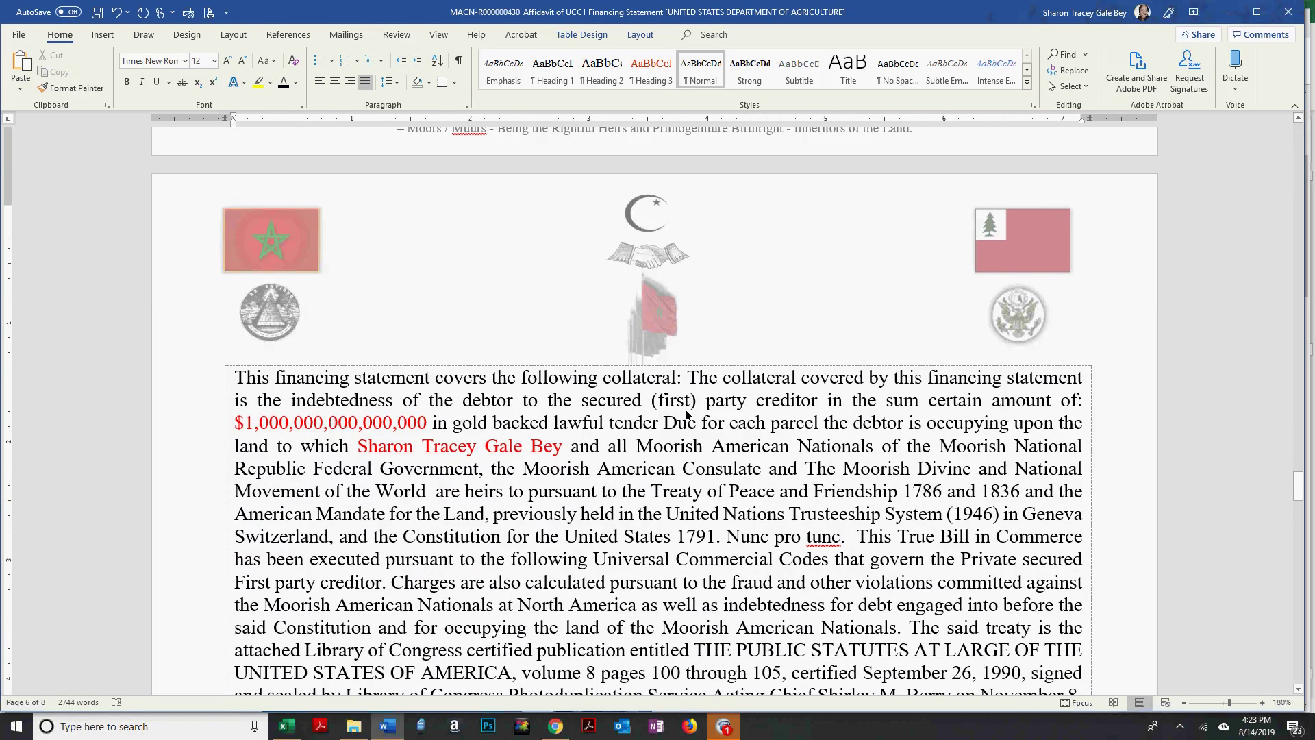
Select the red $1,000,000,000,000,000 sum in the collateral paragraph.
scroll(684, 410, "down", 3)
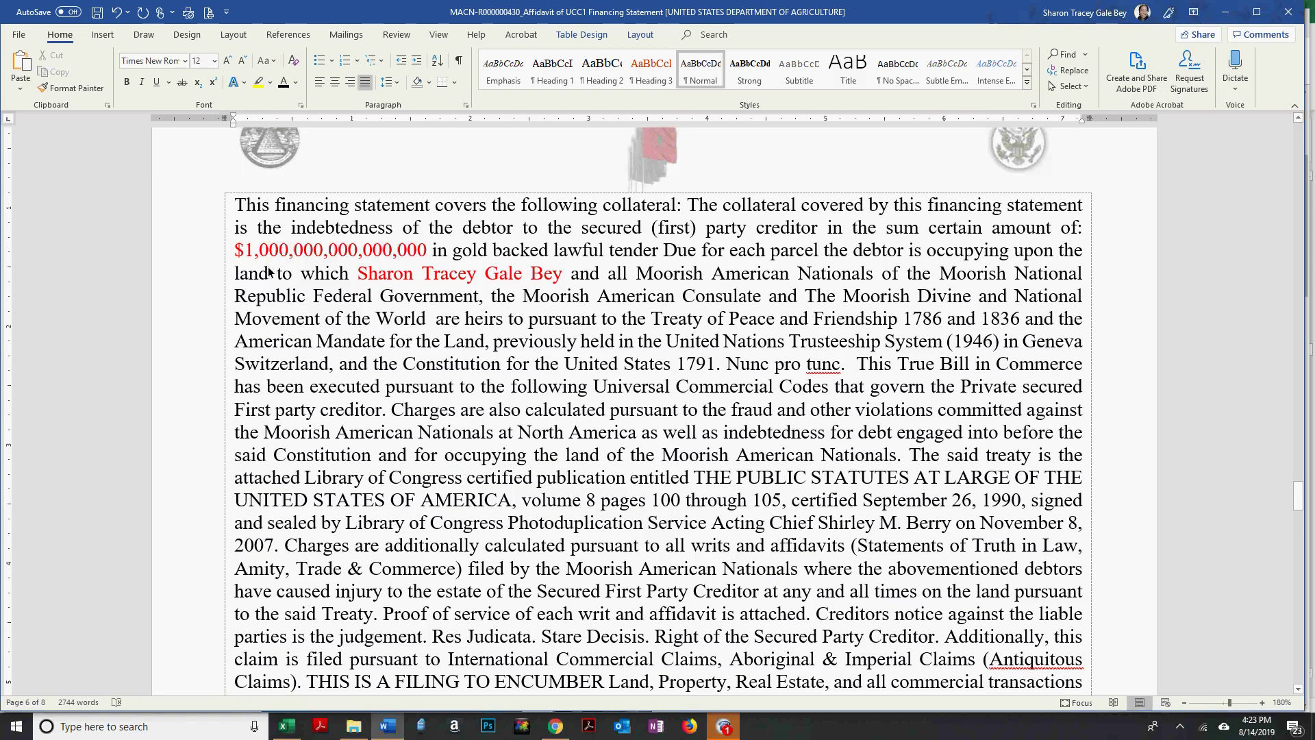
left_click_drag(234, 254, 421, 255)
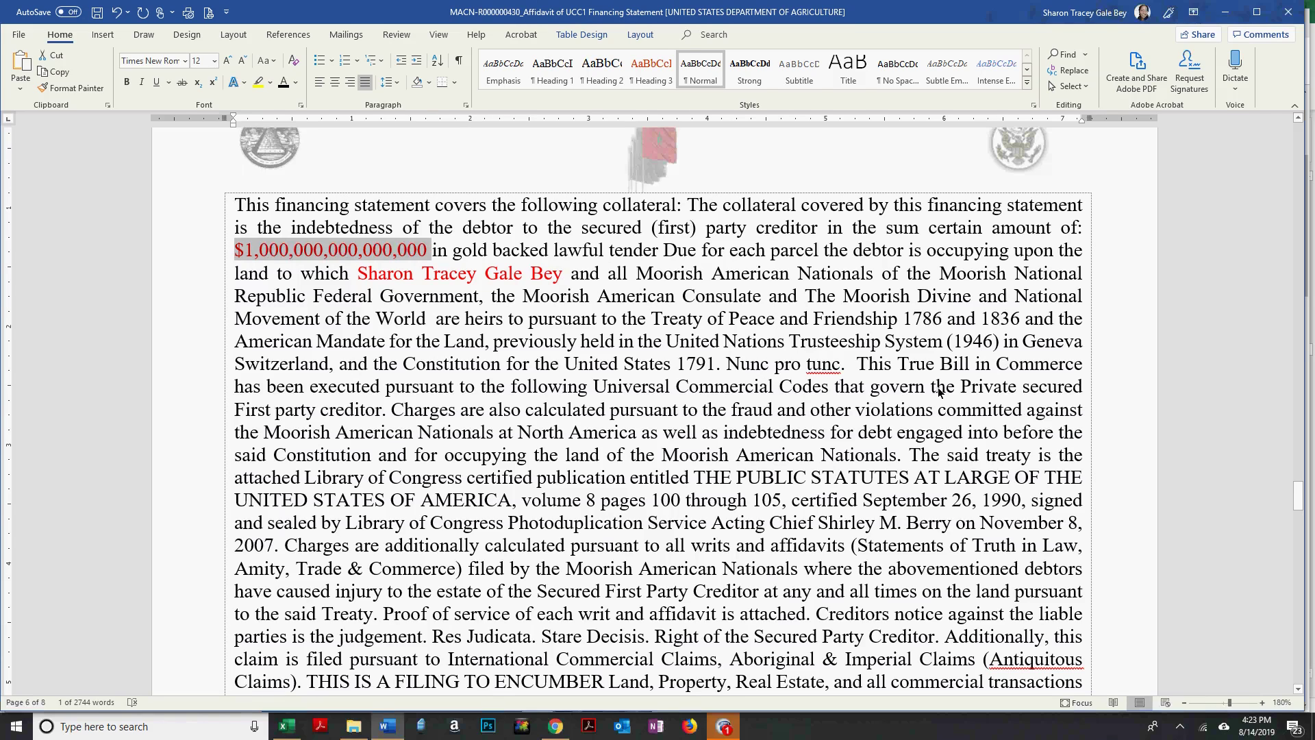
scroll(877, 374, "down", 2)
scroll(876, 373, "down", 1)
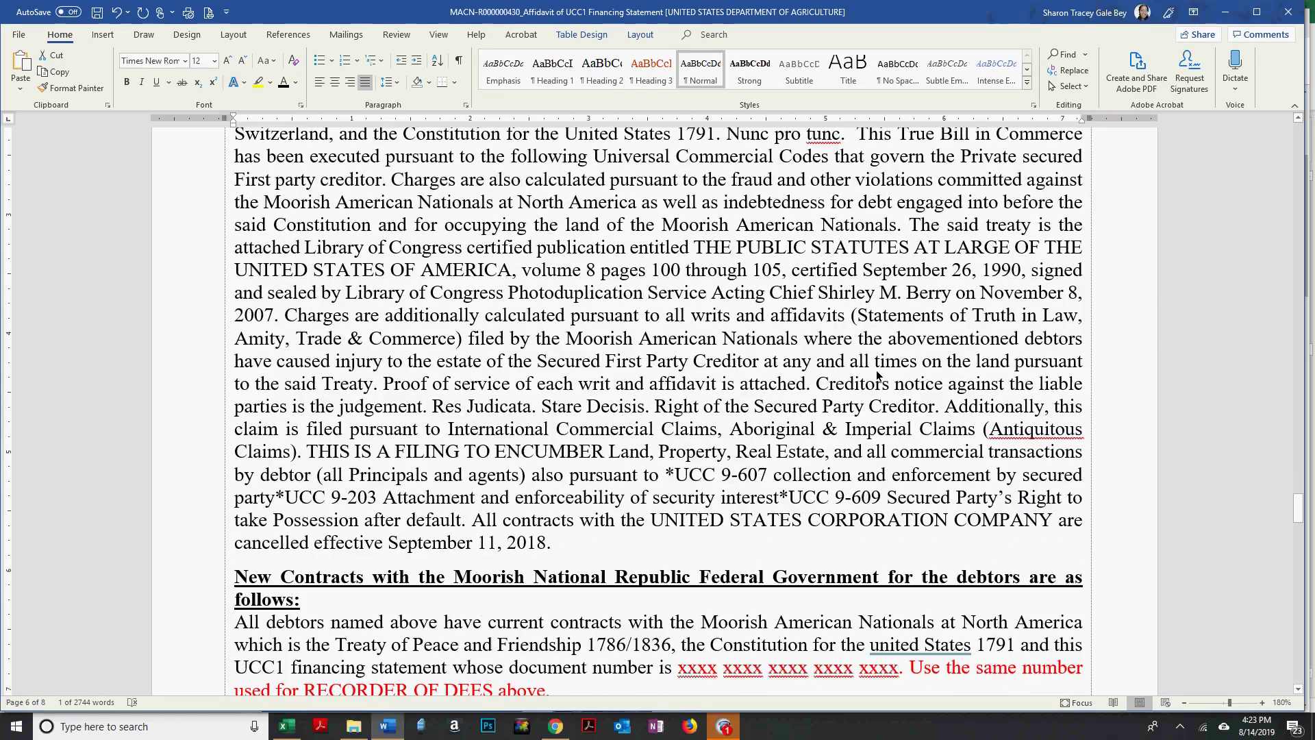
scroll(877, 373, "up", 2)
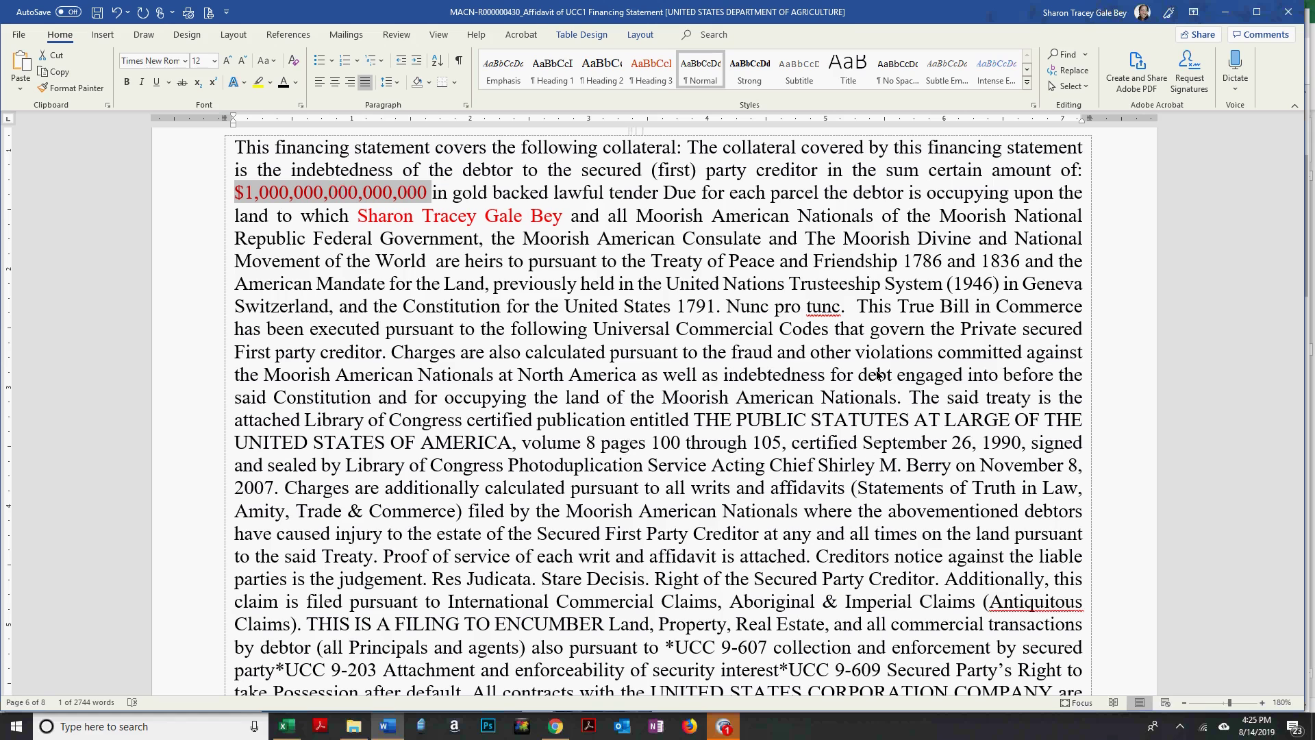
Copy the red certified-mail tracking number from page 2's Cc block.
scroll(955, 466, "down", 1)
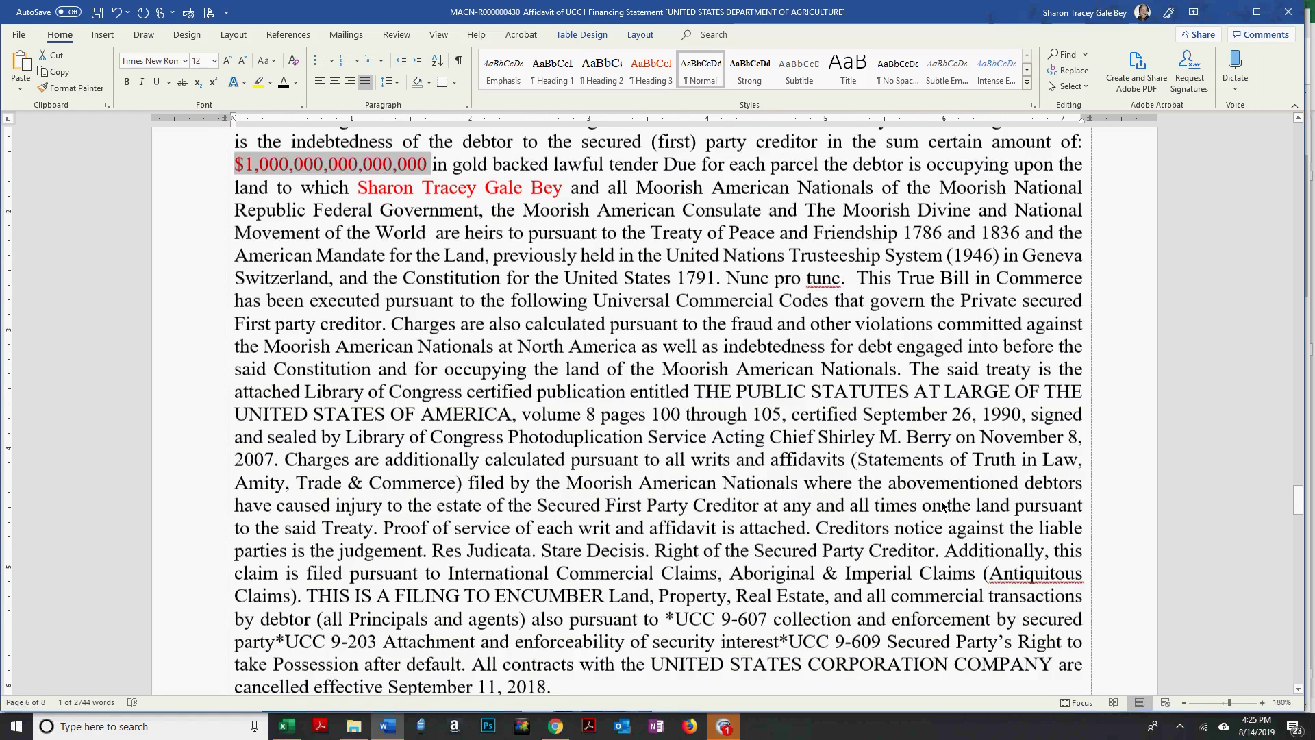
scroll(941, 505, "down", 3)
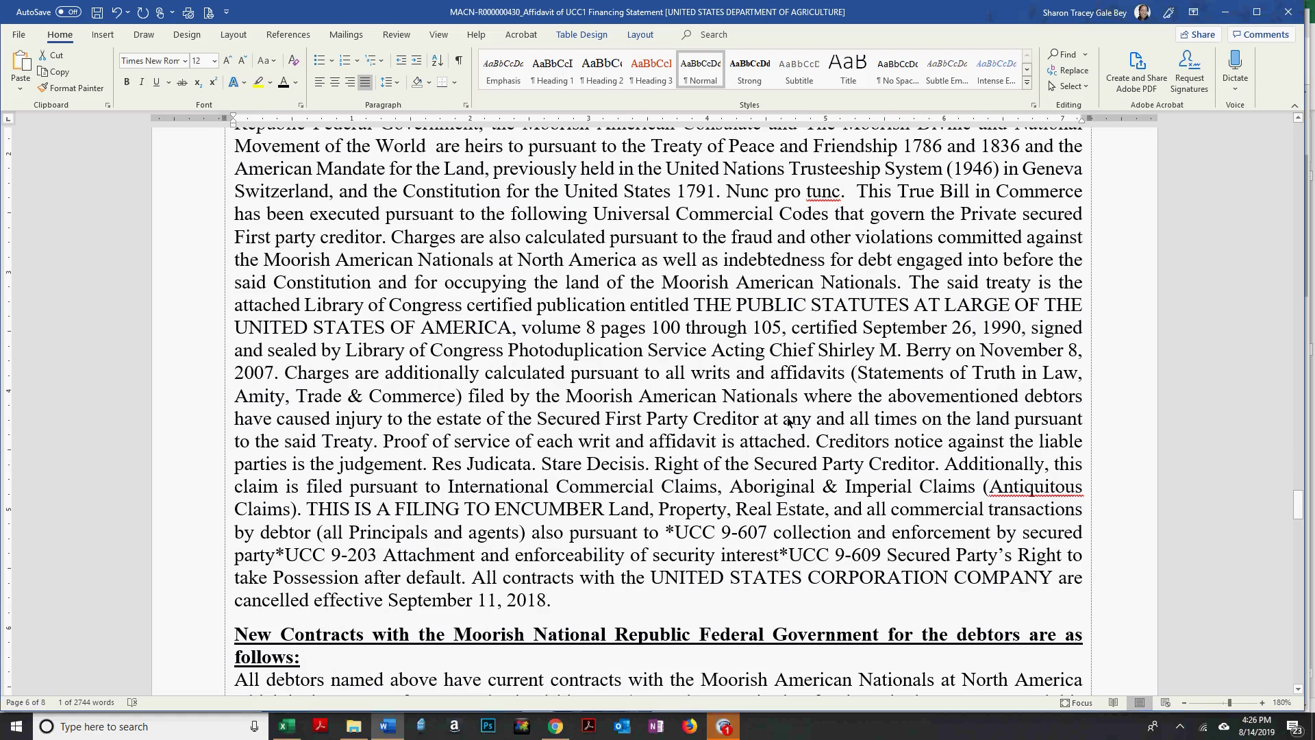
scroll(818, 424, "down", 1)
scroll(817, 426, "down", 4)
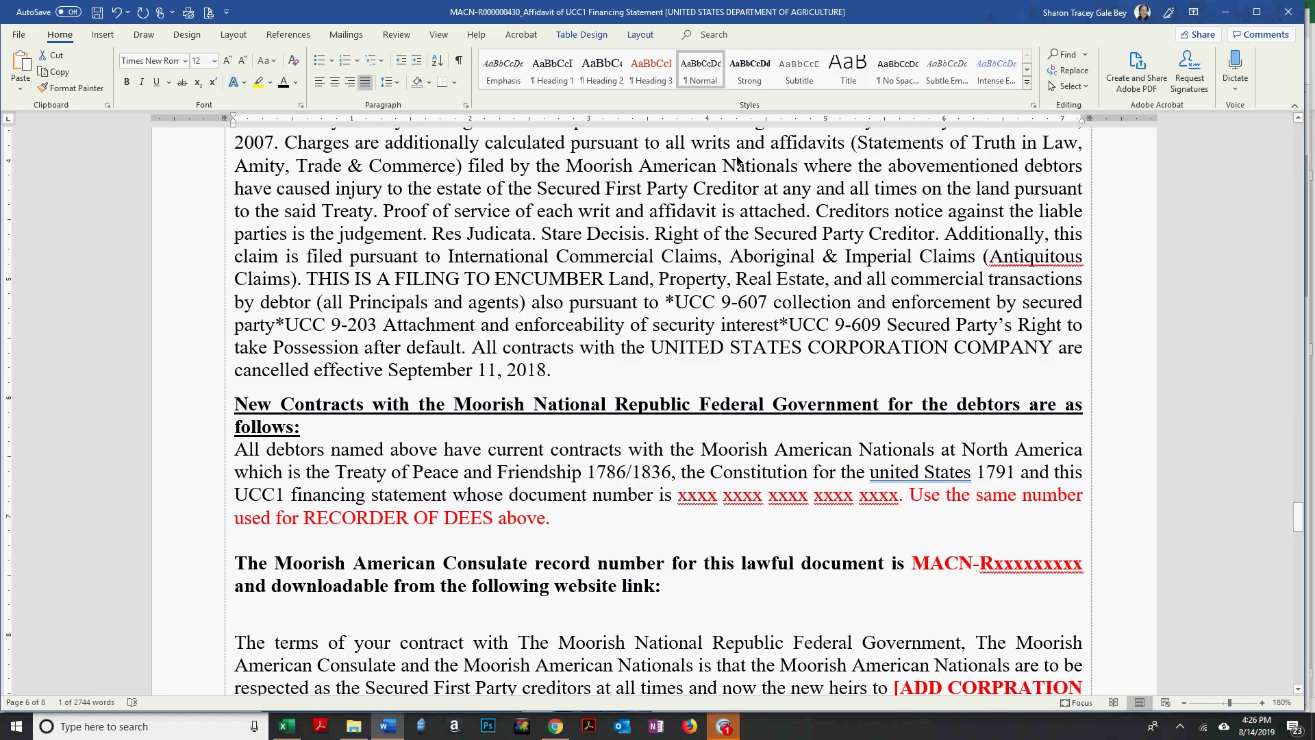
scroll(1293, 196, "up", 6)
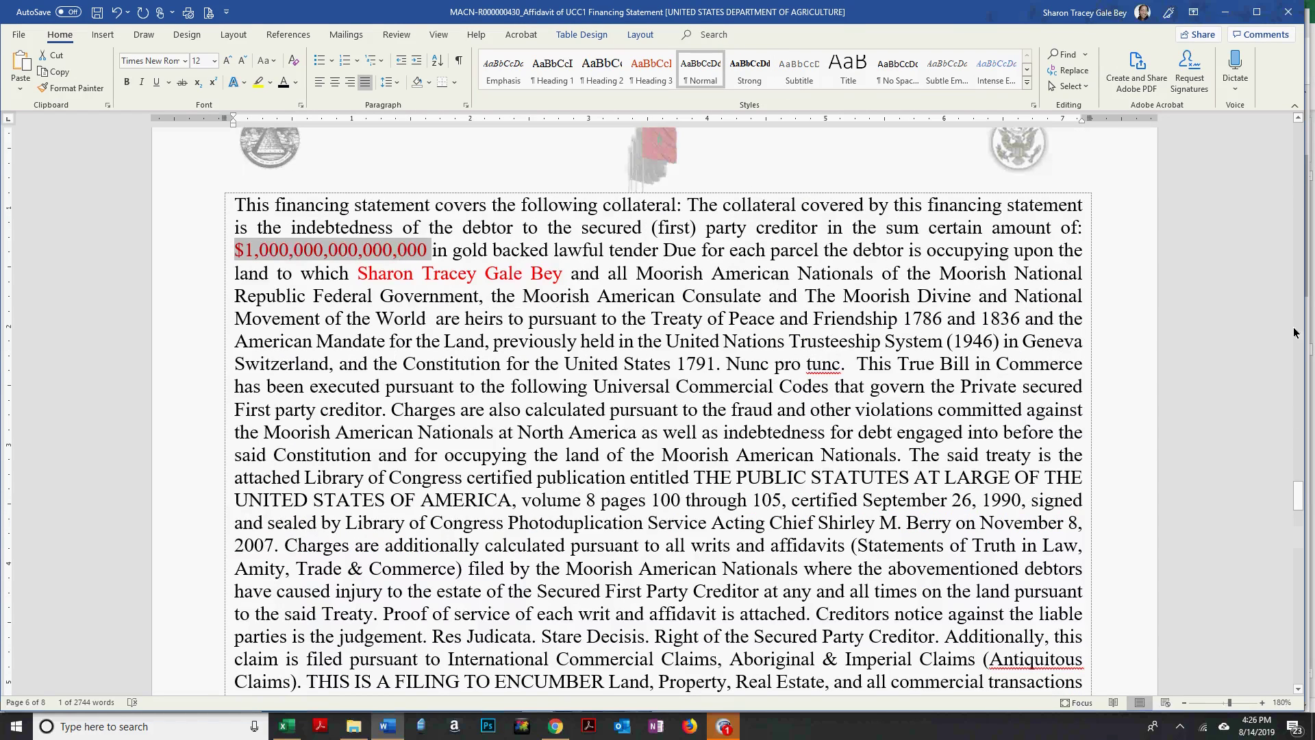
scroll(1294, 165, "up", 8)
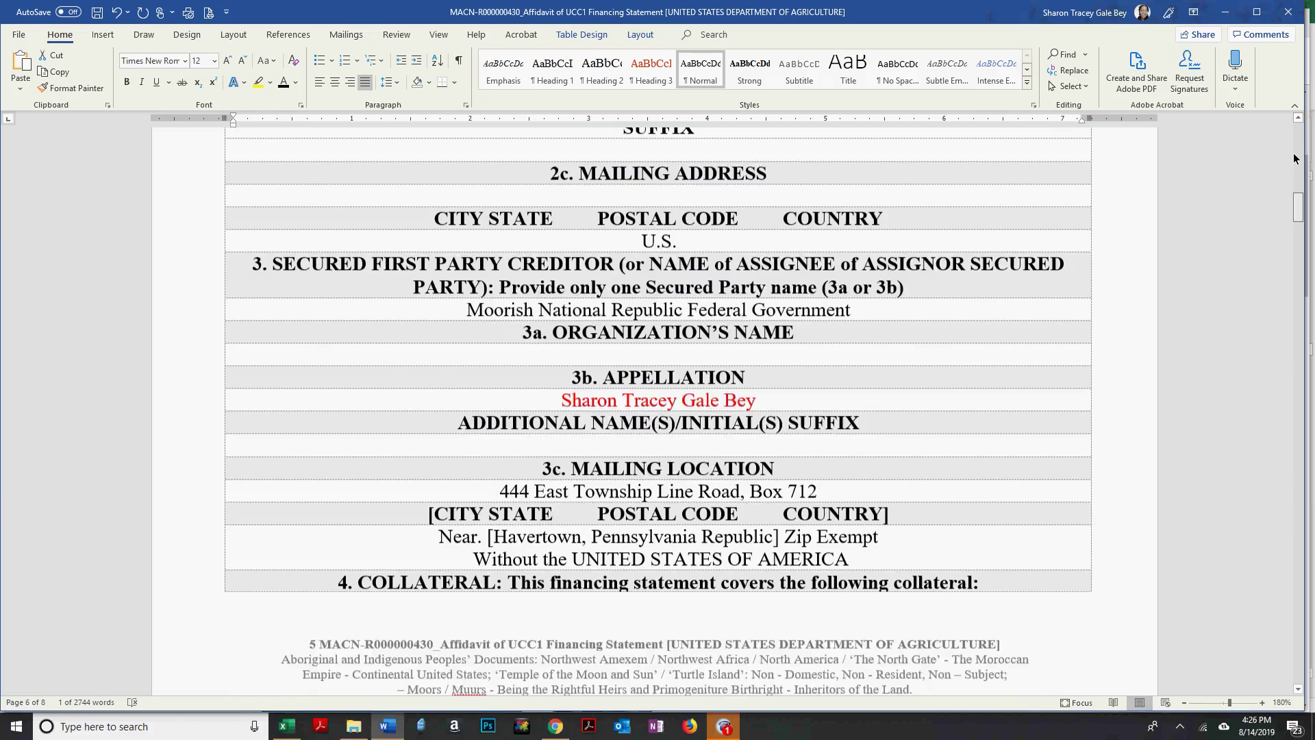
left_click(1294, 179)
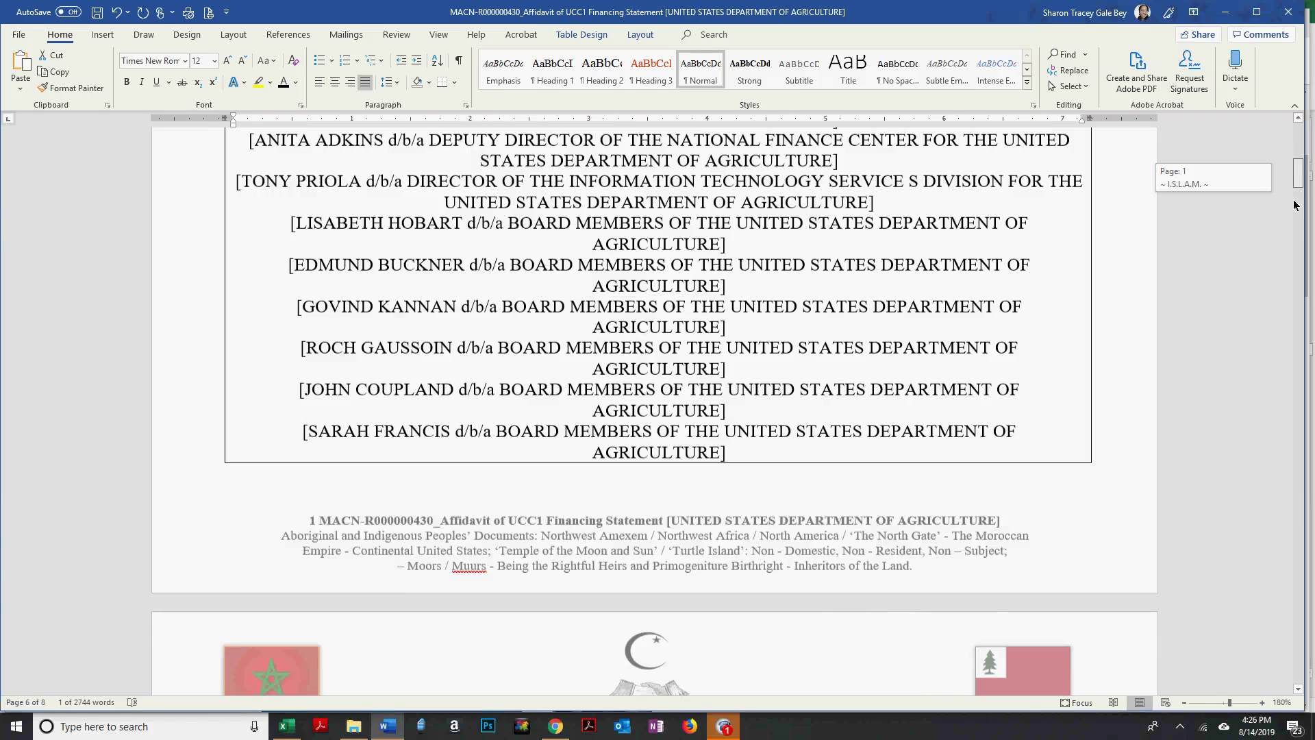
left_click(1296, 239)
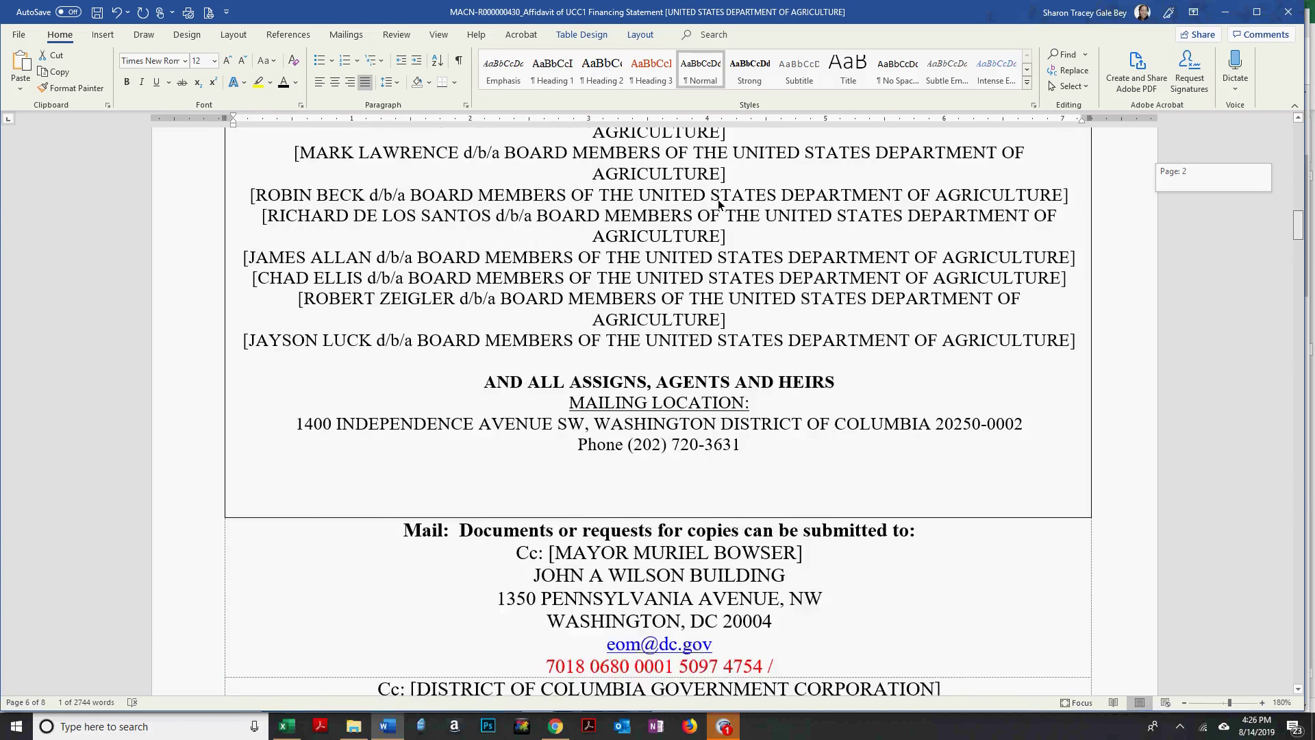
scroll(560, 338, "down", 5)
left_click_drag(545, 347, 756, 349)
key("ctrl+c")
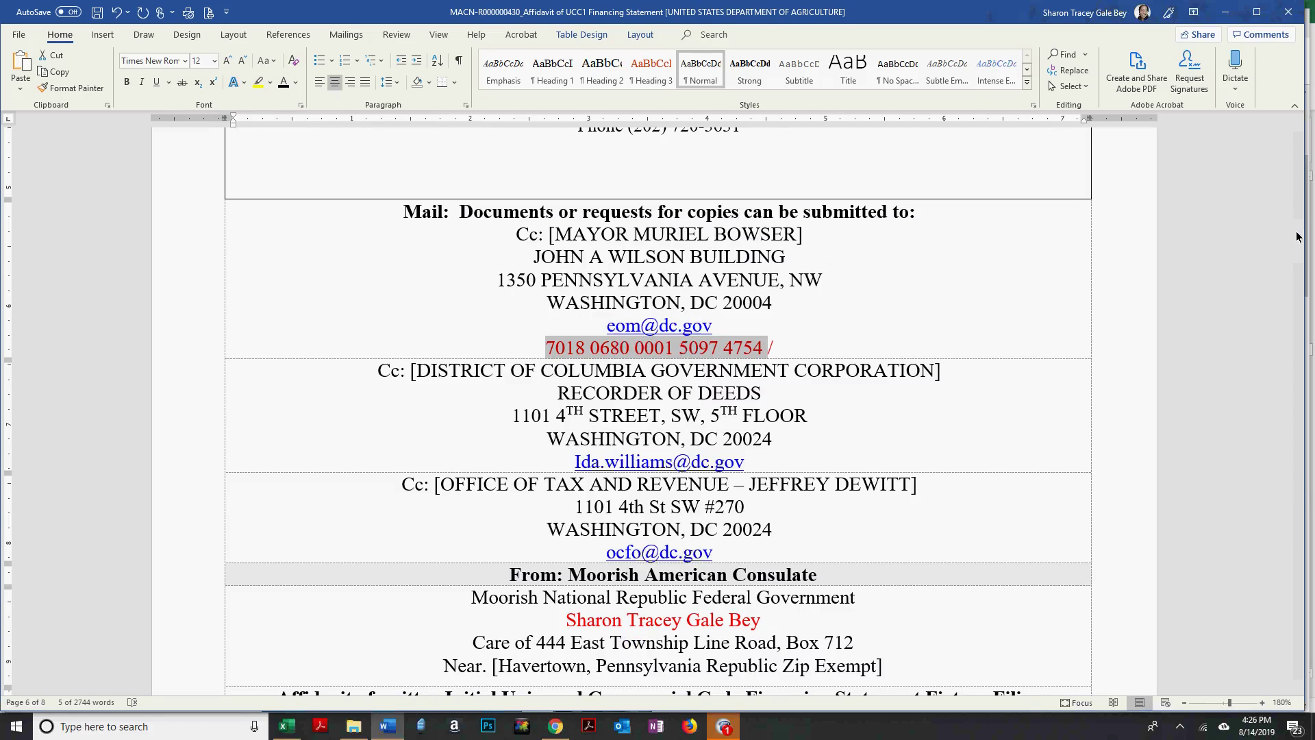
Return to page 6's collateral paragraph.
left_click(1297, 254)
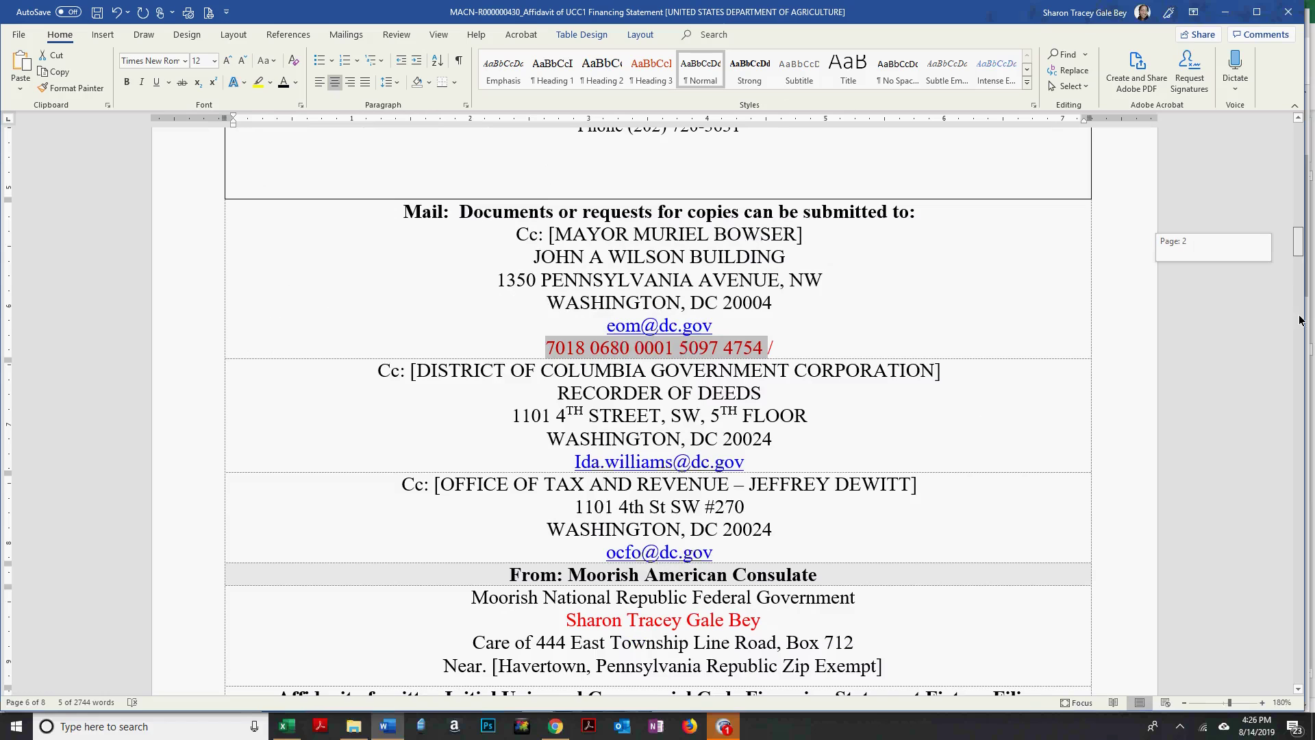
left_click_drag(1299, 348, 1130, 373)
scroll(1130, 373, "down", 8)
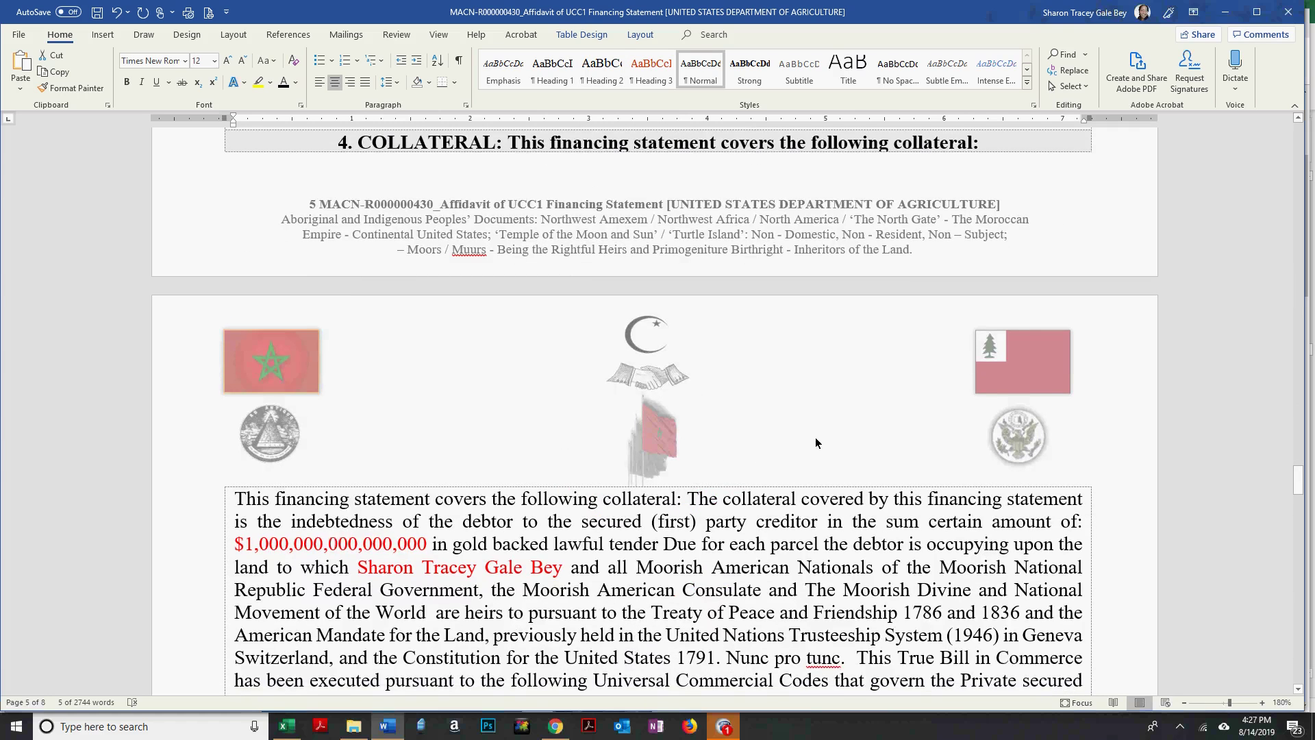
scroll(861, 414, "down", 10)
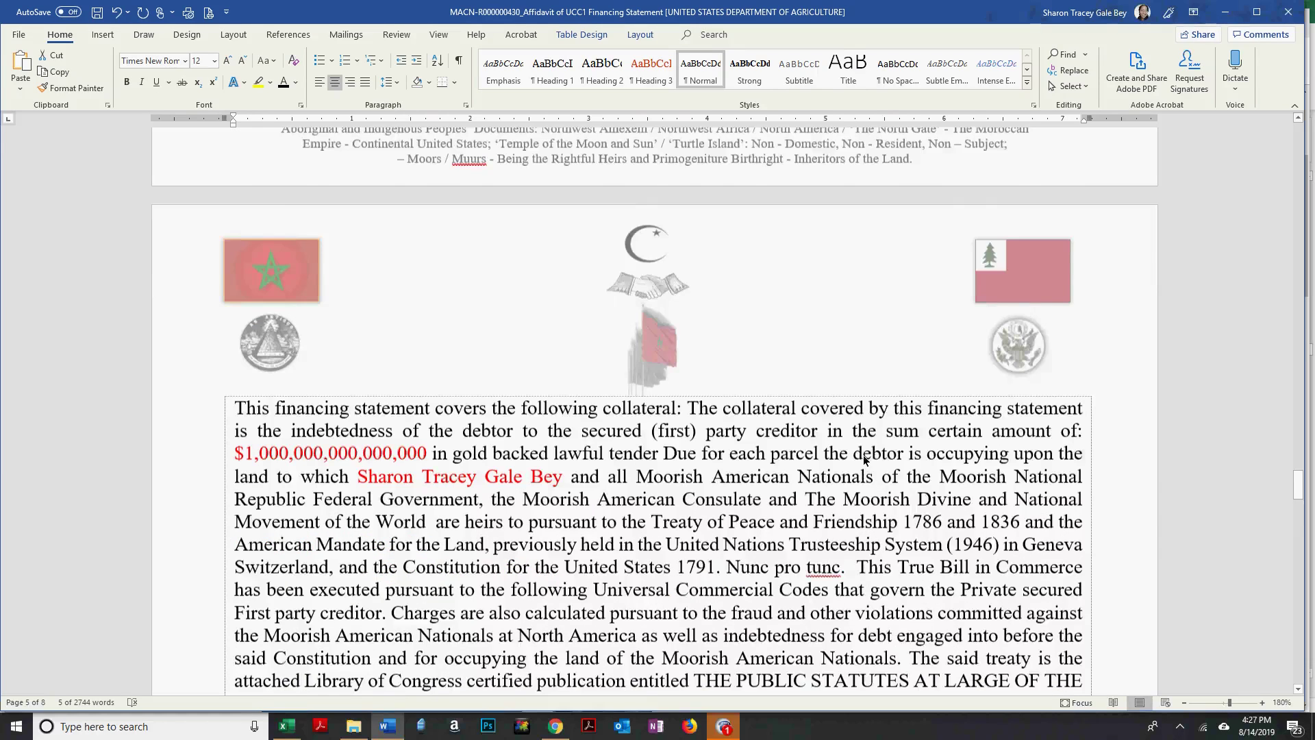
Paste the tracking number over the xxxx placeholder, ending it with a period and new line.
left_click_drag(690, 462, 676, 445)
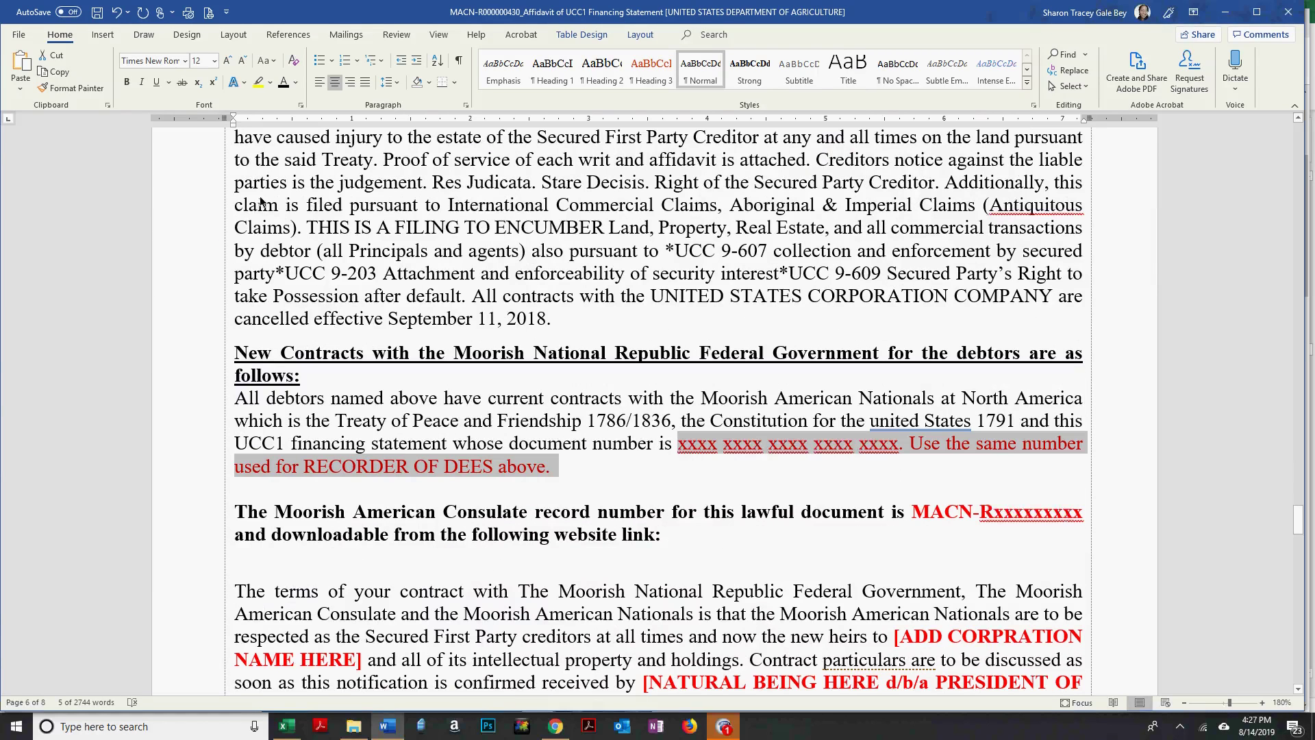
left_click(21, 88)
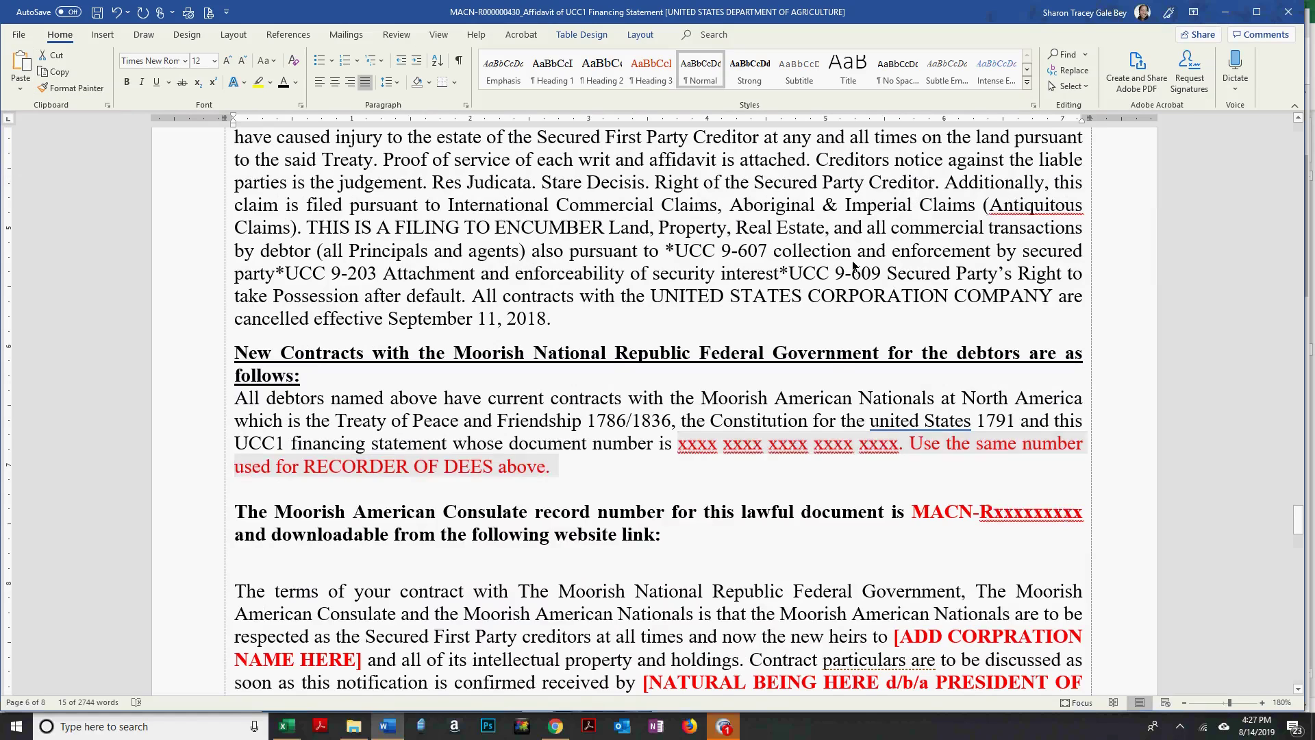
left_click(82, 131)
scroll(853, 263, "down", 1)
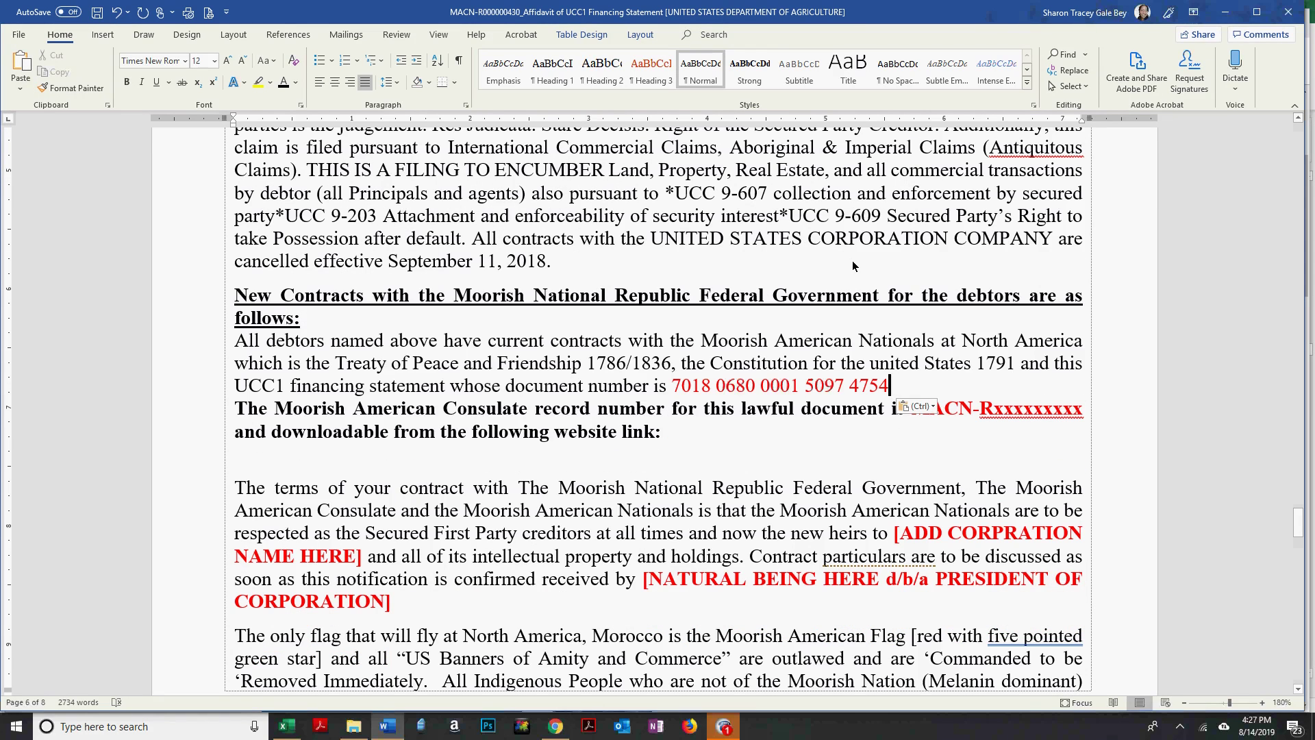
type(".")
key("Return")
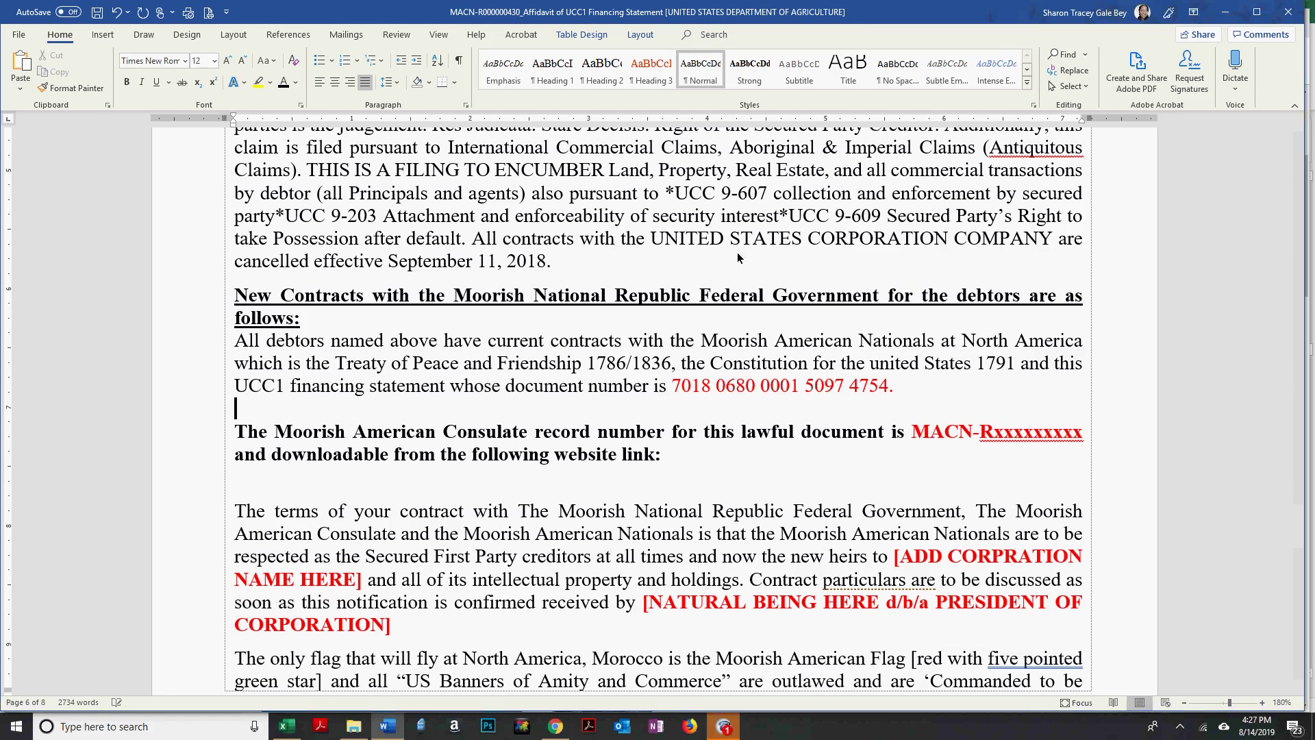
Replace the x's after MACN-R with the Consulate record number in black.
left_click_drag(993, 431, 1084, 433)
type("00000")
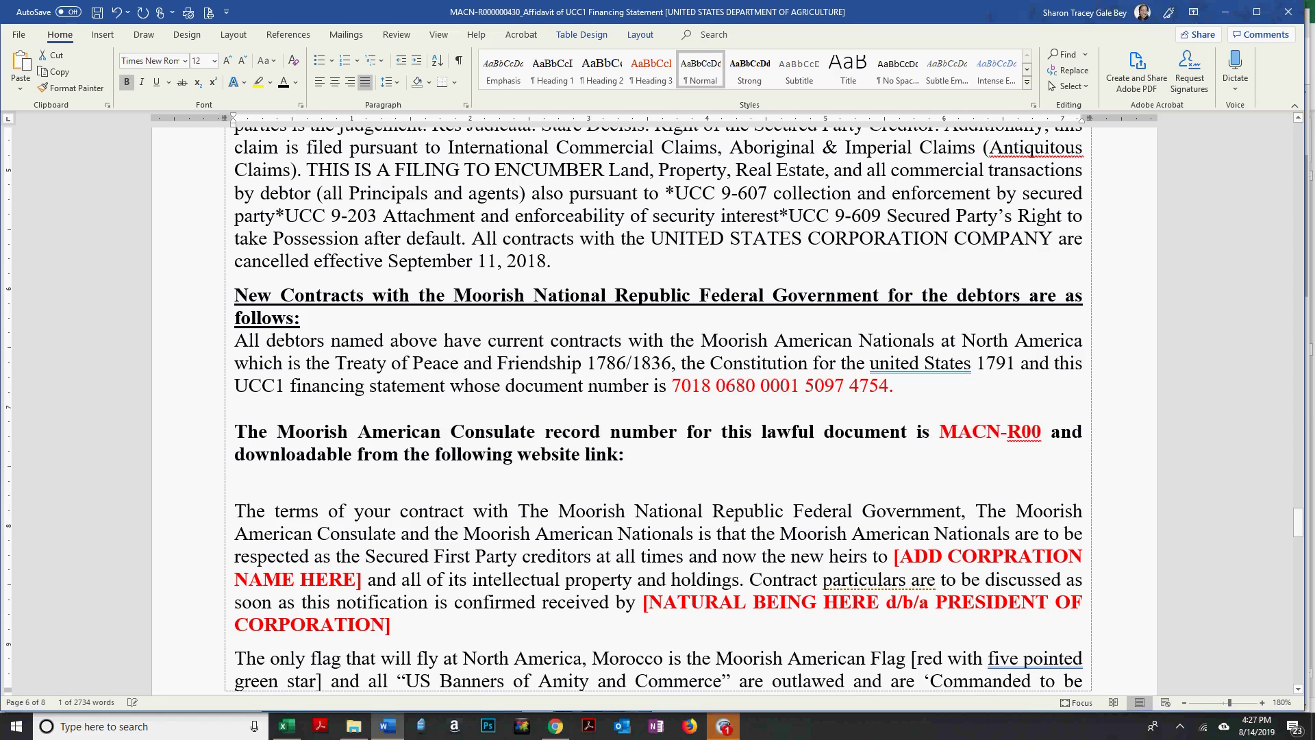
type("0430")
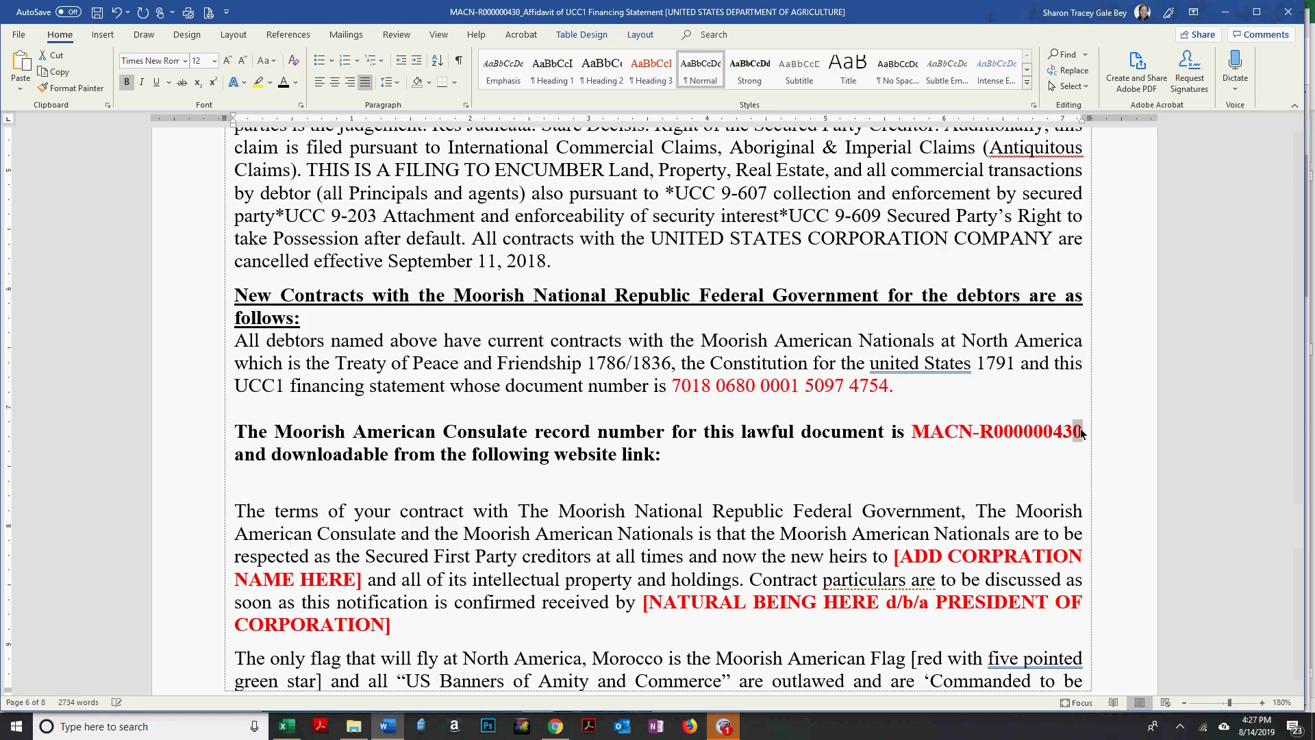
key("shift+Left")
key("shift+Left")
key("shift+Left")
key("shift+Left")
key("shift+Left")
key("shift+Left")
key("shift+Left")
key("shift+Left")
key("shift+Left")
key("shift+Left")
key("shift+Left")
key("shift+Left")
key("shift+Left")
key("shift+Left")
key("shift+Left")
key("shift+Left")
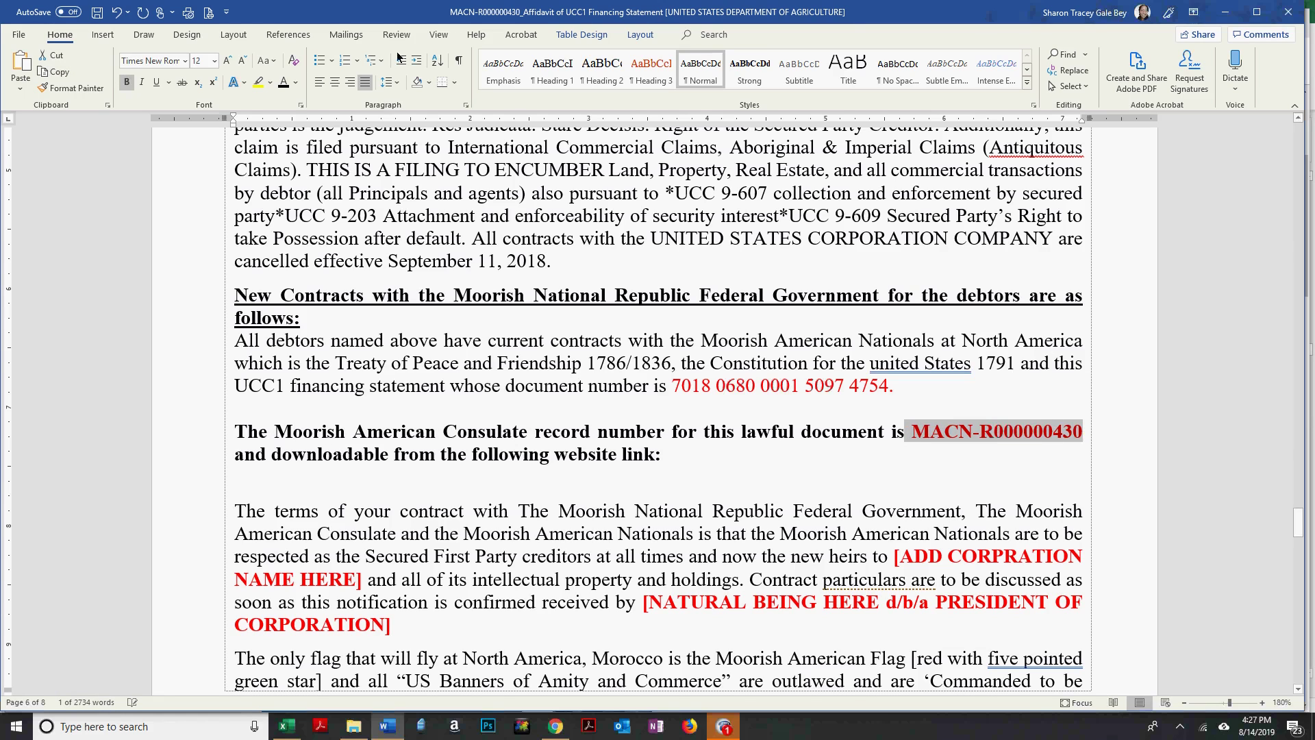
left_click(284, 82)
left_click(759, 432)
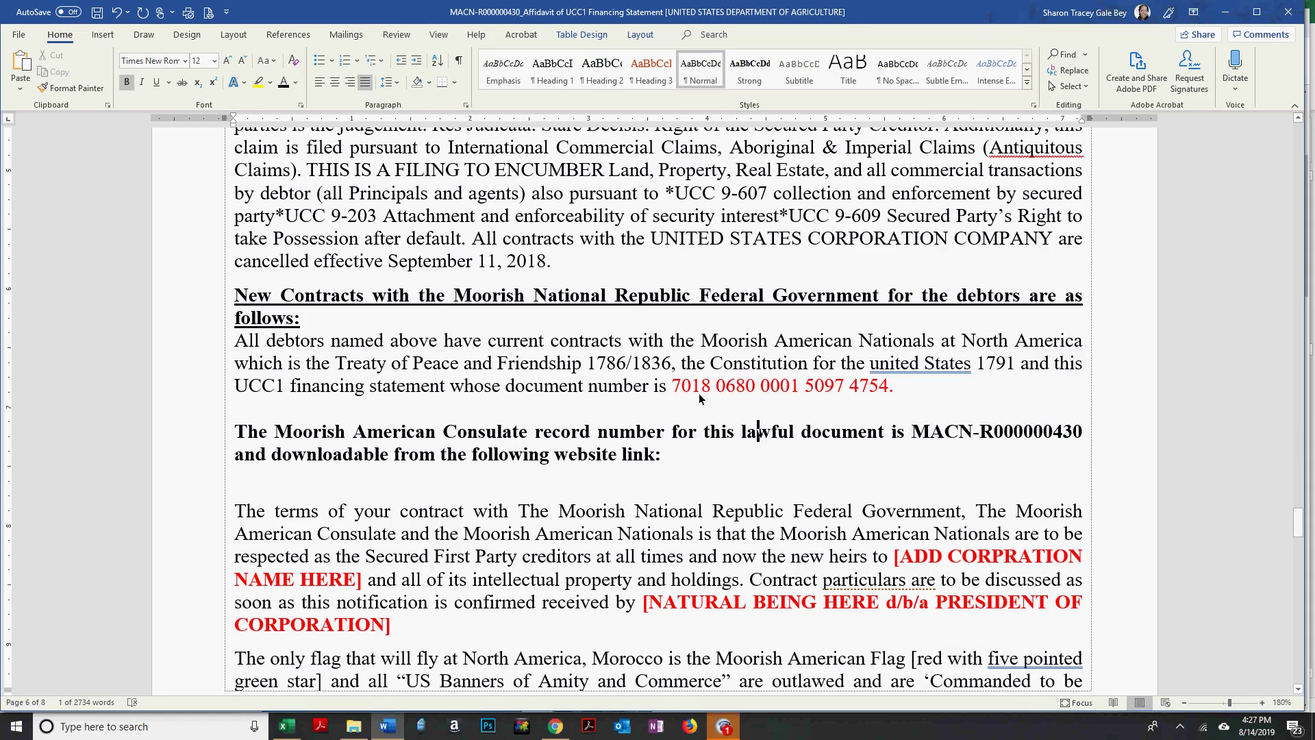
Bold the tracking number in the contracts paragraph.
left_click_drag(671, 386, 888, 386)
key("ctrl+b")
left_click(821, 433)
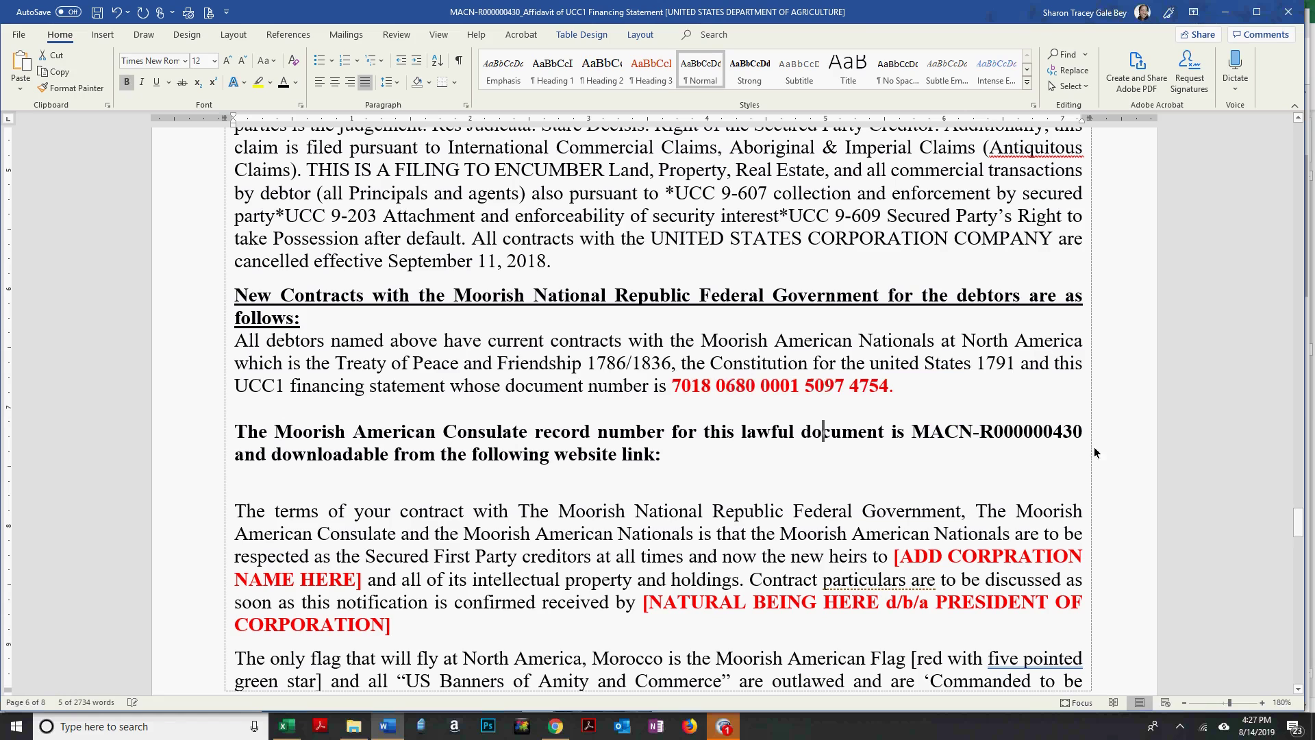
scroll(738, 330, "down", 3)
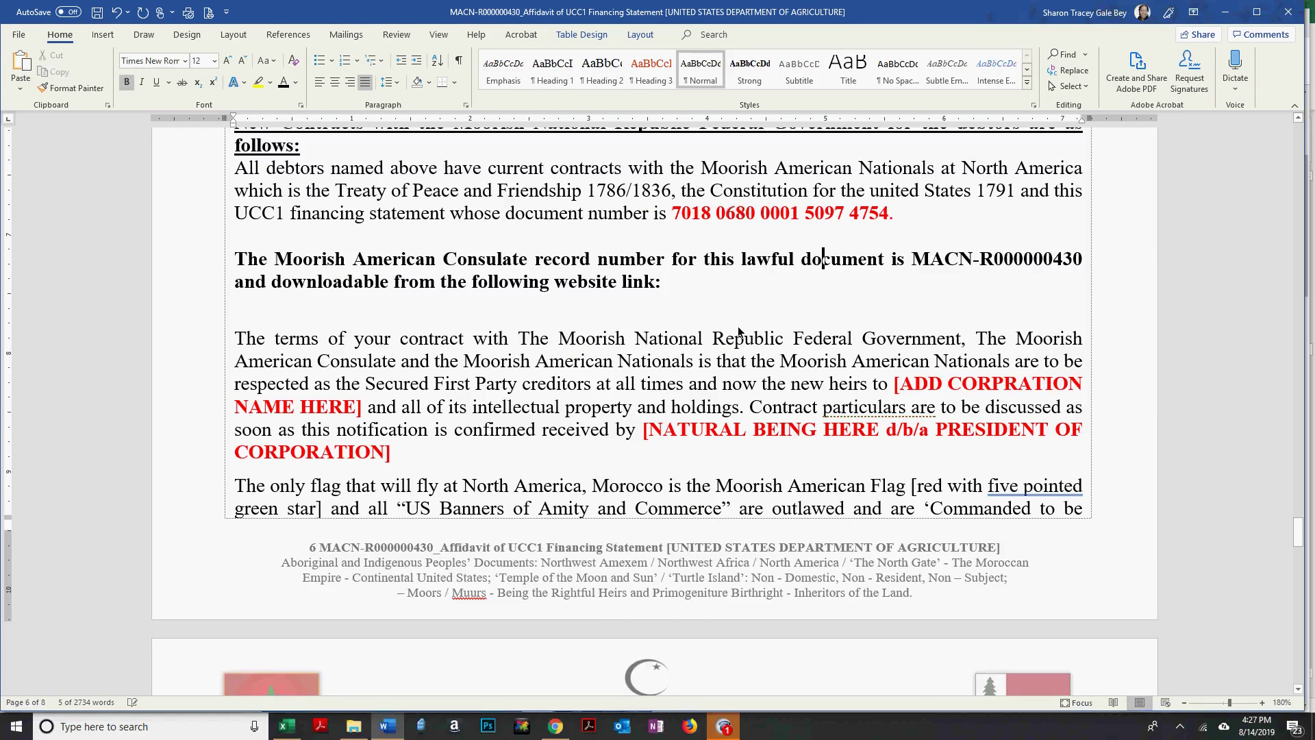
scroll(738, 330, "up", 15)
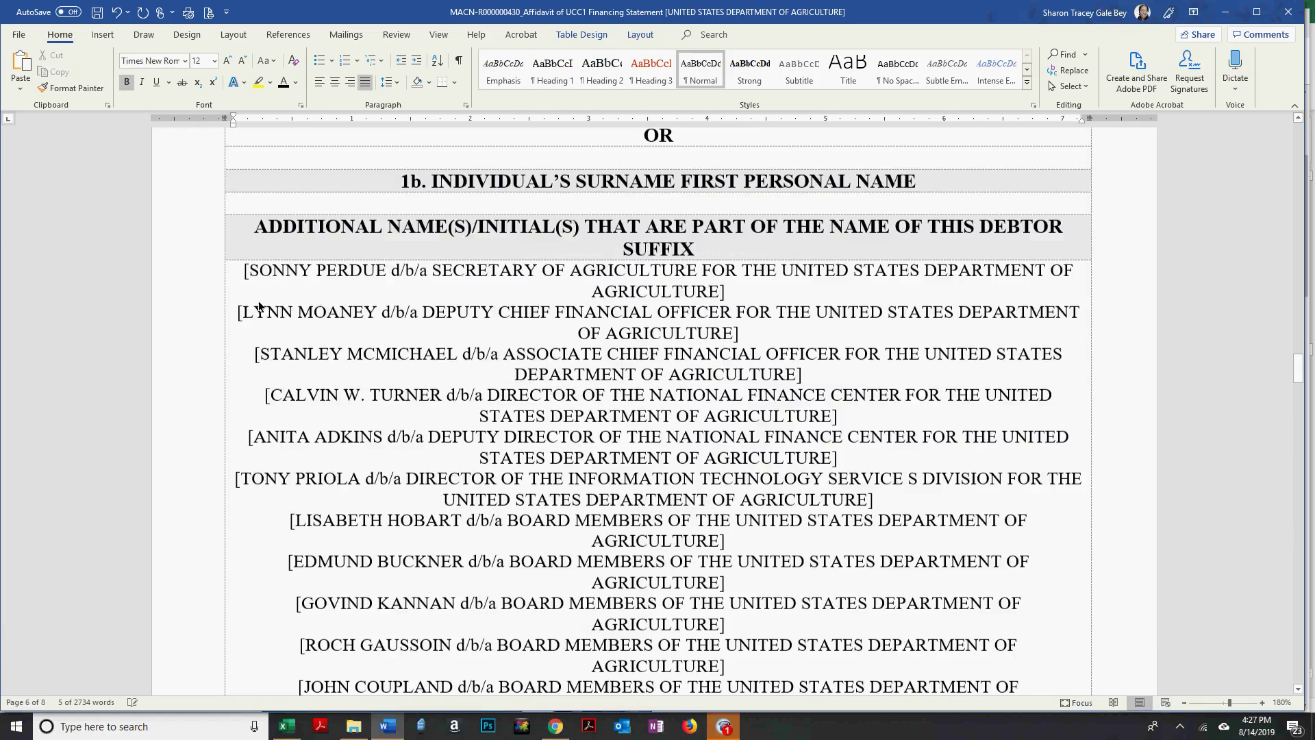
Paste the signer's name and title as plain text over the bracketed placeholder.
left_click_drag(278, 306, 727, 329)
key("ctrl+c")
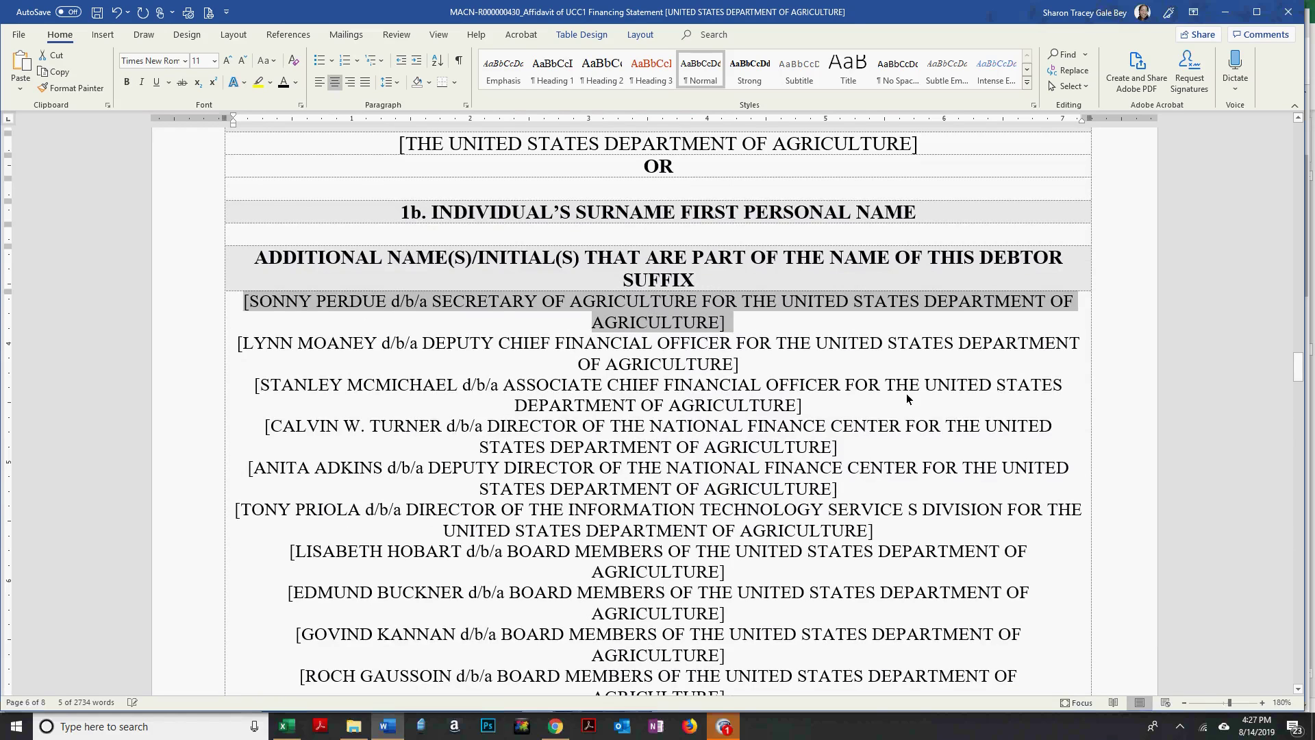
scroll(911, 391, "down", 2)
scroll(911, 391, "down", 20)
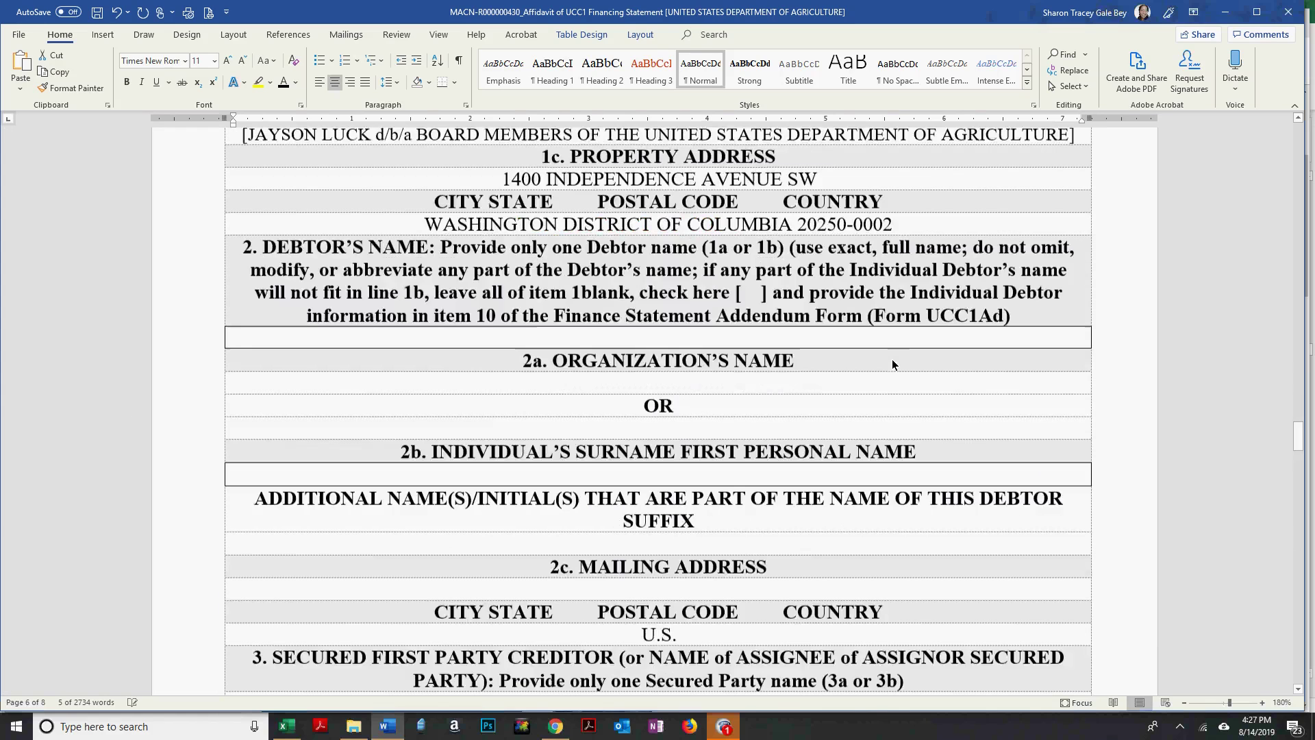
scroll(891, 359, "down", 7)
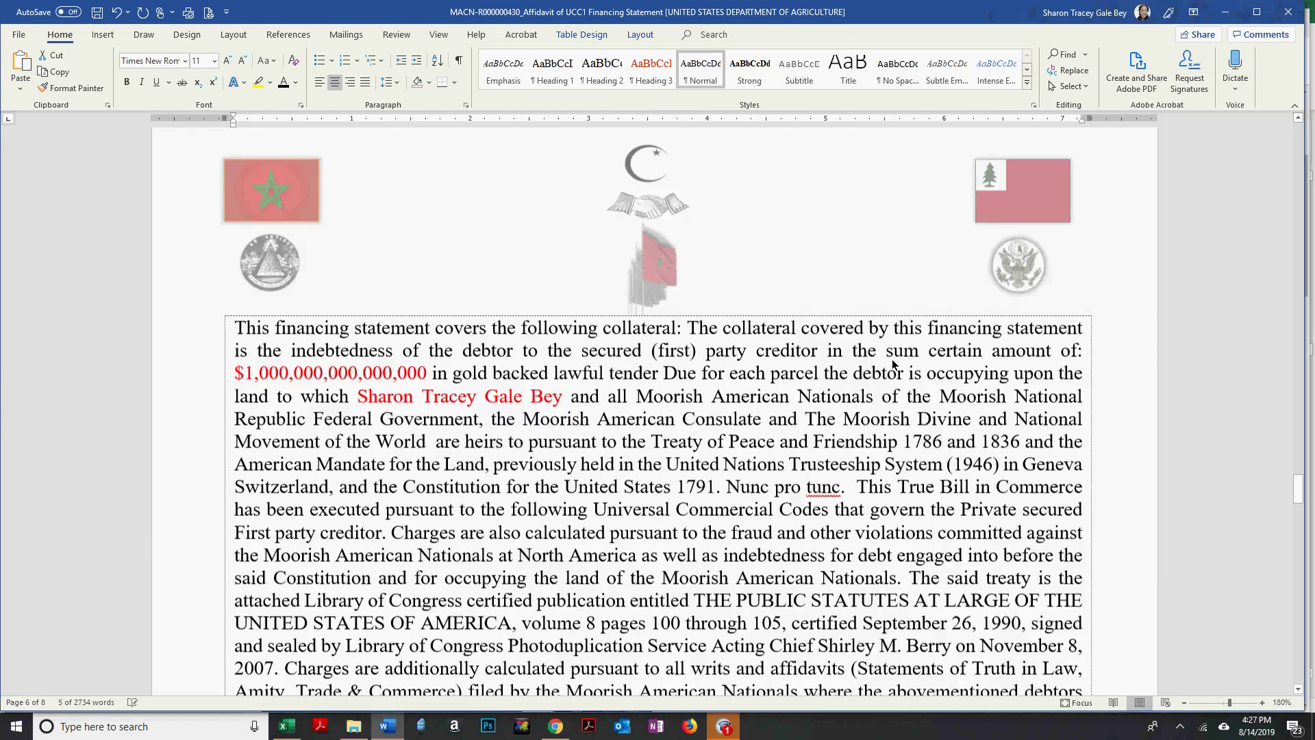
scroll(891, 359, "down", 7)
scroll(660, 352, "down", 7)
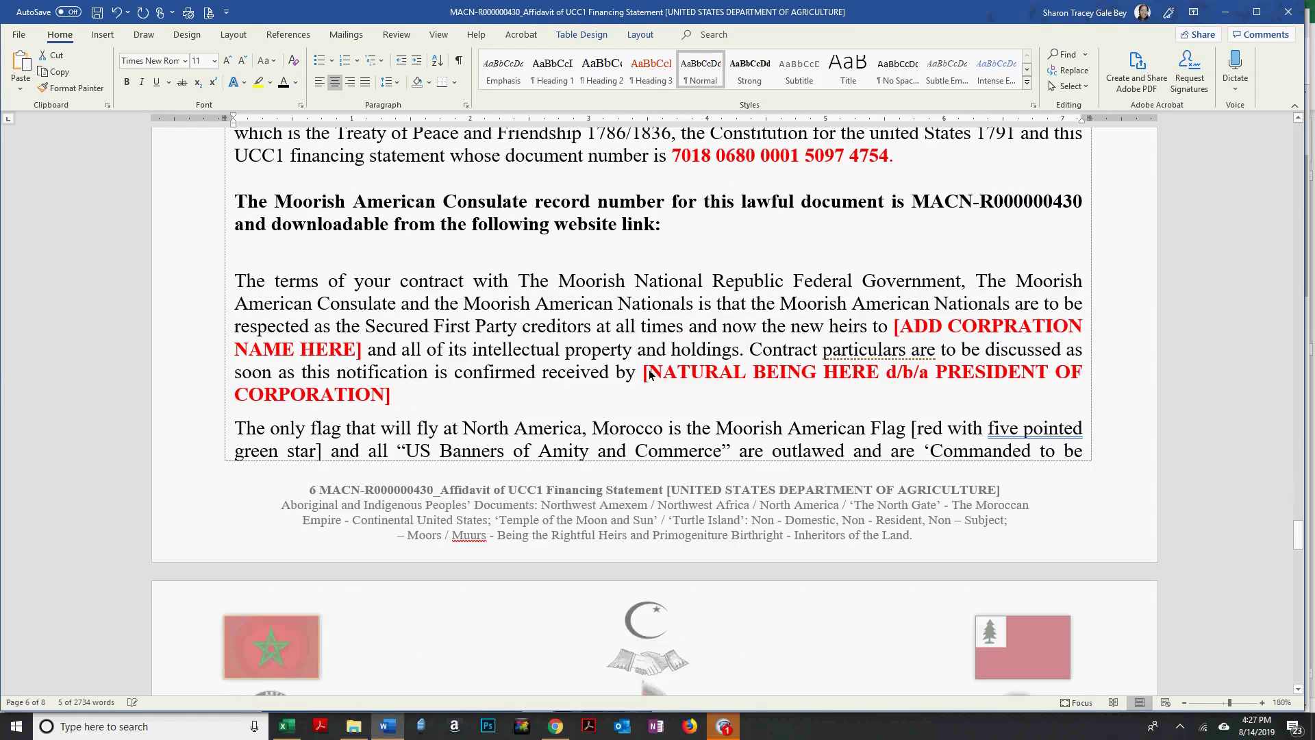
left_click_drag(647, 372, 391, 398)
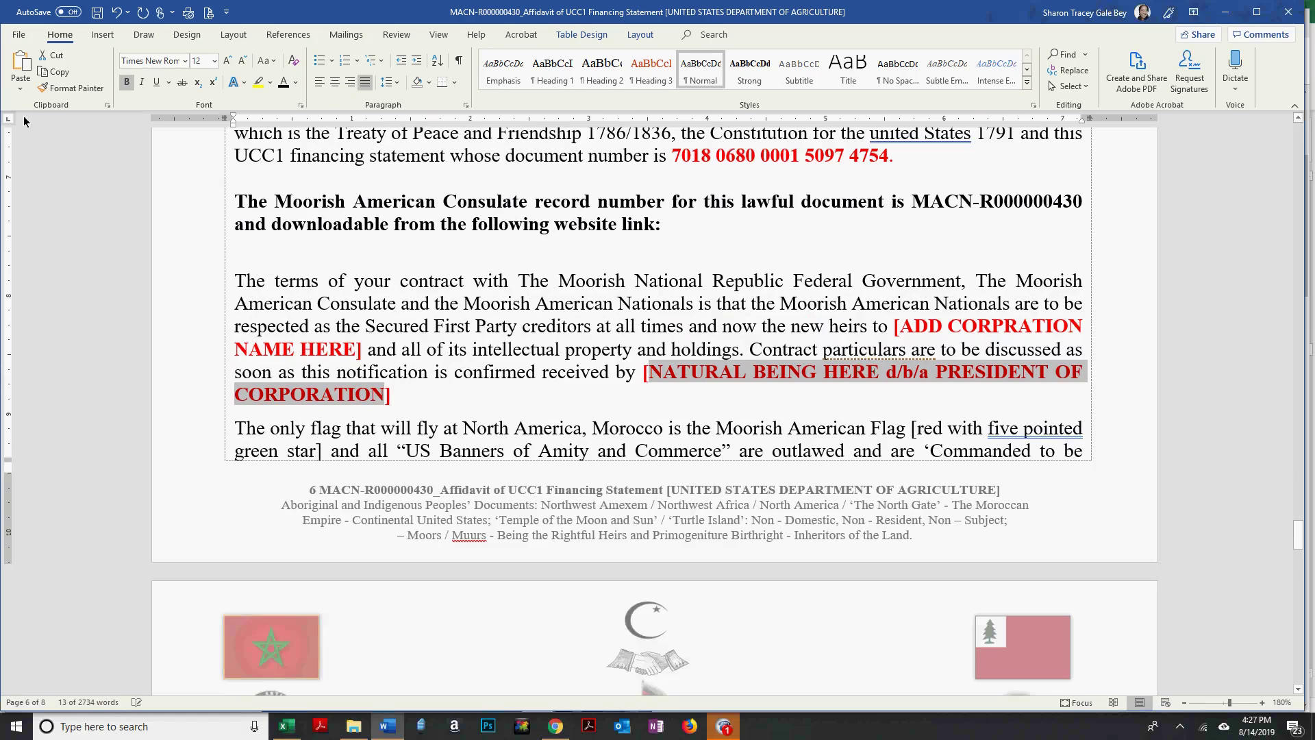
left_click(20, 87)
left_click(80, 128)
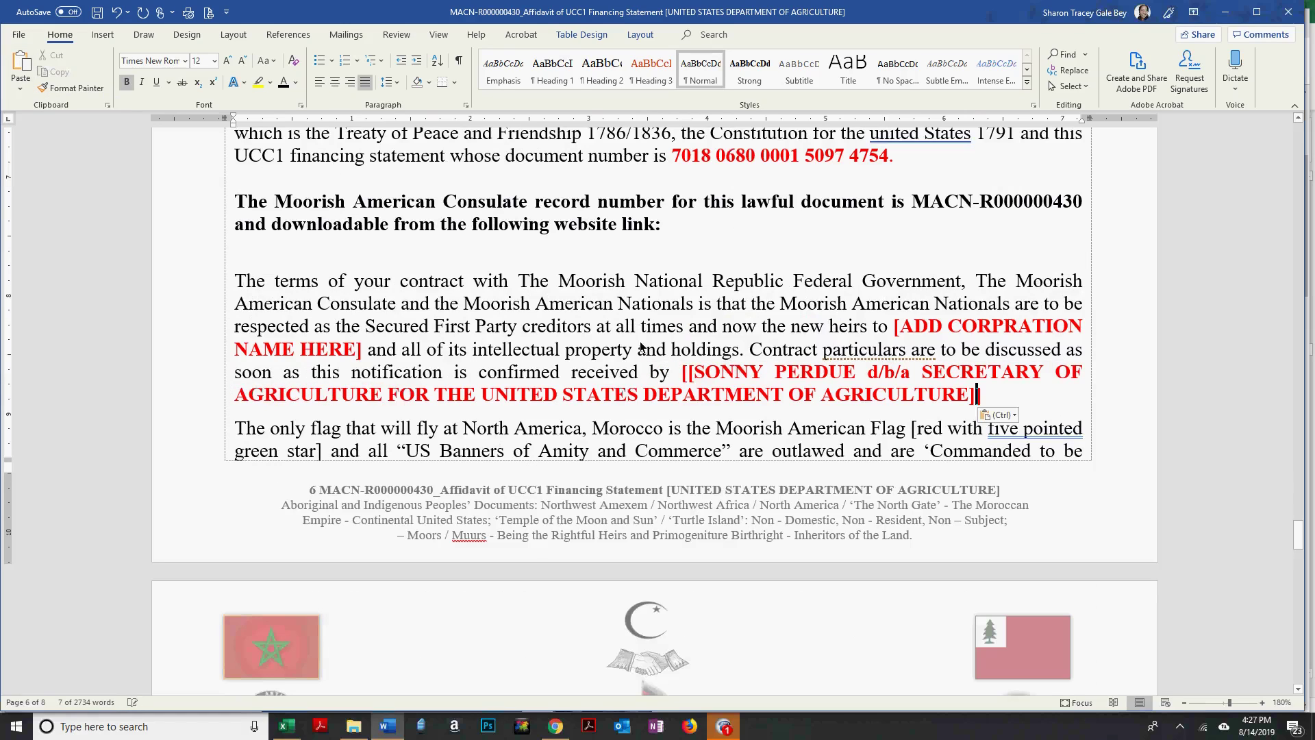
Remove the doubled brackets, end the signer text with '.]' and make it black.
left_click(690, 372)
key("BackSpace")
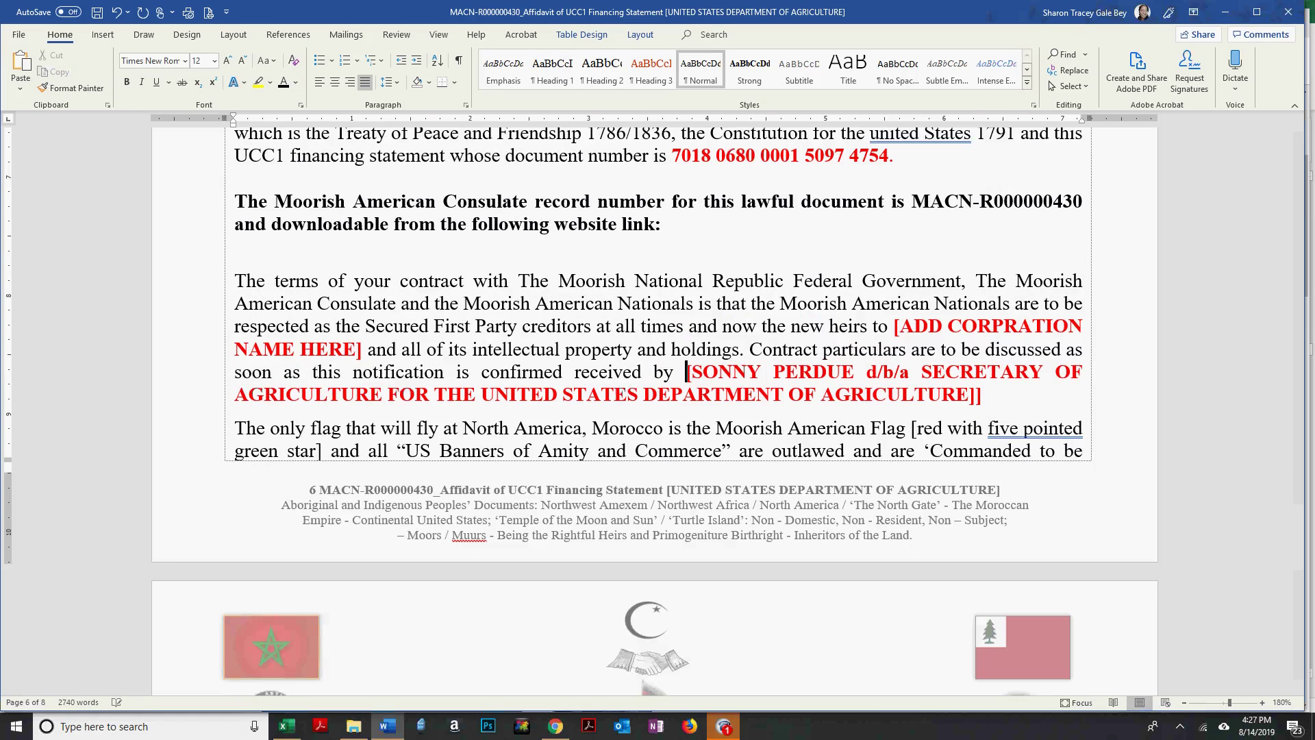
left_click(987, 397)
key("BackSpace")
key("BackSpace")
type(".]")
left_click(704, 378, "shift")
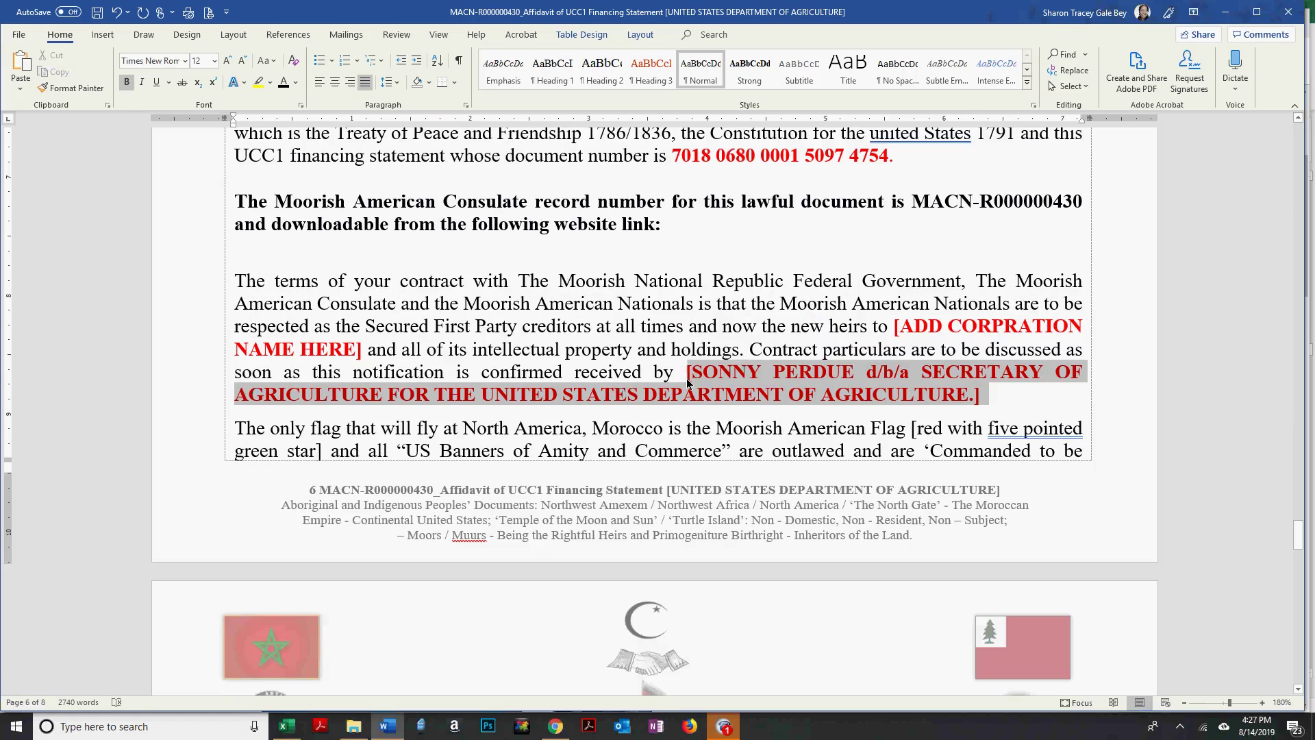
left_click(856, 337)
Replace [ADD CORPRATION NAME HERE] with UNITED STATES DEPARTMENT OF AGRICULTURE as plain text, in black.
left_click_drag(482, 395, 880, 396)
key("ctrl+c")
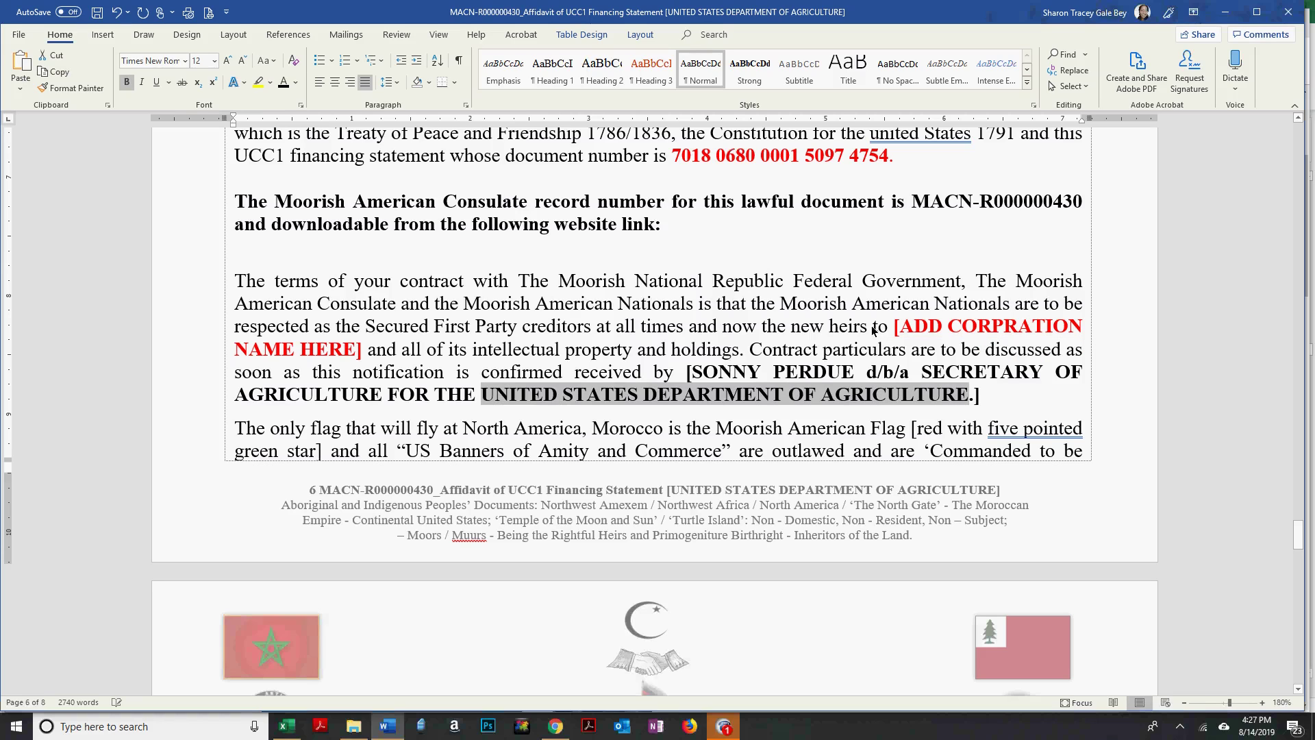
left_click_drag(899, 327, 337, 353)
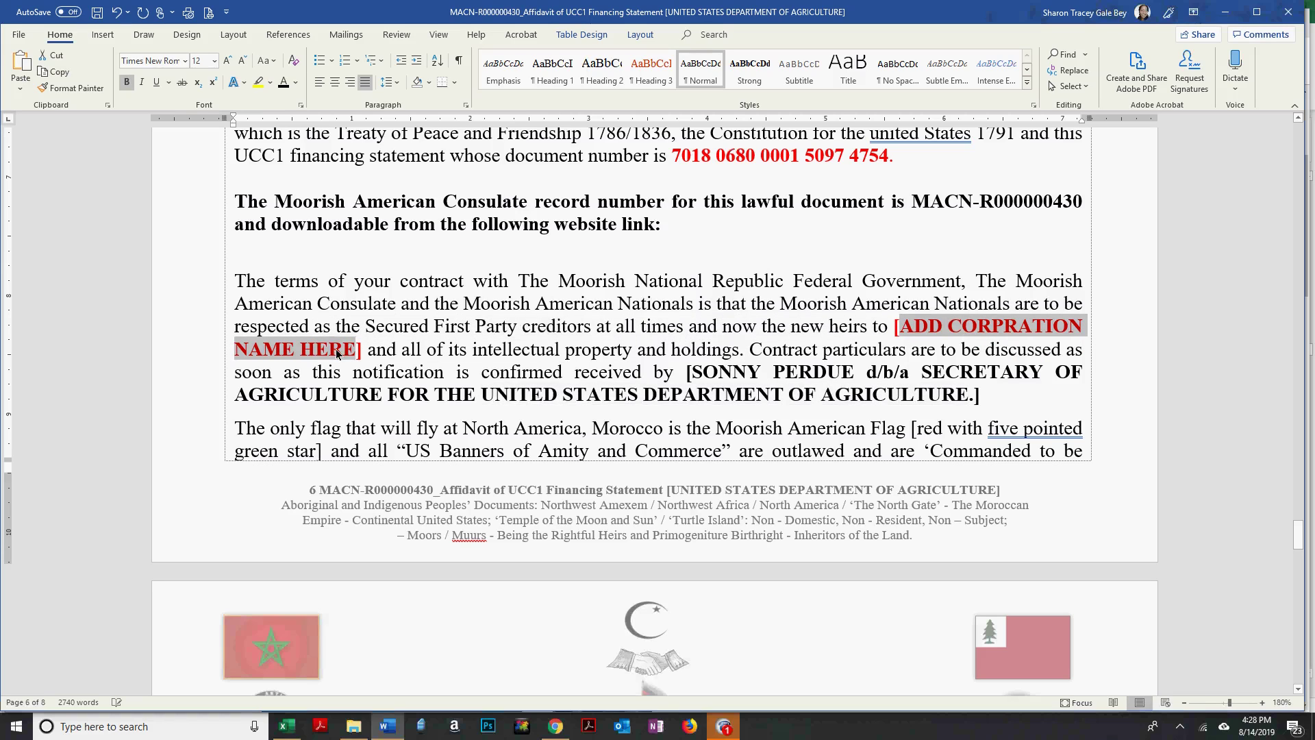
left_click(21, 88)
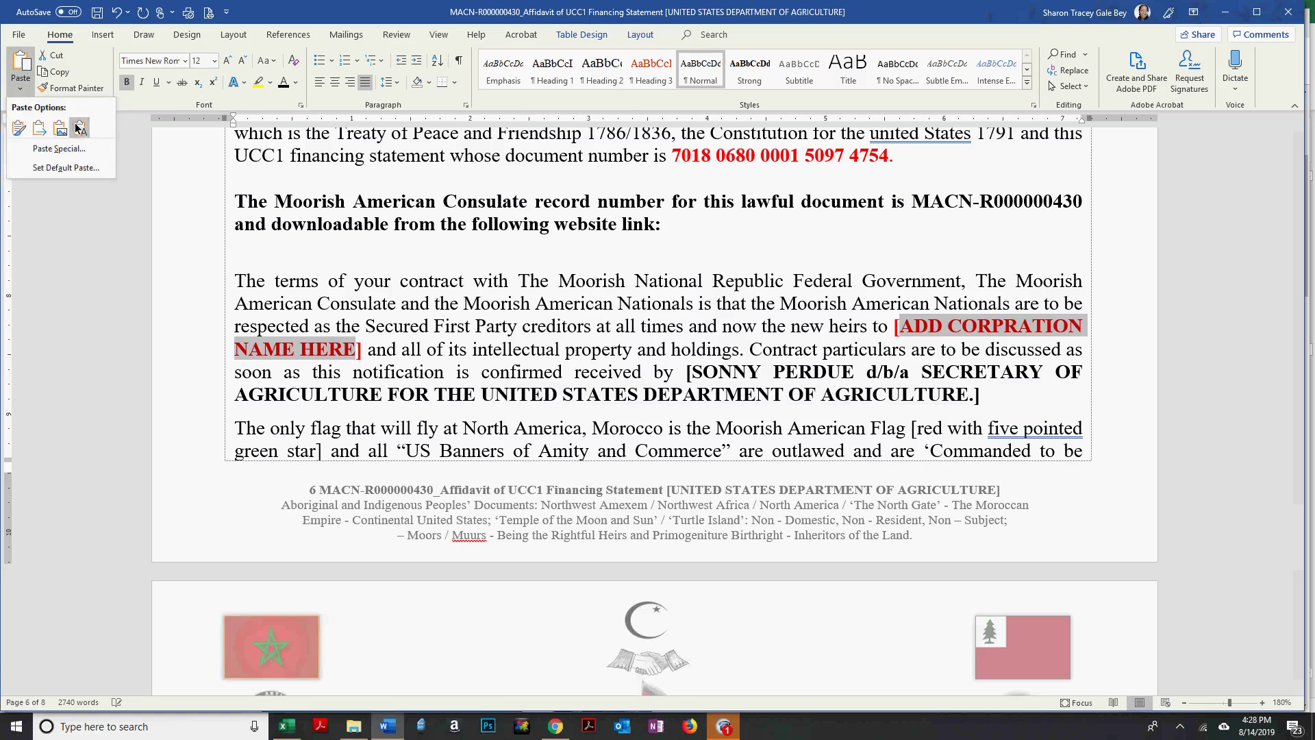
left_click(78, 127)
left_click_drag(917, 328, 925, 349)
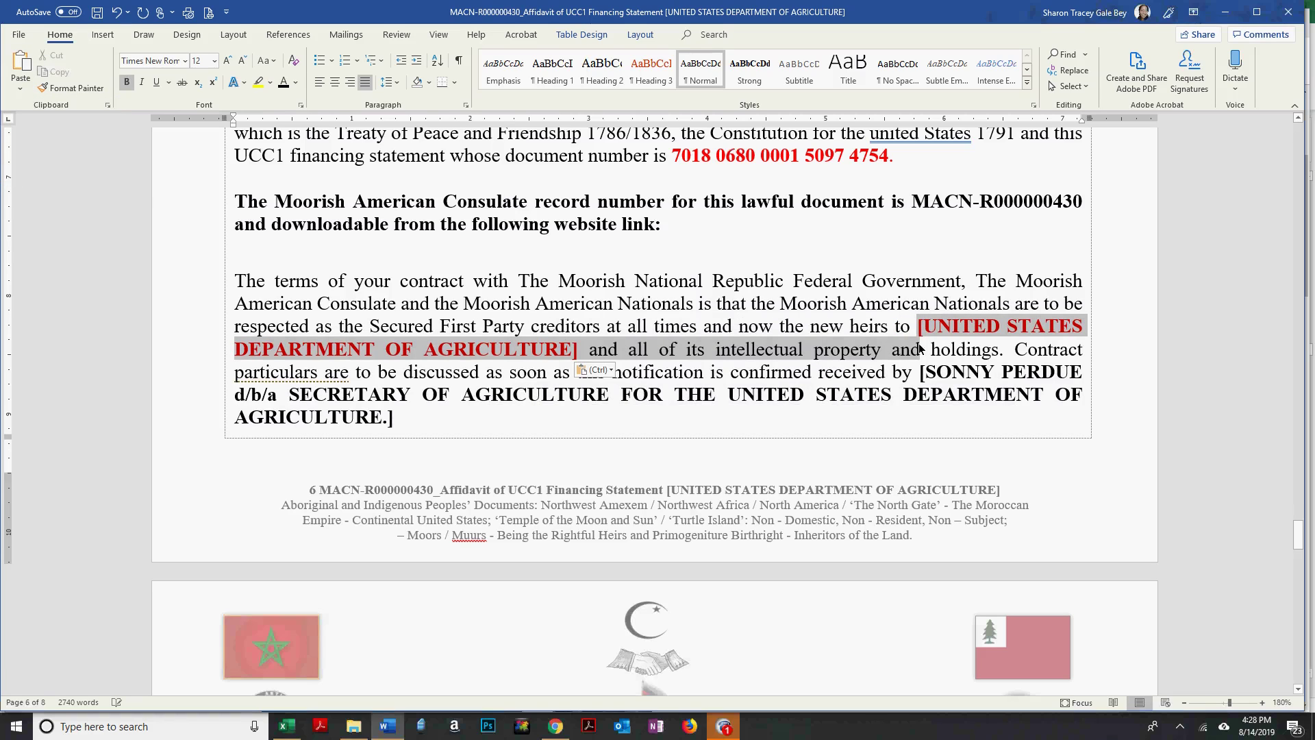
left_click(283, 82)
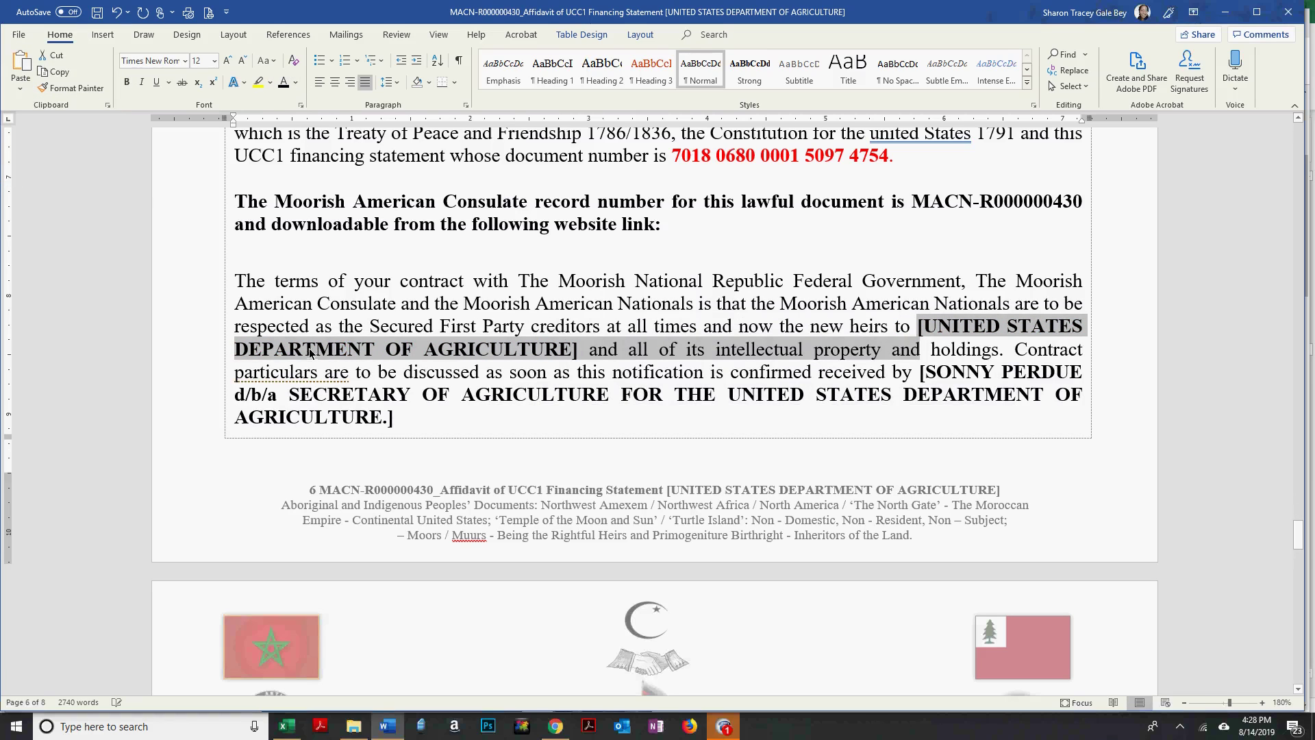
left_click(640, 333)
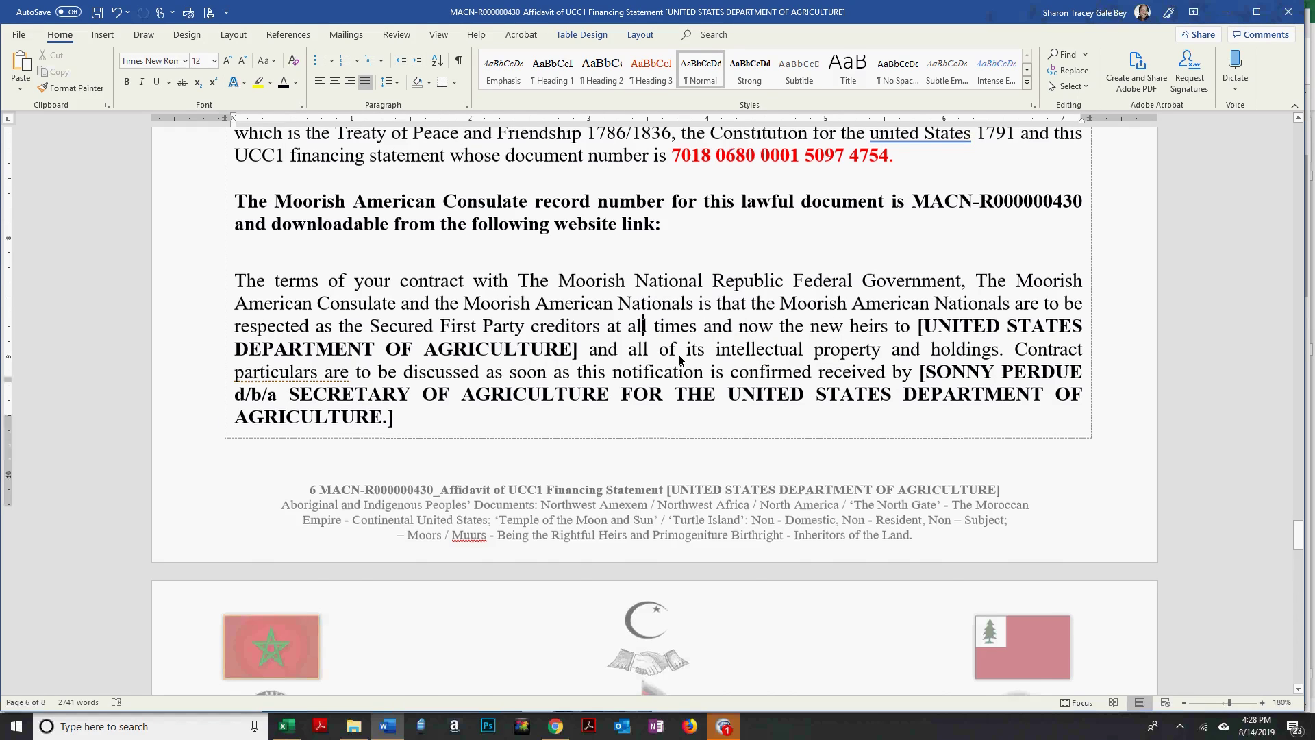
scroll(679, 357, "down", 3)
scroll(679, 356, "down", 3)
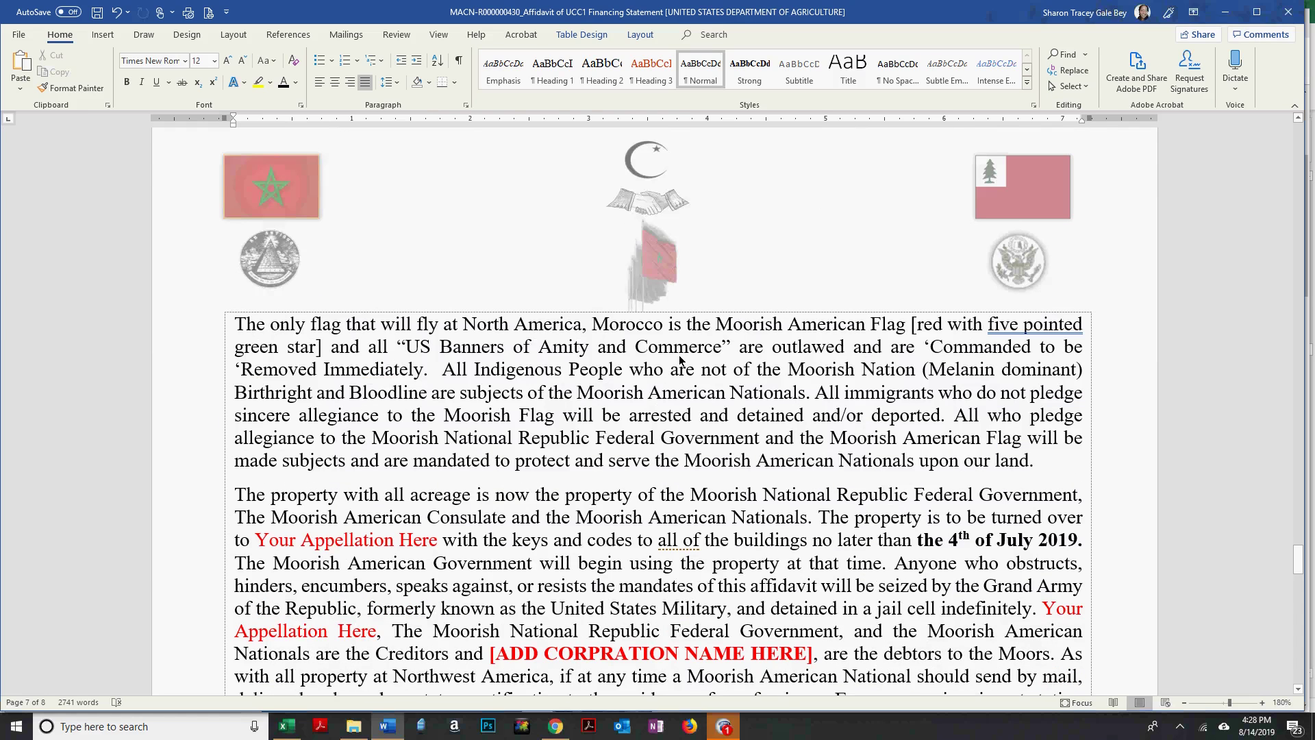
scroll(680, 358, "down", 2)
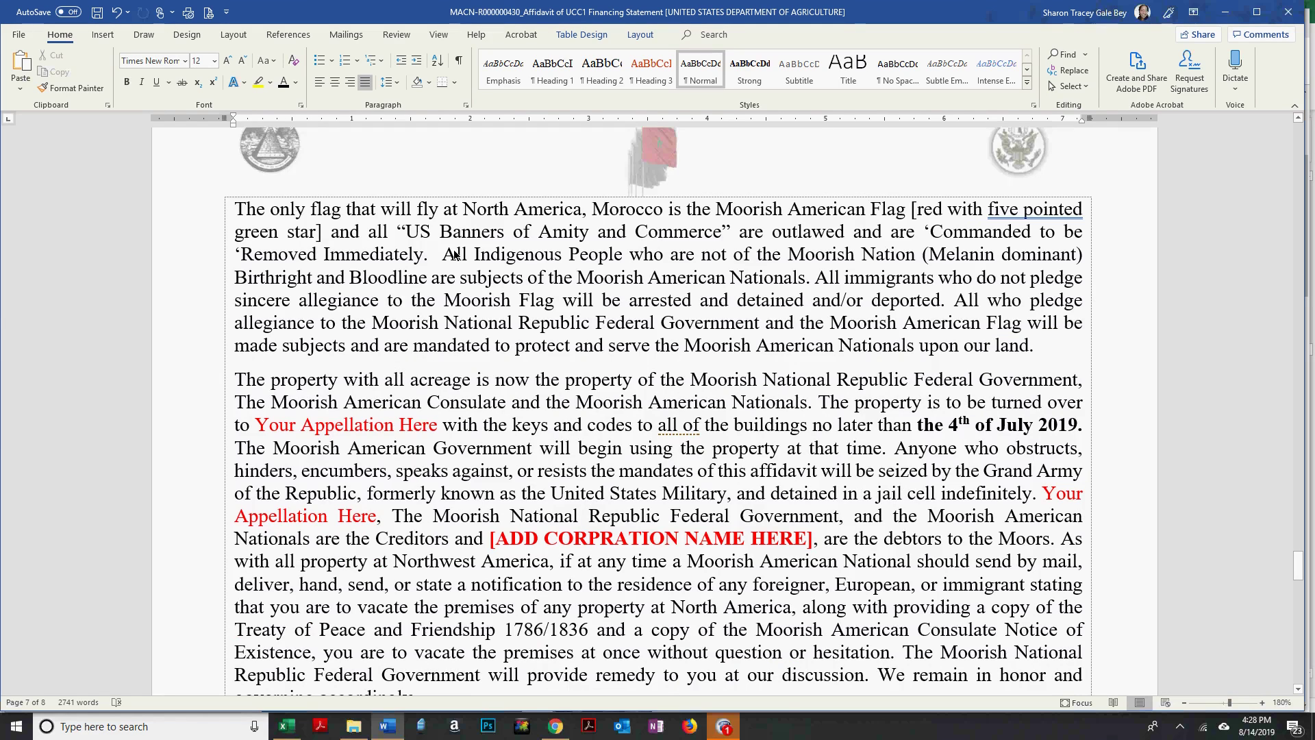
scroll(453, 255, "up", 6)
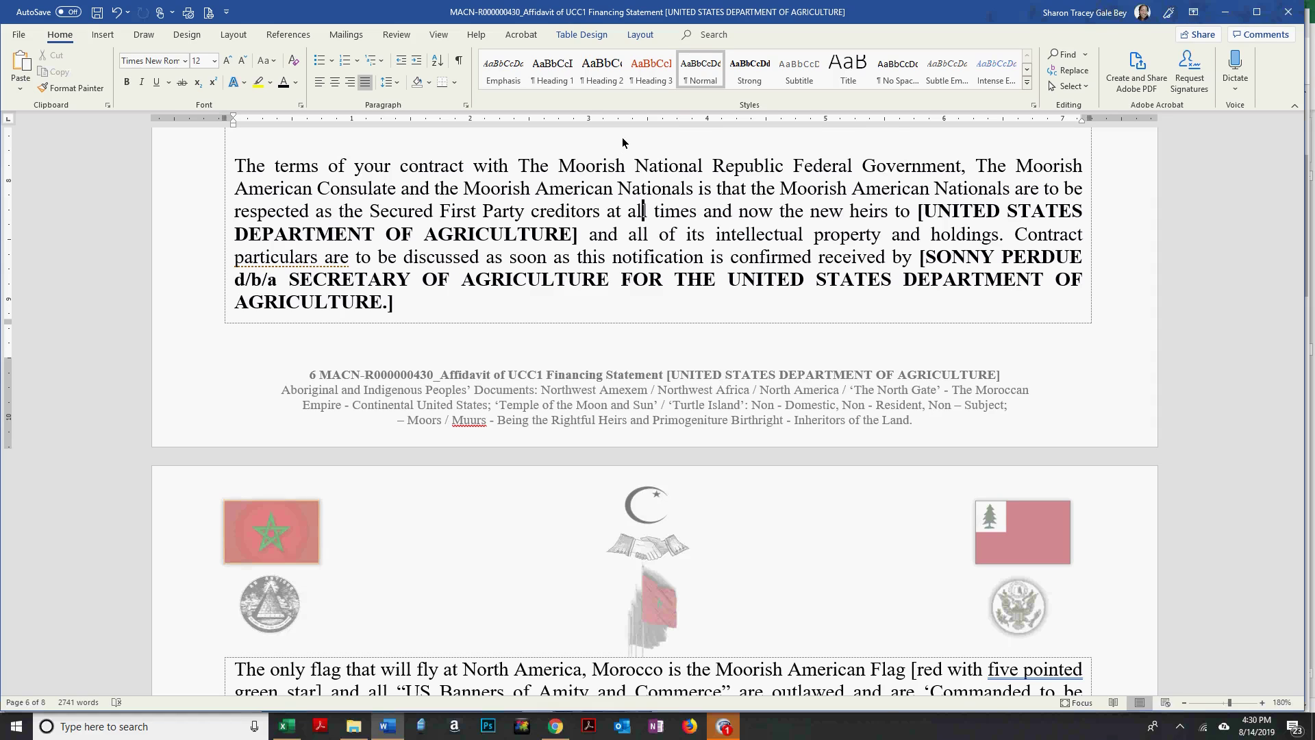
scroll(622, 140, "down", 1)
scroll(622, 137, "down", 5)
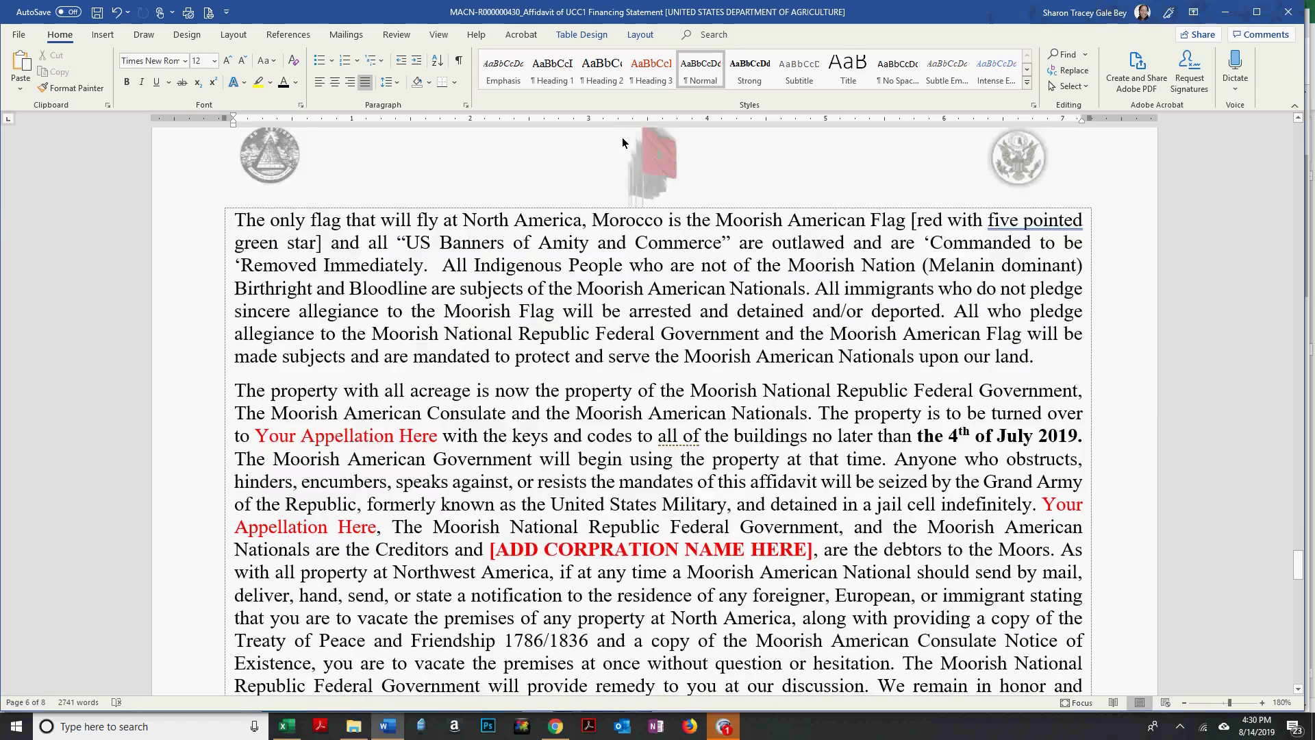
scroll(622, 137, "down", 4)
scroll(622, 137, "up", 5)
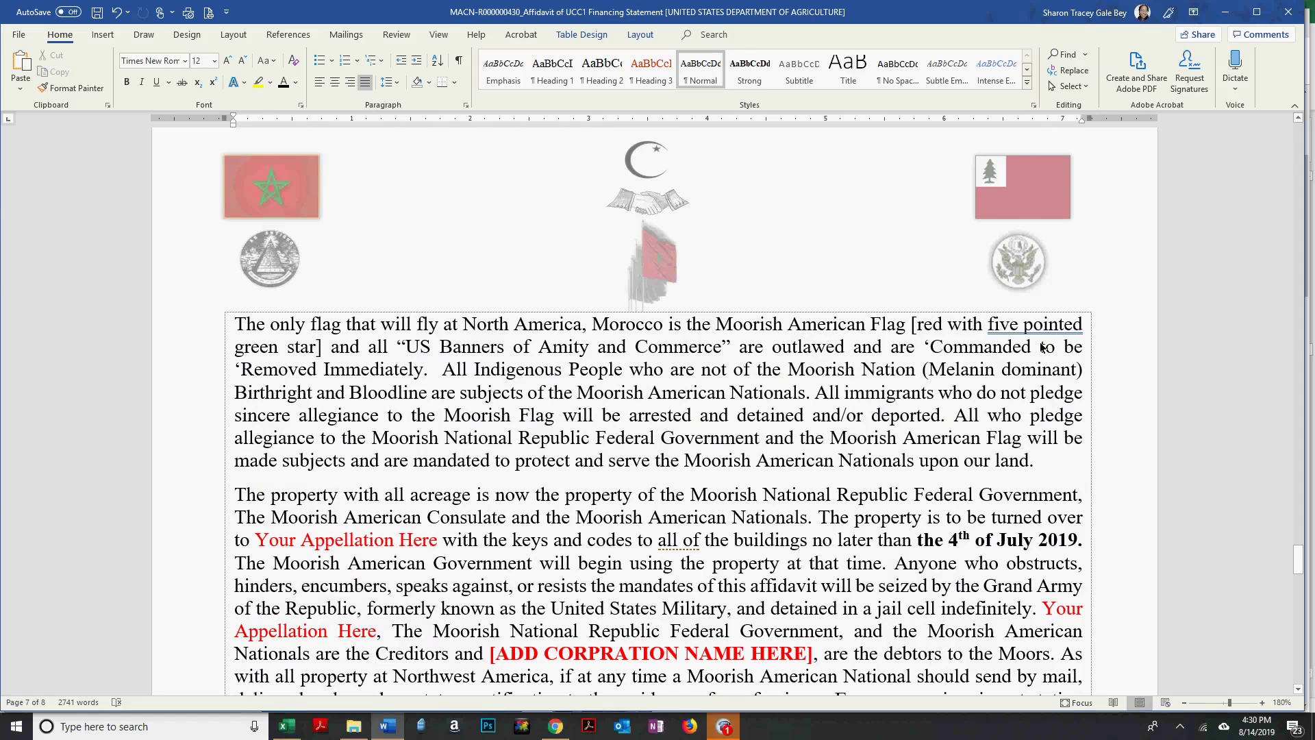
scroll(827, 223, "up", 3)
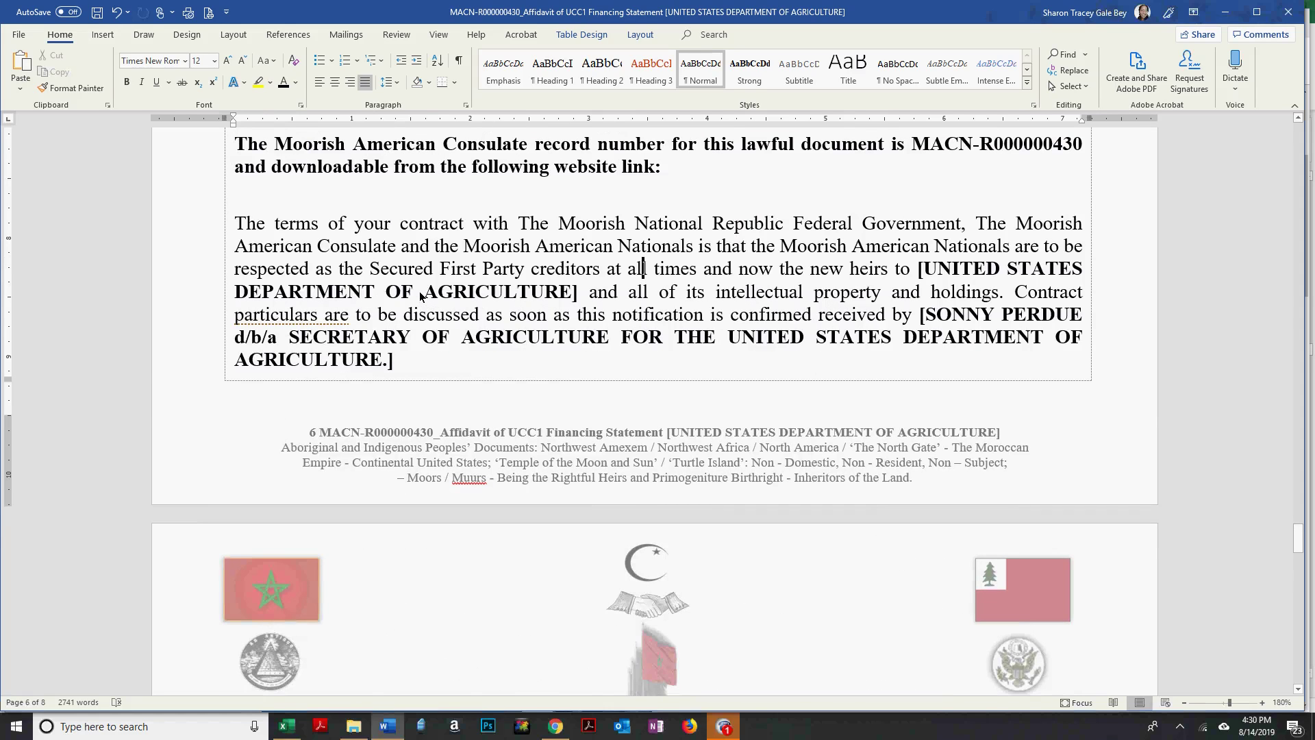
left_click(424, 295)
scroll(615, 537, "down", 2)
scroll(615, 537, "down", 6)
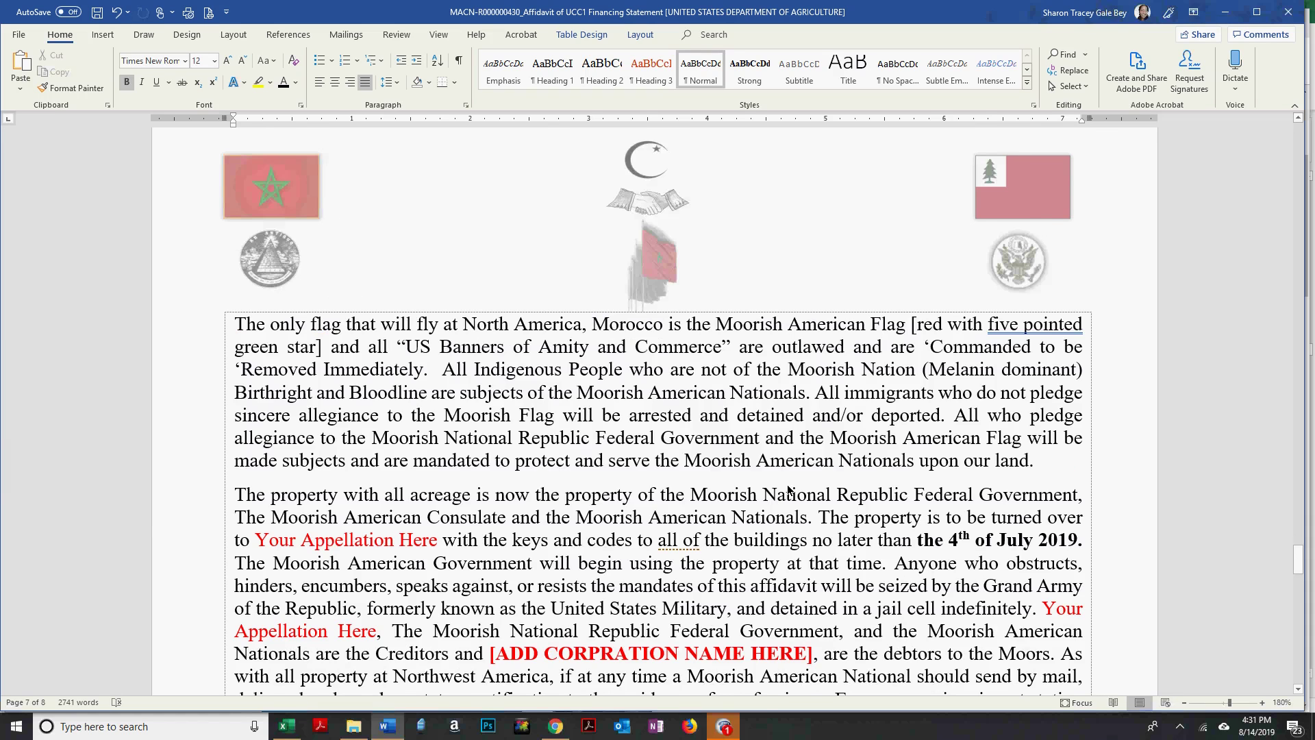
scroll(772, 505, "down", 3)
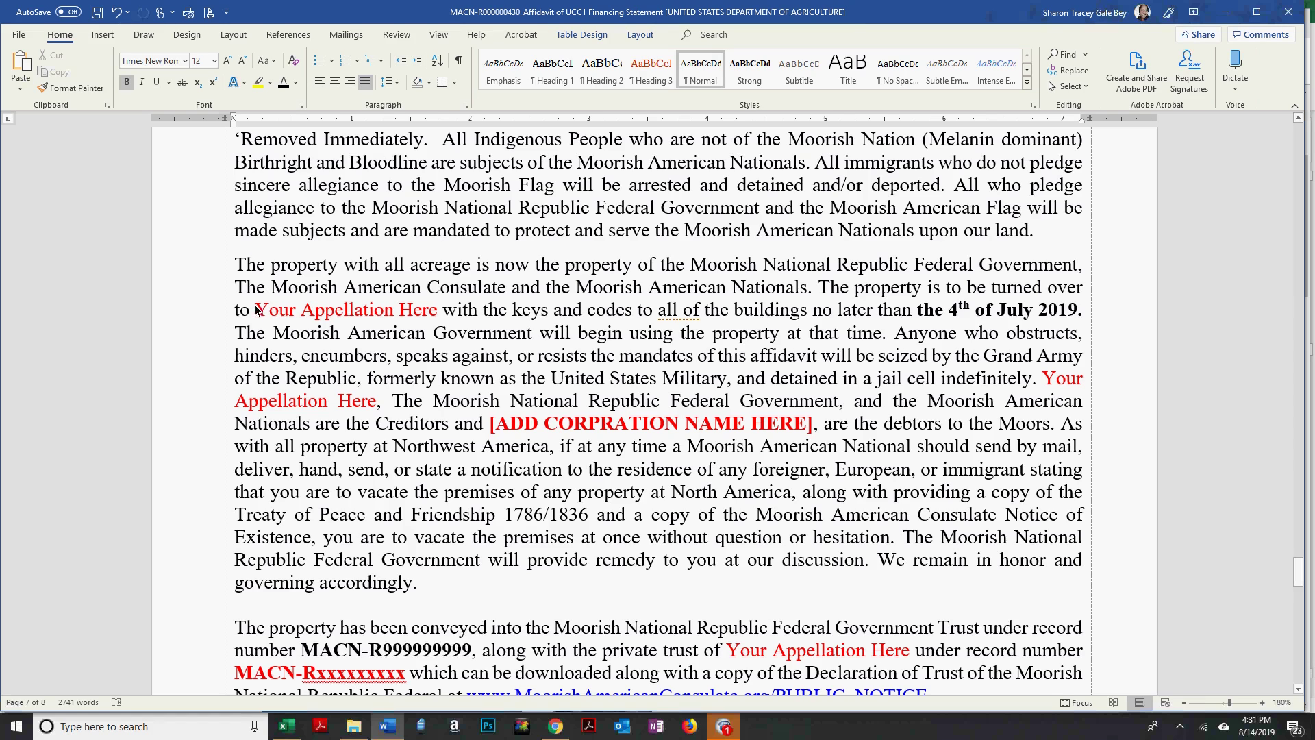
left_click_drag(255, 310, 426, 310)
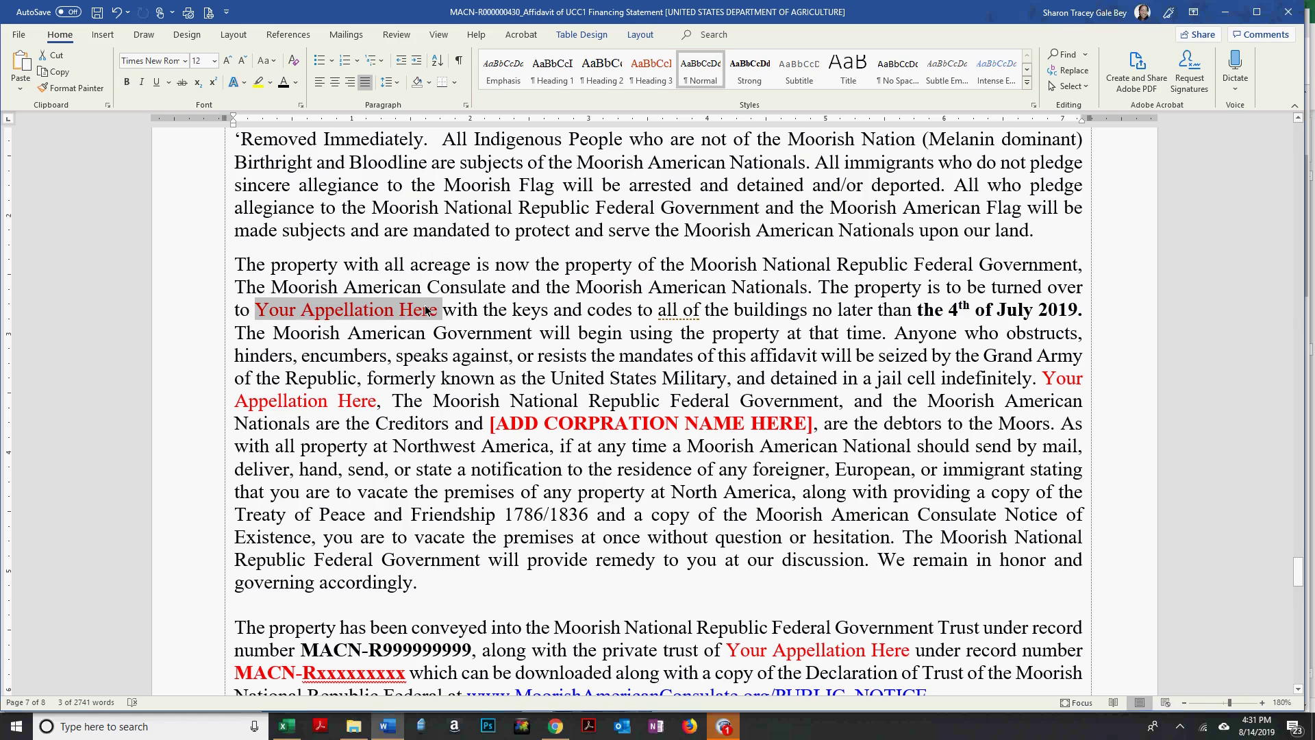
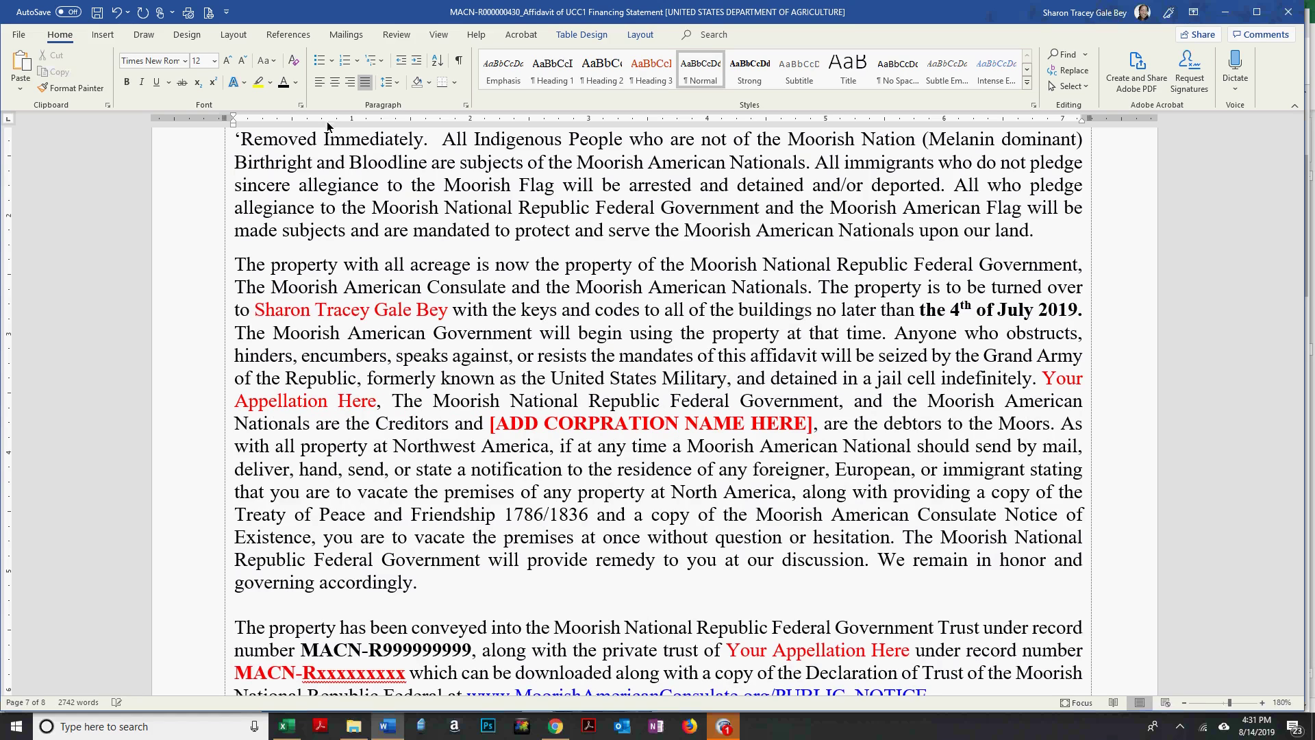
Enter the signer's full name and paste it over the second appellation placeholder.
left_click_drag(254, 309, 452, 310)
key("ctrl+c")
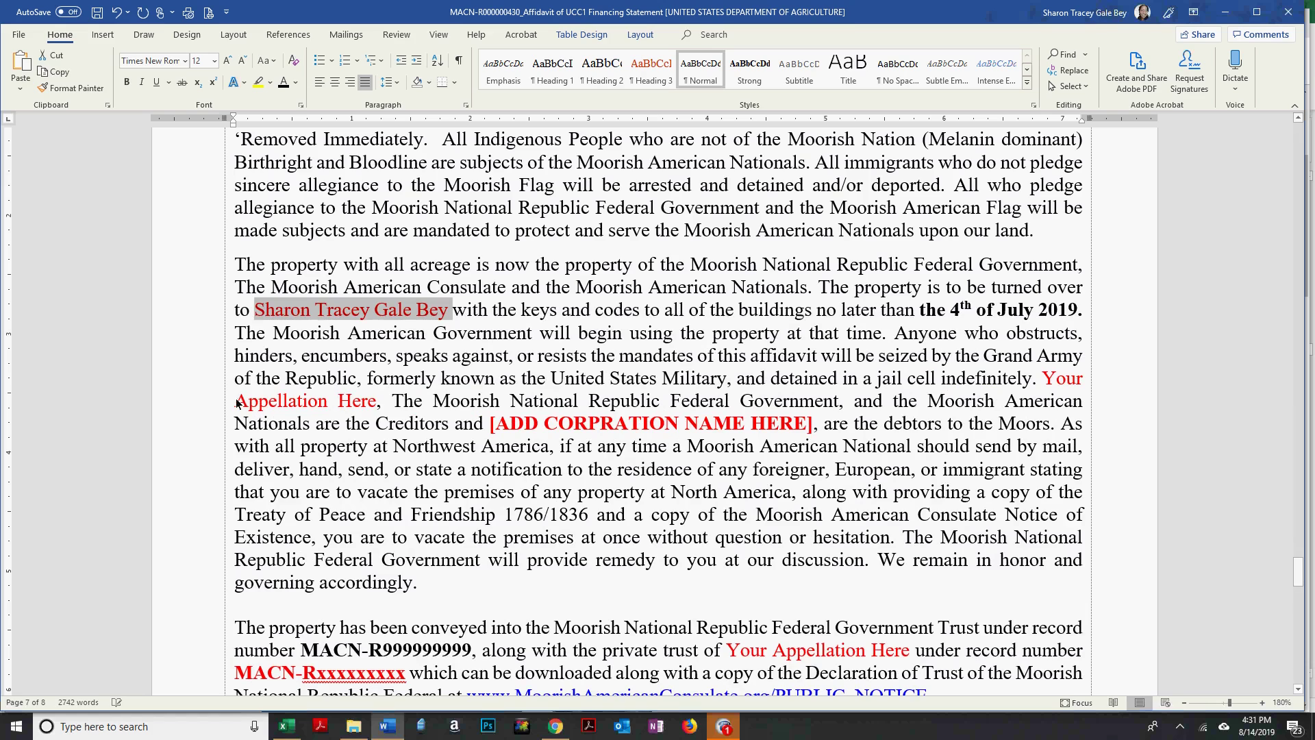
left_click_drag(237, 402, 383, 399)
key("ctrl+v")
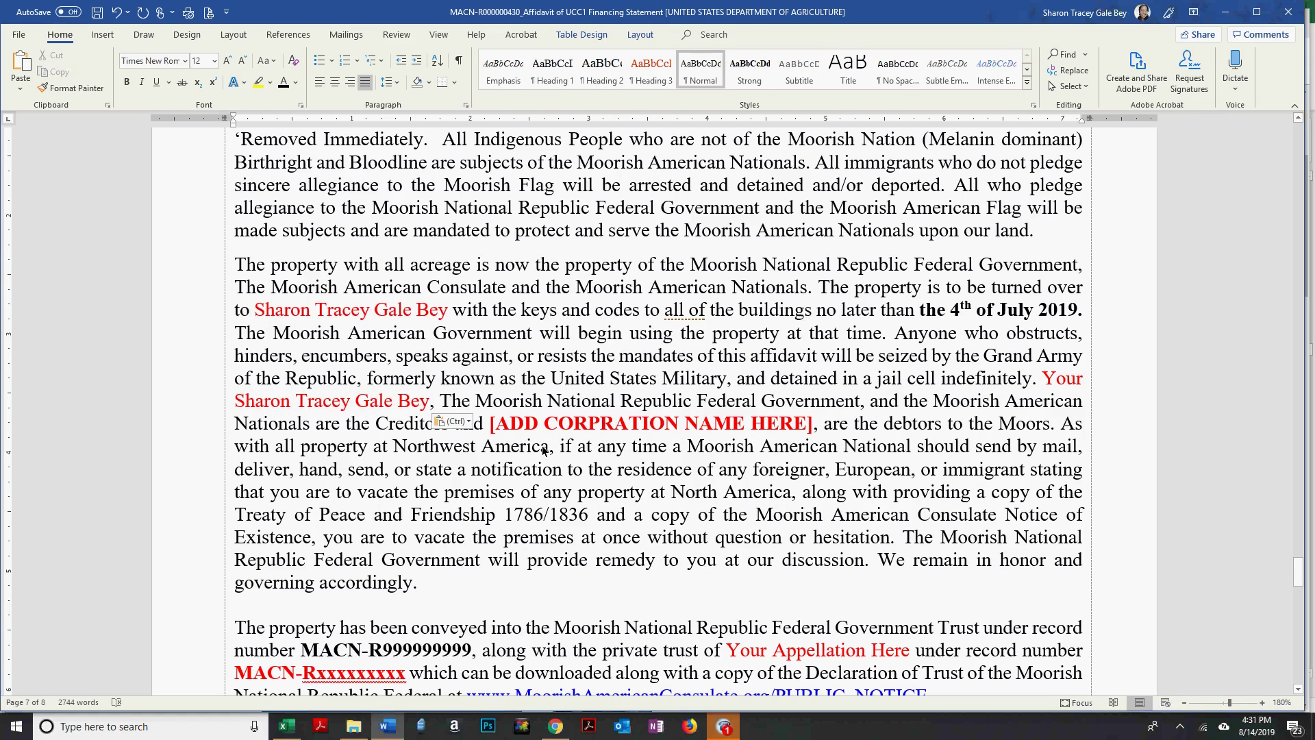
Copy UNITED STATES DEPARTMENT OF AGRICULTURE and paste it over page 7's [ADD CORPRATION NAME HERE].
scroll(616, 383, "up", 2)
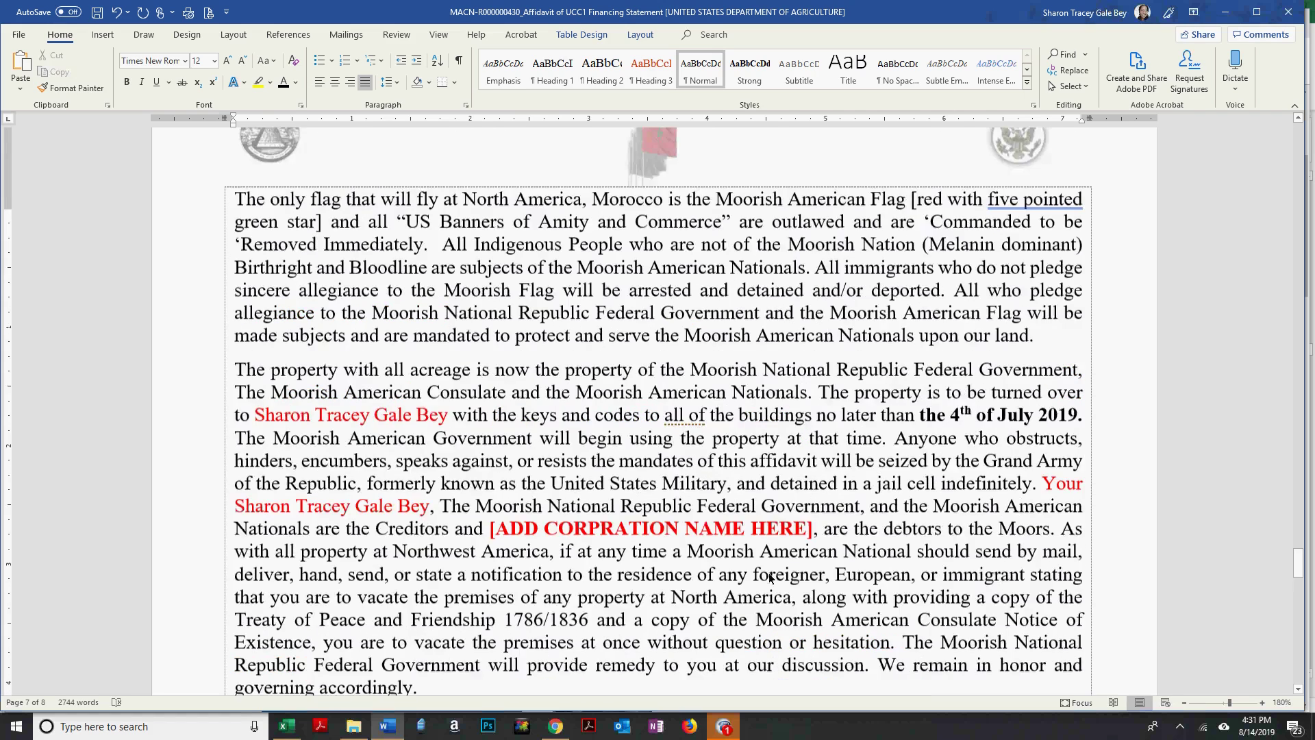
scroll(683, 583, "up", 10)
left_click_drag(920, 446, 453, 460)
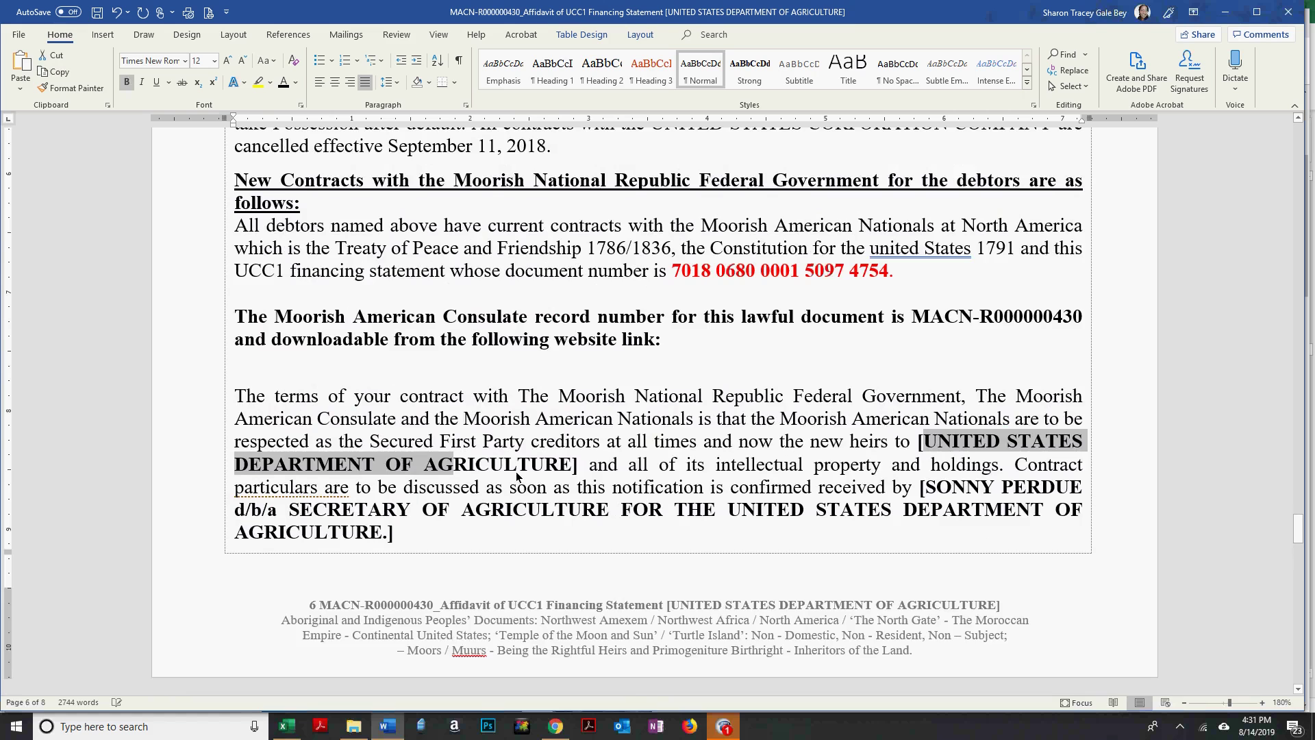
scroll(517, 476, "down", 1)
scroll(518, 476, "down", 5)
scroll(519, 476, "up", 4)
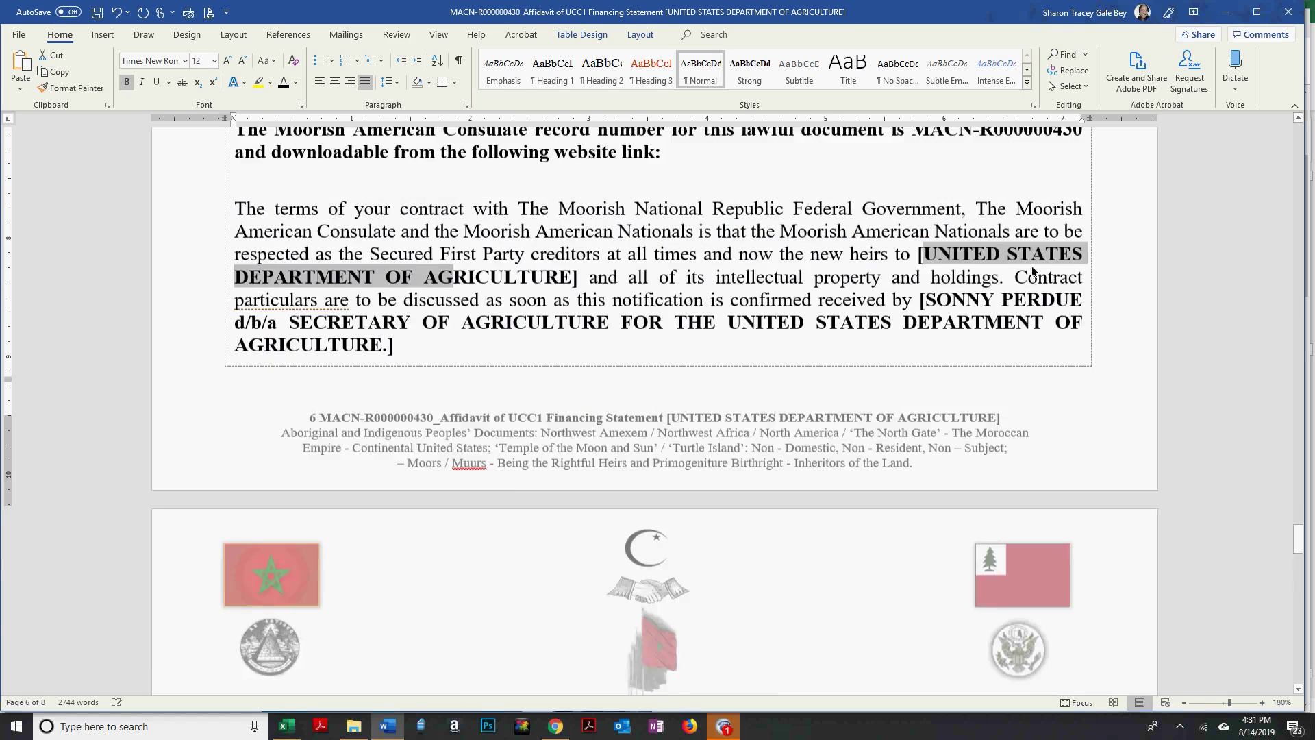
left_click(953, 269)
left_click_drag(924, 270, 571, 293)
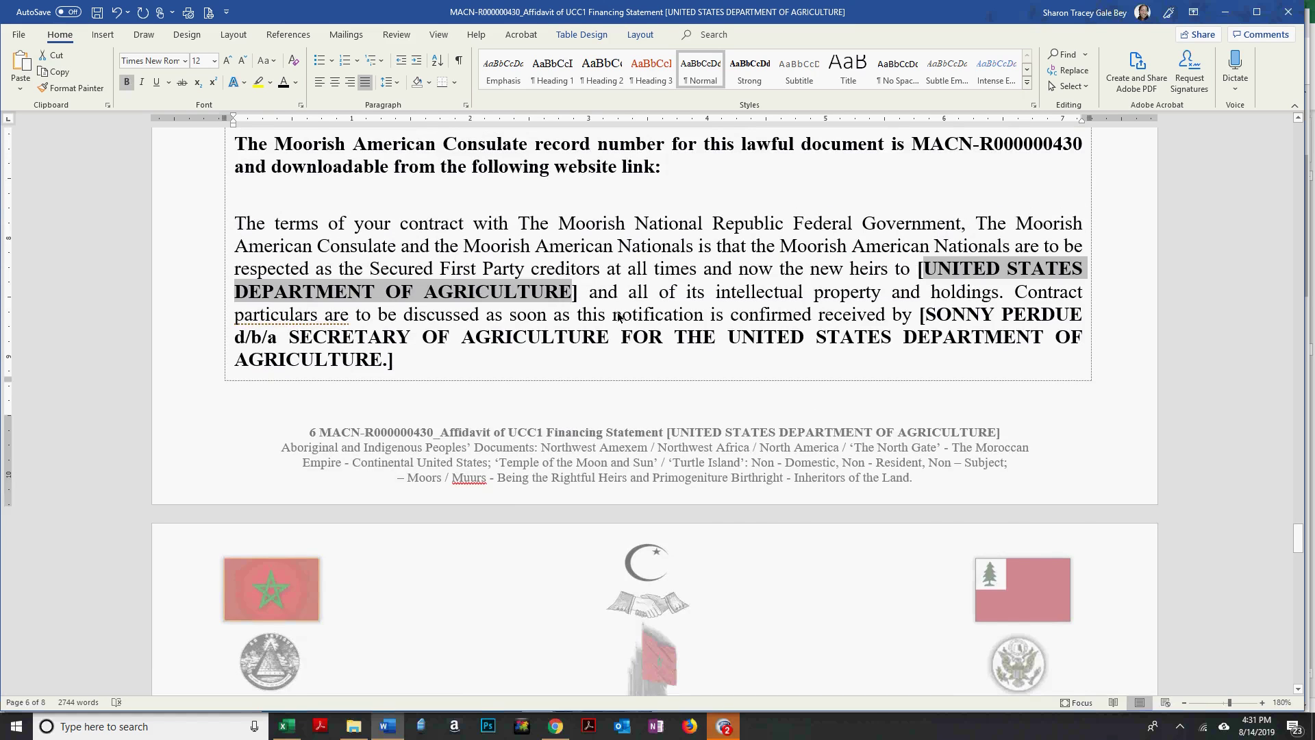
scroll(496, 201, "down", 10)
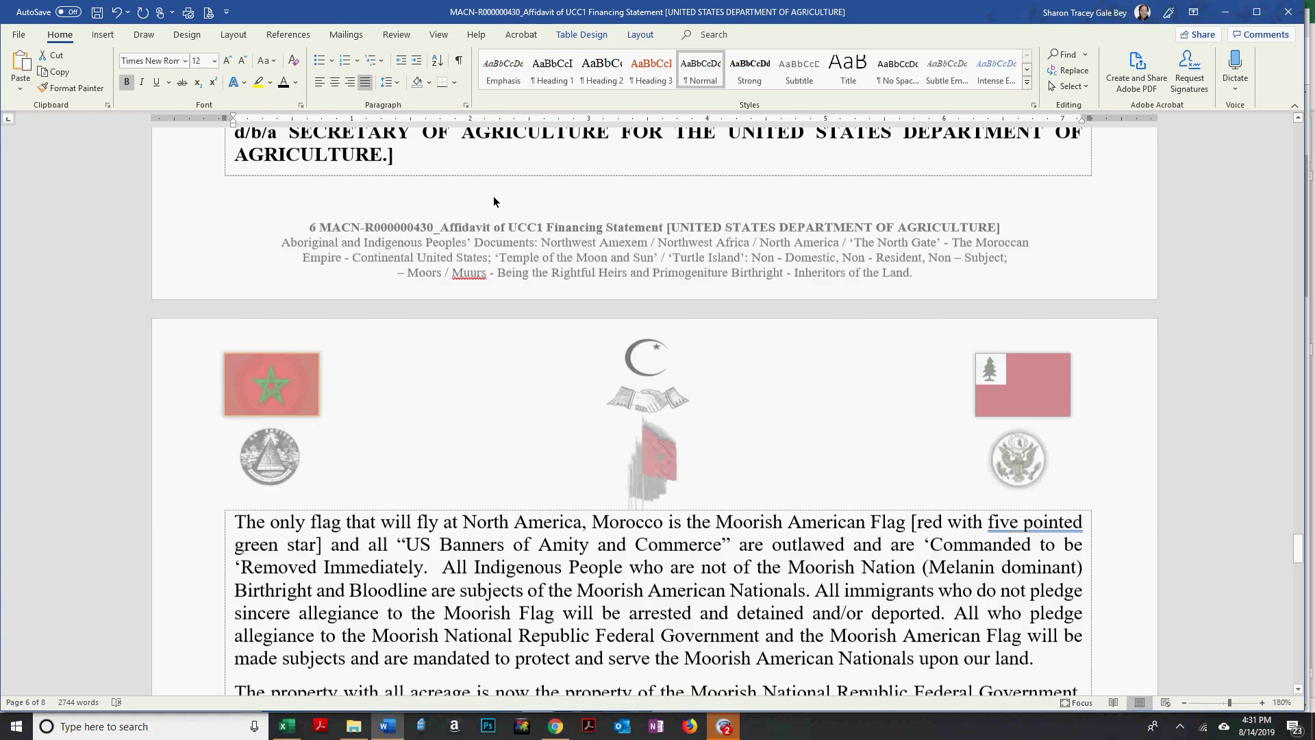
left_click_drag(494, 194, 812, 194)
left_click(21, 87)
key("Escape")
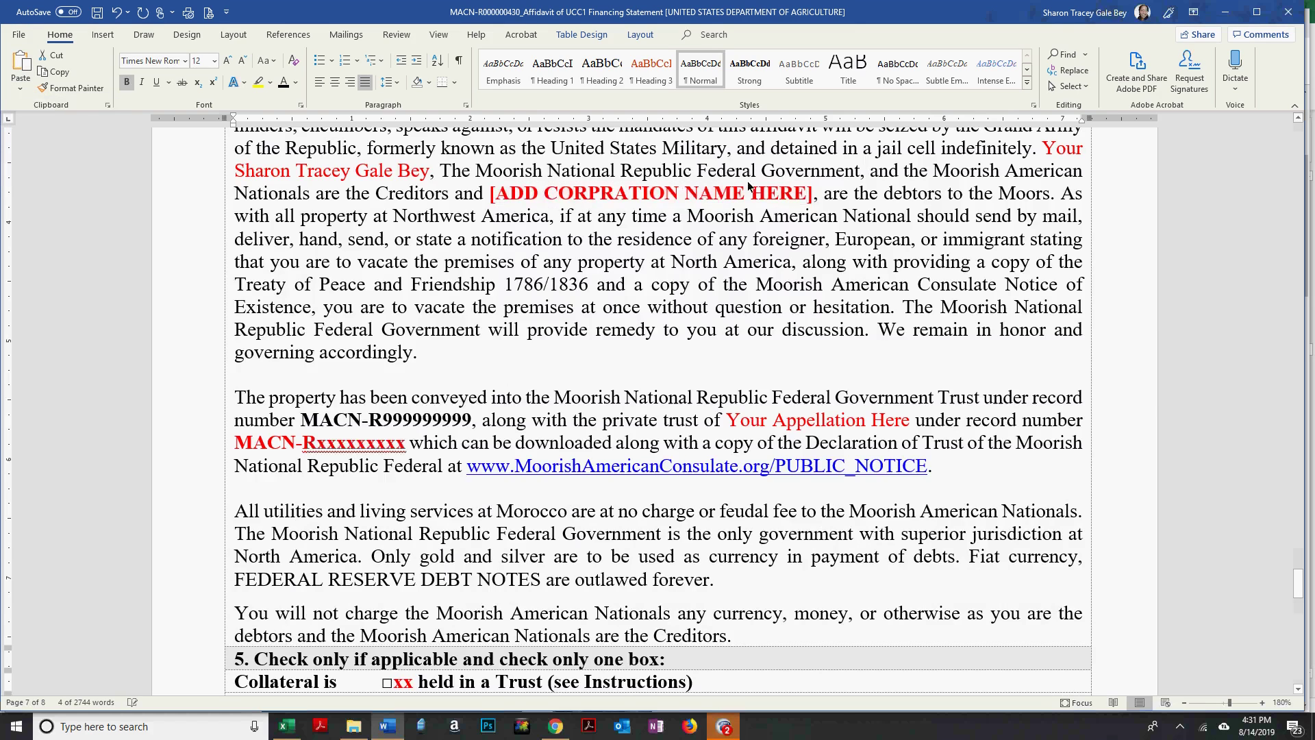
type("[UNITED STATES DEPARTMENT OF AGRICULTURE]")
Change the handover deadline from the 4th of July 2019 to the 21th of August 2019.
left_click_drag(1025, 194, 464, 198)
left_click(556, 332)
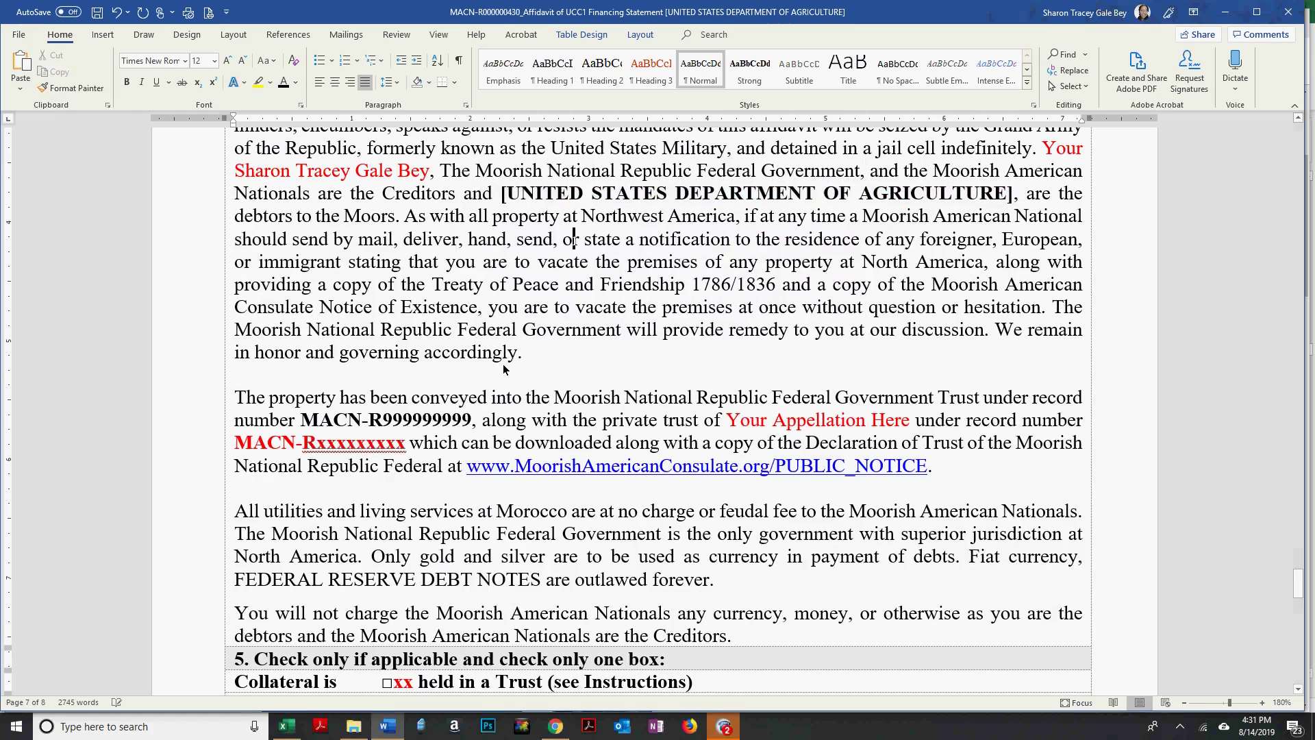
scroll(378, 339, "down", 2)
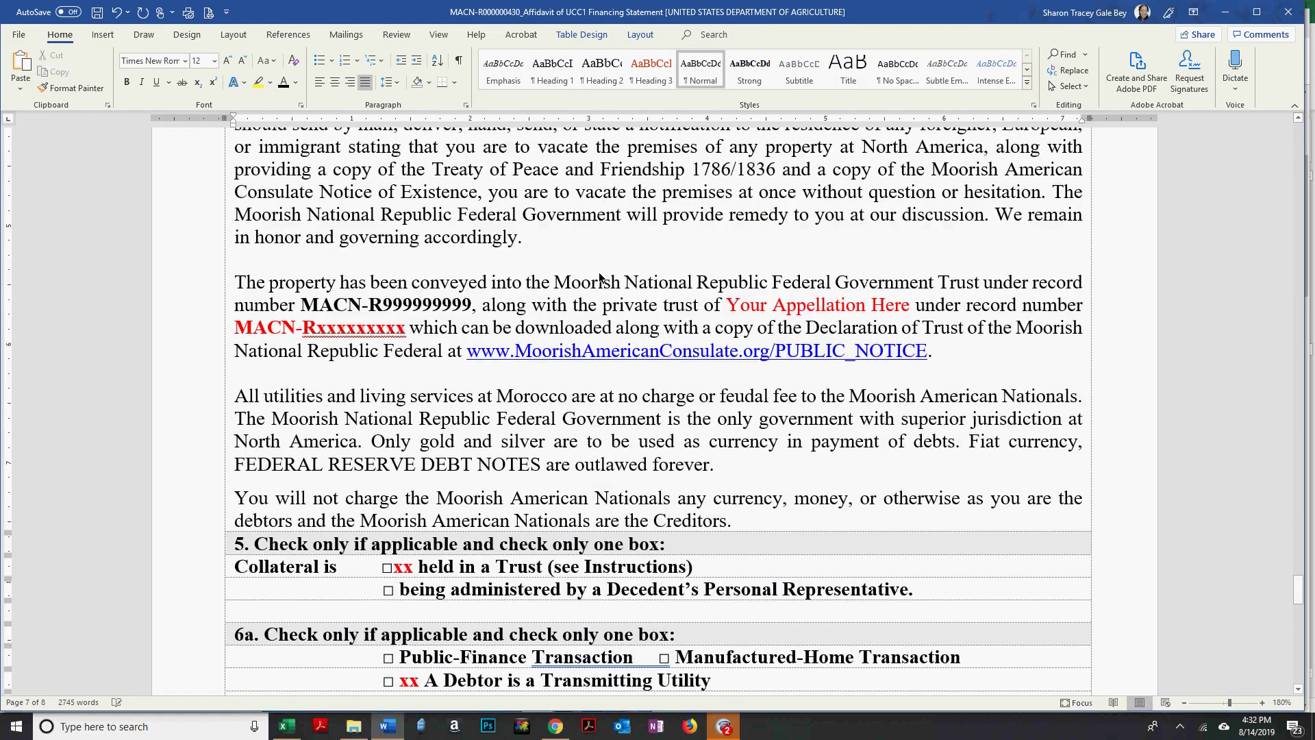
scroll(634, 287, "up", 3)
scroll(690, 296, "up", 1)
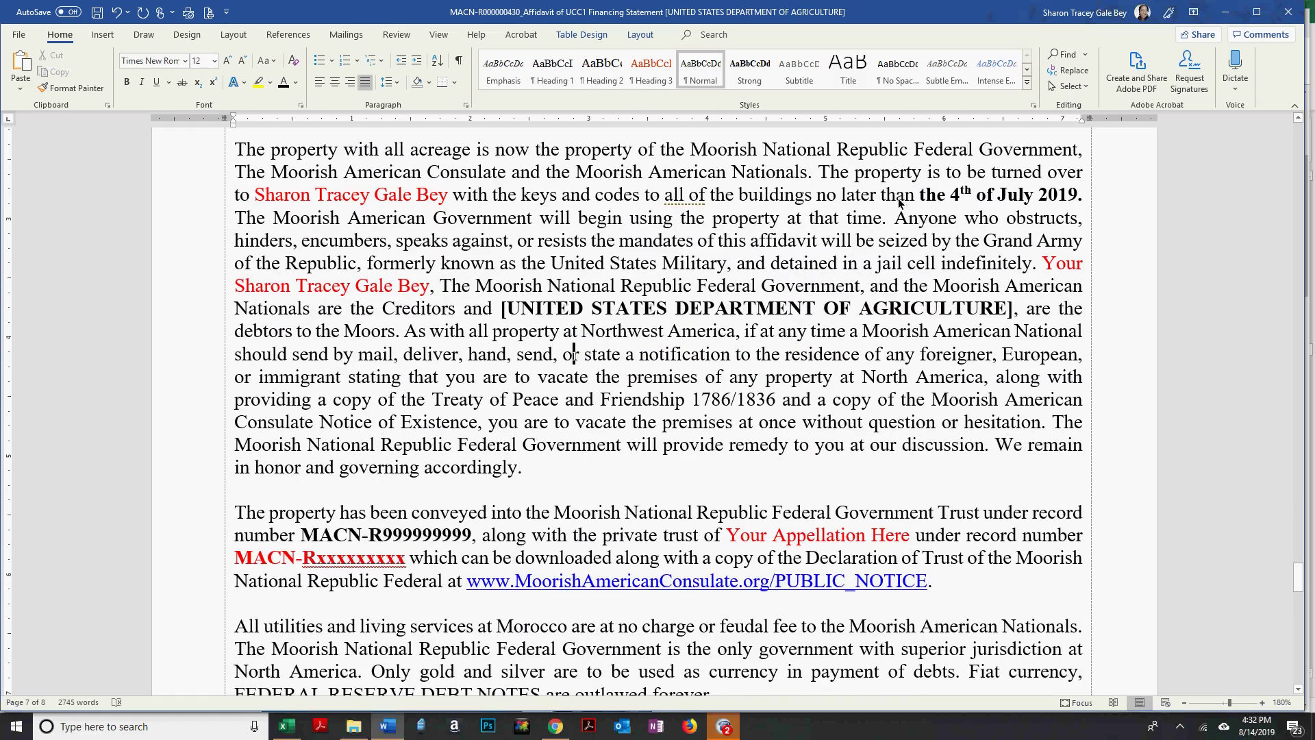
left_click(961, 197)
key("BackSpace")
type("21")
left_click_drag(1048, 198, 273, 224)
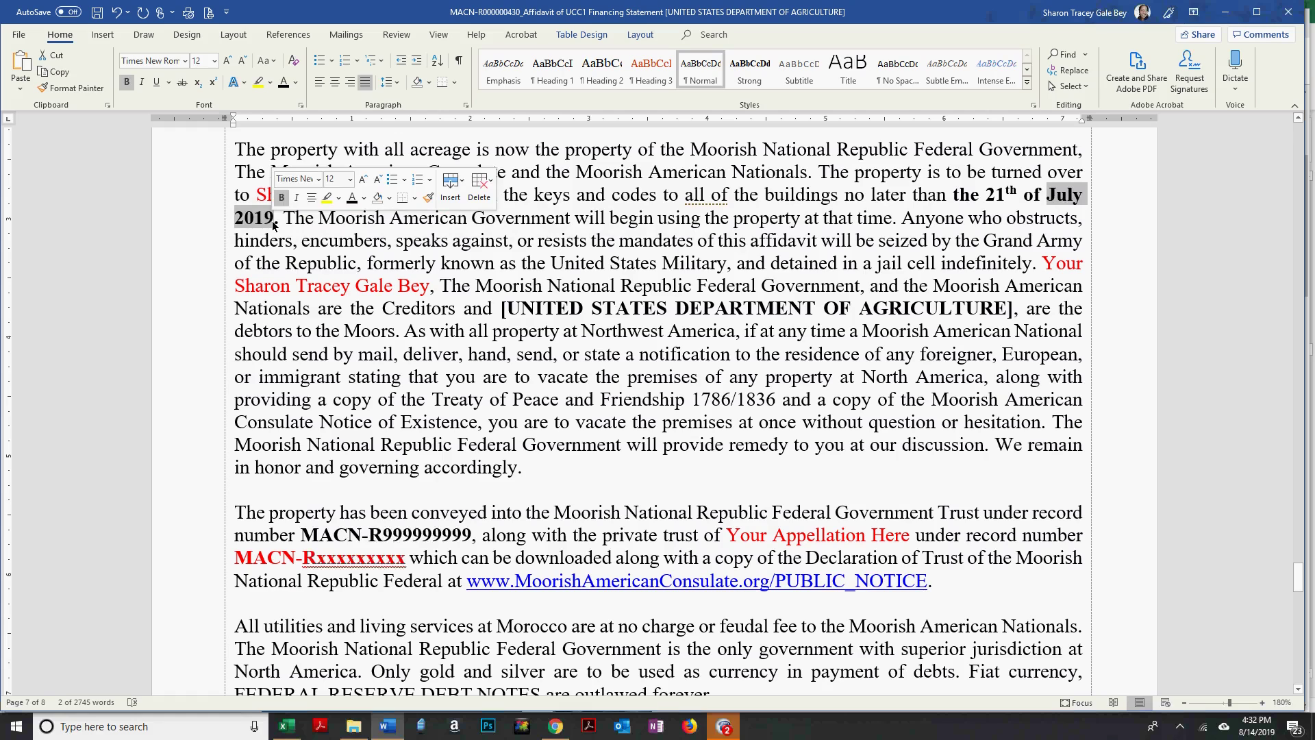
key("BackSpace")
type("August")
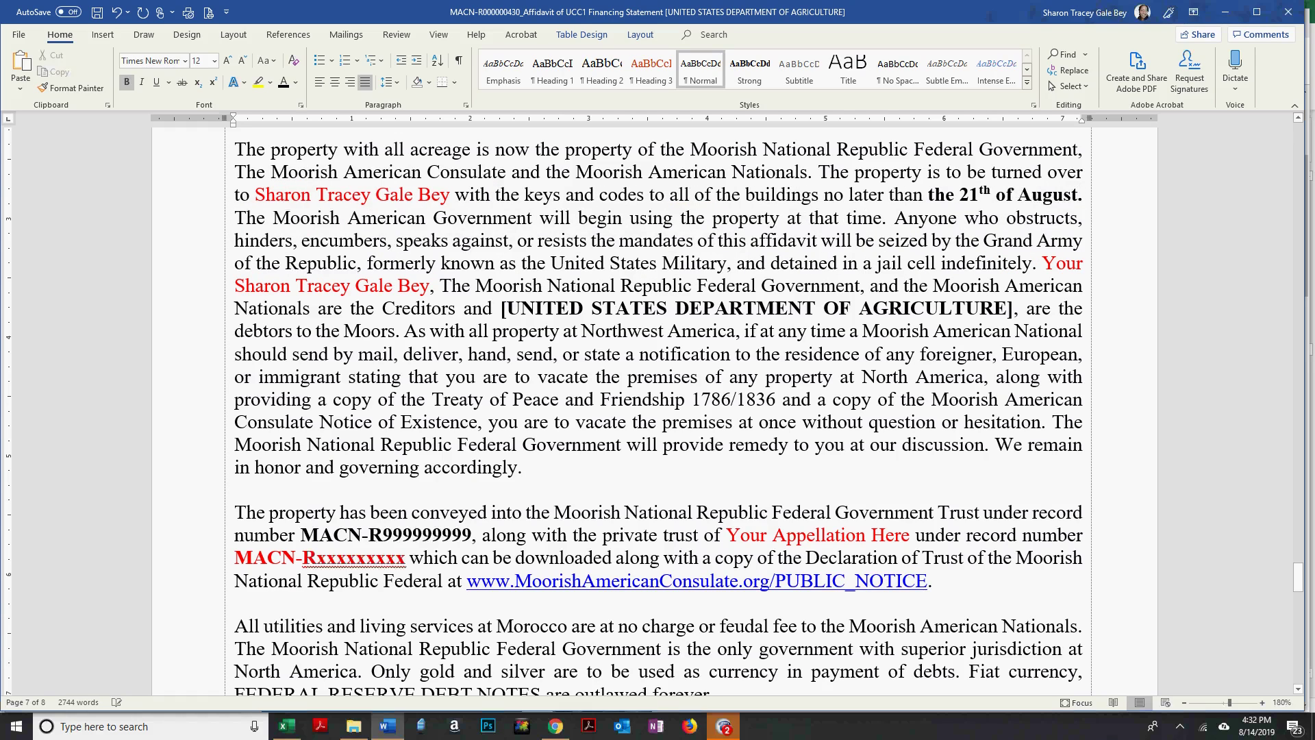
type(" 2019")
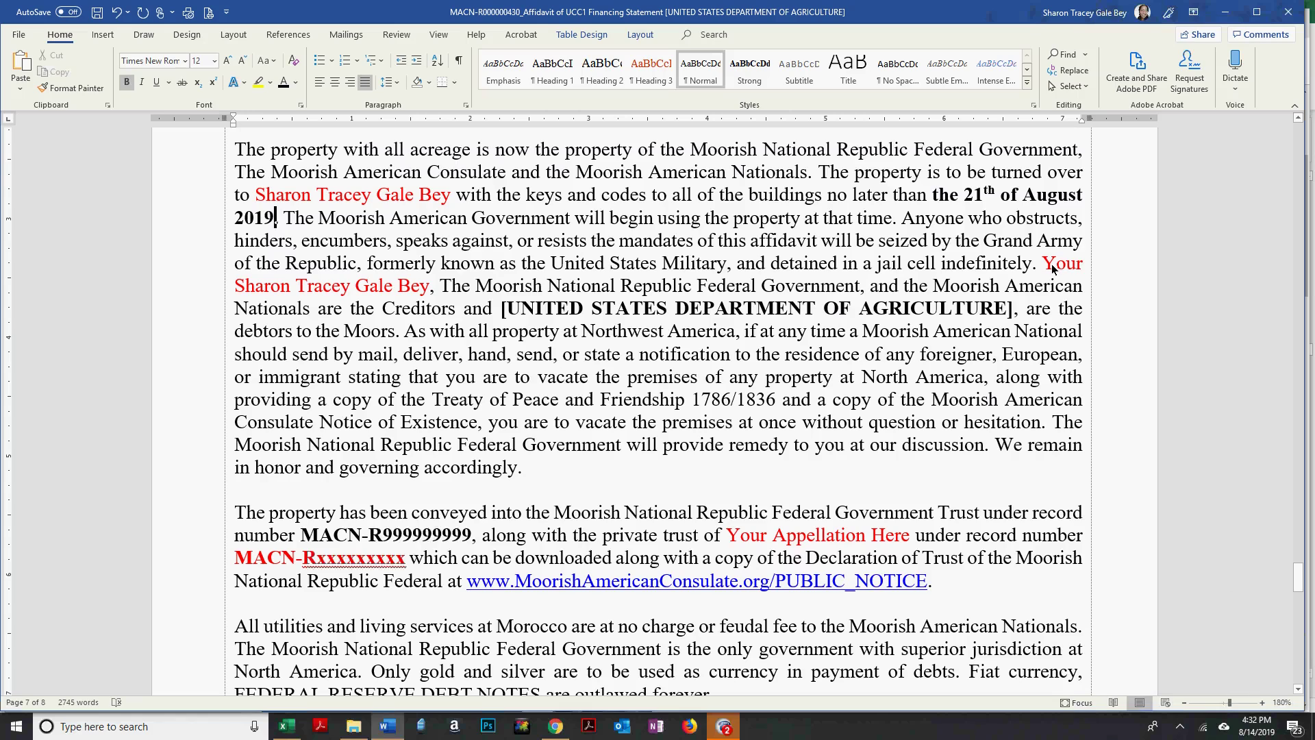
Delete the stray word 'Your' and the extra space before the signer's name.
left_click_drag(1051, 270, 392, 293)
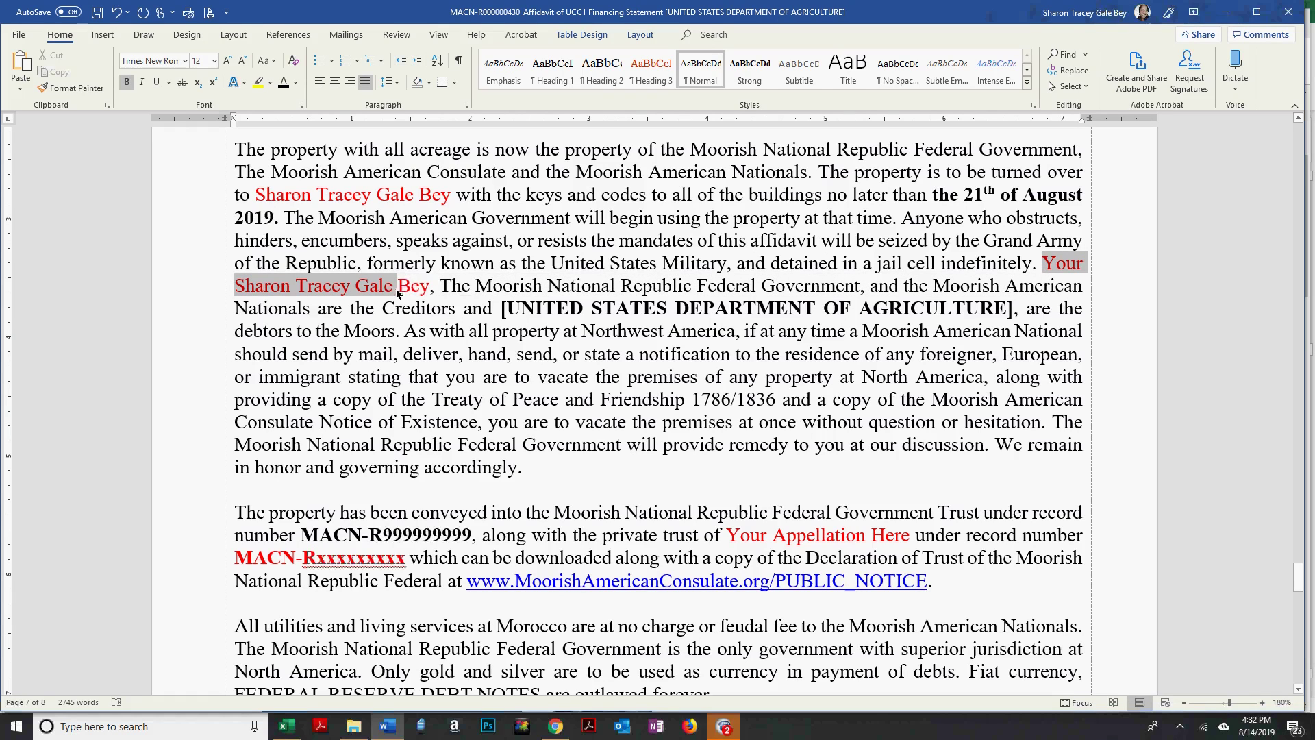
left_click(1058, 269)
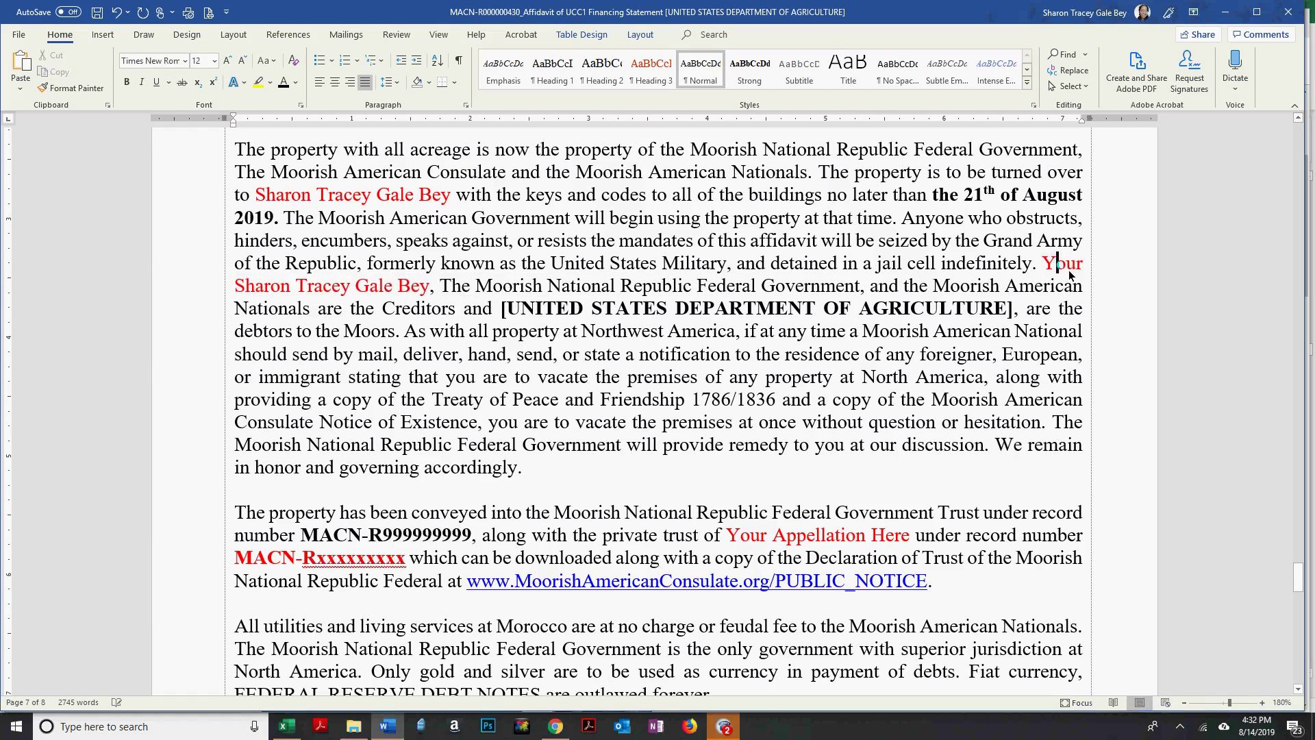
key("Left")
key("Delete")
key("Delete")
key("Delete")
key("Delete")
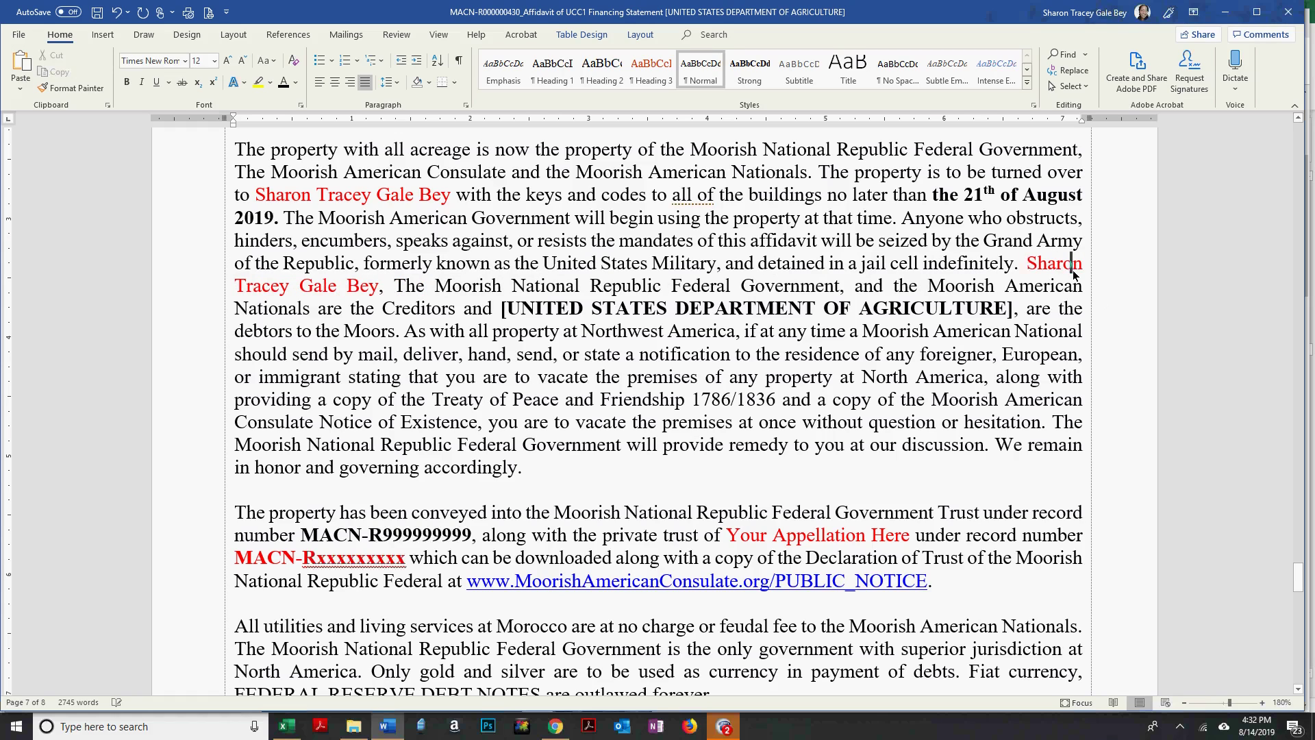
key("BackSpace")
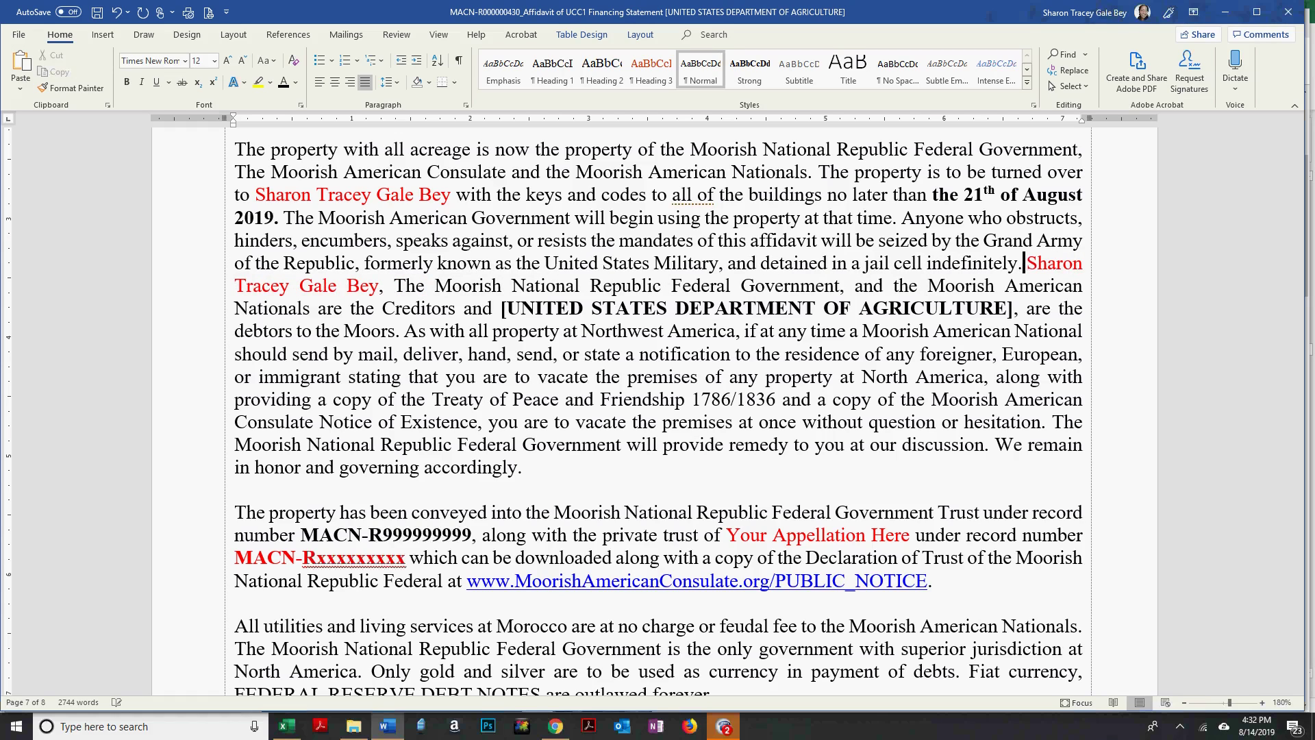
left_click(507, 309)
left_click(507, 308)
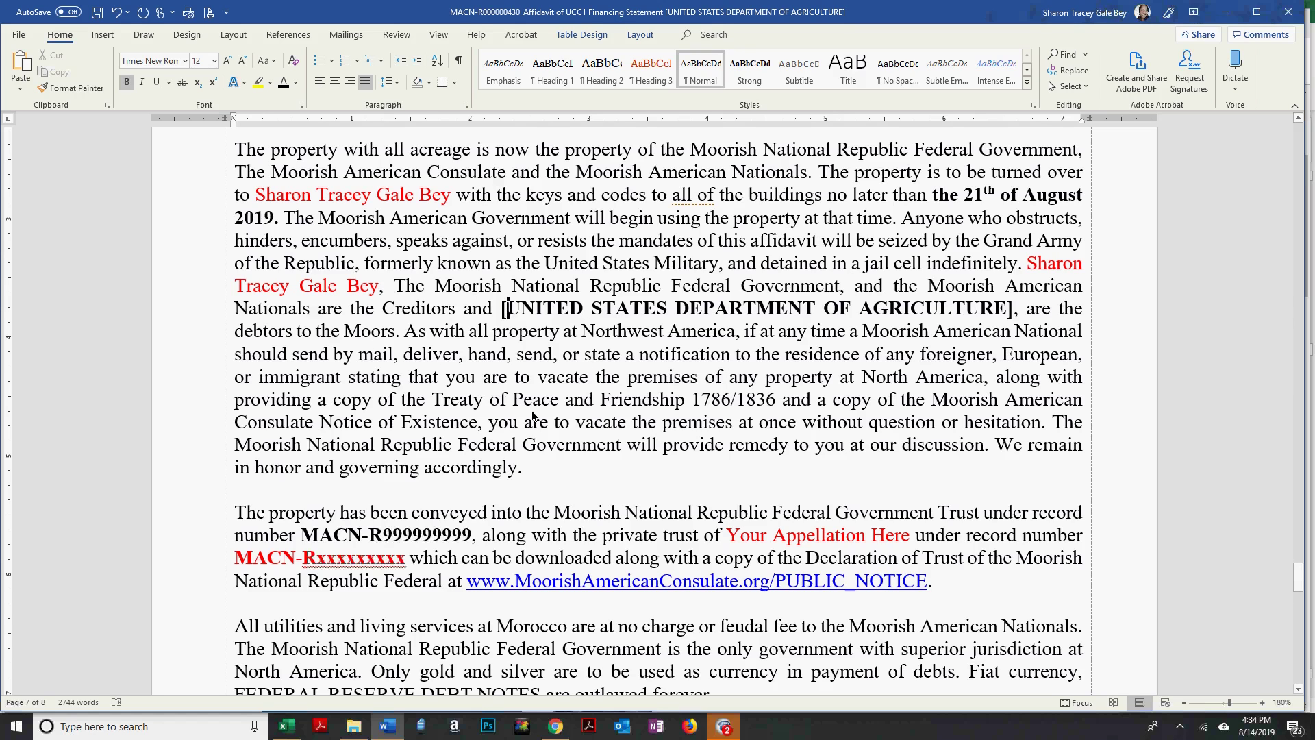
Replace the Your Appellation Here placeholder with the private trust's name.
scroll(411, 343, "down", 3)
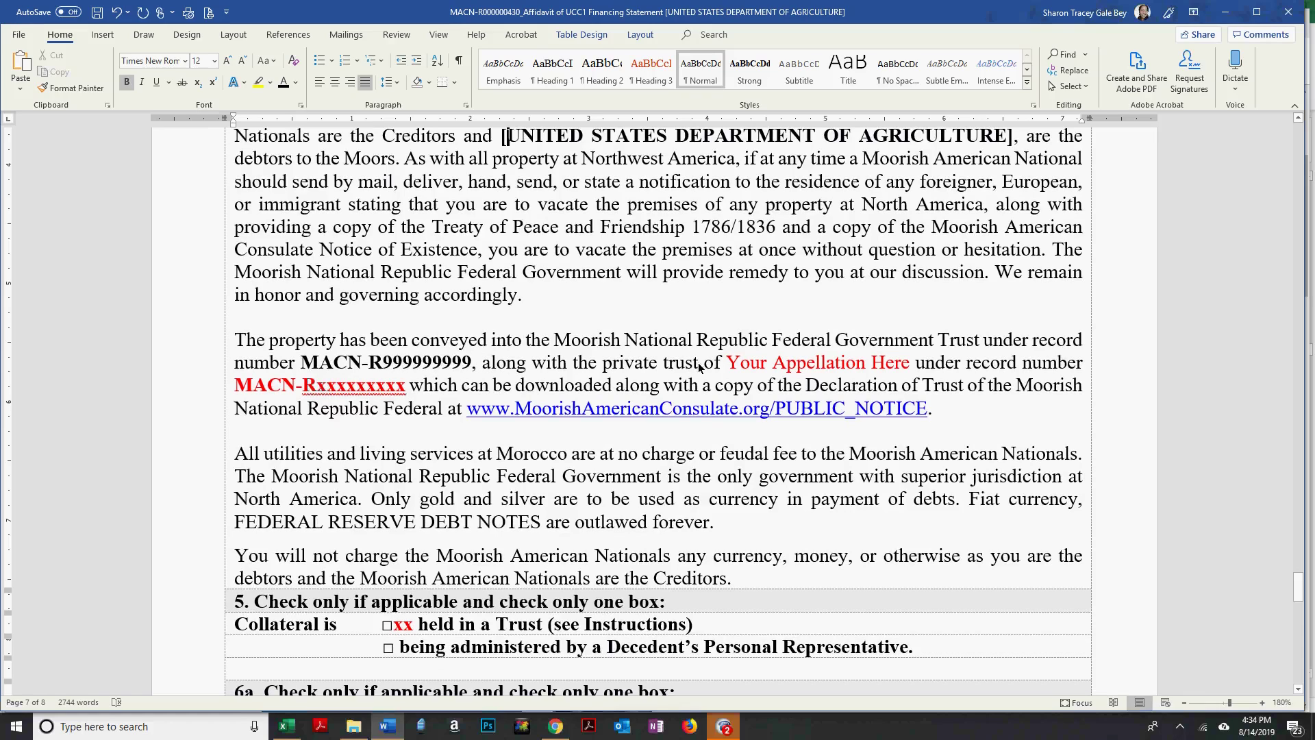
left_click_drag(727, 363, 904, 363)
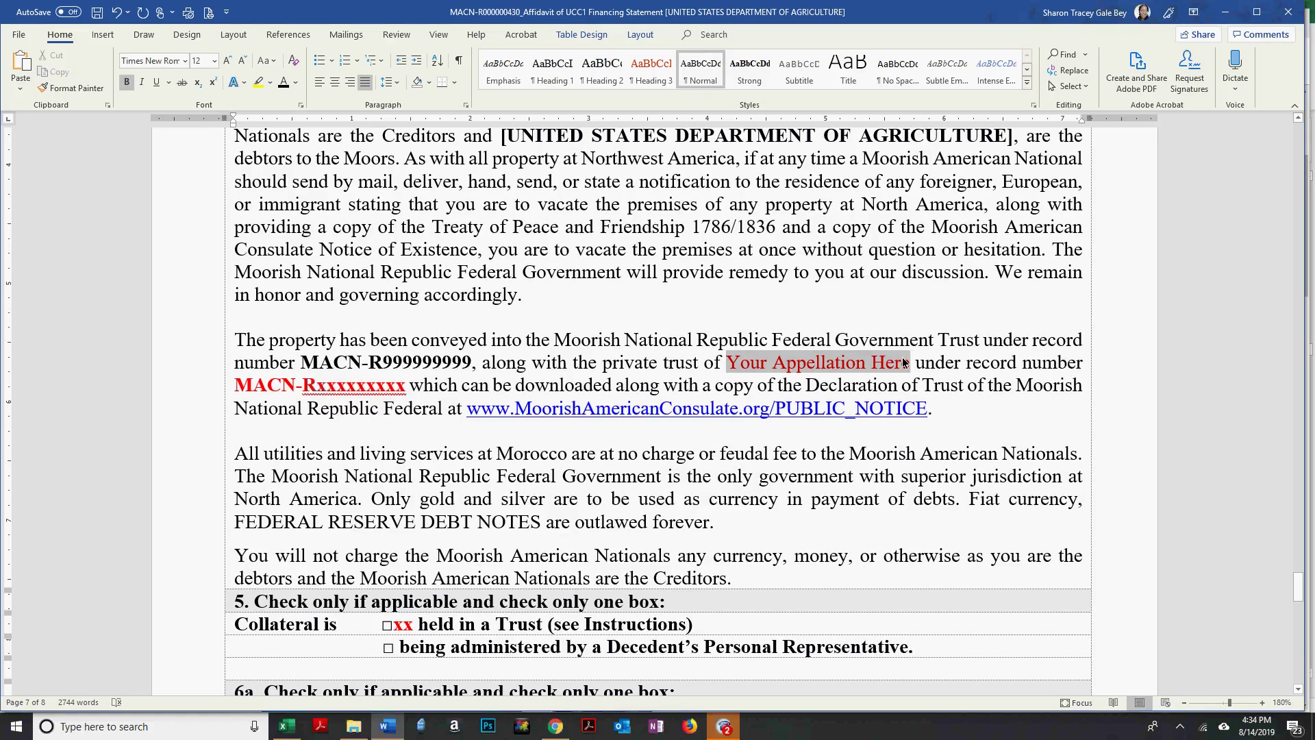
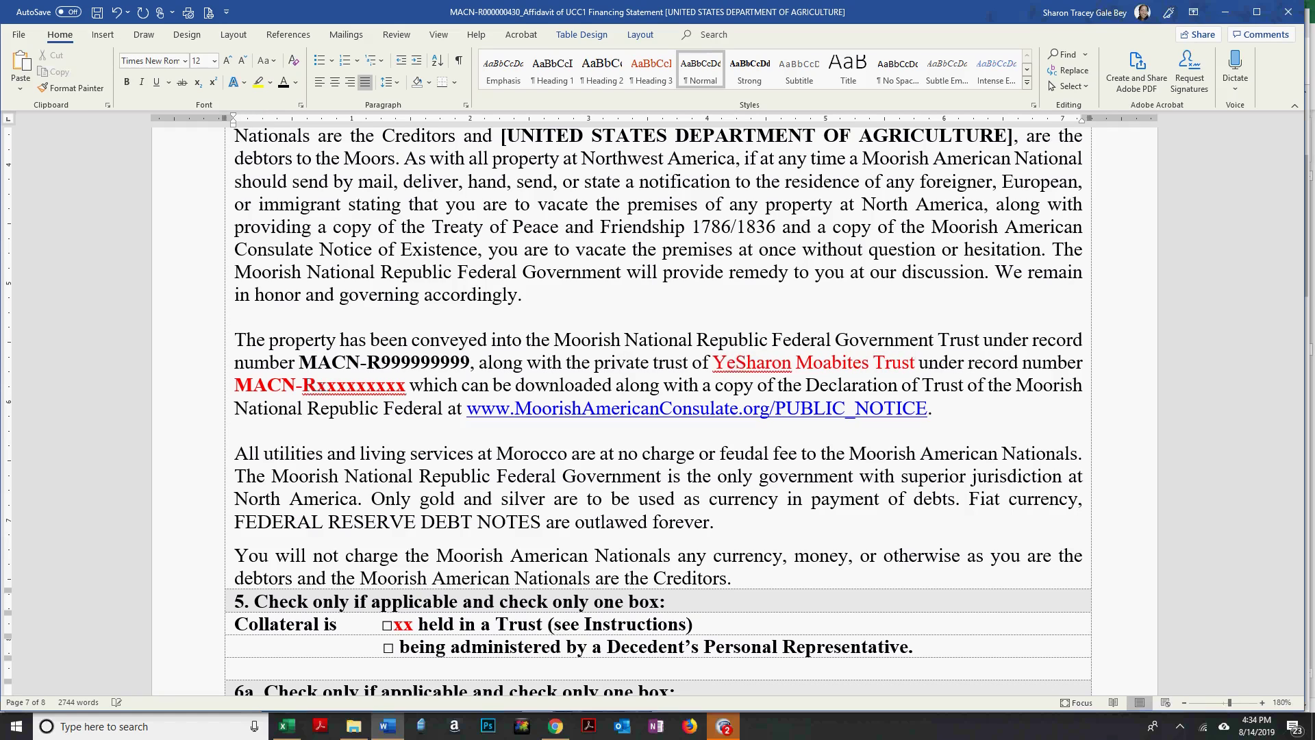
Fill in the trust's MACN-R record number in place of the x's and save the document.
left_click_drag(315, 387, 408, 390)
type("000000430")
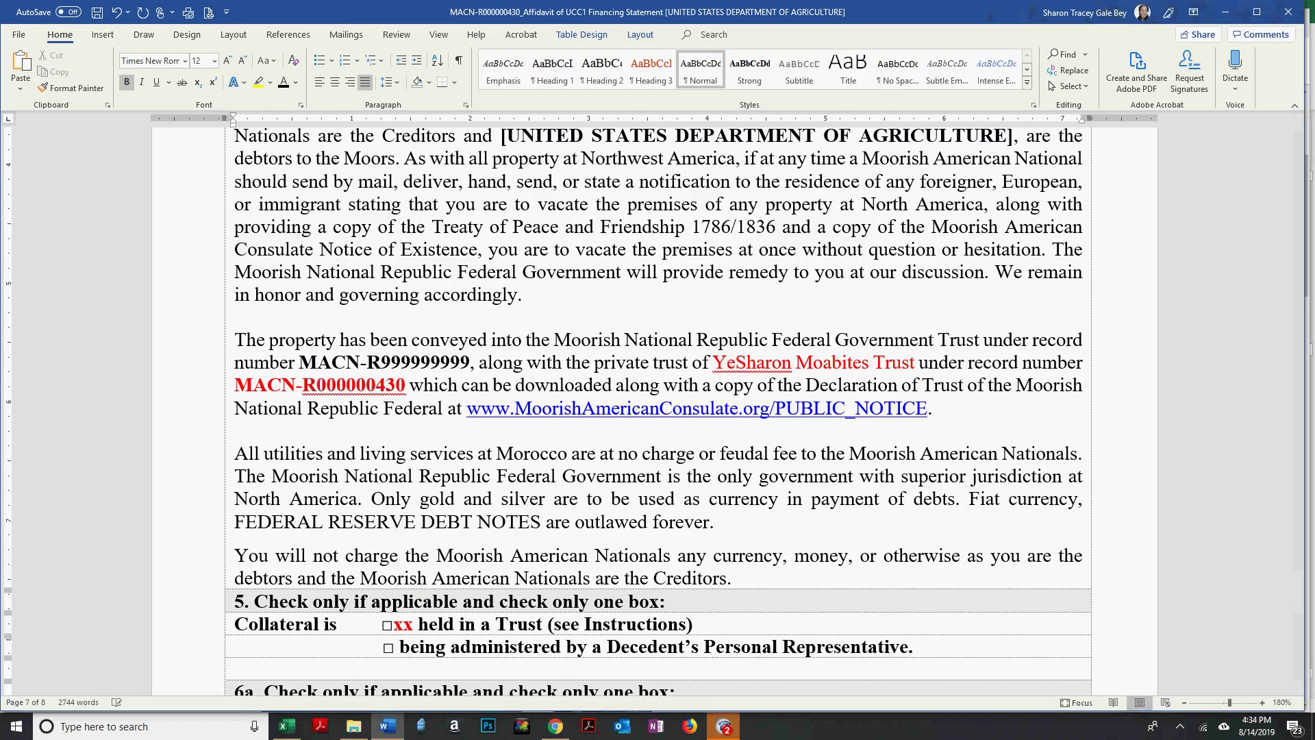
key("BackSpace")
key("BackSpace")
key("BackSpace")
type("003")
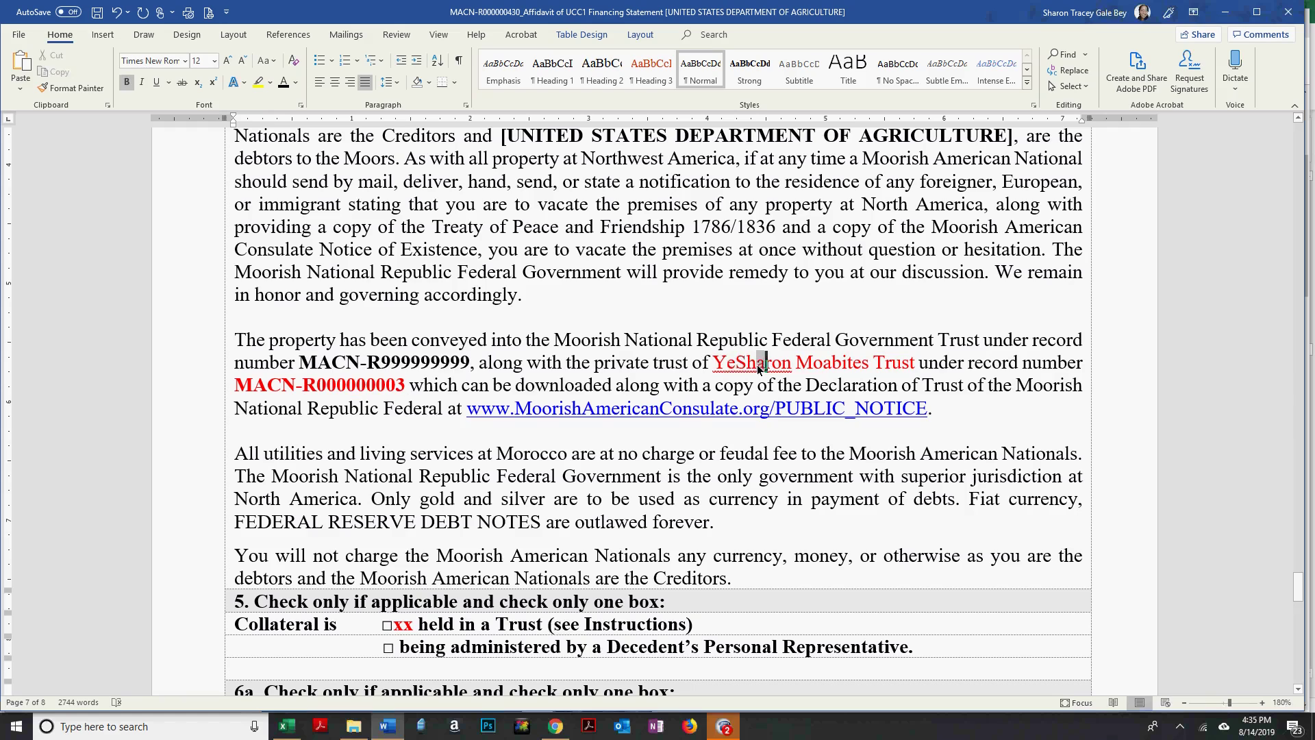
left_click(879, 385)
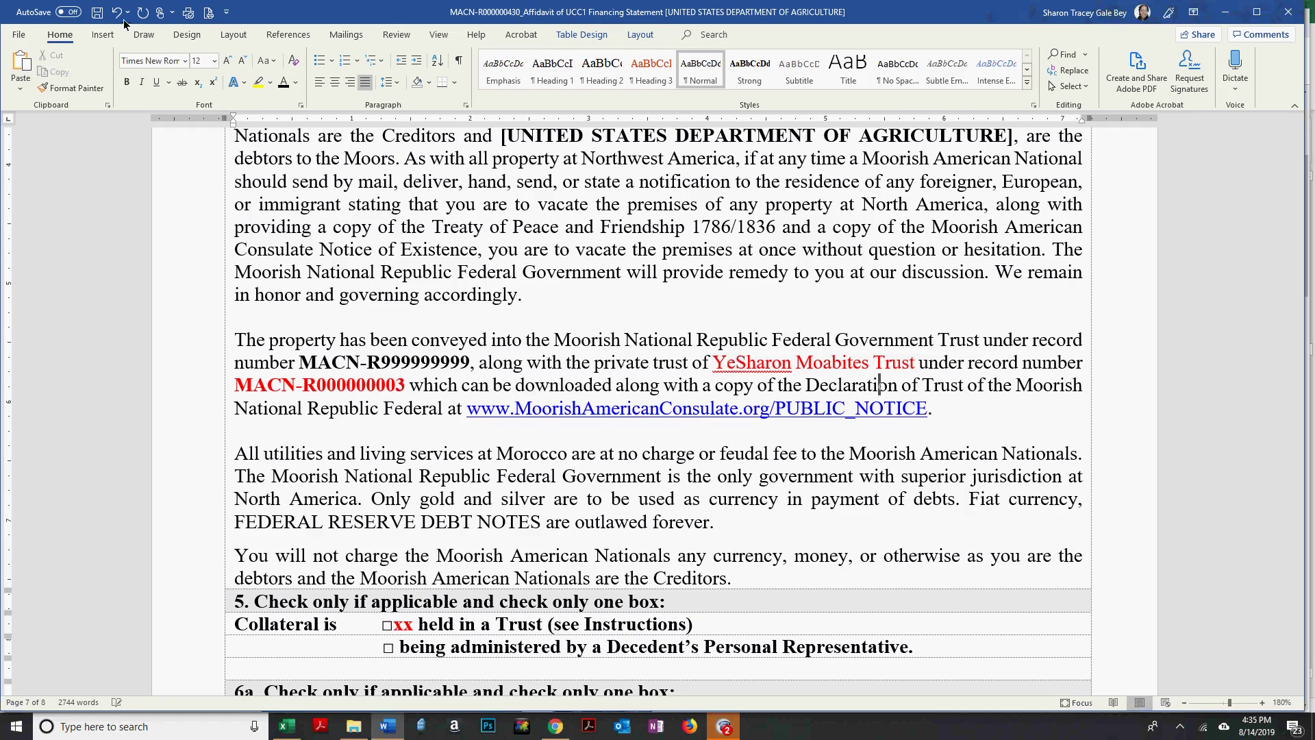
left_click(98, 13)
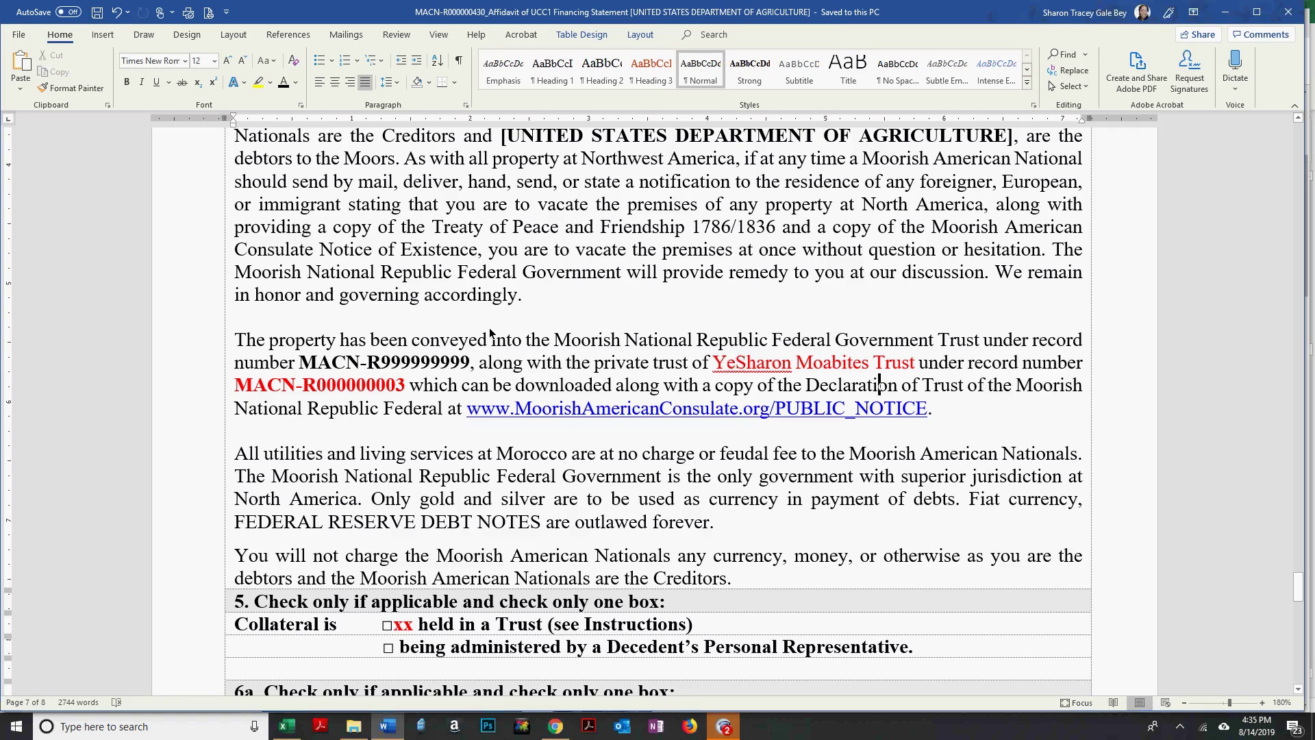
Change the consulate link's PUBLIC_NOTICE ending to 'Public Records'.
left_click(297, 316)
scroll(311, 317, "down", 1)
scroll(291, 291, "down", 1)
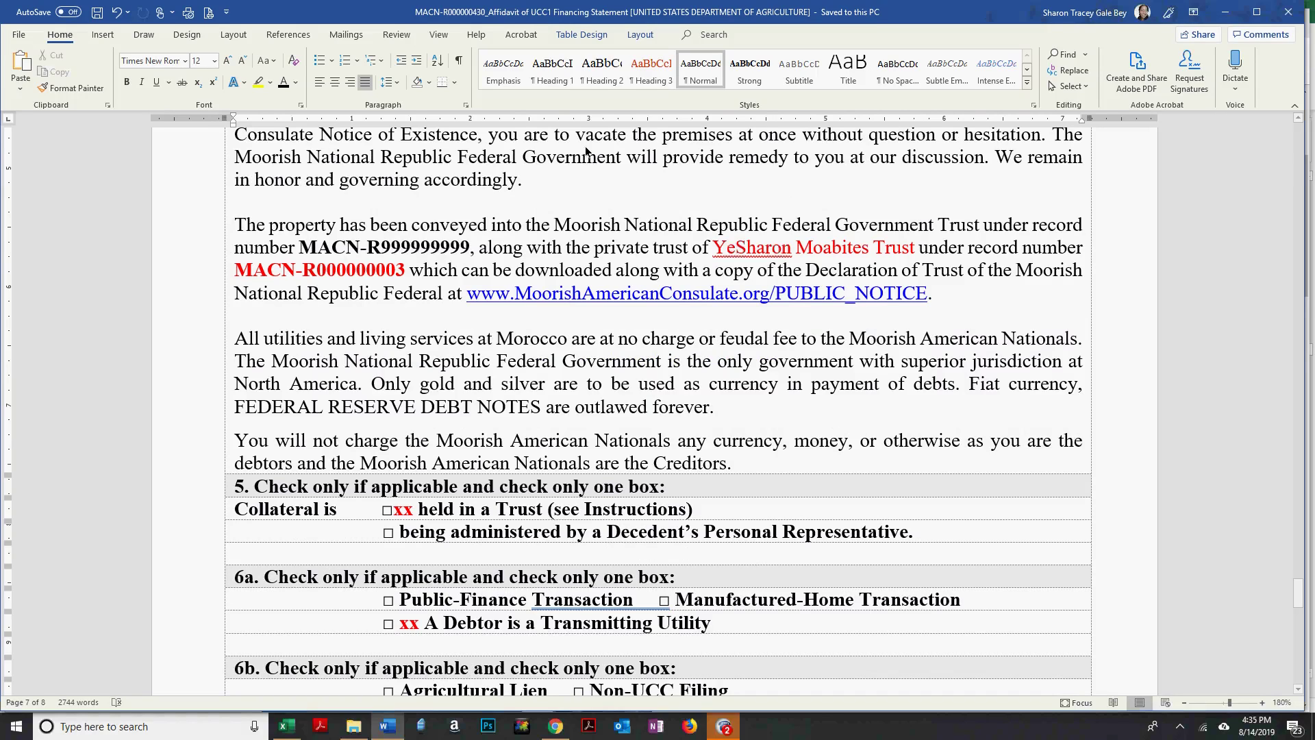
left_click_drag(928, 294, 785, 296)
type("ublic")
type(" Recrds")
key("shift+Left")
key("shift+Left")
key("shift+Left")
key("Left")
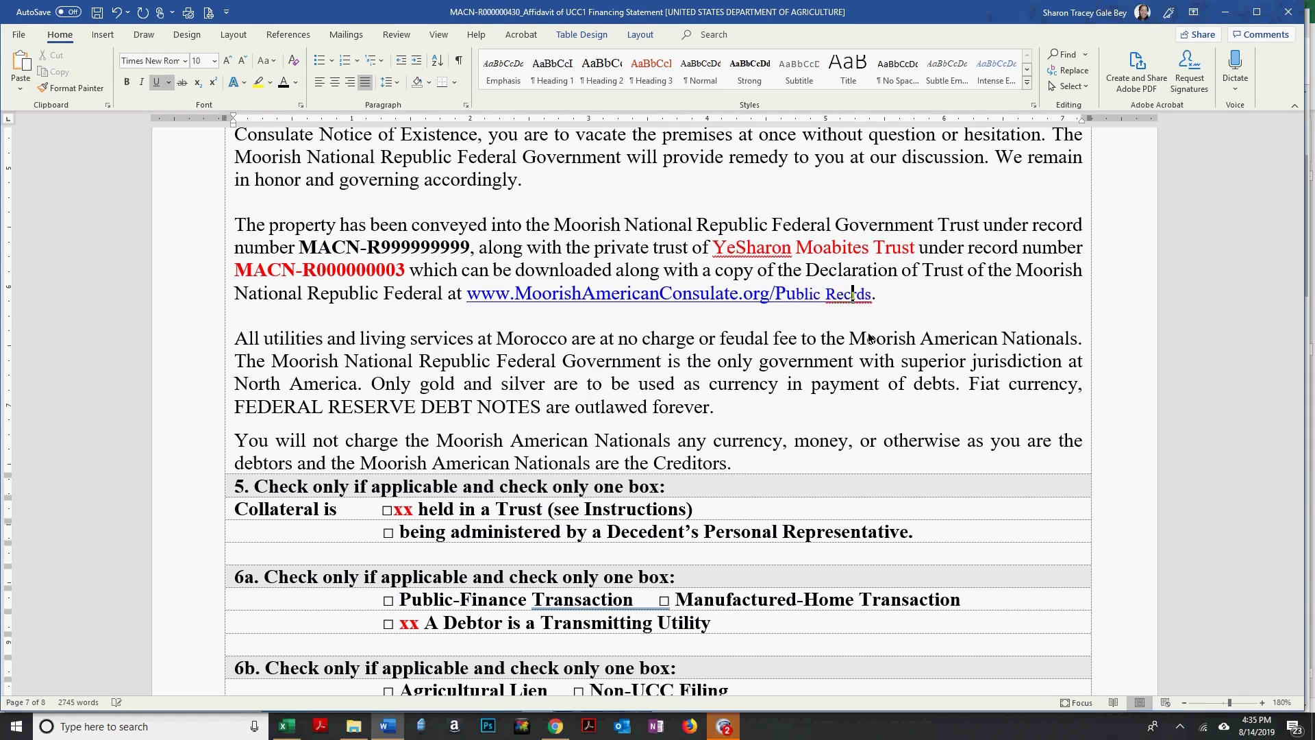
type("o")
key("Right")
key("Right")
key("Right")
Set the link text to 12 pt to match the surrounding paragraph.
key("ctrl+shift+Left")
key("ctrl+shift+Left")
key("ctrl+shift+Left")
key("ctrl+shift+Left")
key("ctrl+shift+Left")
key("ctrl+shift+Left")
key("ctrl+shift+Left")
key("ctrl+shift+Left")
key("ctrl+shift+Left")
left_click(201, 60)
type("12")
key("Return")
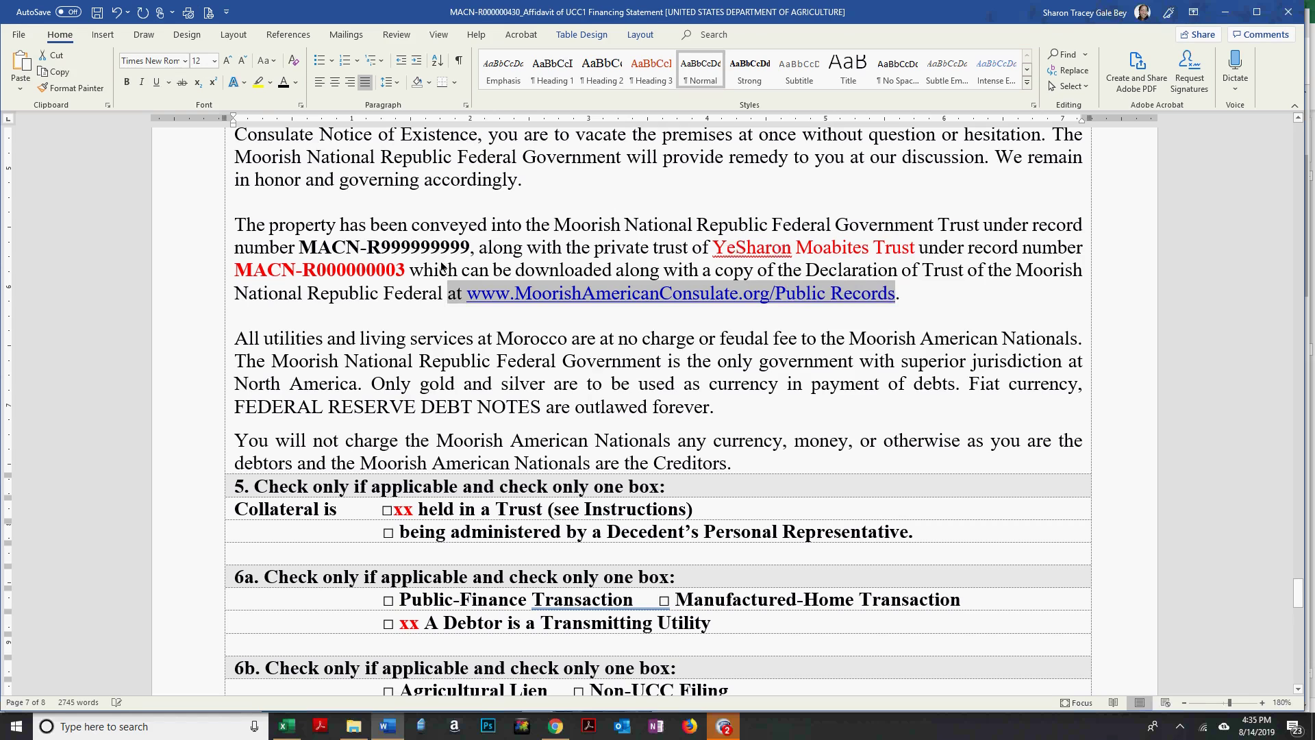
left_click(704, 361)
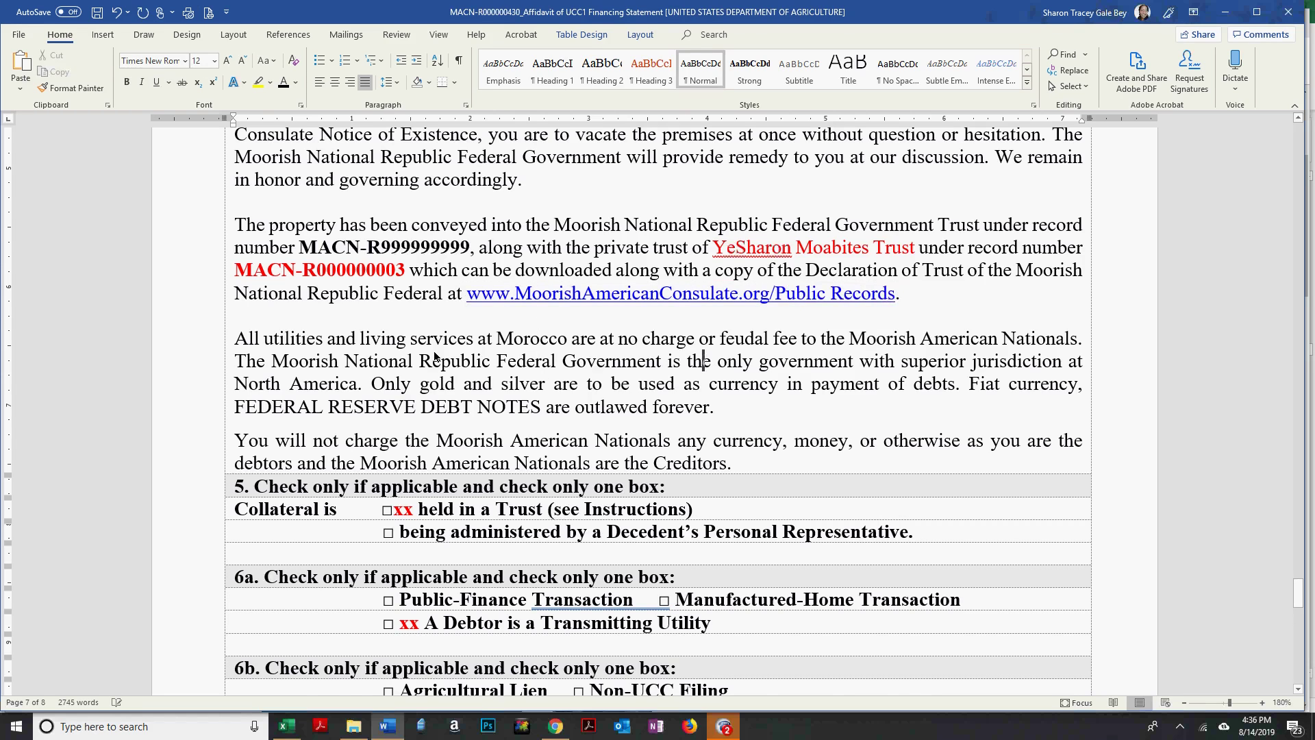
Scroll past sections 5–6b to page 8's section 7 and section 8 paragraphs.
scroll(434, 356, "down", 2)
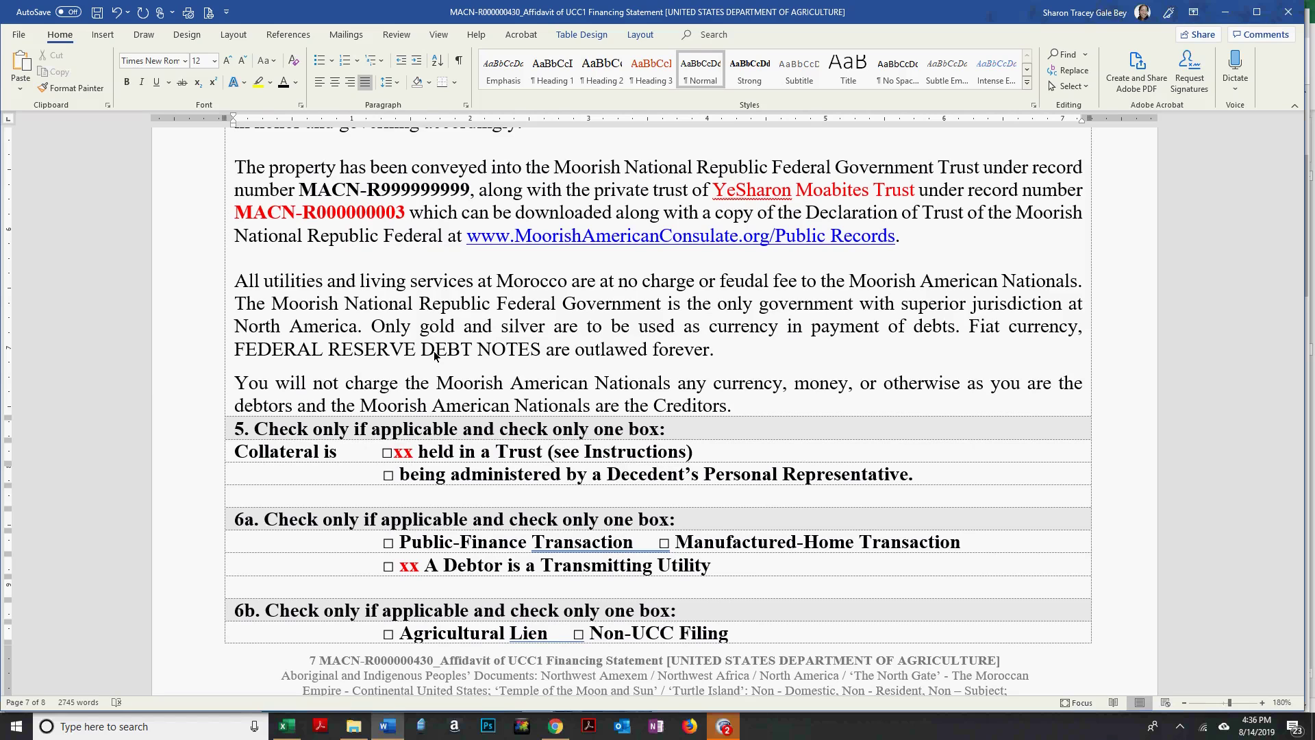
scroll(412, 315, "up", 1)
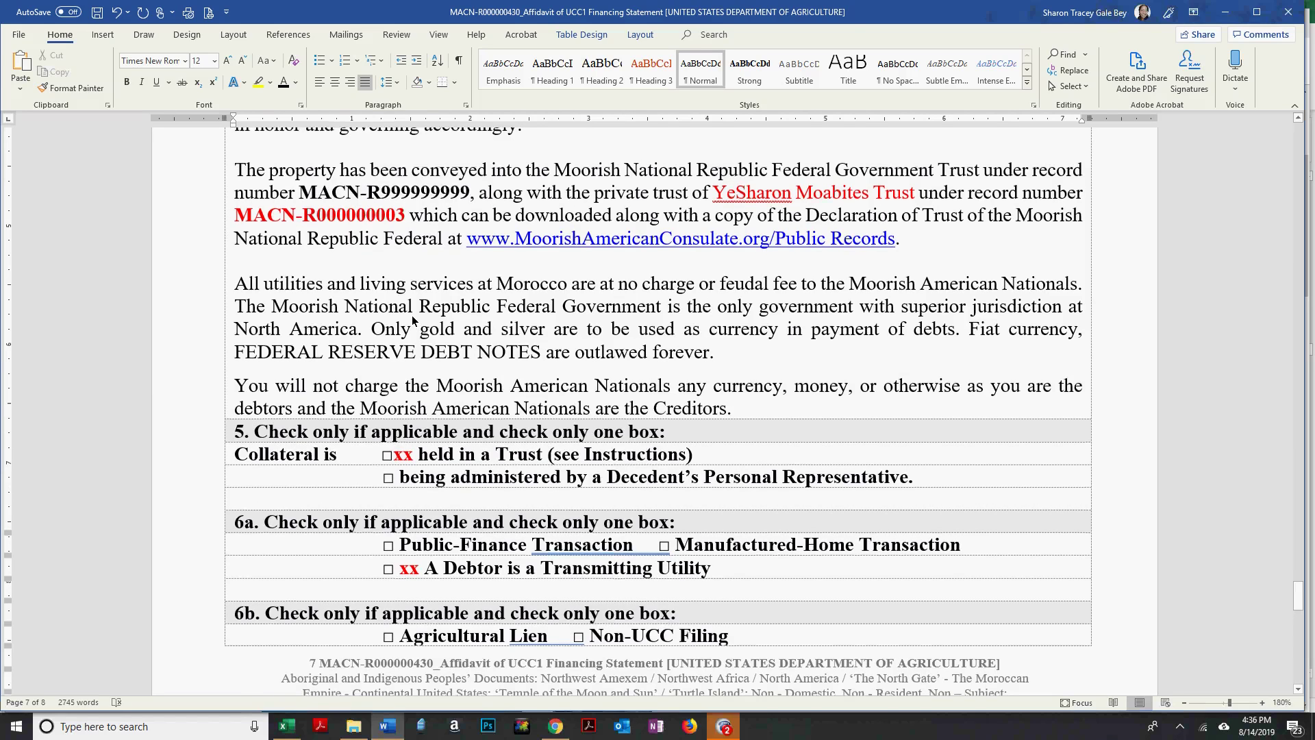
scroll(412, 315, "up", 3)
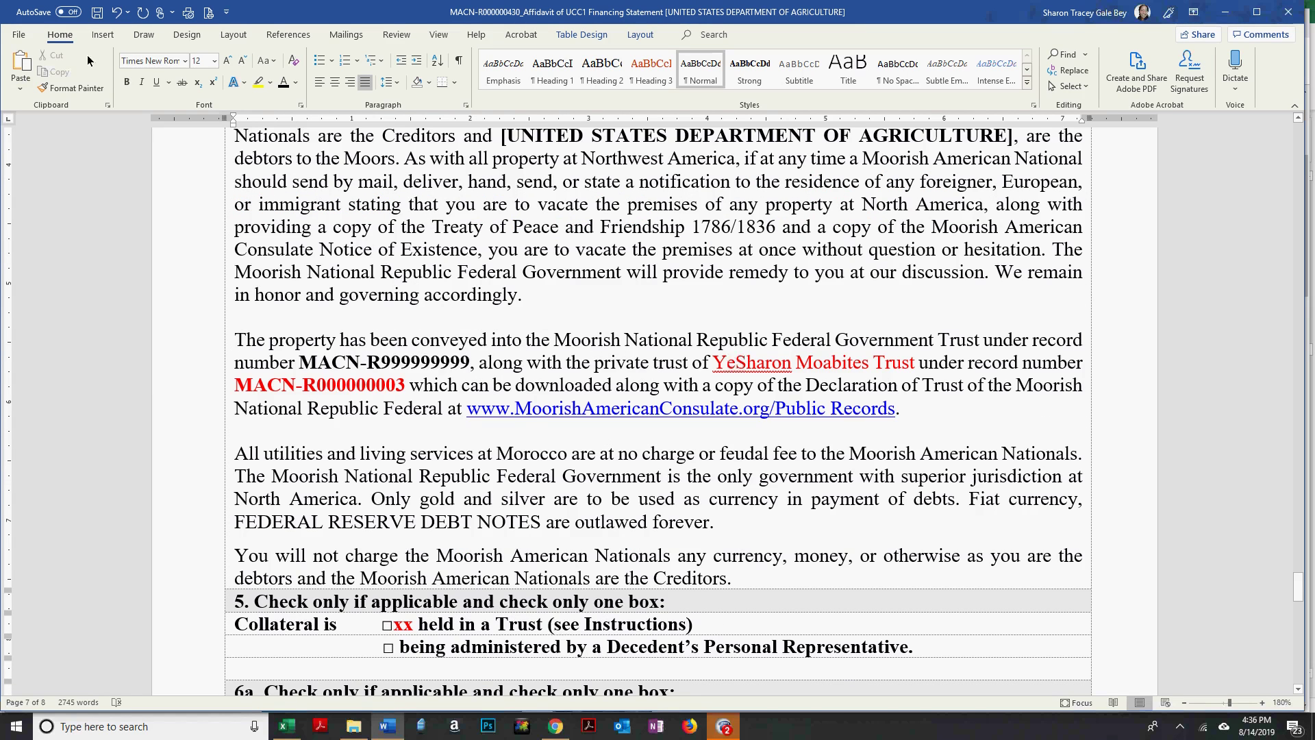
scroll(619, 244, "up", 3)
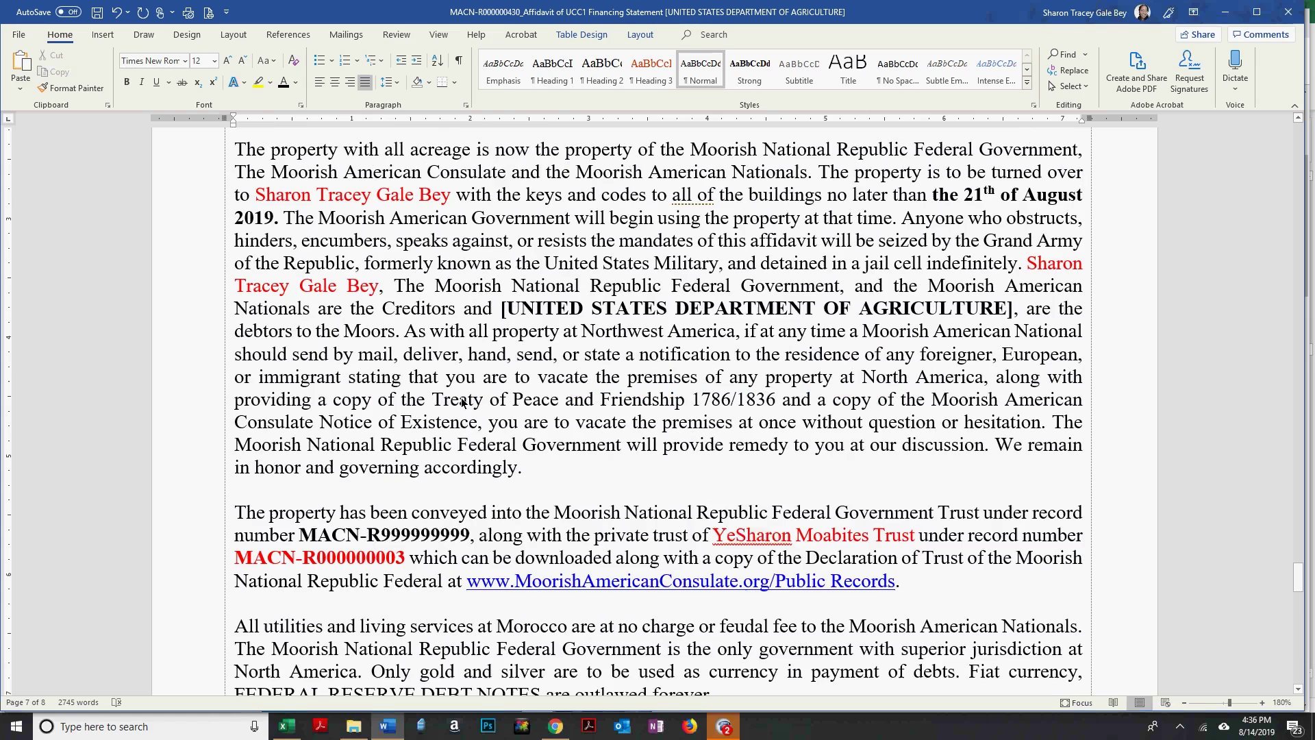
left_click(653, 239)
scroll(660, 207, "down", 3)
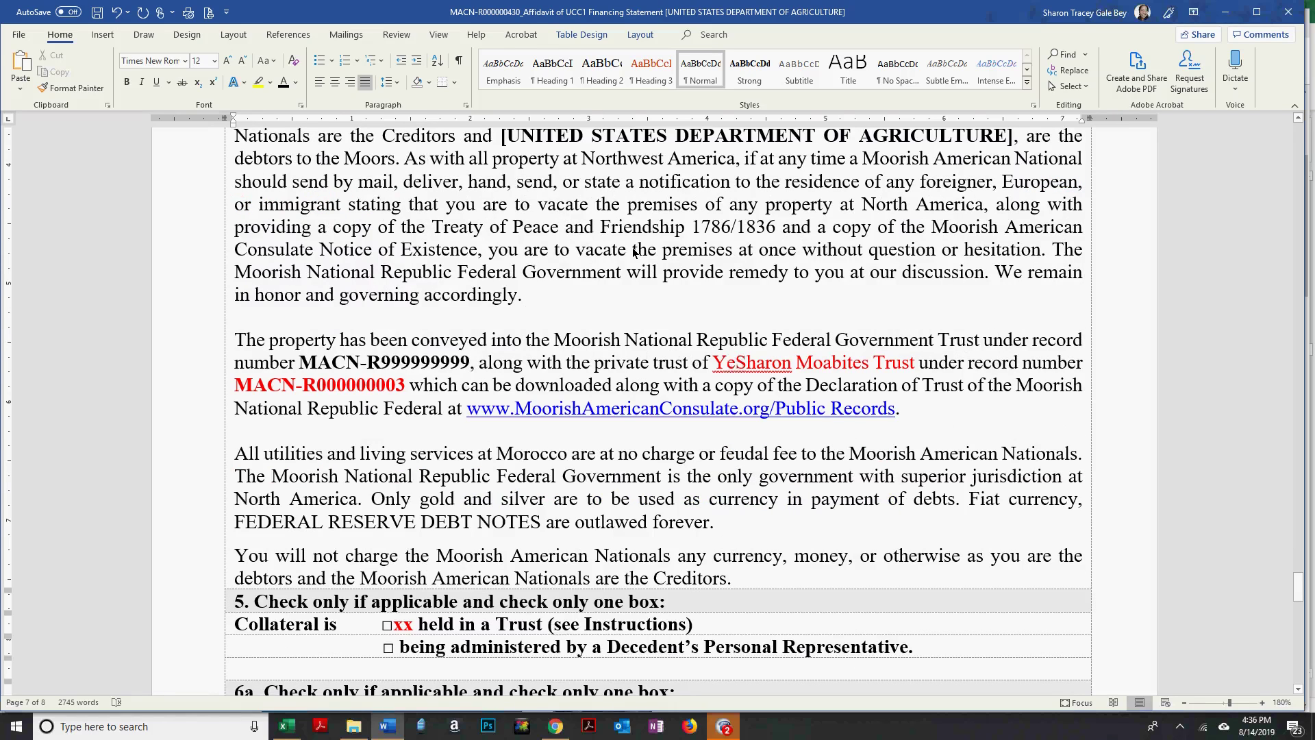
scroll(634, 254, "down", 2)
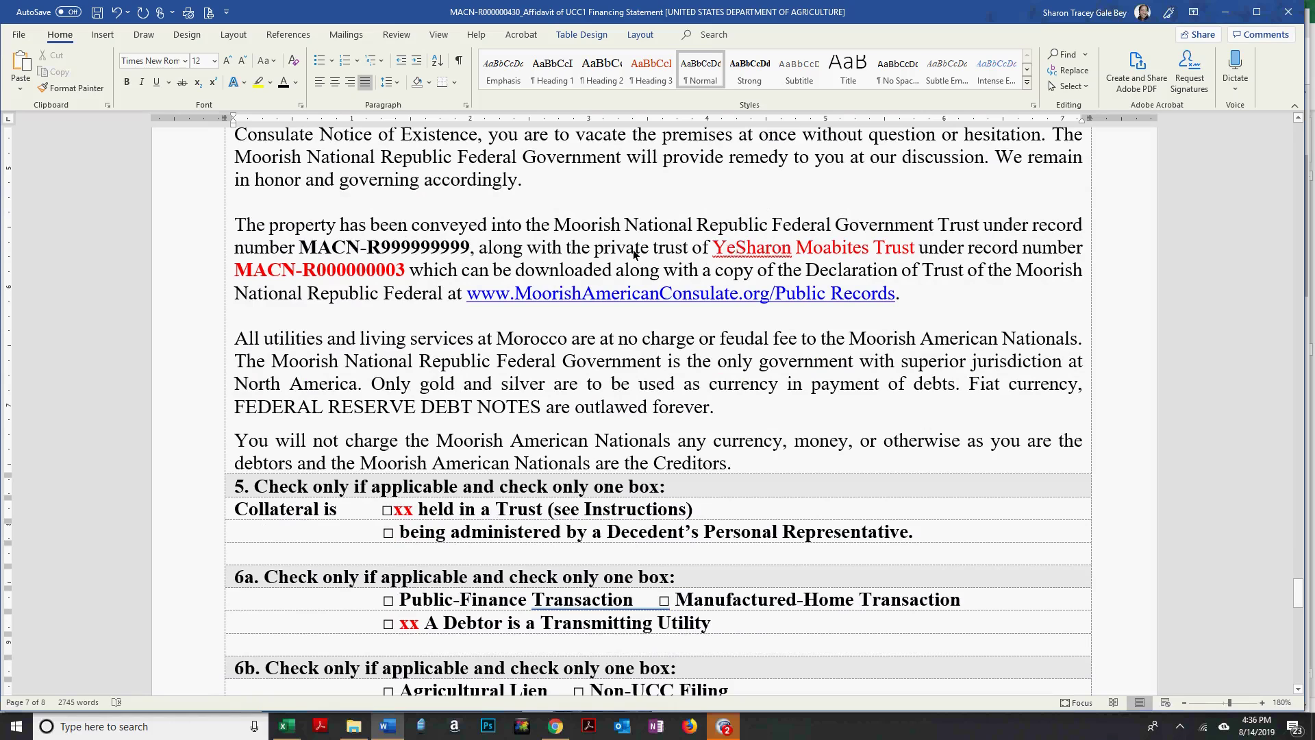
scroll(315, 380, "down", 2)
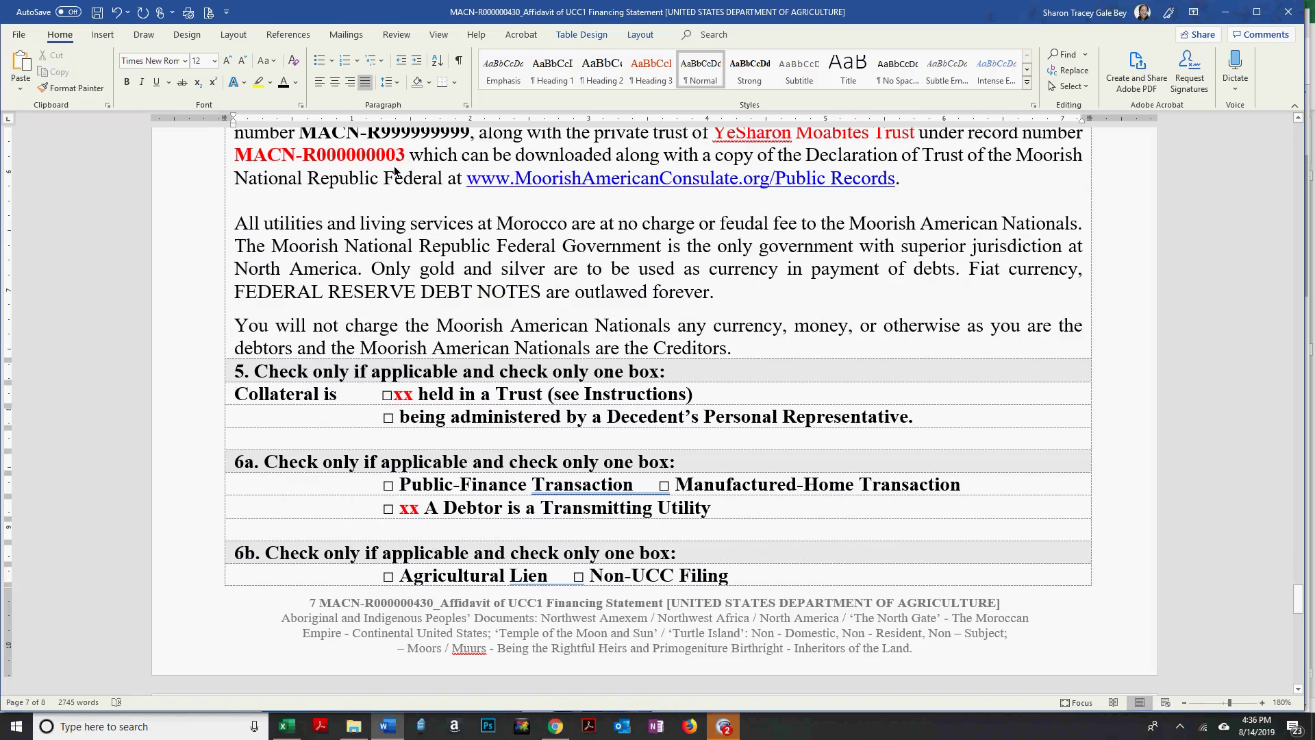
left_click(405, 395)
scroll(567, 401, "down", 2)
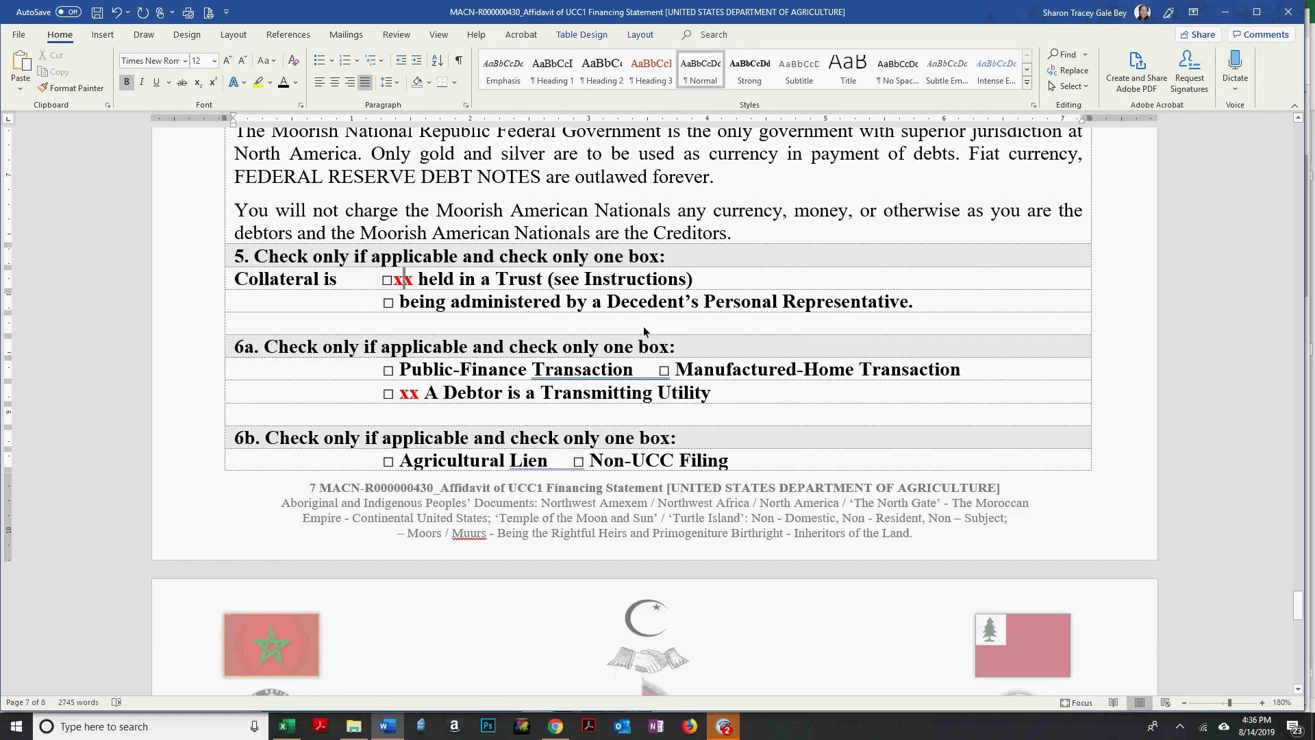
scroll(584, 279, "down", 1)
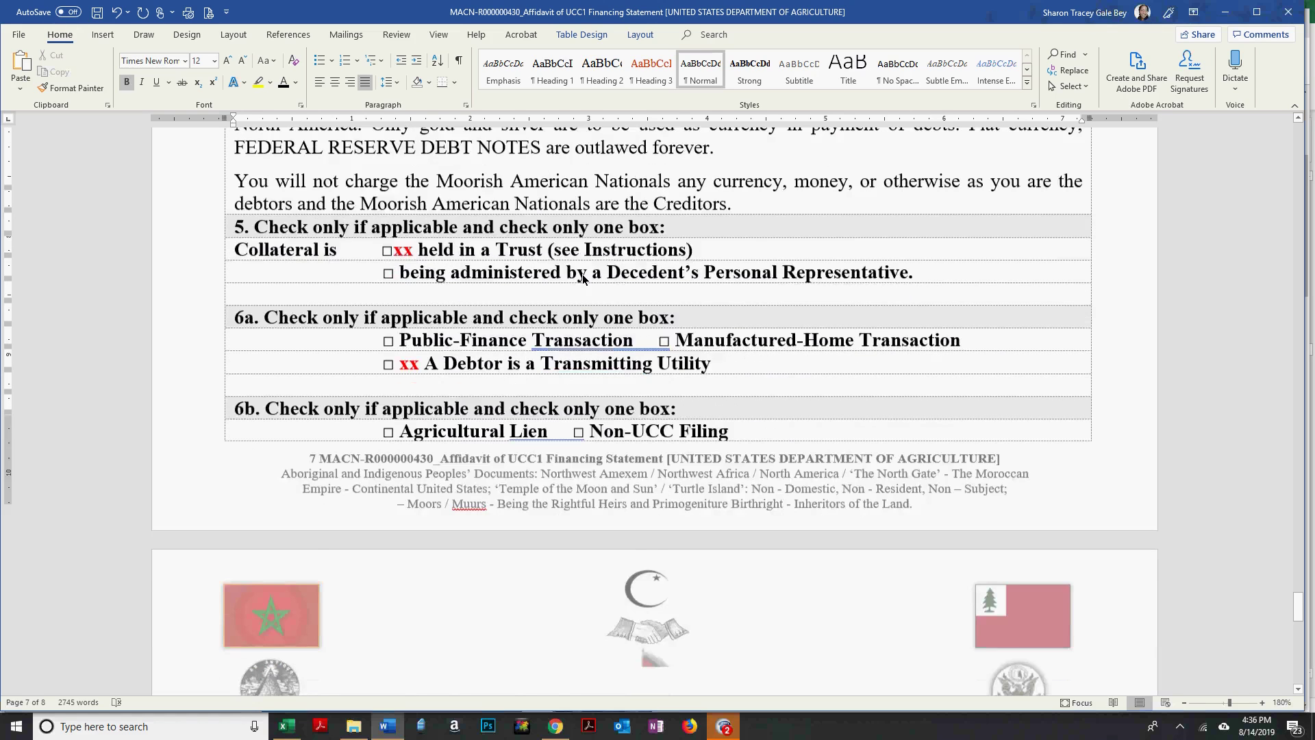
scroll(583, 275, "down", 5)
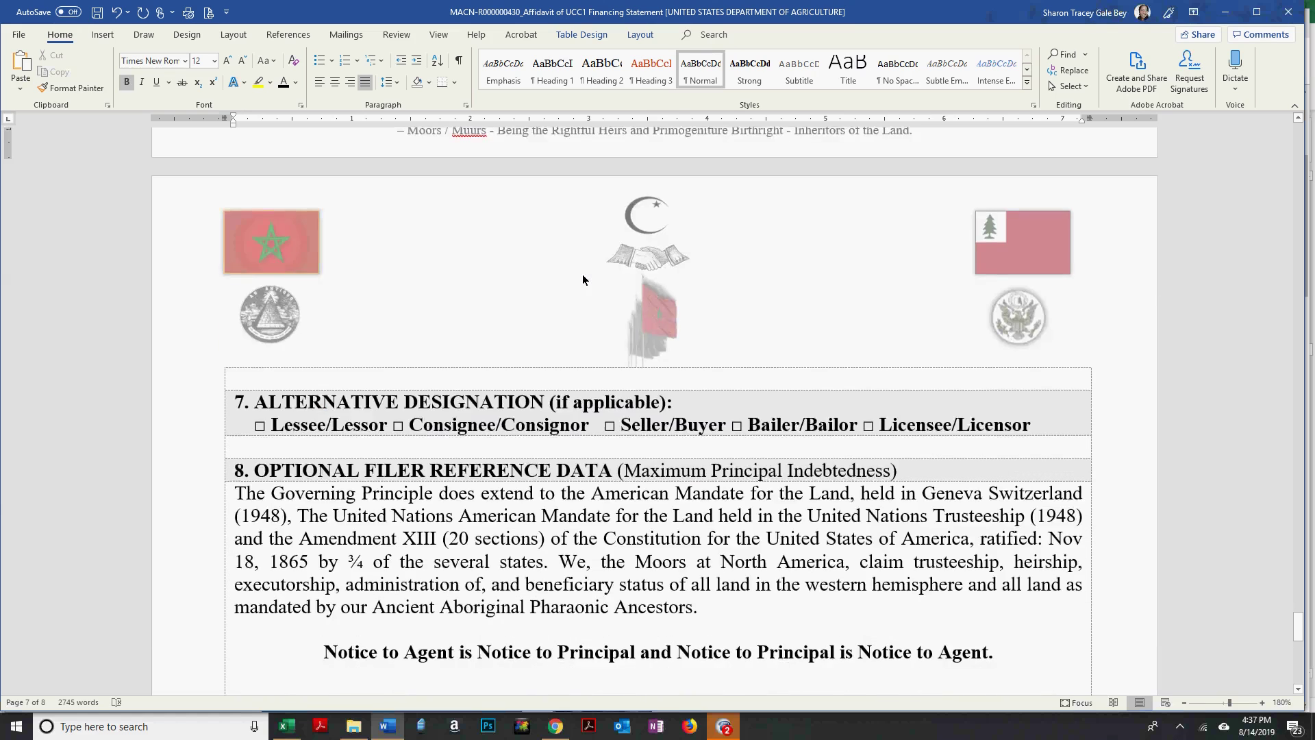
scroll(583, 278, "down", 2)
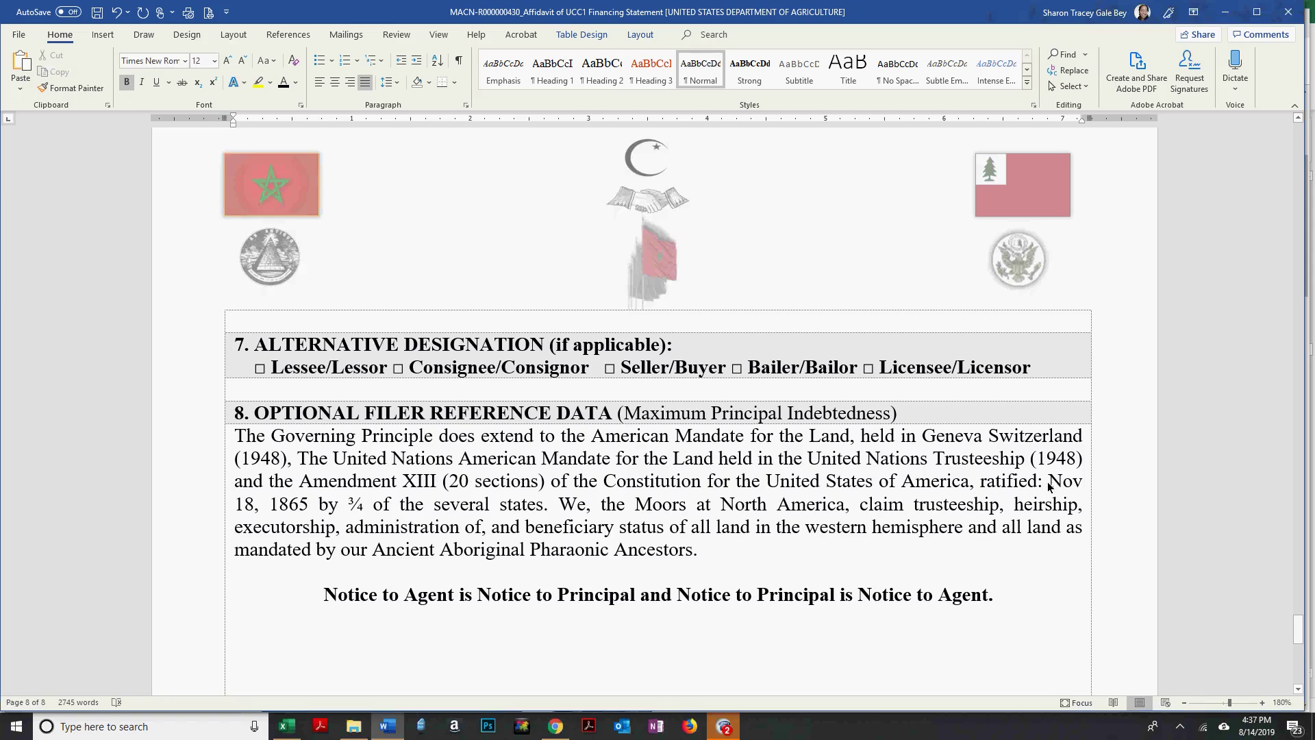
left_click(232, 490)
left_click(310, 504)
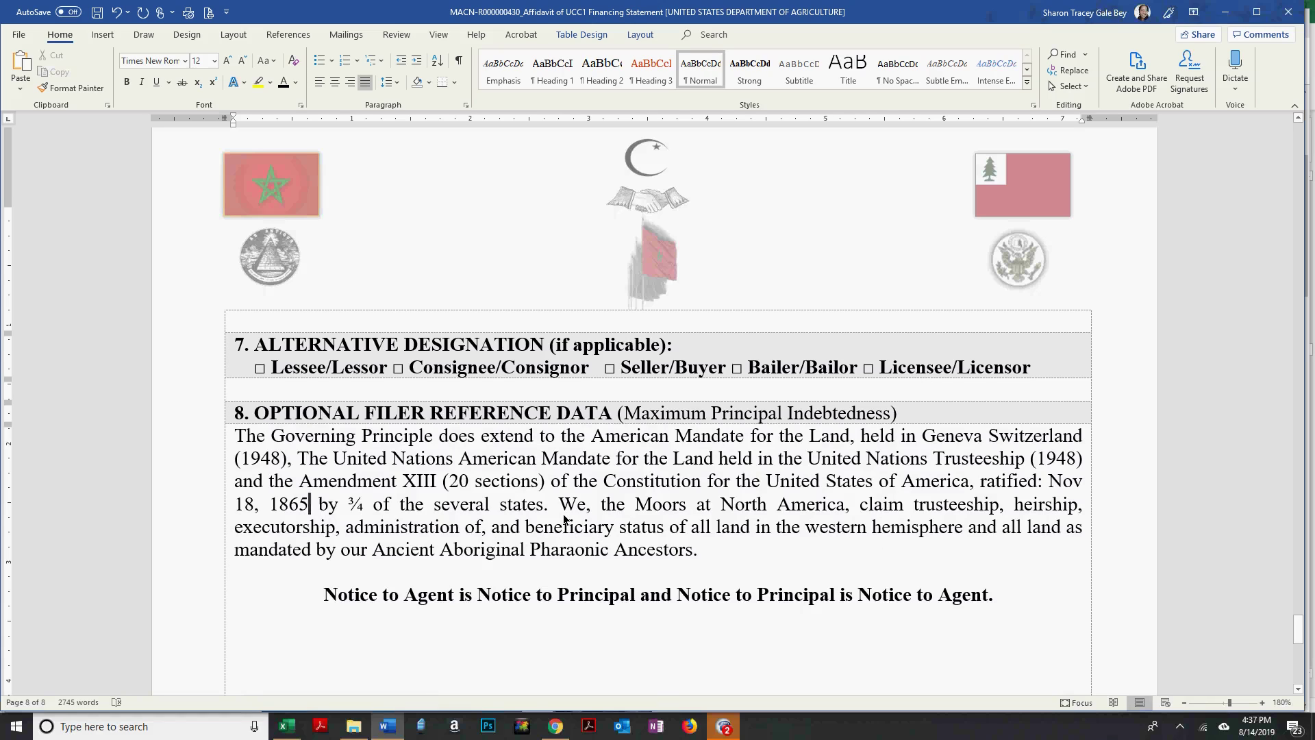
Add a period after (1948) in the section 8 paragraph.
left_click_drag(557, 506, 388, 482)
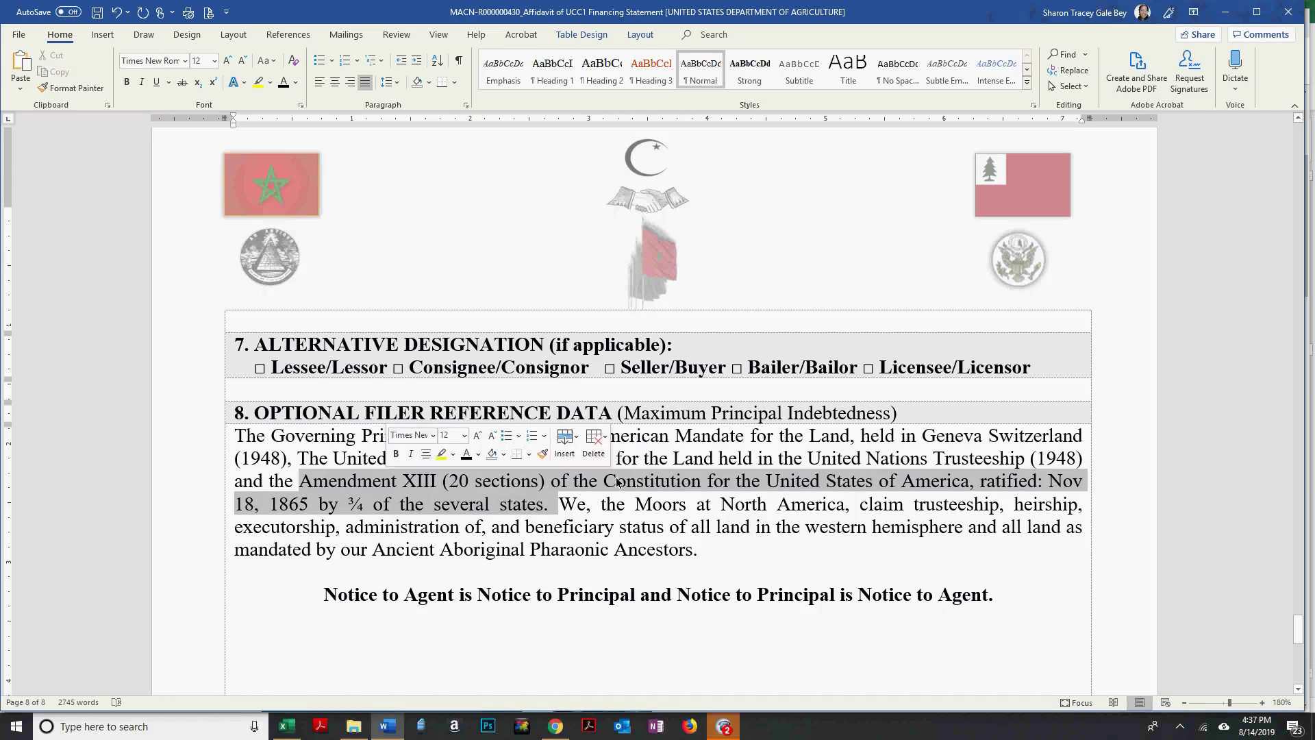
left_click(791, 481)
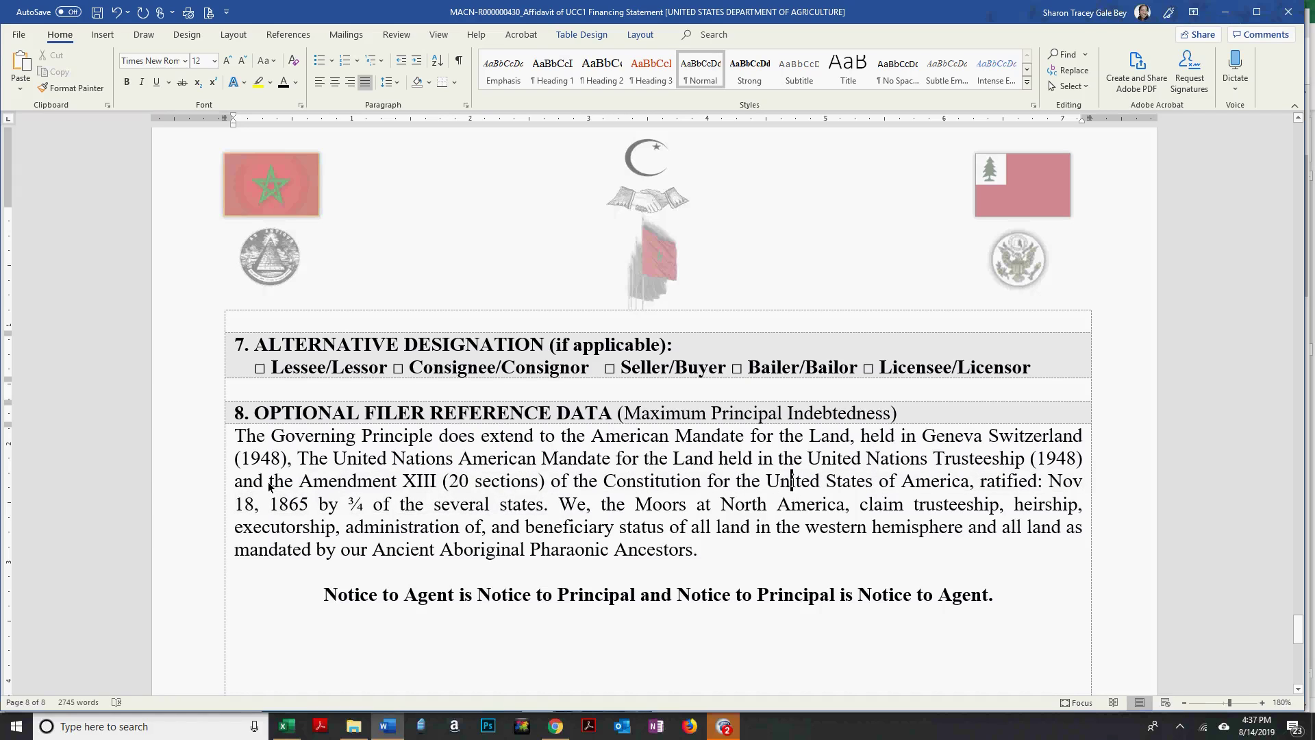
left_click(1098, 465)
type(".")
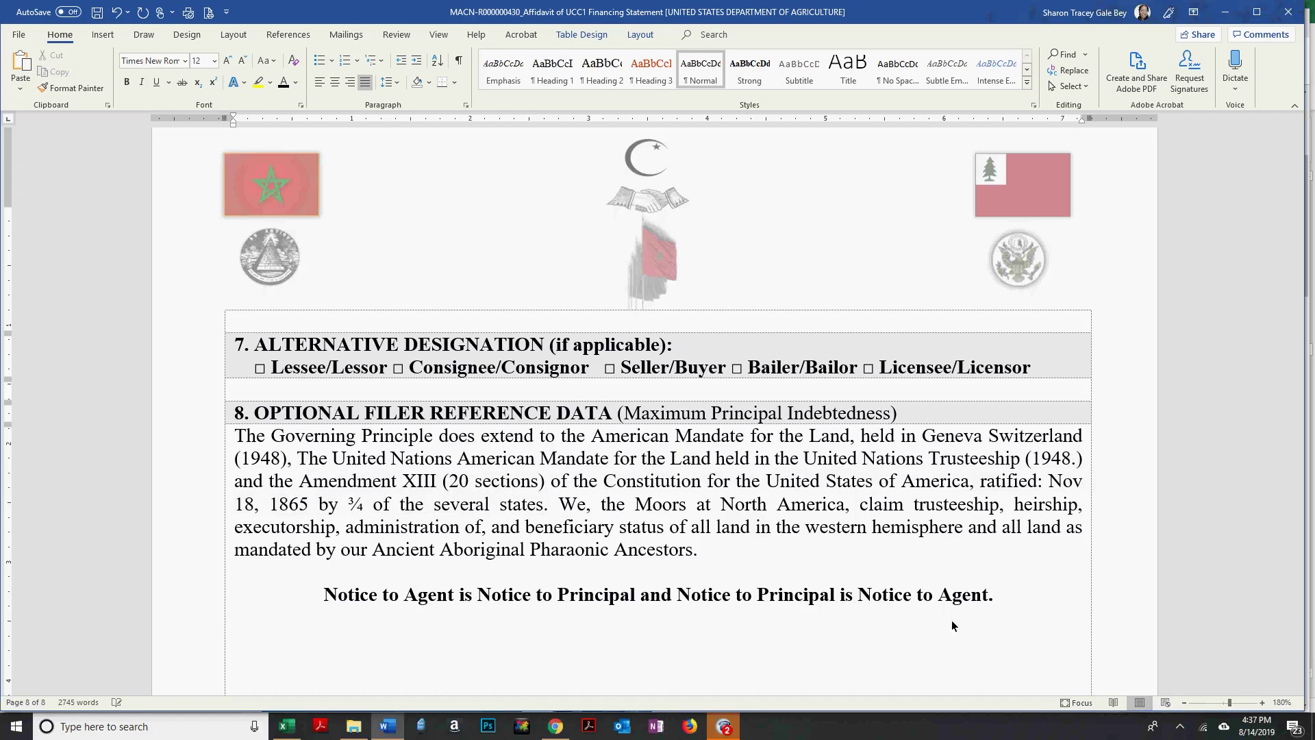
Delete the Amendment XIII sentence, confirming the removal with Undo and Redo.
left_click_drag(557, 505, 251, 485)
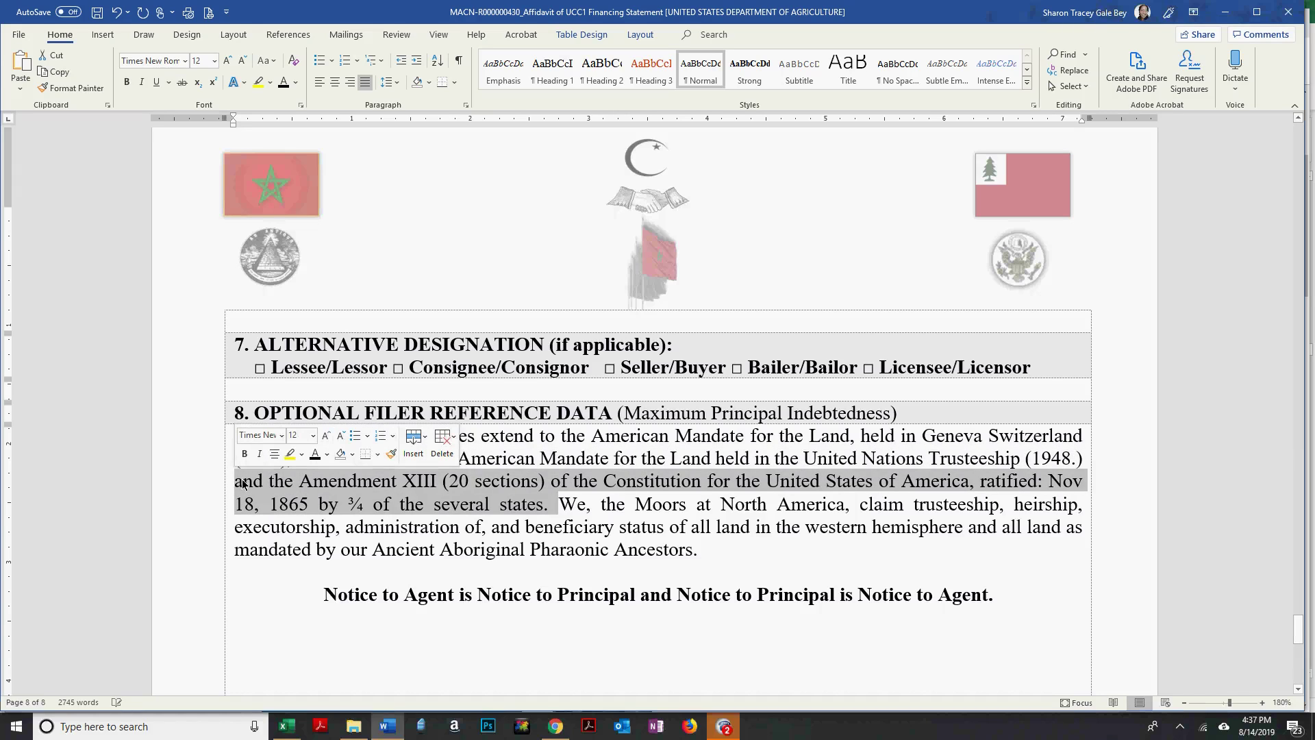
key("Delete")
key("Delete")
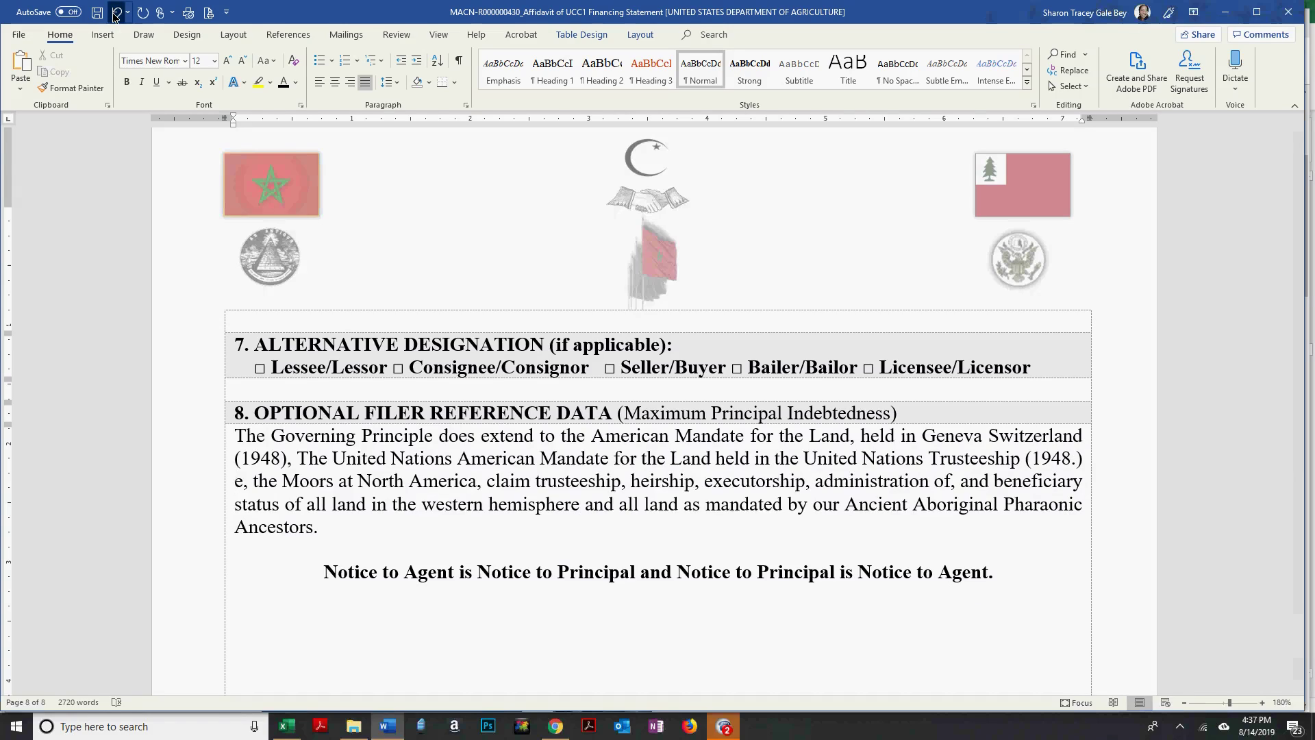
type("W")
left_click(464, 460)
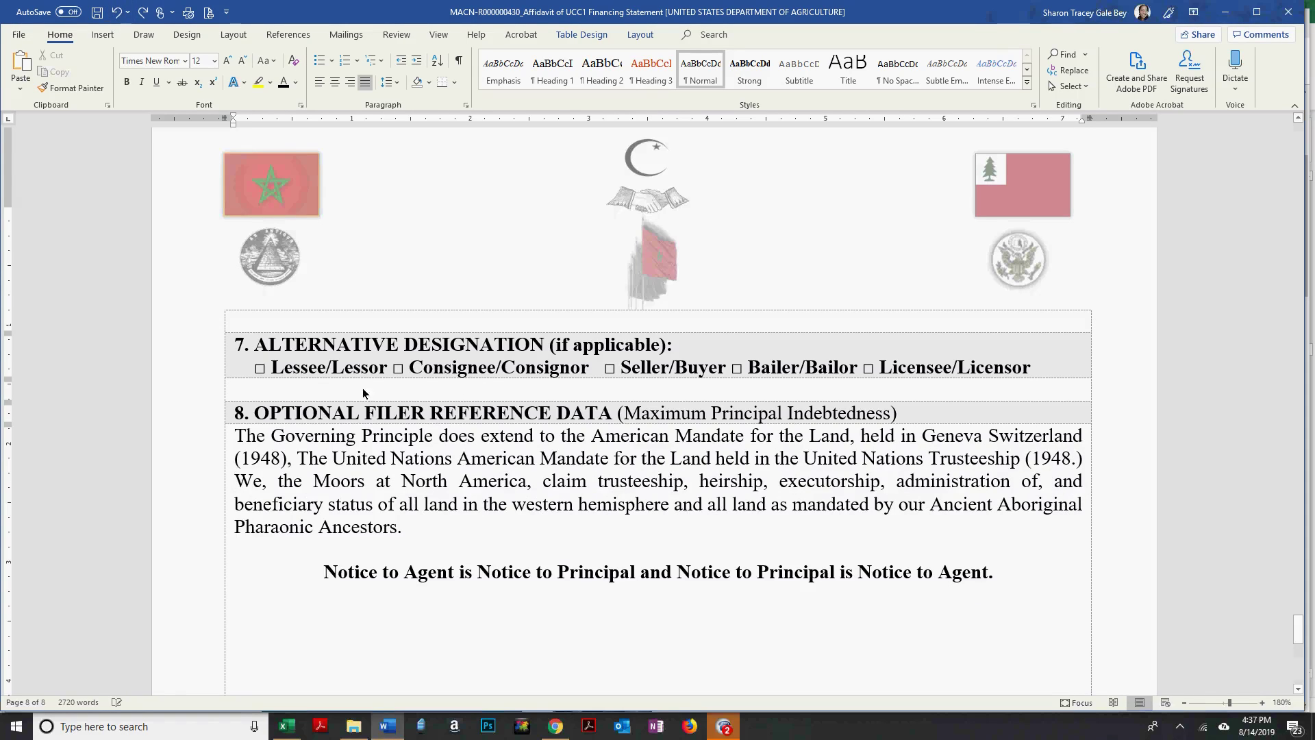
left_click(116, 12)
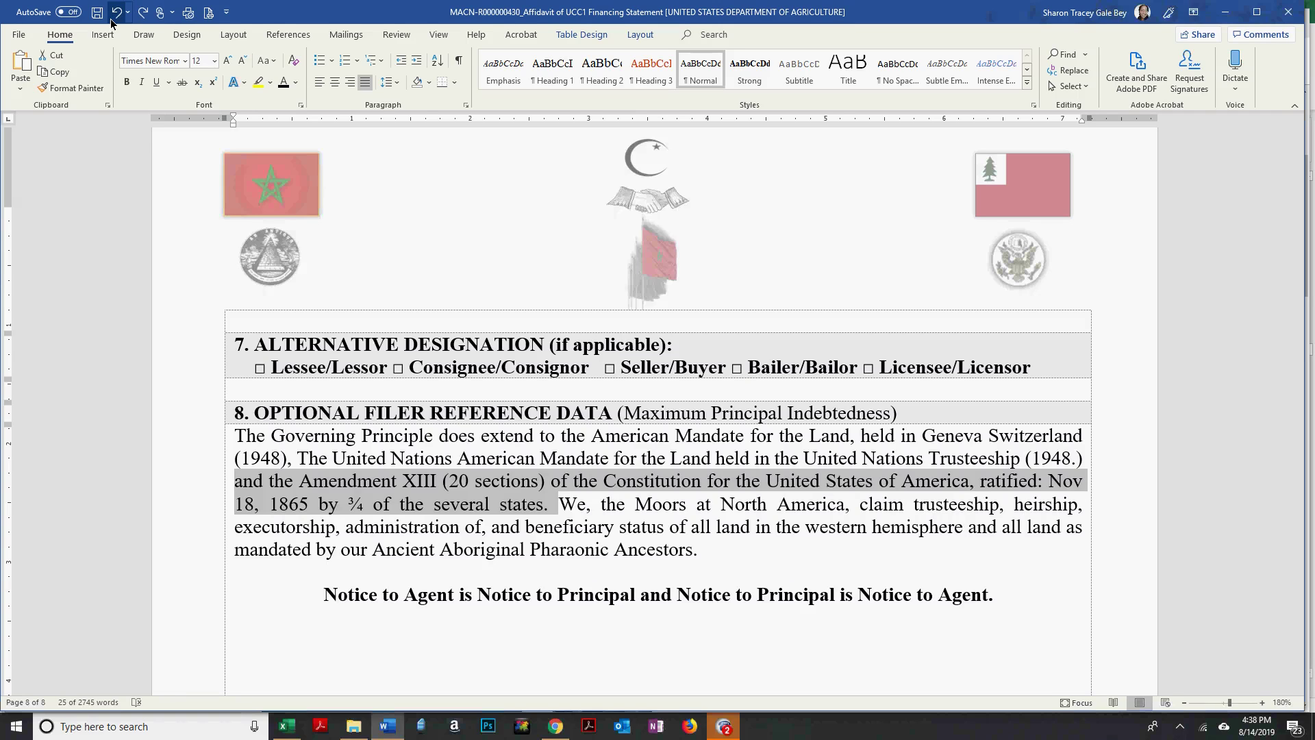
left_click(141, 20)
left_click(704, 502)
Switch to File Explorer showing the LIENS folder on USB Drive (G:).
scroll(654, 482, "down", 2)
scroll(649, 446, "down", 1)
left_click(660, 385)
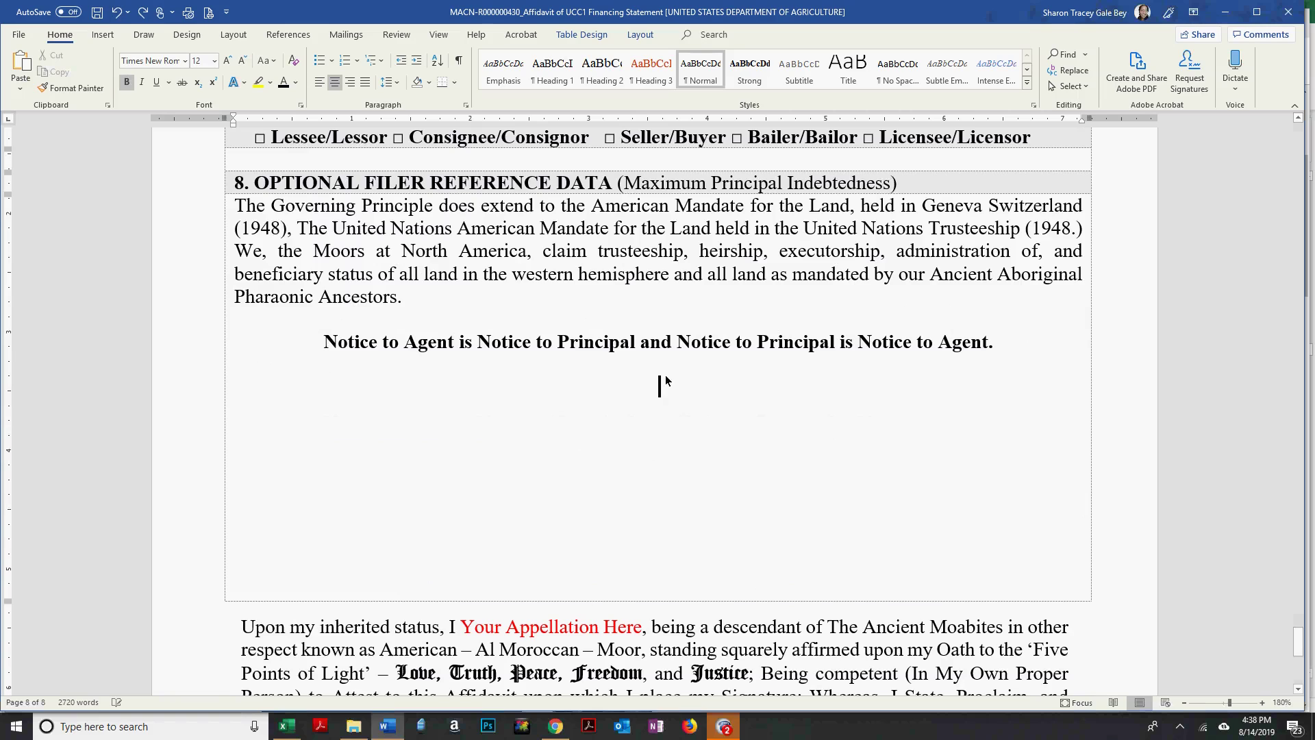
mouse_move(351, 730)
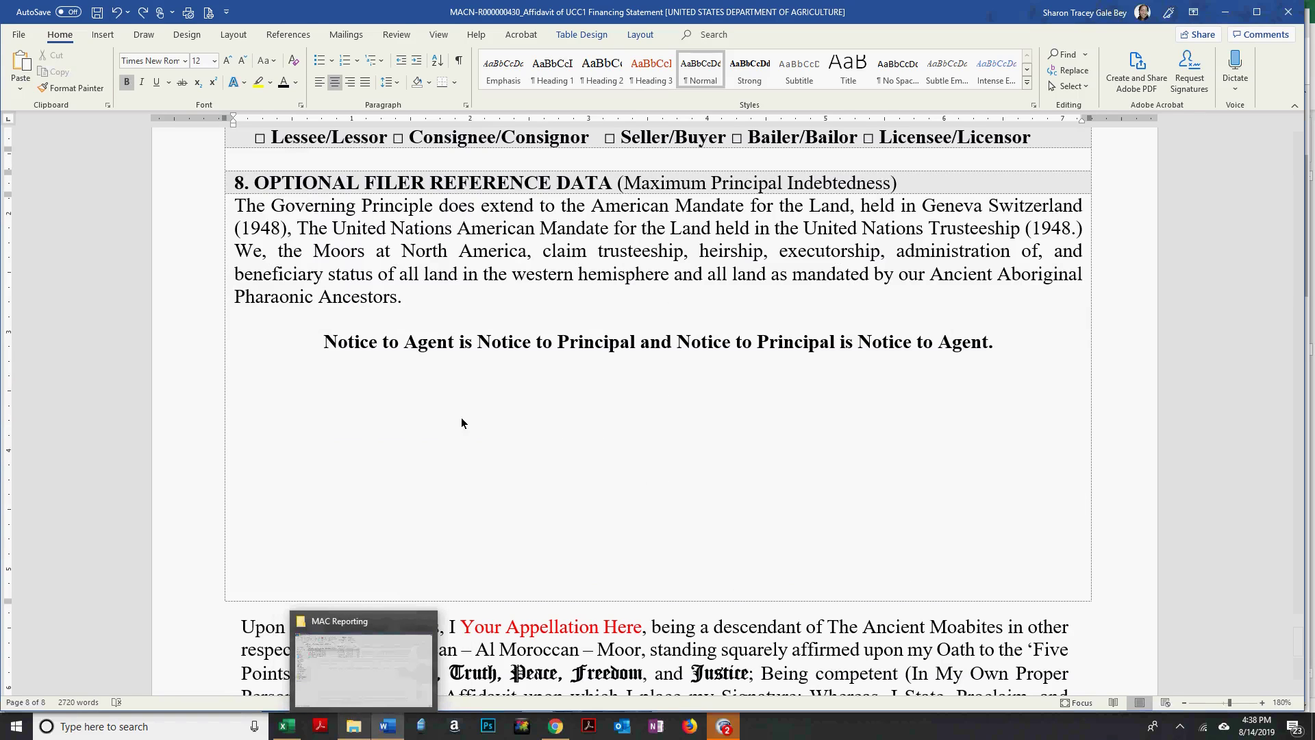
key("alt+Tab")
Open the United States Postal Service Sharon Hill affidavit from the LIENS folder in Word.
left_click(53, 420)
left_click(54, 409)
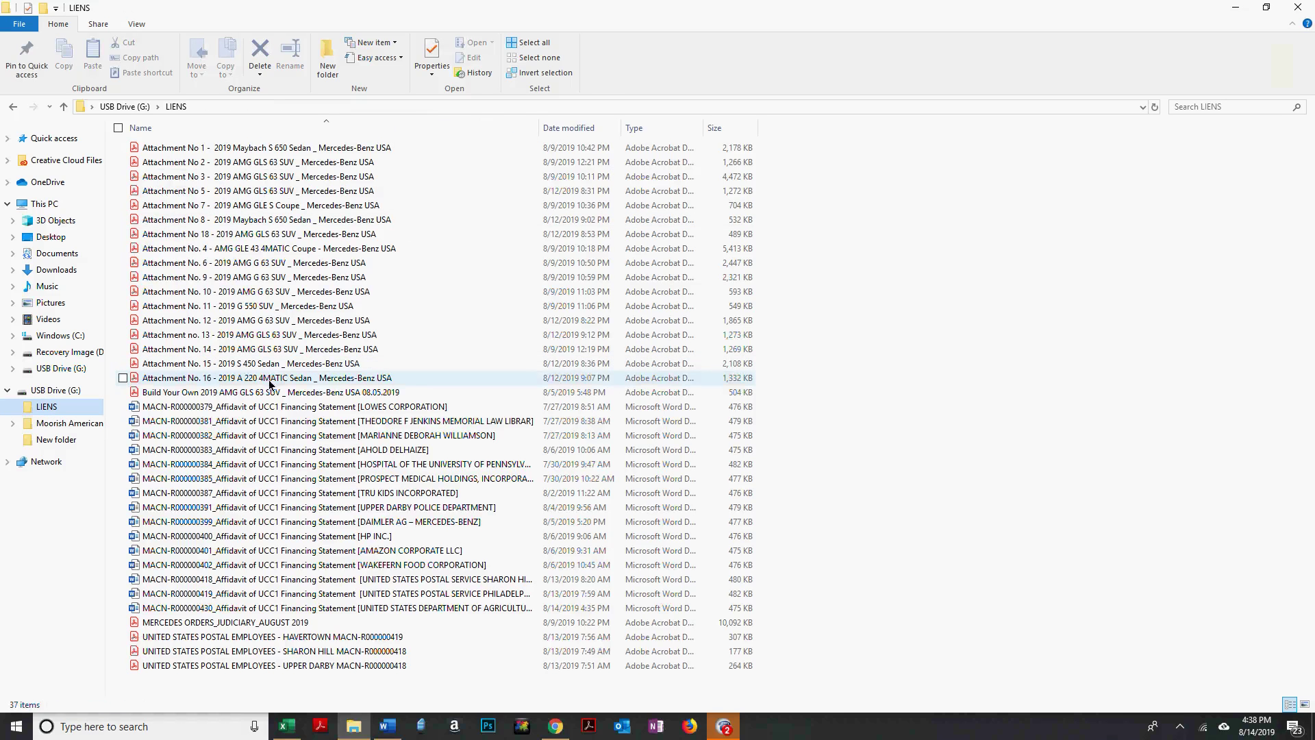
left_click(411, 581)
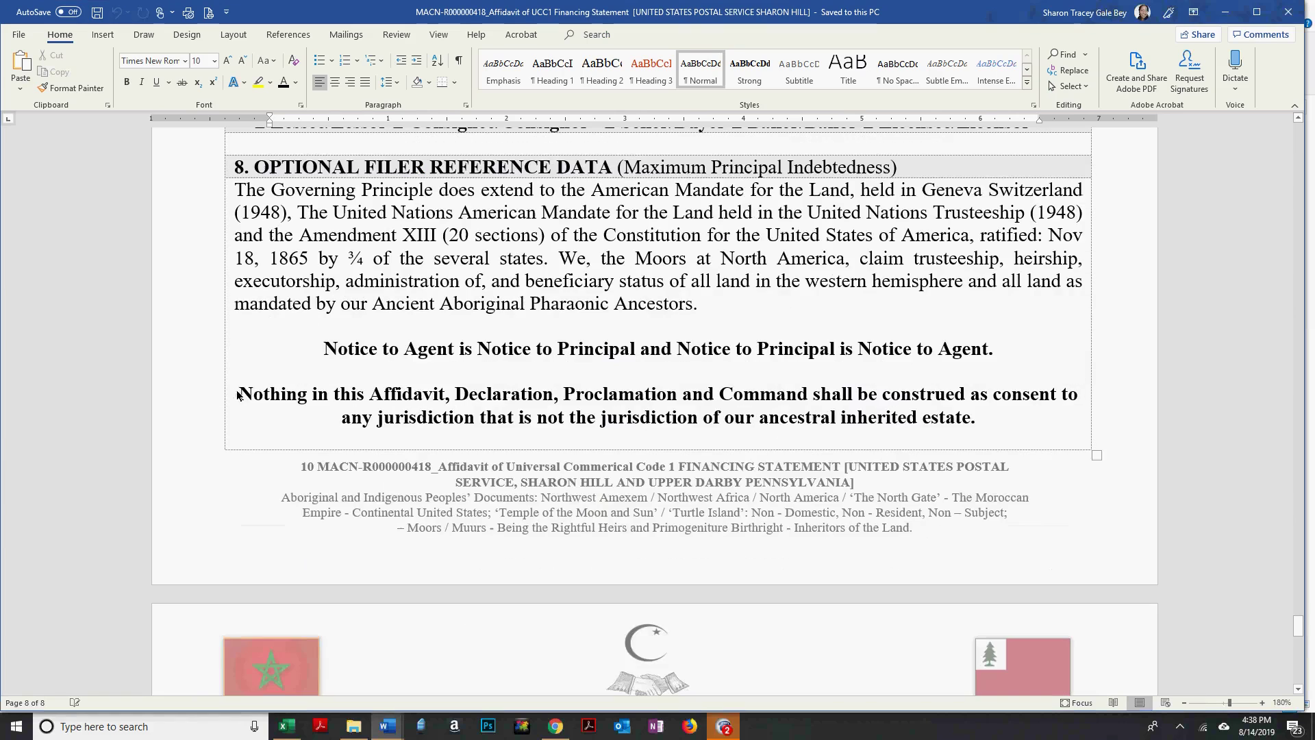
Copy the 'Nothing in this Affidavit' jurisdiction statement and paste it below Notice to Agent.
left_click_drag(239, 393, 1036, 411)
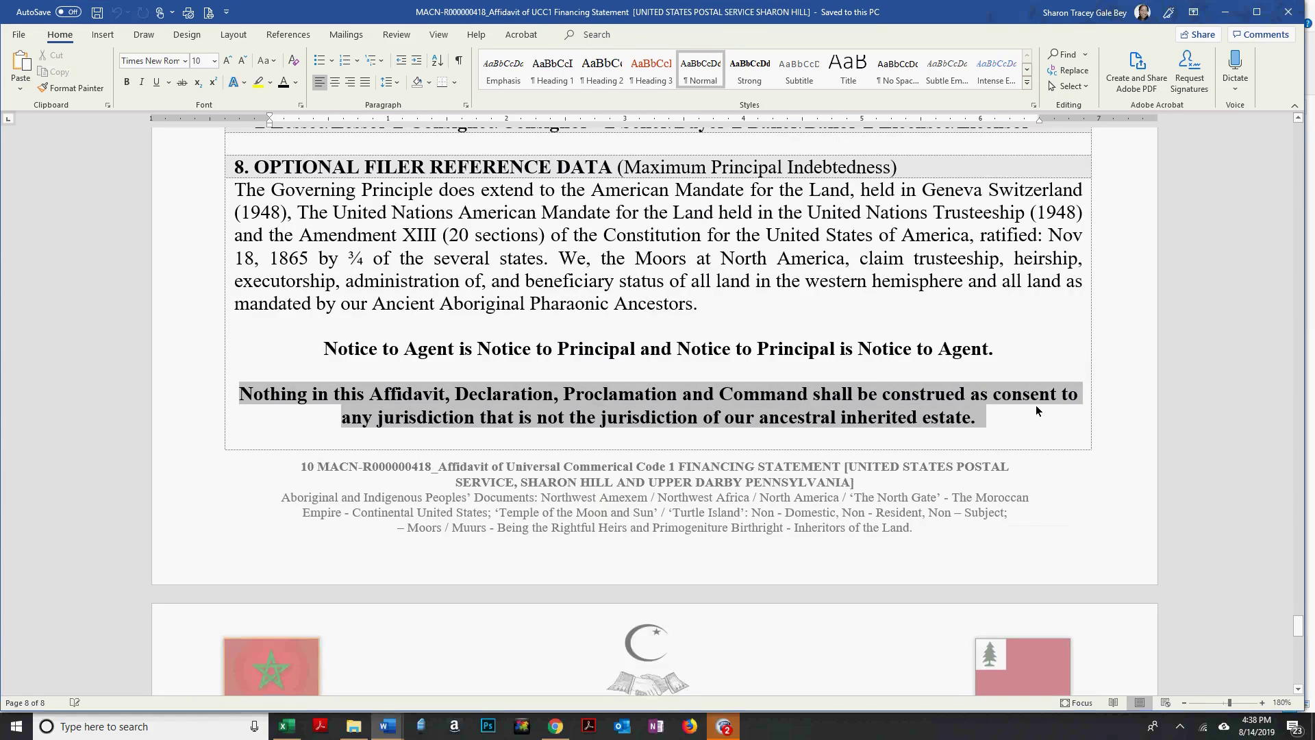
left_click_drag(1036, 406, 1037, 406)
key("ctrl+c")
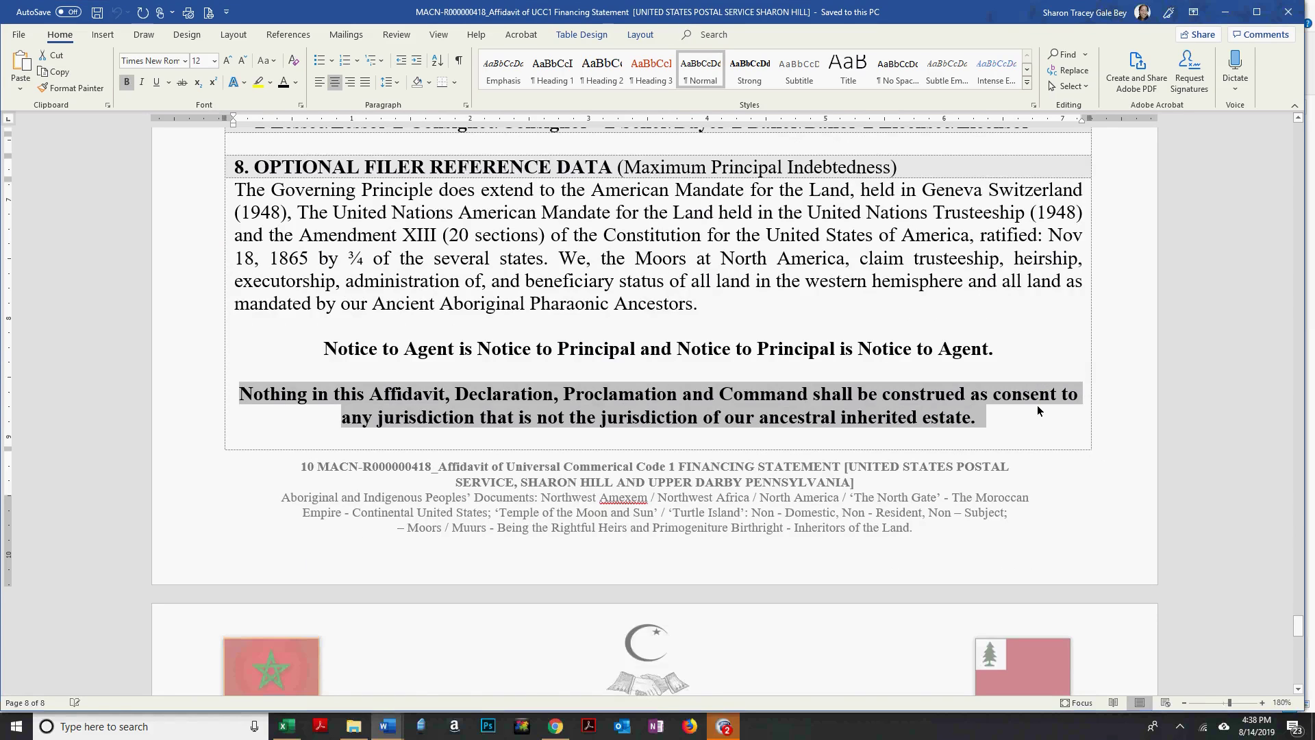
key("alt+Tab")
left_click(20, 88)
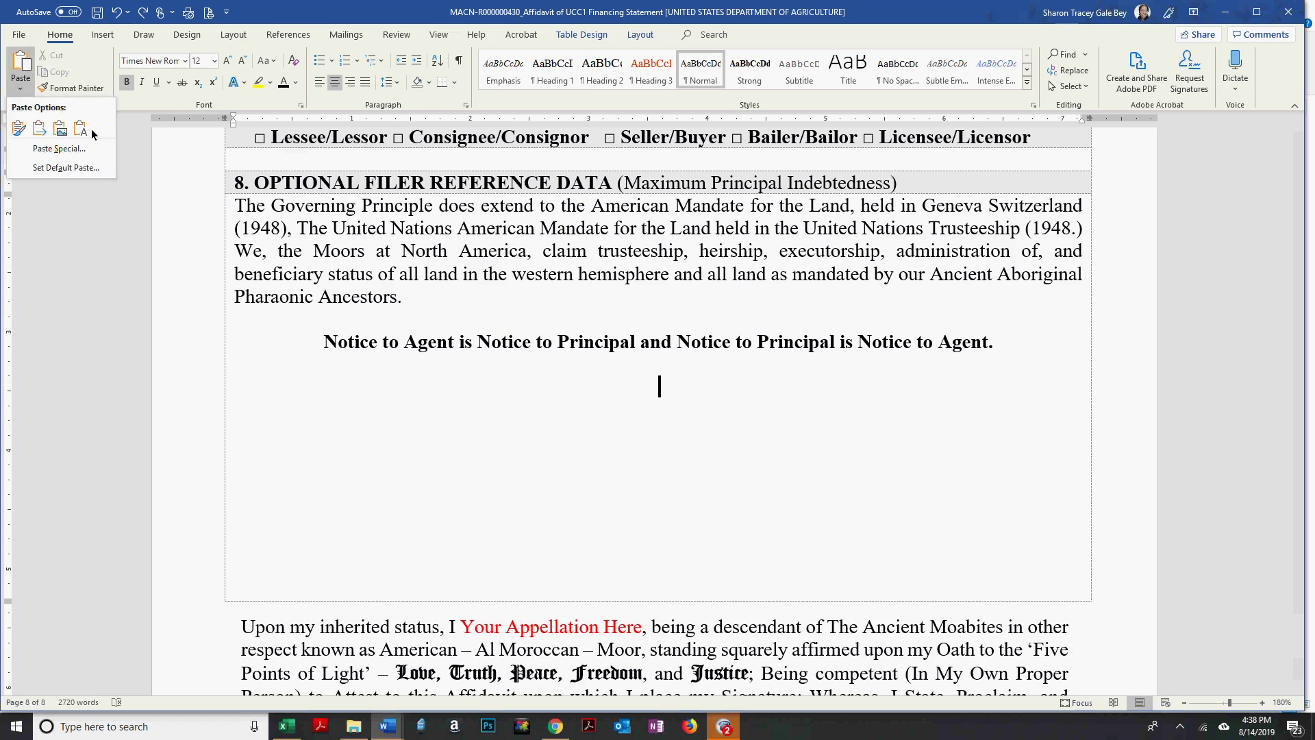
left_click(81, 128)
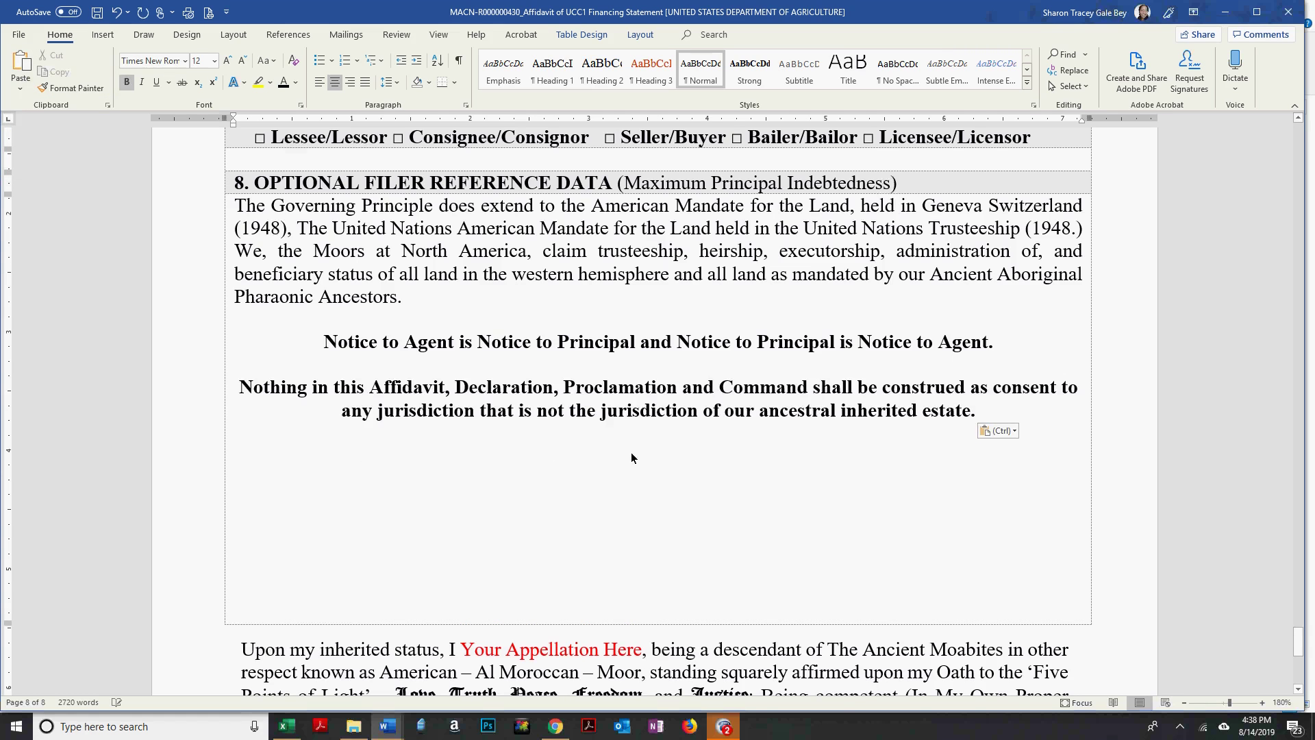
Delete the empty lines below the pasted jurisdiction statement in the table cell.
scroll(630, 445, "down", 3)
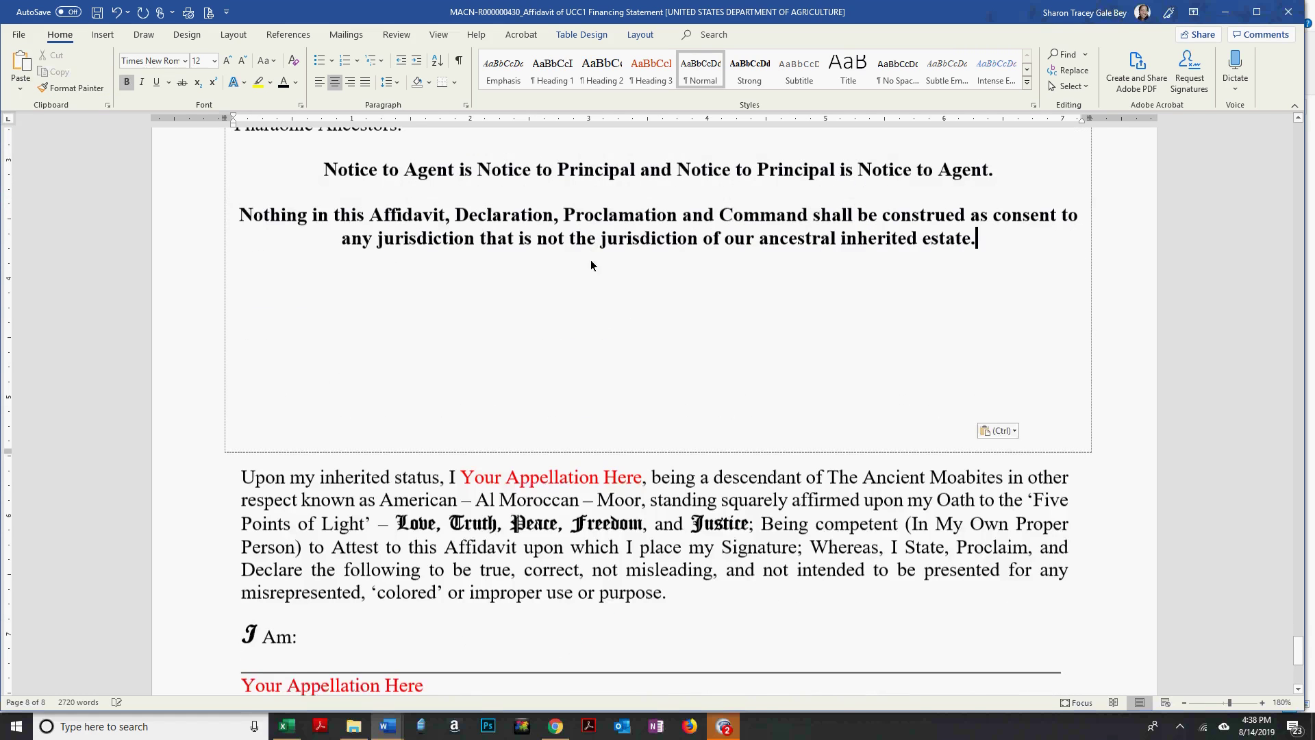
key("Delete")
key("Delete")
key("Delete")
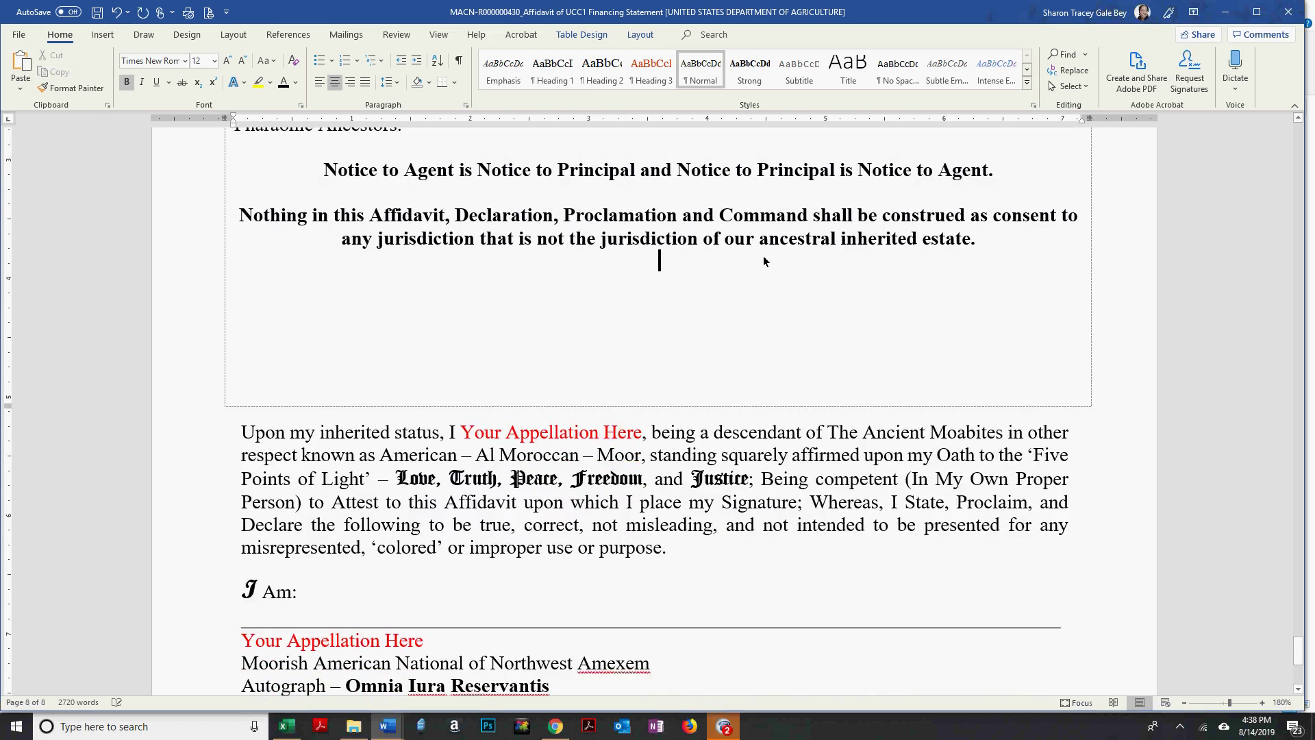
key("Delete")
key("Delete")
key("Delete")
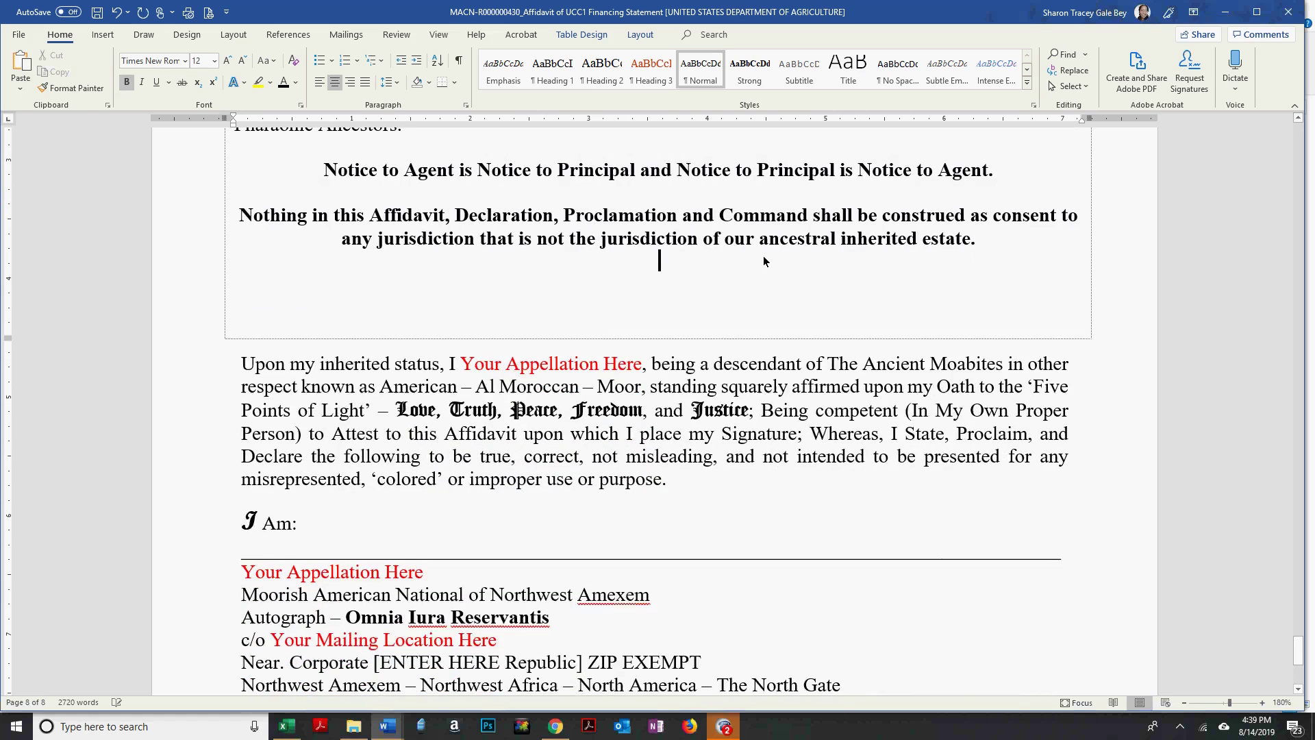
key("Delete")
key("Delete")
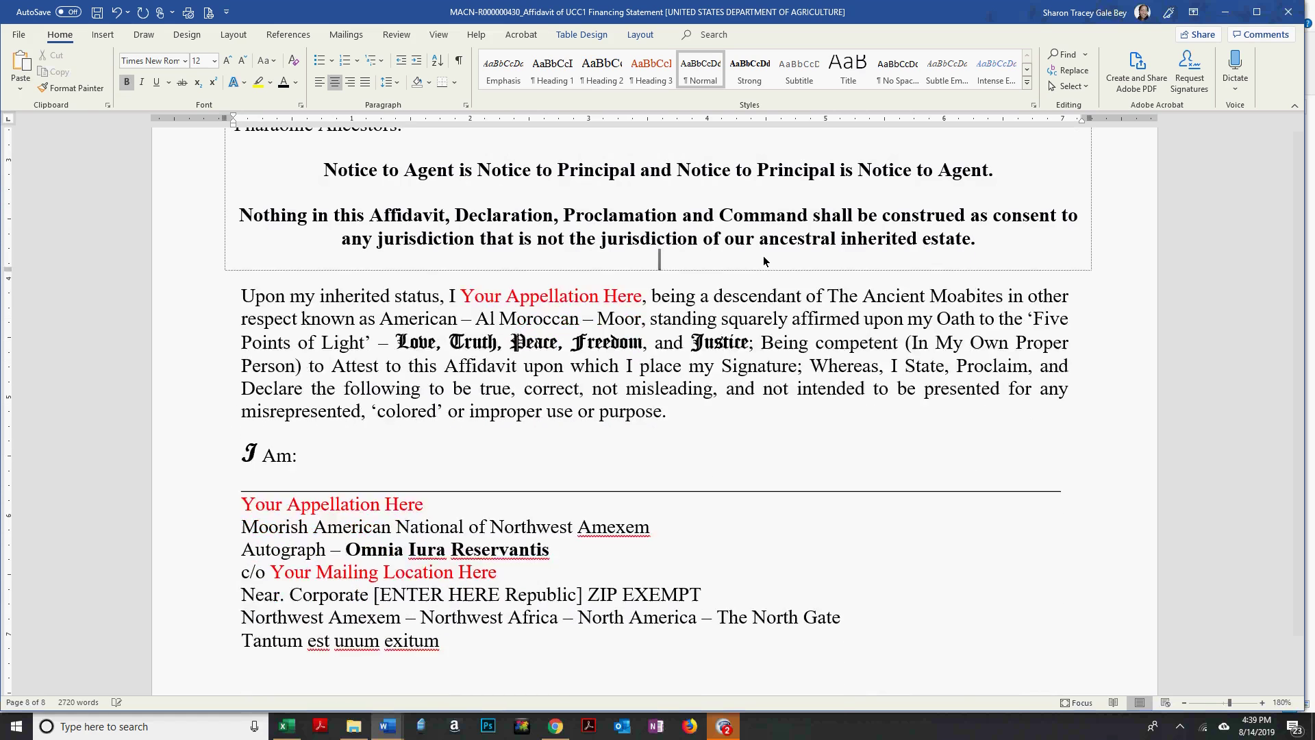
Replace both 'Your Appellation Here' placeholders with the signer's full name and save the affidavit.
left_click(462, 295)
left_click(626, 296, "shift")
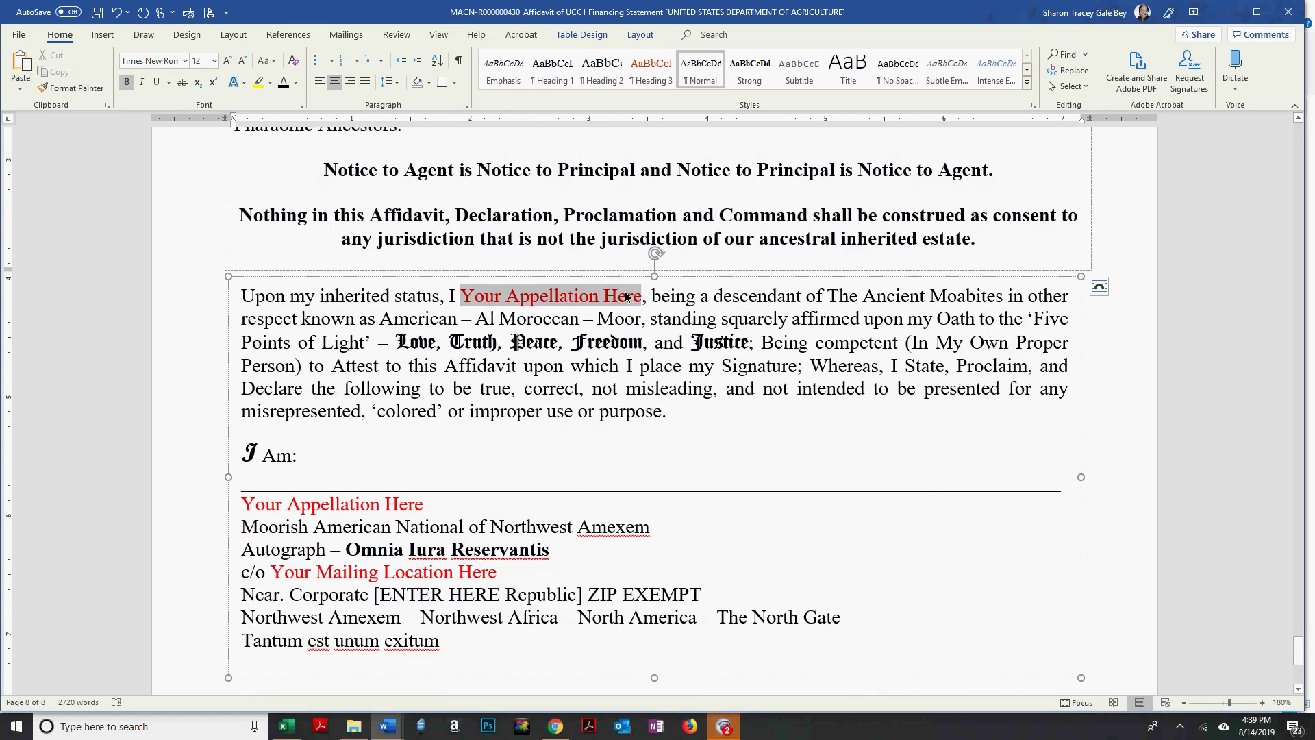
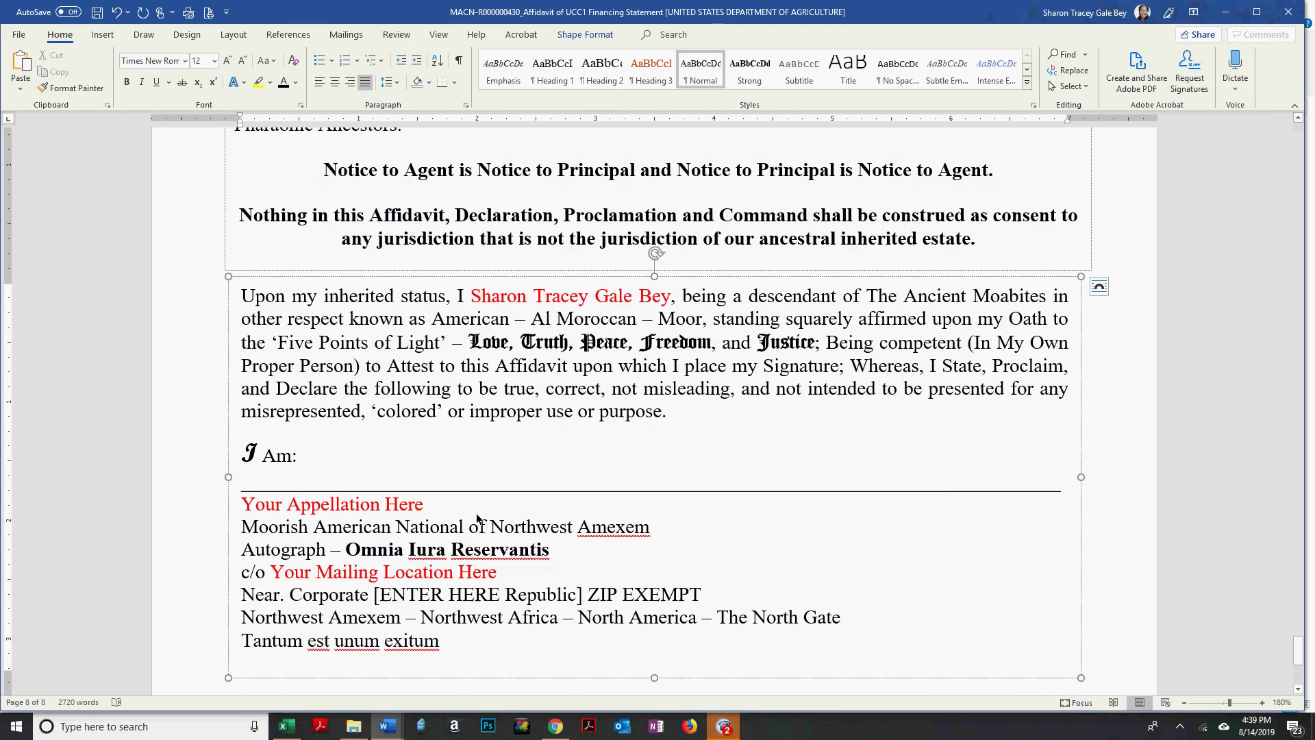
left_click_drag(430, 503, 241, 503)
key("BackSpace")
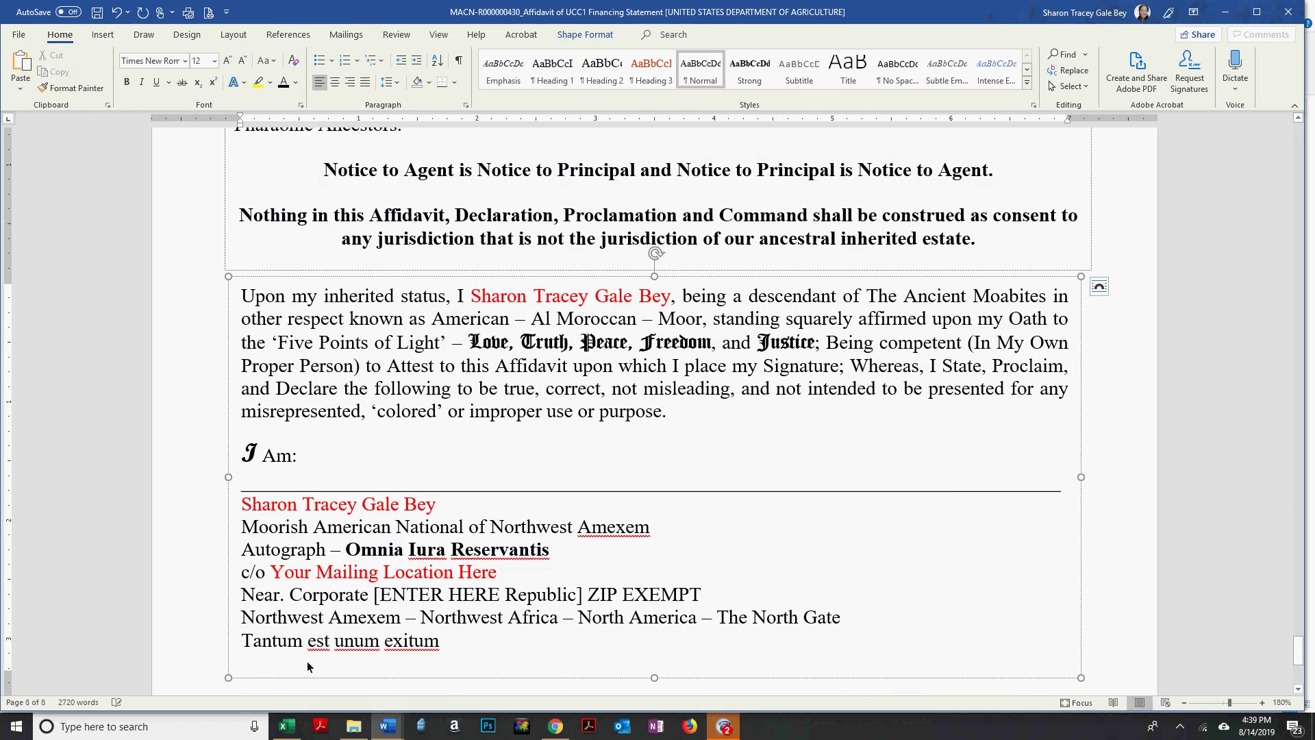
left_click(96, 13)
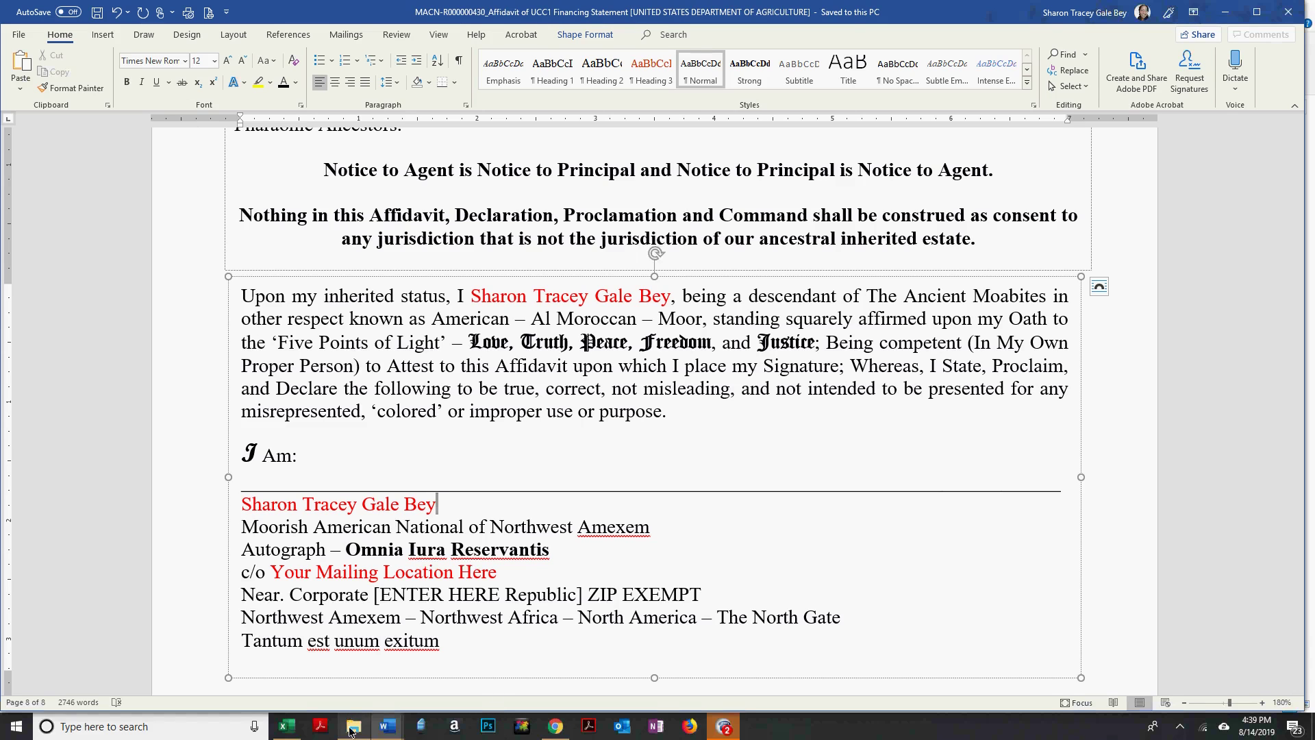
key("alt+Tab")
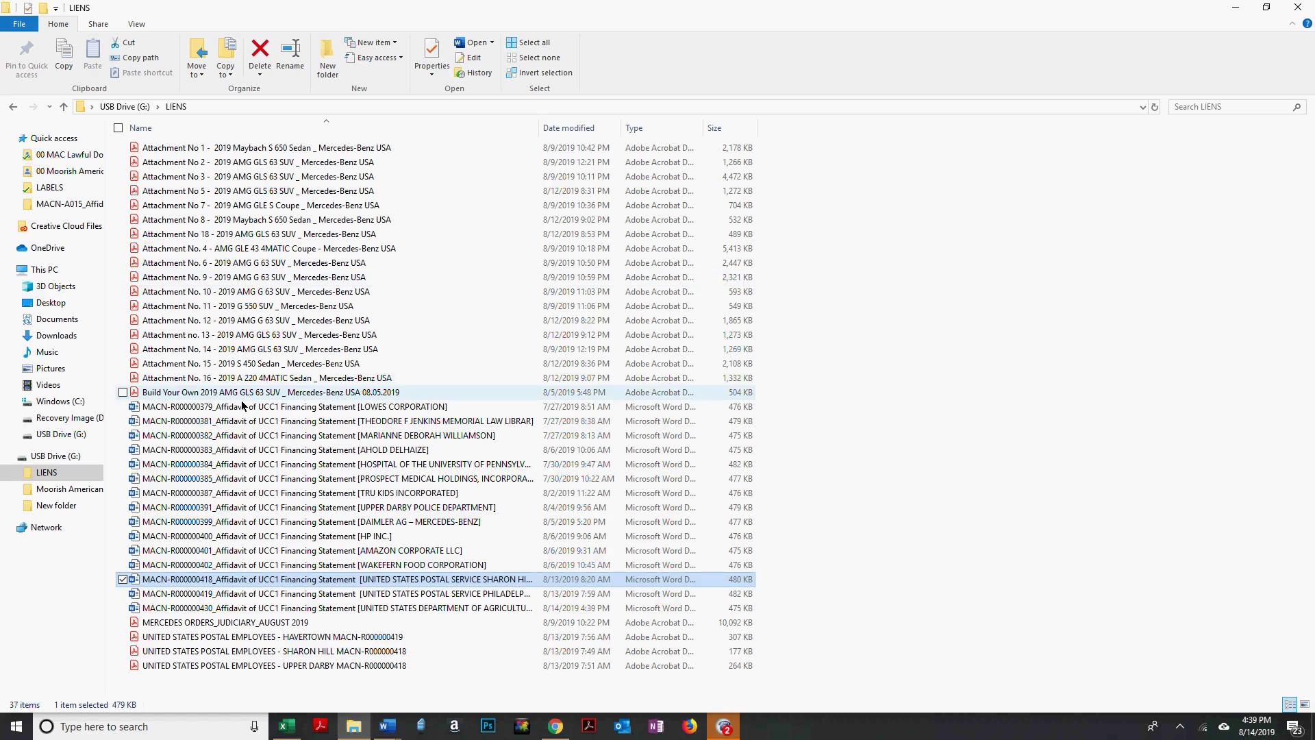
Navigate up to MAC SERVICES IN PRODUCTION and open its Writs_Affidavits folder.
left_click(74, 174)
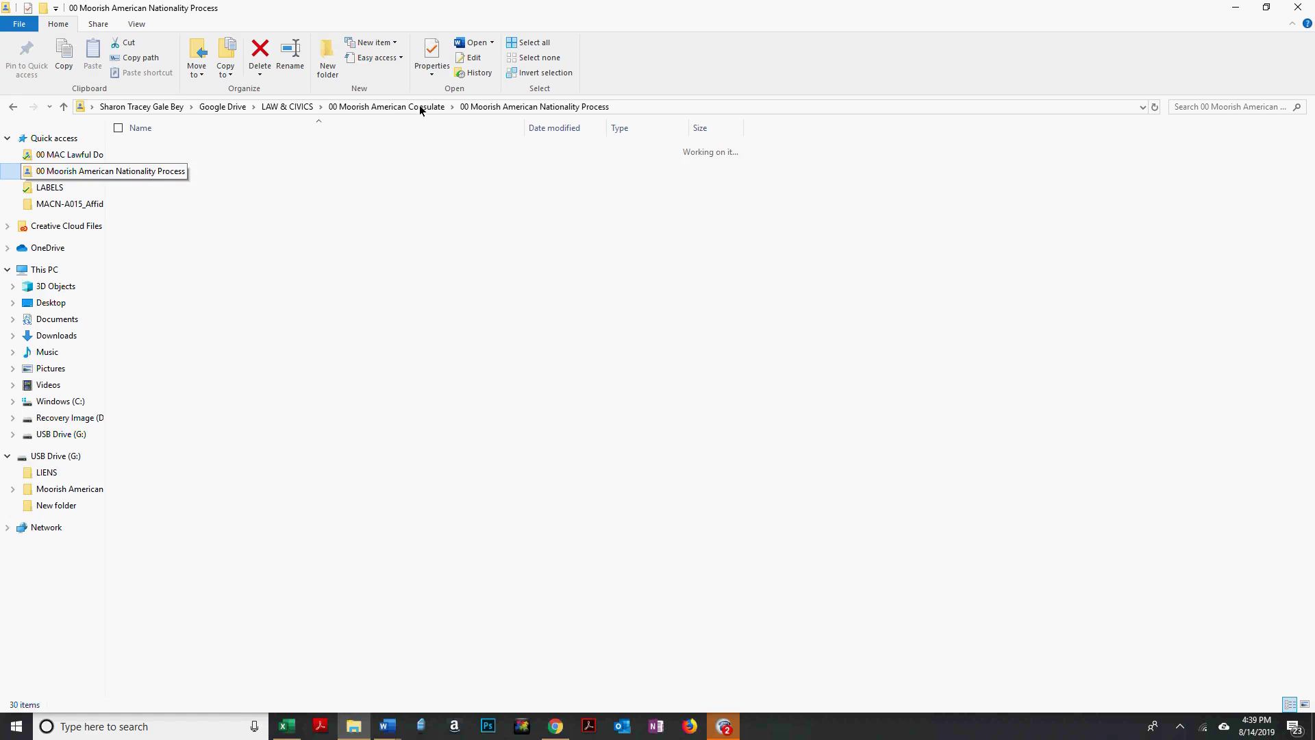
left_click(420, 108)
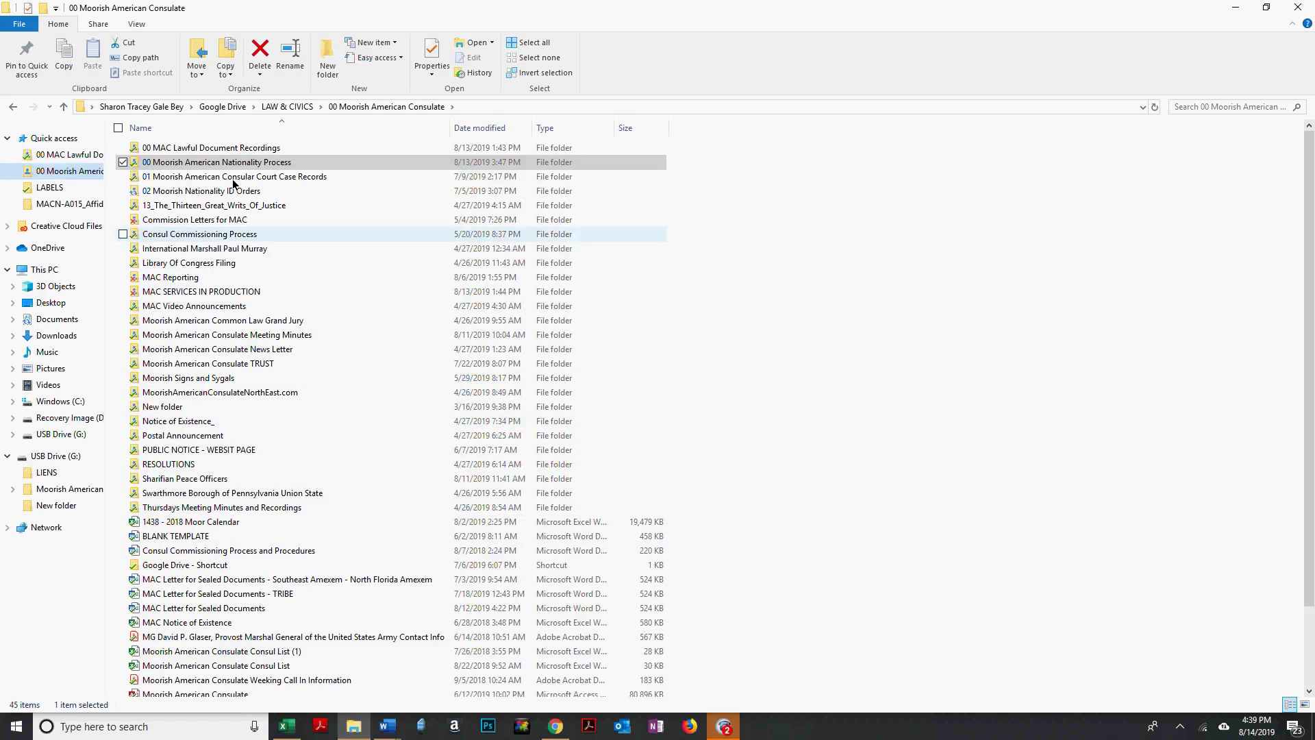
left_click(208, 294)
double_click(208, 288)
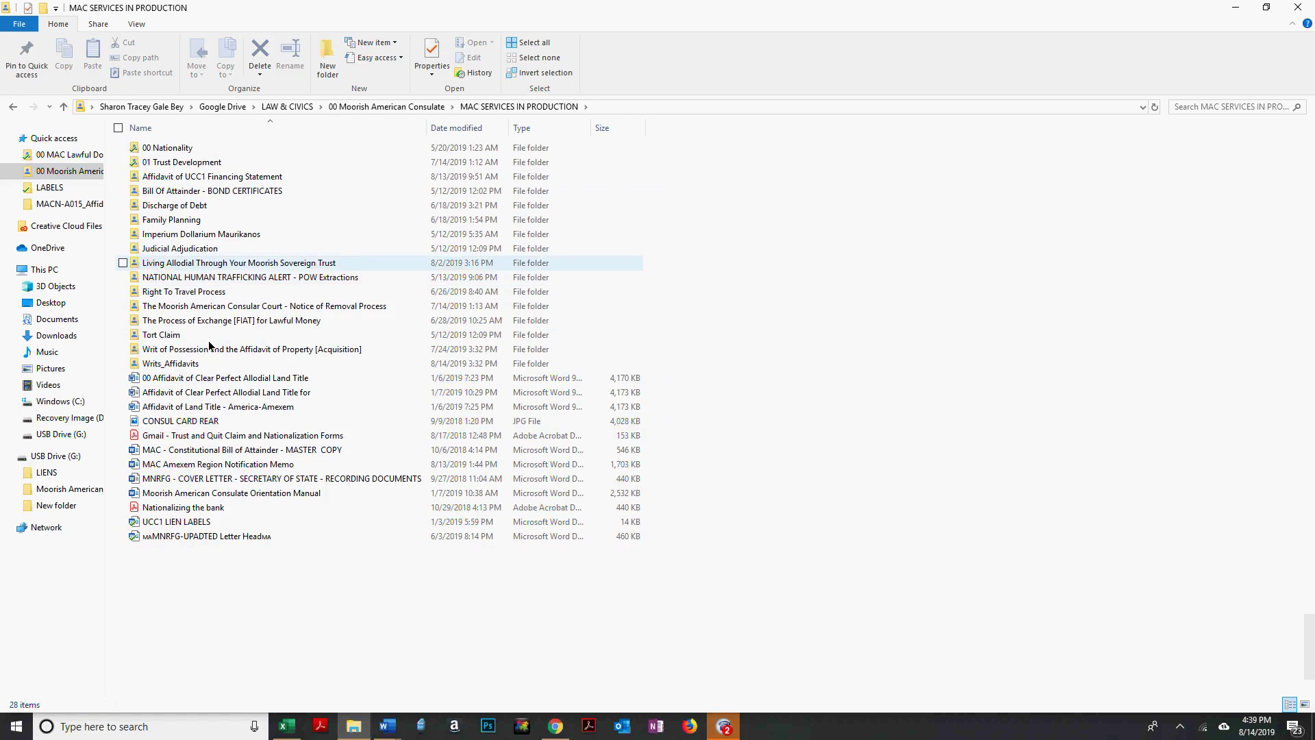
left_click(173, 366)
double_click(174, 367)
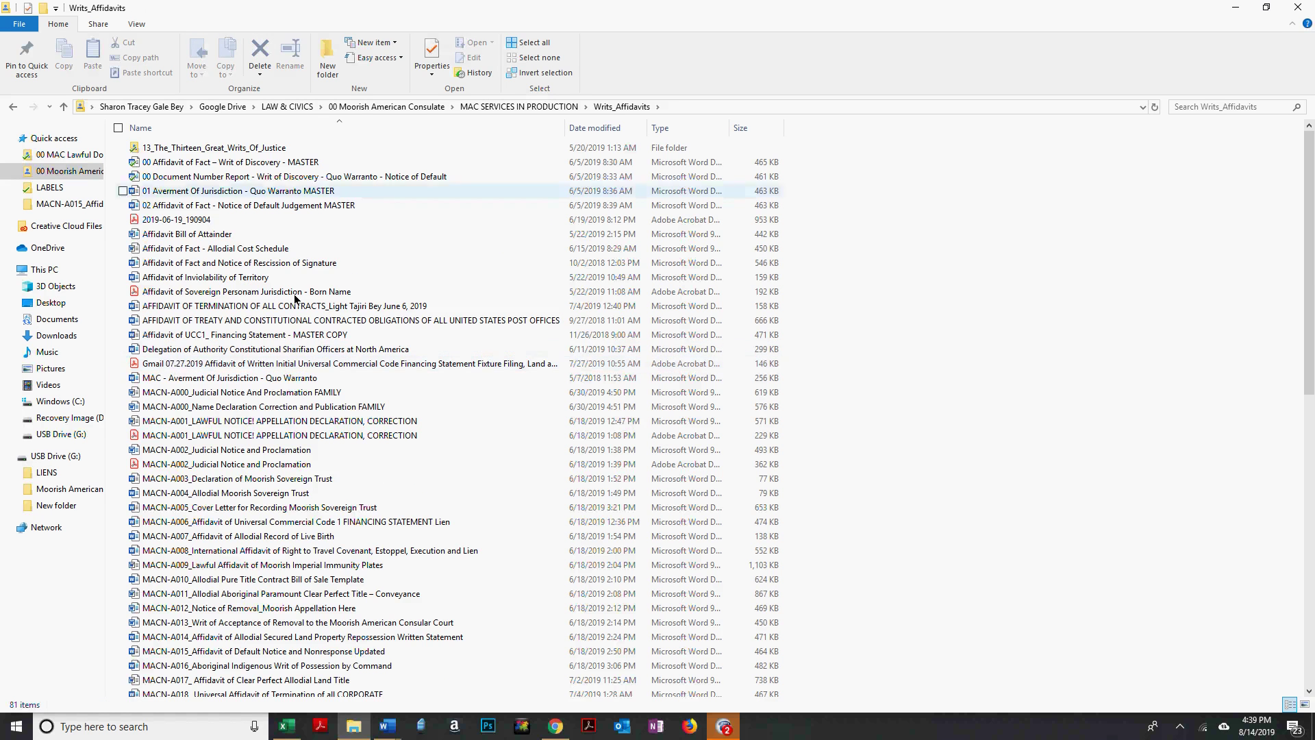
Select the A034 UCC1 cover letter and A035 notification files and open both with Edit.
scroll(338, 376, "down", 7)
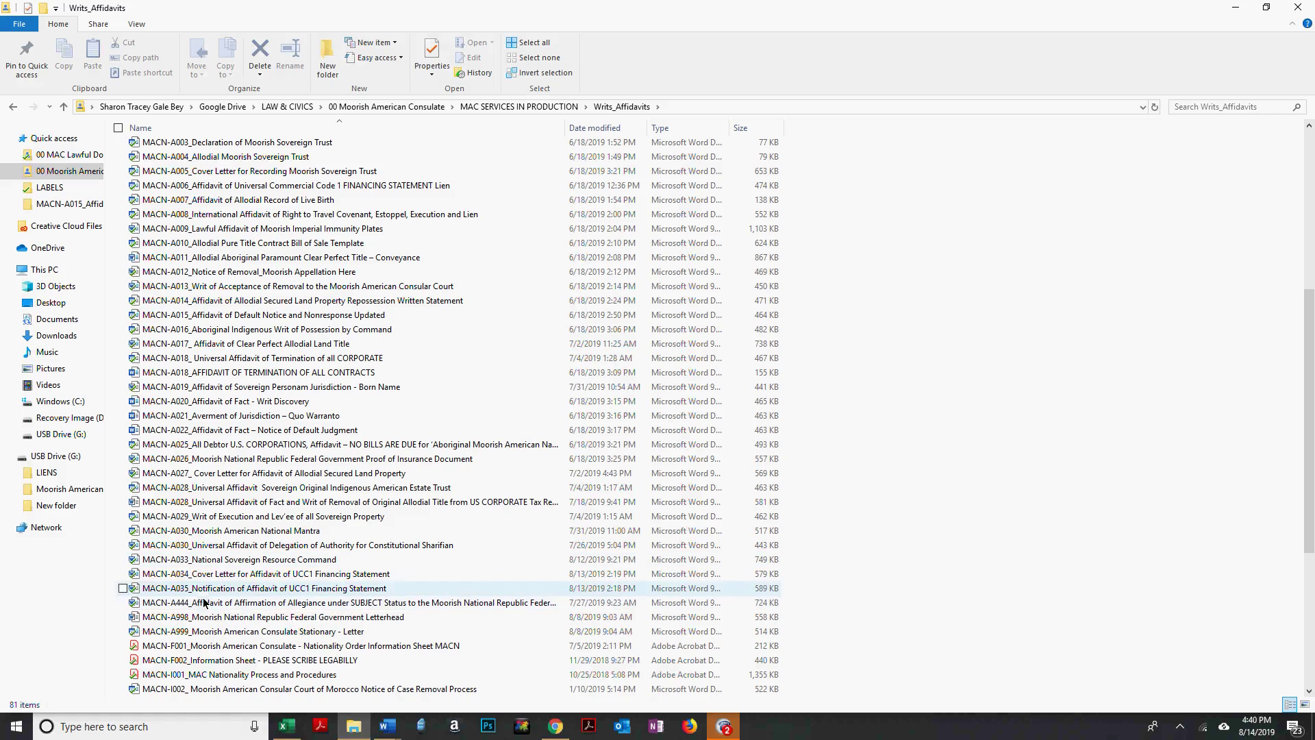
left_click(122, 576)
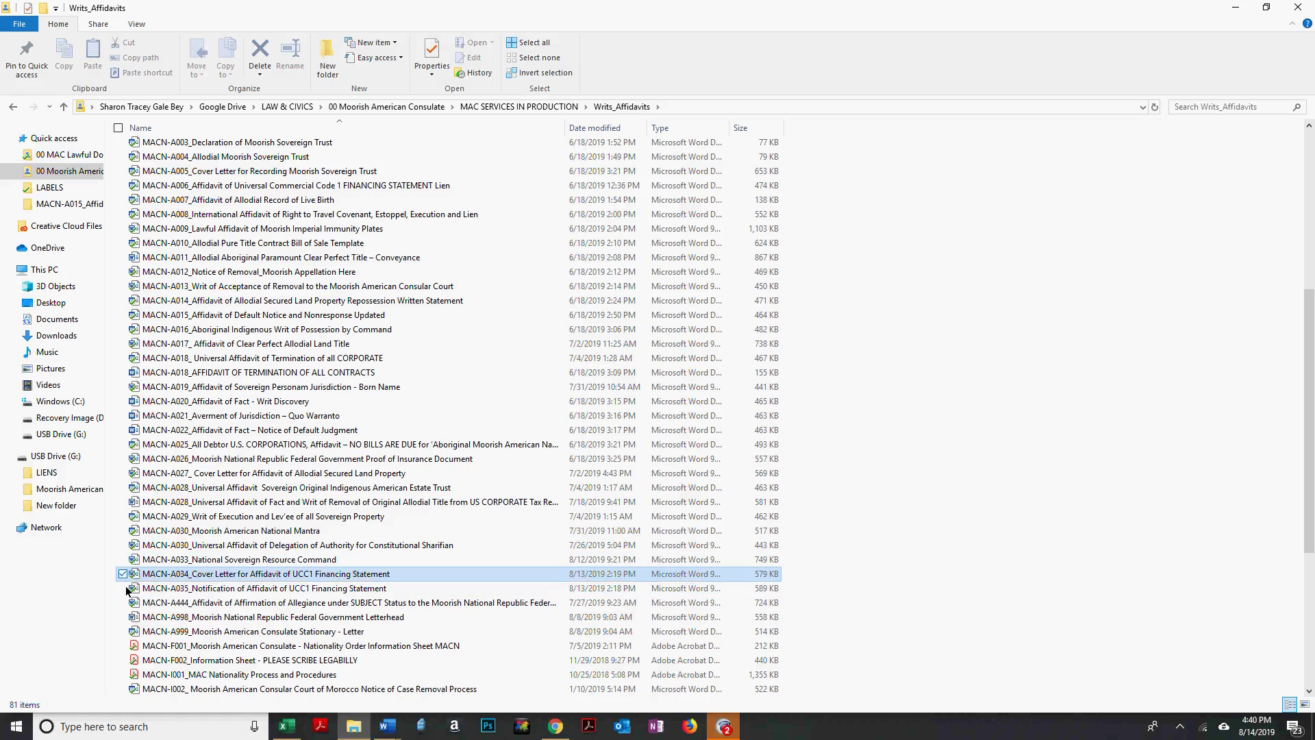
left_click(123, 588)
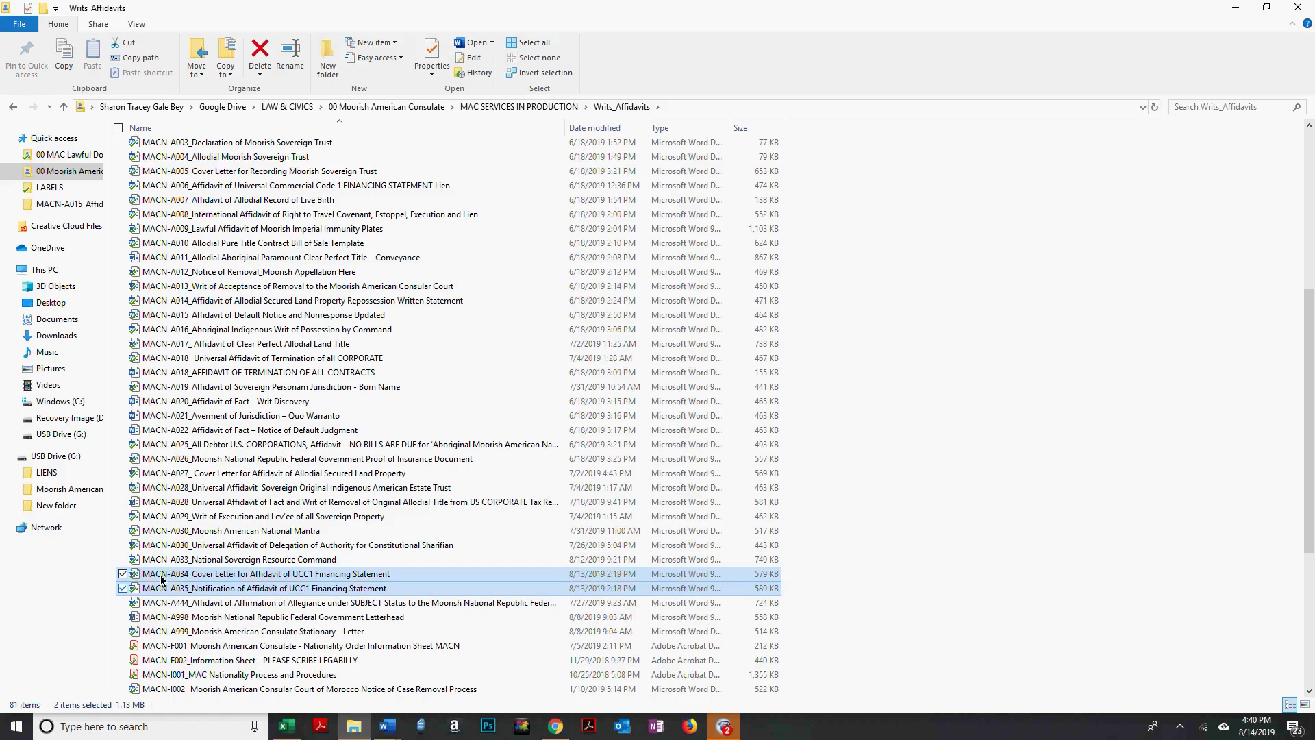
right_click(187, 581)
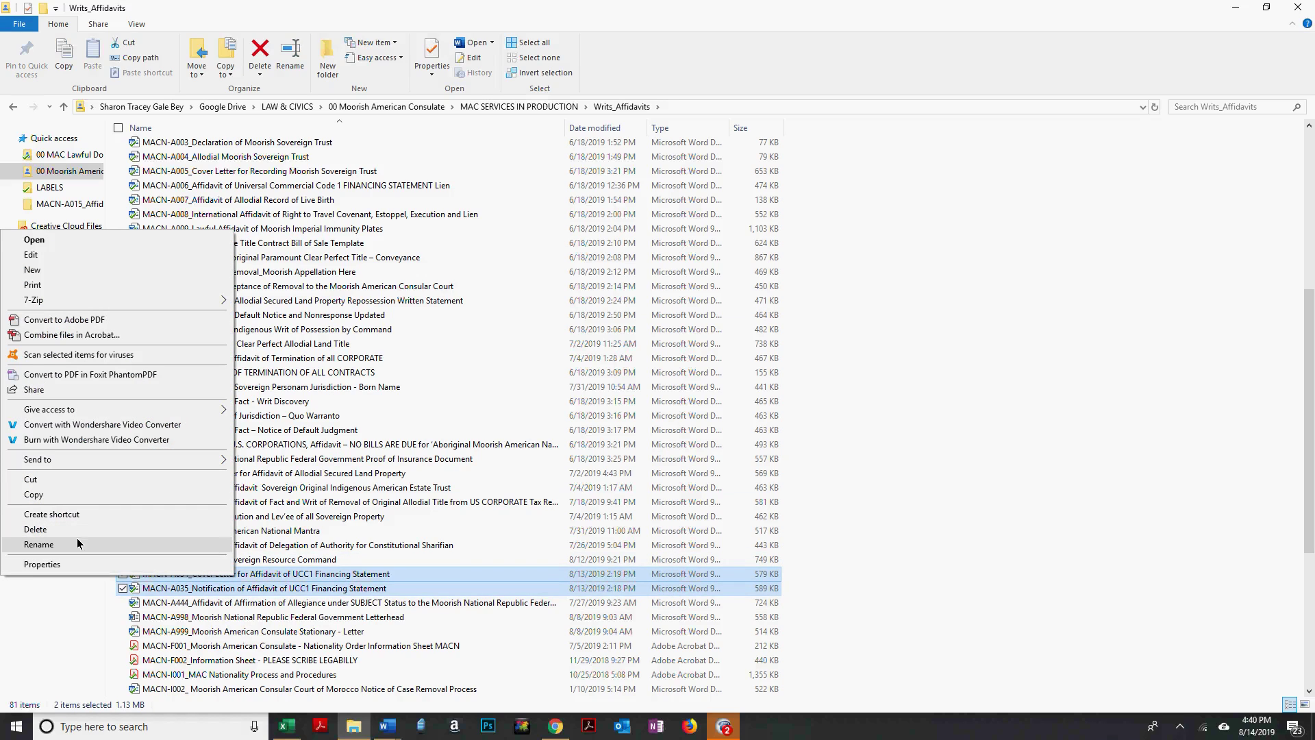
left_click(82, 254)
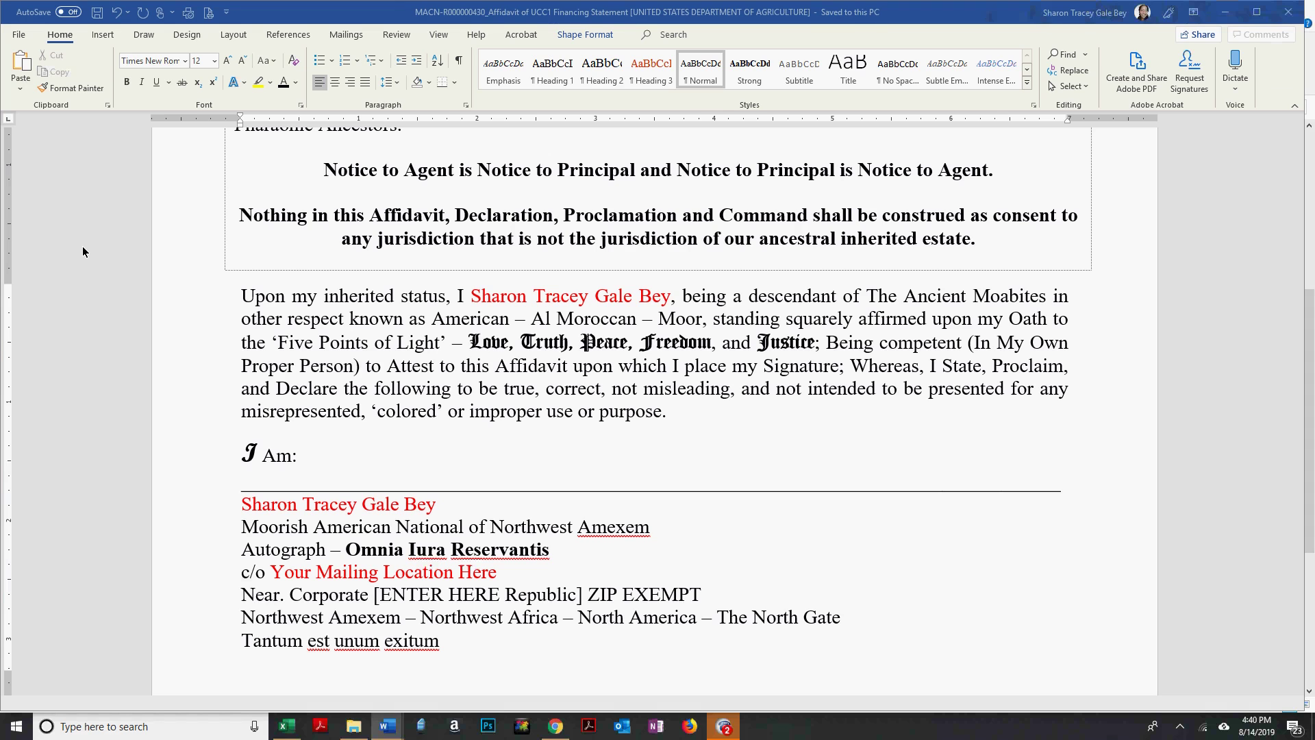
Review the A034 cover letter and select its red placeholder address block.
key("ctrl+w")
key("ctrl+w")
scroll(836, 397, "down", 3)
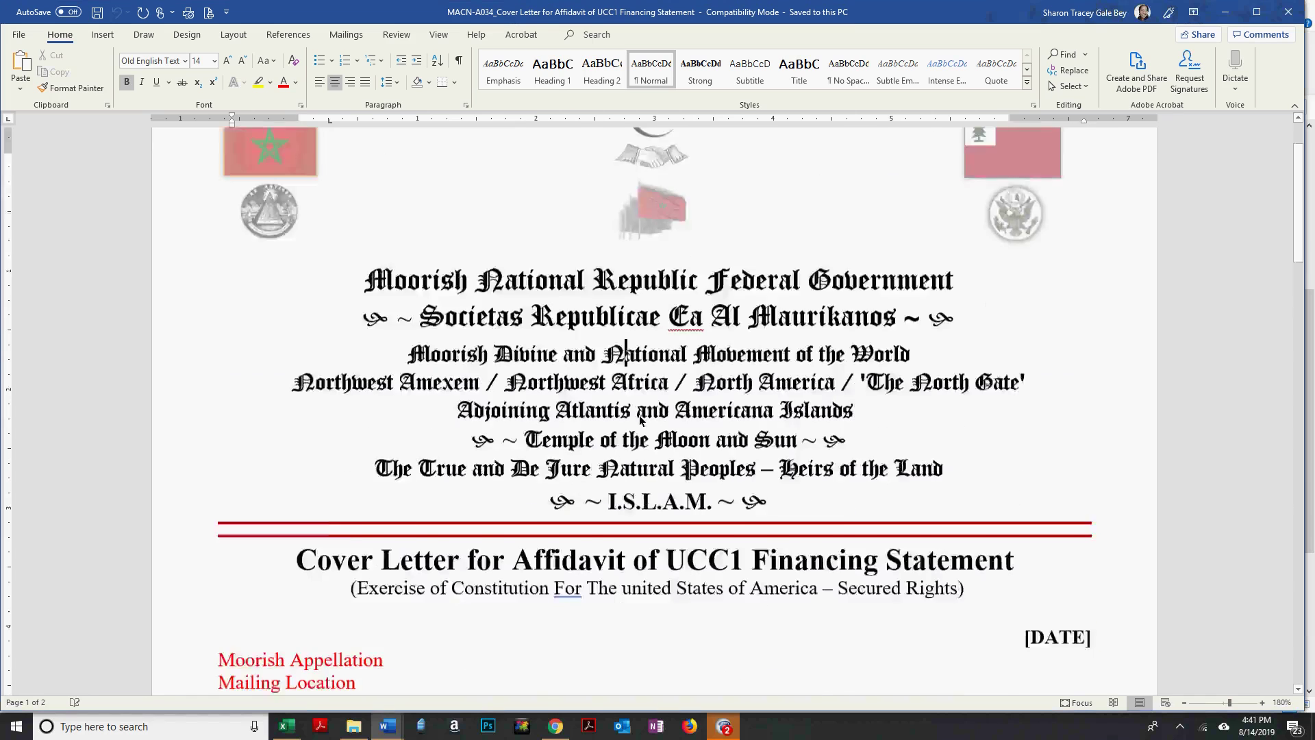
scroll(640, 419, "down", 3)
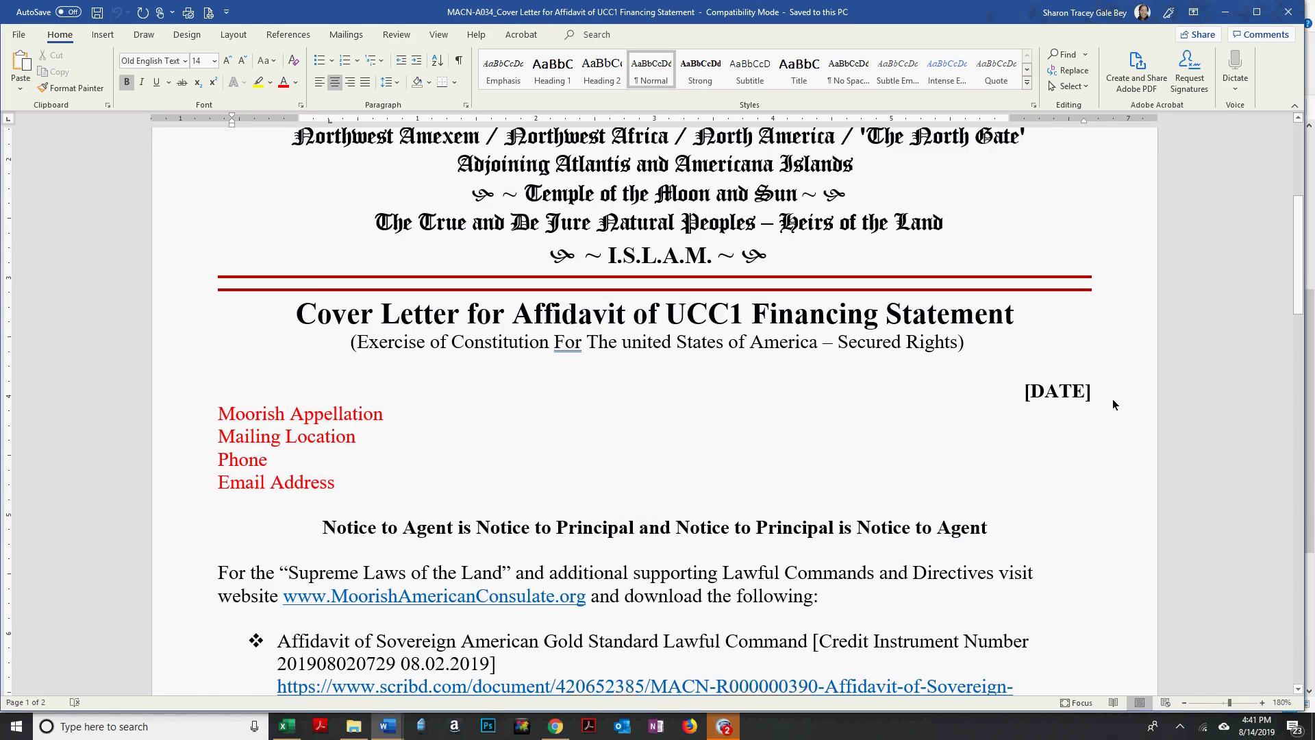
left_click_drag(252, 416, 294, 496)
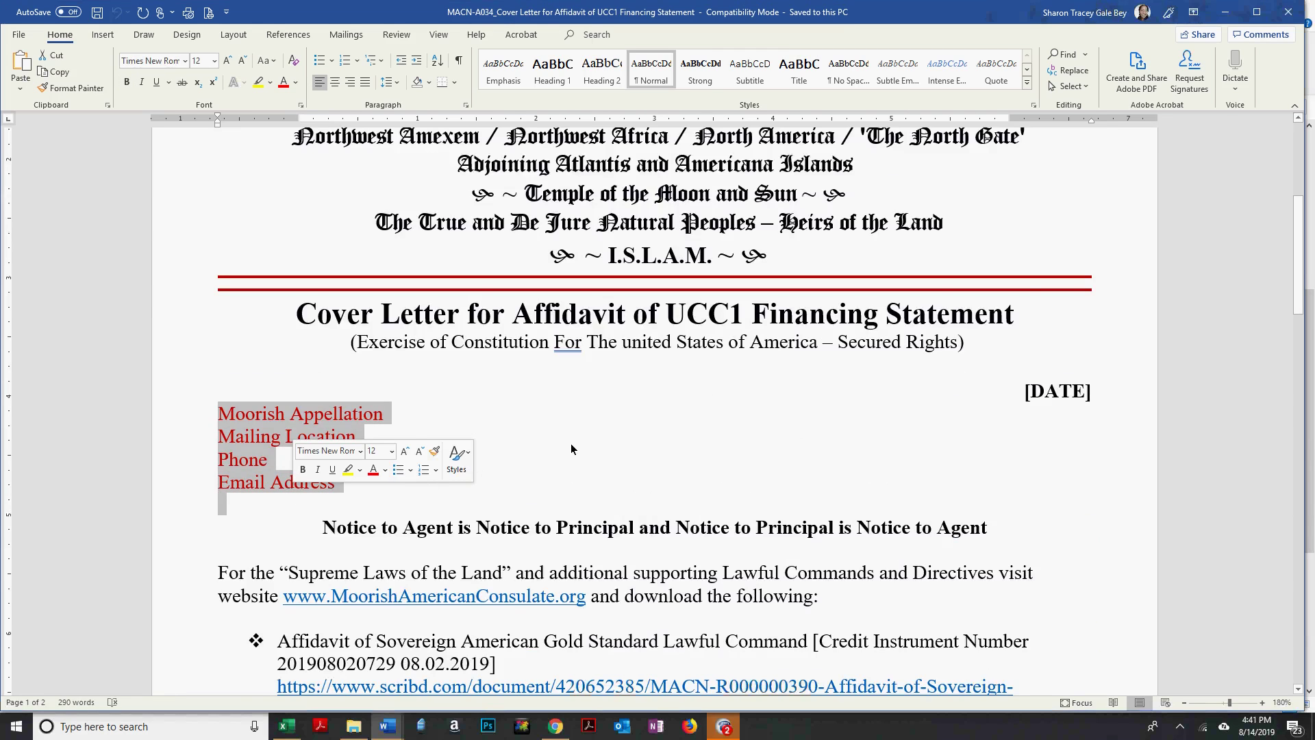
scroll(501, 453, "down", 2)
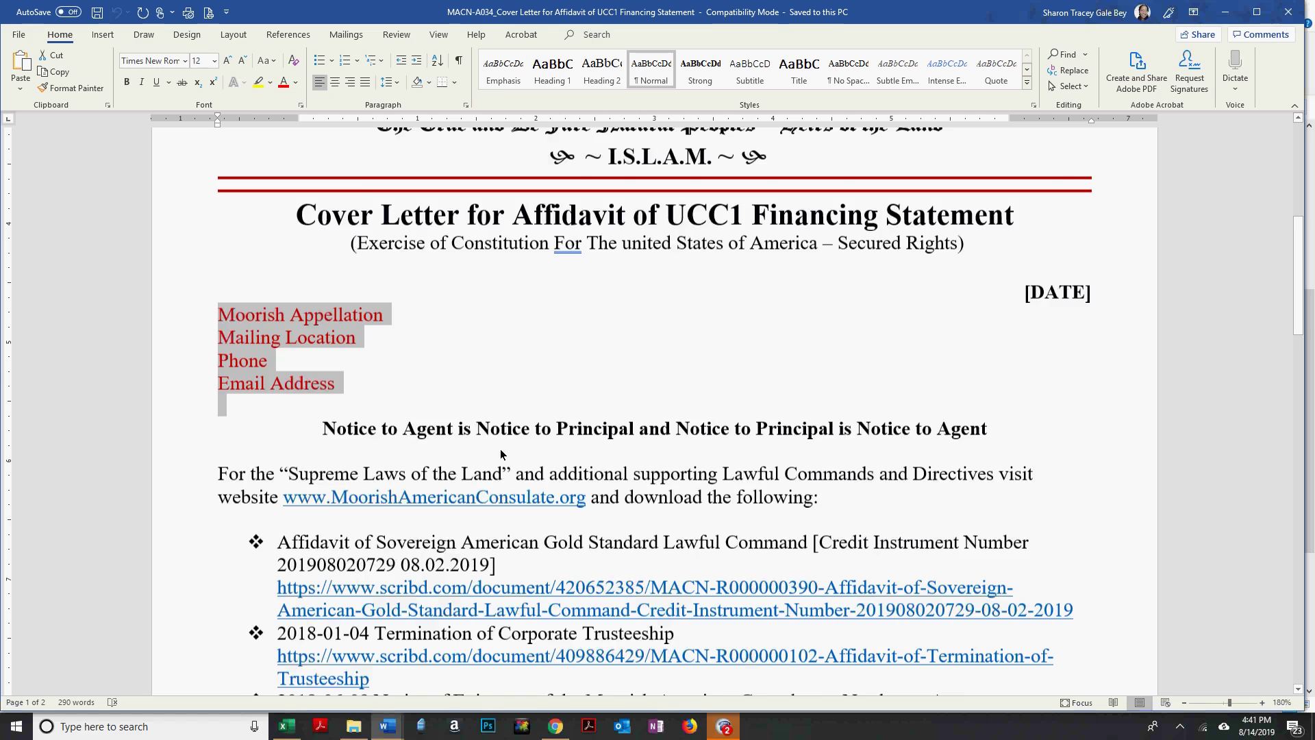
scroll(615, 518, "down", 1)
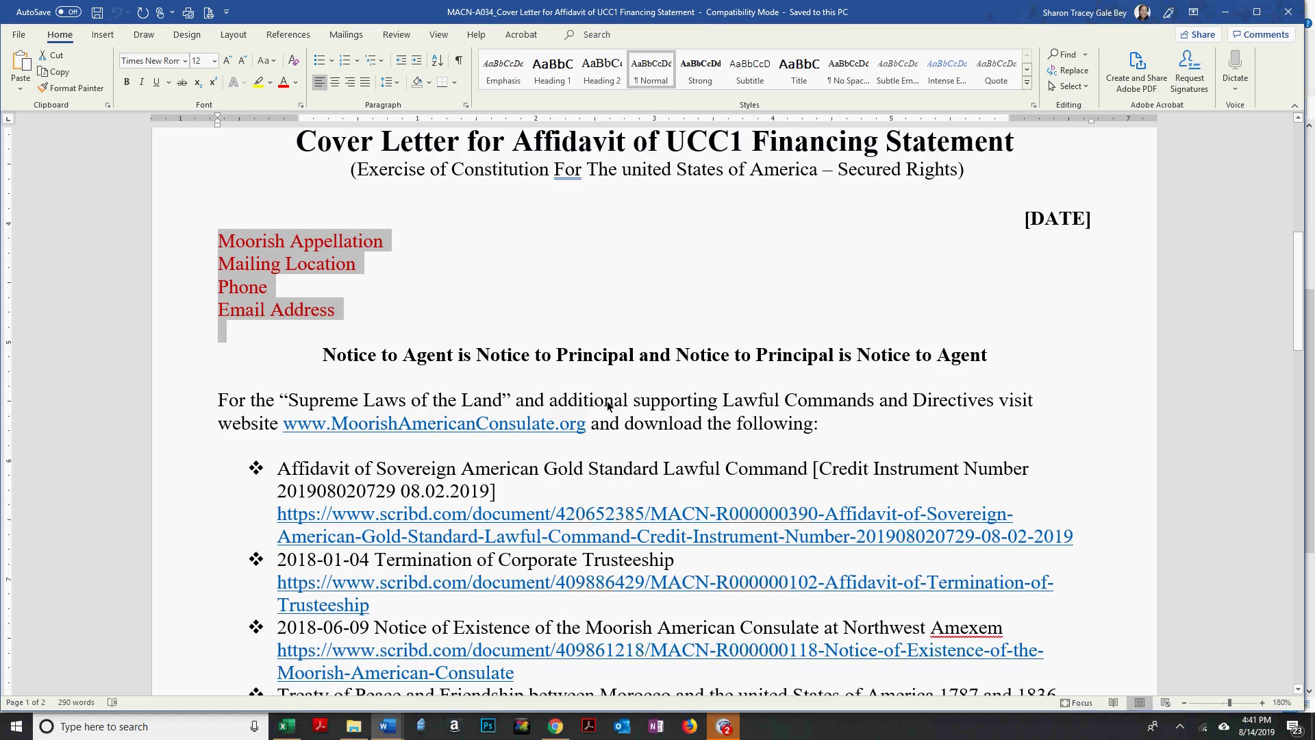
scroll(608, 411, "down", 1)
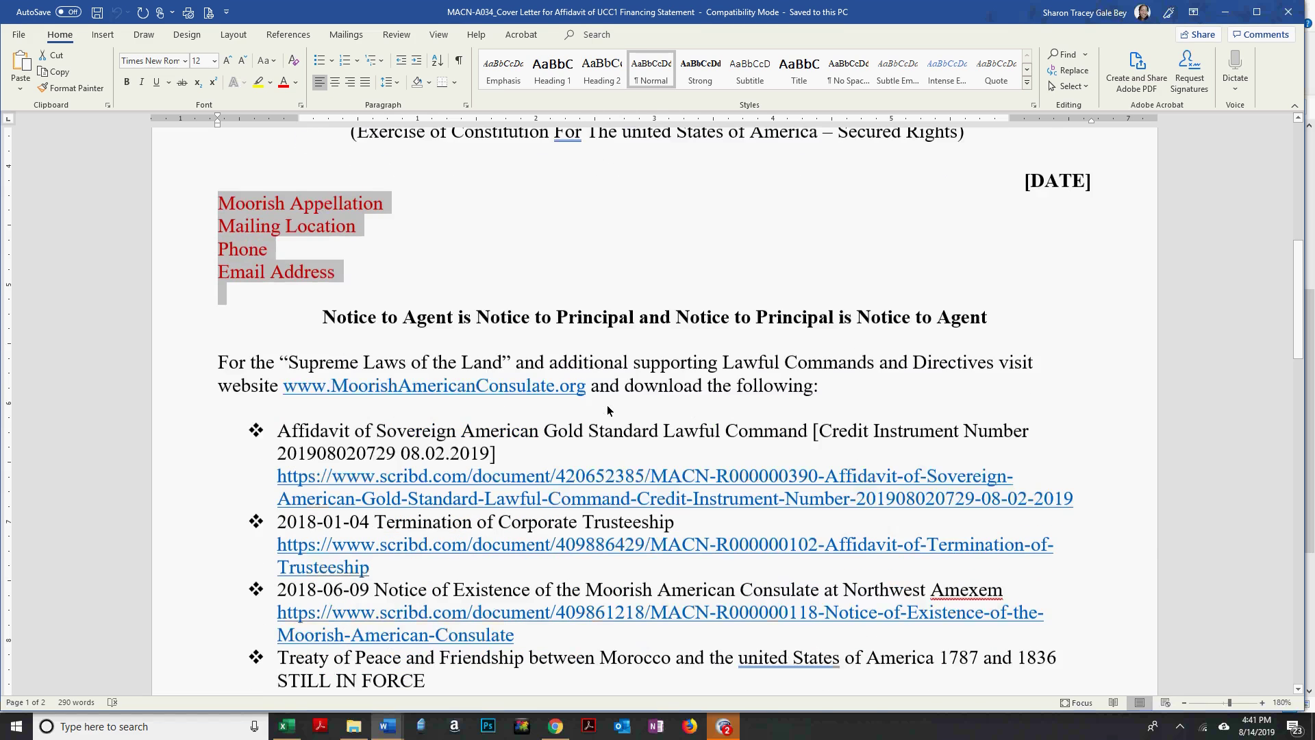
scroll(607, 410, "down", 5)
scroll(352, 173, "up", 3)
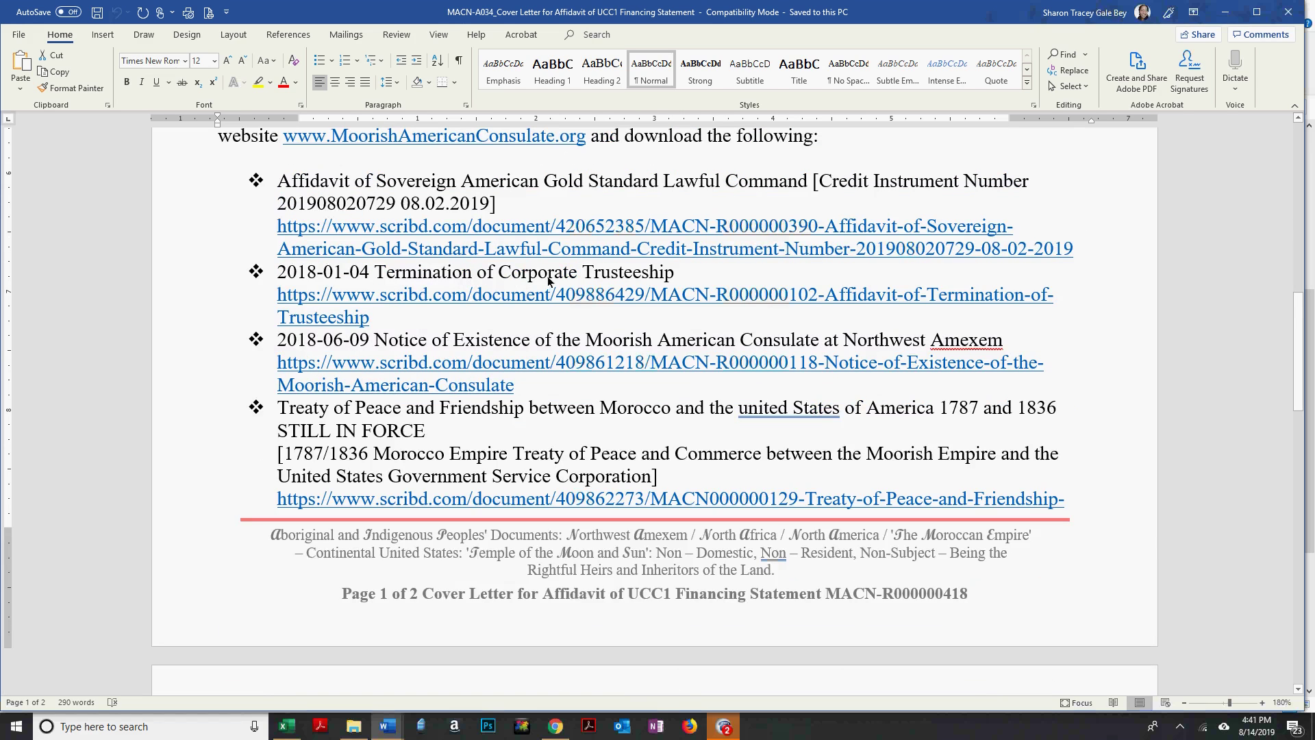
Place the cursor in the PLACE YOUR TRUST INFORMATION HERE line.
left_click_drag(682, 278, 483, 289)
scroll(339, 379, "down", 1)
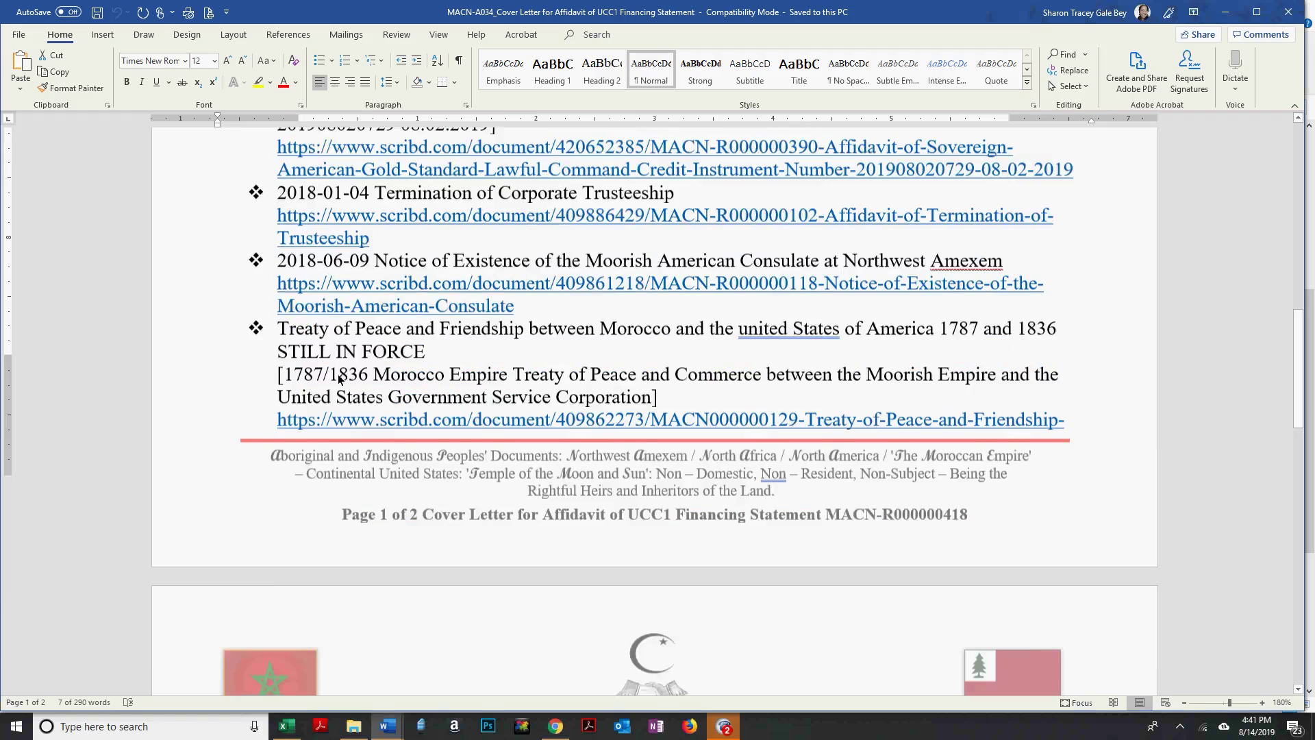
scroll(656, 385, "down", 5)
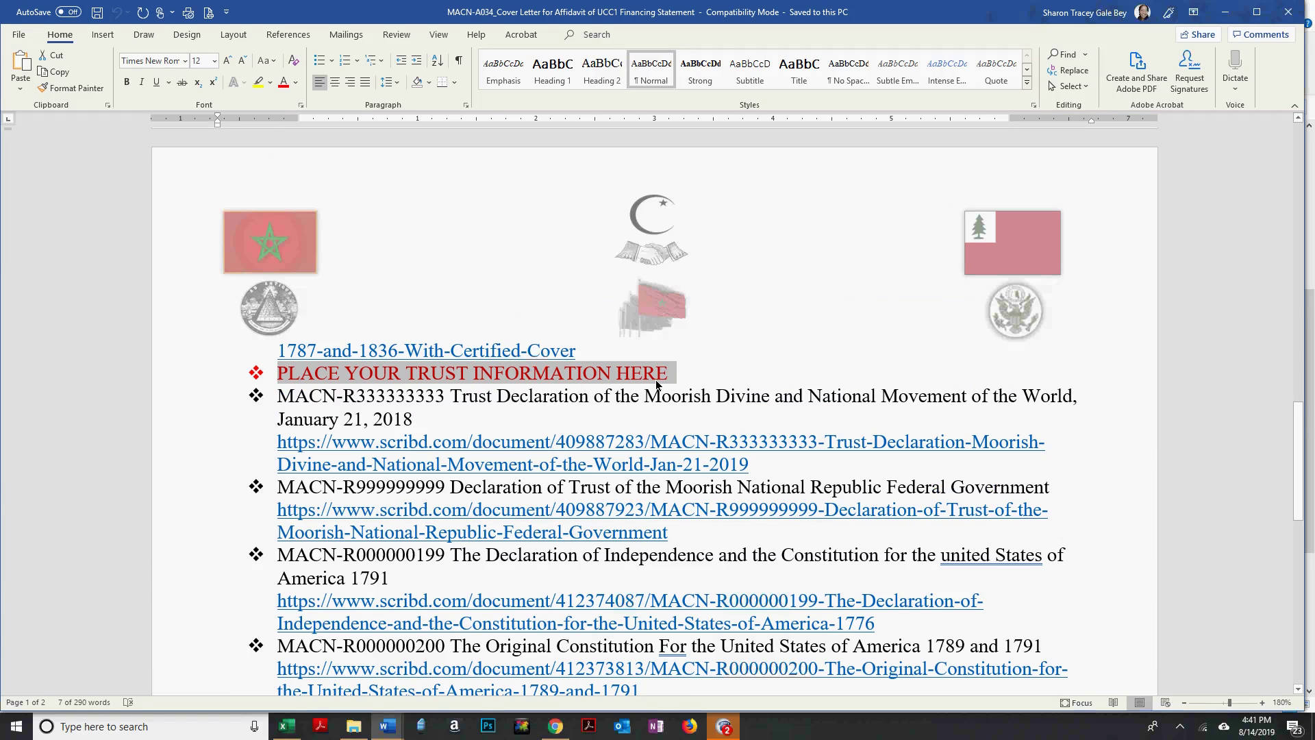
left_click(601, 379)
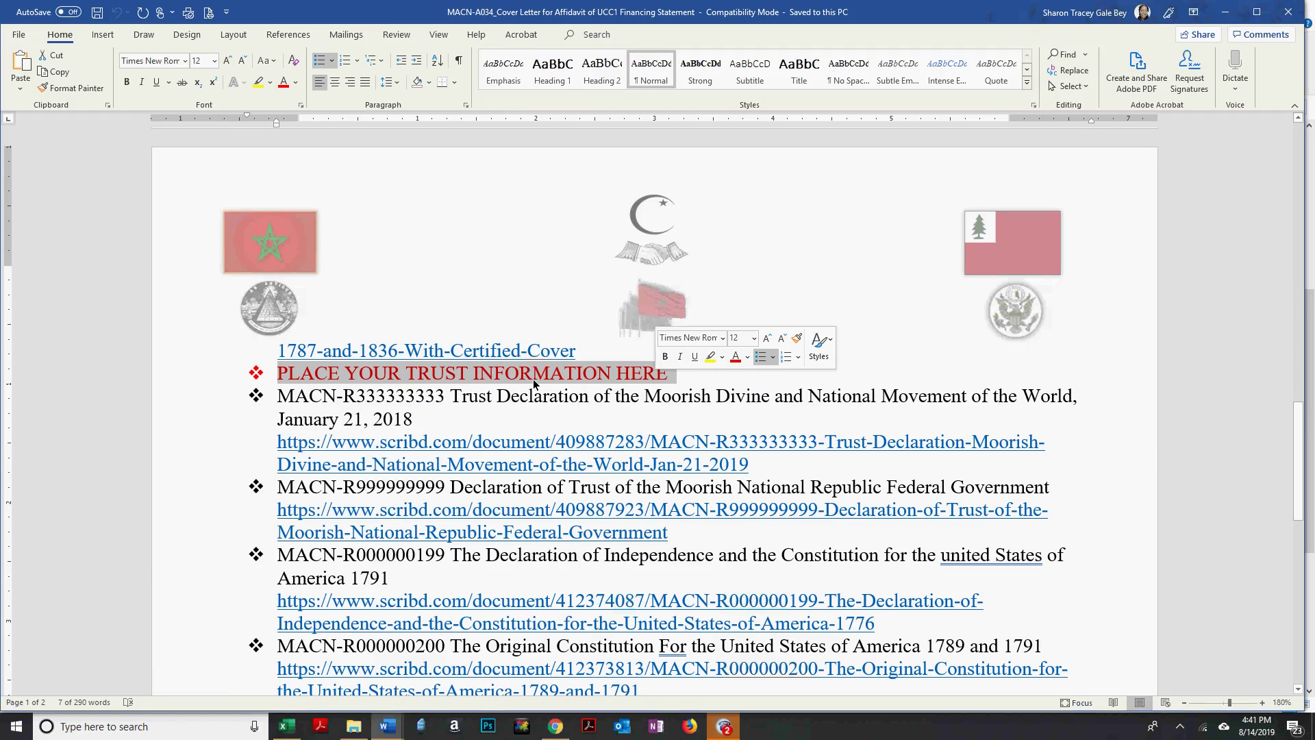
left_click(489, 376)
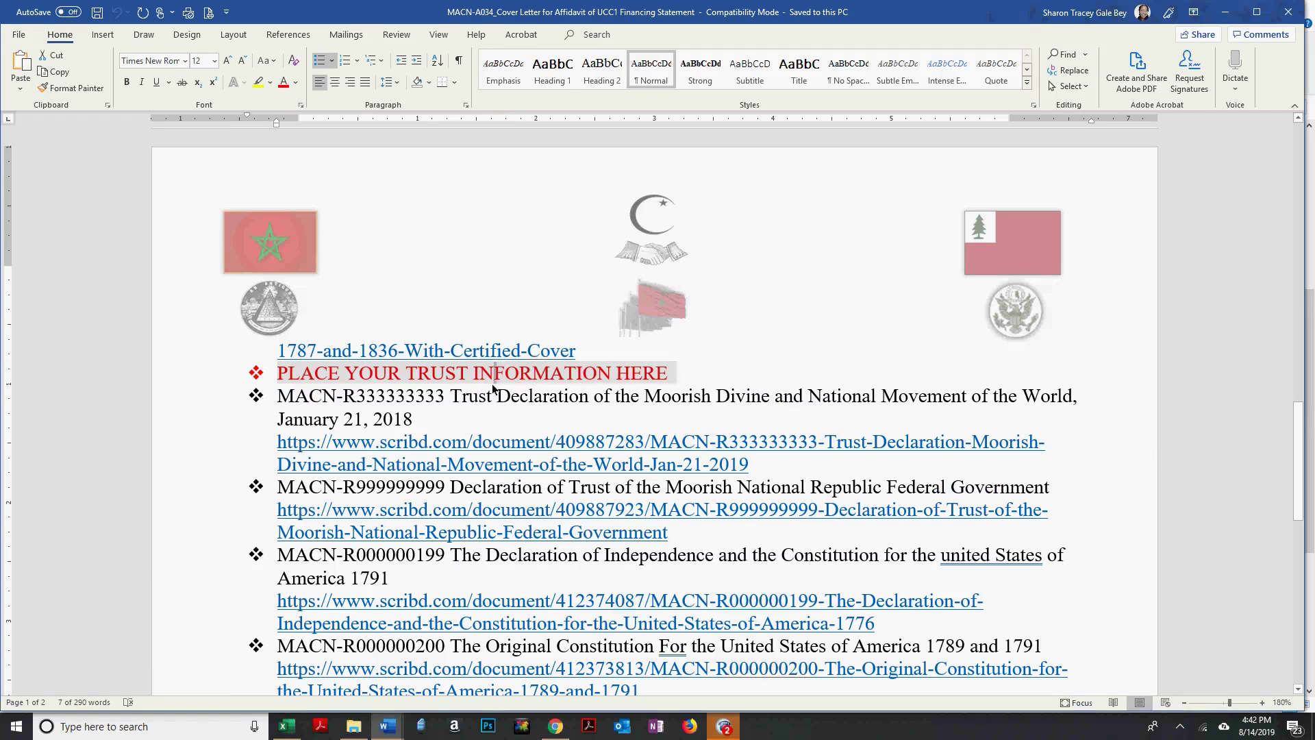